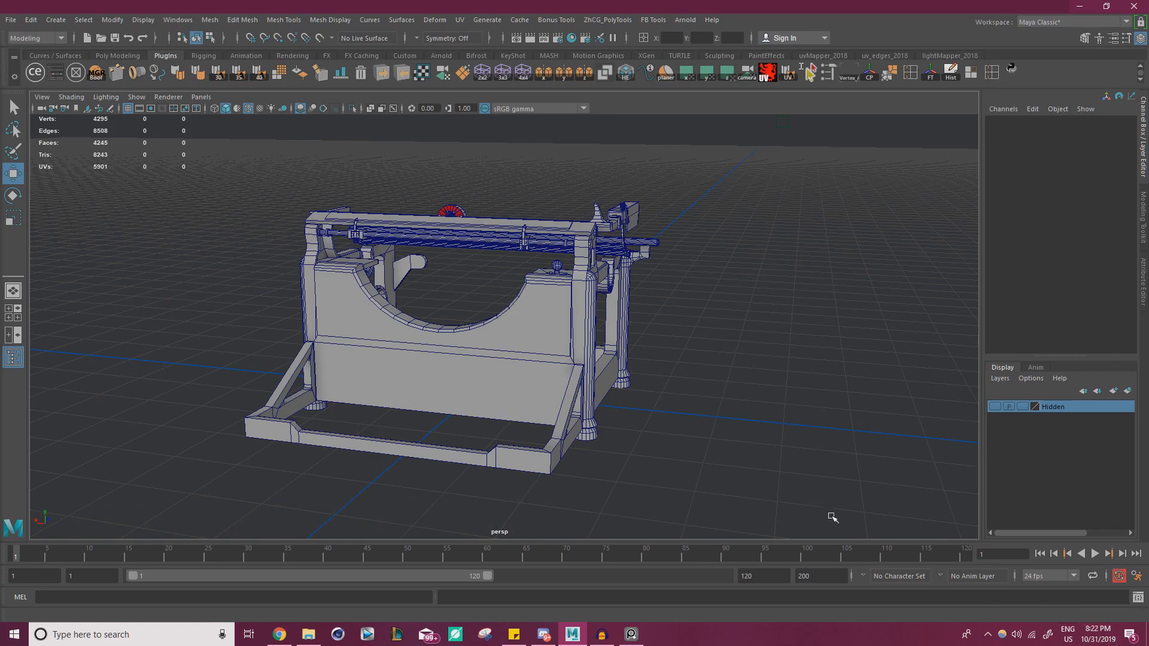
- Examine the typewriter frame blockout from the front, above and both sides
{"action": "left_click_drag", "start_coordinate": [832, 516], "coordinate": [542, 341], "text": "alt"}
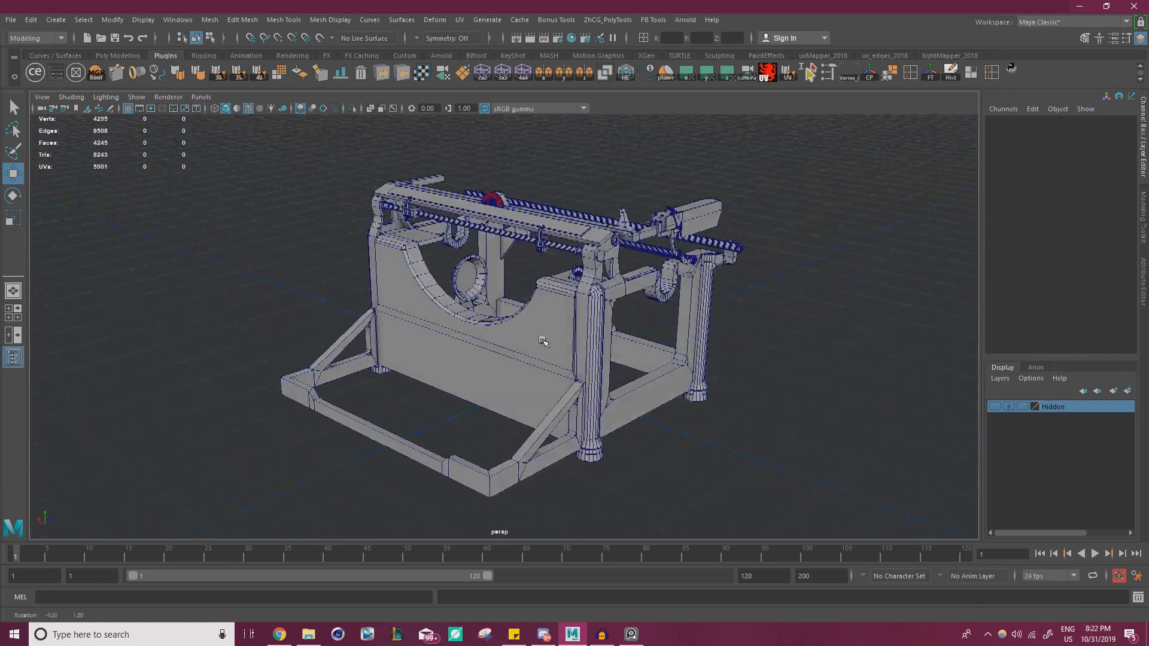
{"action": "left_click_drag", "start_coordinate": [688, 338], "coordinate": [619, 366], "text": "alt"}
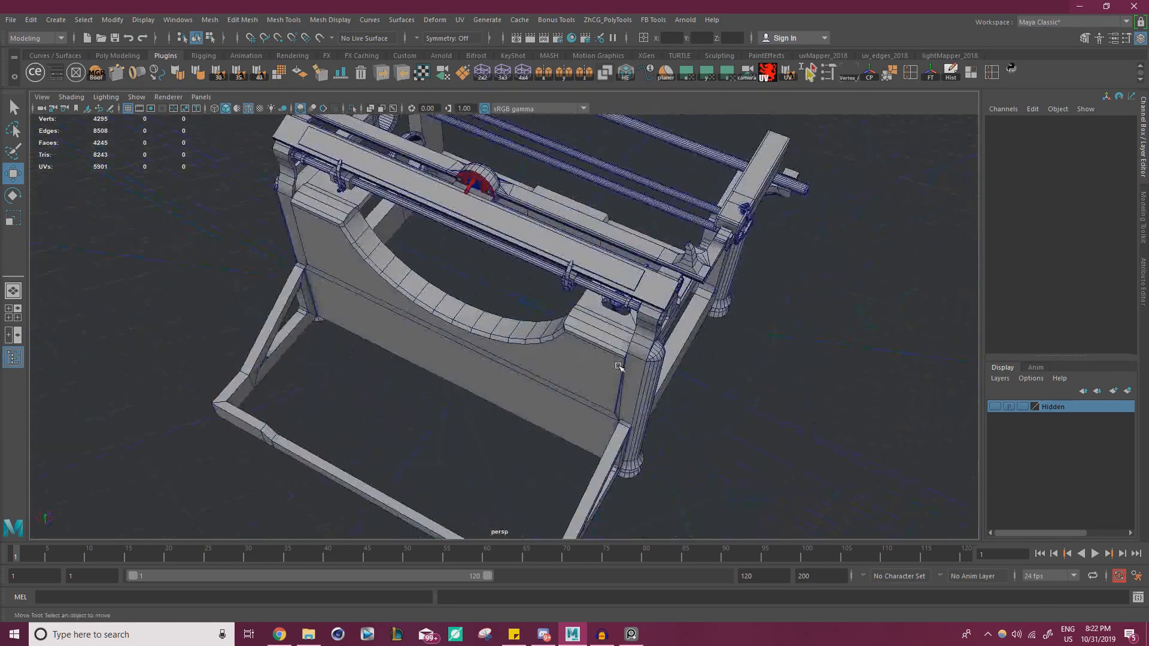
{"action": "left_click_drag", "start_coordinate": [423, 341], "coordinate": [572, 329], "text": "alt"}
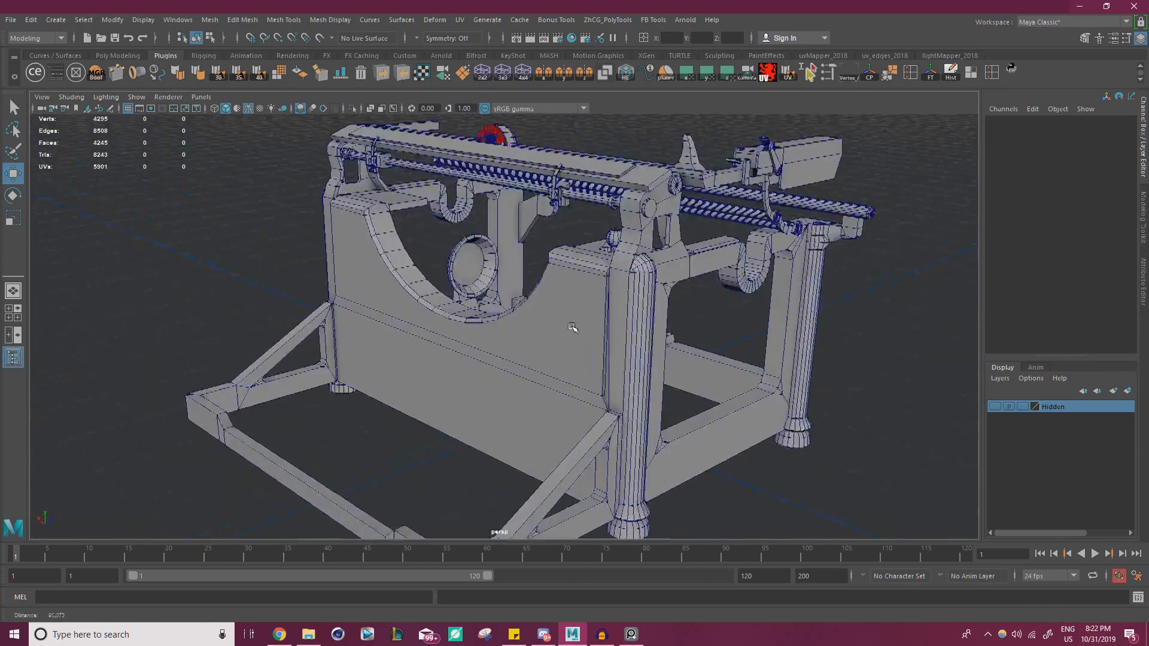
{"action": "right_click_drag", "start_coordinate": [572, 328], "coordinate": [341, 292], "text": "alt"}
{"action": "left_click_drag", "start_coordinate": [526, 324], "coordinate": [379, 287], "text": "alt"}
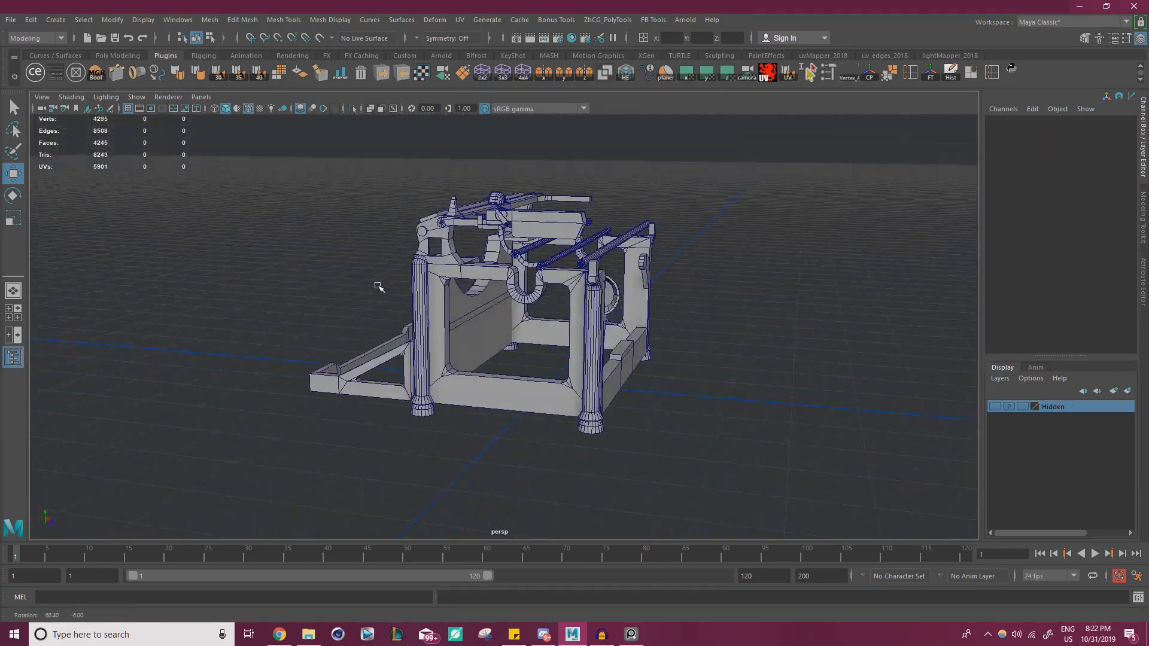
{"action": "left_click_drag", "start_coordinate": [453, 263], "coordinate": [511, 301], "text": "alt"}
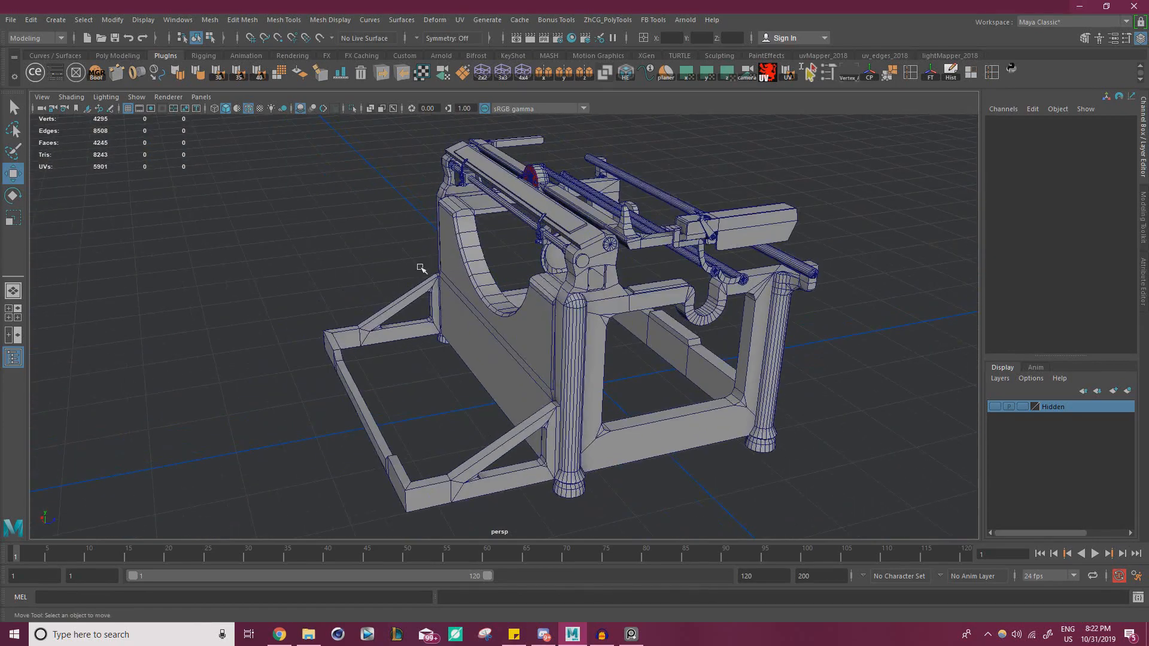
{"action": "left_click_drag", "start_coordinate": [421, 268], "coordinate": [588, 310], "text": "alt"}
{"action": "left_click_drag", "start_coordinate": [695, 336], "coordinate": [419, 329], "text": "alt"}
- Select the long box-shaped cover at the end of the carriage and inspect it up close
{"action": "left_click", "coordinate": [732, 357]}
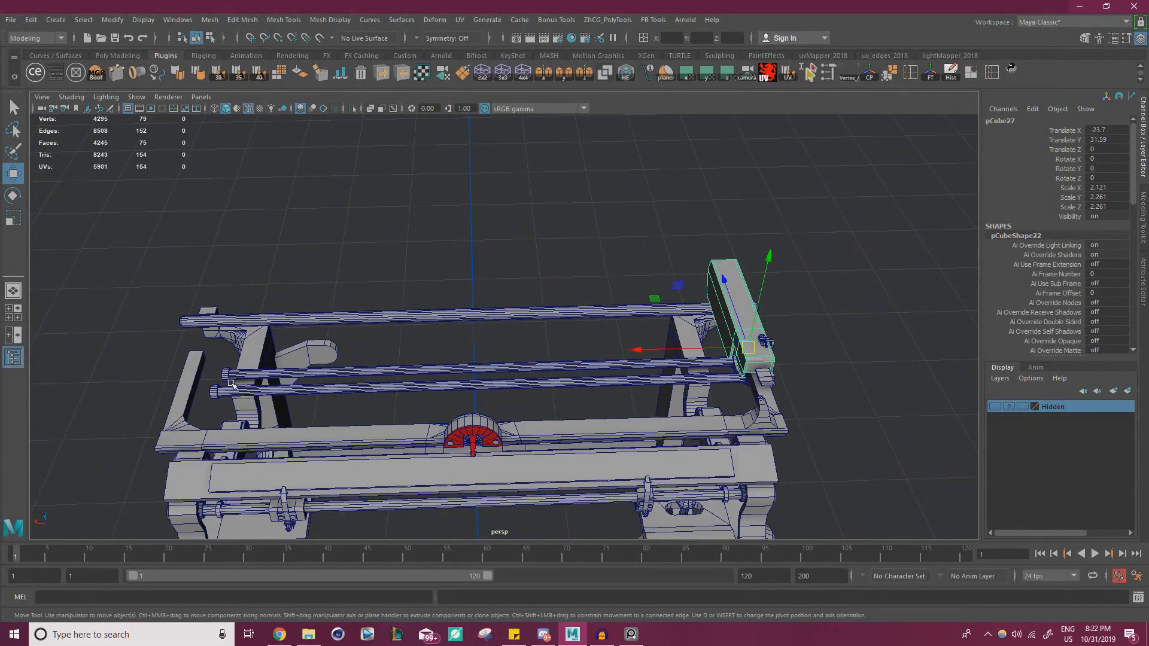
{"action": "left_click_drag", "start_coordinate": [526, 332], "coordinate": [410, 410], "text": "alt"}
{"action": "left_click_drag", "start_coordinate": [478, 374], "coordinate": [474, 378], "text": "alt"}
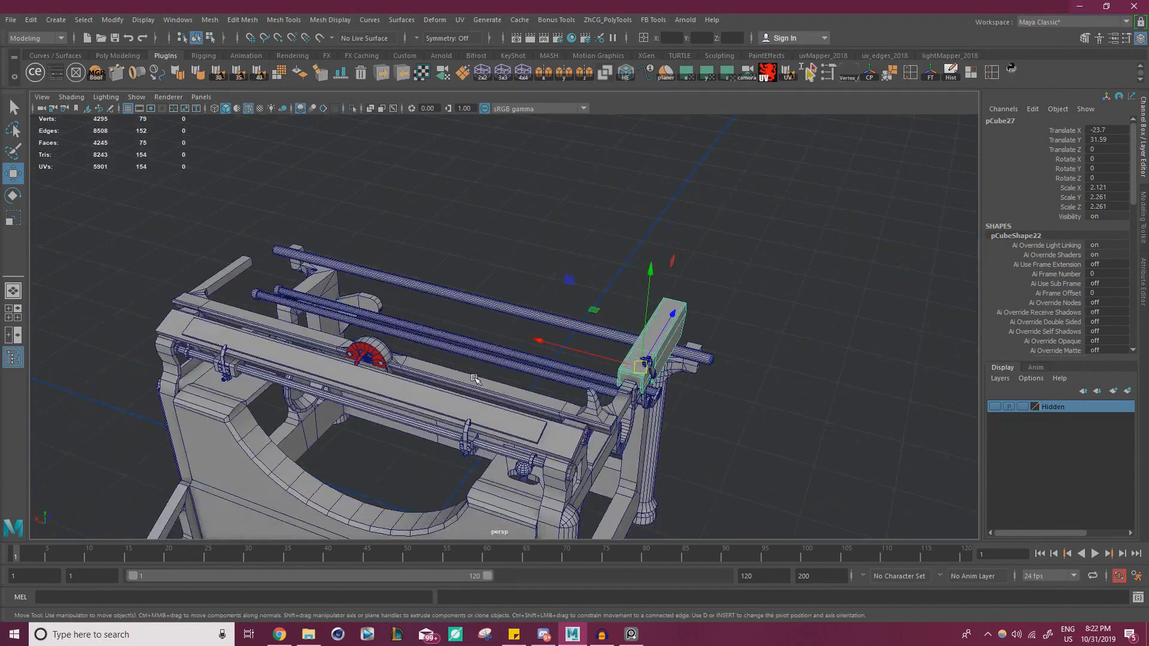
{"action": "key", "text": "f"}
{"action": "left_click_drag", "start_coordinate": [585, 386], "coordinate": [638, 347], "text": "alt"}
{"action": "right_click_drag", "start_coordinate": [638, 347], "coordinate": [656, 351], "text": "alt"}
{"action": "left_click_drag", "start_coordinate": [656, 351], "coordinate": [602, 351], "text": "alt"}
{"action": "right_click_drag", "start_coordinate": [602, 351], "coordinate": [616, 351], "text": "alt"}
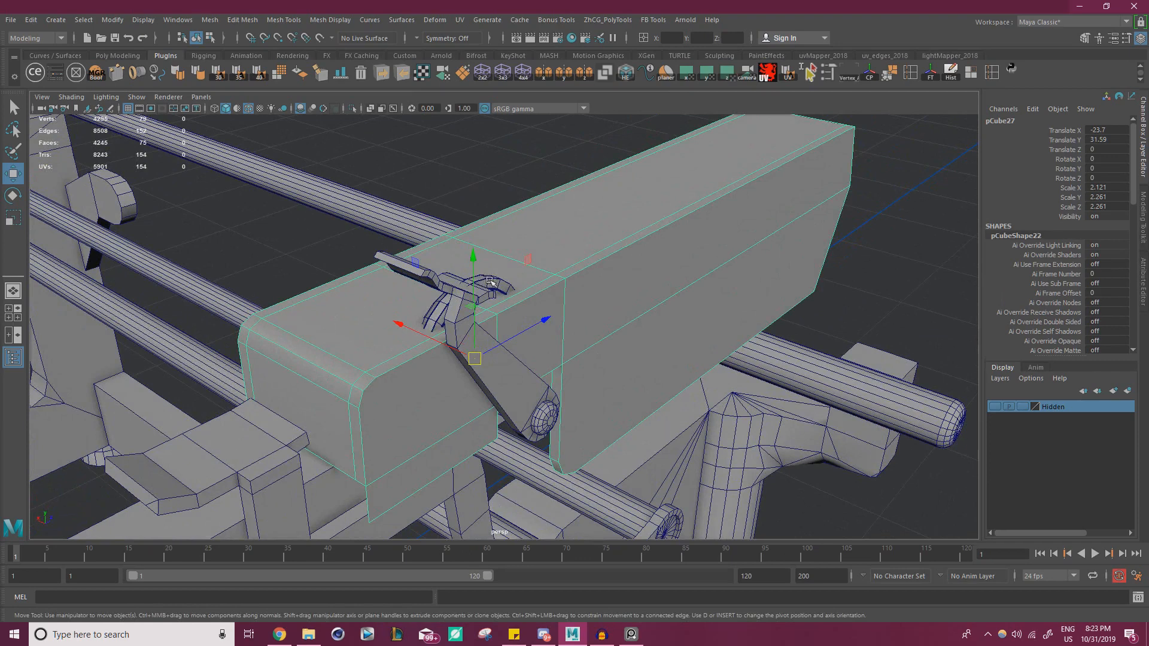
- Pull the round screw out sideways from the long box cover and delete it
{"action": "left_click", "coordinate": [490, 281]}
{"action": "left_click_drag", "start_coordinate": [503, 287], "coordinate": [574, 302], "text": "alt"}
{"action": "left_click_drag", "start_coordinate": [458, 319], "coordinate": [607, 329]}
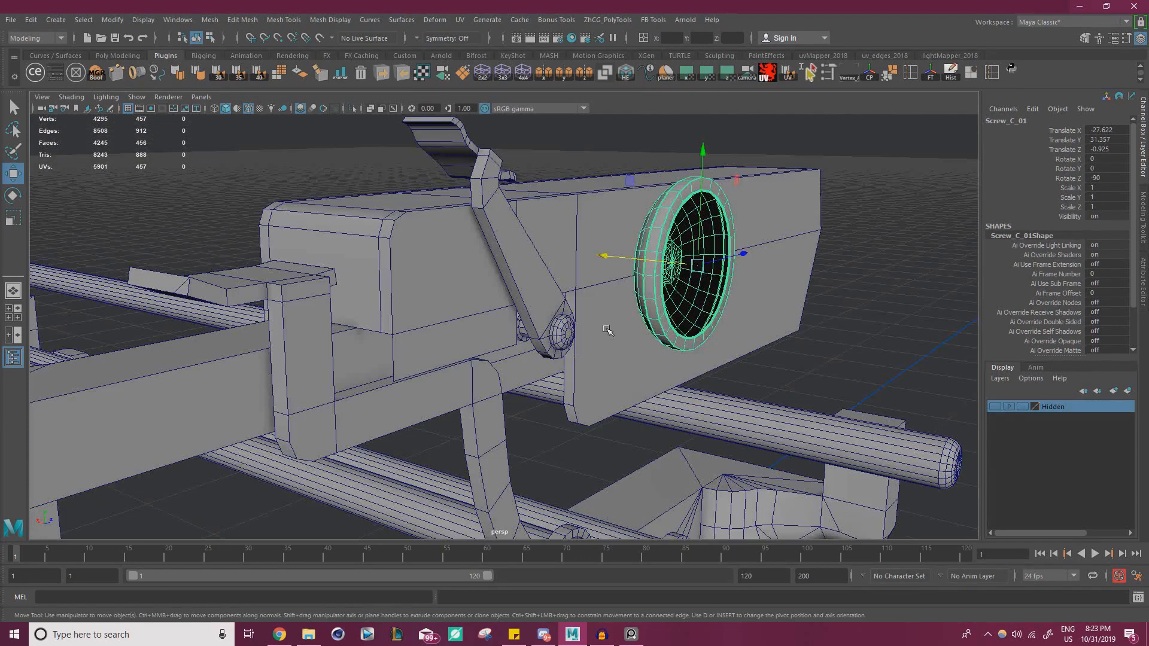
{"action": "key", "text": "ctrl+o"}
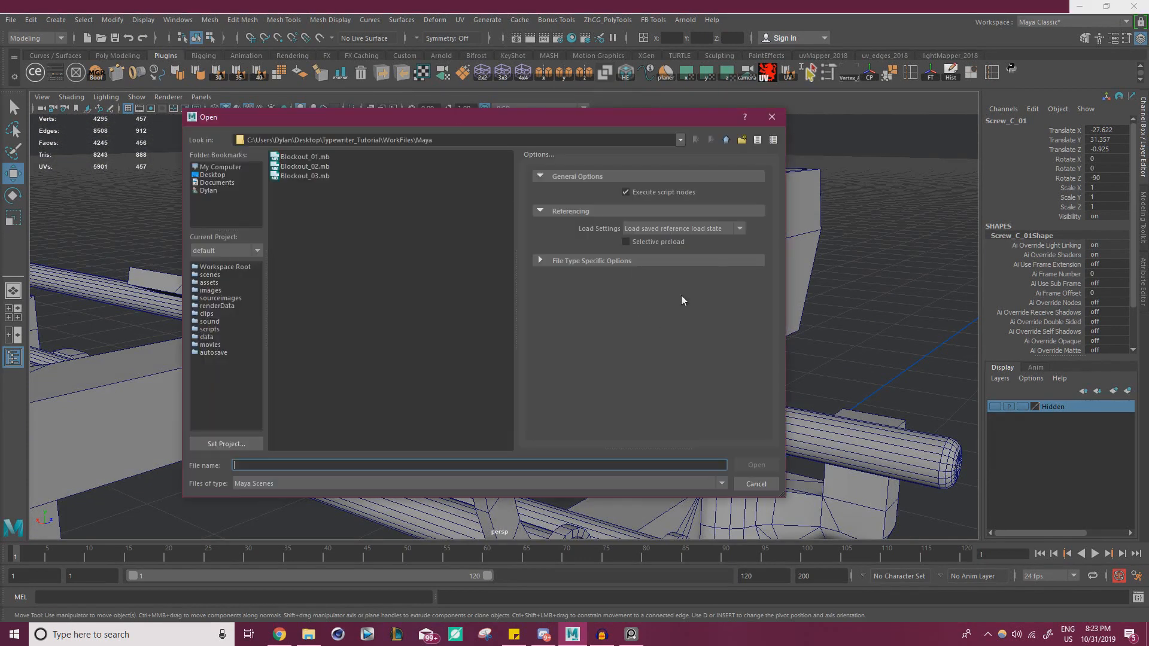
{"action": "left_click", "coordinate": [772, 118]}
{"action": "key", "text": "f"}
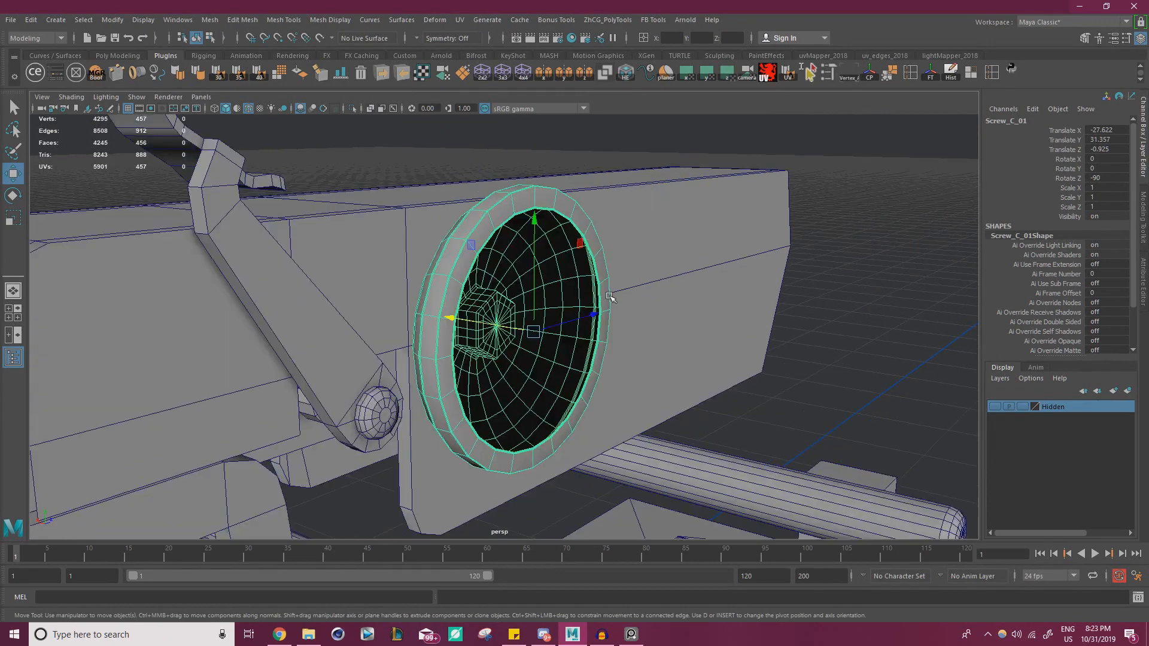
{"action": "left_click_drag", "start_coordinate": [479, 281], "coordinate": [195, 255], "text": "alt"}
{"action": "key", "text": "Delete"}
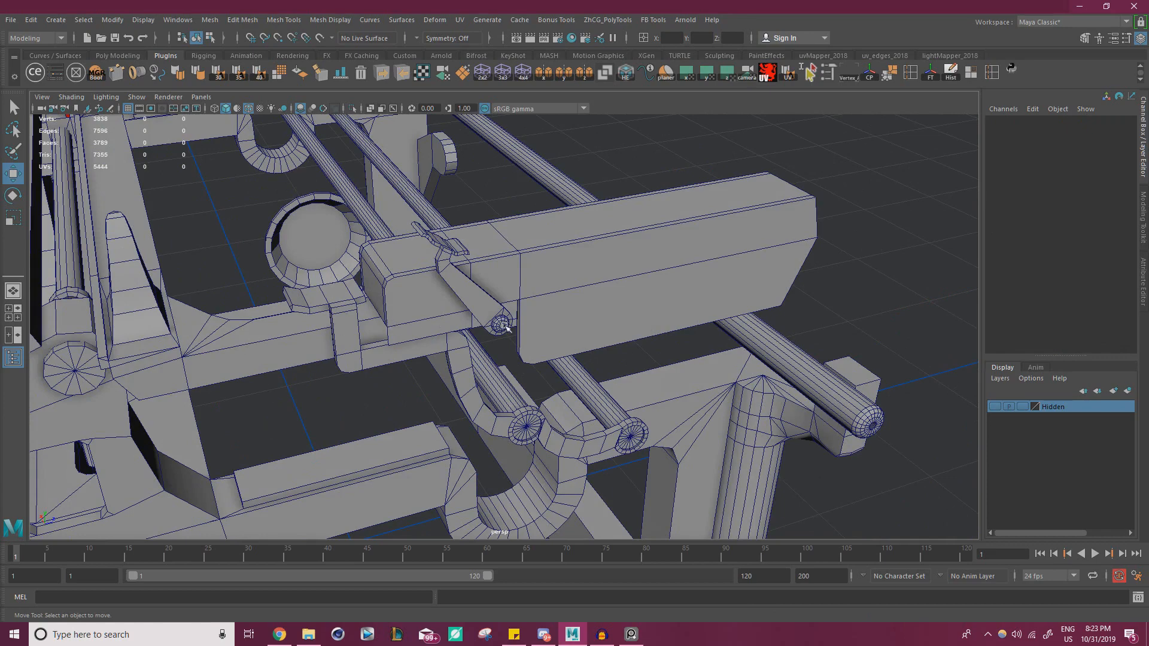
- Isolate the long box cover so that it is the only object displayed
{"action": "left_click_drag", "start_coordinate": [504, 326], "coordinate": [556, 302], "text": "alt"}
{"action": "right_click_drag", "start_coordinate": [557, 302], "coordinate": [407, 280], "text": "alt"}
{"action": "middle_click_drag", "start_coordinate": [407, 280], "coordinate": [481, 277], "text": "alt"}
{"action": "left_click_drag", "start_coordinate": [481, 277], "coordinate": [465, 333], "text": "alt"}
{"action": "left_click", "coordinate": [695, 333]}
{"action": "key", "text": "f"}
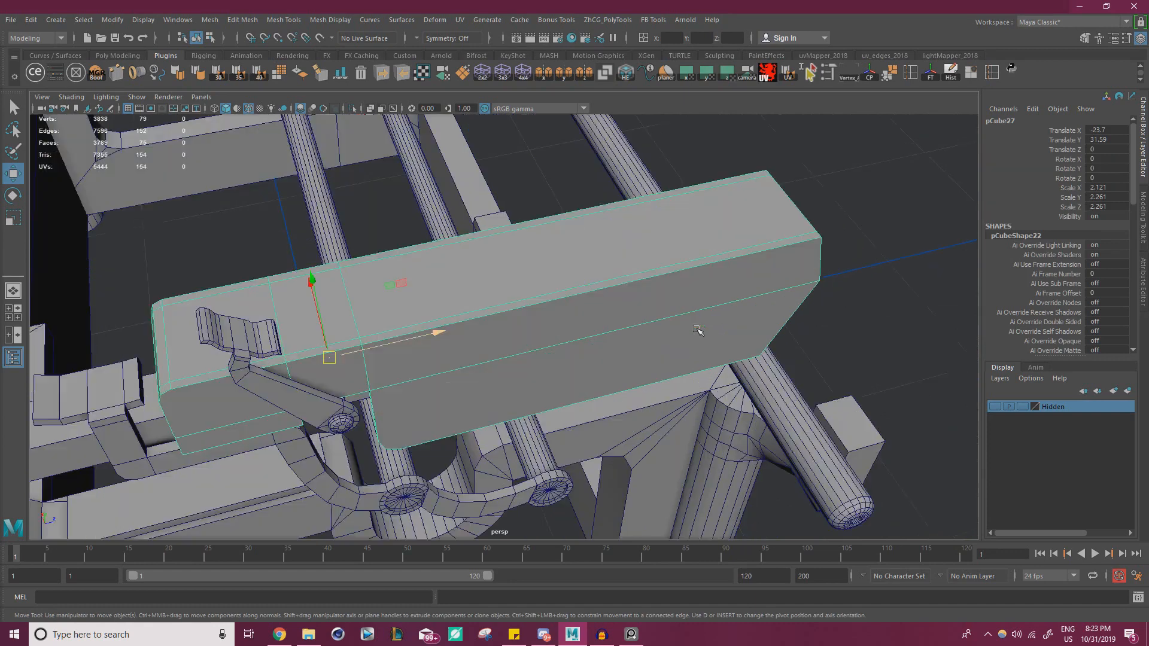
{"action": "left_click_drag", "start_coordinate": [712, 307], "coordinate": [650, 312], "text": "alt"}
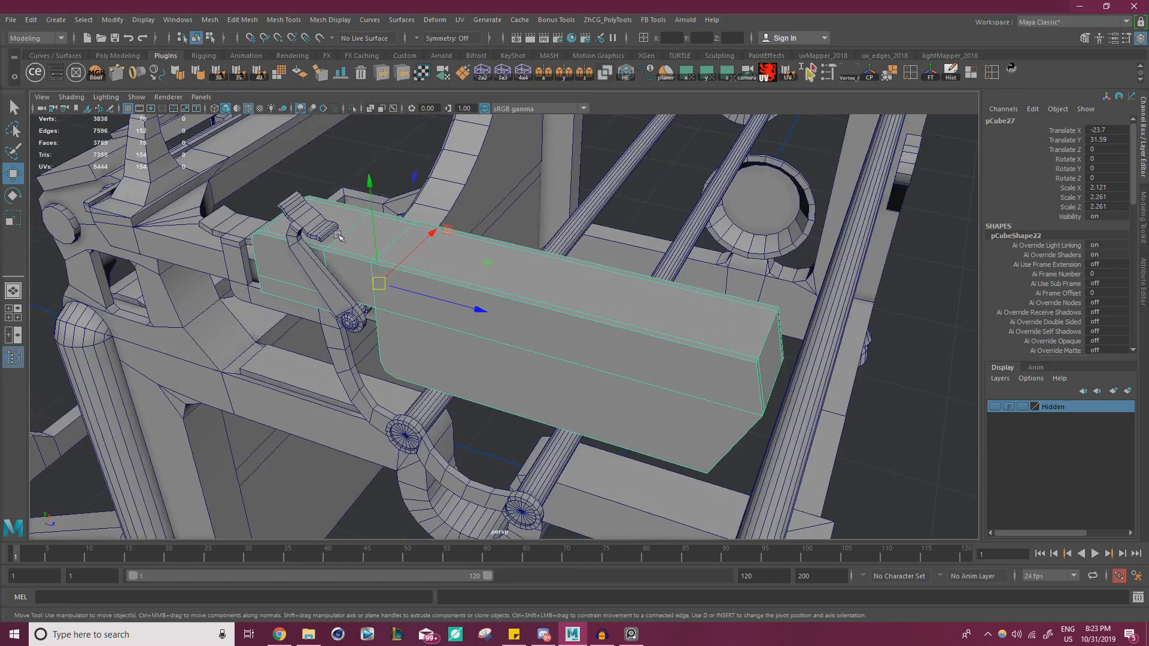
{"action": "left_click", "coordinate": [352, 108]}
{"action": "scroll", "coordinate": [506, 316], "scroll_direction": "down", "scroll_amount": 2}
{"action": "scroll", "coordinate": [515, 307], "scroll_direction": "up", "scroll_amount": 3}
{"action": "left_click_drag", "start_coordinate": [515, 307], "coordinate": [587, 359], "text": "alt"}
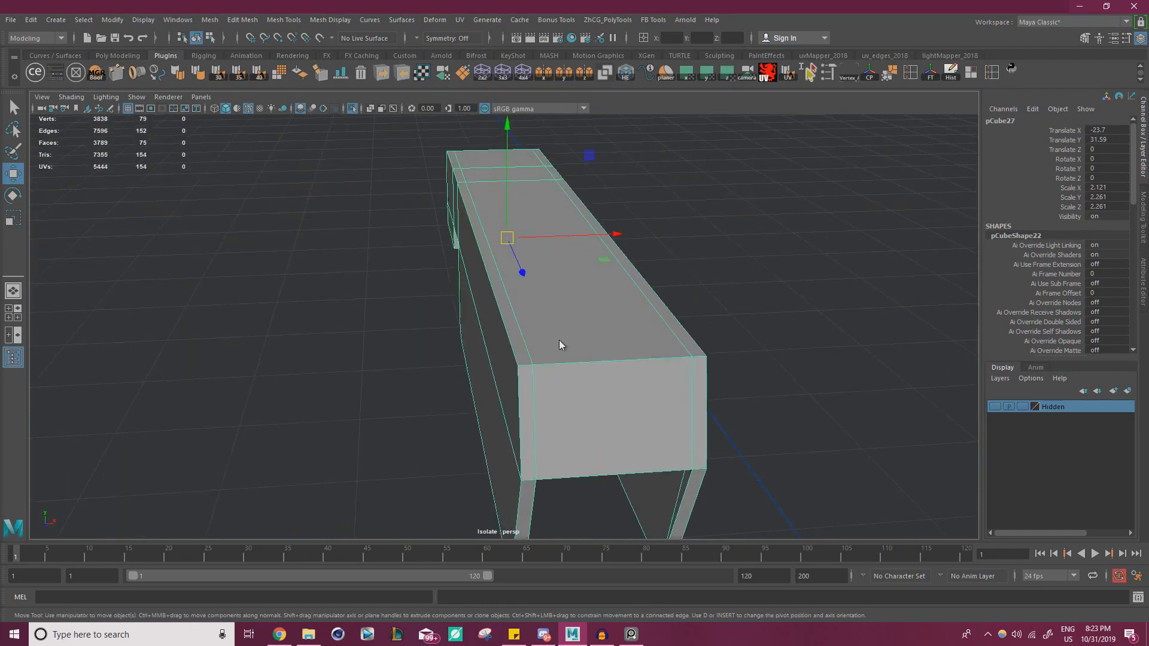
- Select the inset edges along one long side of the box's top and front, and snap them sideways onto the outer edge
{"action": "right_click_drag", "start_coordinate": [560, 345], "coordinate": [504, 293]}
{"action": "right_click_drag", "start_coordinate": [536, 331], "coordinate": [534, 256]}
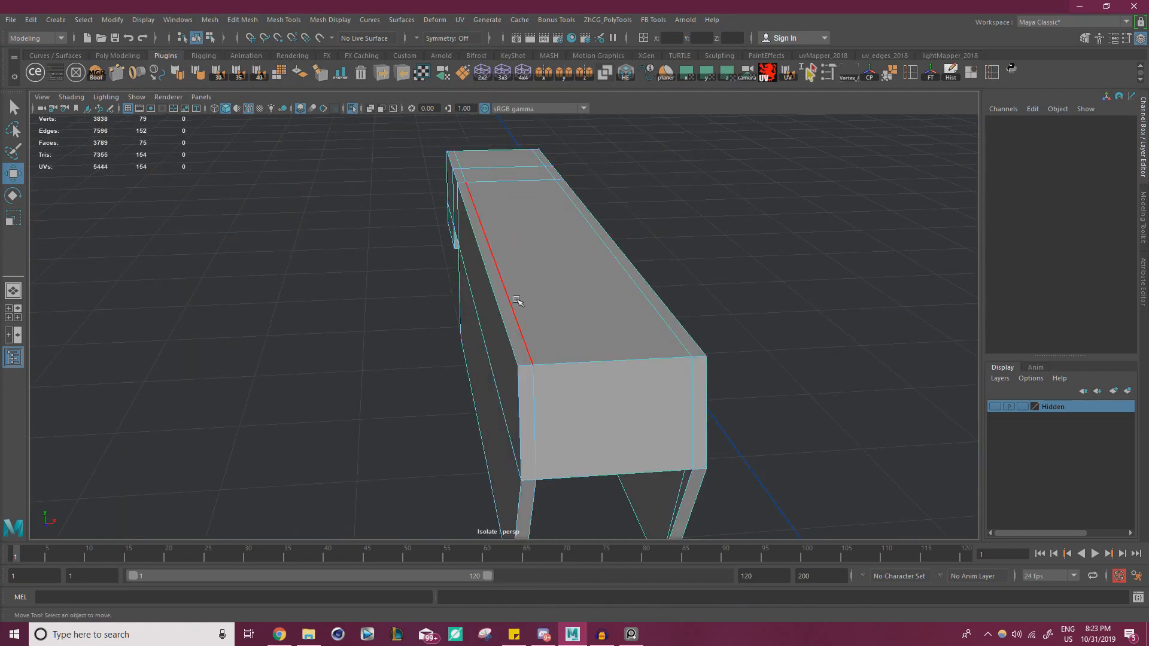
{"action": "left_click", "coordinate": [518, 301]}
{"action": "left_click_drag", "start_coordinate": [517, 301], "coordinate": [627, 224], "text": "alt"}
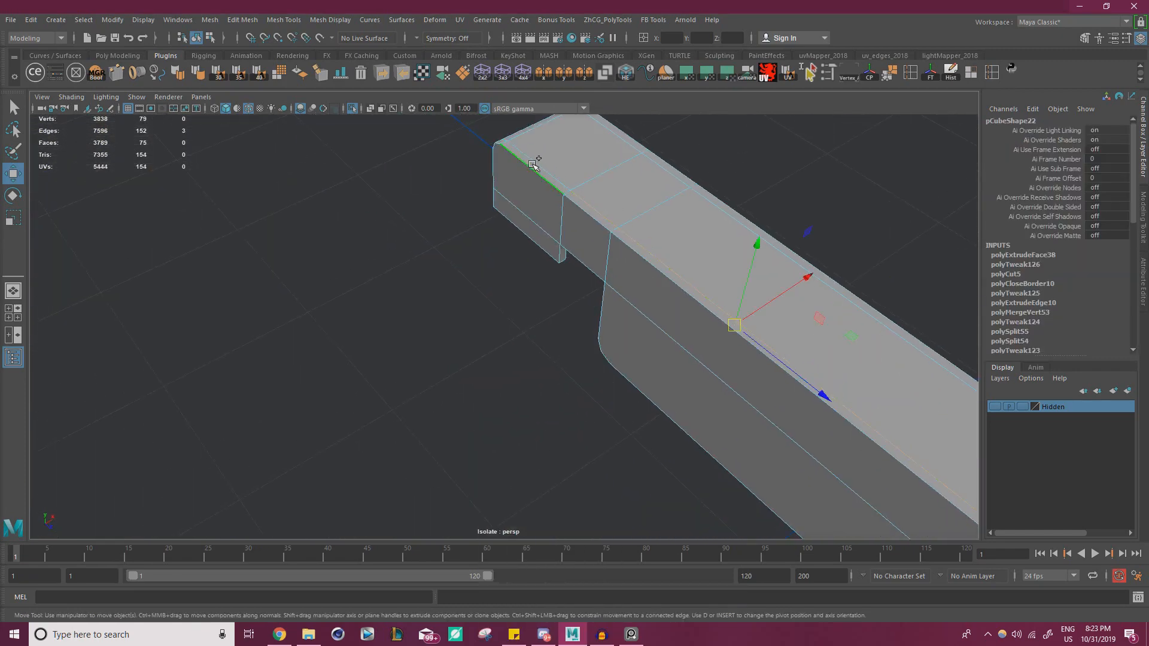
{"action": "left_click", "coordinate": [553, 171], "text": "shift"}
{"action": "left_click_drag", "start_coordinate": [553, 171], "coordinate": [614, 285], "text": "alt"}
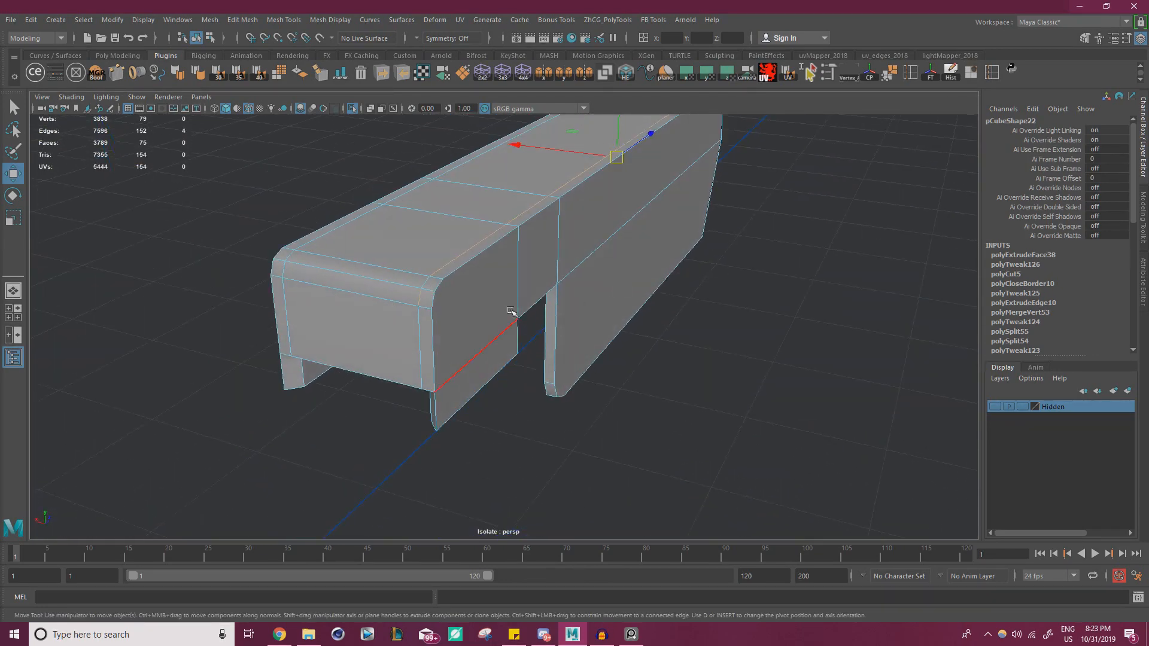
{"action": "left_click_drag", "start_coordinate": [511, 310], "coordinate": [479, 258], "text": "alt"}
{"action": "left_click", "coordinate": [432, 277], "text": "shift"}
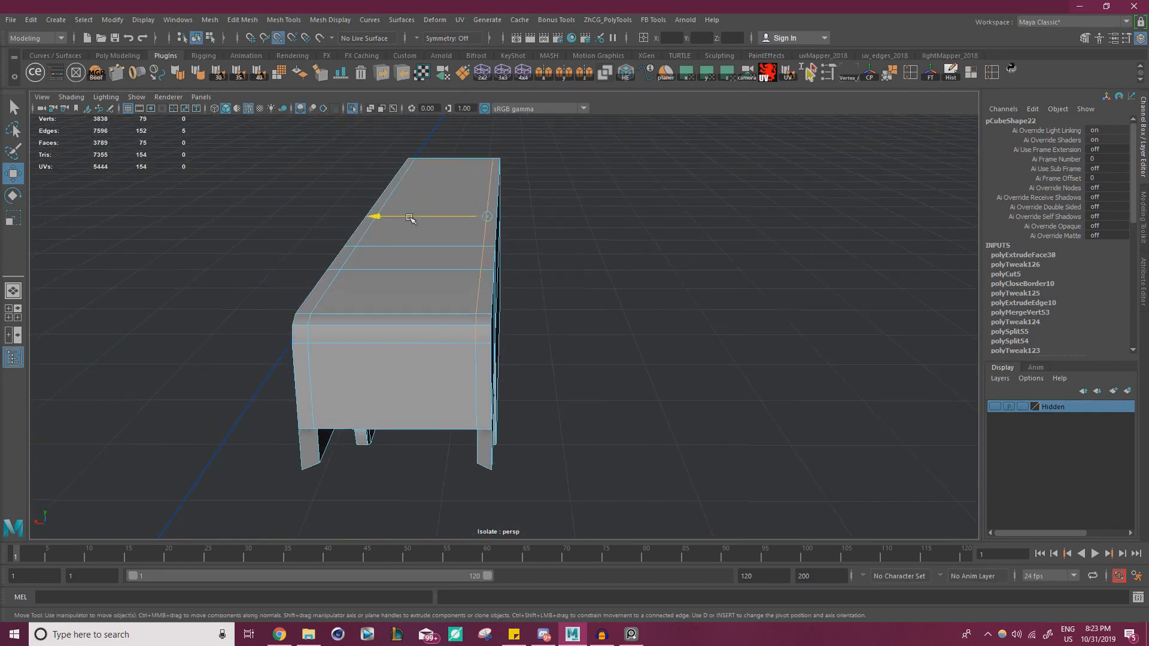
{"action": "left_click_drag", "start_coordinate": [409, 218], "coordinate": [469, 311]}
- Select all of the box's vertices and merge the overlapping ones
{"action": "right_click_drag", "start_coordinate": [468, 308], "coordinate": [400, 305]}
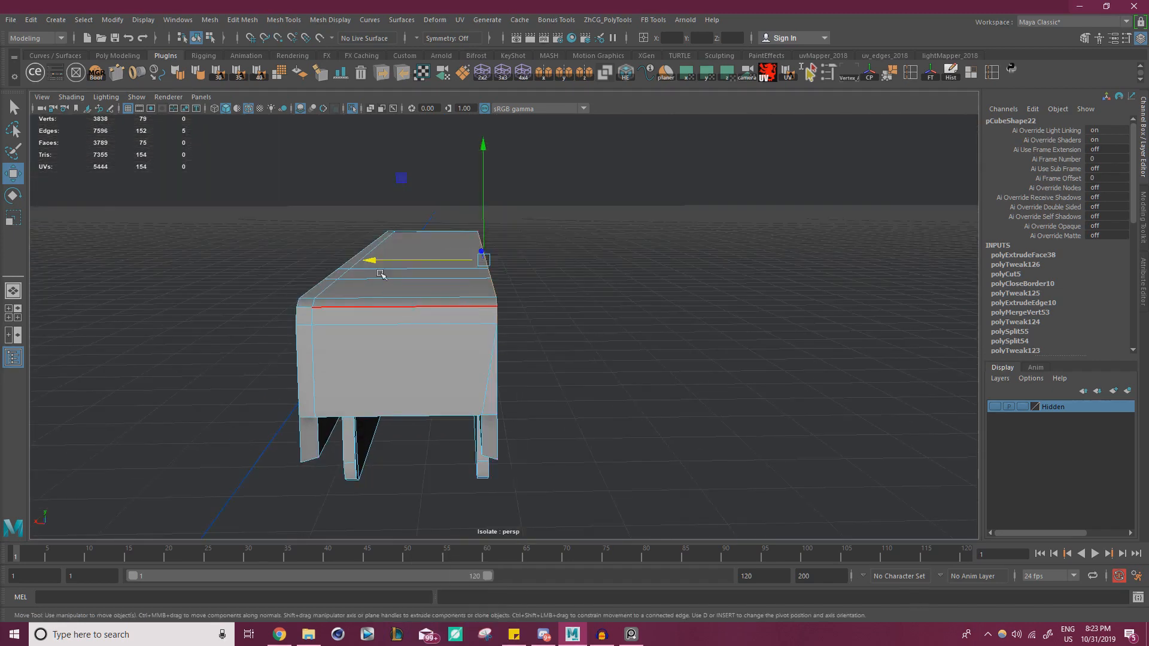
{"action": "left_click_drag", "start_coordinate": [204, 194], "coordinate": [800, 539]}
{"action": "right_click_drag", "start_coordinate": [436, 316], "coordinate": [453, 281], "text": "shift"}
- Select the matching inset edges on the opposite long side and snap them sideways onto that side's outer edge
{"action": "right_click_drag", "start_coordinate": [344, 304], "coordinate": [344, 270]}
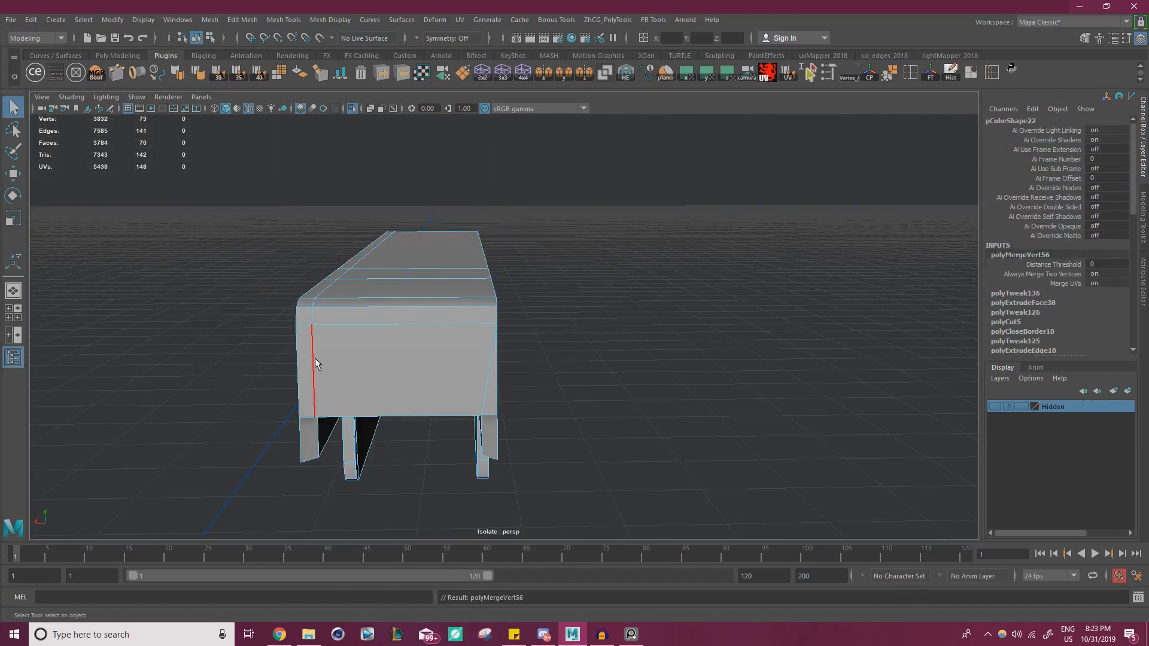
{"action": "key", "text": "w"}
{"action": "left_click", "coordinate": [318, 315]}
{"action": "left_click_drag", "start_coordinate": [389, 328], "coordinate": [174, 329], "text": "alt"}
{"action": "middle_click_drag", "start_coordinate": [757, 442], "coordinate": [529, 358], "text": "alt"}
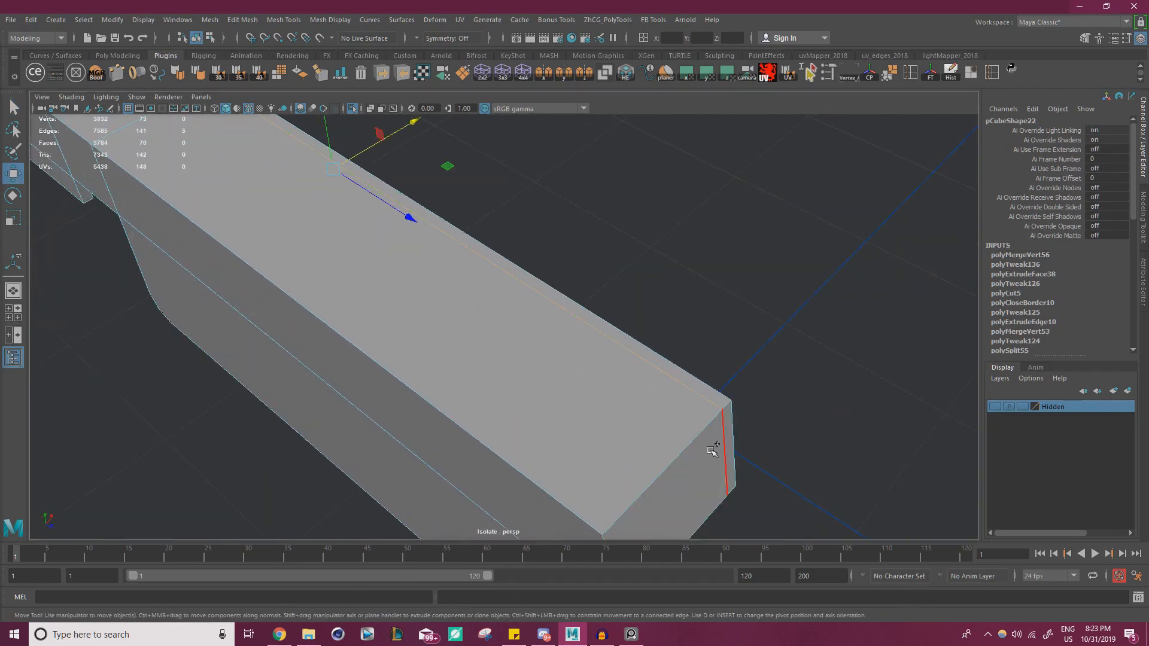
{"action": "right_click_drag", "start_coordinate": [711, 450], "coordinate": [551, 390], "text": "alt"}
{"action": "left_click_drag", "start_coordinate": [551, 389], "coordinate": [525, 369], "text": "alt"}
{"action": "right_click_drag", "start_coordinate": [526, 369], "coordinate": [569, 341], "text": "alt"}
{"action": "left_click_drag", "start_coordinate": [593, 294], "coordinate": [578, 333], "text": "alt"}
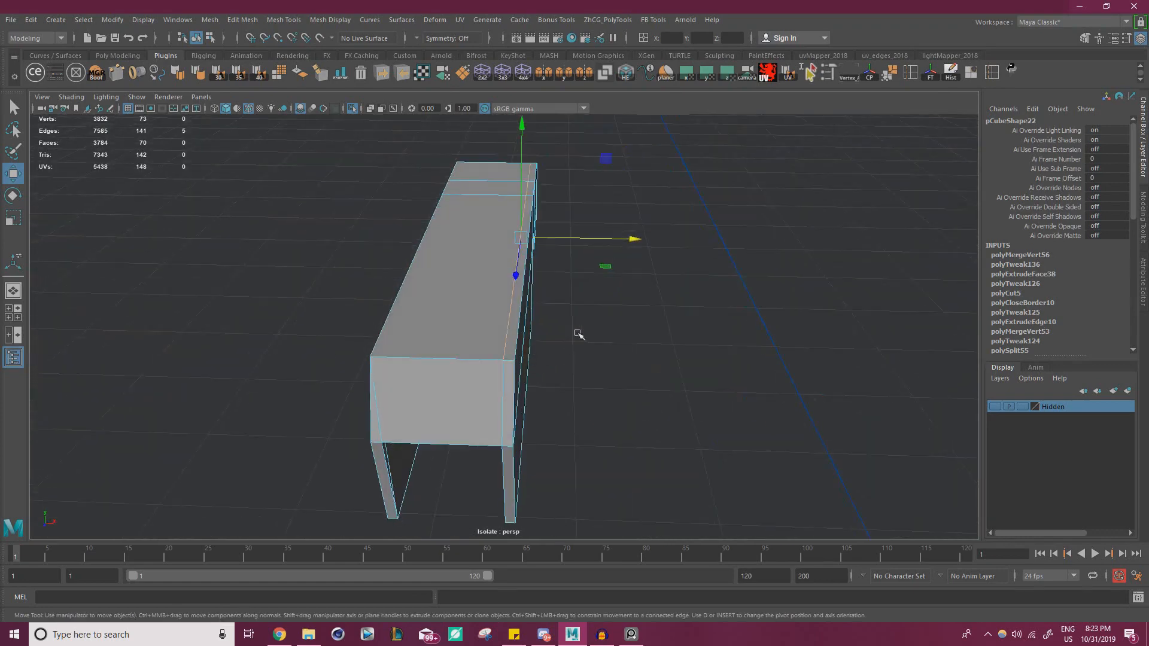
{"action": "left_click_drag", "start_coordinate": [630, 241], "coordinate": [513, 350]}
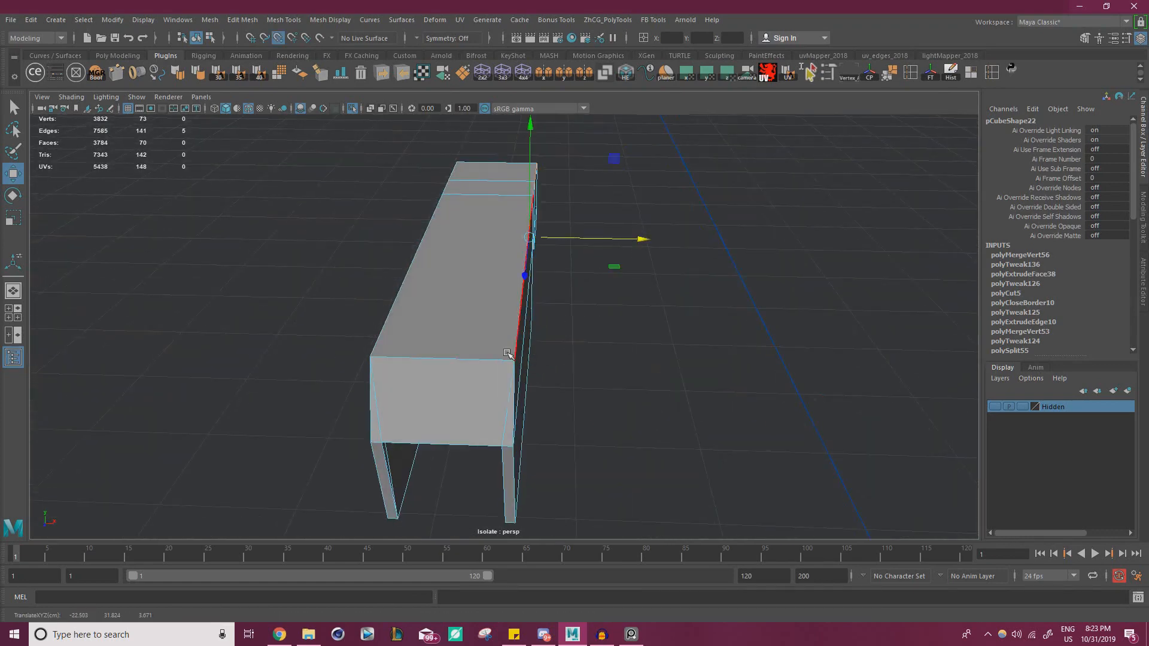
- Merge all overlapping vertices of the box along the second collapsed side
{"action": "right_click_drag", "start_coordinate": [473, 337], "coordinate": [362, 273]}
{"action": "right_click_drag", "start_coordinate": [363, 273], "coordinate": [287, 323], "text": "alt"}
{"action": "left_click_drag", "start_coordinate": [319, 453], "coordinate": [794, 130]}
{"action": "right_click", "coordinate": [487, 279], "text": "shift"}
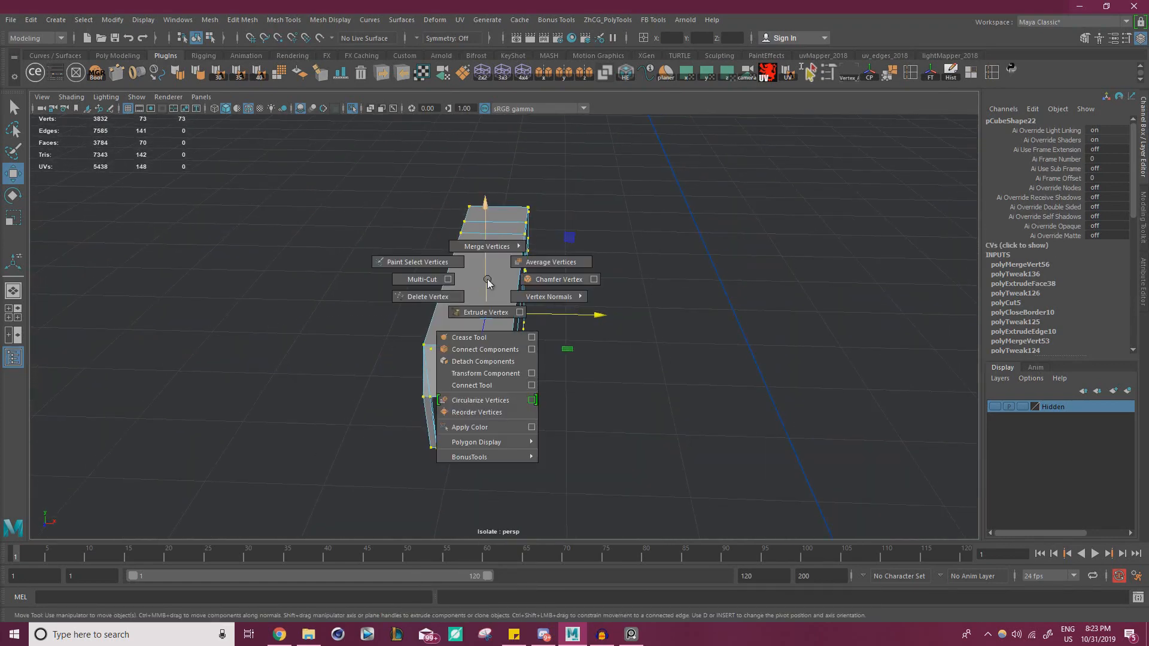
{"action": "right_click_drag", "start_coordinate": [487, 279], "coordinate": [539, 224], "text": "shift"}
{"action": "left_click_drag", "start_coordinate": [552, 236], "coordinate": [487, 277], "text": "alt"}
{"action": "right_click_drag", "start_coordinate": [487, 277], "coordinate": [533, 306], "text": "alt"}
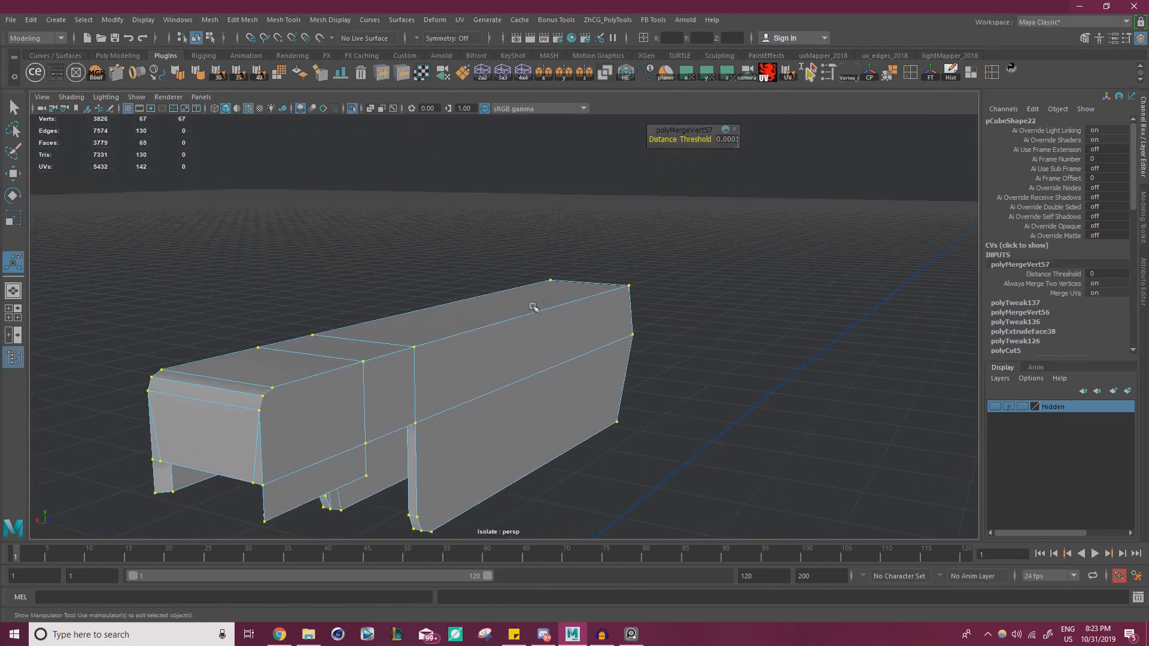
{"action": "key", "text": "w"}
- Delete the small end faces of the two side flanges below the box's rounded front
{"action": "left_click_drag", "start_coordinate": [387, 282], "coordinate": [476, 243], "text": "alt"}
{"action": "right_click_drag", "start_coordinate": [475, 243], "coordinate": [461, 298], "text": "alt"}
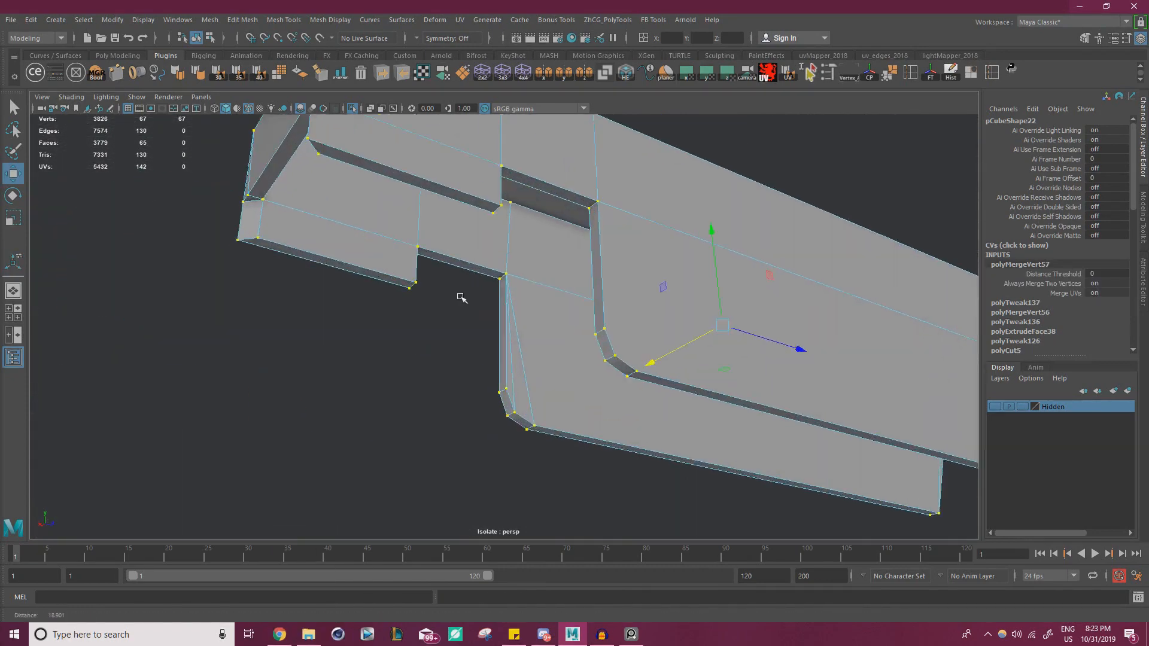
{"action": "mouse_move", "coordinate": [460, 297]}
{"action": "left_mouse_down", "text": "alt"}
{"action": "mouse_move", "coordinate": [502, 324]}
{"action": "mouse_move", "coordinate": [469, 293]}
{"action": "left_mouse_up", "text": "alt"}
{"action": "right_click_drag", "start_coordinate": [469, 292], "coordinate": [575, 342], "text": "alt"}
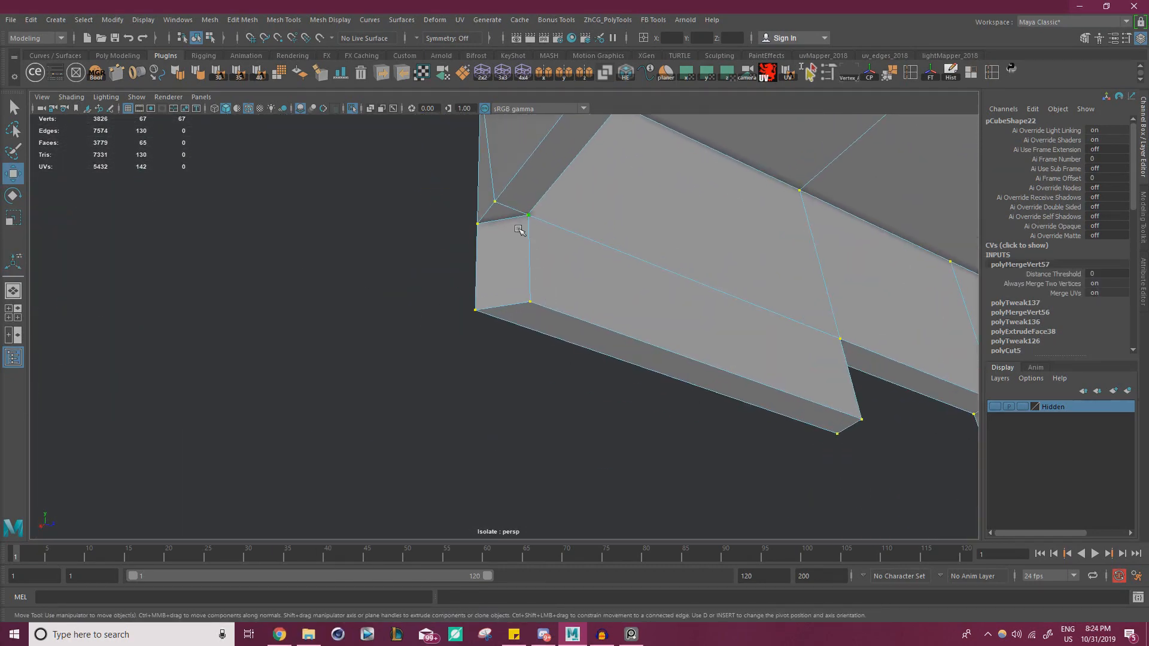
{"action": "right_click_drag", "start_coordinate": [519, 229], "coordinate": [519, 263]}
{"action": "left_click", "coordinate": [505, 218]}
{"action": "left_click_drag", "start_coordinate": [521, 256], "coordinate": [518, 232], "text": "alt"}
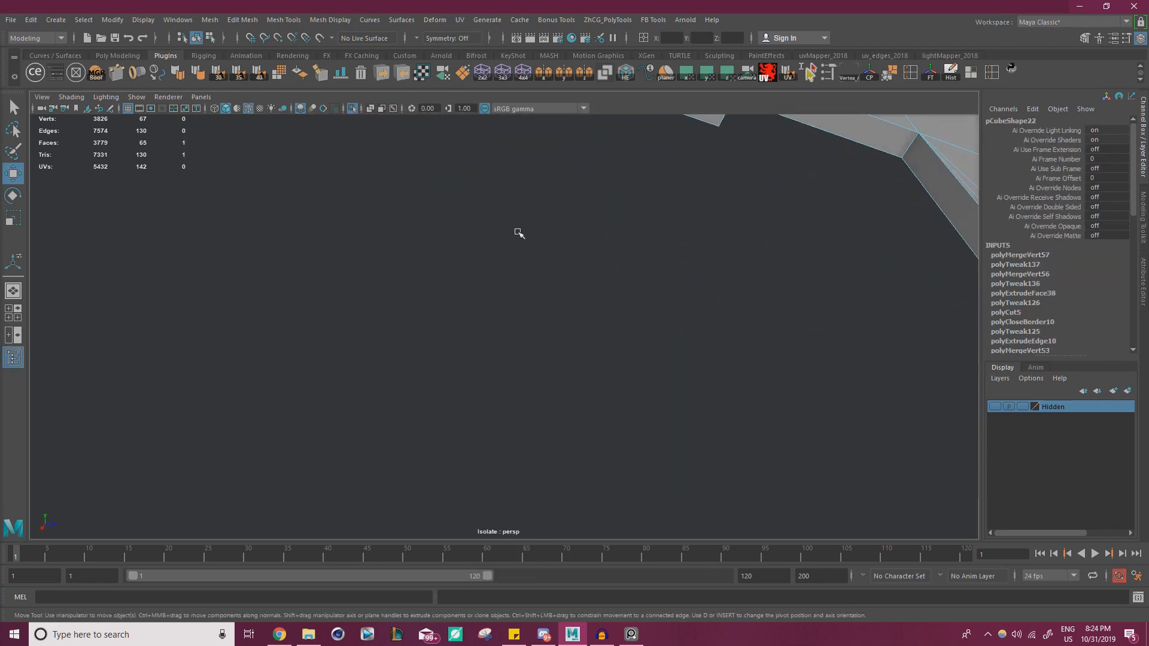
{"action": "key", "text": "f"}
{"action": "right_click_drag", "start_coordinate": [529, 241], "coordinate": [467, 299], "text": "alt"}
{"action": "mouse_move", "coordinate": [467, 299]}
{"action": "left_mouse_down", "text": "alt"}
{"action": "mouse_move", "coordinate": [446, 298]}
{"action": "mouse_move", "coordinate": [465, 300]}
{"action": "left_mouse_up", "text": "alt"}
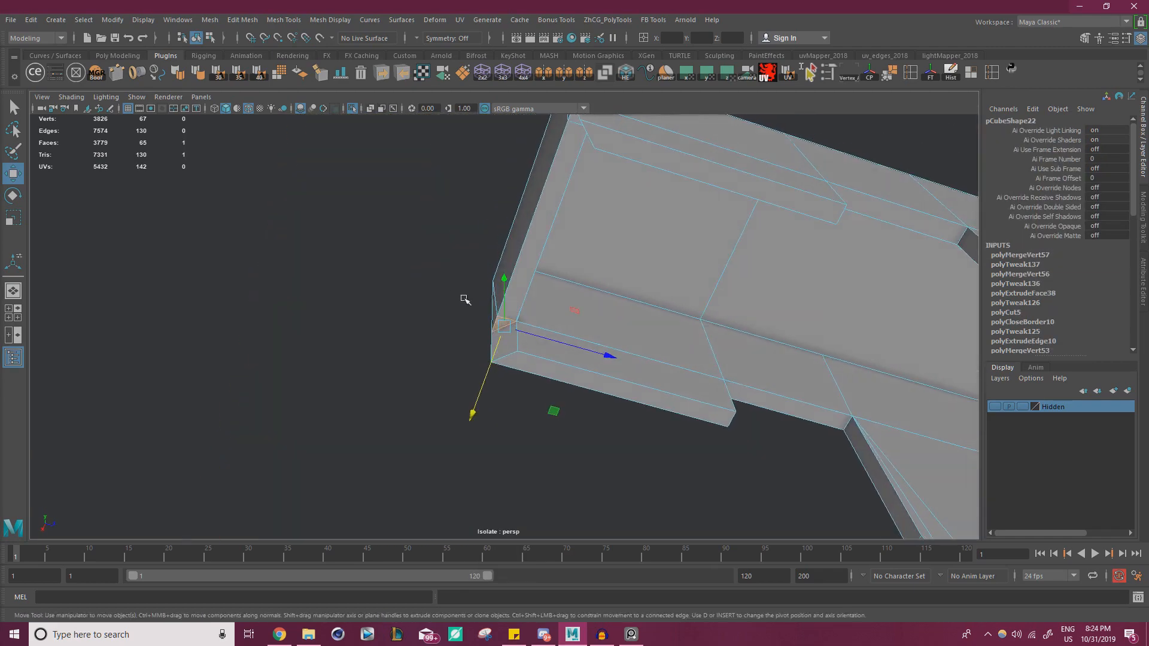
{"action": "left_click_drag", "start_coordinate": [501, 338], "coordinate": [598, 342], "text": "alt"}
{"action": "left_click", "coordinate": [513, 383]}
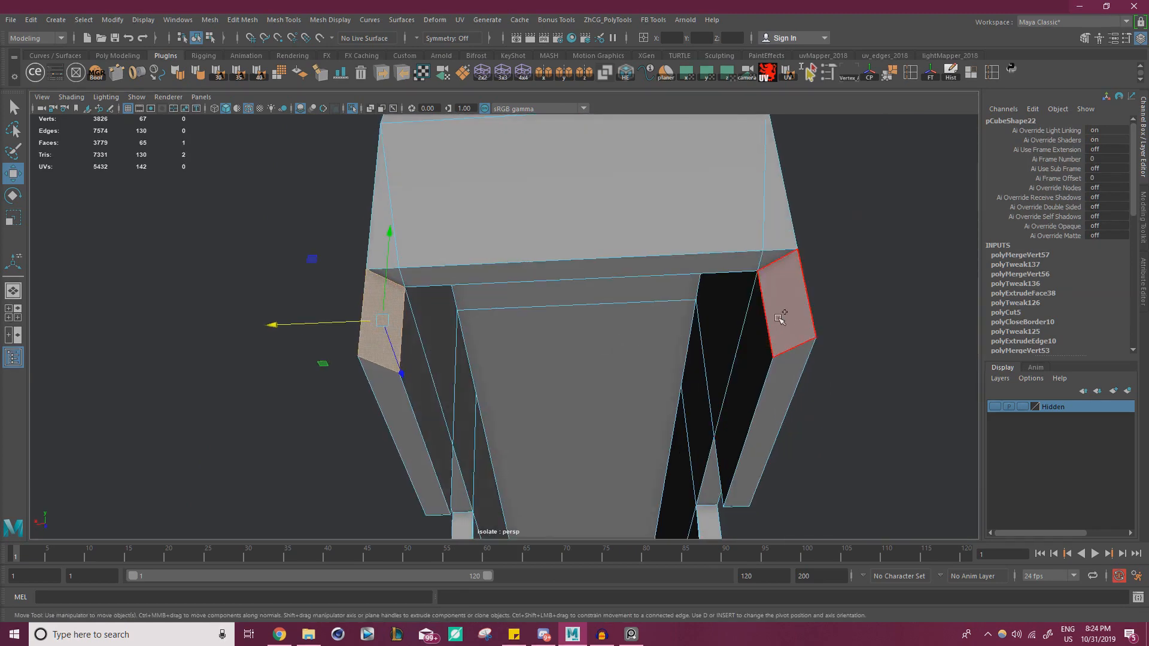
{"action": "left_click", "coordinate": [787, 315], "text": "shift"}
{"action": "key", "text": "Delete"}
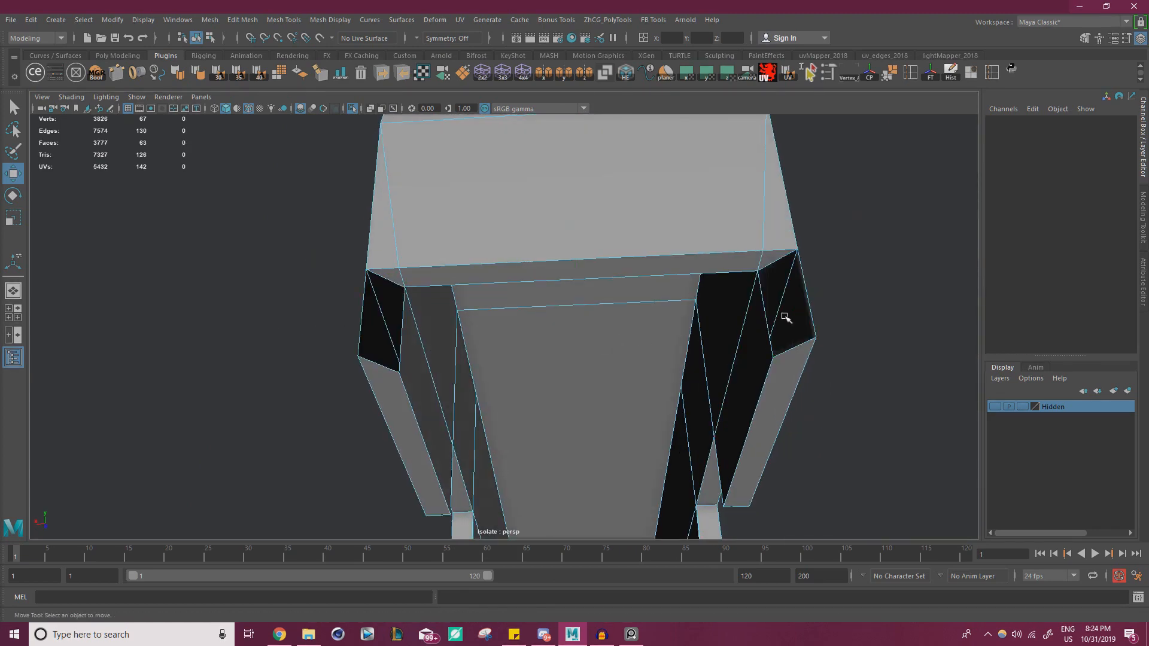
- Extrude the two small underside faces at the box's front corners down toward the flange bottoms
{"action": "left_click", "coordinate": [772, 257]}
{"action": "left_click", "coordinate": [389, 276], "text": "shift"}
{"action": "left_click_drag", "start_coordinate": [448, 293], "coordinate": [478, 344], "text": "alt"}
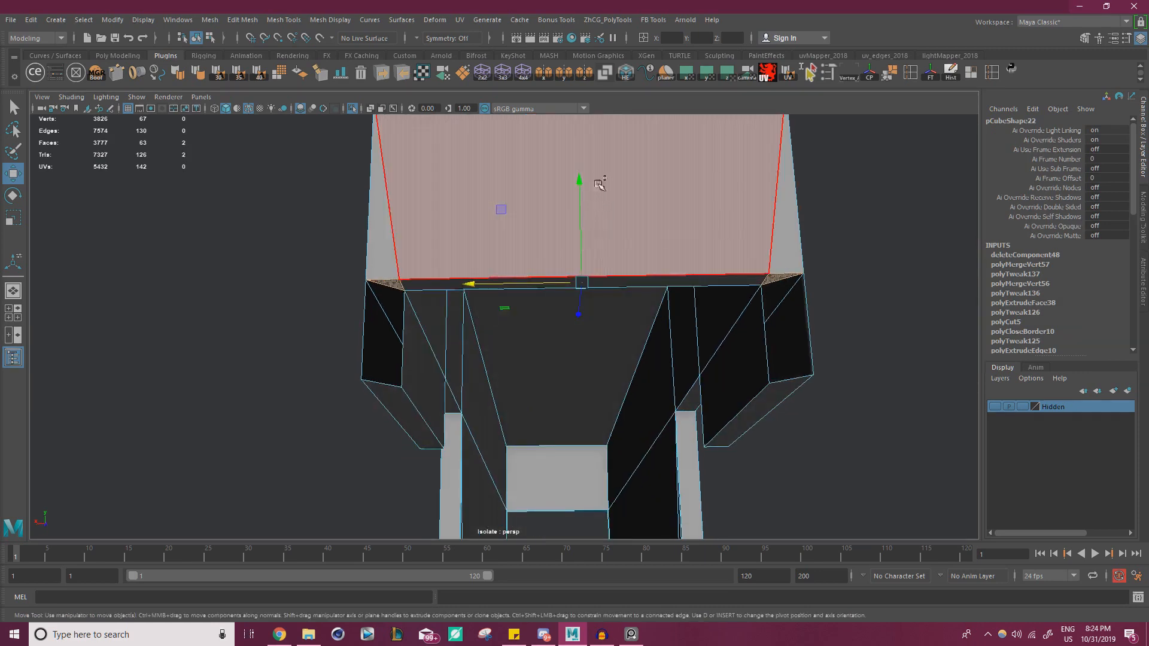
{"action": "left_click_drag", "start_coordinate": [582, 180], "coordinate": [851, 367], "text": "shift"}
- Merge the vertices around the extruded front corners of the flanges
{"action": "right_click_drag", "start_coordinate": [741, 290], "coordinate": [680, 297]}
{"action": "scroll", "coordinate": [679, 297], "scroll_direction": "down", "scroll_amount": 5}
{"action": "left_click_drag", "start_coordinate": [305, 460], "coordinate": [689, 251]}
{"action": "right_click_drag", "start_coordinate": [582, 267], "coordinate": [625, 220], "text": "shift"}
- Try to snap the loose bottom vertex of the flange onto the flange's front corner
{"action": "scroll", "coordinate": [710, 353], "scroll_direction": "up", "scroll_amount": 4}
{"action": "scroll", "coordinate": [711, 353], "scroll_direction": "up", "scroll_amount": 2}
{"action": "middle_click_drag", "start_coordinate": [772, 320], "coordinate": [575, 267], "text": "alt"}
{"action": "left_click_drag", "start_coordinate": [575, 267], "coordinate": [661, 307], "text": "alt"}
{"action": "scroll", "coordinate": [661, 308], "scroll_direction": "up", "scroll_amount": 3}
{"action": "left_click", "coordinate": [617, 357]}
{"action": "key", "text": "w"}
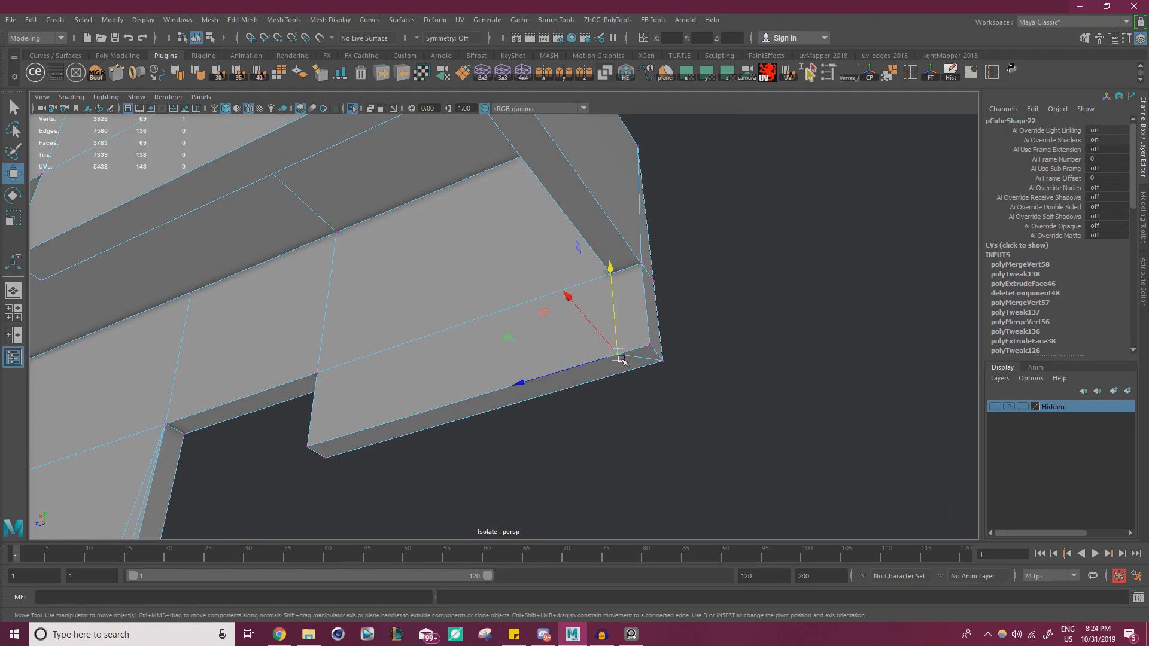
{"action": "left_click_drag", "start_coordinate": [617, 357], "coordinate": [669, 343]}
{"action": "key", "text": "v"}
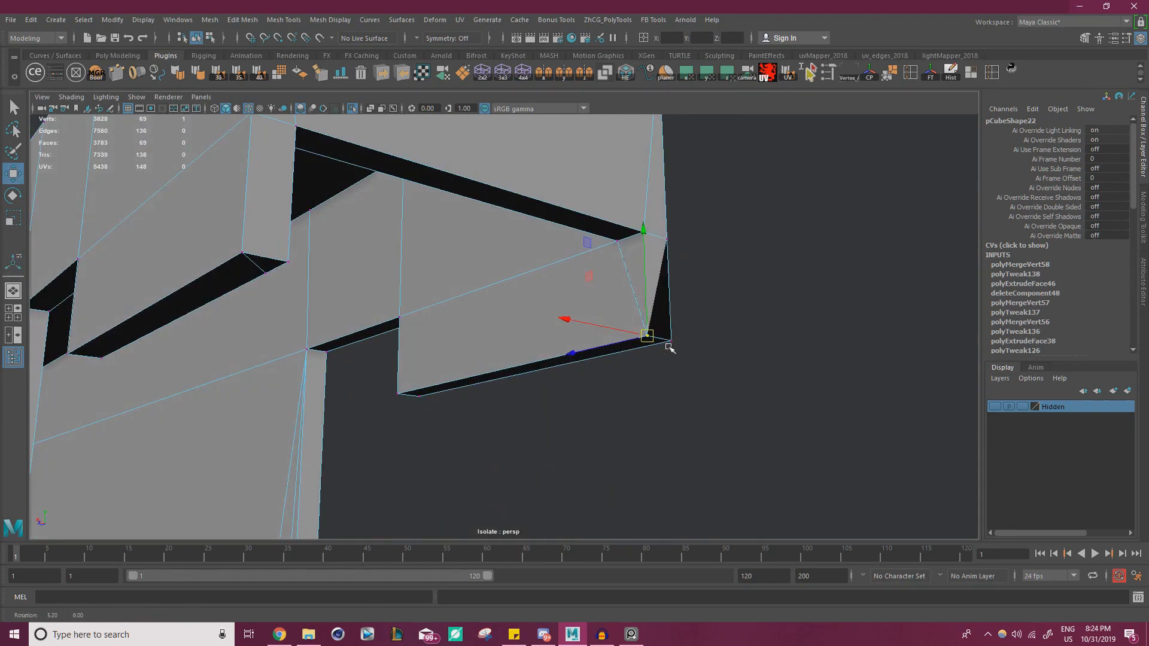
{"action": "key", "text": "ctrl+z"}
- Delete the two hidden inner faces between the extruded front corners and the flange ends
{"action": "middle_click_drag", "start_coordinate": [633, 342], "coordinate": [492, 328], "text": "alt"}
{"action": "scroll", "coordinate": [492, 328], "scroll_direction": "up", "scroll_amount": 3}
{"action": "left_click_drag", "start_coordinate": [492, 328], "coordinate": [672, 321], "text": "alt"}
{"action": "right_click", "coordinate": [603, 262]}
{"action": "right_click_drag", "start_coordinate": [603, 263], "coordinate": [603, 294]}
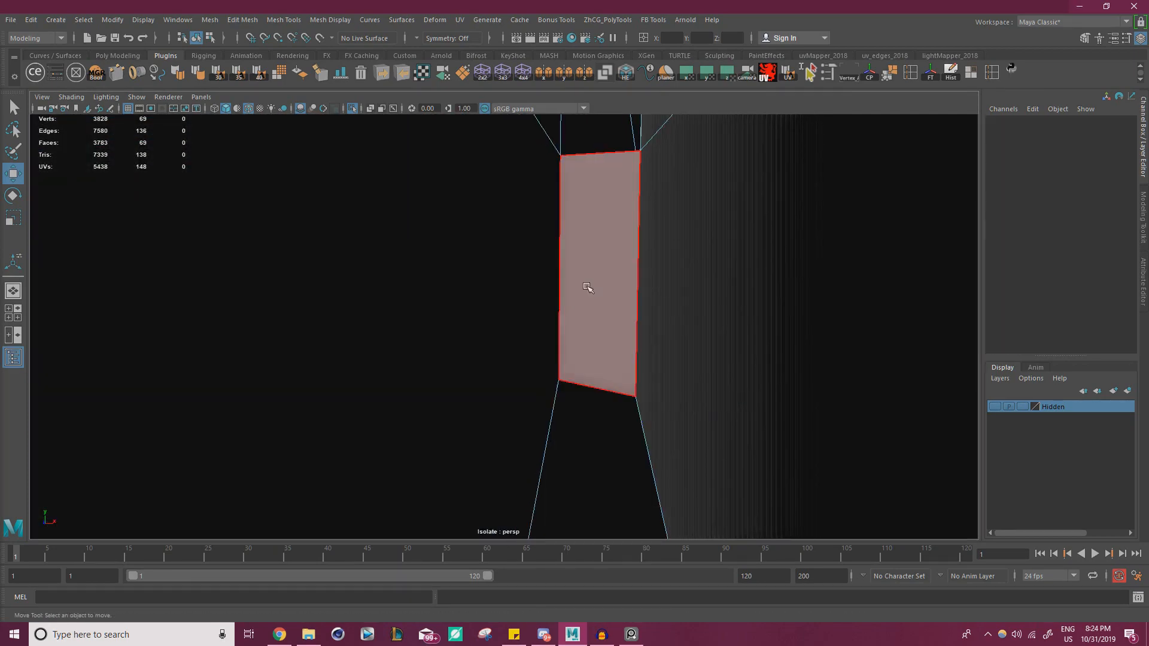
{"action": "left_click", "coordinate": [588, 288]}
{"action": "key", "text": "Delete"}
{"action": "left_click_drag", "start_coordinate": [588, 287], "coordinate": [38, 261], "text": "alt"}
{"action": "left_click", "coordinate": [554, 257]}
{"action": "left_click", "coordinate": [554, 256]}
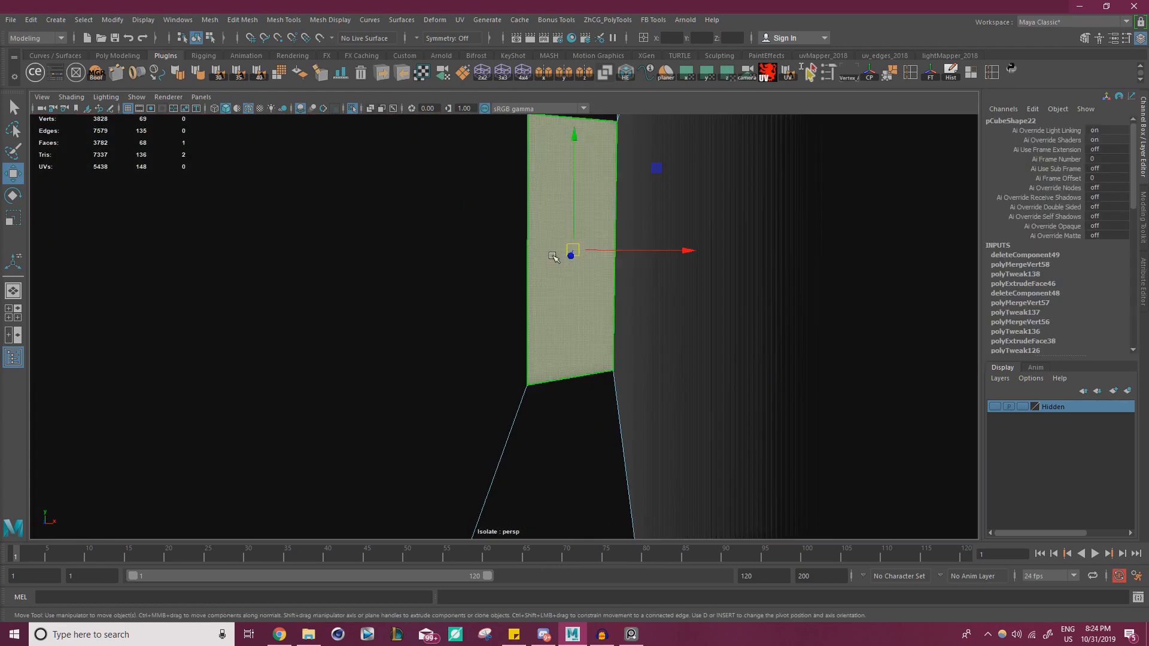
{"action": "key", "text": "Delete"}
- Snap the loose bottom vertices of the flanges onto their front corners
{"action": "left_click_drag", "start_coordinate": [554, 256], "coordinate": [600, 251], "text": "alt"}
{"action": "scroll", "coordinate": [315, 242], "scroll_direction": "down", "scroll_amount": 5}
{"action": "right_click_drag", "start_coordinate": [600, 251], "coordinate": [544, 239]}
{"action": "scroll", "coordinate": [677, 300], "scroll_direction": "up", "scroll_amount": 5}
{"action": "left_click_drag", "start_coordinate": [544, 238], "coordinate": [604, 276], "text": "alt"}
{"action": "left_click", "coordinate": [489, 300]}
{"action": "left_click_drag", "start_coordinate": [490, 300], "coordinate": [562, 320], "text": "alt"}
{"action": "left_click", "coordinate": [453, 340]}
{"action": "key", "text": "v"}
{"action": "left_click_drag", "start_coordinate": [453, 340], "coordinate": [470, 338]}
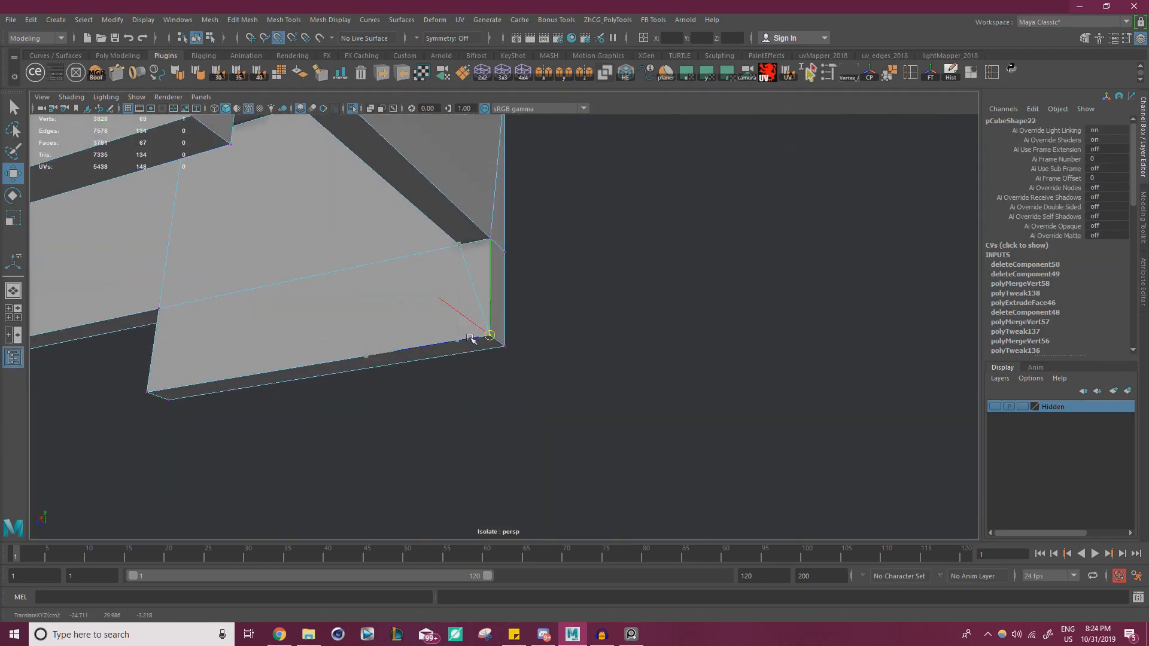
- Merge the overlapping vertices at the front ends of both flanges and return to object mode
{"action": "scroll", "coordinate": [522, 313], "scroll_direction": "down", "scroll_amount": 6}
{"action": "left_click_drag", "start_coordinate": [723, 434], "coordinate": [364, 173]}
{"action": "right_click_drag", "start_coordinate": [479, 295], "coordinate": [531, 236], "text": "shift"}
{"action": "right_click_drag", "start_coordinate": [437, 251], "coordinate": [533, 205]}
- Turn off isolation so the whole typewriter is shown, with the box cover selected
{"action": "left_click_drag", "start_coordinate": [512, 256], "coordinate": [340, 292], "text": "alt"}
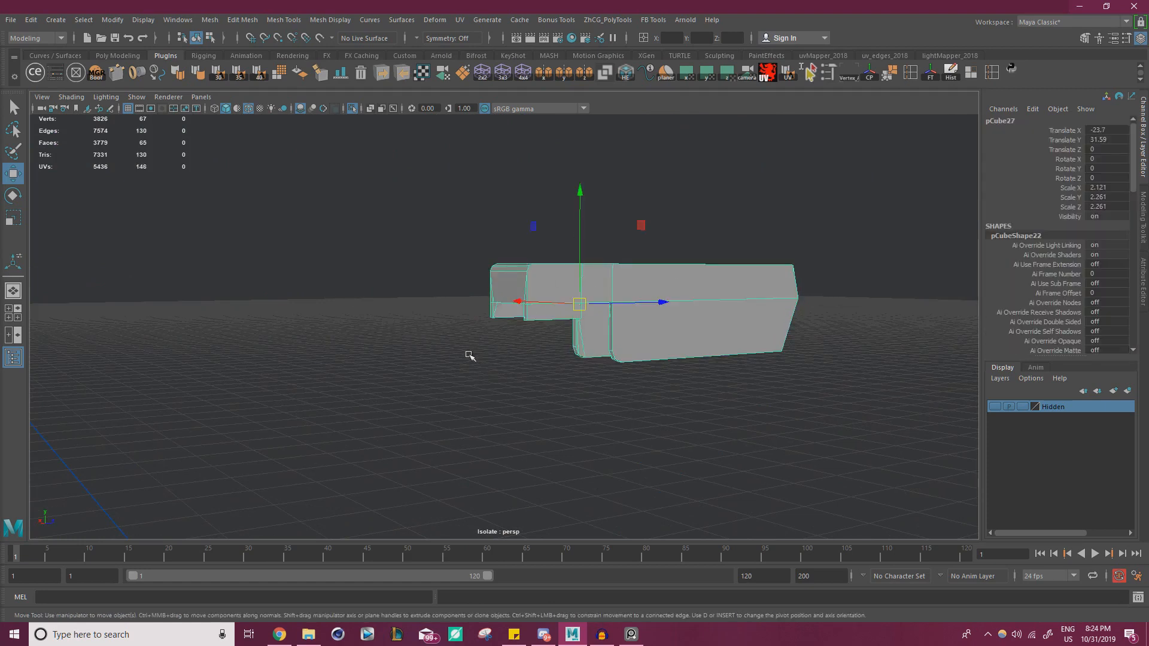
{"action": "left_click_drag", "start_coordinate": [508, 252], "coordinate": [437, 263], "text": "alt"}
{"action": "left_click", "coordinate": [351, 108]}
{"action": "left_click", "coordinate": [778, 426]}
{"action": "left_click", "coordinate": [613, 307]}
{"action": "left_click_drag", "start_coordinate": [613, 307], "coordinate": [532, 335], "text": "alt"}
{"action": "middle_click_drag", "start_coordinate": [532, 335], "coordinate": [599, 347], "text": "alt"}
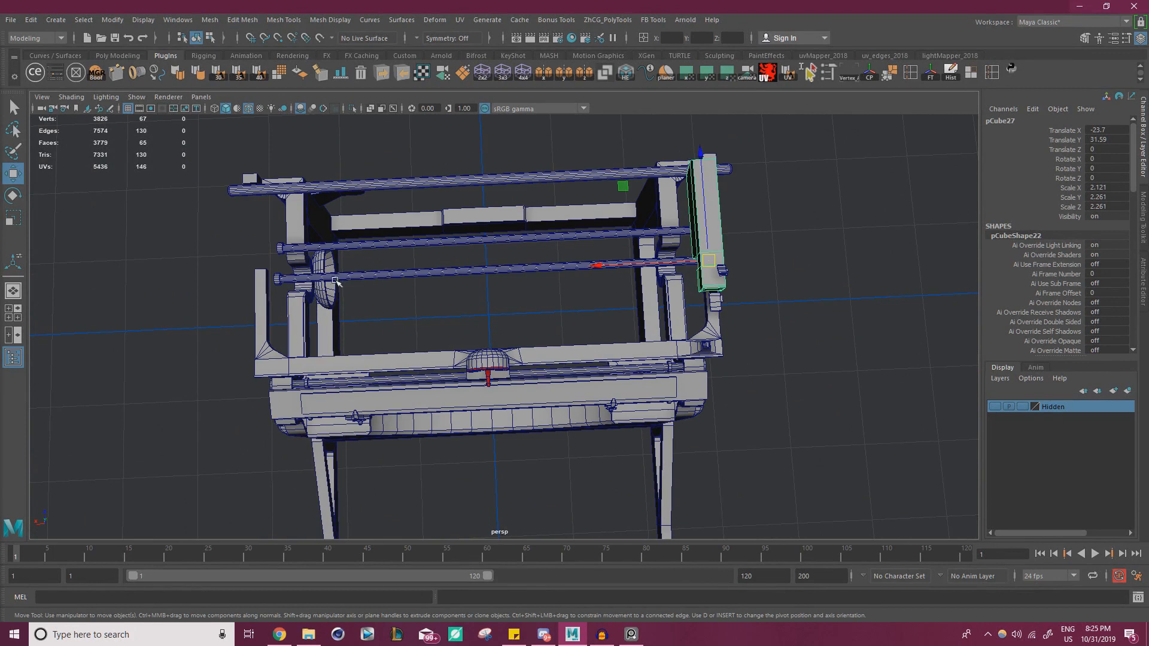
- Duplicate the box cover and snap the copy's pivot to the world origin
{"action": "left_click", "coordinate": [852, 253]}
{"action": "left_click", "coordinate": [706, 226]}
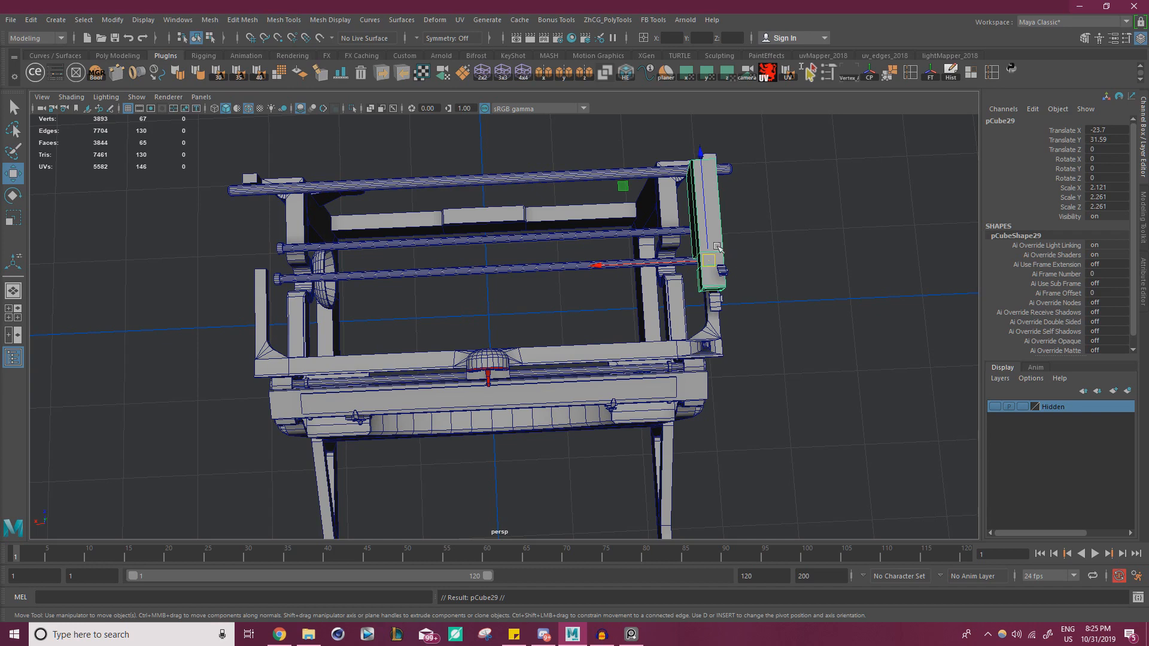
{"action": "left_click_drag", "start_coordinate": [613, 265], "coordinate": [682, 266]}
{"action": "key", "text": "ctrl+z"}
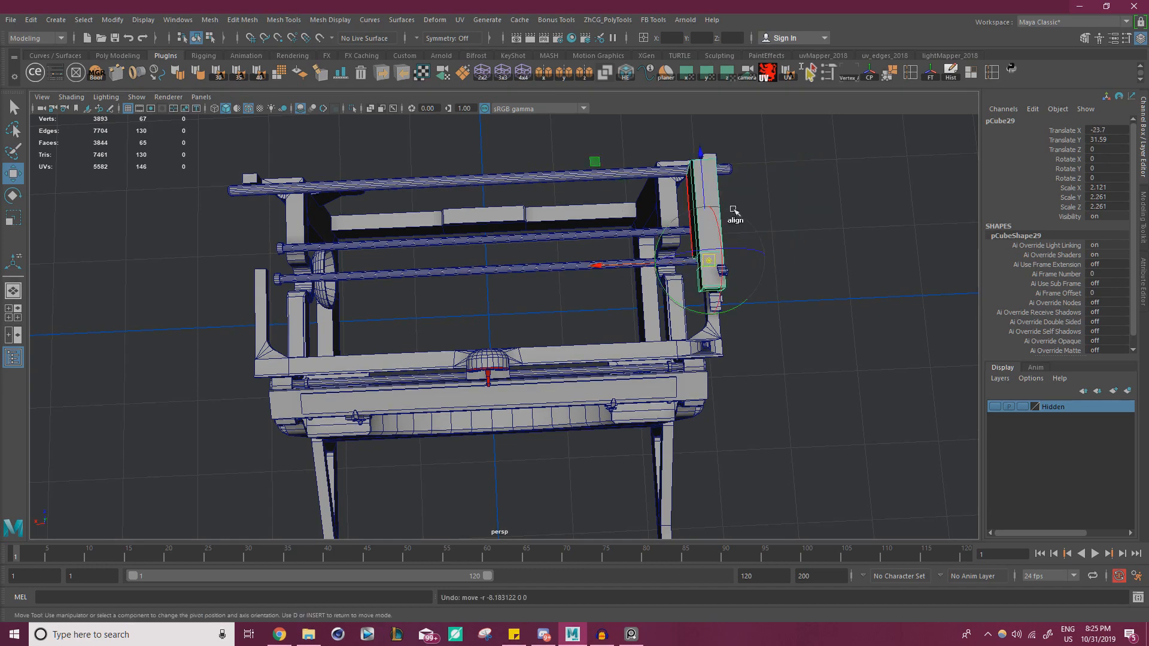
{"action": "left_click_drag", "start_coordinate": [710, 260], "coordinate": [785, 202]}
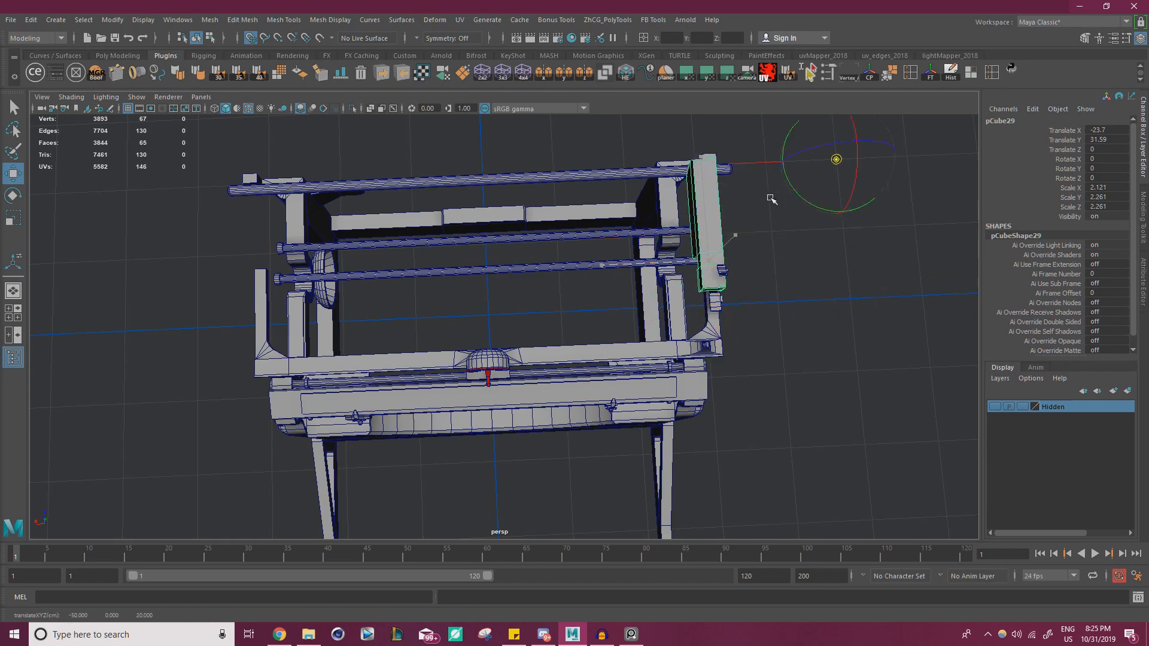
{"action": "key", "text": "d"}
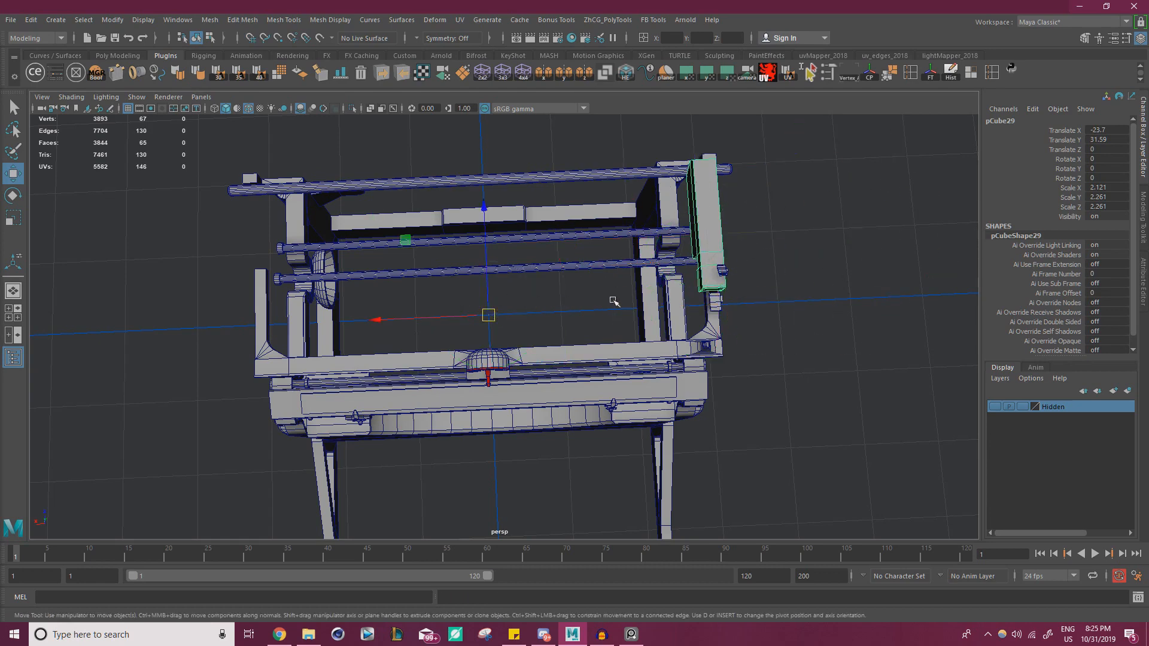
- Try to move the duplicated box cover outward along X
{"action": "left_click_drag", "start_coordinate": [780, 284], "coordinate": [795, 251], "text": "alt"}
{"action": "left_click_drag", "start_coordinate": [508, 343], "coordinate": [626, 288], "text": "alt"}
{"action": "left_click_drag", "start_coordinate": [441, 310], "coordinate": [527, 312]}
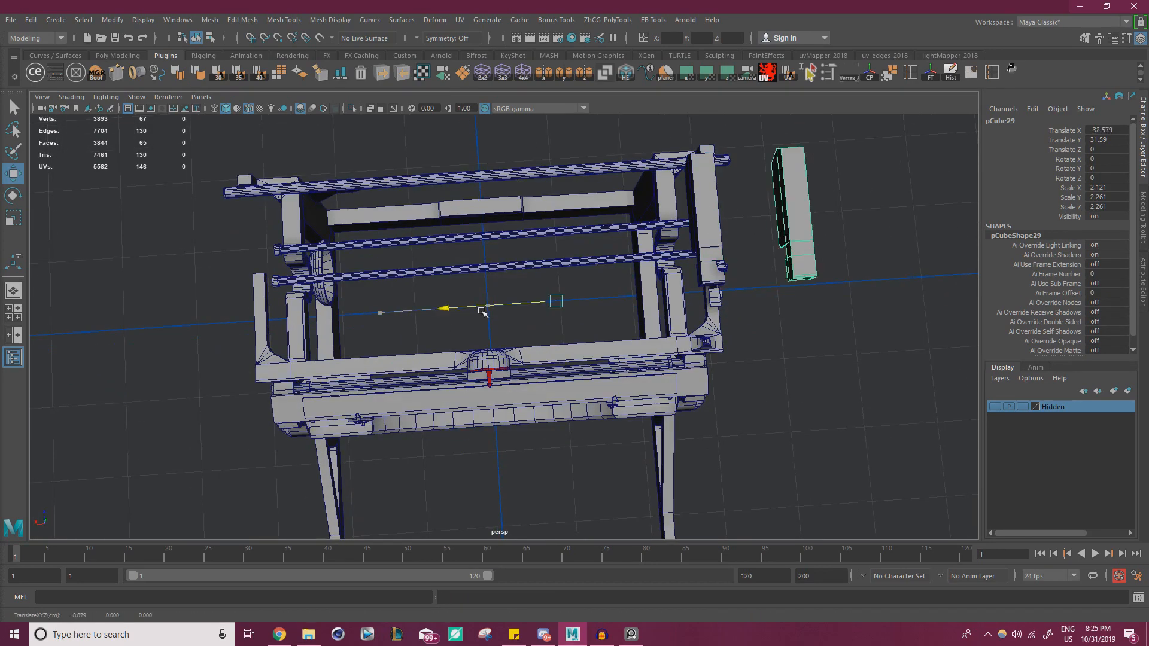
{"action": "key", "text": "ctrl+z"}
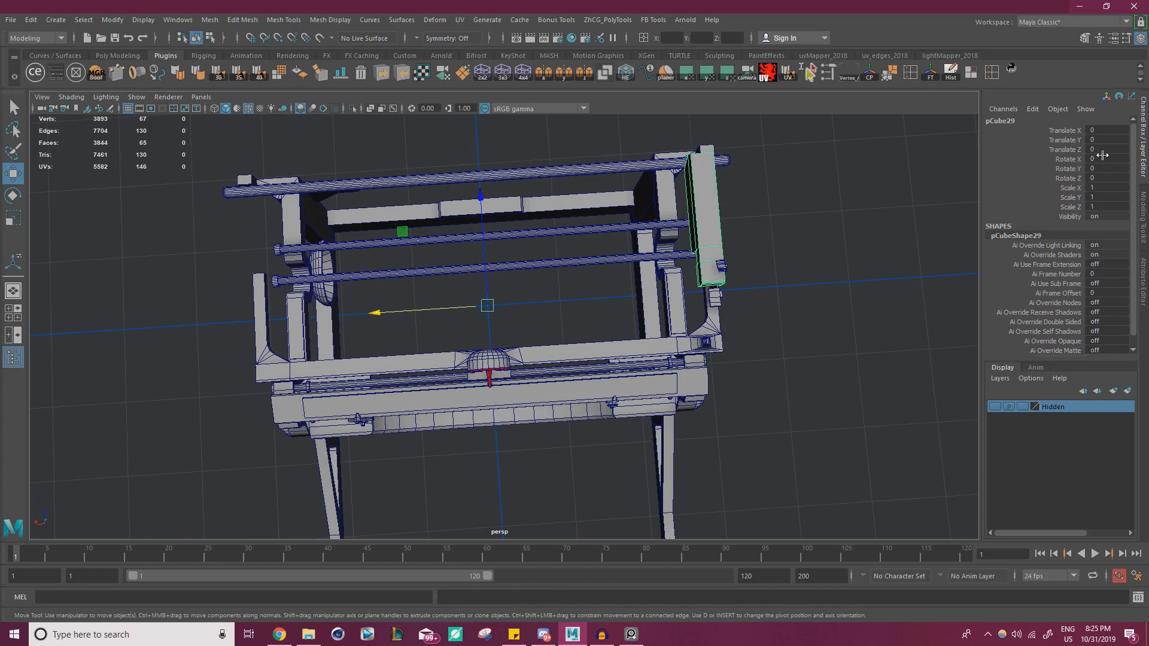
- Freeze the duplicate's transformations and set its Scale X to -1 to mirror it to the opposite side
{"action": "left_click_drag", "start_coordinate": [581, 303], "coordinate": [550, 283], "text": "alt"}
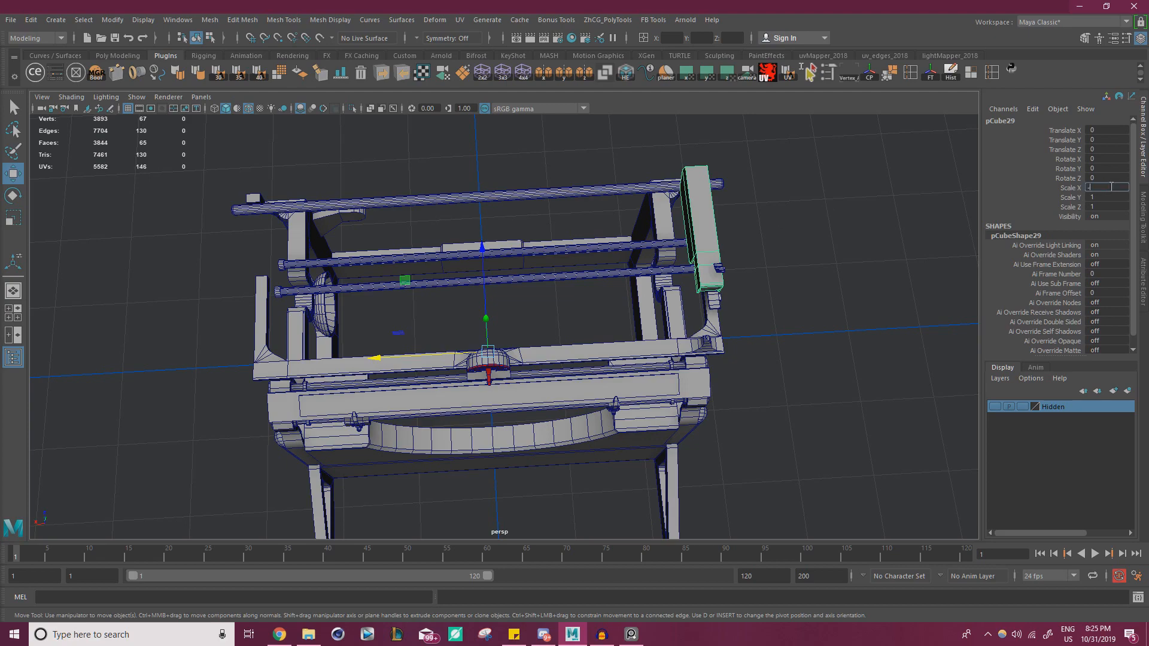
{"action": "key", "text": "Return"}
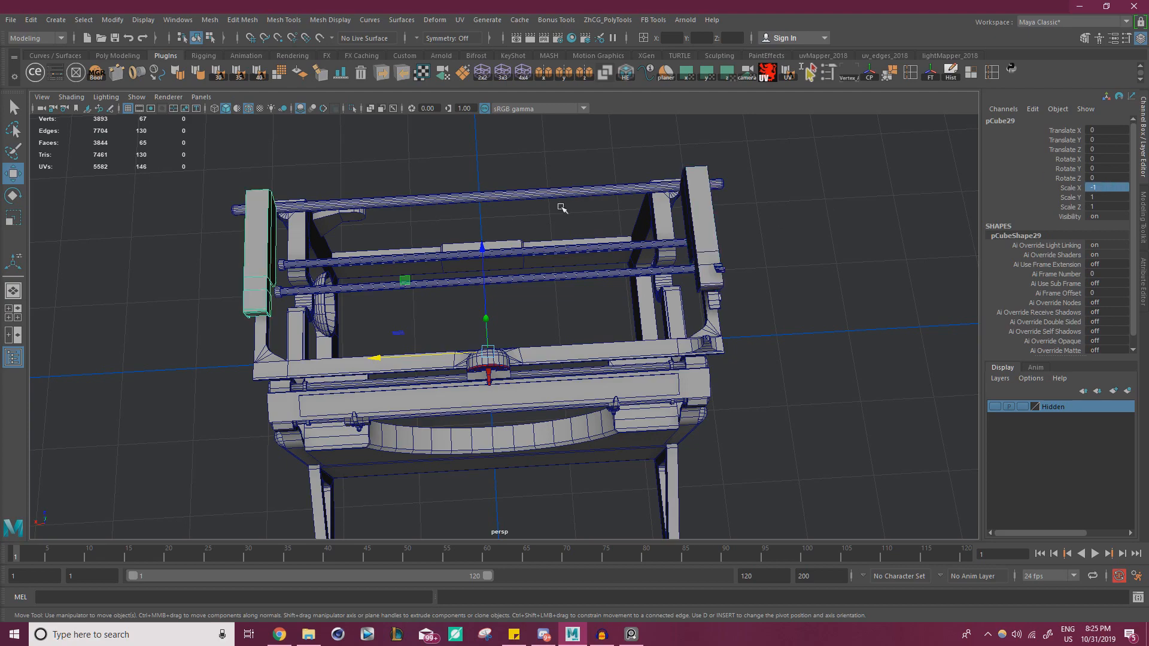
- Compare how the original and mirrored box covers line up with the frame arms on both sides
{"action": "left_click_drag", "start_coordinate": [451, 254], "coordinate": [451, 239], "text": "alt"}
{"action": "middle_click_drag", "start_coordinate": [451, 239], "coordinate": [649, 269], "text": "alt"}
{"action": "scroll", "coordinate": [649, 269], "scroll_direction": "up", "scroll_amount": 7}
{"action": "middle_click_drag", "start_coordinate": [546, 270], "coordinate": [596, 285], "text": "alt"}
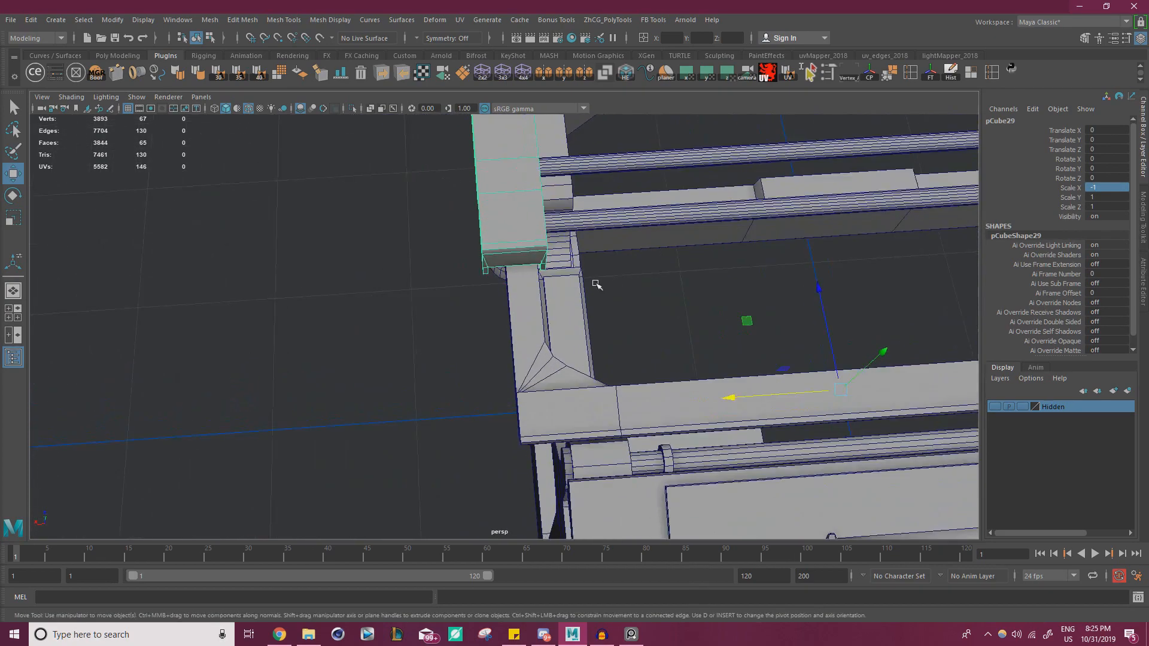
{"action": "left_click_drag", "start_coordinate": [596, 285], "coordinate": [590, 270], "text": "alt"}
{"action": "middle_click_drag", "start_coordinate": [590, 269], "coordinate": [526, 267], "text": "alt"}
{"action": "scroll", "coordinate": [564, 267], "scroll_direction": "down", "scroll_amount": 4}
{"action": "middle_click_drag", "start_coordinate": [664, 266], "coordinate": [359, 267], "text": "alt"}
{"action": "left_click_drag", "start_coordinate": [513, 270], "coordinate": [513, 311], "text": "alt"}
{"action": "middle_click_drag", "start_coordinate": [718, 305], "coordinate": [559, 305], "text": "alt"}
{"action": "right_click_drag", "start_coordinate": [559, 305], "coordinate": [689, 363], "text": "alt"}
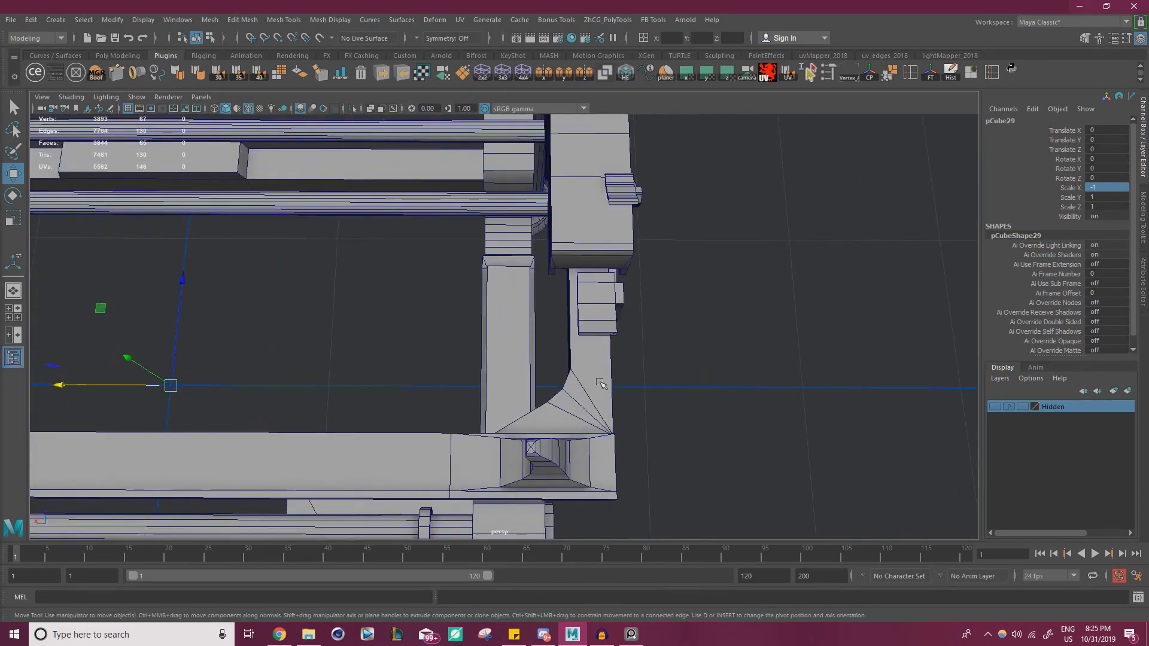
{"action": "left_click_drag", "start_coordinate": [608, 372], "coordinate": [613, 364], "text": "alt"}
{"action": "scroll", "coordinate": [611, 335], "scroll_direction": "up", "scroll_amount": 2}
{"action": "right_click_drag", "start_coordinate": [629, 328], "coordinate": [407, 309], "text": "alt"}
{"action": "middle_click_drag", "start_coordinate": [179, 320], "coordinate": [432, 323], "text": "alt"}
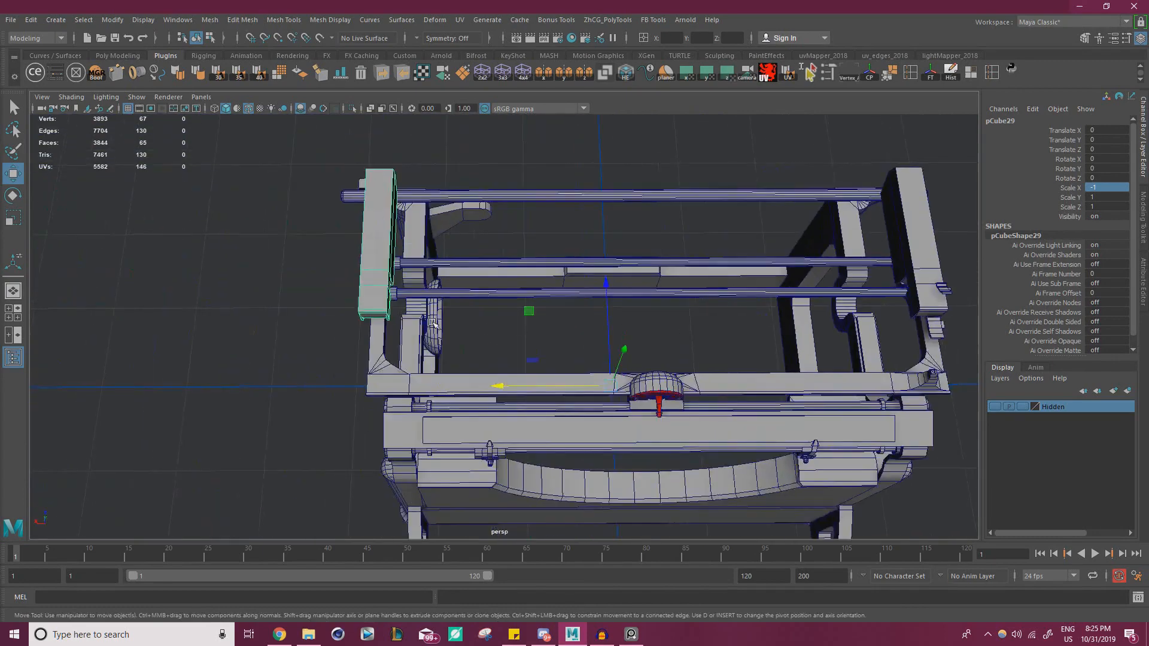
{"action": "right_click_drag", "start_coordinate": [432, 323], "coordinate": [422, 362], "text": "alt"}
{"action": "middle_click_drag", "start_coordinate": [422, 363], "coordinate": [471, 328], "text": "alt"}
{"action": "left_click_drag", "start_coordinate": [470, 328], "coordinate": [512, 304], "text": "alt"}
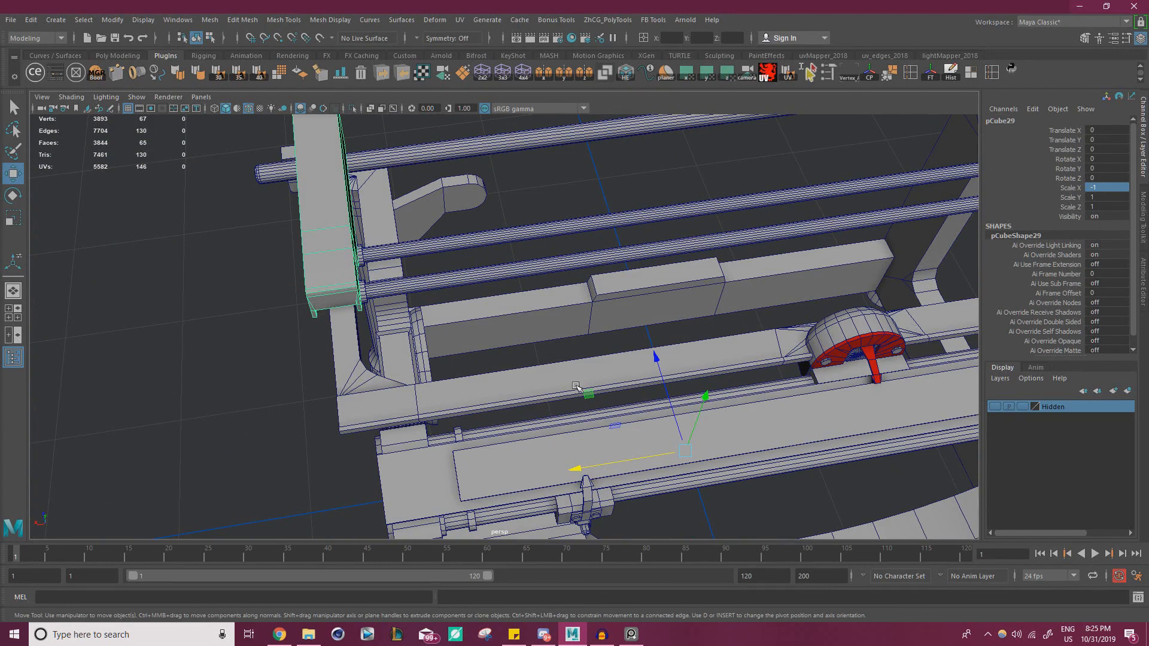
- Poke the top face nearest the front end of the mirrored box cover to mark its centre
{"action": "scroll", "coordinate": [604, 339], "scroll_direction": "up", "scroll_amount": 1}
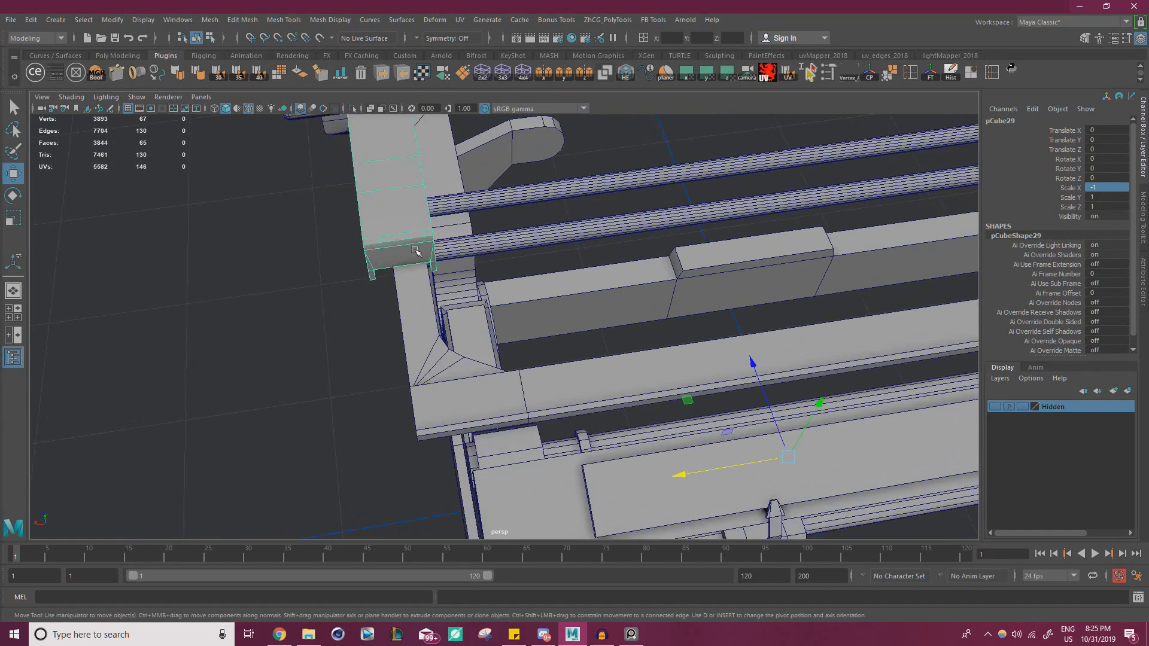
{"action": "scroll", "coordinate": [419, 252], "scroll_direction": "up", "scroll_amount": 2}
{"action": "middle_click_drag", "start_coordinate": [423, 250], "coordinate": [483, 241], "text": "alt"}
{"action": "right_click_drag", "start_coordinate": [422, 216], "coordinate": [421, 237]}
{"action": "left_click", "coordinate": [429, 192]}
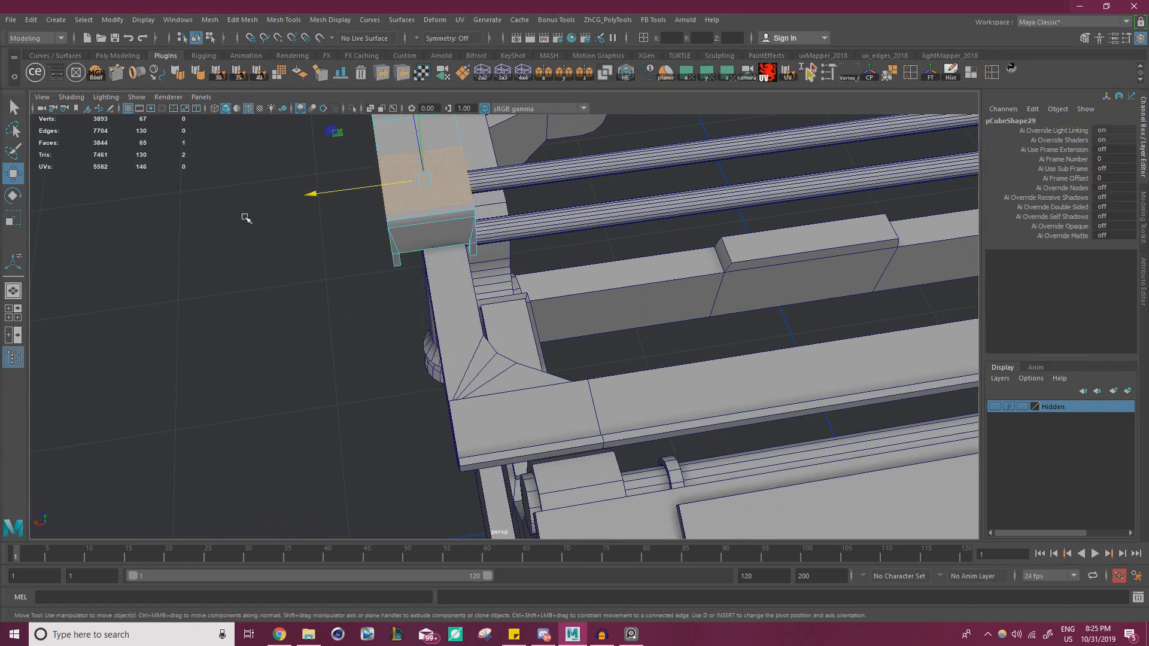
{"action": "right_click_drag", "start_coordinate": [246, 218], "coordinate": [297, 207], "text": "shift"}
- Try to shift the front frame's corner vertices sideways beneath the mirrored box cover
{"action": "scroll", "coordinate": [258, 246], "scroll_direction": "down", "scroll_amount": 2}
{"action": "middle_click_drag", "start_coordinate": [255, 256], "coordinate": [261, 208], "text": "alt"}
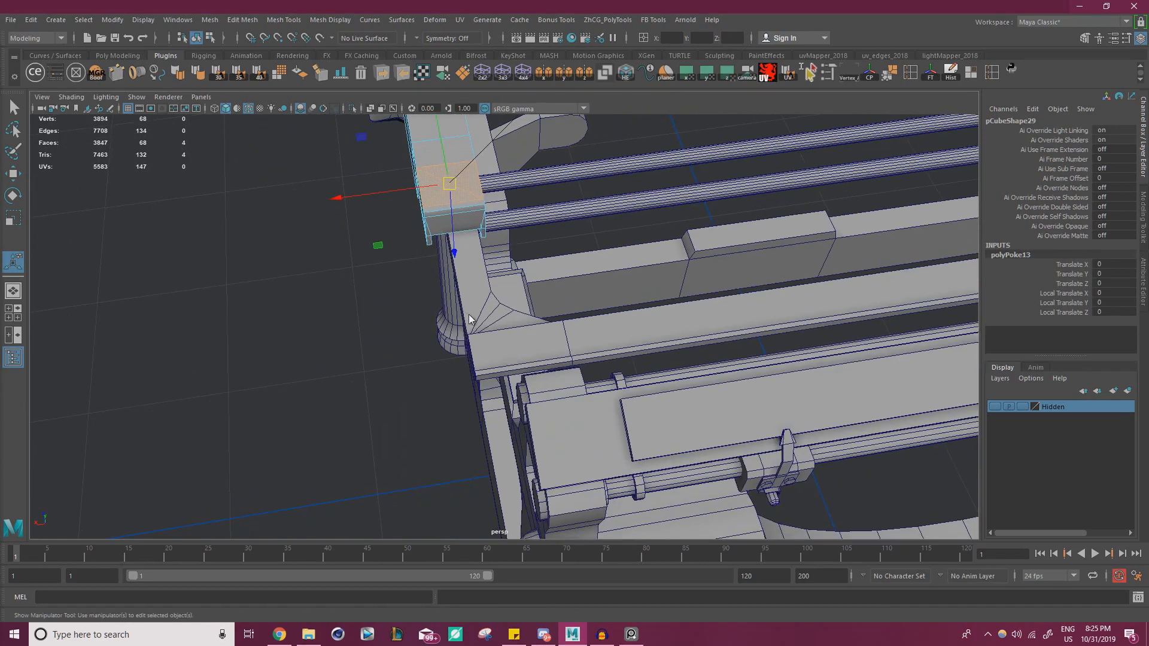
{"action": "right_click_drag", "start_coordinate": [469, 316], "coordinate": [516, 265]}
{"action": "left_click", "coordinate": [510, 326]}
{"action": "left_click_drag", "start_coordinate": [425, 297], "coordinate": [468, 265], "text": "alt"}
{"action": "key", "text": "w"}
{"action": "right_click_drag", "start_coordinate": [468, 266], "coordinate": [412, 261]}
{"action": "left_click_drag", "start_coordinate": [413, 266], "coordinate": [400, 304], "text": "alt"}
{"action": "left_click_drag", "start_coordinate": [379, 439], "coordinate": [603, 163]}
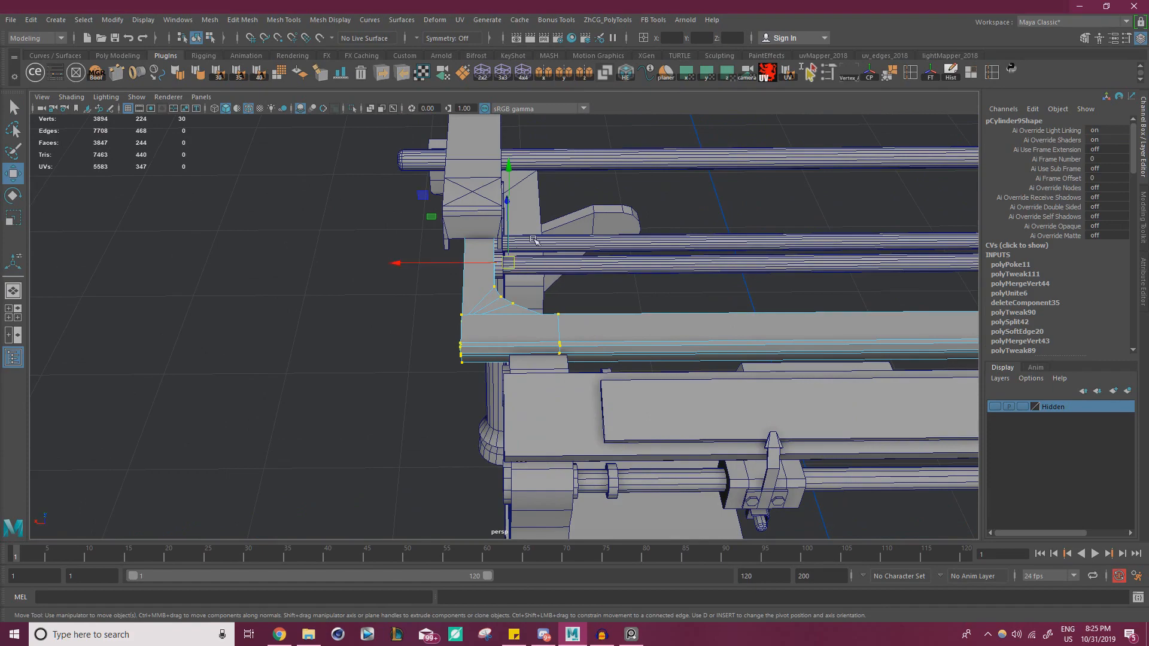
{"action": "left_click_drag", "start_coordinate": [558, 277], "coordinate": [503, 328], "text": "alt"}
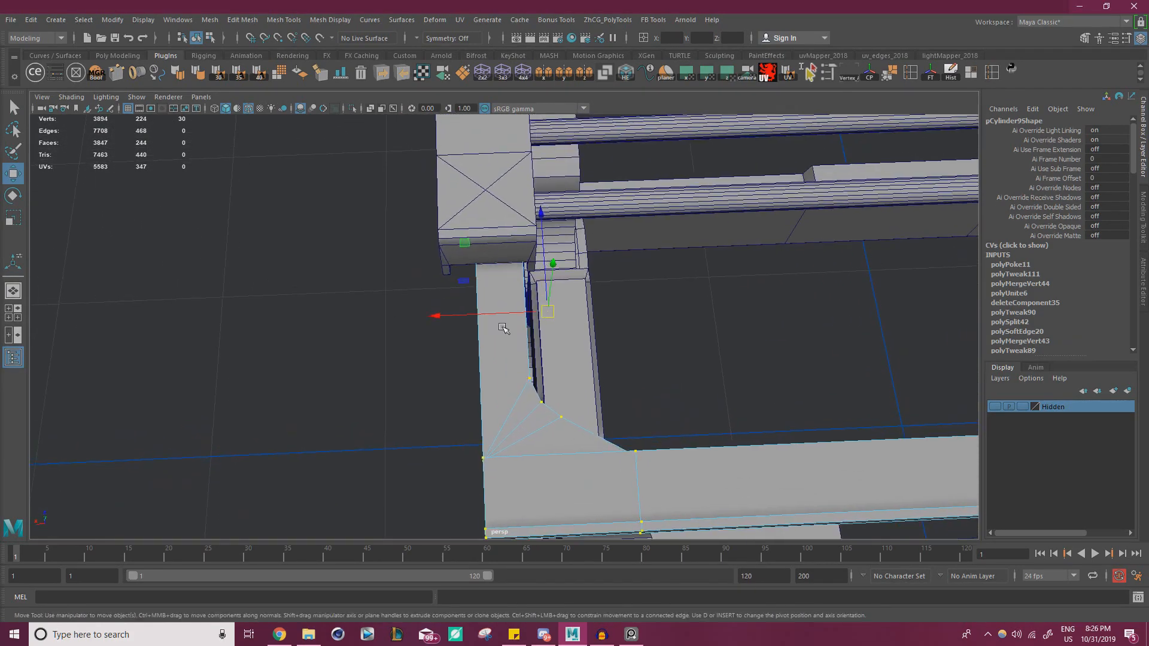
{"action": "left_click", "coordinate": [450, 321]}
{"action": "key", "text": "ctrl+z"}
{"action": "left_click_drag", "start_coordinate": [456, 317], "coordinate": [501, 369], "text": "alt"}
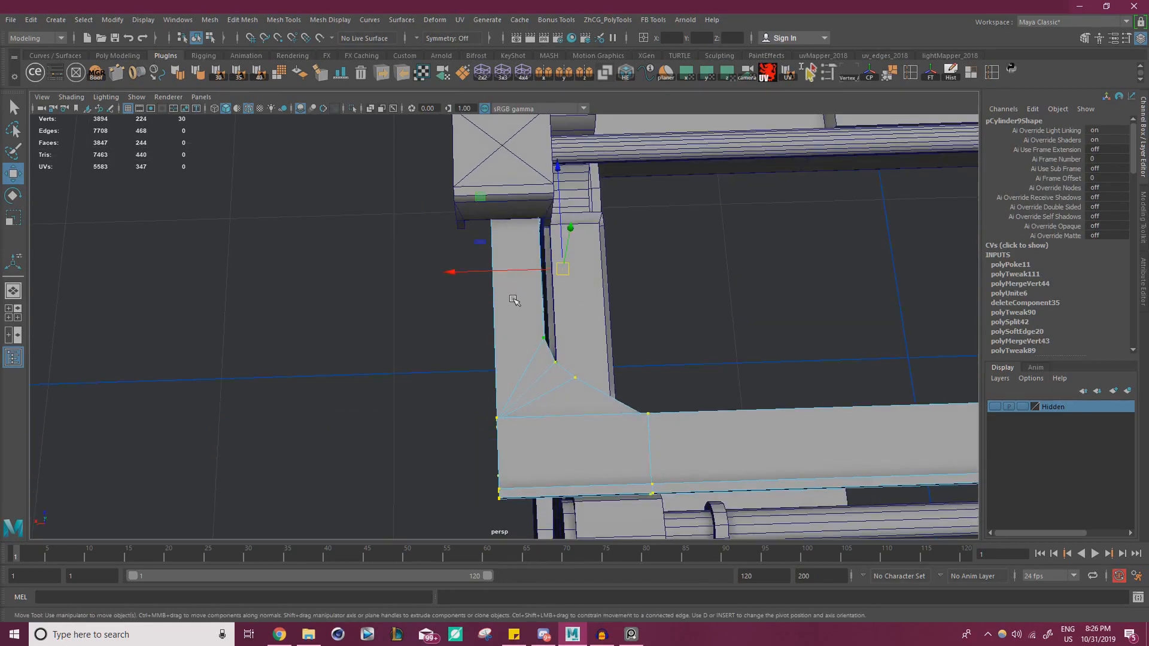
- Poke the top face of the frame arm below the mirrored box cover to get a centre vertex
{"action": "left_click", "coordinate": [455, 302]}
{"action": "left_click", "coordinate": [519, 275]}
{"action": "mouse_move", "coordinate": [500, 274]}
{"action": "right_mouse_down"}
{"action": "mouse_move", "coordinate": [560, 257]}
{"action": "mouse_move", "coordinate": [512, 294]}
{"action": "right_mouse_up"}
{"action": "left_click", "coordinate": [649, 301]}
{"action": "left_click", "coordinate": [507, 294]}
{"action": "right_click_drag", "start_coordinate": [313, 275], "coordinate": [436, 287], "text": "shift"}
- Move the poked centre vertex along the frame arm, out from beneath the box cover
{"action": "left_click", "coordinate": [488, 233]}
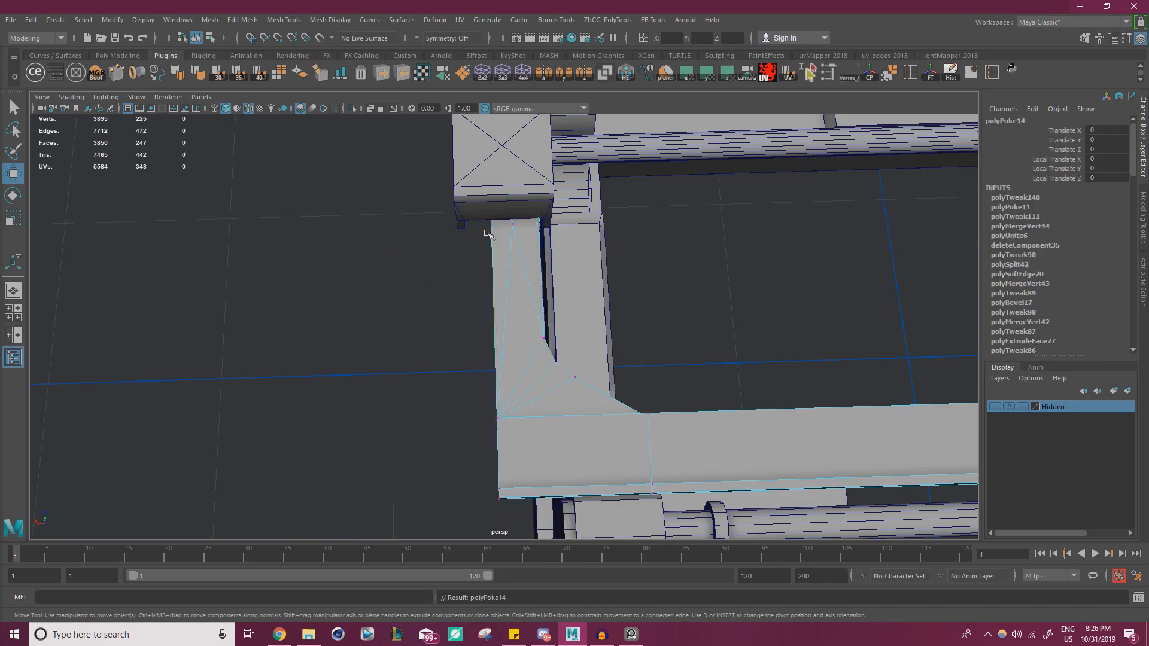
{"action": "left_click", "coordinate": [509, 225]}
{"action": "left_click_drag", "start_coordinate": [512, 207], "coordinate": [523, 244]}
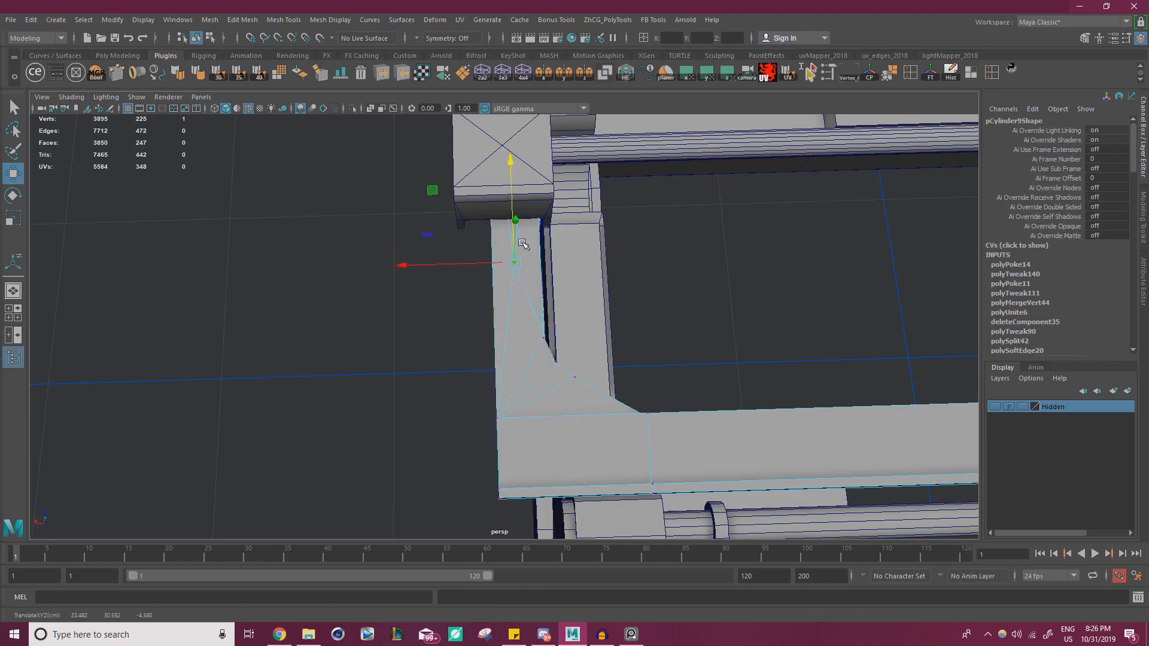
{"action": "right_click_drag", "start_coordinate": [495, 290], "coordinate": [551, 271]}
{"action": "left_click", "coordinate": [482, 366]}
{"action": "left_click", "coordinate": [520, 366]}
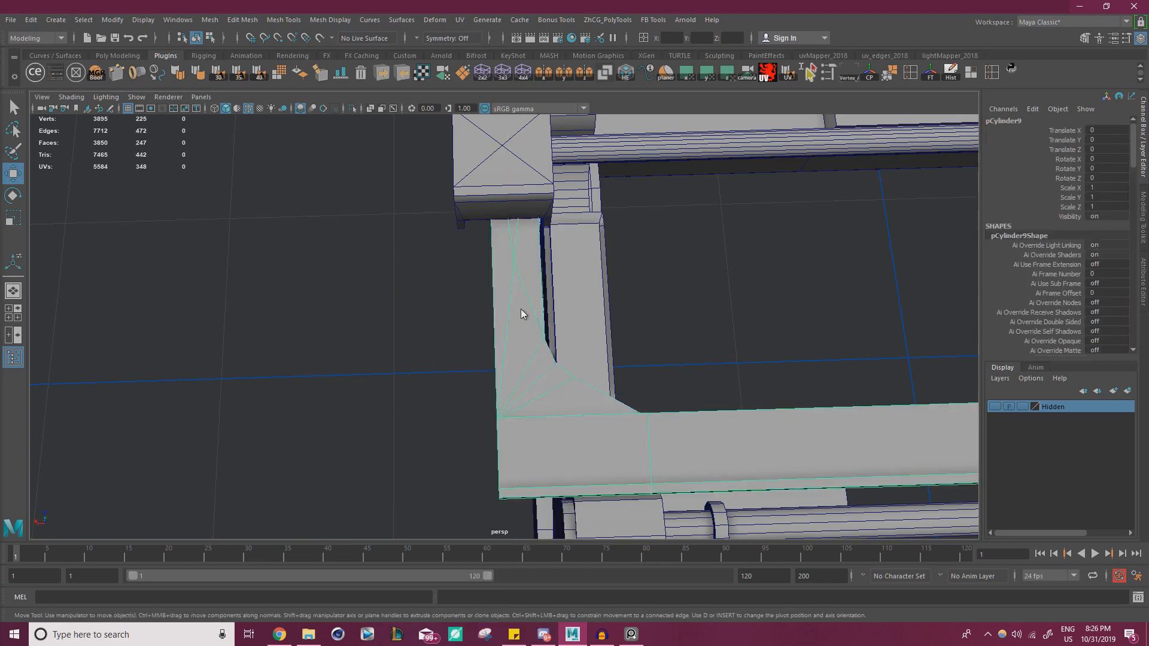
- Select the frame's corner and arm vertices and snap the move pivot to the arm's poked centre vertex
{"action": "right_click_drag", "start_coordinate": [520, 311], "coordinate": [493, 293]}
{"action": "scroll", "coordinate": [493, 293], "scroll_direction": "down", "scroll_amount": 3}
{"action": "middle_click_drag", "start_coordinate": [450, 351], "coordinate": [389, 269], "text": "alt"}
{"action": "left_click_drag", "start_coordinate": [367, 420], "coordinate": [604, 133]}
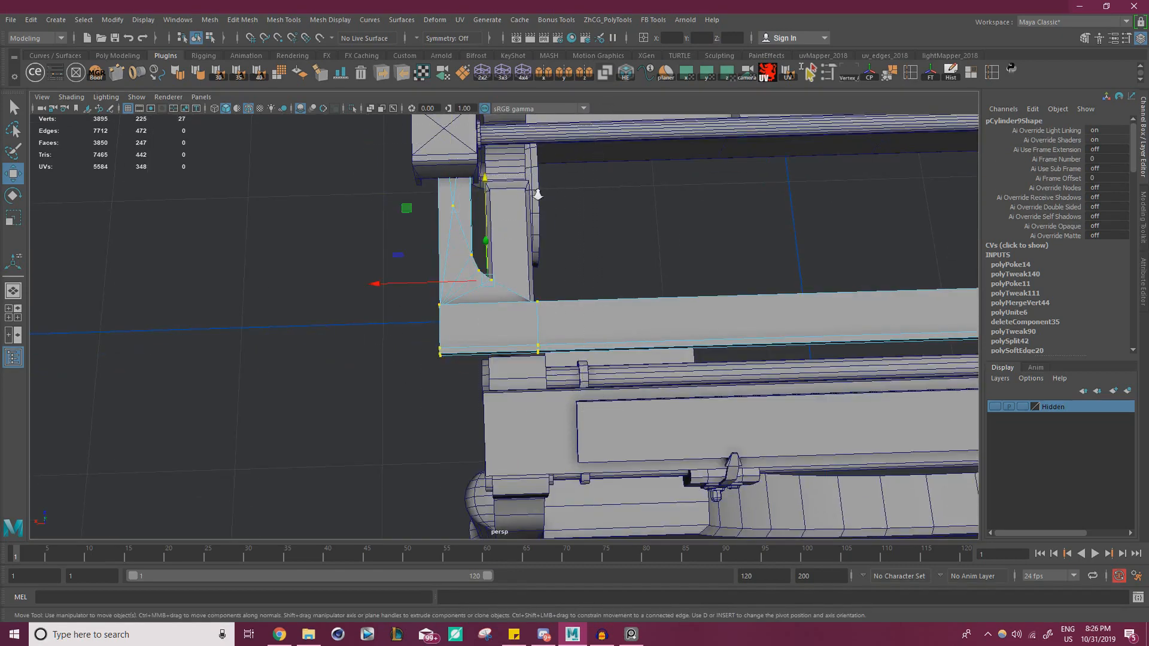
{"action": "scroll", "coordinate": [536, 192], "scroll_direction": "up", "scroll_amount": 3}
{"action": "middle_click_drag", "start_coordinate": [530, 227], "coordinate": [653, 307], "text": "alt"}
{"action": "right_click_drag", "start_coordinate": [652, 308], "coordinate": [674, 315], "text": "alt"}
{"action": "key", "text": "d"}
{"action": "key", "text": "v"}
{"action": "left_click_drag", "start_coordinate": [605, 341], "coordinate": [546, 227]}
- Try to snap the selected frame vertices along X to the centre of the mirrored box cover's poked face
{"action": "middle_click_drag", "start_coordinate": [628, 239], "coordinate": [628, 273], "text": "alt"}
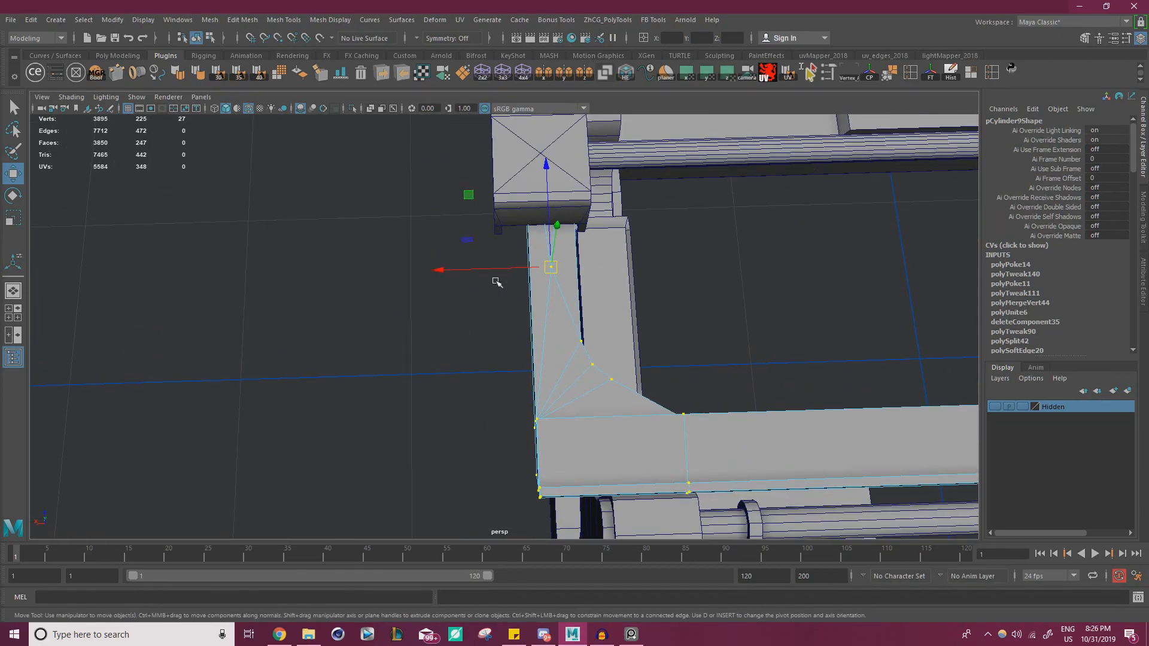
{"action": "key", "text": "v"}
{"action": "left_click_drag", "start_coordinate": [497, 270], "coordinate": [538, 154]}
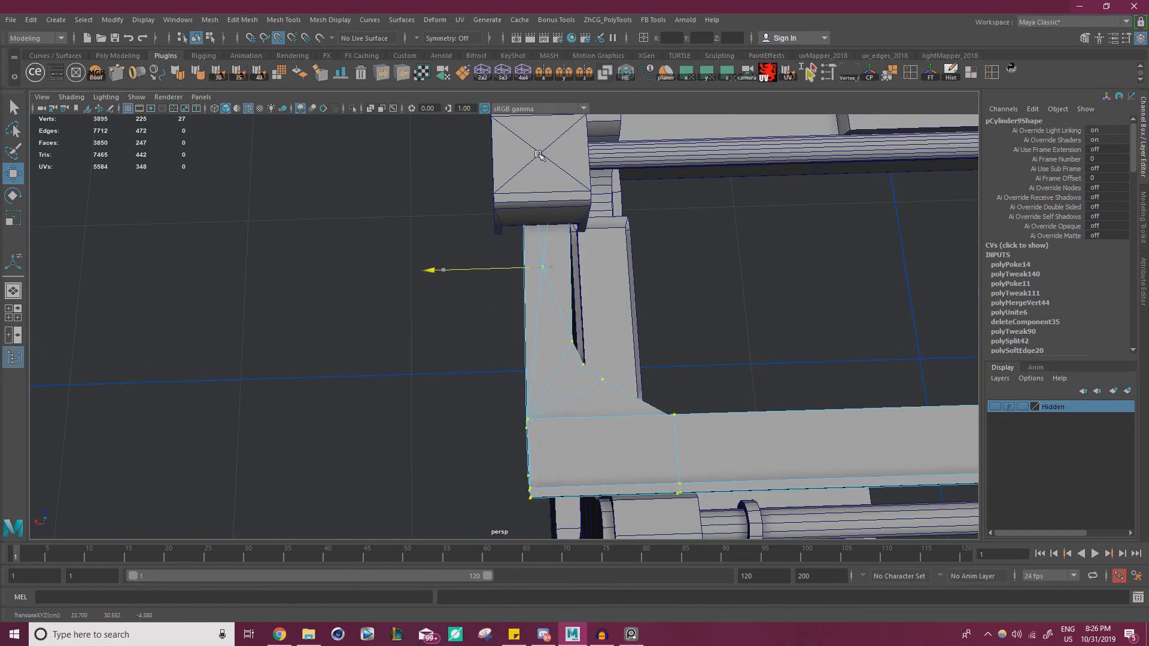
{"action": "key", "text": "ctrl+z"}
- Reselect all the frame's corner and arm vertices and snap them along X to centre the arm under the mirrored box cover
{"action": "right_click_drag", "start_coordinate": [704, 266], "coordinate": [527, 246], "text": "alt"}
{"action": "left_click_drag", "start_coordinate": [455, 323], "coordinate": [657, 106], "text": "alt"}
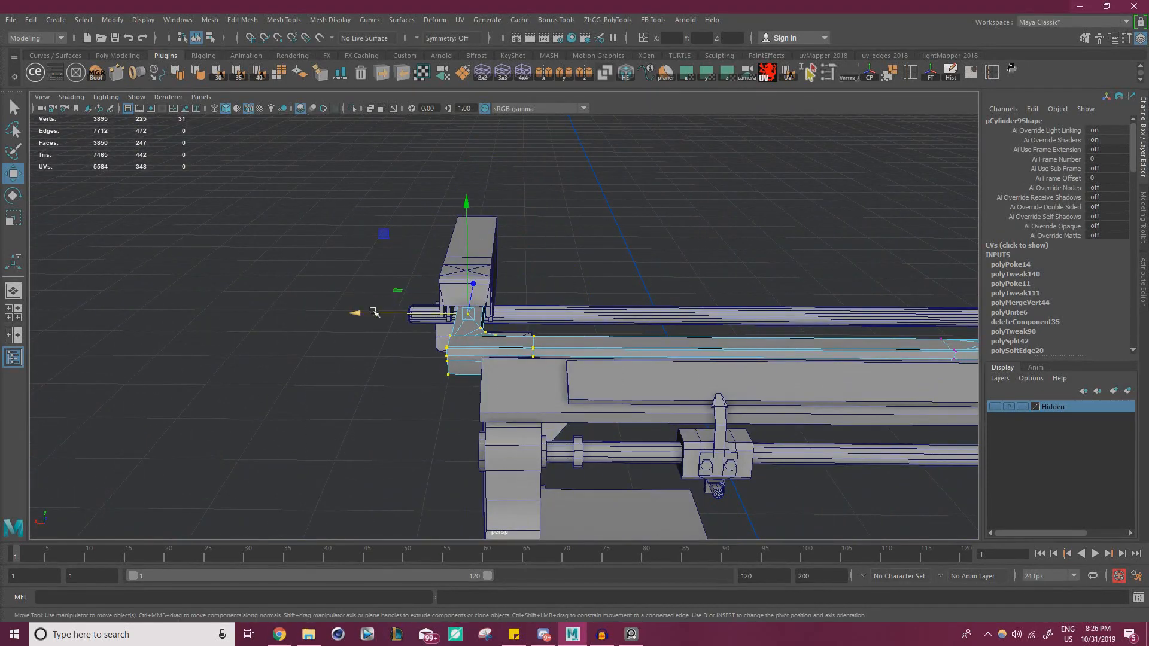
{"action": "left_click_drag", "start_coordinate": [366, 312], "coordinate": [567, 346]}
{"action": "key", "text": "d"}
{"action": "left_click_drag", "start_coordinate": [457, 295], "coordinate": [529, 293]}
{"action": "key", "text": "v"}
{"action": "right_click_drag", "start_coordinate": [459, 290], "coordinate": [515, 273]}
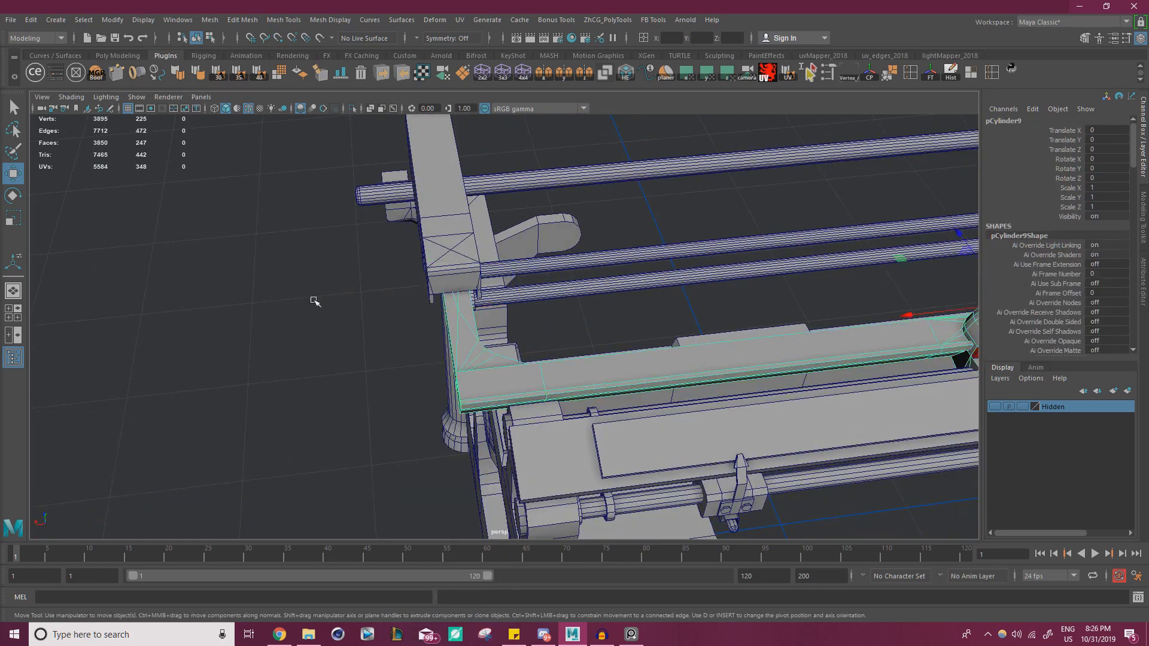
- Delete the temporary poke edges from the top face of the frame arm
{"action": "right_click_drag", "start_coordinate": [316, 300], "coordinate": [389, 239], "text": "alt"}
{"action": "left_click", "coordinate": [398, 257]}
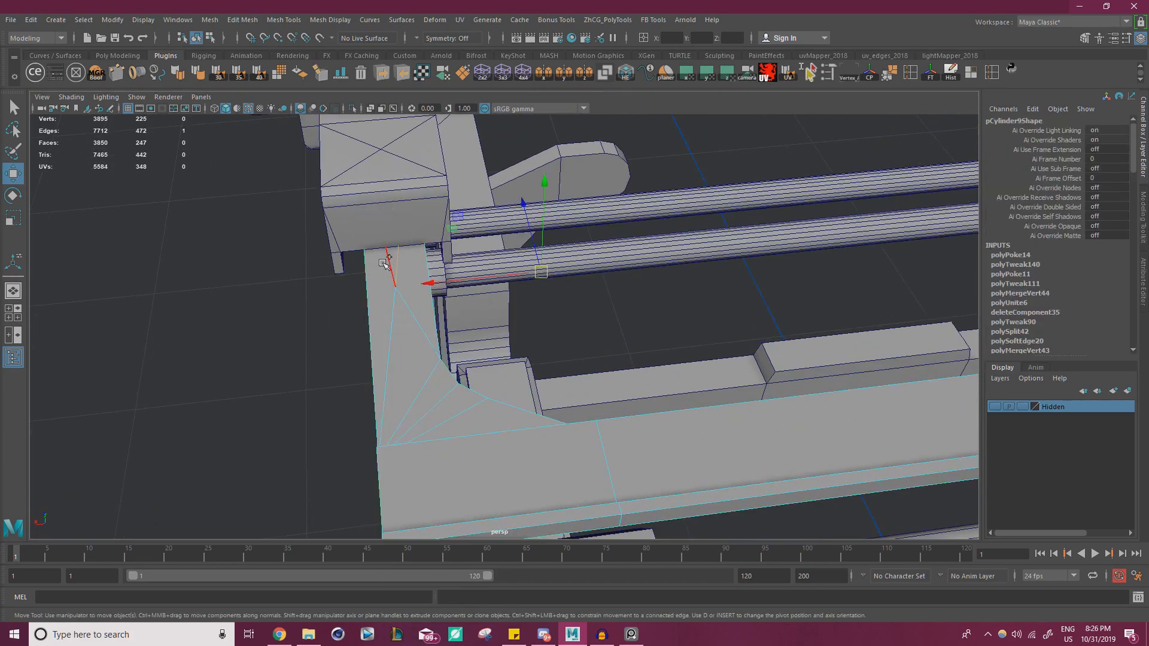
{"action": "left_click", "coordinate": [387, 263], "text": "shift"}
{"action": "left_click", "coordinate": [393, 319], "text": "shift"}
{"action": "left_click", "coordinate": [418, 323], "text": "shift"}
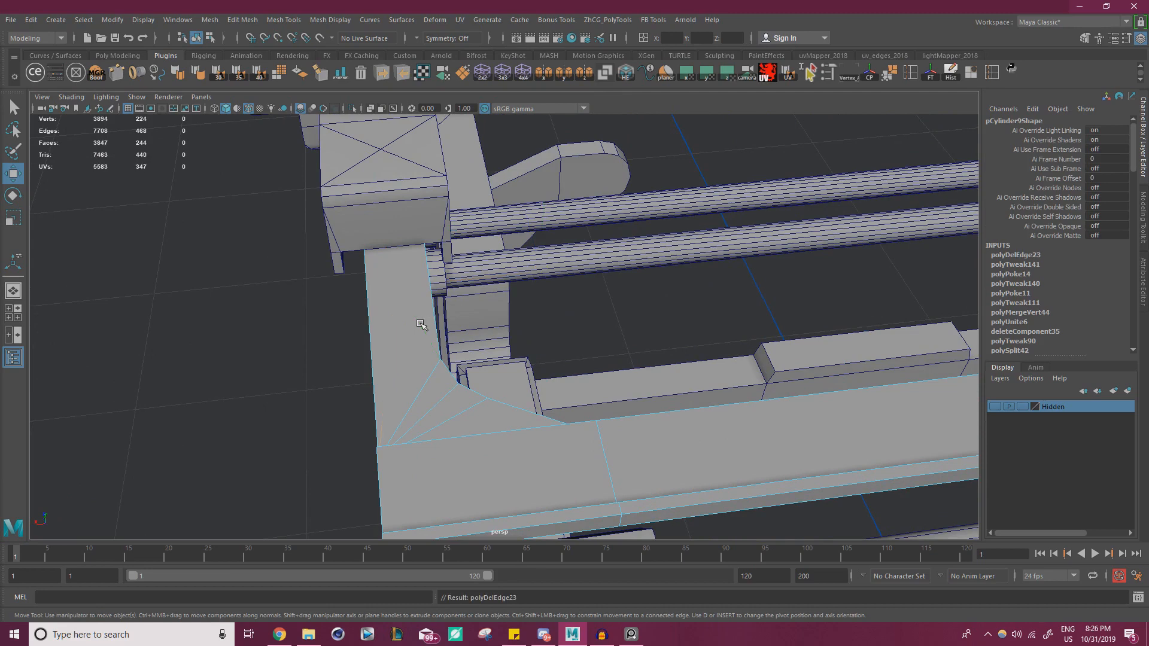
- Delete the temporary poke edges from the top face of the mirrored box cover
{"action": "key", "text": "Delete"}
{"action": "left_click", "coordinate": [428, 154]}
{"action": "middle_click_drag", "start_coordinate": [304, 174], "coordinate": [420, 233], "text": "alt"}
{"action": "right_click_drag", "start_coordinate": [420, 233], "coordinate": [563, 258], "text": "alt"}
{"action": "right_click_drag", "start_coordinate": [528, 190], "coordinate": [528, 157]}
{"action": "left_click", "coordinate": [518, 136]}
{"action": "left_click", "coordinate": [467, 140], "text": "shift"}
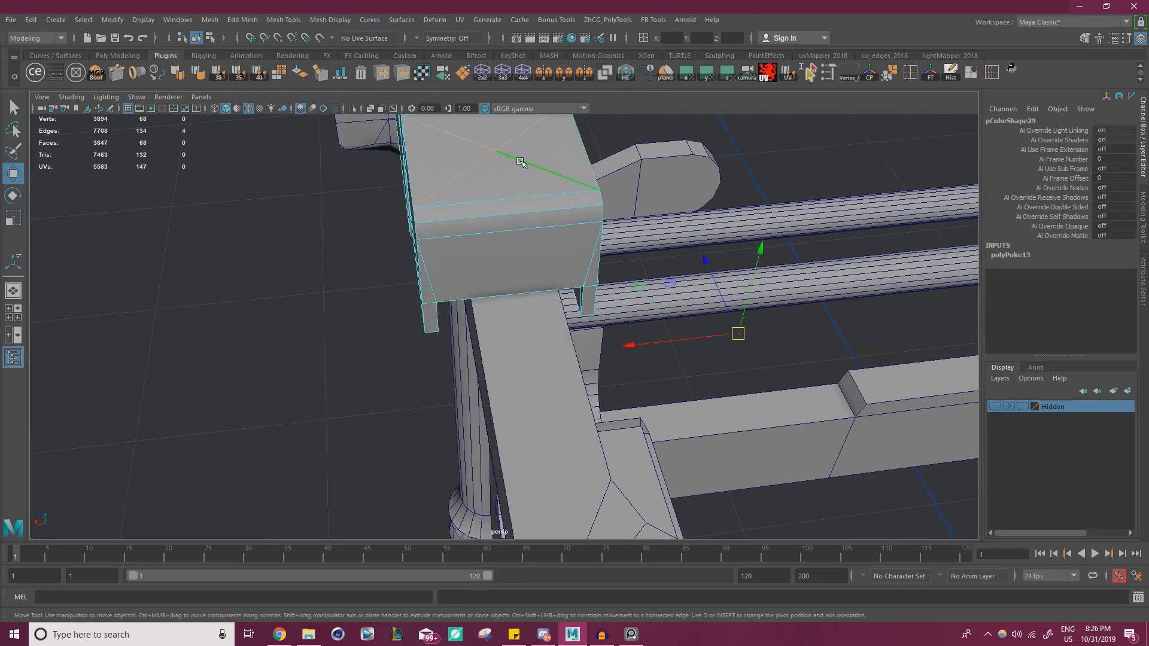
{"action": "key", "text": "Delete"}
{"action": "right_click_drag", "start_coordinate": [472, 204], "coordinate": [335, 242], "text": "alt"}
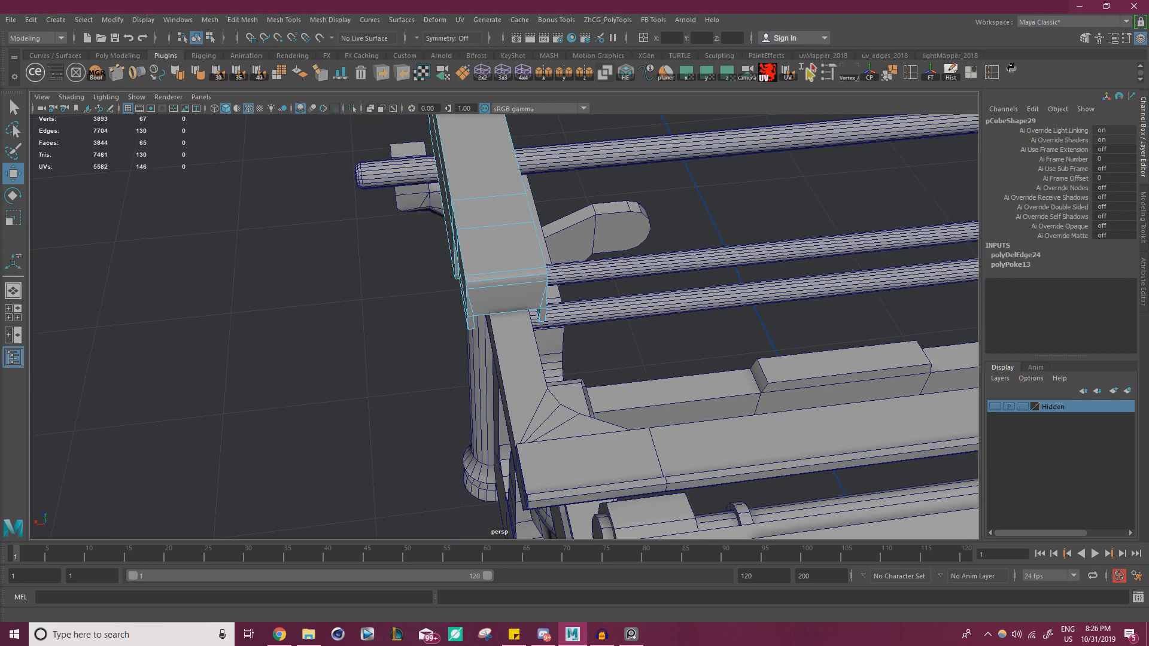
- Switch to the reference image board and examine the annotated Underwood photo where the carriage arms meet the front bar
{"action": "left_click", "coordinate": [631, 634]}
{"action": "scroll", "coordinate": [544, 303], "scroll_direction": "down", "scroll_amount": 3}
{"action": "mouse_move", "coordinate": [545, 304]}
{"action": "middle_mouse_down"}
{"action": "mouse_move", "coordinate": [729, 295]}
{"action": "mouse_move", "coordinate": [416, 332]}
{"action": "mouse_move", "coordinate": [24, 328]}
{"action": "mouse_move", "coordinate": [498, 331]}
{"action": "mouse_move", "coordinate": [381, 362]}
{"action": "middle_mouse_up"}
{"action": "scroll", "coordinate": [545, 305], "scroll_direction": "down", "scroll_amount": 3}
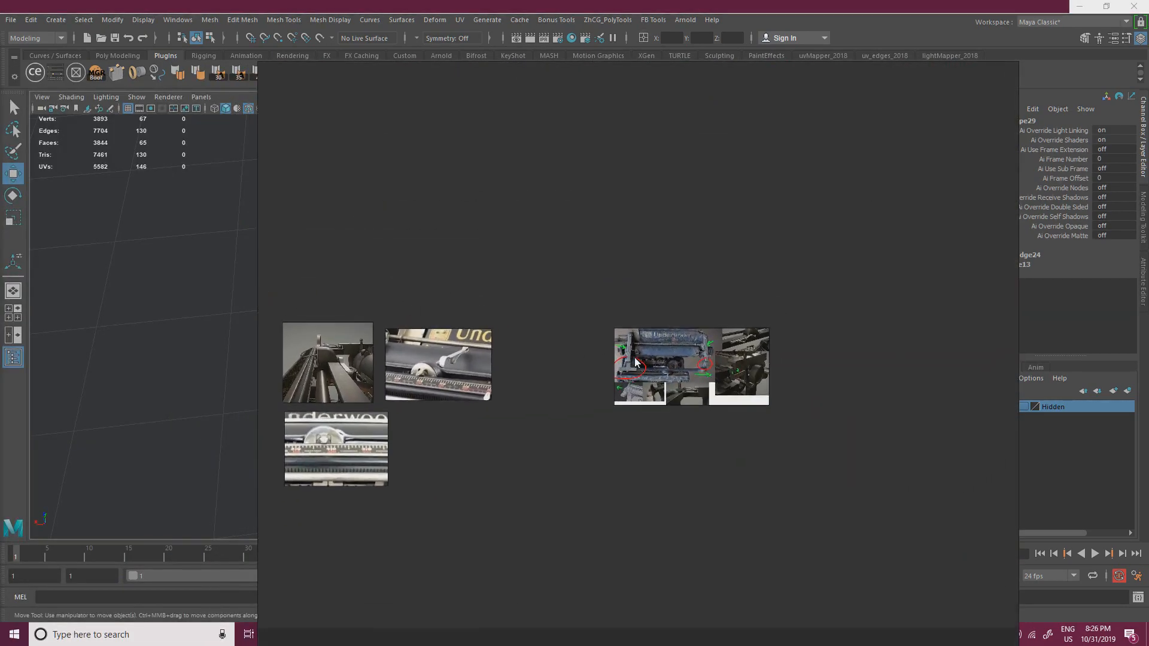
{"action": "scroll", "coordinate": [616, 362], "scroll_direction": "up", "scroll_amount": 6}
{"action": "middle_click_drag", "start_coordinate": [811, 383], "coordinate": [635, 380]}
{"action": "scroll", "coordinate": [635, 381], "scroll_direction": "up", "scroll_amount": 2}
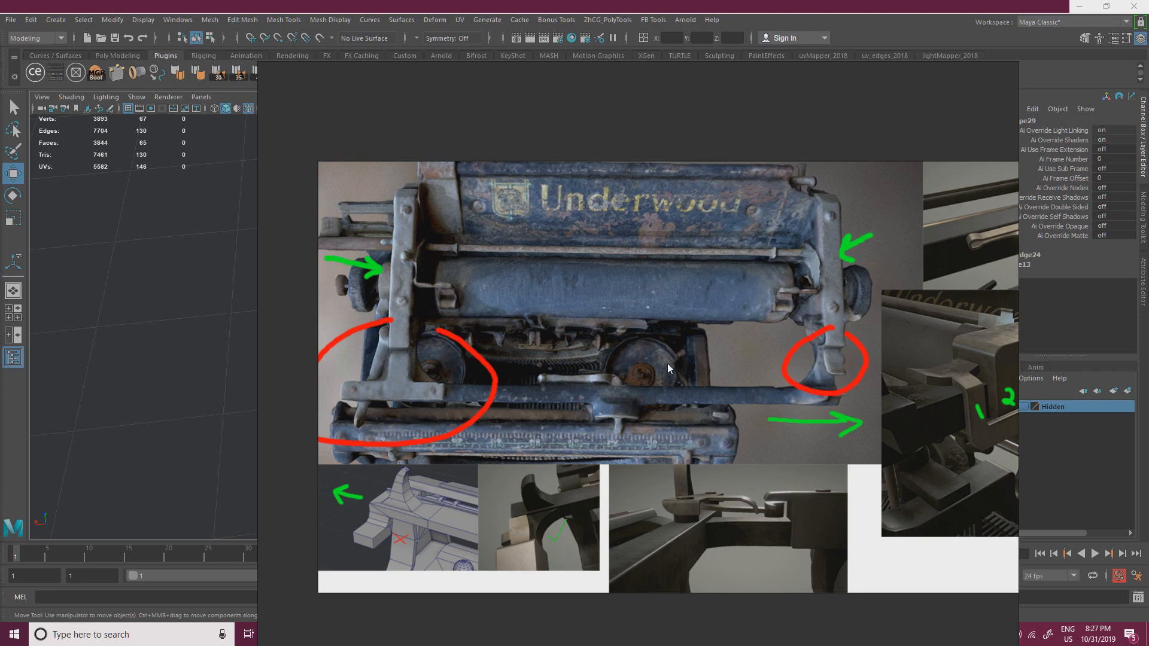
{"action": "scroll", "coordinate": [431, 297], "scroll_direction": "up", "scroll_amount": 5}
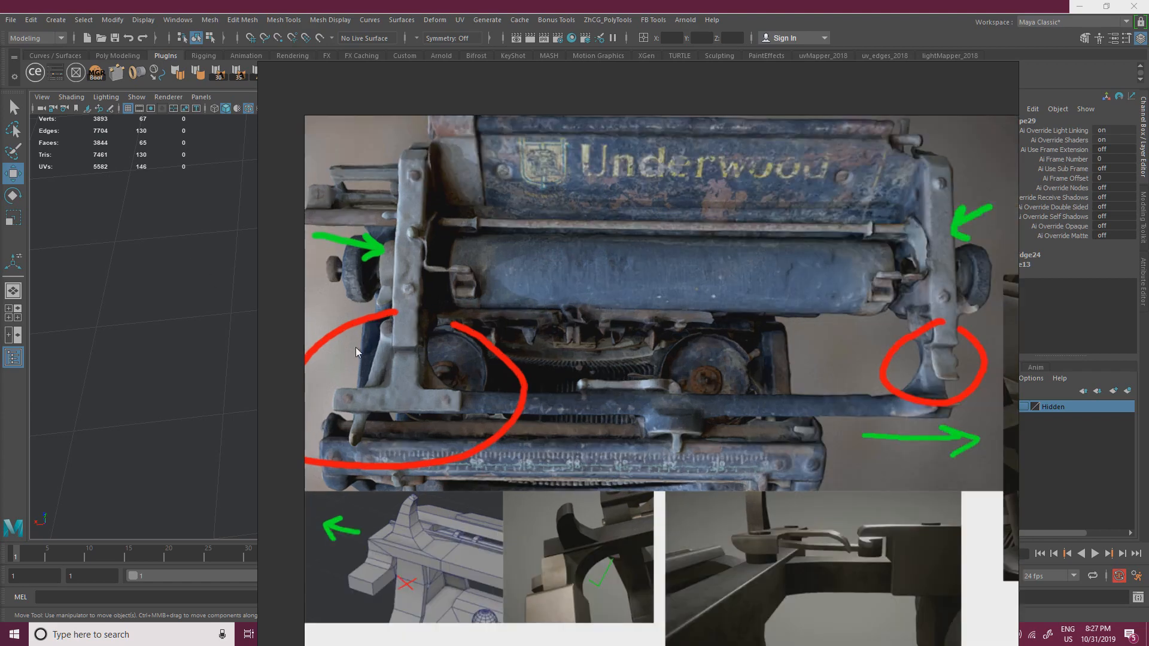
{"action": "scroll", "coordinate": [450, 324], "scroll_direction": "up", "scroll_amount": 2}
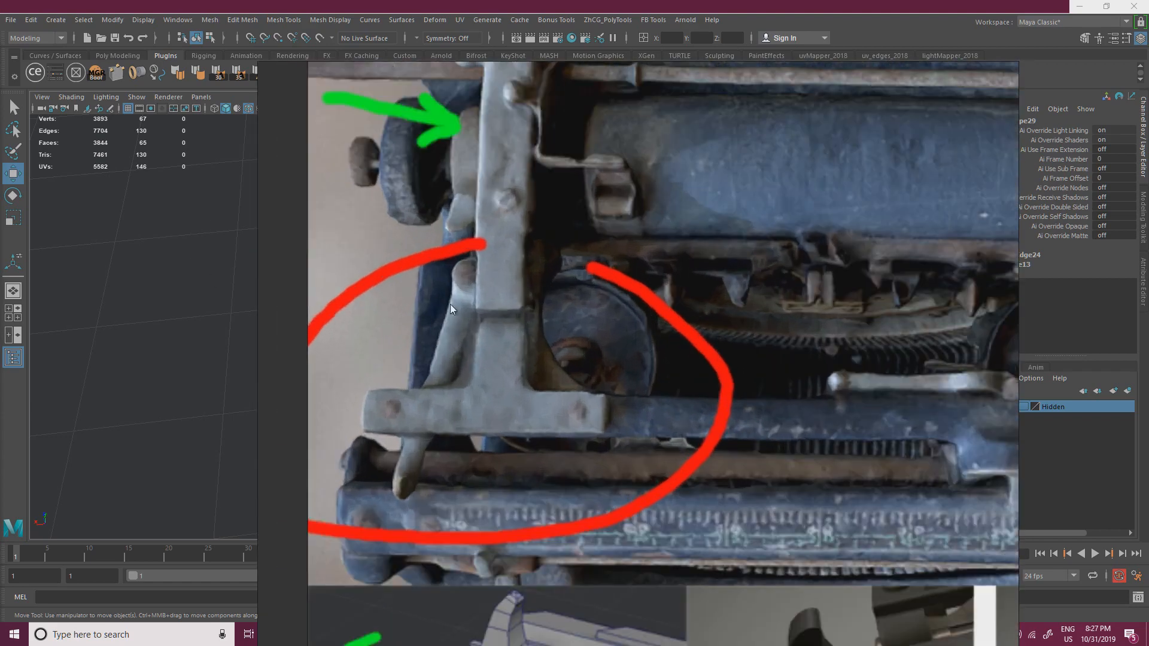
{"action": "scroll", "coordinate": [468, 353], "scroll_direction": "down", "scroll_amount": 5}
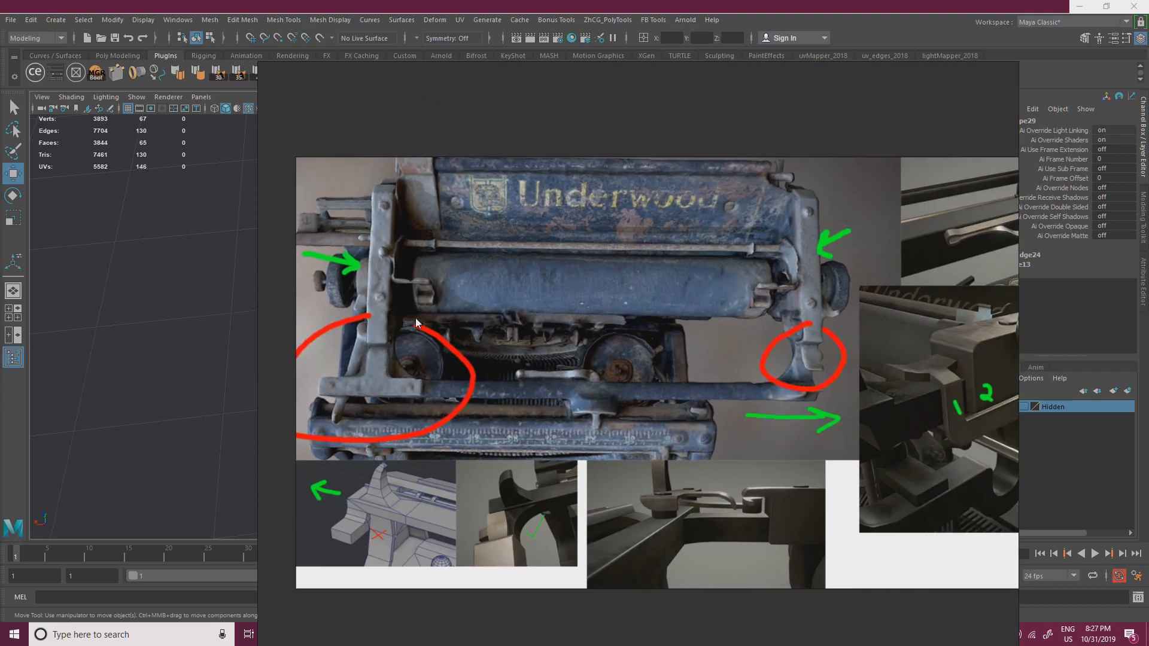
{"action": "scroll", "coordinate": [416, 318], "scroll_direction": "down", "scroll_amount": 3}
{"action": "middle_click_drag", "start_coordinate": [417, 317], "coordinate": [507, 305]}
{"action": "scroll", "coordinate": [430, 315], "scroll_direction": "up", "scroll_amount": 2}
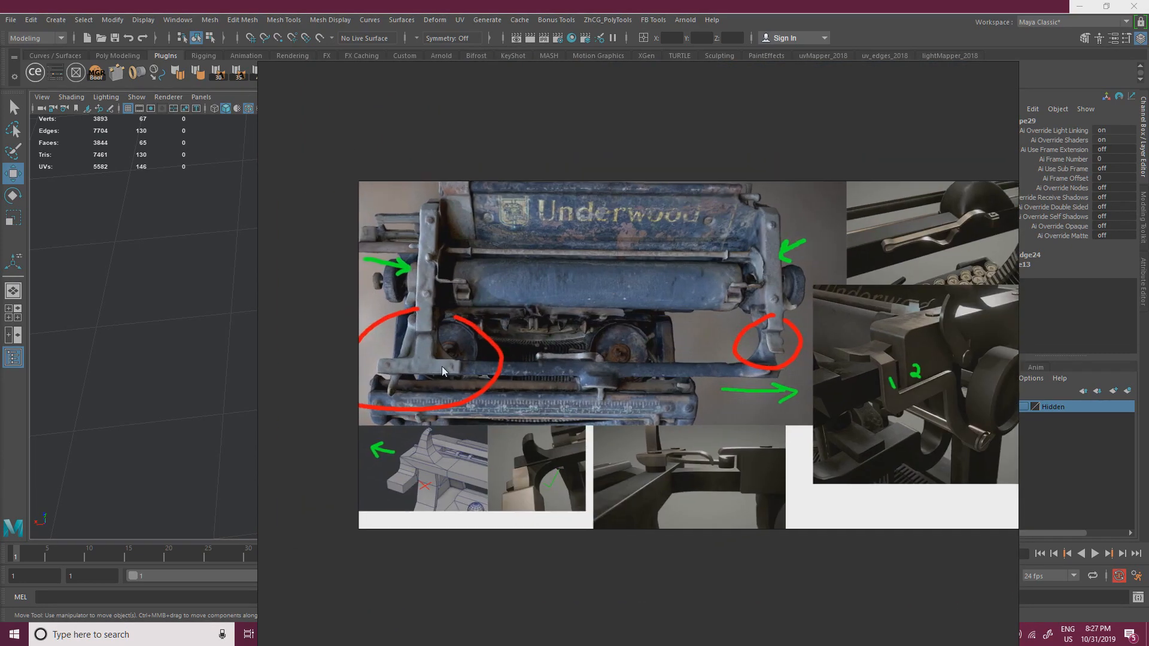
- Examine the angled and side typewriter photos for the shape of the carriage arm's end bracket and lever
{"action": "middle_click_drag", "start_coordinate": [531, 343], "coordinate": [363, 382]}
{"action": "scroll", "coordinate": [418, 347], "scroll_direction": "down", "scroll_amount": 10}
{"action": "middle_click_drag", "start_coordinate": [418, 346], "coordinate": [752, 317]}
{"action": "middle_click_drag", "start_coordinate": [532, 307], "coordinate": [807, 294]}
{"action": "middle_click_drag", "start_coordinate": [518, 309], "coordinate": [823, 323]}
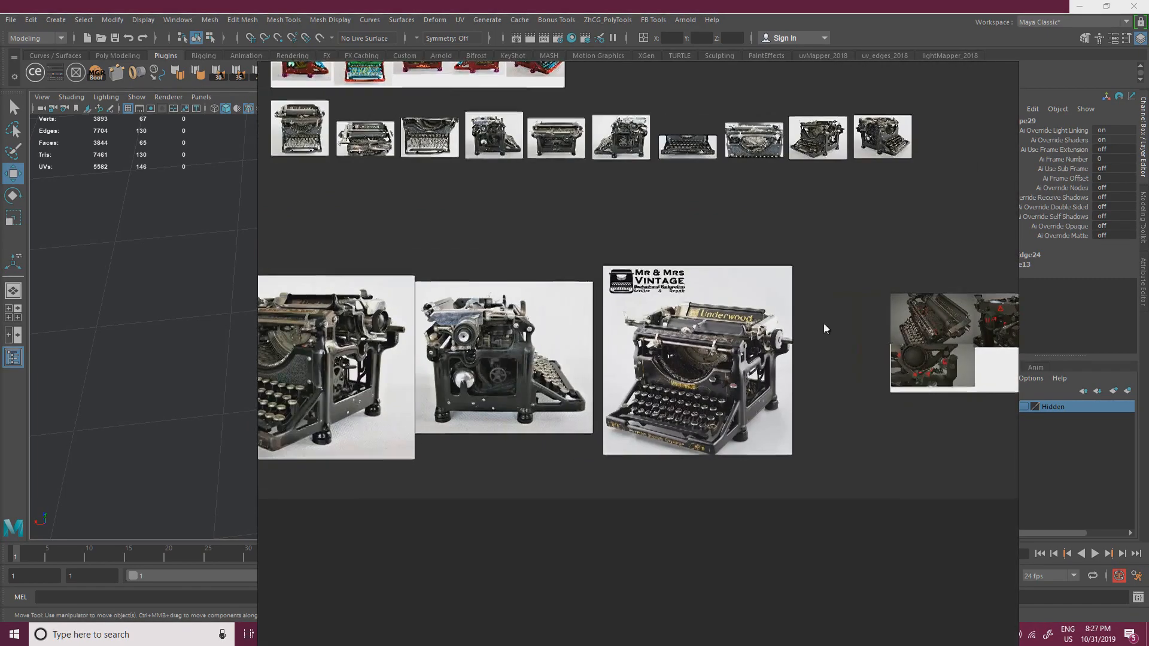
{"action": "scroll", "coordinate": [657, 321], "scroll_direction": "up", "scroll_amount": 8}
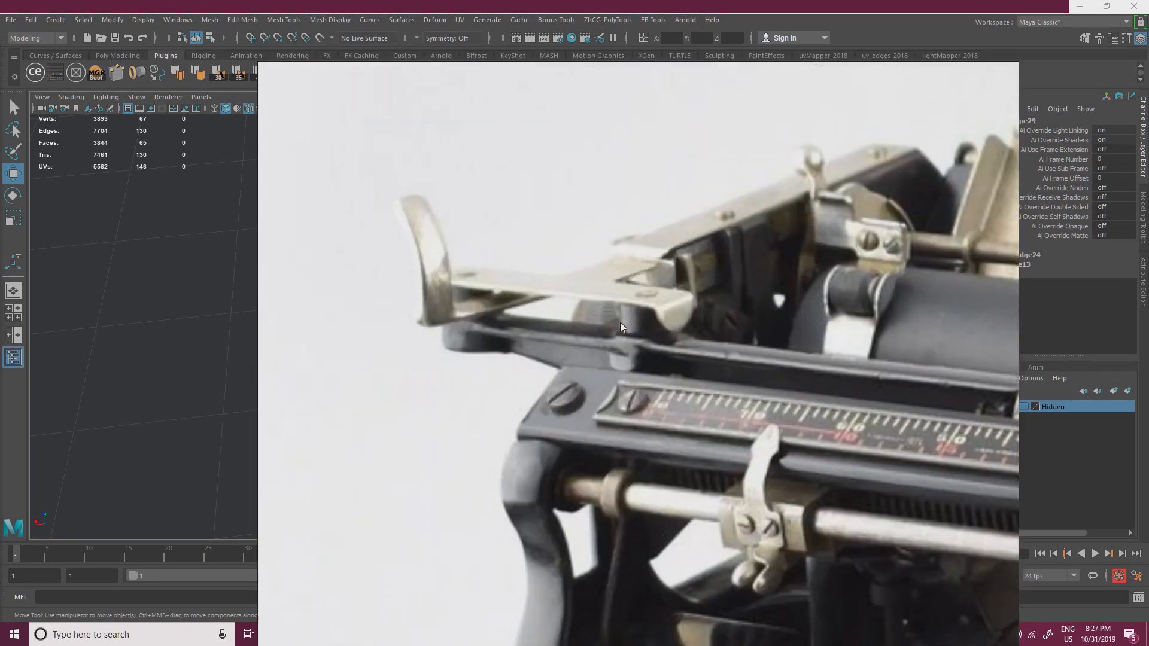
{"action": "scroll", "coordinate": [622, 327], "scroll_direction": "up", "scroll_amount": 2}
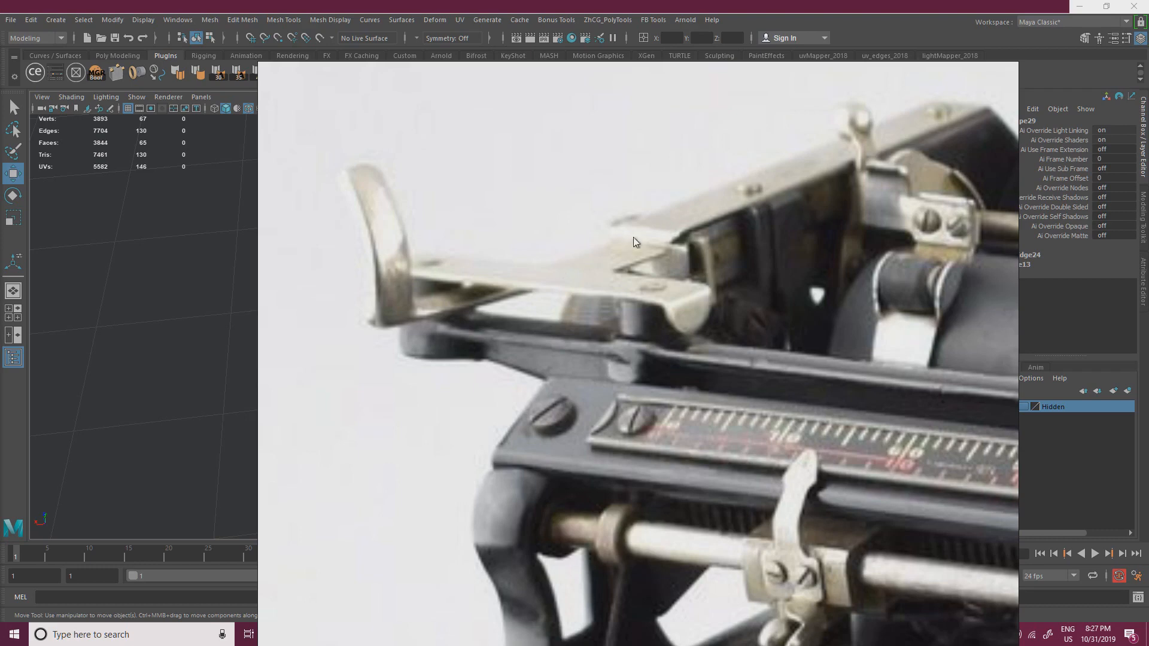
{"action": "scroll", "coordinate": [622, 257], "scroll_direction": "down", "scroll_amount": 7}
{"action": "middle_click_drag", "start_coordinate": [496, 286], "coordinate": [925, 295]}
{"action": "scroll", "coordinate": [565, 278], "scroll_direction": "up", "scroll_amount": 5}
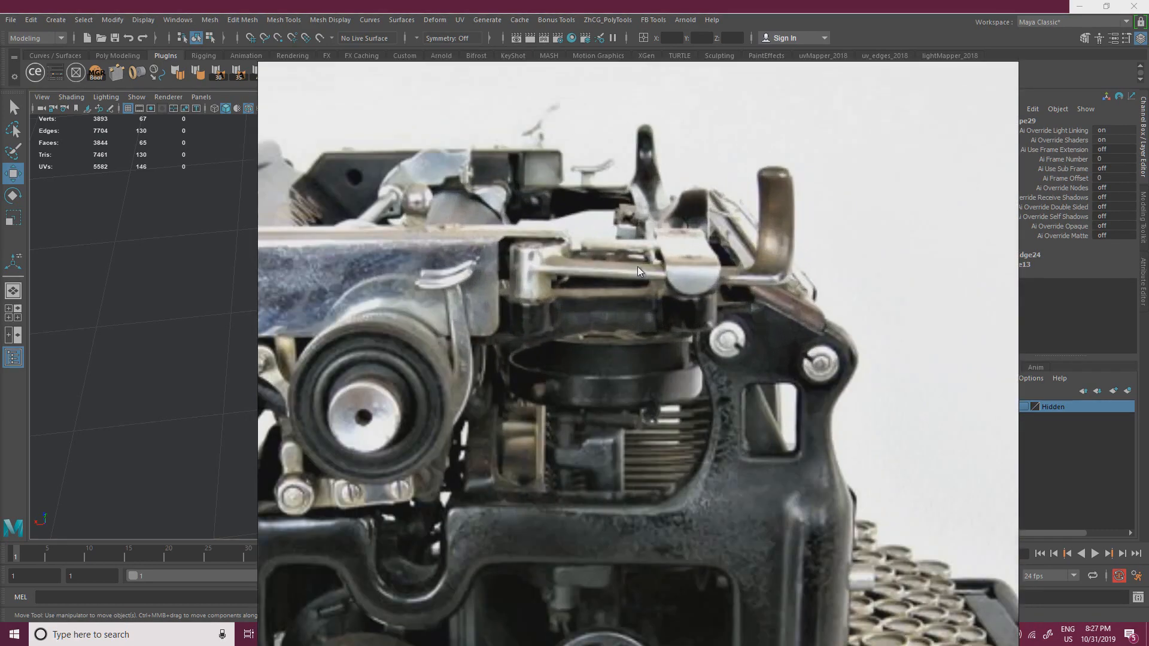
{"action": "scroll", "coordinate": [666, 275], "scroll_direction": "up", "scroll_amount": 2}
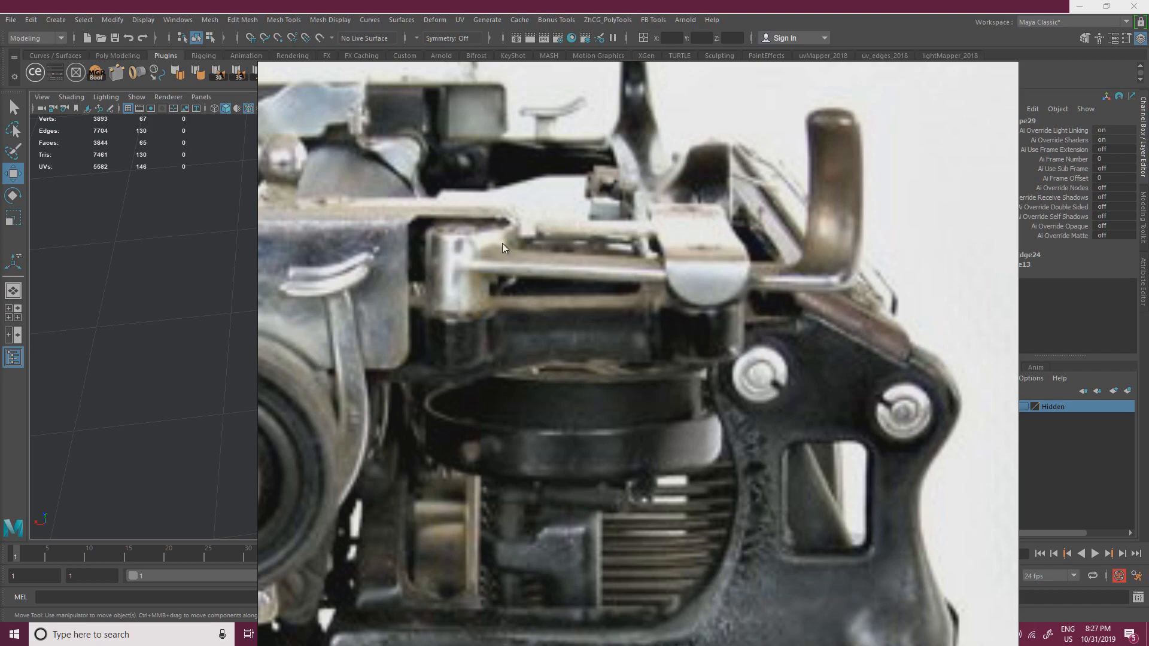
- Compare the bracket in the front photos with the colour-coded side view of the typewriter parts
{"action": "scroll", "coordinate": [501, 243], "scroll_direction": "down", "scroll_amount": 5}
{"action": "middle_click_drag", "start_coordinate": [430, 283], "coordinate": [635, 274]}
{"action": "scroll", "coordinate": [518, 279], "scroll_direction": "up", "scroll_amount": 7}
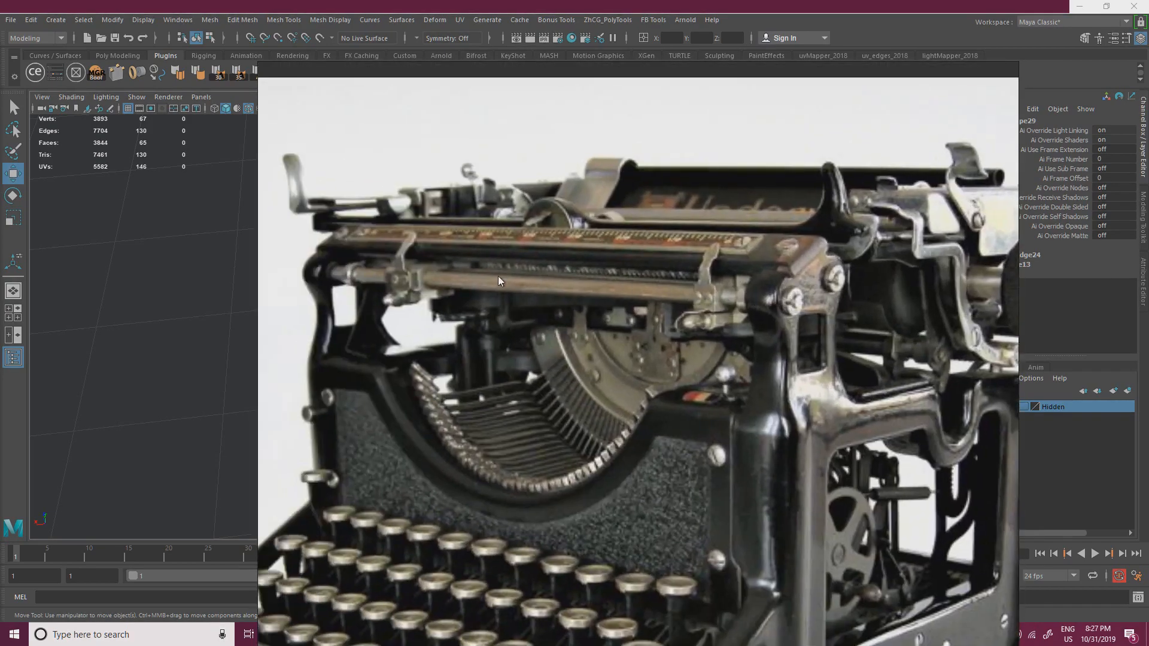
{"action": "scroll", "coordinate": [498, 275], "scroll_direction": "down", "scroll_amount": 7}
{"action": "middle_click_drag", "start_coordinate": [494, 162], "coordinate": [491, 299]}
{"action": "scroll", "coordinate": [425, 323], "scroll_direction": "up", "scroll_amount": 11}
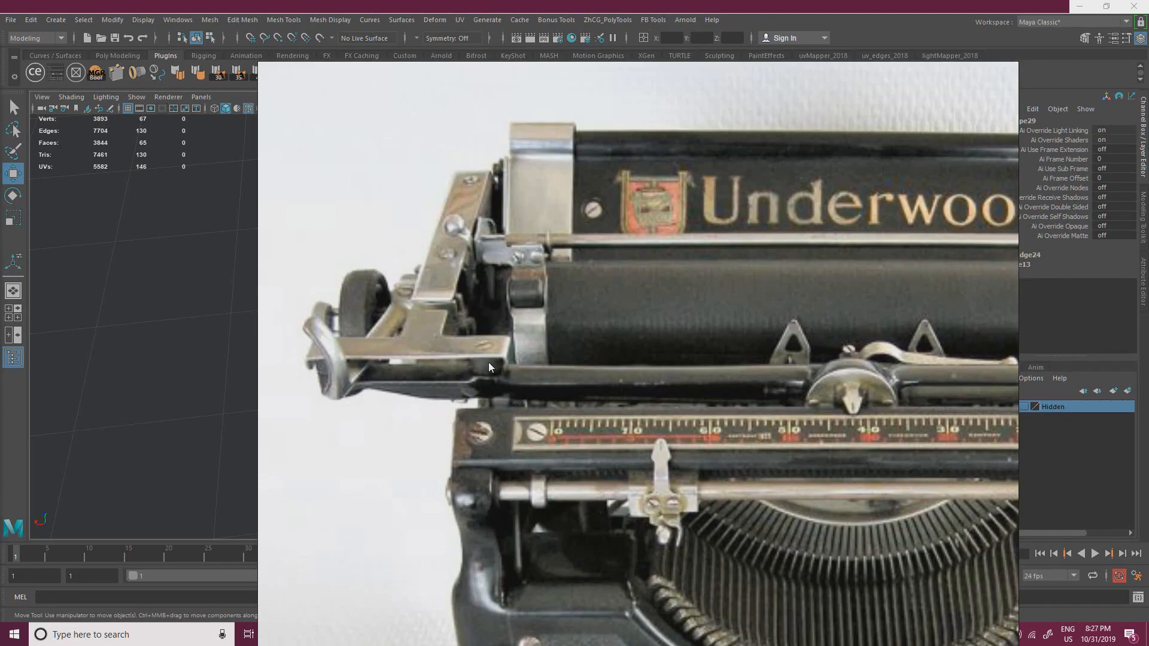
{"action": "scroll", "coordinate": [489, 361], "scroll_direction": "down", "scroll_amount": 7}
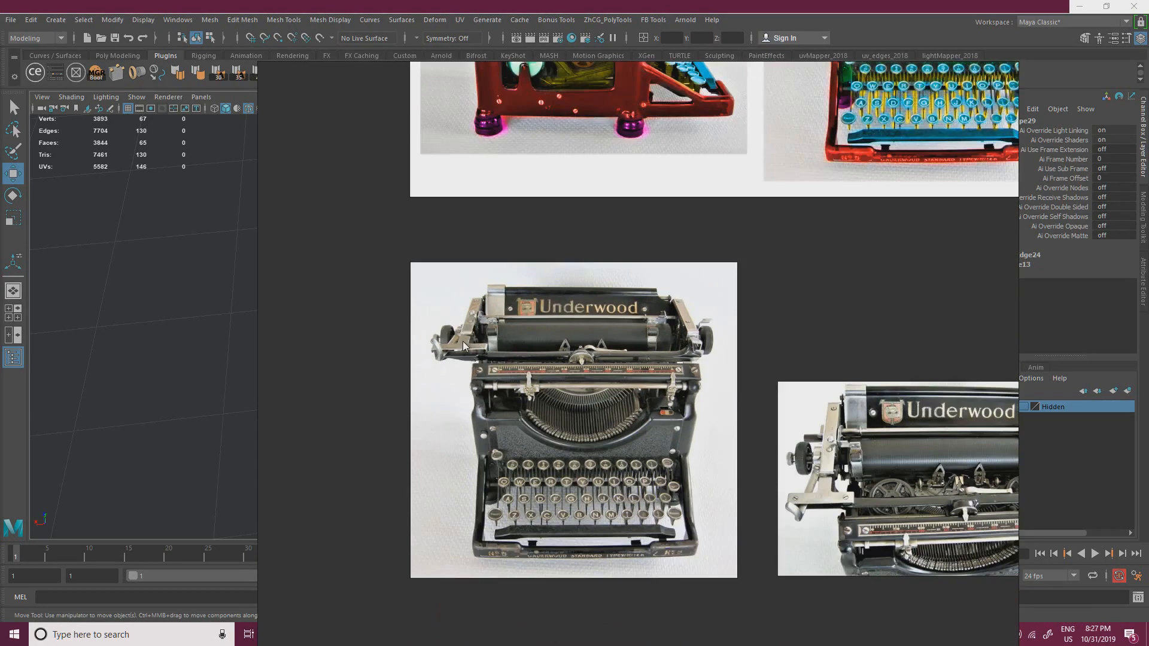
{"action": "middle_click_drag", "start_coordinate": [462, 341], "coordinate": [455, 517]}
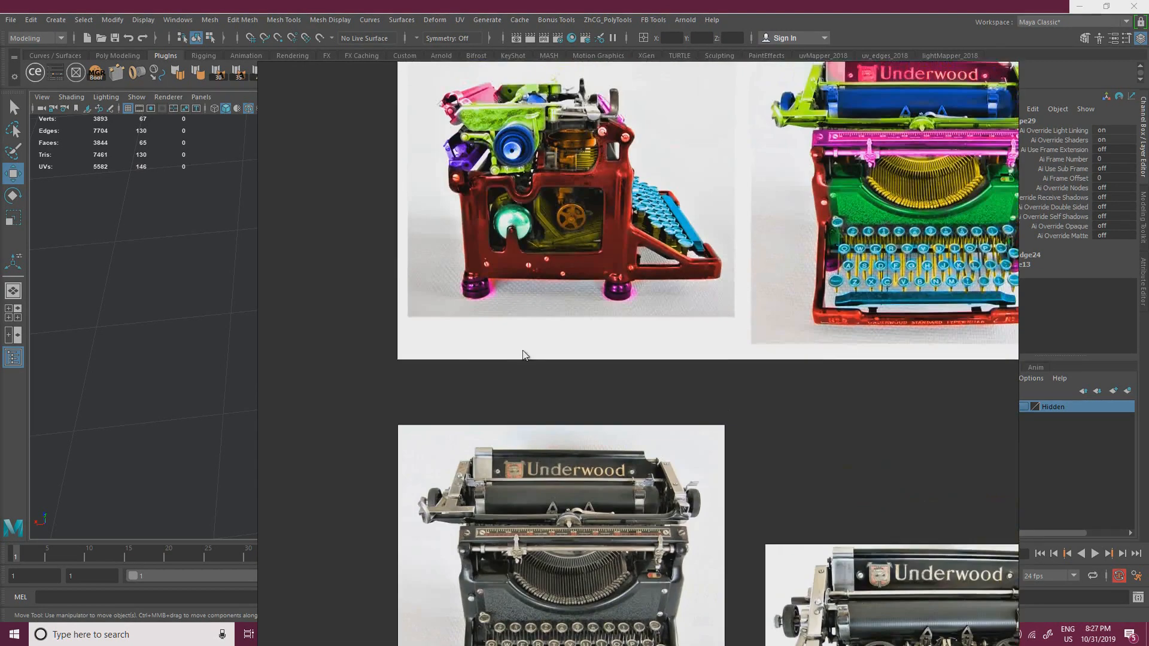
{"action": "scroll", "coordinate": [543, 353], "scroll_direction": "up", "scroll_amount": 8}
{"action": "scroll", "coordinate": [566, 224], "scroll_direction": "up", "scroll_amount": 4}
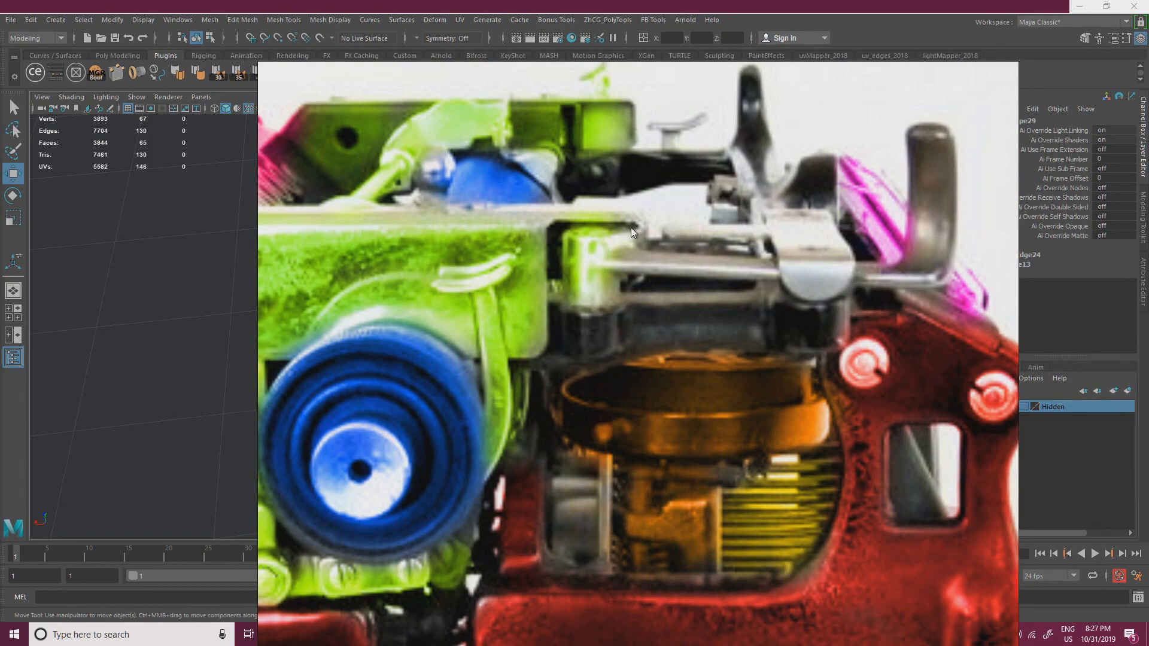
- Browse the other Underwood photos and re-examine the side view of the lever joint beside the platen knob
{"action": "scroll", "coordinate": [625, 286], "scroll_direction": "down", "scroll_amount": 15}
{"action": "middle_click_drag", "start_coordinate": [625, 285], "coordinate": [455, 269]}
{"action": "middle_click_drag", "start_coordinate": [586, 120], "coordinate": [150, 36]}
{"action": "middle_click_drag", "start_coordinate": [815, 454], "coordinate": [721, 223]}
{"action": "scroll", "coordinate": [549, 379], "scroll_direction": "up", "scroll_amount": 6}
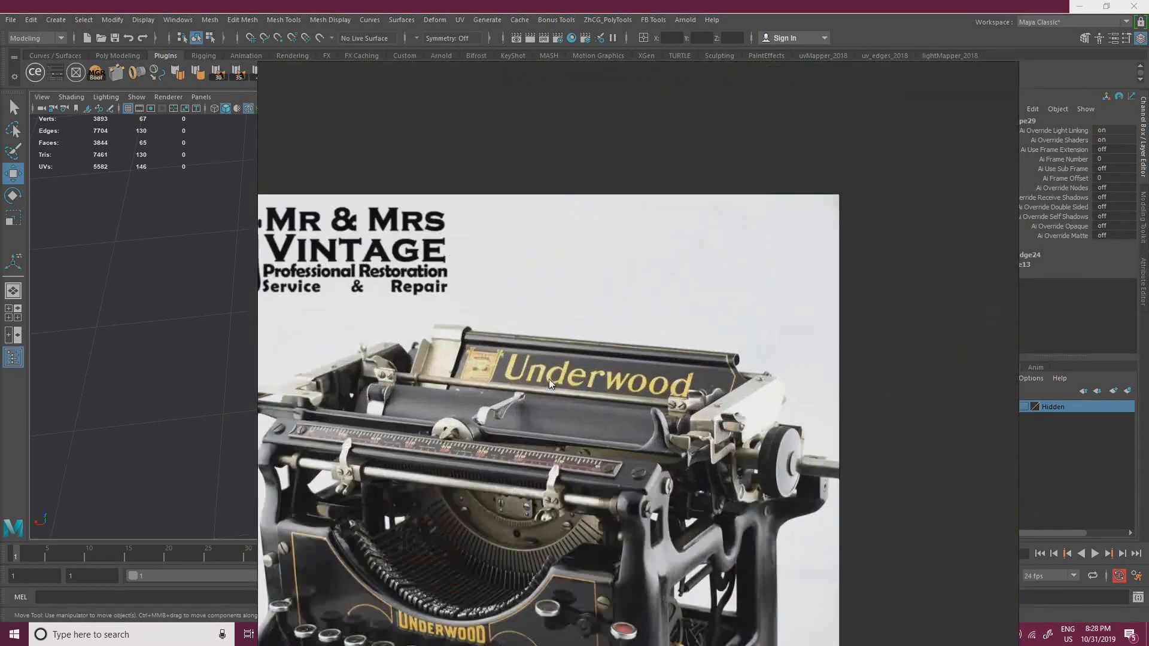
{"action": "scroll", "coordinate": [310, 372], "scroll_direction": "down", "scroll_amount": 7}
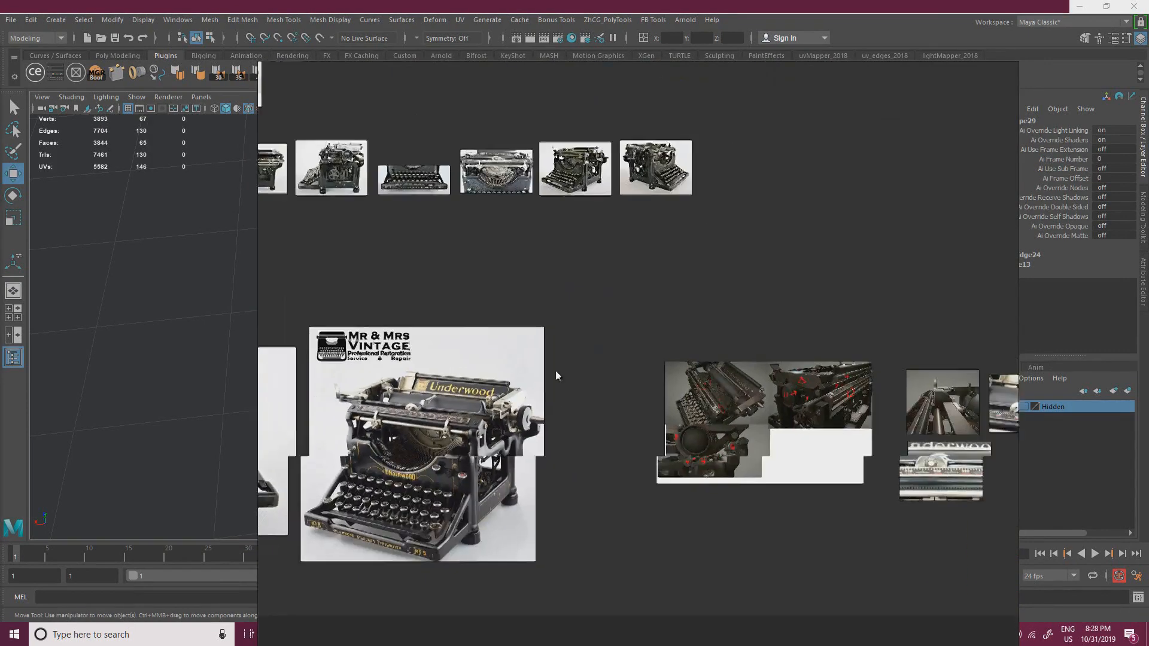
{"action": "middle_click_drag", "start_coordinate": [824, 378], "coordinate": [620, 371]}
{"action": "middle_click_drag", "start_coordinate": [299, 401], "coordinate": [905, 363]}
{"action": "middle_click_drag", "start_coordinate": [393, 377], "coordinate": [623, 369]}
{"action": "scroll", "coordinate": [623, 370], "scroll_direction": "up", "scroll_amount": 2}
{"action": "scroll", "coordinate": [778, 369], "scroll_direction": "down", "scroll_amount": 4}
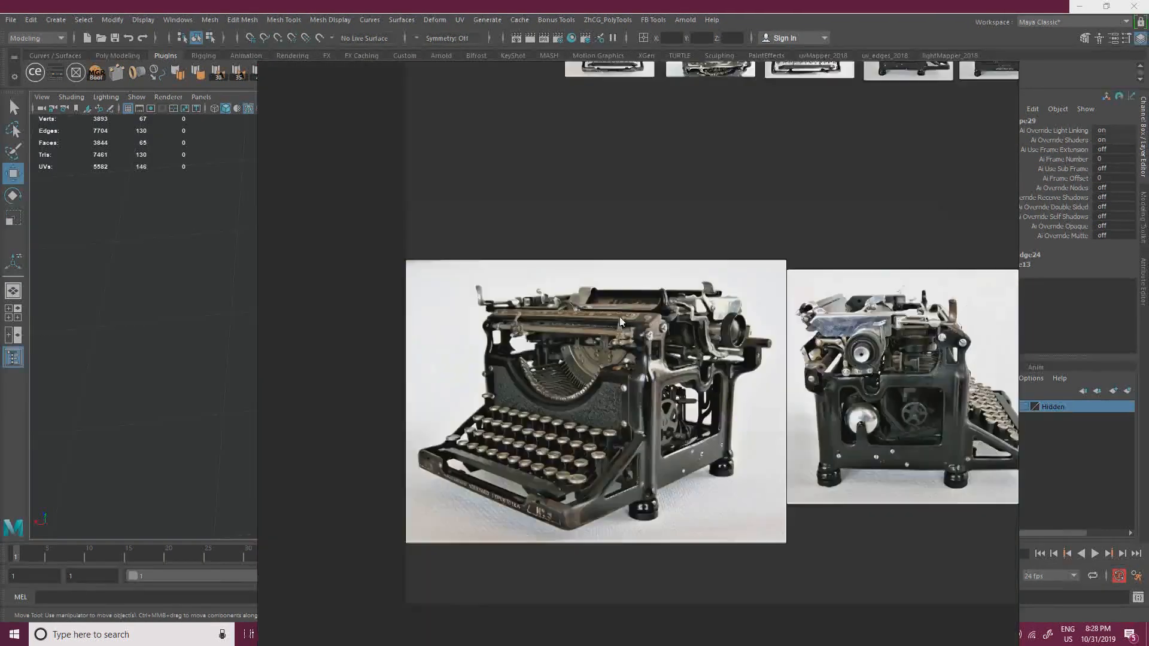
{"action": "middle_click_drag", "start_coordinate": [861, 329], "coordinate": [625, 384]}
{"action": "scroll", "coordinate": [626, 386], "scroll_direction": "up", "scroll_amount": 11}
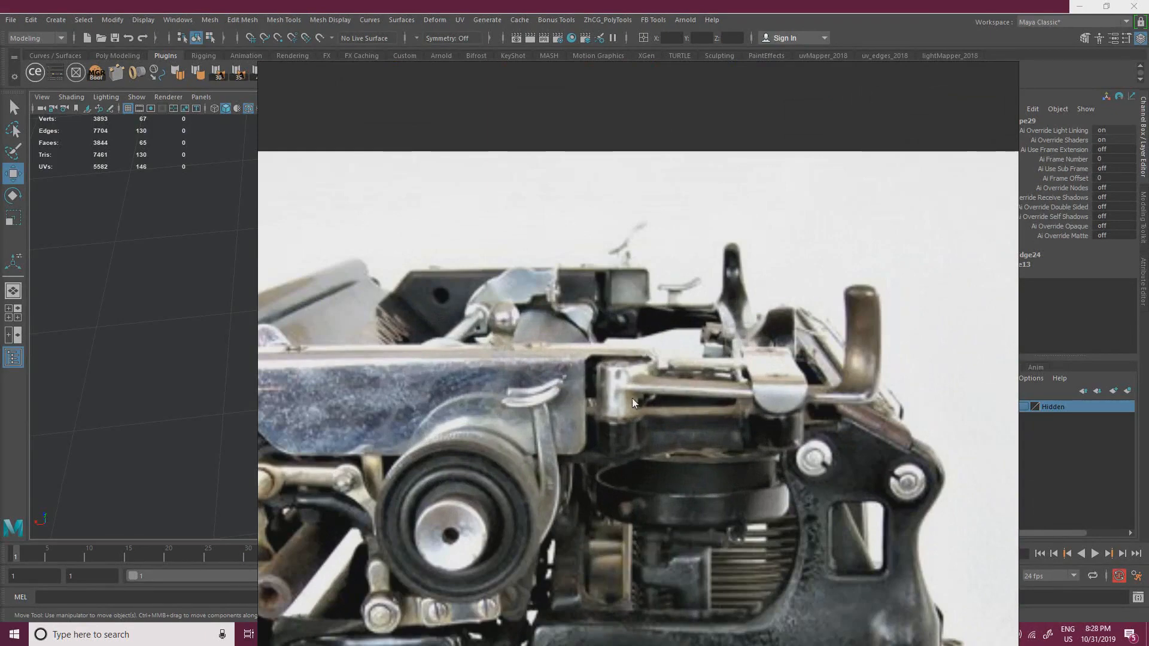
{"action": "scroll", "coordinate": [630, 407], "scroll_direction": "down", "scroll_amount": 6}
{"action": "scroll", "coordinate": [603, 450], "scroll_direction": "up", "scroll_amount": 6}
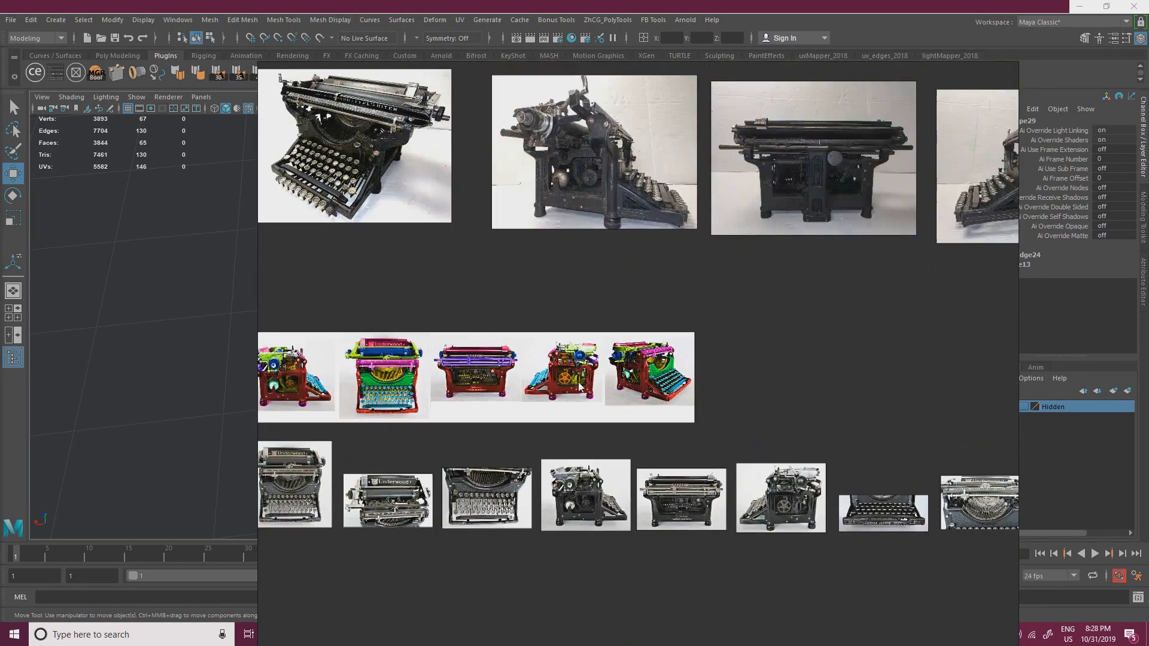
- Find the close-up photo of the T-shaped bracket in front of the carriage arm and examine its shape
{"action": "scroll", "coordinate": [545, 449], "scroll_direction": "up", "scroll_amount": 2}
{"action": "scroll", "coordinate": [551, 428], "scroll_direction": "down", "scroll_amount": 6}
{"action": "middle_click_drag", "start_coordinate": [670, 297], "coordinate": [612, 429]}
{"action": "middle_click_drag", "start_coordinate": [771, 238], "coordinate": [669, 436]}
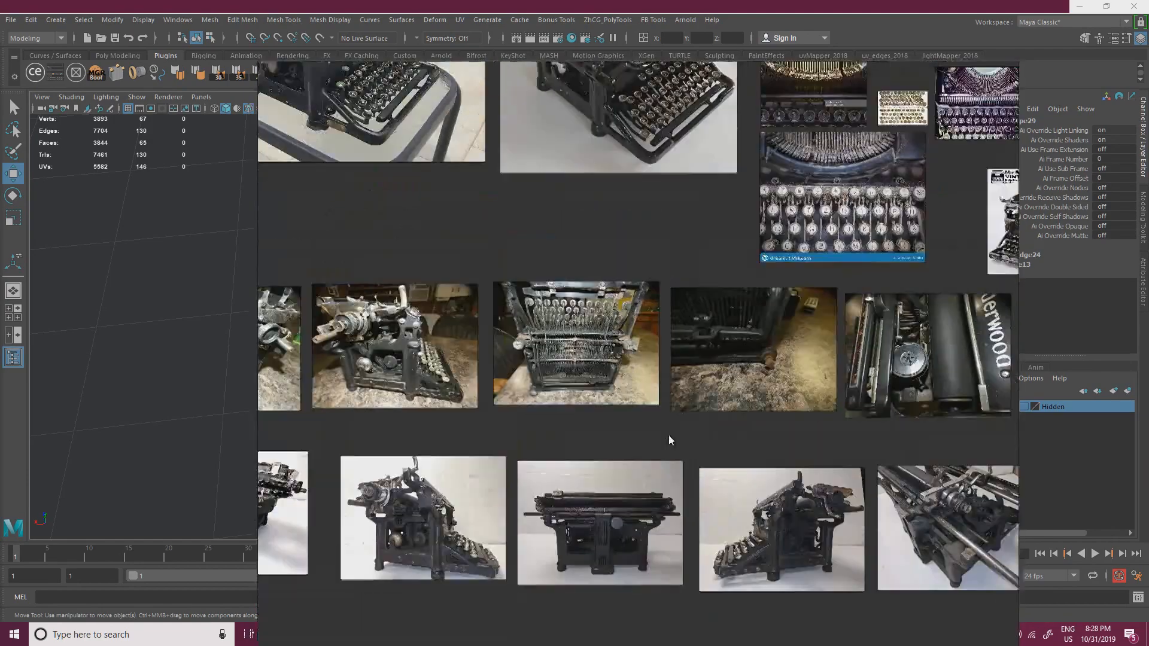
{"action": "middle_click_drag", "start_coordinate": [718, 223], "coordinate": [690, 393]}
{"action": "scroll", "coordinate": [562, 275], "scroll_direction": "up", "scroll_amount": 10}
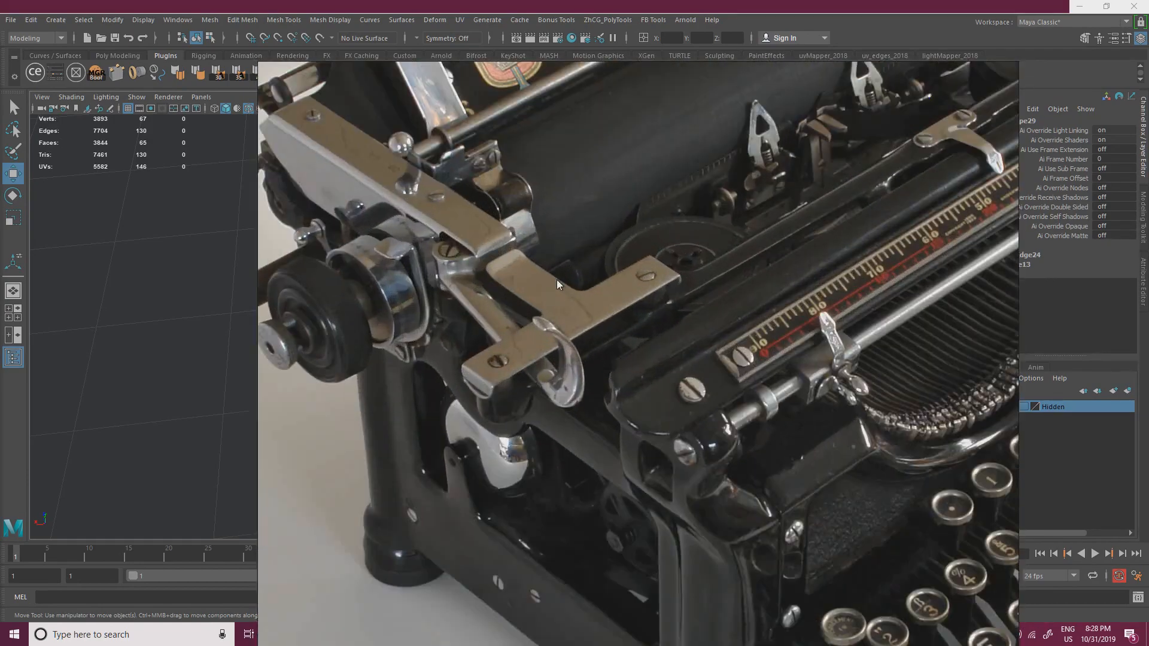
{"action": "scroll", "coordinate": [547, 279], "scroll_direction": "up", "scroll_amount": 2}
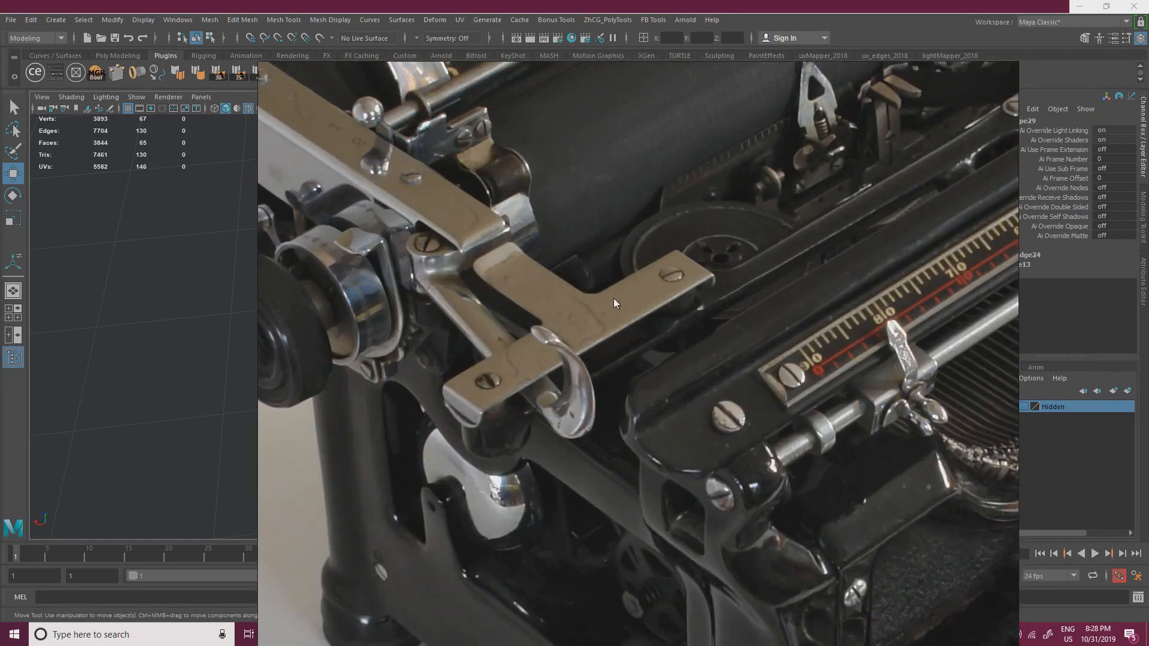
- Reframe the bracket photo and move the reference board off the modelling viewport to return to Maya
{"action": "right_click_drag", "start_coordinate": [647, 308], "coordinate": [418, 344]}
{"action": "right_click_drag", "start_coordinate": [368, 294], "coordinate": [493, 286]}
{"action": "middle_click_drag", "start_coordinate": [479, 323], "coordinate": [694, 264]}
{"action": "right_click", "coordinate": [744, 251]}
{"action": "left_click", "coordinate": [553, 290]}
{"action": "right_click_drag", "start_coordinate": [494, 293], "coordinate": [447, 300]}
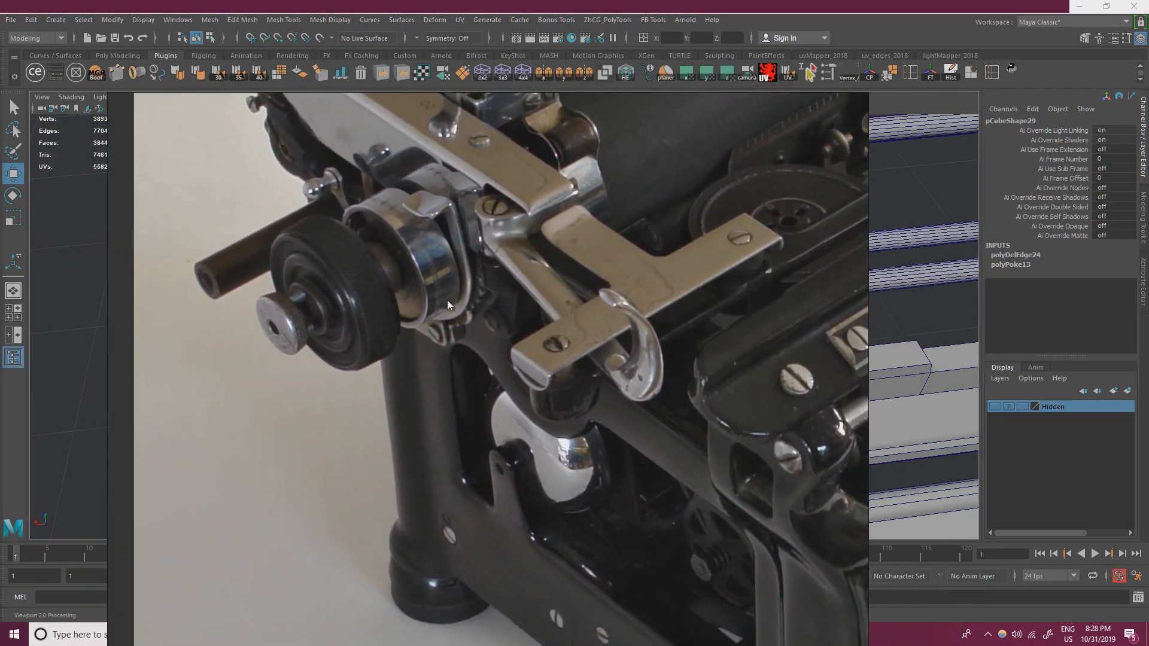
{"action": "right_click_drag", "start_coordinate": [636, 286], "coordinate": [0, 299]}
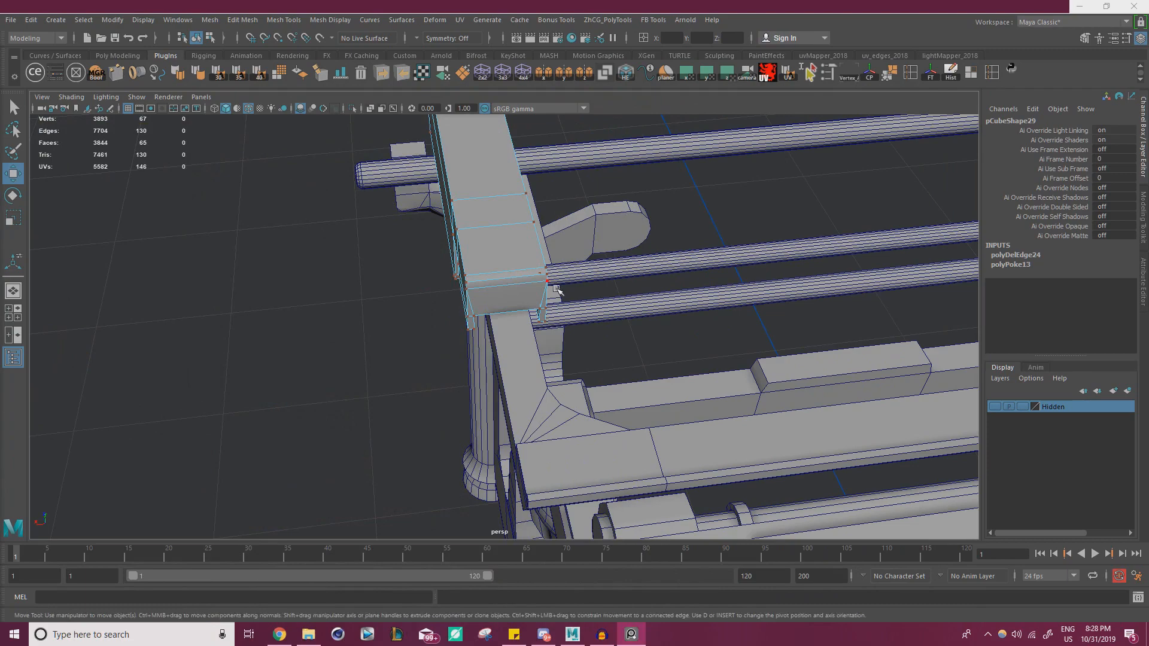
- Return to object mode, reselect the mirrored box cover and examine its junction with the frame arm from several angles
{"action": "left_click_drag", "start_coordinate": [556, 288], "coordinate": [504, 297], "text": "alt"}
{"action": "right_click_drag", "start_coordinate": [470, 282], "coordinate": [510, 267]}
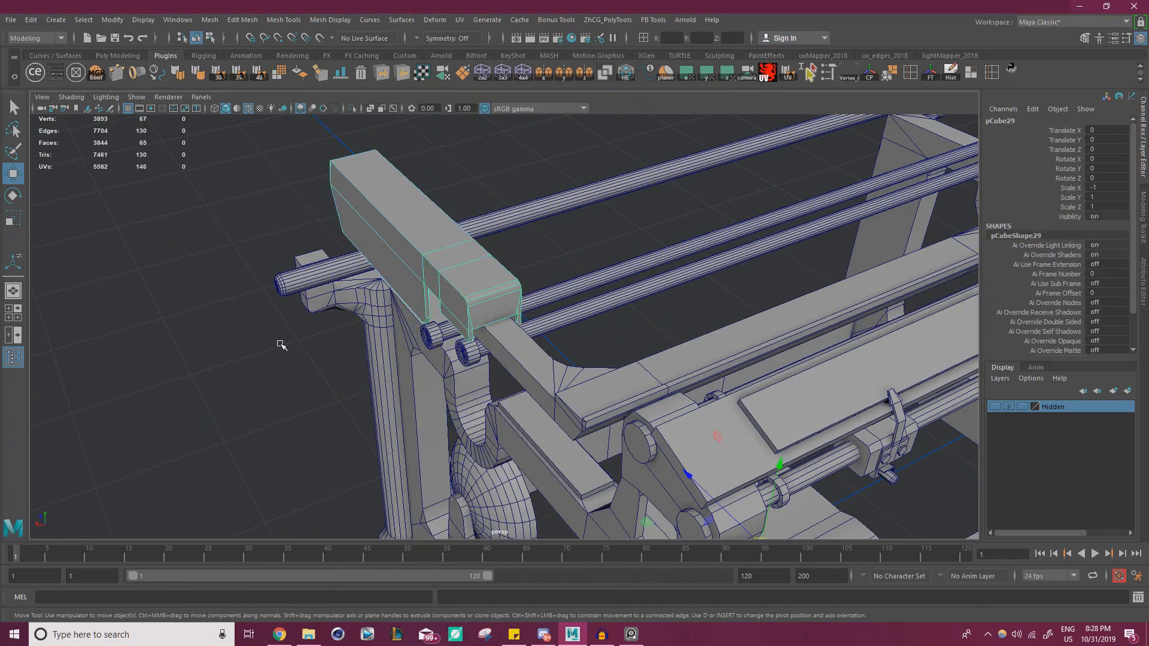
{"action": "left_click", "coordinate": [281, 345]}
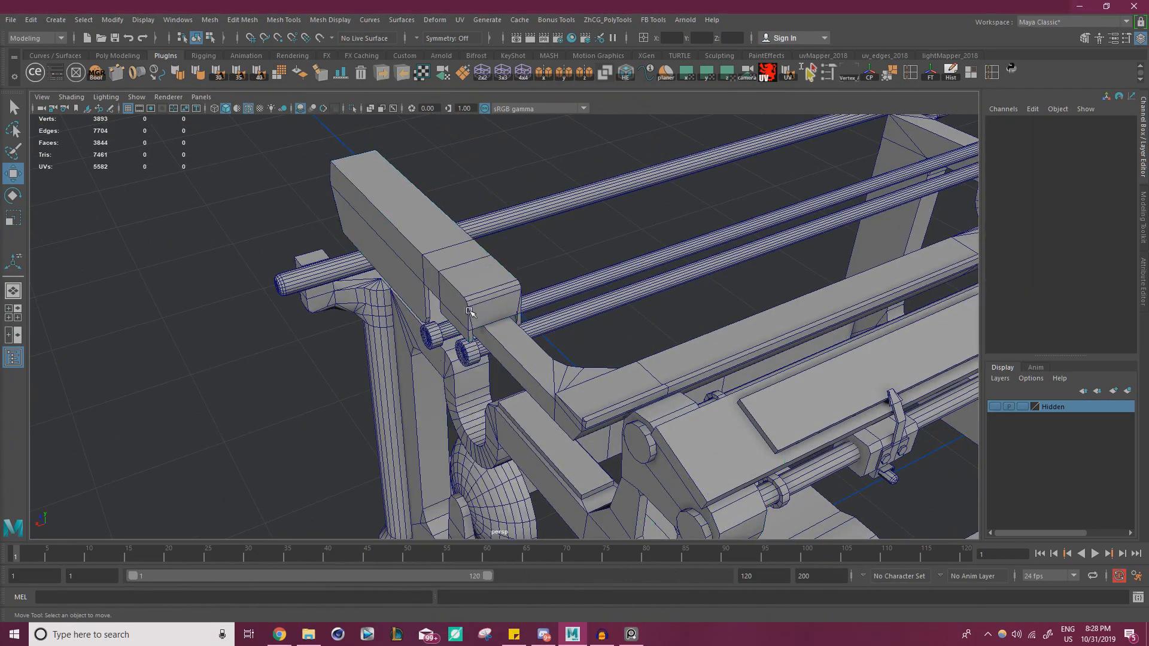
{"action": "left_click", "coordinate": [470, 311]}
{"action": "left_click_drag", "start_coordinate": [479, 312], "coordinate": [644, 341], "text": "alt"}
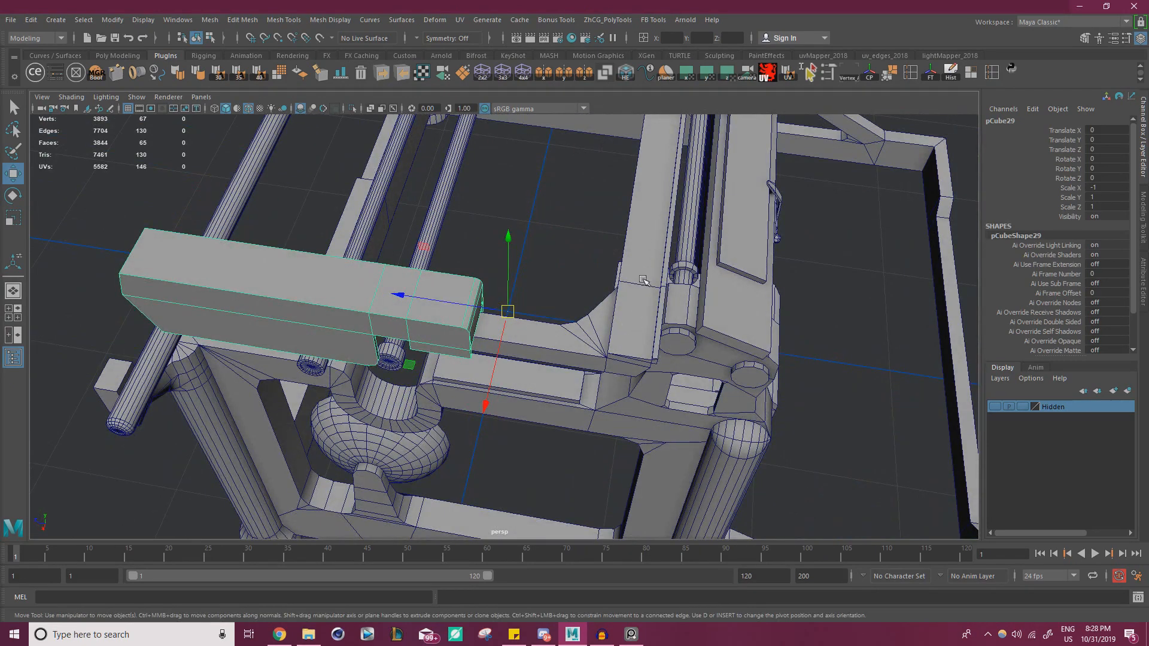
{"action": "left_click_drag", "start_coordinate": [613, 274], "coordinate": [468, 274], "text": "alt"}
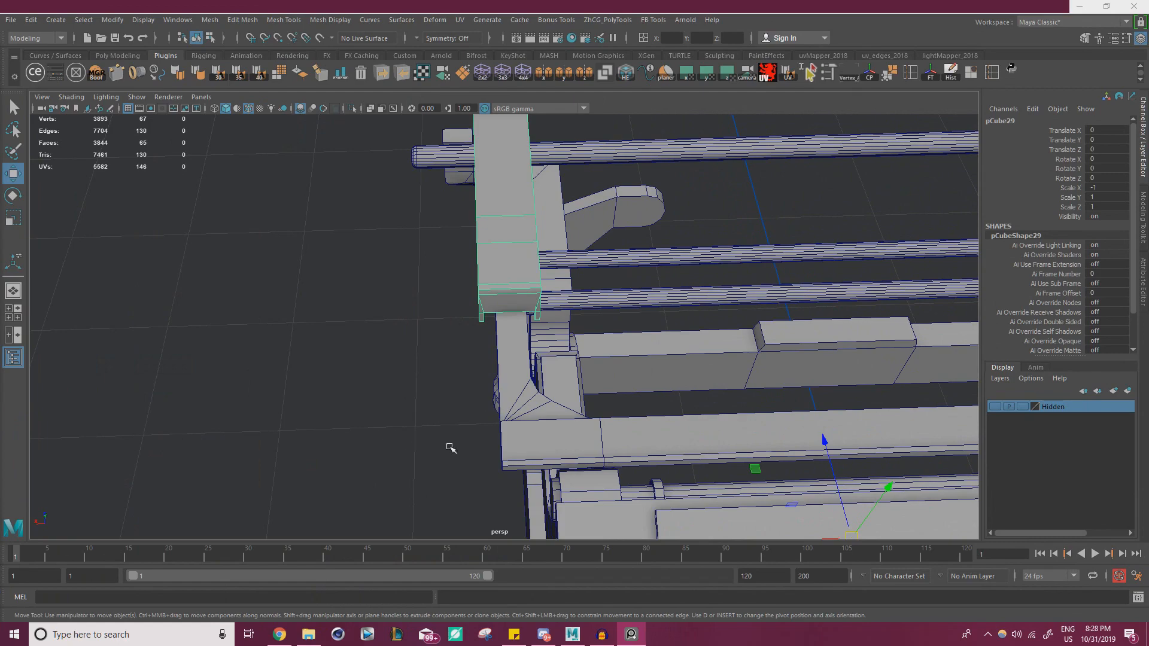
{"action": "left_click_drag", "start_coordinate": [592, 415], "coordinate": [531, 334], "text": "alt"}
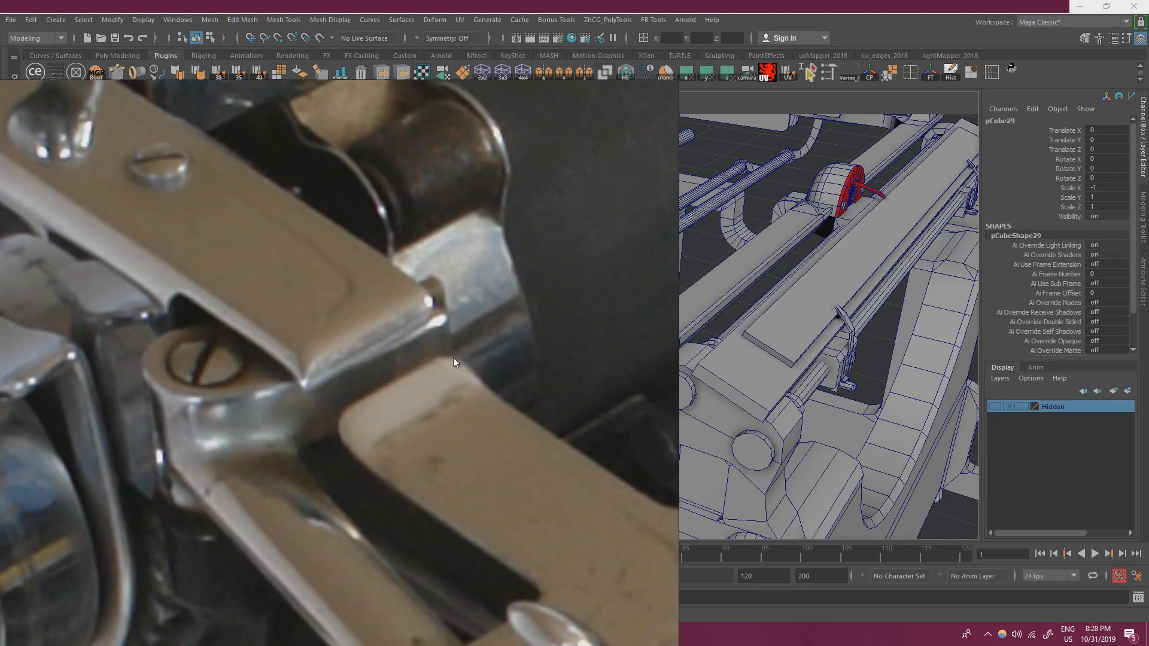
- Move the close-up reference photo off the viewport and examine the mirrored box cover within the whole typewriter blockout
{"action": "right_click_drag", "start_coordinate": [504, 313], "coordinate": [0, 319]}
{"action": "right_click_drag", "start_coordinate": [612, 321], "coordinate": [513, 285], "text": "alt"}
{"action": "left_click_drag", "start_coordinate": [513, 285], "coordinate": [574, 305], "text": "alt"}
{"action": "right_click_drag", "start_coordinate": [574, 305], "coordinate": [616, 328], "text": "alt"}
{"action": "left_click_drag", "start_coordinate": [616, 329], "coordinate": [525, 325], "text": "alt"}
{"action": "scroll", "coordinate": [636, 318], "scroll_direction": "down", "scroll_amount": 3}
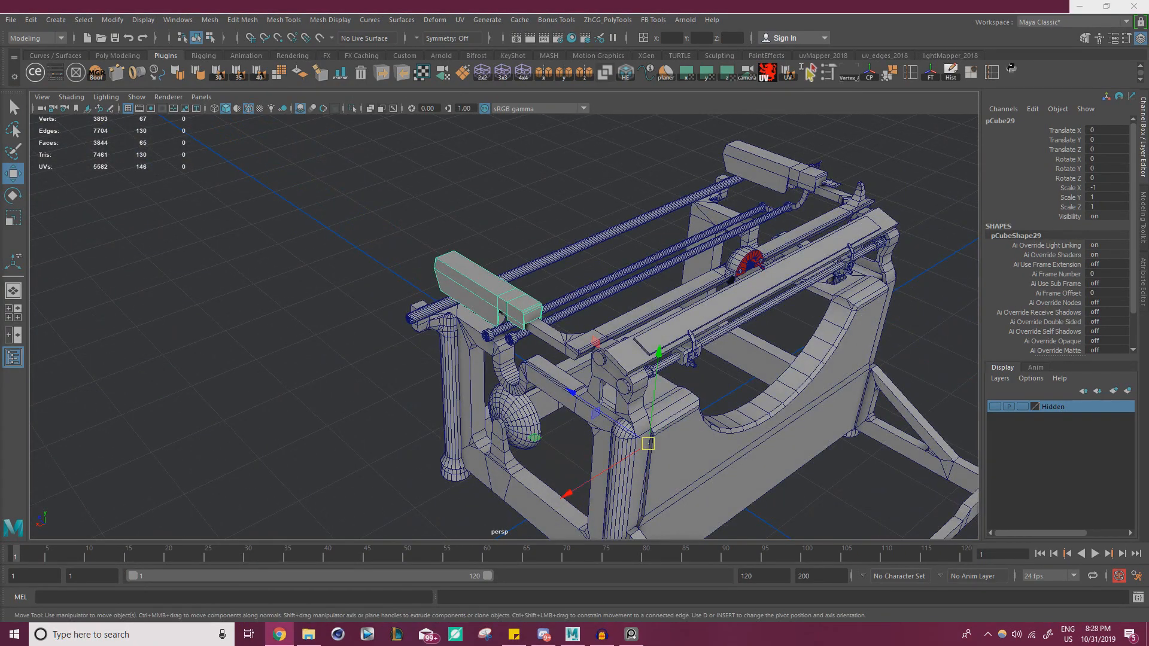
{"action": "left_click", "coordinate": [502, 311]}
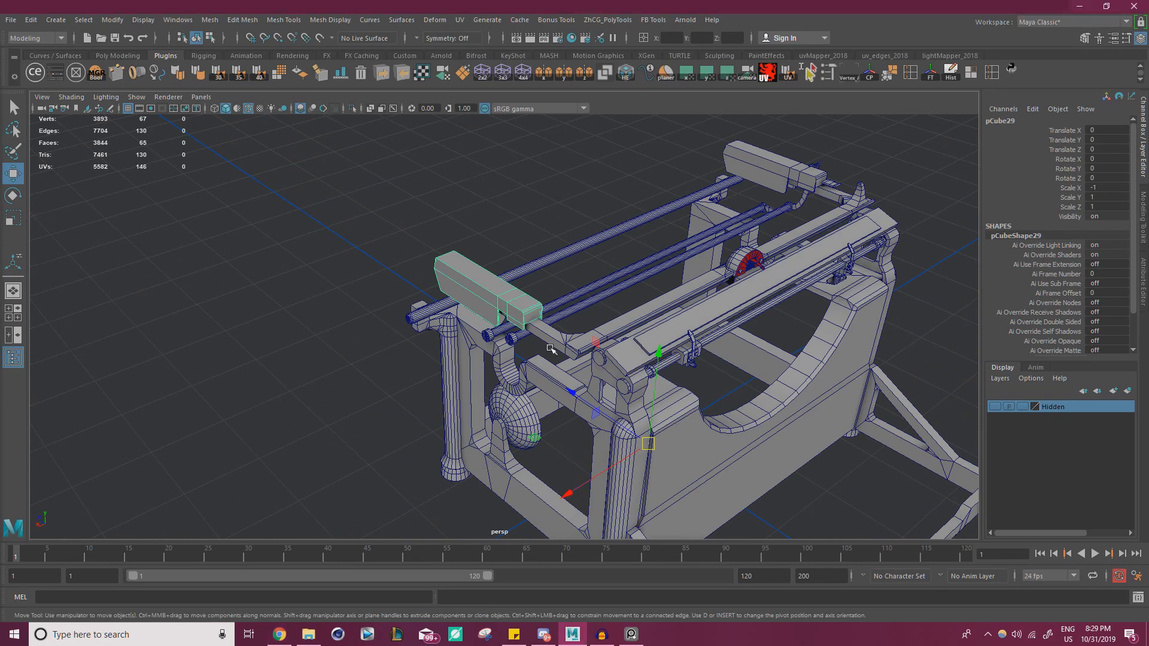
- Create a polygon cube, raise it about 27.73 above the grid and scale it uniformly to about 3.29
{"action": "scroll", "coordinate": [529, 302], "scroll_direction": "down", "scroll_amount": 1}
{"action": "left_click", "coordinate": [512, 263]}
{"action": "left_click", "coordinate": [92, 20]}
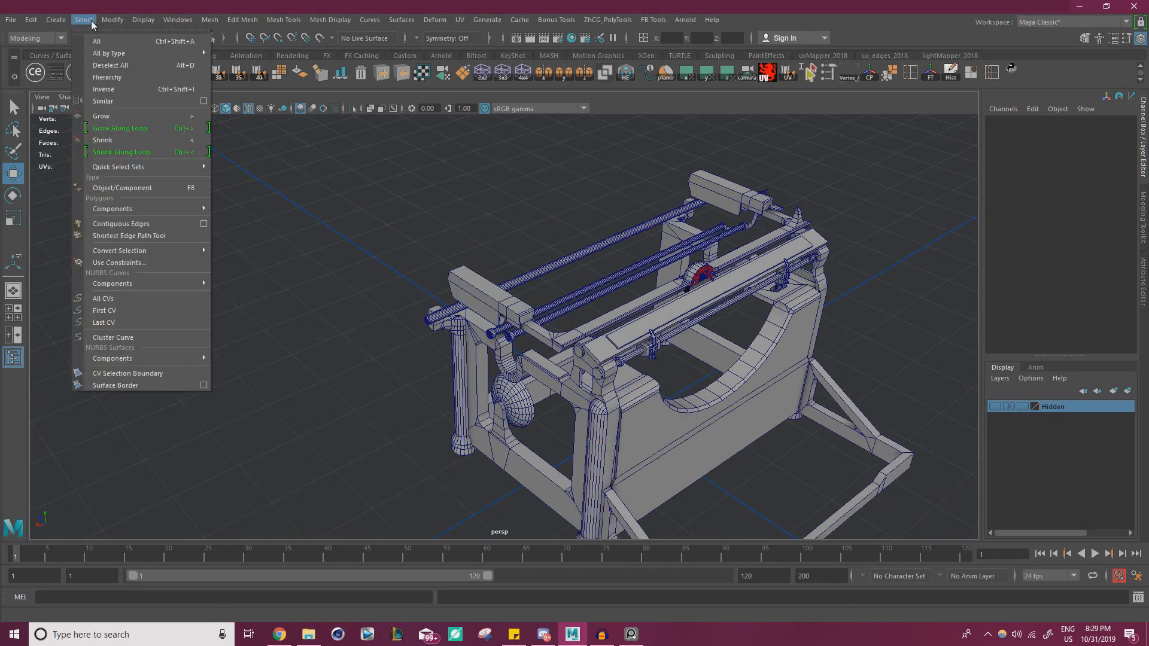
{"action": "mouse_move", "coordinate": [139, 70]}
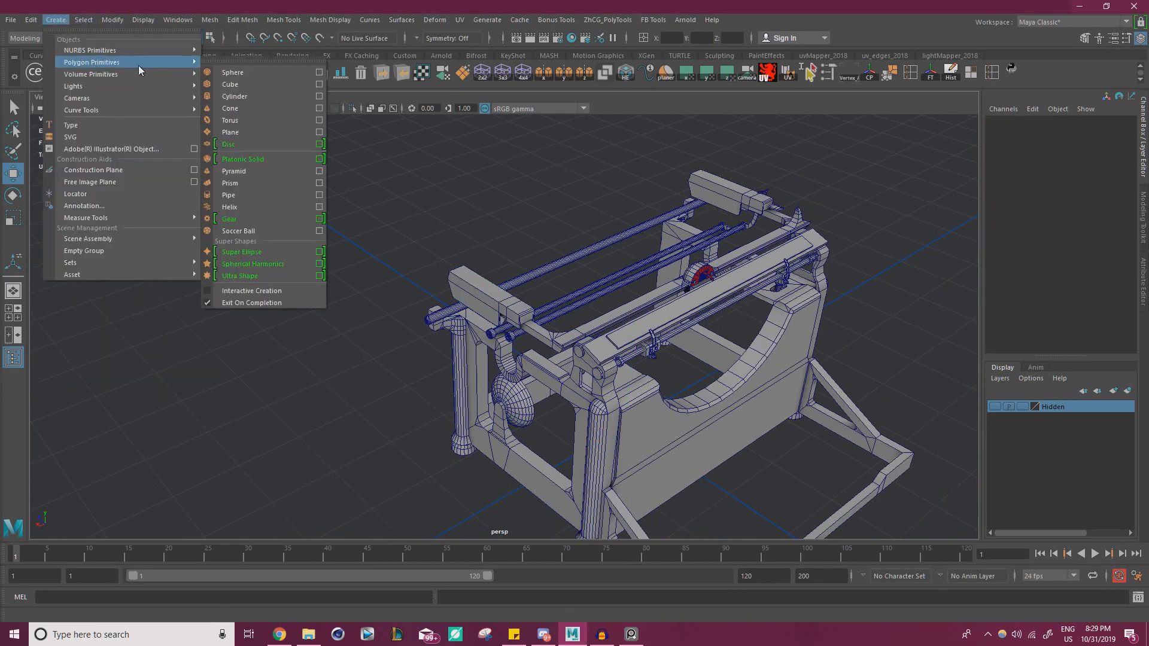
{"action": "left_click", "coordinate": [230, 84]}
{"action": "left_click_drag", "start_coordinate": [633, 354], "coordinate": [652, 183]}
{"action": "key", "text": "r"}
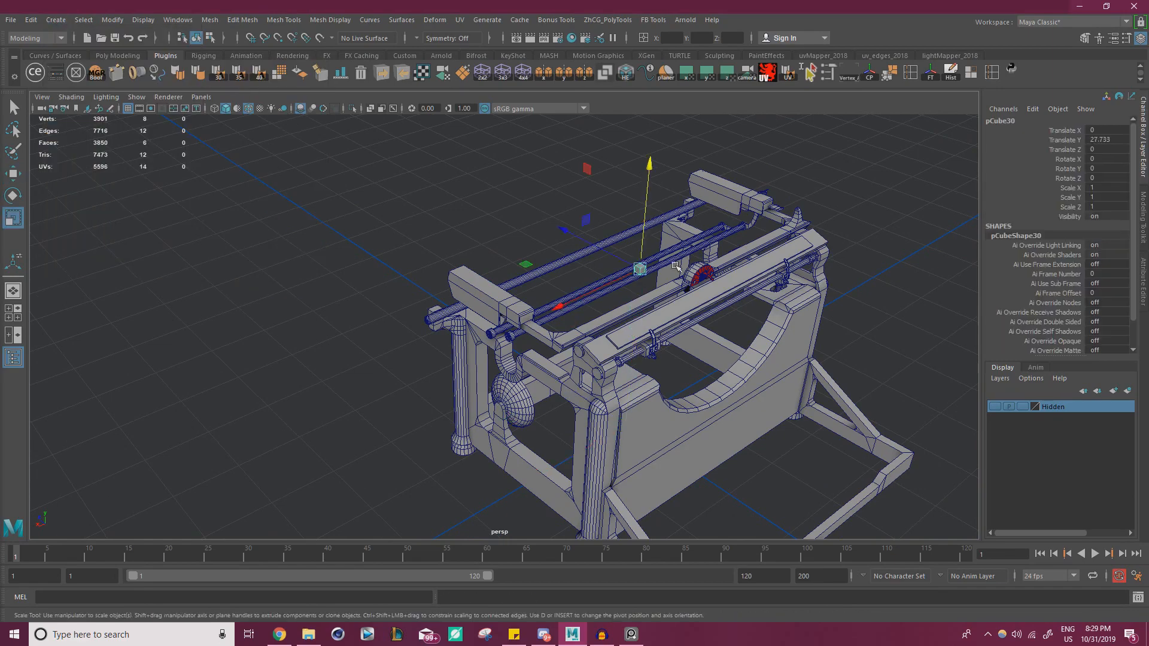
{"action": "left_click_drag", "start_coordinate": [639, 270], "coordinate": [666, 268]}
- Slide the cube along its X axis towards the mirrored box cover
{"action": "left_click_drag", "start_coordinate": [661, 270], "coordinate": [551, 333], "text": "alt"}
{"action": "right_click_drag", "start_coordinate": [551, 334], "coordinate": [573, 322], "text": "alt"}
{"action": "key", "text": "w"}
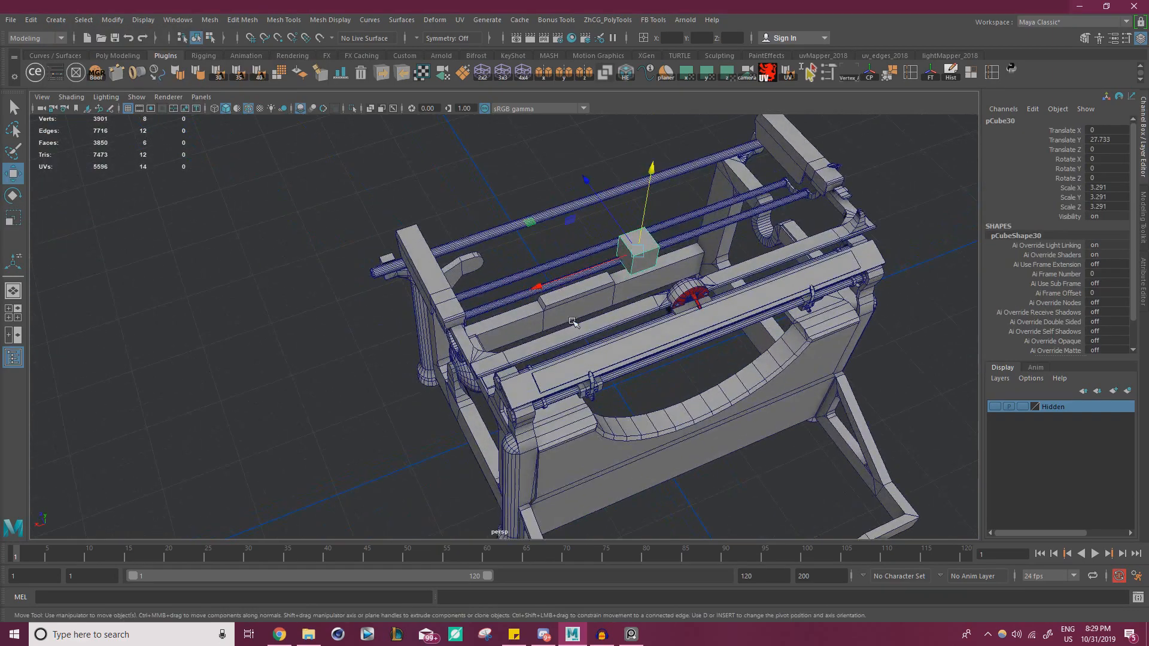
{"action": "left_click_drag", "start_coordinate": [561, 278], "coordinate": [511, 295]}
{"action": "right_click_drag", "start_coordinate": [511, 295], "coordinate": [584, 345], "text": "alt"}
- Poke the large top face of the mirrored box cover and return to object mode
{"action": "left_click", "coordinate": [367, 279]}
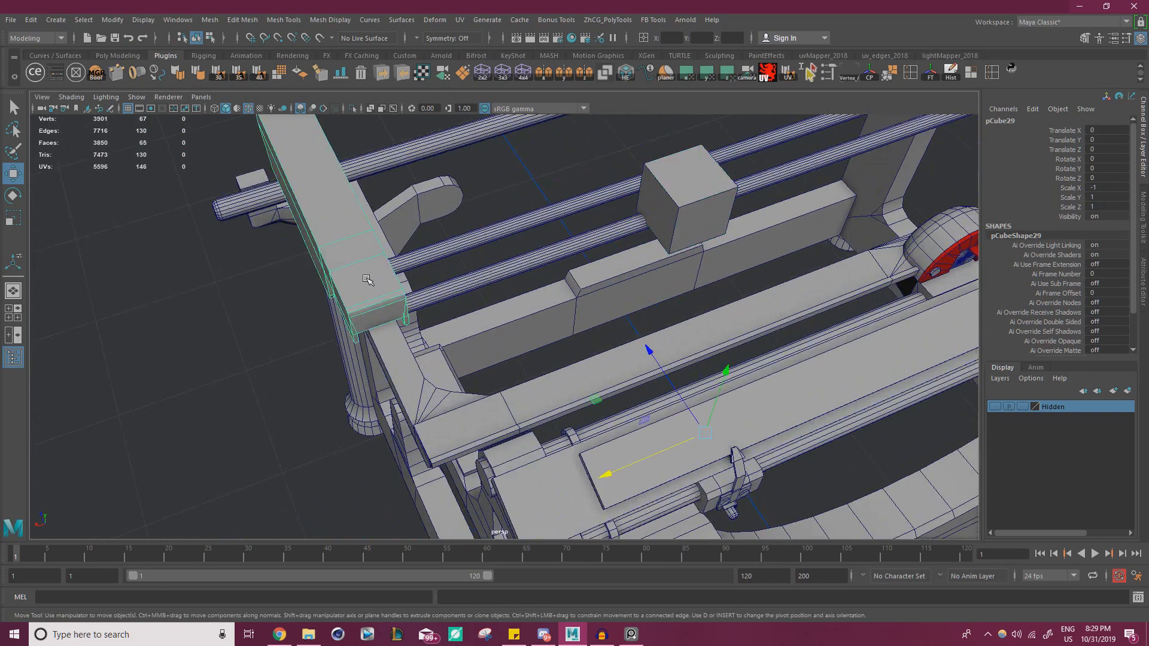
{"action": "right_click_drag", "start_coordinate": [331, 203], "coordinate": [329, 239]}
{"action": "left_click", "coordinate": [326, 210]}
{"action": "right_click_drag", "start_coordinate": [195, 263], "coordinate": [263, 242], "text": "shift"}
{"action": "key", "text": "w"}
{"action": "right_click_drag", "start_coordinate": [320, 184], "coordinate": [295, 156]}
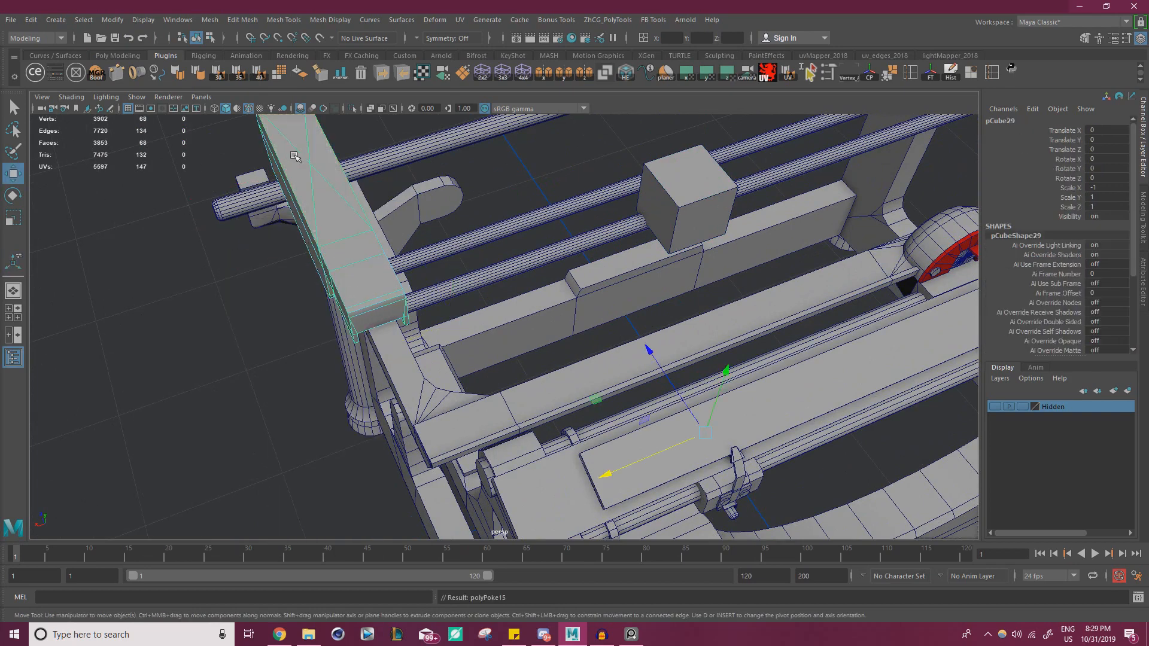
- Move the cube to X 23.7 over the frame arm, freeze its transformations and delete its history
{"action": "left_click", "coordinate": [656, 192]}
{"action": "left_click_drag", "start_coordinate": [657, 192], "coordinate": [350, 186], "text": "alt"}
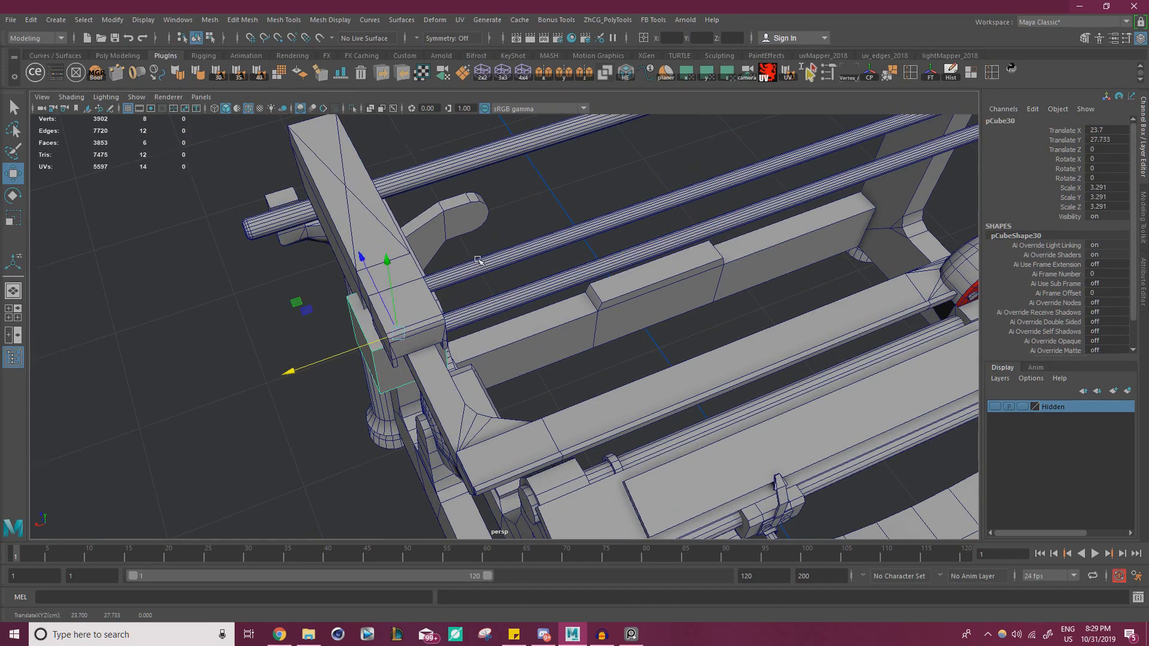
{"action": "mouse_move", "coordinate": [478, 260]}
{"action": "left_mouse_down", "text": "alt"}
{"action": "mouse_move", "coordinate": [379, 362]}
{"action": "mouse_move", "coordinate": [455, 253]}
{"action": "mouse_move", "coordinate": [487, 245]}
{"action": "left_mouse_up", "text": "alt"}
{"action": "left_click", "coordinate": [930, 72]}
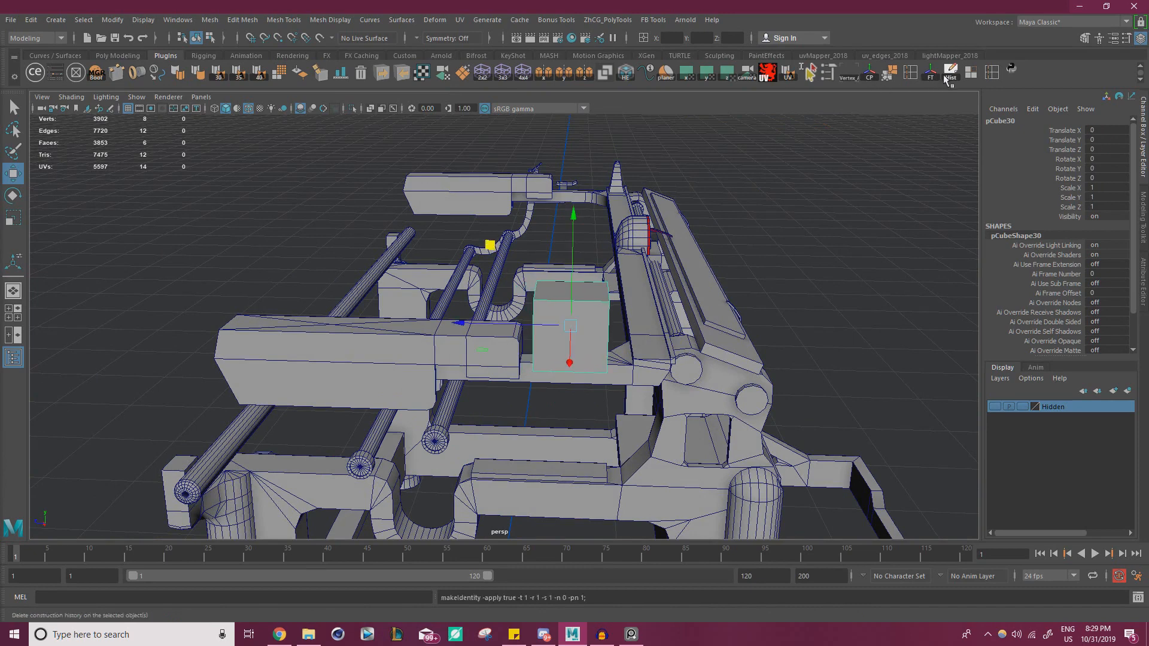
{"action": "left_click", "coordinate": [949, 74]}
- Shift the cube in the YZ plane by about 0.568 in Y and -0.13 in Z, above the frame arm
{"action": "right_click_drag", "start_coordinate": [497, 275], "coordinate": [567, 277], "text": "alt"}
{"action": "left_click_drag", "start_coordinate": [521, 246], "coordinate": [528, 223]}
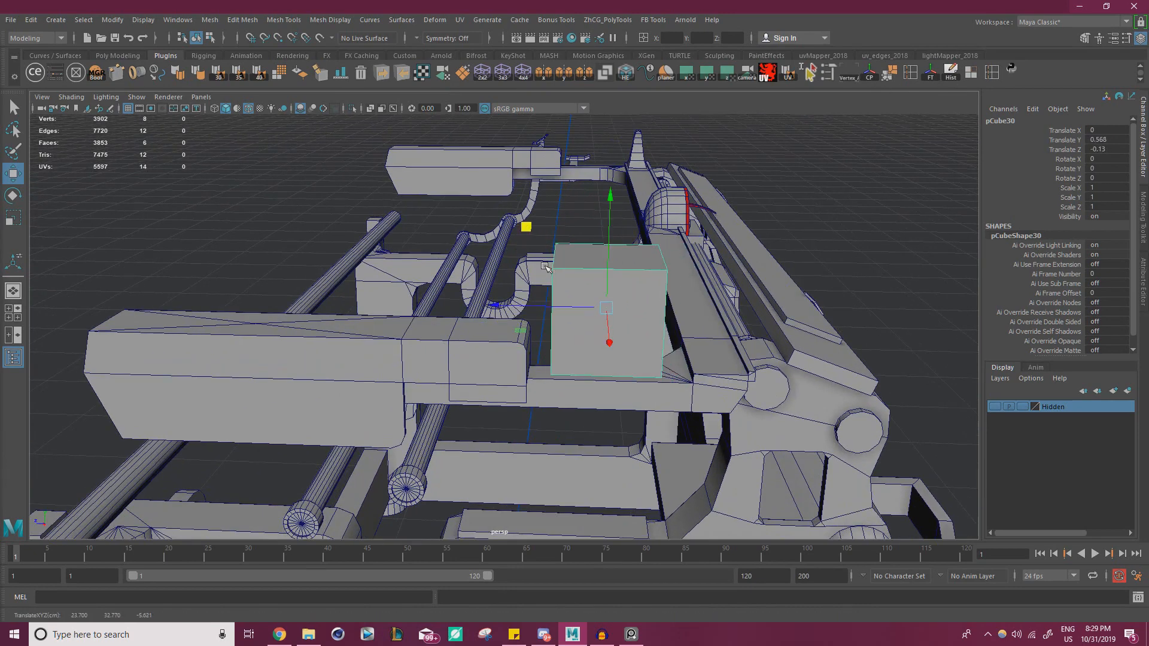
{"action": "left_click_drag", "start_coordinate": [688, 264], "coordinate": [629, 289], "text": "alt"}
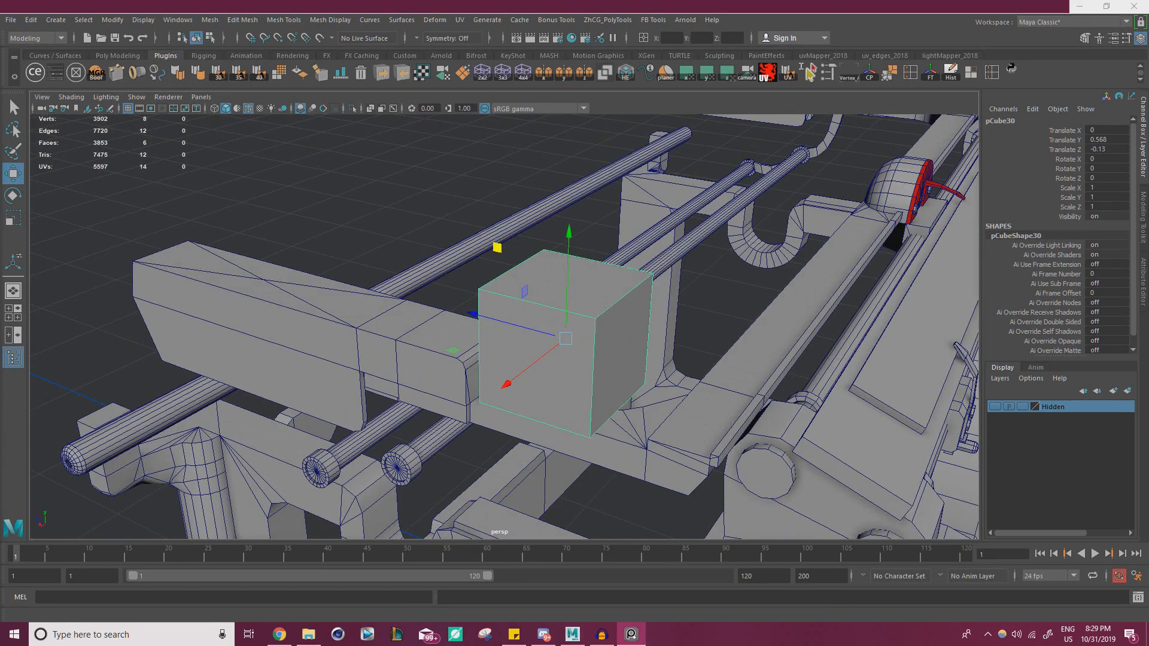
- Bring up the close-up photo of the T-shaped bracket, examine how it meets the carriage arm, and clear it from the viewport
{"action": "right_click_drag", "start_coordinate": [0, 270], "coordinate": [479, 244]}
{"action": "scroll", "coordinate": [497, 299], "scroll_direction": "up", "scroll_amount": 2}
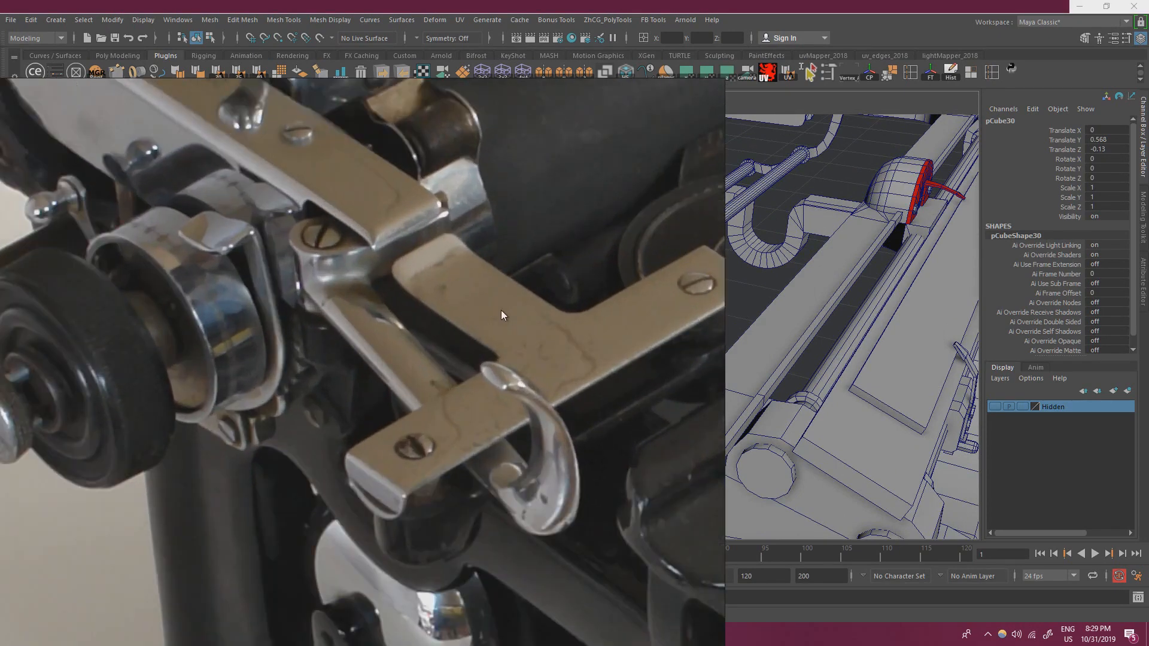
{"action": "middle_click_drag", "start_coordinate": [501, 310], "coordinate": [326, 319]}
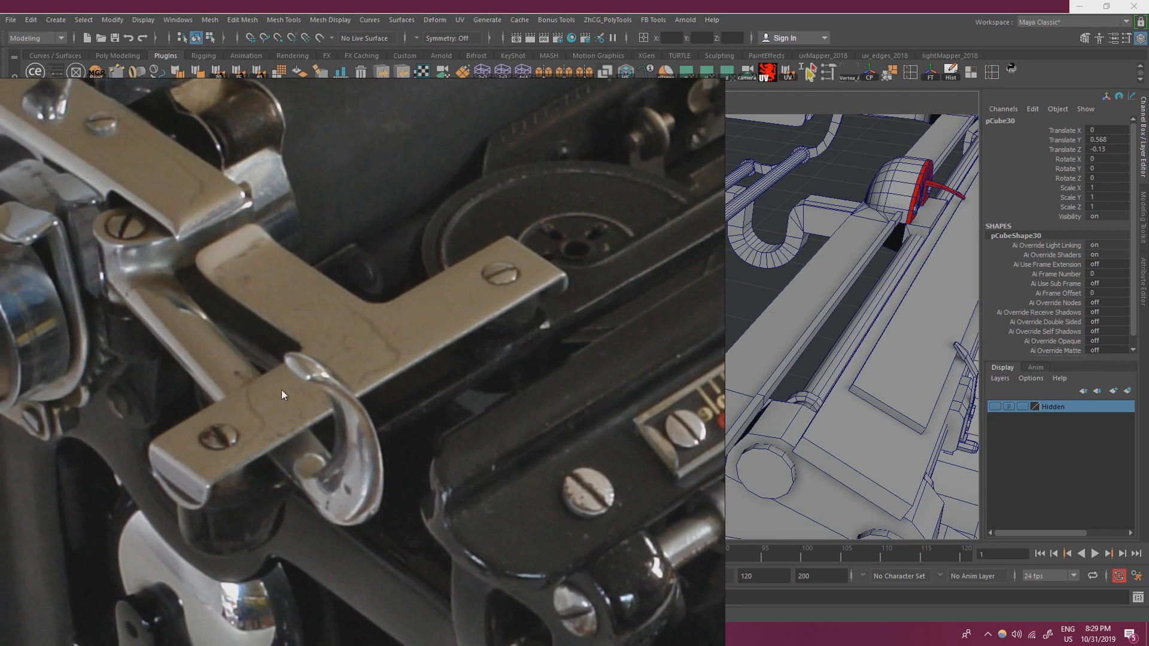
{"action": "middle_click_drag", "start_coordinate": [281, 390], "coordinate": [521, 502]}
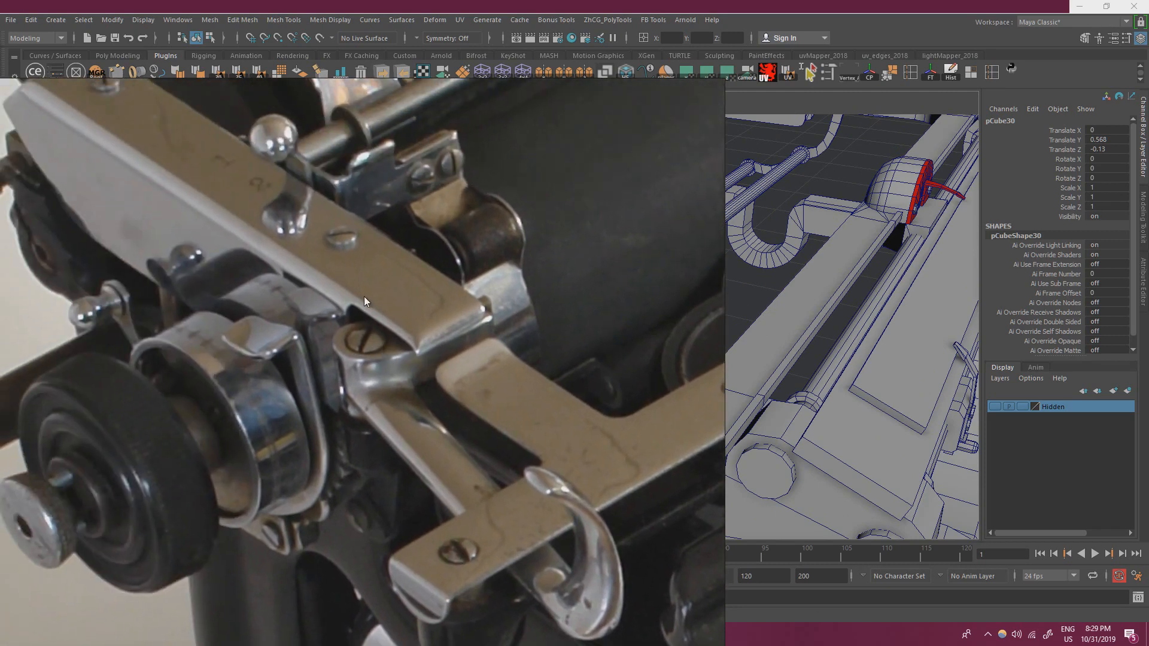
{"action": "middle_click_drag", "start_coordinate": [364, 296], "coordinate": [249, 221]}
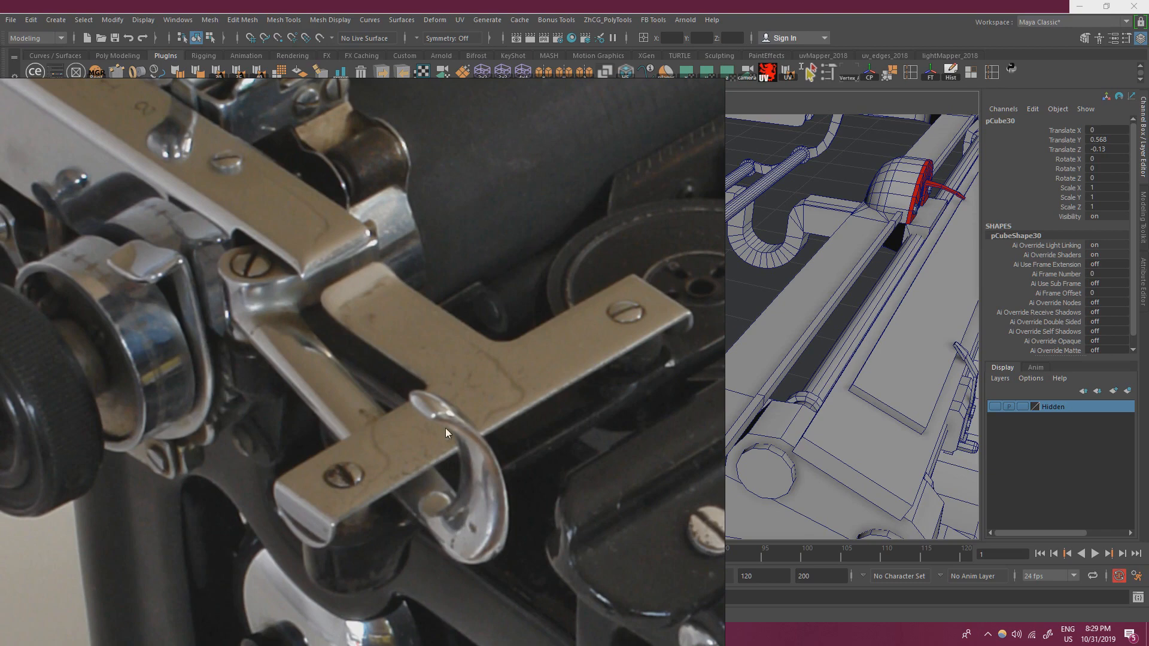
{"action": "right_click_drag", "start_coordinate": [525, 345], "coordinate": [0, 269]}
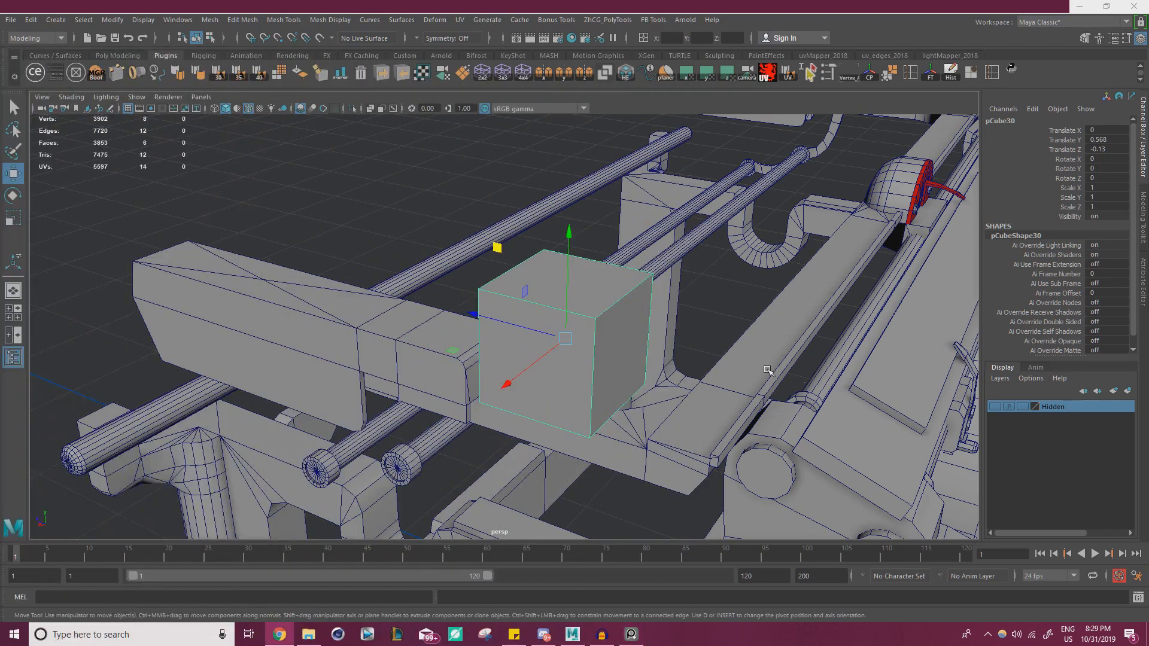
- Scale the cube down uniformly to 0.258 above the frame arm
{"action": "scroll", "coordinate": [589, 333], "scroll_direction": "up", "scroll_amount": 2}
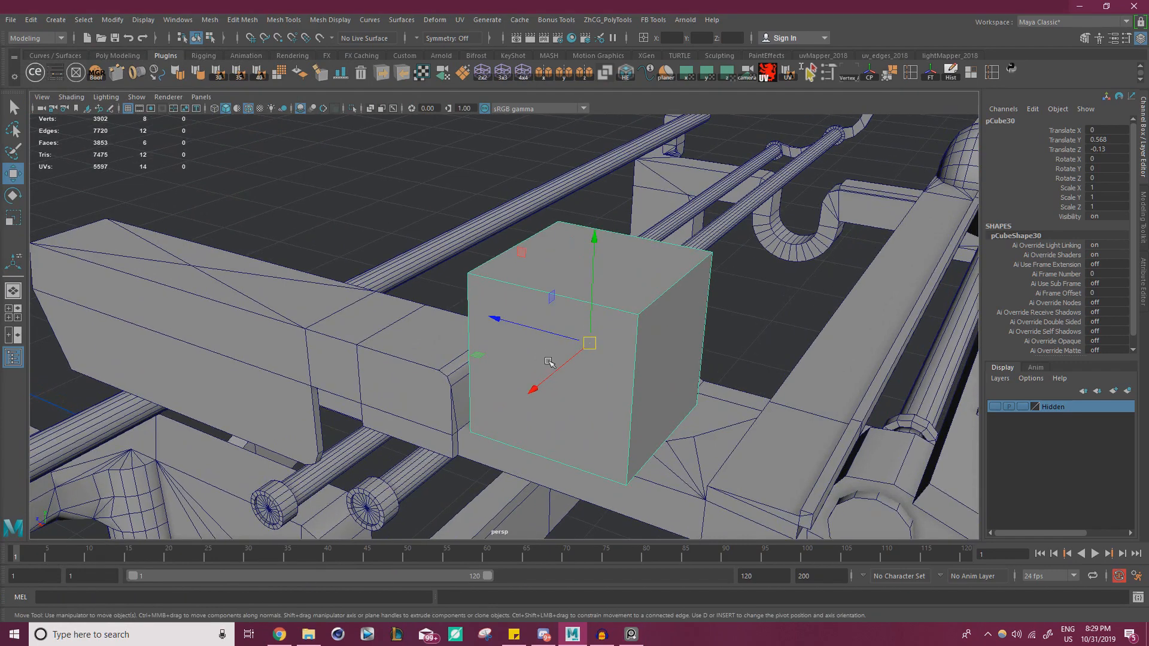
{"action": "middle_click_drag", "start_coordinate": [549, 361], "coordinate": [537, 290], "text": "alt"}
{"action": "scroll", "coordinate": [638, 295], "scroll_direction": "up", "scroll_amount": 2}
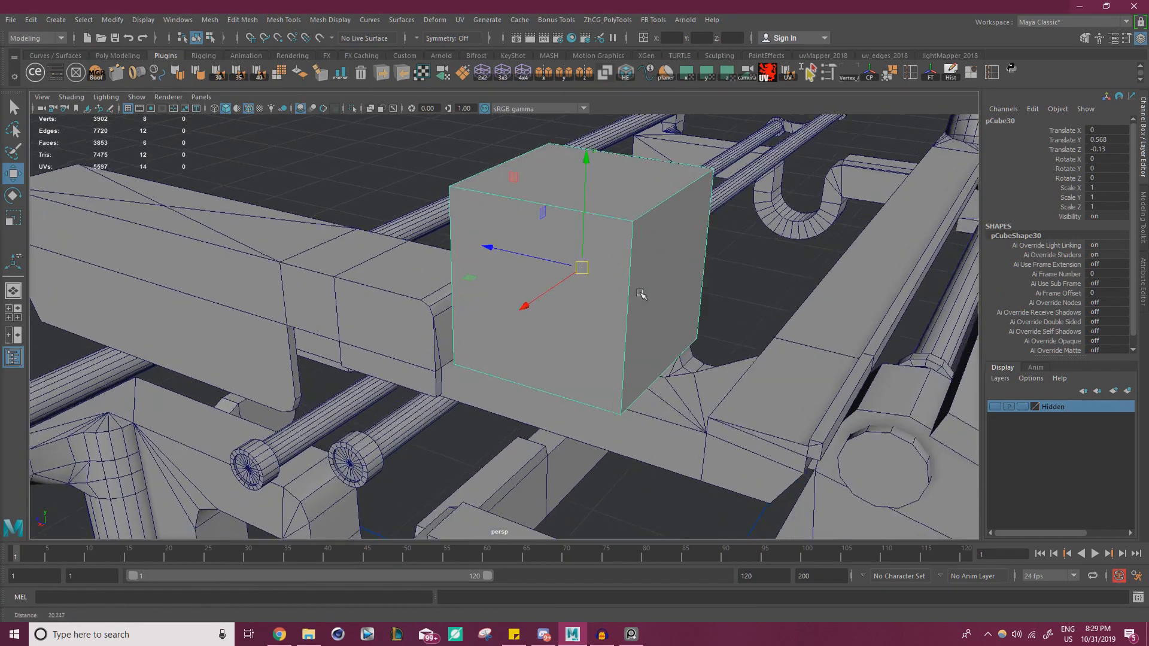
{"action": "scroll", "coordinate": [576, 303], "scroll_direction": "down", "scroll_amount": 2}
{"action": "key", "text": "r"}
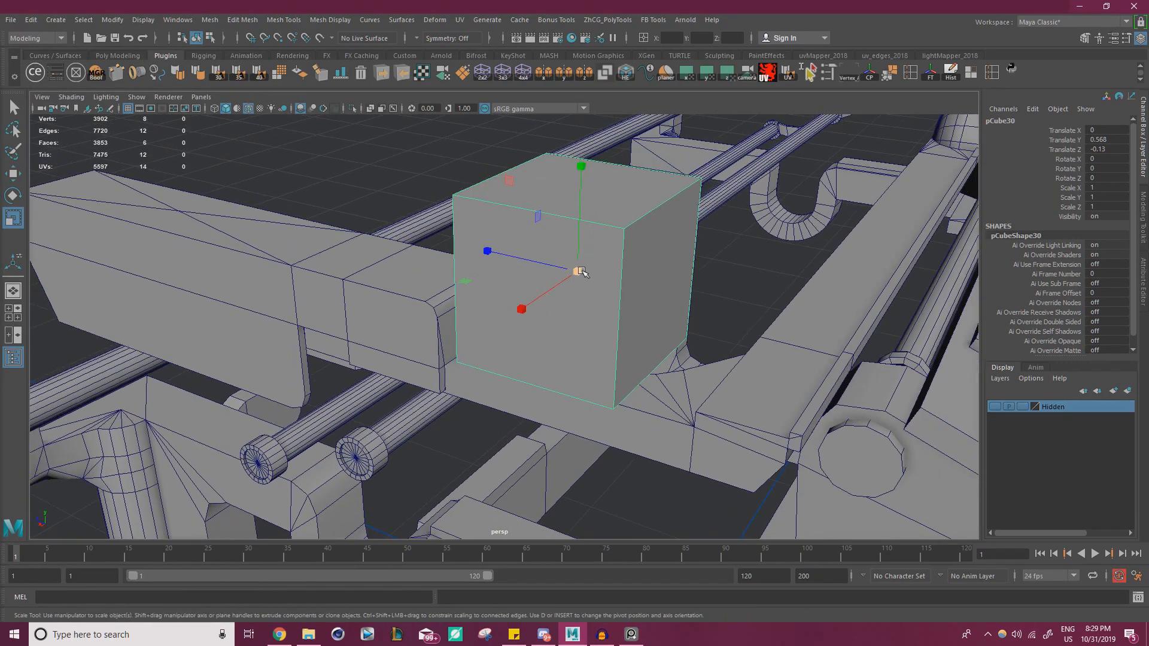
{"action": "left_click_drag", "start_coordinate": [578, 271], "coordinate": [555, 266]}
{"action": "key", "text": "w"}
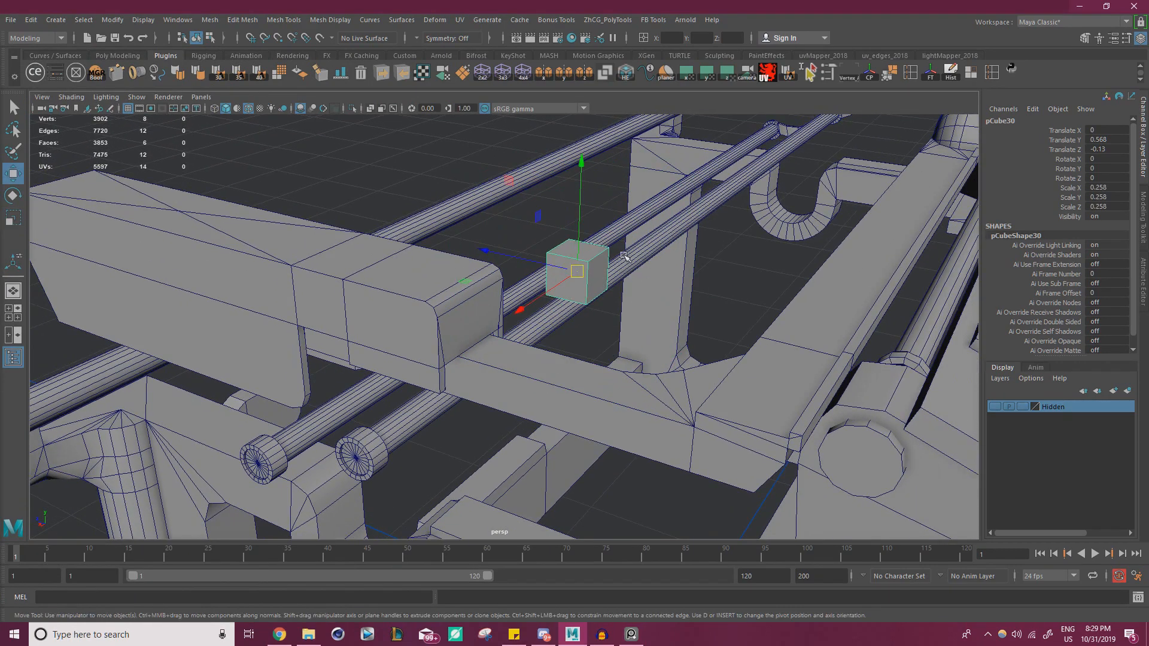
- Flatten the cube into a thin plate about 0.033 in Y scale and lower it to Translate Y -0.746
{"action": "left_click_drag", "start_coordinate": [623, 256], "coordinate": [641, 238], "text": "alt"}
{"action": "key", "text": "r"}
{"action": "left_click_drag", "start_coordinate": [612, 178], "coordinate": [603, 231]}
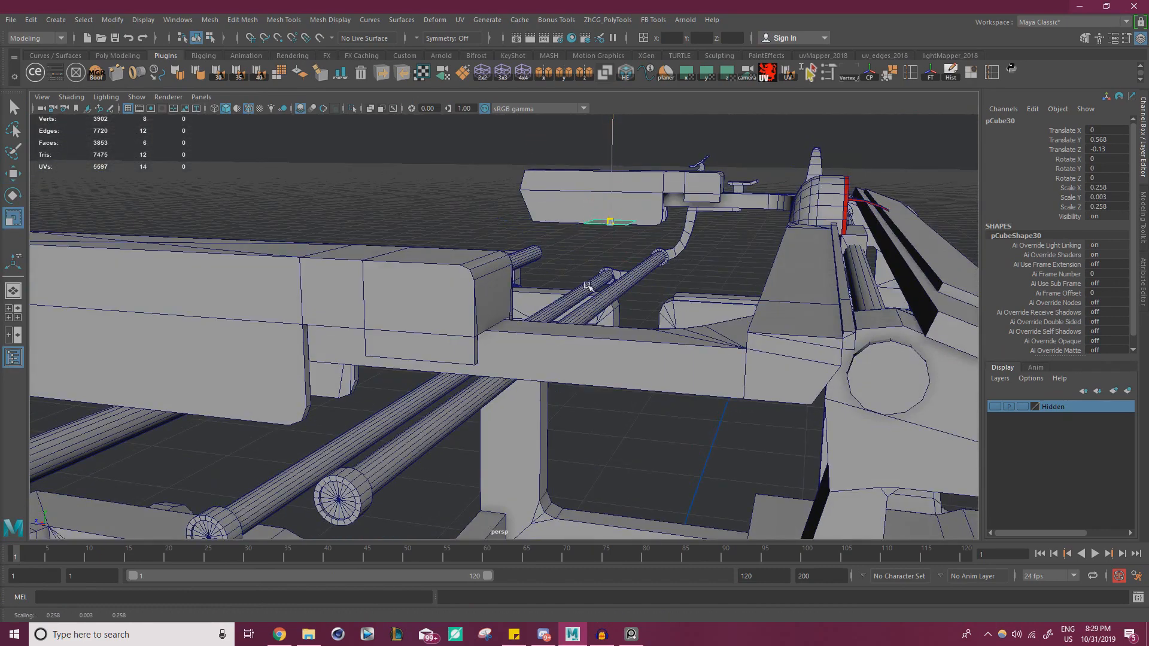
{"action": "key", "text": "f"}
{"action": "right_click_drag", "start_coordinate": [647, 218], "coordinate": [347, 284], "text": "alt"}
{"action": "middle_click_drag", "start_coordinate": [347, 285], "coordinate": [428, 244], "text": "alt"}
{"action": "key", "text": "w"}
{"action": "middle_click_drag", "start_coordinate": [532, 219], "coordinate": [498, 265]}
- Widen the thin plate to 0.315 in X scale across the frame arm
{"action": "key", "text": "f"}
{"action": "right_click_drag", "start_coordinate": [615, 267], "coordinate": [479, 296], "text": "alt"}
{"action": "left_click_drag", "start_coordinate": [480, 296], "coordinate": [565, 334], "text": "alt"}
{"action": "key", "text": "r"}
{"action": "left_click_drag", "start_coordinate": [414, 325], "coordinate": [392, 318]}
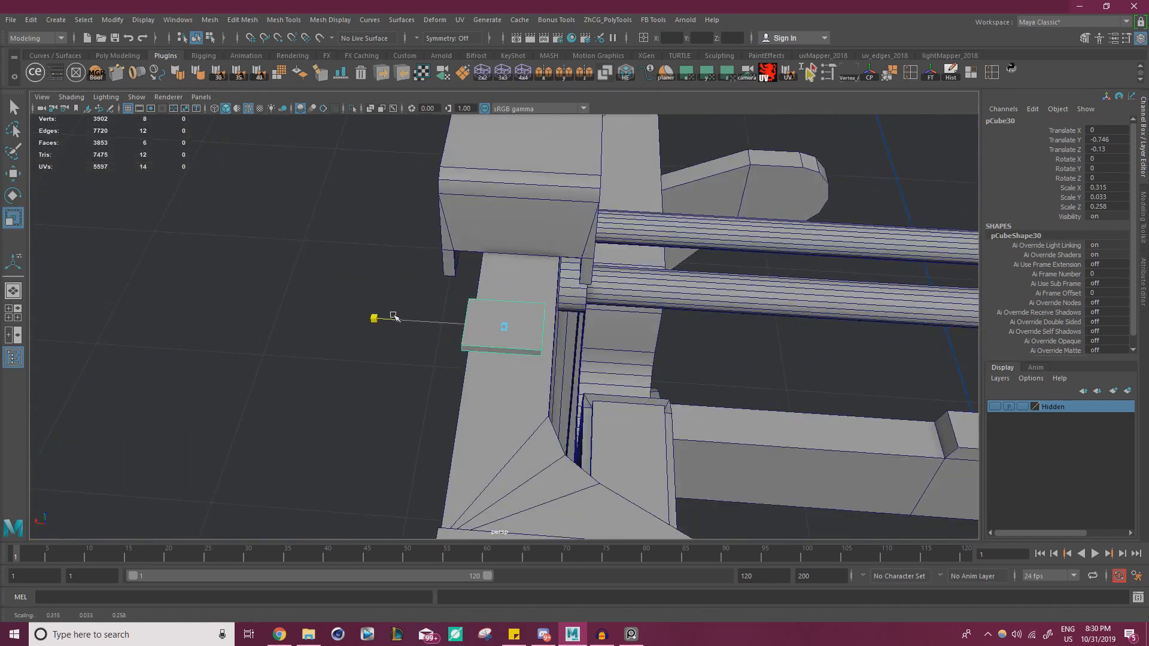
- Examine the plate's size and position against the frame arm and the whole typewriter blockout
{"action": "scroll", "coordinate": [392, 317], "scroll_direction": "down", "scroll_amount": 8}
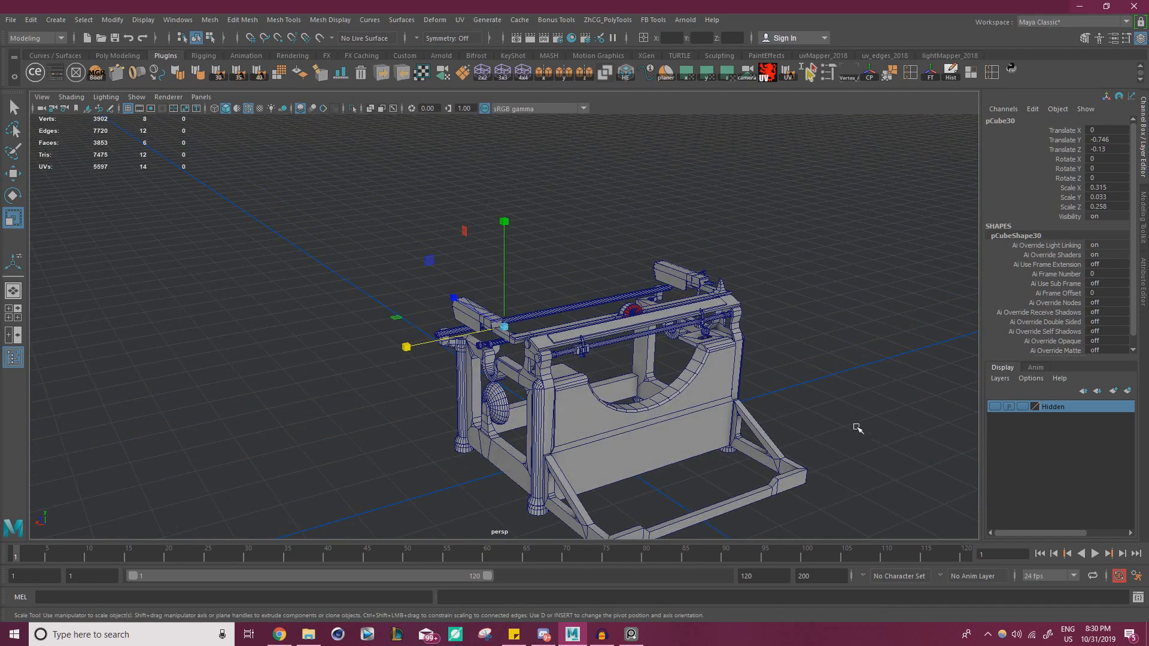
{"action": "scroll", "coordinate": [811, 375], "scroll_direction": "up", "scroll_amount": 5}
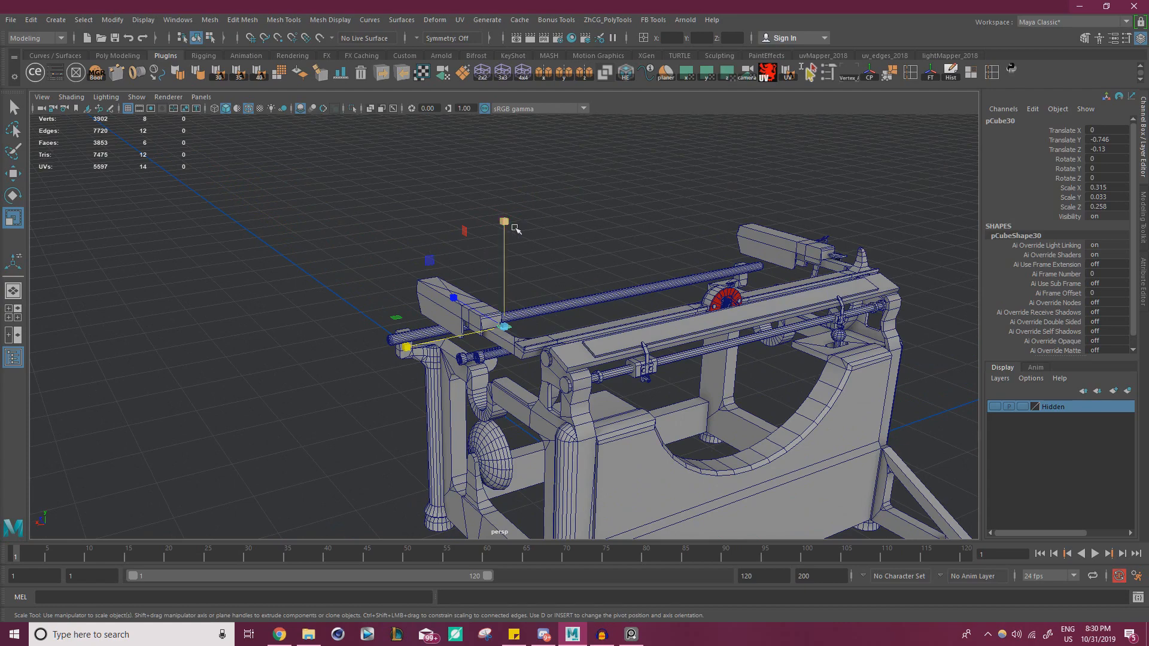
{"action": "key", "text": "f"}
{"action": "right_click_drag", "start_coordinate": [664, 290], "coordinate": [491, 299], "text": "alt"}
{"action": "middle_click_drag", "start_coordinate": [507, 425], "coordinate": [450, 322], "text": "alt"}
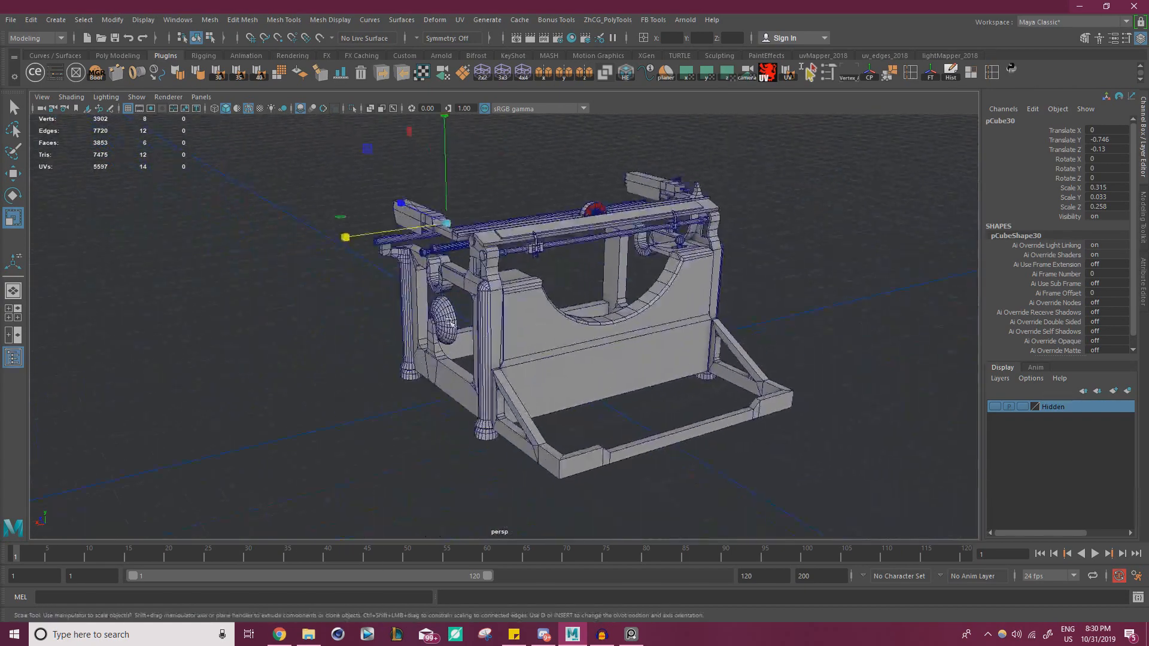
{"action": "left_click", "coordinate": [447, 381]}
{"action": "right_click_drag", "start_coordinate": [546, 204], "coordinate": [622, 202], "text": "alt"}
{"action": "middle_click_drag", "start_coordinate": [575, 227], "coordinate": [643, 328], "text": "alt"}
{"action": "right_click_drag", "start_coordinate": [538, 270], "coordinate": [658, 269], "text": "alt"}
{"action": "middle_click_drag", "start_coordinate": [502, 239], "coordinate": [643, 321], "text": "alt"}
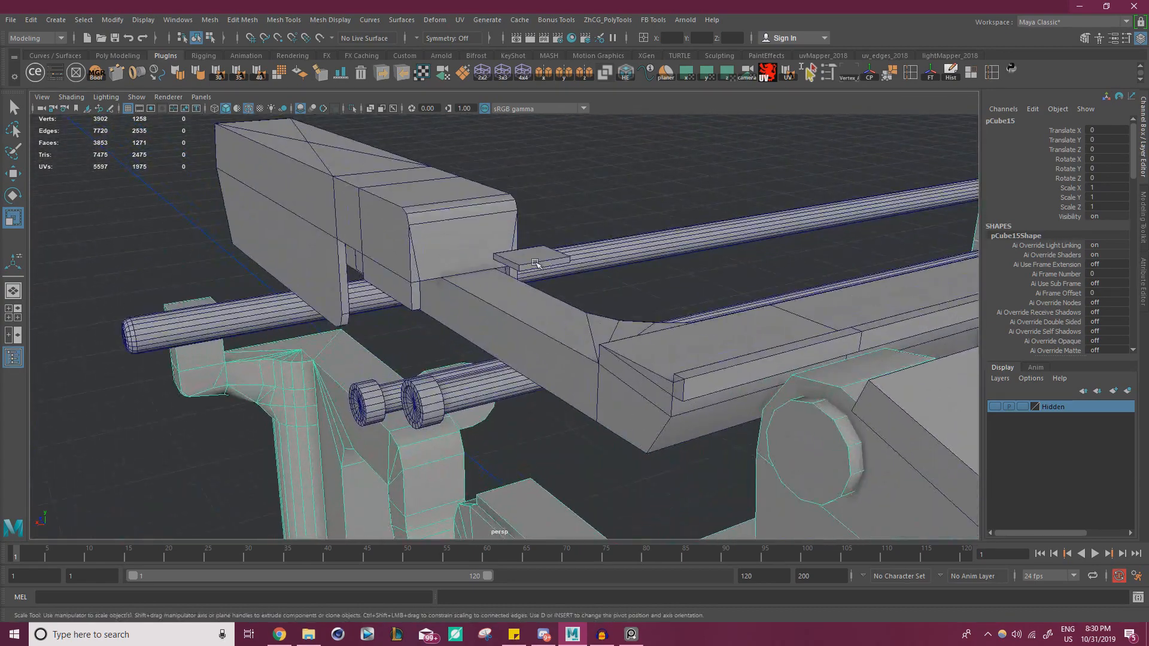
- Reselect the thin plate and scale it to 0.377 in X and 0.481 in Z
{"action": "left_click", "coordinate": [541, 258]}
{"action": "key", "text": "f"}
{"action": "right_click_drag", "start_coordinate": [586, 256], "coordinate": [308, 281], "text": "alt"}
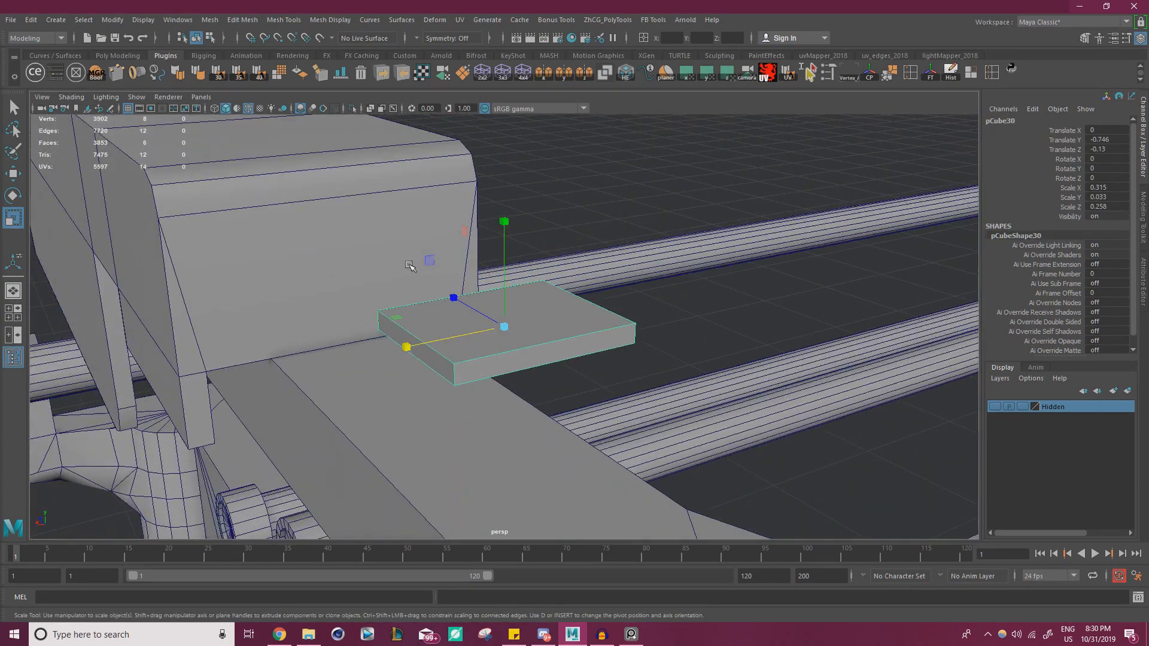
{"action": "left_click_drag", "start_coordinate": [407, 352], "coordinate": [379, 355]}
{"action": "left_click_drag", "start_coordinate": [431, 350], "coordinate": [563, 431], "text": "alt"}
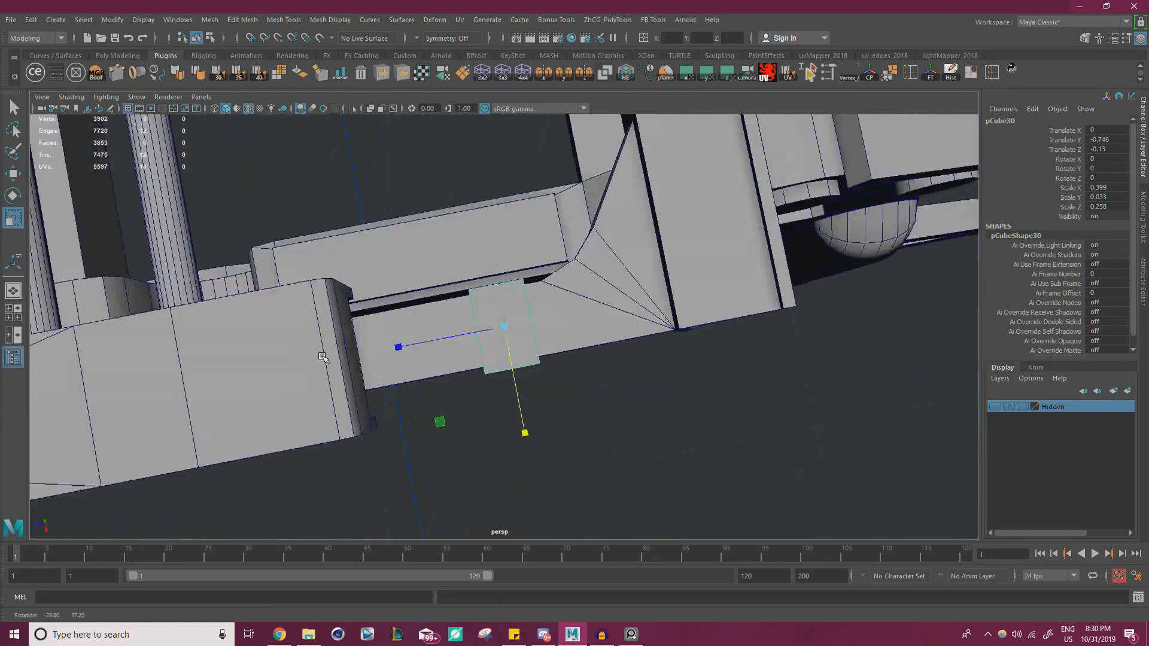
{"action": "left_click_drag", "start_coordinate": [429, 348], "coordinate": [319, 353]}
{"action": "left_click_drag", "start_coordinate": [415, 337], "coordinate": [470, 340], "text": "alt"}
{"action": "left_click_drag", "start_coordinate": [479, 430], "coordinate": [480, 423]}
{"action": "scroll", "coordinate": [471, 372], "scroll_direction": "down", "scroll_amount": 1}
{"action": "scroll", "coordinate": [471, 372], "scroll_direction": "up", "scroll_amount": 2}
- Thicken the plate to 0.046 in Y scale
{"action": "left_click_drag", "start_coordinate": [472, 372], "coordinate": [533, 302], "text": "alt"}
{"action": "left_click_drag", "start_coordinate": [505, 229], "coordinate": [507, 189]}
{"action": "key", "text": "w"}
{"action": "left_click_drag", "start_coordinate": [563, 312], "coordinate": [589, 293], "text": "alt"}
- Select the four vertices at the plate's cover-facing end and pull them along Z to reach the box cover's end
{"action": "right_click", "coordinate": [608, 279]}
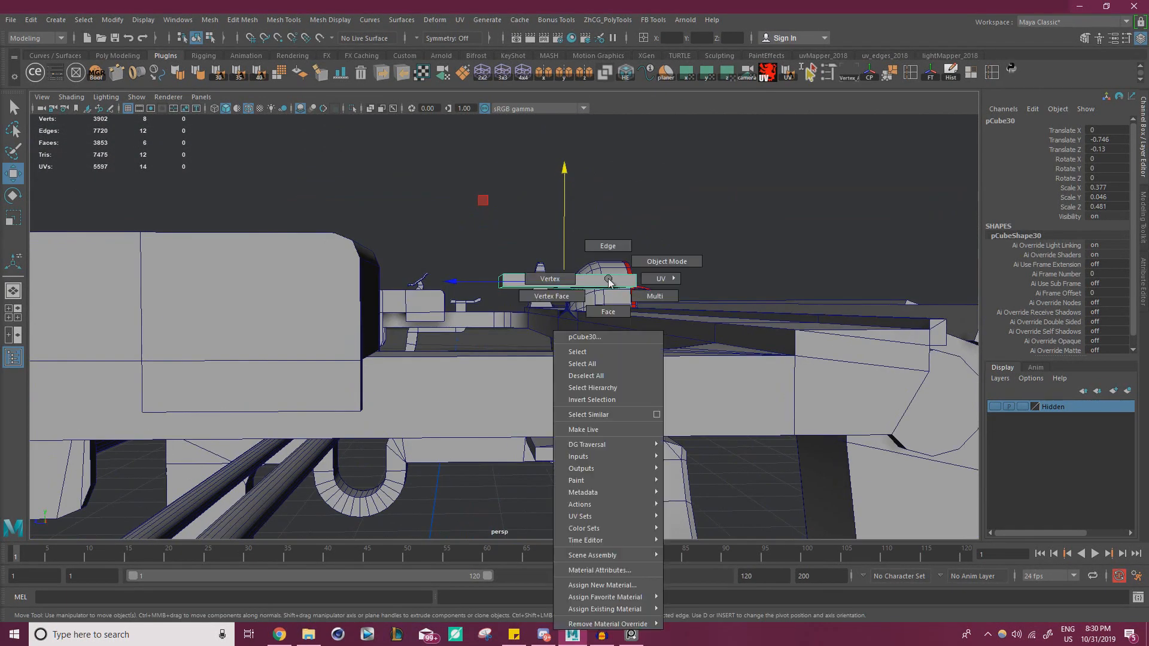
{"action": "right_click_drag", "start_coordinate": [609, 280], "coordinate": [549, 279]}
{"action": "left_click_drag", "start_coordinate": [430, 231], "coordinate": [520, 307]}
{"action": "middle_click_drag", "start_coordinate": [497, 279], "coordinate": [561, 295], "text": "alt"}
{"action": "left_click_drag", "start_coordinate": [562, 296], "coordinate": [542, 294], "text": "alt"}
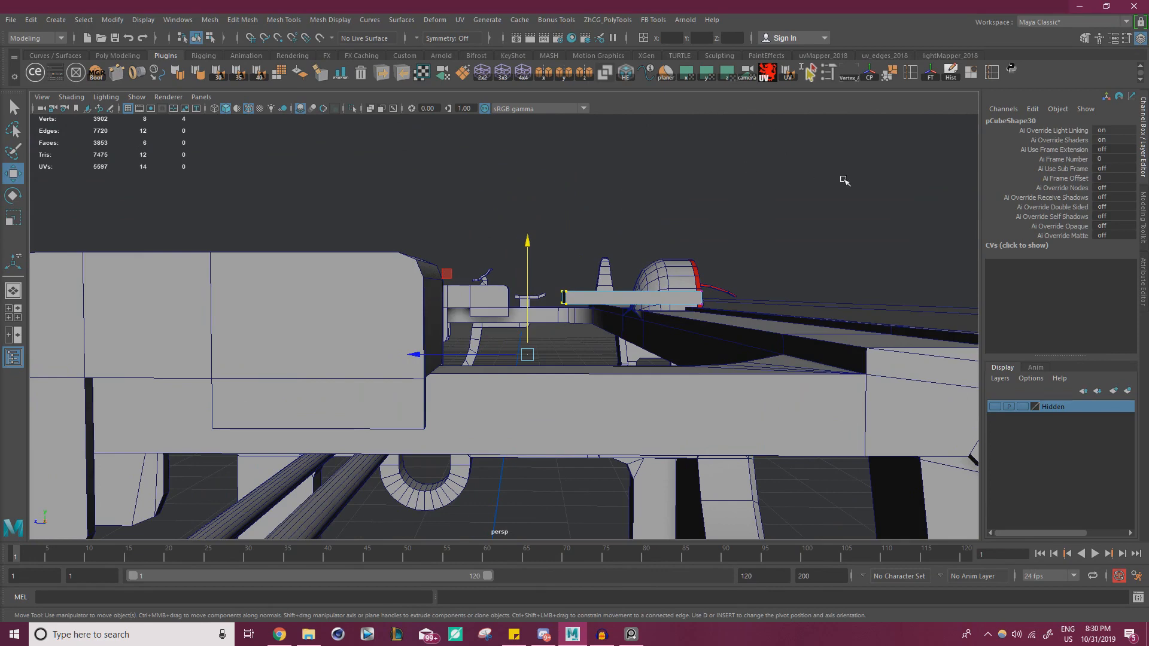
{"action": "key", "text": "d"}
{"action": "middle_click_drag", "start_coordinate": [513, 216], "coordinate": [627, 260], "text": "alt"}
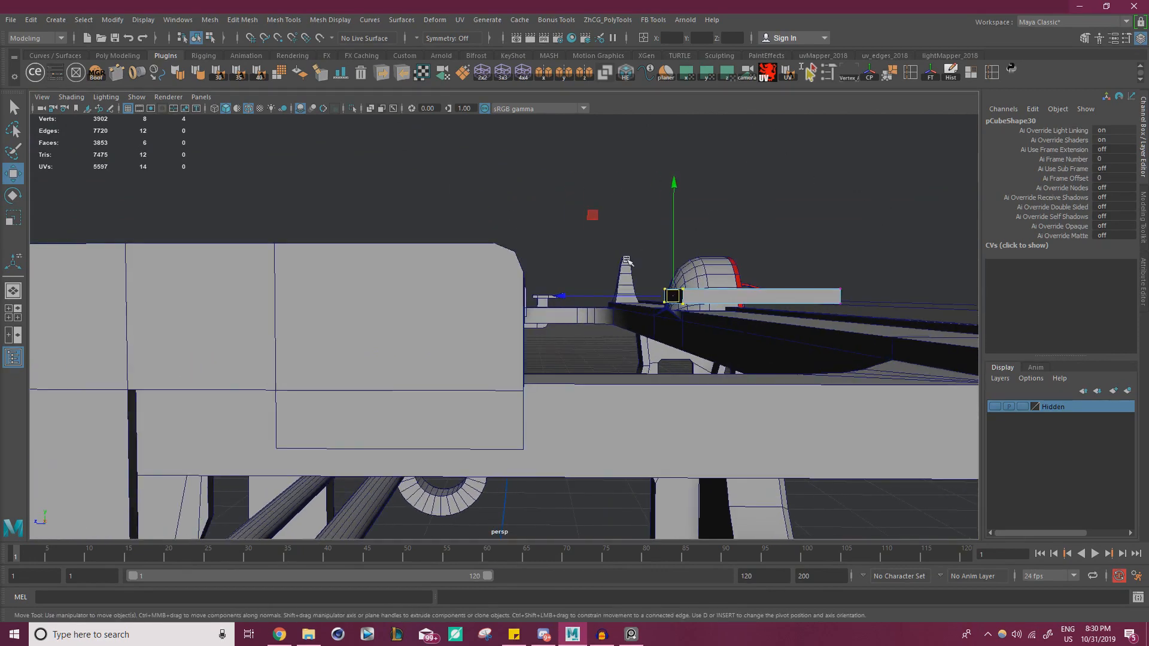
{"action": "left_click_drag", "start_coordinate": [565, 296], "coordinate": [469, 293]}
{"action": "left_click_drag", "start_coordinate": [653, 289], "coordinate": [608, 289], "text": "alt"}
{"action": "scroll", "coordinate": [608, 289], "scroll_direction": "down", "scroll_amount": 2}
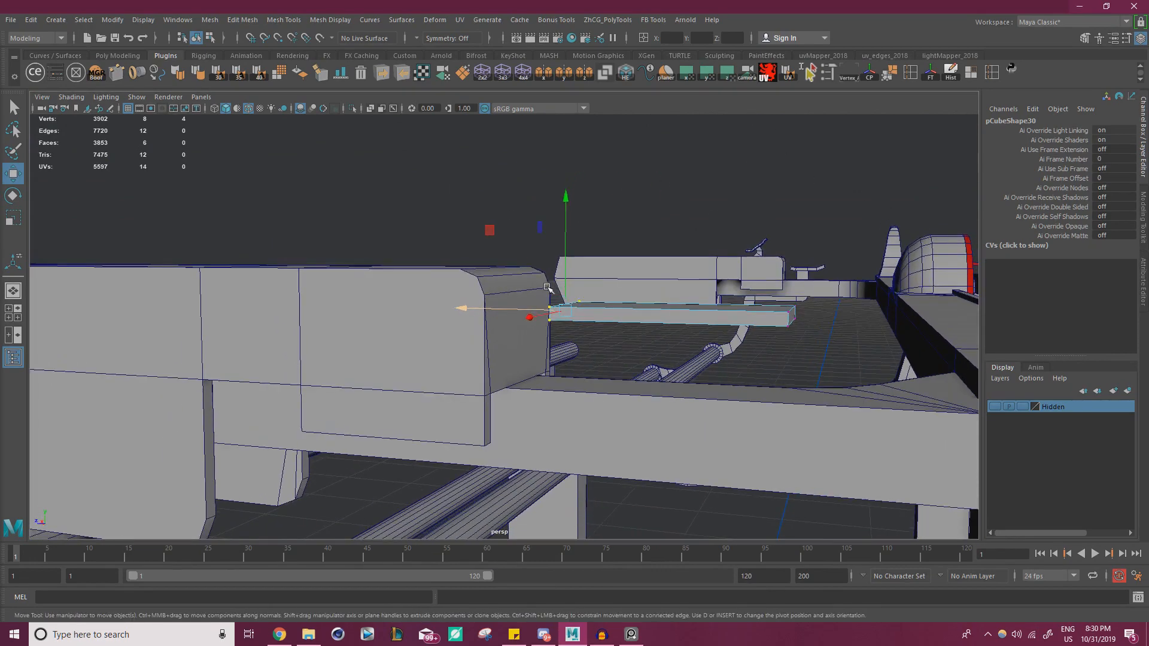
- Extrude the plate's cover-facing end face diagonally upwards and towards the box cover
{"action": "left_click_drag", "start_coordinate": [538, 311], "coordinate": [572, 318], "text": "alt"}
{"action": "scroll", "coordinate": [573, 318], "scroll_direction": "up", "scroll_amount": 3}
{"action": "scroll", "coordinate": [572, 317], "scroll_direction": "up", "scroll_amount": 2}
{"action": "middle_click_drag", "start_coordinate": [655, 305], "coordinate": [605, 297], "text": "alt"}
{"action": "left_click_drag", "start_coordinate": [605, 297], "coordinate": [623, 289], "text": "alt"}
{"action": "right_click_drag", "start_coordinate": [623, 288], "coordinate": [622, 317]}
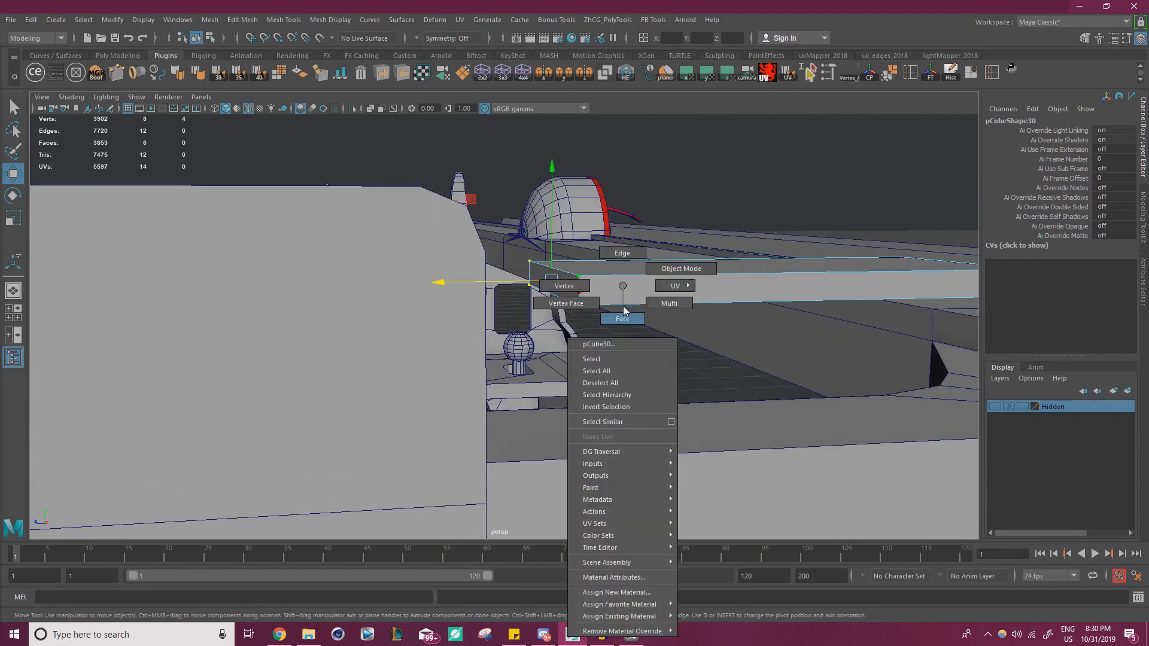
{"action": "left_click", "coordinate": [662, 266]}
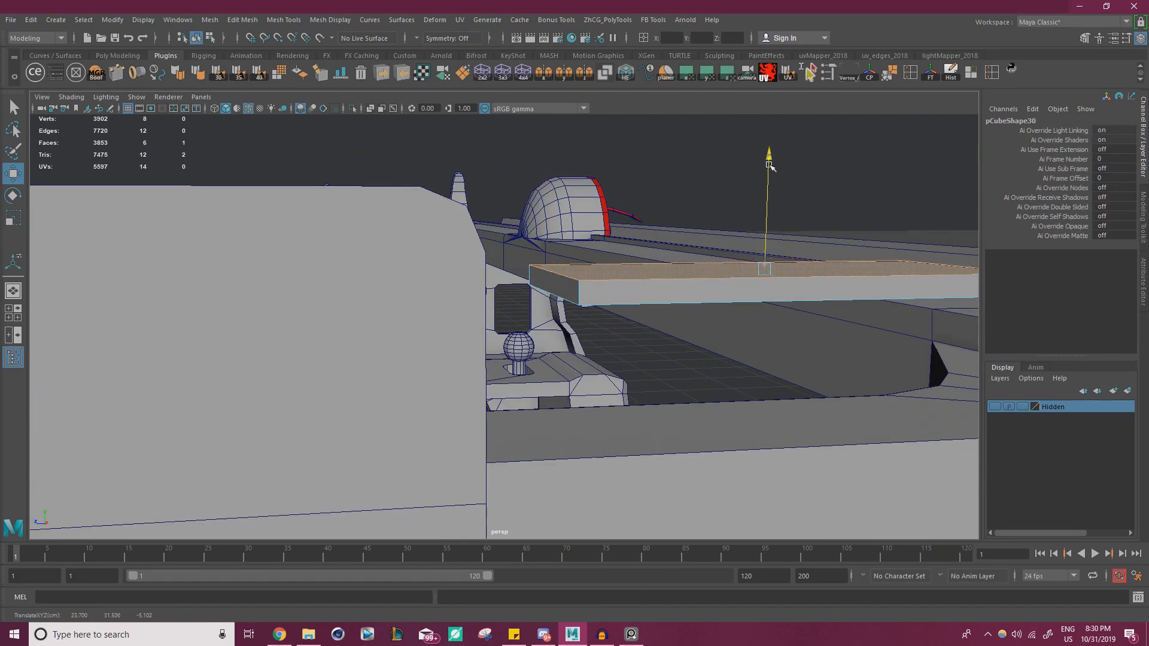
{"action": "left_click", "coordinate": [549, 287]}
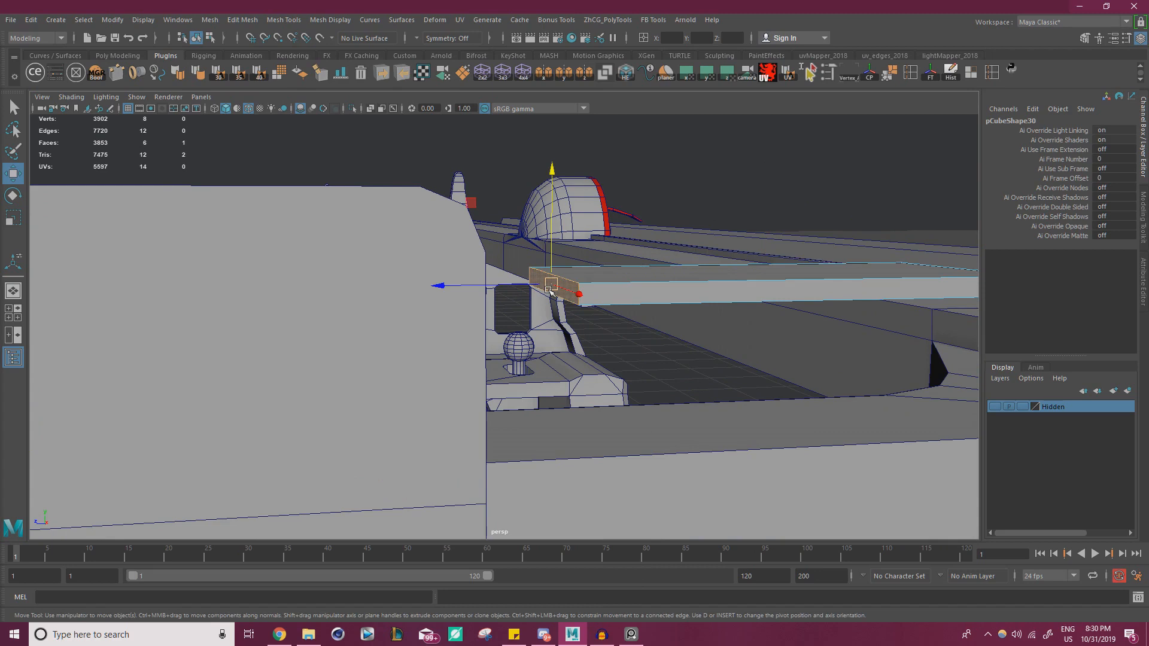
{"action": "left_click_drag", "start_coordinate": [548, 286], "coordinate": [497, 277], "text": "alt"}
{"action": "left_click_drag", "start_coordinate": [472, 203], "coordinate": [419, 172], "text": "shift"}
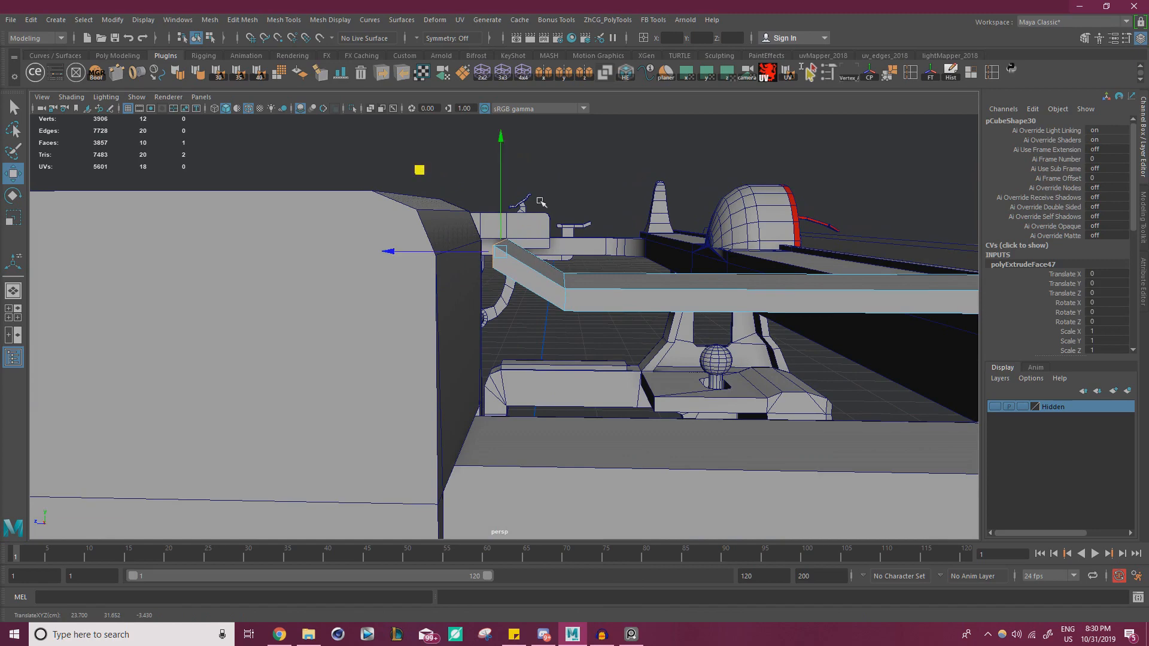
- Nudge the plate's raised end face to about 31.668 in Y and -3.413 in Z
{"action": "right_click_drag", "start_coordinate": [540, 202], "coordinate": [413, 252], "text": "alt"}
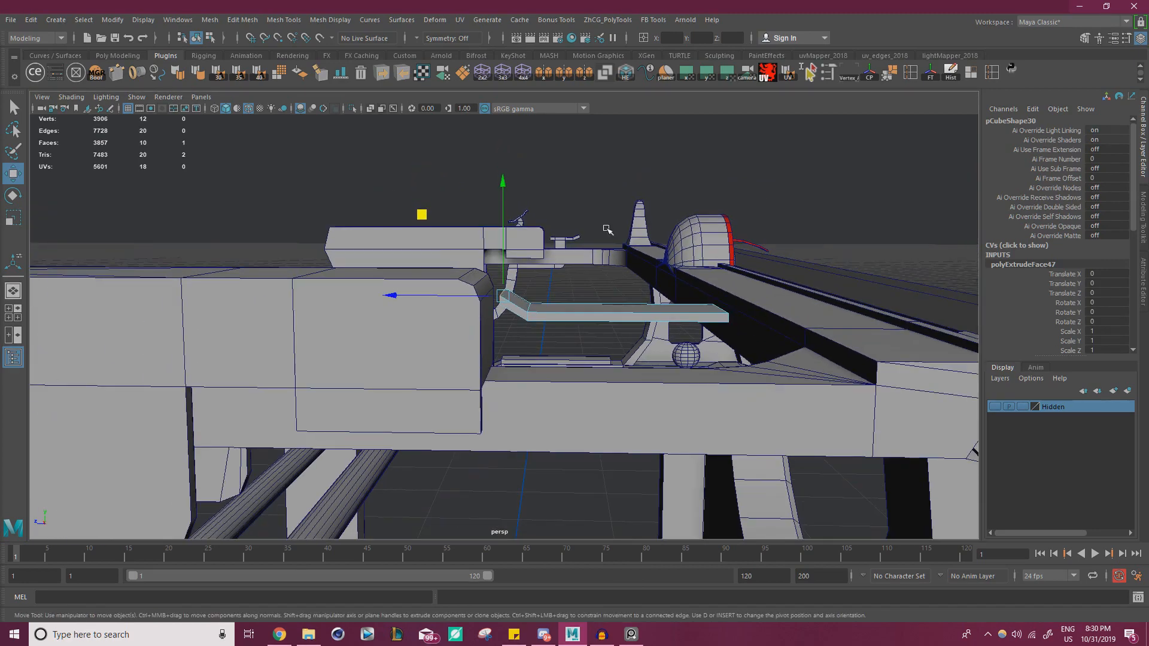
{"action": "right_click_drag", "start_coordinate": [603, 259], "coordinate": [694, 277], "text": "alt"}
{"action": "middle_click_drag", "start_coordinate": [569, 245], "coordinate": [585, 268], "text": "alt"}
{"action": "middle_click_drag", "start_coordinate": [432, 187], "coordinate": [427, 183]}
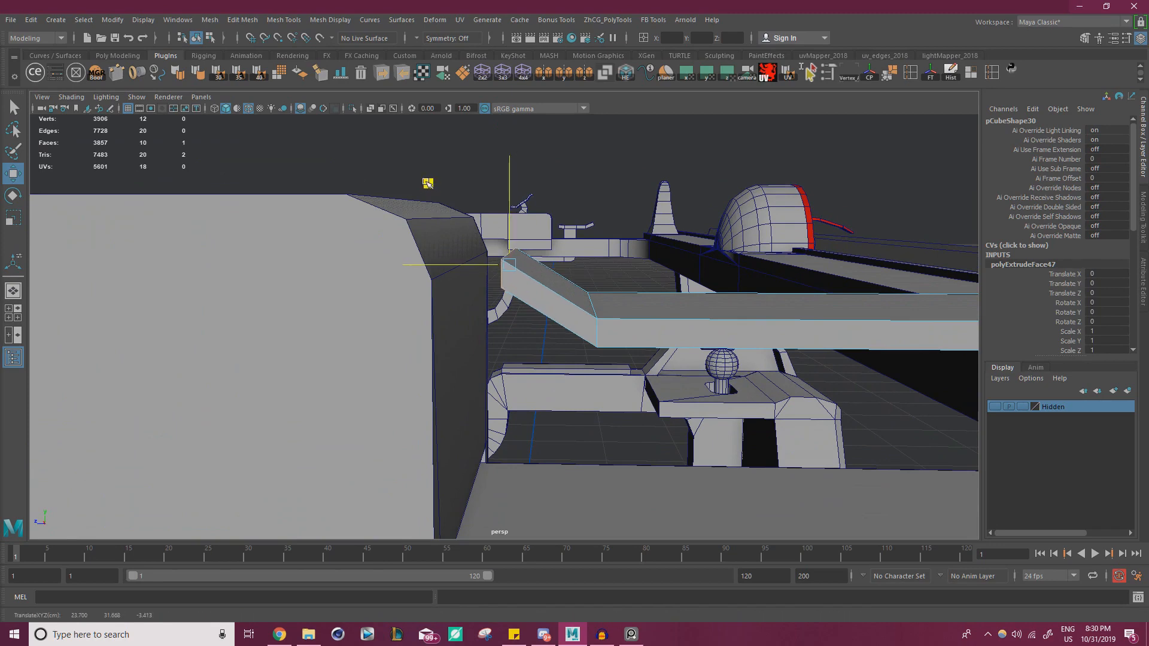
- Bevel the bend edges where the plate angles up towards the box cover, with fraction 0.3 and one segment
{"action": "left_click_drag", "start_coordinate": [611, 224], "coordinate": [586, 285], "text": "alt"}
{"action": "right_click_drag", "start_coordinate": [586, 284], "coordinate": [516, 273]}
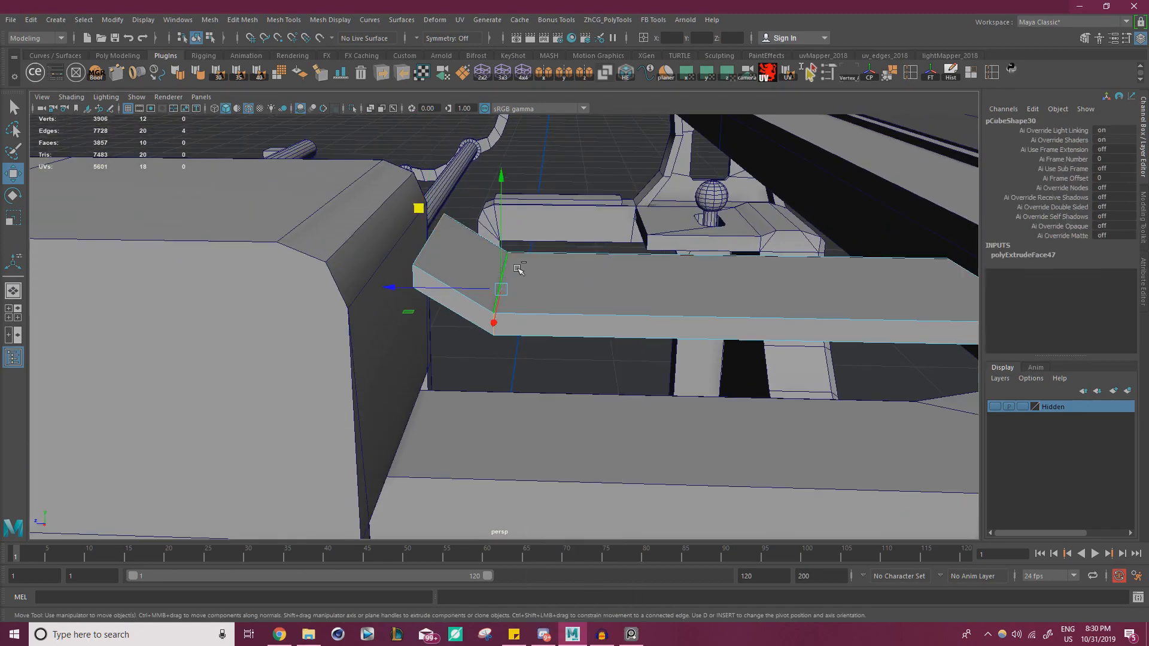
{"action": "key", "text": "ctrl+b"}
{"action": "left_click_drag", "start_coordinate": [668, 139], "coordinate": [664, 140]}
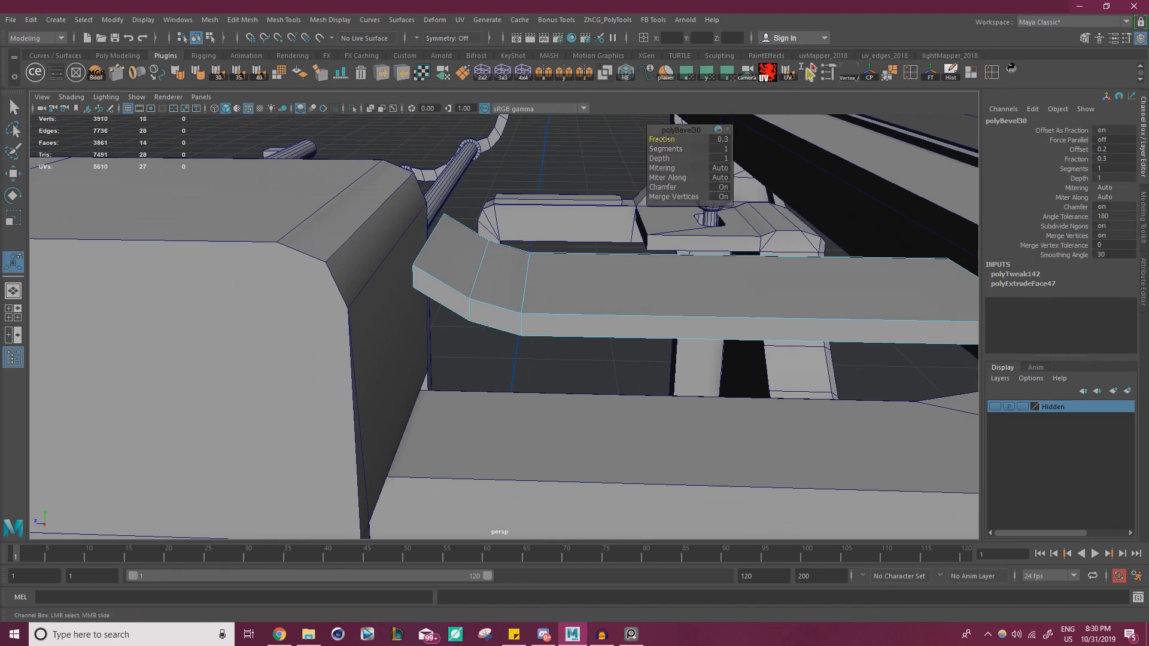
{"action": "scroll", "coordinate": [527, 293], "scroll_direction": "down", "scroll_amount": 3}
{"action": "left_click_drag", "start_coordinate": [527, 293], "coordinate": [603, 280], "text": "alt"}
{"action": "key", "text": "w"}
{"action": "scroll", "coordinate": [556, 294], "scroll_direction": "down", "scroll_amount": 3}
{"action": "left_click_drag", "start_coordinate": [530, 243], "coordinate": [523, 257], "text": "alt"}
{"action": "right_click_drag", "start_coordinate": [417, 248], "coordinate": [473, 230]}
{"action": "left_click_drag", "start_coordinate": [422, 271], "coordinate": [479, 276], "text": "alt"}
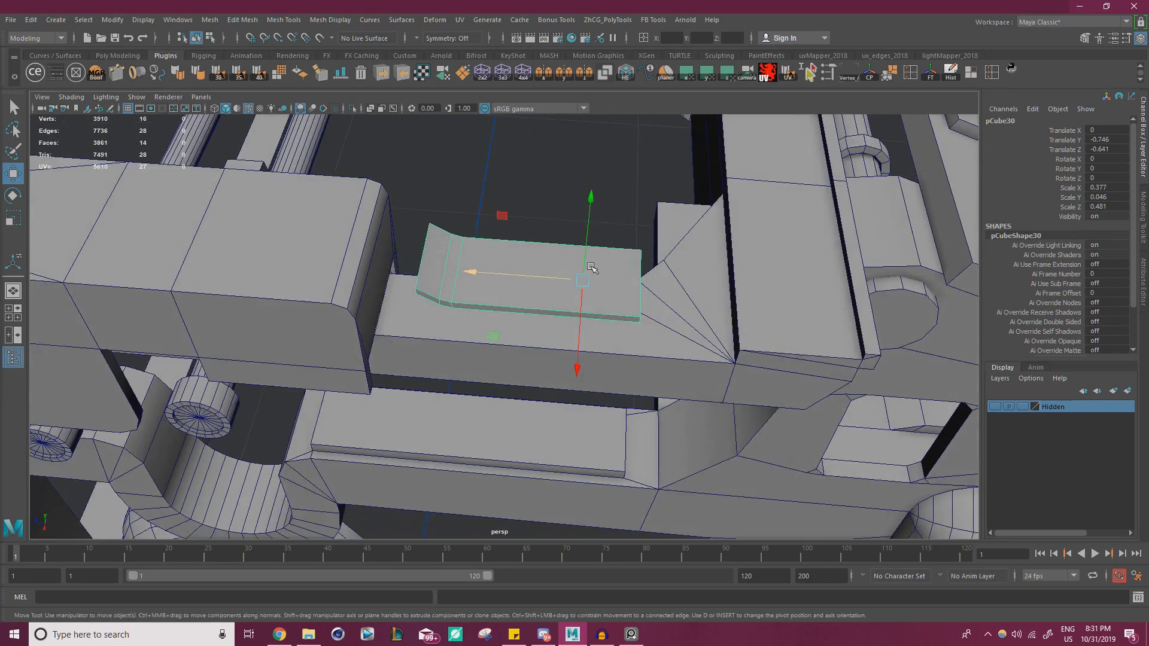
{"action": "middle_click_drag", "start_coordinate": [479, 275], "coordinate": [326, 282], "text": "alt"}
{"action": "scroll", "coordinate": [584, 282], "scroll_direction": "up", "scroll_amount": 3}
{"action": "scroll", "coordinate": [526, 276], "scroll_direction": "up", "scroll_amount": 2}
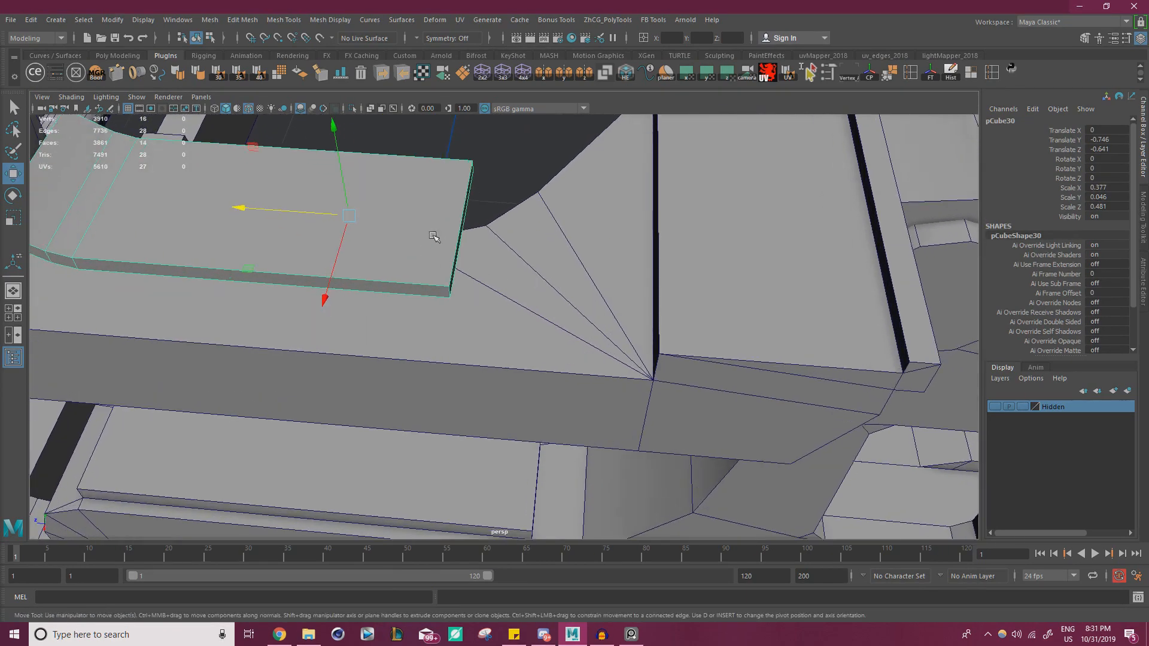
{"action": "right_click_drag", "start_coordinate": [443, 235], "coordinate": [446, 260]}
{"action": "left_click", "coordinate": [461, 254]}
{"action": "scroll", "coordinate": [458, 244], "scroll_direction": "down", "scroll_amount": 3}
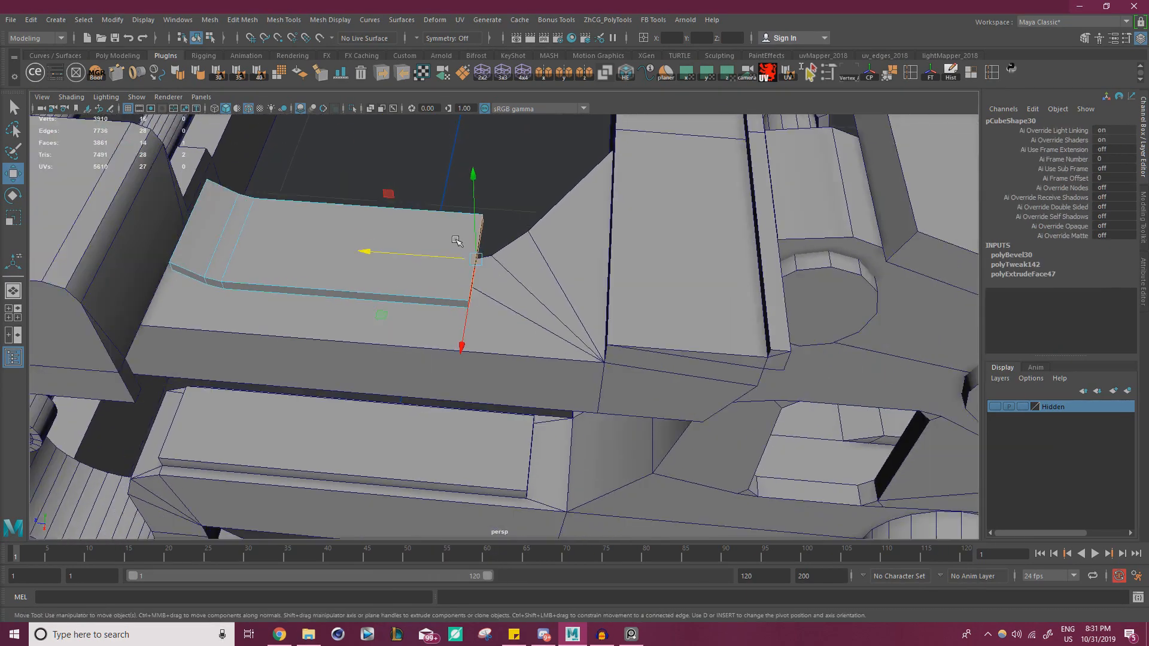
{"action": "left_click_drag", "start_coordinate": [457, 241], "coordinate": [437, 283], "text": "alt"}
- Try to narrow the whole plate to 0.293 in X scale
{"action": "right_click_drag", "start_coordinate": [333, 256], "coordinate": [399, 244]}
{"action": "key", "text": "r"}
{"action": "left_click_drag", "start_coordinate": [375, 386], "coordinate": [389, 373]}
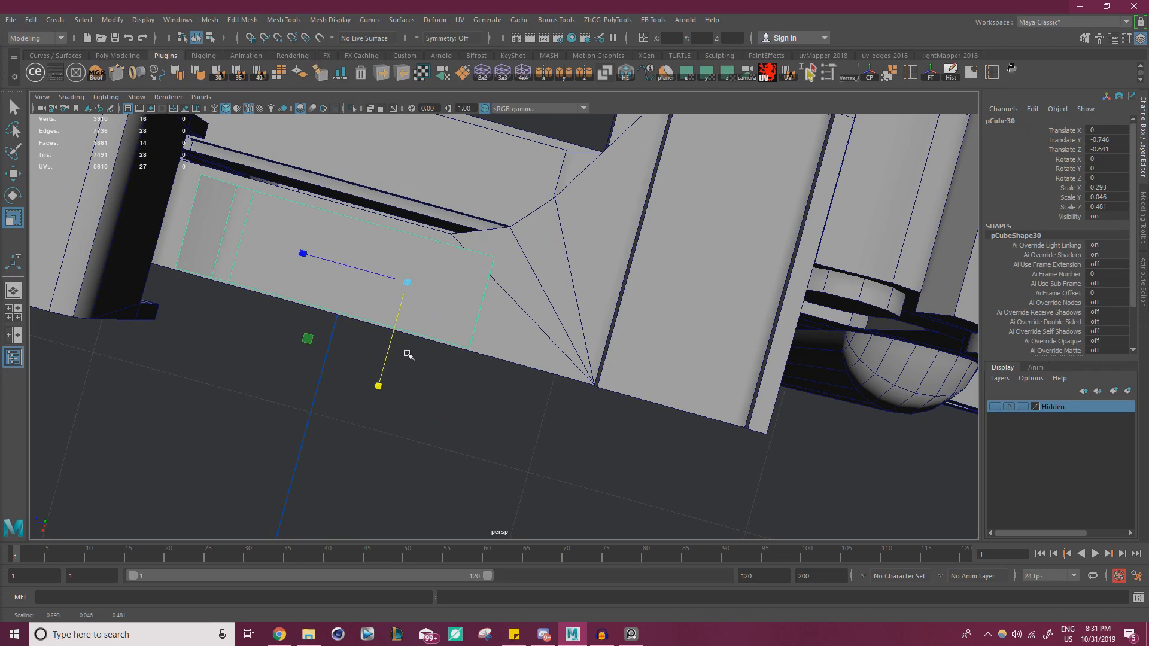
{"action": "key", "text": "ctrl+z"}
- Freeze the plate's transformations and narrow it to 0.906 in X scale
{"action": "left_click", "coordinate": [929, 72]}
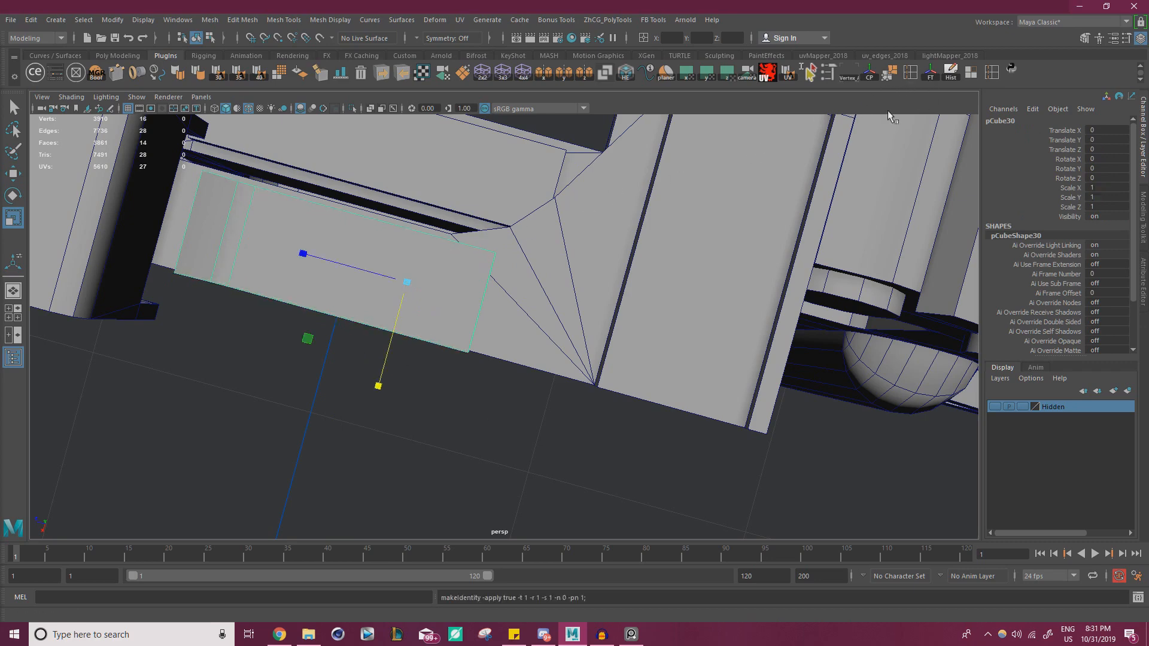
{"action": "left_click_drag", "start_coordinate": [383, 384], "coordinate": [388, 380]}
{"action": "key", "text": "w"}
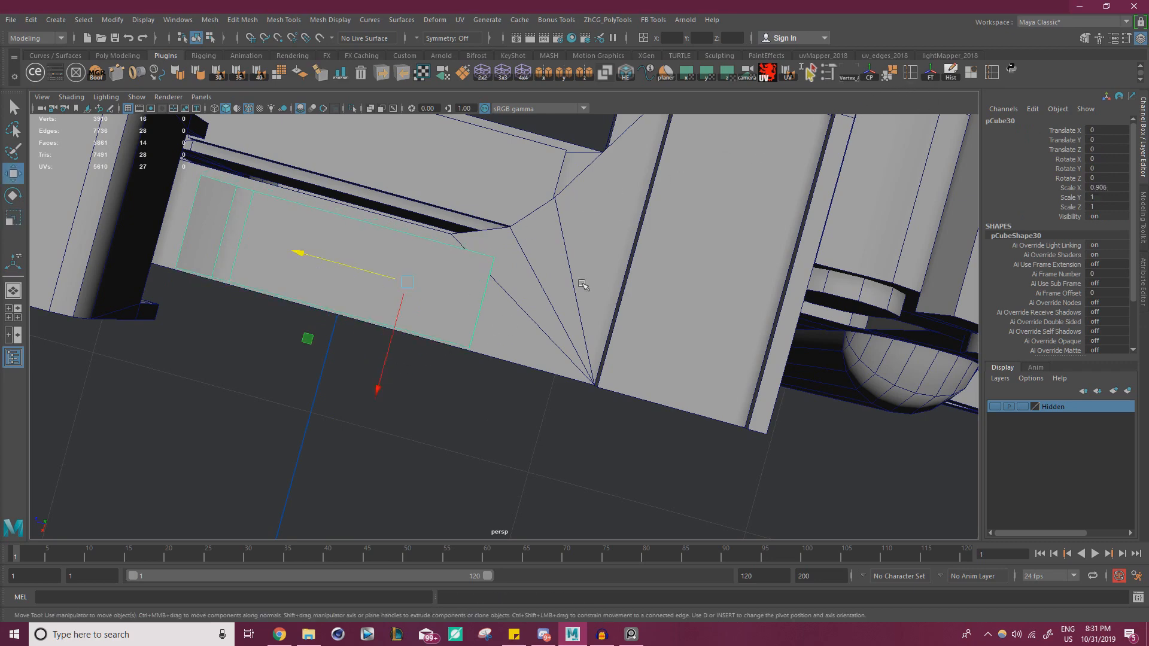
- Widen the plate to 1.007 in X scale so it fits the arm beneath it
{"action": "scroll", "coordinate": [584, 282], "scroll_direction": "down", "scroll_amount": 6}
{"action": "left_click_drag", "start_coordinate": [598, 353], "coordinate": [580, 269], "text": "alt"}
{"action": "scroll", "coordinate": [629, 281], "scroll_direction": "up", "scroll_amount": 4}
{"action": "scroll", "coordinate": [628, 281], "scroll_direction": "down", "scroll_amount": 8}
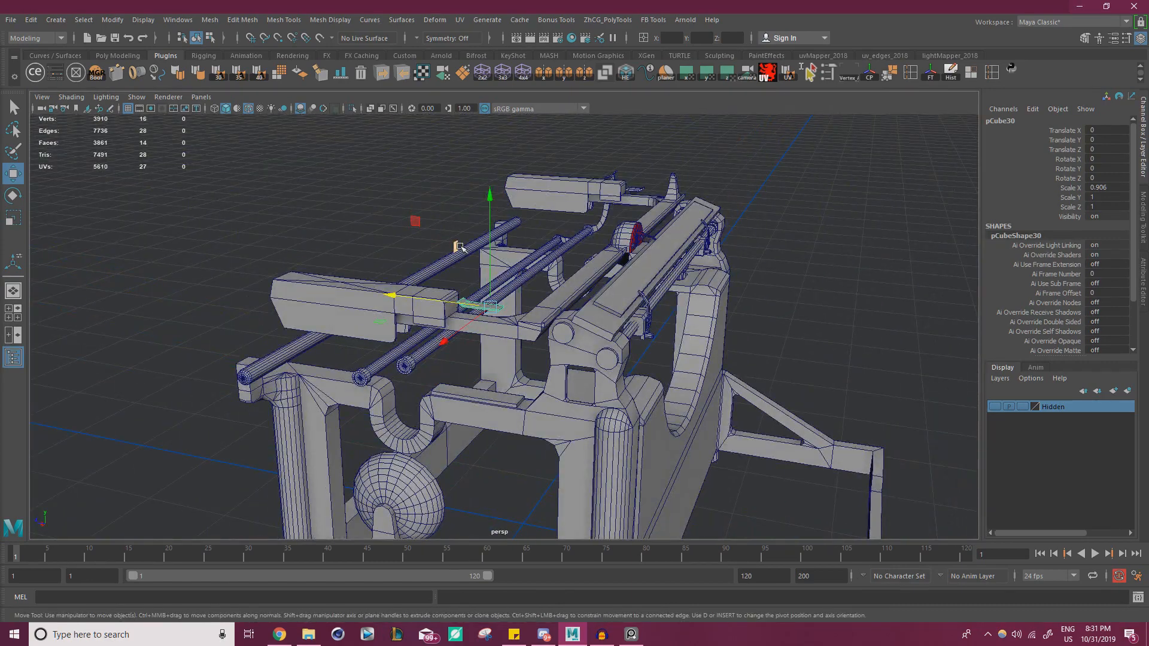
{"action": "scroll", "coordinate": [559, 246], "scroll_direction": "up", "scroll_amount": 10}
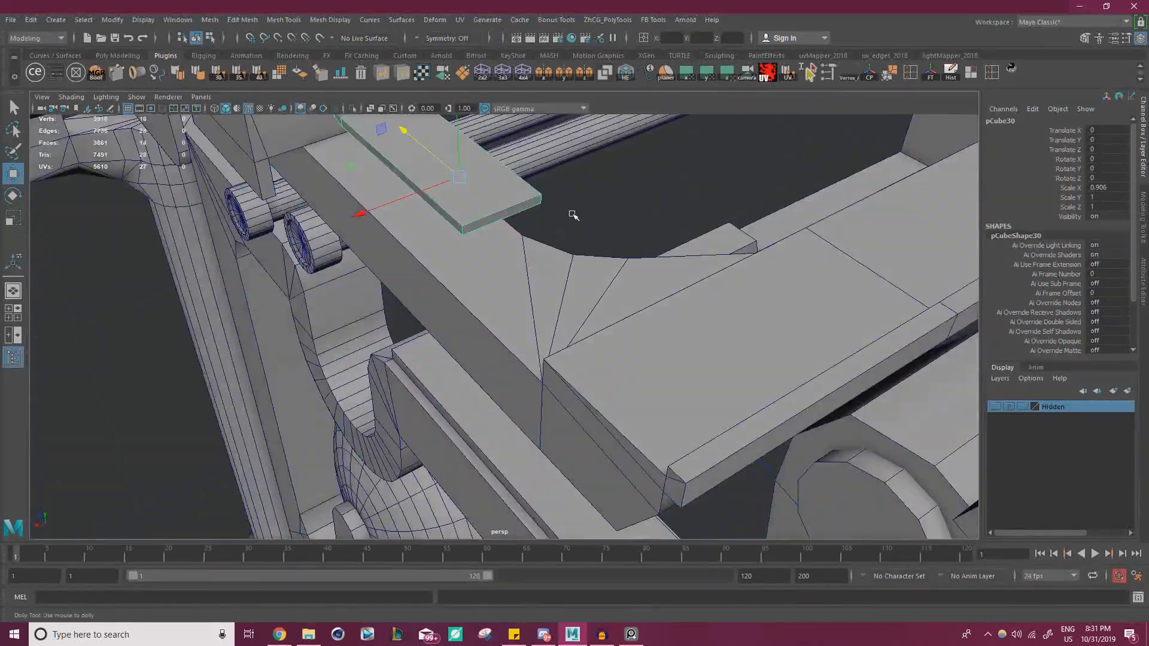
{"action": "left_click_drag", "start_coordinate": [573, 214], "coordinate": [520, 304], "text": "alt"}
{"action": "key", "text": "r"}
{"action": "left_click_drag", "start_coordinate": [444, 359], "coordinate": [439, 370]}
{"action": "key", "text": "w"}
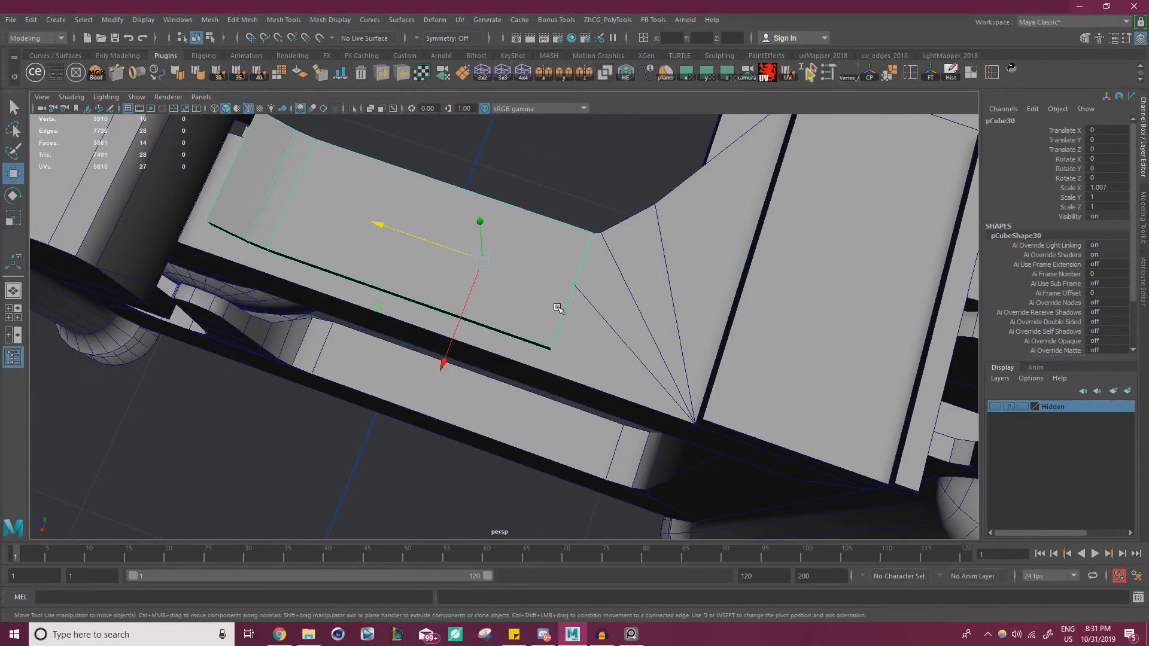
- Move the plate's end face opposite the box cover to the front bar's inner edge and extrude it across the bar
{"action": "left_click_drag", "start_coordinate": [559, 308], "coordinate": [443, 218], "text": "alt"}
{"action": "right_click_drag", "start_coordinate": [442, 213], "coordinate": [359, 240]}
{"action": "key", "text": "alt+Tab"}
{"action": "key", "text": "alt+Tab"}
{"action": "left_click_drag", "start_coordinate": [359, 239], "coordinate": [413, 236], "text": "alt"}
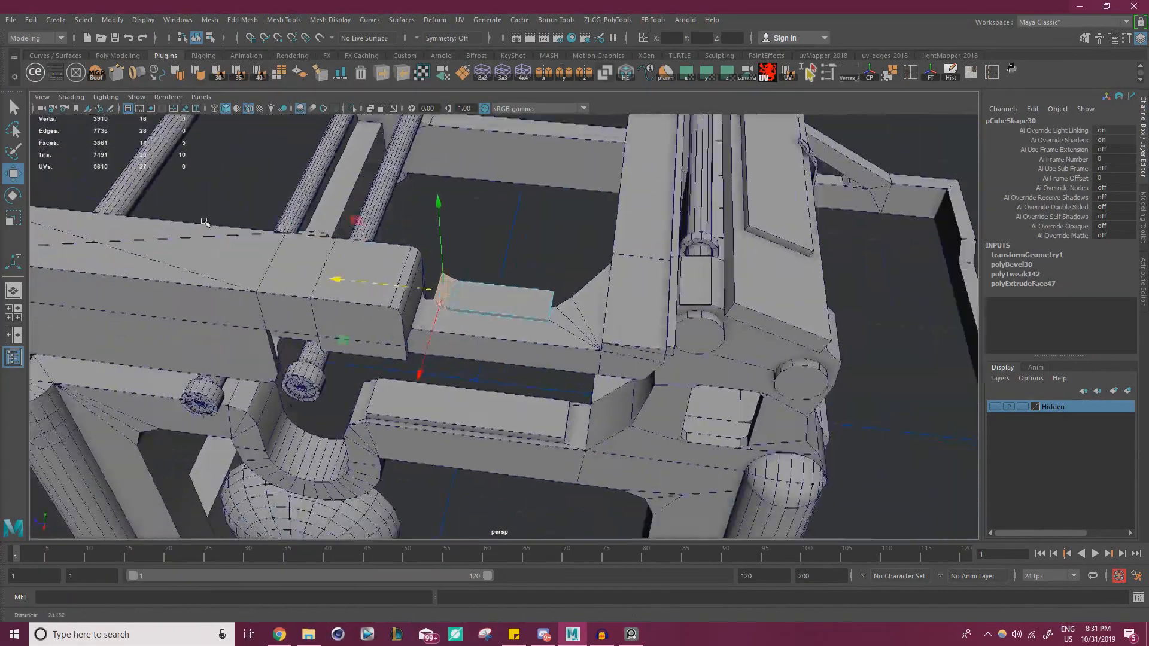
{"action": "right_click_drag", "start_coordinate": [413, 237], "coordinate": [331, 210], "text": "alt"}
{"action": "middle_click_drag", "start_coordinate": [331, 210], "coordinate": [455, 216], "text": "alt"}
{"action": "right_click_drag", "start_coordinate": [455, 216], "coordinate": [621, 235], "text": "alt"}
{"action": "middle_click_drag", "start_coordinate": [621, 236], "coordinate": [431, 252], "text": "alt"}
{"action": "right_click_drag", "start_coordinate": [430, 251], "coordinate": [530, 295], "text": "alt"}
{"action": "mouse_move", "coordinate": [530, 295]}
{"action": "left_mouse_down", "text": "alt"}
{"action": "mouse_move", "coordinate": [544, 303]}
{"action": "mouse_move", "coordinate": [515, 311]}
{"action": "left_mouse_up", "text": "alt"}
{"action": "right_click_drag", "start_coordinate": [514, 311], "coordinate": [628, 263], "text": "alt"}
{"action": "left_click", "coordinate": [482, 289]}
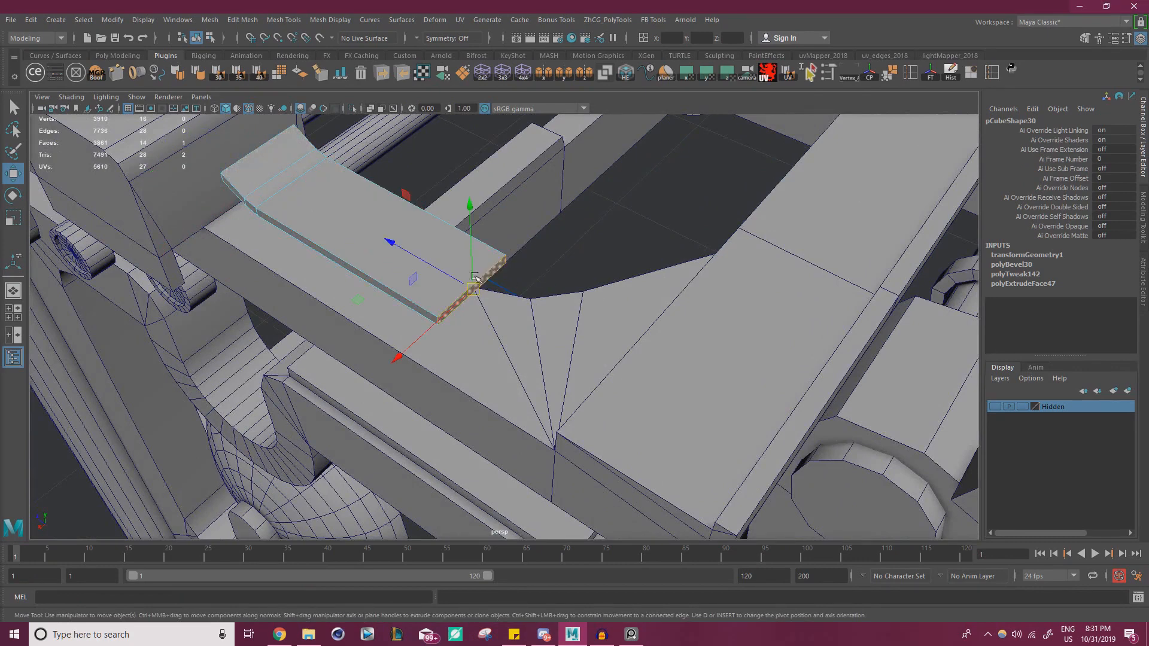
{"action": "left_click_drag", "start_coordinate": [395, 244], "coordinate": [547, 318]}
{"action": "key", "text": "ctrl+e"}
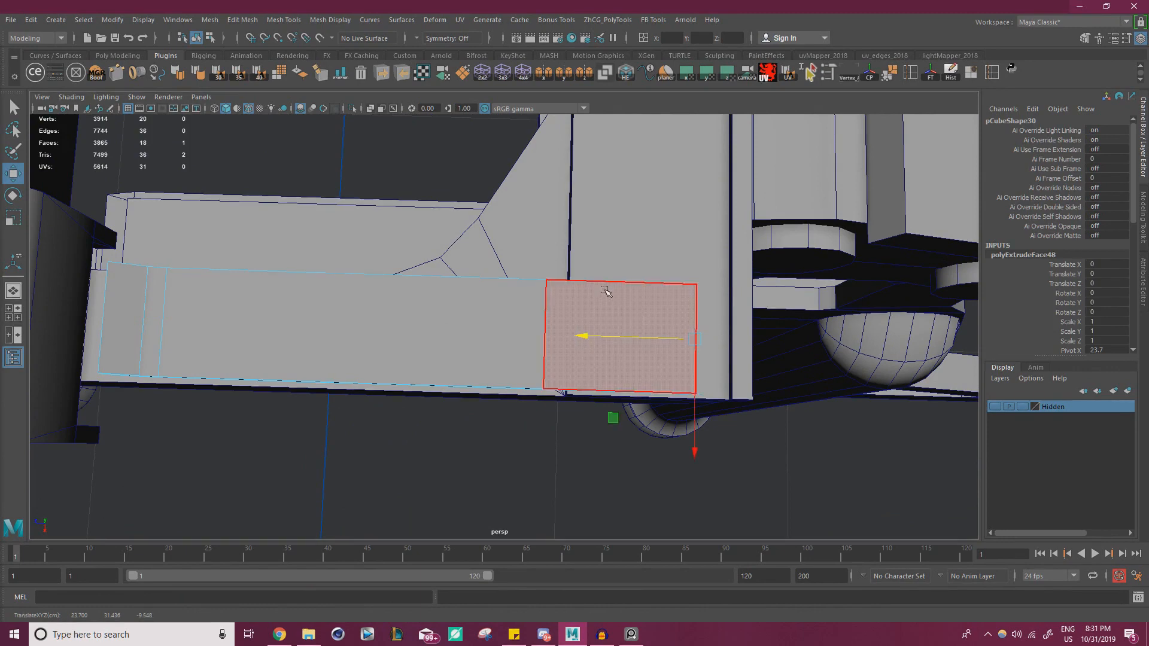
- Extrude both side faces of the plate's new end section with thickness 2 to form a T-shaped crosspiece
{"action": "left_click_drag", "start_coordinate": [607, 291], "coordinate": [723, 319], "text": "alt"}
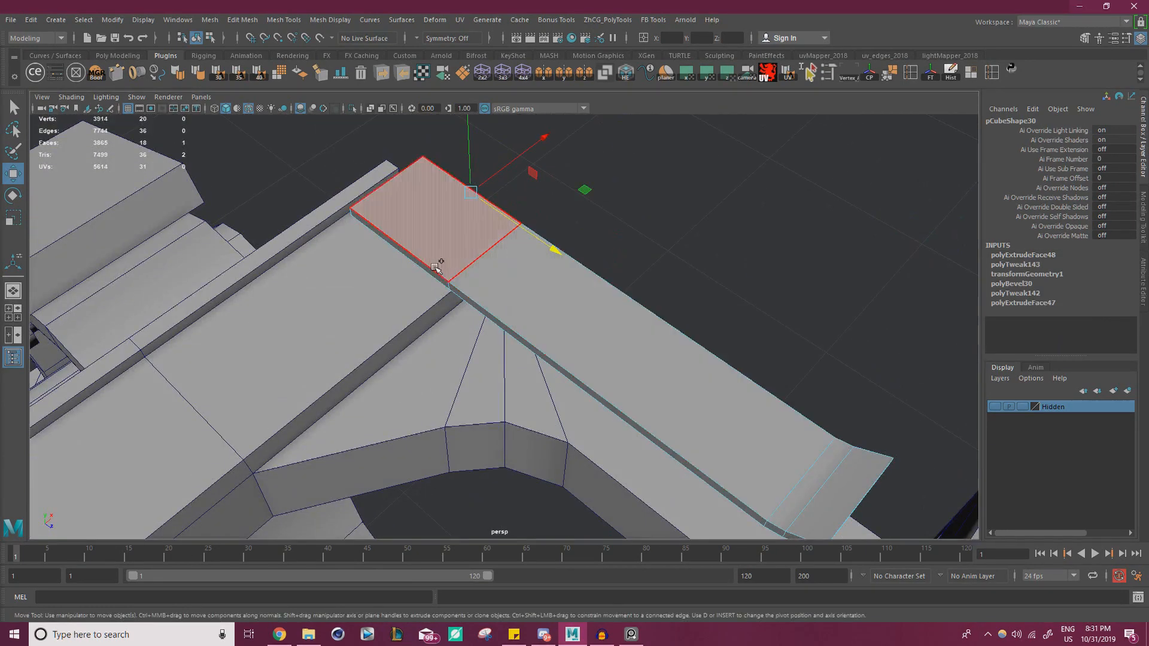
{"action": "left_click", "coordinate": [424, 267], "text": "shift"}
{"action": "key", "text": "ctrl+e"}
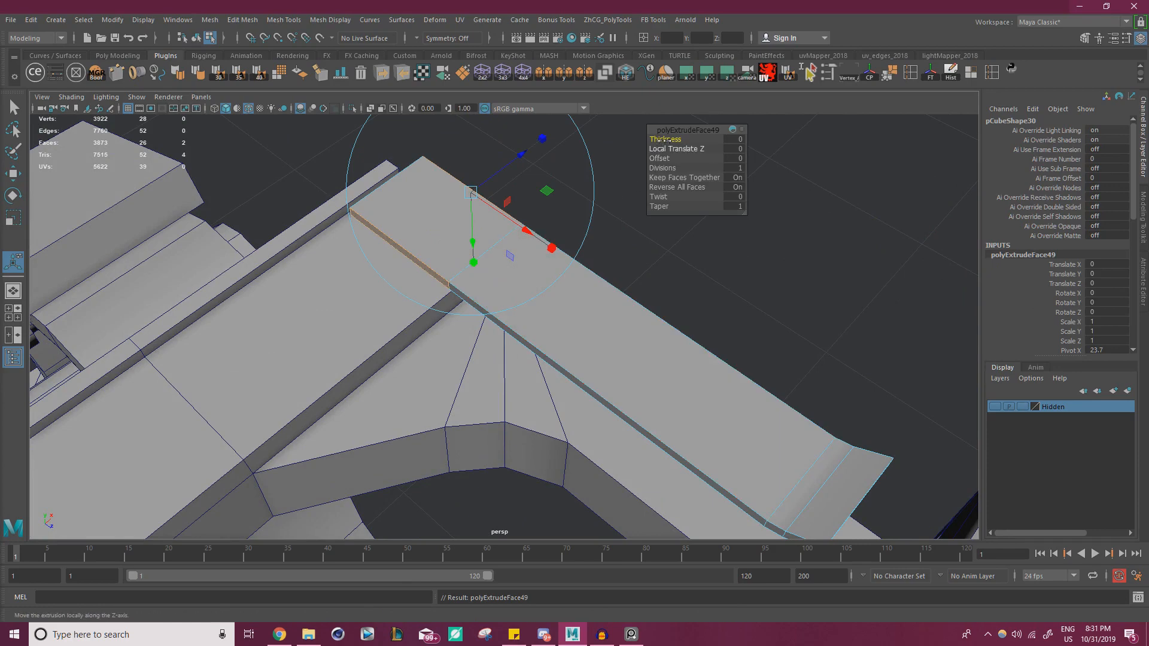
{"action": "left_click_drag", "start_coordinate": [657, 138], "coordinate": [676, 139]}
{"action": "right_click_drag", "start_coordinate": [440, 184], "coordinate": [387, 185], "text": "alt"}
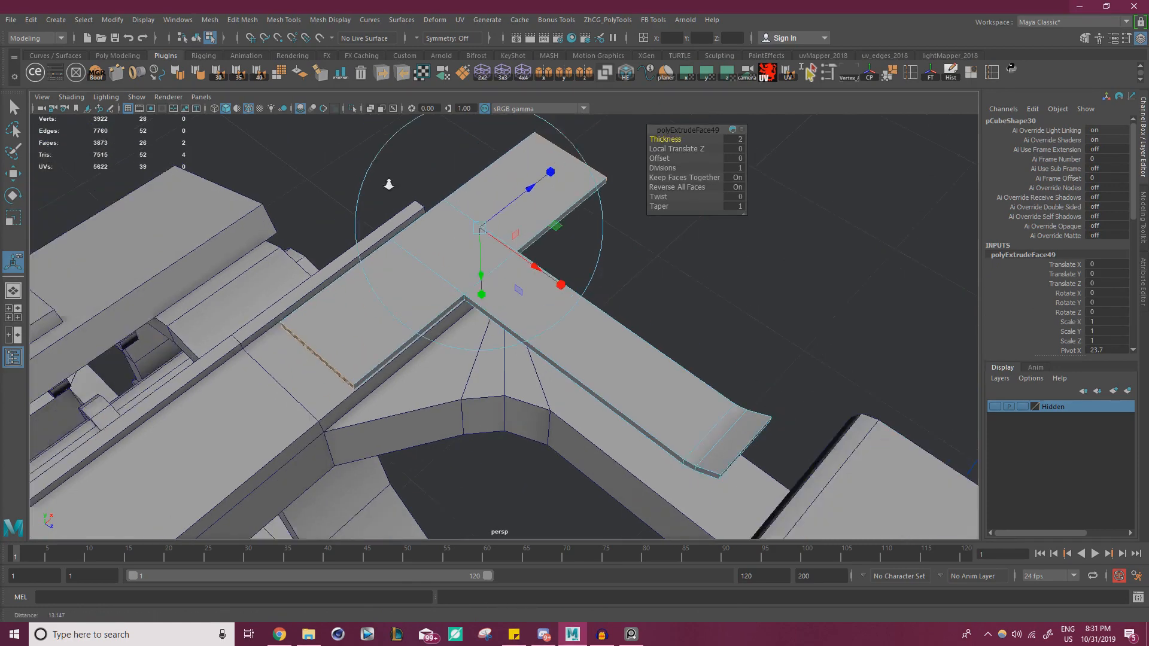
- Lengthen both arms of the crosspiece by setting the extrusion thickness to 3.3
{"action": "left_click_drag", "start_coordinate": [388, 185], "coordinate": [453, 240], "text": "alt"}
{"action": "middle_click_drag", "start_coordinate": [453, 239], "coordinate": [525, 258], "text": "alt"}
{"action": "left_click_drag", "start_coordinate": [525, 259], "coordinate": [568, 268], "text": "alt"}
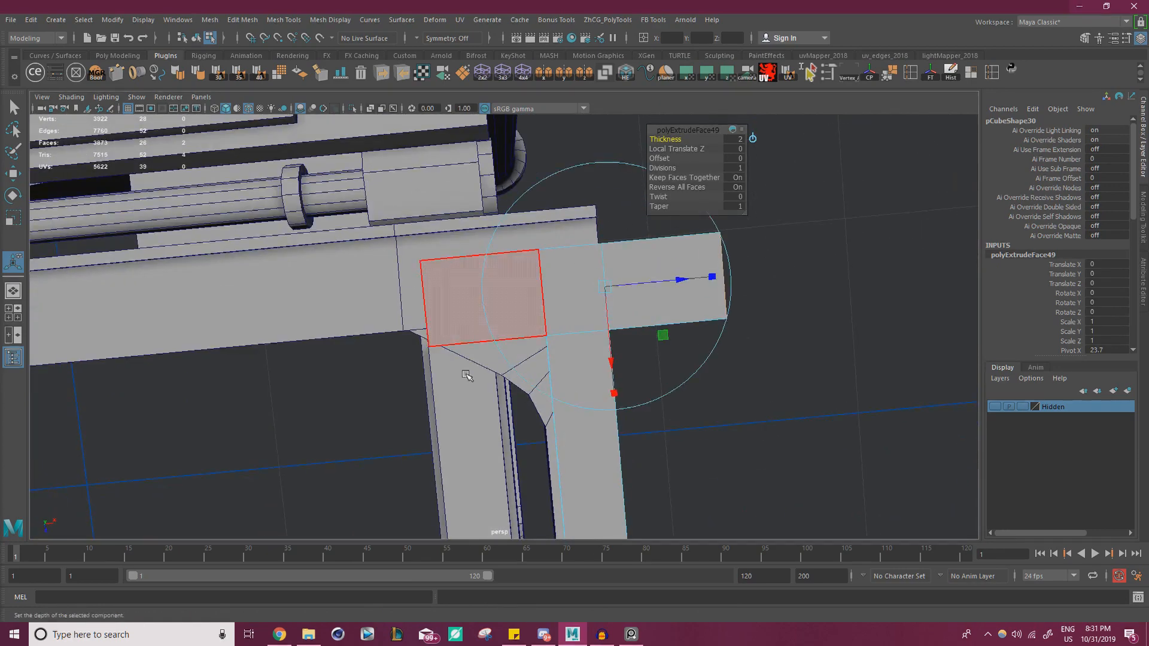
{"action": "left_click_drag", "start_coordinate": [665, 138], "coordinate": [667, 137]}
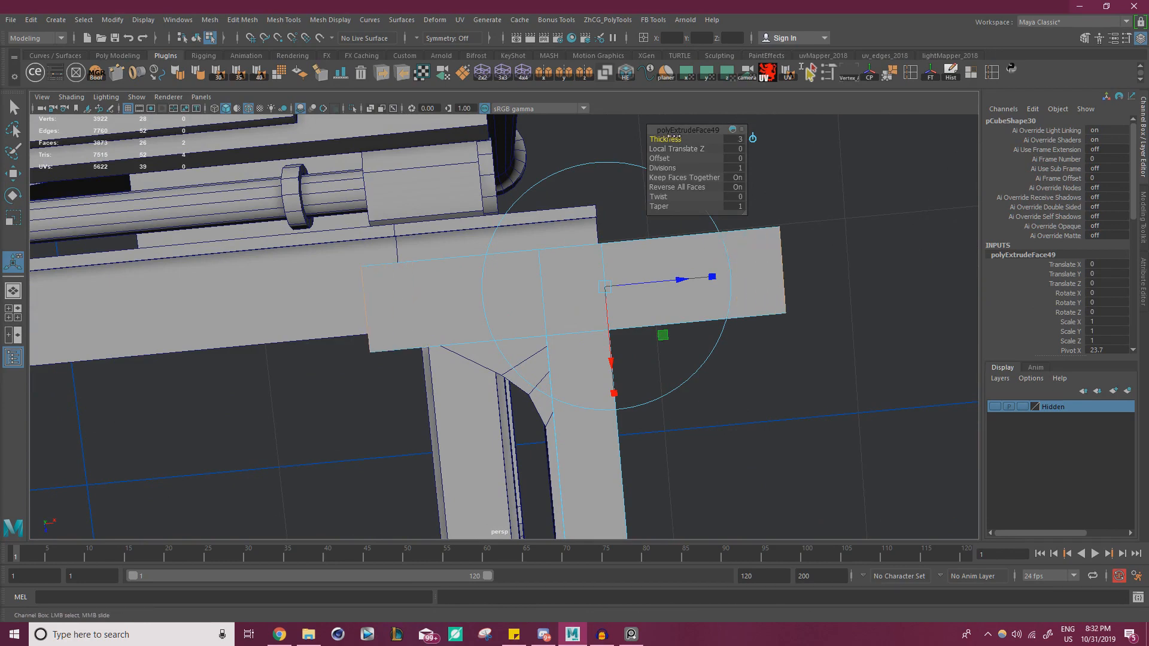
{"action": "left_click_drag", "start_coordinate": [673, 137], "coordinate": [676, 137]}
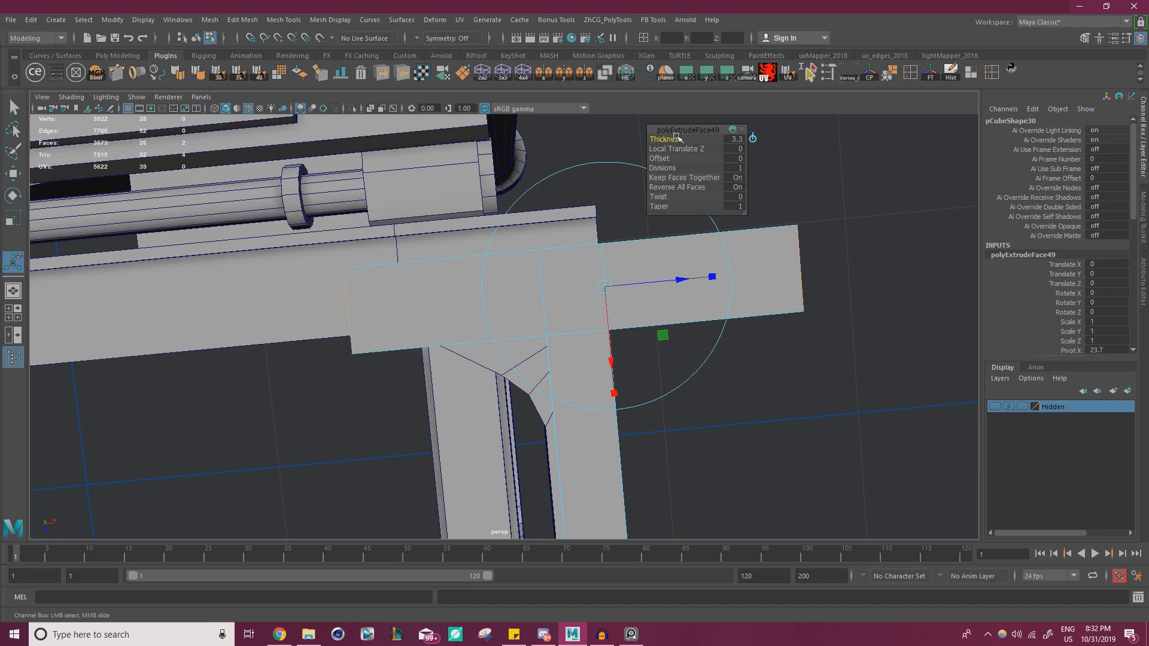
- Select all the vertices of the bracket's crosspiece over the front bar
{"action": "left_click_drag", "start_coordinate": [701, 312], "coordinate": [634, 275], "text": "alt"}
{"action": "right_click_drag", "start_coordinate": [560, 280], "coordinate": [482, 274]}
{"action": "left_click_drag", "start_coordinate": [482, 274], "coordinate": [436, 411], "text": "alt"}
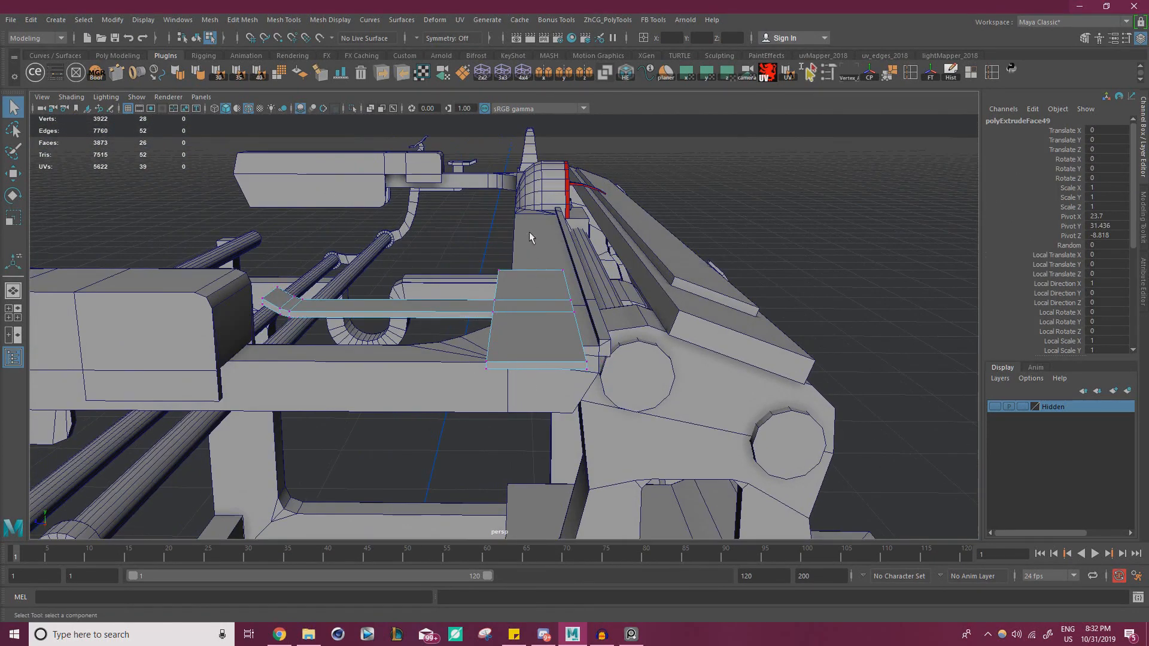
{"action": "left_click_drag", "start_coordinate": [530, 237], "coordinate": [468, 386]}
{"action": "key", "text": "w"}
{"action": "left_click_drag", "start_coordinate": [455, 299], "coordinate": [425, 338], "text": "alt"}
{"action": "left_click_drag", "start_coordinate": [394, 378], "coordinate": [487, 307]}
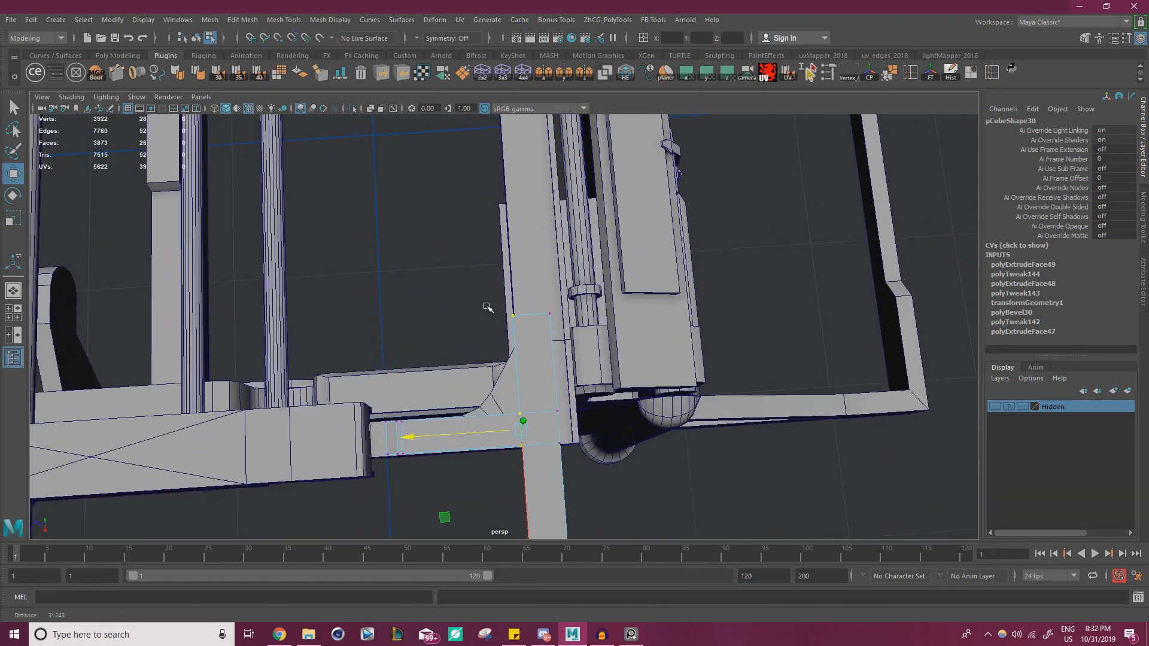
- Examine the front bar's surface beneath the crosspiece and reselect the bracket
{"action": "right_click_drag", "start_coordinate": [488, 307], "coordinate": [508, 308], "text": "alt"}
{"action": "left_click_drag", "start_coordinate": [507, 309], "coordinate": [466, 266], "text": "alt"}
{"action": "right_click_drag", "start_coordinate": [526, 287], "coordinate": [615, 296], "text": "alt"}
{"action": "left_click", "coordinate": [520, 277]}
{"action": "right_click_drag", "start_coordinate": [529, 257], "coordinate": [562, 246]}
{"action": "left_click", "coordinate": [525, 270]}
{"action": "left_click_drag", "start_coordinate": [563, 246], "coordinate": [471, 220], "text": "alt"}
{"action": "right_click_drag", "start_coordinate": [470, 219], "coordinate": [512, 172]}
{"action": "left_click", "coordinate": [512, 171]}
{"action": "left_click", "coordinate": [464, 219]}
{"action": "key", "text": "w"}
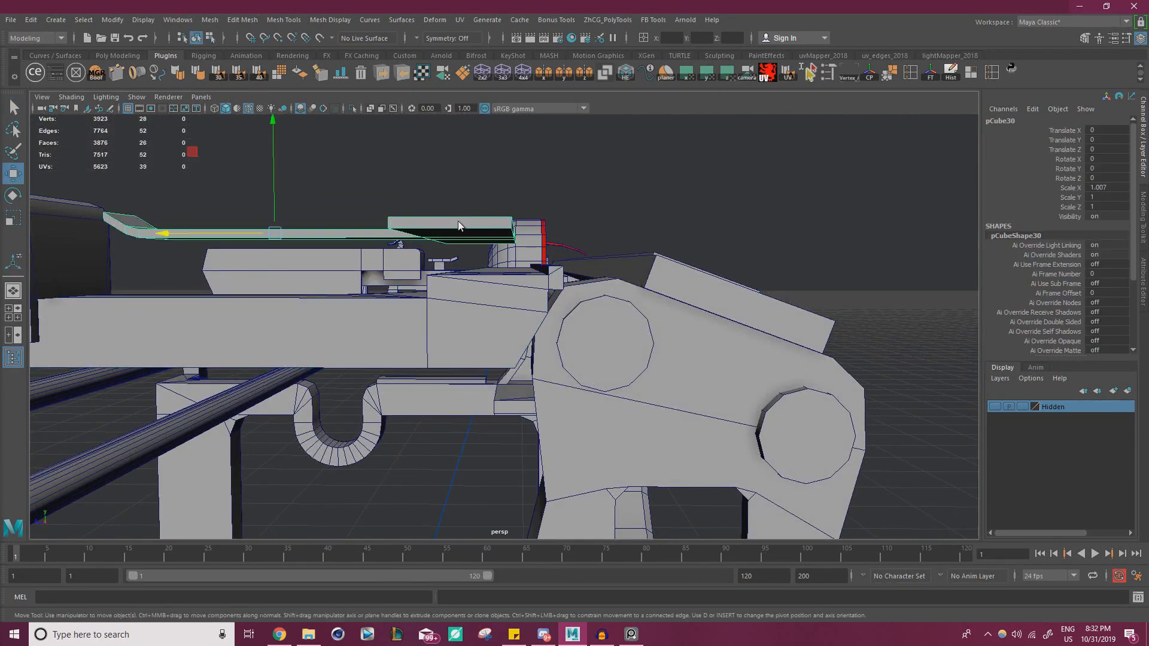
- Move the crosspiece's vertices along Z, further from the box cover and onto the front bar
{"action": "right_click_drag", "start_coordinate": [458, 225], "coordinate": [414, 224]}
{"action": "left_click_drag", "start_coordinate": [414, 223], "coordinate": [649, 173], "text": "alt"}
{"action": "left_click_drag", "start_coordinate": [649, 173], "coordinate": [620, 223], "text": "alt"}
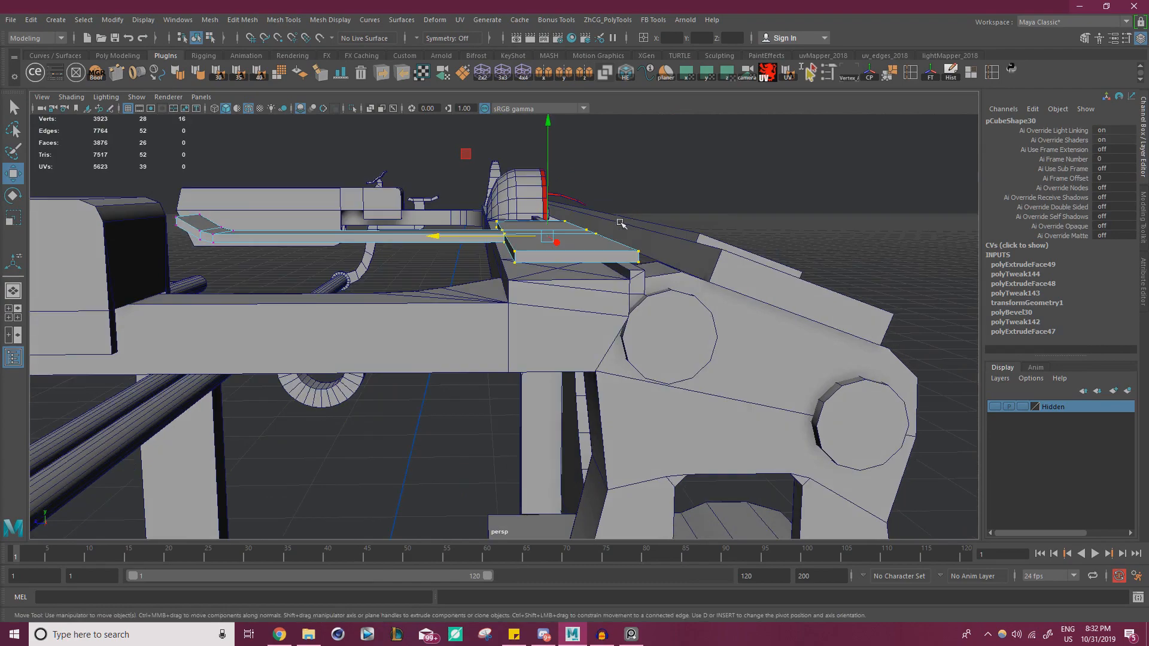
{"action": "left_click_drag", "start_coordinate": [493, 240], "coordinate": [557, 275]}
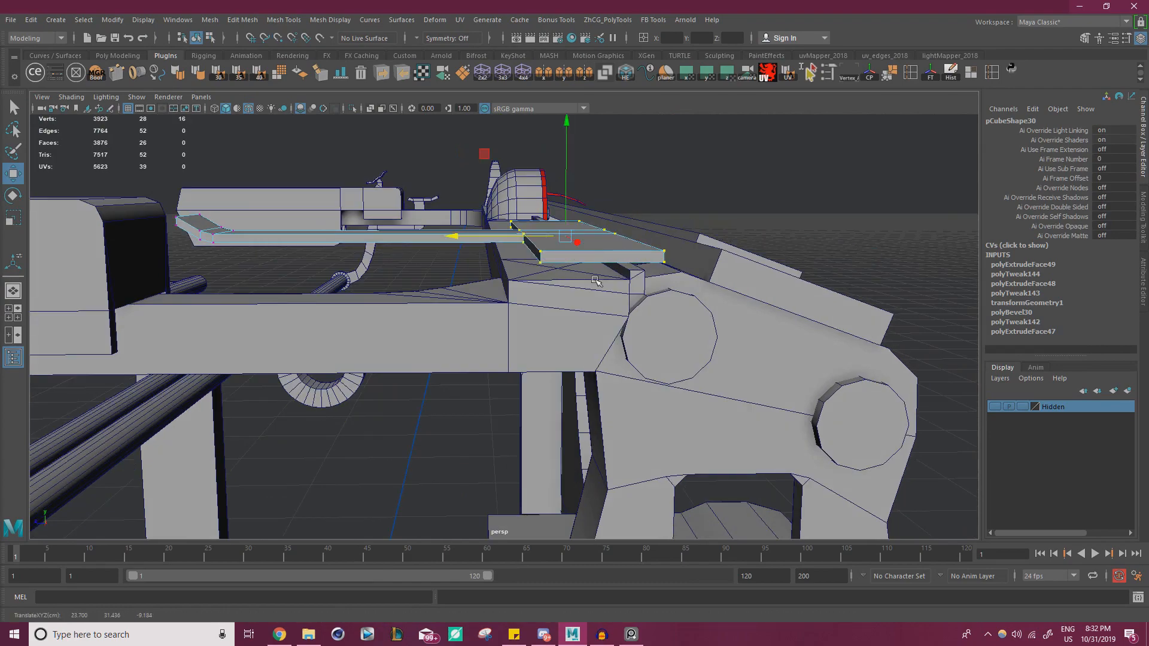
- Shorten the crosspiece by scaling its outer end vertices inwards along X, and compare it with the reference photo
{"action": "left_click_drag", "start_coordinate": [342, 251], "coordinate": [466, 299], "text": "alt"}
{"action": "right_click_drag", "start_coordinate": [467, 299], "coordinate": [428, 253], "text": "alt"}
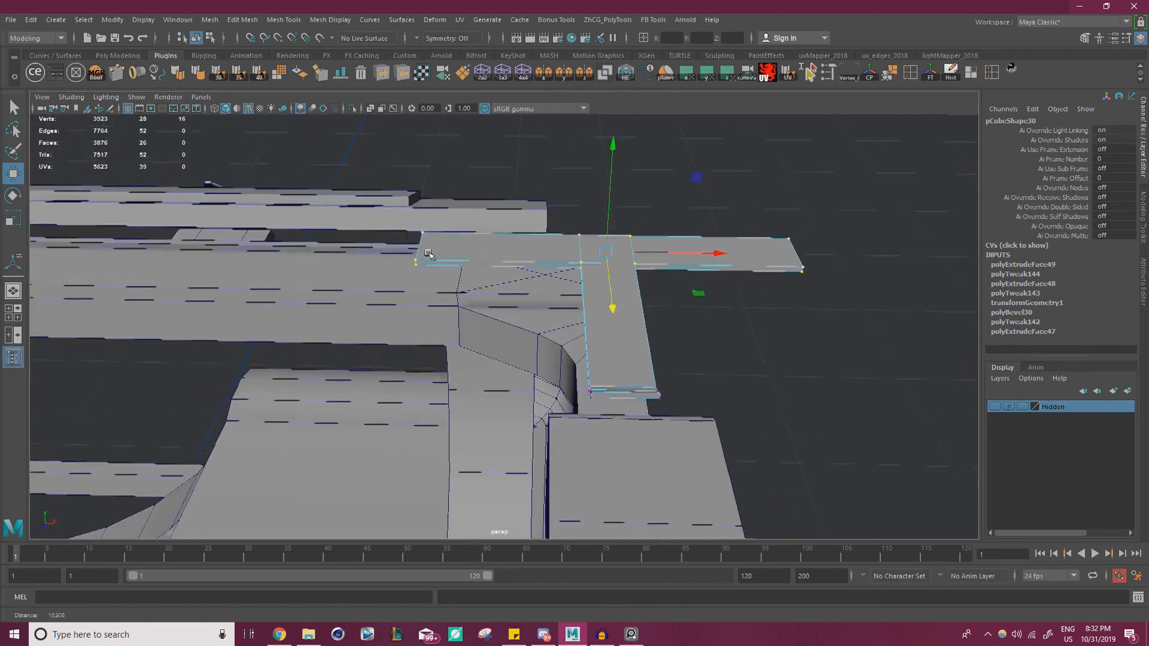
{"action": "left_click_drag", "start_coordinate": [428, 253], "coordinate": [443, 301], "text": "alt"}
{"action": "right_click_drag", "start_coordinate": [443, 301], "coordinate": [432, 287], "text": "alt"}
{"action": "left_click_drag", "start_coordinate": [476, 272], "coordinate": [489, 285], "text": "alt"}
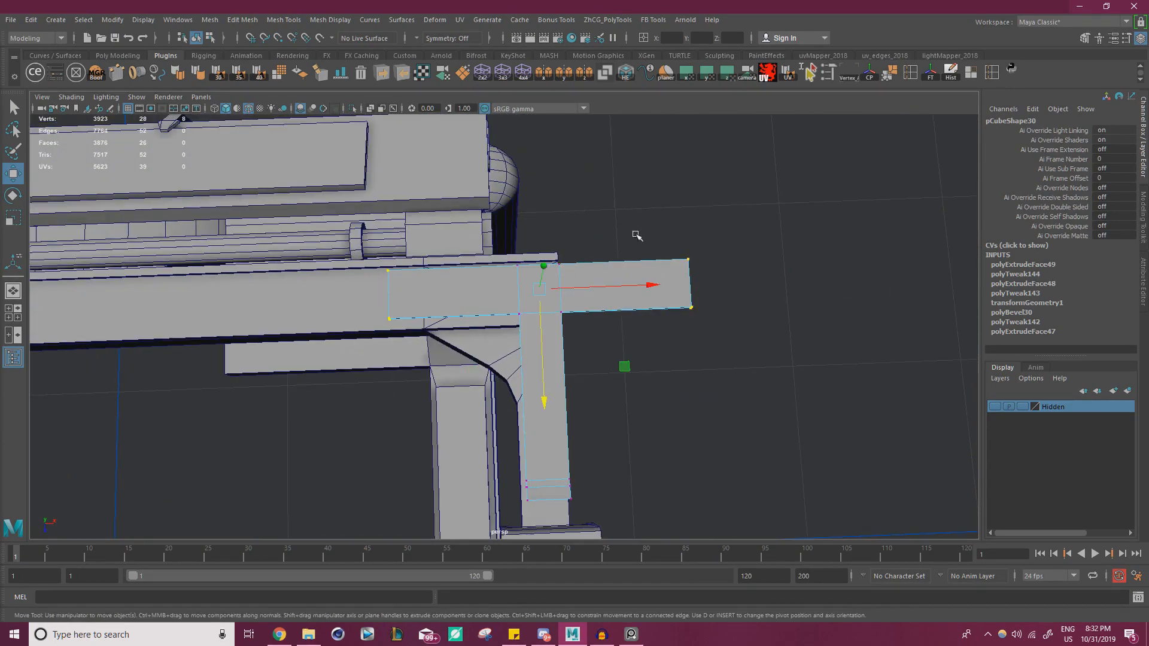
{"action": "key", "text": "r"}
{"action": "left_click_drag", "start_coordinate": [643, 285], "coordinate": [639, 287]}
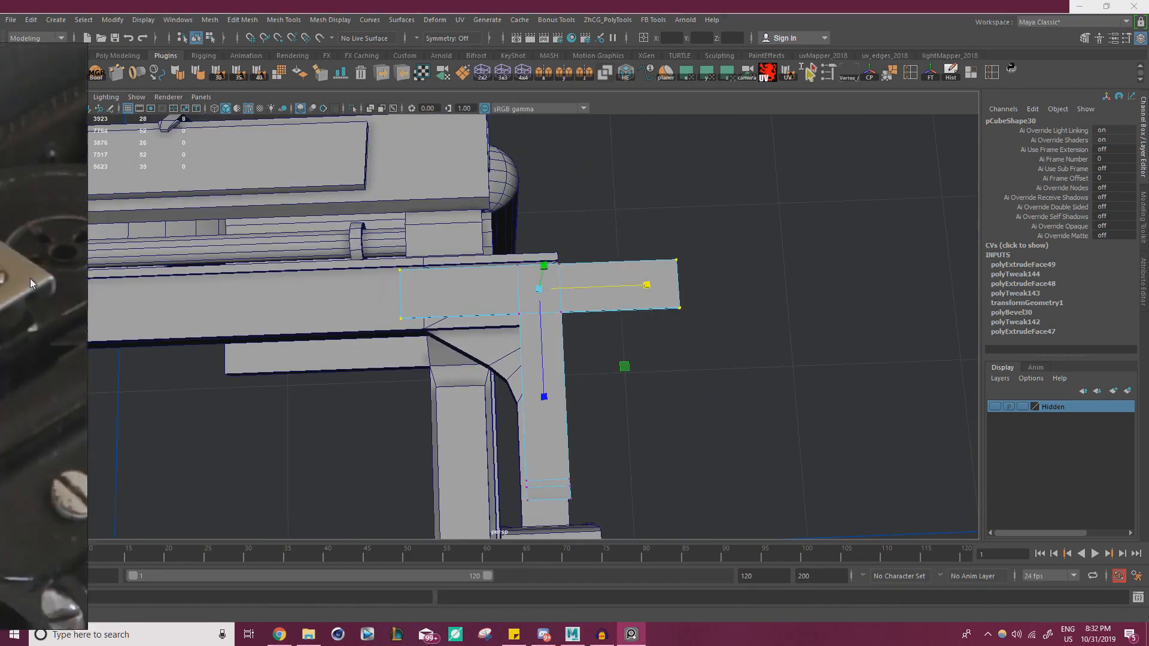
{"action": "right_click_drag", "start_coordinate": [0, 282], "coordinate": [240, 298]}
{"action": "right_click_drag", "start_coordinate": [389, 329], "coordinate": [0, 282]}
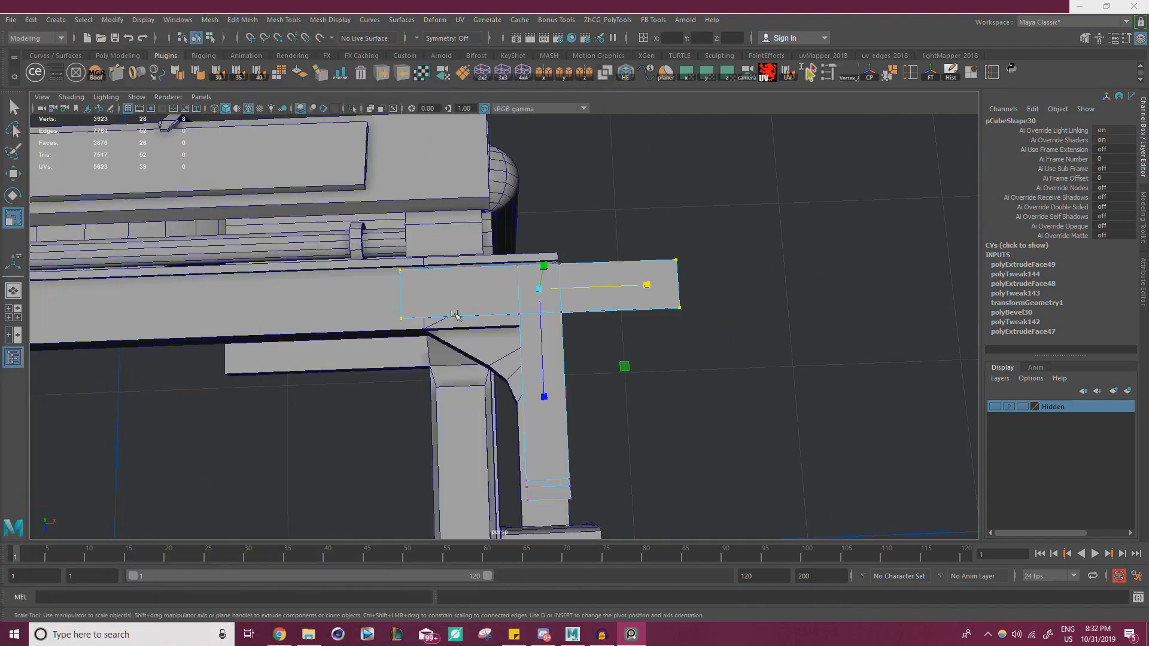
- Examine the bracket against the whole typewriter model and the lever on the opposite carriage arm
{"action": "left_click_drag", "start_coordinate": [527, 365], "coordinate": [423, 253], "text": "alt"}
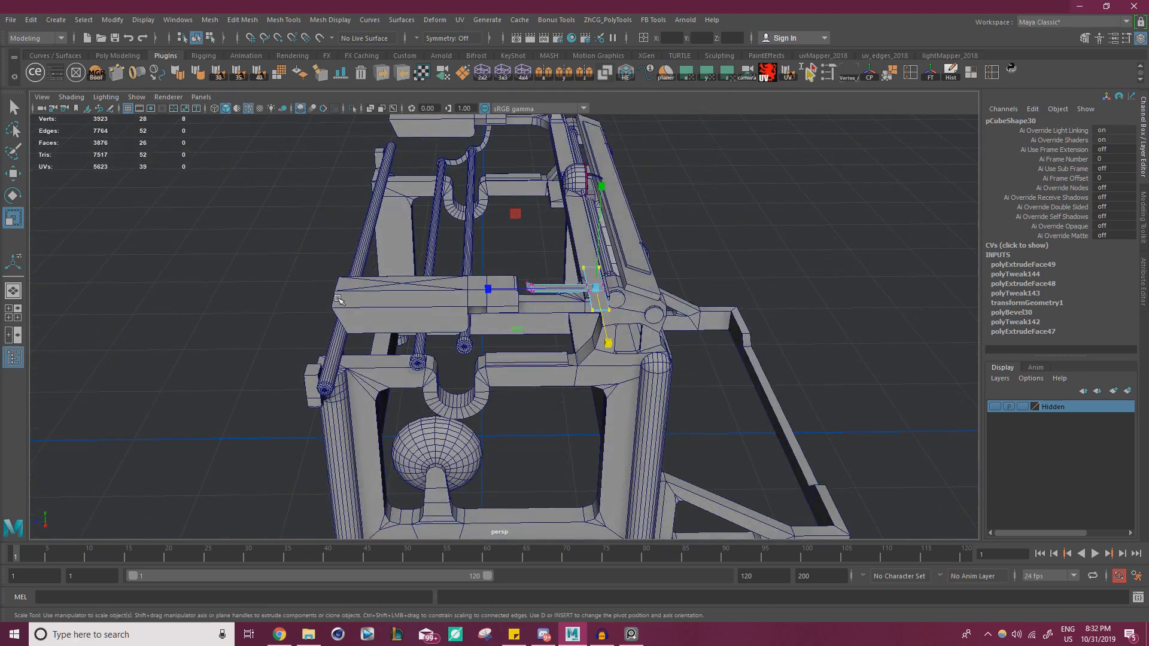
{"action": "right_click_drag", "start_coordinate": [526, 294], "coordinate": [455, 276], "text": "alt"}
{"action": "middle_click_drag", "start_coordinate": [455, 277], "coordinate": [448, 323], "text": "alt"}
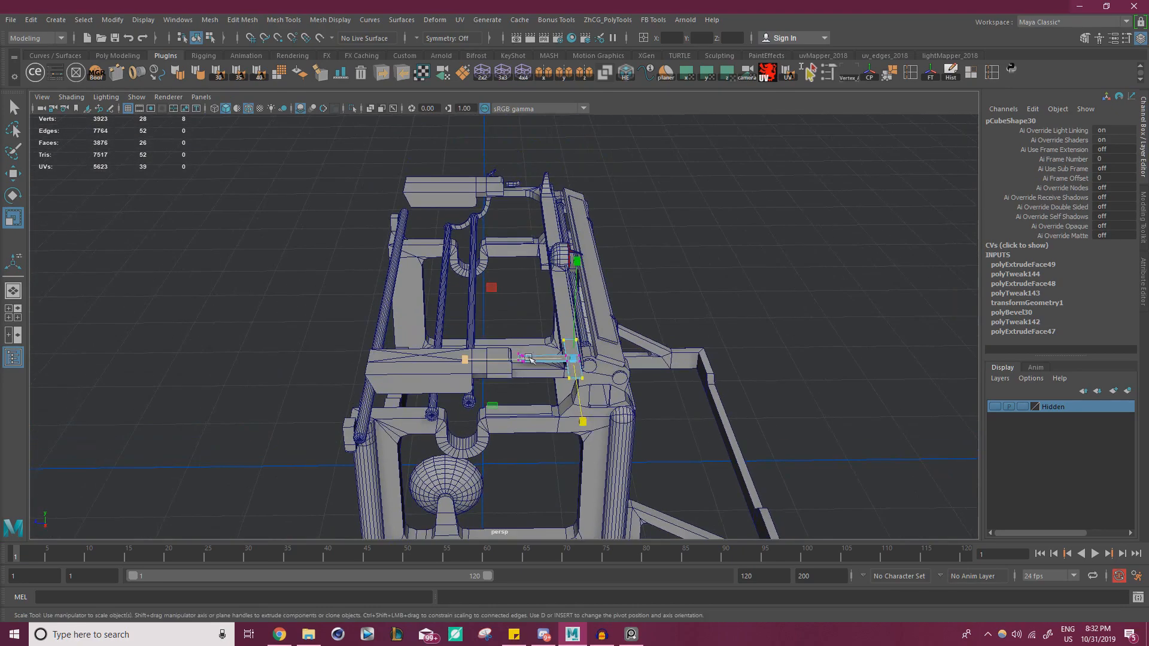
{"action": "left_click_drag", "start_coordinate": [528, 358], "coordinate": [624, 314], "text": "alt"}
{"action": "right_click_drag", "start_coordinate": [624, 314], "coordinate": [683, 323], "text": "alt"}
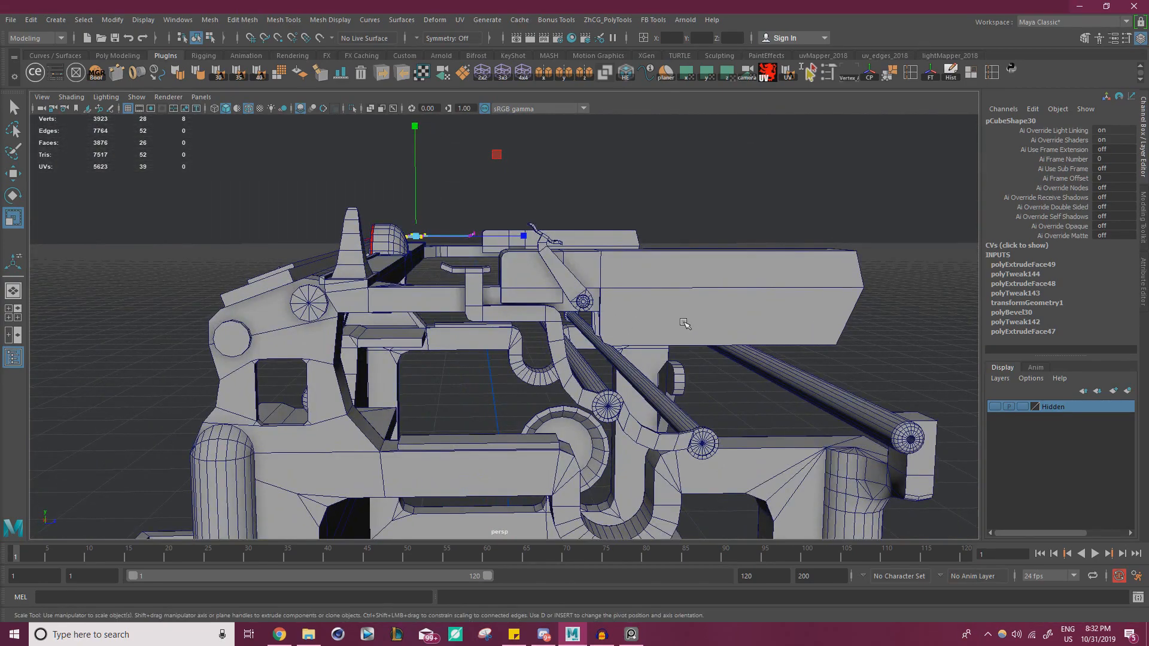
{"action": "right_click_drag", "start_coordinate": [544, 257], "coordinate": [602, 263], "text": "alt"}
{"action": "left_click_drag", "start_coordinate": [601, 263], "coordinate": [608, 304], "text": "alt"}
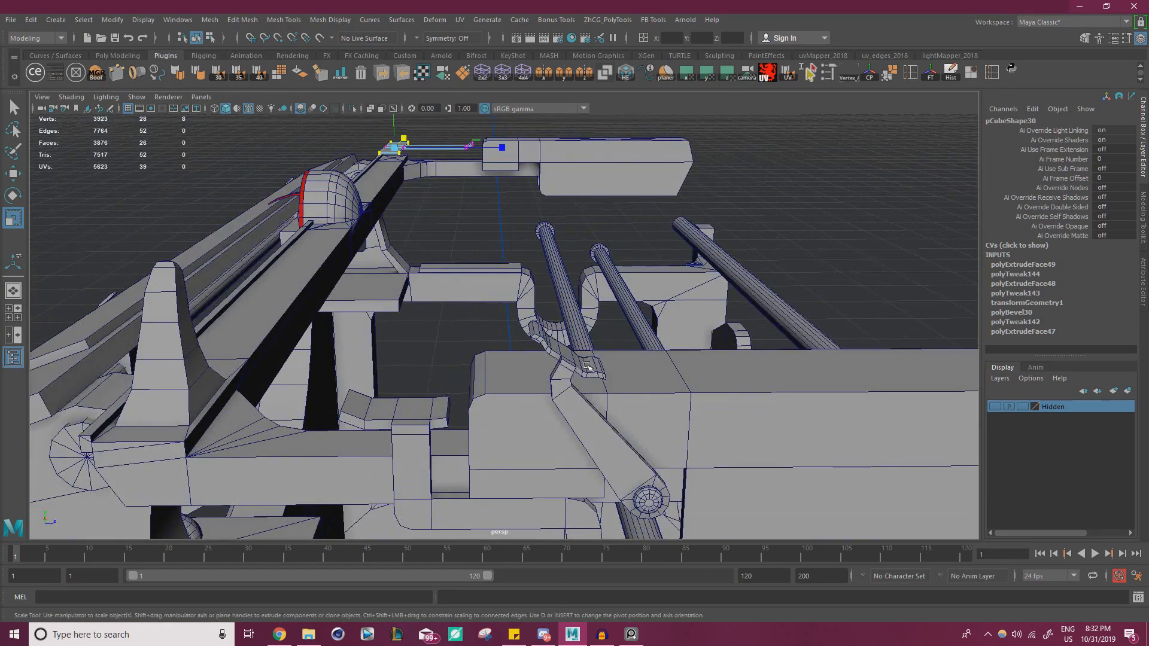
- Examine the lever and box cover on the opposite carriage arm, and return to the bracket
{"action": "left_click", "coordinate": [585, 364]}
{"action": "left_click", "coordinate": [548, 407], "text": "shift"}
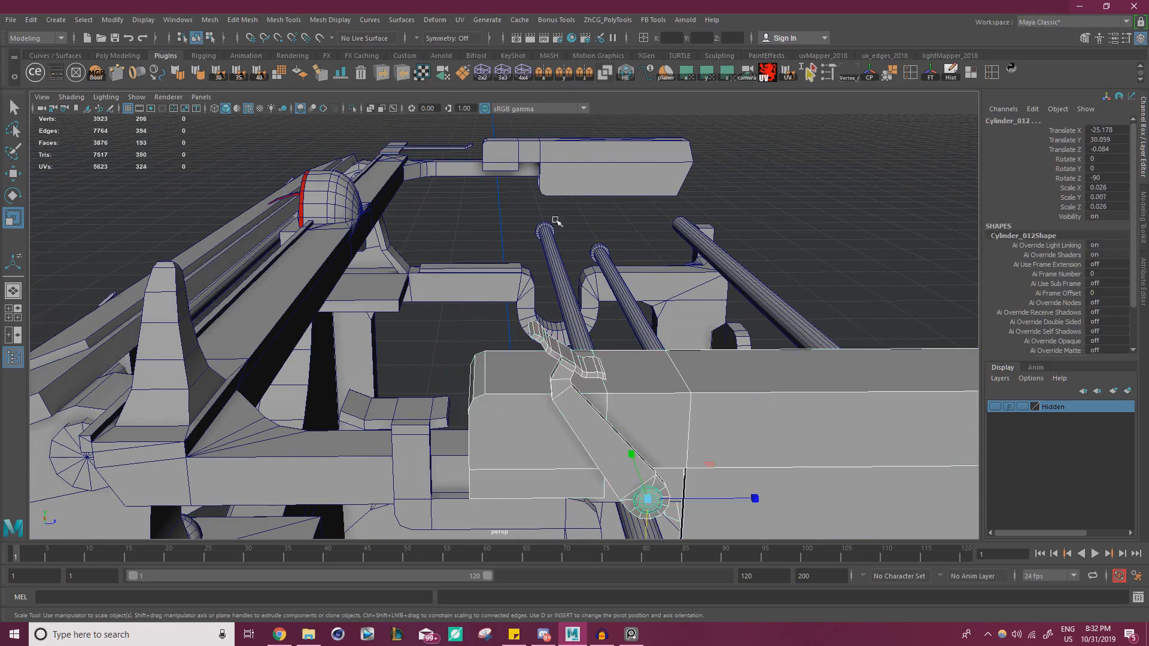
{"action": "left_click", "coordinate": [574, 164]}
{"action": "key", "text": "w"}
{"action": "right_click_drag", "start_coordinate": [617, 306], "coordinate": [572, 341], "text": "alt"}
{"action": "left_click_drag", "start_coordinate": [572, 341], "coordinate": [634, 470], "text": "alt"}
{"action": "left_click_drag", "start_coordinate": [251, 326], "coordinate": [649, 323], "text": "alt"}
{"action": "right_click_drag", "start_coordinate": [648, 323], "coordinate": [533, 328], "text": "alt"}
{"action": "left_click_drag", "start_coordinate": [533, 329], "coordinate": [687, 256], "text": "alt"}
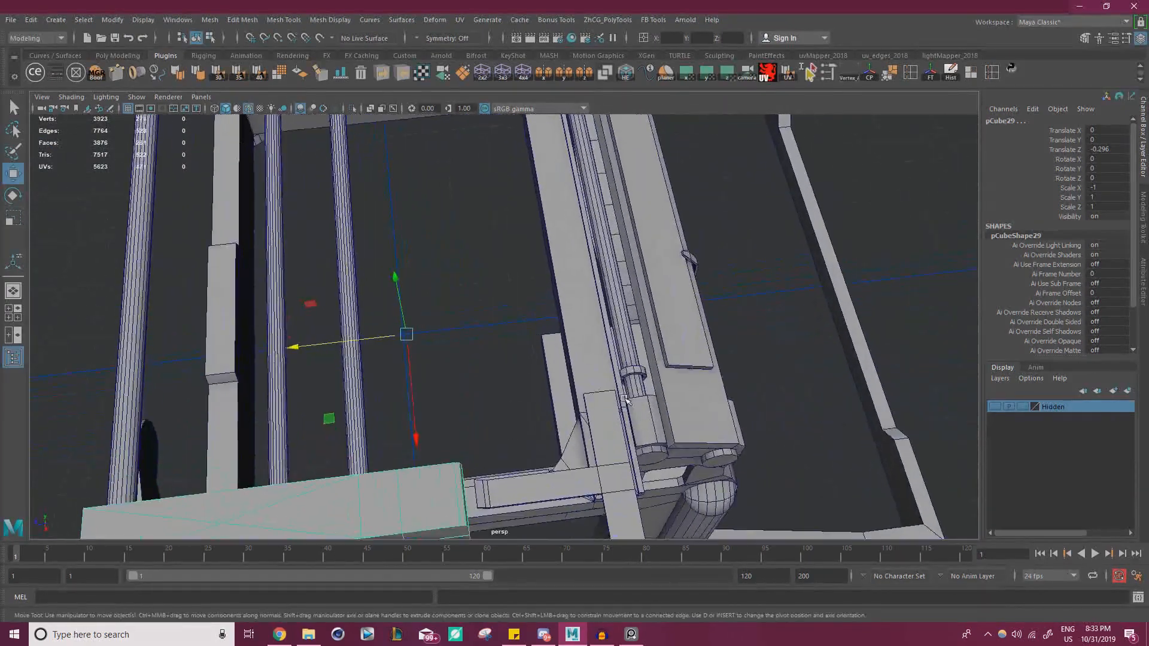
- Widen the bracket's stem by scaling the vertices at its box-cover end and at its crosspiece junction outwards along X
{"action": "right_click_drag", "start_coordinate": [688, 257], "coordinate": [673, 384], "text": "alt"}
{"action": "left_click", "coordinate": [487, 331]}
{"action": "right_click_drag", "start_coordinate": [482, 289], "coordinate": [426, 289]}
{"action": "left_click_drag", "start_coordinate": [419, 298], "coordinate": [505, 403]}
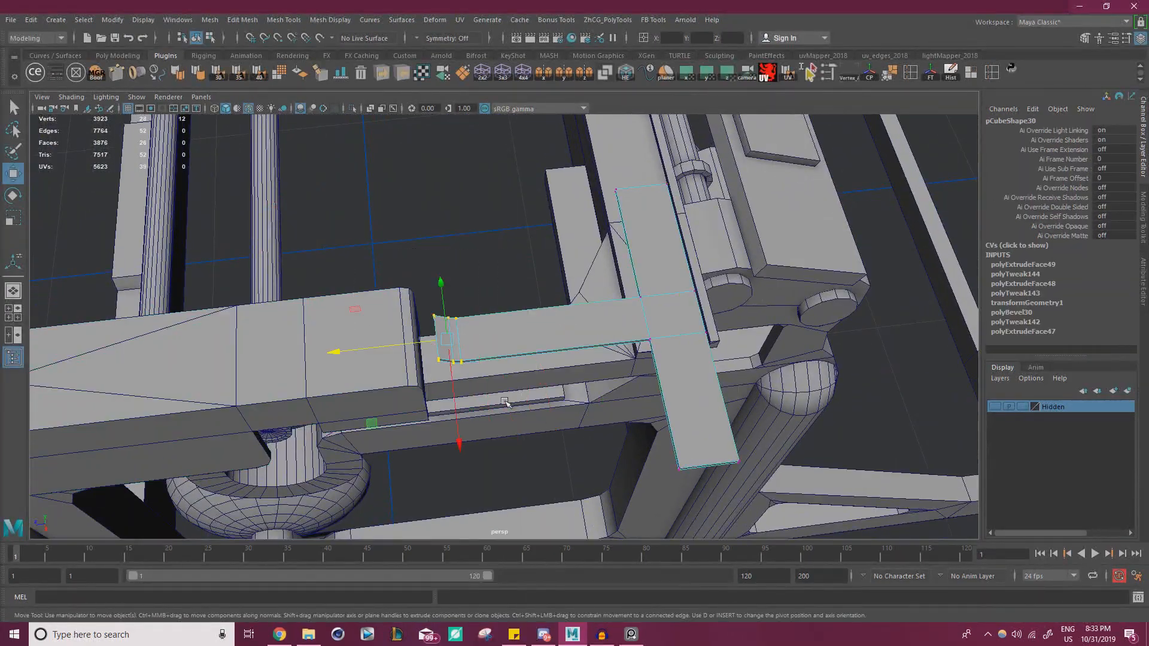
{"action": "left_click_drag", "start_coordinate": [505, 305], "coordinate": [516, 353], "text": "alt"}
{"action": "middle_click_drag", "start_coordinate": [516, 353], "coordinate": [540, 186], "text": "alt"}
{"action": "left_click_drag", "start_coordinate": [366, 348], "coordinate": [636, 359]}
{"action": "middle_click_drag", "start_coordinate": [636, 359], "coordinate": [600, 367], "text": "alt"}
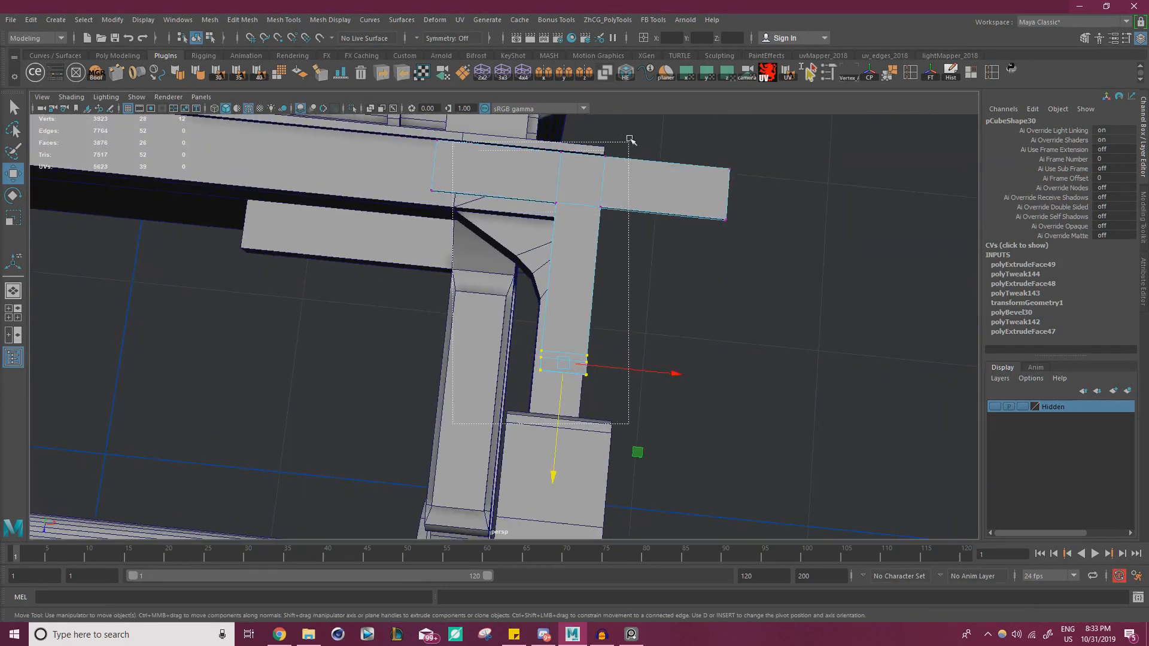
{"action": "left_click_drag", "start_coordinate": [630, 140], "coordinate": [629, 140]}
{"action": "left_click_drag", "start_coordinate": [625, 296], "coordinate": [637, 308], "text": "alt"}
{"action": "left_click_drag", "start_coordinate": [542, 217], "coordinate": [506, 124]}
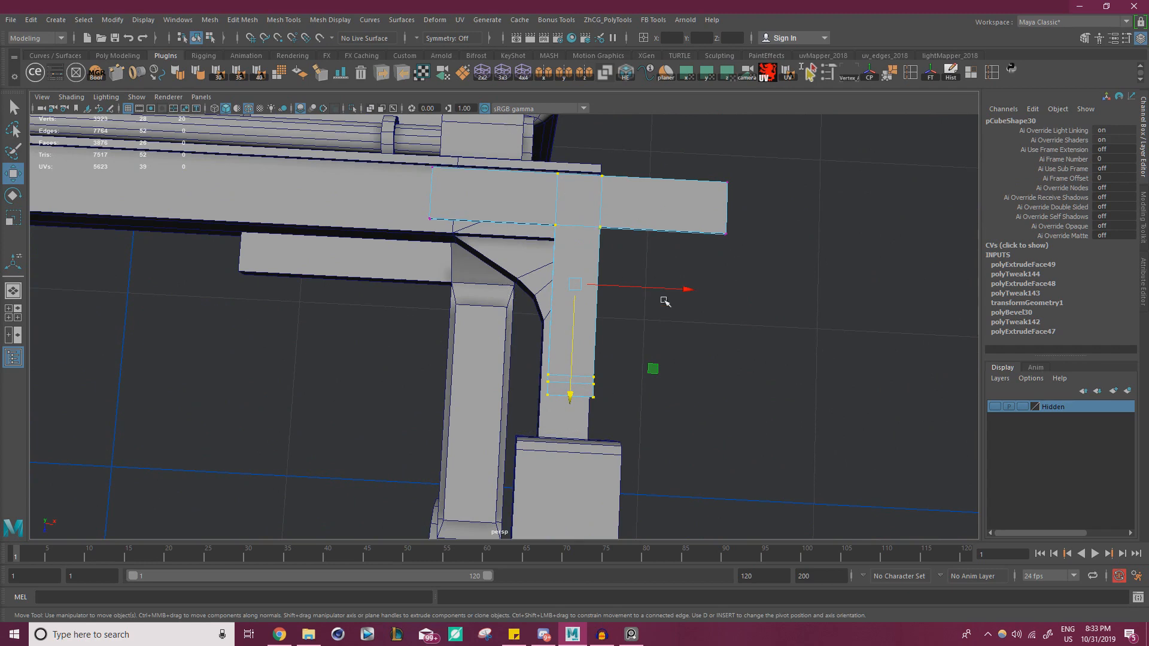
{"action": "key", "text": "r"}
{"action": "left_click_drag", "start_coordinate": [684, 291], "coordinate": [716, 293]}
{"action": "left_click_drag", "start_coordinate": [676, 328], "coordinate": [662, 344], "text": "alt"}
{"action": "middle_click_drag", "start_coordinate": [662, 344], "coordinate": [620, 271], "text": "alt"}
{"action": "left_click_drag", "start_coordinate": [599, 332], "coordinate": [603, 334]}
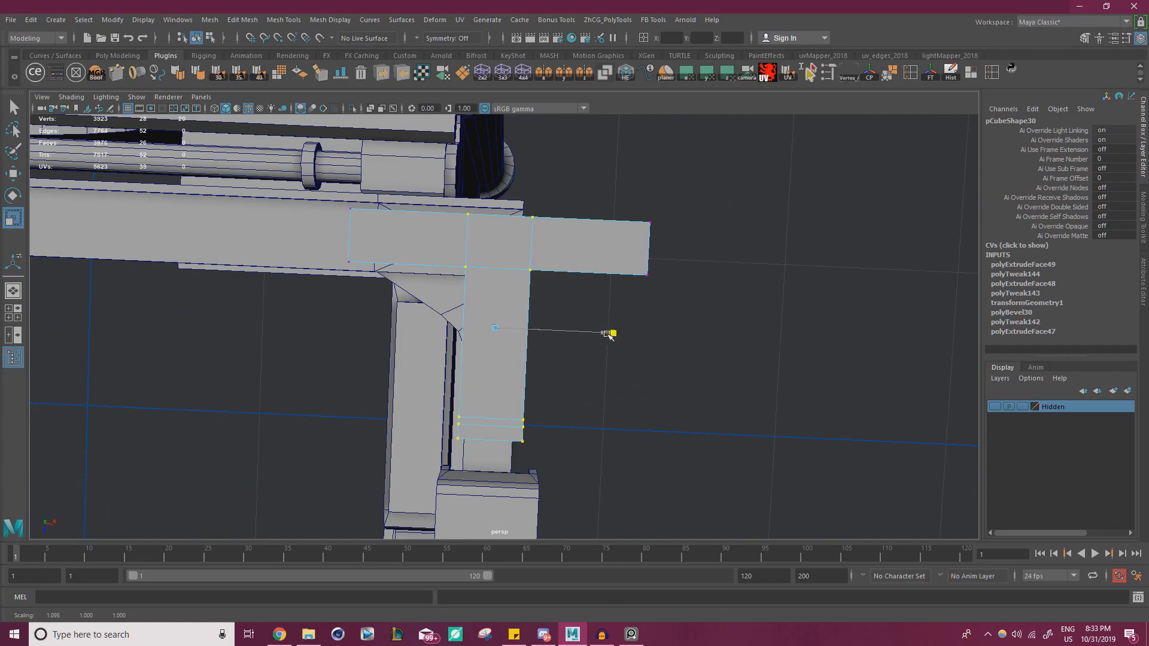
{"action": "left_click_drag", "start_coordinate": [606, 334], "coordinate": [607, 334]}
- Insert an edge loop near each end of the bracket's crosspiece with Multi-Cut
{"action": "mouse_move", "coordinate": [521, 308]}
{"action": "left_mouse_down", "text": "alt"}
{"action": "mouse_move", "coordinate": [505, 297]}
{"action": "mouse_move", "coordinate": [551, 275]}
{"action": "mouse_move", "coordinate": [436, 241]}
{"action": "mouse_move", "coordinate": [569, 281]}
{"action": "mouse_move", "coordinate": [313, 236]}
{"action": "mouse_move", "coordinate": [528, 294]}
{"action": "left_mouse_up", "text": "alt"}
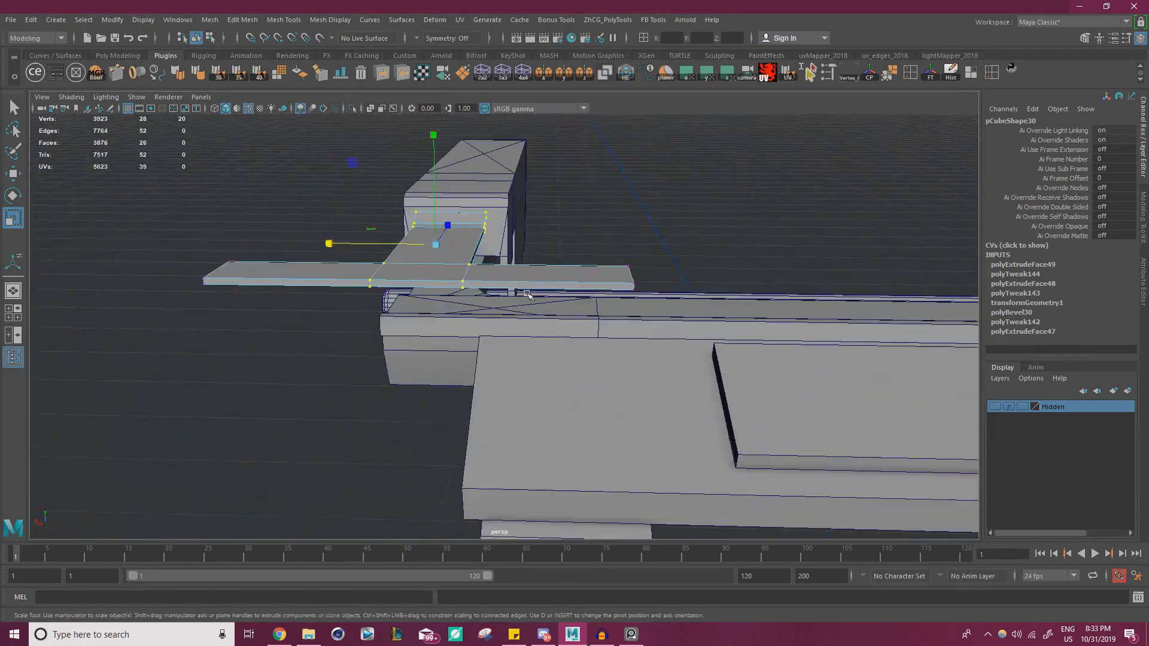
{"action": "scroll", "coordinate": [528, 294], "scroll_direction": "up", "scroll_amount": 3}
{"action": "right_click_drag", "start_coordinate": [372, 227], "coordinate": [372, 270]}
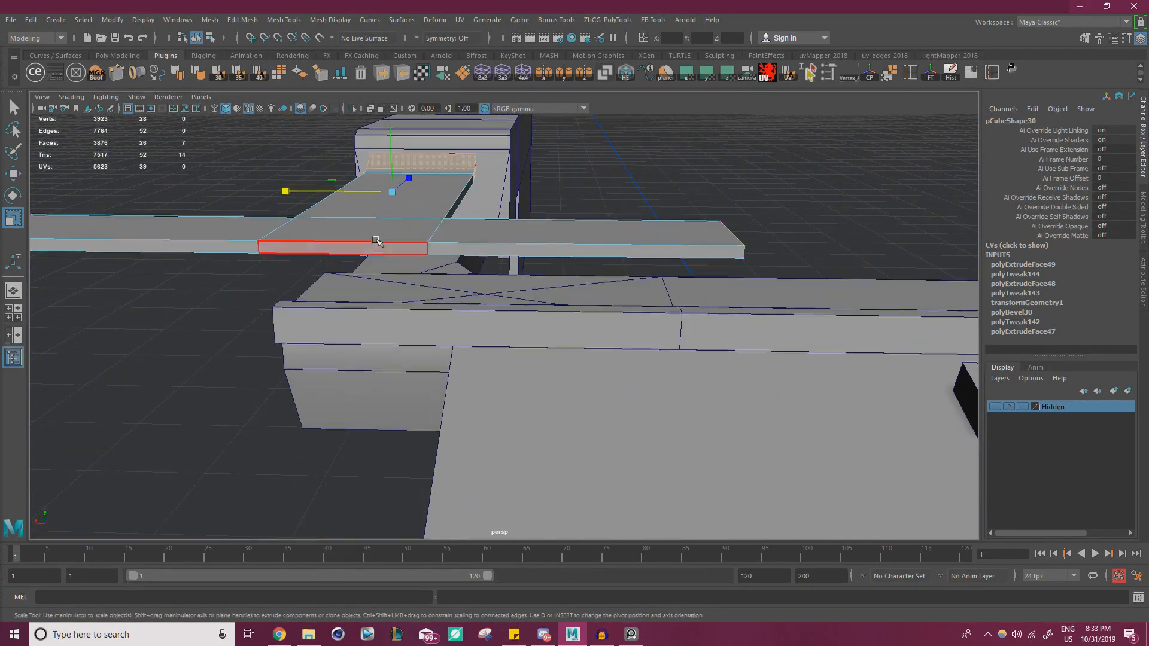
{"action": "left_click", "coordinate": [376, 233]}
{"action": "scroll", "coordinate": [379, 239], "scroll_direction": "down", "scroll_amount": 2}
{"action": "middle_click_drag", "start_coordinate": [576, 259], "coordinate": [429, 267], "text": "alt"}
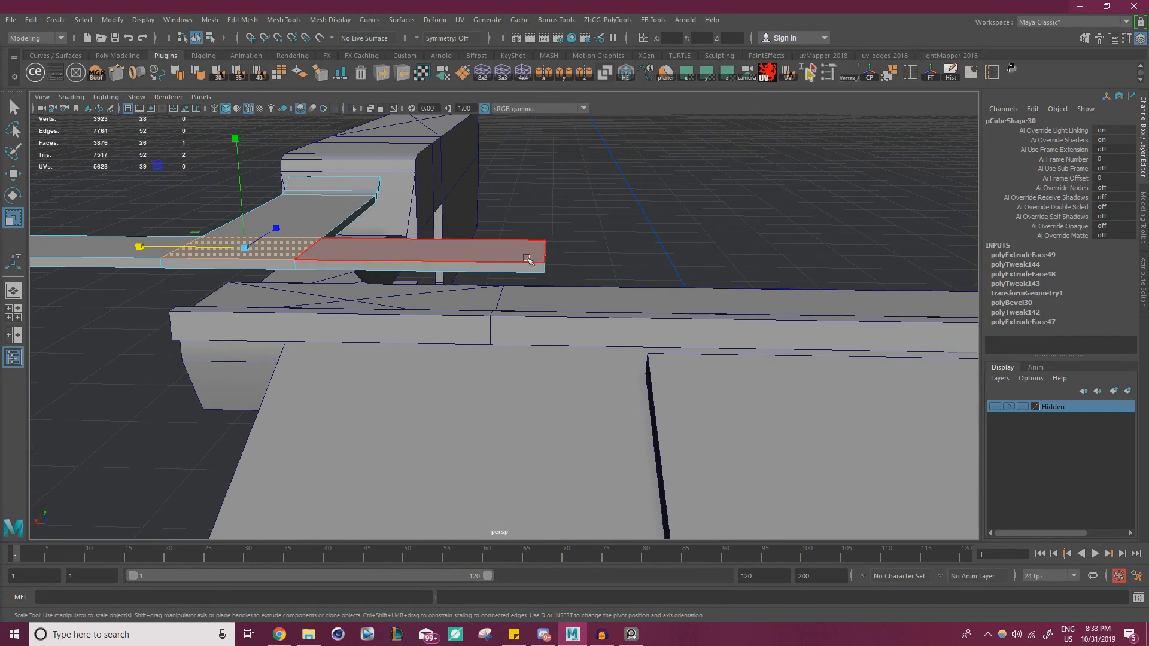
{"action": "mouse_move", "coordinate": [567, 298]}
{"action": "left_mouse_down", "text": "alt"}
{"action": "mouse_move", "coordinate": [515, 274]}
{"action": "mouse_move", "coordinate": [523, 257]}
{"action": "mouse_move", "coordinate": [553, 311]}
{"action": "left_mouse_up", "text": "alt"}
{"action": "scroll", "coordinate": [522, 257], "scroll_direction": "up", "scroll_amount": 2}
{"action": "key", "text": "ctrl+shift+x"}
{"action": "left_click", "coordinate": [499, 293], "text": "ctrl"}
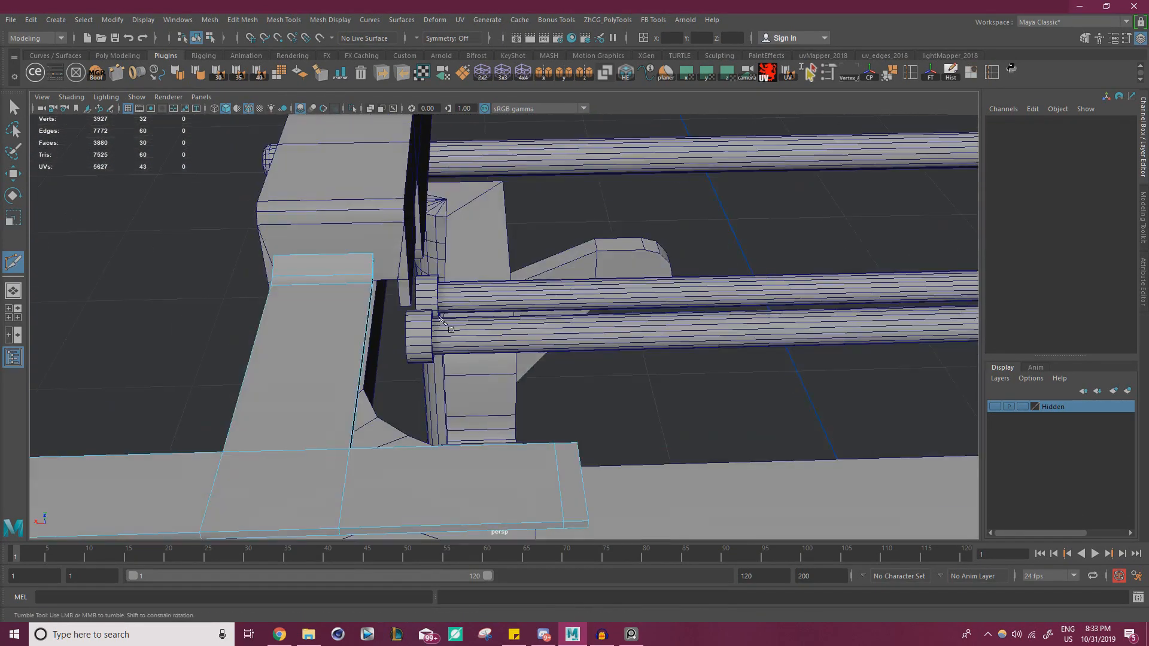
{"action": "middle_click_drag", "start_coordinate": [554, 311], "coordinate": [834, 203], "text": "alt"}
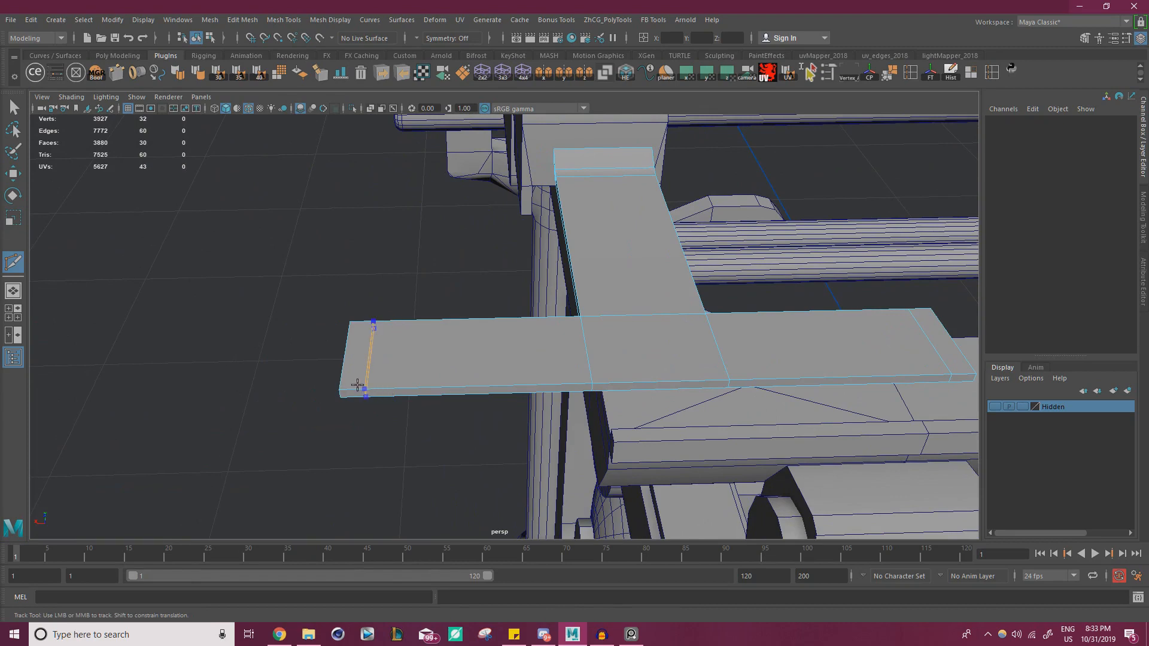
{"action": "left_click", "coordinate": [358, 385], "text": "ctrl"}
- Scale both new edge loops outwards along X, closer to the crosspiece's ends, and compare the ends with the reference photo
{"action": "key", "text": "w"}
{"action": "right_click_drag", "start_coordinate": [396, 302], "coordinate": [400, 235]}
{"action": "double_click", "coordinate": [369, 359]}
{"action": "left_click_drag", "start_coordinate": [369, 359], "coordinate": [395, 360], "text": "alt"}
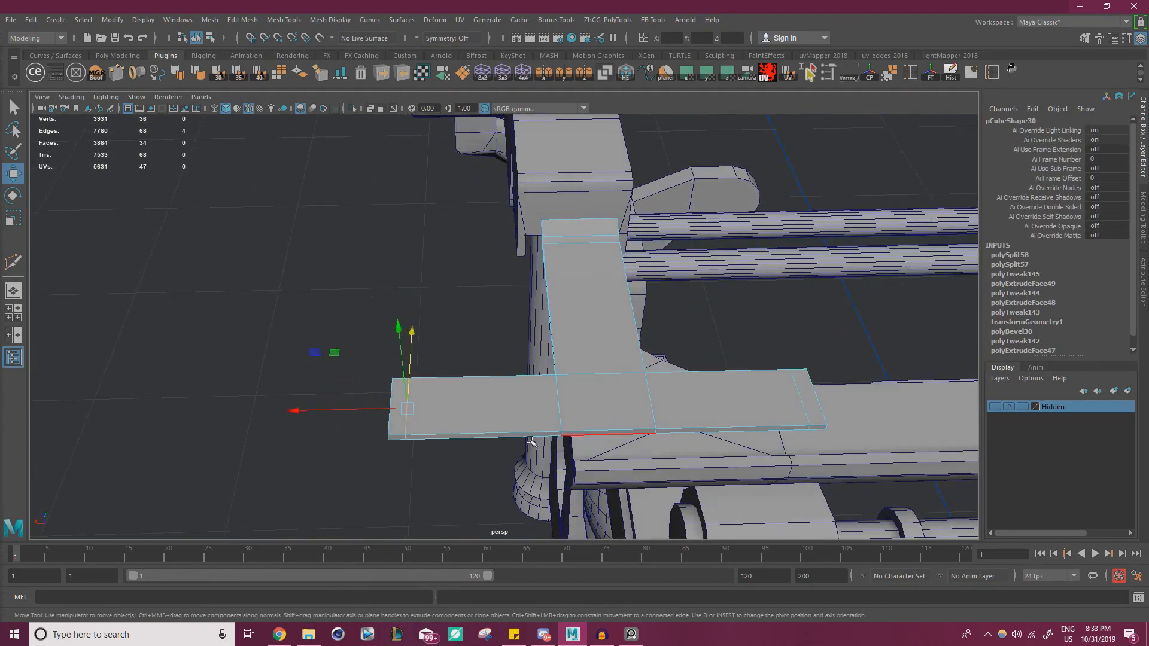
{"action": "double_click", "coordinate": [793, 389], "text": "shift"}
{"action": "key", "text": "r"}
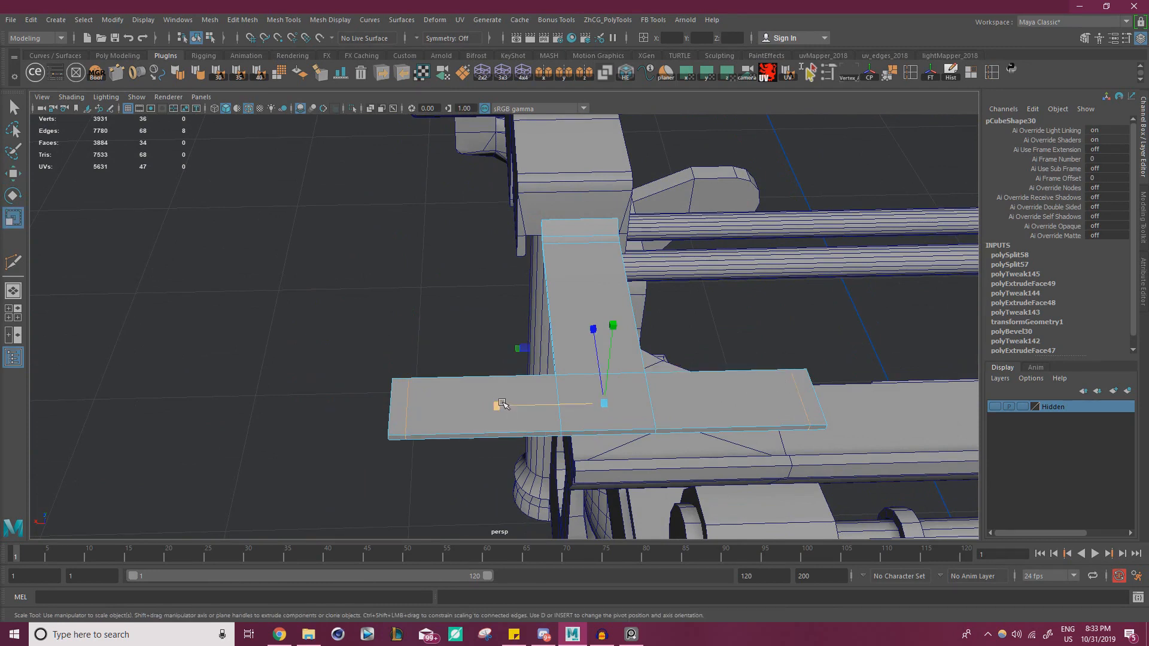
{"action": "left_click_drag", "start_coordinate": [502, 405], "coordinate": [499, 405]}
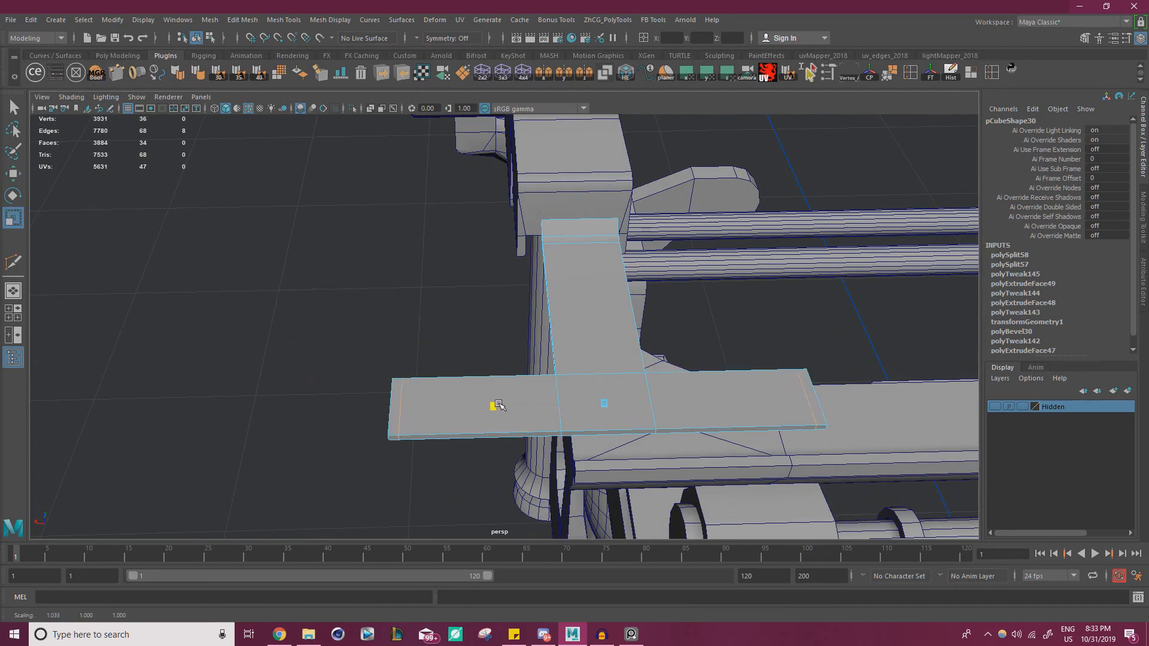
{"action": "left_click", "coordinate": [630, 634]}
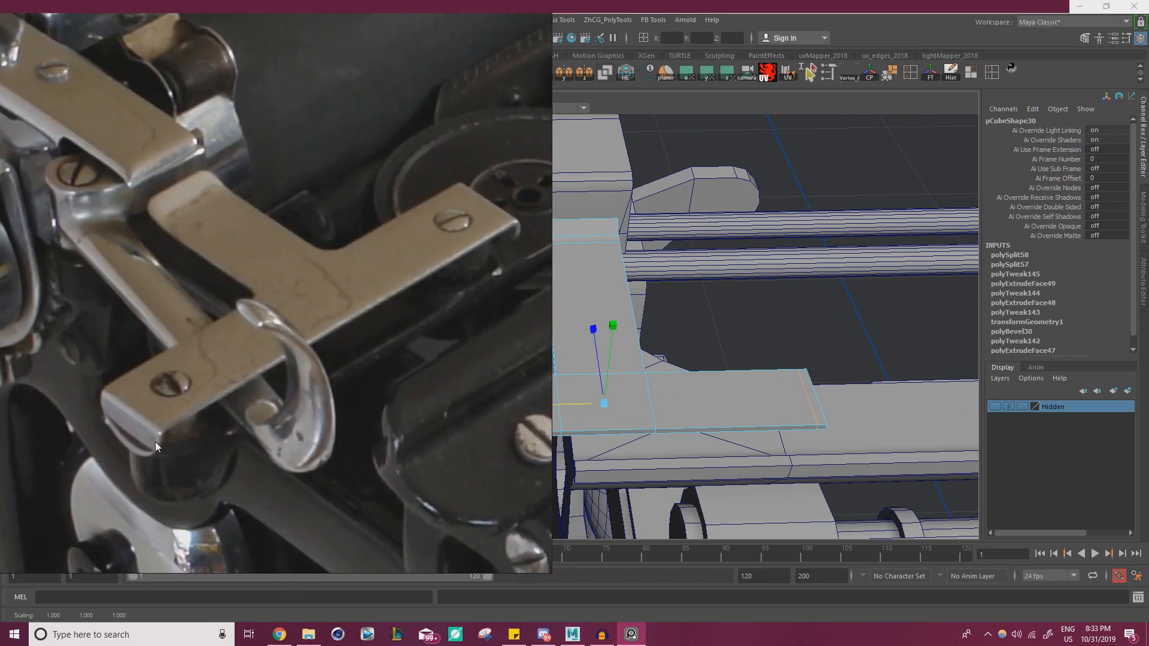
{"action": "right_click_drag", "start_coordinate": [321, 374], "coordinate": [0, 354]}
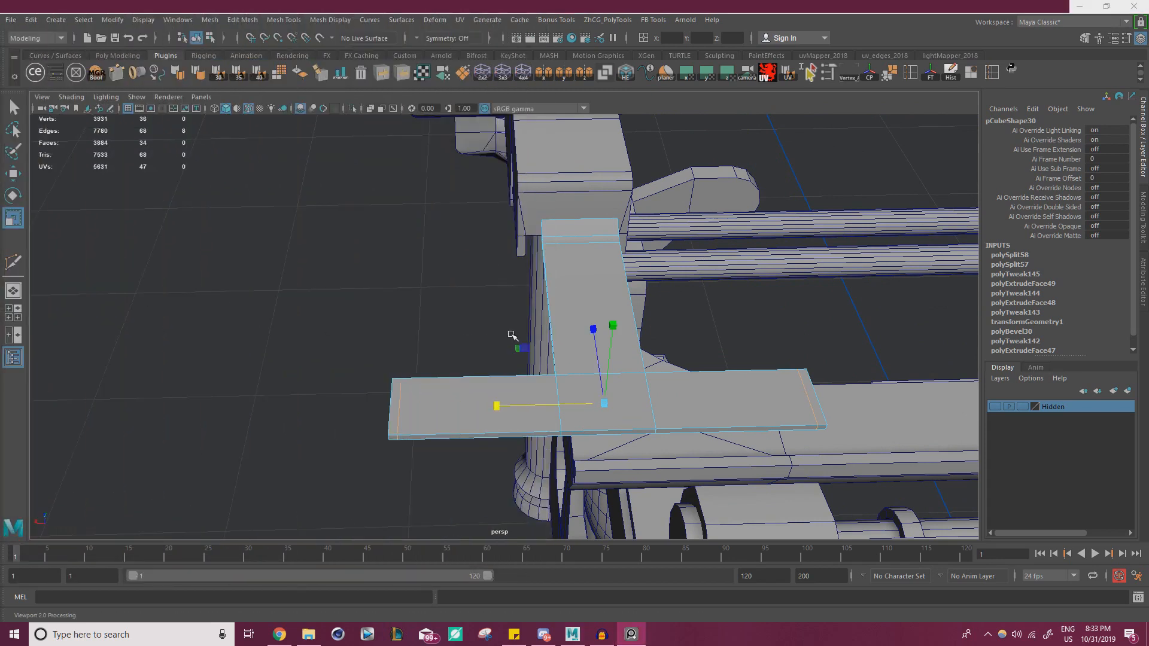
- Extrude the narrow underside faces at both ends of the crosspiece downwards to form end tabs
{"action": "left_click_drag", "start_coordinate": [562, 357], "coordinate": [584, 251], "text": "alt"}
{"action": "middle_click_drag", "start_coordinate": [583, 252], "coordinate": [628, 473], "text": "alt"}
{"action": "left_click_drag", "start_coordinate": [628, 473], "coordinate": [577, 207], "text": "alt"}
{"action": "right_click_drag", "start_coordinate": [582, 187], "coordinate": [587, 230]}
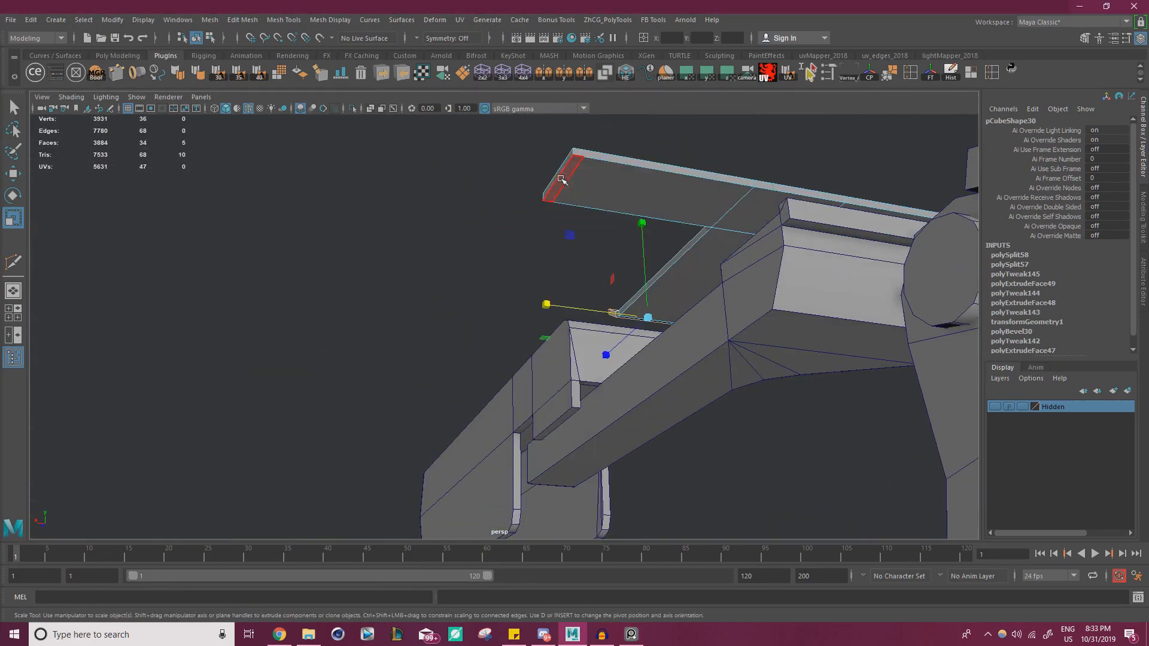
{"action": "left_click", "coordinate": [561, 179]}
{"action": "left_click_drag", "start_coordinate": [561, 180], "coordinate": [582, 238], "text": "alt"}
{"action": "middle_click_drag", "start_coordinate": [582, 239], "coordinate": [549, 262], "text": "alt"}
{"action": "left_click_drag", "start_coordinate": [575, 270], "coordinate": [594, 289], "text": "alt"}
{"action": "right_click_drag", "start_coordinate": [595, 290], "coordinate": [725, 334], "text": "alt"}
{"action": "middle_click_drag", "start_coordinate": [725, 334], "coordinate": [667, 313], "text": "alt"}
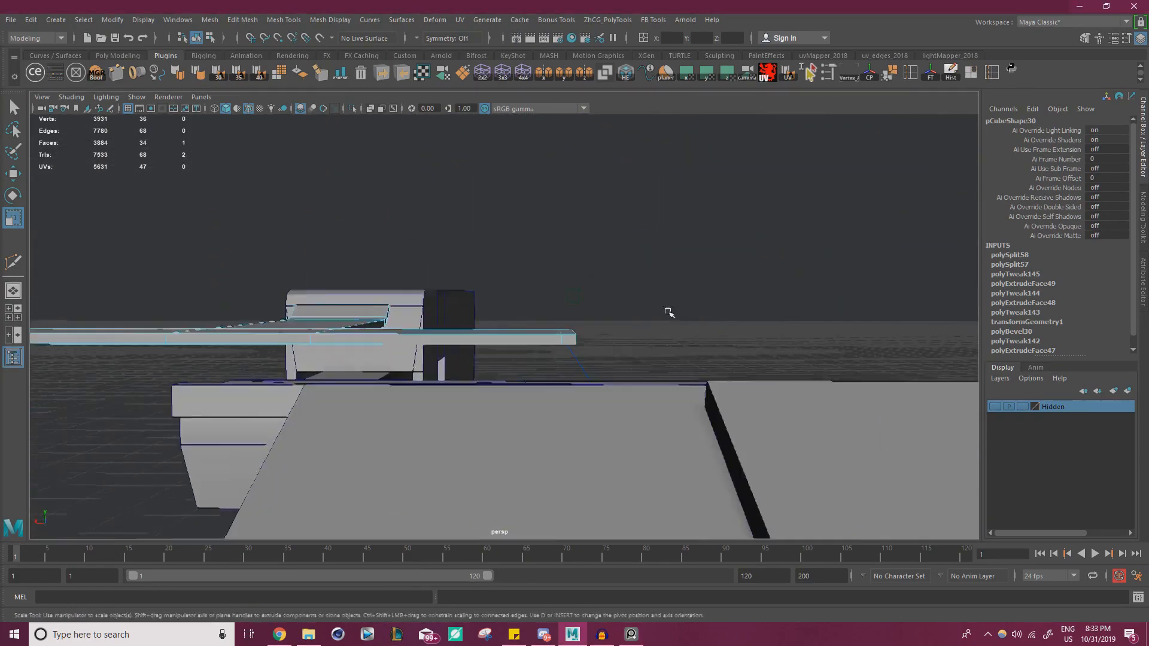
{"action": "right_click_drag", "start_coordinate": [598, 309], "coordinate": [663, 327], "text": "alt"}
{"action": "middle_click_drag", "start_coordinate": [663, 328], "coordinate": [623, 292], "text": "alt"}
{"action": "left_click_drag", "start_coordinate": [623, 292], "coordinate": [571, 262], "text": "alt"}
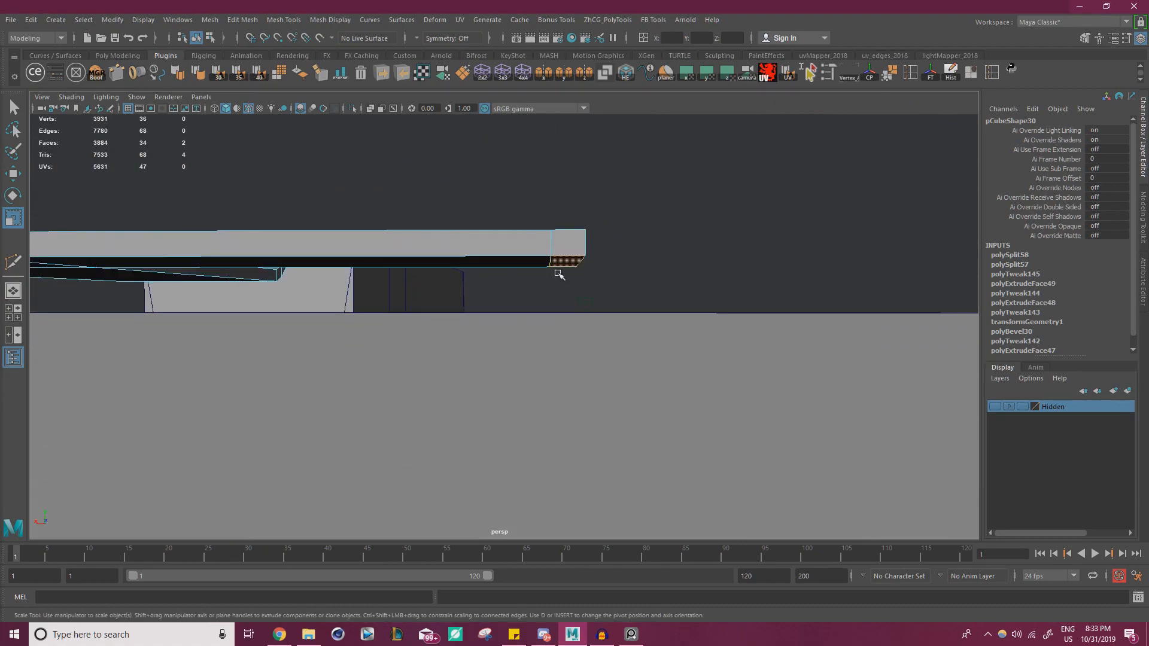
{"action": "right_click_drag", "start_coordinate": [525, 293], "coordinate": [431, 287], "text": "alt"}
{"action": "left_click_drag", "start_coordinate": [431, 287], "coordinate": [377, 257], "text": "alt"}
{"action": "right_click_drag", "start_coordinate": [377, 257], "coordinate": [407, 257], "text": "alt"}
{"action": "middle_click_drag", "start_coordinate": [407, 258], "coordinate": [472, 256], "text": "alt"}
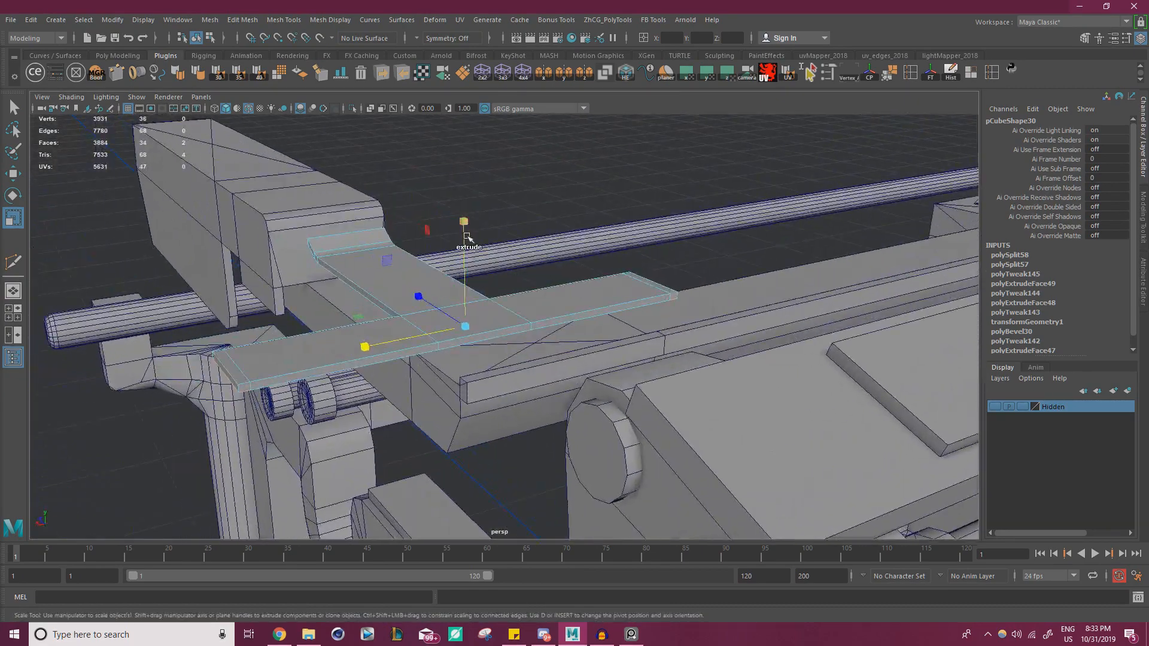
{"action": "key", "text": "w"}
{"action": "left_click", "coordinate": [470, 242], "text": "shift"}
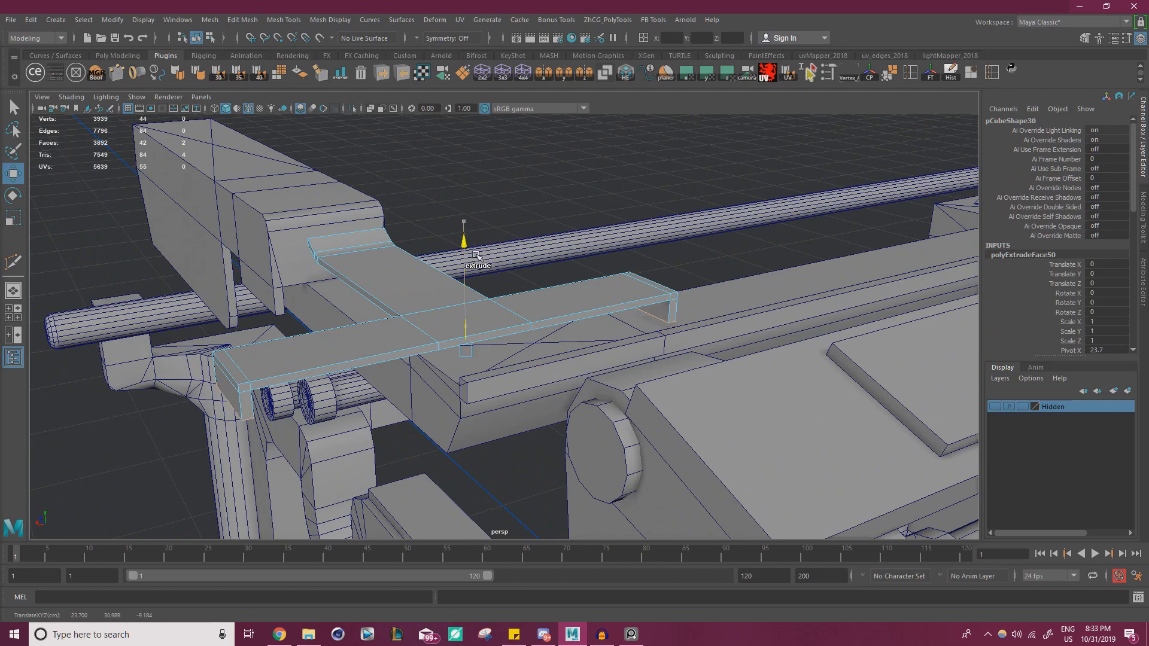
- Adjust the height of the end tabs' bottom faces along Y and check the tabs against the front bar
{"action": "left_click_drag", "start_coordinate": [477, 256], "coordinate": [555, 287], "text": "alt"}
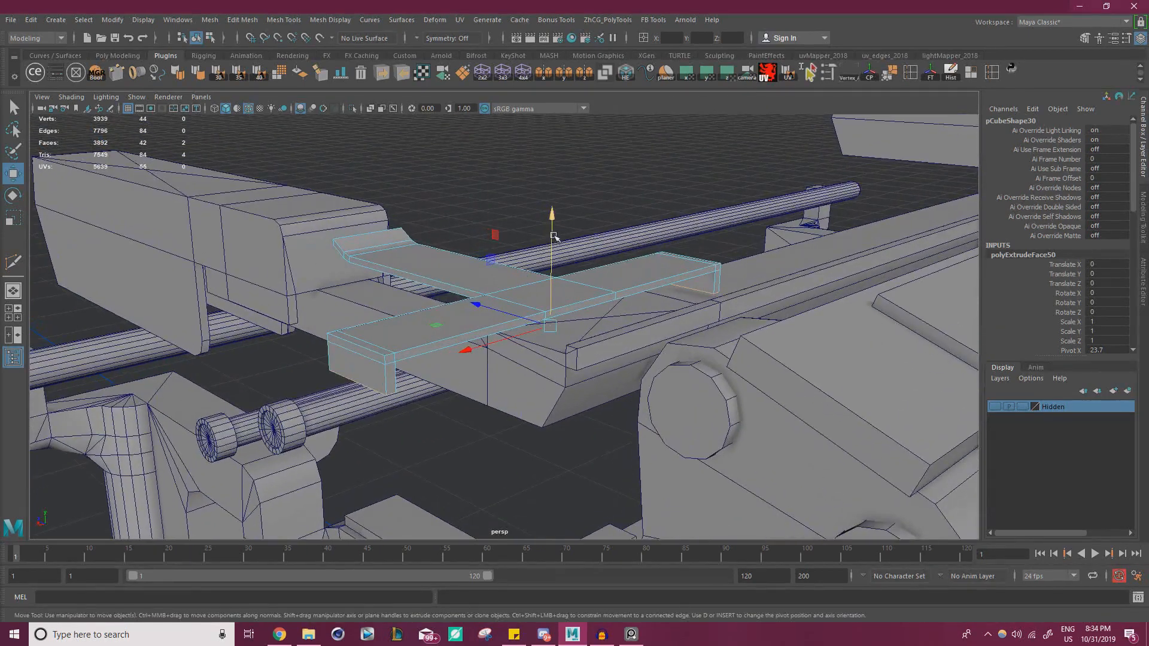
{"action": "left_click_drag", "start_coordinate": [554, 237], "coordinate": [555, 231]}
{"action": "left_click_drag", "start_coordinate": [550, 281], "coordinate": [545, 248], "text": "alt"}
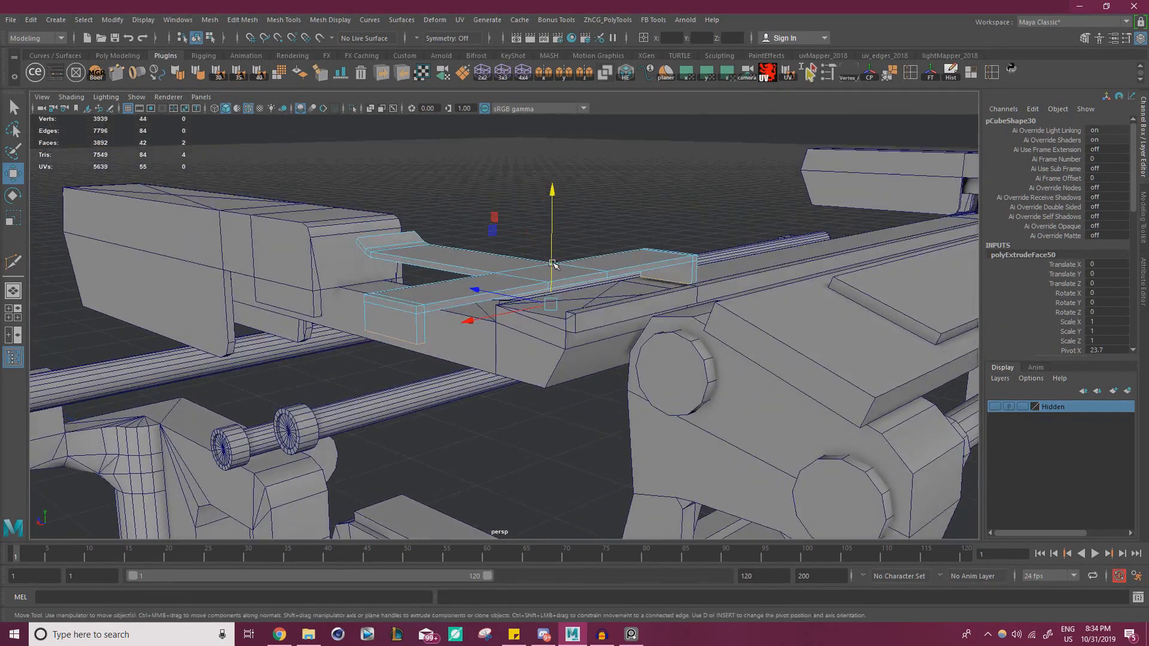
{"action": "left_click_drag", "start_coordinate": [538, 311], "coordinate": [401, 323], "text": "alt"}
{"action": "mouse_move", "coordinate": [335, 371]}
{"action": "right_mouse_down", "text": "alt"}
{"action": "mouse_move", "coordinate": [402, 372]}
{"action": "mouse_move", "coordinate": [336, 359]}
{"action": "right_mouse_up", "text": "alt"}
{"action": "left_click_drag", "start_coordinate": [539, 335], "coordinate": [389, 344], "text": "alt"}
{"action": "left_click_drag", "start_coordinate": [688, 353], "coordinate": [742, 335], "text": "alt"}
{"action": "middle_click_drag", "start_coordinate": [750, 335], "coordinate": [662, 321], "text": "alt"}
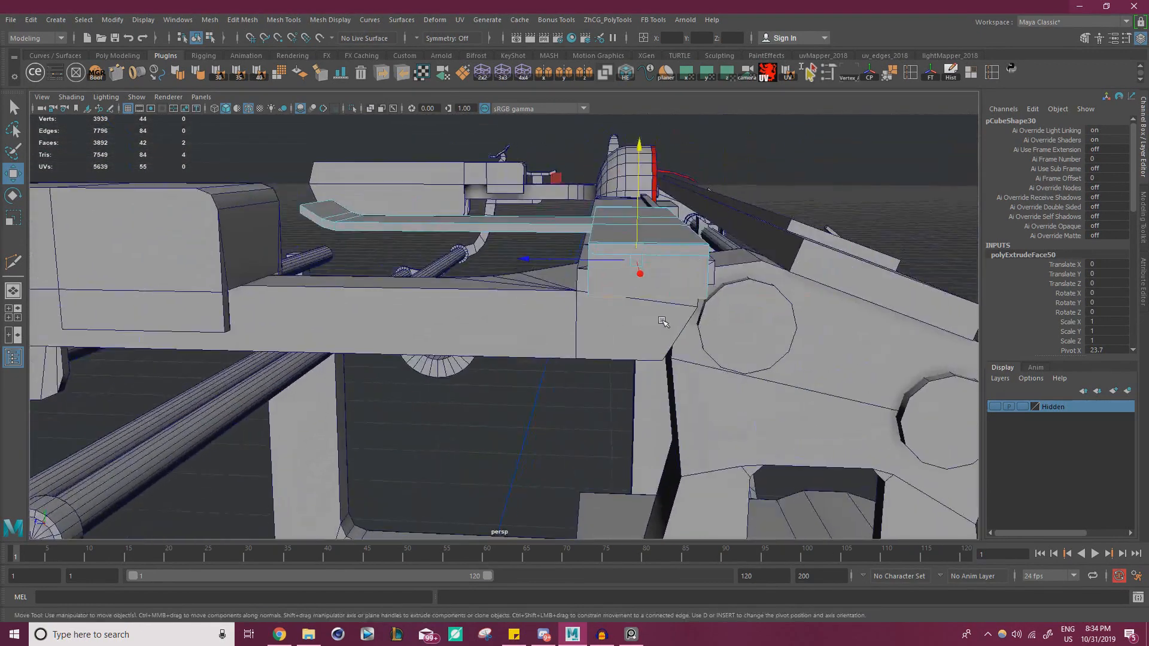
{"action": "left_click_drag", "start_coordinate": [662, 322], "coordinate": [679, 320], "text": "alt"}
{"action": "right_click_drag", "start_coordinate": [664, 317], "coordinate": [705, 307], "text": "alt"}
{"action": "left_click_drag", "start_coordinate": [705, 307], "coordinate": [775, 210], "text": "alt"}
- Select the two lower corner edges of one end tab and try bevelling them
{"action": "right_click", "coordinate": [777, 198]}
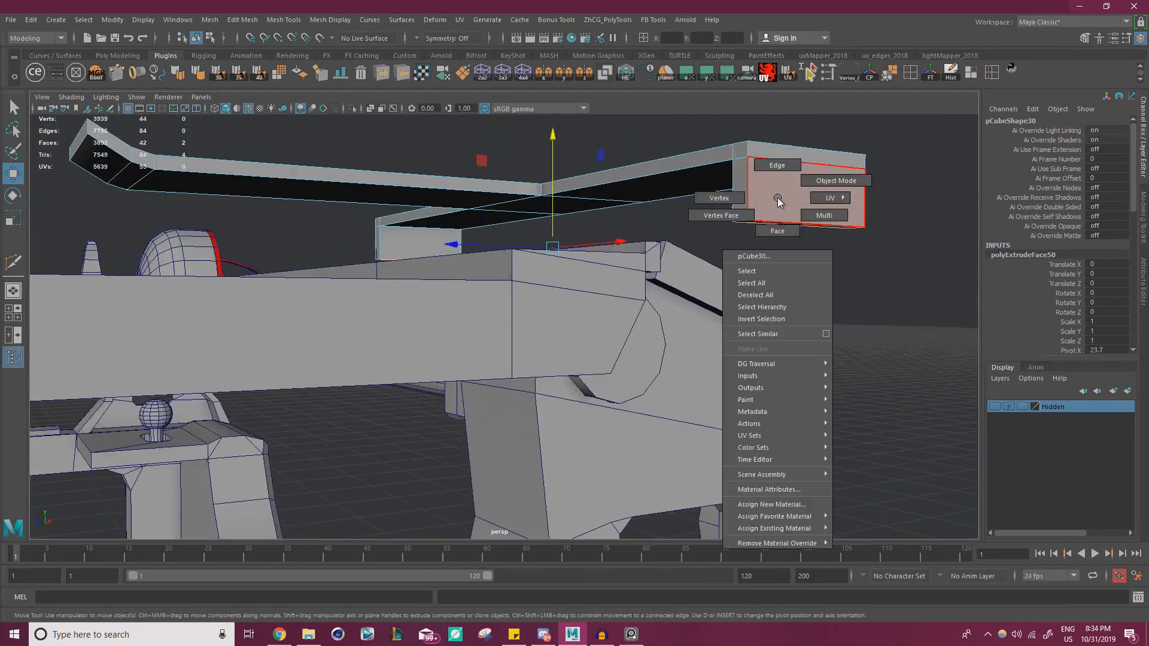
{"action": "right_click_drag", "start_coordinate": [778, 199], "coordinate": [776, 161]}
{"action": "left_click", "coordinate": [737, 224]}
{"action": "left_click_drag", "start_coordinate": [757, 237], "coordinate": [473, 252], "text": "alt"}
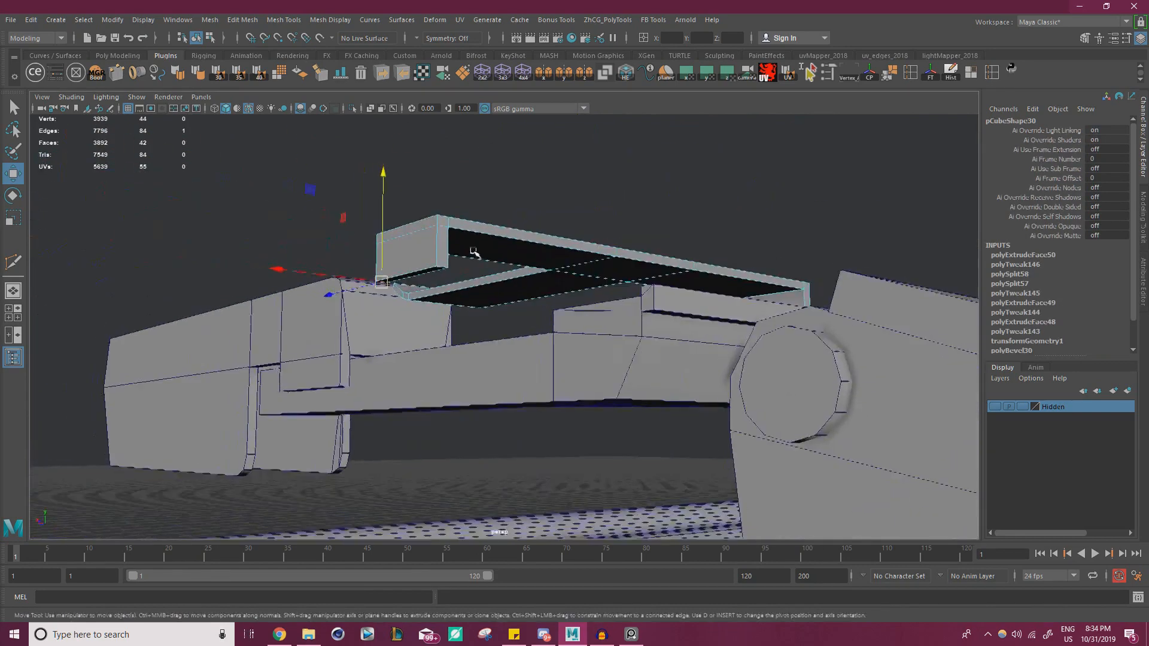
{"action": "scroll", "coordinate": [473, 252], "scroll_direction": "up", "scroll_amount": 1}
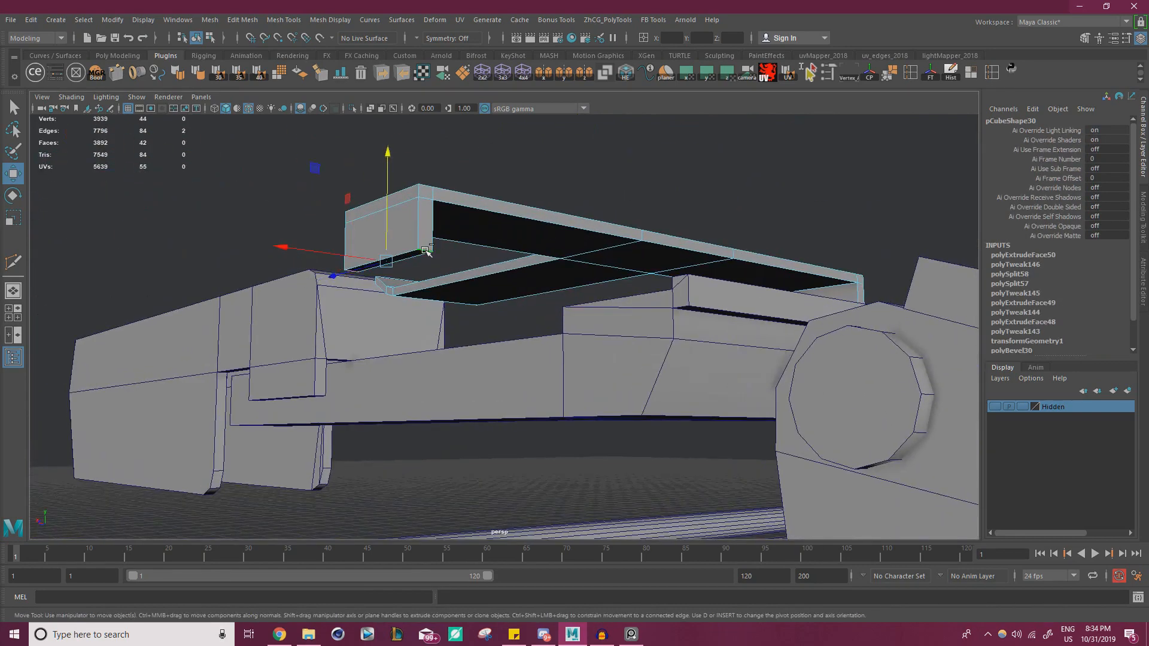
{"action": "key", "text": "ctrl+b"}
{"action": "key", "text": "ctrl+z"}
- Add the other tab's lower corner edges to the selection and bevel them all with fraction 0.7 and 3 segments
{"action": "right_click_drag", "start_coordinate": [683, 253], "coordinate": [490, 268], "text": "alt"}
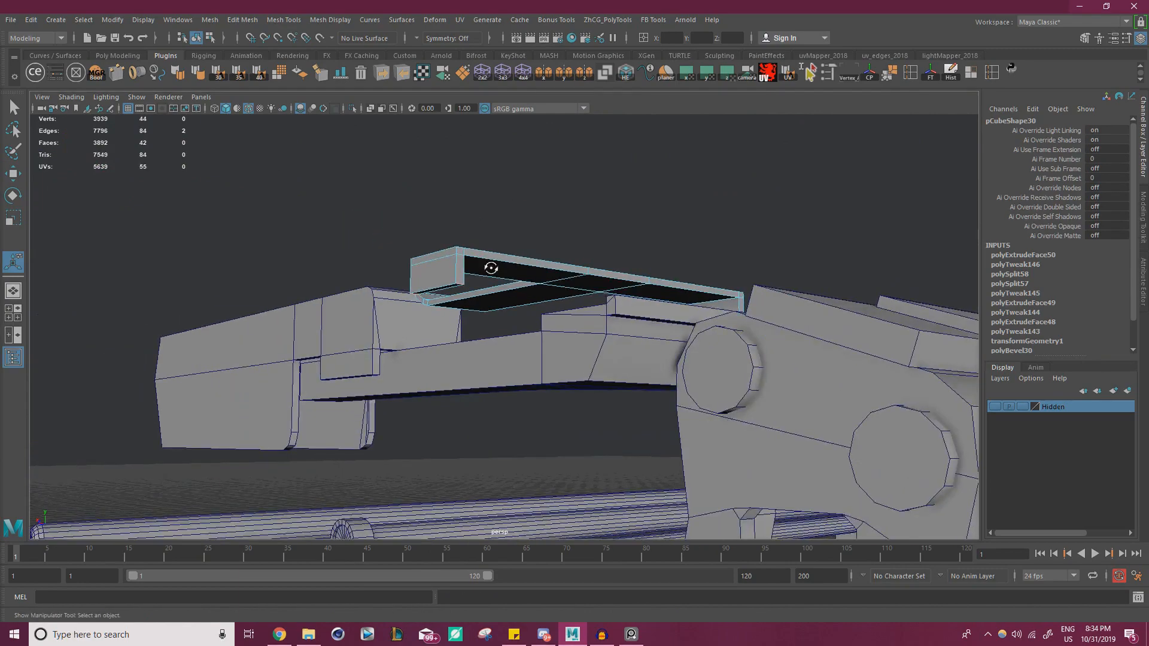
{"action": "left_click_drag", "start_coordinate": [491, 268], "coordinate": [281, 269], "text": "alt"}
{"action": "middle_click_drag", "start_coordinate": [281, 270], "coordinate": [576, 333], "text": "alt"}
{"action": "scroll", "coordinate": [577, 333], "scroll_direction": "up", "scroll_amount": 5}
{"action": "left_click_drag", "start_coordinate": [479, 390], "coordinate": [335, 386], "text": "alt"}
{"action": "right_click_drag", "start_coordinate": [335, 386], "coordinate": [314, 386], "text": "alt"}
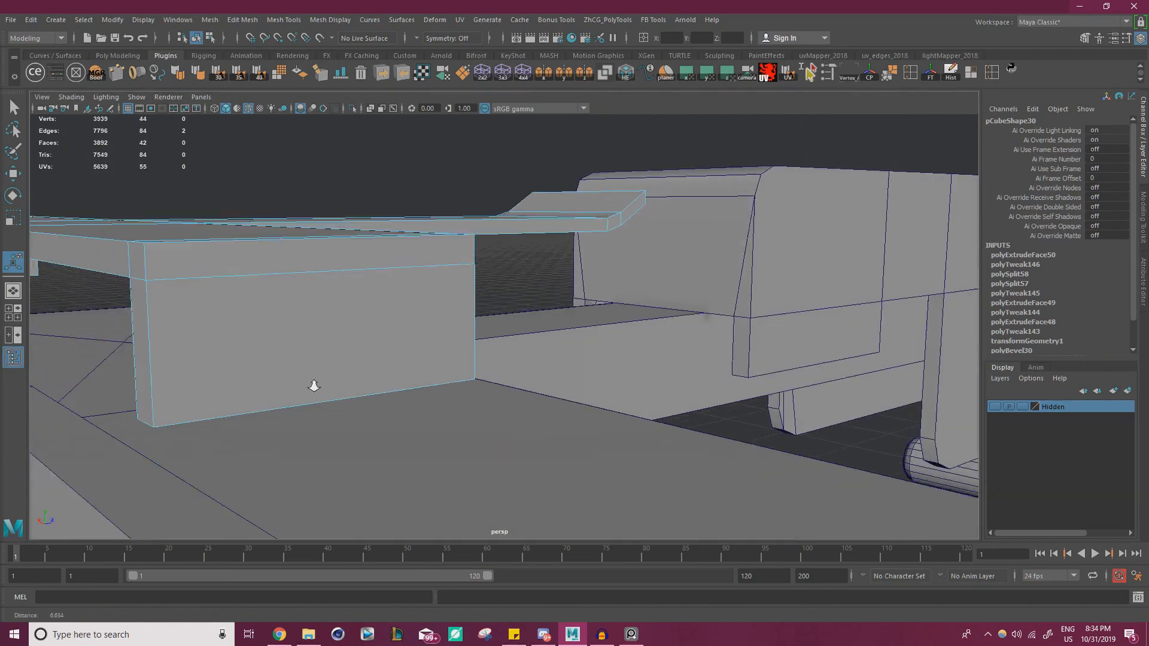
{"action": "left_click_drag", "start_coordinate": [314, 386], "coordinate": [250, 406], "text": "alt"}
{"action": "left_click", "coordinate": [265, 404], "text": "shift"}
{"action": "left_click_drag", "start_coordinate": [412, 367], "coordinate": [164, 354], "text": "alt"}
{"action": "middle_click_drag", "start_coordinate": [165, 355], "coordinate": [441, 359], "text": "alt"}
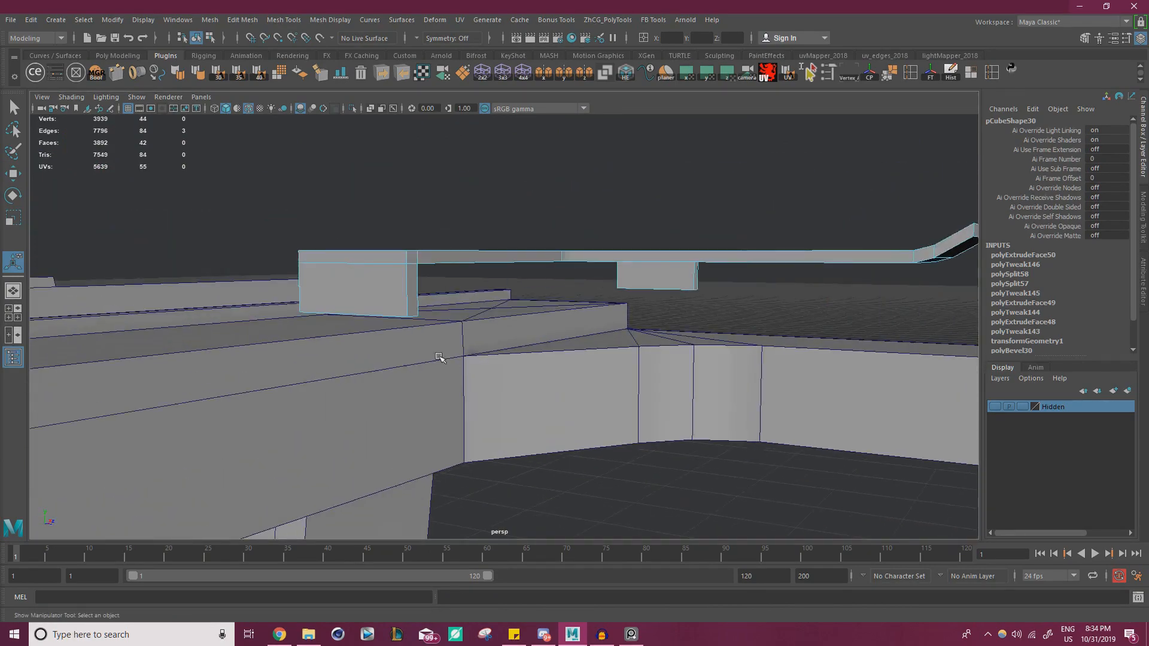
{"action": "right_click_drag", "start_coordinate": [441, 359], "coordinate": [477, 345], "text": "alt"}
{"action": "key", "text": "ctrl+b"}
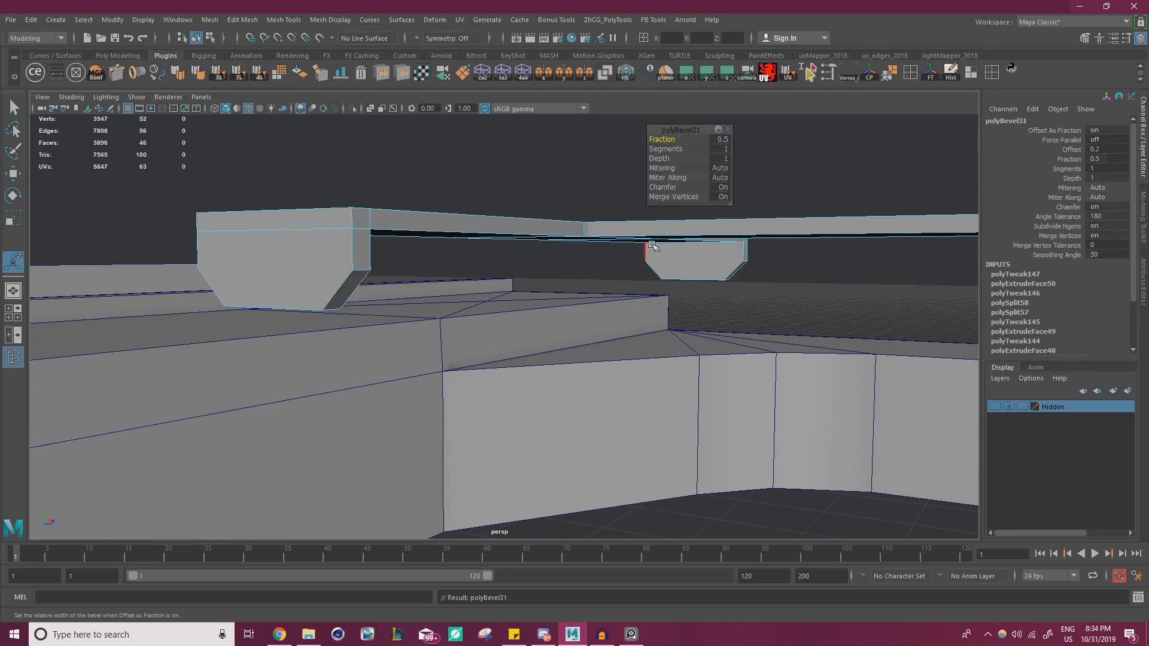
{"action": "left_click_drag", "start_coordinate": [491, 239], "coordinate": [544, 249], "text": "alt"}
{"action": "mouse_move", "coordinate": [653, 140]}
{"action": "left_mouse_down"}
{"action": "mouse_move", "coordinate": [679, 149]}
{"action": "mouse_move", "coordinate": [664, 140]}
{"action": "mouse_move", "coordinate": [675, 138]}
{"action": "left_mouse_up"}
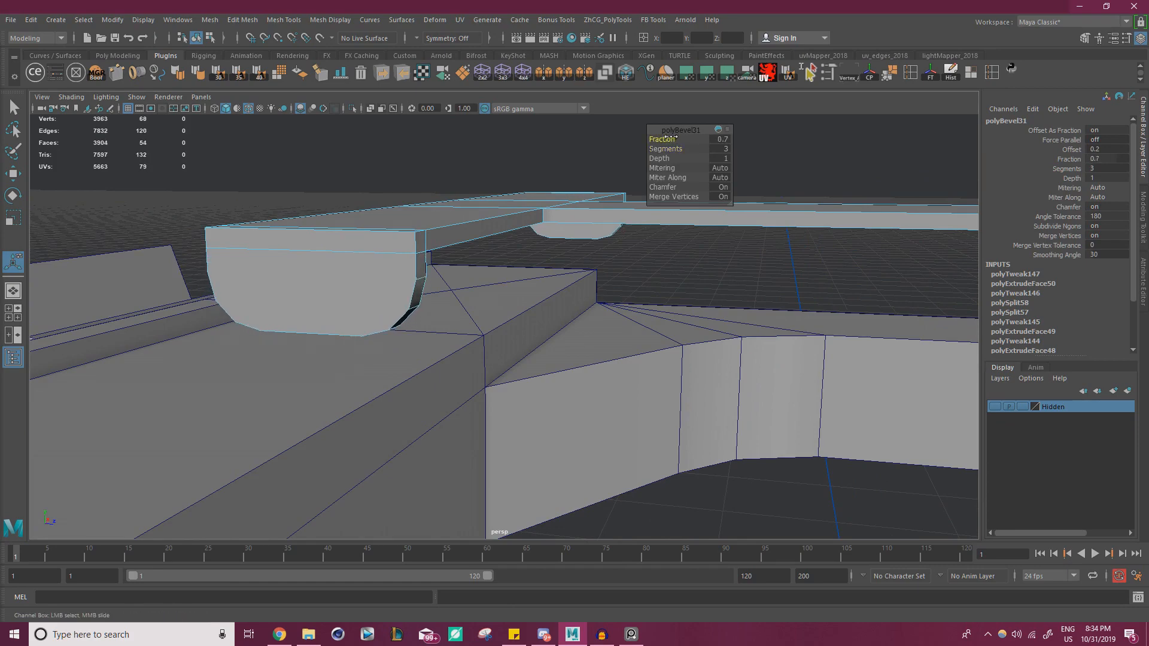
- Select outer faces of the bracket's end tabs and compare the tabs with the reference photo
{"action": "left_click_drag", "start_coordinate": [272, 254], "coordinate": [401, 292], "text": "alt"}
{"action": "key", "text": "q"}
{"action": "left_click", "coordinate": [490, 285]}
{"action": "left_click", "coordinate": [490, 281], "text": "shift"}
{"action": "key", "text": "w"}
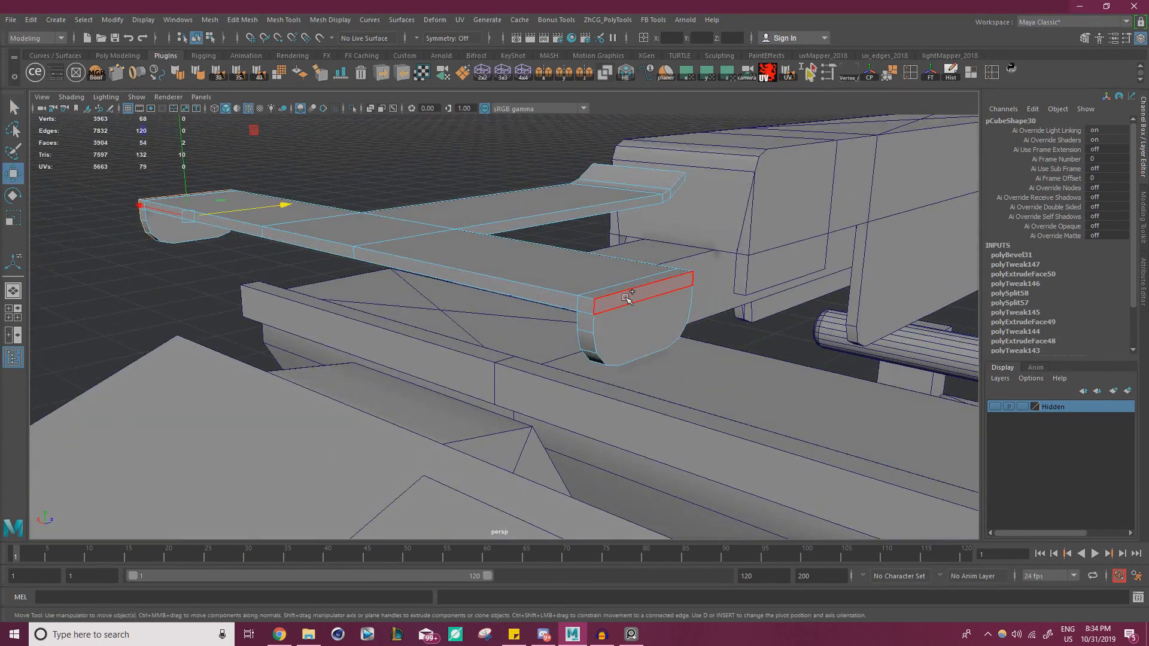
{"action": "left_click", "coordinate": [626, 298], "text": "shift"}
{"action": "left_click_drag", "start_coordinate": [437, 257], "coordinate": [479, 258], "text": "alt"}
{"action": "key", "text": "r"}
{"action": "key", "text": "alt+Tab"}
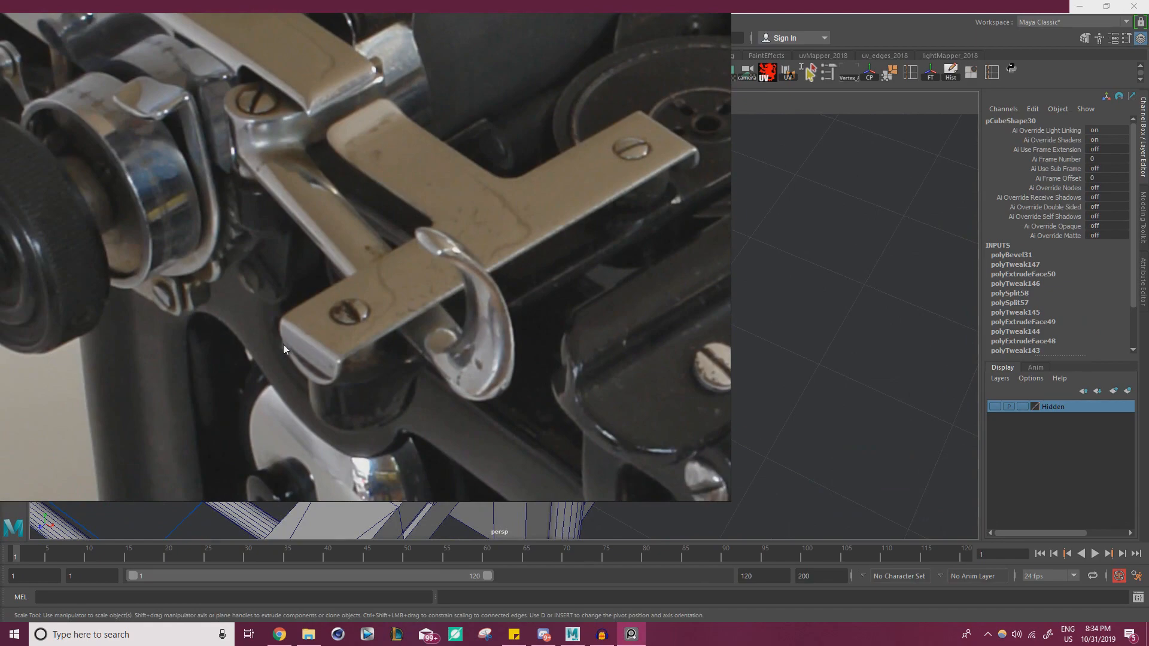
{"action": "key", "text": "alt+Tab"}
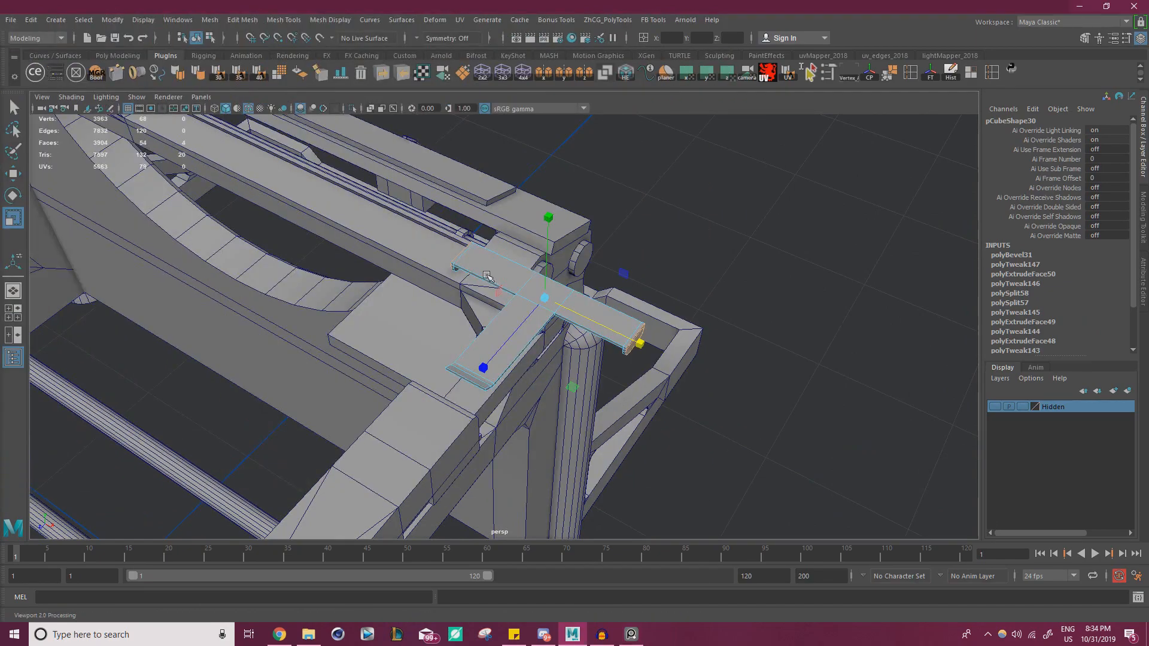
- Reselect the upper and lower outer faces of both end tabs and extrude them with an offset of 0.1
{"action": "left_click_drag", "start_coordinate": [509, 328], "coordinate": [497, 401], "text": "alt"}
{"action": "left_click", "coordinate": [463, 246]}
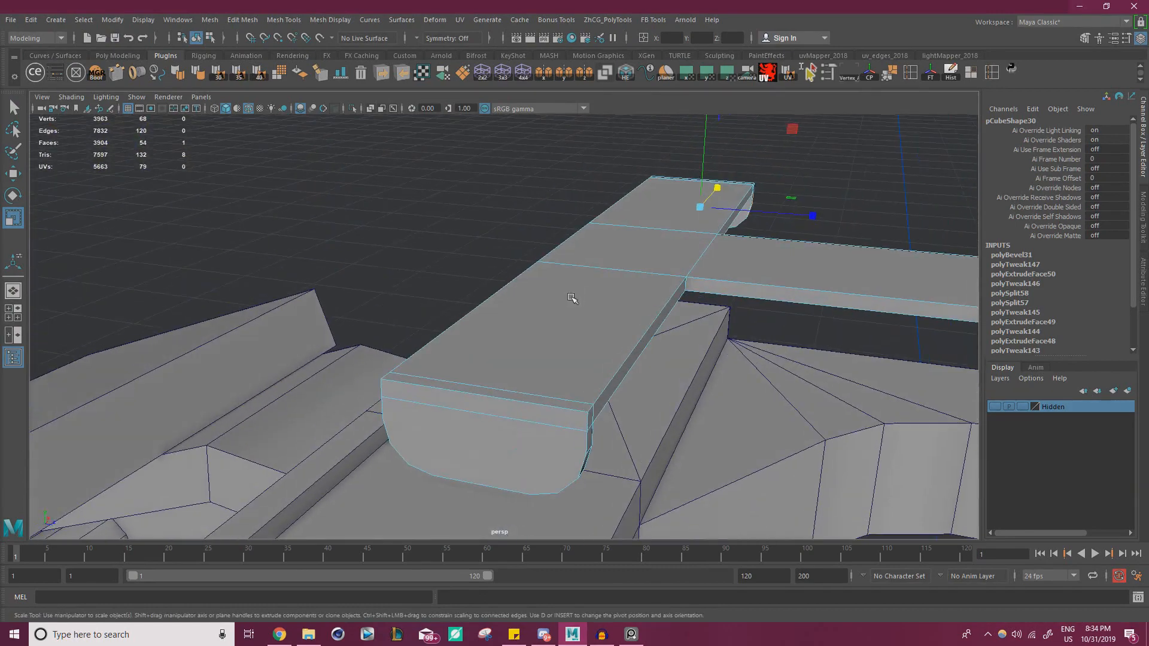
{"action": "left_click", "coordinate": [488, 396]}
{"action": "left_click", "coordinate": [489, 437], "text": "shift"}
{"action": "right_click_drag", "start_coordinate": [670, 383], "coordinate": [630, 352], "text": "alt"}
{"action": "left_click_drag", "start_coordinate": [629, 352], "coordinate": [436, 331], "text": "alt"}
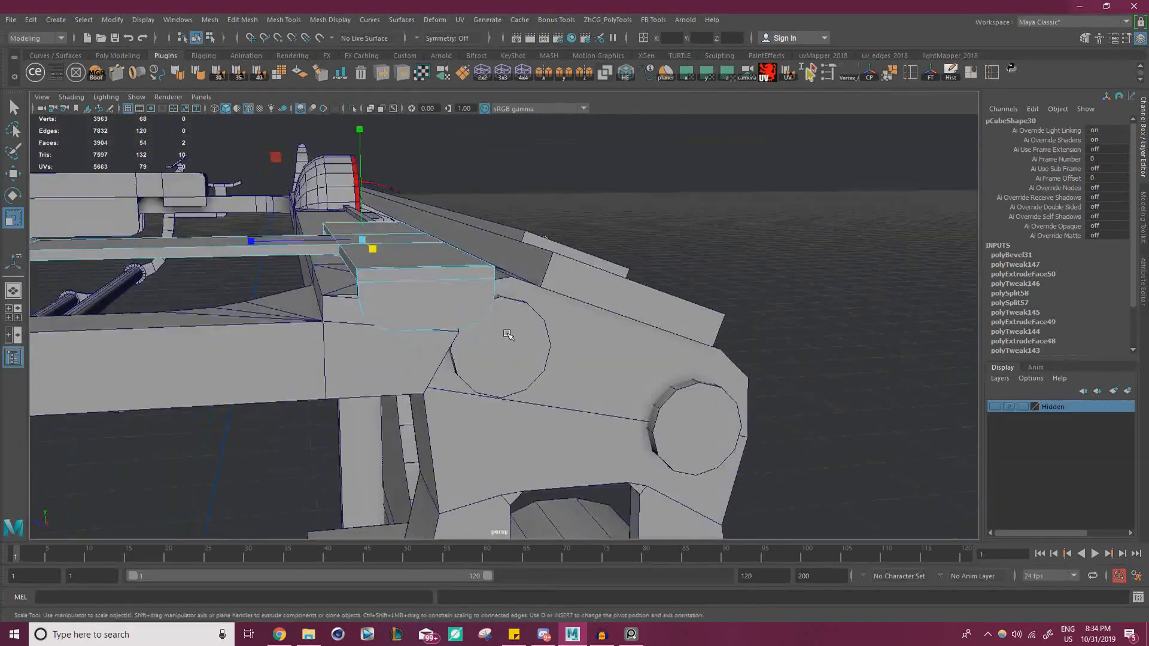
{"action": "left_click", "coordinate": [441, 272], "text": "shift"}
{"action": "left_click", "coordinate": [443, 299], "text": "shift"}
{"action": "left_click_drag", "start_coordinate": [510, 307], "coordinate": [643, 314], "text": "alt"}
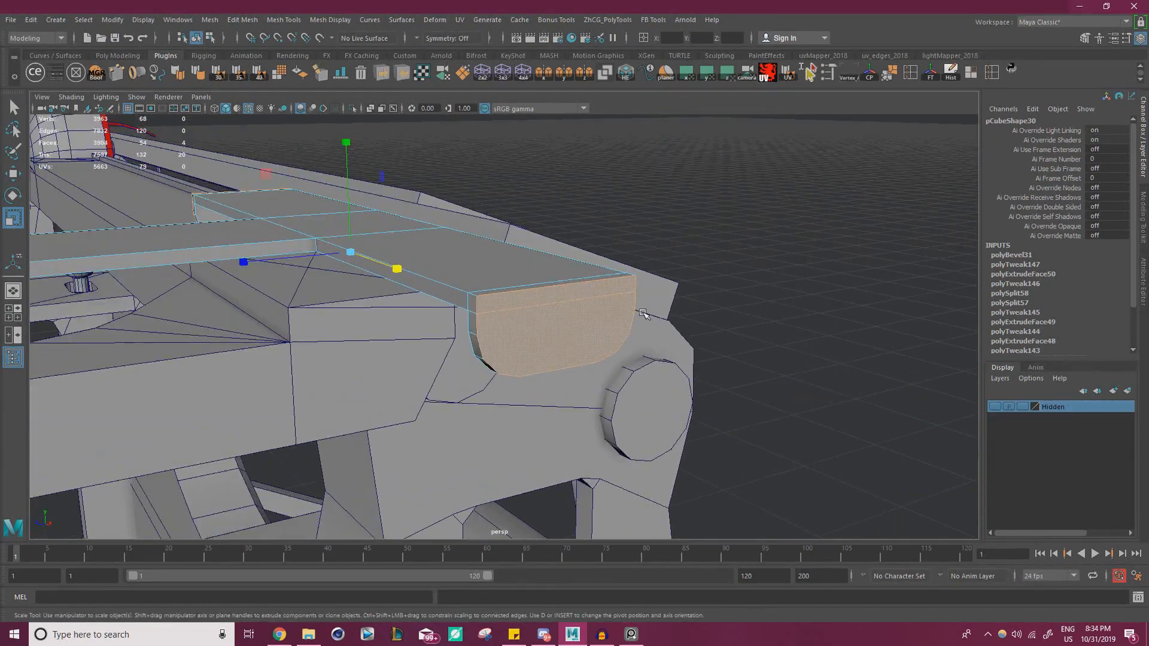
{"action": "key", "text": "ctrl+e"}
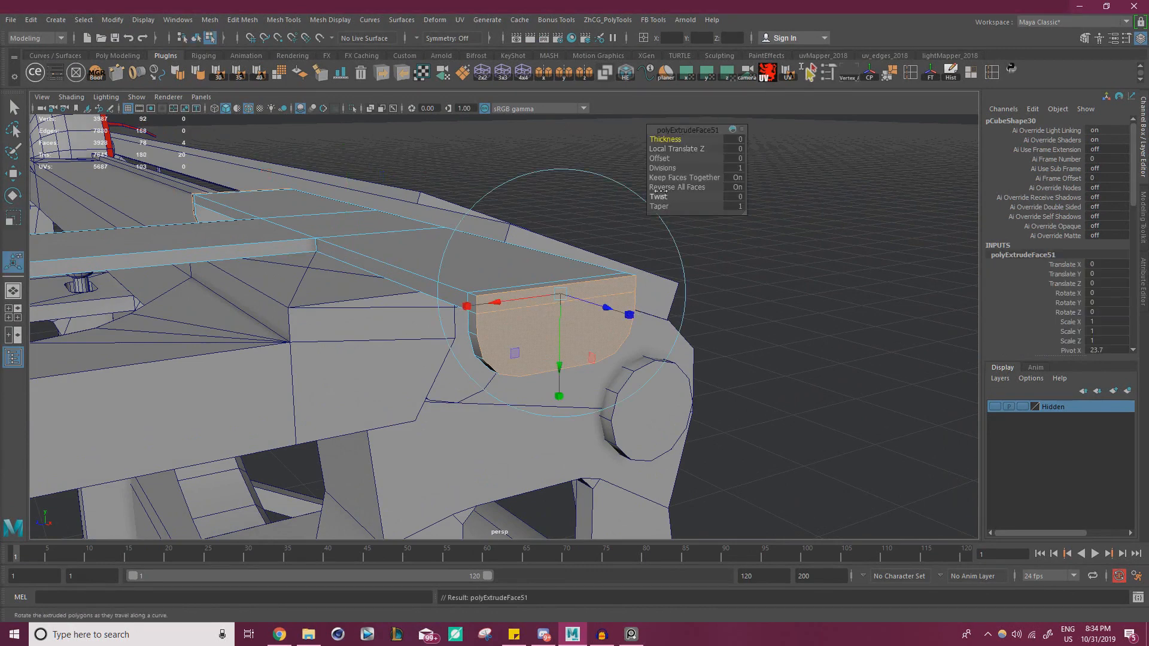
{"action": "mouse_move", "coordinate": [658, 158]}
{"action": "left_mouse_down"}
{"action": "mouse_move", "coordinate": [645, 159]}
{"action": "mouse_move", "coordinate": [660, 159]}
{"action": "left_mouse_up"}
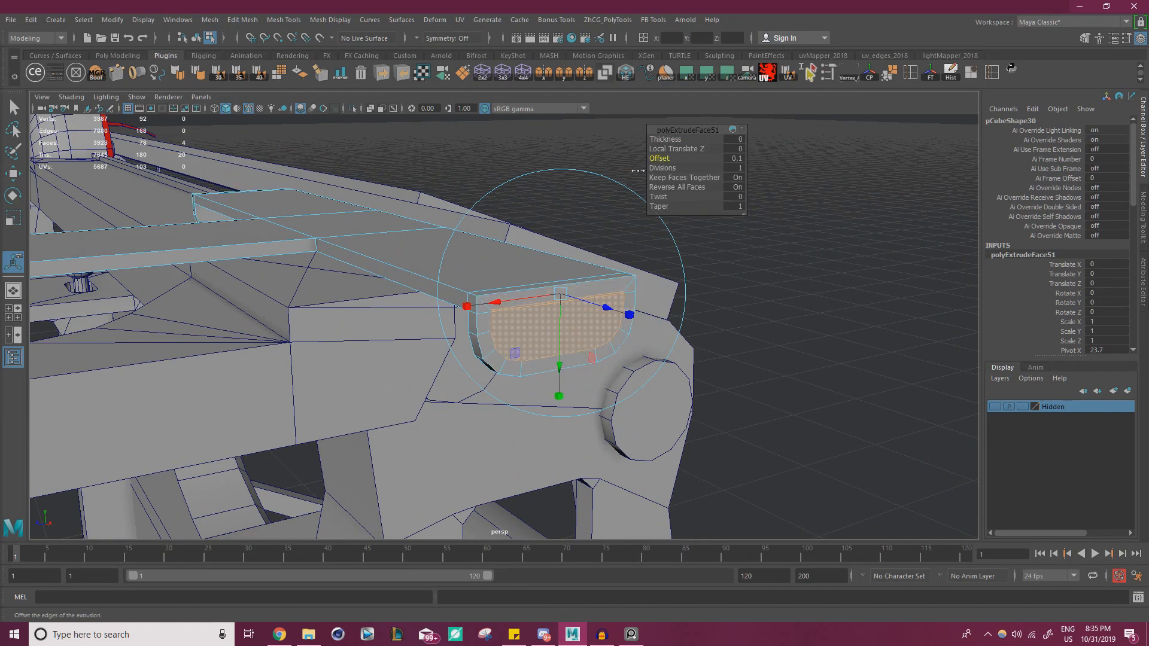
- Snap the two upper corner vertices of one end tab's inset down onto the vertices just below them
{"action": "scroll", "coordinate": [656, 302], "scroll_direction": "up", "scroll_amount": 10}
{"action": "scroll", "coordinate": [556, 277], "scroll_direction": "down", "scroll_amount": 5}
{"action": "key", "text": "w"}
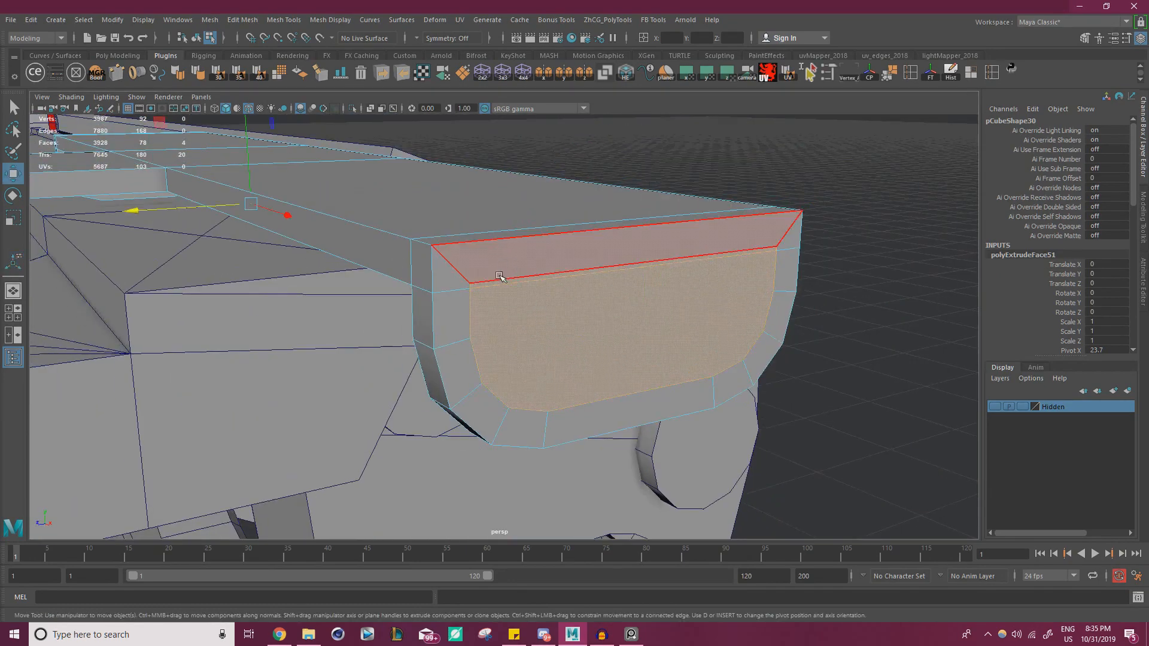
{"action": "scroll", "coordinate": [499, 276], "scroll_direction": "up", "scroll_amount": 1}
{"action": "right_click_drag", "start_coordinate": [476, 264], "coordinate": [441, 257]}
{"action": "scroll", "coordinate": [444, 231], "scroll_direction": "up", "scroll_amount": 6}
{"action": "scroll", "coordinate": [475, 237], "scroll_direction": "down", "scroll_amount": 4}
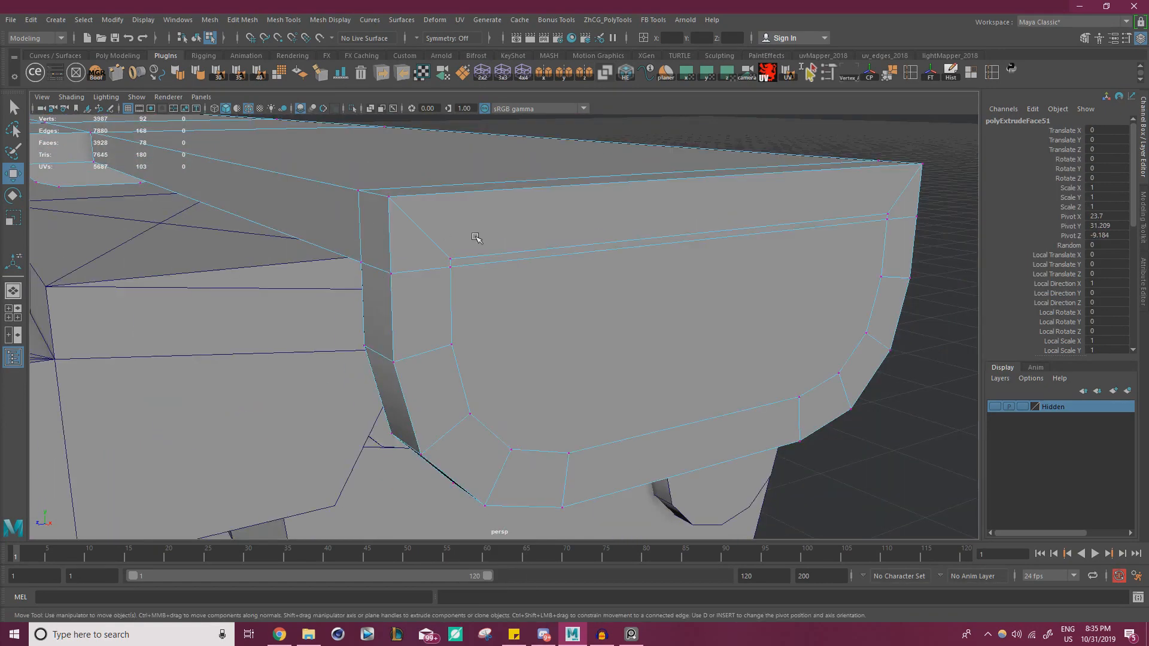
{"action": "scroll", "coordinate": [476, 237], "scroll_direction": "down", "scroll_amount": 1}
{"action": "left_click", "coordinate": [463, 278]}
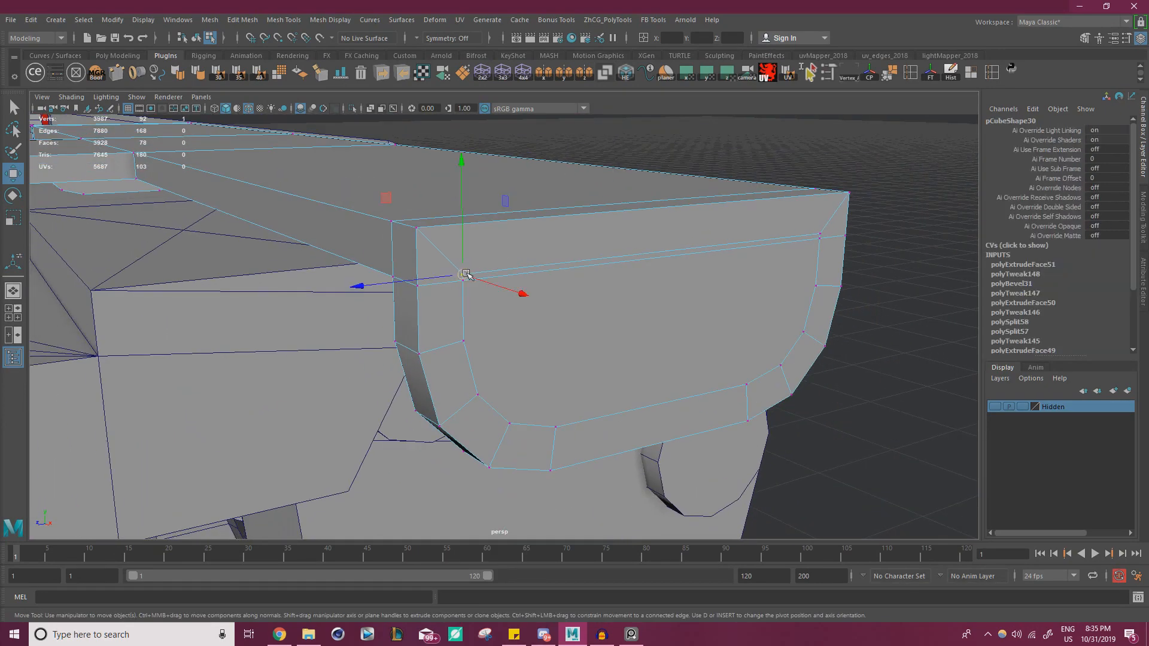
{"action": "left_click", "coordinate": [817, 233]}
{"action": "left_click_drag", "start_coordinate": [820, 234], "coordinate": [819, 238]}
- Snap the other end tab's two upper inset vertices onto the vertices directly beneath them
{"action": "right_click_drag", "start_coordinate": [819, 238], "coordinate": [490, 218], "text": "alt"}
{"action": "left_click_drag", "start_coordinate": [490, 218], "coordinate": [672, 290], "text": "alt"}
{"action": "middle_click_drag", "start_coordinate": [672, 290], "coordinate": [619, 239], "text": "alt"}
{"action": "right_click_drag", "start_coordinate": [619, 239], "coordinate": [772, 269], "text": "alt"}
{"action": "middle_click_drag", "start_coordinate": [703, 263], "coordinate": [702, 315], "text": "alt"}
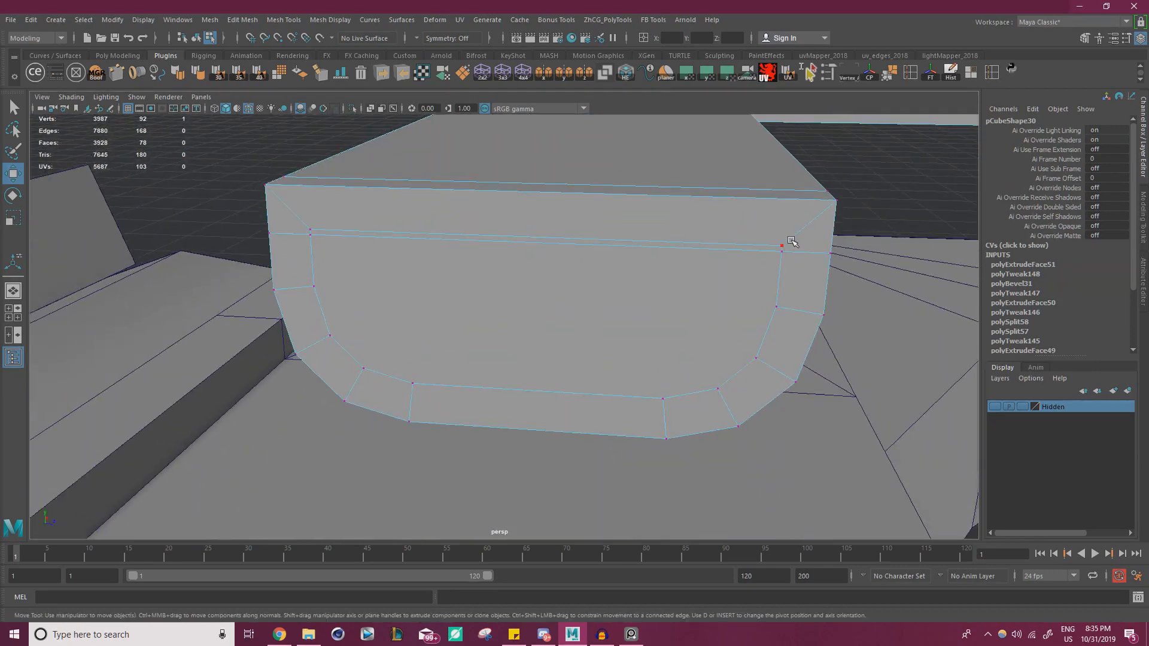
{"action": "left_click_drag", "start_coordinate": [782, 248], "coordinate": [784, 252]}
{"action": "left_click", "coordinate": [311, 229]}
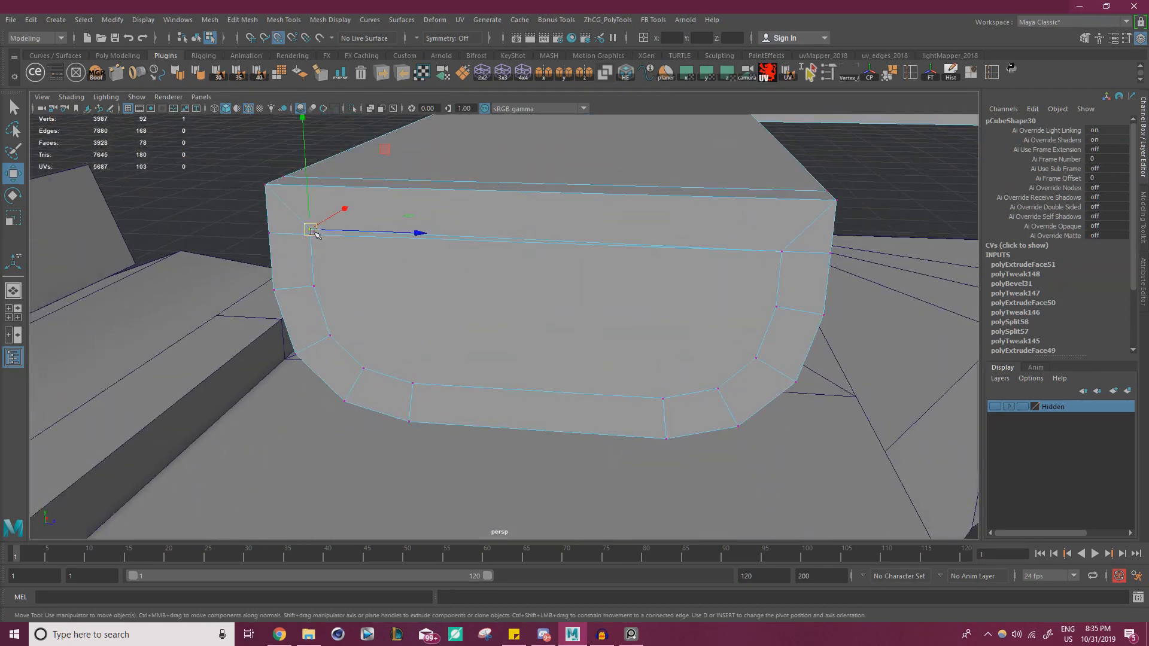
{"action": "left_click_drag", "start_coordinate": [310, 230], "coordinate": [310, 236]}
- Select all of the bracket's vertices and merge the overlapping ones with a distance threshold of 0.0001
{"action": "scroll", "coordinate": [335, 239], "scroll_direction": "down", "scroll_amount": 12}
{"action": "left_click_drag", "start_coordinate": [330, 423], "coordinate": [937, 149]}
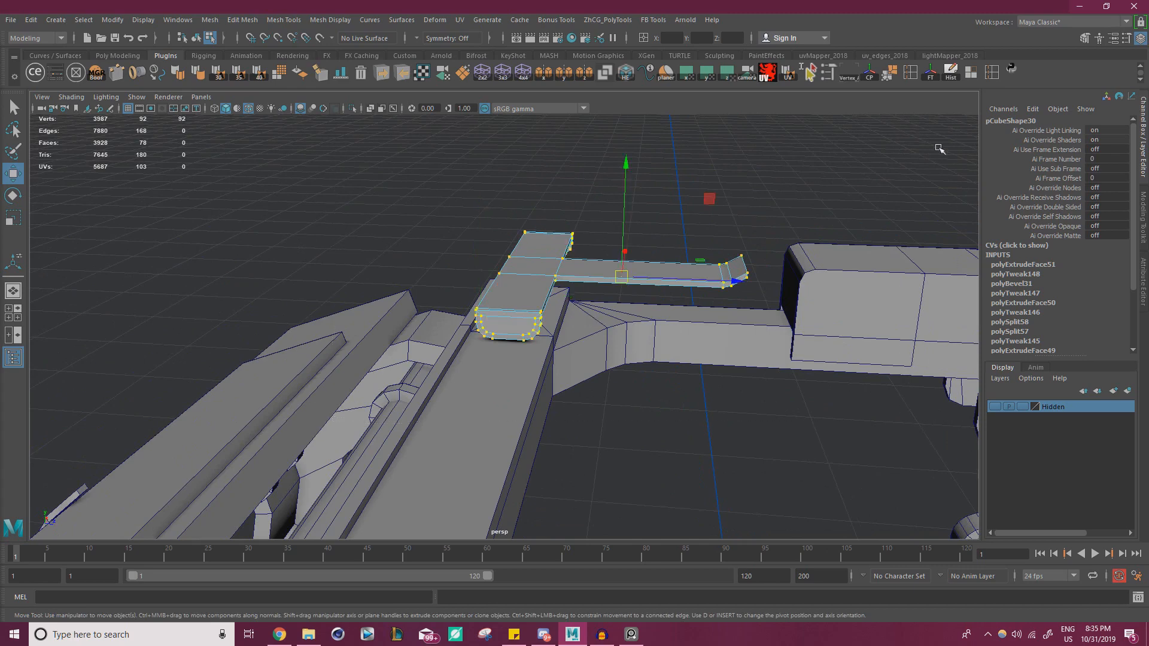
{"action": "right_click_drag", "start_coordinate": [721, 198], "coordinate": [779, 140], "text": "shift"}
{"action": "scroll", "coordinate": [652, 220], "scroll_direction": "up", "scroll_amount": 8}
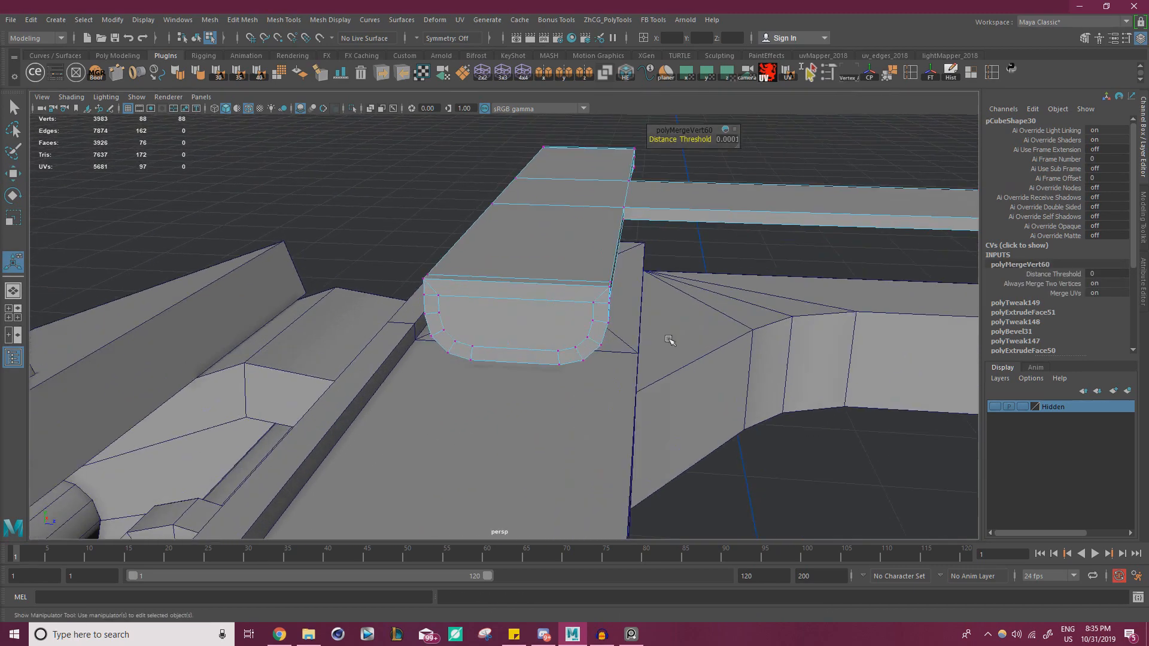
- Select the U-shaped rim faces around the insets of both end tabs and extrude them with thickness 0.1
{"action": "right_click_drag", "start_coordinate": [562, 315], "coordinate": [569, 321]}
{"action": "left_click", "coordinate": [600, 312]}
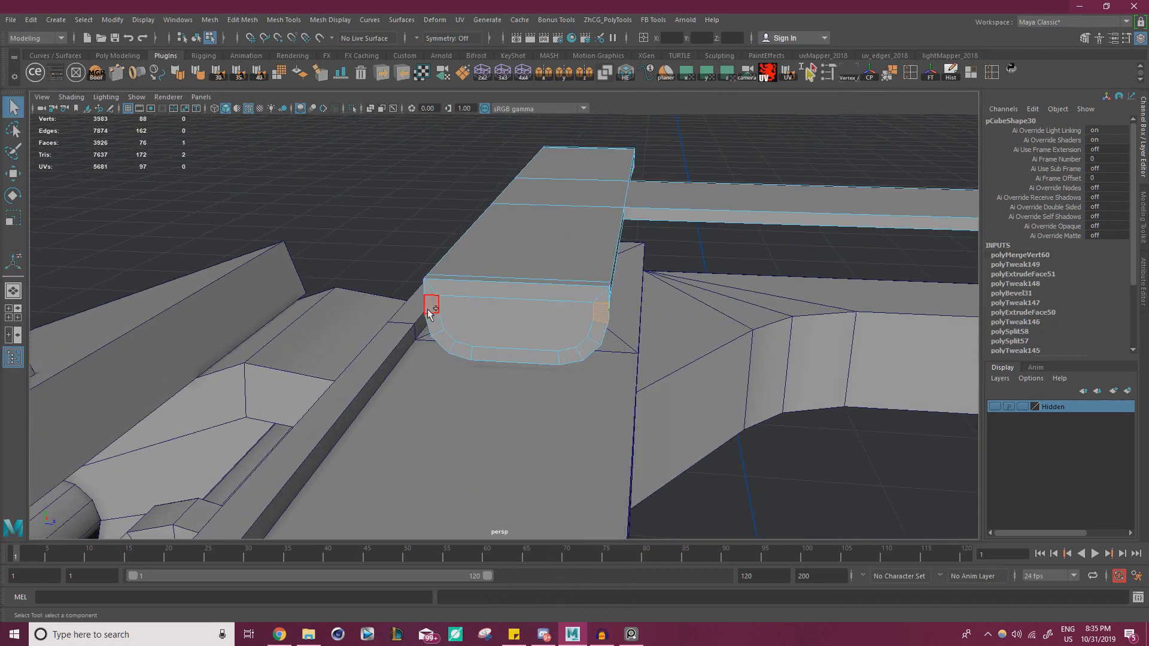
{"action": "key", "text": "w"}
{"action": "left_click_drag", "start_coordinate": [652, 282], "coordinate": [521, 252], "text": "alt"}
{"action": "left_click", "coordinate": [522, 252], "text": "shift"}
{"action": "left_click", "coordinate": [388, 250], "text": "shift"}
{"action": "left_click_drag", "start_coordinate": [388, 250], "coordinate": [688, 317], "text": "alt"}
{"action": "key", "text": "ctrl+e"}
{"action": "left_click_drag", "start_coordinate": [660, 139], "coordinate": [665, 139]}
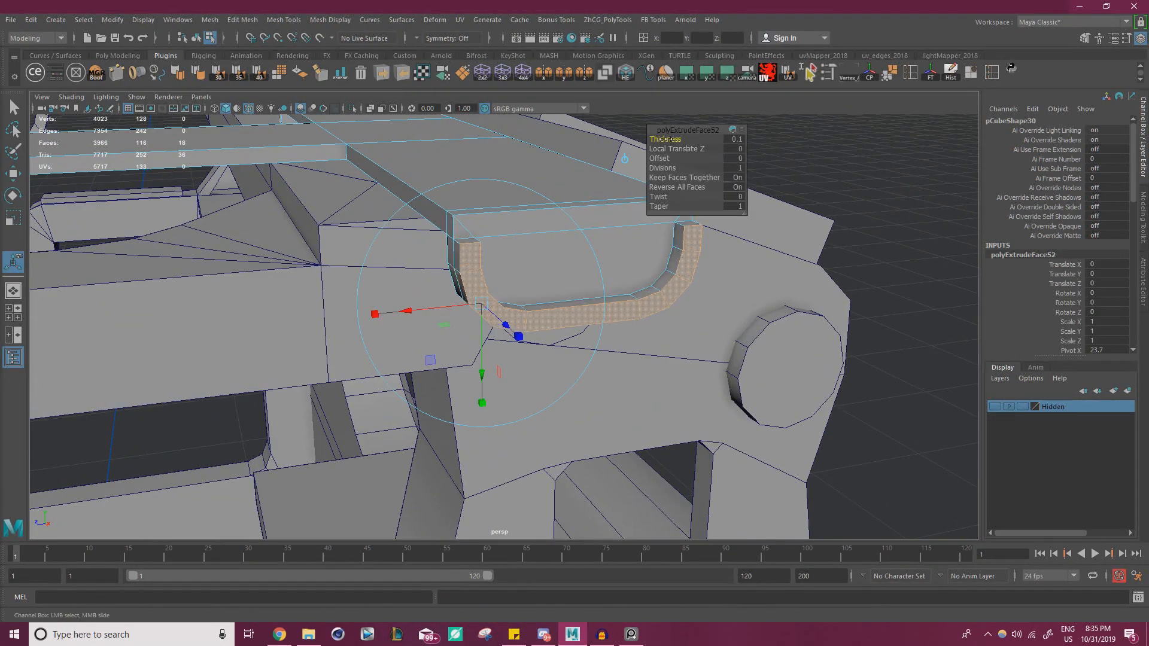
- Set the rim extrusion's thickness to 0.05 and its offset to 0.03, checking both end tabs
{"action": "mouse_move", "coordinate": [706, 219]}
{"action": "left_mouse_down", "text": "alt"}
{"action": "mouse_move", "coordinate": [762, 254]}
{"action": "mouse_move", "coordinate": [756, 277]}
{"action": "mouse_move", "coordinate": [718, 230]}
{"action": "left_mouse_up", "text": "alt"}
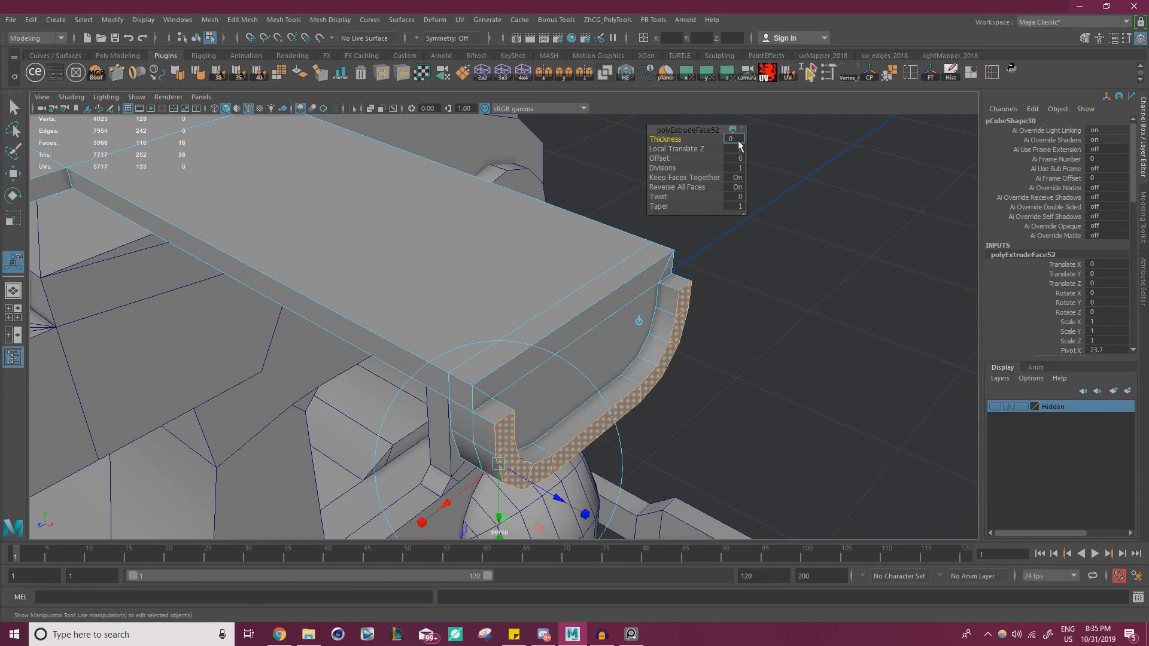
{"action": "key", "text": "Return"}
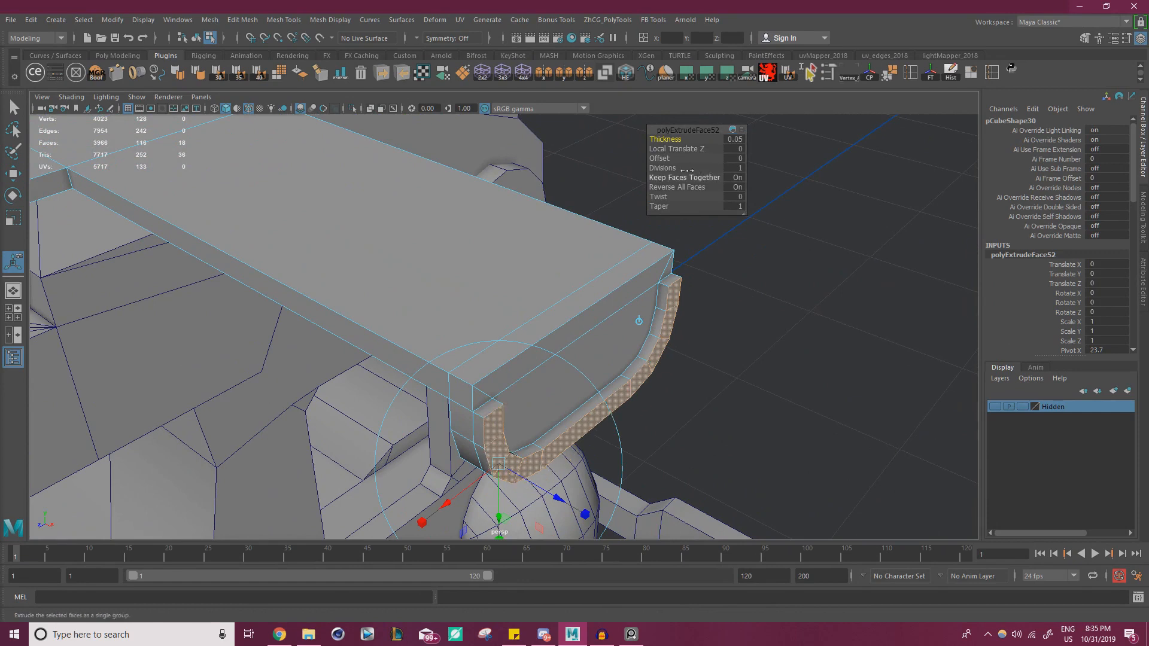
{"action": "mouse_move", "coordinate": [658, 159]}
{"action": "left_mouse_down"}
{"action": "mouse_move", "coordinate": [676, 159]}
{"action": "mouse_move", "coordinate": [658, 160]}
{"action": "left_mouse_up"}
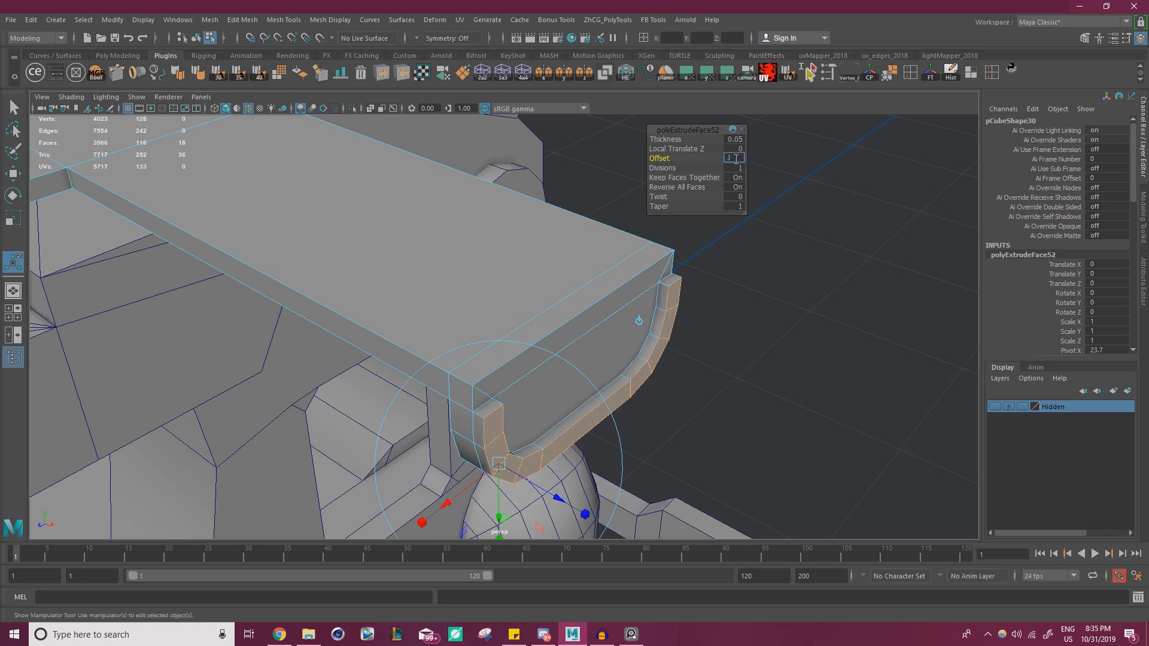
{"action": "key", "text": "Return"}
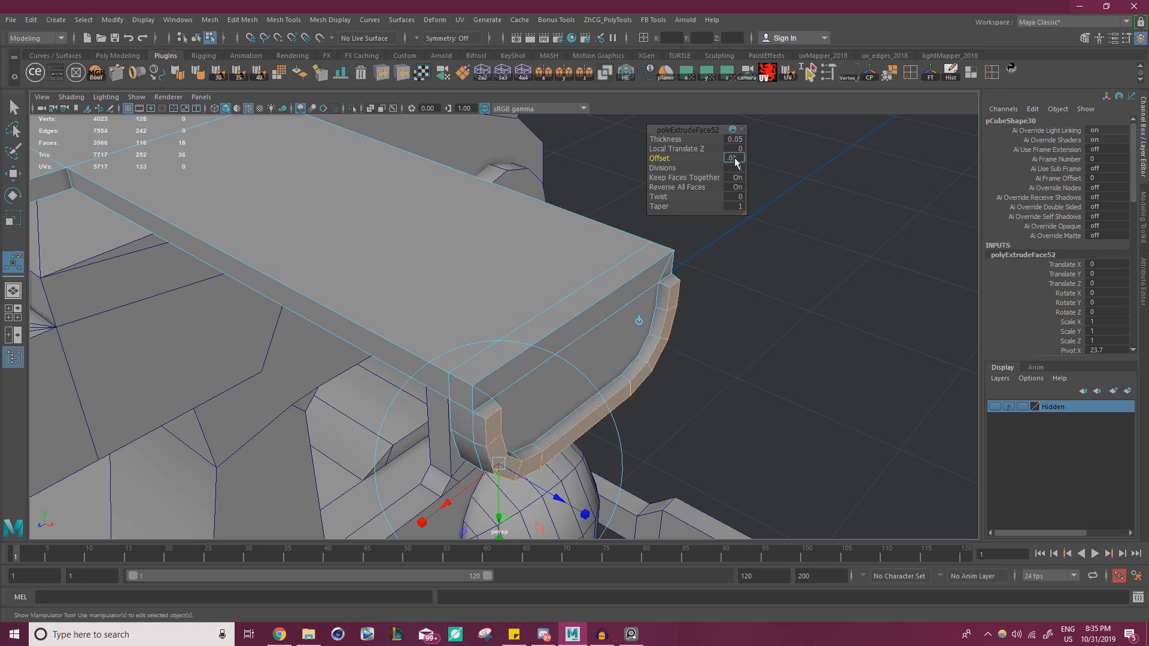
{"action": "key", "text": "Return"}
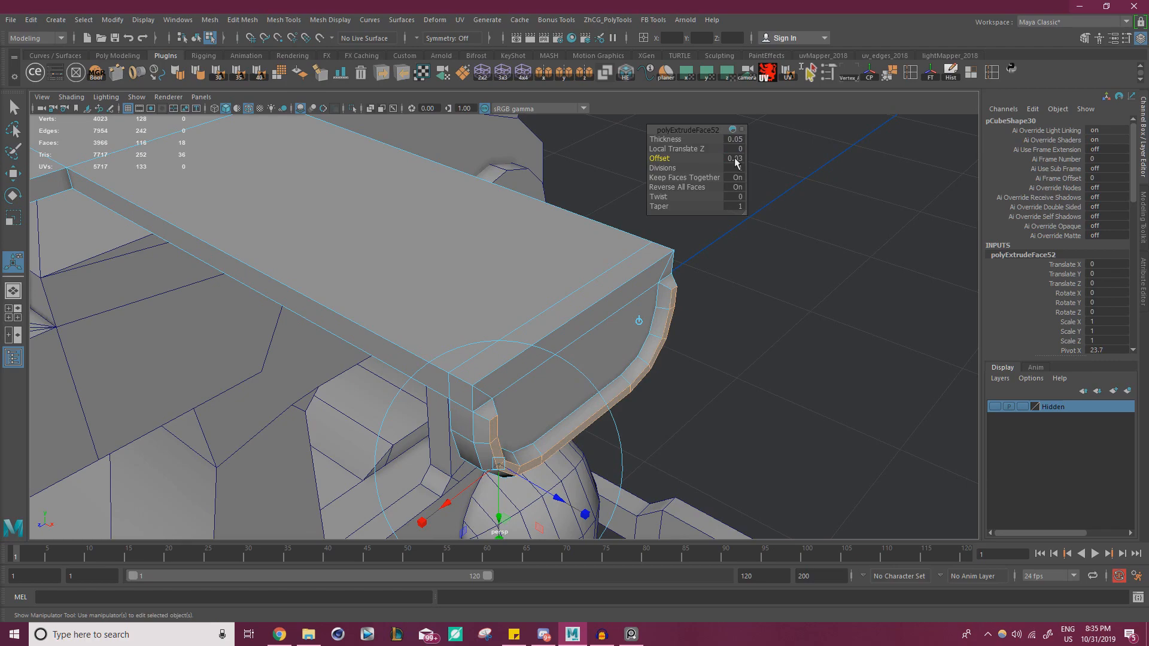
{"action": "left_click_drag", "start_coordinate": [566, 304], "coordinate": [381, 278], "text": "alt"}
{"action": "left_click_drag", "start_coordinate": [381, 288], "coordinate": [437, 288], "text": "alt"}
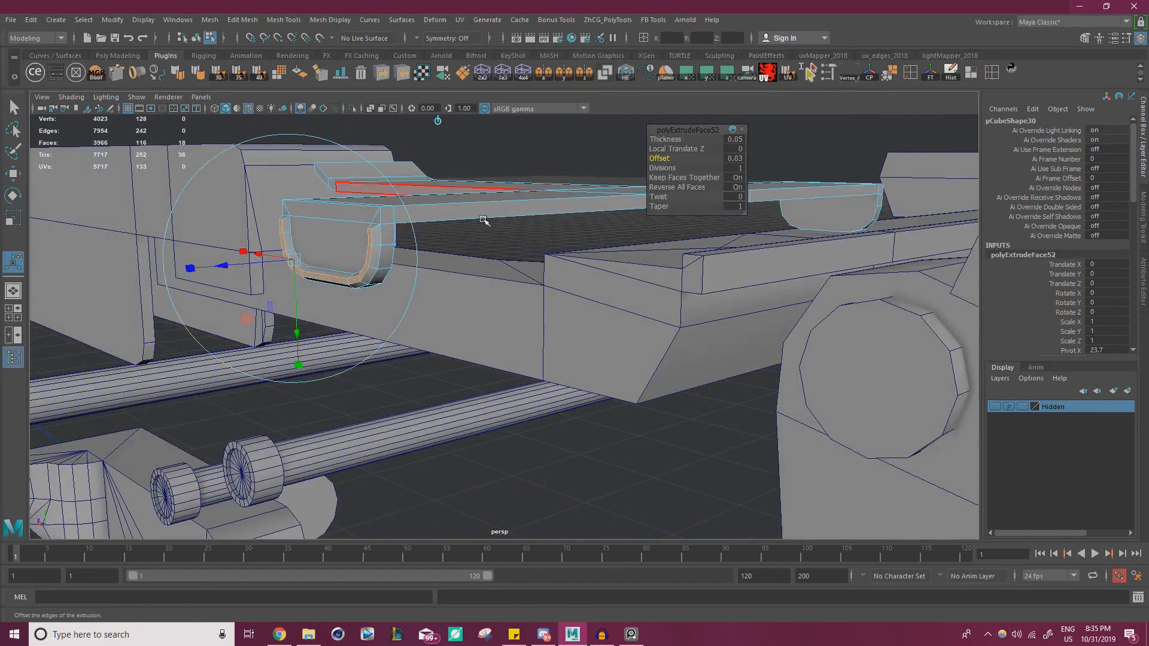
- Return to object mode with nothing selected and compare the bracket and the front bar beneath it with the reference photo
{"action": "key", "text": "w"}
{"action": "right_click_drag", "start_coordinate": [429, 217], "coordinate": [536, 156]}
{"action": "left_click", "coordinate": [536, 156]}
{"action": "scroll", "coordinate": [357, 198], "scroll_direction": "down", "scroll_amount": 3}
{"action": "left_click_drag", "start_coordinate": [358, 198], "coordinate": [345, 228], "text": "alt"}
{"action": "key", "text": "alt+Tab"}
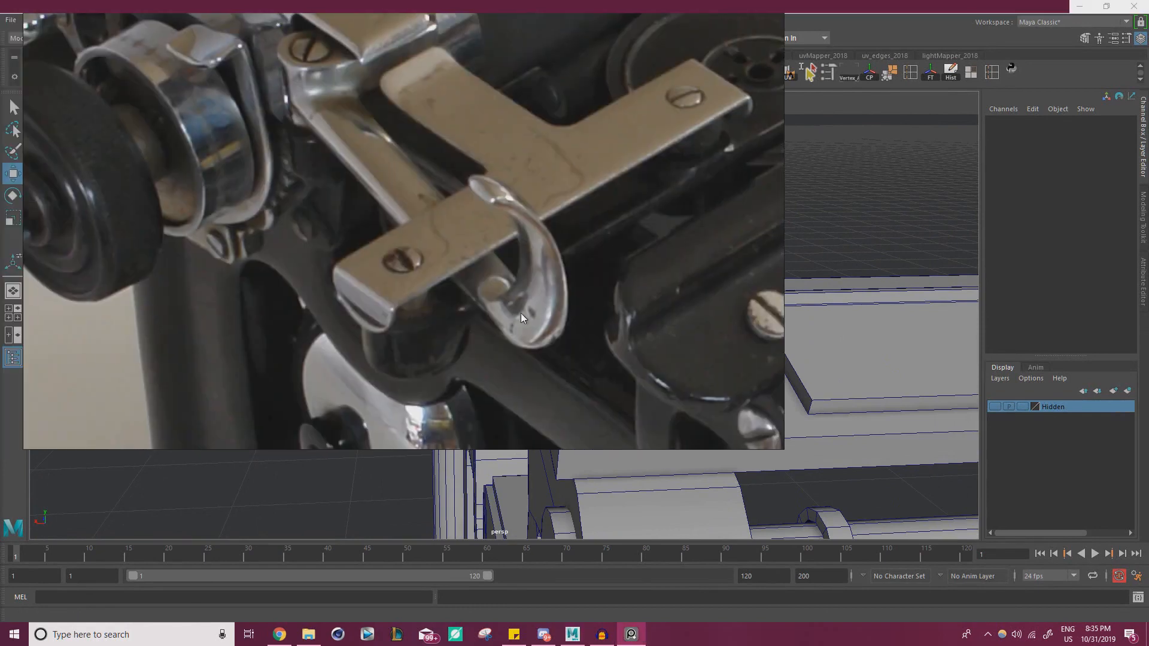
{"action": "key", "text": "alt+Tab"}
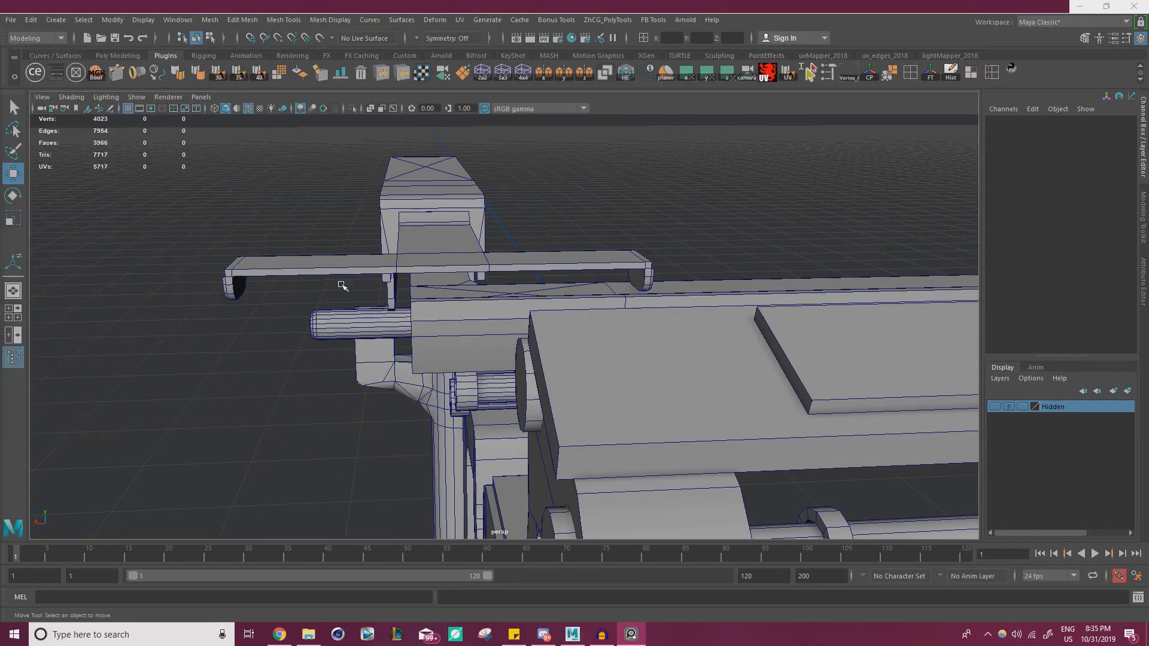
{"action": "left_click_drag", "start_coordinate": [342, 286], "coordinate": [443, 283], "text": "alt"}
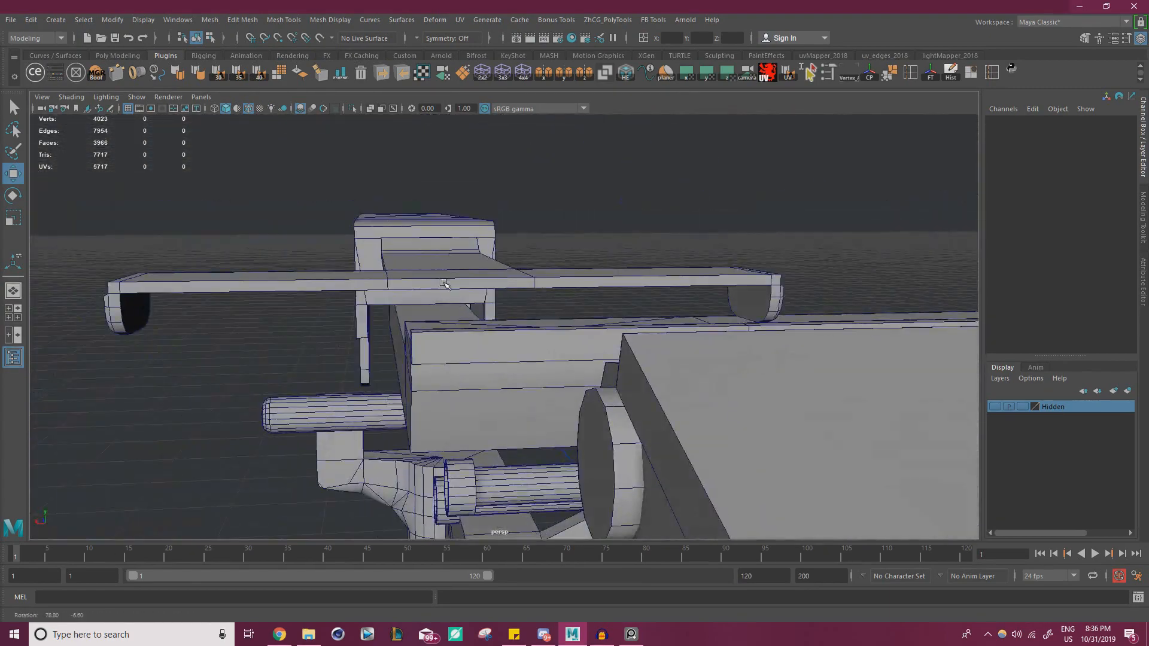
{"action": "key", "text": "alt+Tab"}
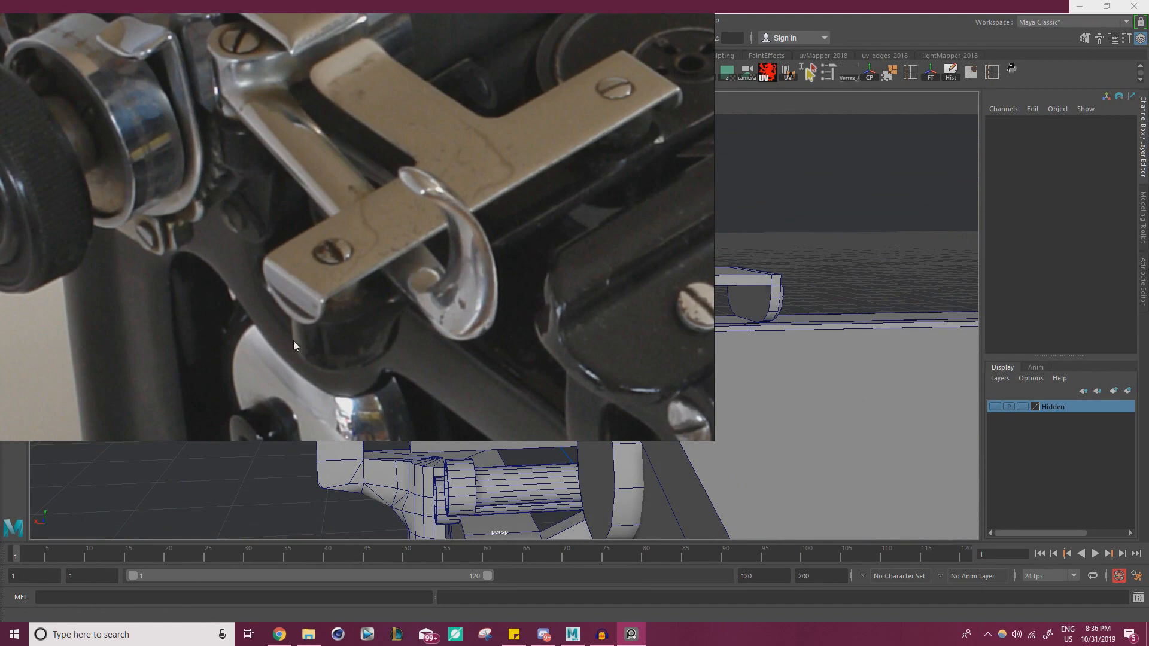
{"action": "right_click_drag", "start_coordinate": [294, 340], "coordinate": [0, 340]}
{"action": "left_click_drag", "start_coordinate": [273, 281], "coordinate": [497, 272], "text": "alt"}
{"action": "left_click_drag", "start_coordinate": [558, 304], "coordinate": [579, 354], "text": "alt"}
- Select the faces on the front bar's end and extrude them outwards along X towards the bracket's overhanging end tab
{"action": "left_click", "coordinate": [584, 349]}
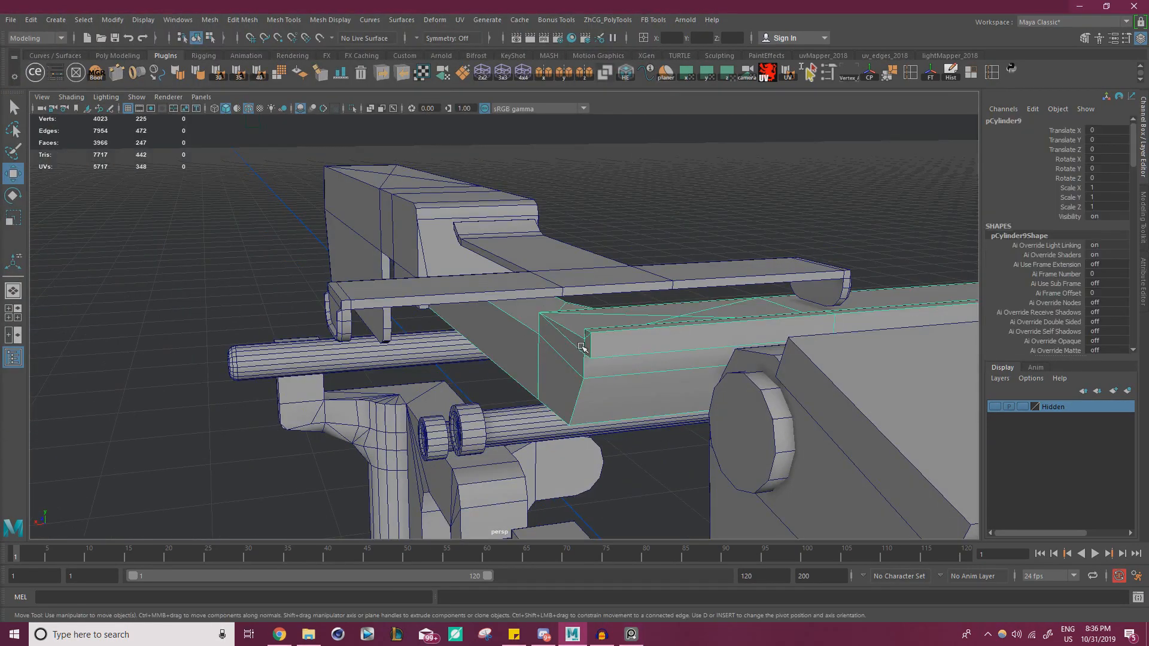
{"action": "right_click_drag", "start_coordinate": [583, 348], "coordinate": [588, 323]}
{"action": "left_click_drag", "start_coordinate": [589, 335], "coordinate": [800, 364], "text": "alt"}
{"action": "scroll", "coordinate": [750, 310], "scroll_direction": "up", "scroll_amount": 3}
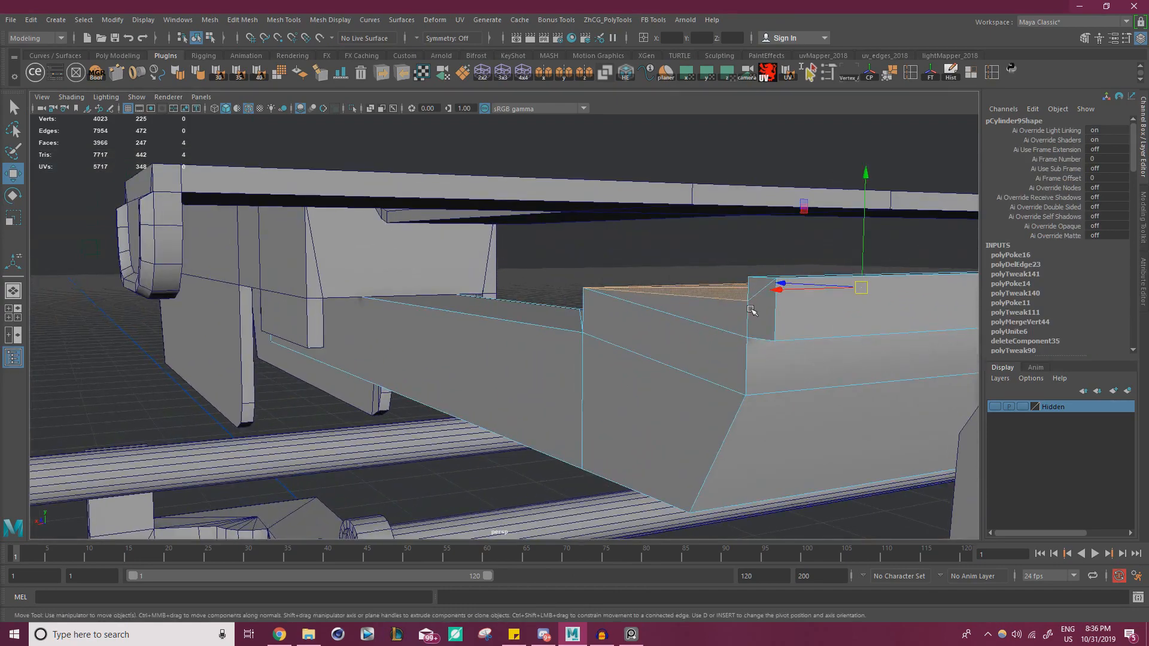
{"action": "left_click", "coordinate": [757, 289]}
{"action": "left_click", "coordinate": [758, 321], "text": "shift"}
{"action": "left_click", "coordinate": [712, 336], "text": "shift"}
{"action": "left_click", "coordinate": [728, 334], "text": "shift"}
{"action": "left_click", "coordinate": [727, 324], "text": "shift"}
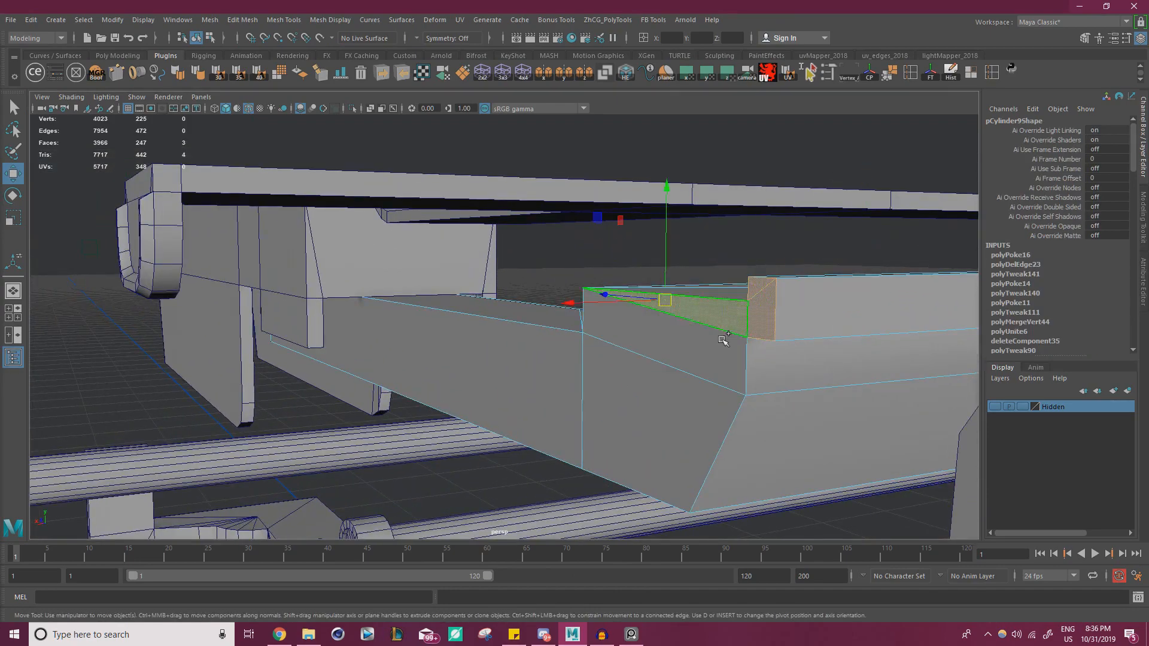
{"action": "left_click", "coordinate": [714, 353], "text": "shift"}
{"action": "left_click", "coordinate": [688, 408], "text": "shift"}
{"action": "left_click_drag", "start_coordinate": [689, 408], "coordinate": [429, 344], "text": "alt"}
{"action": "key", "text": "ctrl+z"}
{"action": "left_click_drag", "start_coordinate": [429, 344], "coordinate": [471, 342], "text": "alt"}
{"action": "middle_click_drag", "start_coordinate": [470, 342], "coordinate": [536, 343], "text": "alt"}
{"action": "left_click_drag", "start_coordinate": [536, 343], "coordinate": [591, 343], "text": "alt"}
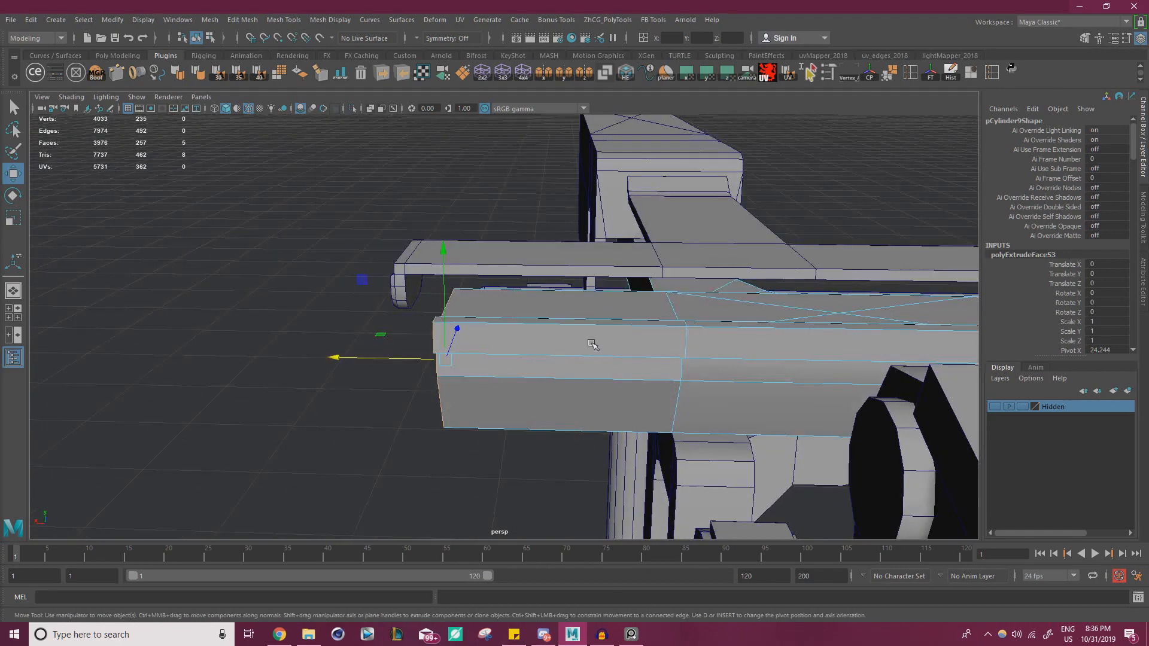
- Examine the T-shaped bracket's screws, rounded end tabs and surrounding parts in the reference photo
{"action": "left_click_drag", "start_coordinate": [708, 314], "coordinate": [462, 260], "text": "alt"}
{"action": "key", "text": "alt+Tab"}
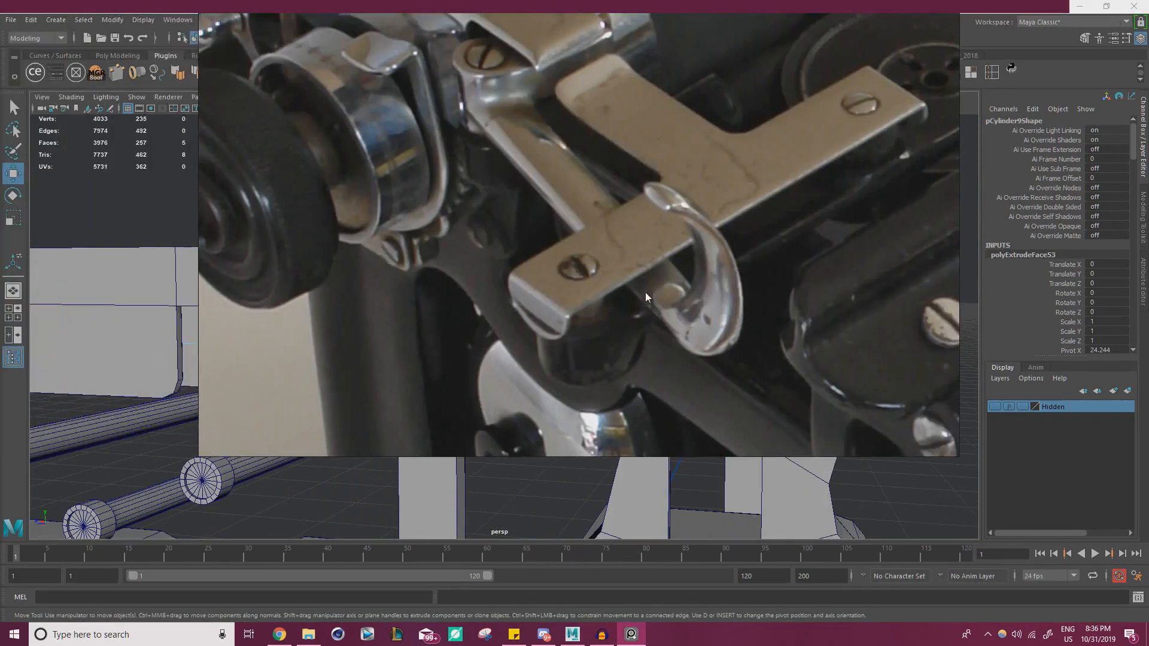
{"action": "scroll", "coordinate": [645, 297], "scroll_direction": "up", "scroll_amount": 2}
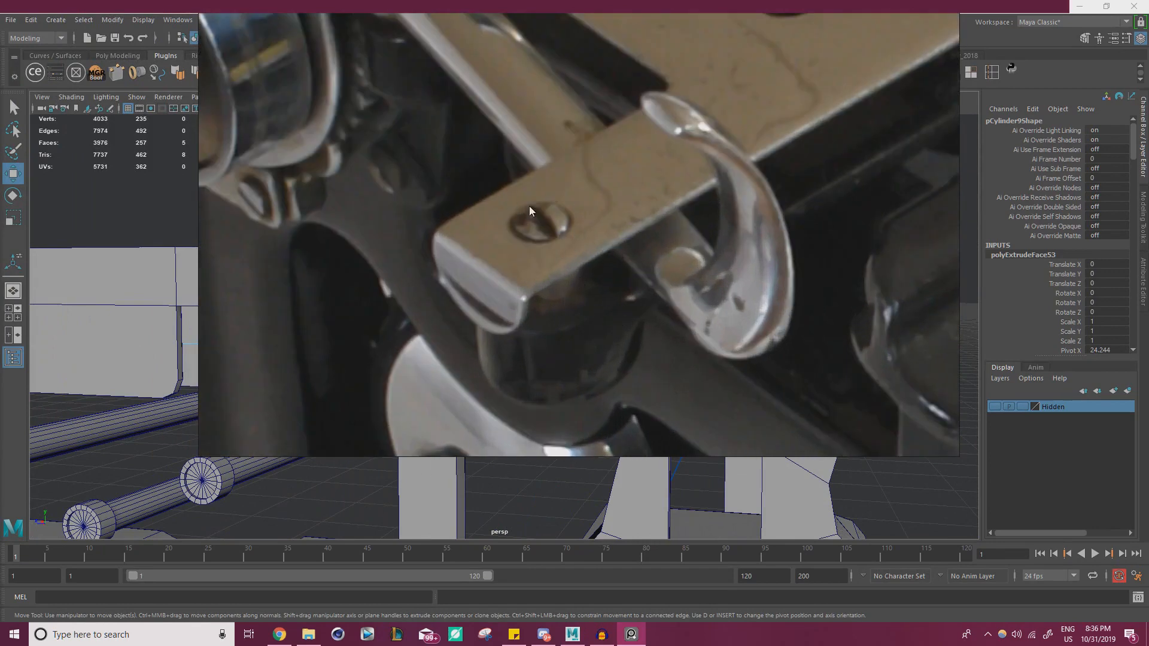
{"action": "middle_click_drag", "start_coordinate": [784, 146], "coordinate": [480, 343]}
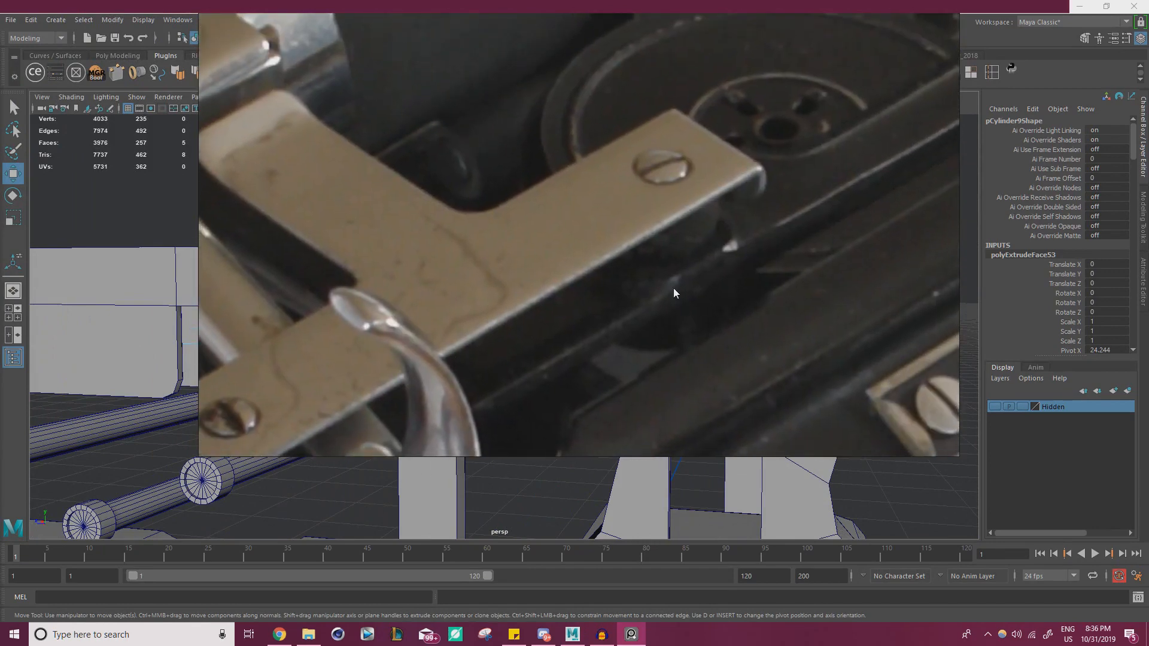
{"action": "scroll", "coordinate": [718, 239], "scroll_direction": "up", "scroll_amount": 2}
{"action": "middle_click_drag", "start_coordinate": [717, 235], "coordinate": [695, 252]}
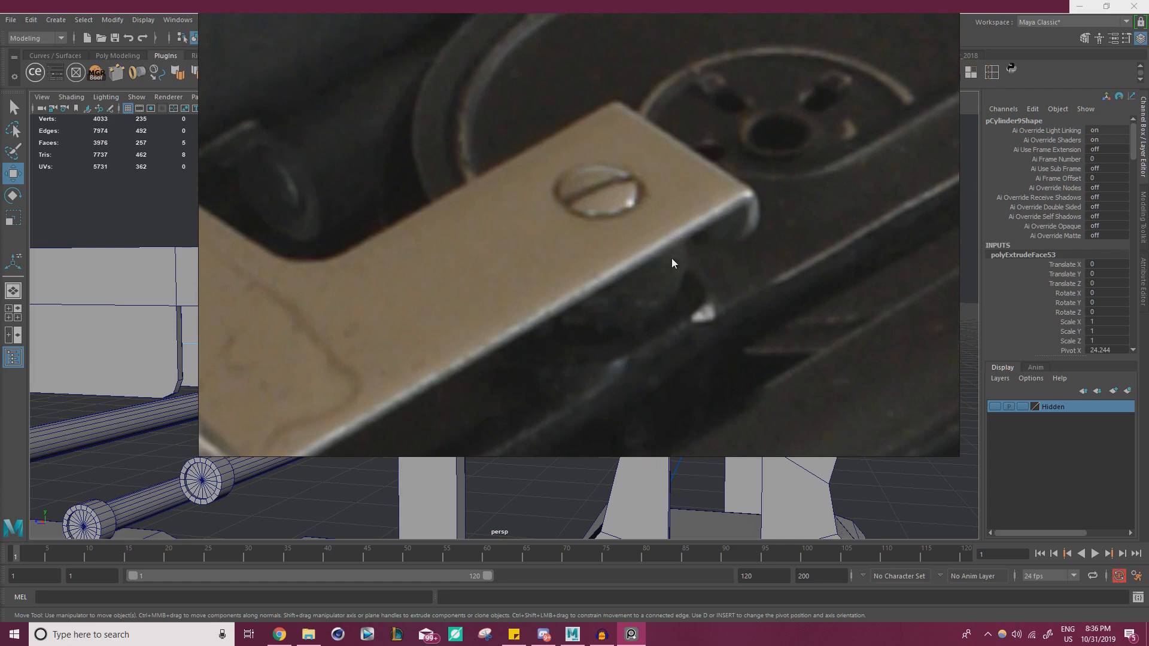
{"action": "scroll", "coordinate": [649, 287], "scroll_direction": "down", "scroll_amount": 3}
{"action": "middle_click_drag", "start_coordinate": [469, 331], "coordinate": [753, 120]}
{"action": "scroll", "coordinate": [678, 234], "scroll_direction": "up", "scroll_amount": 1}
{"action": "middle_click_drag", "start_coordinate": [678, 233], "coordinate": [639, 239]}
{"action": "middle_click_drag", "start_coordinate": [557, 250], "coordinate": [483, 326]}
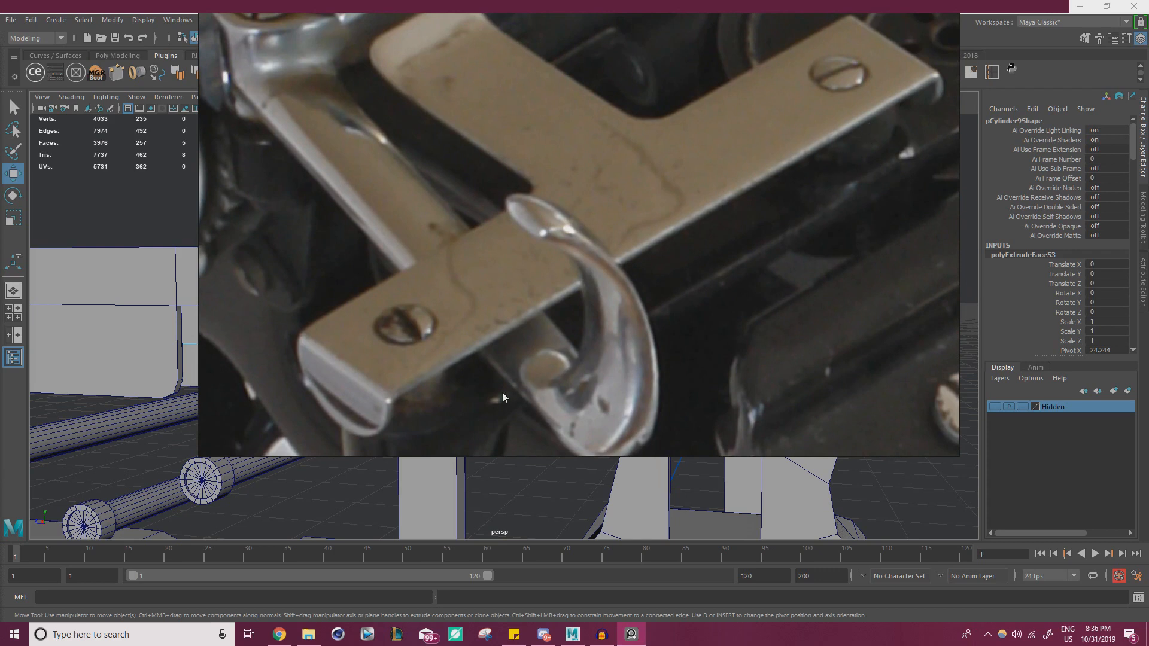
{"action": "middle_click_drag", "start_coordinate": [649, 306], "coordinate": [811, 341]}
{"action": "scroll", "coordinate": [811, 340], "scroll_direction": "down", "scroll_amount": 2}
{"action": "scroll", "coordinate": [638, 206], "scroll_direction": "up", "scroll_amount": 2}
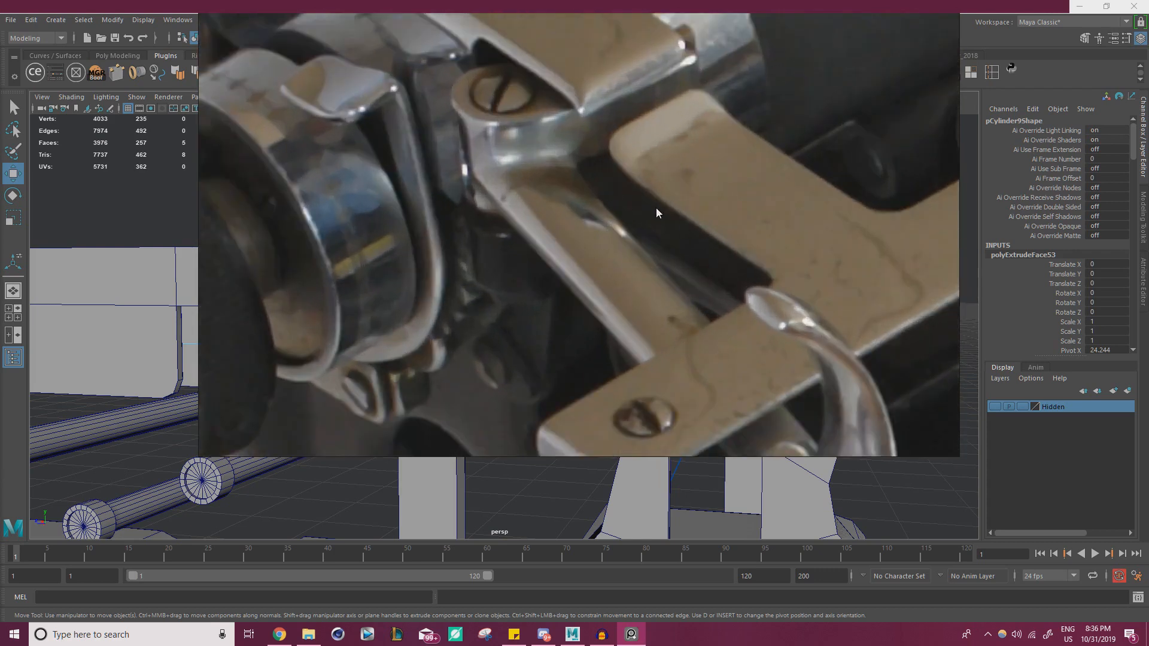
{"action": "scroll", "coordinate": [655, 207], "scroll_direction": "down", "scroll_amount": 1}
{"action": "middle_click_drag", "start_coordinate": [668, 241], "coordinate": [573, 203]}
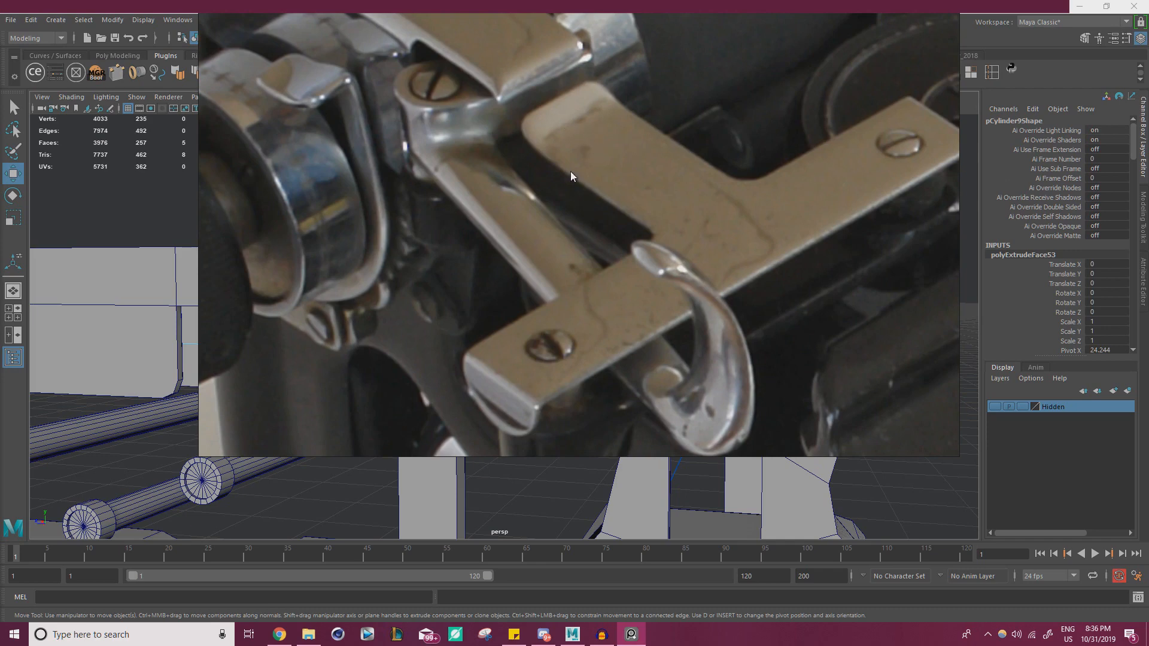
{"action": "scroll", "coordinate": [645, 214], "scroll_direction": "down", "scroll_amount": 6}
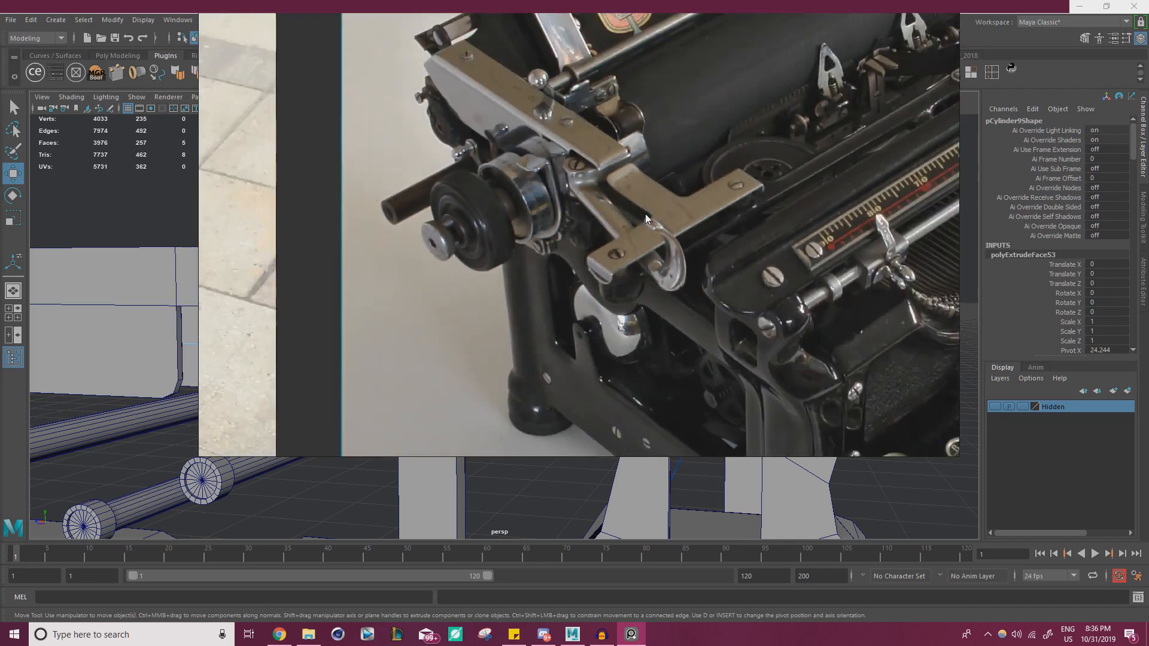
{"action": "scroll", "coordinate": [454, 253], "scroll_direction": "up", "scroll_amount": 6}
- Study the second reference photo for how the bracket's two ends are supported on the parts beneath them
{"action": "scroll", "coordinate": [455, 252], "scroll_direction": "up", "scroll_amount": 5}
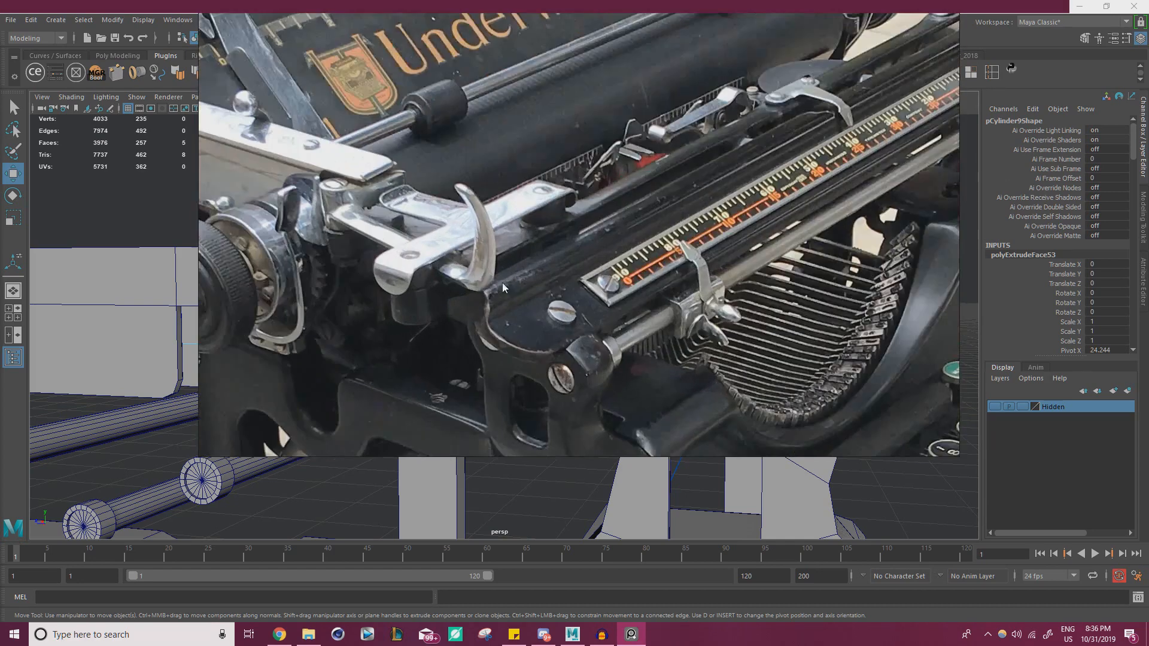
{"action": "scroll", "coordinate": [646, 158], "scroll_direction": "up", "scroll_amount": 1}
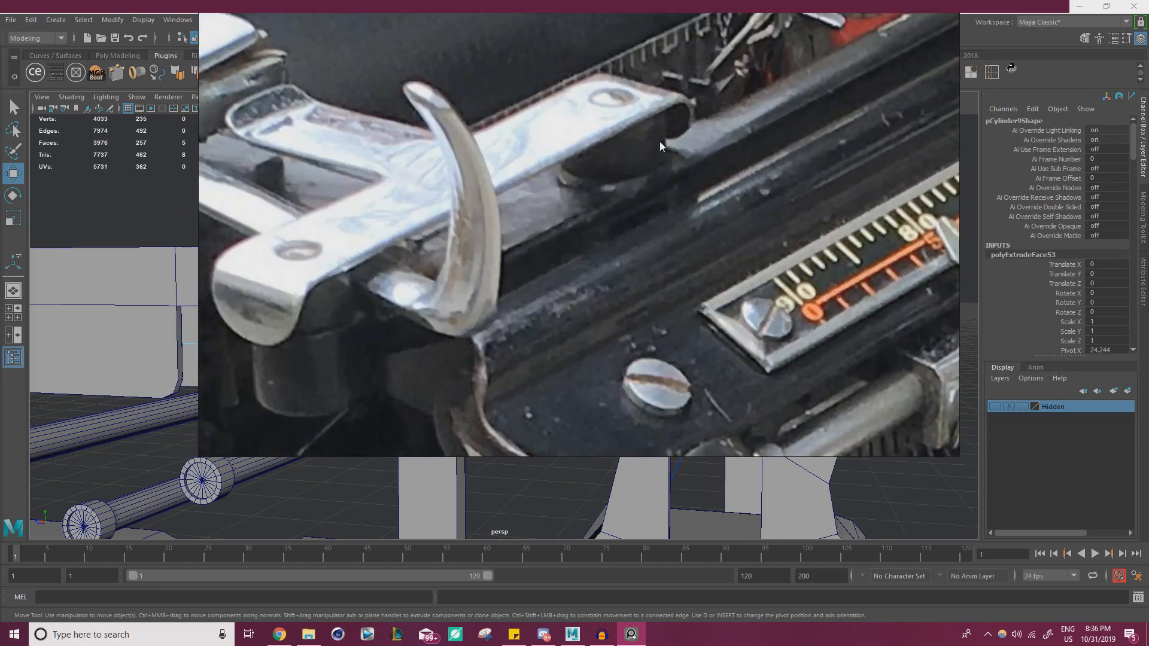
{"action": "scroll", "coordinate": [336, 310], "scroll_direction": "down", "scroll_amount": 4}
{"action": "scroll", "coordinate": [419, 287], "scroll_direction": "up", "scroll_amount": 4}
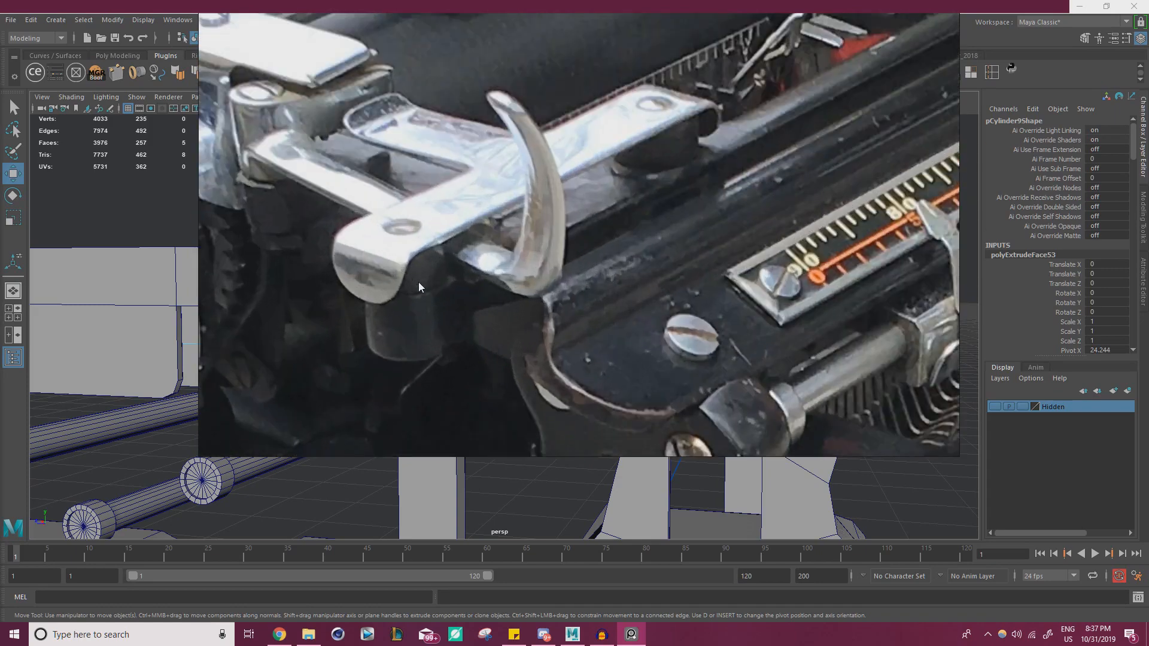
{"action": "key", "text": "ctrl+m"}
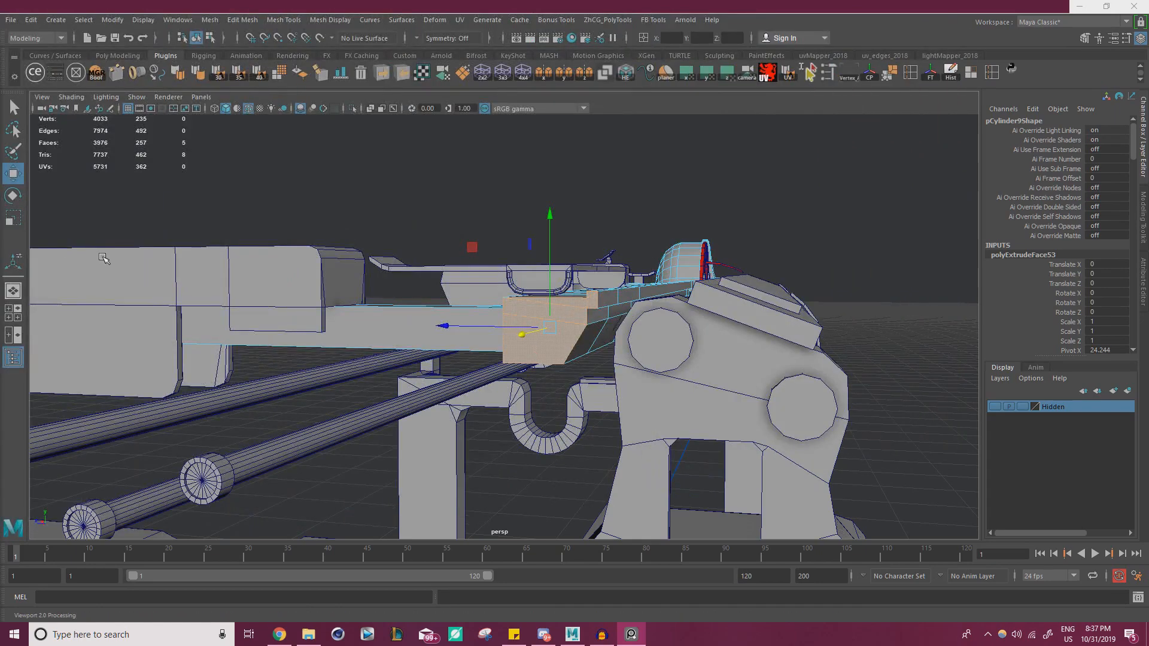
{"action": "right_click_drag", "start_coordinate": [0, 235], "coordinate": [387, 235]}
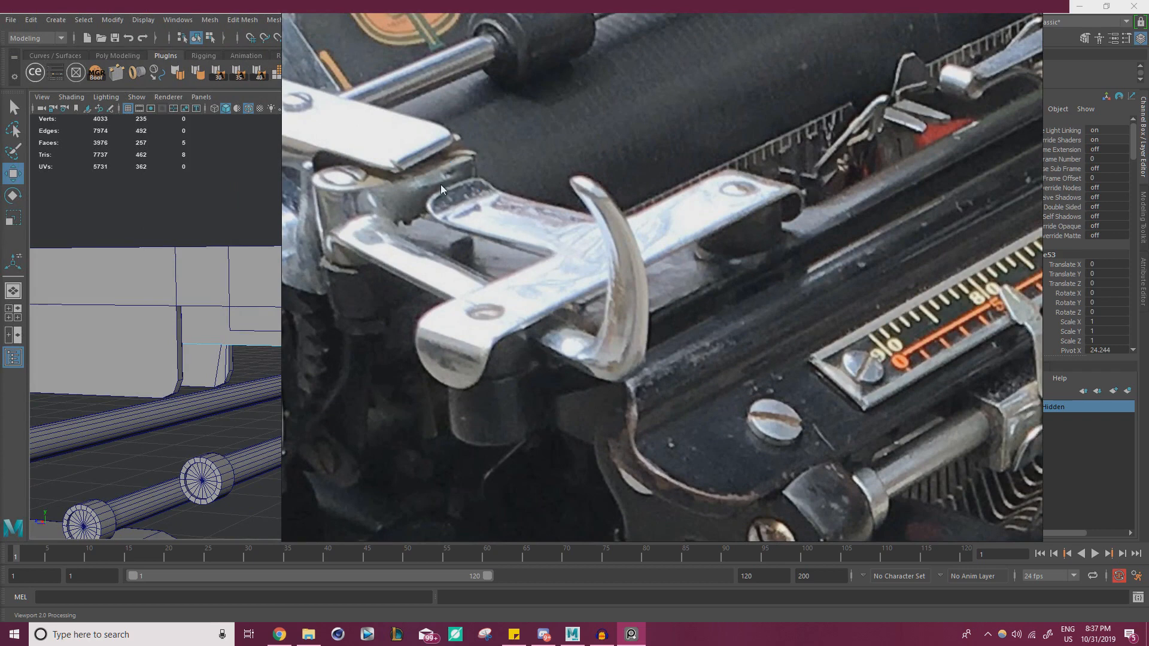
{"action": "right_click_drag", "start_coordinate": [340, 196], "coordinate": [0, 243]}
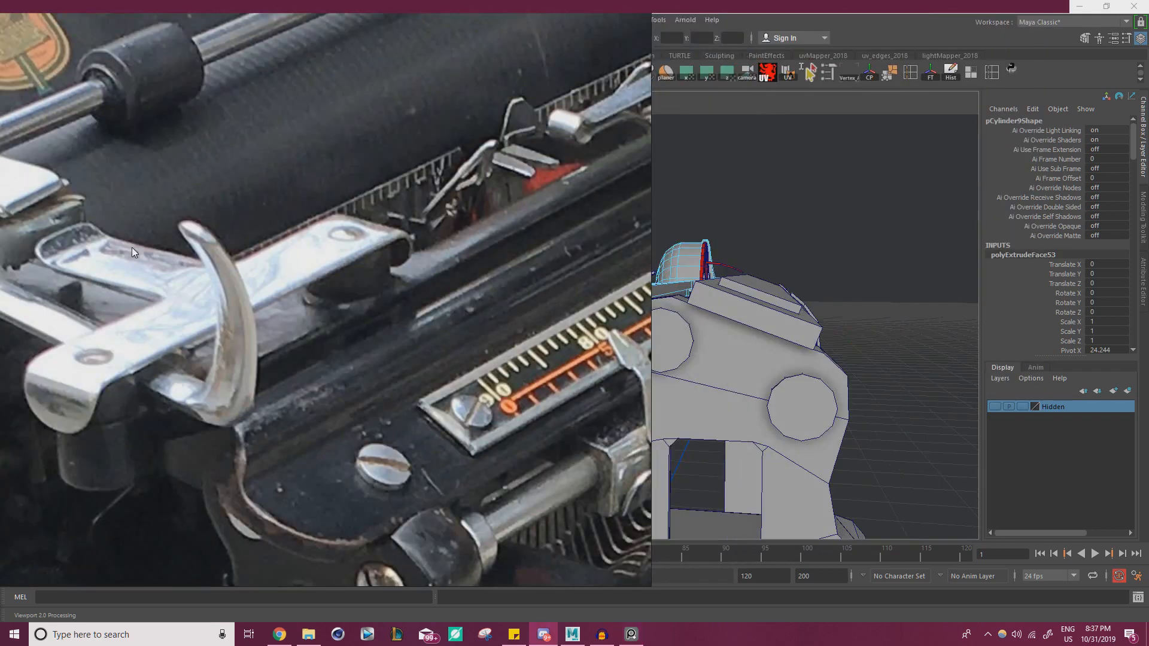
{"action": "right_click_drag", "start_coordinate": [132, 246], "coordinate": [0, 271]}
- Inspect the extended front bar's end beneath the bracket from several angles and clear the face selection
{"action": "left_click_drag", "start_coordinate": [359, 311], "coordinate": [564, 365], "text": "alt"}
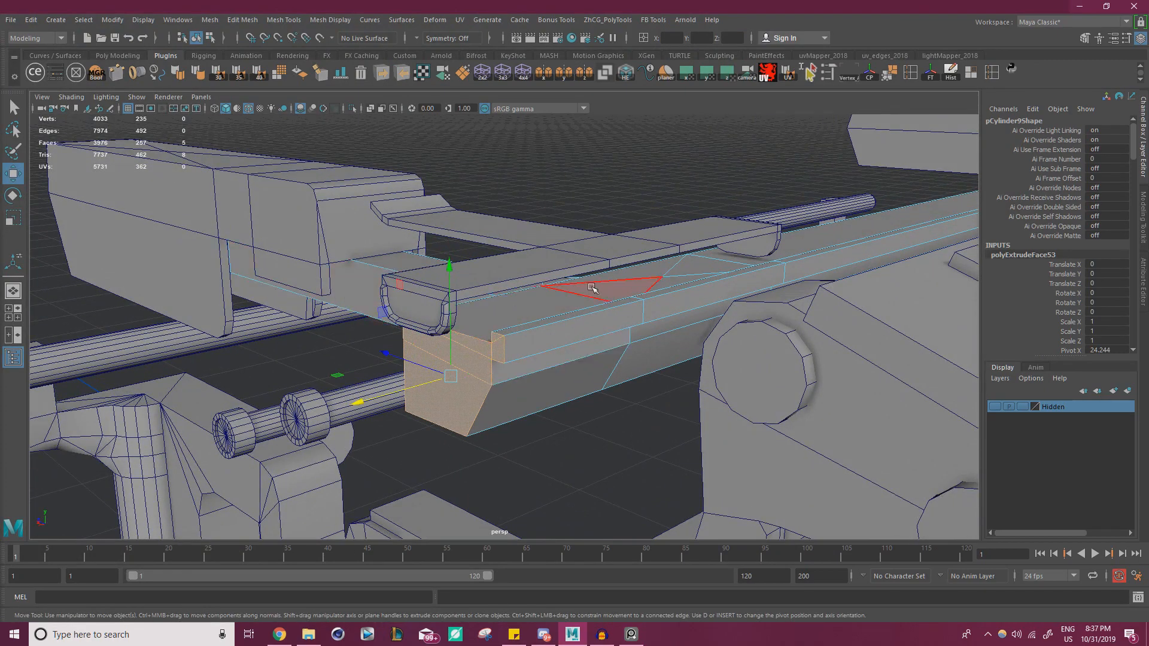
{"action": "left_click_drag", "start_coordinate": [593, 288], "coordinate": [638, 333], "text": "alt"}
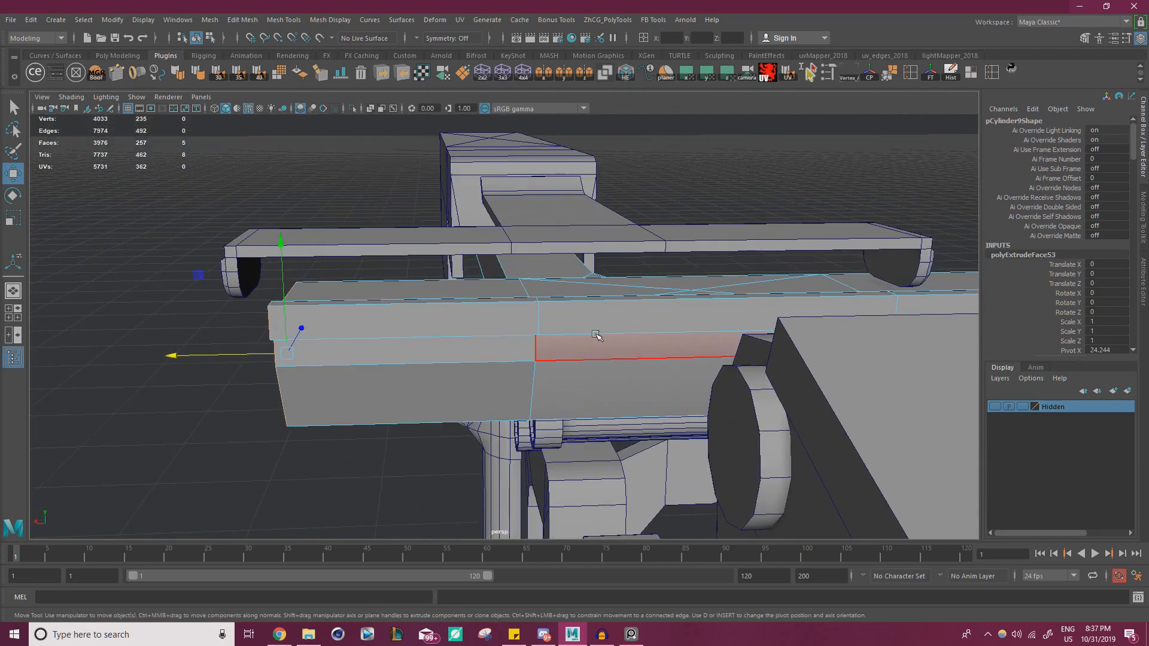
{"action": "left_click_drag", "start_coordinate": [595, 335], "coordinate": [543, 341], "text": "alt"}
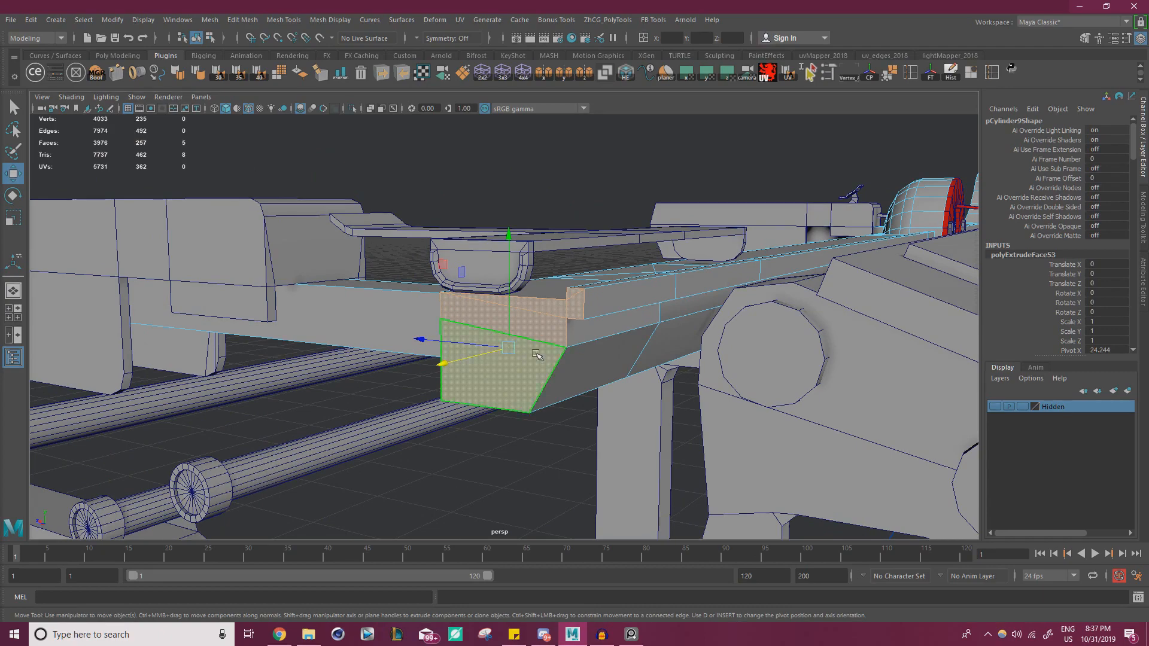
{"action": "left_click_drag", "start_coordinate": [537, 354], "coordinate": [636, 333], "text": "alt"}
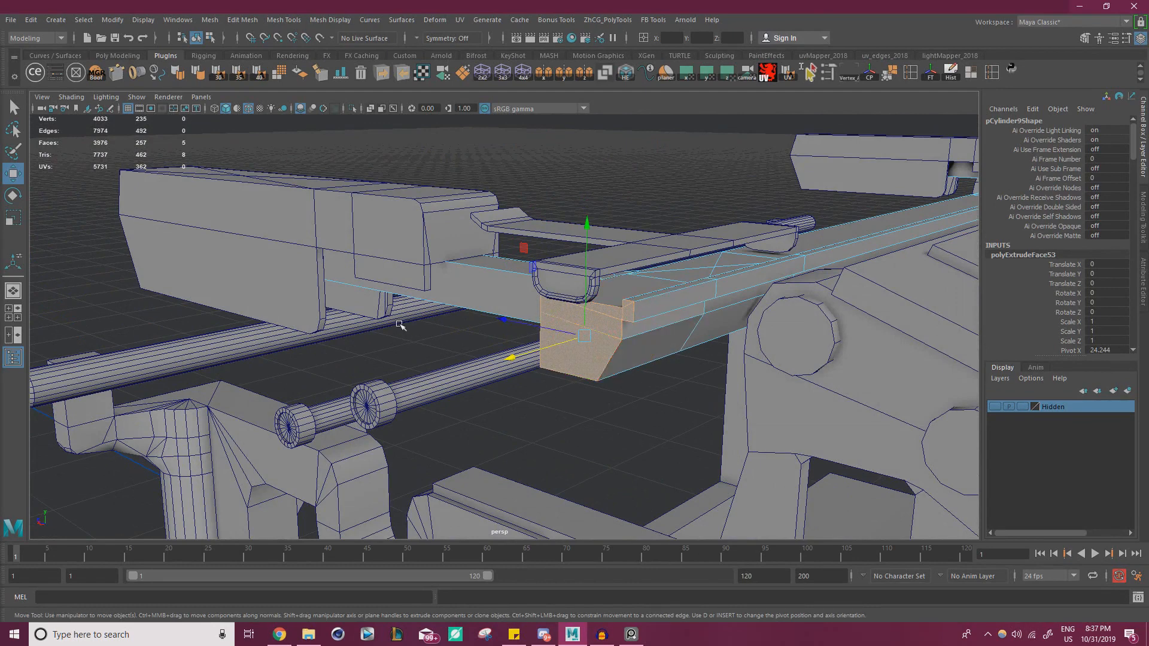
{"action": "left_click_drag", "start_coordinate": [400, 325], "coordinate": [410, 360], "text": "alt"}
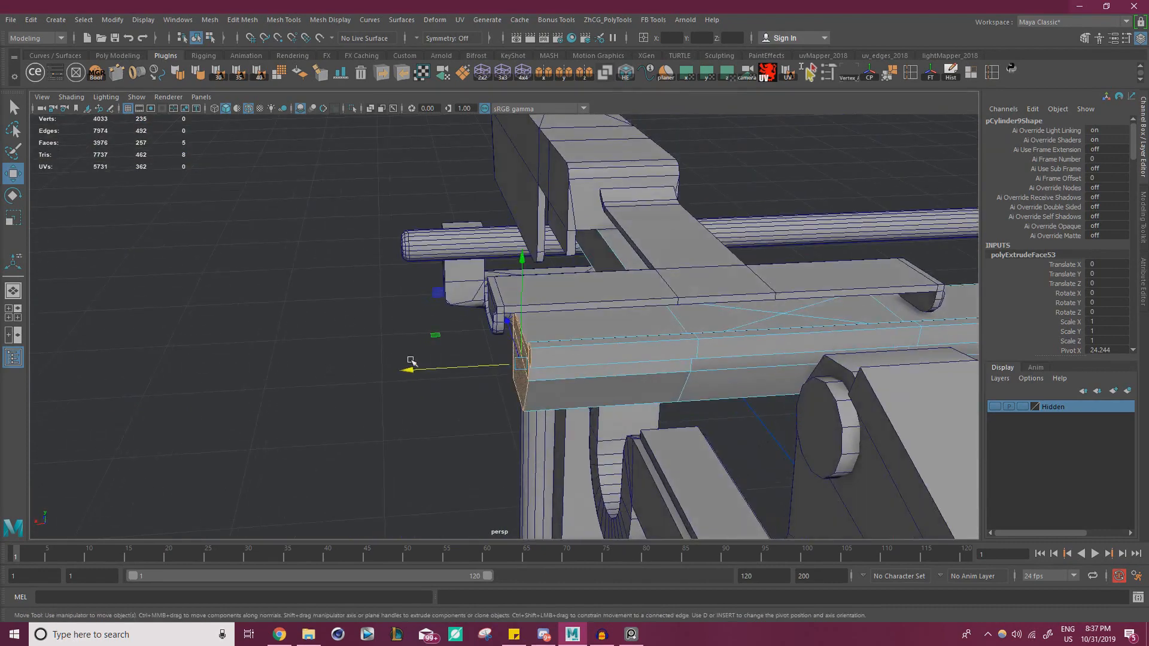
{"action": "right_click_drag", "start_coordinate": [627, 304], "coordinate": [810, 202]}
{"action": "left_click_drag", "start_coordinate": [810, 202], "coordinate": [678, 257], "text": "alt"}
{"action": "left_click_drag", "start_coordinate": [269, 343], "coordinate": [241, 349], "text": "alt"}
- Check the reference photo close up for the bracket's inner end tab and the support under it
{"action": "key", "text": "alt+Tab"}
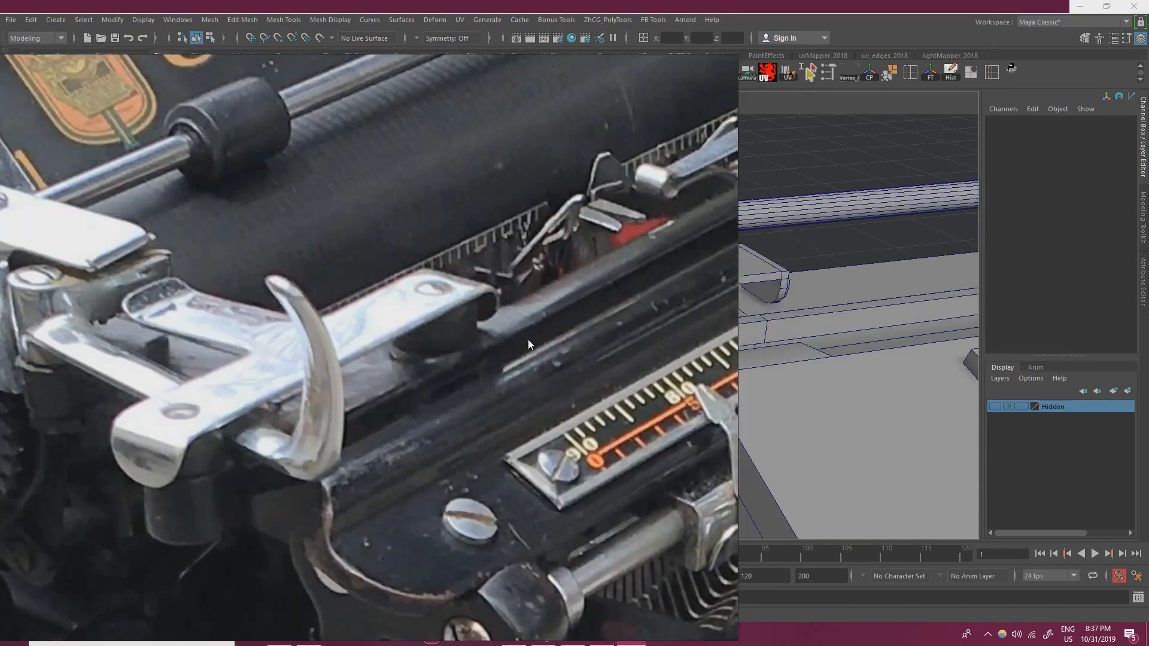
{"action": "right_click_drag", "start_coordinate": [528, 341], "coordinate": [586, 338]}
{"action": "scroll", "coordinate": [455, 360], "scroll_direction": "up", "scroll_amount": 3}
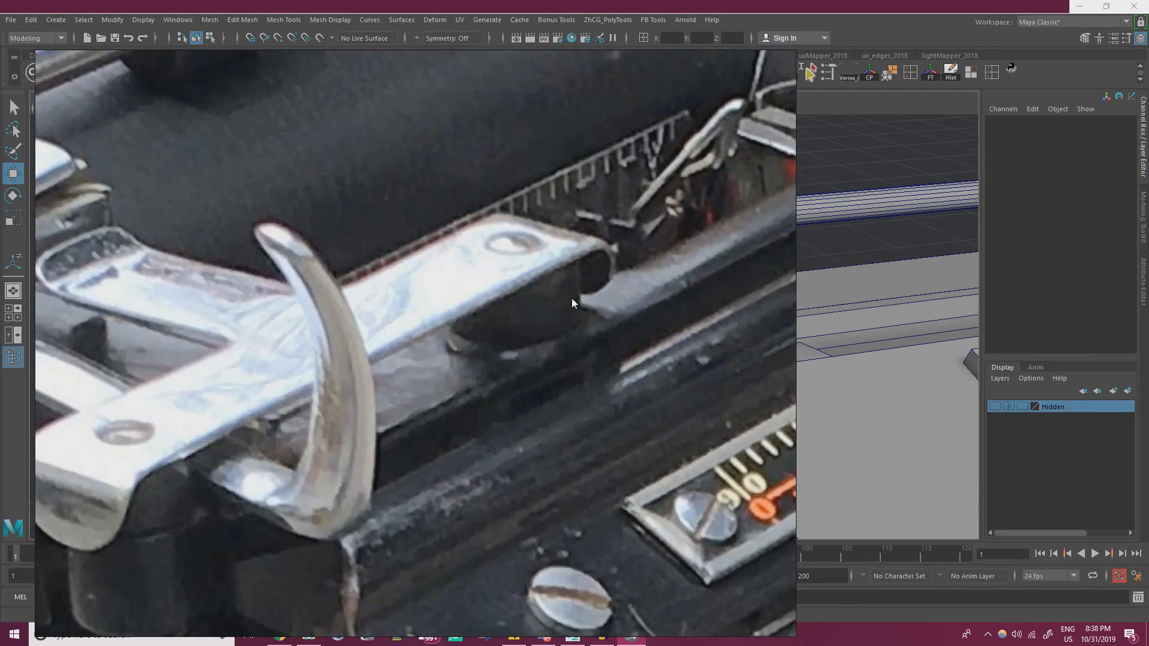
{"action": "right_click_drag", "start_coordinate": [540, 335], "coordinate": [479, 345]}
{"action": "right_click_drag", "start_coordinate": [365, 323], "coordinate": [344, 325]}
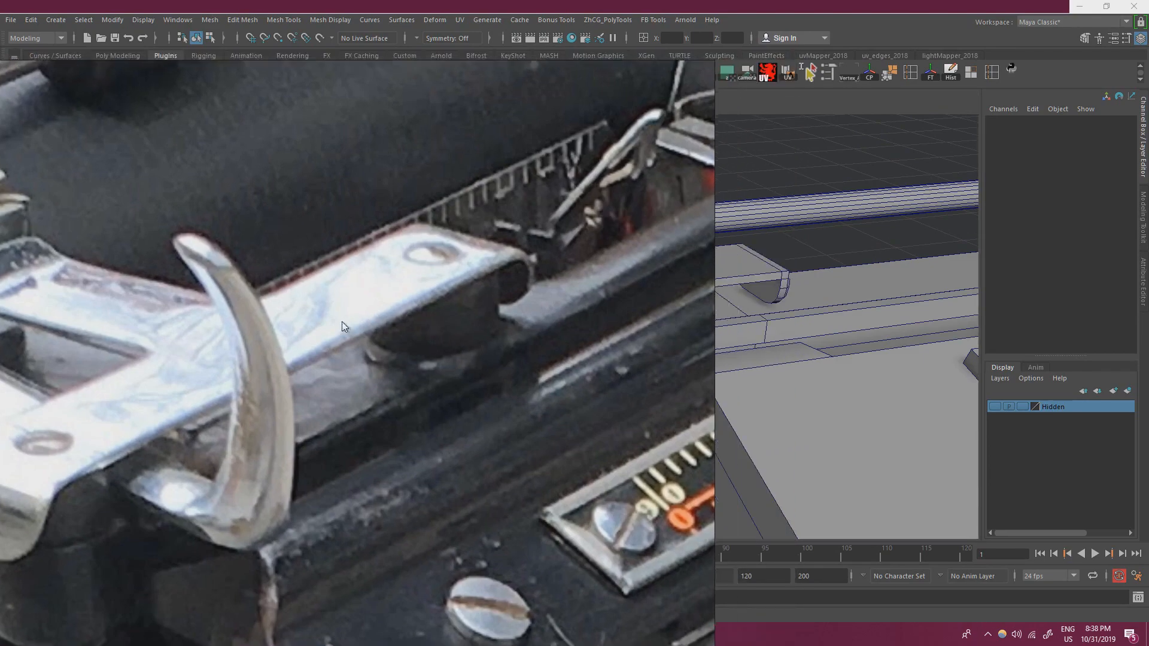
{"action": "key", "text": "alt+Tab"}
- Delete the four crossing edges that meet at the centre of the front bar's top face beneath the bracket
{"action": "left_click_drag", "start_coordinate": [256, 347], "coordinate": [223, 346], "text": "alt"}
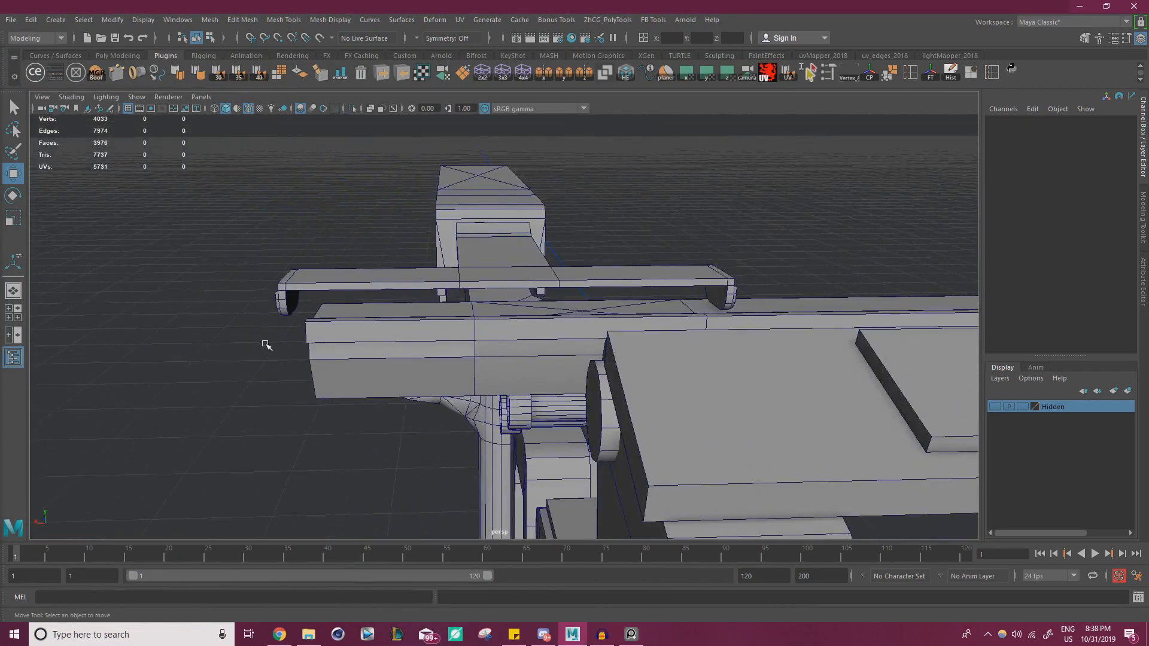
{"action": "right_click_drag", "start_coordinate": [267, 345], "coordinate": [646, 431], "text": "alt"}
{"action": "left_click_drag", "start_coordinate": [554, 338], "coordinate": [551, 369], "text": "alt"}
{"action": "left_click", "coordinate": [520, 335]}
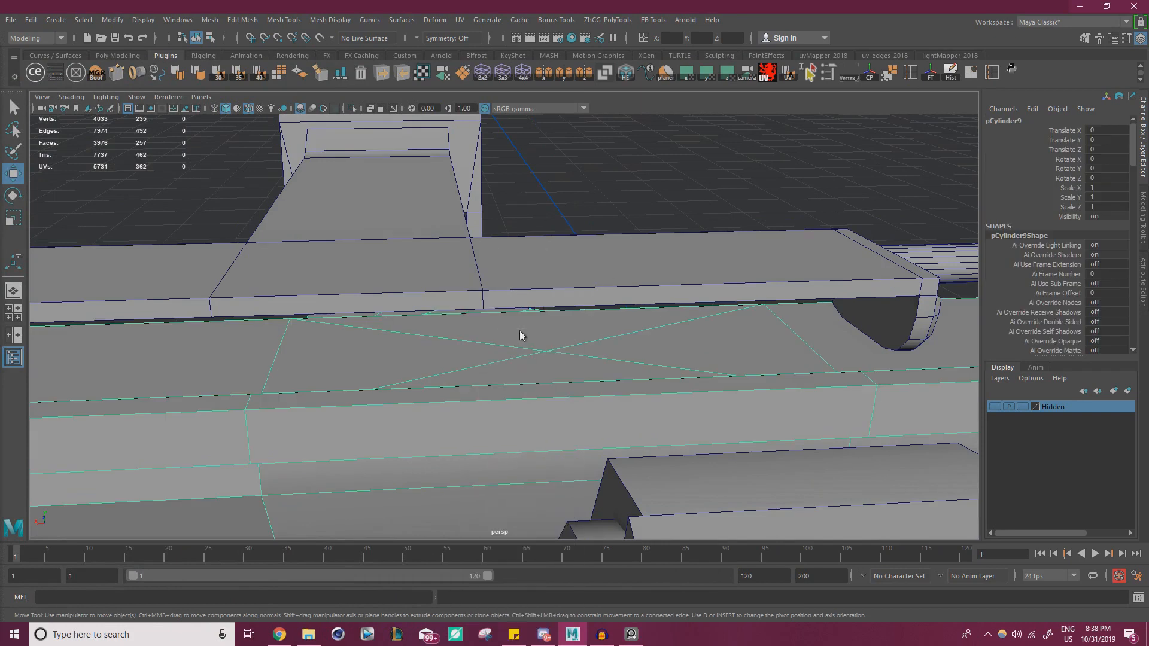
{"action": "key", "text": "F11"}
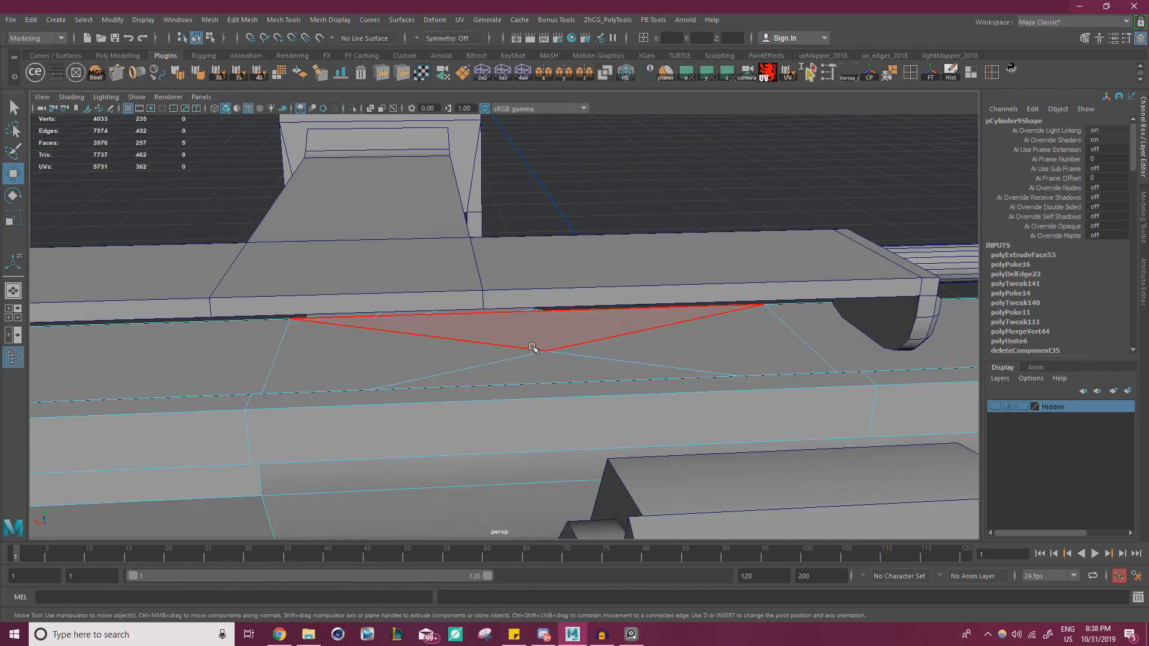
{"action": "right_click_drag", "start_coordinate": [480, 323], "coordinate": [479, 259]}
{"action": "left_click", "coordinate": [591, 340]}
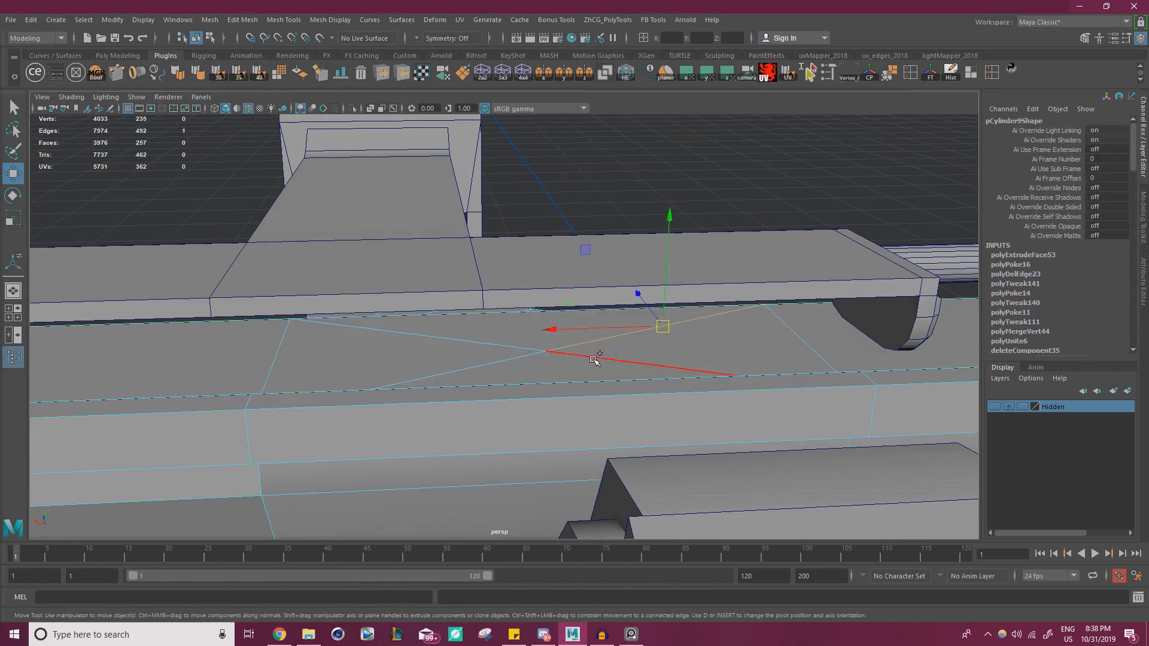
{"action": "left_click", "coordinate": [597, 358], "text": "shift"}
{"action": "left_click", "coordinate": [497, 345], "text": "shift"}
{"action": "left_click", "coordinate": [492, 362], "text": "shift"}
{"action": "key", "text": "Delete"}
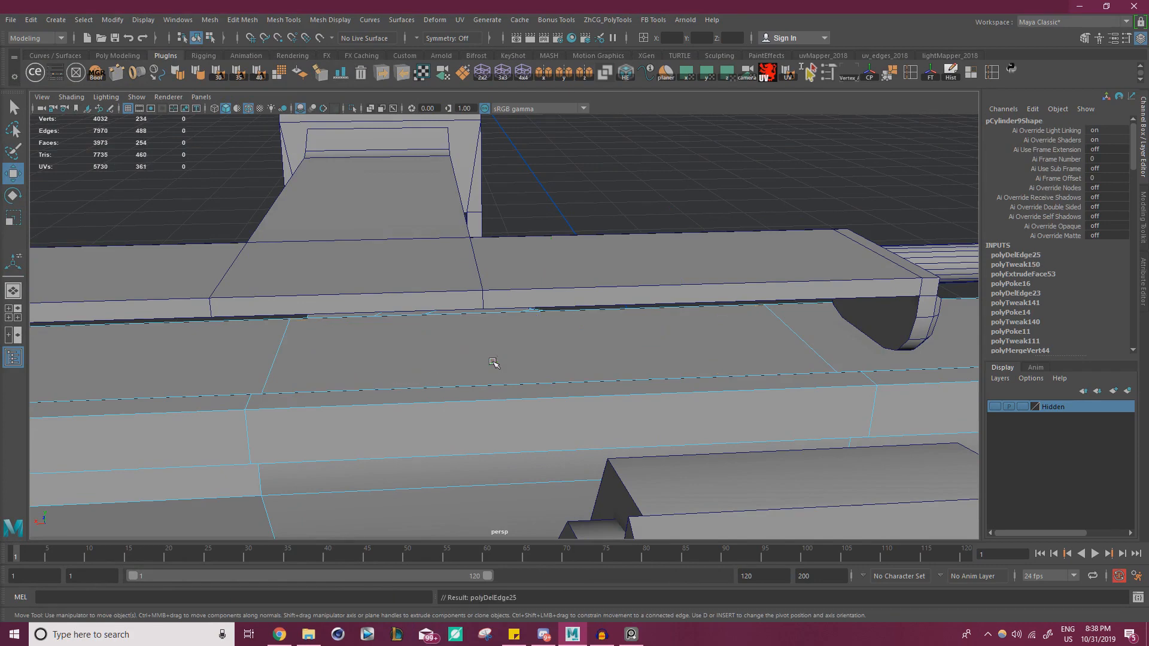
- Select the top faces of the bracket's two arms and poke them to add a centre vertex to each
{"action": "left_click_drag", "start_coordinate": [569, 336], "coordinate": [616, 320], "text": "alt"}
{"action": "left_click", "coordinate": [620, 338]}
{"action": "right_click_drag", "start_coordinate": [592, 317], "coordinate": [617, 323]}
{"action": "left_click", "coordinate": [616, 322]}
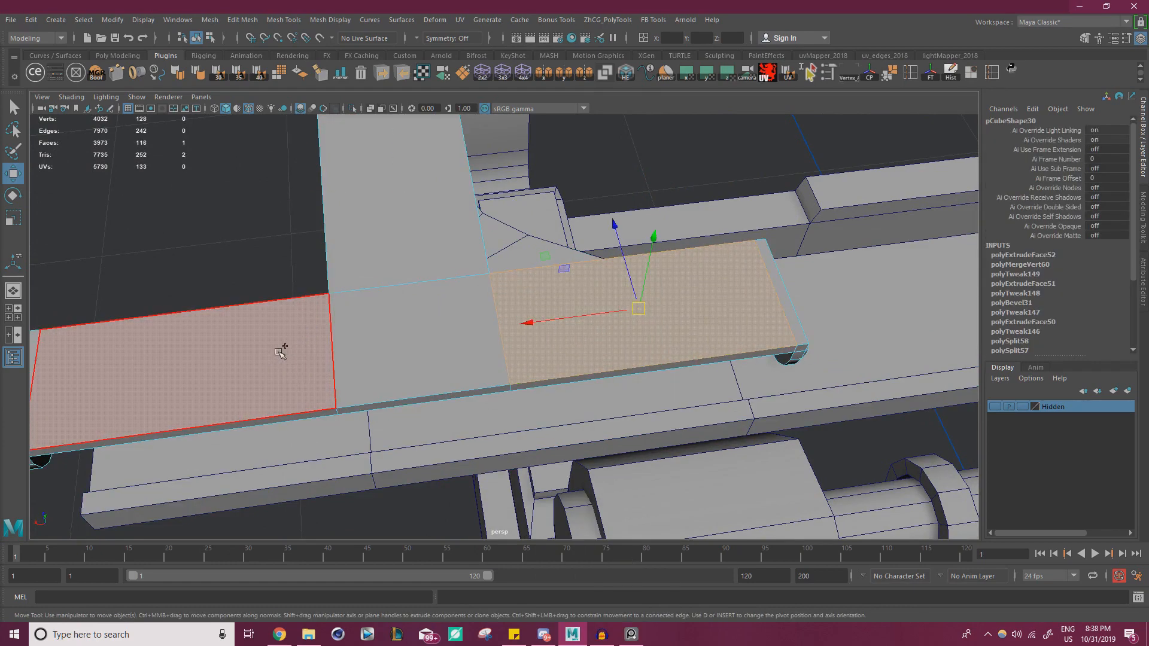
{"action": "left_click", "coordinate": [282, 349], "text": "shift"}
{"action": "scroll", "coordinate": [277, 333], "scroll_direction": "down", "scroll_amount": 3}
{"action": "middle_click_drag", "start_coordinate": [278, 333], "coordinate": [407, 318], "text": "alt"}
{"action": "right_click_drag", "start_coordinate": [259, 256], "coordinate": [317, 238], "text": "shift"}
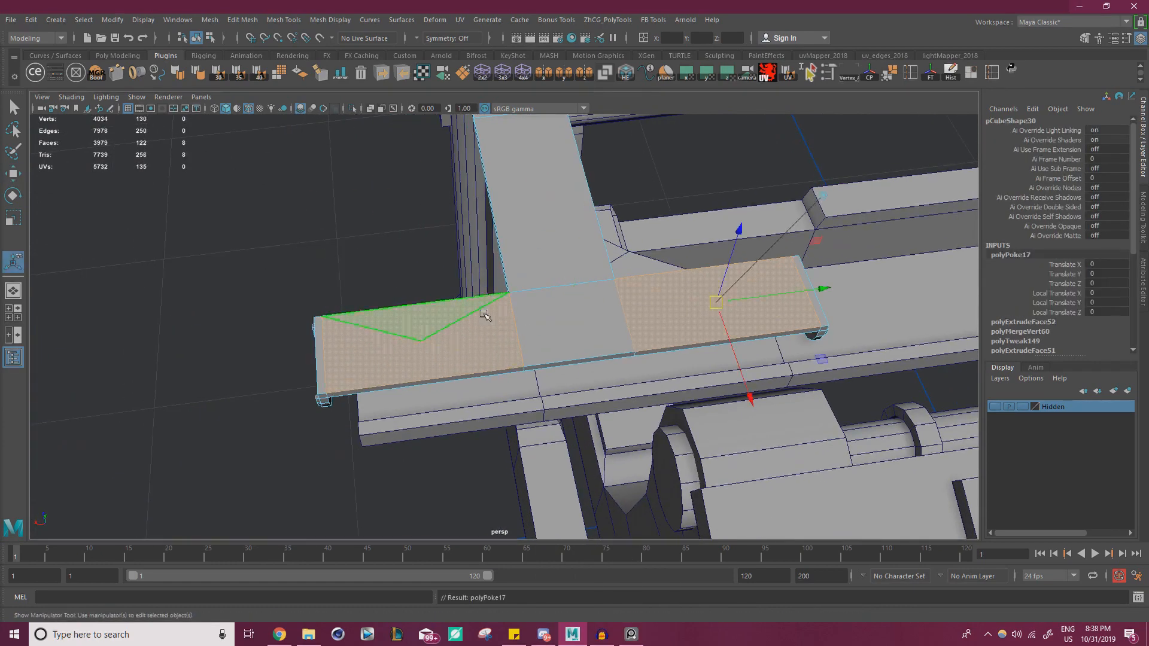
- Select both poked centre vertices and scale them apart along X towards the end tabs to mark the screw positions
{"action": "right_click_drag", "start_coordinate": [704, 313], "coordinate": [633, 290]}
{"action": "key", "text": "q"}
{"action": "left_click", "coordinate": [715, 302]}
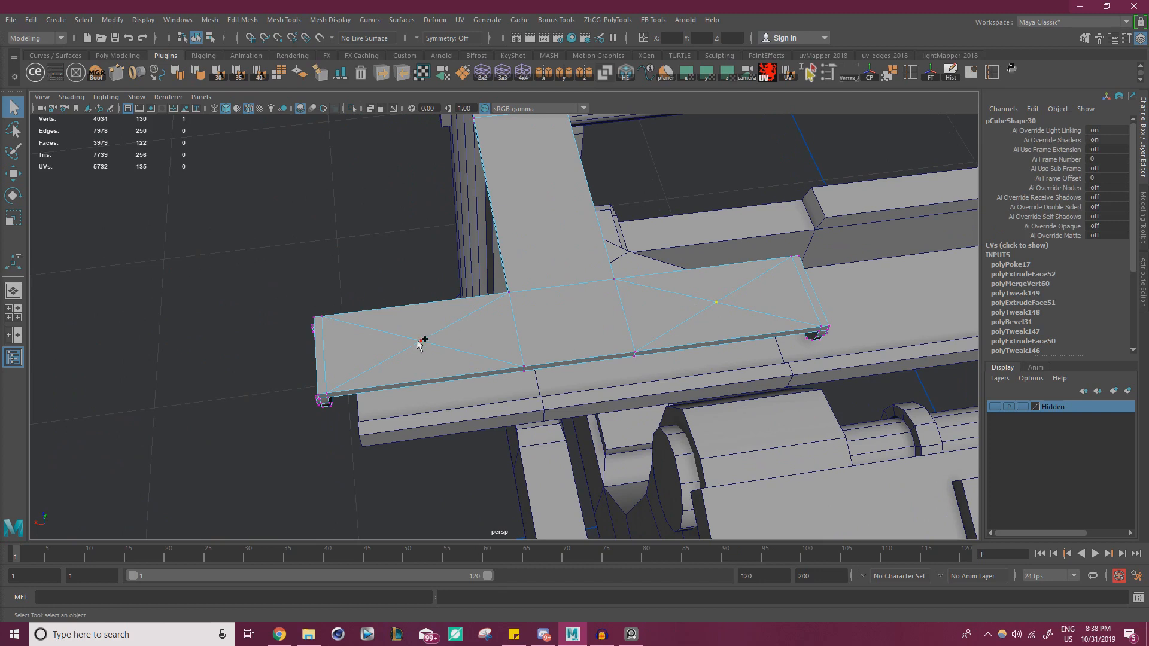
{"action": "key", "text": "r"}
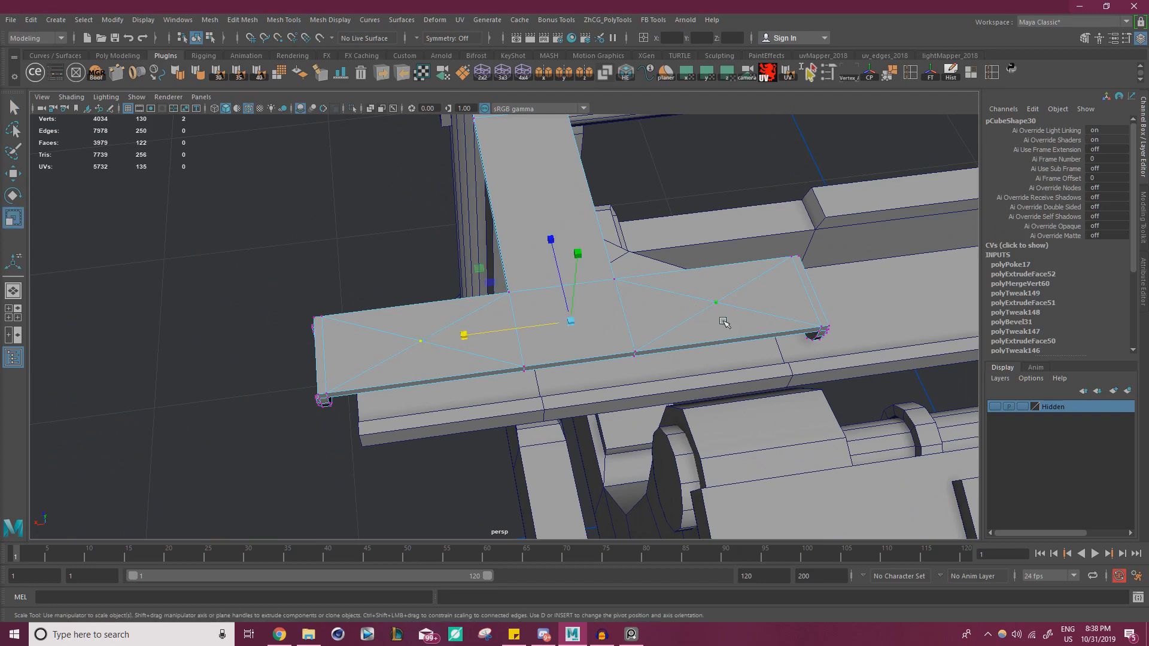
{"action": "left_click_drag", "start_coordinate": [473, 338], "coordinate": [552, 334]}
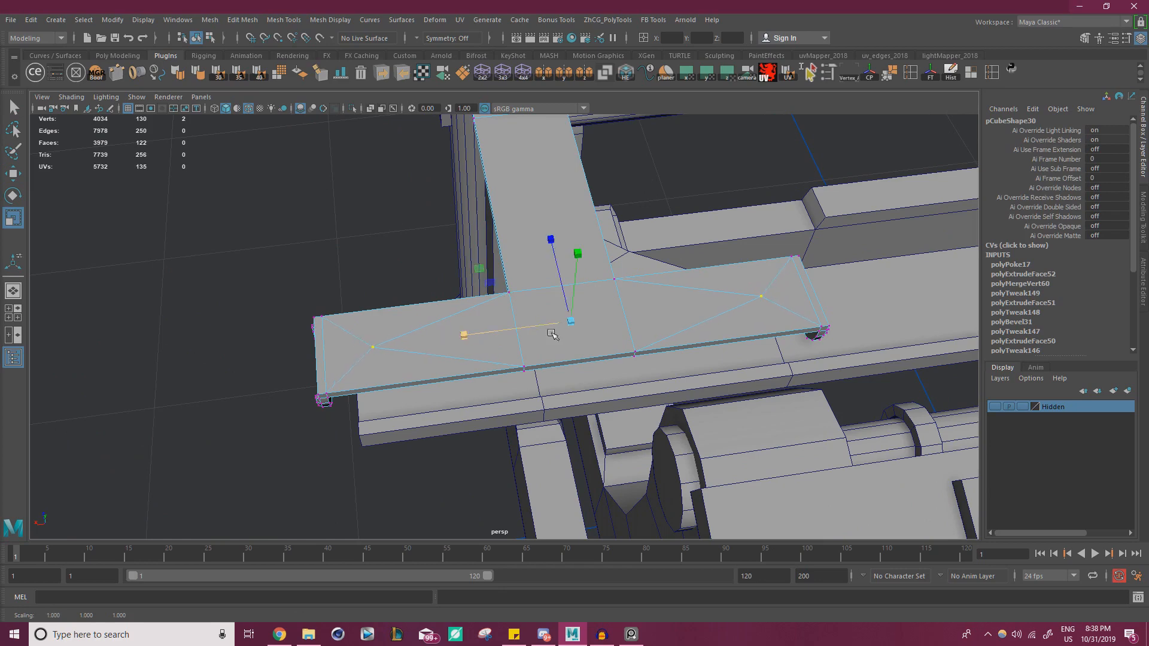
{"action": "left_click_drag", "start_coordinate": [738, 316], "coordinate": [746, 271], "text": "alt"}
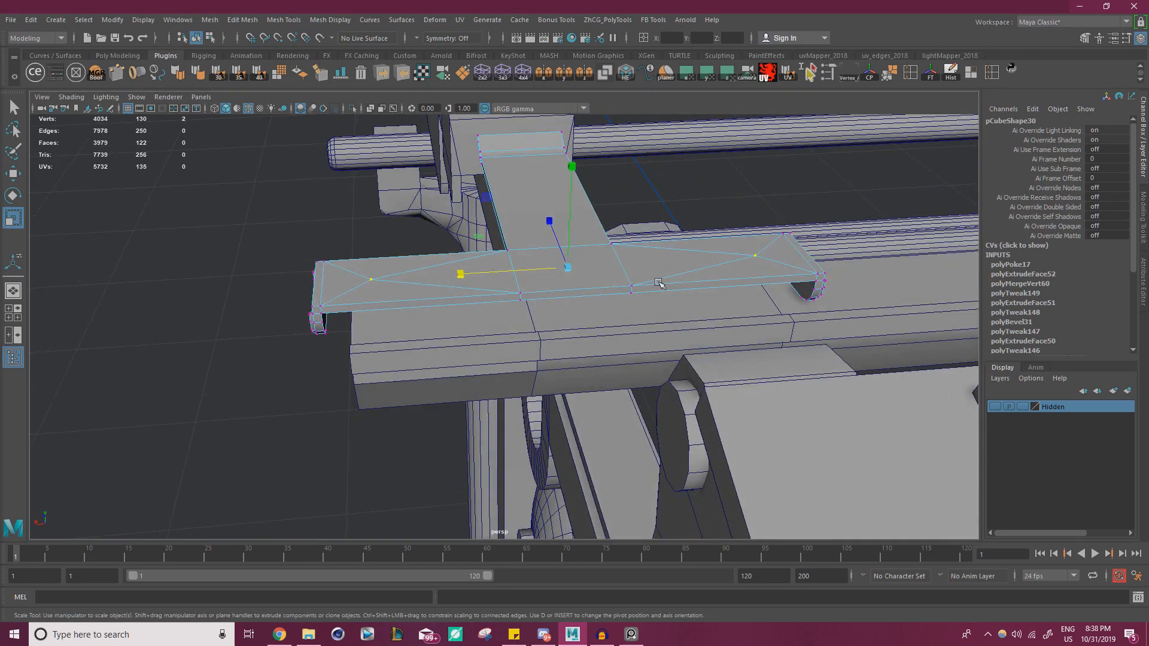
{"action": "left_click_drag", "start_coordinate": [460, 275], "coordinate": [457, 276]}
{"action": "left_click_drag", "start_coordinate": [669, 290], "coordinate": [700, 333], "text": "alt"}
{"action": "key", "text": "w"}
{"action": "left_click", "coordinate": [727, 326]}
- Create a polygon cylinder primitive in the scene
{"action": "right_click_drag", "start_coordinate": [733, 319], "coordinate": [356, 285], "text": "alt"}
{"action": "left_click_drag", "start_coordinate": [571, 235], "coordinate": [647, 257], "text": "alt"}
{"action": "left_click", "coordinate": [57, 20]}
{"action": "mouse_move", "coordinate": [89, 60]}
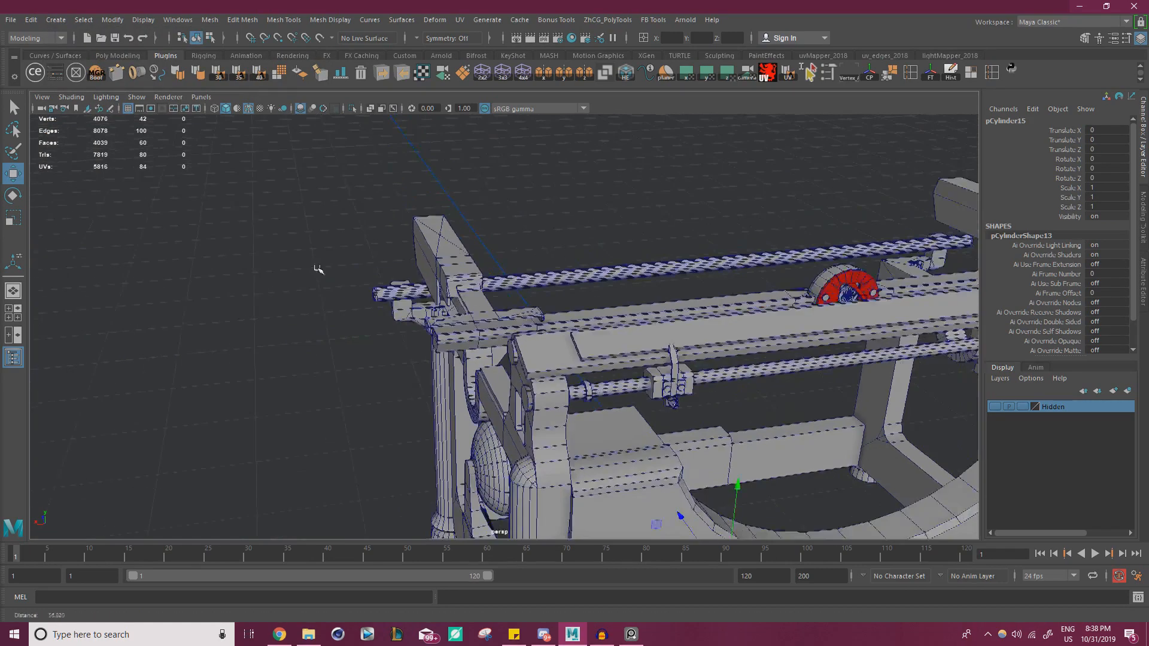
{"action": "right_click_drag", "start_coordinate": [318, 270], "coordinate": [251, 258], "text": "alt"}
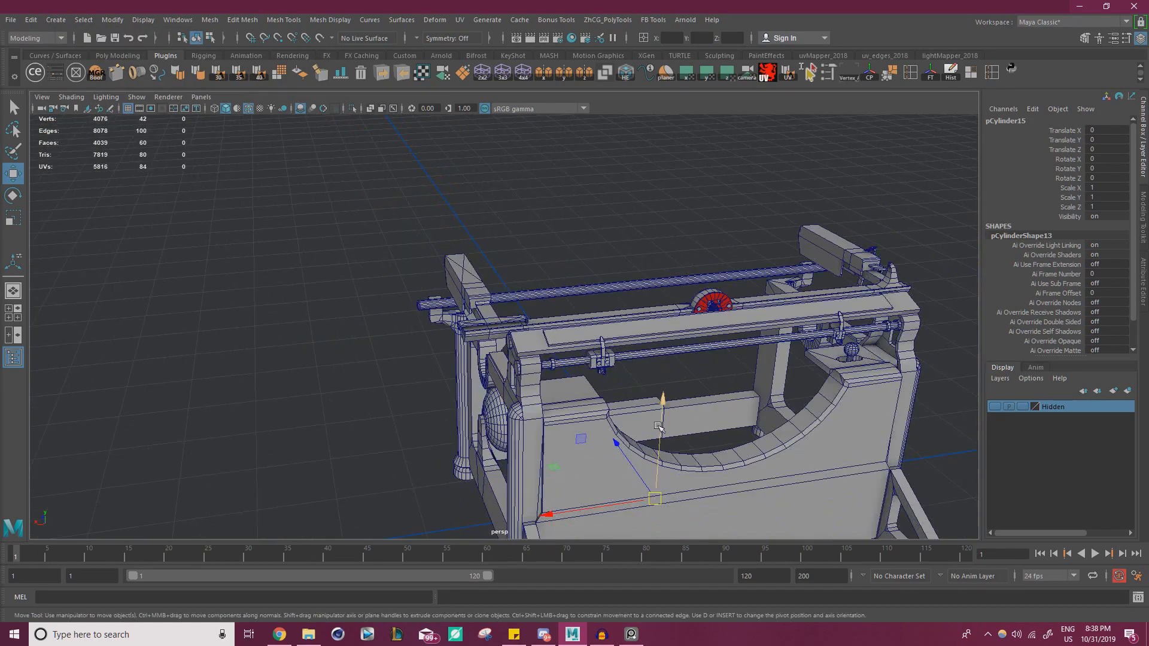
- Raise the new cylinder above the typewriter frame to about Y 31.9 and scale it up uniformly to about 2.4
{"action": "left_click_drag", "start_coordinate": [658, 426], "coordinate": [668, 172]}
{"action": "key", "text": "r"}
{"action": "left_click_drag", "start_coordinate": [673, 267], "coordinate": [698, 268]}
{"action": "key", "text": "w"}
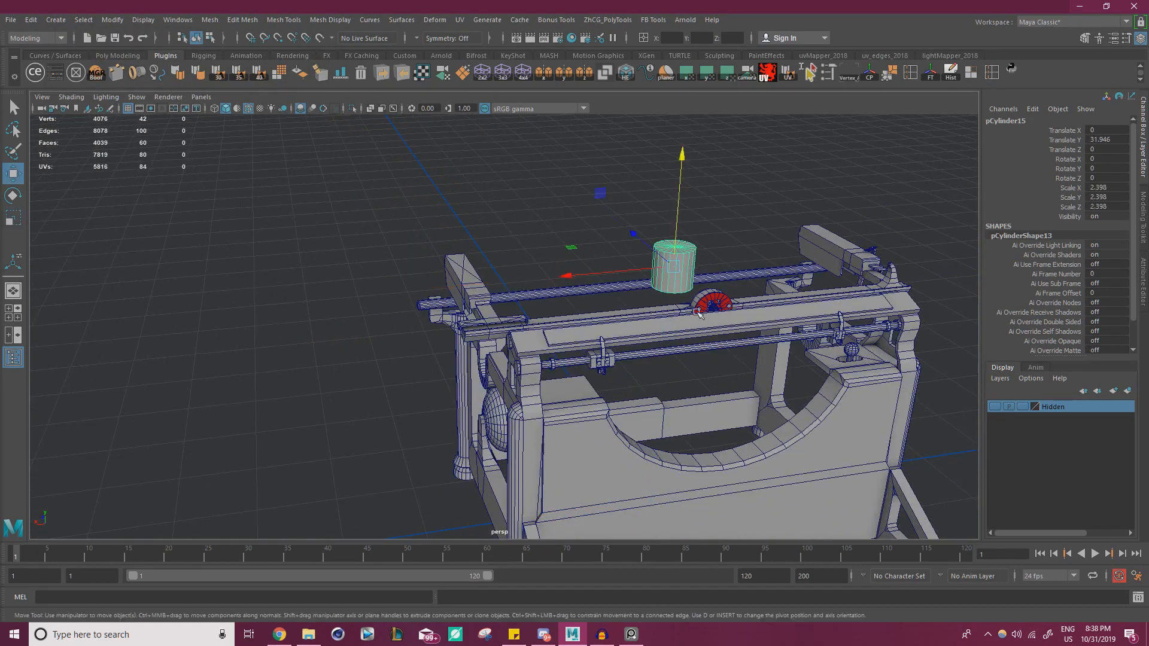
{"action": "left_click_drag", "start_coordinate": [698, 313], "coordinate": [581, 211], "text": "alt"}
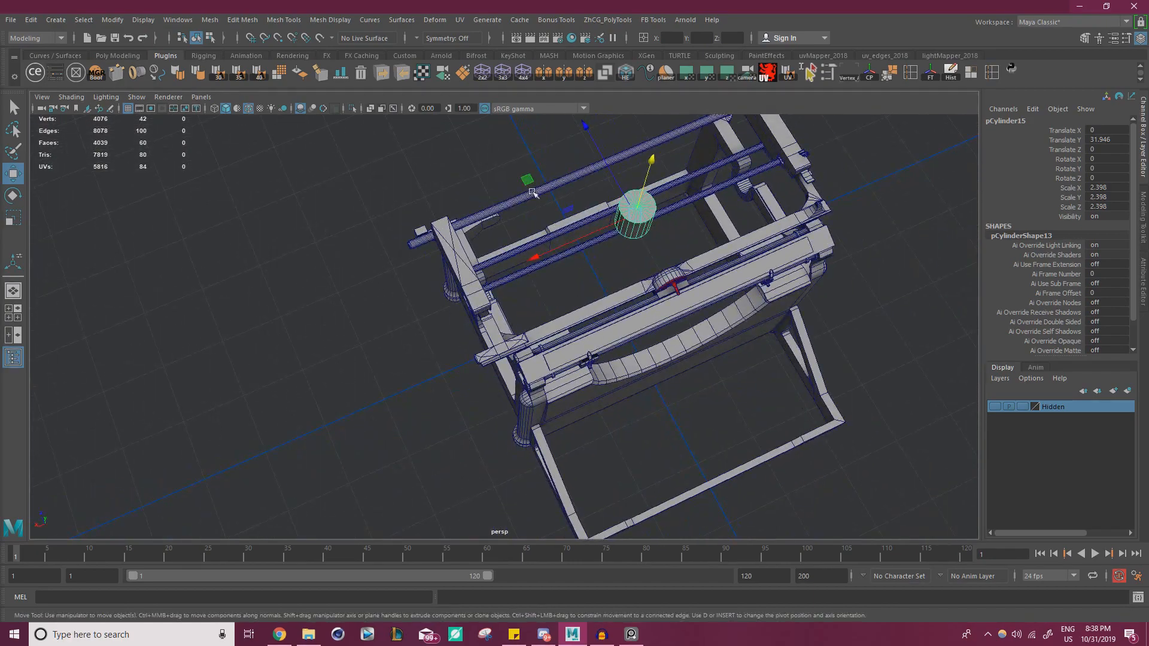
- Move the cylinder beside the bracket's outer end and scale it down uniformly to about 0.8
{"action": "left_click_drag", "start_coordinate": [529, 182], "coordinate": [340, 318]}
{"action": "left_click_drag", "start_coordinate": [340, 318], "coordinate": [387, 280], "text": "alt"}
{"action": "right_click_drag", "start_coordinate": [387, 280], "coordinate": [496, 353], "text": "alt"}
{"action": "middle_click_drag", "start_coordinate": [497, 353], "coordinate": [687, 326], "text": "alt"}
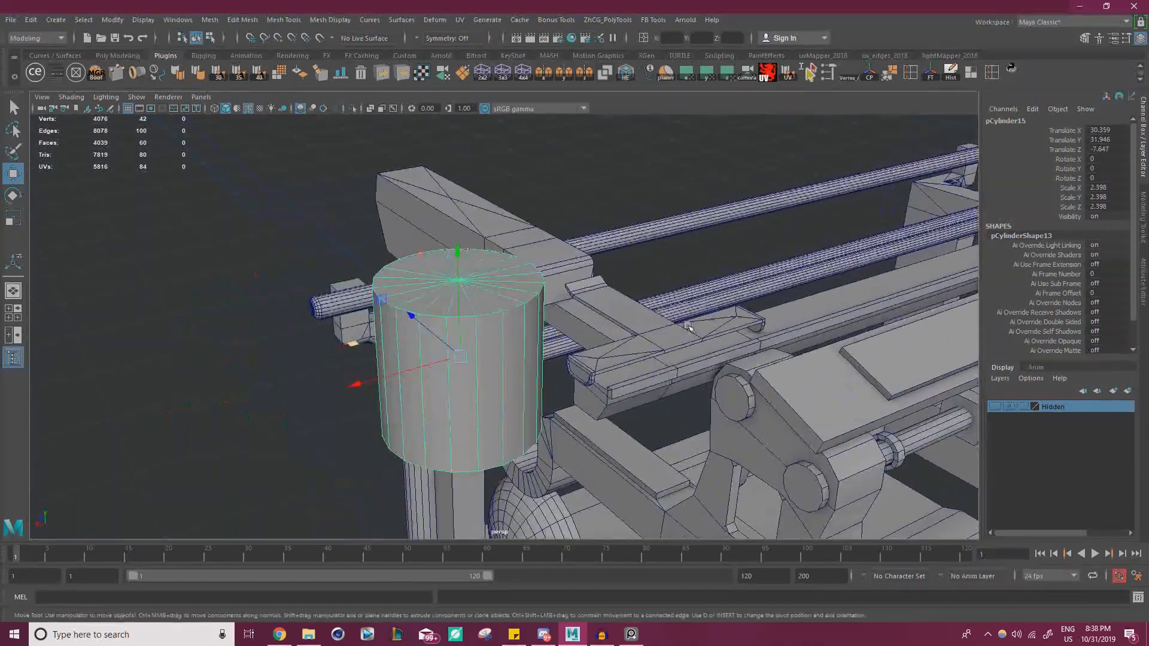
{"action": "scroll", "coordinate": [1046, 327], "scroll_direction": "down", "scroll_amount": 1}
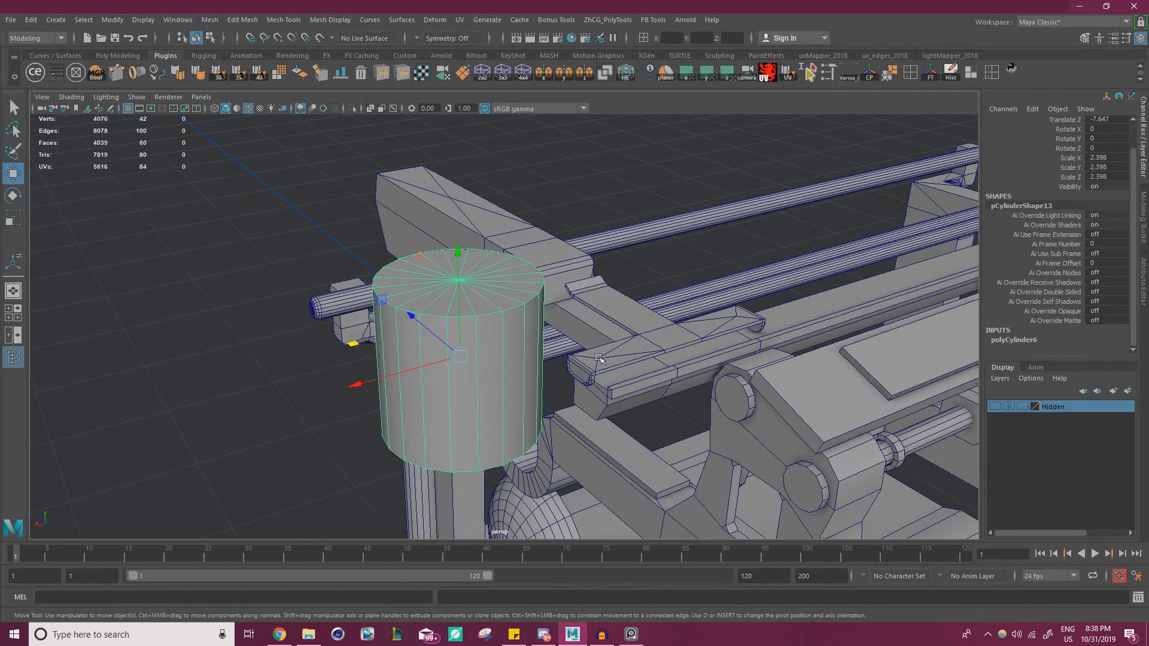
{"action": "key", "text": "r"}
{"action": "left_click_drag", "start_coordinate": [460, 356], "coordinate": [383, 368]}
{"action": "key", "text": "w"}
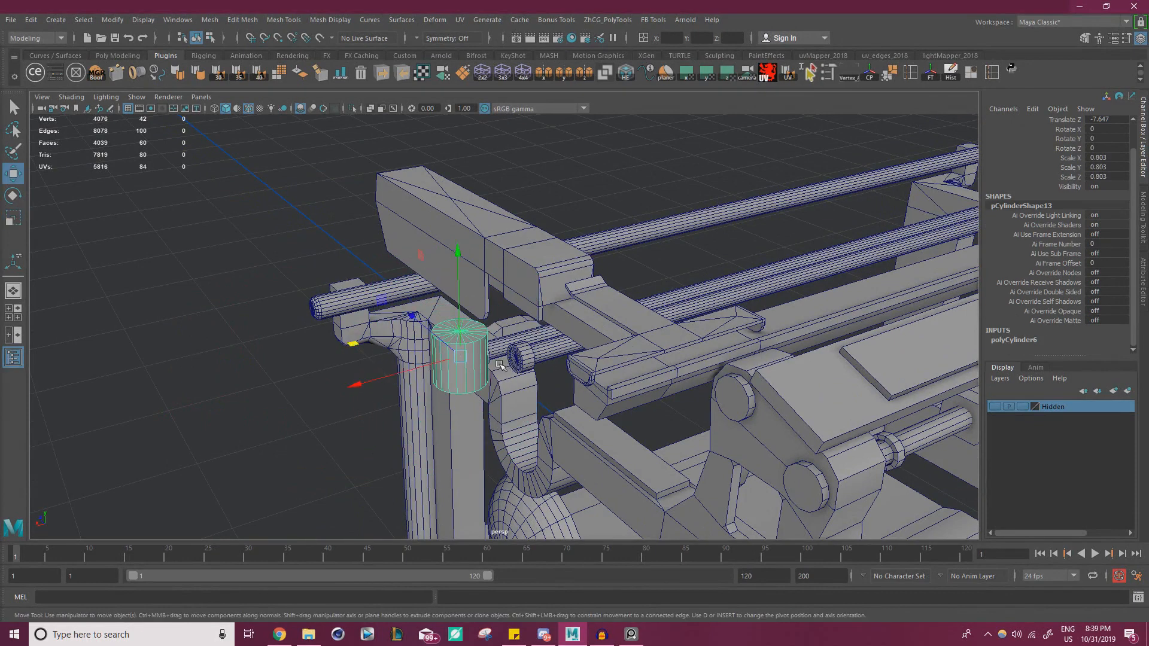
- Select the cylinder's bottom cap faces, delete them and return to object mode
{"action": "left_click_drag", "start_coordinate": [499, 363], "coordinate": [431, 323], "text": "alt"}
{"action": "right_click_drag", "start_coordinate": [748, 371], "coordinate": [884, 371], "text": "alt"}
{"action": "left_click_drag", "start_coordinate": [543, 342], "coordinate": [600, 328], "text": "alt"}
{"action": "right_click", "coordinate": [466, 290]}
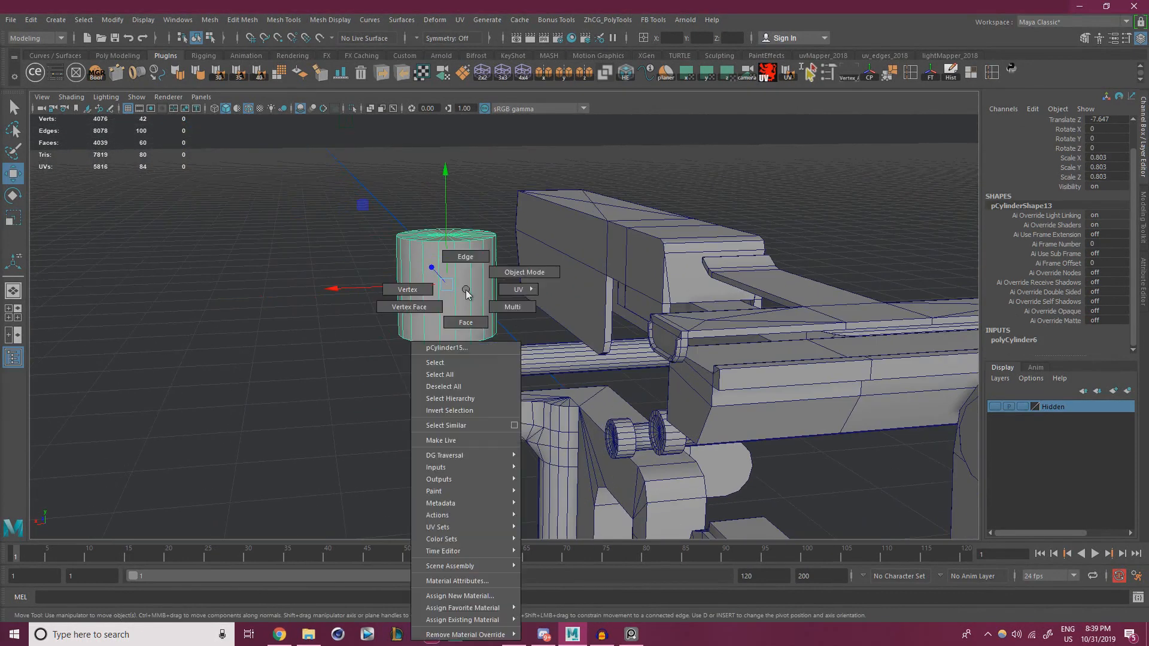
{"action": "right_click_drag", "start_coordinate": [466, 290], "coordinate": [465, 320]}
{"action": "left_click_drag", "start_coordinate": [451, 317], "coordinate": [439, 290], "text": "alt"}
{"action": "left_click_drag", "start_coordinate": [292, 329], "coordinate": [516, 253]}
{"action": "left_click_drag", "start_coordinate": [296, 246], "coordinate": [557, 141], "text": "ctrl"}
{"action": "left_click_drag", "start_coordinate": [535, 221], "coordinate": [526, 200], "text": "alt"}
{"action": "key", "text": "Delete"}
{"action": "right_click_drag", "start_coordinate": [456, 185], "coordinate": [515, 170]}
- Snap the cylinder's pivot down to its open bottom edge
{"action": "left_click_drag", "start_coordinate": [515, 180], "coordinate": [497, 299], "text": "alt"}
{"action": "middle_click_drag", "start_coordinate": [605, 300], "coordinate": [519, 301], "text": "alt"}
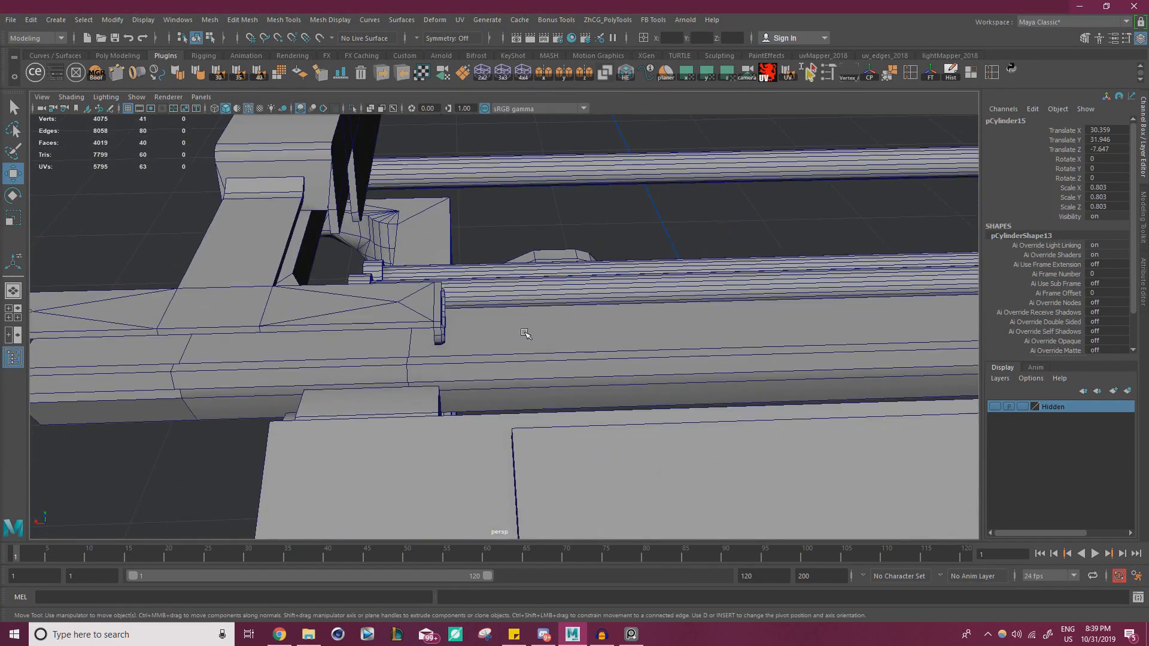
{"action": "right_click_drag", "start_coordinate": [526, 333], "coordinate": [338, 314], "text": "alt"}
{"action": "middle_click_drag", "start_coordinate": [113, 307], "coordinate": [330, 305], "text": "alt"}
{"action": "left_click_drag", "start_coordinate": [330, 305], "coordinate": [377, 252], "text": "alt"}
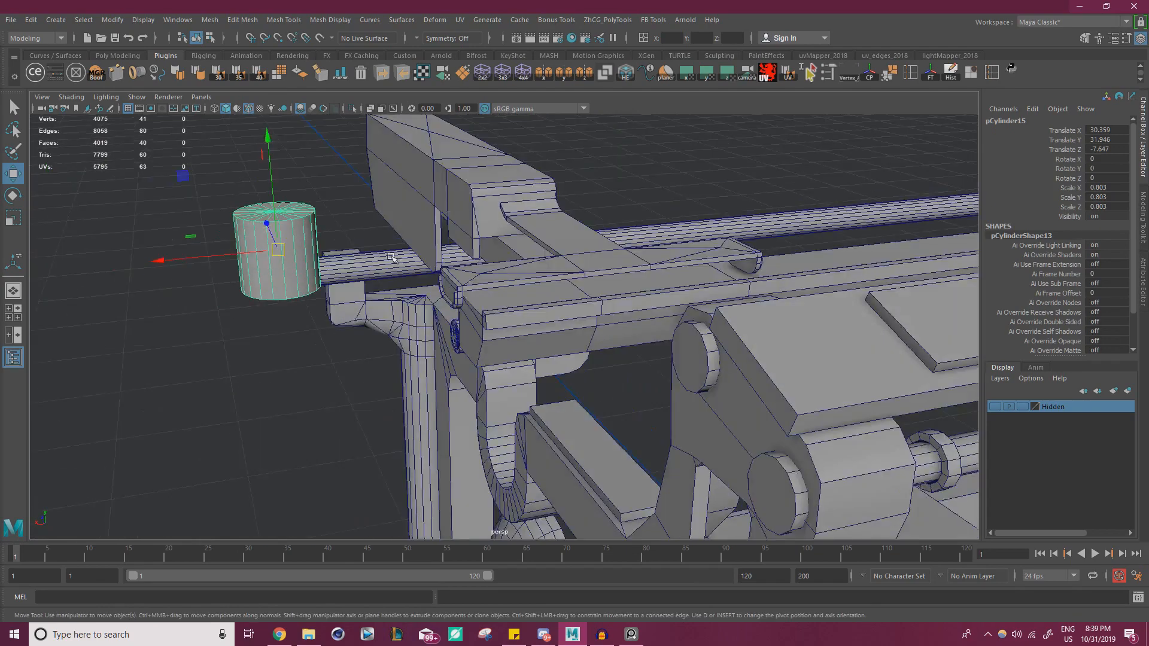
{"action": "middle_click_drag", "start_coordinate": [293, 225], "coordinate": [484, 251], "text": "alt"}
{"action": "key", "text": "d"}
{"action": "left_click_drag", "start_coordinate": [453, 241], "coordinate": [363, 214], "text": "alt"}
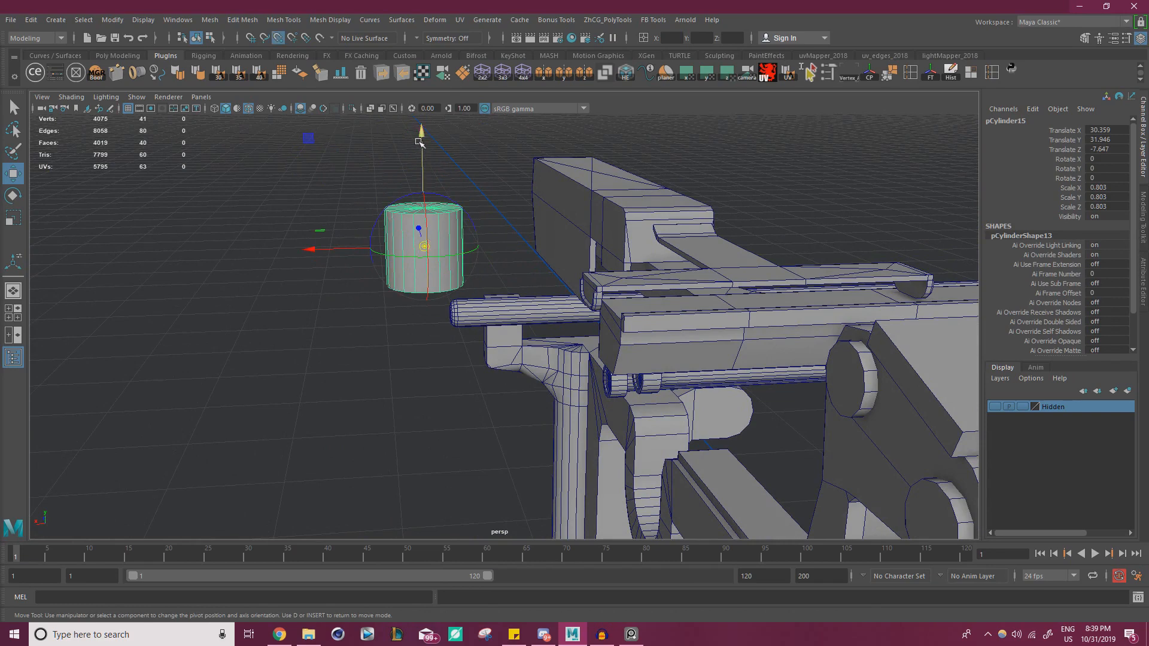
{"action": "left_click_drag", "start_coordinate": [419, 141], "coordinate": [411, 354]}
- Place the cylinder on the front bar beside the bracket's inner end tab, at about X 20.72, Y 31.67, Z -9.18
{"action": "left_click_drag", "start_coordinate": [329, 308], "coordinate": [477, 324]}
{"action": "left_click_drag", "start_coordinate": [551, 322], "coordinate": [318, 253], "text": "alt"}
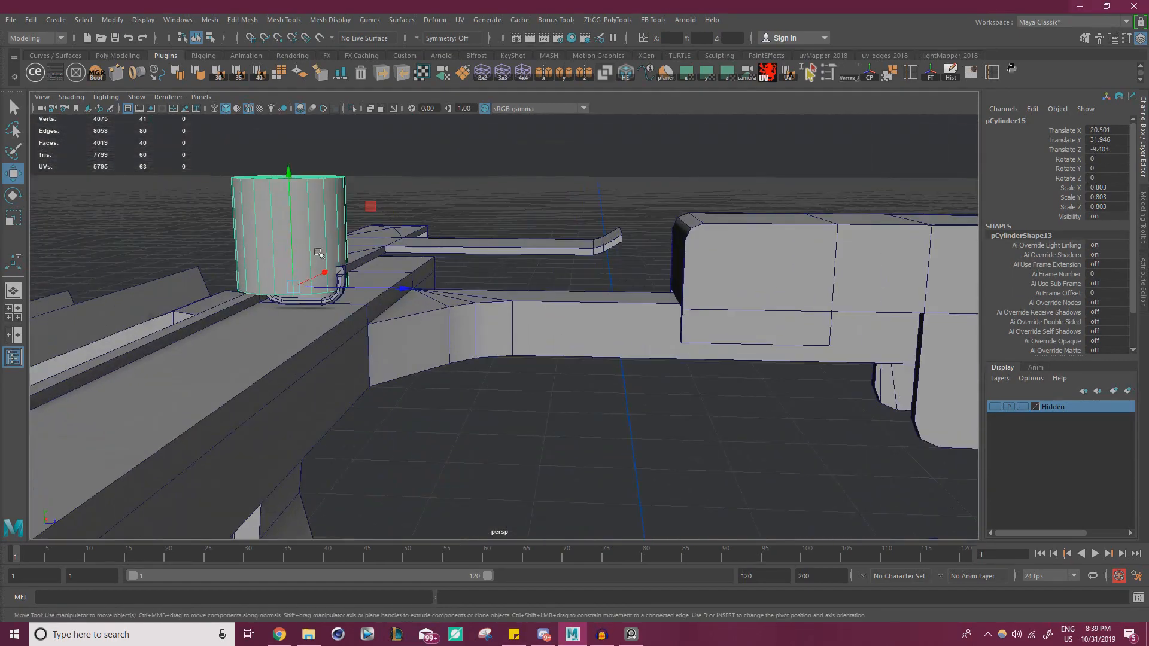
{"action": "left_click_drag", "start_coordinate": [287, 172], "coordinate": [546, 233]}
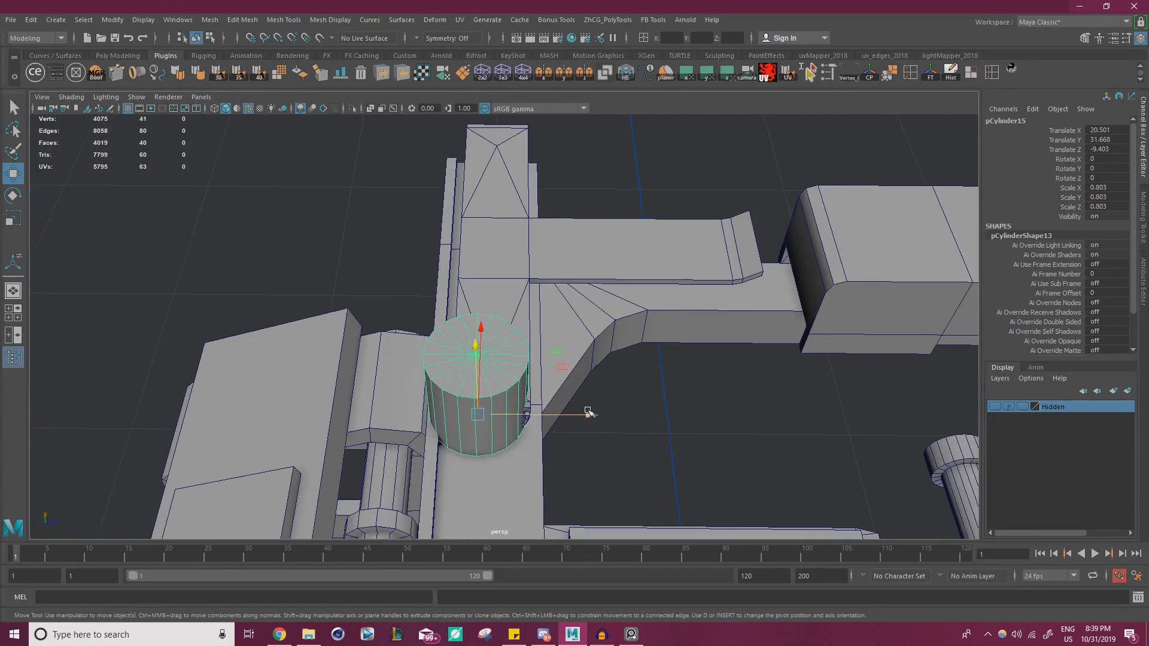
{"action": "left_click_drag", "start_coordinate": [588, 412], "coordinate": [695, 352]}
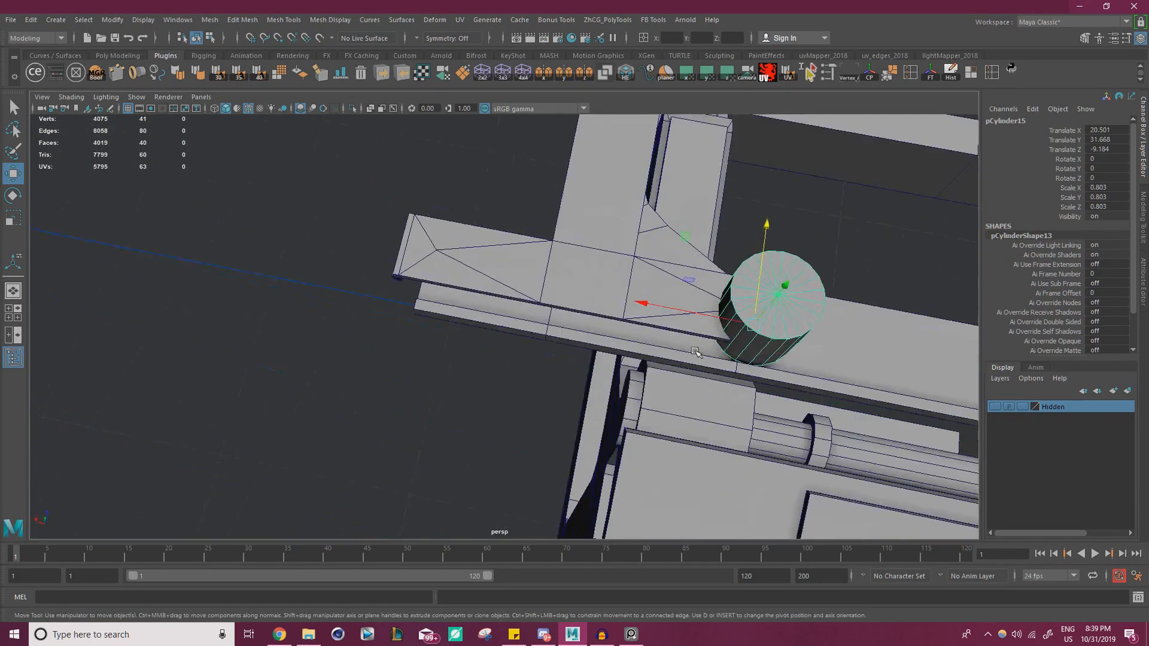
{"action": "right_click_drag", "start_coordinate": [695, 351], "coordinate": [838, 323], "text": "alt"}
{"action": "middle_click_drag", "start_coordinate": [837, 323], "coordinate": [730, 343], "text": "alt"}
{"action": "right_click_drag", "start_coordinate": [729, 343], "coordinate": [739, 339], "text": "alt"}
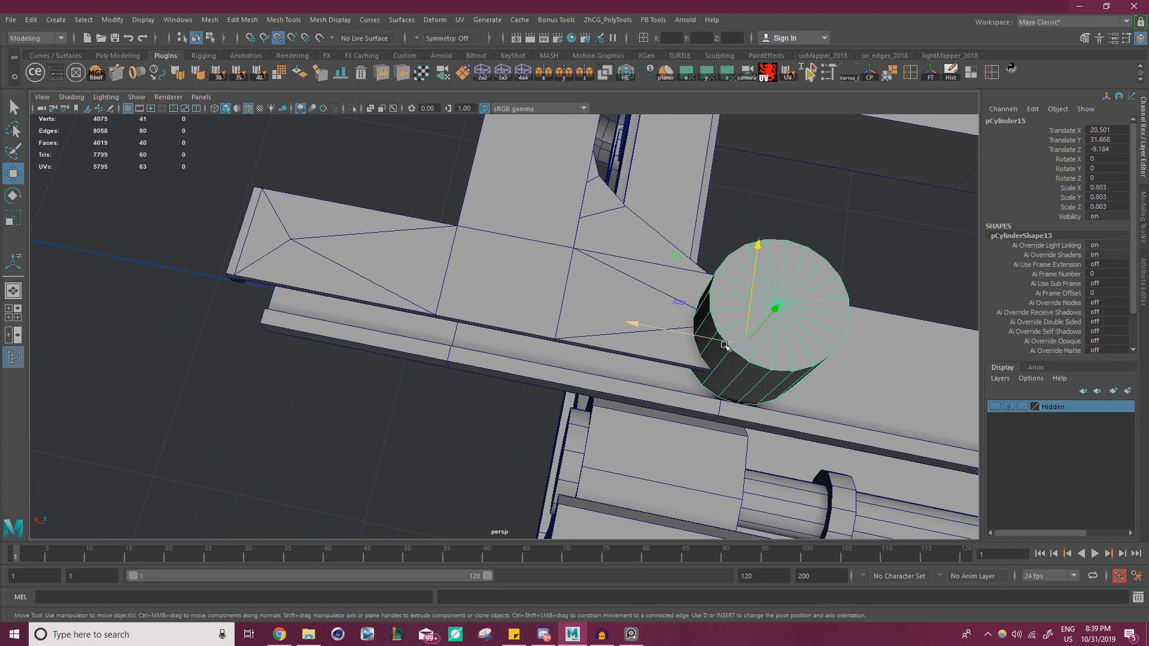
{"action": "left_click_drag", "start_coordinate": [725, 345], "coordinate": [595, 317]}
- Flatten the cylinder into a disc with Y scale 0.11 and narrow it to about 0.51 in X and Z
{"action": "key", "text": "r"}
{"action": "right_click_drag", "start_coordinate": [596, 317], "coordinate": [648, 295], "text": "alt"}
{"action": "middle_click_drag", "start_coordinate": [649, 295], "coordinate": [589, 298], "text": "alt"}
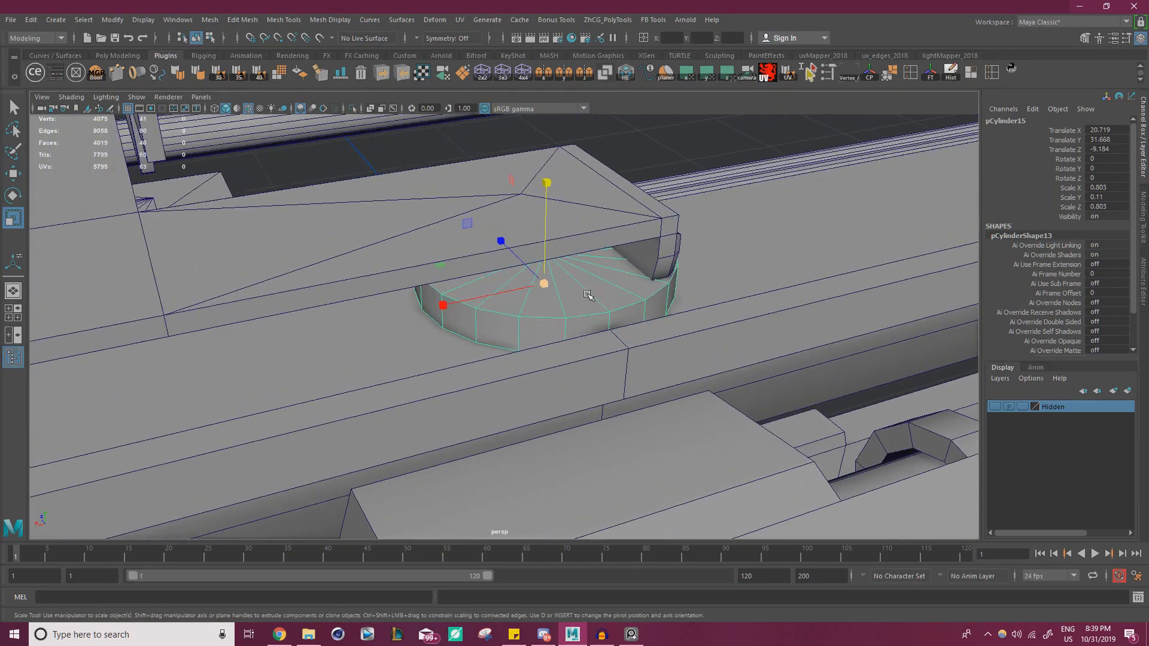
{"action": "right_click_drag", "start_coordinate": [590, 297], "coordinate": [605, 287], "text": "alt"}
{"action": "left_click_drag", "start_coordinate": [605, 287], "coordinate": [577, 277], "text": "alt"}
{"action": "middle_click_drag", "start_coordinate": [577, 277], "coordinate": [660, 298], "text": "alt"}
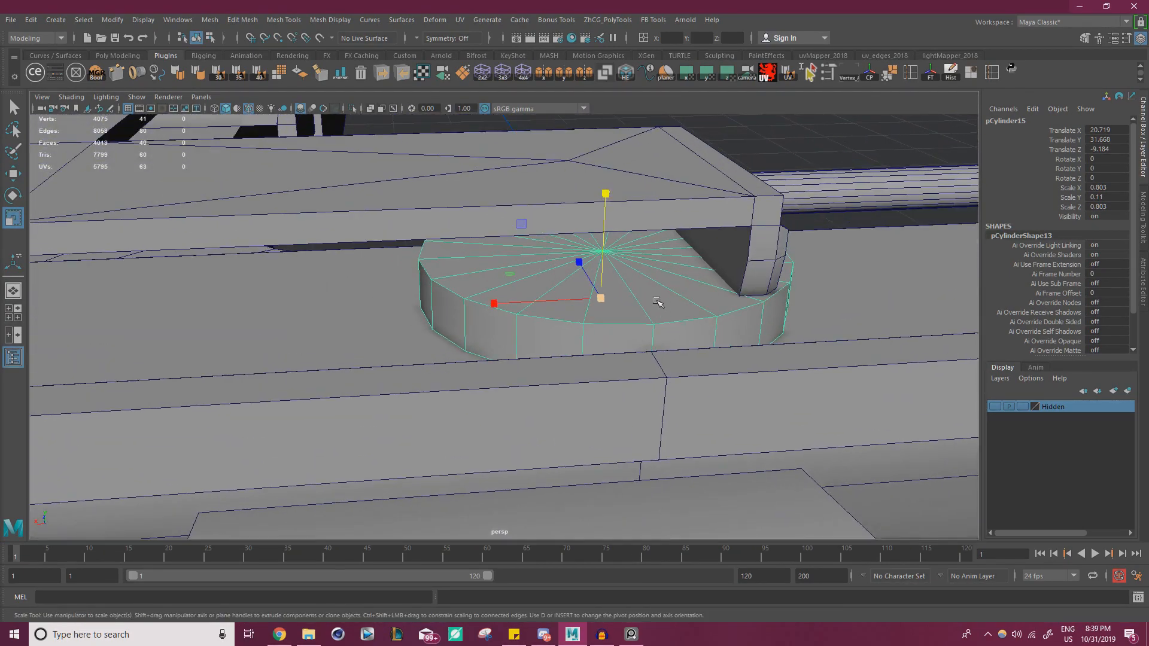
{"action": "left_click_drag", "start_coordinate": [520, 270], "coordinate": [558, 277]}
{"action": "middle_click_drag", "start_coordinate": [558, 277], "coordinate": [622, 308], "text": "alt"}
{"action": "left_click_drag", "start_coordinate": [623, 308], "coordinate": [682, 318], "text": "alt"}
{"action": "scroll", "coordinate": [622, 317], "scroll_direction": "down", "scroll_amount": 5}
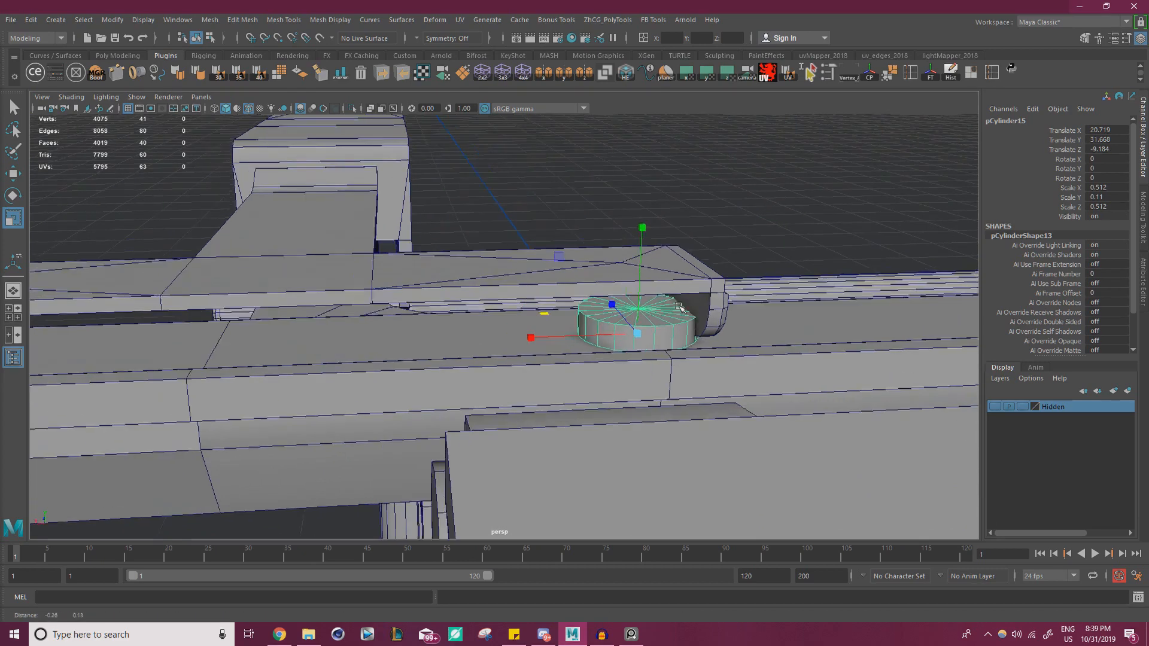
- Select the bracket's two poked centre vertices and scale them closer together along X, away from the end tabs
{"action": "scroll", "coordinate": [658, 287], "scroll_direction": "up", "scroll_amount": 1}
{"action": "left_click", "coordinate": [651, 269]}
{"action": "right_click_drag", "start_coordinate": [648, 271], "coordinate": [588, 269]}
{"action": "left_click", "coordinate": [647, 260]}
{"action": "scroll", "coordinate": [451, 273], "scroll_direction": "down", "scroll_amount": 3}
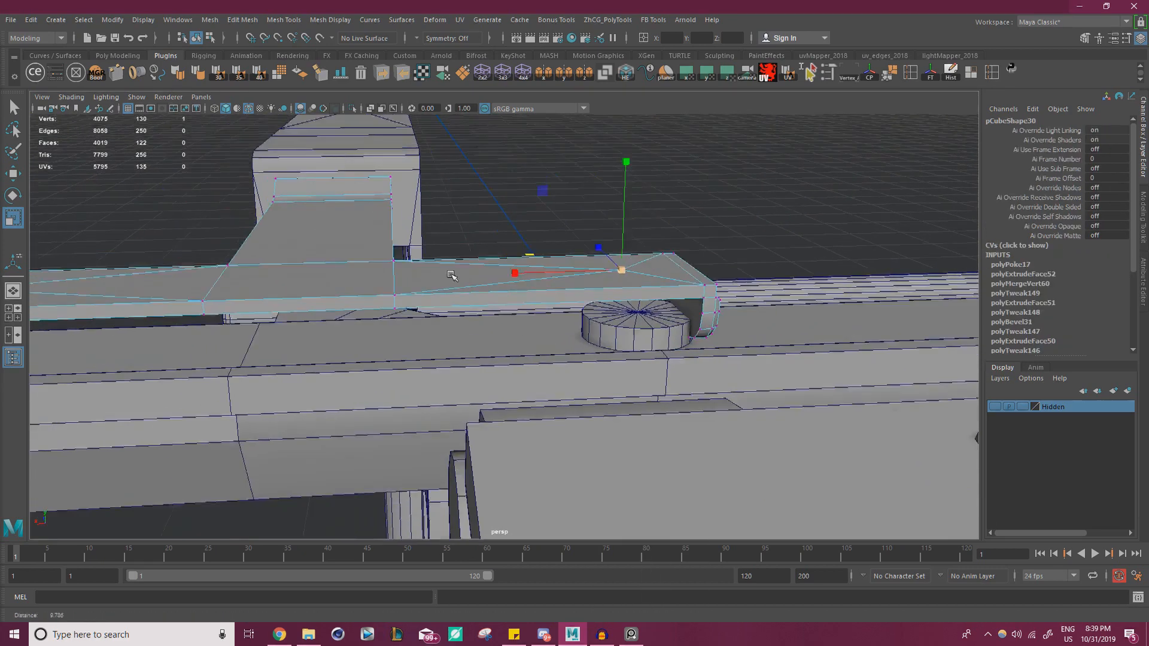
{"action": "middle_click_drag", "start_coordinate": [451, 273], "coordinate": [664, 294], "text": "alt"}
{"action": "left_click_drag", "start_coordinate": [484, 311], "coordinate": [496, 307]}
{"action": "middle_click_drag", "start_coordinate": [578, 305], "coordinate": [306, 280], "text": "alt"}
{"action": "scroll", "coordinate": [419, 288], "scroll_direction": "up", "scroll_amount": 5}
- Snap the disc along X to the poked vertex of the bracket arm above it
{"action": "left_click", "coordinate": [603, 329]}
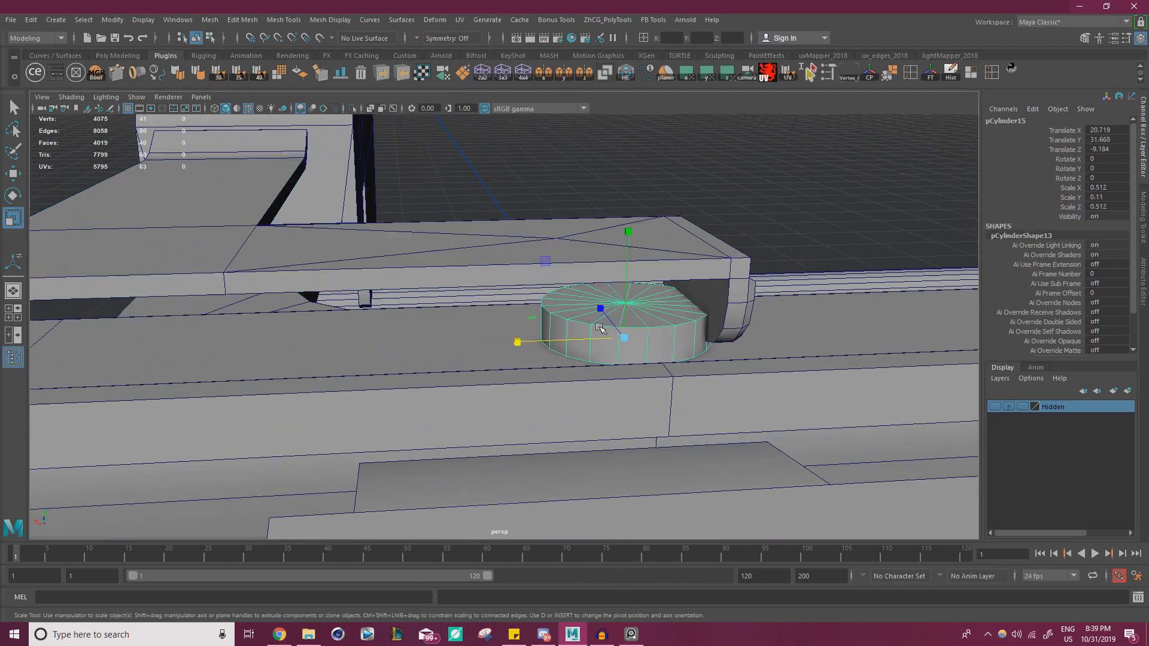
{"action": "right_click_drag", "start_coordinate": [599, 289], "coordinate": [650, 279]}
{"action": "key", "text": "w"}
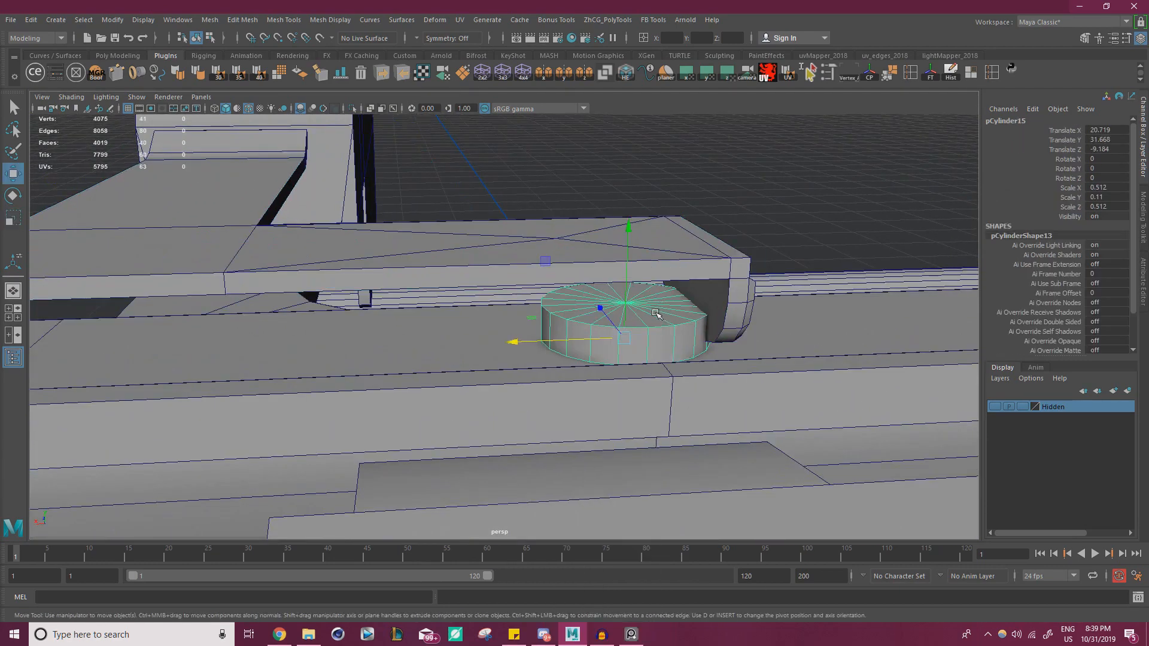
{"action": "key", "text": "v"}
{"action": "middle_click_drag", "start_coordinate": [660, 317], "coordinate": [558, 270]}
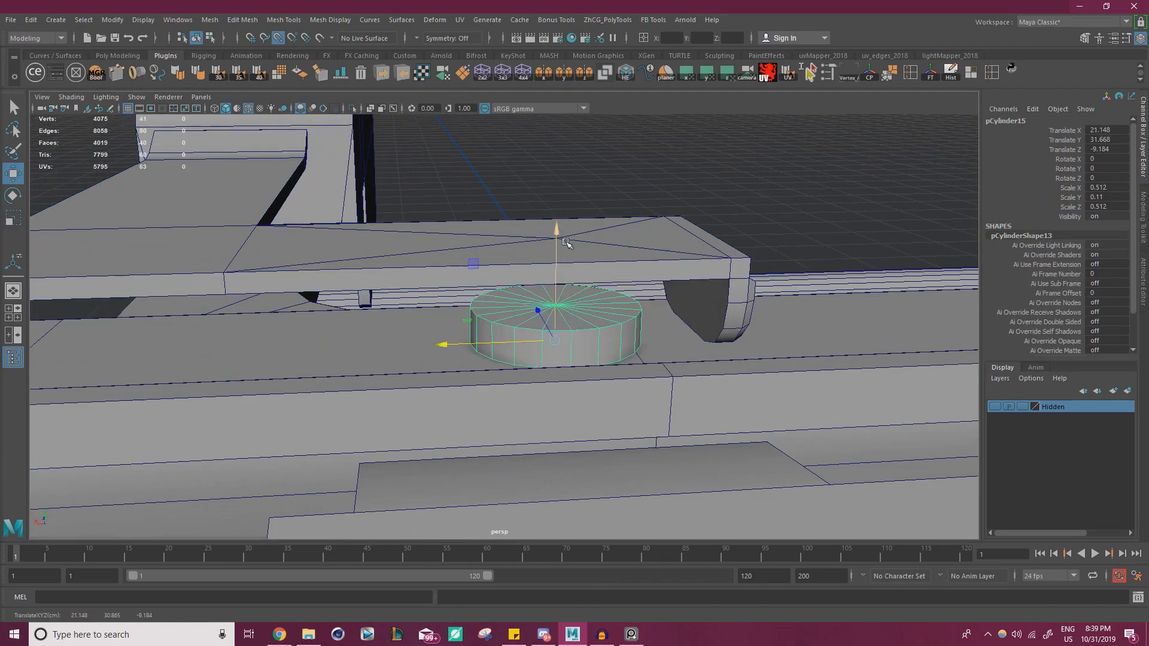
- Shift the disc along X back towards the bracket's inner end tab, to about X 20.98
{"action": "left_click_drag", "start_coordinate": [565, 242], "coordinate": [509, 341], "text": "alt"}
{"action": "scroll", "coordinate": [478, 341], "scroll_direction": "down", "scroll_amount": 4}
{"action": "middle_click_drag", "start_coordinate": [456, 341], "coordinate": [564, 311], "text": "alt"}
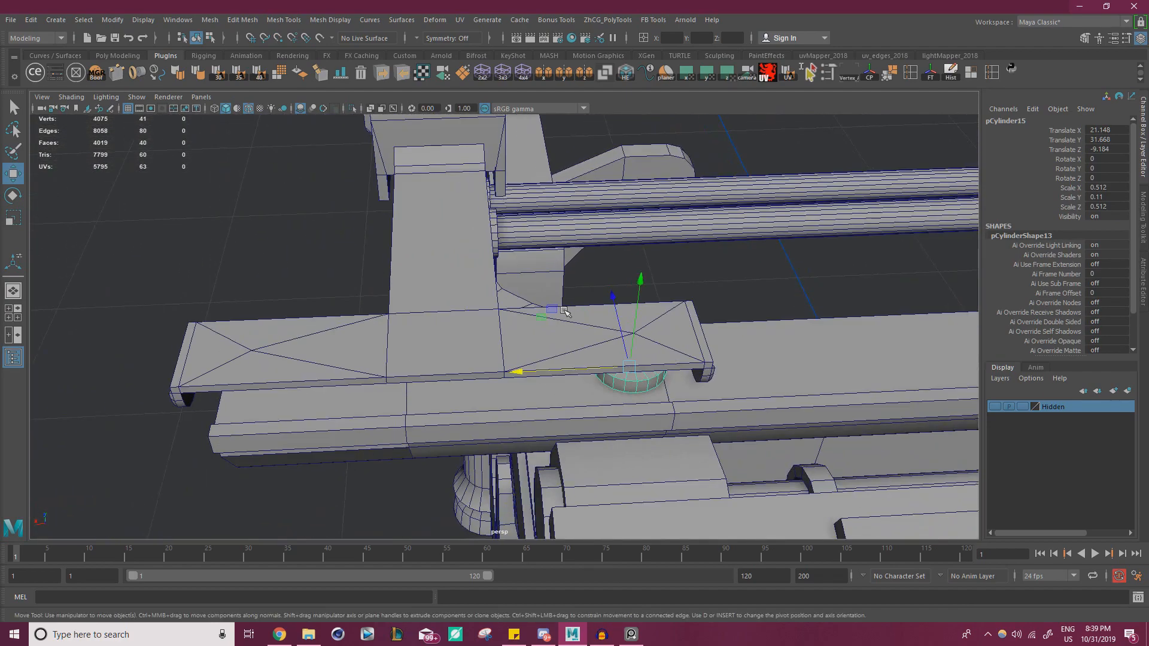
{"action": "left_click_drag", "start_coordinate": [552, 312], "coordinate": [527, 281], "text": "alt"}
{"action": "scroll", "coordinate": [539, 311], "scroll_direction": "up", "scroll_amount": 2}
{"action": "left_click_drag", "start_coordinate": [543, 329], "coordinate": [576, 308], "text": "alt"}
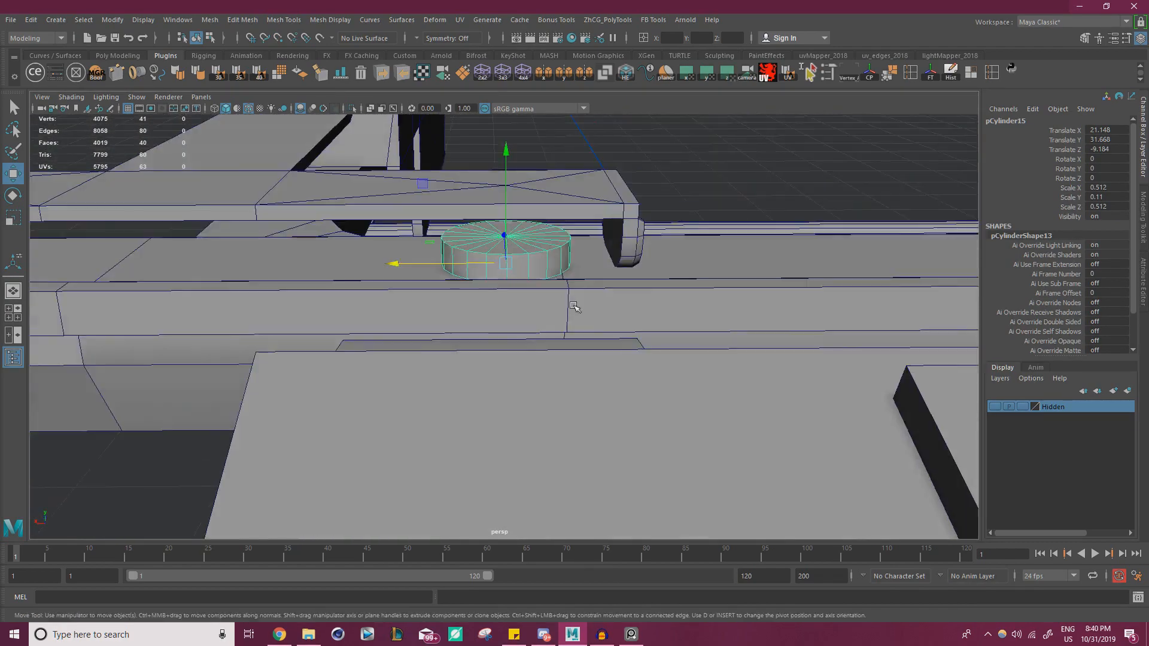
{"action": "middle_click_drag", "start_coordinate": [576, 307], "coordinate": [597, 350], "text": "alt"}
{"action": "left_click_drag", "start_coordinate": [443, 308], "coordinate": [441, 305]}
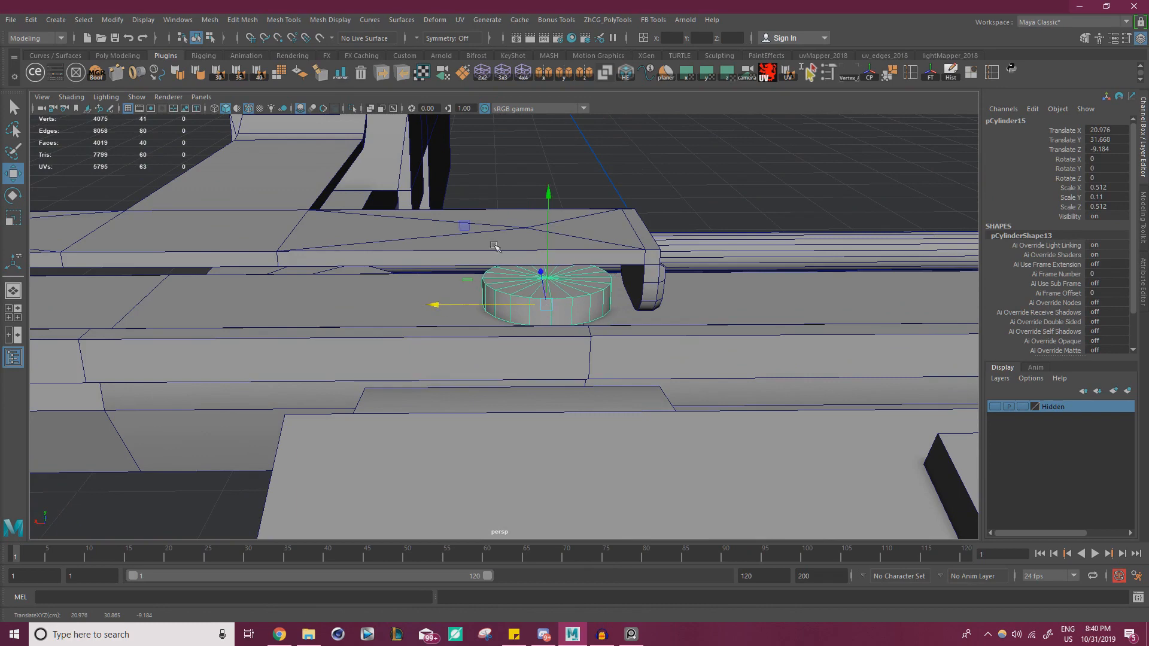
- Reselect both poked centre vertices on the bracket arms and scale them slightly apart along X
{"action": "left_click", "coordinate": [537, 236]}
{"action": "right_click_drag", "start_coordinate": [537, 236], "coordinate": [487, 230]}
{"action": "left_click", "coordinate": [525, 228]}
{"action": "scroll", "coordinate": [546, 245], "scroll_direction": "down", "scroll_amount": 1}
{"action": "middle_click_drag", "start_coordinate": [546, 246], "coordinate": [726, 265], "text": "alt"}
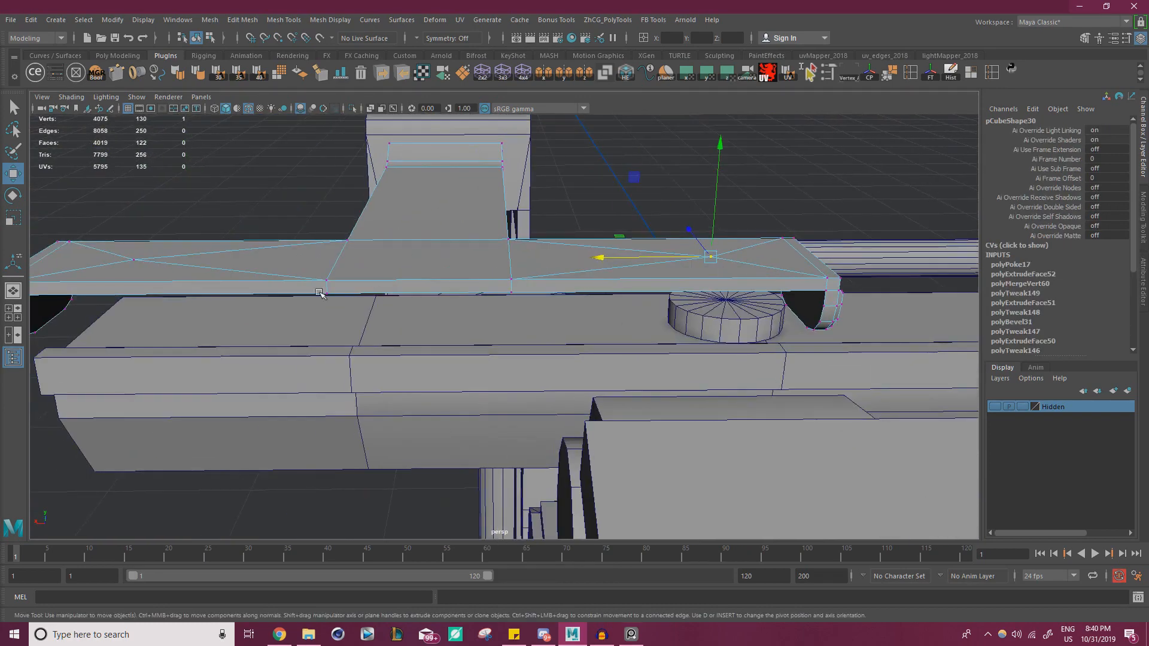
{"action": "left_click", "coordinate": [148, 260], "text": "shift"}
{"action": "key", "text": "r"}
{"action": "left_click_drag", "start_coordinate": [315, 260], "coordinate": [312, 261]}
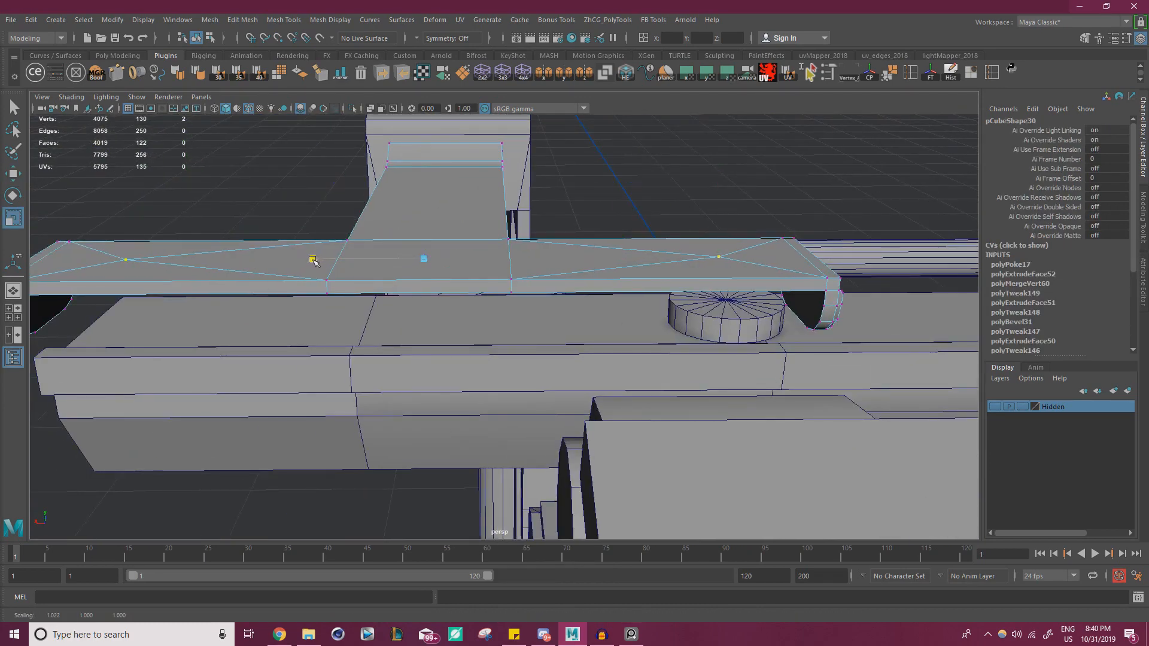
{"action": "middle_click_drag", "start_coordinate": [496, 275], "coordinate": [371, 257], "text": "alt"}
- Snap the disc along X to the adjusted poked vertex, at about X 20.95
{"action": "scroll", "coordinate": [371, 258], "scroll_direction": "up", "scroll_amount": 2}
{"action": "left_click", "coordinate": [611, 281]}
{"action": "key", "text": "w"}
{"action": "key", "text": "v"}
{"action": "left_click_drag", "start_coordinate": [519, 299], "coordinate": [635, 204]}
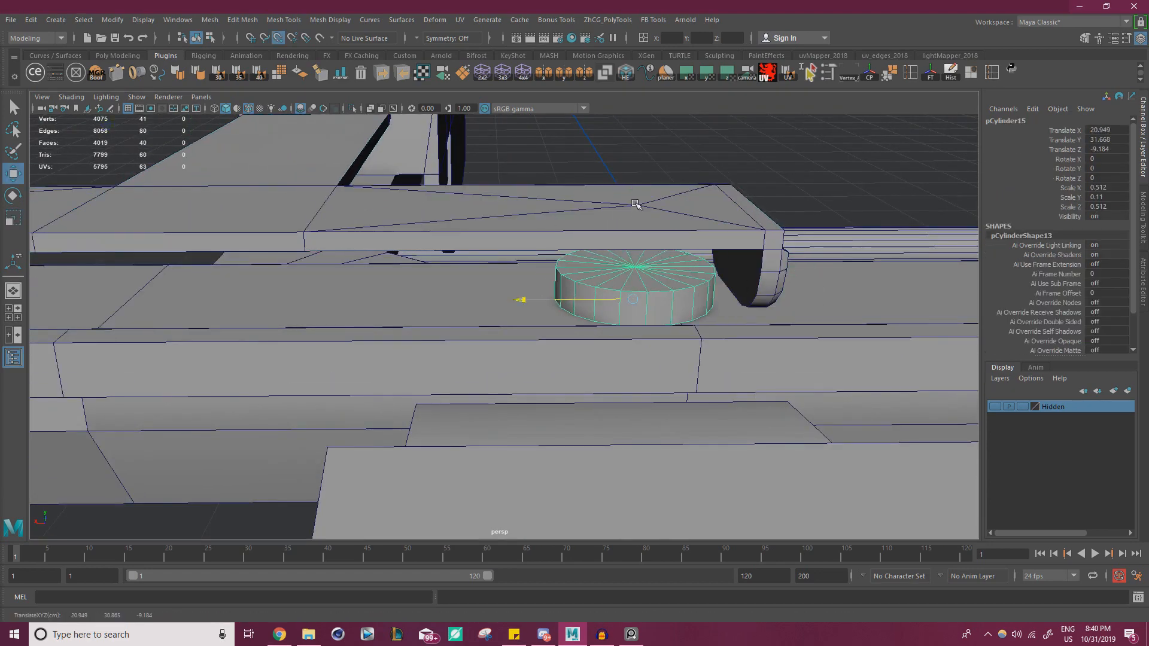
{"action": "scroll", "coordinate": [737, 282], "scroll_direction": "down", "scroll_amount": 3}
{"action": "left_click_drag", "start_coordinate": [371, 309], "coordinate": [407, 311], "text": "alt"}
{"action": "middle_click_drag", "start_coordinate": [408, 311], "coordinate": [637, 282], "text": "alt"}
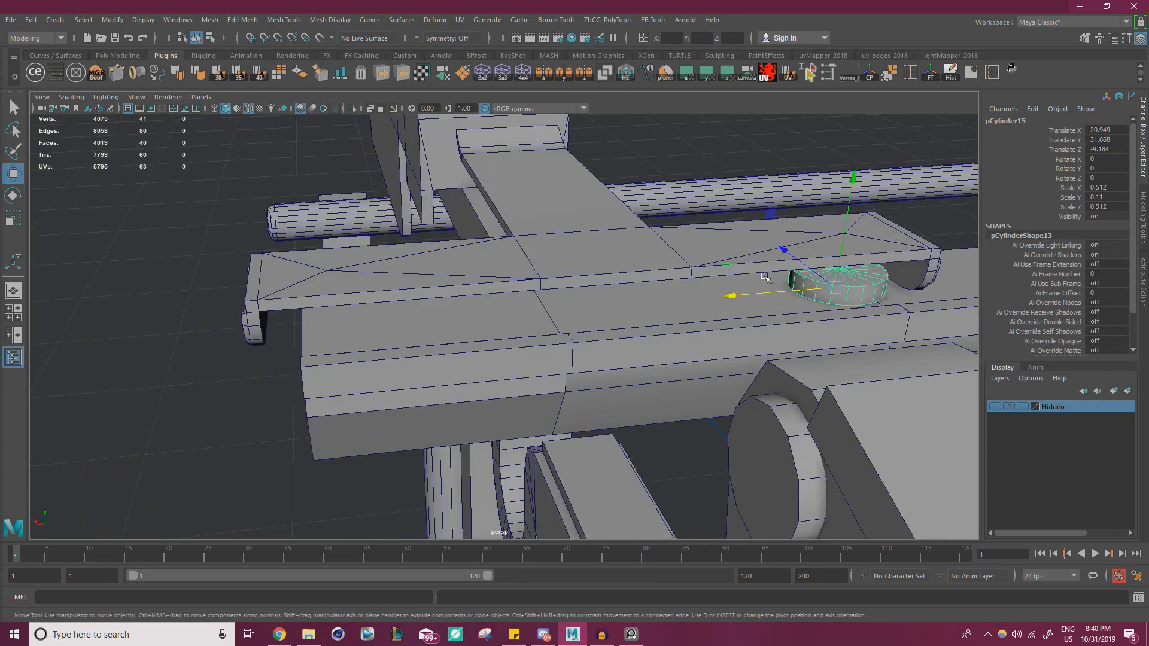
- Select the vertices of the disc's top cap, lower them and scale them inward to taper its side
{"action": "scroll", "coordinate": [492, 286], "scroll_direction": "up", "scroll_amount": 3}
{"action": "middle_click_drag", "start_coordinate": [764, 276], "coordinate": [413, 317], "text": "alt"}
{"action": "right_click_drag", "start_coordinate": [413, 316], "coordinate": [687, 277], "text": "alt"}
{"action": "left_click_drag", "start_coordinate": [688, 277], "coordinate": [636, 276], "text": "alt"}
{"action": "right_click_drag", "start_coordinate": [591, 247], "coordinate": [593, 279]}
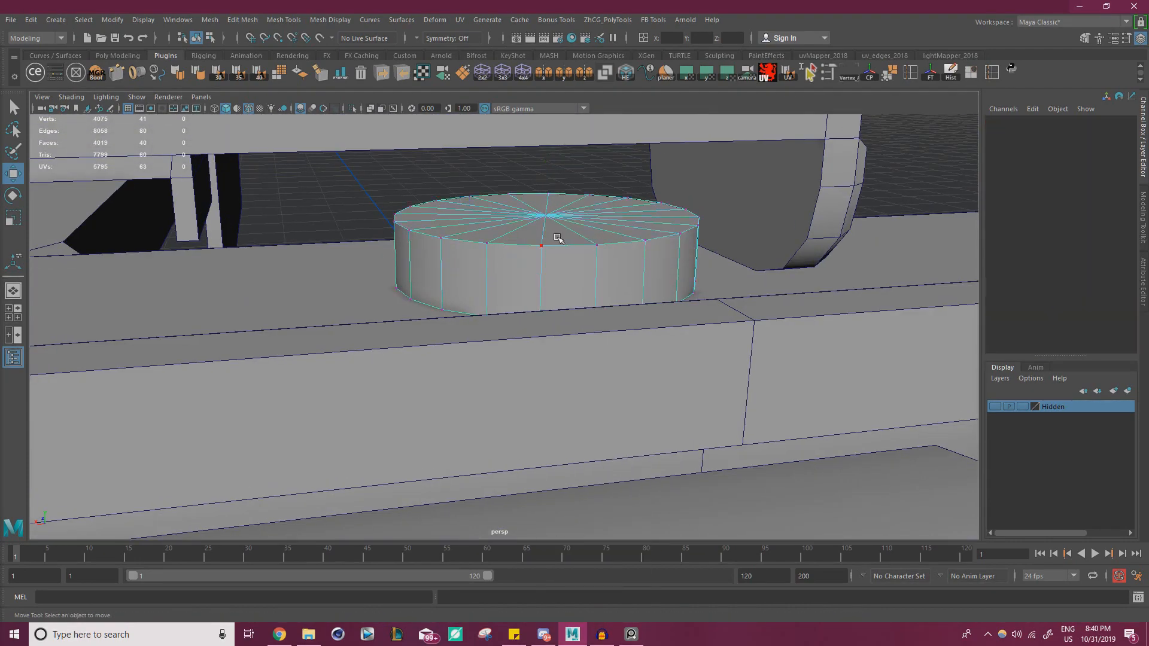
{"action": "left_click_drag", "start_coordinate": [593, 278], "coordinate": [515, 327], "text": "alt"}
{"action": "left_click_drag", "start_coordinate": [687, 337], "coordinate": [542, 269]}
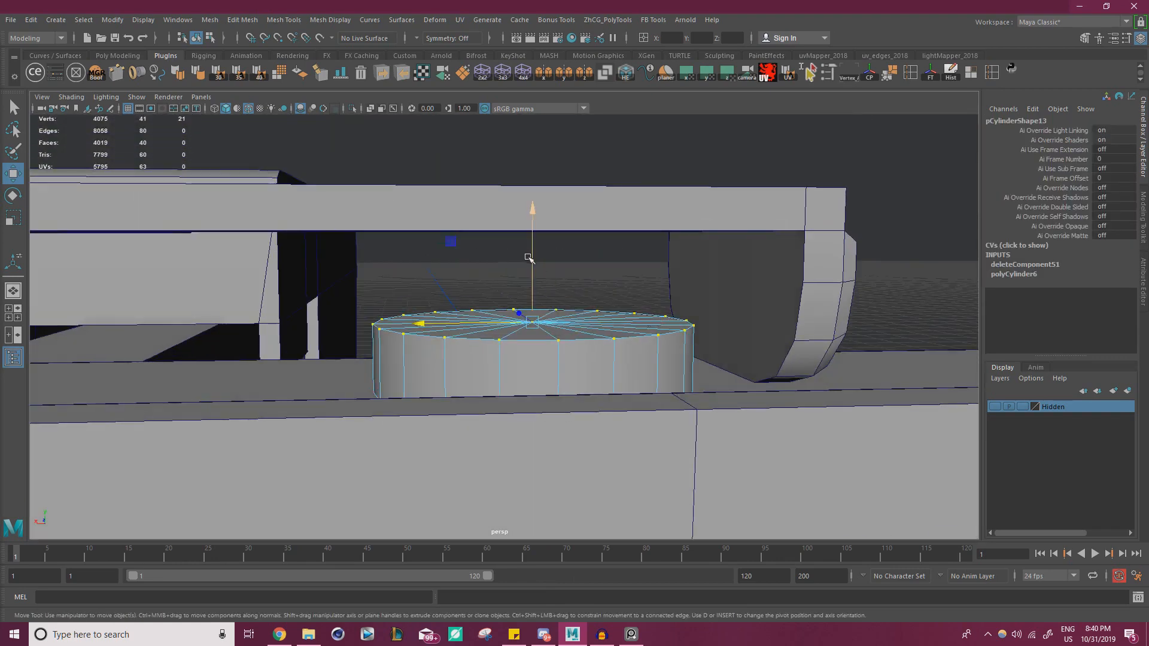
{"action": "key", "text": "f"}
{"action": "right_click_drag", "start_coordinate": [592, 308], "coordinate": [508, 324], "text": "alt"}
{"action": "left_click_drag", "start_coordinate": [532, 328], "coordinate": [526, 254], "text": "alt"}
{"action": "key", "text": "r"}
{"action": "key", "text": "w"}
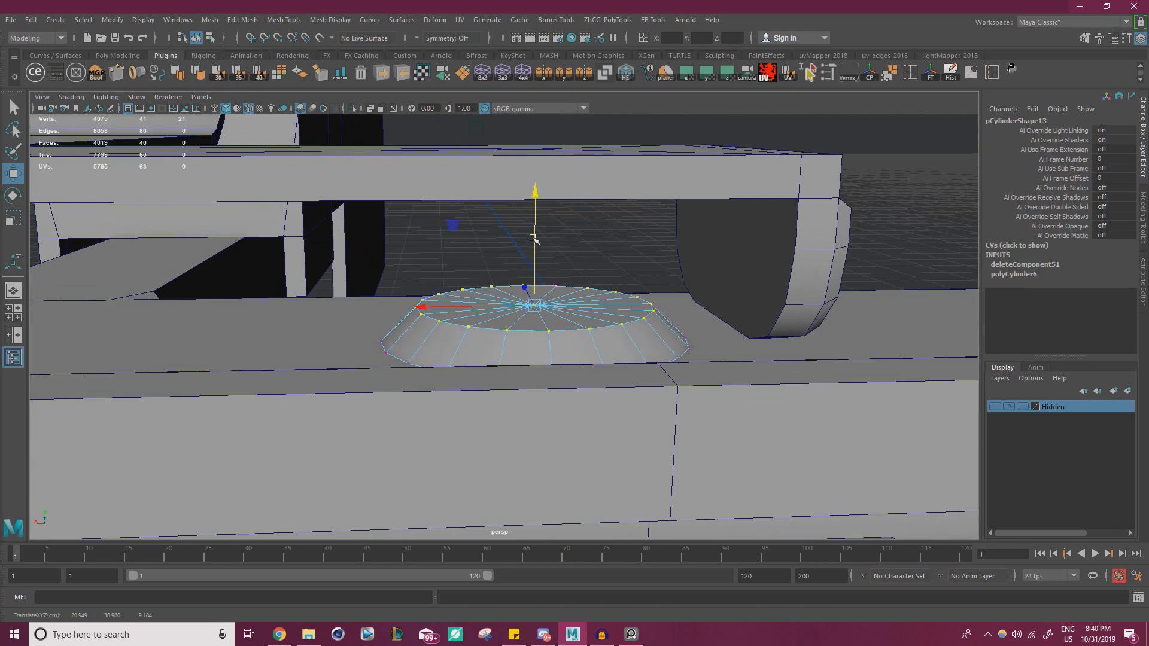
- Scale the disc's top cap vertices slightly outward to make the side taper less pronounced
{"action": "key", "text": "r"}
{"action": "left_click_drag", "start_coordinate": [536, 307], "coordinate": [546, 309]}
{"action": "key", "text": "w"}
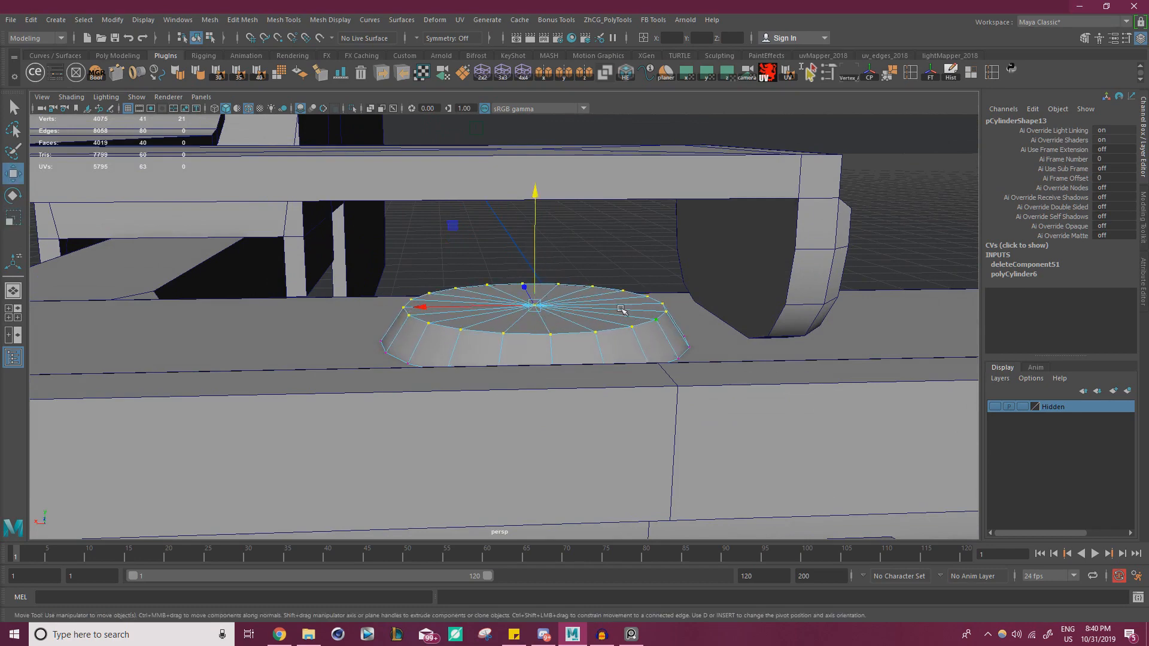
{"action": "left_click_drag", "start_coordinate": [622, 312], "coordinate": [573, 291], "text": "alt"}
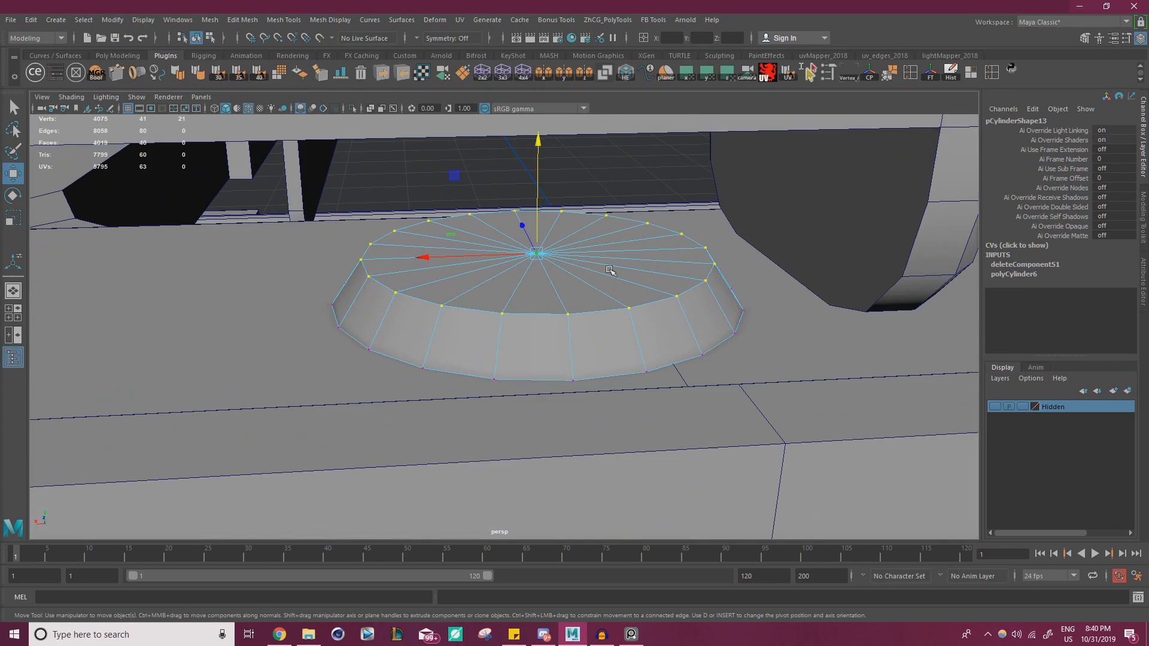
{"action": "right_click_drag", "start_coordinate": [715, 361], "coordinate": [503, 335], "text": "alt"}
{"action": "left_click_drag", "start_coordinate": [557, 327], "coordinate": [479, 278], "text": "alt"}
- Reselect the tapered disc as a whole object and frame it beneath the bracket's arm
{"action": "left_click", "coordinate": [632, 264]}
{"action": "left_click", "coordinate": [522, 298]}
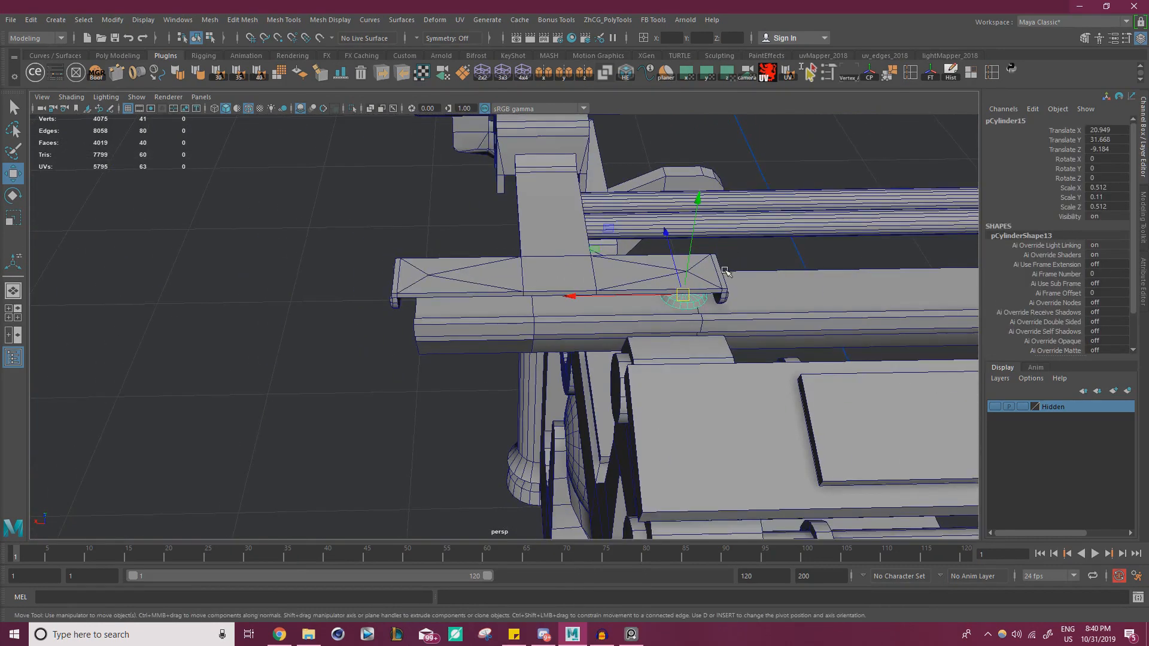
{"action": "scroll", "coordinate": [725, 271], "scroll_direction": "up", "scroll_amount": 5}
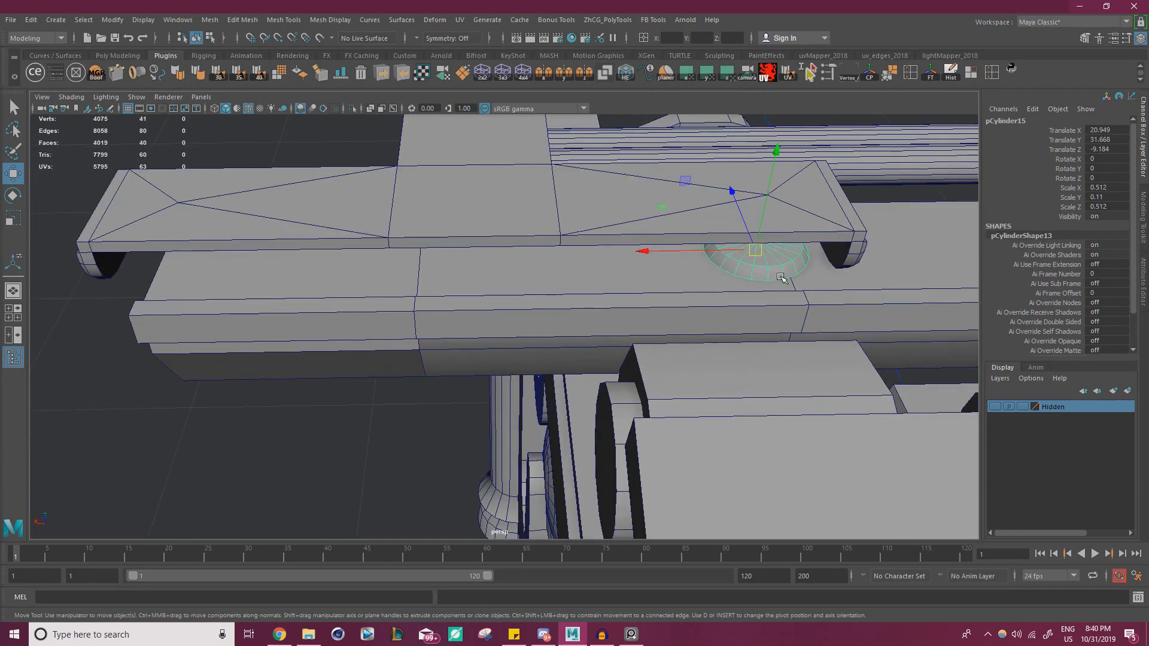
{"action": "key", "text": "f"}
{"action": "left_click_drag", "start_coordinate": [577, 305], "coordinate": [585, 299], "text": "alt"}
{"action": "scroll", "coordinate": [585, 300], "scroll_direction": "down", "scroll_amount": 4}
{"action": "middle_click_drag", "start_coordinate": [585, 300], "coordinate": [609, 270], "text": "alt"}
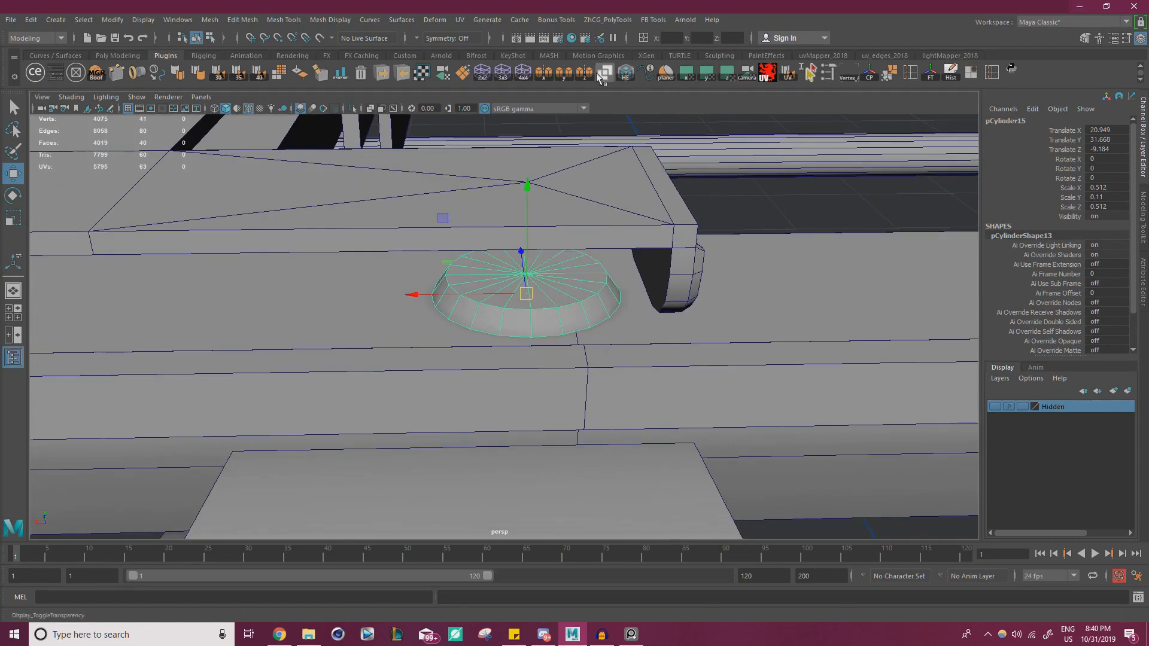
- Isolate the tapered disc together with the front bar and examine the disc's placement along the bar from above
{"action": "left_click_drag", "start_coordinate": [661, 256], "coordinate": [640, 267], "text": "alt"}
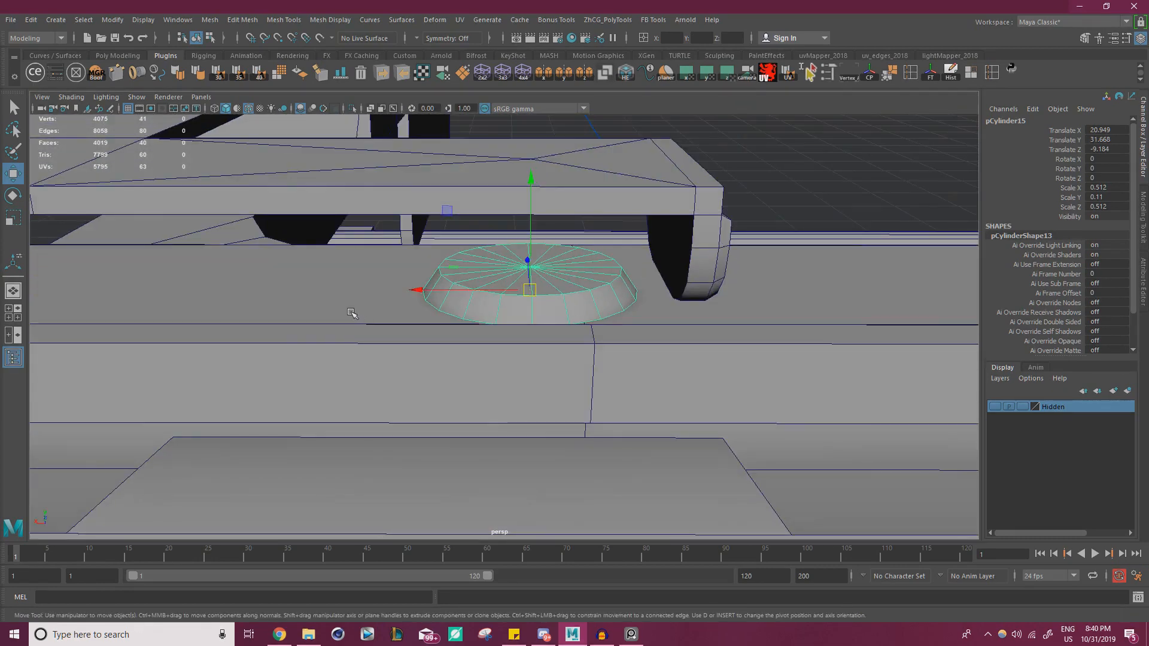
{"action": "left_click", "coordinate": [352, 313], "text": "shift"}
{"action": "left_click", "coordinate": [350, 109]}
{"action": "left_click_drag", "start_coordinate": [436, 146], "coordinate": [384, 249], "text": "alt"}
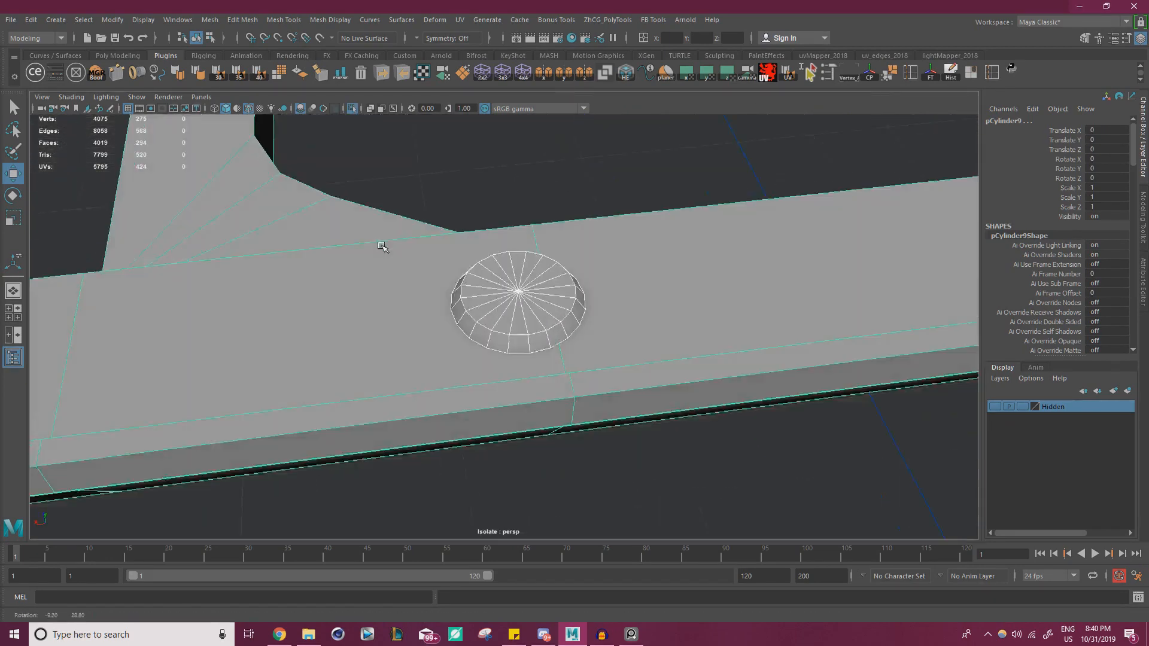
{"action": "right_click_drag", "start_coordinate": [384, 249], "coordinate": [356, 252], "text": "alt"}
{"action": "middle_click_drag", "start_coordinate": [356, 251], "coordinate": [413, 245], "text": "alt"}
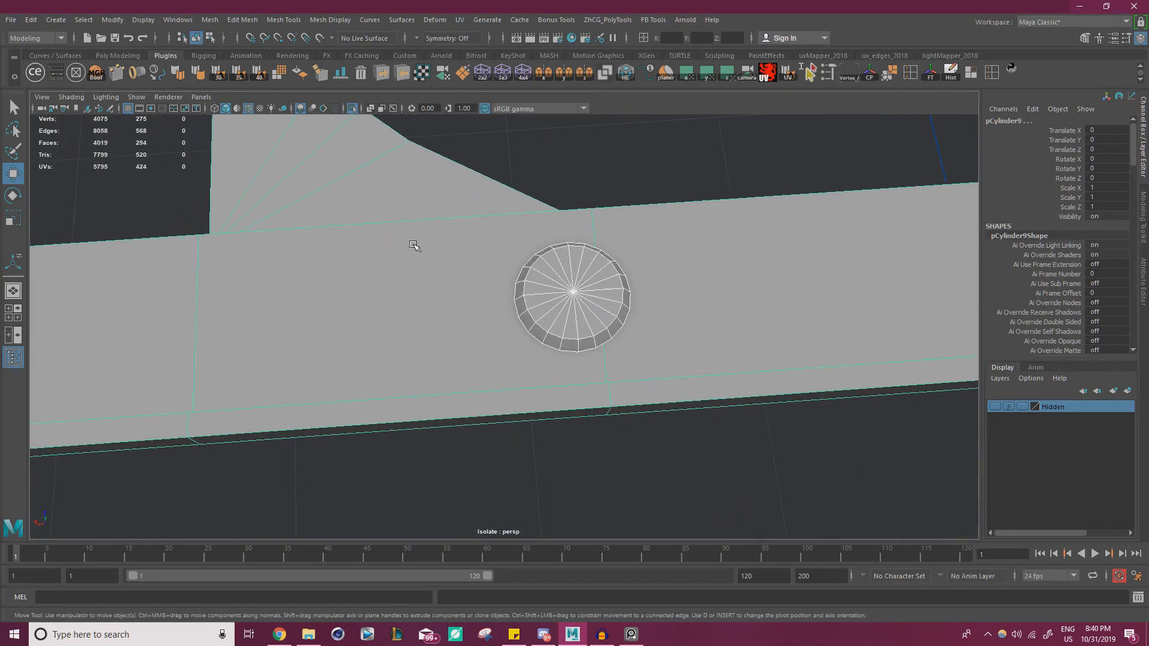
{"action": "right_click_drag", "start_coordinate": [536, 259], "coordinate": [608, 298], "text": "alt"}
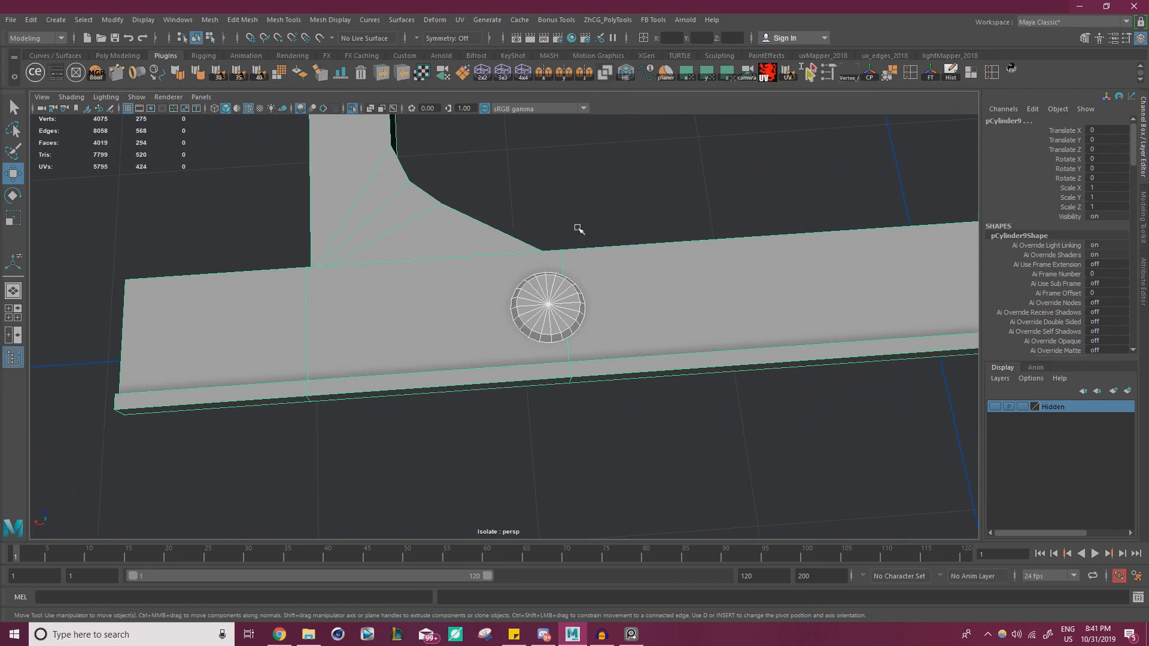
{"action": "middle_click_drag", "start_coordinate": [591, 290], "coordinate": [447, 279], "text": "alt"}
{"action": "right_click_drag", "start_coordinate": [748, 290], "coordinate": [588, 304], "text": "alt"}
{"action": "middle_click_drag", "start_coordinate": [589, 304], "coordinate": [315, 301], "text": "alt"}
{"action": "right_click_drag", "start_coordinate": [616, 275], "coordinate": [526, 275], "text": "alt"}
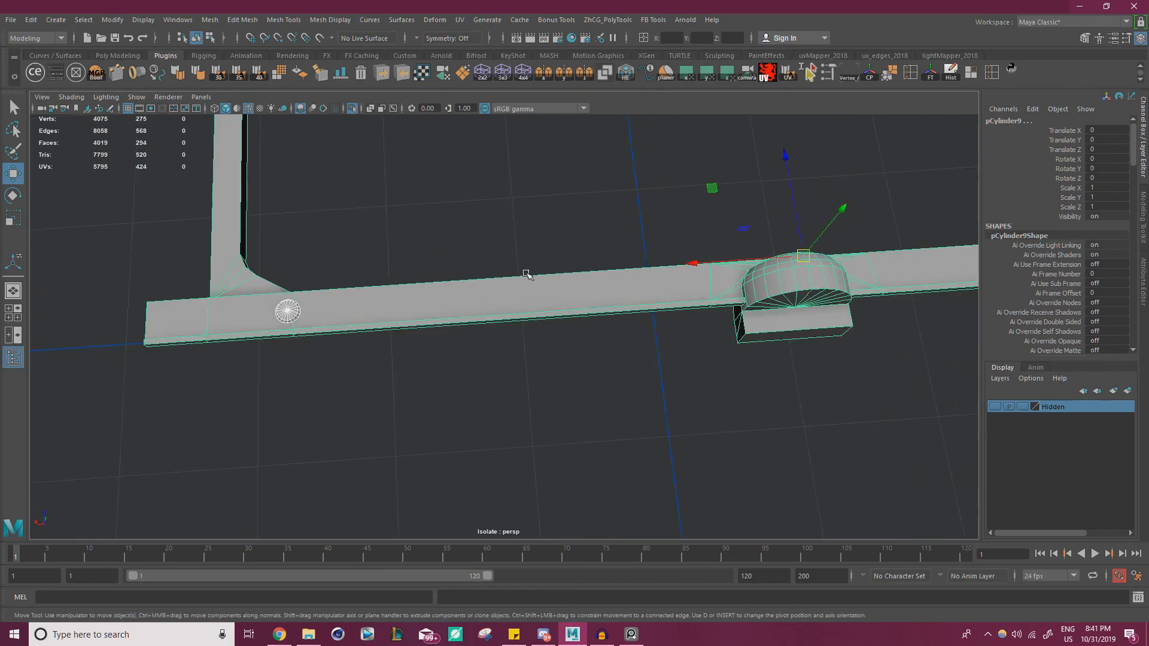
{"action": "middle_click_drag", "start_coordinate": [669, 284], "coordinate": [597, 284], "text": "alt"}
{"action": "middle_click_drag", "start_coordinate": [419, 286], "coordinate": [634, 287], "text": "alt"}
{"action": "right_click_drag", "start_coordinate": [347, 279], "coordinate": [438, 279], "text": "alt"}
{"action": "left_click_drag", "start_coordinate": [467, 183], "coordinate": [500, 332]}
{"action": "right_click_drag", "start_coordinate": [402, 263], "coordinate": [429, 264], "text": "alt"}
{"action": "middle_click_drag", "start_coordinate": [430, 263], "coordinate": [547, 267], "text": "alt"}
{"action": "right_click_drag", "start_coordinate": [547, 267], "coordinate": [564, 264], "text": "alt"}
{"action": "key", "text": "ctrl+shift+x"}
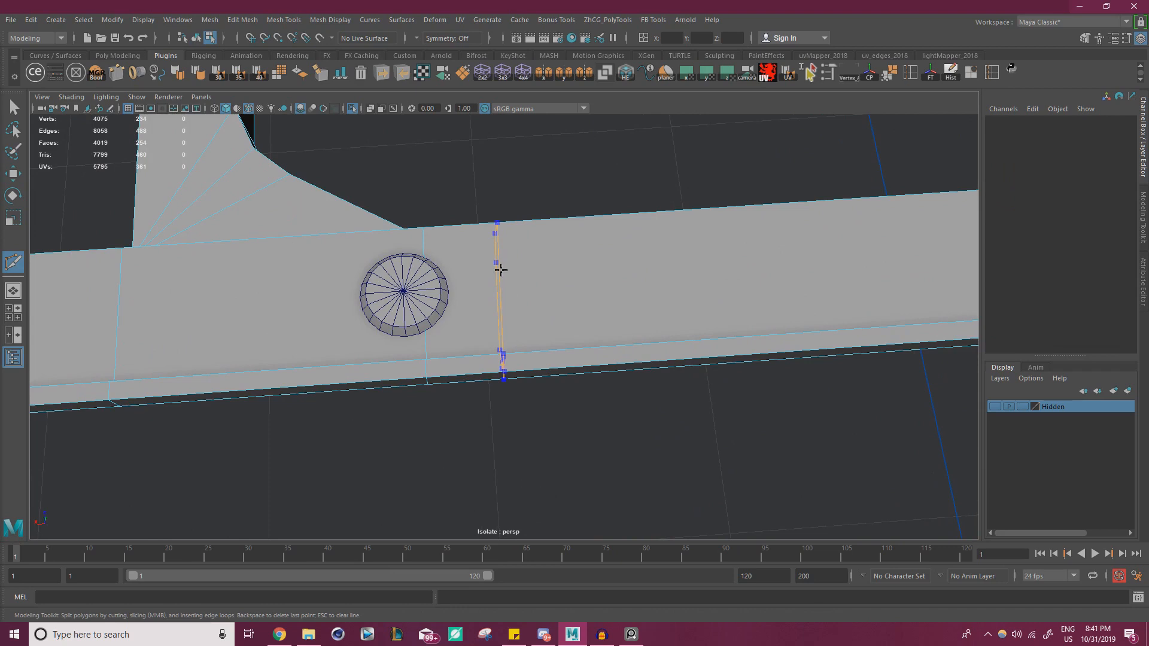
{"action": "key", "text": "w"}
- Move the disc along the bar to about X 21.335 and bring the rest of the model back into view
{"action": "right_click_drag", "start_coordinate": [410, 282], "coordinate": [443, 235]}
{"action": "left_click", "coordinate": [429, 270]}
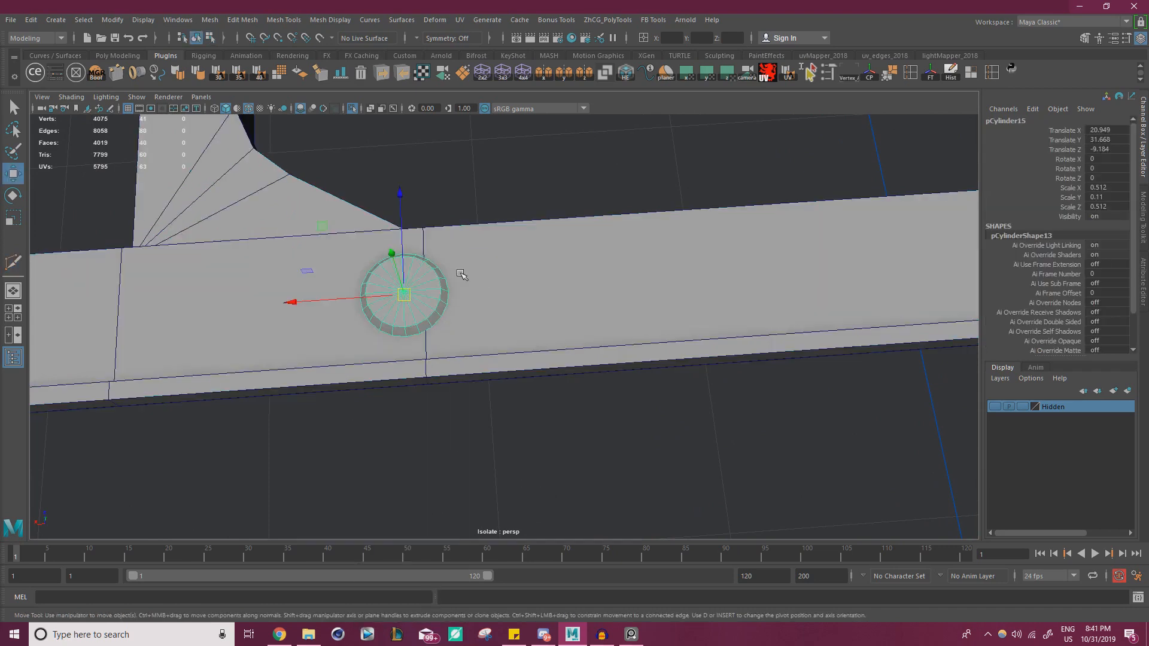
{"action": "middle_click_drag", "start_coordinate": [462, 274], "coordinate": [585, 275], "text": "alt"}
{"action": "right_click_drag", "start_coordinate": [586, 275], "coordinate": [602, 304], "text": "alt"}
{"action": "left_click_drag", "start_coordinate": [446, 288], "coordinate": [404, 290]}
{"action": "left_click", "coordinate": [353, 109]}
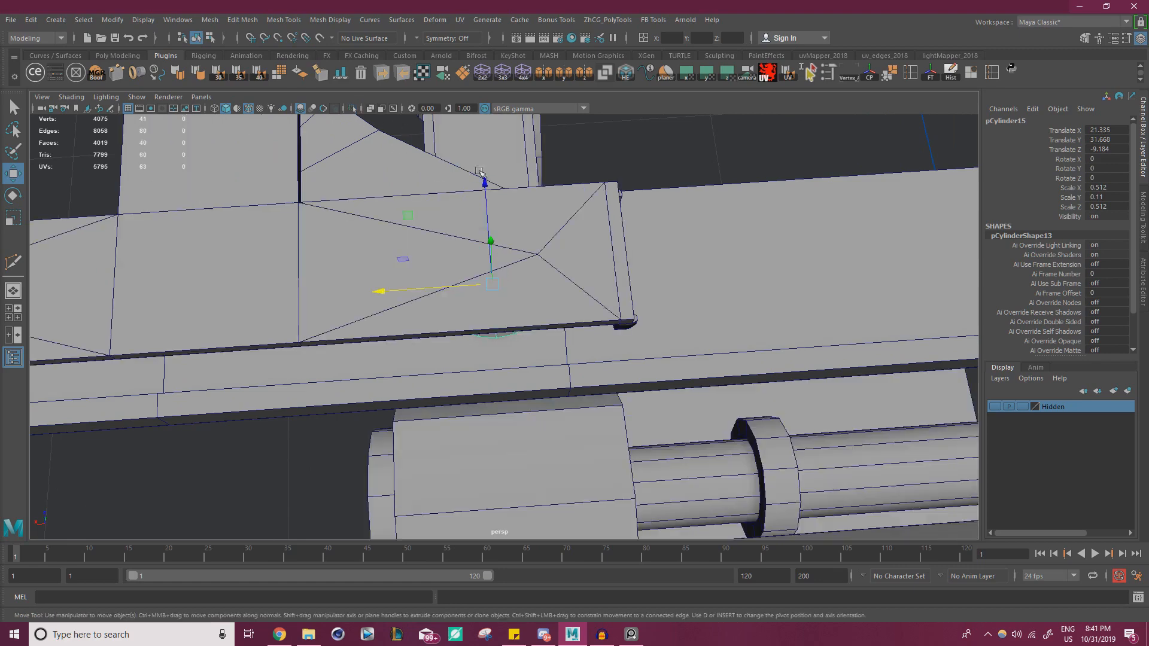
- Select the vertices at both ends of the T-shaped bracket's arms and scale them inward along X to roughly 0.9
{"action": "left_click_drag", "start_coordinate": [473, 257], "coordinate": [482, 165], "text": "alt"}
{"action": "right_click_drag", "start_coordinate": [483, 166], "coordinate": [329, 184], "text": "alt"}
{"action": "middle_click_drag", "start_coordinate": [329, 185], "coordinate": [438, 195], "text": "alt"}
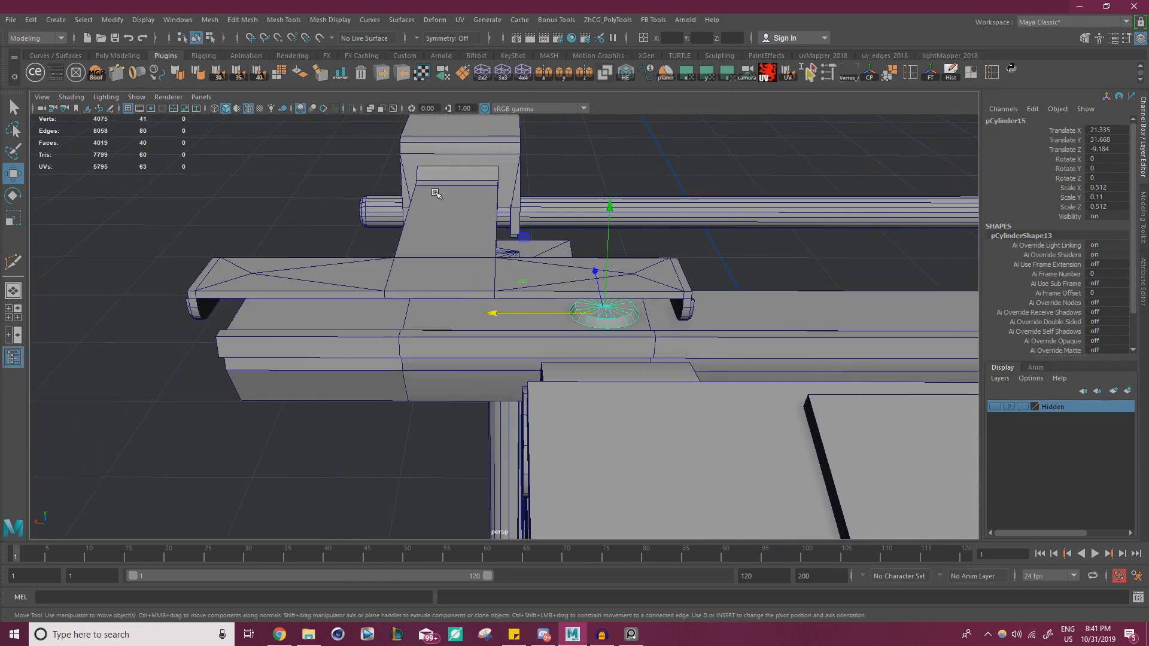
{"action": "left_click_drag", "start_coordinate": [439, 195], "coordinate": [441, 185], "text": "alt"}
{"action": "right_click_drag", "start_coordinate": [441, 185], "coordinate": [531, 222], "text": "alt"}
{"action": "middle_click_drag", "start_coordinate": [530, 222], "coordinate": [495, 237], "text": "alt"}
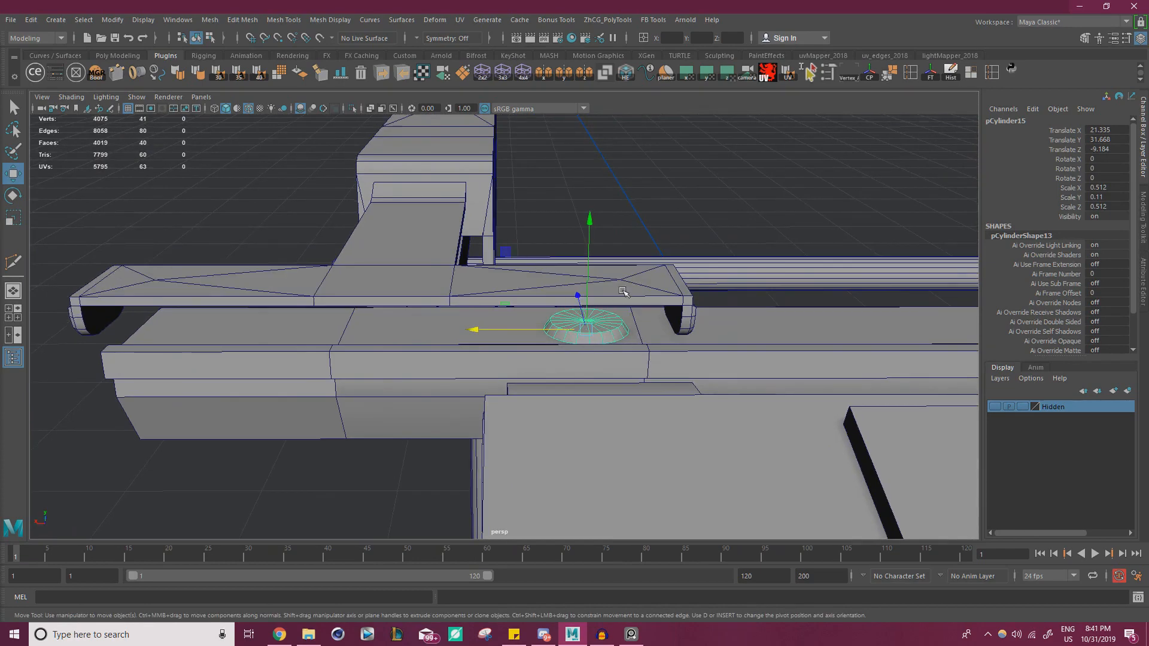
{"action": "left_click", "coordinate": [637, 288]}
{"action": "right_click_drag", "start_coordinate": [642, 287], "coordinate": [593, 277]}
{"action": "left_click_drag", "start_coordinate": [558, 223], "coordinate": [782, 388]}
{"action": "middle_click_drag", "start_coordinate": [130, 361], "coordinate": [269, 361], "text": "alt"}
{"action": "left_click_drag", "start_coordinate": [126, 370], "coordinate": [300, 262], "text": "shift"}
{"action": "key", "text": "r"}
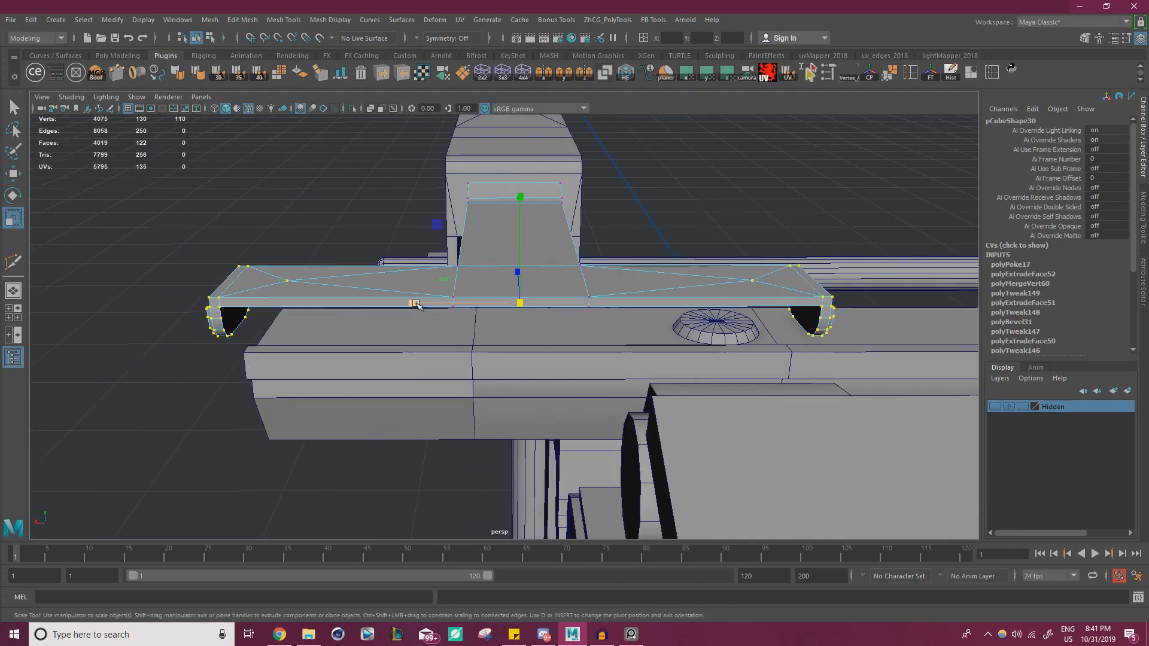
{"action": "left_click_drag", "start_coordinate": [416, 304], "coordinate": [426, 304]}
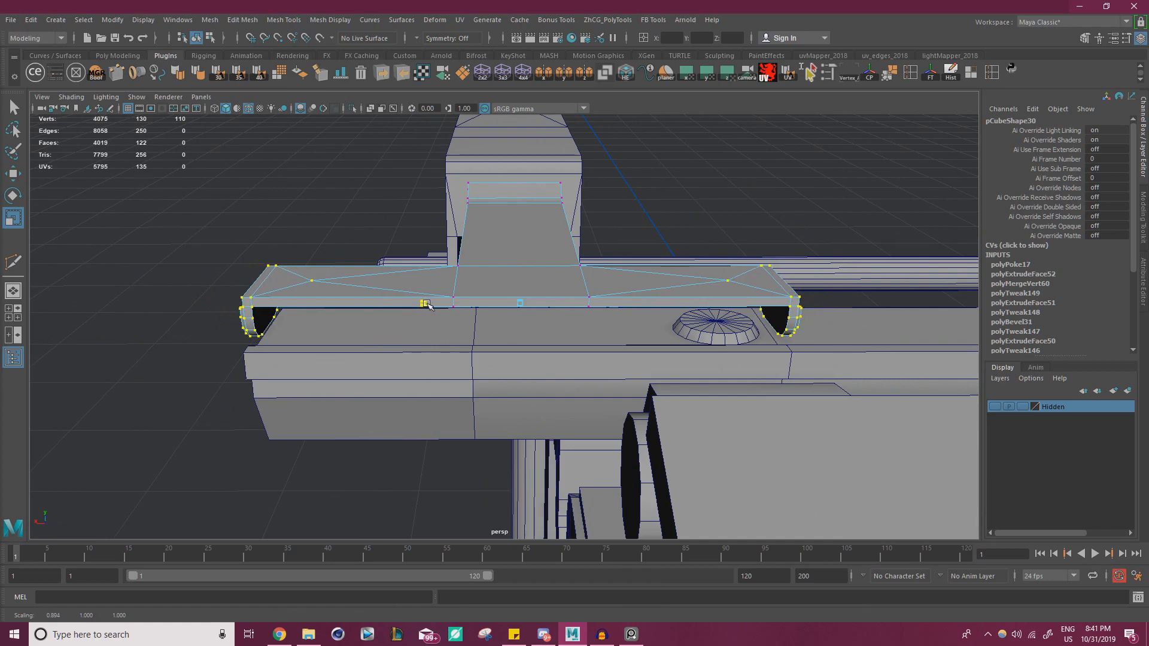
- Try to snap the poked vertex of the bracket arm above the disc along X to the disc's centre
{"action": "scroll", "coordinate": [440, 311], "scroll_direction": "up", "scroll_amount": 3}
{"action": "middle_click_drag", "start_coordinate": [736, 312], "coordinate": [492, 311], "text": "alt"}
{"action": "scroll", "coordinate": [504, 311], "scroll_direction": "up", "scroll_amount": 1}
{"action": "middle_click_drag", "start_coordinate": [601, 310], "coordinate": [571, 329], "text": "alt"}
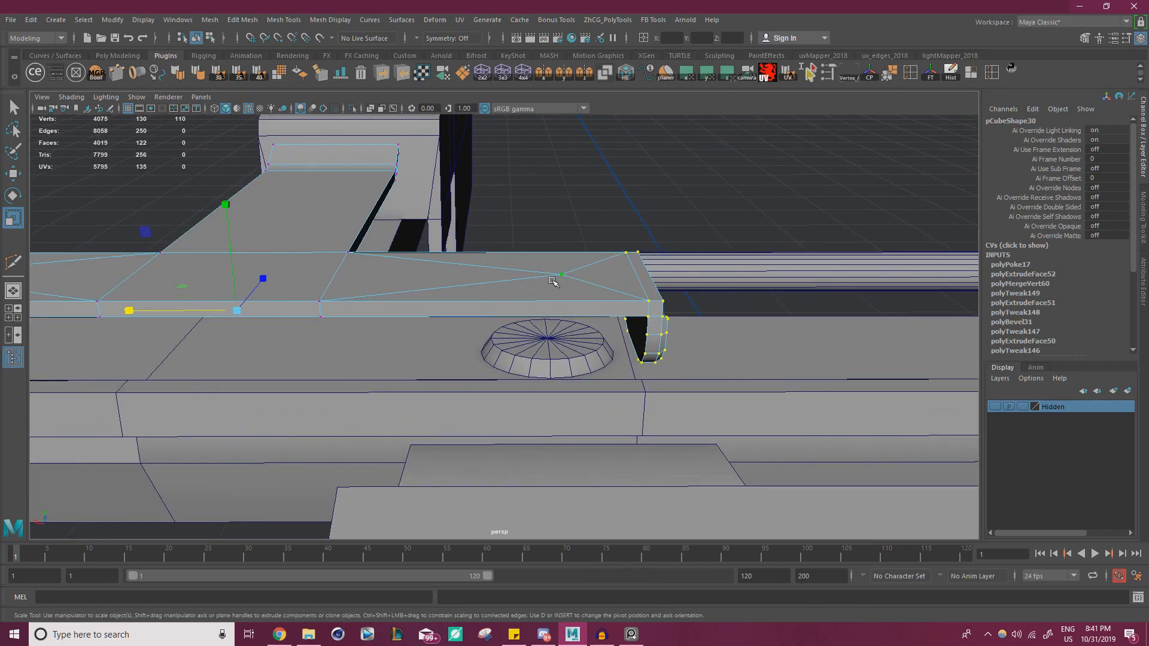
{"action": "left_click", "coordinate": [559, 277]}
{"action": "key", "text": "w"}
{"action": "left_click_drag", "start_coordinate": [486, 277], "coordinate": [472, 277]}
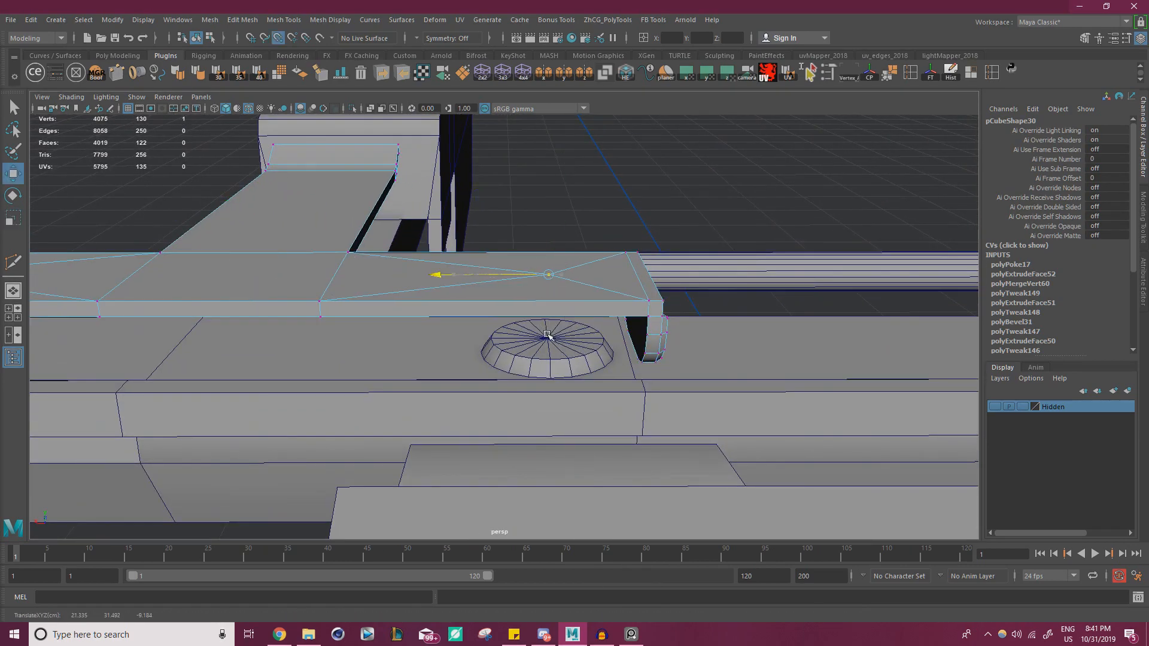
{"action": "key", "text": "ctrl+z"}
- Select the poked centre vertices of both bracket arms and scale them slightly inward along X
{"action": "scroll", "coordinate": [359, 317], "scroll_direction": "down", "scroll_amount": 2}
{"action": "middle_click_drag", "start_coordinate": [154, 310], "coordinate": [279, 318], "text": "alt"}
{"action": "left_click", "coordinate": [187, 300], "text": "shift"}
{"action": "key", "text": "r"}
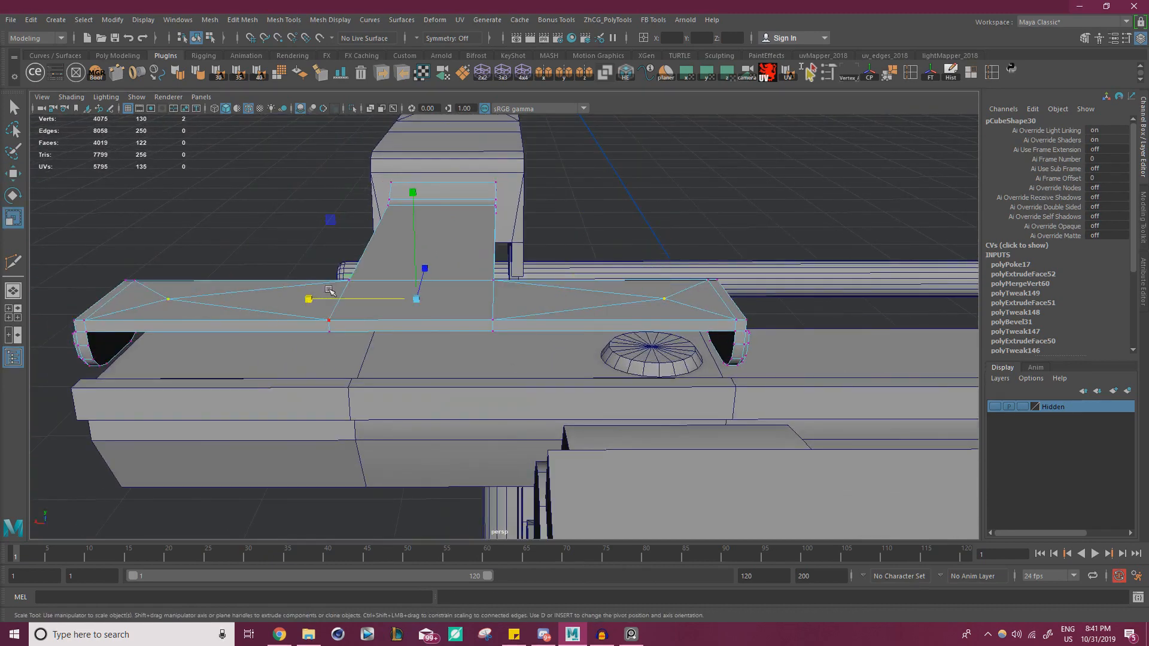
{"action": "left_click_drag", "start_coordinate": [315, 300], "coordinate": [318, 301]}
- Snap the disc along X to the bracket arm's poked vertex, at about X 21.362
{"action": "key", "text": "w"}
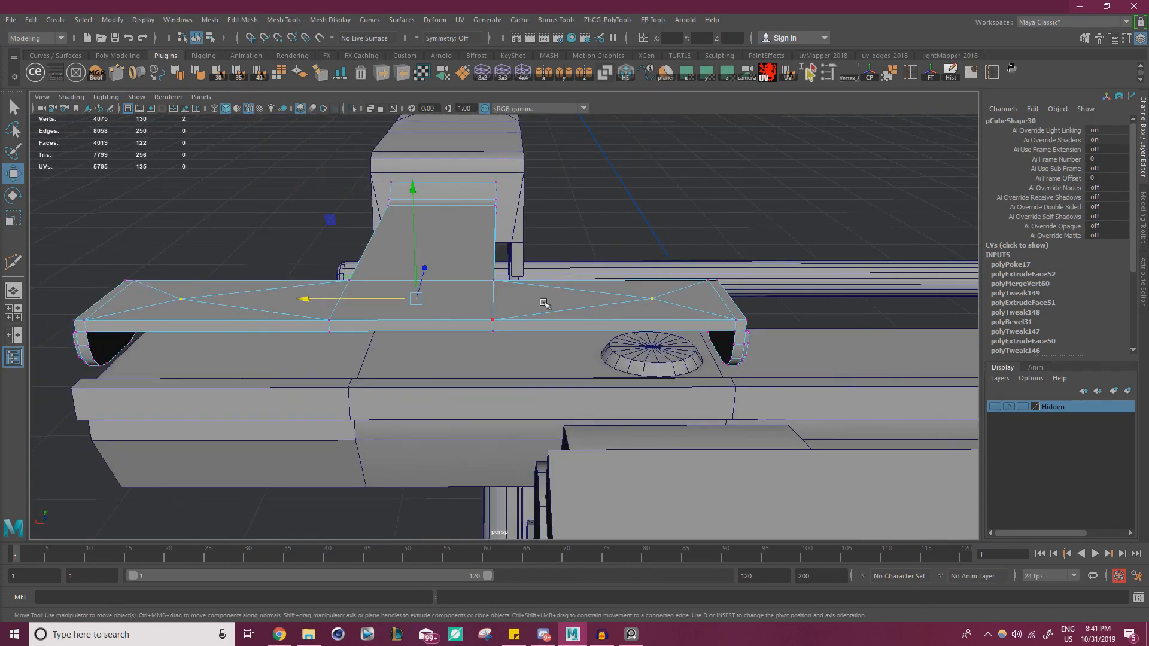
{"action": "right_click_drag", "start_coordinate": [645, 345], "coordinate": [679, 358]}
{"action": "left_click_drag", "start_coordinate": [583, 357], "coordinate": [643, 314]}
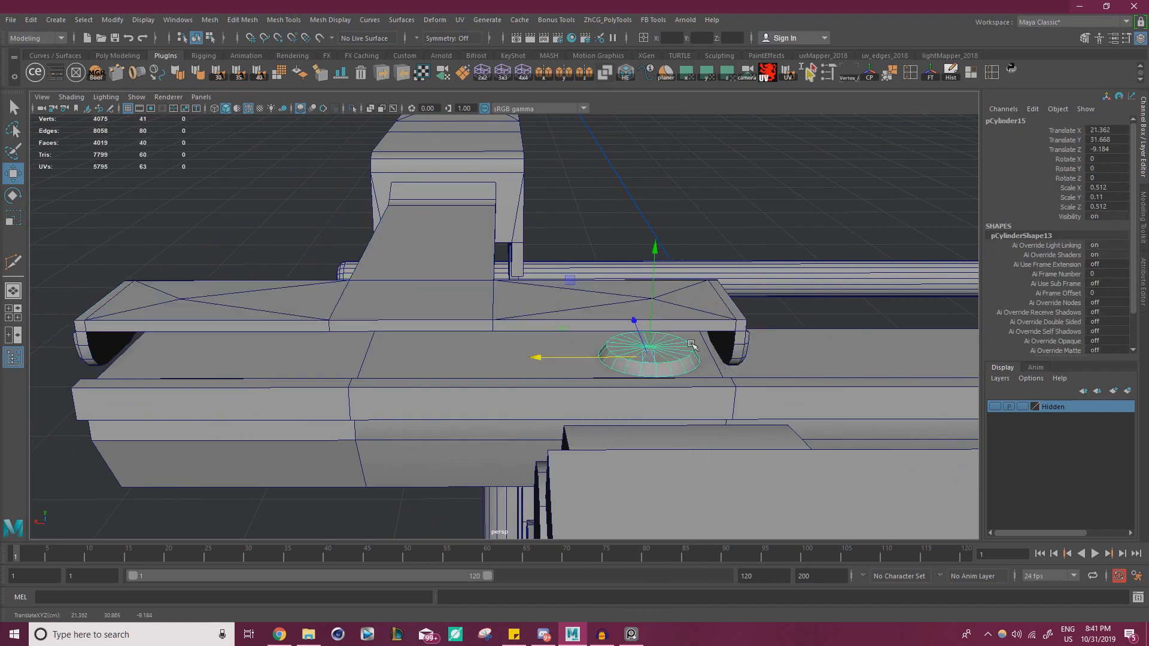
- Isolate the disc together with the front bar and view them from above
{"action": "left_click_drag", "start_coordinate": [691, 345], "coordinate": [694, 365], "text": "alt"}
{"action": "left_click", "coordinate": [717, 332], "text": "shift"}
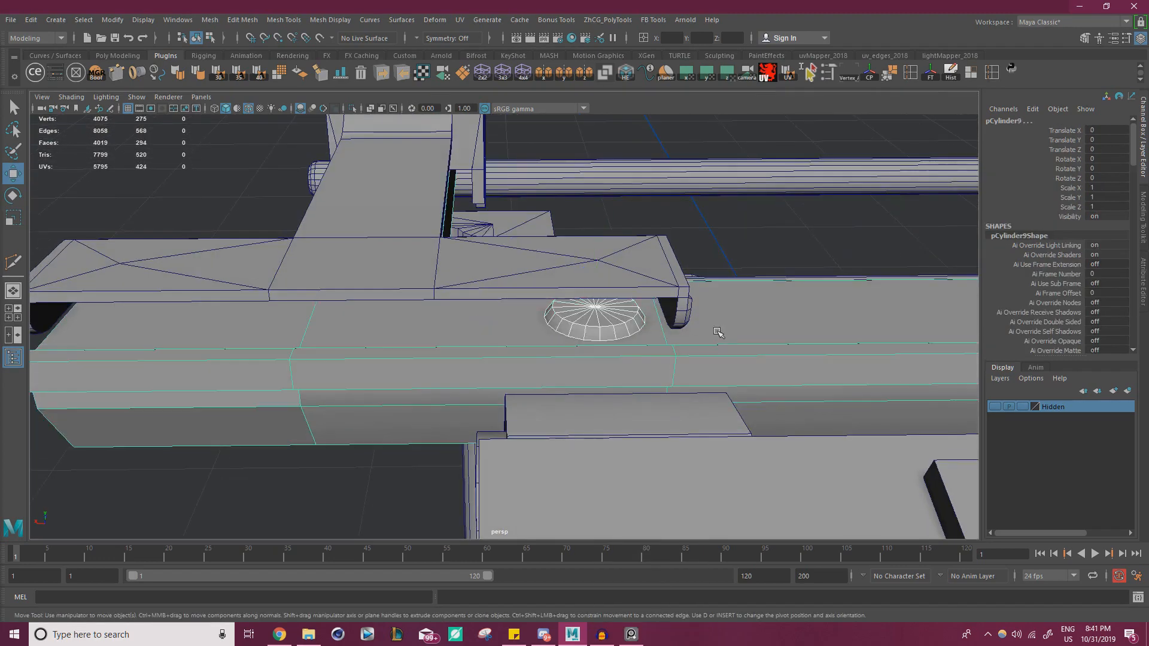
{"action": "left_click", "coordinate": [351, 109]}
{"action": "left_click_drag", "start_coordinate": [709, 276], "coordinate": [733, 348], "text": "alt"}
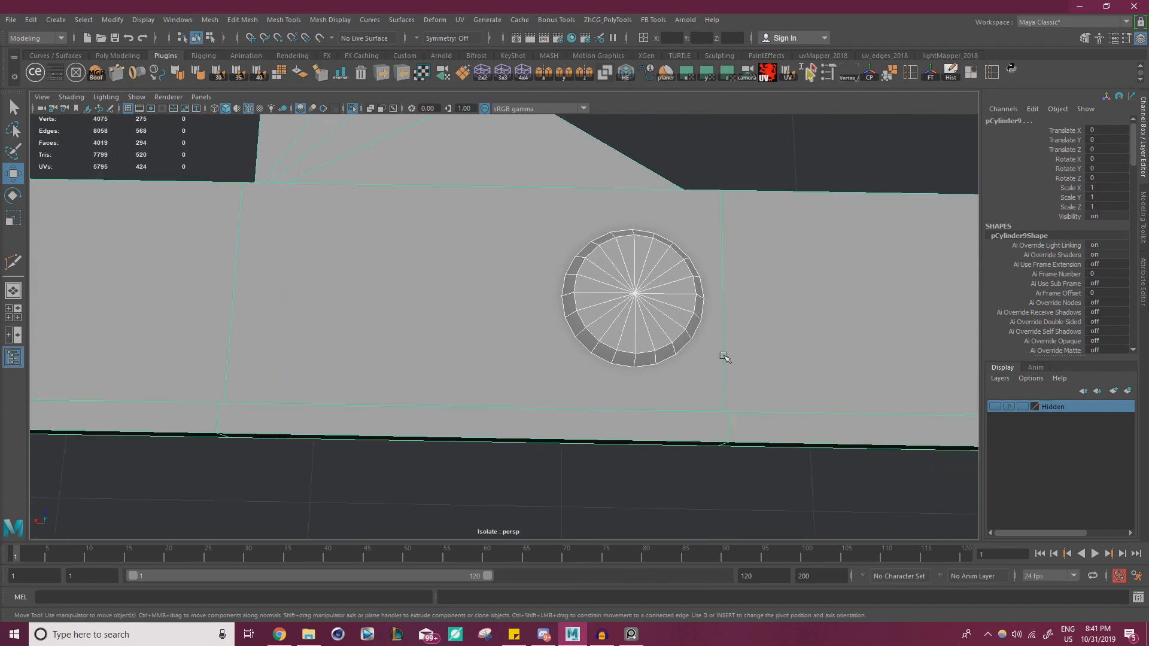
{"action": "left_click_drag", "start_coordinate": [624, 221], "coordinate": [624, 261], "text": "alt"}
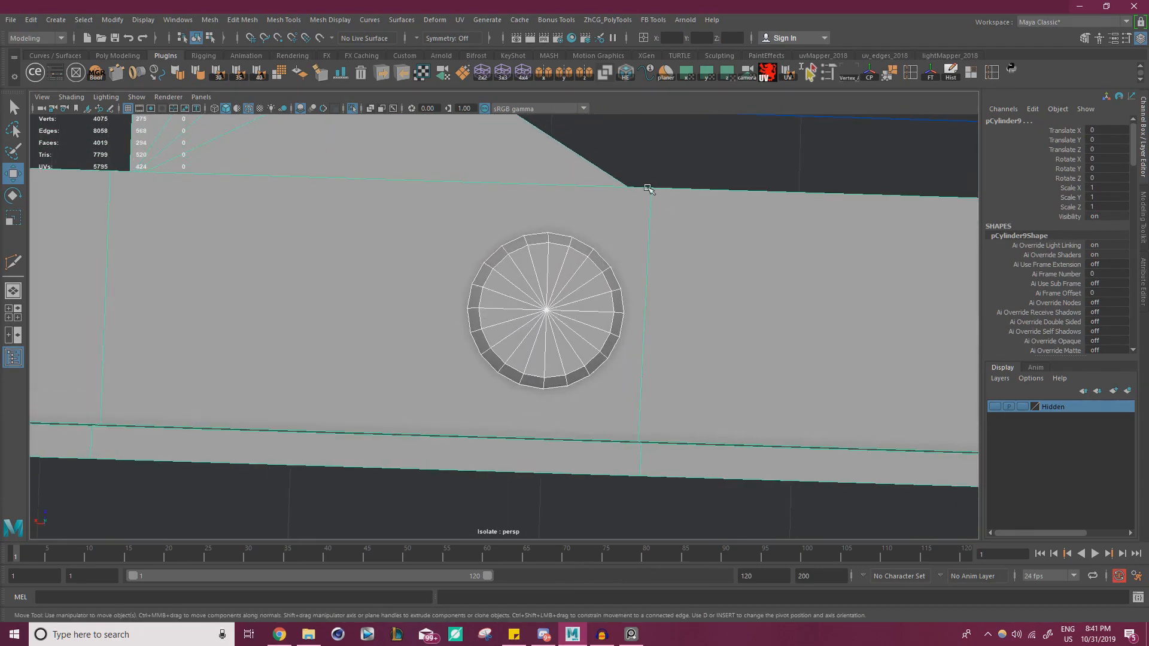
- Examine the disc's placement on the front bar relative to the corner brace and the nearby edge loop
{"action": "right_click_drag", "start_coordinate": [314, 345], "coordinate": [191, 346], "text": "alt"}
{"action": "middle_click_drag", "start_coordinate": [405, 351], "coordinate": [235, 340], "text": "alt"}
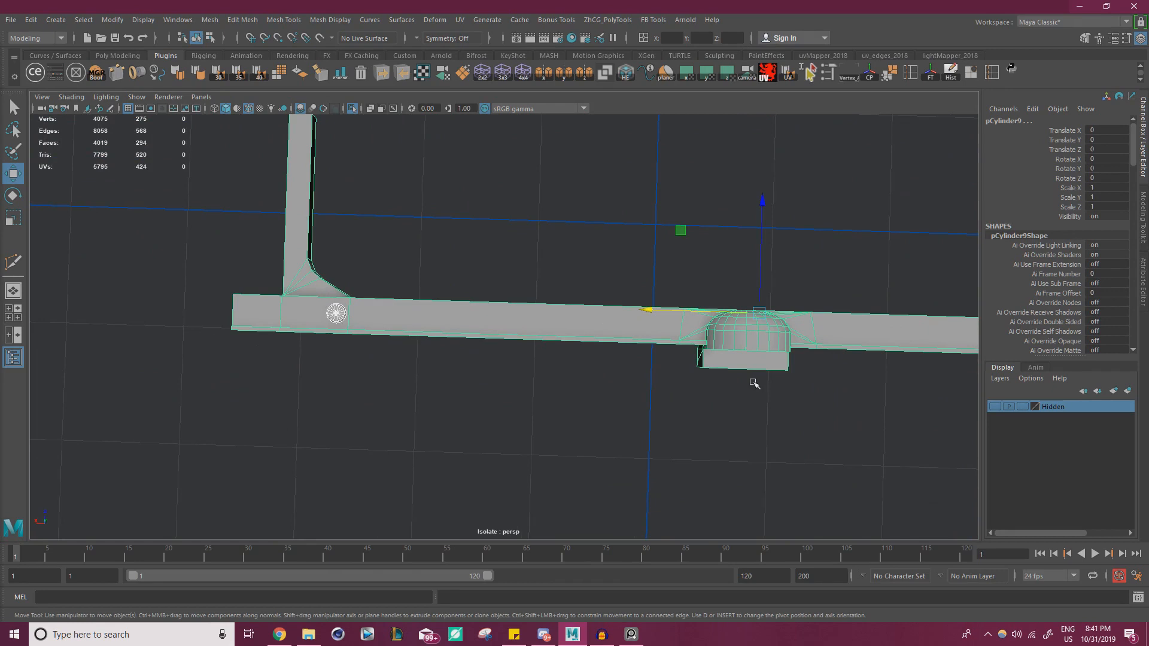
{"action": "right_click_drag", "start_coordinate": [344, 293], "coordinate": [428, 313], "text": "alt"}
{"action": "middle_click_drag", "start_coordinate": [341, 329], "coordinate": [429, 330], "text": "alt"}
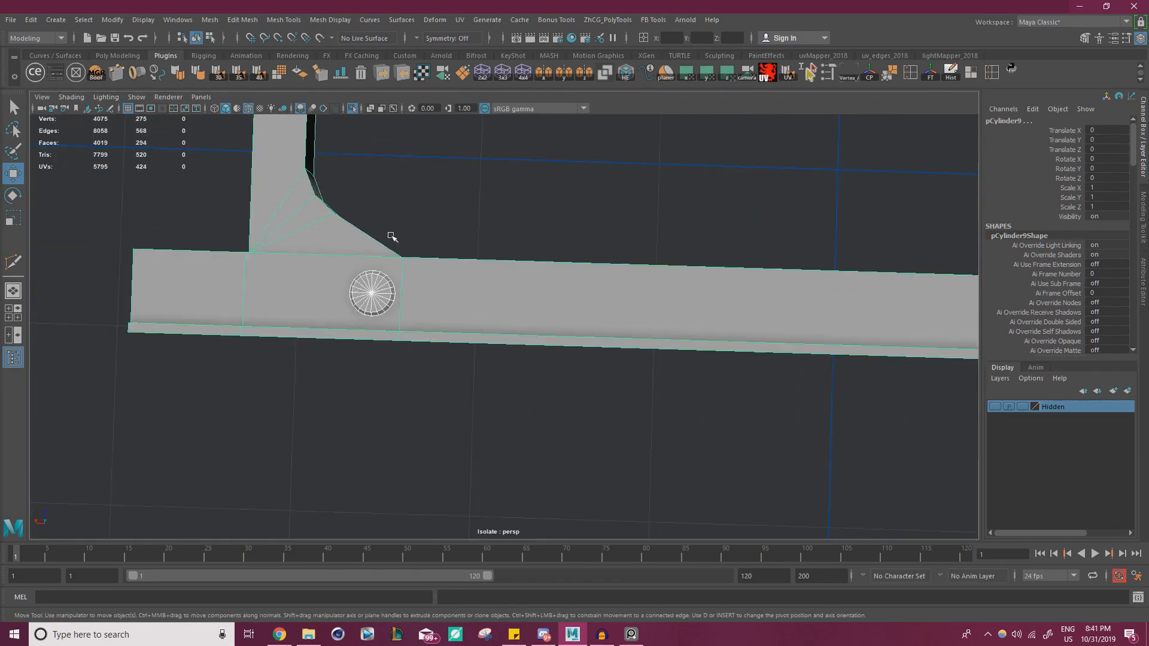
{"action": "right_click_drag", "start_coordinate": [409, 338], "coordinate": [437, 303], "text": "alt"}
{"action": "middle_click_drag", "start_coordinate": [436, 303], "coordinate": [569, 335], "text": "alt"}
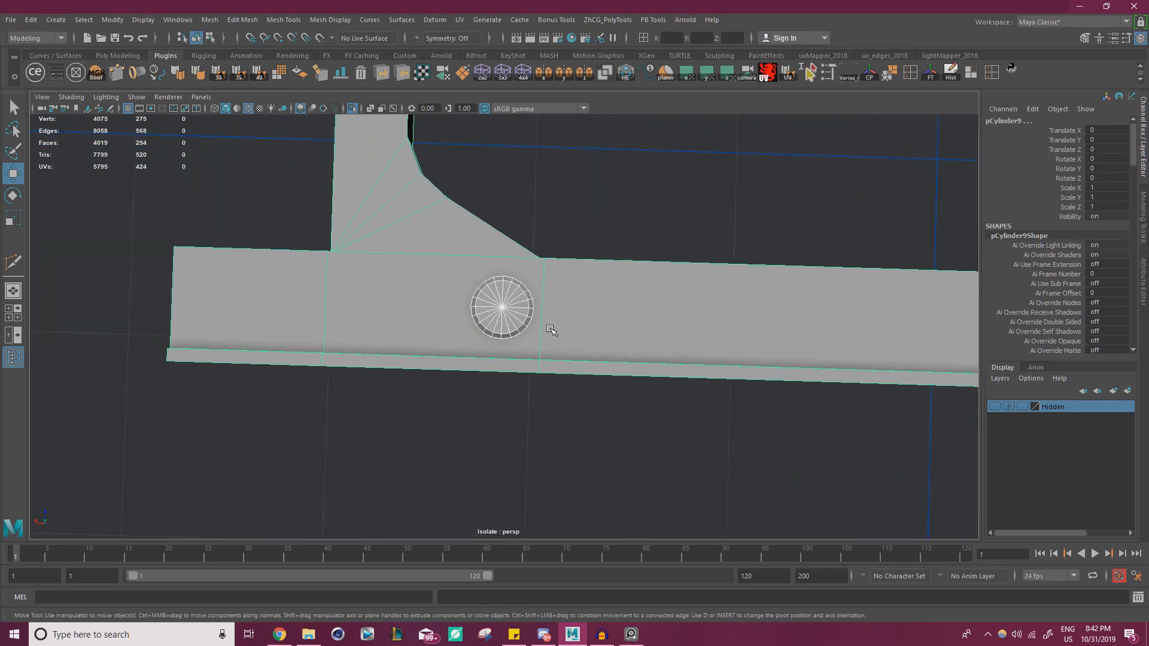
{"action": "key", "text": "f"}
{"action": "left_click_drag", "start_coordinate": [456, 335], "coordinate": [403, 338], "text": "alt"}
{"action": "right_click_drag", "start_coordinate": [403, 339], "coordinate": [443, 326], "text": "alt"}
{"action": "middle_click_drag", "start_coordinate": [263, 329], "coordinate": [392, 285], "text": "alt"}
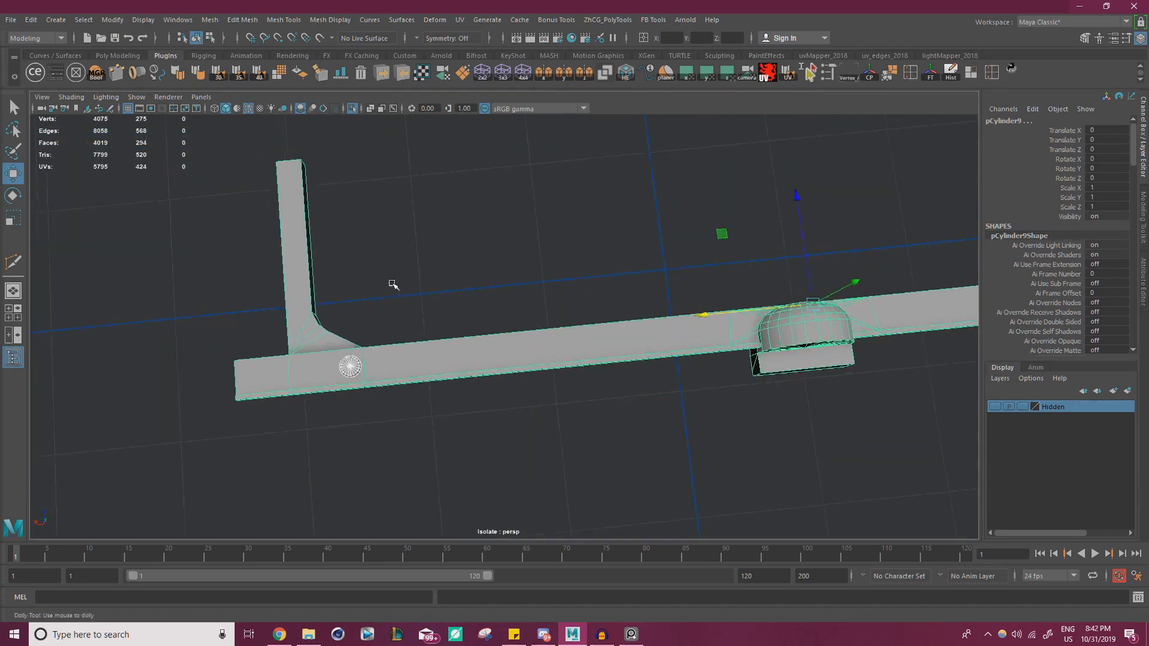
{"action": "right_click_drag", "start_coordinate": [393, 284], "coordinate": [443, 311], "text": "alt"}
{"action": "middle_click_drag", "start_coordinate": [401, 350], "coordinate": [549, 318], "text": "alt"}
{"action": "right_click_drag", "start_coordinate": [549, 318], "coordinate": [633, 319], "text": "alt"}
{"action": "left_click_drag", "start_coordinate": [634, 319], "coordinate": [658, 326], "text": "alt"}
{"action": "right_click_drag", "start_coordinate": [568, 314], "coordinate": [817, 326], "text": "alt"}
- Clear the joint selection and select only the front bar in the isolated view
{"action": "left_click", "coordinate": [799, 189]}
{"action": "left_click", "coordinate": [680, 234]}
{"action": "left_click", "coordinate": [622, 307]}
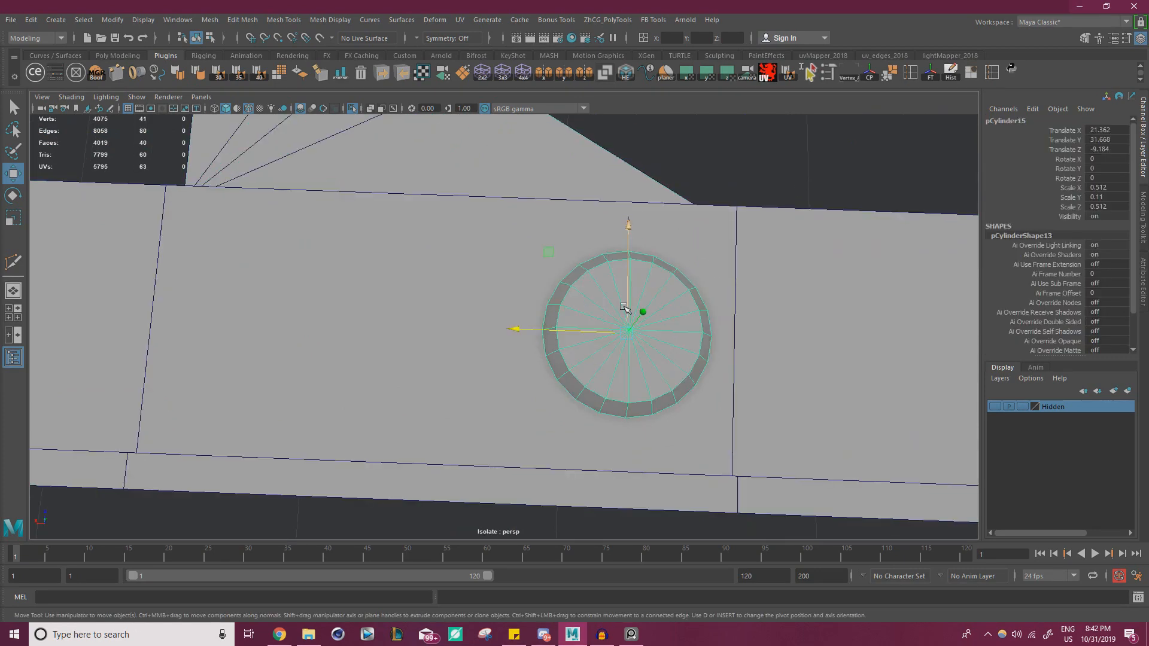
{"action": "key", "text": "f"}
{"action": "right_click_drag", "start_coordinate": [651, 300], "coordinate": [310, 304], "text": "alt"}
{"action": "left_click_drag", "start_coordinate": [310, 305], "coordinate": [467, 206], "text": "alt"}
{"action": "key", "text": "ctrl+z"}
{"action": "left_click", "coordinate": [589, 344]}
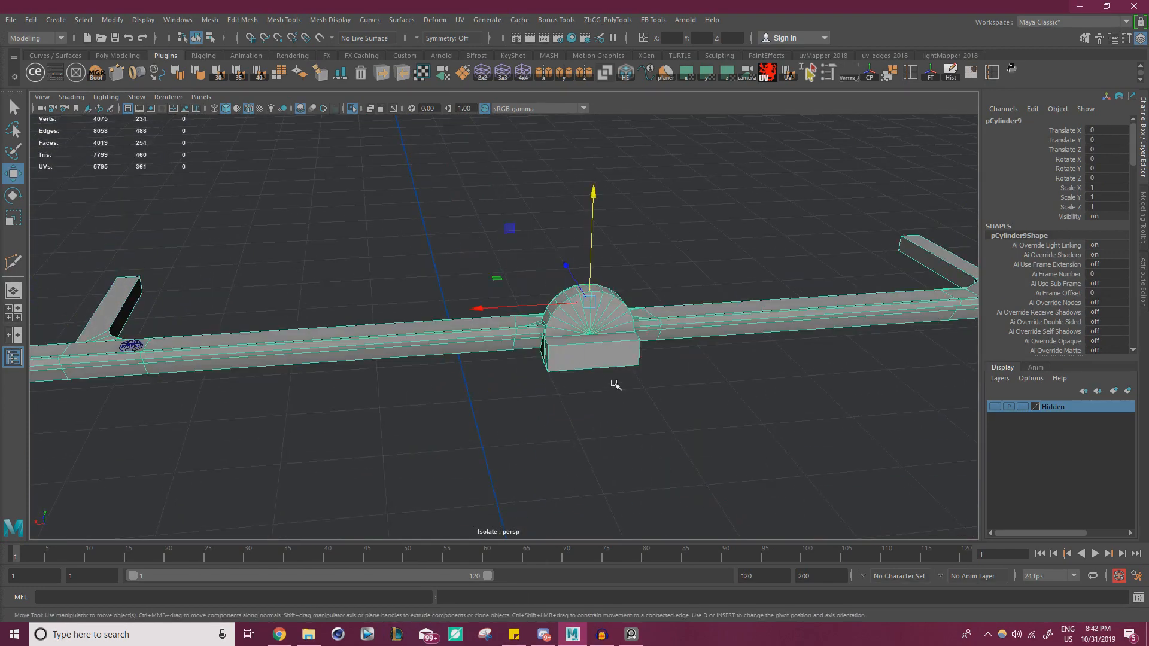
- Frame the disc closely from above and activate the Multi-Cut tool on the front bar
{"action": "left_click_drag", "start_coordinate": [616, 384], "coordinate": [636, 365], "text": "alt"}
{"action": "scroll", "coordinate": [636, 365], "scroll_direction": "down", "scroll_amount": 5}
{"action": "scroll", "coordinate": [791, 267], "scroll_direction": "up", "scroll_amount": 3}
{"action": "middle_click_drag", "start_coordinate": [383, 281], "coordinate": [559, 277], "text": "alt"}
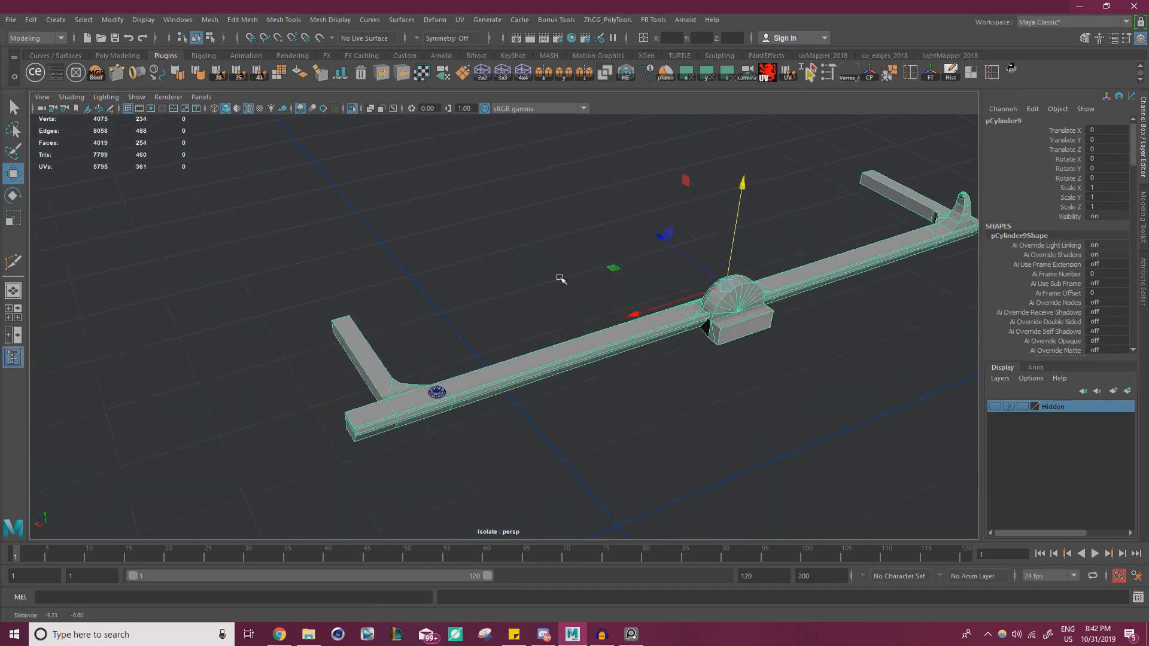
{"action": "scroll", "coordinate": [668, 273], "scroll_direction": "up", "scroll_amount": 3}
{"action": "left_click_drag", "start_coordinate": [652, 302], "coordinate": [626, 338], "text": "alt"}
{"action": "middle_click_drag", "start_coordinate": [459, 349], "coordinate": [520, 259], "text": "alt"}
{"action": "scroll", "coordinate": [563, 287], "scroll_direction": "up", "scroll_amount": 3}
{"action": "left_click_drag", "start_coordinate": [588, 305], "coordinate": [630, 320], "text": "alt"}
{"action": "right_click_drag", "start_coordinate": [630, 320], "coordinate": [672, 353], "text": "alt"}
{"action": "middle_click_drag", "start_coordinate": [672, 353], "coordinate": [590, 254], "text": "alt"}
{"action": "right_click_drag", "start_coordinate": [590, 253], "coordinate": [704, 303], "text": "alt"}
{"action": "scroll", "coordinate": [430, 257], "scroll_direction": "up", "scroll_amount": 3}
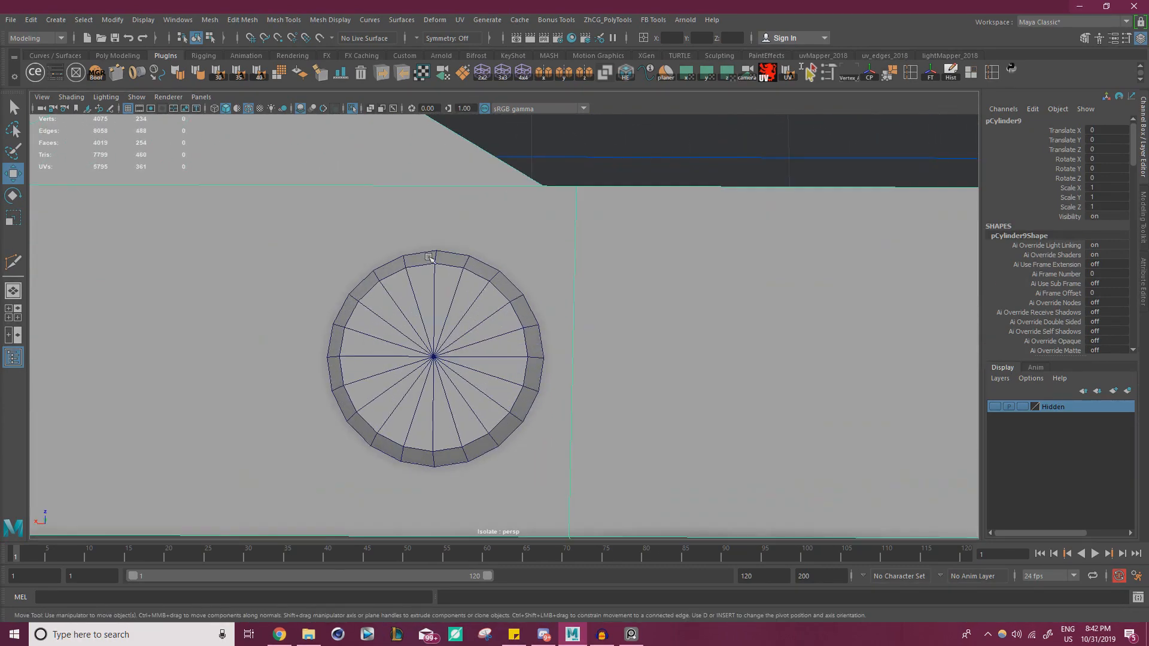
{"action": "key", "text": "ctrl+shift+x"}
{"action": "left_click", "coordinate": [576, 186]}
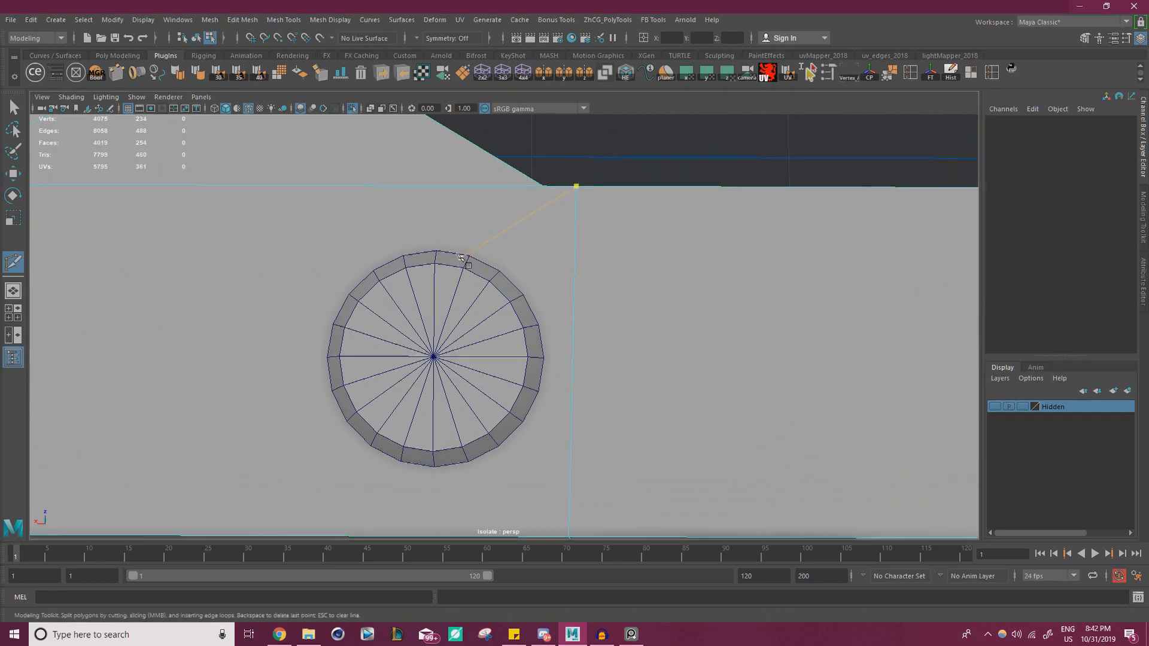
{"action": "middle_click_drag", "start_coordinate": [475, 312], "coordinate": [523, 286], "text": "alt"}
{"action": "right_click_drag", "start_coordinate": [523, 286], "coordinate": [495, 208], "text": "alt"}
{"action": "middle_click_drag", "start_coordinate": [495, 207], "coordinate": [523, 236], "text": "alt"}
{"action": "key", "text": "Escape"}
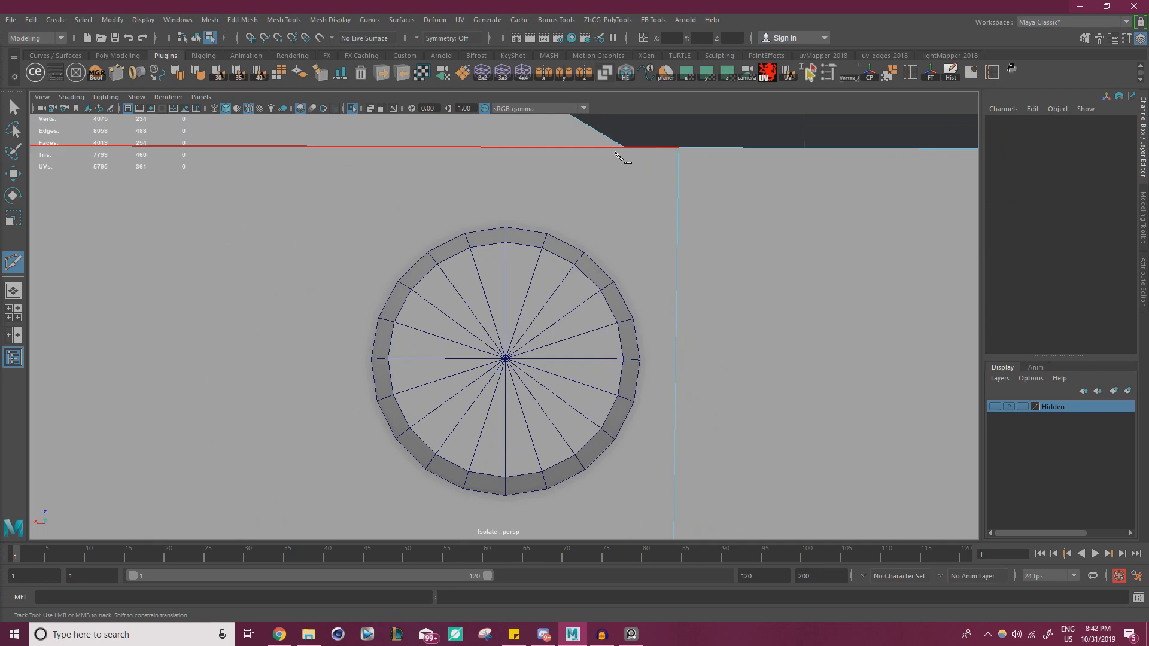
- Start a Multi-Cut at the front bar's edge vertex beside the brace corner and place cut points just outside the disc's upper rim, matching its segments
{"action": "right_click_drag", "start_coordinate": [655, 152], "coordinate": [459, 187], "text": "alt"}
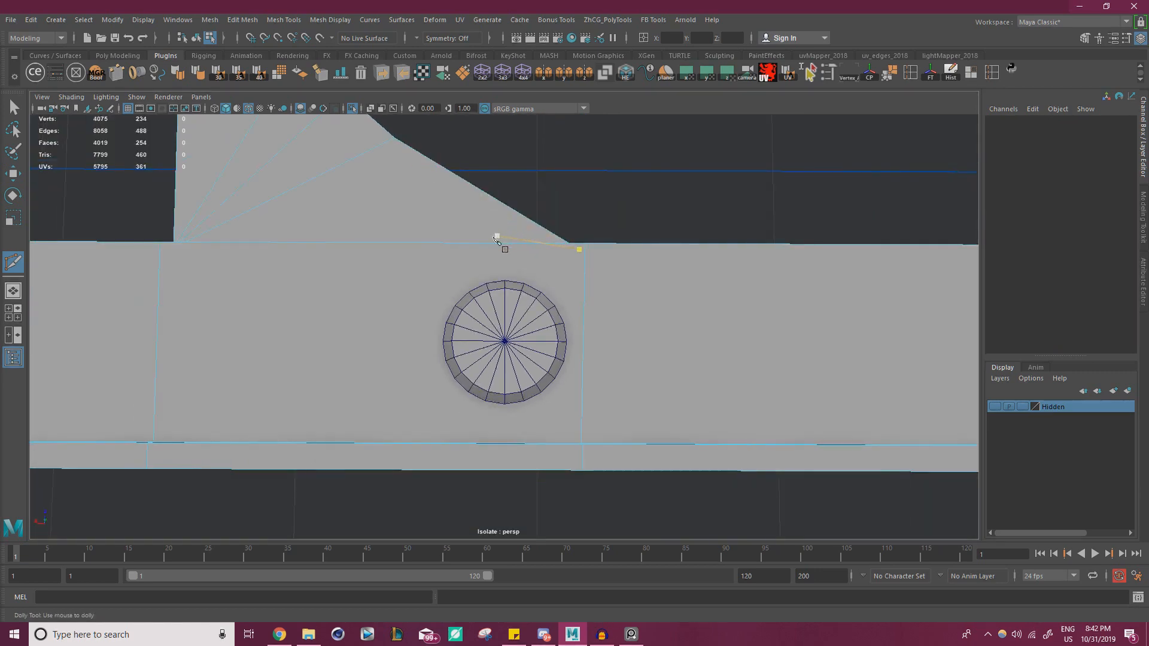
{"action": "left_click_drag", "start_coordinate": [251, 251], "coordinate": [533, 261], "text": "alt"}
{"action": "right_click_drag", "start_coordinate": [553, 264], "coordinate": [610, 268], "text": "alt"}
{"action": "middle_click_drag", "start_coordinate": [613, 273], "coordinate": [619, 235], "text": "alt"}
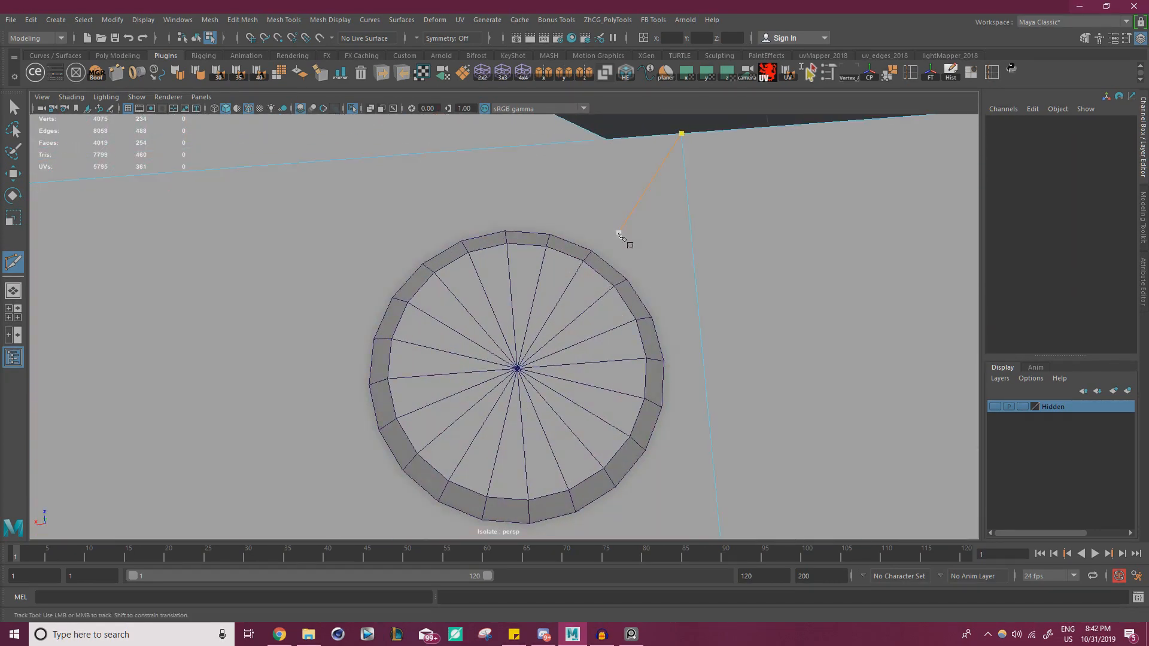
{"action": "left_click", "coordinate": [600, 245]}
{"action": "left_click", "coordinate": [554, 227]}
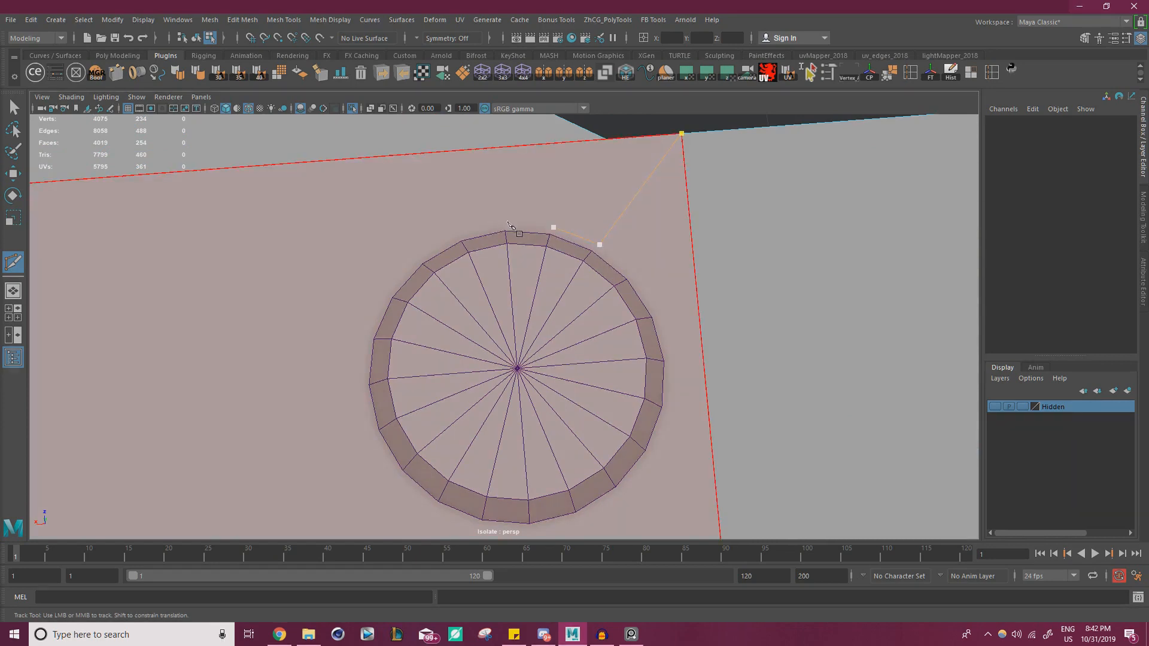
{"action": "left_click", "coordinate": [420, 256]}
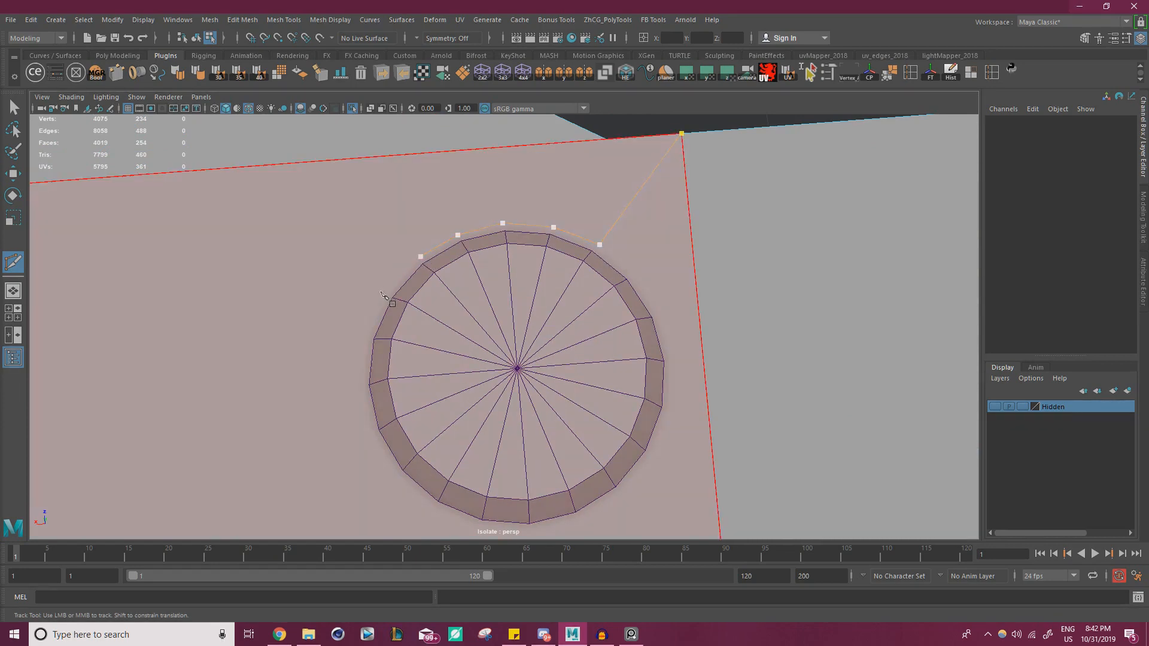
{"action": "left_click", "coordinate": [356, 340]}
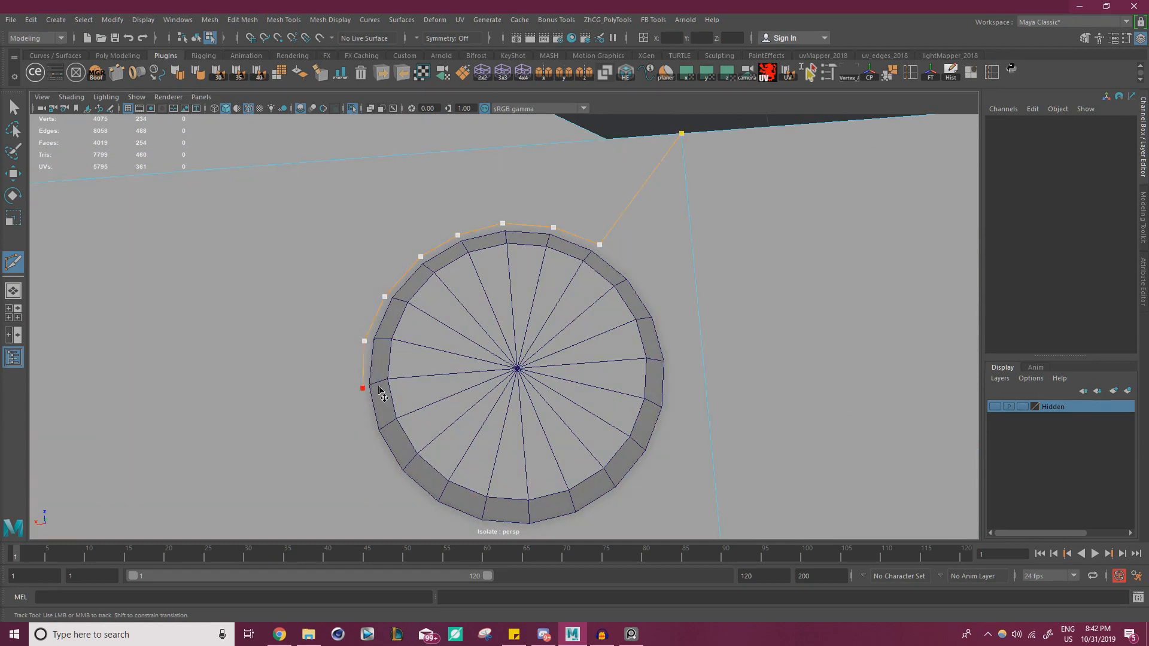
- Continue the cut points around the rest of the disc's rim, end the cut beside its starting vertex and commit it
{"action": "middle_click_drag", "start_coordinate": [382, 395], "coordinate": [315, 359], "text": "alt"}
{"action": "left_click", "coordinate": [309, 346]}
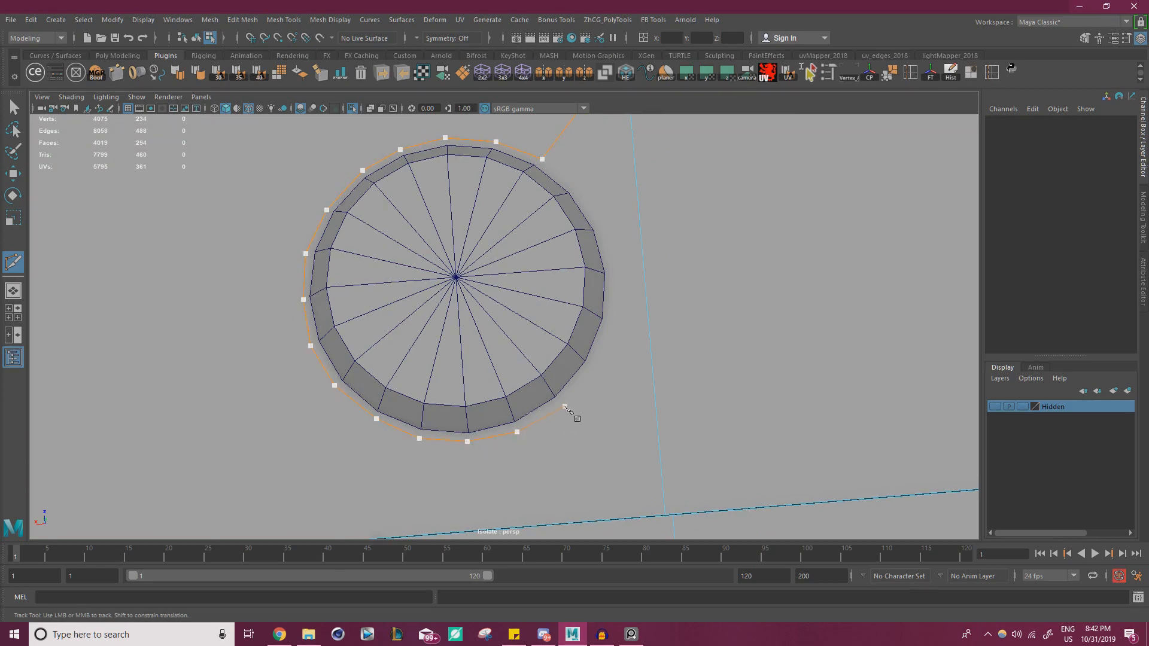
{"action": "left_click", "coordinate": [614, 274]}
{"action": "left_click", "coordinate": [601, 229]}
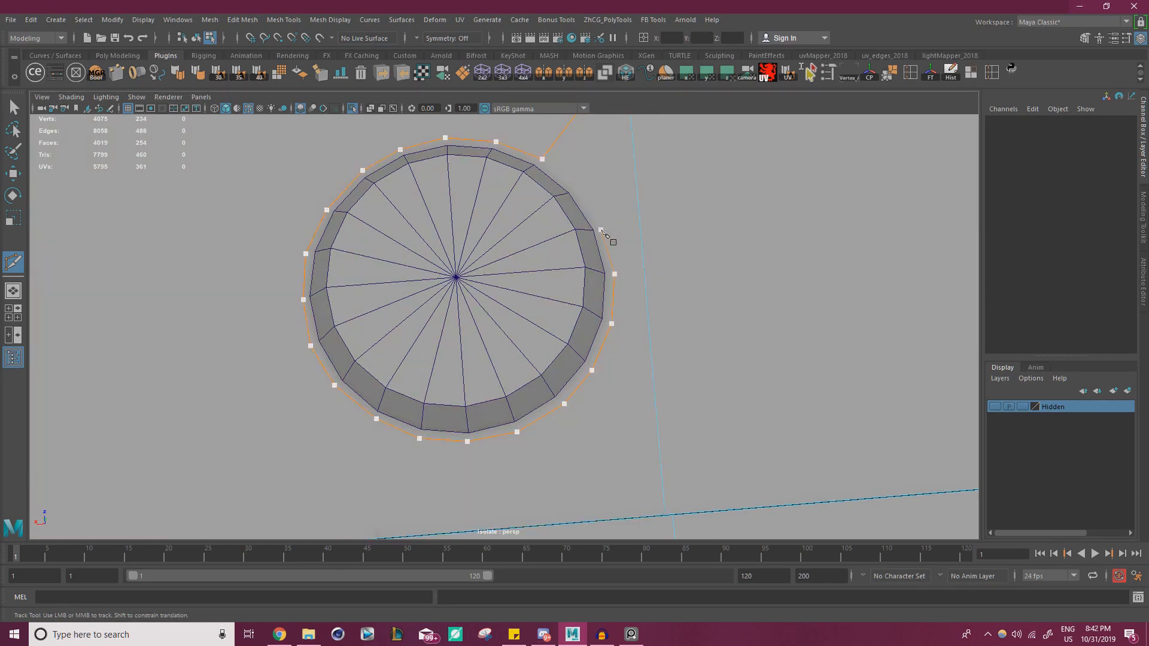
{"action": "left_click", "coordinate": [573, 186]}
{"action": "middle_click_drag", "start_coordinate": [592, 172], "coordinate": [598, 238], "text": "alt"}
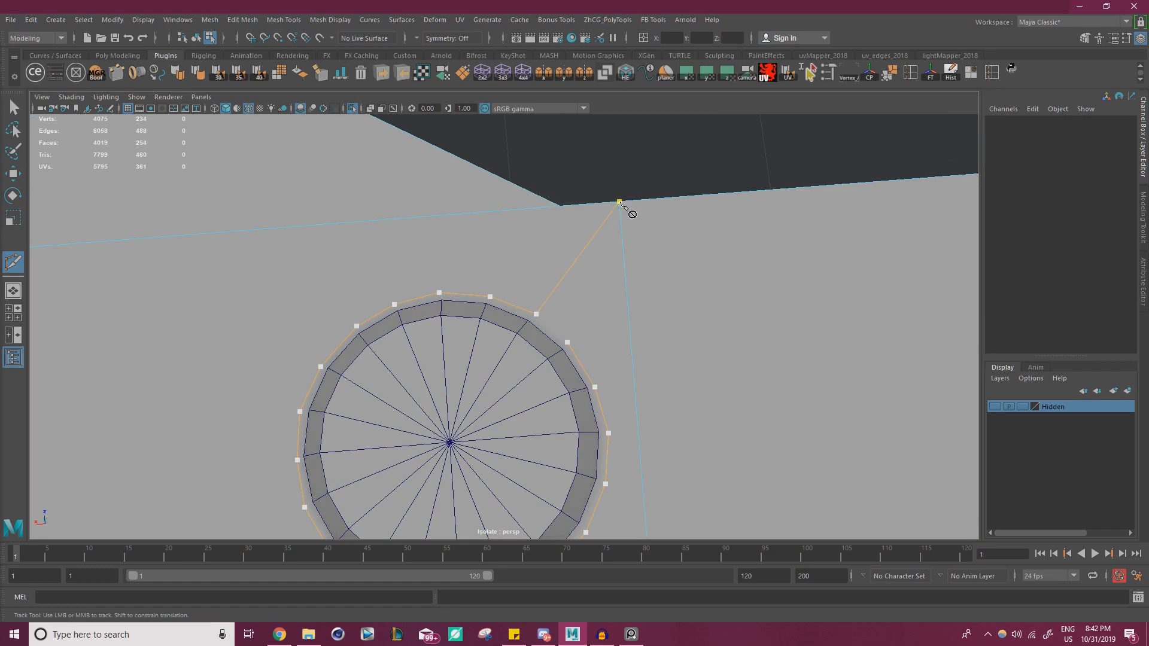
{"action": "key", "text": "w"}
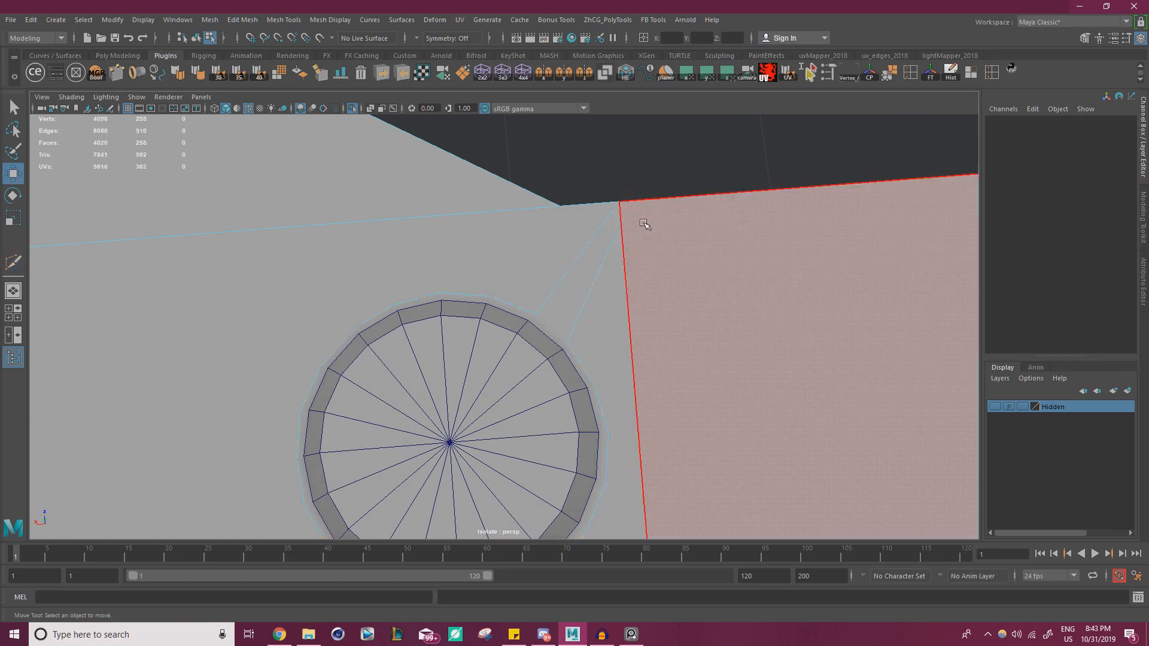
- Move the cut's stray end vertex up onto the starting vertex at the front bar's edge
{"action": "right_click_drag", "start_coordinate": [618, 229], "coordinate": [563, 219]}
{"action": "left_click", "coordinate": [621, 222]}
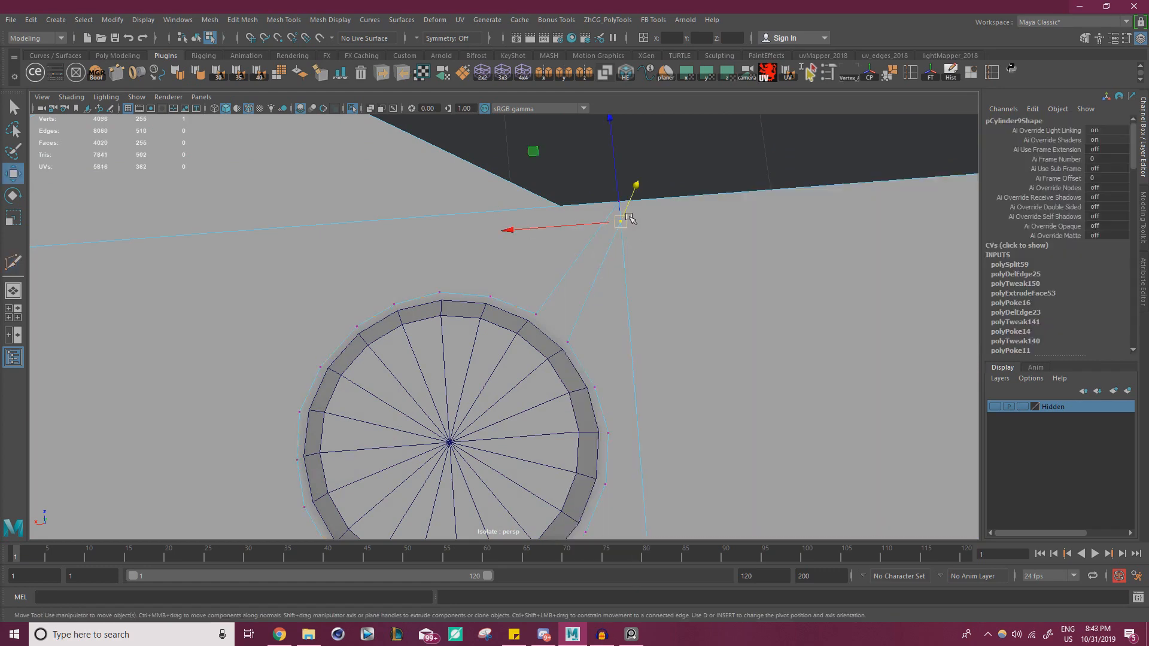
{"action": "left_click_drag", "start_coordinate": [626, 223], "coordinate": [619, 202]}
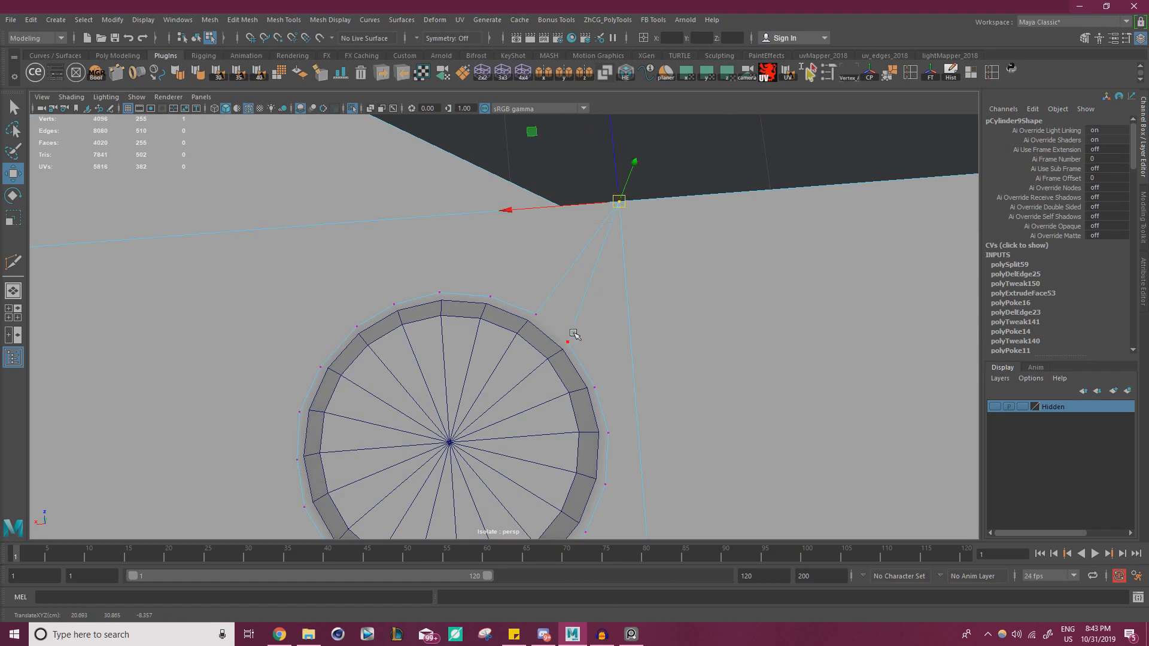
- Try to connect the two cut vertices flanking the gap in the ring around the disc, using Multi-Cut and the Connect tool
{"action": "key", "text": "ctrl+shift+x"}
{"action": "left_click", "coordinate": [556, 305]}
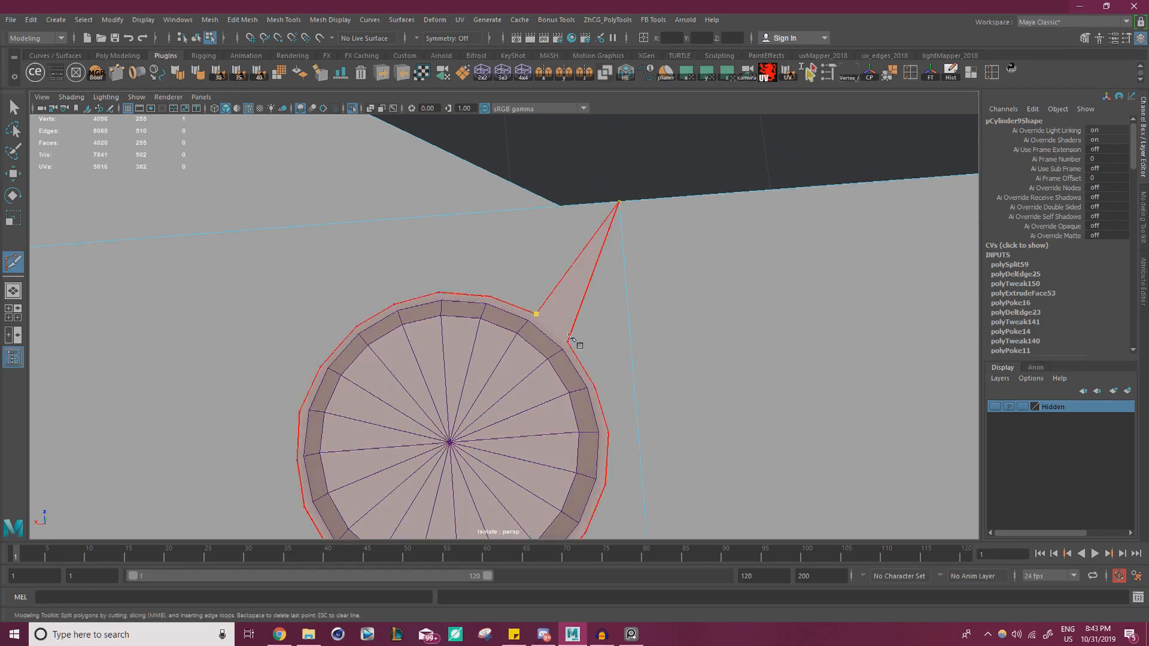
{"action": "key", "text": "w"}
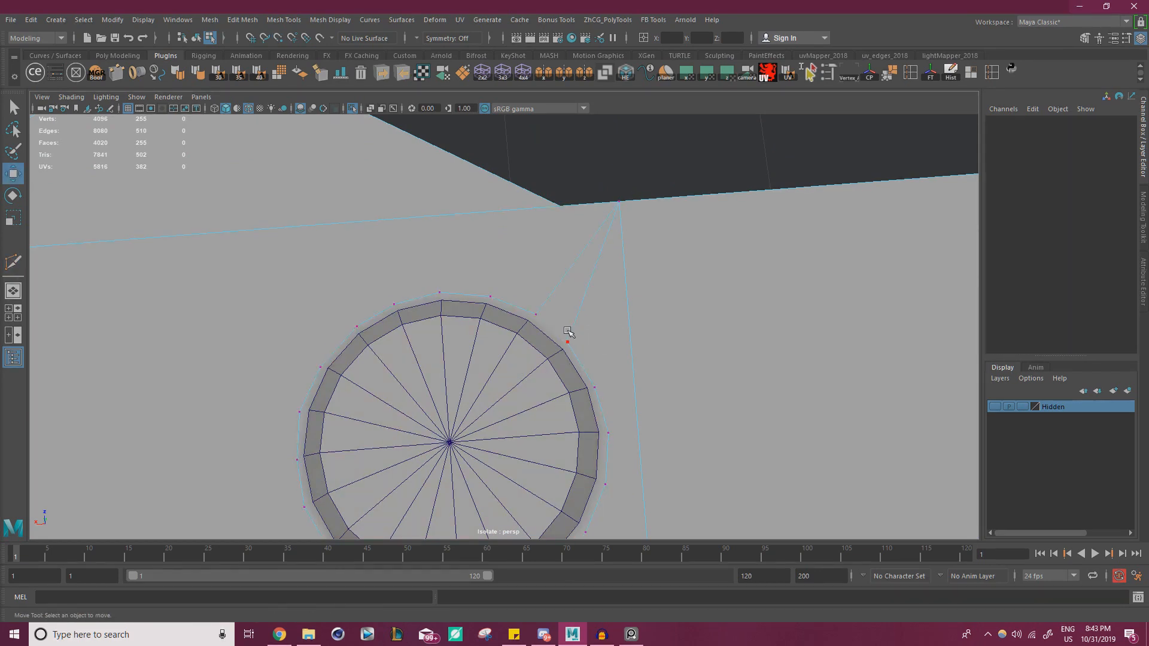
{"action": "left_click", "coordinate": [541, 313]}
{"action": "left_click", "coordinate": [568, 343], "text": "shift"}
{"action": "right_click_drag", "start_coordinate": [610, 383], "coordinate": [652, 417], "text": "shift"}
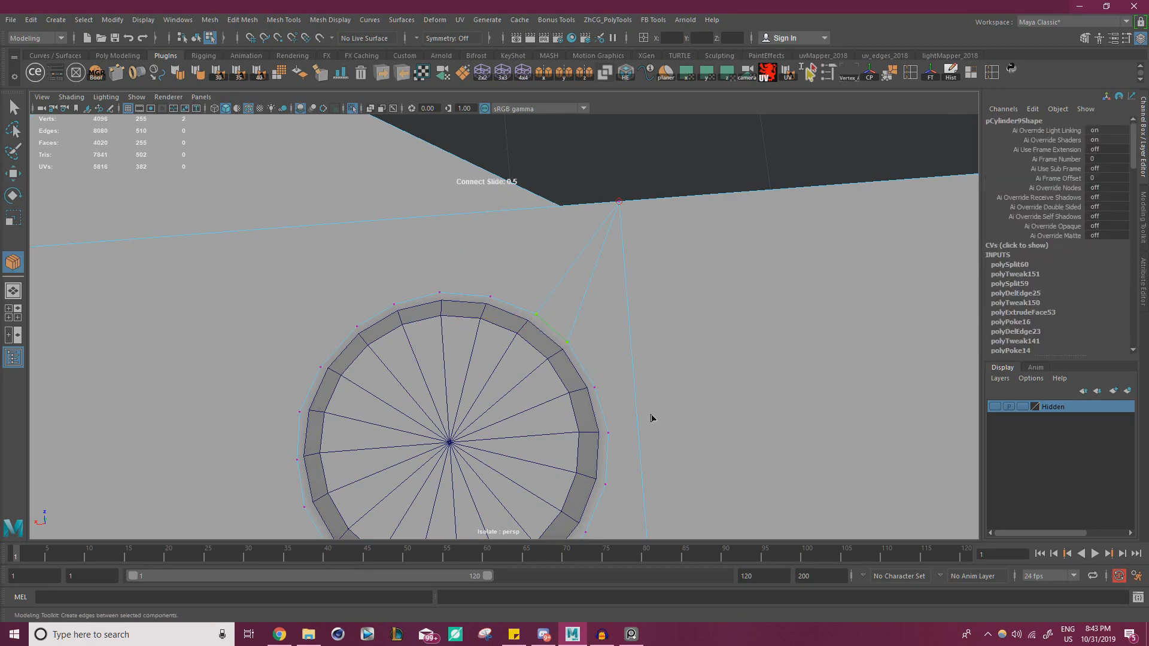
{"action": "key", "text": "w"}
- Delete the front bar's face enclosed by the cut around the disc, including the wedge reaching the bar's edge, and switch to edge selection
{"action": "scroll", "coordinate": [589, 341], "scroll_direction": "up", "scroll_amount": 2}
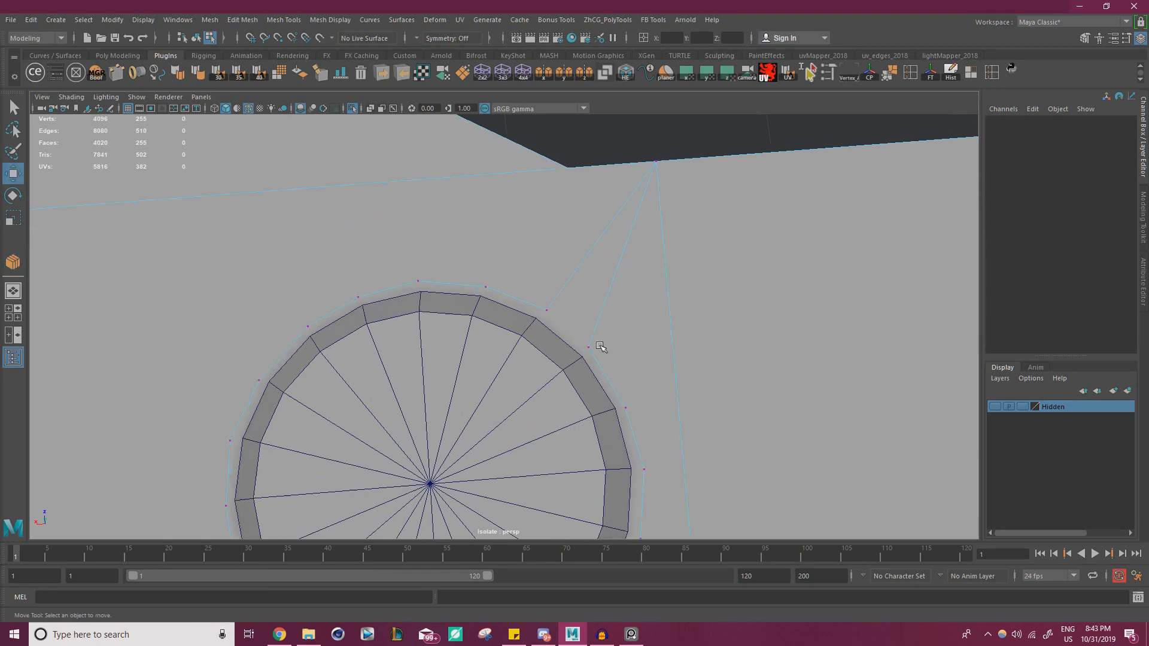
{"action": "left_click", "coordinate": [549, 310]}
{"action": "left_click_drag", "start_coordinate": [549, 310], "coordinate": [362, 324], "text": "alt"}
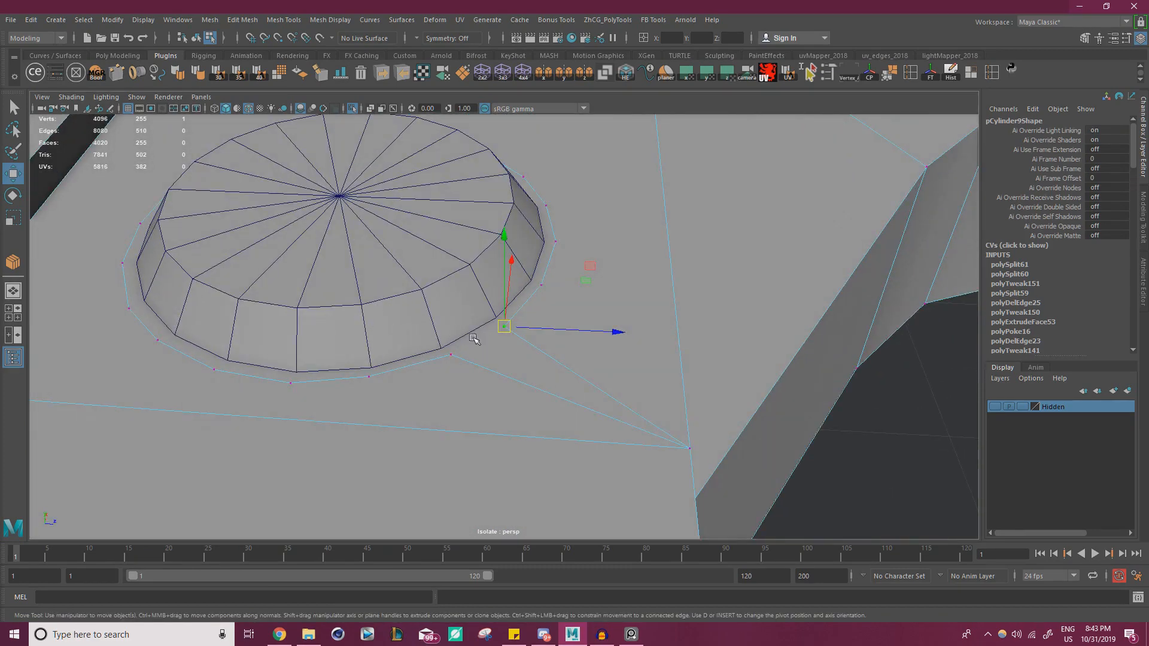
{"action": "left_click_drag", "start_coordinate": [473, 339], "coordinate": [503, 362], "text": "alt"}
{"action": "right_click_drag", "start_coordinate": [503, 361], "coordinate": [508, 335]}
{"action": "left_click", "coordinate": [520, 359]}
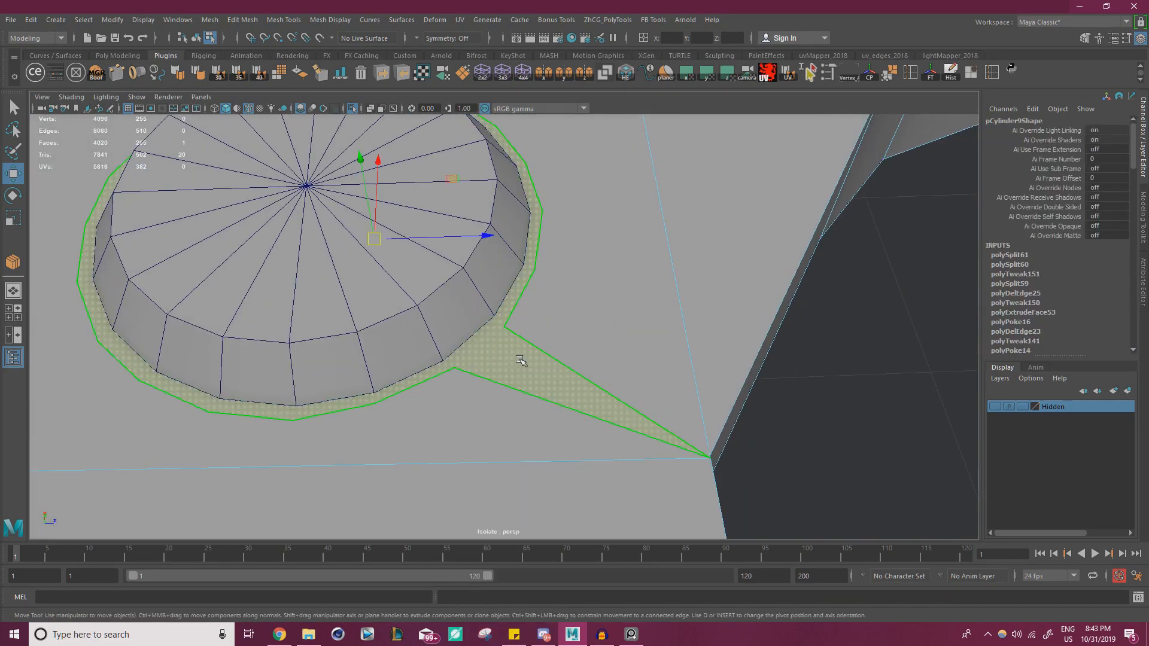
{"action": "key", "text": "Delete"}
{"action": "left_click_drag", "start_coordinate": [519, 360], "coordinate": [554, 314], "text": "alt"}
{"action": "right_click_drag", "start_coordinate": [555, 290], "coordinate": [550, 261]}
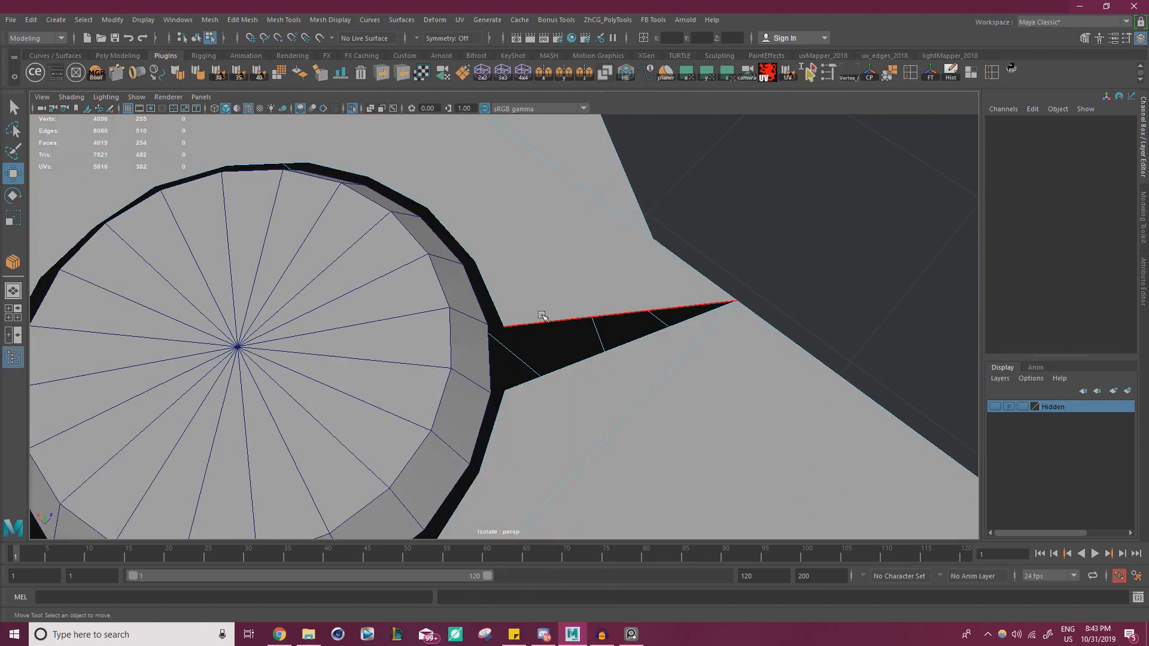
- Extrude the upper edge of the wedge-shaped gap beside the round hole across the gap and merge its outer end vertices
{"action": "left_click", "coordinate": [542, 319]}
{"action": "left_click_drag", "start_coordinate": [542, 319], "coordinate": [645, 389], "text": "alt"}
{"action": "key", "text": "ctrl+e"}
{"action": "left_click_drag", "start_coordinate": [631, 206], "coordinate": [627, 267]}
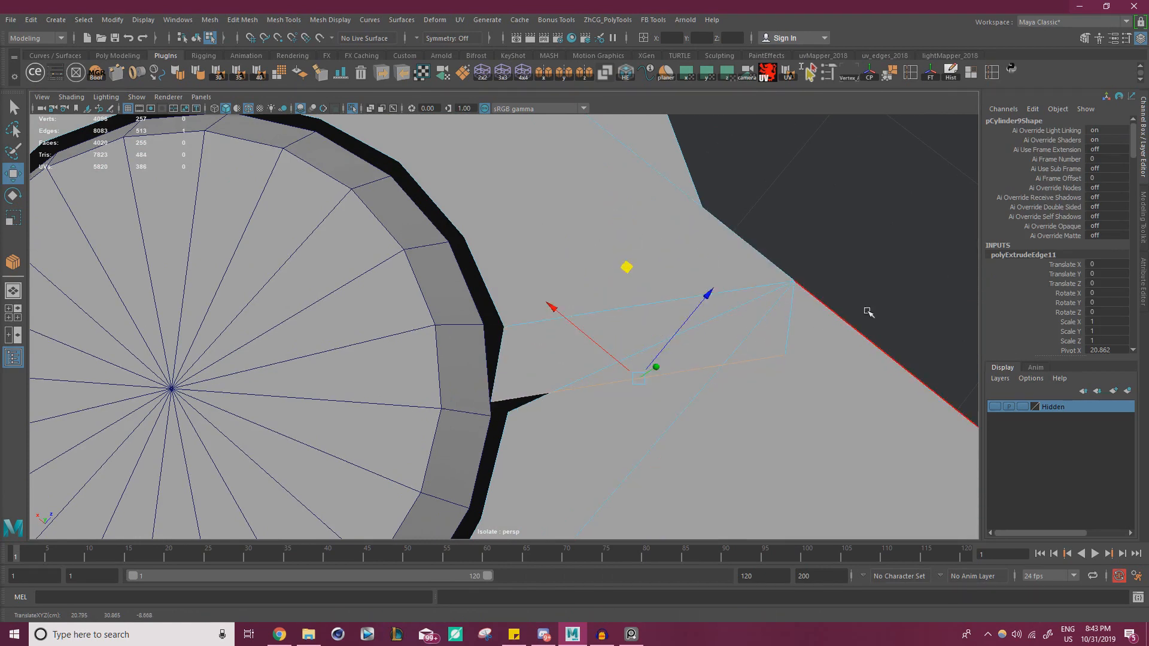
{"action": "right_click", "coordinate": [848, 237], "text": "shift"}
{"action": "right_click_drag", "start_coordinate": [848, 237], "coordinate": [848, 176], "text": "shift"}
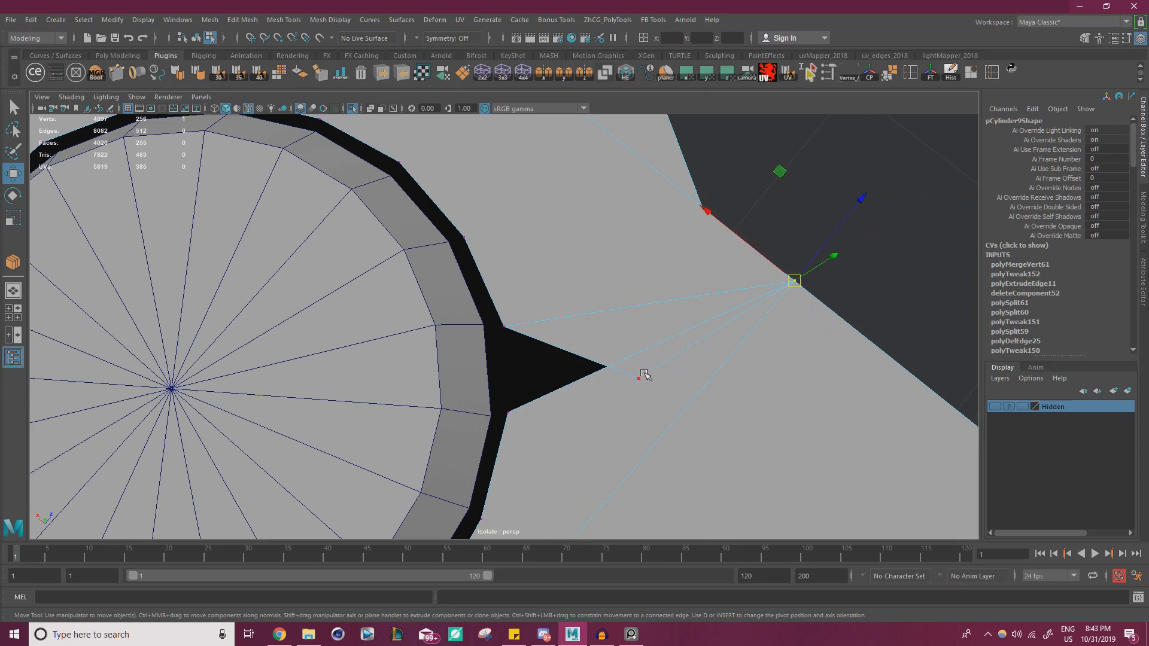
- Snap the remaining gap's tip vertex onto the hole's rim and merge the overlapping vertices around the closed wedge
{"action": "key", "text": "v"}
{"action": "left_click_drag", "start_coordinate": [639, 377], "coordinate": [546, 395]}
{"action": "scroll", "coordinate": [545, 395], "scroll_direction": "down", "scroll_amount": 5}
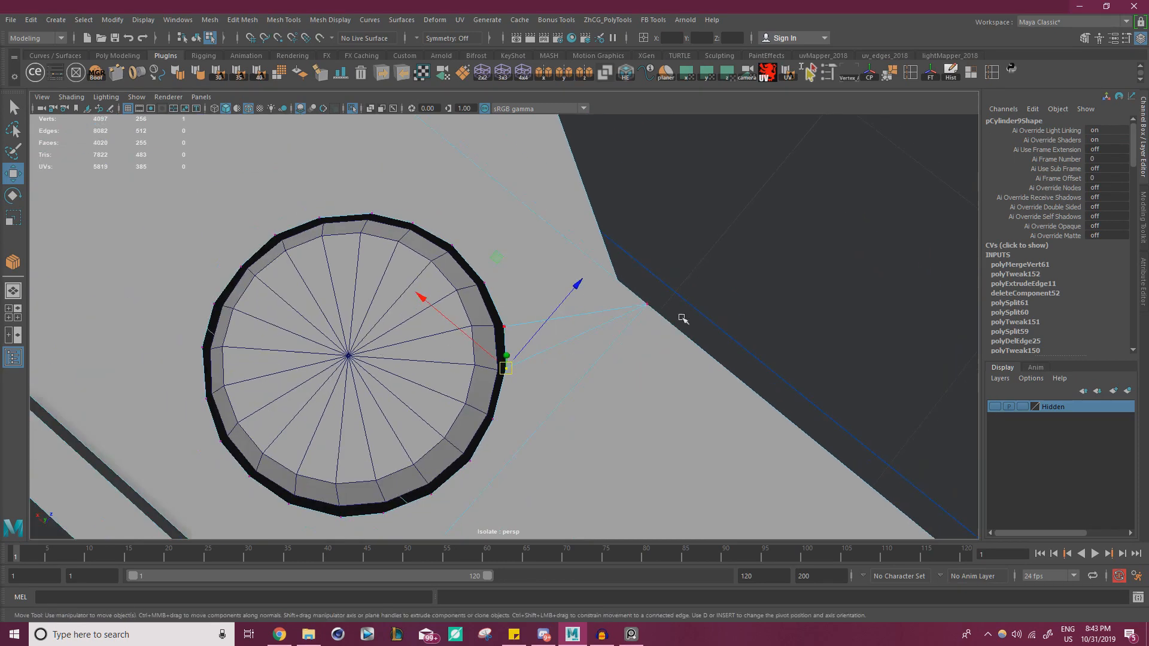
{"action": "left_click_drag", "start_coordinate": [784, 232], "coordinate": [443, 428]}
{"action": "right_click_drag", "start_coordinate": [612, 338], "coordinate": [663, 281], "text": "shift"}
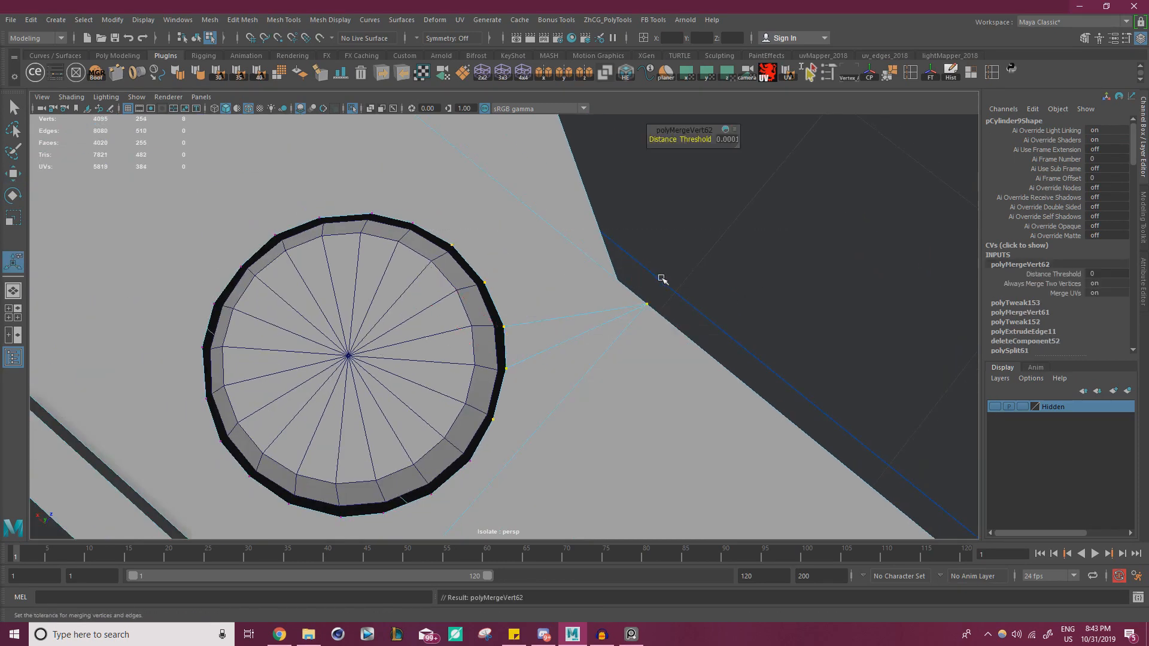
- Snap the plate hole's first rim vertices, starting beside the closed wedge, onto the matching base vertices of the round button
{"action": "left_click_drag", "start_coordinate": [662, 279], "coordinate": [578, 108], "text": "alt"}
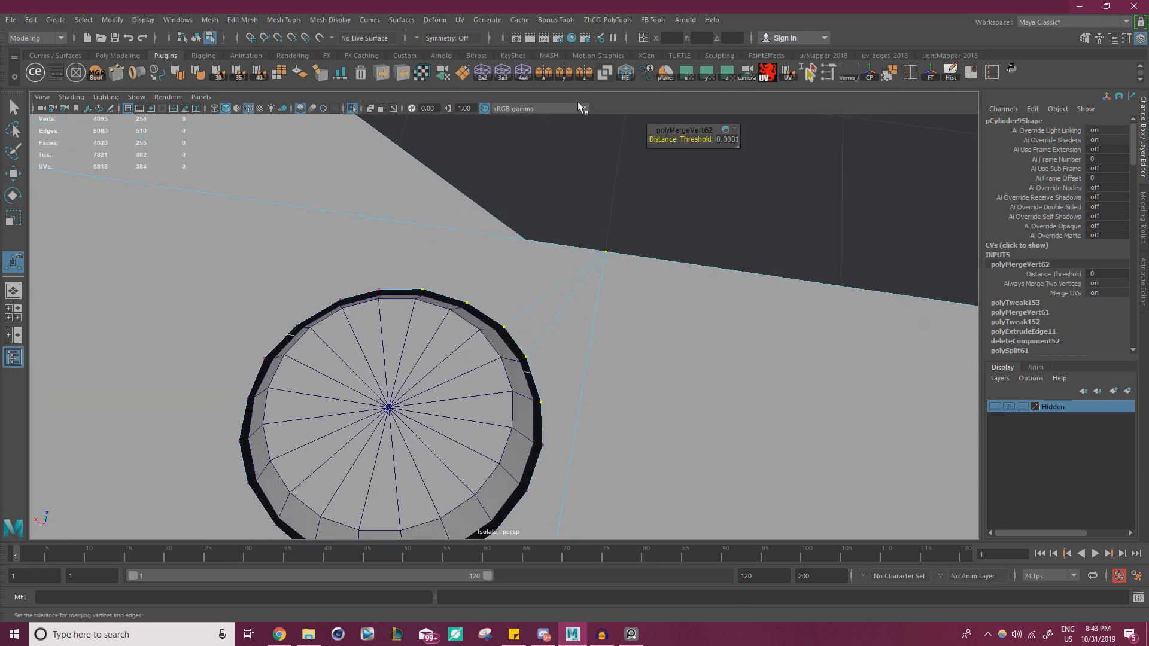
{"action": "middle_click_drag", "start_coordinate": [506, 319], "coordinate": [533, 251], "text": "alt"}
{"action": "right_click_drag", "start_coordinate": [533, 251], "coordinate": [415, 344], "text": "alt"}
{"action": "middle_click_drag", "start_coordinate": [415, 344], "coordinate": [454, 251], "text": "alt"}
{"action": "right_click_drag", "start_coordinate": [454, 252], "coordinate": [548, 363], "text": "alt"}
{"action": "left_click", "coordinate": [524, 308]}
{"action": "key", "text": "w"}
{"action": "key", "text": "v"}
{"action": "left_click_drag", "start_coordinate": [546, 362], "coordinate": [546, 351]}
{"action": "left_click", "coordinate": [464, 363]}
{"action": "key", "text": "v"}
{"action": "left_click_drag", "start_coordinate": [465, 363], "coordinate": [399, 374]}
{"action": "left_click", "coordinate": [400, 389]}
{"action": "key", "text": "v"}
{"action": "left_click_drag", "start_coordinate": [500, 338], "coordinate": [573, 326], "text": "alt"}
{"action": "left_click", "coordinate": [437, 361]}
{"action": "key", "text": "v"}
{"action": "left_click_drag", "start_coordinate": [441, 356], "coordinate": [433, 353]}
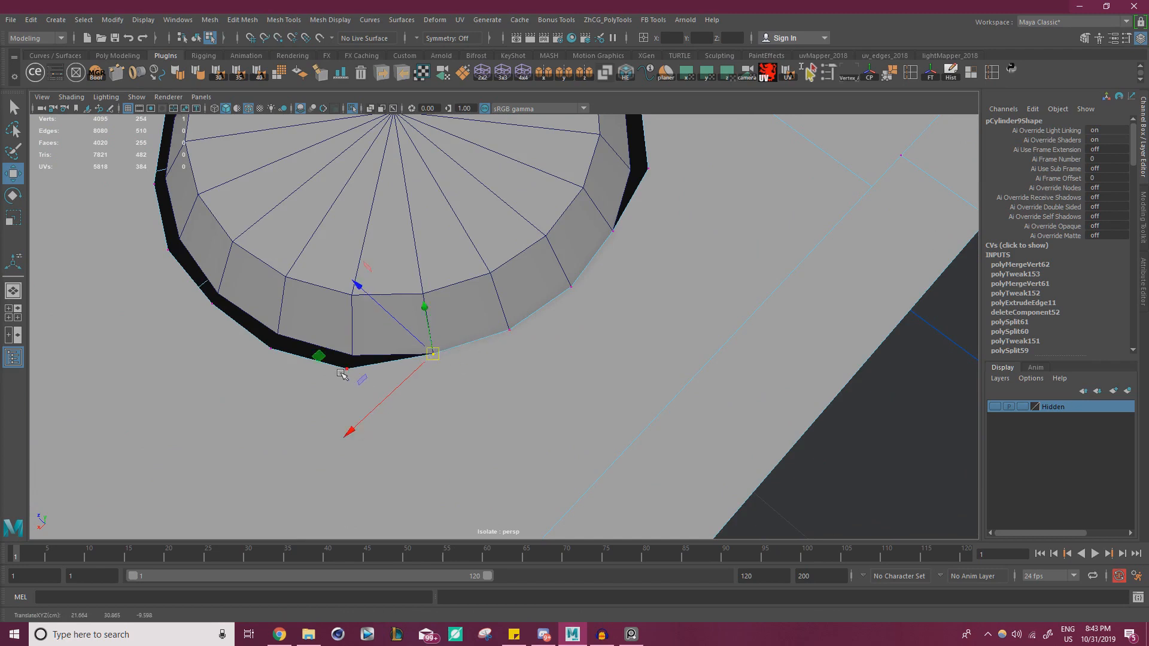
- Continue around the hole, snapping the next four plate rim vertices onto the button's corresponding base vertices
{"action": "left_click", "coordinate": [342, 372]}
{"action": "key", "text": "v"}
{"action": "left_click_drag", "start_coordinate": [347, 368], "coordinate": [353, 356]}
{"action": "left_click_drag", "start_coordinate": [441, 354], "coordinate": [549, 362], "text": "alt"}
{"action": "middle_click_drag", "start_coordinate": [549, 361], "coordinate": [766, 353], "text": "alt"}
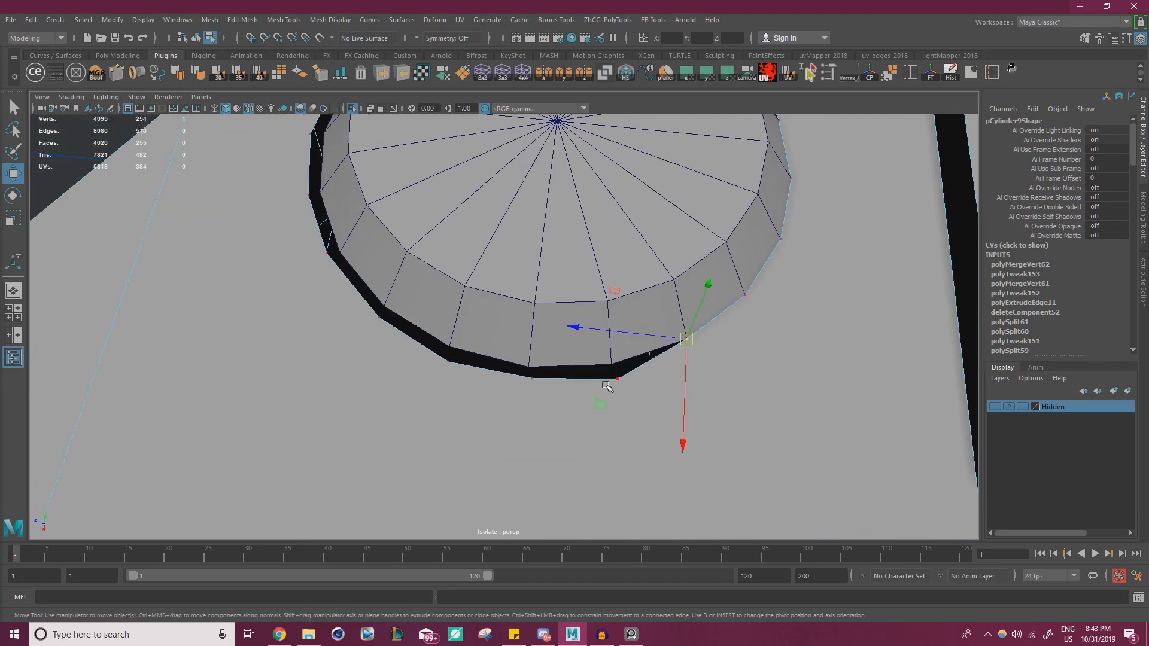
{"action": "left_click", "coordinate": [620, 383]}
{"action": "key", "text": "v"}
{"action": "left_click_drag", "start_coordinate": [619, 382], "coordinate": [611, 367]}
{"action": "left_click", "coordinate": [531, 382]}
{"action": "key", "text": "v"}
{"action": "left_click_drag", "start_coordinate": [531, 382], "coordinate": [605, 389]}
{"action": "left_click", "coordinate": [448, 363]}
{"action": "key", "text": "v"}
{"action": "middle_click_drag", "start_coordinate": [605, 389], "coordinate": [673, 356], "text": "alt"}
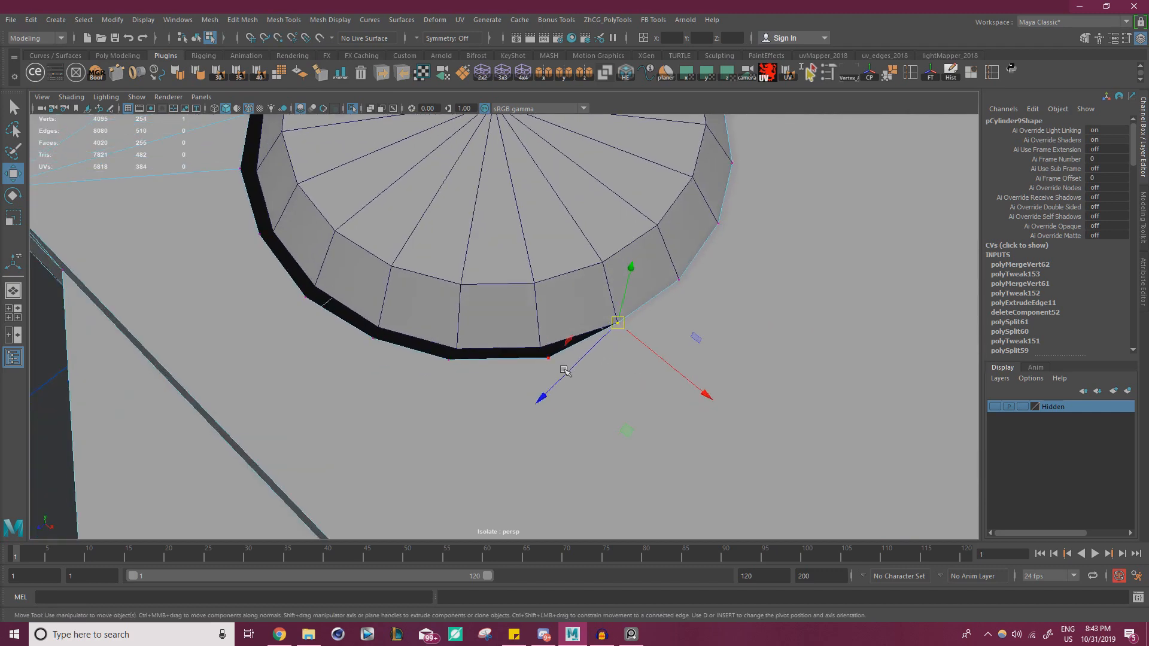
- Snap three more of the plate's hole vertices onto the button's base to close that stretch of the black gap
{"action": "left_click", "coordinate": [548, 358]}
{"action": "key", "text": "v"}
{"action": "left_click_drag", "start_coordinate": [549, 359], "coordinate": [551, 354]}
{"action": "left_click", "coordinate": [448, 360]}
{"action": "key", "text": "v"}
{"action": "left_click_drag", "start_coordinate": [448, 360], "coordinate": [457, 350]}
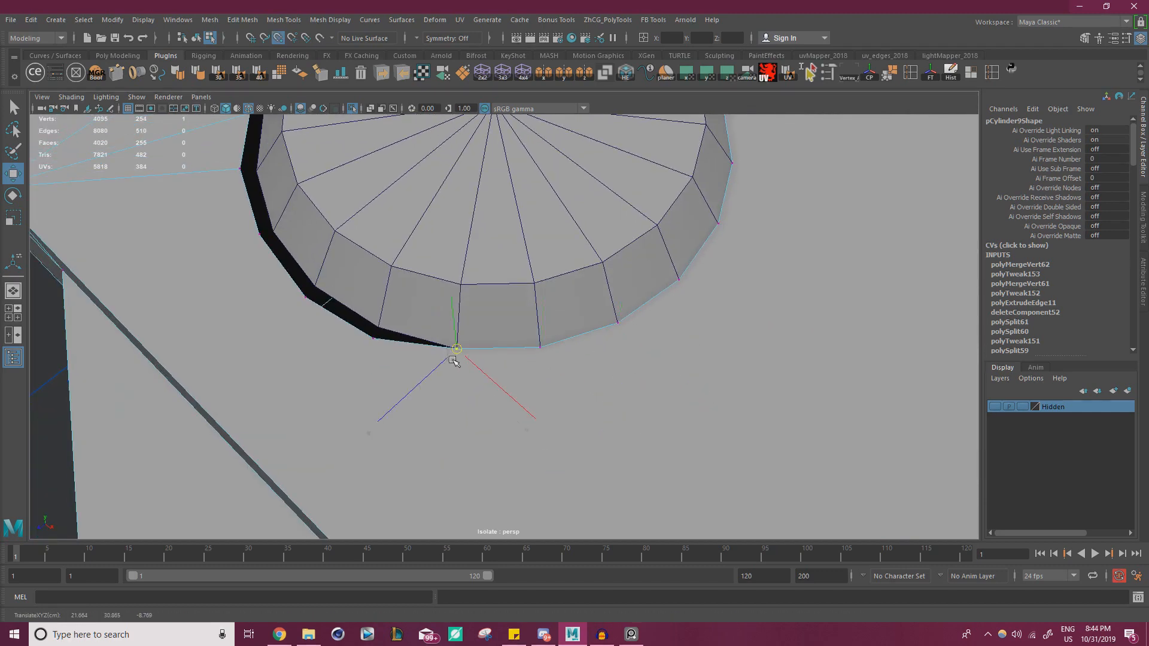
{"action": "left_click", "coordinate": [373, 340]}
{"action": "key", "text": "v"}
{"action": "left_click_drag", "start_coordinate": [374, 338], "coordinate": [519, 353]}
{"action": "middle_click_drag", "start_coordinate": [520, 353], "coordinate": [584, 359], "text": "alt"}
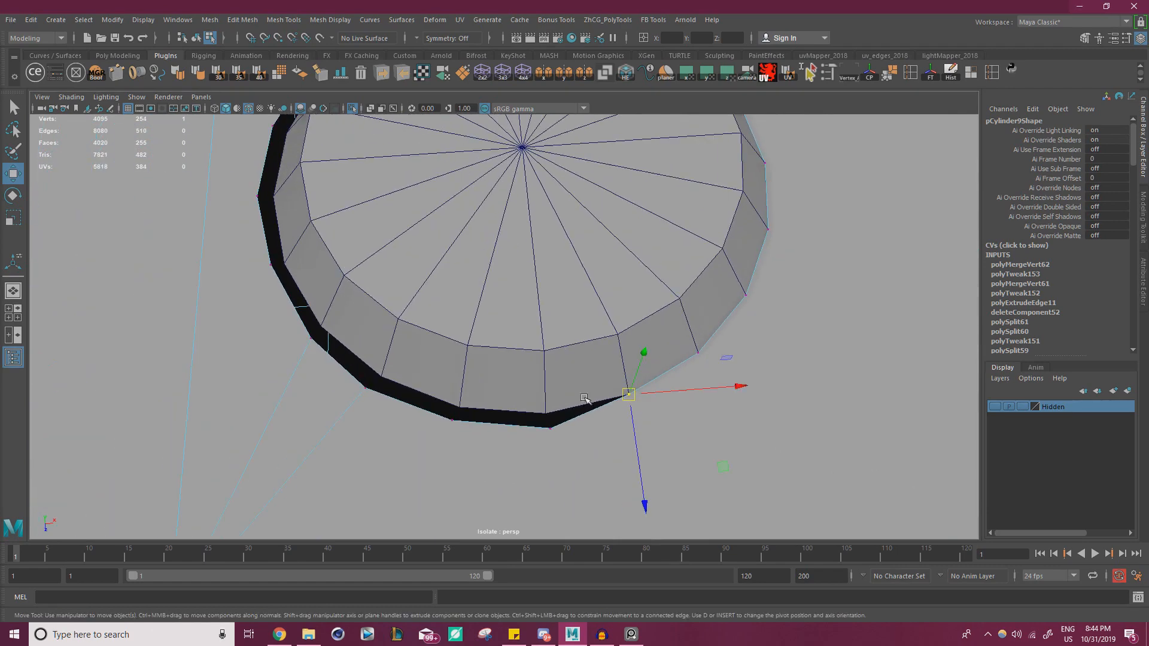
- Close the next section of the gap by snapping four further hole vertices onto the button's base vertices
{"action": "left_click", "coordinate": [553, 427]}
{"action": "key", "text": "v"}
{"action": "left_click_drag", "start_coordinate": [552, 428], "coordinate": [547, 418]}
{"action": "left_click", "coordinate": [448, 430]}
{"action": "key", "text": "v"}
{"action": "left_click_drag", "start_coordinate": [449, 431], "coordinate": [459, 410]}
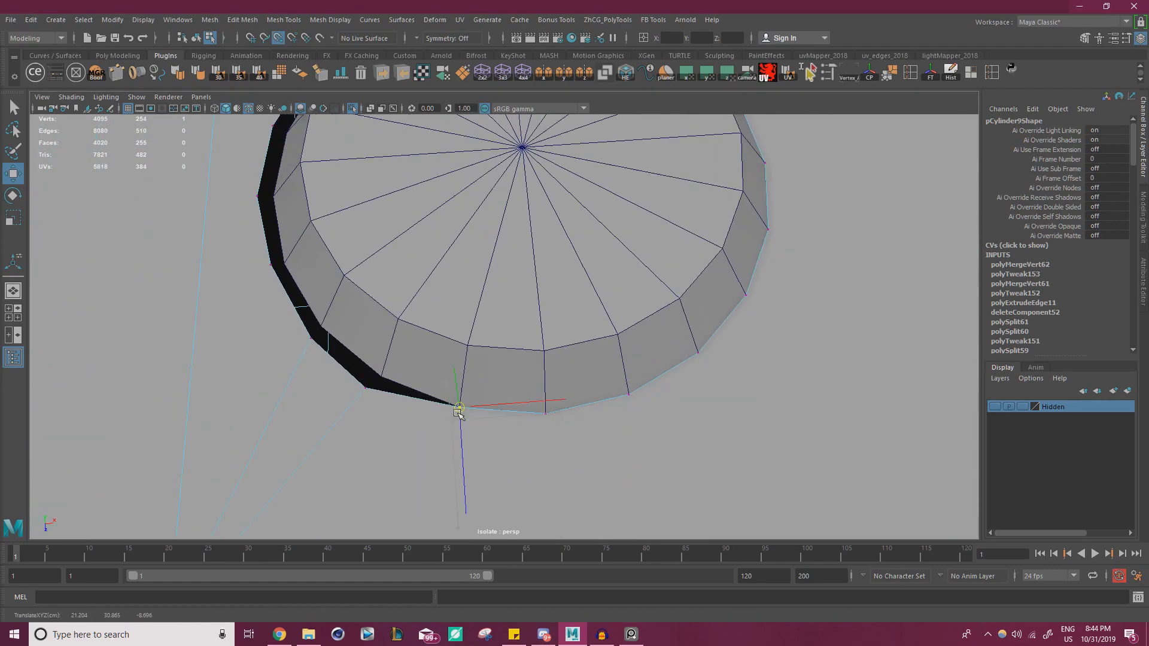
{"action": "left_click", "coordinate": [366, 390]}
{"action": "key", "text": "v"}
{"action": "left_click_drag", "start_coordinate": [366, 390], "coordinate": [379, 380]}
{"action": "left_click", "coordinate": [309, 353]}
{"action": "key", "text": "v"}
{"action": "left_click_drag", "start_coordinate": [309, 348], "coordinate": [429, 362]}
- Snap the last five hole vertices onto the button's base so the plate meets the button all the way around
{"action": "middle_click_drag", "start_coordinate": [429, 361], "coordinate": [580, 362], "text": "alt"}
{"action": "left_click_drag", "start_coordinate": [581, 363], "coordinate": [615, 369], "text": "alt"}
{"action": "left_click", "coordinate": [575, 425]}
{"action": "key", "text": "v"}
{"action": "left_click_drag", "start_coordinate": [576, 426], "coordinate": [579, 406]}
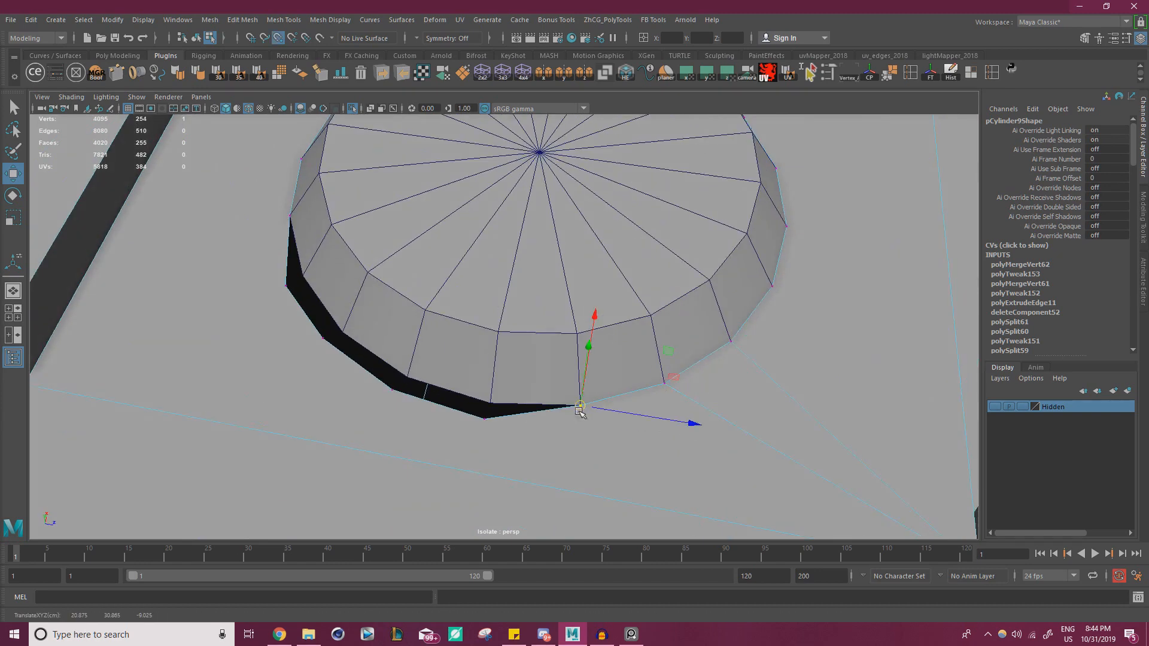
{"action": "left_click", "coordinate": [484, 427]}
{"action": "key", "text": "v"}
{"action": "left_click_drag", "start_coordinate": [485, 428], "coordinate": [490, 405]}
{"action": "left_click", "coordinate": [389, 399]}
{"action": "key", "text": "v"}
{"action": "left_click_drag", "start_coordinate": [391, 391], "coordinate": [453, 438]}
{"action": "left_click", "coordinate": [464, 482]}
{"action": "key", "text": "v"}
{"action": "left_click_drag", "start_coordinate": [464, 483], "coordinate": [469, 461]}
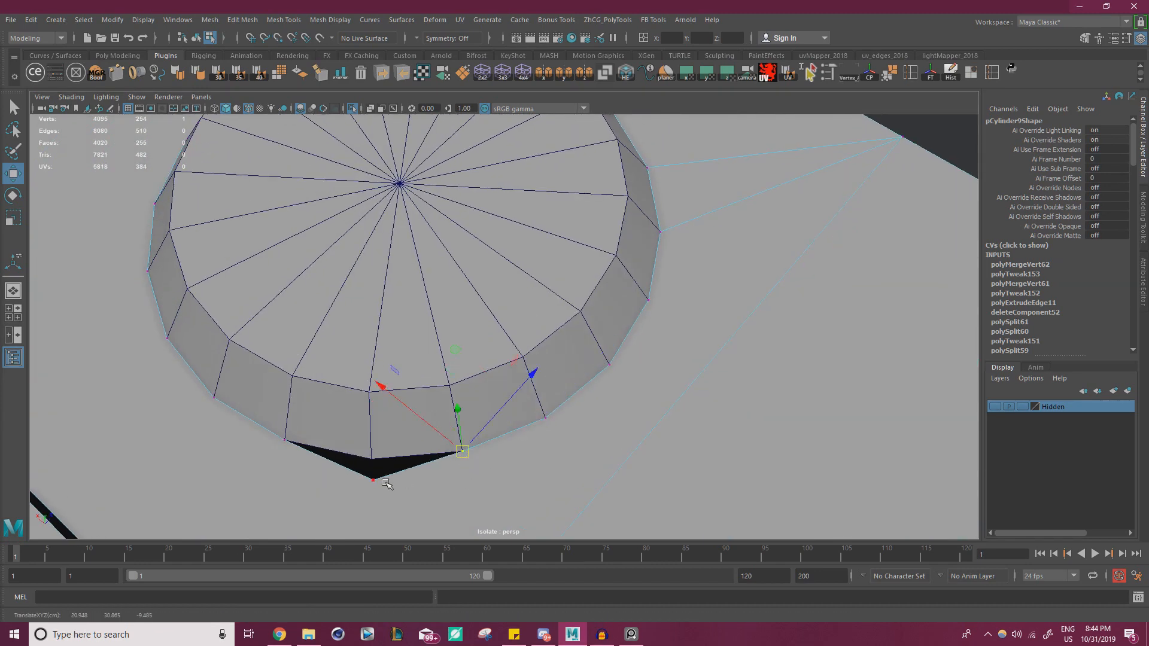
{"action": "left_click", "coordinate": [378, 483]}
{"action": "key", "text": "v"}
{"action": "left_click_drag", "start_coordinate": [378, 483], "coordinate": [390, 459]}
- Select the round button and the plate as objects and combine them into one mesh
{"action": "right_click_drag", "start_coordinate": [428, 300], "coordinate": [461, 275]}
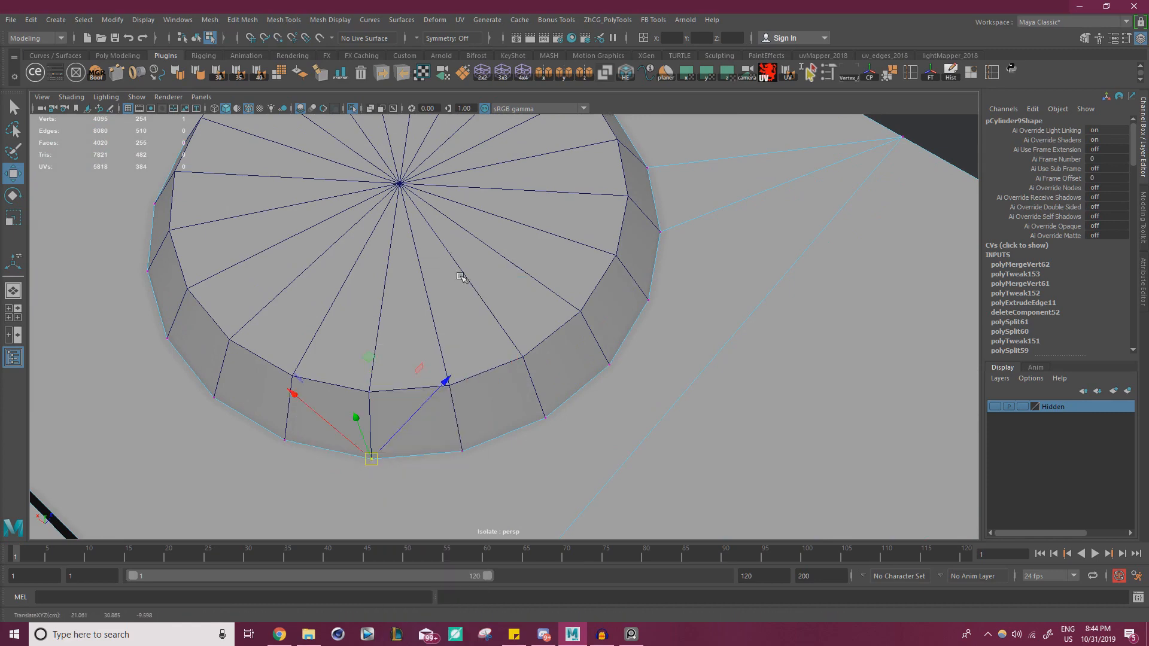
{"action": "left_click", "coordinate": [601, 287]}
{"action": "right_click_drag", "start_coordinate": [600, 287], "coordinate": [186, 291], "text": "alt"}
{"action": "middle_click_drag", "start_coordinate": [365, 291], "coordinate": [467, 292], "text": "alt"}
{"action": "left_click_drag", "start_coordinate": [467, 291], "coordinate": [411, 294], "text": "alt"}
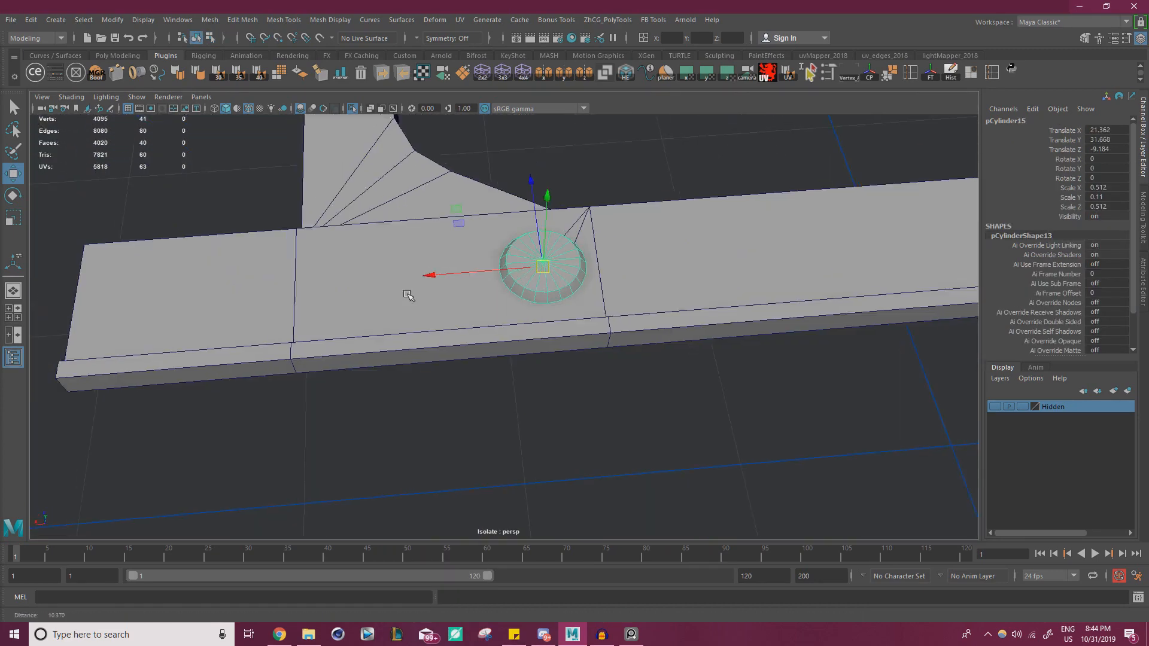
{"action": "right_click_drag", "start_coordinate": [410, 295], "coordinate": [527, 354], "text": "alt"}
{"action": "left_click", "coordinate": [474, 349], "text": "shift"}
{"action": "left_click_drag", "start_coordinate": [475, 349], "coordinate": [567, 294], "text": "alt"}
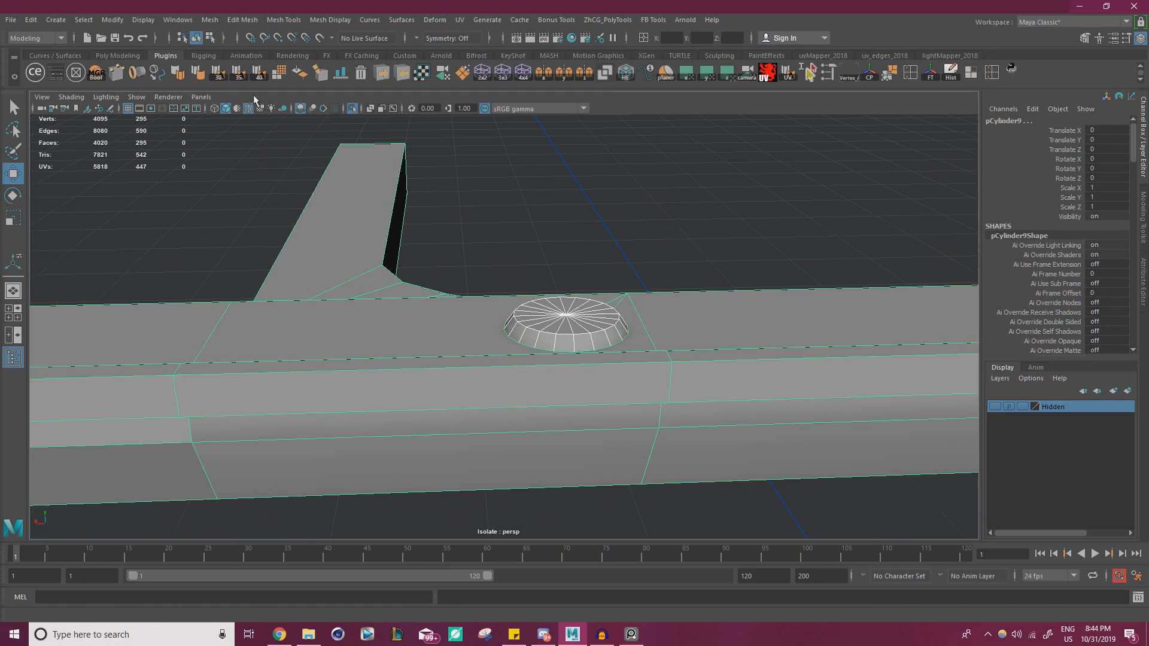
{"action": "left_click", "coordinate": [200, 24]}
{"action": "left_click", "coordinate": [223, 63]}
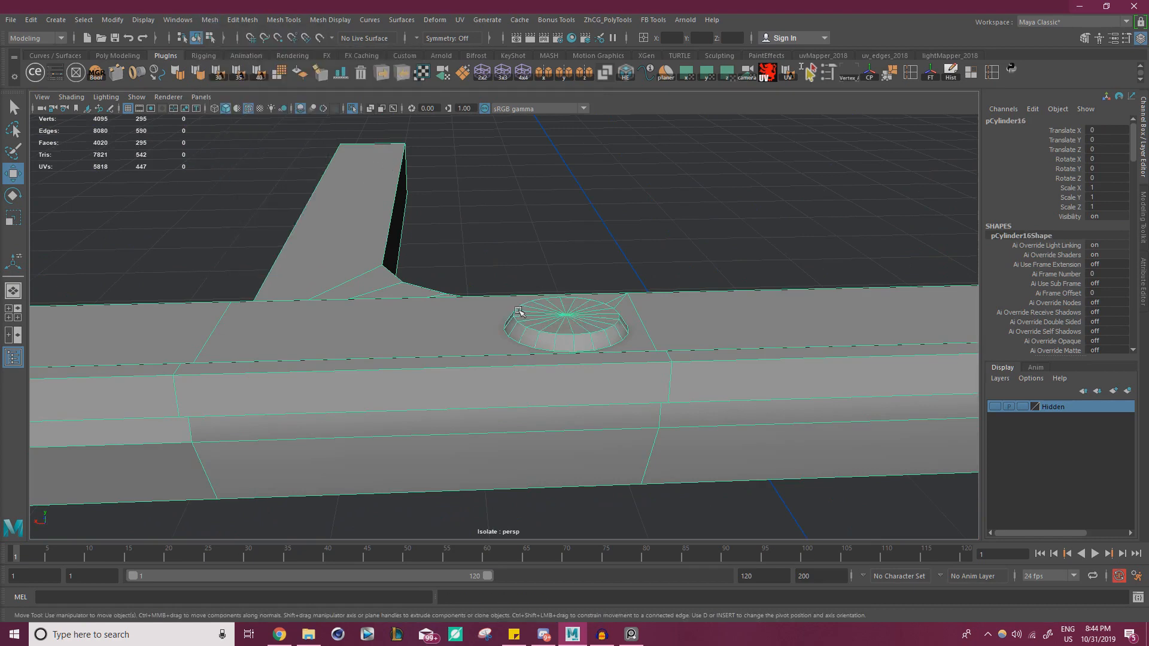
- Select the combined mesh's vertices around the button and merge the coincident ones
{"action": "right_click_drag", "start_coordinate": [517, 308], "coordinate": [450, 274]}
{"action": "left_click_drag", "start_coordinate": [365, 236], "coordinate": [864, 497]}
{"action": "right_click_drag", "start_coordinate": [612, 329], "coordinate": [631, 272], "text": "shift"}
{"action": "key", "text": "w"}
{"action": "left_click", "coordinate": [664, 234]}
- Connect a base vertex of the button to the nearby vertex on the plate's front edge with a new edge
{"action": "left_click_drag", "start_coordinate": [664, 233], "coordinate": [689, 304], "text": "alt"}
{"action": "middle_click_drag", "start_coordinate": [642, 283], "coordinate": [585, 311], "text": "alt"}
{"action": "left_click", "coordinate": [586, 311]}
{"action": "scroll", "coordinate": [618, 292], "scroll_direction": "up", "scroll_amount": 1}
{"action": "right_click_drag", "start_coordinate": [611, 287], "coordinate": [560, 282]}
{"action": "middle_click_drag", "start_coordinate": [625, 382], "coordinate": [593, 337], "text": "alt"}
{"action": "left_click", "coordinate": [566, 340]}
{"action": "left_click_drag", "start_coordinate": [630, 410], "coordinate": [633, 405], "text": "alt"}
{"action": "left_click", "coordinate": [624, 400], "text": "shift"}
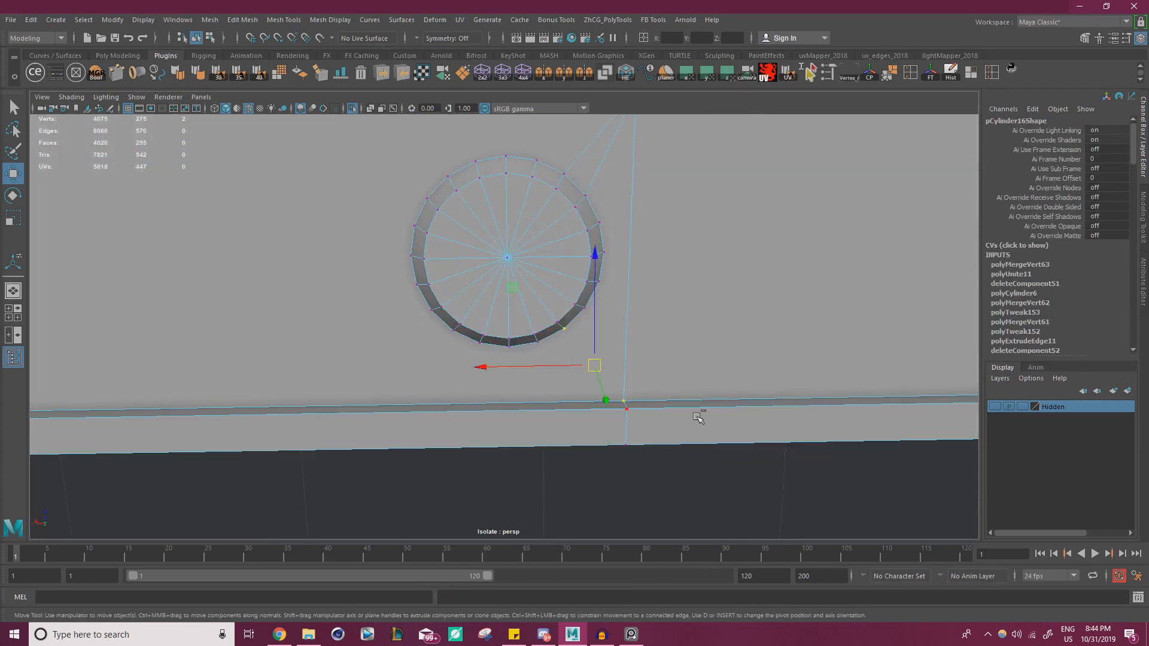
{"action": "right_click_drag", "start_coordinate": [700, 416], "coordinate": [778, 453], "text": "shift"}
{"action": "key", "text": "w"}
- Connect the adjacent base vertex of the button to the same front-edge plate vertex
{"action": "left_click", "coordinate": [585, 308]}
{"action": "left_click", "coordinate": [624, 400], "text": "shift"}
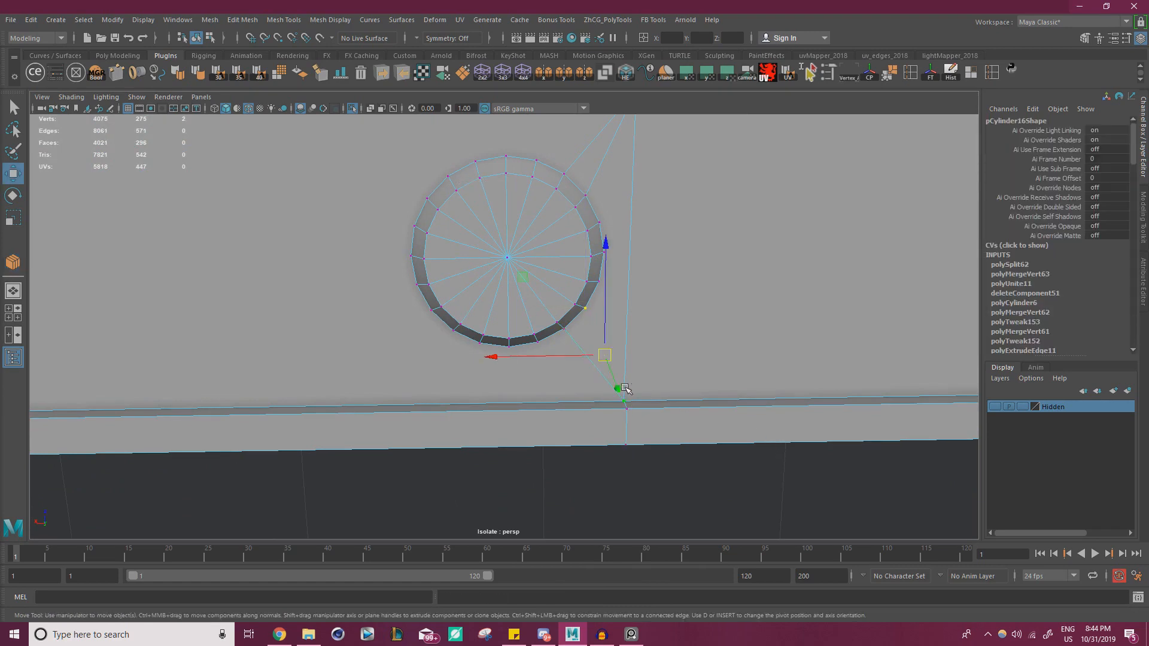
{"action": "key", "text": "g"}
{"action": "key", "text": "w"}
{"action": "left_click", "coordinate": [520, 366]}
- Connect two base vertices on the button's opposite side to the far vertex on the plate's front edge
{"action": "left_click_drag", "start_coordinate": [398, 317], "coordinate": [383, 287], "text": "alt"}
{"action": "middle_click_drag", "start_coordinate": [383, 287], "coordinate": [618, 269], "text": "alt"}
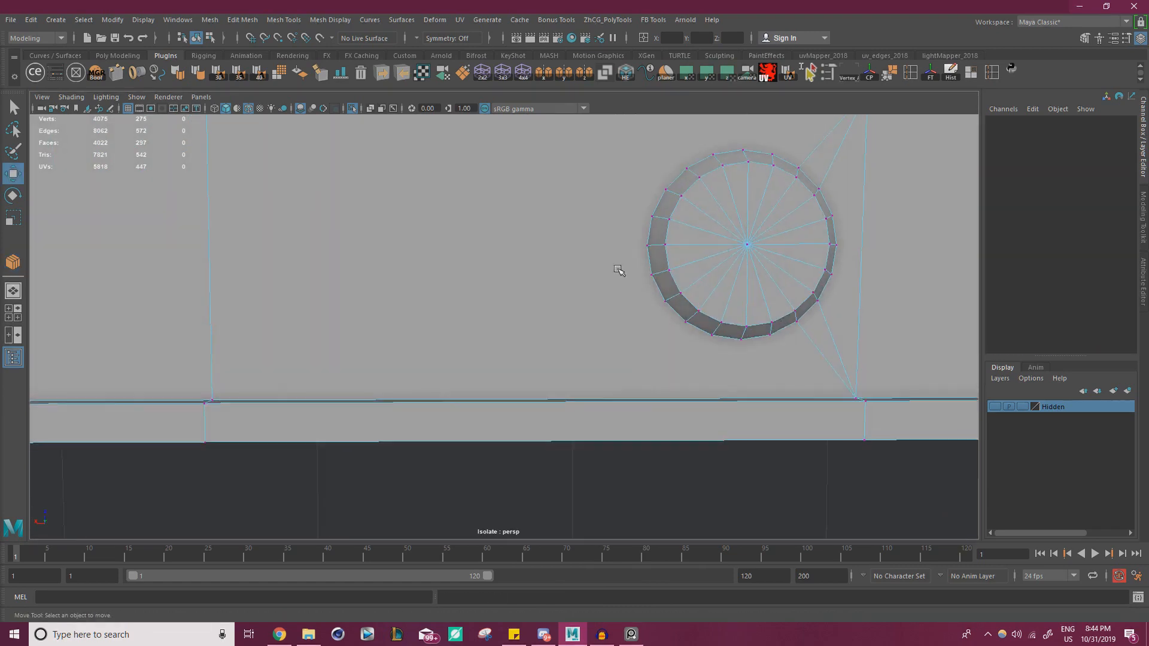
{"action": "right_click_drag", "start_coordinate": [618, 269], "coordinate": [500, 266], "text": "alt"}
{"action": "left_click", "coordinate": [644, 305]}
{"action": "left_click", "coordinate": [246, 391], "text": "shift"}
{"action": "key", "text": "g"}
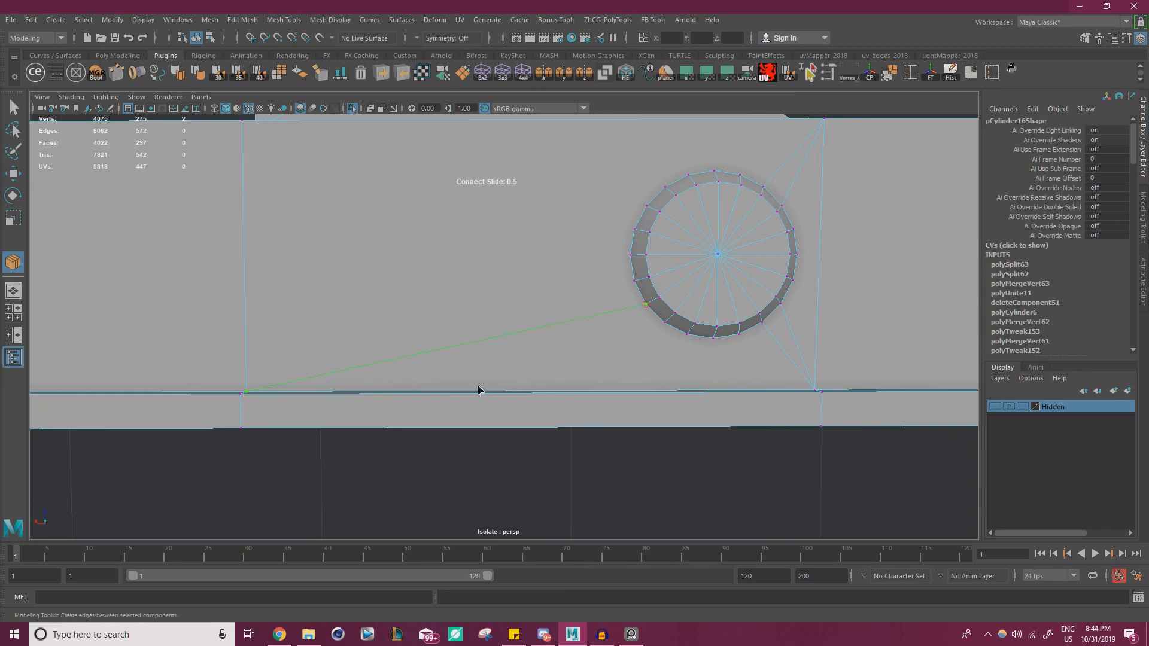
{"action": "key", "text": "w"}
{"action": "left_click", "coordinate": [633, 281]}
{"action": "left_click", "coordinate": [246, 392], "text": "shift"}
{"action": "key", "text": "g"}
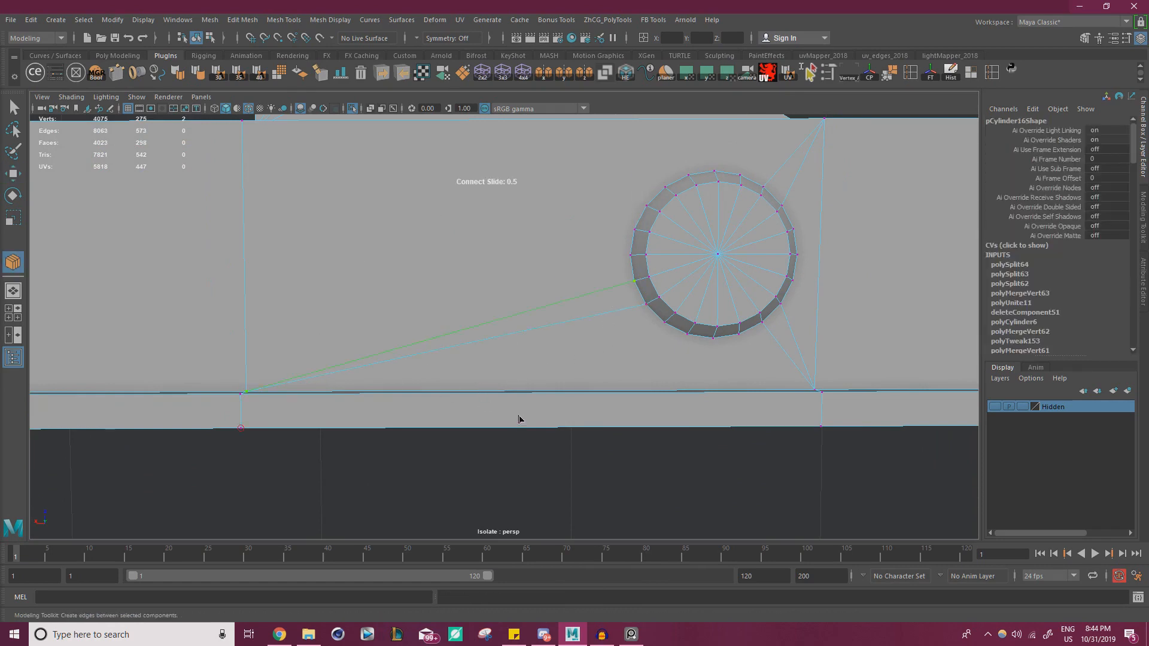
{"action": "key", "text": "w"}
- Connect two upper base vertices of the button to the far back corner vertices of the plate section
{"action": "middle_click_drag", "start_coordinate": [636, 282], "coordinate": [655, 403], "text": "alt"}
{"action": "left_click", "coordinate": [651, 348]}
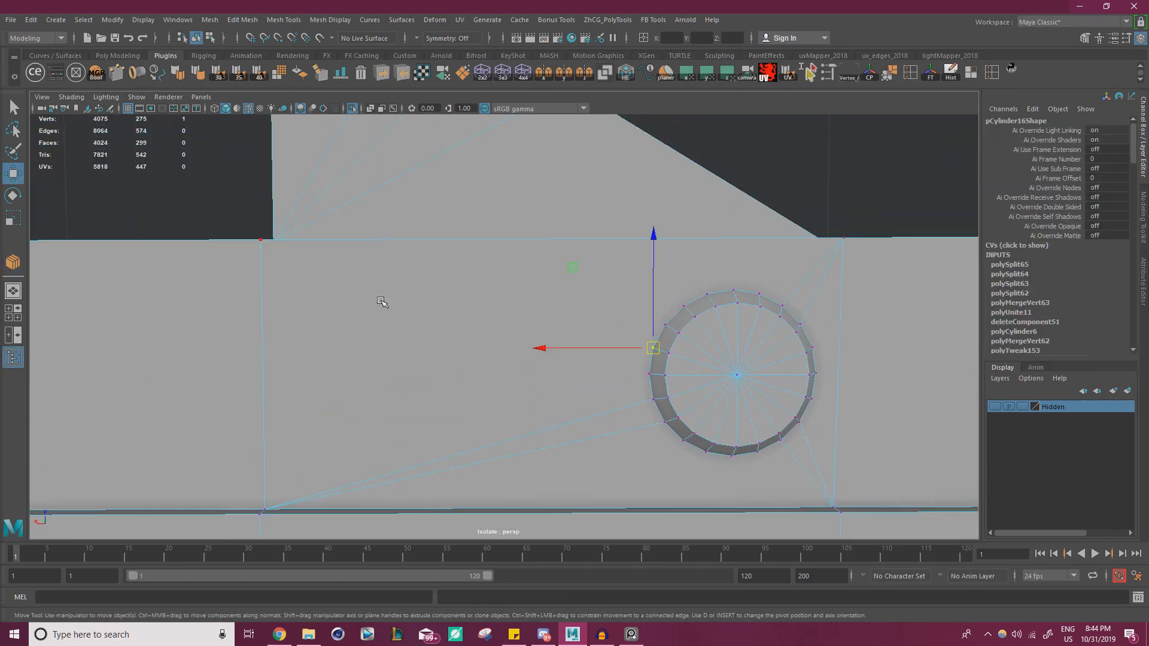
{"action": "left_click", "coordinate": [274, 240], "text": "shift"}
{"action": "key", "text": "g"}
{"action": "key", "text": "w"}
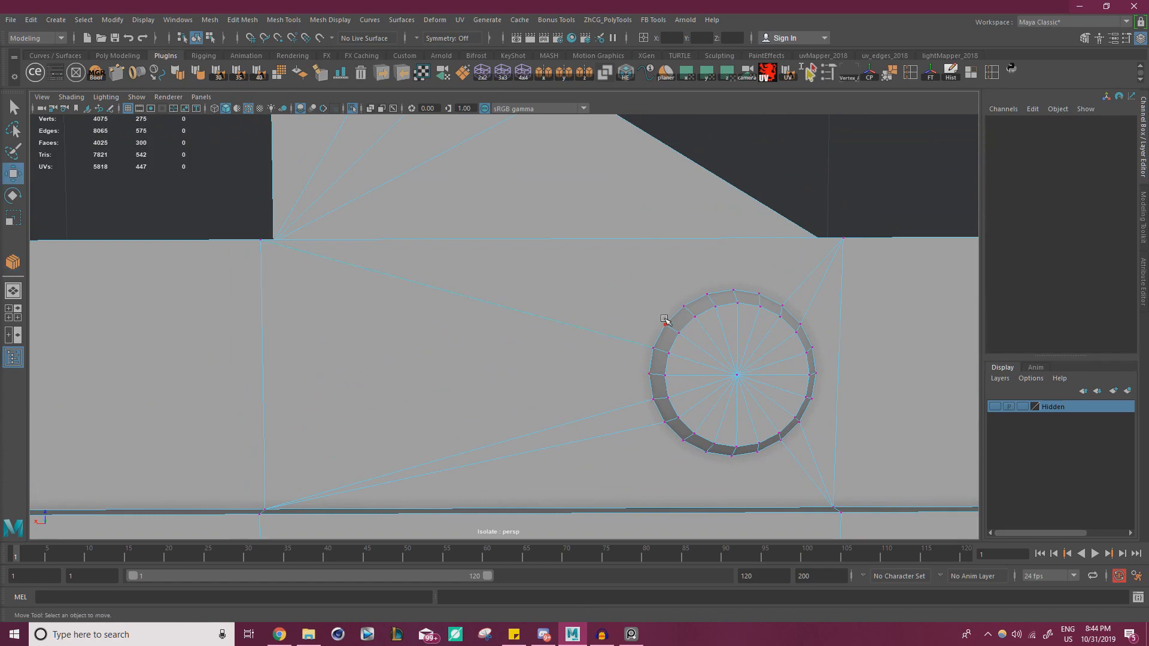
{"action": "left_click", "coordinate": [665, 325]}
{"action": "left_click", "coordinate": [260, 240], "text": "shift"}
{"action": "key", "text": "g"}
{"action": "key", "text": "w"}
- Exit the isolated view and examine the button's clearance beneath the overhanging part
{"action": "left_click_drag", "start_coordinate": [664, 410], "coordinate": [698, 310], "text": "alt"}
{"action": "right_click_drag", "start_coordinate": [661, 344], "coordinate": [748, 345], "text": "alt"}
{"action": "middle_click_drag", "start_coordinate": [645, 326], "coordinate": [512, 338], "text": "alt"}
{"action": "right_click_drag", "start_coordinate": [513, 338], "coordinate": [754, 372], "text": "alt"}
{"action": "left_click_drag", "start_coordinate": [593, 359], "coordinate": [564, 359], "text": "alt"}
{"action": "right_click_drag", "start_coordinate": [564, 359], "coordinate": [593, 303], "text": "alt"}
{"action": "left_click", "coordinate": [353, 109]}
{"action": "right_click_drag", "start_coordinate": [442, 257], "coordinate": [357, 270], "text": "alt"}
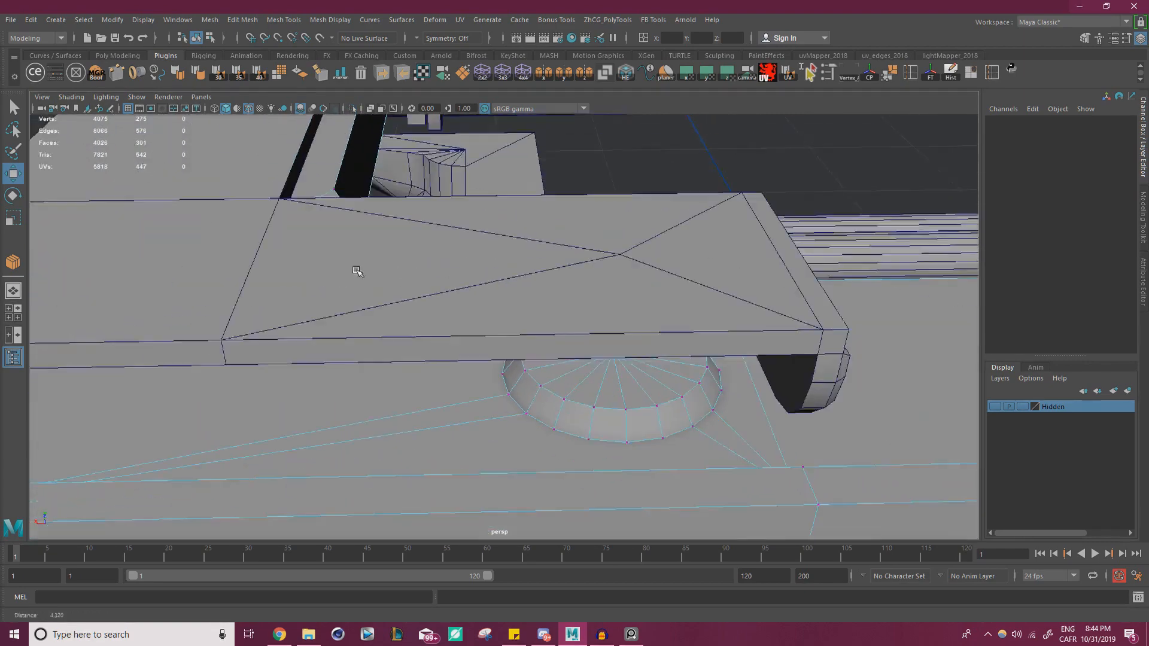
{"action": "left_click_drag", "start_coordinate": [533, 350], "coordinate": [548, 270], "text": "alt"}
{"action": "right_click_drag", "start_coordinate": [634, 293], "coordinate": [628, 320], "text": "alt"}
{"action": "middle_click_drag", "start_coordinate": [628, 320], "coordinate": [524, 306], "text": "alt"}
{"action": "left_click_drag", "start_coordinate": [524, 306], "coordinate": [523, 335], "text": "alt"}
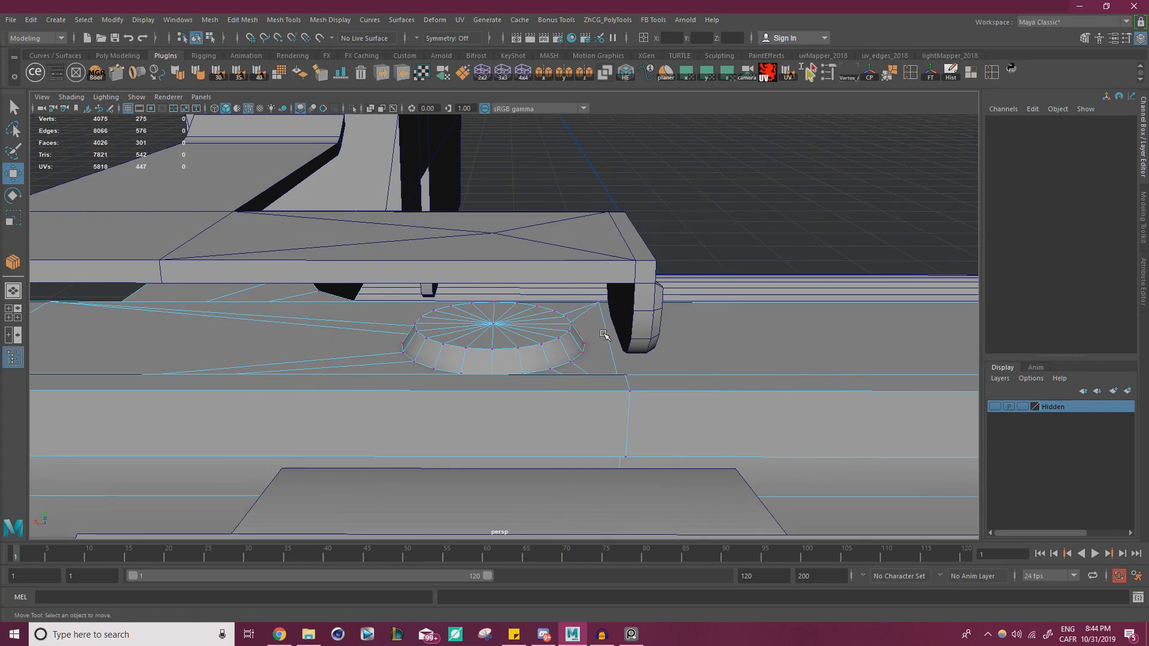
{"action": "right_click_drag", "start_coordinate": [493, 329], "coordinate": [489, 355], "text": "alt"}
{"action": "middle_click_drag", "start_coordinate": [489, 356], "coordinate": [583, 355], "text": "alt"}
{"action": "right_click_drag", "start_coordinate": [389, 356], "coordinate": [624, 358], "text": "alt"}
{"action": "middle_click_drag", "start_coordinate": [624, 357], "coordinate": [534, 340], "text": "alt"}
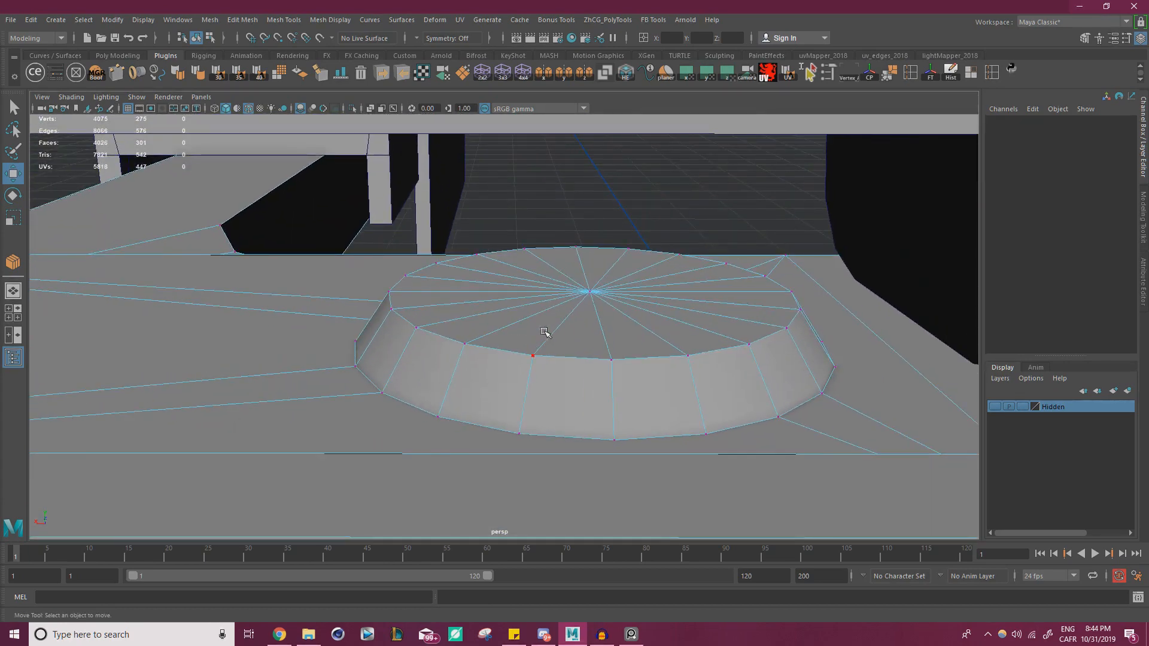
- Select all vertices of the button's top cap and lower them vertically to flatten the button
{"action": "right_click_drag", "start_coordinate": [604, 290], "coordinate": [602, 349]}
{"action": "left_click", "coordinate": [585, 340]}
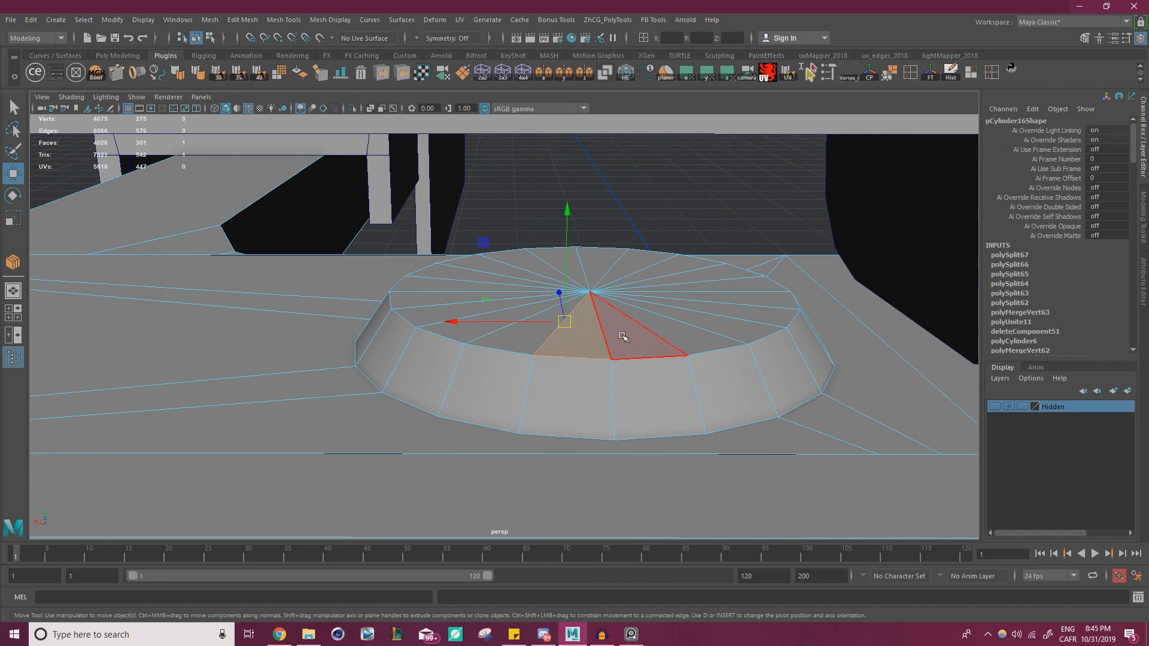
{"action": "right_click_drag", "start_coordinate": [636, 323], "coordinate": [612, 318]}
{"action": "left_click_drag", "start_coordinate": [616, 321], "coordinate": [624, 285], "text": "alt"}
{"action": "left_click_drag", "start_coordinate": [383, 234], "coordinate": [828, 295]}
{"action": "left_click_drag", "start_coordinate": [828, 295], "coordinate": [661, 287], "text": "alt"}
{"action": "left_click_drag", "start_coordinate": [593, 207], "coordinate": [591, 233]}
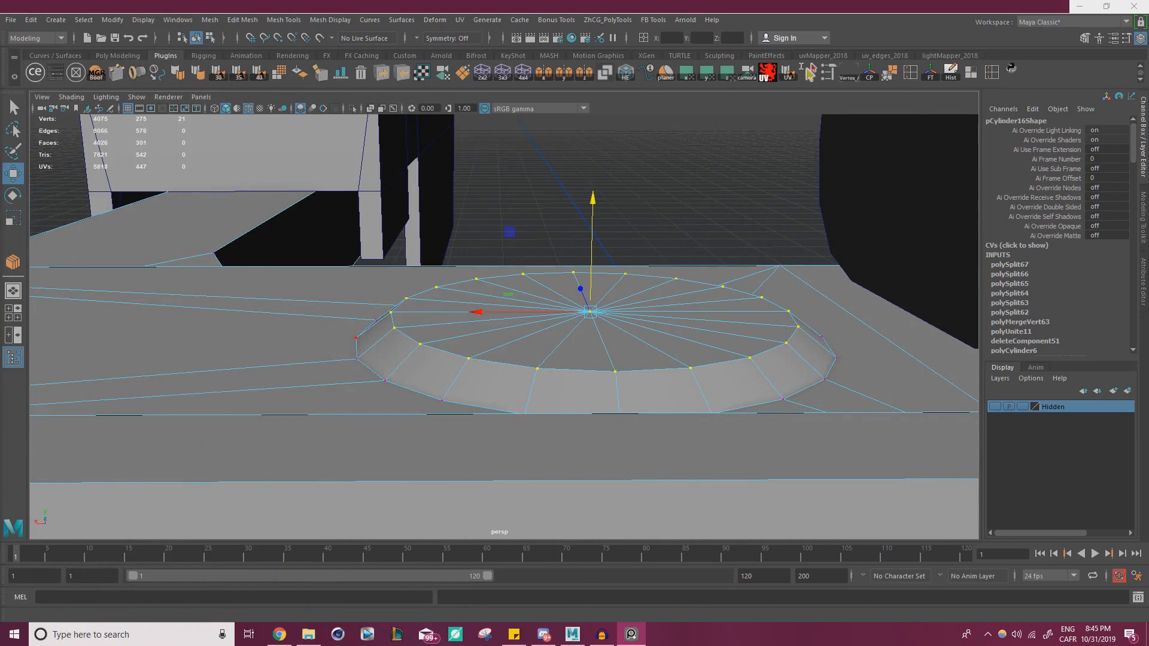
{"action": "left_click_drag", "start_coordinate": [455, 359], "coordinate": [459, 315], "text": "alt"}
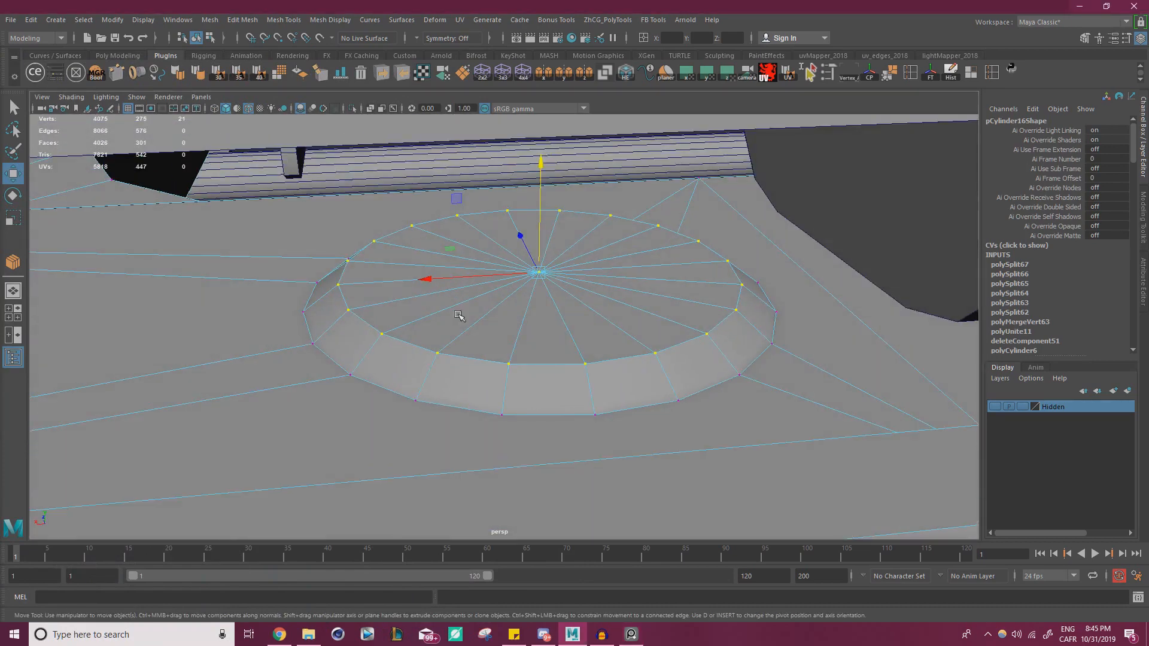
- Scale the selected vertices of the button's top cap slightly outward
{"action": "scroll", "coordinate": [458, 315], "scroll_direction": "up", "scroll_amount": 1}
{"action": "key", "text": "r"}
{"action": "left_click_drag", "start_coordinate": [544, 265], "coordinate": [551, 265]}
{"action": "key", "text": "w"}
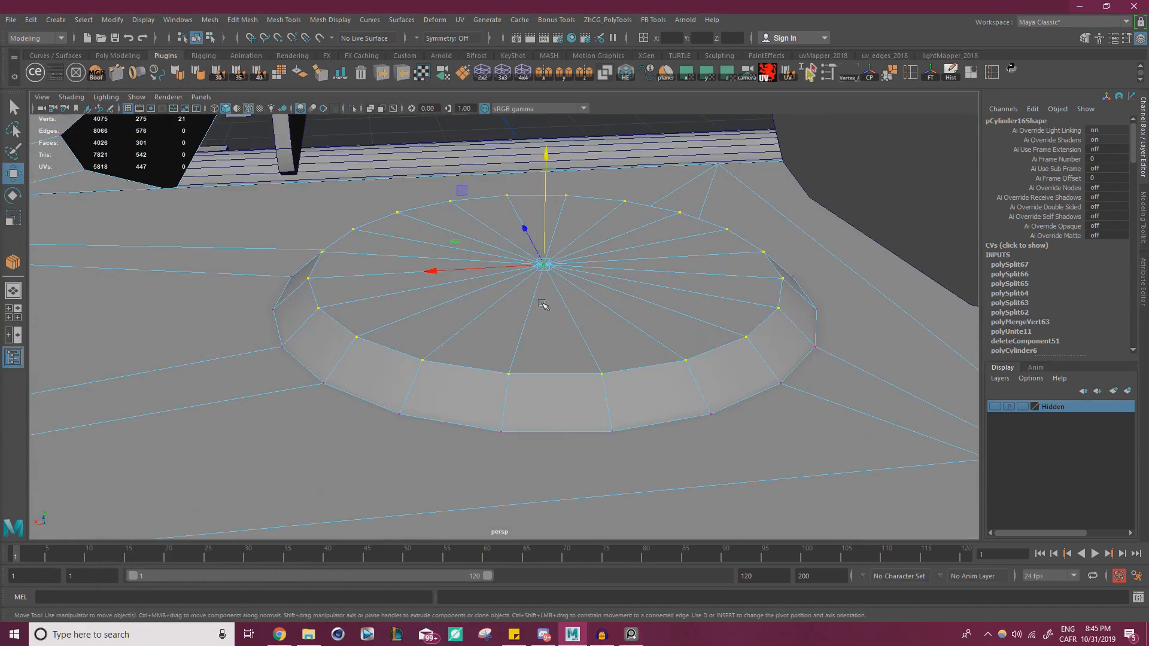
- Select all triangular faces of the button's top cap and extrude them with an inward offset to form a rim
{"action": "right_click_drag", "start_coordinate": [542, 304], "coordinate": [542, 323]}
{"action": "left_click", "coordinate": [543, 326]}
{"action": "left_click", "coordinate": [614, 348], "text": "shift"}
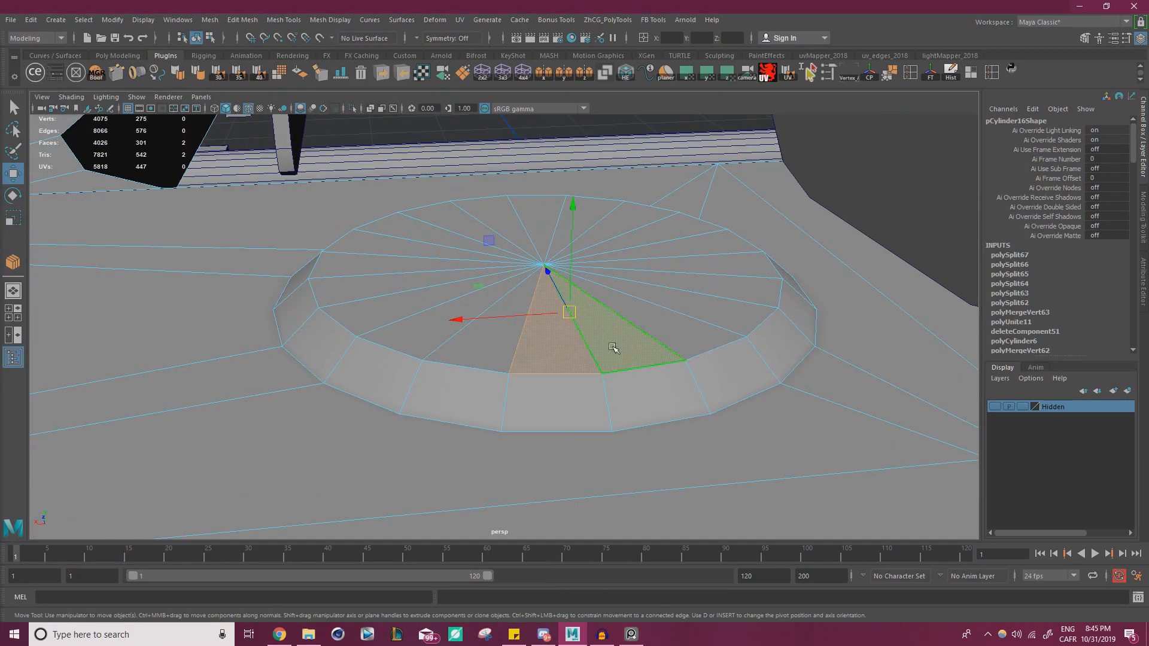
{"action": "left_click", "coordinate": [564, 357], "text": "shift"}
{"action": "left_click", "coordinate": [572, 351], "text": "shift"}
{"action": "left_click", "coordinate": [483, 341], "text": "shift"}
{"action": "left_click", "coordinate": [420, 328], "text": "shift"}
{"action": "left_click", "coordinate": [375, 308], "text": "shift"}
{"action": "left_click", "coordinate": [350, 286], "text": "shift"}
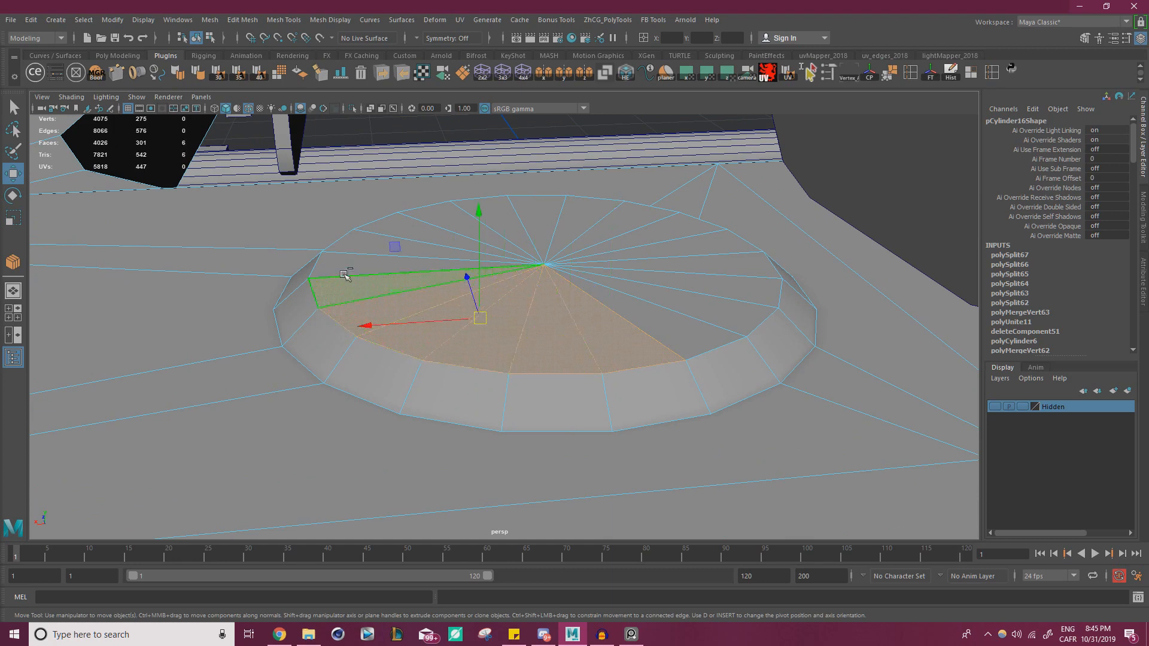
{"action": "left_click", "coordinate": [341, 263], "text": "shift"}
{"action": "left_click", "coordinate": [371, 242], "text": "shift"}
{"action": "left_click", "coordinate": [410, 226], "text": "shift"}
{"action": "left_click", "coordinate": [458, 216], "text": "shift"}
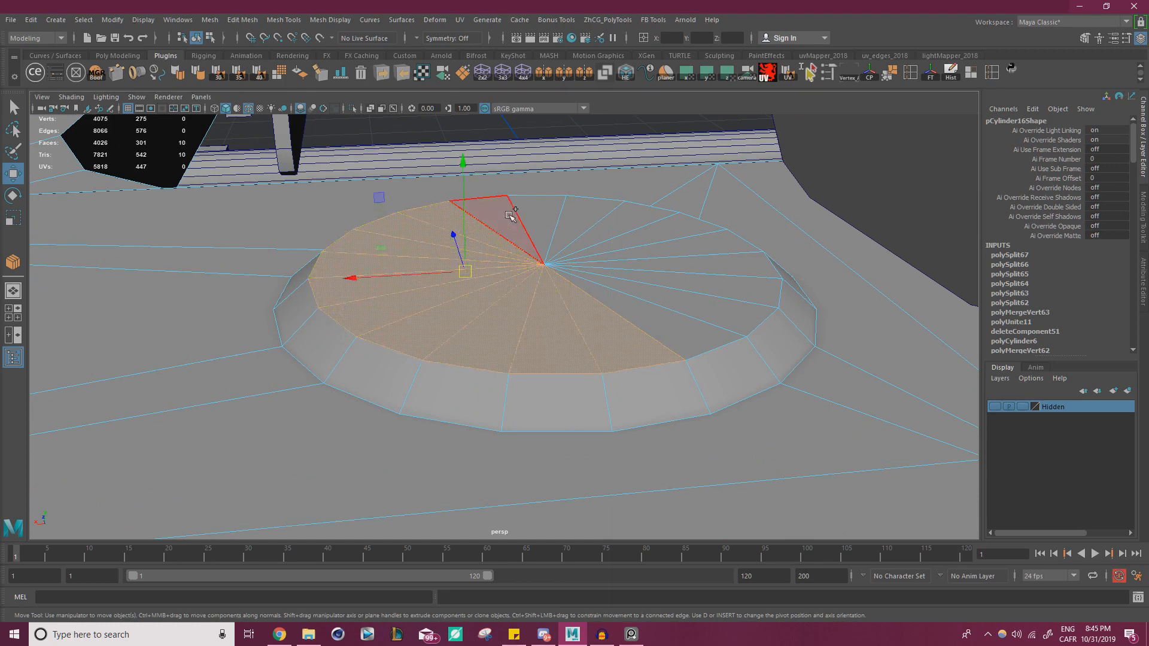
{"action": "left_click", "coordinate": [509, 215], "text": "shift"}
{"action": "left_click", "coordinate": [546, 213], "text": "shift"}
{"action": "left_click", "coordinate": [590, 214], "text": "shift"}
{"action": "left_click", "coordinate": [634, 216], "text": "shift"}
{"action": "left_click", "coordinate": [686, 236], "text": "shift"}
{"action": "left_click", "coordinate": [718, 248], "text": "shift"}
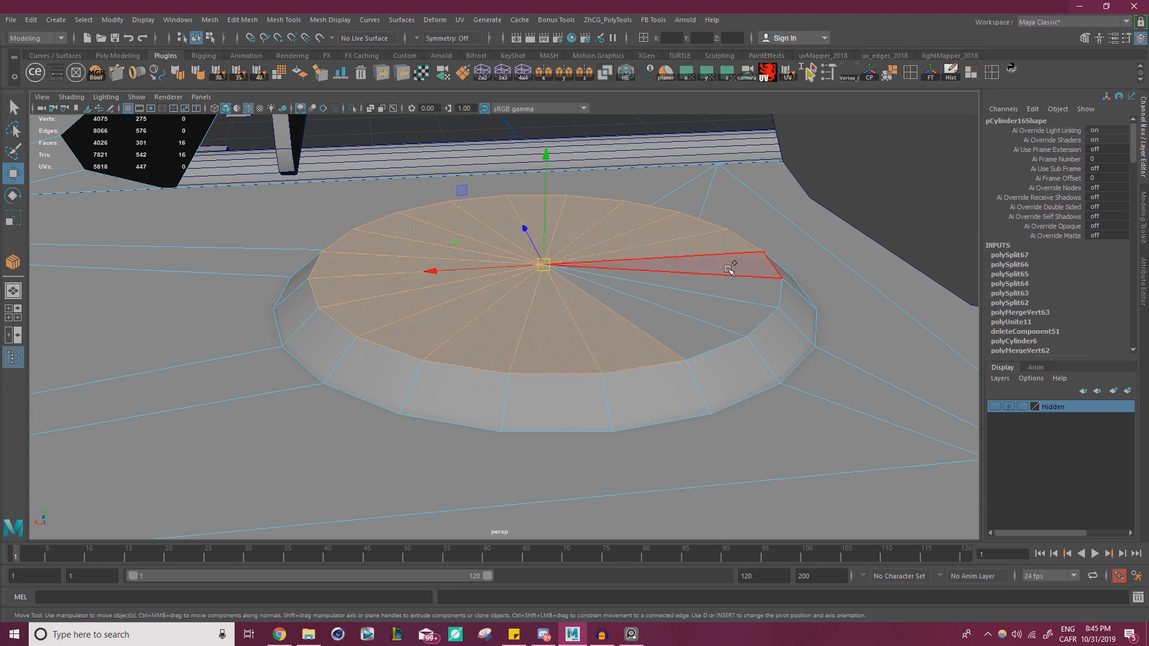
{"action": "left_click", "coordinate": [730, 269], "text": "shift"}
{"action": "left_click", "coordinate": [745, 290], "text": "shift"}
{"action": "left_click", "coordinate": [739, 308], "text": "shift"}
{"action": "left_click", "coordinate": [718, 323], "text": "shift"}
{"action": "key", "text": "ctrl+e"}
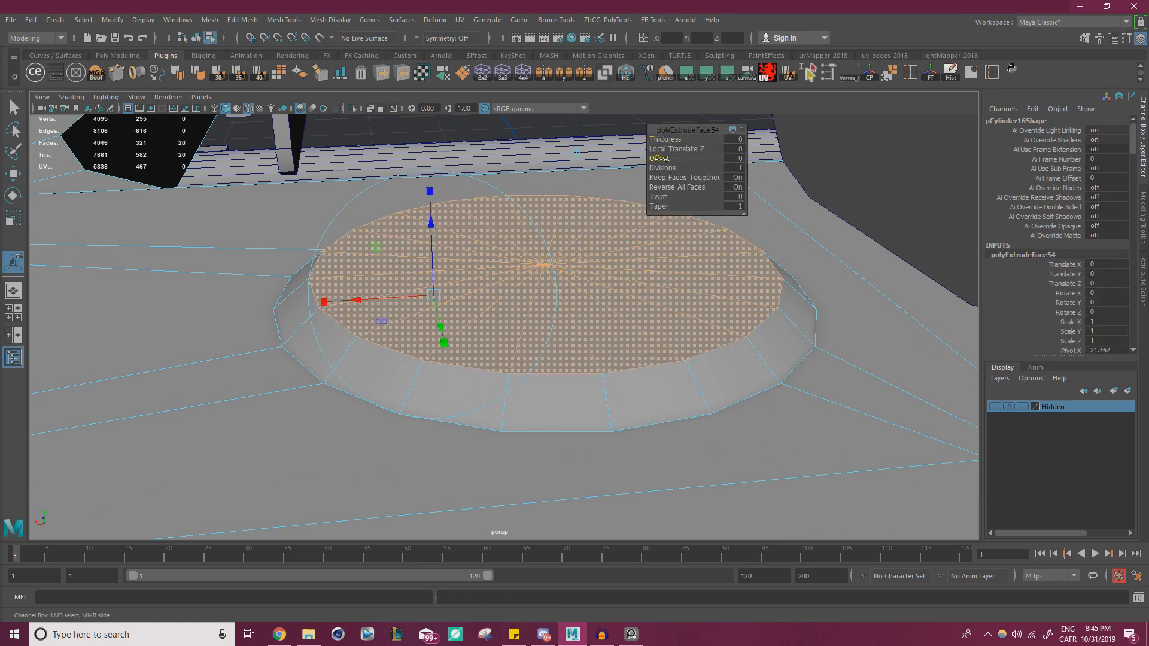
{"action": "left_click_drag", "start_coordinate": [661, 159], "coordinate": [666, 160]}
- Extrude the inset cap faces again and lower them vertically to sink a recess inside the rim
{"action": "key", "text": "w"}
{"action": "left_click_drag", "start_coordinate": [551, 154], "coordinate": [564, 193], "text": "shift"}
{"action": "key", "text": "r"}
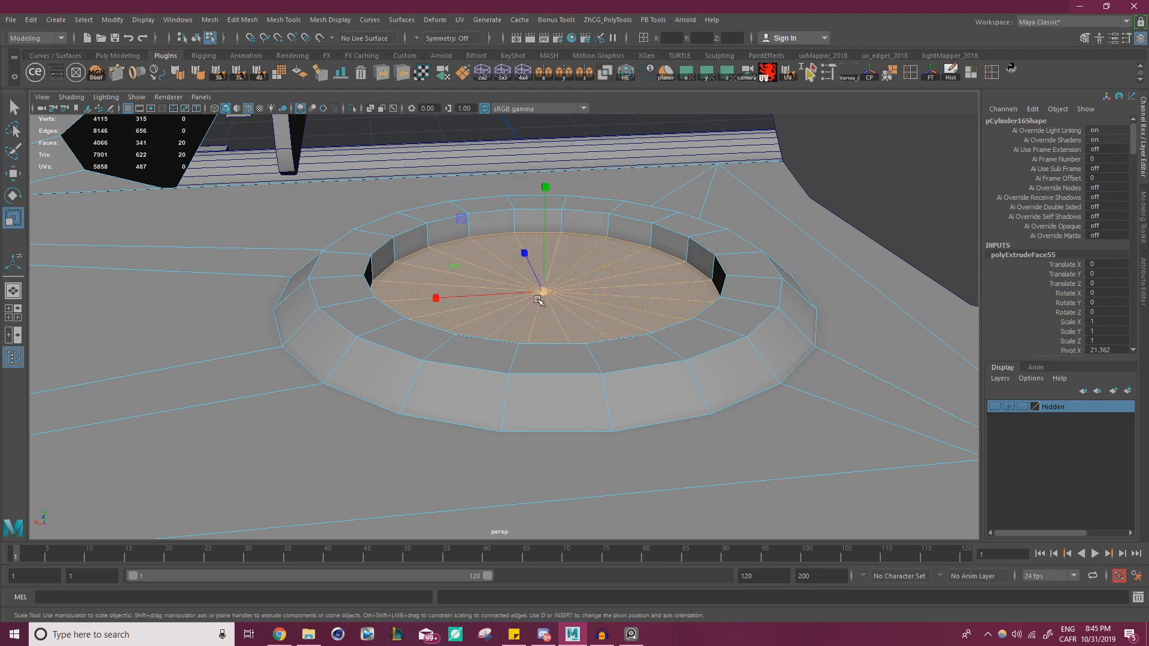
{"action": "key", "text": "w"}
- Bevel the inner and outer edge loops along the top of the button's rim
{"action": "right_click_drag", "start_coordinate": [431, 233], "coordinate": [426, 214]}
{"action": "double_click", "coordinate": [400, 238]}
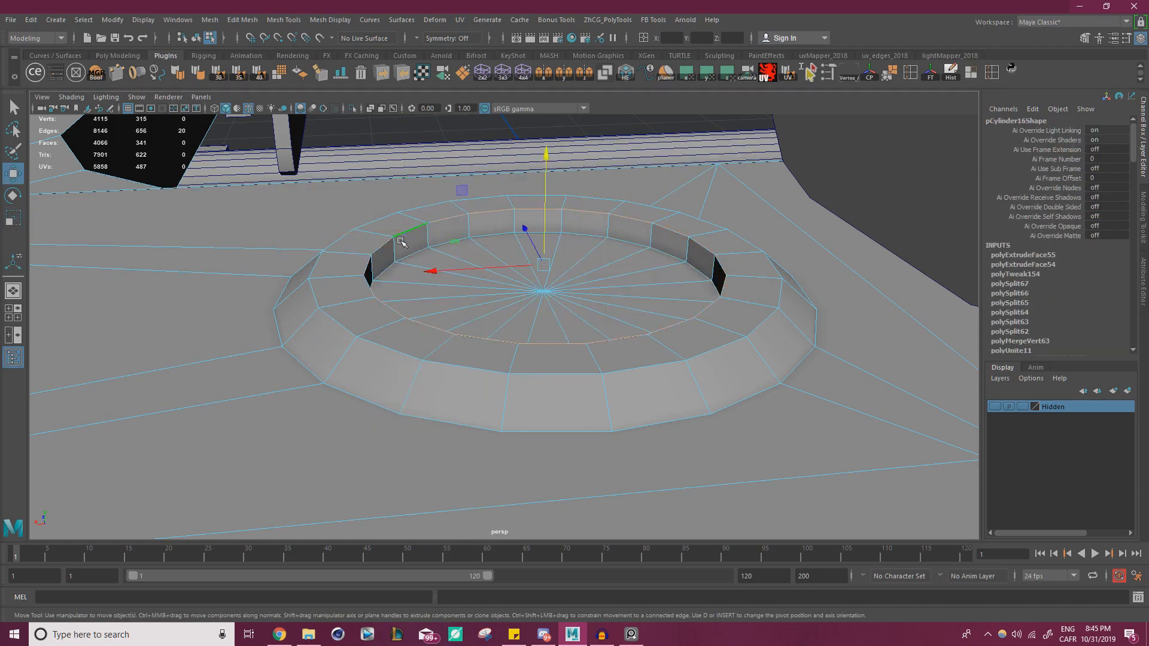
{"action": "key", "text": "ctrl+b"}
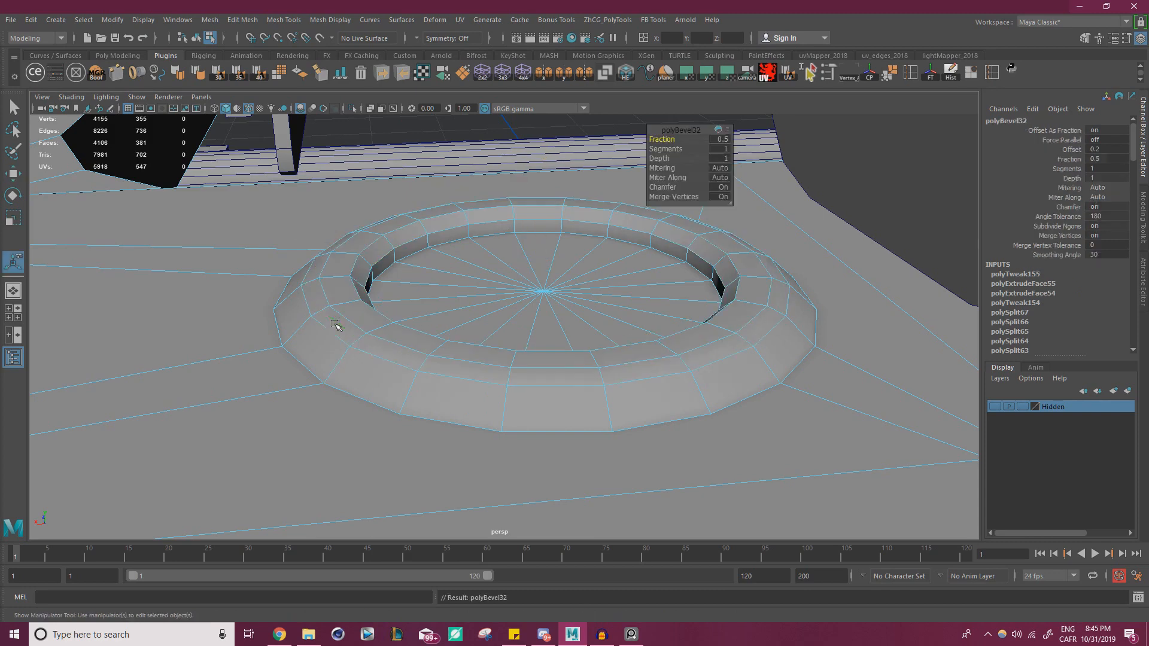
{"action": "mouse_move", "coordinate": [669, 140]}
{"action": "left_mouse_down"}
{"action": "mouse_move", "coordinate": [682, 139]}
{"action": "mouse_move", "coordinate": [671, 139]}
{"action": "left_mouse_up"}
- Return to object mode and apply edge softening to the whole plate and button mesh
{"action": "right_click_drag", "start_coordinate": [464, 245], "coordinate": [545, 213]}
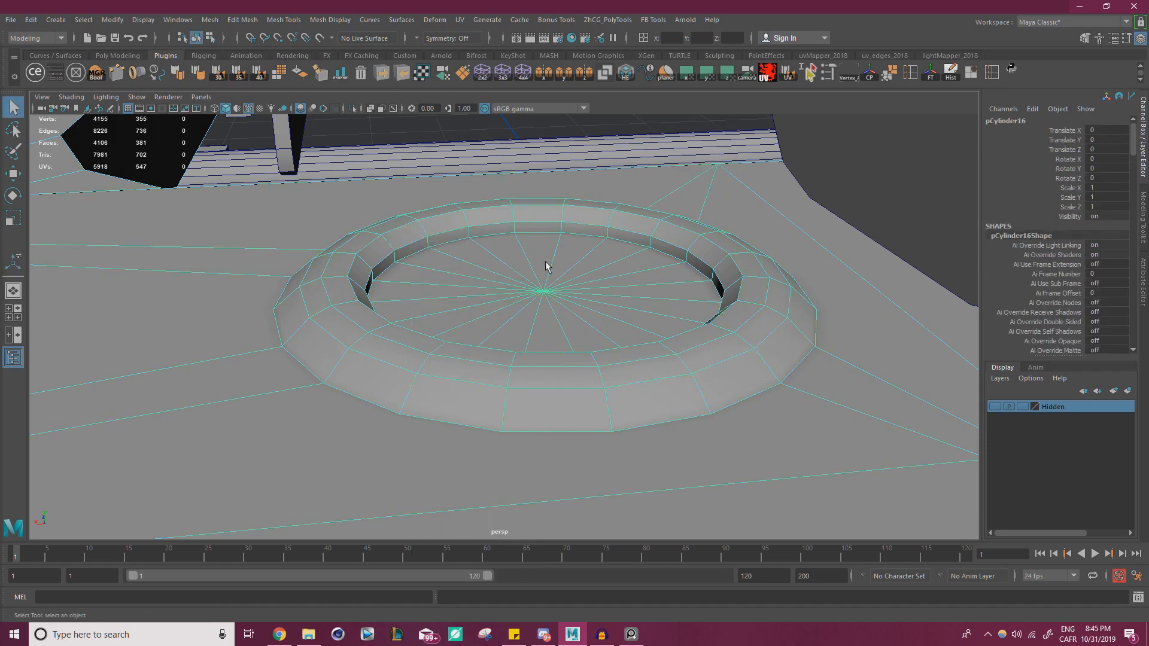
{"action": "key", "text": "w"}
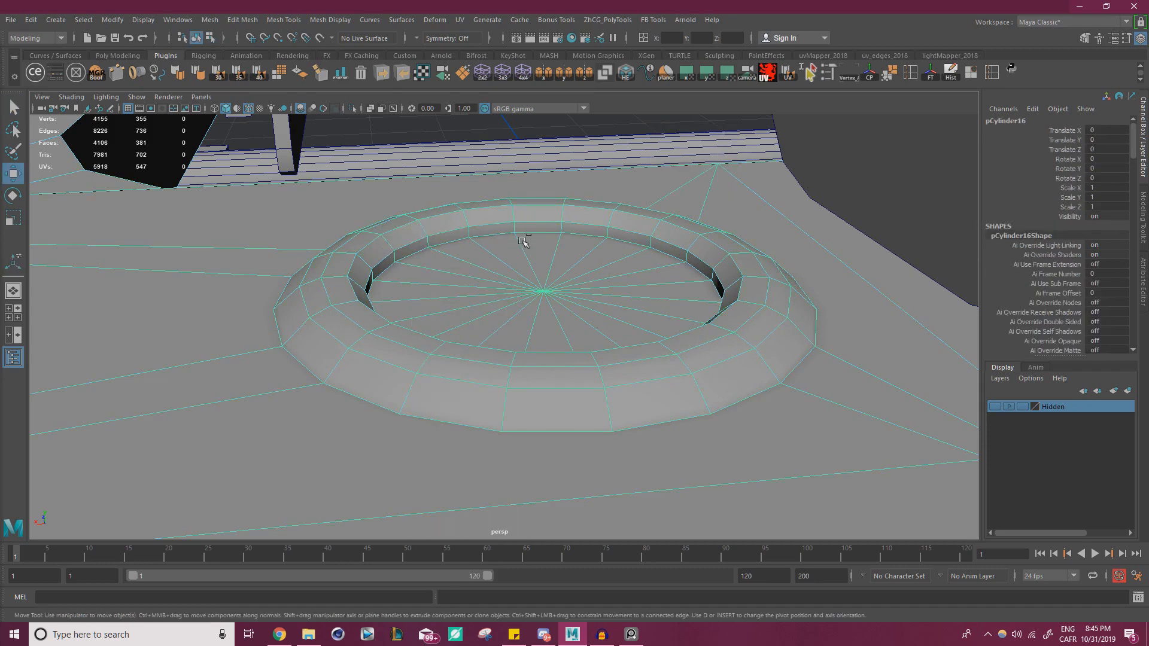
{"action": "left_click", "coordinate": [260, 73]}
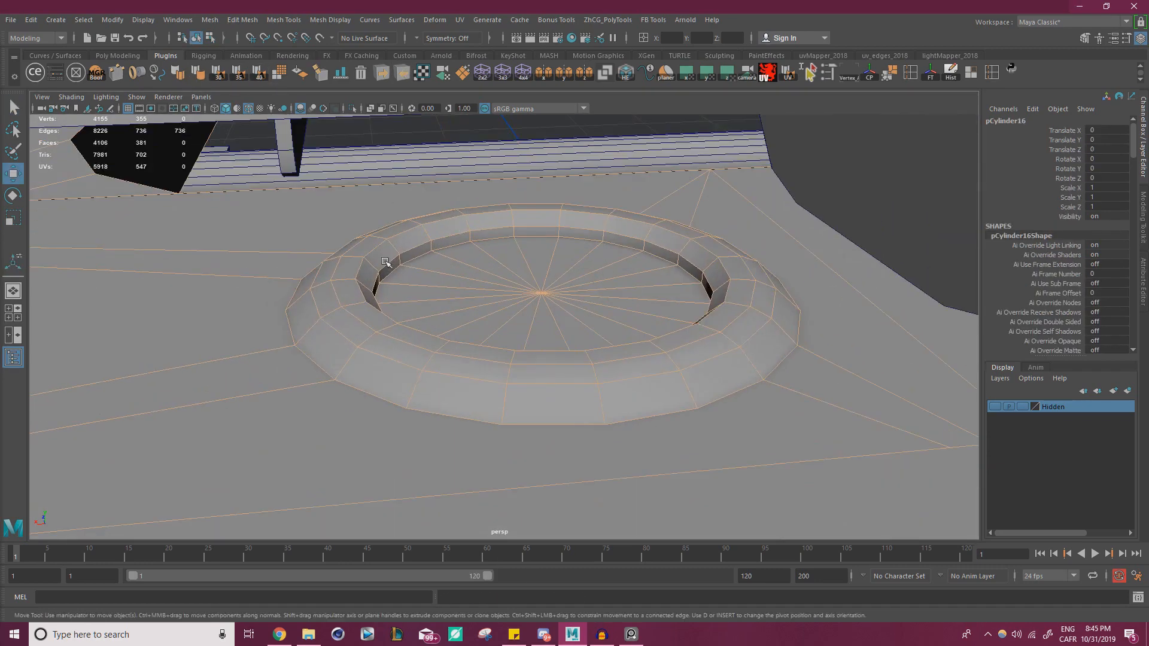
- Select the face loops around the button's raised ring, adjust their shading normals, and deselect the mesh
{"action": "left_click_drag", "start_coordinate": [546, 254], "coordinate": [553, 238], "text": "alt"}
{"action": "right_click_drag", "start_coordinate": [395, 236], "coordinate": [395, 274]}
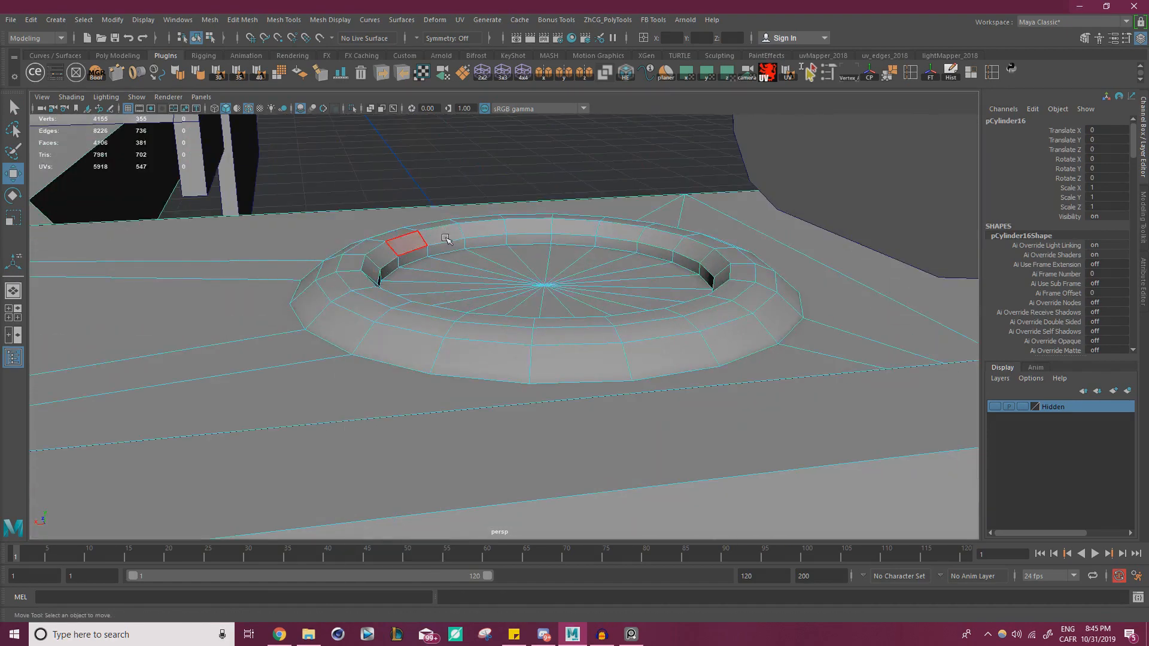
{"action": "left_click", "coordinate": [446, 245]}
{"action": "double_click", "coordinate": [421, 256], "text": "shift"}
{"action": "double_click", "coordinate": [464, 234], "text": "shift"}
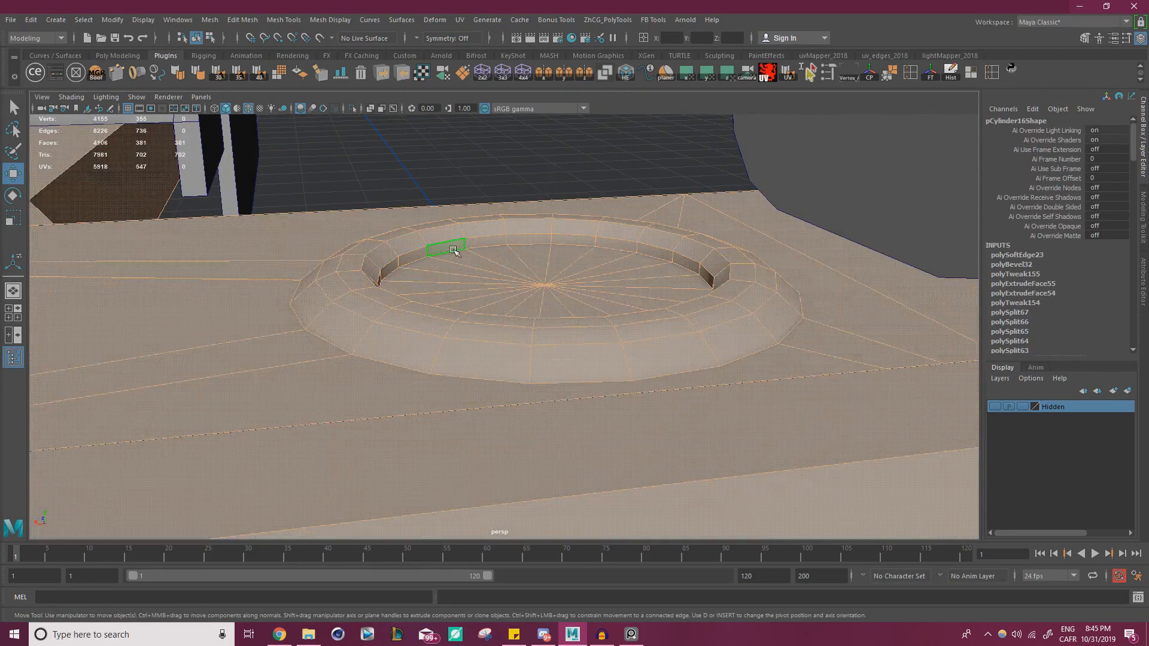
{"action": "key", "text": "ctrl+z"}
{"action": "key", "text": "ctrl+z"}
{"action": "double_click", "coordinate": [395, 251], "text": "shift"}
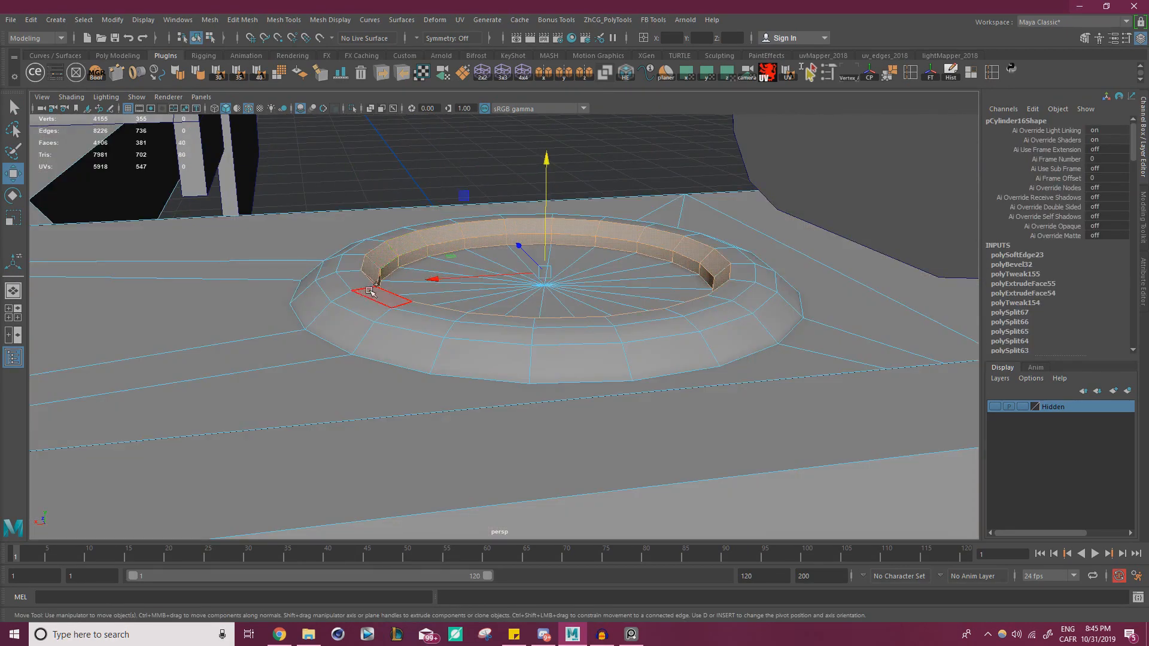
{"action": "double_click", "coordinate": [385, 304], "text": "shift"}
{"action": "double_click", "coordinate": [396, 341], "text": "shift"}
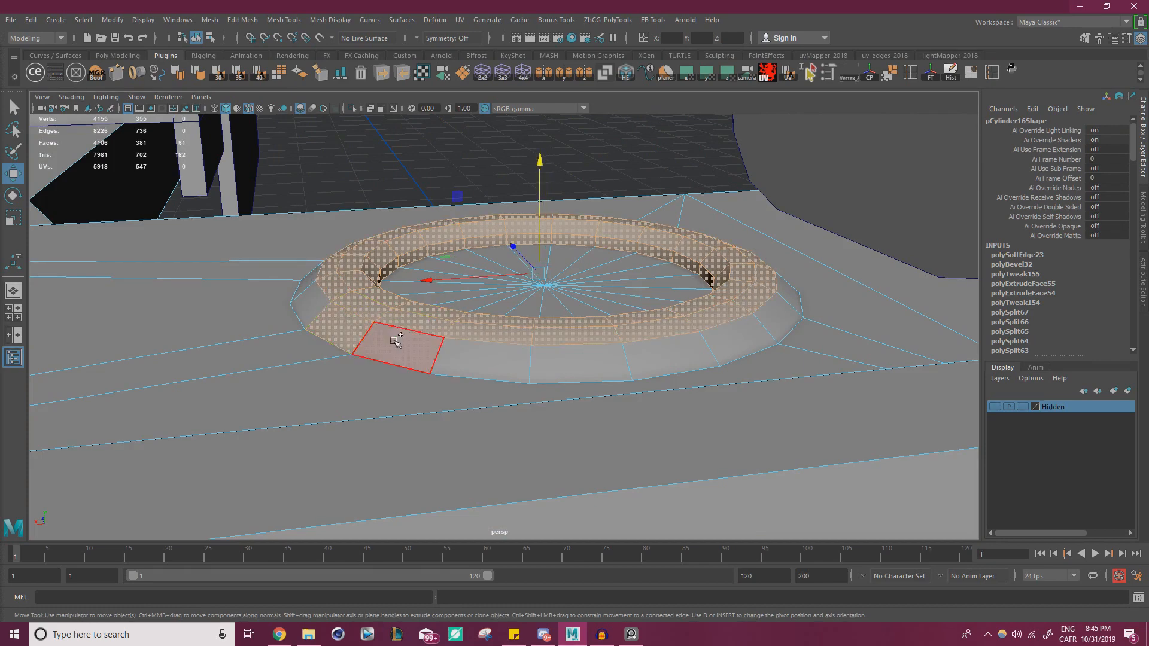
{"action": "double_click", "coordinate": [395, 341], "text": "shift"}
{"action": "left_click", "coordinate": [200, 74]}
{"action": "right_click_drag", "start_coordinate": [365, 256], "coordinate": [423, 237]}
{"action": "left_click", "coordinate": [482, 198]}
- Examine the button ring and the gap beneath the overhanging bracket from several angles
{"action": "right_click_drag", "start_coordinate": [488, 218], "coordinate": [290, 237], "text": "alt"}
{"action": "mouse_move", "coordinate": [377, 259]}
{"action": "left_mouse_down", "text": "alt"}
{"action": "mouse_move", "coordinate": [369, 246]}
{"action": "mouse_move", "coordinate": [365, 265]}
{"action": "left_mouse_up", "text": "alt"}
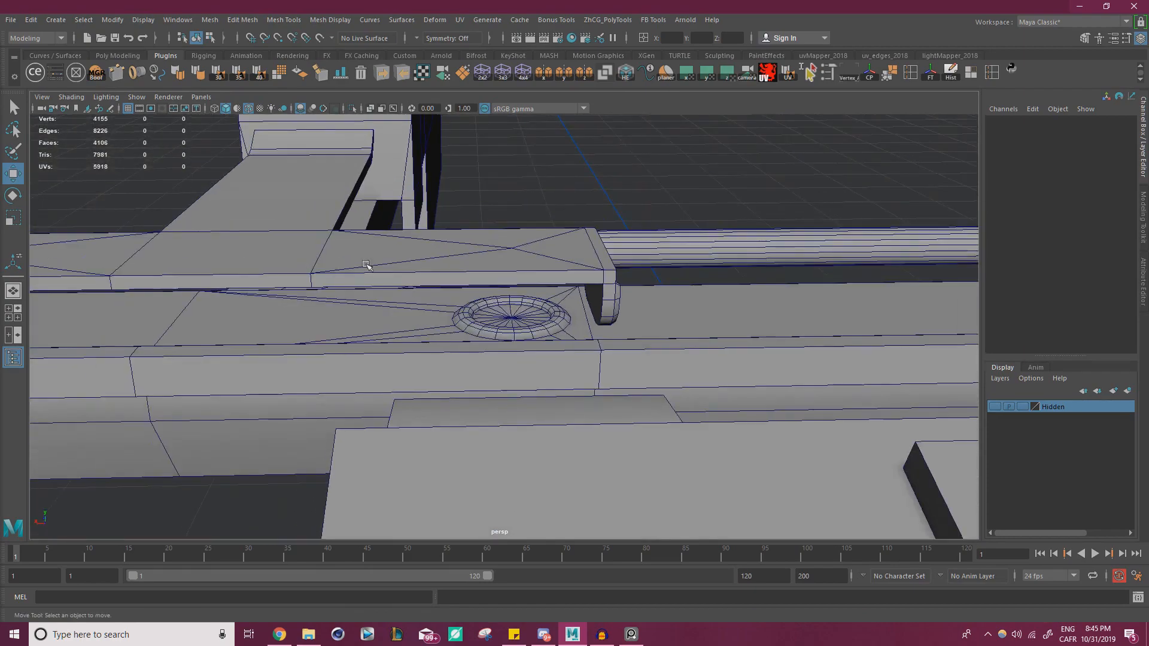
{"action": "left_click_drag", "start_coordinate": [510, 294], "coordinate": [507, 286], "text": "alt"}
{"action": "right_click_drag", "start_coordinate": [508, 286], "coordinate": [562, 302], "text": "alt"}
{"action": "left_click_drag", "start_coordinate": [533, 350], "coordinate": [536, 319], "text": "alt"}
{"action": "right_click_drag", "start_coordinate": [603, 277], "coordinate": [461, 265], "text": "alt"}
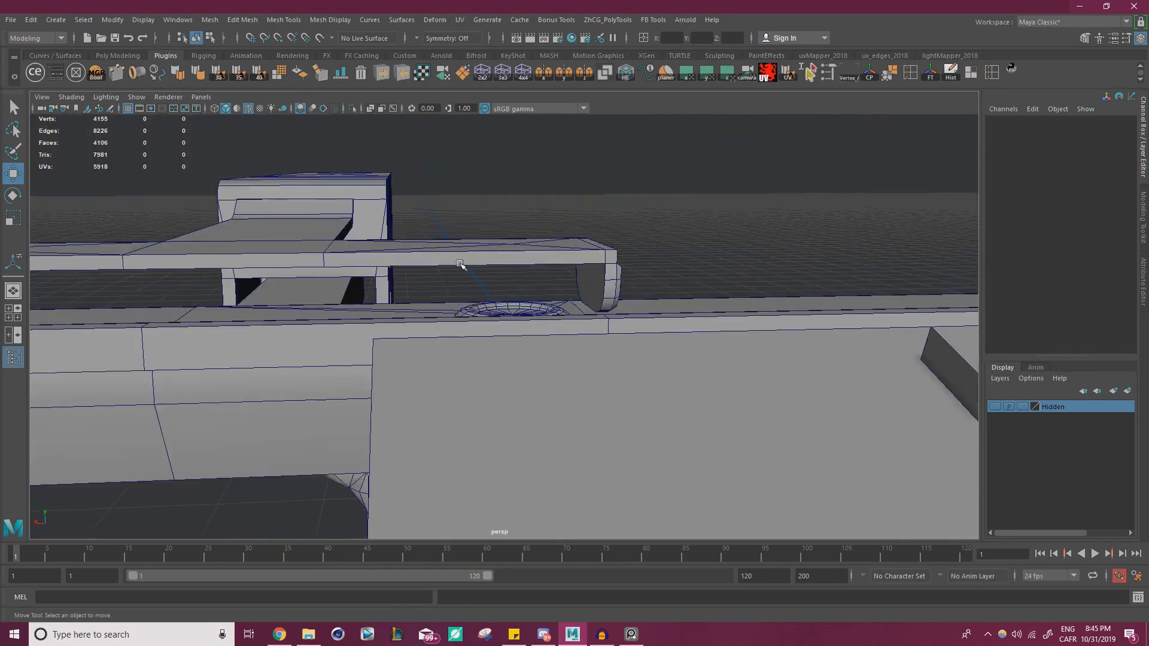
{"action": "left_click_drag", "start_coordinate": [461, 265], "coordinate": [472, 302], "text": "alt"}
{"action": "middle_click_drag", "start_coordinate": [473, 303], "coordinate": [645, 268], "text": "alt"}
{"action": "left_click_drag", "start_coordinate": [249, 301], "coordinate": [293, 316], "text": "alt"}
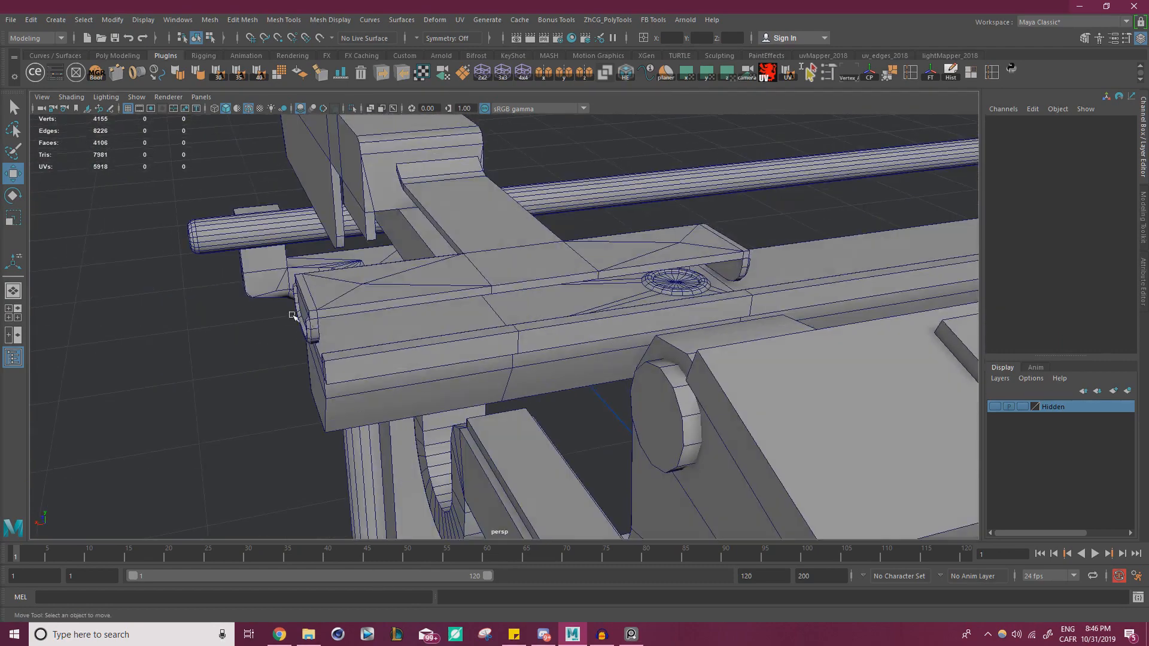
{"action": "left_click_drag", "start_coordinate": [393, 326], "coordinate": [414, 287], "text": "alt"}
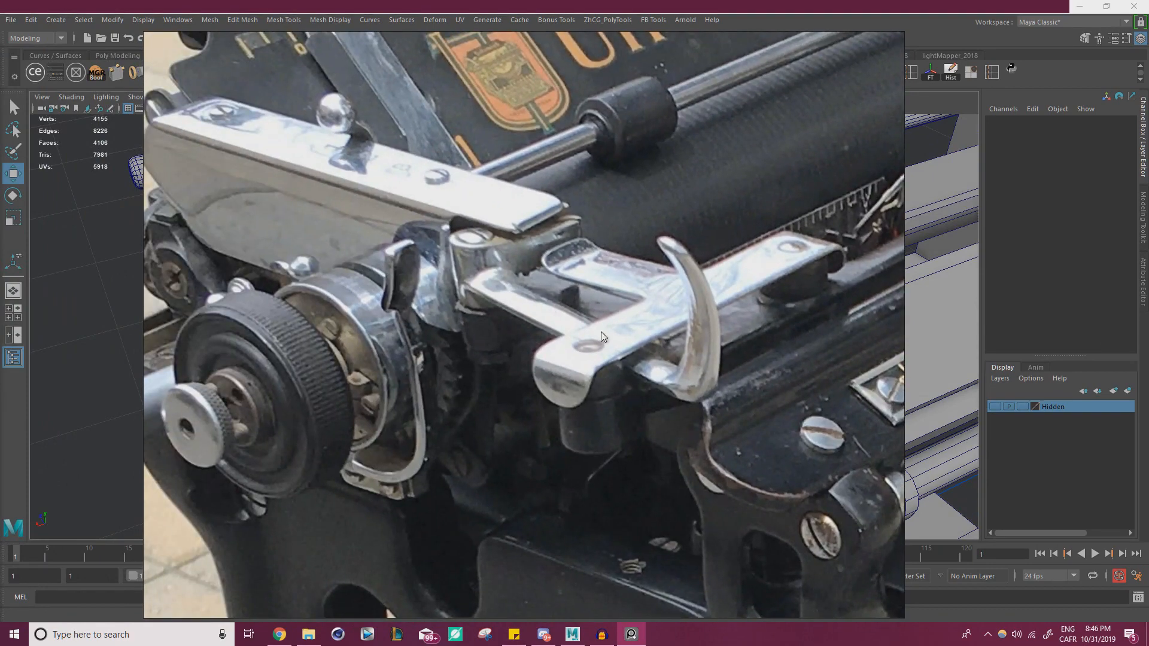
- Check the typewriter reference photo and compare it with the overall carriage and frame model
{"action": "right_click_drag", "start_coordinate": [601, 332], "coordinate": [0, 263]}
{"action": "right_click_drag", "start_coordinate": [597, 235], "coordinate": [467, 249], "text": "alt"}
{"action": "left_click_drag", "start_coordinate": [466, 249], "coordinate": [308, 262], "text": "alt"}
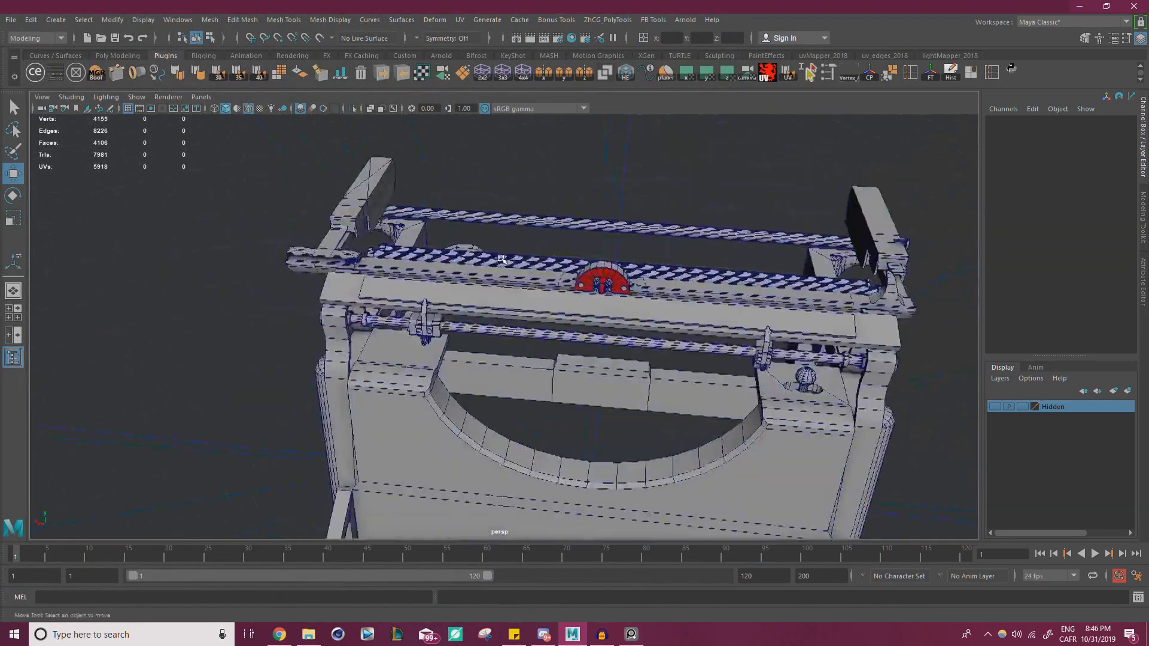
{"action": "right_click_drag", "start_coordinate": [387, 194], "coordinate": [333, 278], "text": "alt"}
{"action": "left_click_drag", "start_coordinate": [542, 232], "coordinate": [518, 227], "text": "alt"}
{"action": "right_click_drag", "start_coordinate": [519, 226], "coordinate": [601, 226], "text": "alt"}
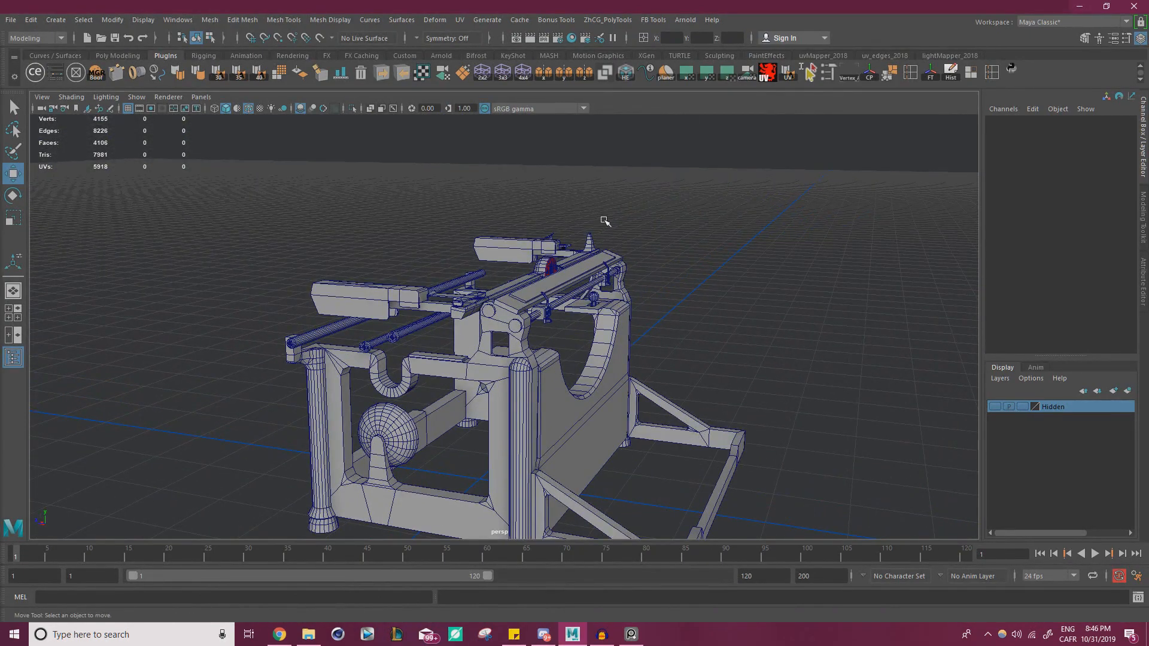
- Create a polygon cylinder and raise it to the height of the carriage plate, about Y 27.46
{"action": "left_click_drag", "start_coordinate": [499, 295], "coordinate": [365, 332], "text": "alt"}
{"action": "middle_click_drag", "start_coordinate": [364, 332], "coordinate": [604, 326], "text": "alt"}
{"action": "right_click_drag", "start_coordinate": [413, 341], "coordinate": [479, 359], "text": "alt"}
{"action": "left_click_drag", "start_coordinate": [479, 359], "coordinate": [520, 343], "text": "alt"}
{"action": "left_click", "coordinate": [472, 324]}
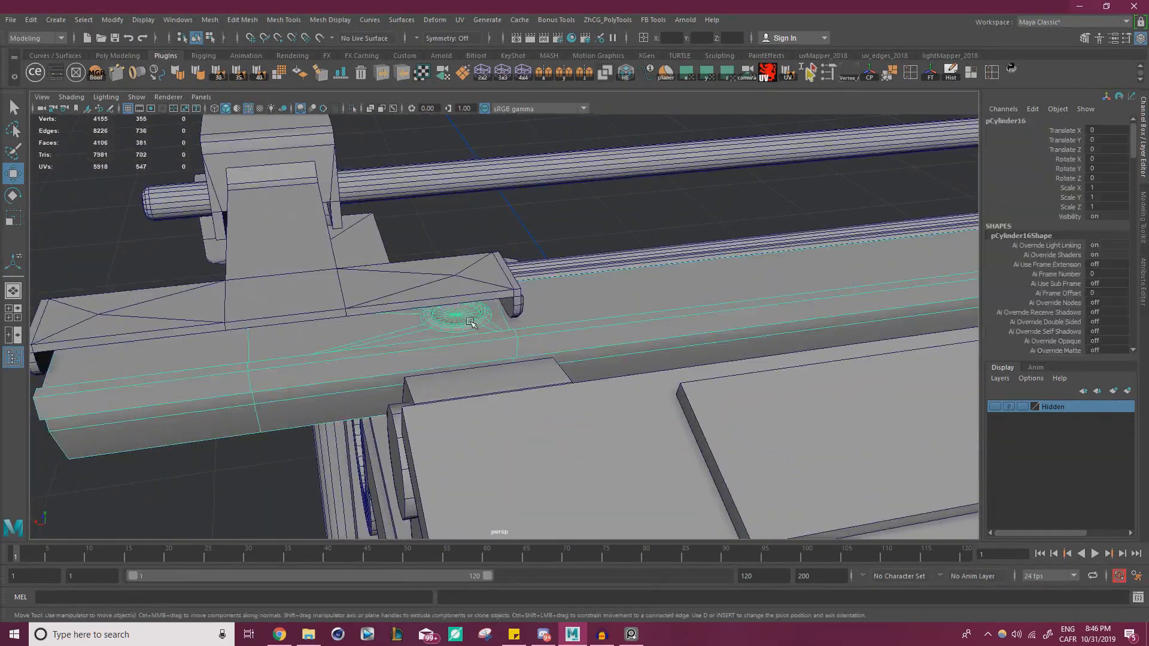
{"action": "right_click_drag", "start_coordinate": [498, 322], "coordinate": [412, 314], "text": "alt"}
{"action": "left_click_drag", "start_coordinate": [412, 314], "coordinate": [497, 317], "text": "alt"}
{"action": "right_click_drag", "start_coordinate": [496, 317], "coordinate": [440, 302], "text": "alt"}
{"action": "left_click", "coordinate": [56, 20]}
{"action": "mouse_move", "coordinate": [101, 62]}
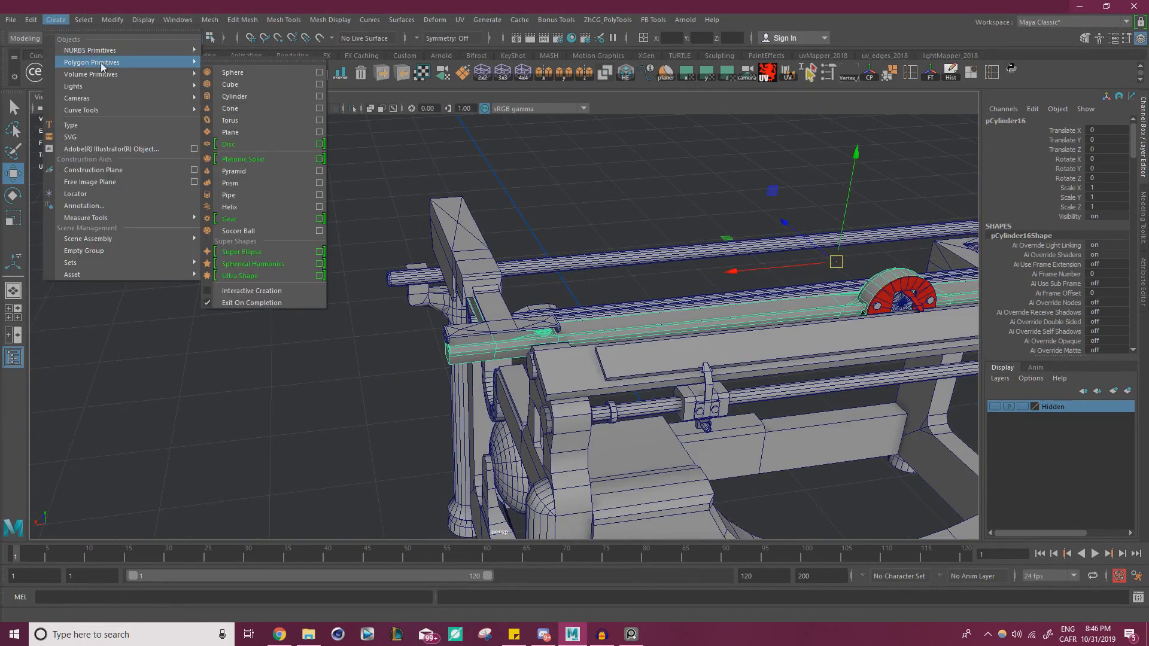
{"action": "left_click", "coordinate": [253, 97]}
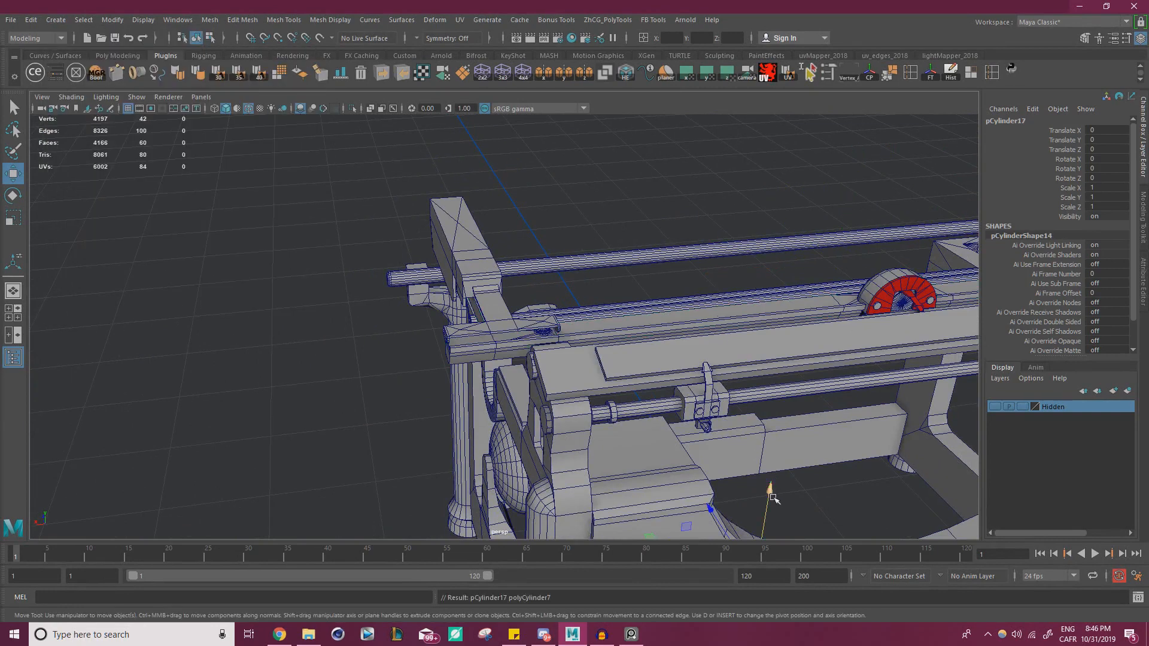
{"action": "left_click_drag", "start_coordinate": [774, 498], "coordinate": [751, 239]}
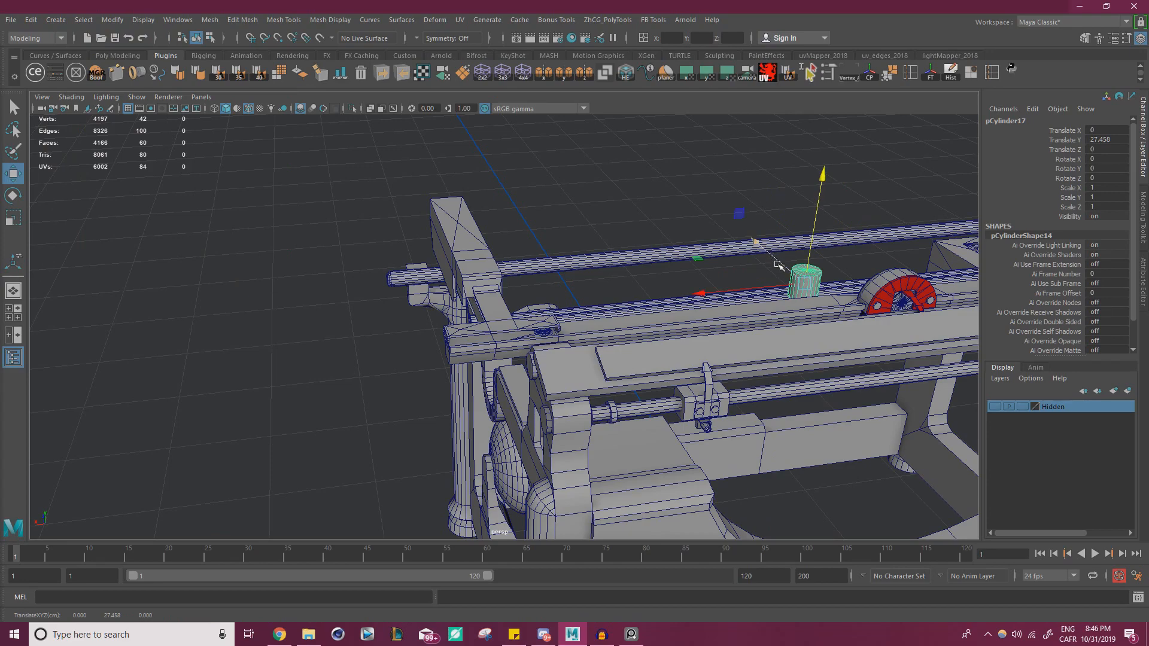
- Move the cylinder along the plate to sit over the round button, at X 21.362 and Z -9.184
{"action": "right_click_drag", "start_coordinate": [656, 241], "coordinate": [764, 282], "text": "alt"}
{"action": "middle_click_drag", "start_coordinate": [764, 282], "coordinate": [730, 288], "text": "alt"}
{"action": "left_click_drag", "start_coordinate": [694, 264], "coordinate": [424, 315]}
{"action": "key", "text": "f"}
{"action": "mouse_move", "coordinate": [604, 355]}
{"action": "right_mouse_down", "text": "alt"}
{"action": "mouse_move", "coordinate": [662, 357]}
{"action": "mouse_move", "coordinate": [623, 345]}
{"action": "right_mouse_up", "text": "alt"}
{"action": "left_click_drag", "start_coordinate": [623, 336], "coordinate": [283, 280]}
- Scale the cylinder to 0.332 × 0.128 × 0.332 to fit inside the ring and raise it to Y 31.171
{"action": "key", "text": "r"}
{"action": "left_click_drag", "start_coordinate": [575, 310], "coordinate": [556, 341], "text": "alt"}
{"action": "scroll", "coordinate": [556, 342], "scroll_direction": "up", "scroll_amount": 1}
{"action": "key", "text": "w"}
{"action": "mouse_move", "coordinate": [549, 274]}
{"action": "left_mouse_down"}
{"action": "mouse_move", "coordinate": [548, 223]}
{"action": "mouse_move", "coordinate": [549, 281]}
{"action": "left_mouse_up"}
{"action": "key", "text": "r"}
{"action": "key", "text": "w"}
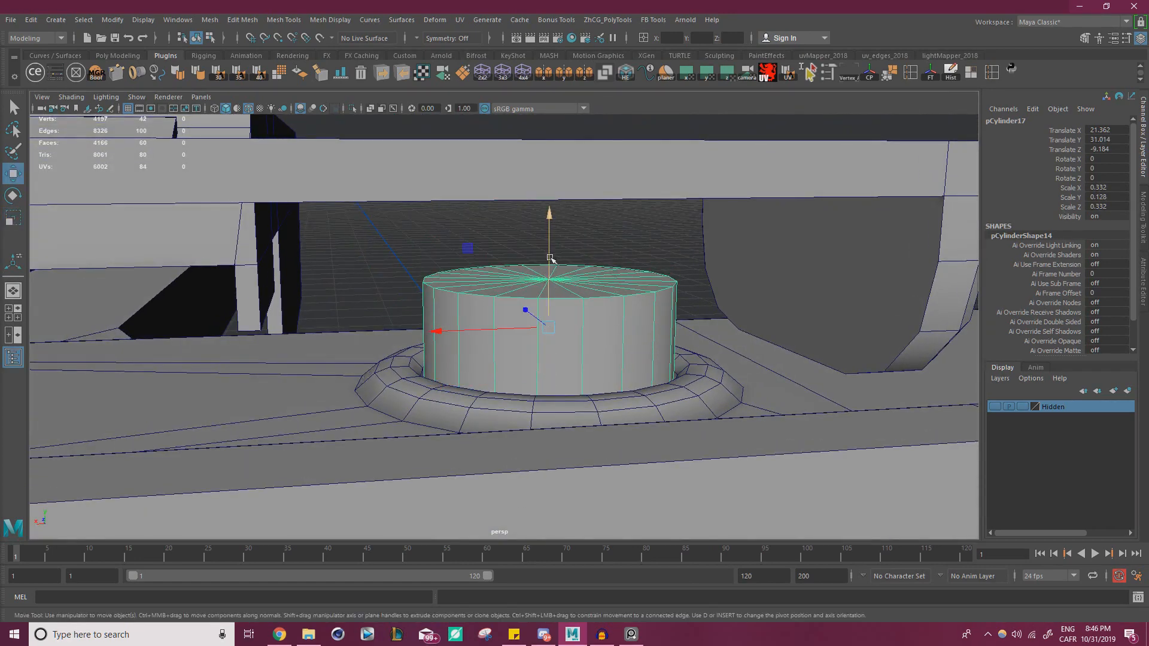
{"action": "left_click_drag", "start_coordinate": [550, 239], "coordinate": [549, 200]}
- Isolate the cylinder, delete its bottom cap faces, and exit the isolated view
{"action": "left_click", "coordinate": [352, 108]}
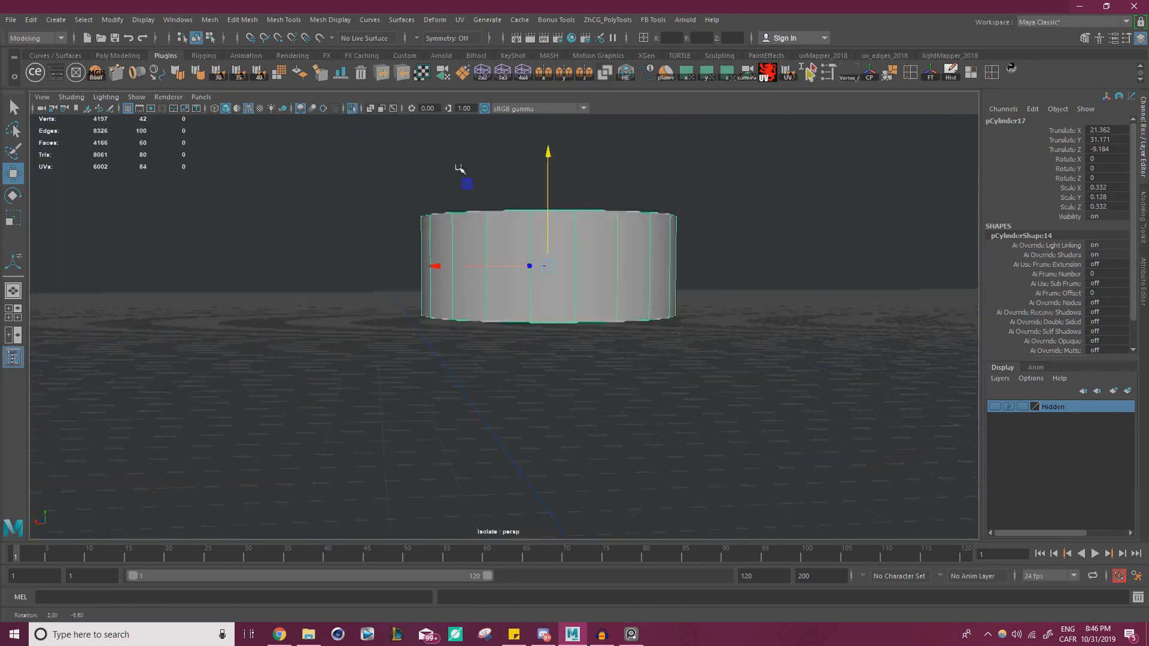
{"action": "right_click_drag", "start_coordinate": [518, 255], "coordinate": [334, 378]}
{"action": "left_click_drag", "start_coordinate": [334, 377], "coordinate": [717, 273]}
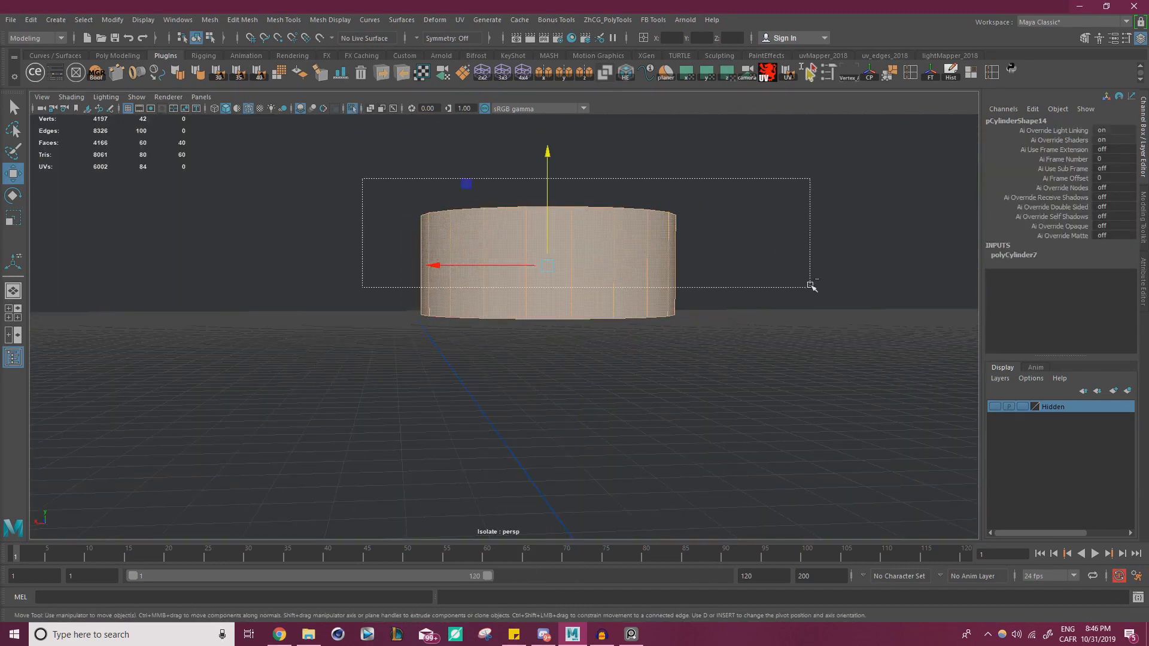
{"action": "left_click_drag", "start_coordinate": [810, 285], "coordinate": [810, 285], "text": "ctrl"}
{"action": "left_click_drag", "start_coordinate": [715, 329], "coordinate": [708, 287], "text": "alt"}
{"action": "key", "text": "Delete"}
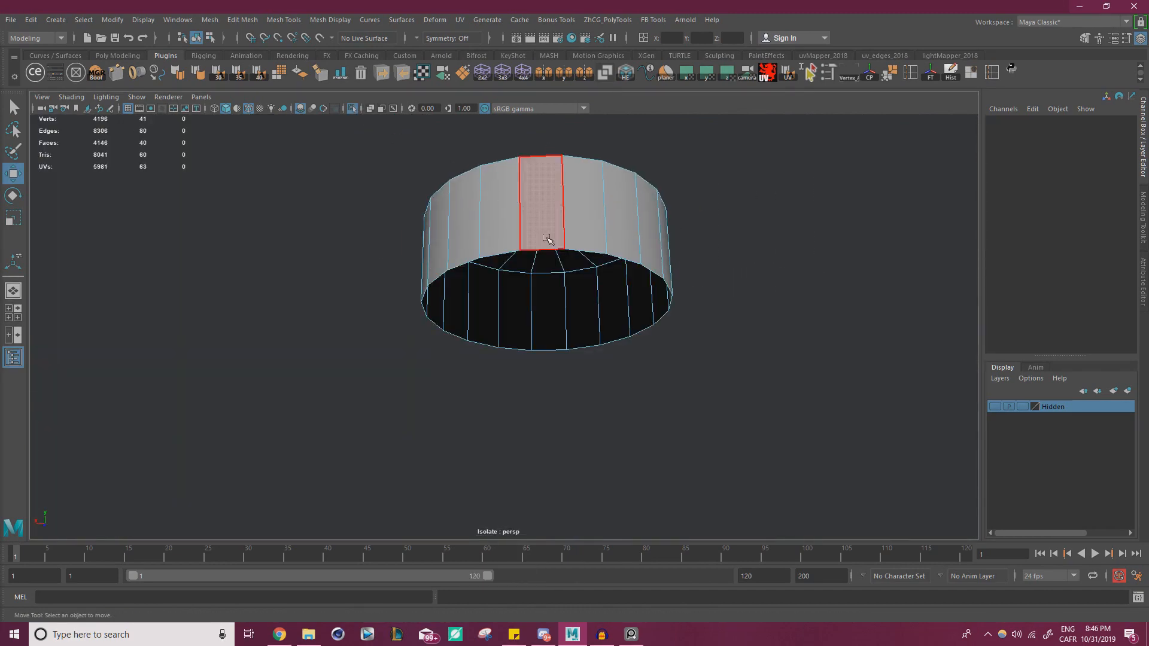
{"action": "right_click_drag", "start_coordinate": [548, 239], "coordinate": [594, 223]}
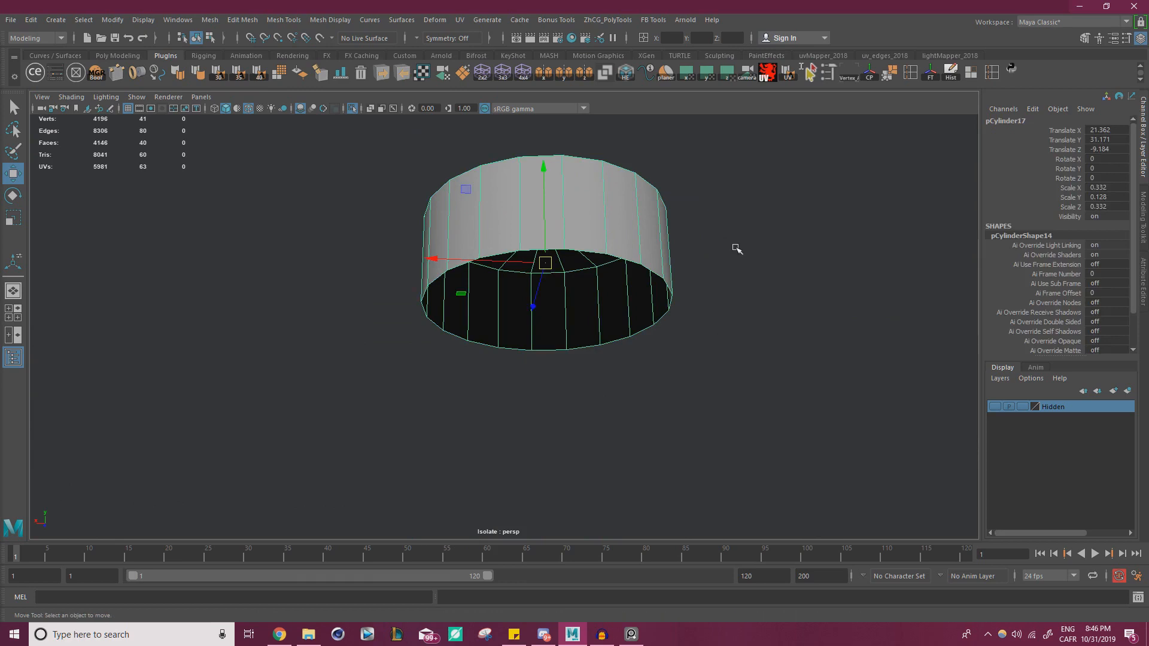
{"action": "left_click", "coordinate": [351, 108]}
- Lower the cylinder into the ring to Y 30.996 and stretch it upward from its base to Scale Y 0.249
{"action": "left_click_drag", "start_coordinate": [413, 160], "coordinate": [422, 216], "text": "alt"}
{"action": "right_click_drag", "start_coordinate": [421, 215], "coordinate": [554, 298], "text": "alt"}
{"action": "key", "text": "d"}
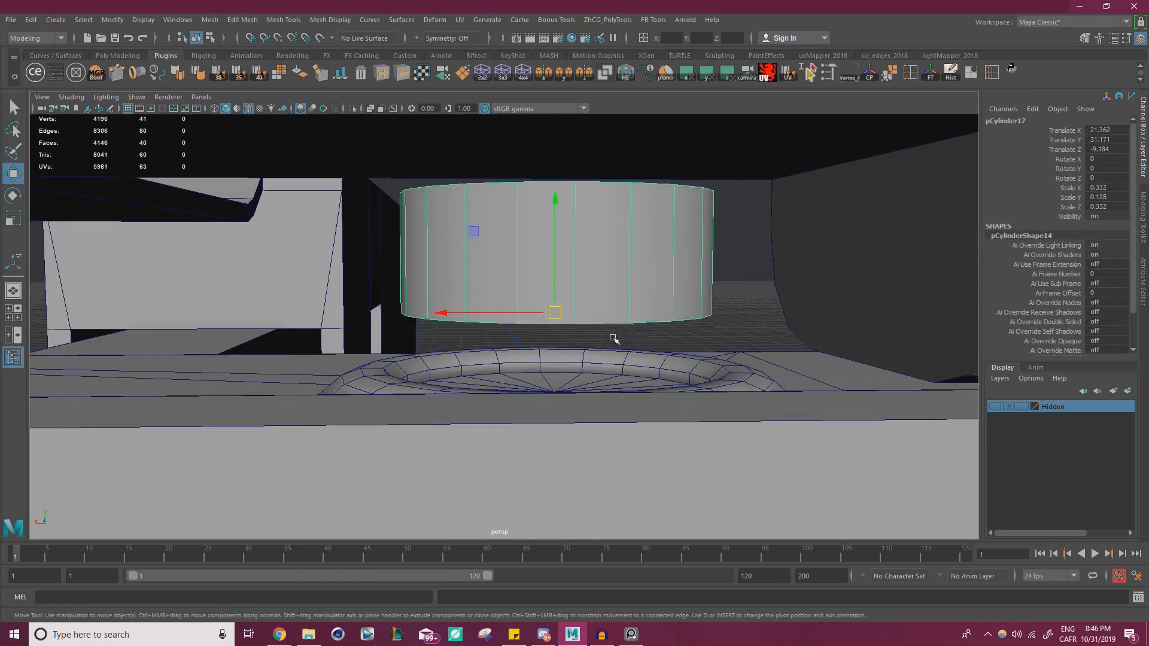
{"action": "left_click_drag", "start_coordinate": [614, 338], "coordinate": [623, 318], "text": "alt"}
{"action": "left_click_drag", "start_coordinate": [560, 237], "coordinate": [586, 199]}
{"action": "key", "text": "r"}
{"action": "scroll", "coordinate": [523, 205], "scroll_direction": "down", "scroll_amount": 3}
{"action": "left_click_drag", "start_coordinate": [523, 248], "coordinate": [544, 272], "text": "alt"}
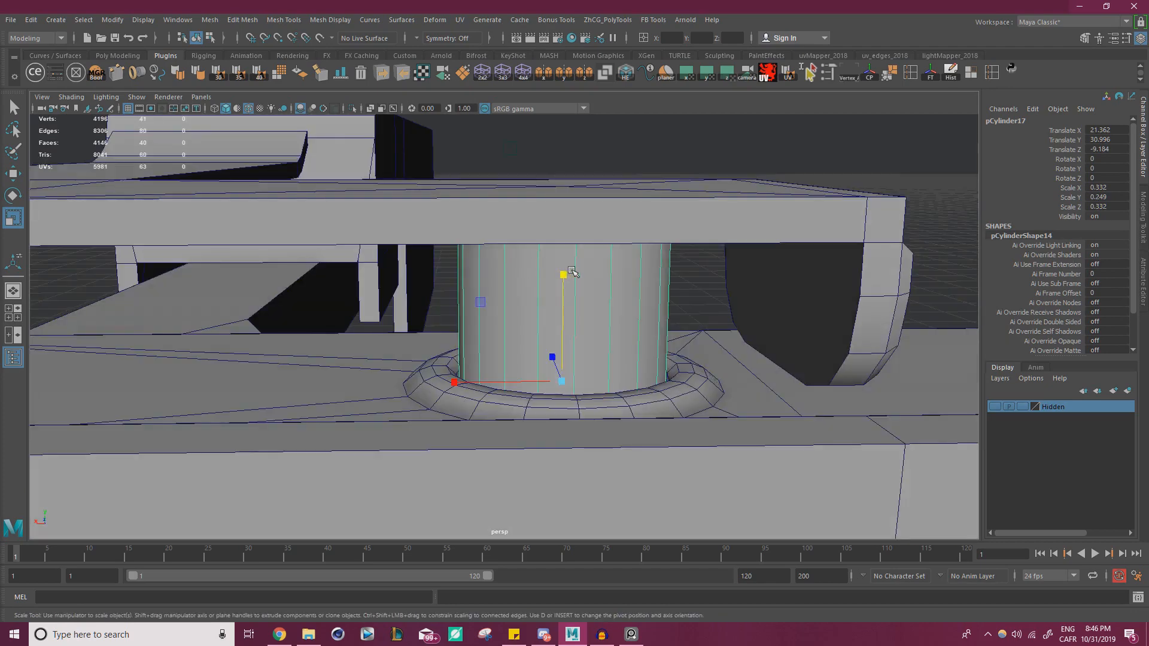
- Select the cylinder's top vertices and raise them slightly toward the underside of the overhanging bracket
{"action": "right_click_drag", "start_coordinate": [572, 271], "coordinate": [644, 287], "text": "alt"}
{"action": "middle_click_drag", "start_coordinate": [644, 288], "coordinate": [623, 320], "text": "alt"}
{"action": "left_click_drag", "start_coordinate": [623, 320], "coordinate": [613, 304], "text": "alt"}
{"action": "right_click_drag", "start_coordinate": [567, 272], "coordinate": [502, 270]}
{"action": "left_click_drag", "start_coordinate": [362, 328], "coordinate": [829, 179]}
{"action": "key", "text": "w"}
{"action": "left_click_drag", "start_coordinate": [746, 251], "coordinate": [607, 250], "text": "alt"}
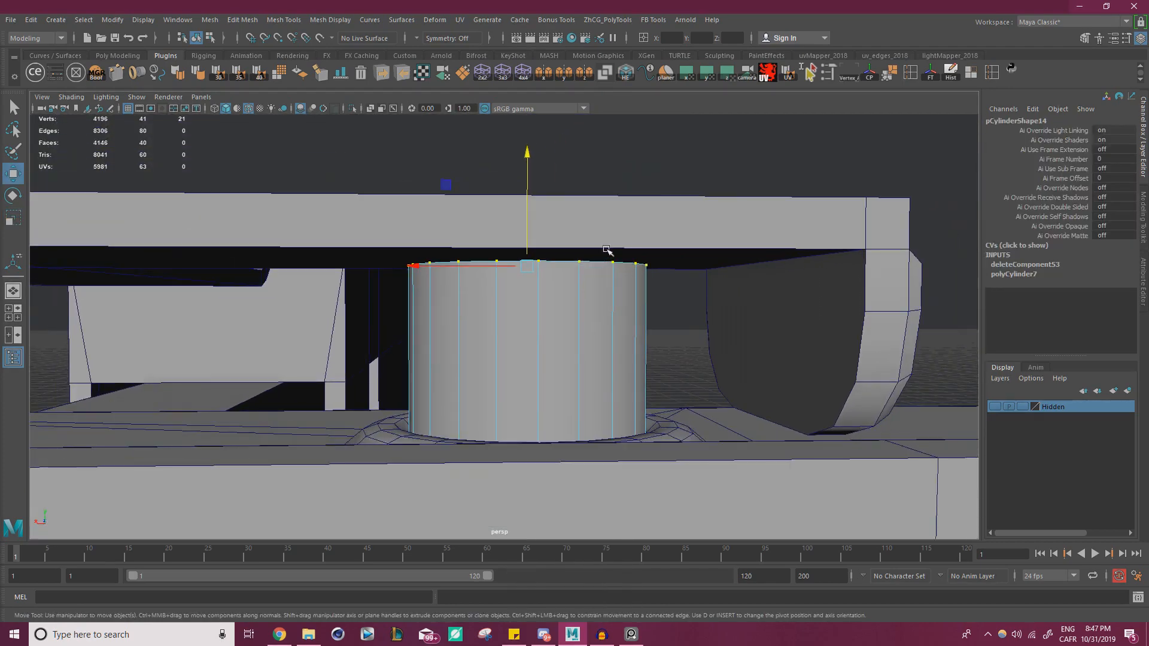
{"action": "left_click_drag", "start_coordinate": [525, 212], "coordinate": [525, 208]}
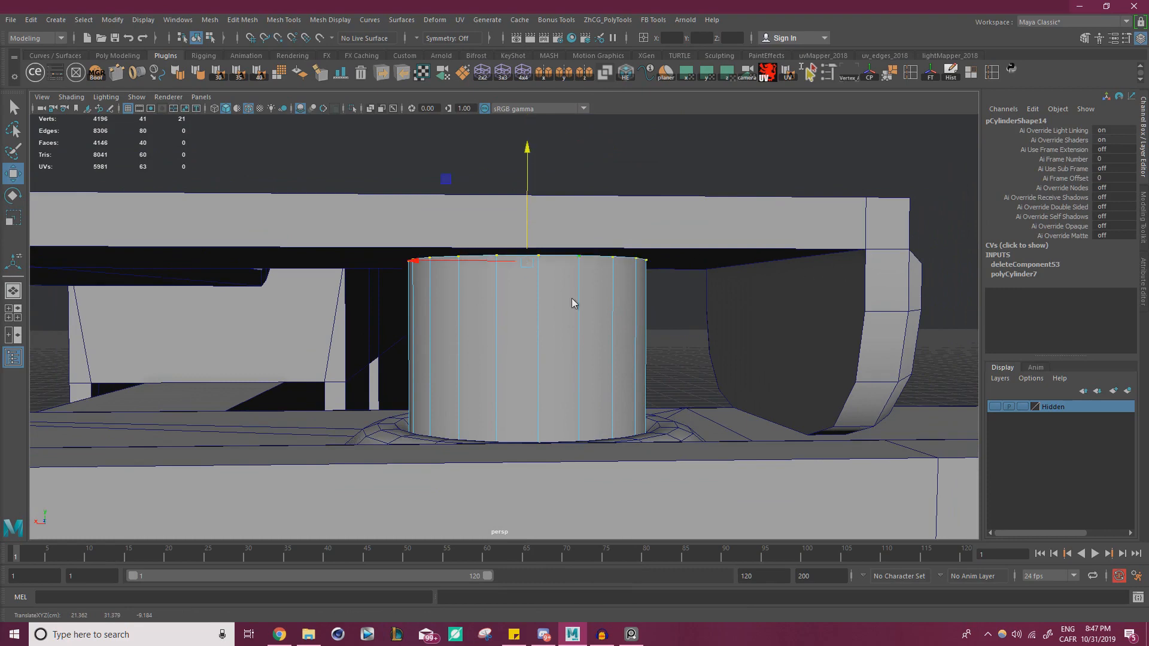
- Insert an edge loop around the middle of the cylindrical post's wall with Multi-Cut
{"action": "right_click_drag", "start_coordinate": [572, 304], "coordinate": [632, 268]}
{"action": "left_click", "coordinate": [670, 326]}
{"action": "left_click", "coordinate": [605, 336]}
{"action": "left_click_drag", "start_coordinate": [605, 336], "coordinate": [579, 338], "text": "alt"}
{"action": "middle_click_drag", "start_coordinate": [579, 338], "coordinate": [603, 299], "text": "alt"}
{"action": "right_click_drag", "start_coordinate": [603, 299], "coordinate": [630, 327], "text": "alt"}
{"action": "key", "text": "ctrl+shift+x"}
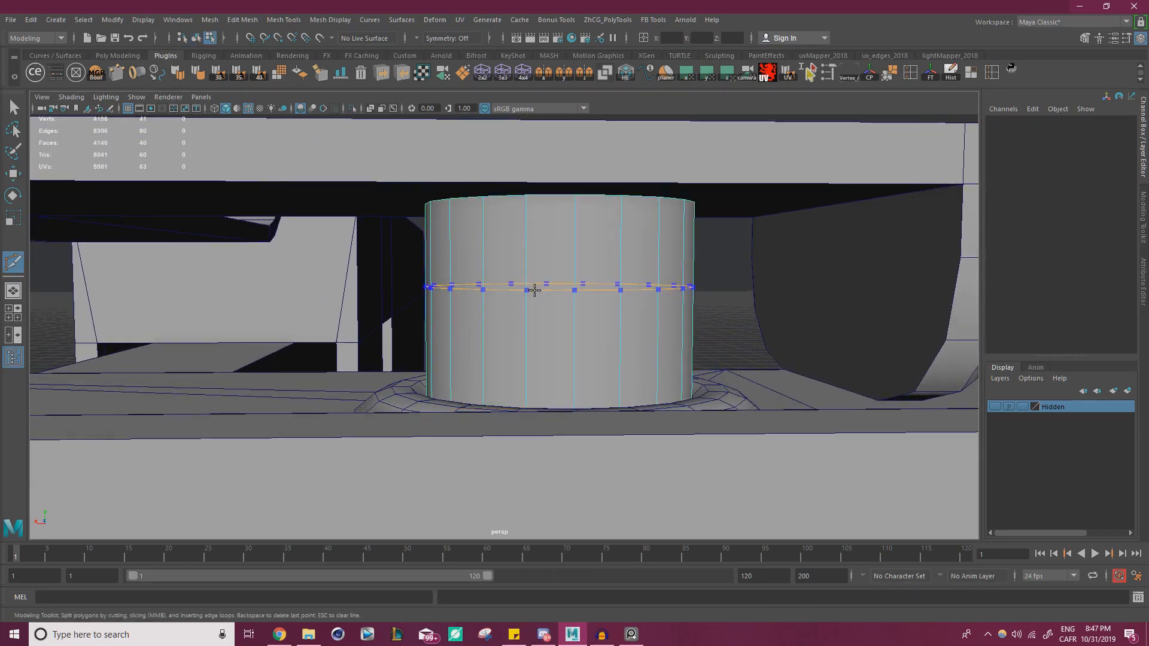
{"action": "left_click", "coordinate": [535, 289], "text": "ctrl+shift"}
{"action": "right_click_drag", "start_coordinate": [0, 299], "coordinate": [0, 294]}
{"action": "left_click", "coordinate": [556, 290]}
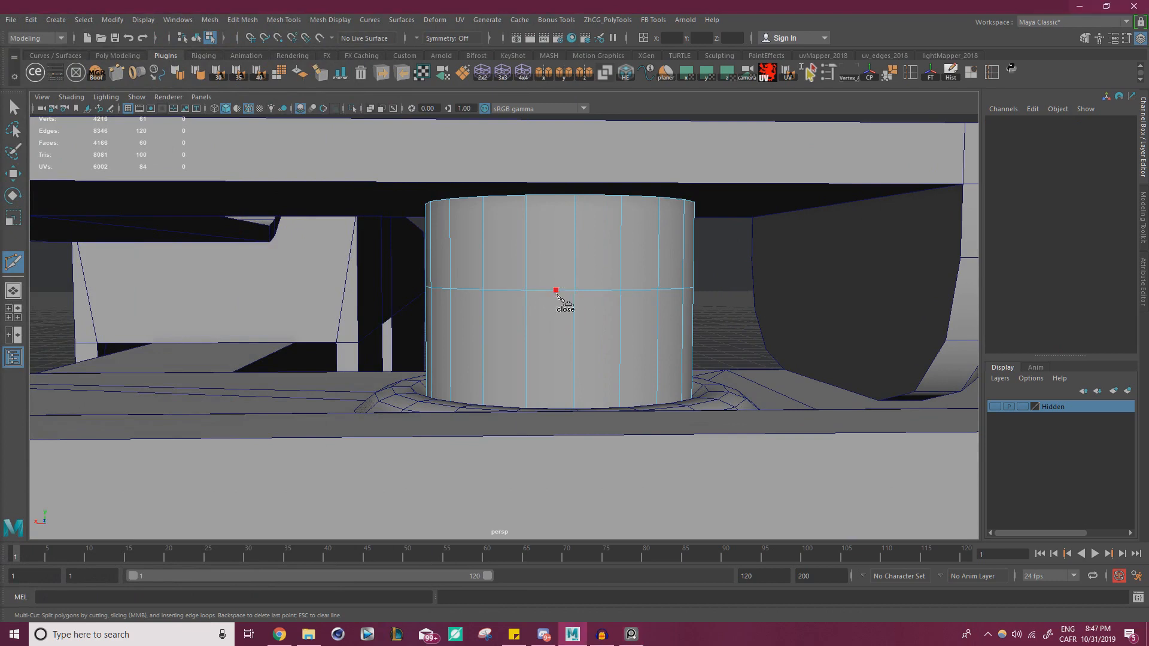
{"action": "key", "text": "ctrl+z"}
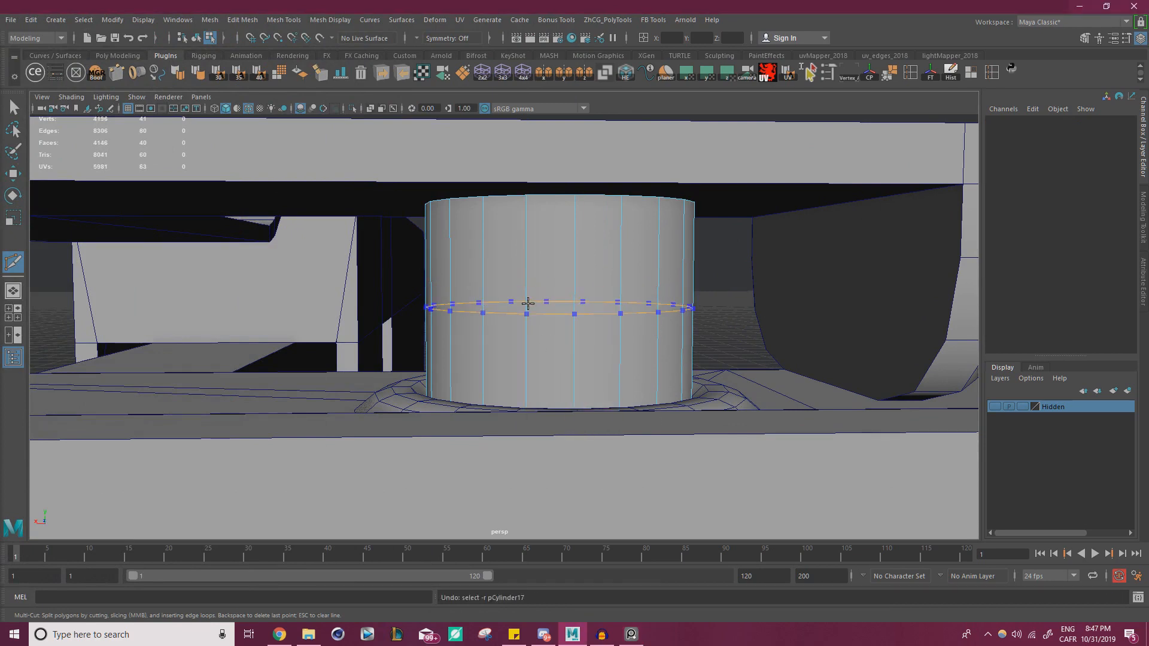
{"action": "key", "text": "w"}
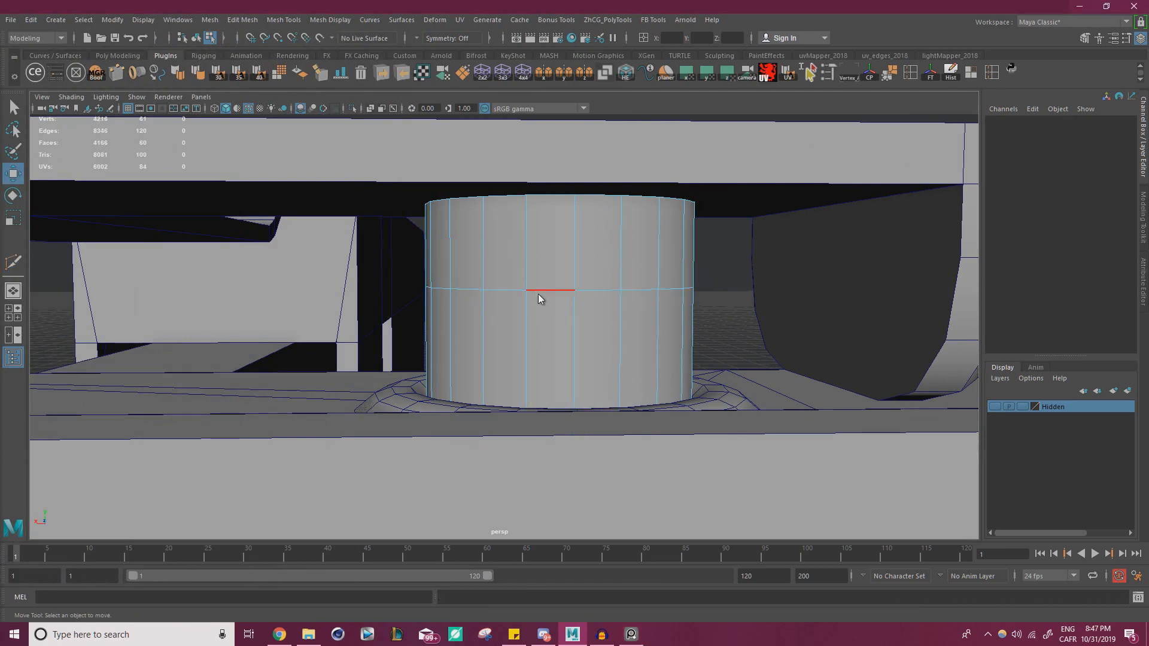
- Scale the post's middle edge loop outward to bulge the wall and bevel it with fraction 0.5 and 1 segment
{"action": "right_click_drag", "start_coordinate": [539, 304], "coordinate": [541, 269]}
{"action": "double_click", "coordinate": [554, 291]}
{"action": "left_click_drag", "start_coordinate": [600, 305], "coordinate": [593, 314], "text": "alt"}
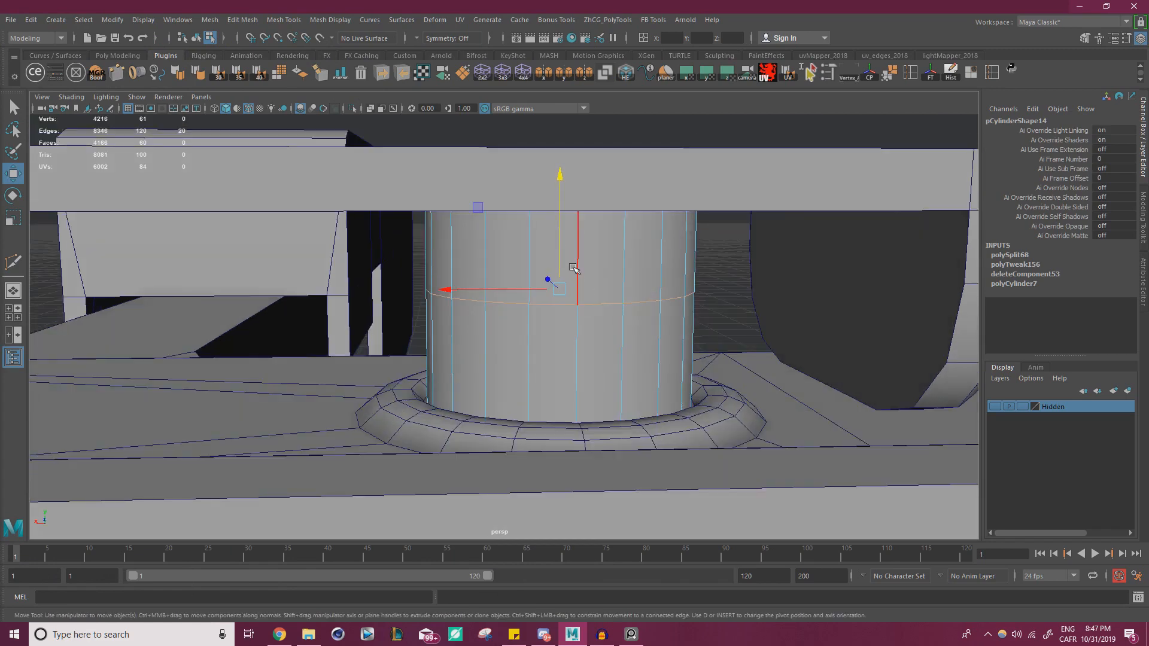
{"action": "key", "text": "r"}
{"action": "left_click_drag", "start_coordinate": [574, 269], "coordinate": [614, 276], "text": "alt"}
{"action": "key", "text": "ctrl+b"}
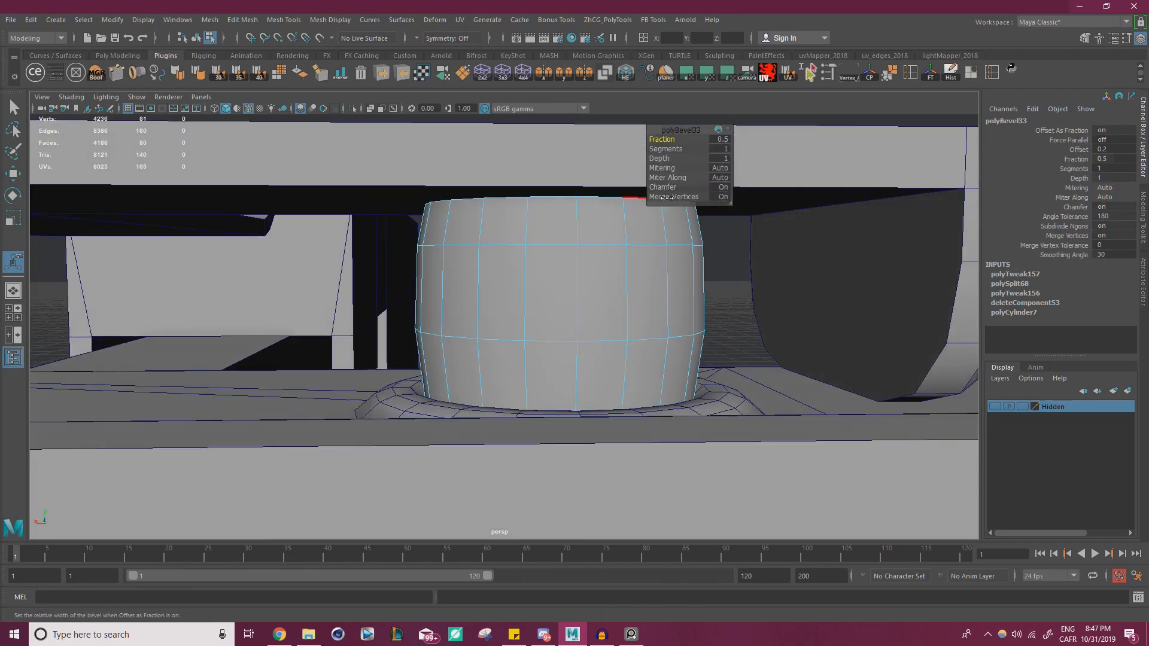
{"action": "scroll", "coordinate": [516, 285], "scroll_direction": "down", "scroll_amount": 4}
{"action": "left_click_drag", "start_coordinate": [516, 285], "coordinate": [548, 295], "text": "alt"}
{"action": "key", "text": "w"}
{"action": "right_click_drag", "start_coordinate": [543, 291], "coordinate": [588, 268]}
{"action": "left_click", "coordinate": [294, 204]}
- Turn off the wireframe overlay and examine the bulged post between the ring and the overhanging bracket from several angles
{"action": "scroll", "coordinate": [298, 192], "scroll_direction": "down", "scroll_amount": 4}
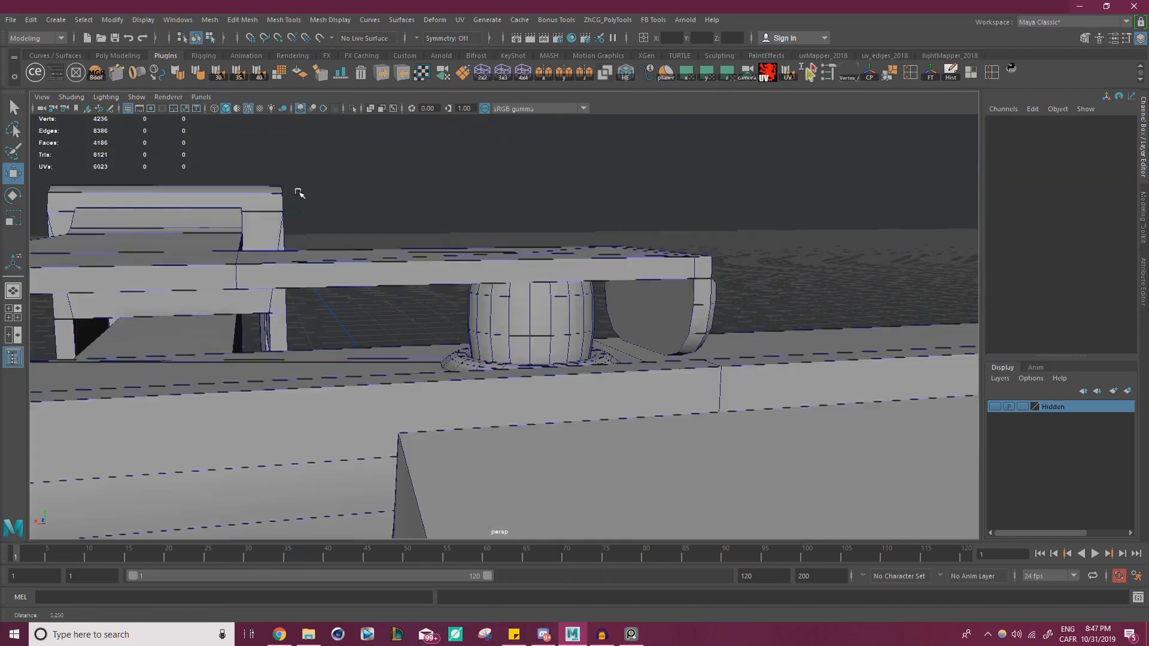
{"action": "left_click_drag", "start_coordinate": [597, 267], "coordinate": [654, 301], "text": "alt"}
{"action": "right_click_drag", "start_coordinate": [527, 283], "coordinate": [440, 277], "text": "alt"}
{"action": "left_click_drag", "start_coordinate": [439, 277], "coordinate": [417, 269], "text": "alt"}
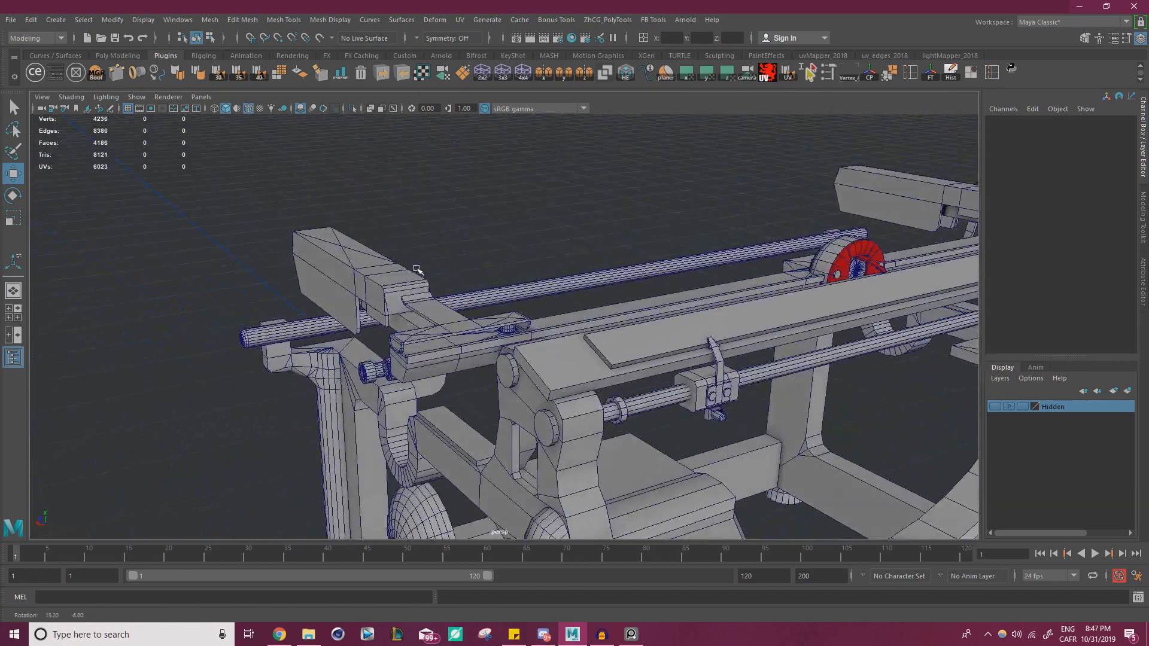
{"action": "scroll", "coordinate": [417, 268], "scroll_direction": "up", "scroll_amount": 2}
{"action": "left_click", "coordinate": [249, 108]}
{"action": "mouse_move", "coordinate": [346, 149]}
{"action": "left_mouse_down", "text": "alt"}
{"action": "mouse_move", "coordinate": [447, 196]}
{"action": "mouse_move", "coordinate": [412, 200]}
{"action": "mouse_move", "coordinate": [342, 246]}
{"action": "mouse_move", "coordinate": [587, 326]}
{"action": "left_mouse_up", "text": "alt"}
{"action": "right_click_drag", "start_coordinate": [587, 326], "coordinate": [654, 362], "text": "alt"}
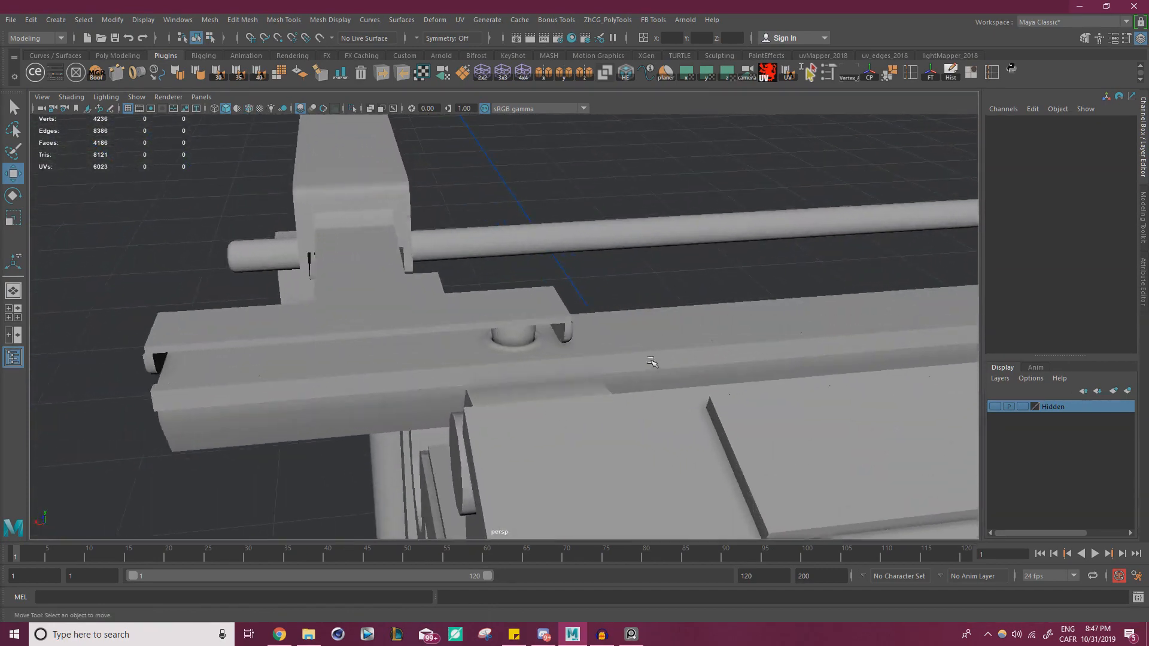
{"action": "right_click_drag", "start_coordinate": [497, 353], "coordinate": [583, 374], "text": "alt"}
{"action": "left_click_drag", "start_coordinate": [584, 374], "coordinate": [334, 290], "text": "alt"}
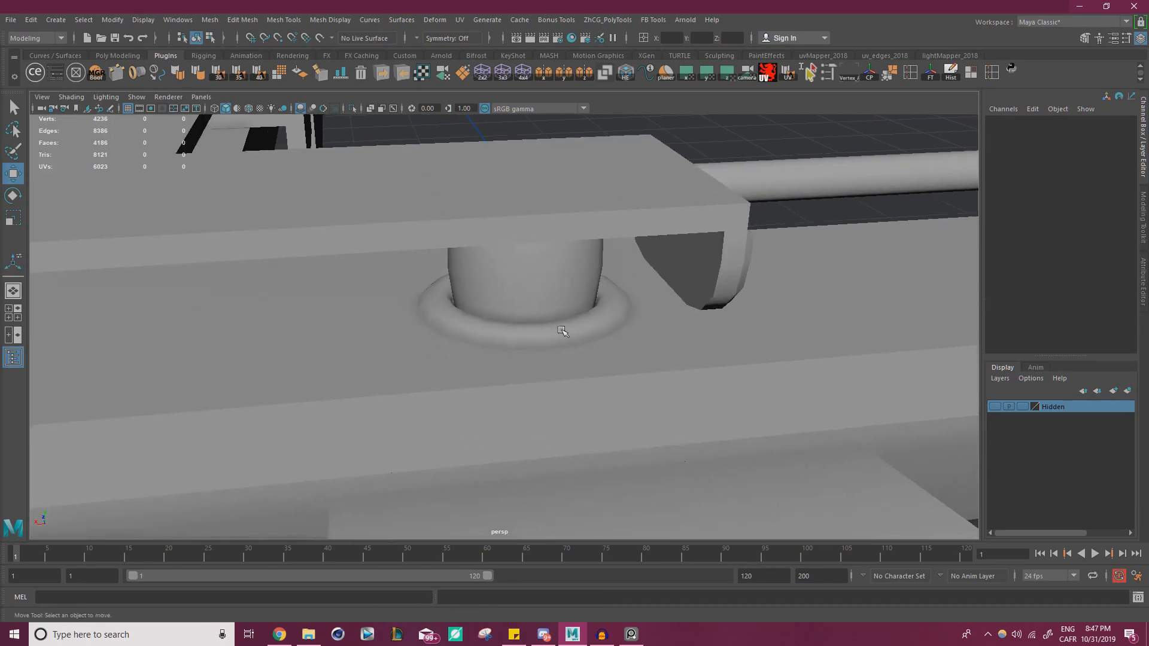
{"action": "right_click_drag", "start_coordinate": [562, 330], "coordinate": [36, 225], "text": "alt"}
{"action": "left_click_drag", "start_coordinate": [359, 290], "coordinate": [397, 280], "text": "alt"}
{"action": "right_click_drag", "start_coordinate": [397, 280], "coordinate": [705, 341], "text": "alt"}
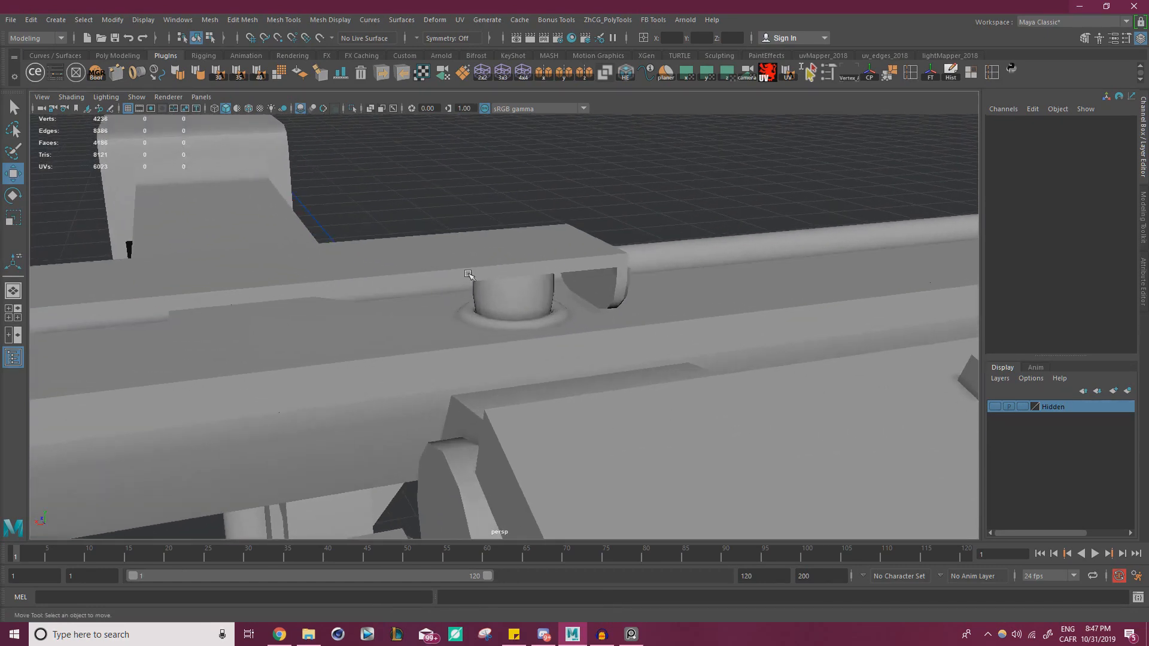
{"action": "left_click_drag", "start_coordinate": [441, 312], "coordinate": [525, 295], "text": "alt"}
{"action": "left_click_drag", "start_coordinate": [535, 242], "coordinate": [536, 307], "text": "alt"}
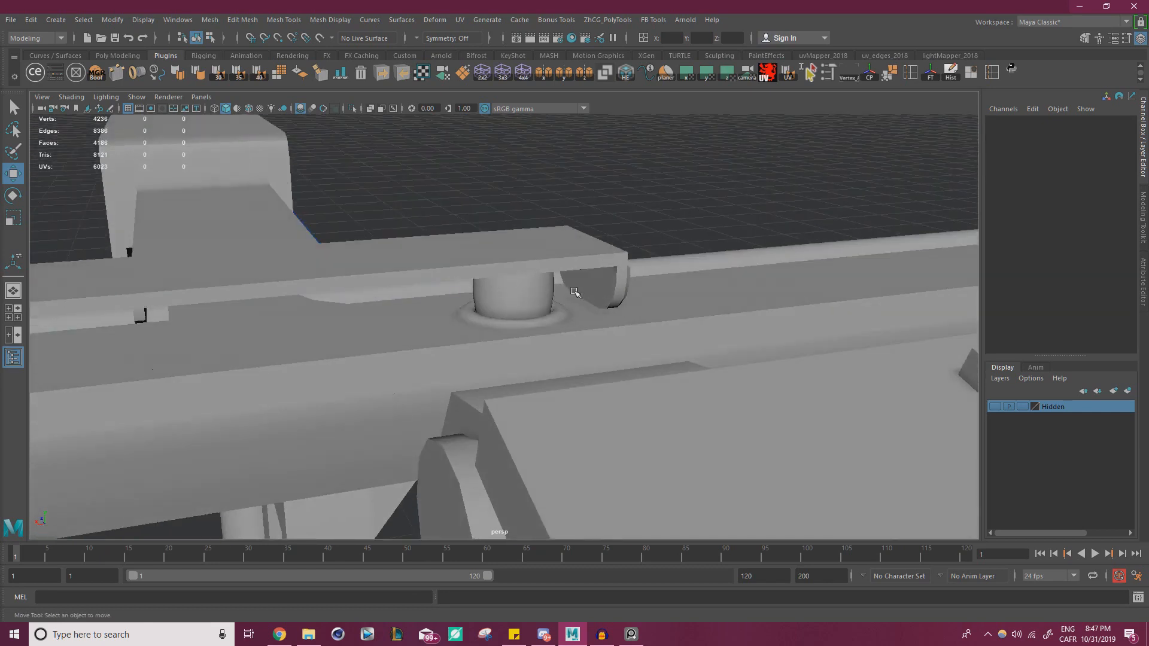
{"action": "left_click_drag", "start_coordinate": [573, 292], "coordinate": [404, 308], "text": "alt"}
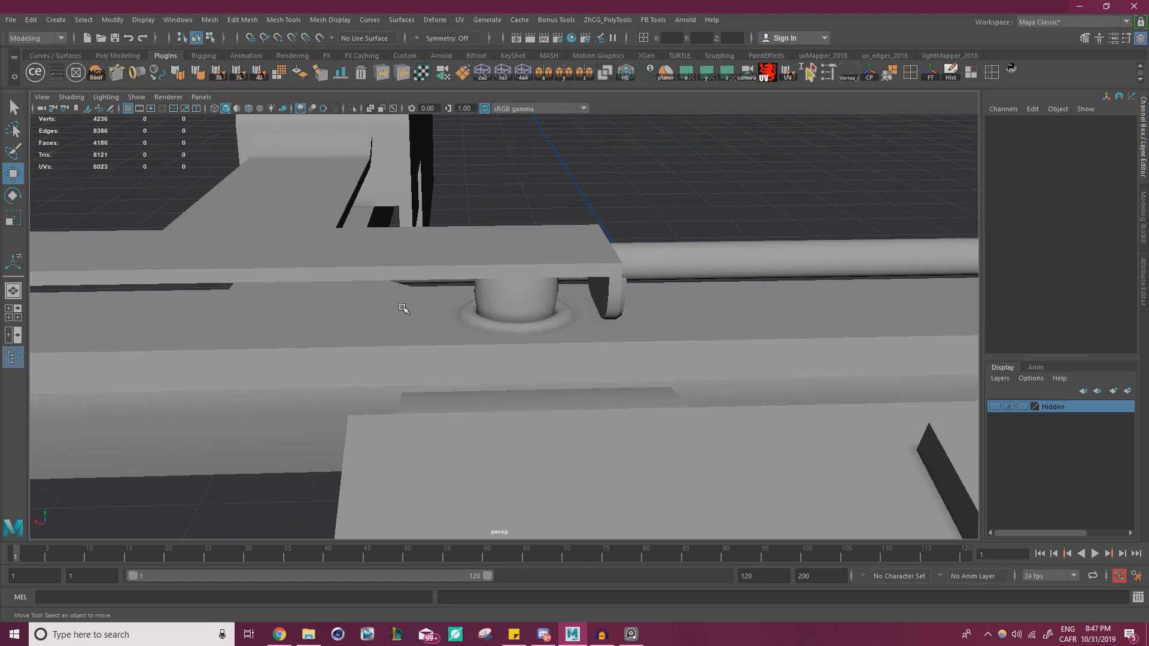
{"action": "left_click_drag", "start_coordinate": [513, 305], "coordinate": [461, 305], "text": "alt"}
- Narrow the post to Scale X and Z 0.315, turn the wireframe overlay back on, and deselect the post
{"action": "left_click", "coordinate": [523, 289]}
{"action": "key", "text": "r"}
{"action": "scroll", "coordinate": [479, 299], "scroll_direction": "up", "scroll_amount": 3}
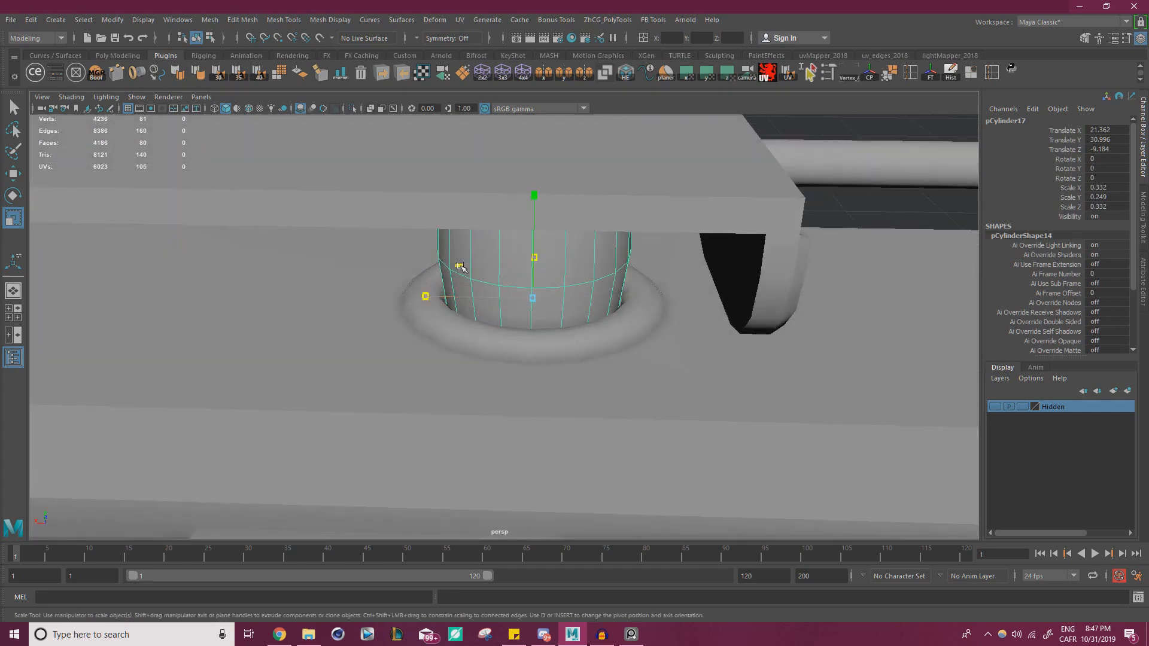
{"action": "left_click_drag", "start_coordinate": [459, 265], "coordinate": [525, 327]}
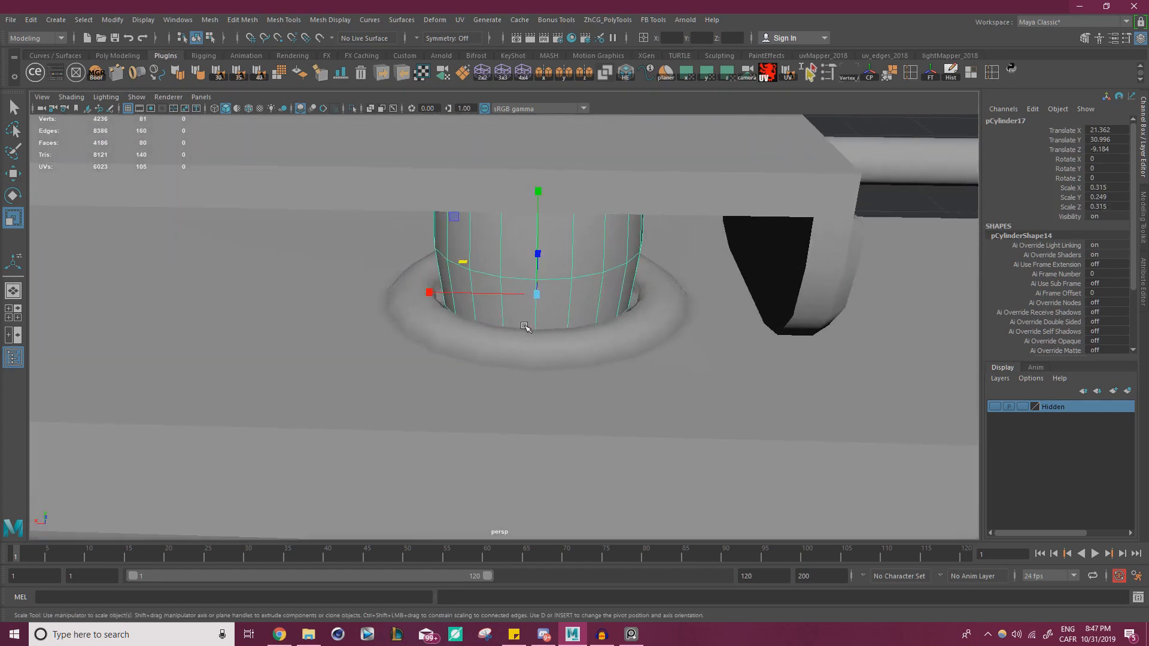
{"action": "left_click", "coordinate": [248, 108]}
{"action": "scroll", "coordinate": [408, 254], "scroll_direction": "down", "scroll_amount": 2}
{"action": "left_click_drag", "start_coordinate": [383, 261], "coordinate": [407, 254], "text": "alt"}
{"action": "left_click", "coordinate": [576, 275], "text": "shift"}
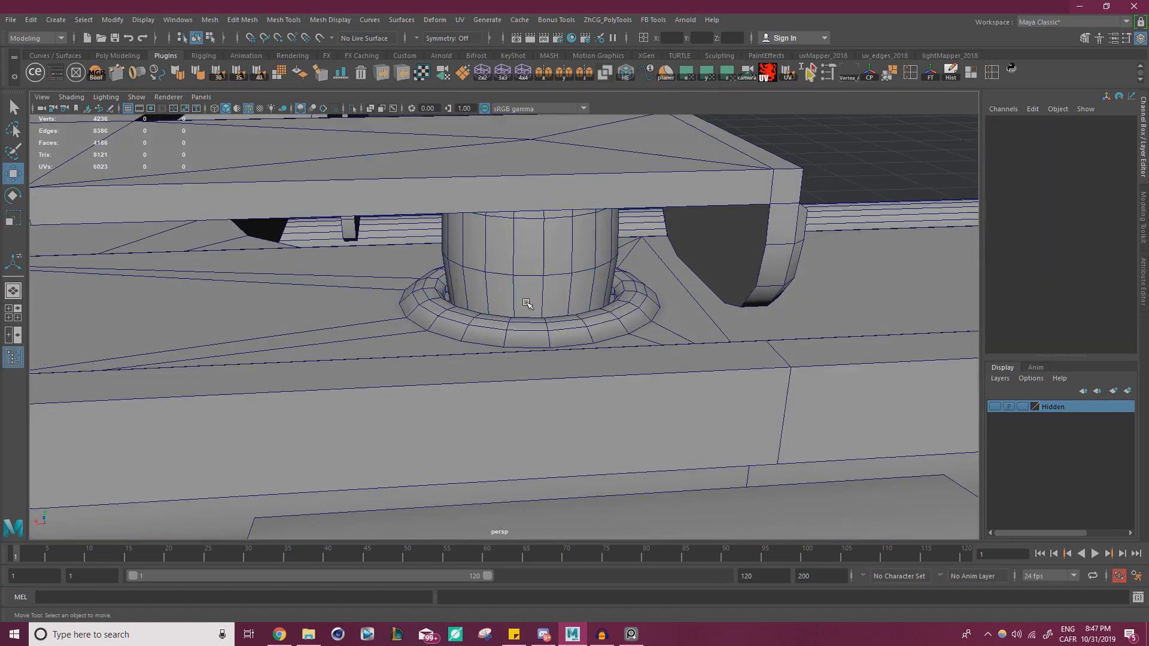
- Select the long carriage rail mesh that holds the ring and isolate it, focusing on its free end
{"action": "right_click_drag", "start_coordinate": [527, 304], "coordinate": [456, 309], "text": "alt"}
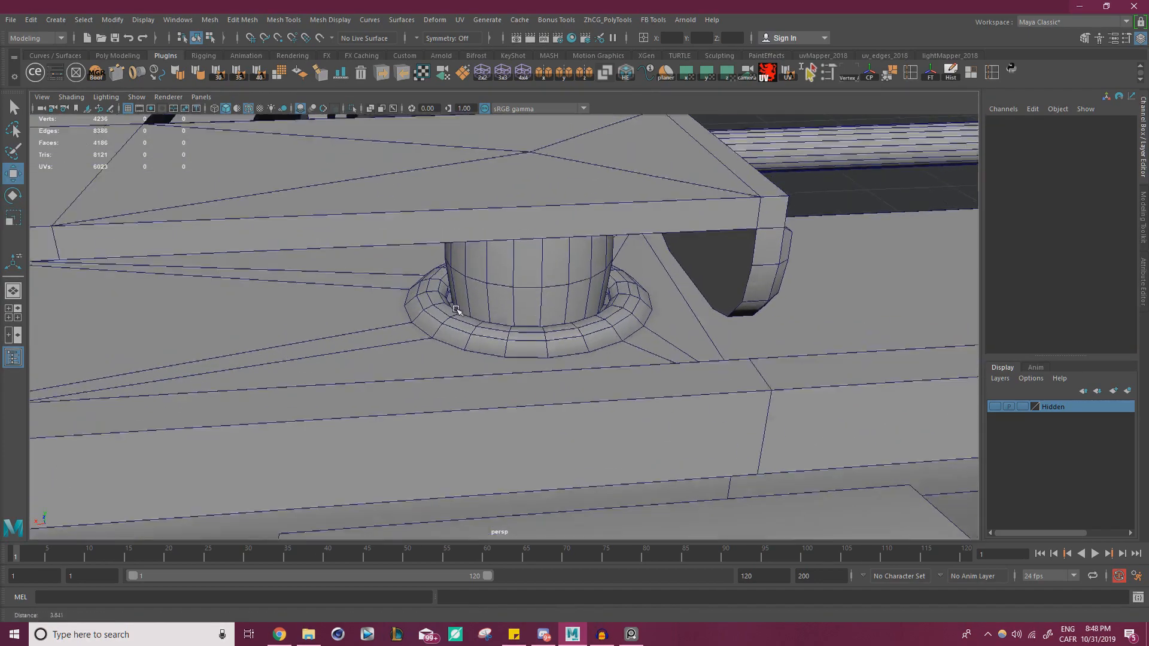
{"action": "scroll", "coordinate": [452, 308], "scroll_direction": "down", "scroll_amount": 5}
{"action": "left_click_drag", "start_coordinate": [260, 292], "coordinate": [142, 338], "text": "alt"}
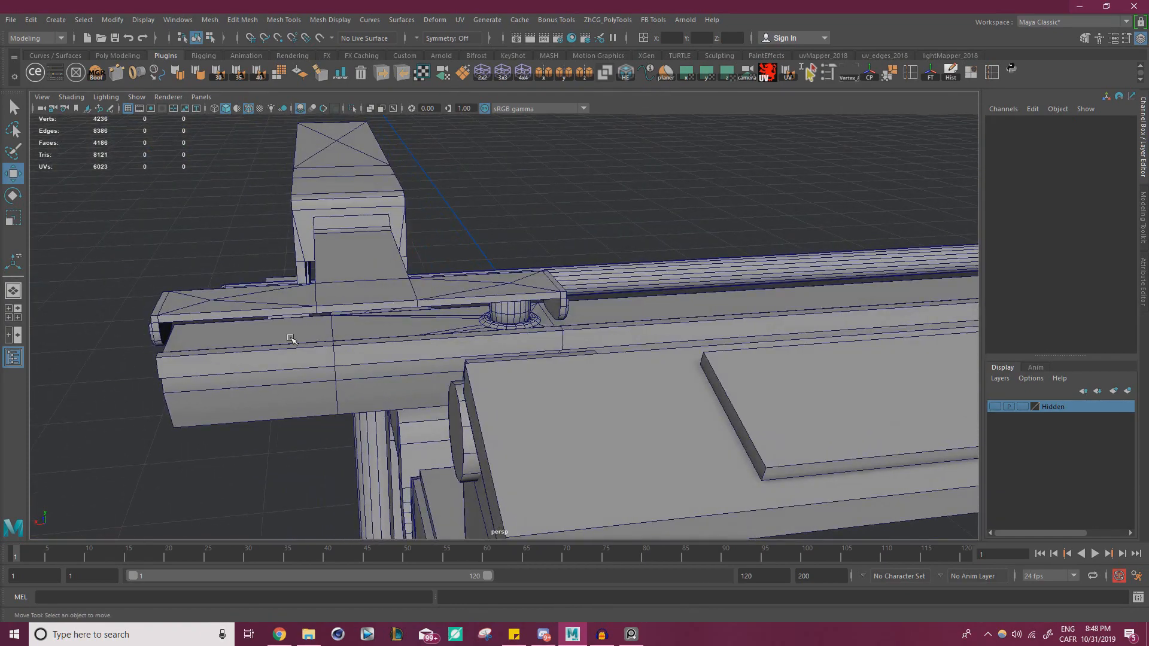
{"action": "left_click_drag", "start_coordinate": [292, 339], "coordinate": [438, 358], "text": "alt"}
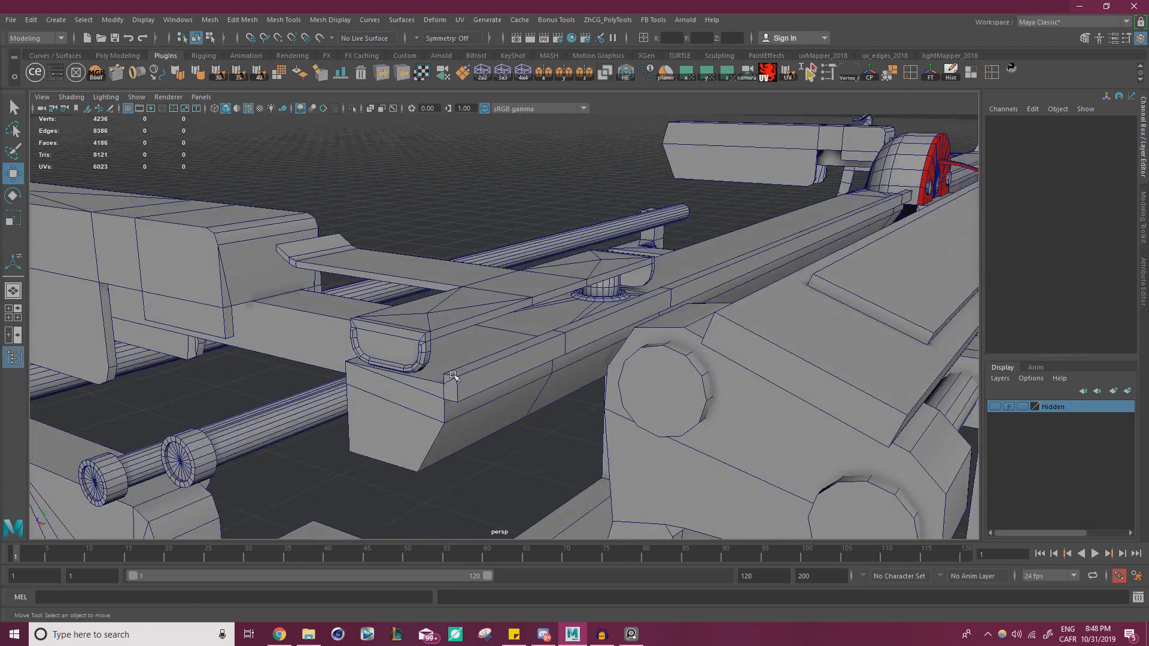
{"action": "left_click", "coordinate": [453, 375]}
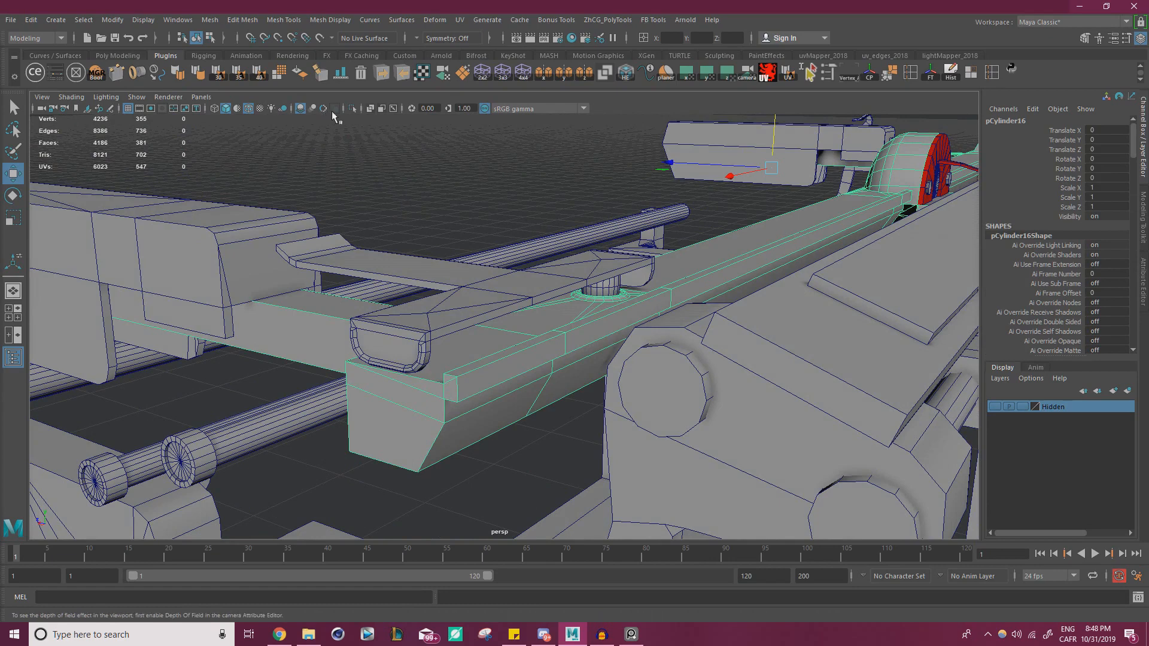
{"action": "left_click", "coordinate": [351, 108]}
{"action": "left_click_drag", "start_coordinate": [413, 198], "coordinate": [472, 245], "text": "alt"}
{"action": "right_click_drag", "start_coordinate": [532, 284], "coordinate": [658, 310], "text": "alt"}
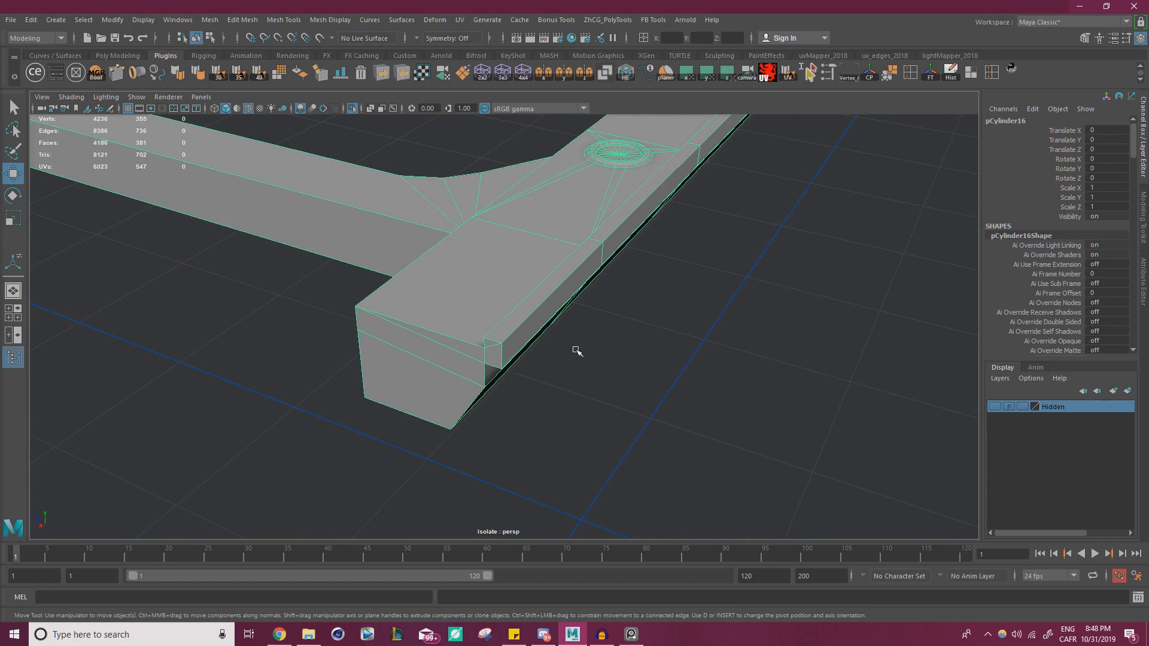
{"action": "middle_click_drag", "start_coordinate": [565, 368], "coordinate": [600, 317], "text": "alt"}
{"action": "scroll", "coordinate": [478, 302], "scroll_direction": "up", "scroll_amount": 3}
- Copy the rail's three end faces with Smart Duplicate Face and move the copy outward from the rail end
{"action": "right_click_drag", "start_coordinate": [476, 301], "coordinate": [477, 348]}
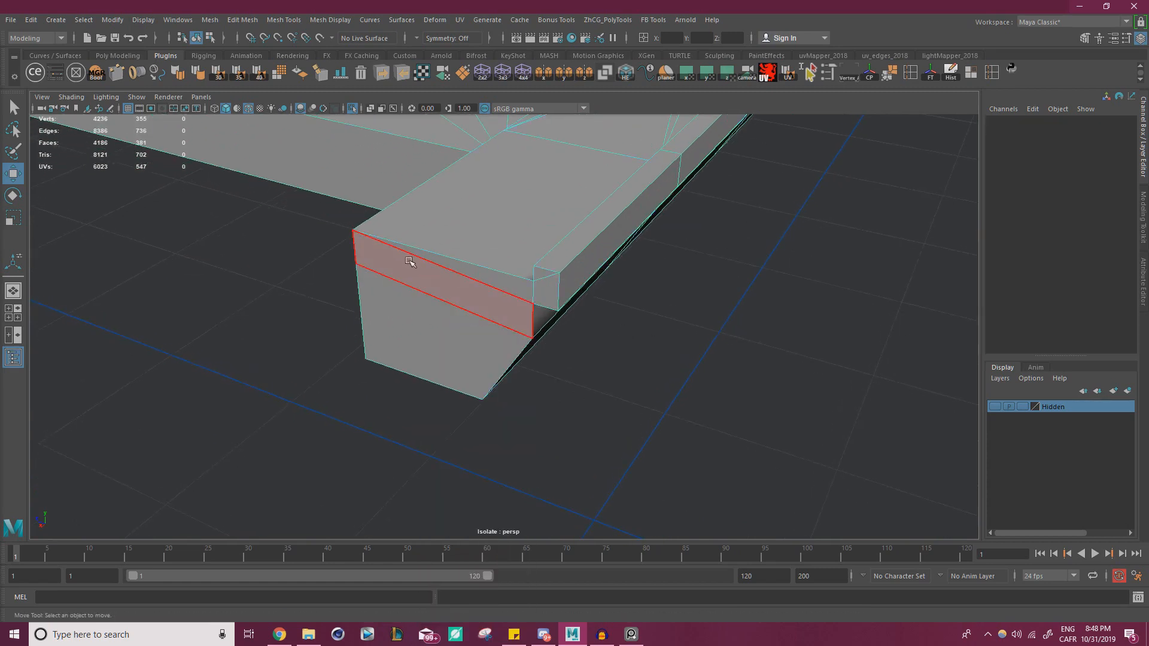
{"action": "left_click", "coordinate": [464, 265]}
{"action": "left_click", "coordinate": [464, 298], "text": "shift"}
{"action": "left_click", "coordinate": [464, 332], "text": "shift"}
{"action": "scroll", "coordinate": [449, 317], "scroll_direction": "down", "scroll_amount": 2}
{"action": "middle_click_drag", "start_coordinate": [448, 294], "coordinate": [496, 250], "text": "alt"}
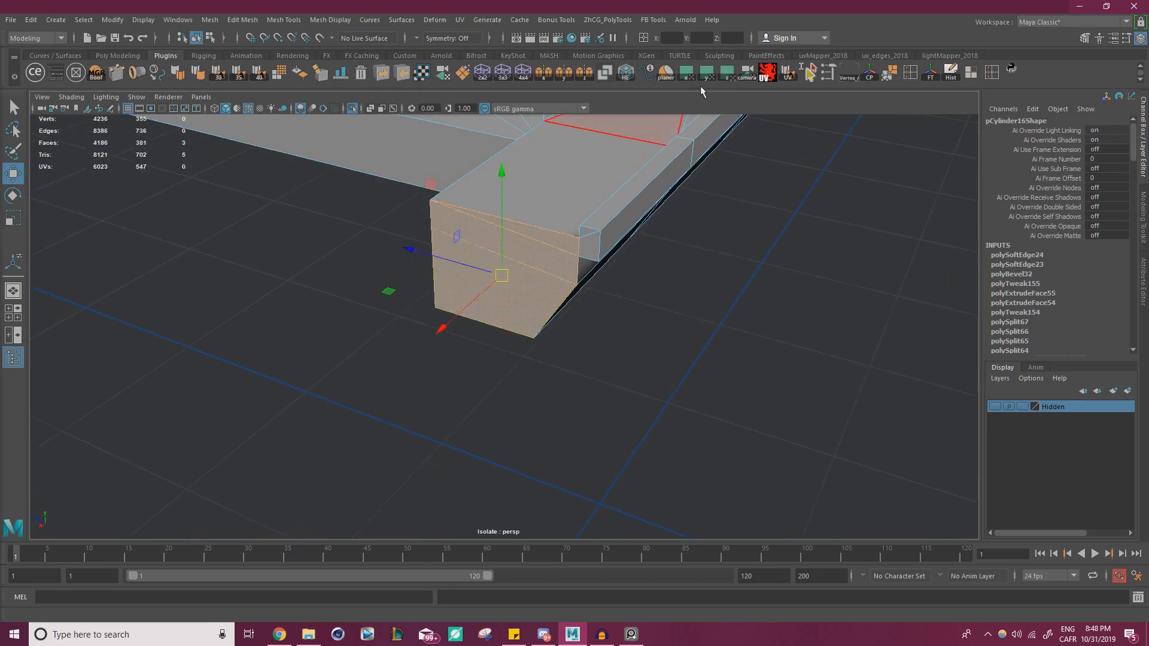
{"action": "left_click", "coordinate": [812, 76]}
{"action": "left_click", "coordinate": [907, 511]}
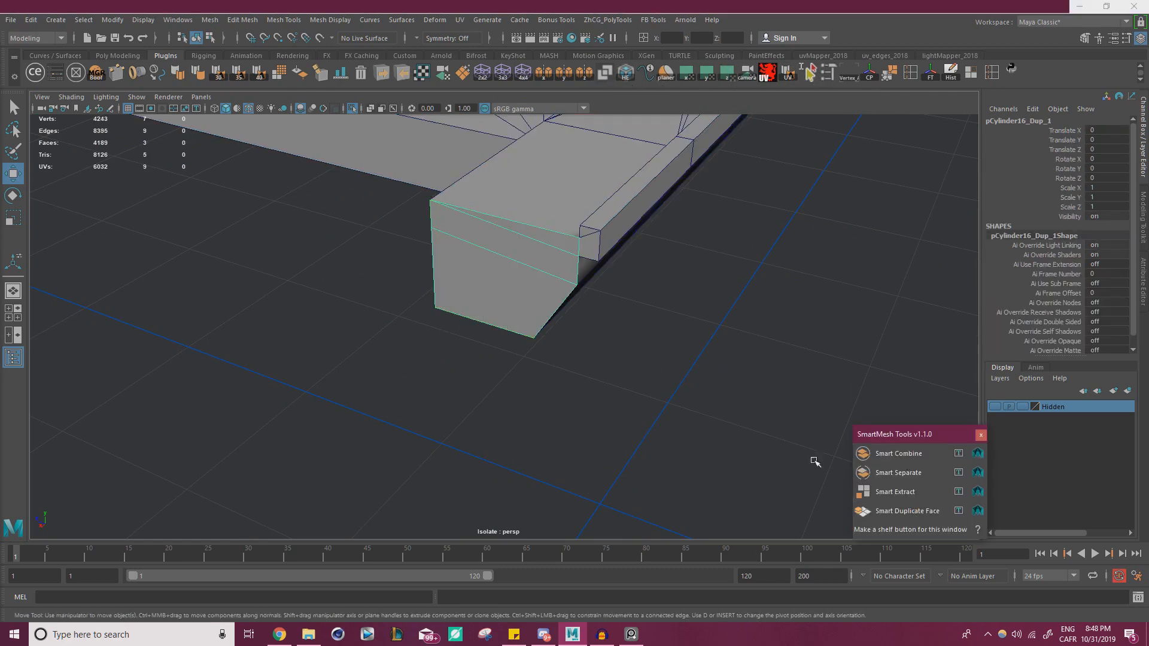
{"action": "left_click", "coordinate": [497, 312]}
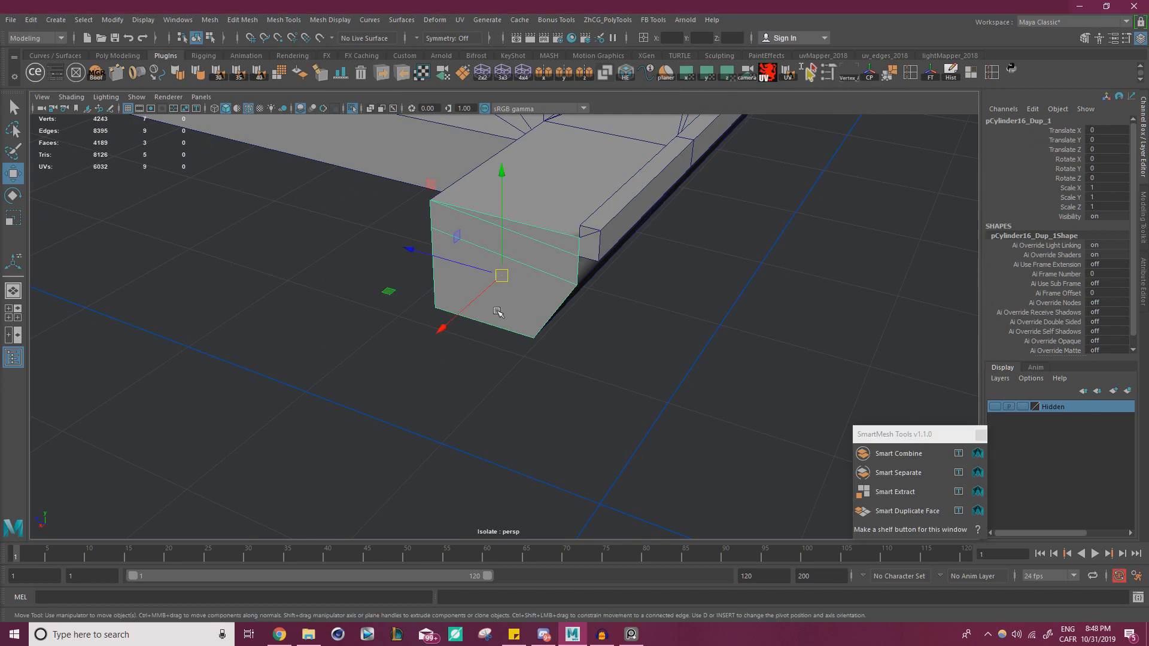
{"action": "left_click_drag", "start_coordinate": [447, 323], "coordinate": [395, 370]}
- Delete the two inner edges crossing the duplicated end piece, keeping its border vertices so the outline stays intact
{"action": "scroll", "coordinate": [484, 321], "scroll_direction": "up", "scroll_amount": 3}
{"action": "right_click_drag", "start_coordinate": [505, 279], "coordinate": [504, 246]}
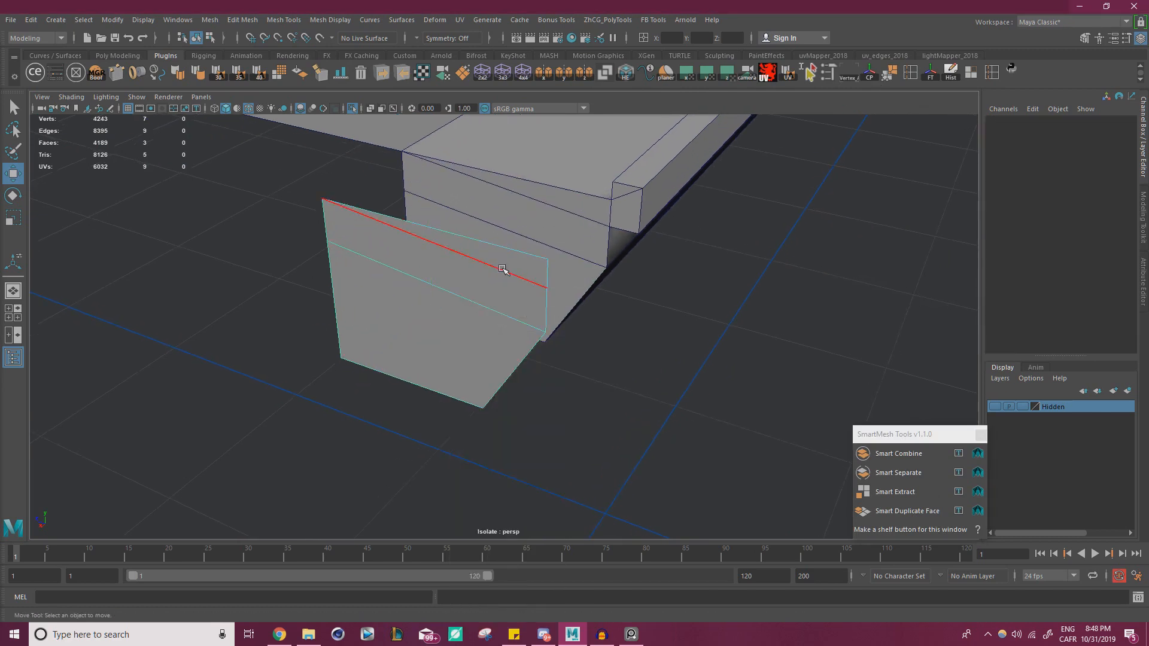
{"action": "left_click", "coordinate": [504, 271]}
{"action": "left_click", "coordinate": [486, 298], "text": "shift"}
{"action": "key", "text": "ctrl+Delete"}
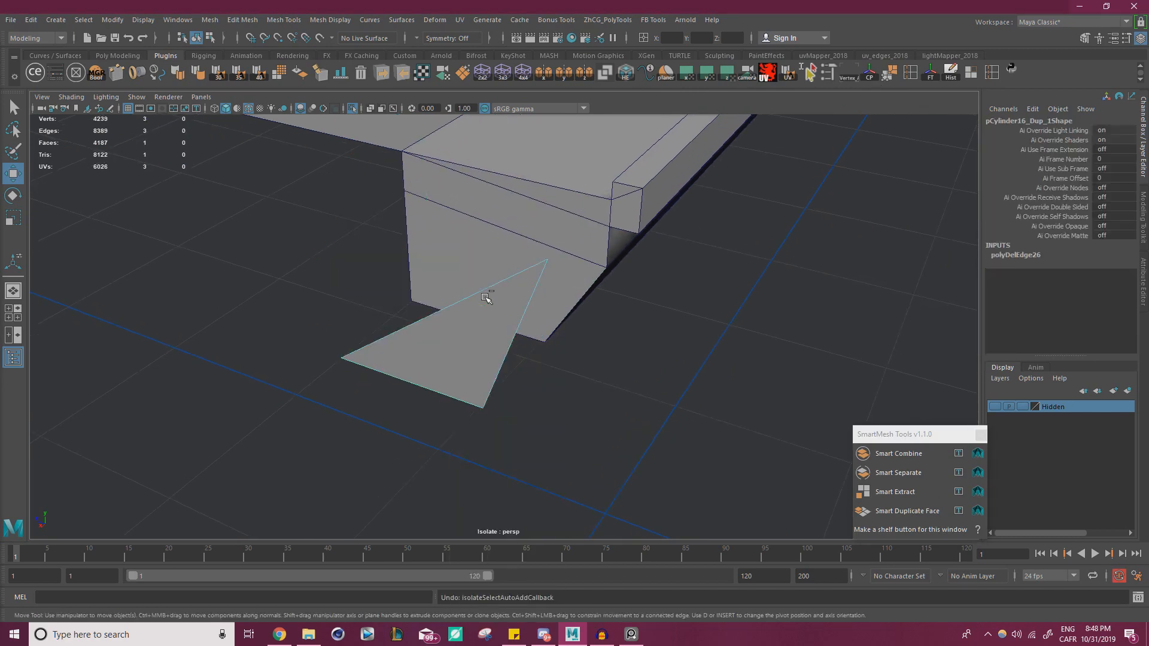
{"action": "key", "text": "ctrl+z"}
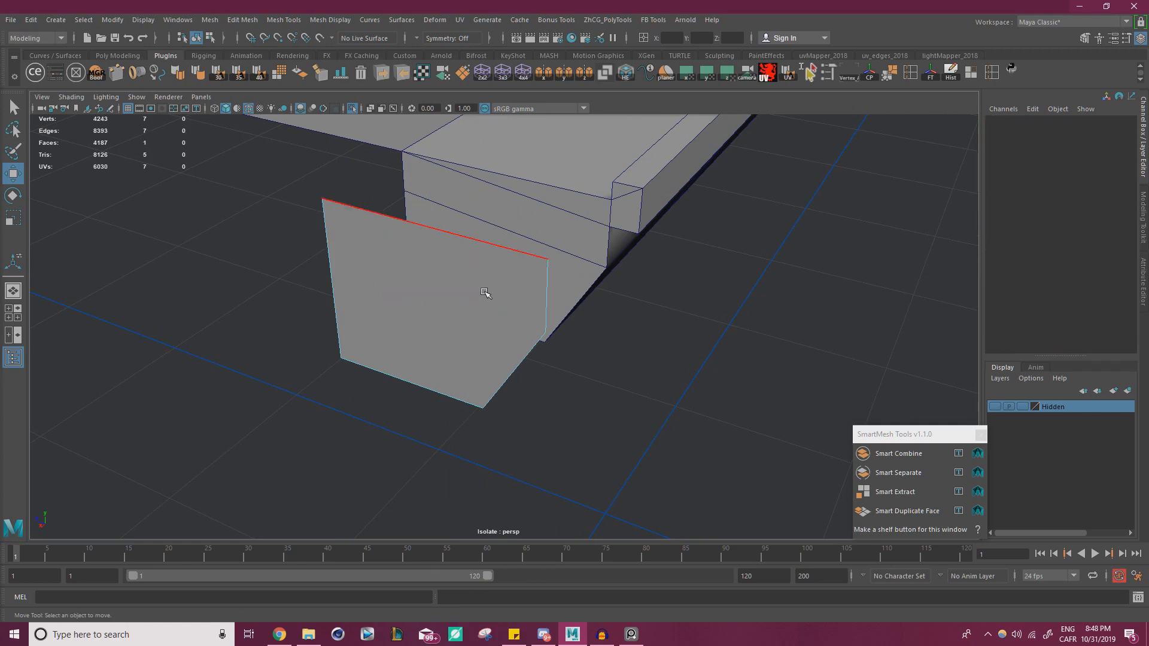
- Cut the duplicated end face vertically near its middle with a straight Multi-Cut slice
{"action": "left_click_drag", "start_coordinate": [485, 292], "coordinate": [523, 298], "text": "alt"}
{"action": "key", "text": "ctrl+shift+x"}
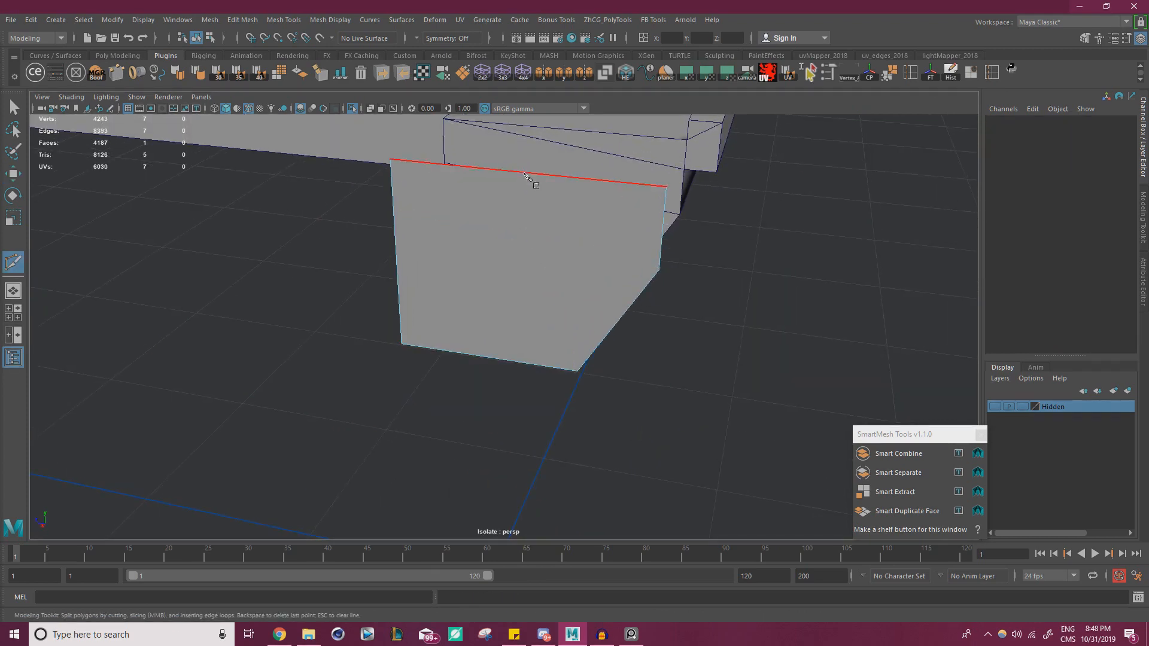
{"action": "left_click_drag", "start_coordinate": [525, 176], "coordinate": [512, 221], "text": "alt"}
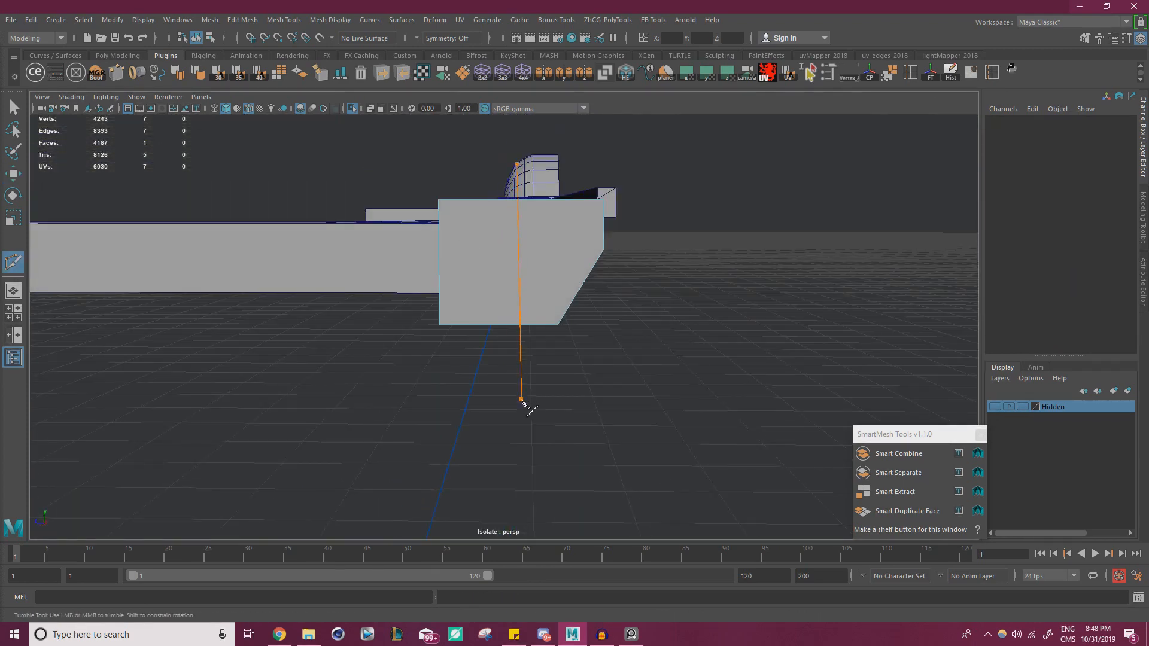
{"action": "left_click_drag", "start_coordinate": [514, 412], "coordinate": [514, 412]}
- Select the new vertical edge on the end piece and scale it along Z to straighten it
{"action": "key", "text": "w"}
{"action": "right_click_drag", "start_coordinate": [511, 256], "coordinate": [511, 224]}
{"action": "left_click", "coordinate": [514, 256]}
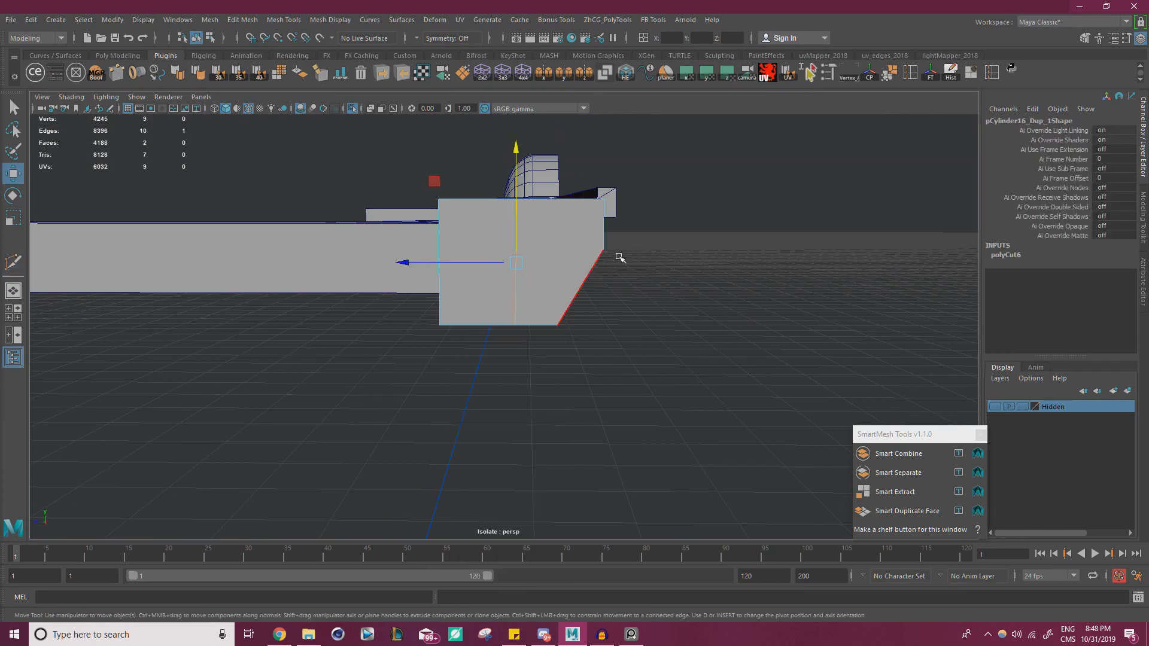
{"action": "key", "text": "f"}
{"action": "scroll", "coordinate": [567, 342], "scroll_direction": "down", "scroll_amount": 3}
{"action": "left_click_drag", "start_coordinate": [580, 361], "coordinate": [584, 407], "text": "alt"}
{"action": "key", "text": "r"}
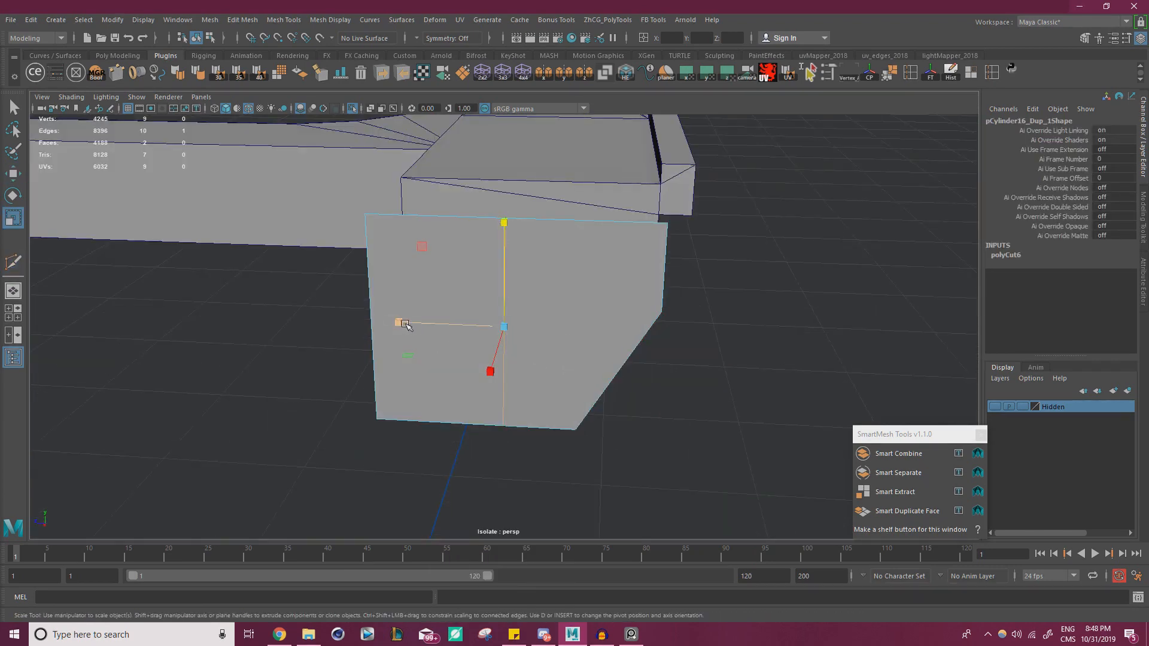
{"action": "left_click_drag", "start_coordinate": [400, 326], "coordinate": [999, 391]}
- Move the vertical edge along X away from the rail to fold the end piece into a point
{"action": "key", "text": "w"}
{"action": "left_click_drag", "start_coordinate": [548, 335], "coordinate": [482, 380], "text": "alt"}
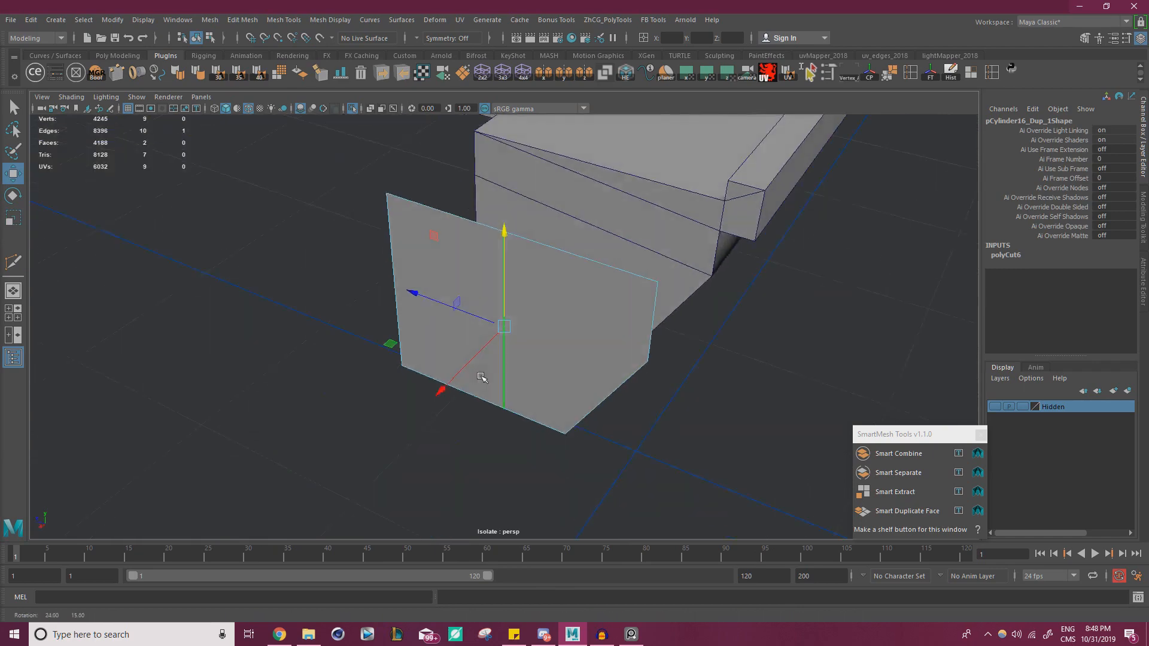
{"action": "right_click_drag", "start_coordinate": [482, 380], "coordinate": [512, 330], "text": "alt"}
{"action": "middle_click_drag", "start_coordinate": [512, 331], "coordinate": [493, 350], "text": "alt"}
{"action": "left_click_drag", "start_coordinate": [418, 414], "coordinate": [353, 475]}
- Bevel the end piece's protruding vertical edge with fraction 0.5 and 1 segment
{"action": "middle_click_drag", "start_coordinate": [470, 432], "coordinate": [515, 359], "text": "alt"}
{"action": "left_click_drag", "start_coordinate": [516, 359], "coordinate": [440, 441], "text": "alt"}
{"action": "key", "text": "ctrl+b"}
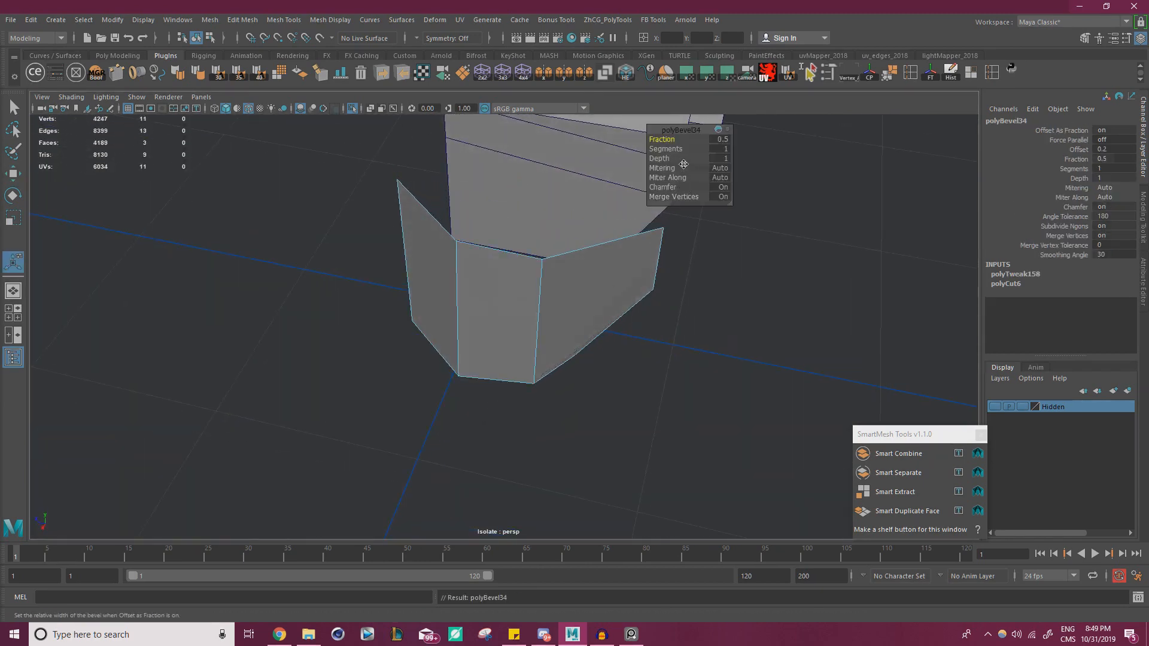
{"action": "left_click_drag", "start_coordinate": [664, 139], "coordinate": [694, 148]}
{"action": "left_click_drag", "start_coordinate": [575, 258], "coordinate": [549, 309], "text": "alt"}
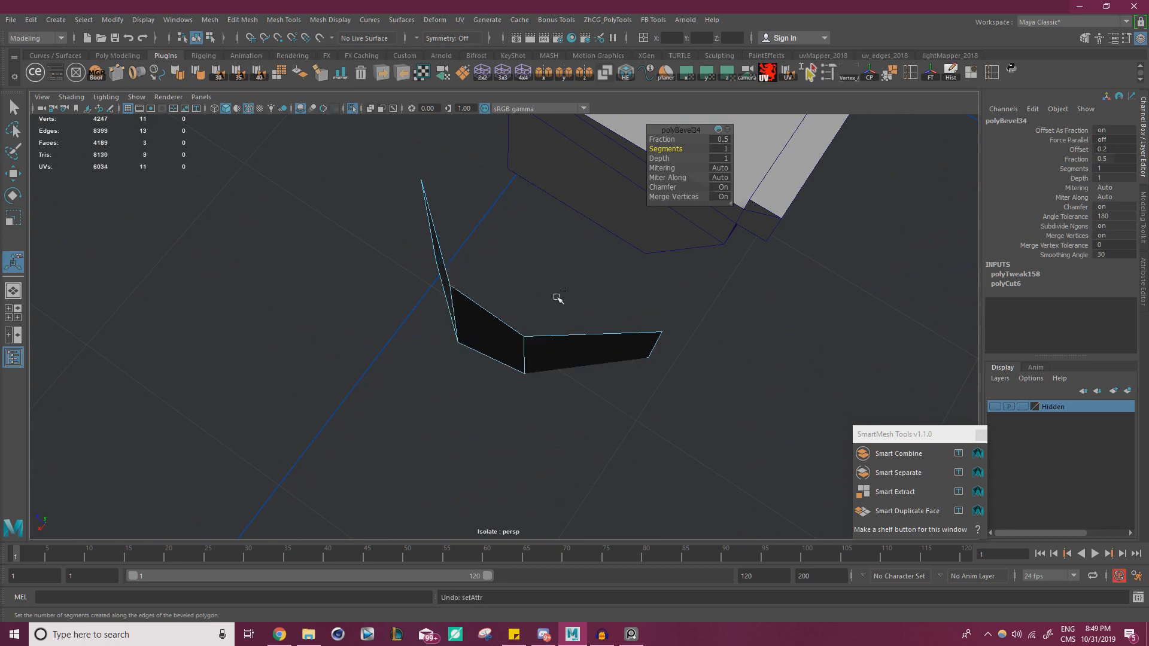
- Undo the bevel, pull the end piece's vertical edge slightly farther out along X, and re-bevel it with fraction 1 and 3 segments
{"action": "key", "text": "ctrl+z"}
{"action": "key", "text": "w"}
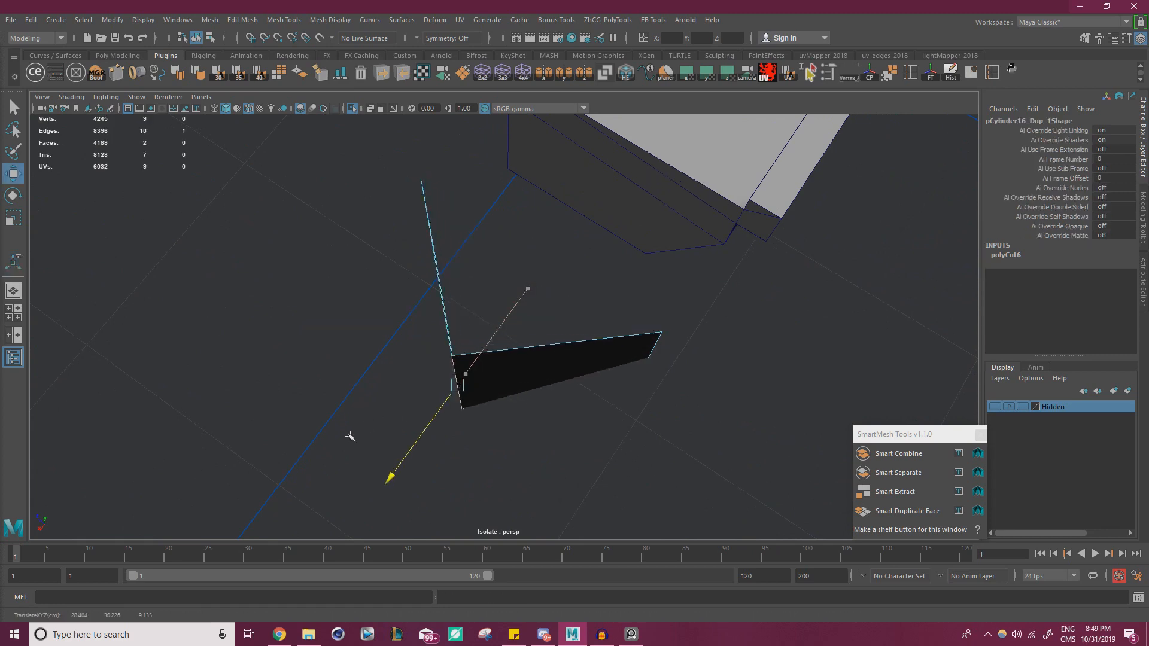
{"action": "left_click_drag", "start_coordinate": [427, 421], "coordinate": [443, 398], "text": "alt"}
{"action": "key", "text": "ctrl+b"}
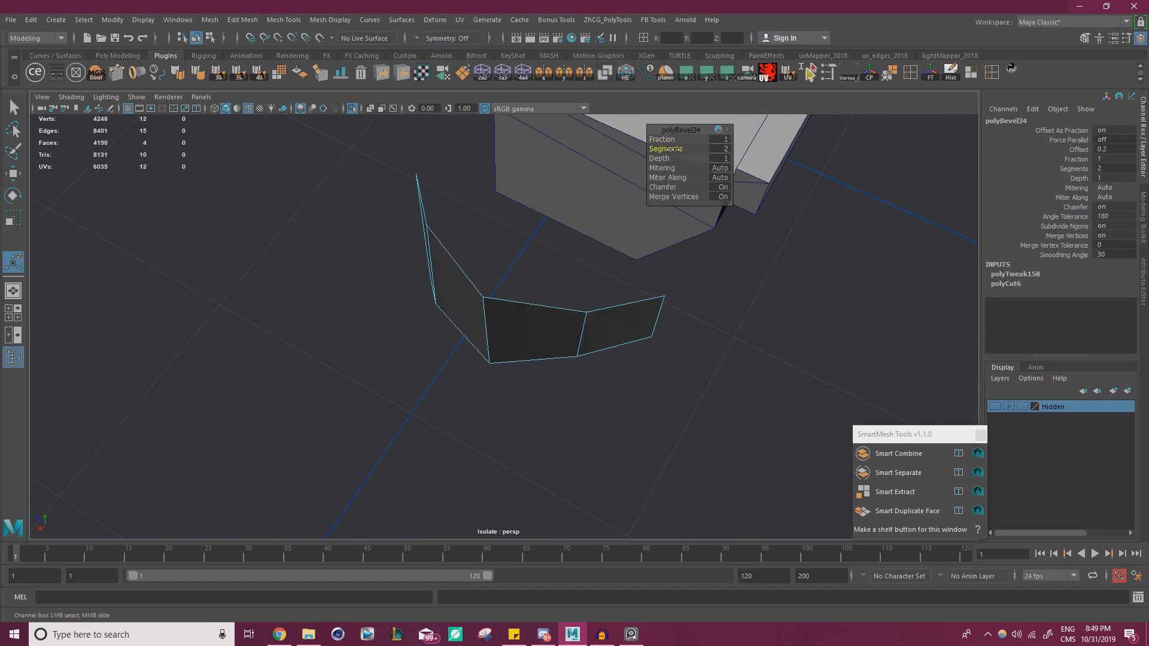
{"action": "left_click_drag", "start_coordinate": [673, 149], "coordinate": [682, 149]}
{"action": "left_click_drag", "start_coordinate": [527, 264], "coordinate": [488, 299], "text": "alt"}
{"action": "key", "text": "w"}
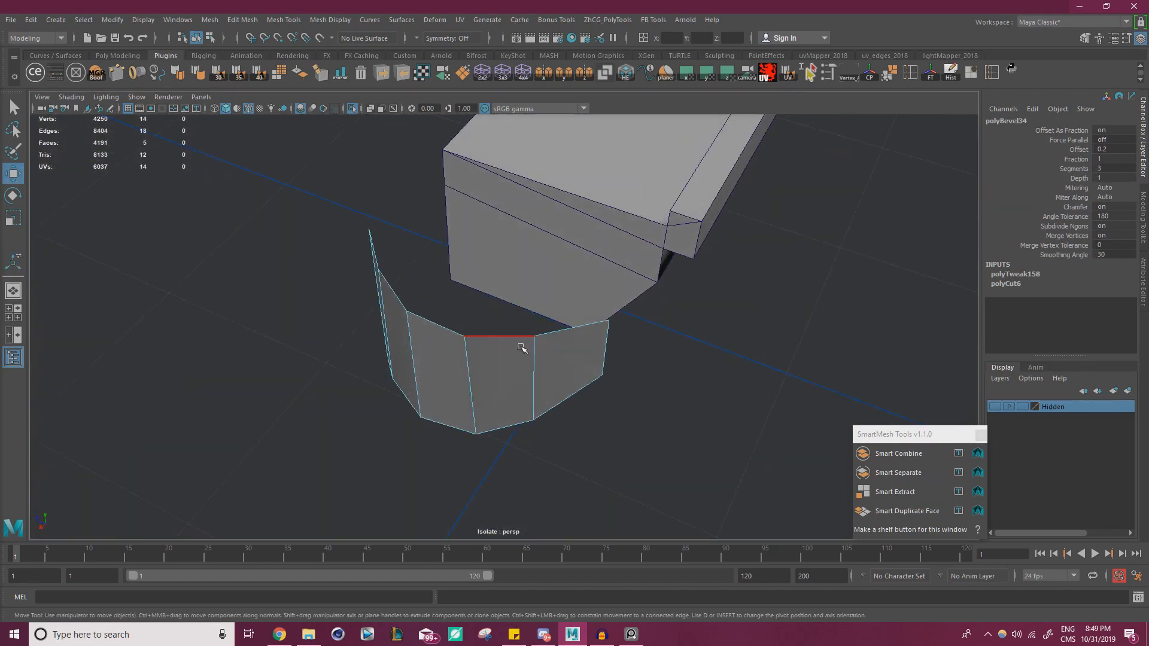
- Select the end piece's five curved faces, extrude them toward the rail and flatten the extruded side along X
{"action": "left_click_drag", "start_coordinate": [521, 348], "coordinate": [505, 329], "text": "alt"}
{"action": "scroll", "coordinate": [505, 329], "scroll_direction": "up", "scroll_amount": 1}
{"action": "right_click_drag", "start_coordinate": [541, 264], "coordinate": [541, 297]}
{"action": "left_click", "coordinate": [536, 293]}
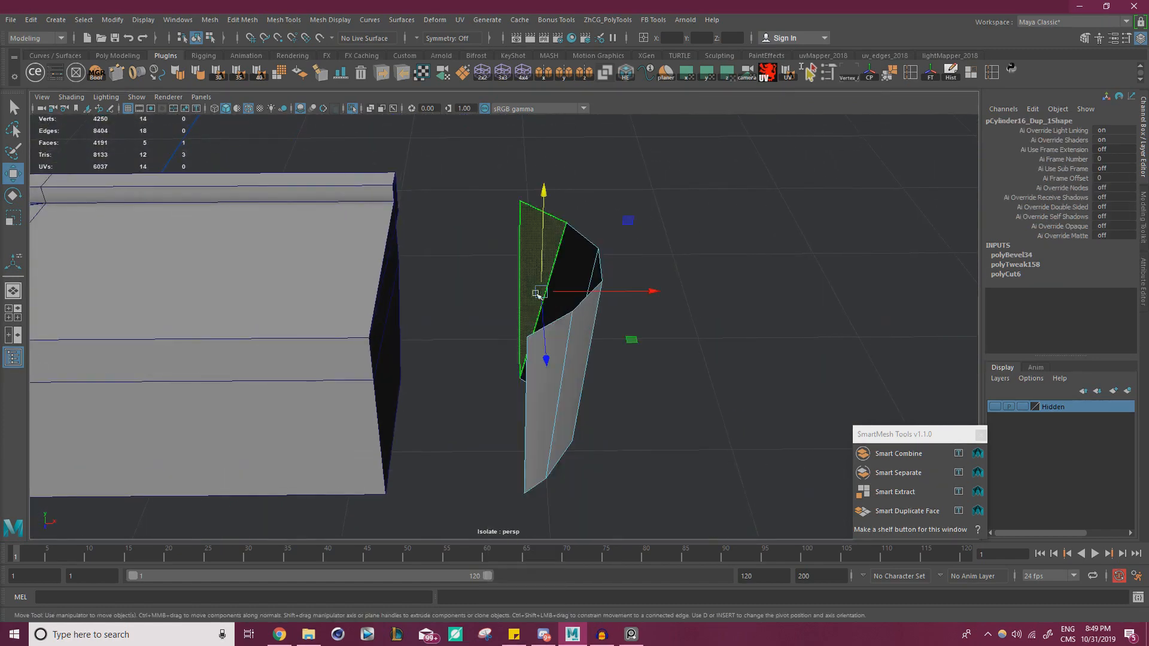
{"action": "left_click_drag", "start_coordinate": [537, 293], "coordinate": [527, 309], "text": "alt"}
{"action": "left_click", "coordinate": [593, 381], "text": "shift"}
{"action": "left_click_drag", "start_coordinate": [592, 380], "coordinate": [657, 411], "text": "alt"}
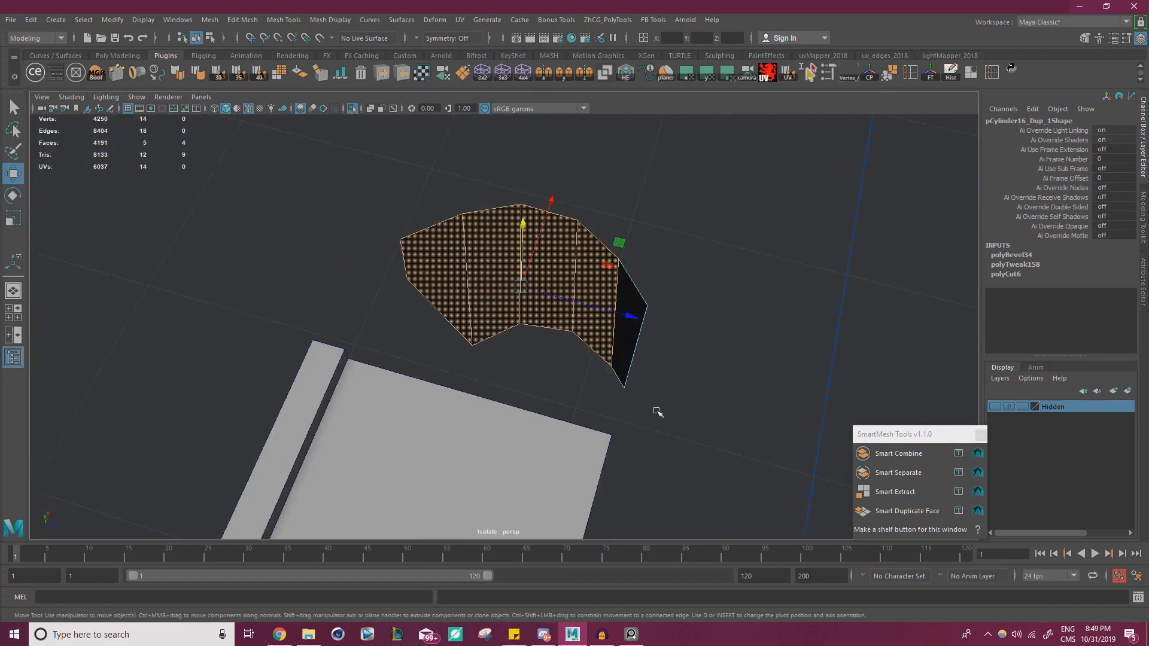
{"action": "left_click", "coordinate": [627, 371], "text": "shift"}
{"action": "left_click_drag", "start_coordinate": [627, 371], "coordinate": [599, 364], "text": "alt"}
{"action": "left_click_drag", "start_coordinate": [360, 284], "coordinate": [711, 367], "text": "shift"}
{"action": "key", "text": "r"}
{"action": "key", "text": "w"}
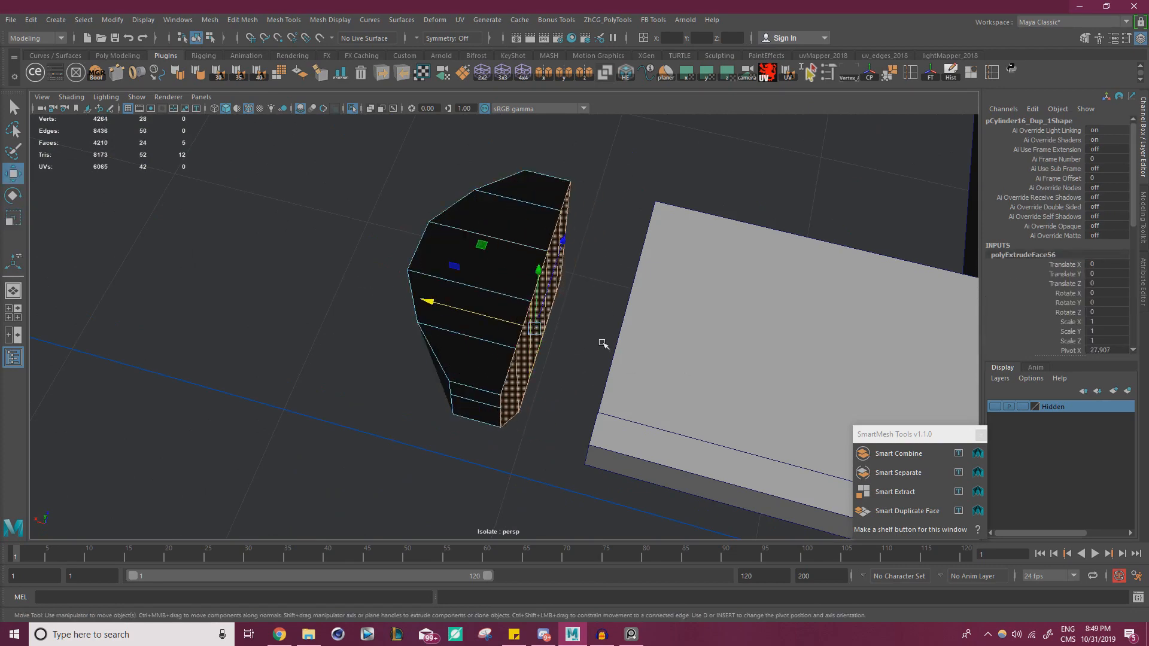
- Select all of the end piece's faces except the five outer curved ones and reverse their normals
{"action": "left_click_drag", "start_coordinate": [602, 343], "coordinate": [650, 293], "text": "alt"}
{"action": "left_click_drag", "start_coordinate": [695, 322], "coordinate": [643, 119], "text": "alt"}
{"action": "left_click_drag", "start_coordinate": [643, 118], "coordinate": [496, 269], "text": "alt"}
{"action": "left_click", "coordinate": [520, 379]}
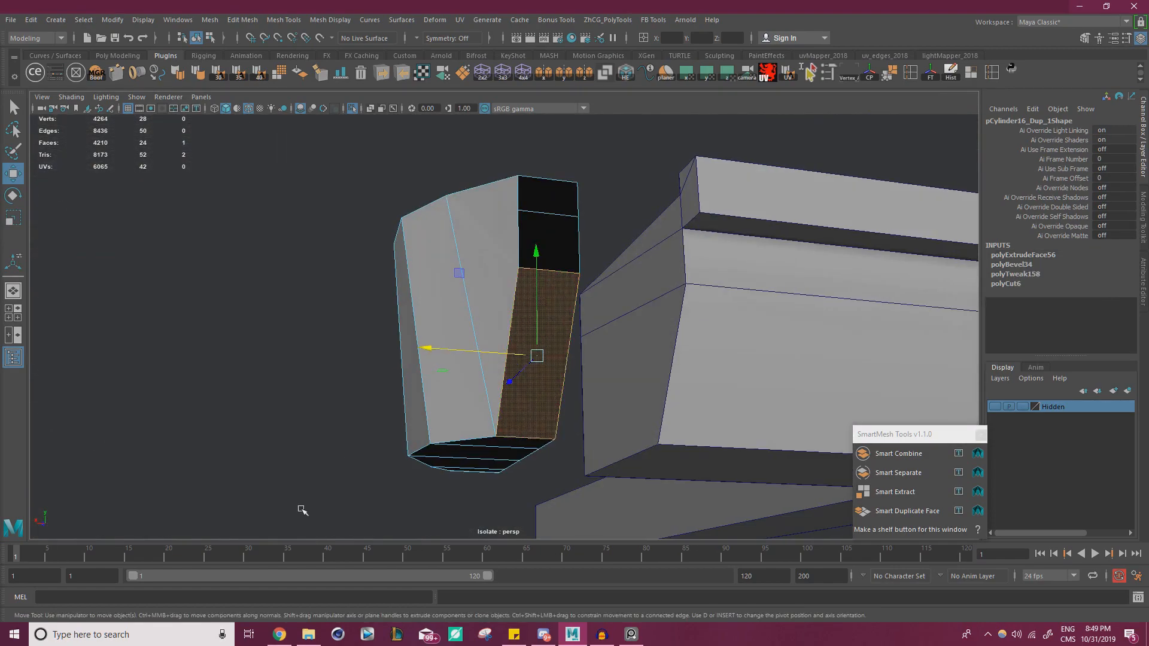
{"action": "left_click_drag", "start_coordinate": [301, 511], "coordinate": [672, 159]}
{"action": "left_click_drag", "start_coordinate": [497, 234], "coordinate": [516, 290], "text": "alt"}
{"action": "left_click", "coordinate": [515, 289], "text": "ctrl"}
{"action": "left_click_drag", "start_coordinate": [475, 353], "coordinate": [513, 375], "text": "alt"}
{"action": "left_click", "coordinate": [512, 374], "text": "ctrl"}
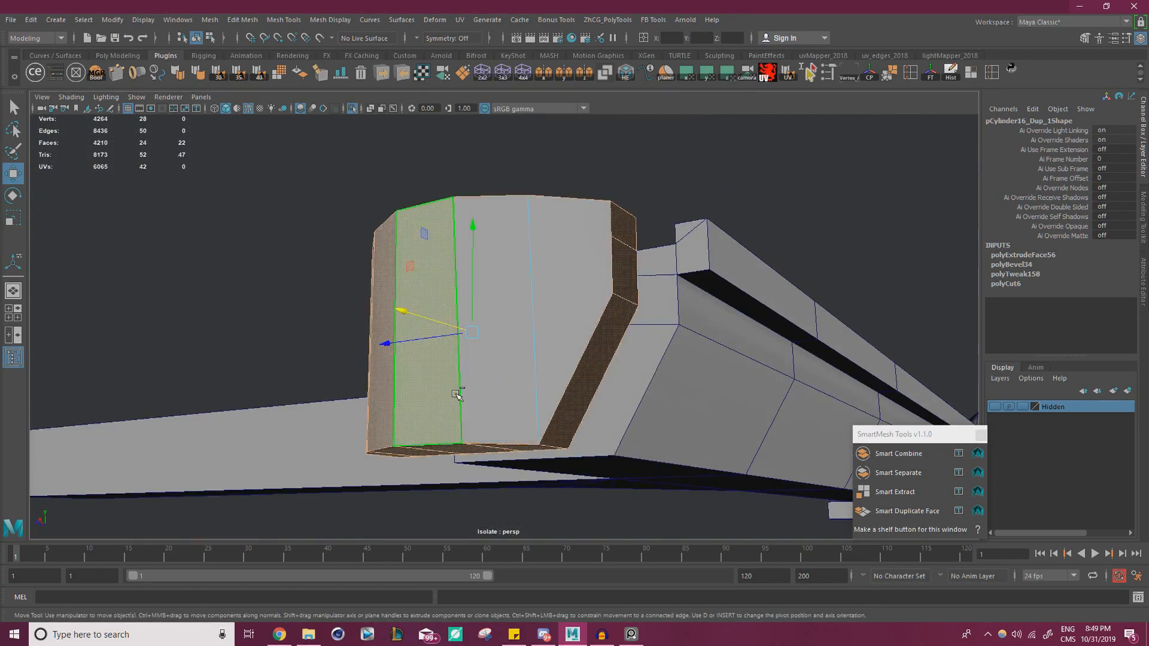
{"action": "left_click", "coordinate": [453, 392], "text": "ctrl"}
{"action": "left_click_drag", "start_coordinate": [413, 395], "coordinate": [487, 413], "text": "alt"}
{"action": "left_click", "coordinate": [417, 398], "text": "ctrl"}
{"action": "left_click", "coordinate": [360, 369], "text": "ctrl"}
{"action": "left_click_drag", "start_coordinate": [360, 369], "coordinate": [569, 423], "text": "alt"}
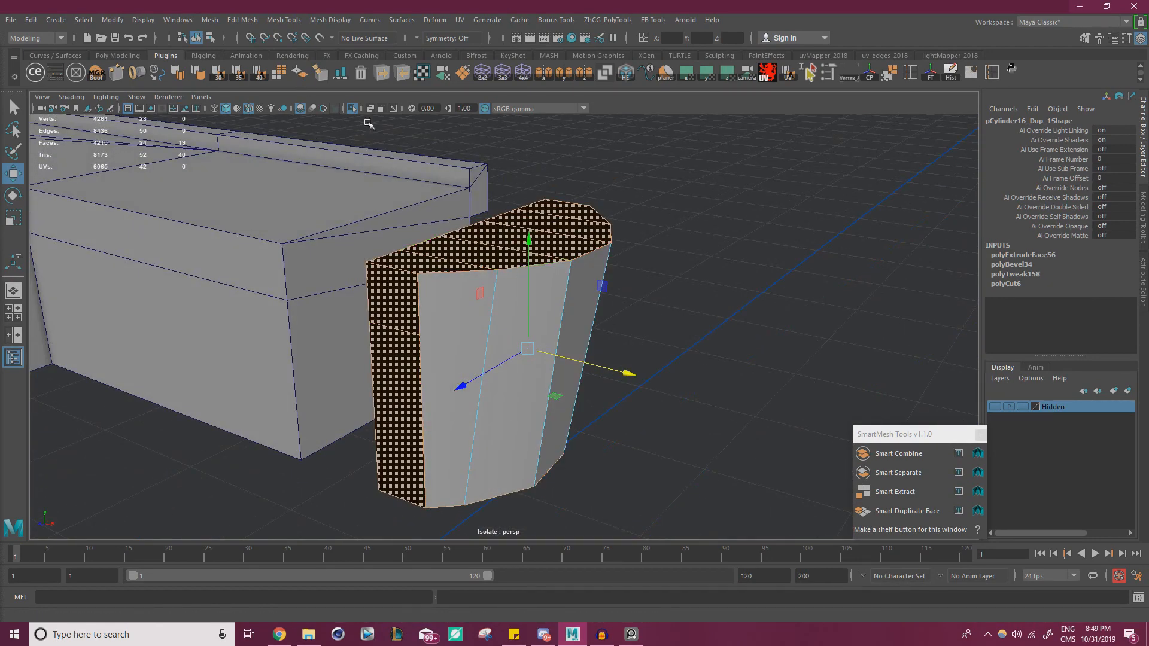
{"action": "left_click", "coordinate": [299, 73]}
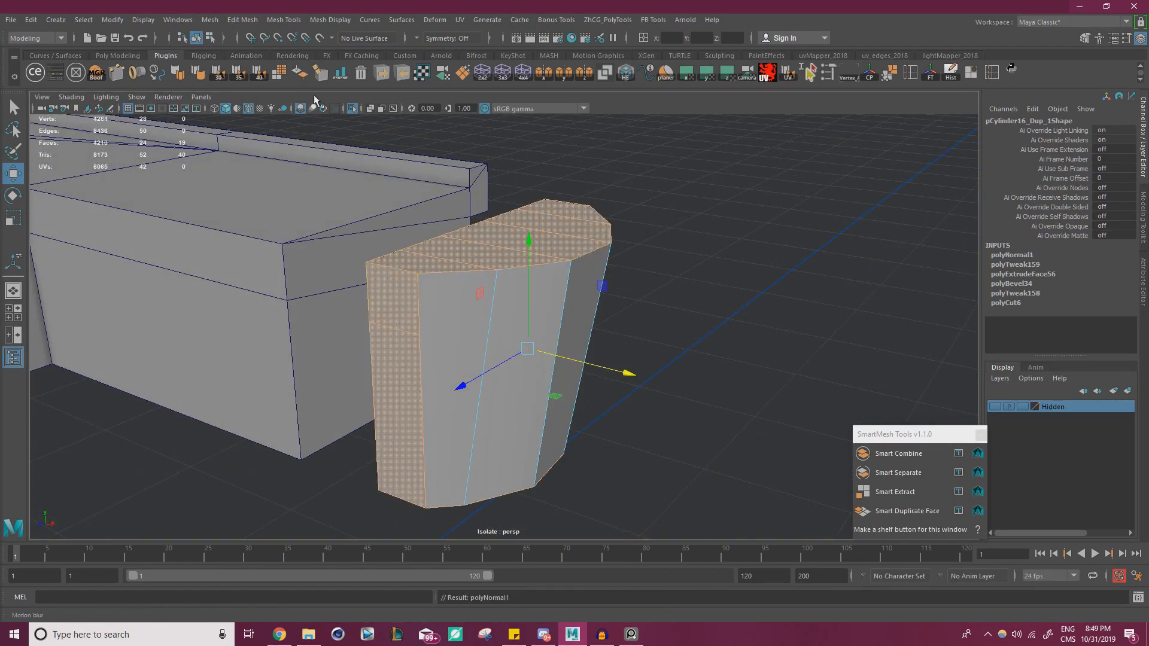
- Delete the five flat inner faces of the end piece that face the rail
{"action": "left_click", "coordinate": [329, 19]}
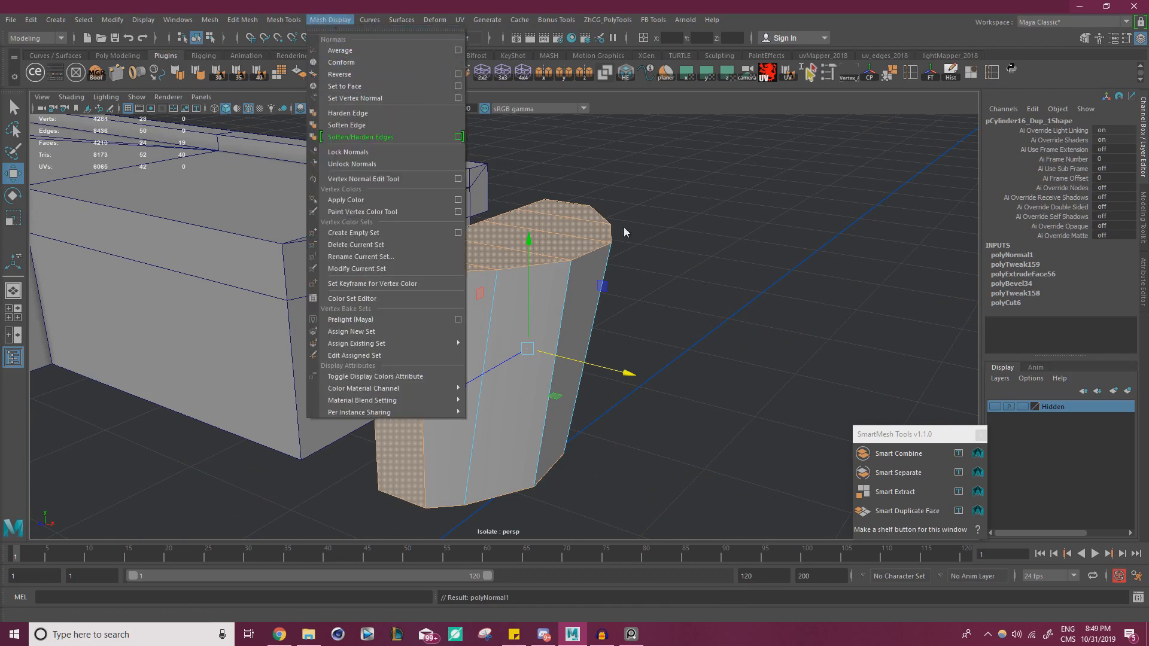
{"action": "right_click_drag", "start_coordinate": [623, 232], "coordinate": [569, 254], "text": "alt"}
{"action": "left_click", "coordinate": [659, 285]}
{"action": "left_click", "coordinate": [457, 319]}
{"action": "left_click_drag", "start_coordinate": [457, 320], "coordinate": [601, 338], "text": "alt"}
{"action": "scroll", "coordinate": [511, 280], "scroll_direction": "up", "scroll_amount": 4}
{"action": "right_click_drag", "start_coordinate": [502, 272], "coordinate": [505, 305]}
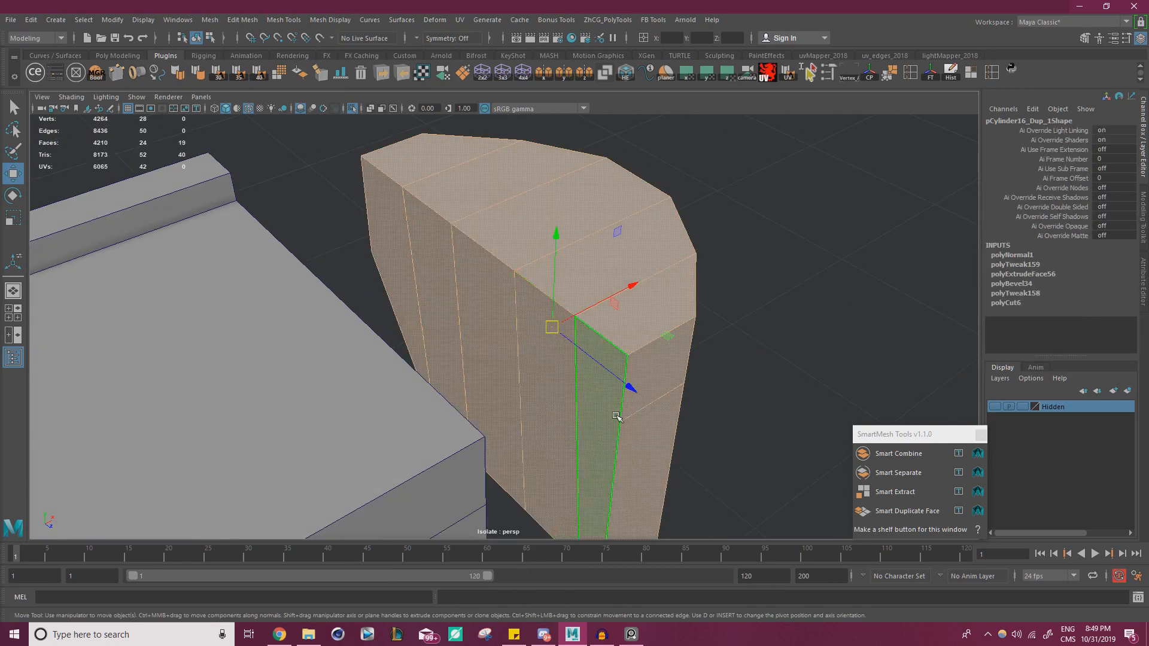
{"action": "mouse_move", "coordinate": [617, 417]}
{"action": "left_mouse_down"}
{"action": "mouse_move", "coordinate": [560, 398]}
{"action": "mouse_move", "coordinate": [398, 256]}
{"action": "mouse_move", "coordinate": [266, 271]}
{"action": "left_mouse_up"}
{"action": "key", "text": "Delete"}
- Delete the three end faces of the rail that face the end piece
{"action": "scroll", "coordinate": [279, 292], "scroll_direction": "down", "scroll_amount": 3}
{"action": "right_click_drag", "start_coordinate": [316, 290], "coordinate": [363, 269]}
{"action": "left_click", "coordinate": [410, 213]}
{"action": "right_click_drag", "start_coordinate": [411, 211], "coordinate": [409, 229]}
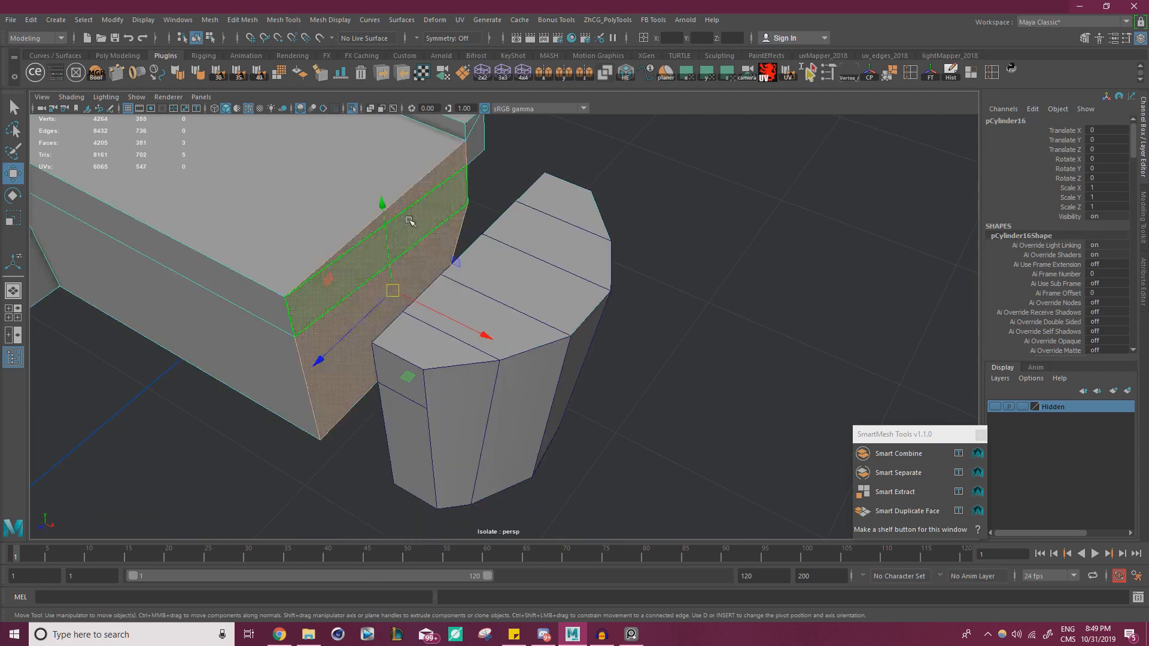
{"action": "left_click", "coordinate": [398, 292]}
{"action": "key", "text": "Delete"}
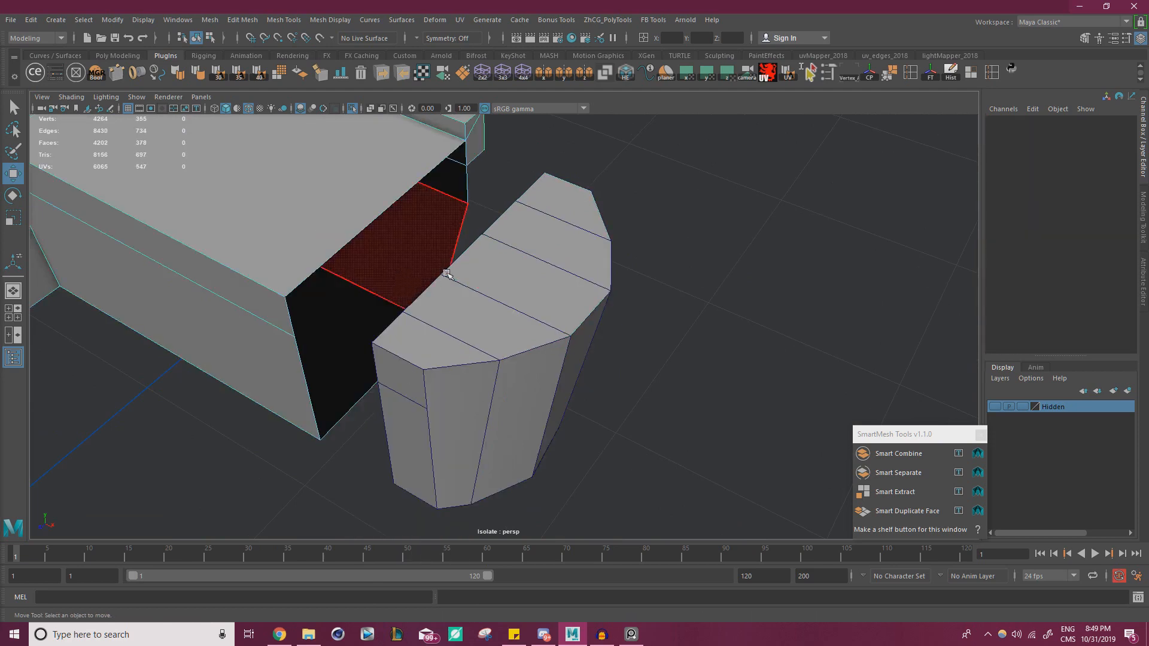
- Move the end piece along X and vertex-snap it onto the rail's open end
{"action": "right_click_drag", "start_coordinate": [475, 272], "coordinate": [527, 254]}
{"action": "left_click", "coordinate": [520, 285]}
{"action": "left_click_drag", "start_coordinate": [519, 285], "coordinate": [405, 276], "text": "alt"}
{"action": "key", "text": "v"}
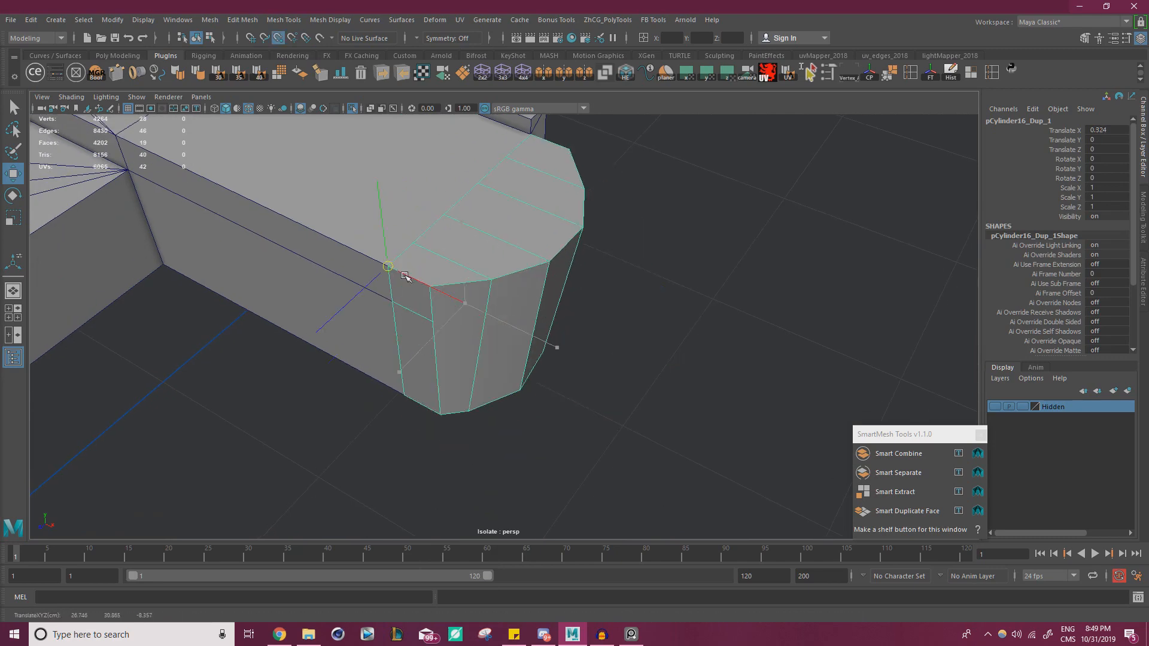
{"action": "left_click", "coordinate": [573, 301]}
{"action": "mouse_move", "coordinate": [505, 303]}
{"action": "left_mouse_down", "text": "alt"}
{"action": "mouse_move", "coordinate": [308, 252]}
{"action": "mouse_move", "coordinate": [456, 269]}
{"action": "mouse_move", "coordinate": [508, 302]}
{"action": "left_mouse_up", "text": "alt"}
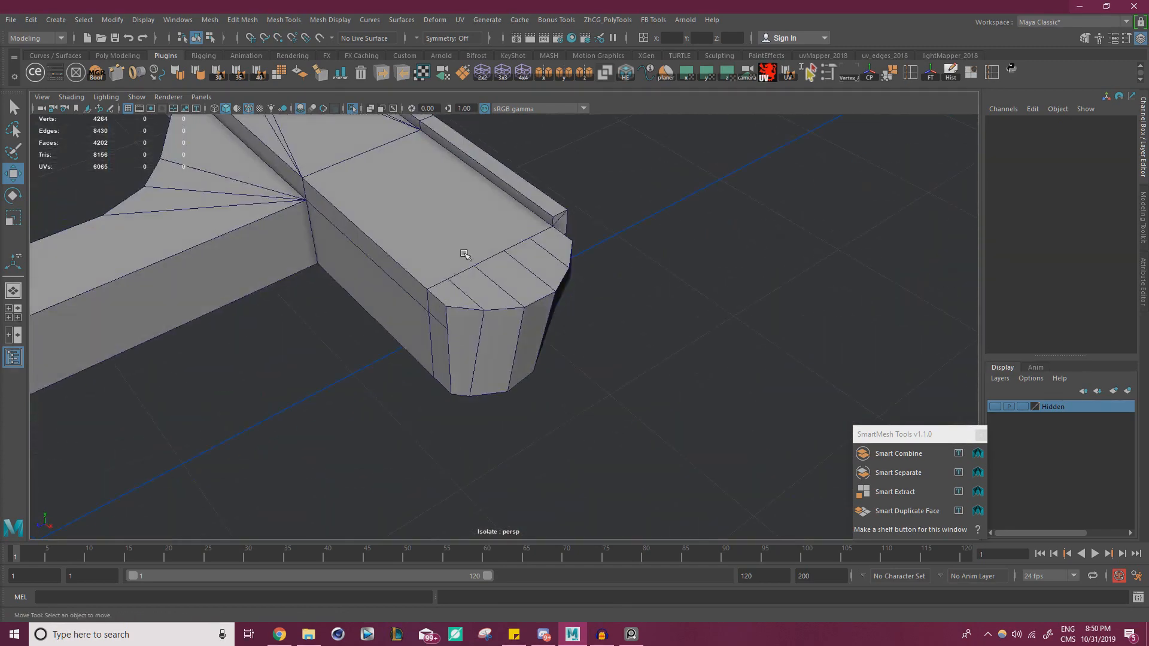
- Combine the rail and the end piece into one mesh
{"action": "left_click", "coordinate": [467, 256]}
{"action": "left_click", "coordinate": [507, 281], "text": "shift"}
{"action": "left_click", "coordinate": [209, 20]}
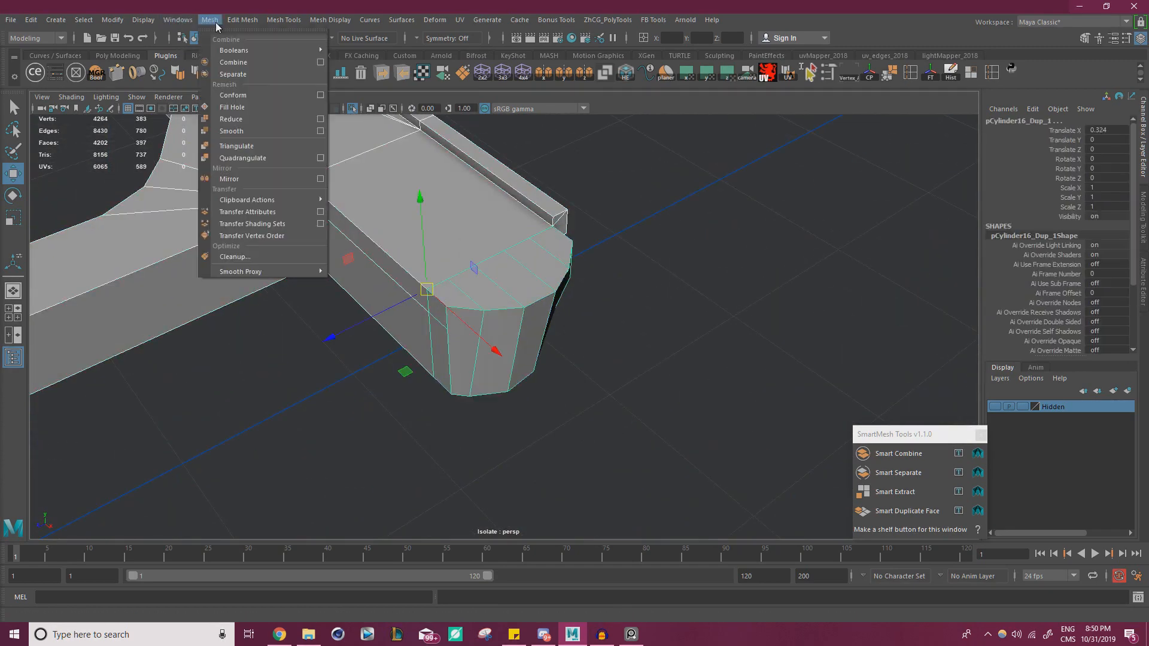
{"action": "left_click", "coordinate": [261, 61]}
- Select the vertices around the joint between rail and end piece and merge them
{"action": "left_click_drag", "start_coordinate": [402, 185], "coordinate": [438, 265], "text": "alt"}
{"action": "right_click_drag", "start_coordinate": [438, 265], "coordinate": [381, 261]}
{"action": "left_click_drag", "start_coordinate": [386, 317], "coordinate": [403, 280], "text": "alt"}
{"action": "left_click_drag", "start_coordinate": [395, 449], "coordinate": [743, 171]}
{"action": "right_click_drag", "start_coordinate": [555, 256], "coordinate": [552, 180], "text": "shift"}
{"action": "key", "text": "ctrl+z"}
{"action": "right_click_drag", "start_coordinate": [499, 256], "coordinate": [550, 201], "text": "shift"}
- Vertex-snap the two mid-height vertices on the near side of the joint onto the adjacent bottom and top corner vertices
{"action": "mouse_move", "coordinate": [500, 256]}
{"action": "left_mouse_down", "text": "alt"}
{"action": "mouse_move", "coordinate": [429, 282]}
{"action": "mouse_move", "coordinate": [512, 267]}
{"action": "left_mouse_up", "text": "alt"}
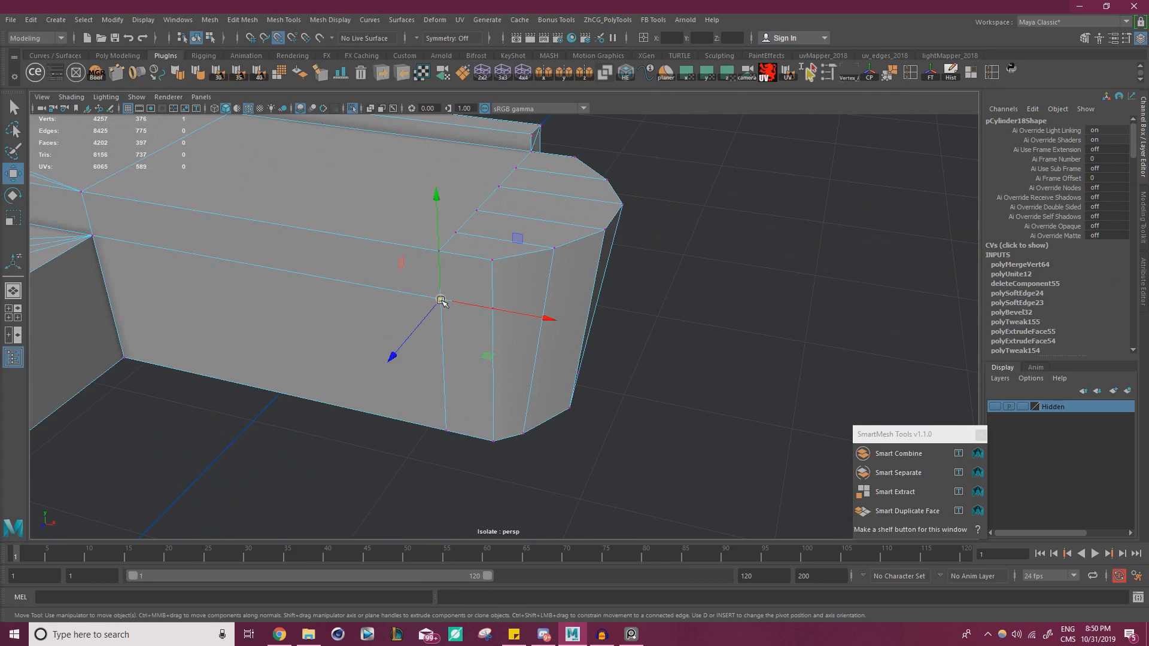
{"action": "left_click_drag", "start_coordinate": [441, 301], "coordinate": [445, 267]}
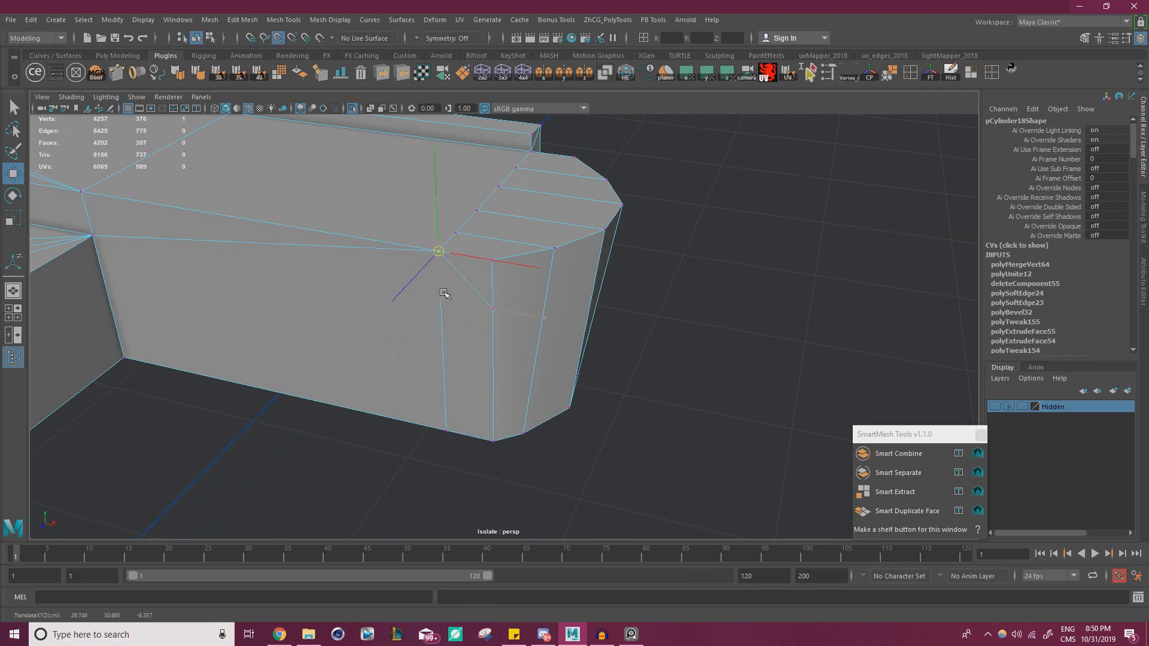
{"action": "middle_click_drag", "start_coordinate": [443, 293], "coordinate": [441, 443]}
{"action": "left_click", "coordinate": [491, 314]}
{"action": "key", "text": "v"}
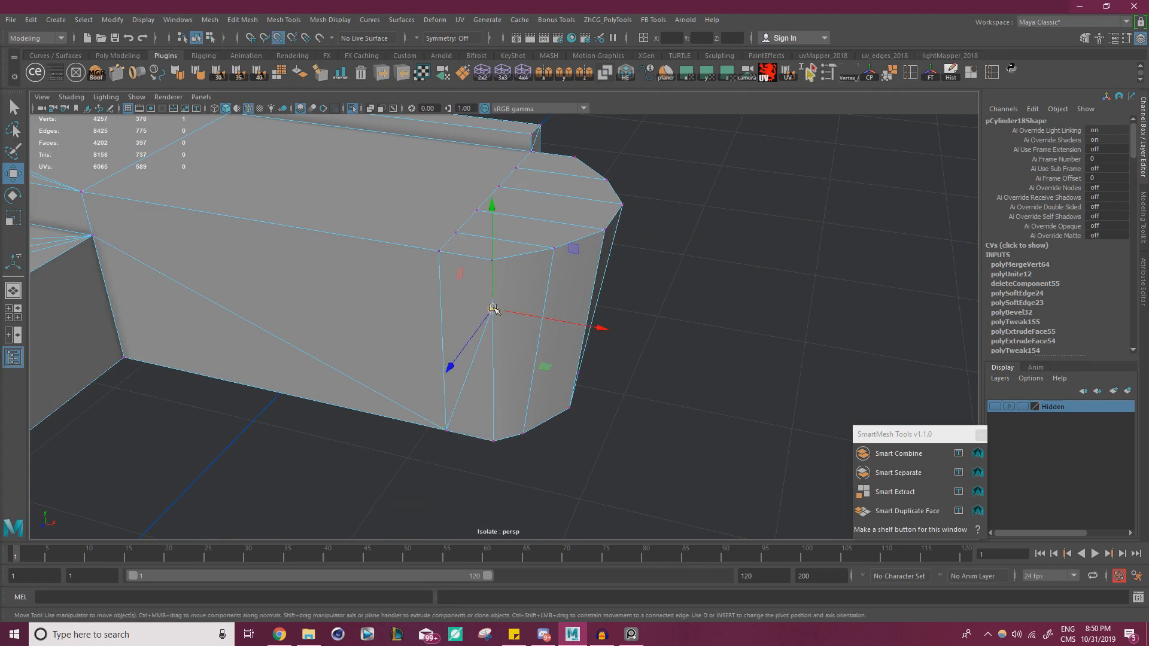
{"action": "middle_click_drag", "start_coordinate": [492, 312], "coordinate": [492, 274]}
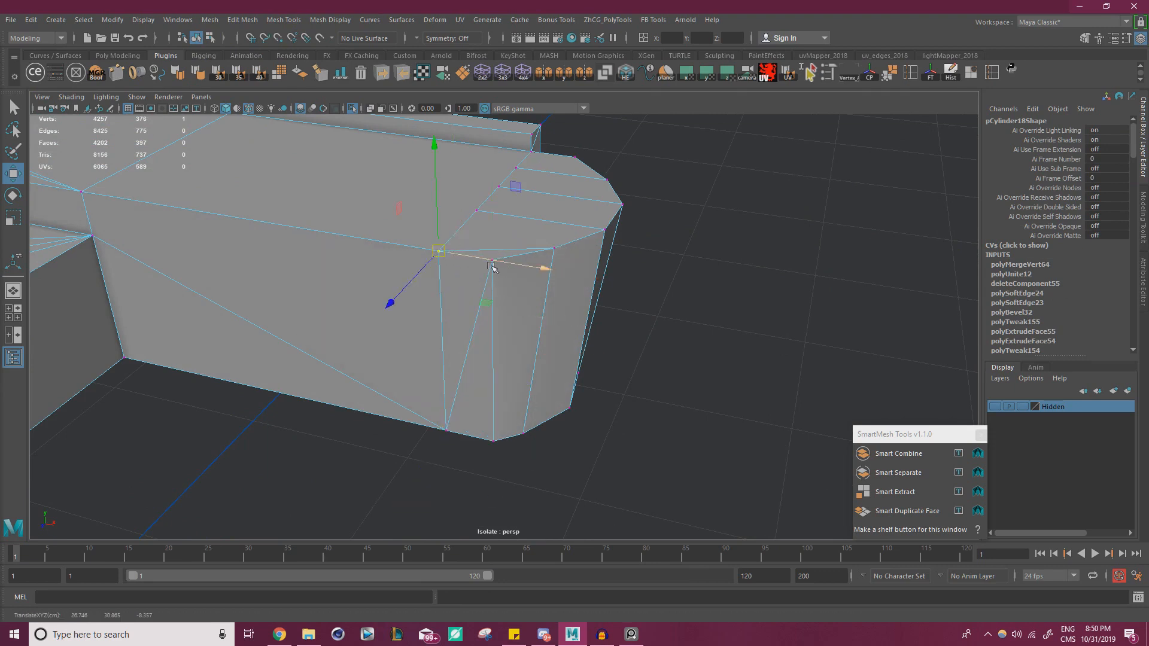
- Vertex-snap the three intermediate vertices of the top seam onto the seam's two end corners
{"action": "left_click_drag", "start_coordinate": [422, 267], "coordinate": [393, 301], "text": "alt"}
{"action": "left_click", "coordinate": [484, 255]}
{"action": "middle_click_drag", "start_coordinate": [484, 256], "coordinate": [510, 247]}
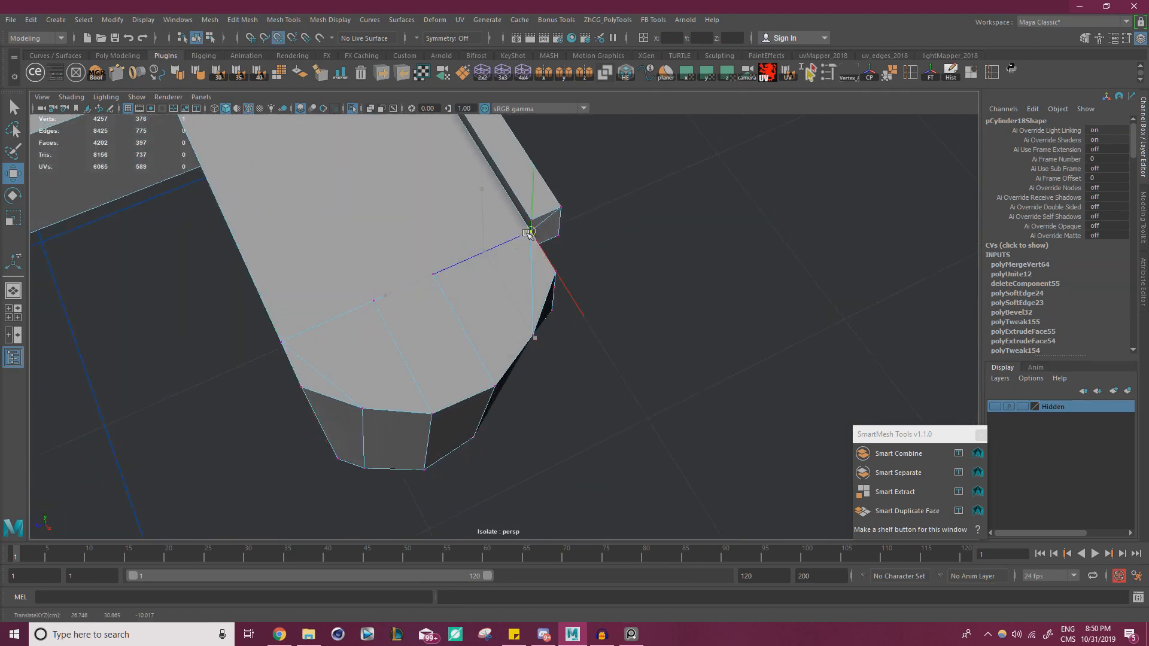
{"action": "left_click", "coordinate": [441, 278]}
{"action": "middle_click_drag", "start_coordinate": [442, 279], "coordinate": [521, 235]}
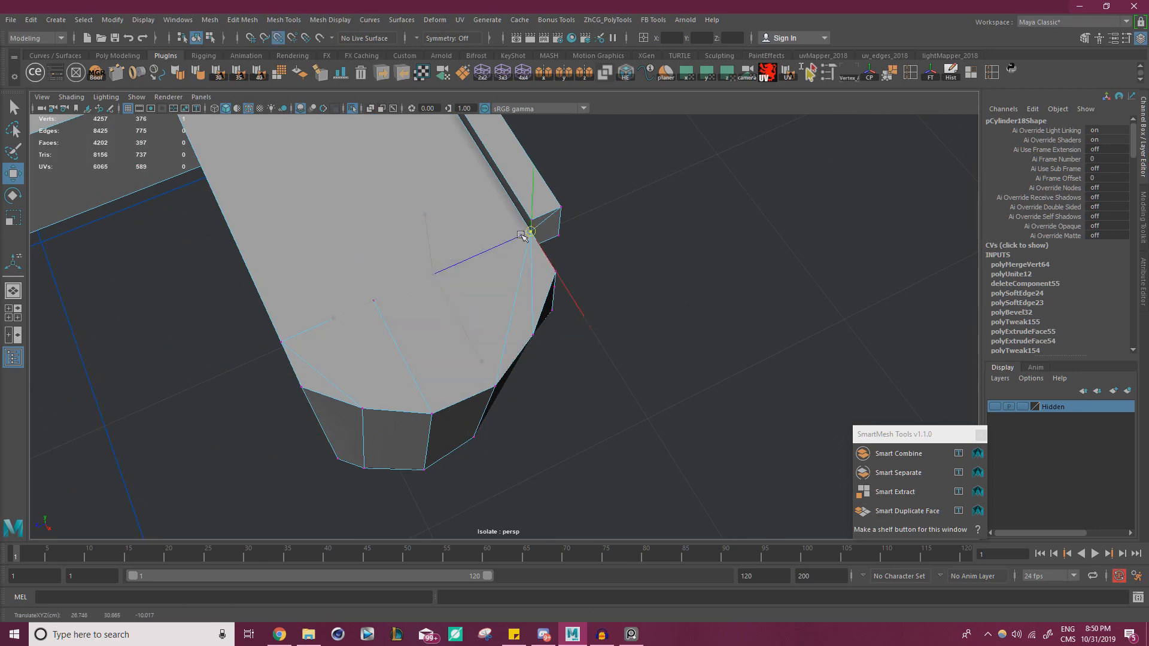
{"action": "left_click", "coordinate": [368, 301]}
{"action": "middle_click_drag", "start_coordinate": [368, 301], "coordinate": [330, 329]}
- Try to connect a top rim vertex of the end piece to the lower side vertex beside the rail with an edge
{"action": "left_click_drag", "start_coordinate": [455, 350], "coordinate": [283, 299], "text": "alt"}
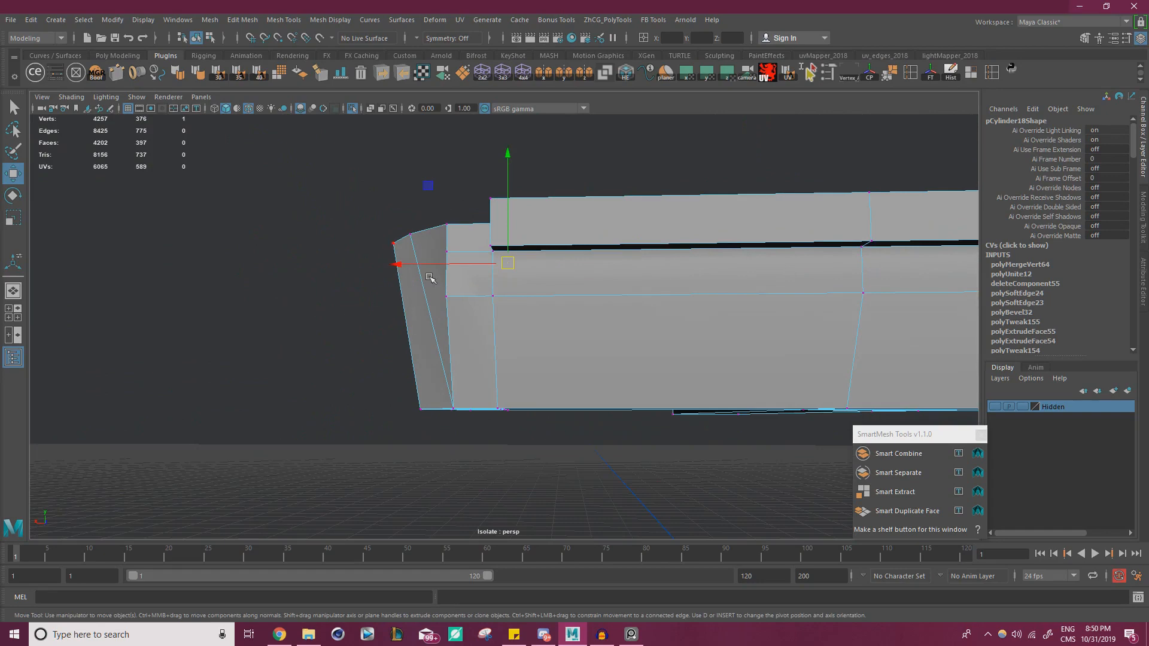
{"action": "left_click_drag", "start_coordinate": [429, 277], "coordinate": [529, 260], "text": "alt"}
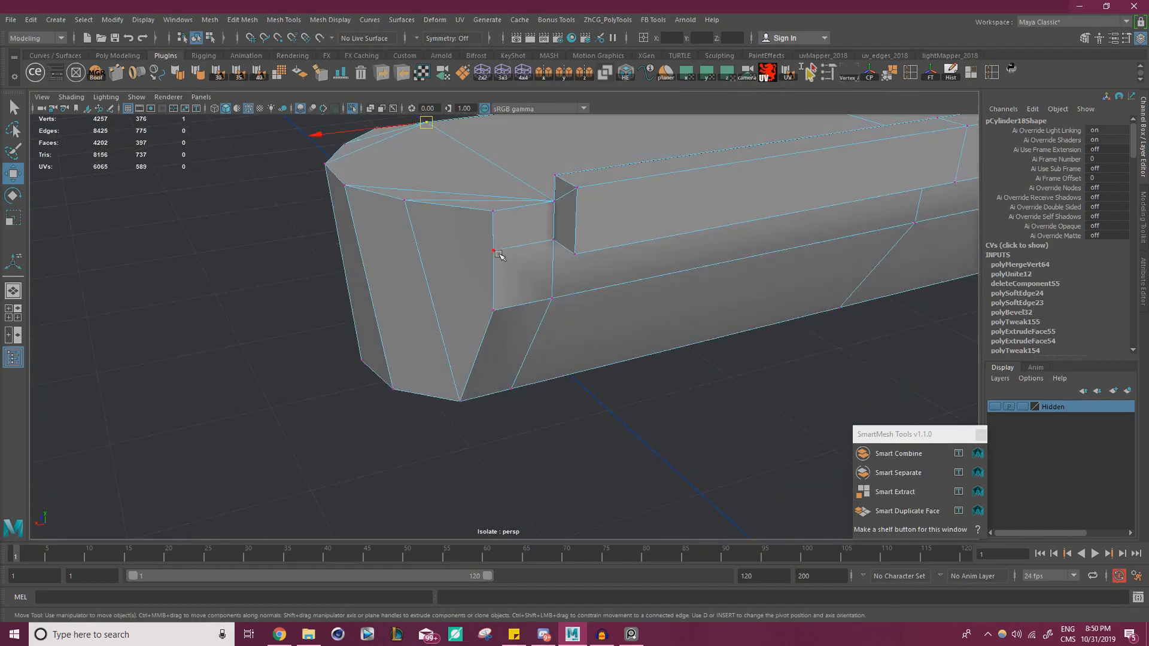
{"action": "left_click_drag", "start_coordinate": [557, 306], "coordinate": [441, 257], "text": "alt"}
{"action": "key", "text": "ctrl+z"}
{"action": "key", "text": "ctrl+e"}
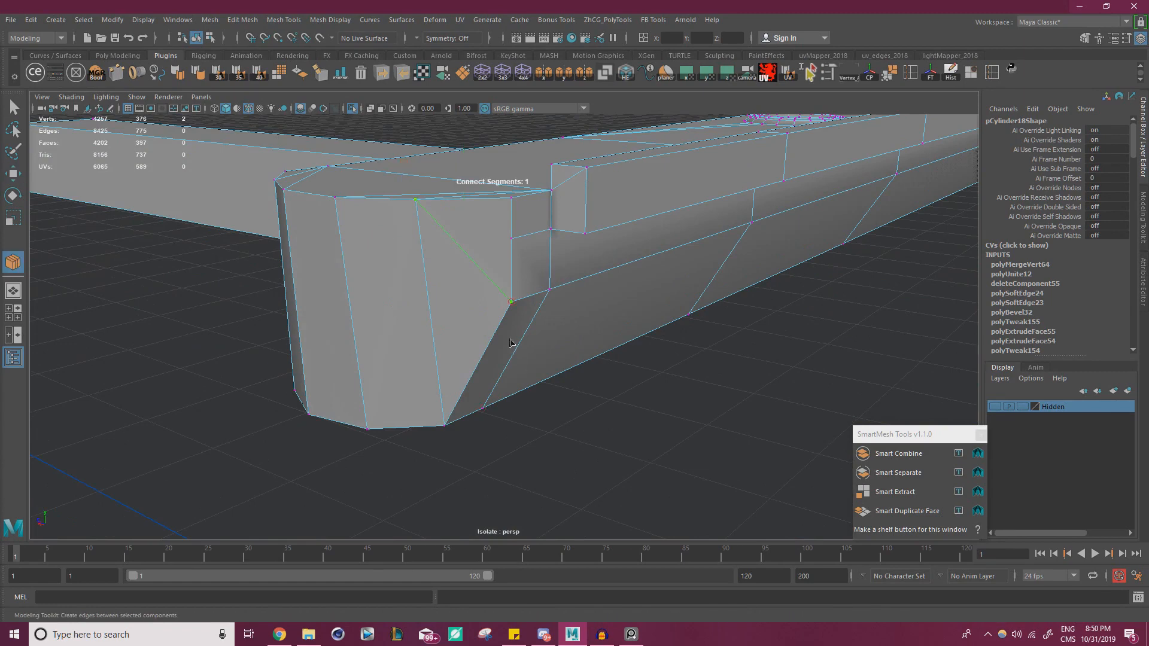
{"action": "key", "text": "w"}
{"action": "mouse_move", "coordinate": [487, 310]}
{"action": "left_mouse_down", "text": "alt"}
{"action": "mouse_move", "coordinate": [533, 369]}
{"action": "mouse_move", "coordinate": [541, 359]}
{"action": "mouse_move", "coordinate": [538, 372]}
{"action": "mouse_move", "coordinate": [488, 297]}
{"action": "left_mouse_up", "text": "alt"}
{"action": "key", "text": "ctrl+z"}
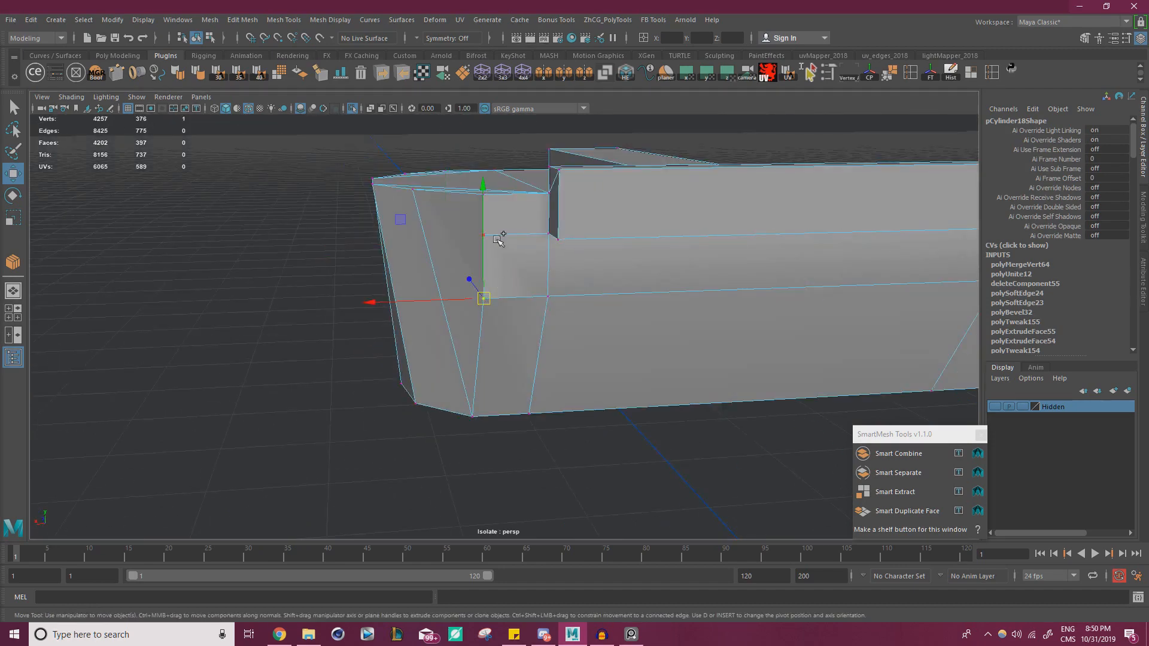
- Try to shift the two side vertices below the end piece's top rim along X
{"action": "left_click_drag", "start_coordinate": [499, 240], "coordinate": [434, 372], "text": "alt"}
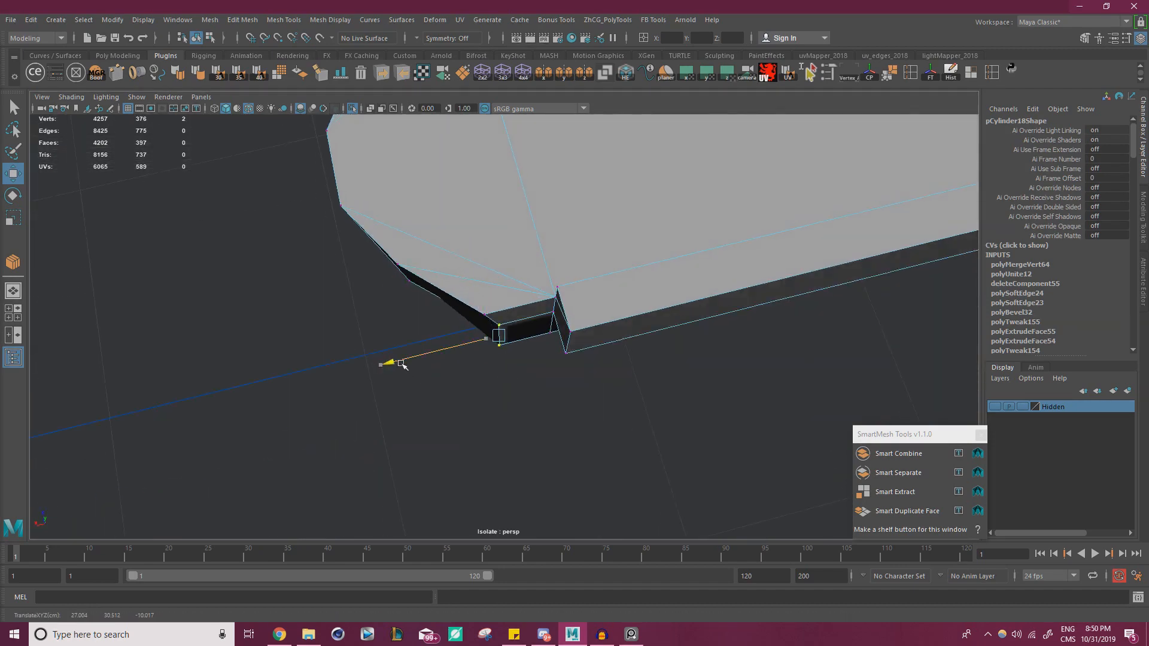
{"action": "left_click", "coordinate": [448, 372]}
{"action": "left_click", "coordinate": [478, 351]}
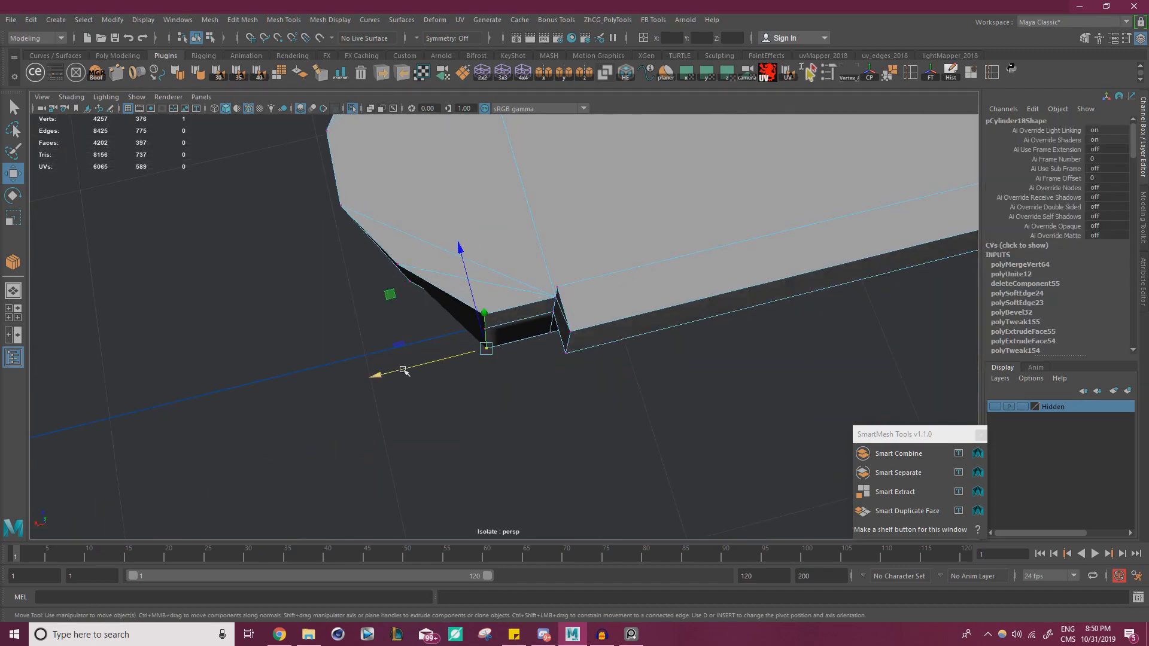
{"action": "middle_click_drag", "start_coordinate": [500, 329], "coordinate": [414, 351]}
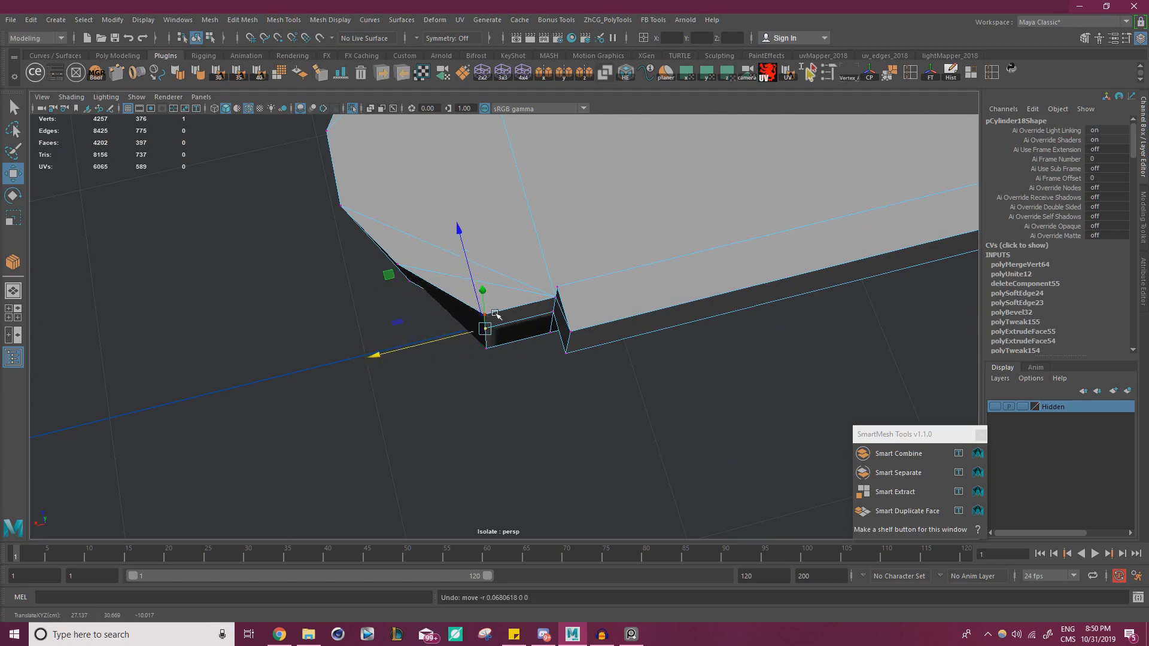
- Move the lower and middle side vertices of the end piece along X toward the rail, the lower one farther
{"action": "left_click_drag", "start_coordinate": [495, 313], "coordinate": [480, 294], "text": "alt"}
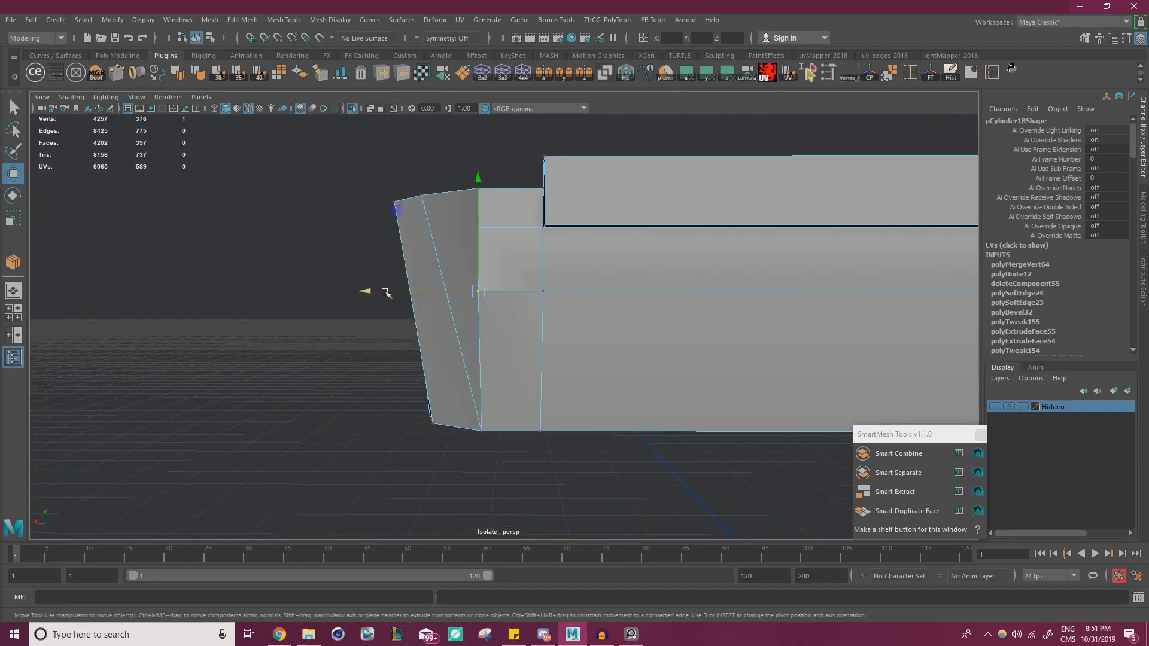
{"action": "middle_click_drag", "start_coordinate": [385, 293], "coordinate": [413, 296]}
{"action": "left_click", "coordinate": [478, 238]}
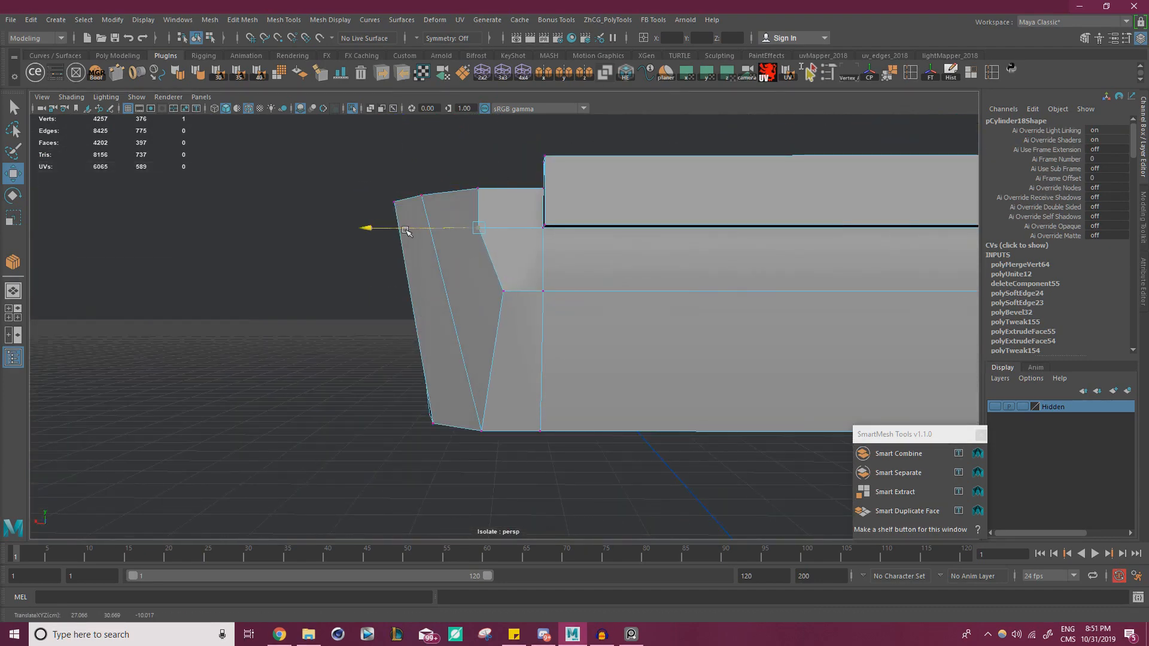
- Connect the end piece's middle side vertex with new edges to the neighbouring top rim vertex and the bottom corner vertex
{"action": "left_click_drag", "start_coordinate": [422, 230], "coordinate": [455, 369], "text": "alt"}
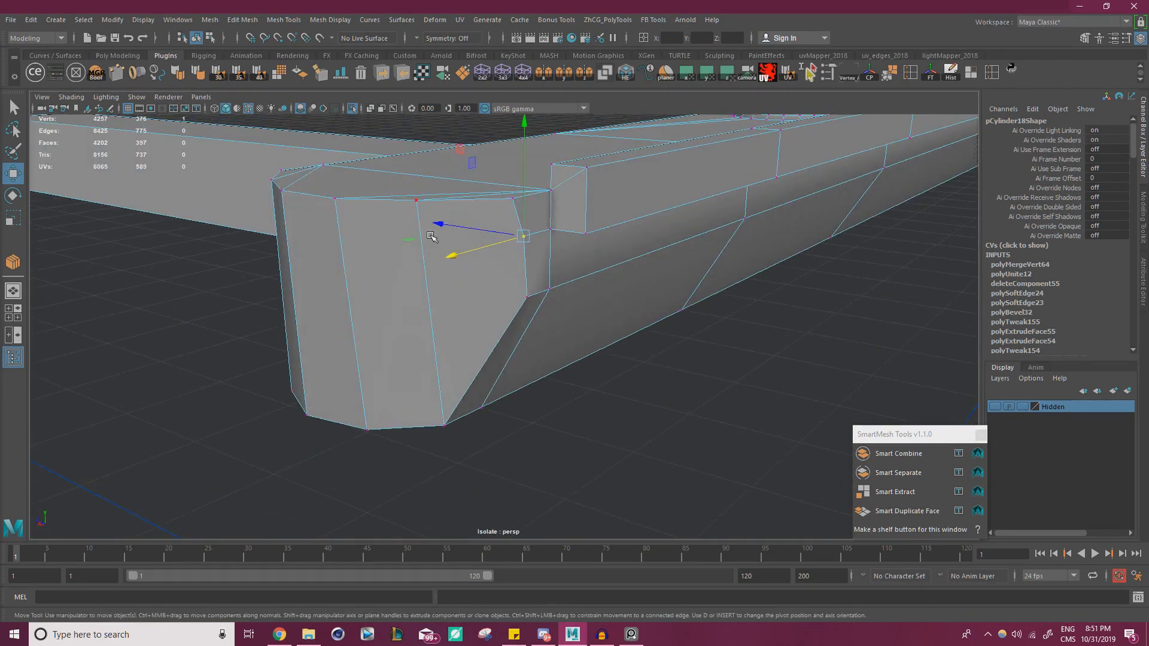
{"action": "right_click_drag", "start_coordinate": [420, 210], "coordinate": [488, 319], "text": "shift"}
{"action": "key", "text": "w"}
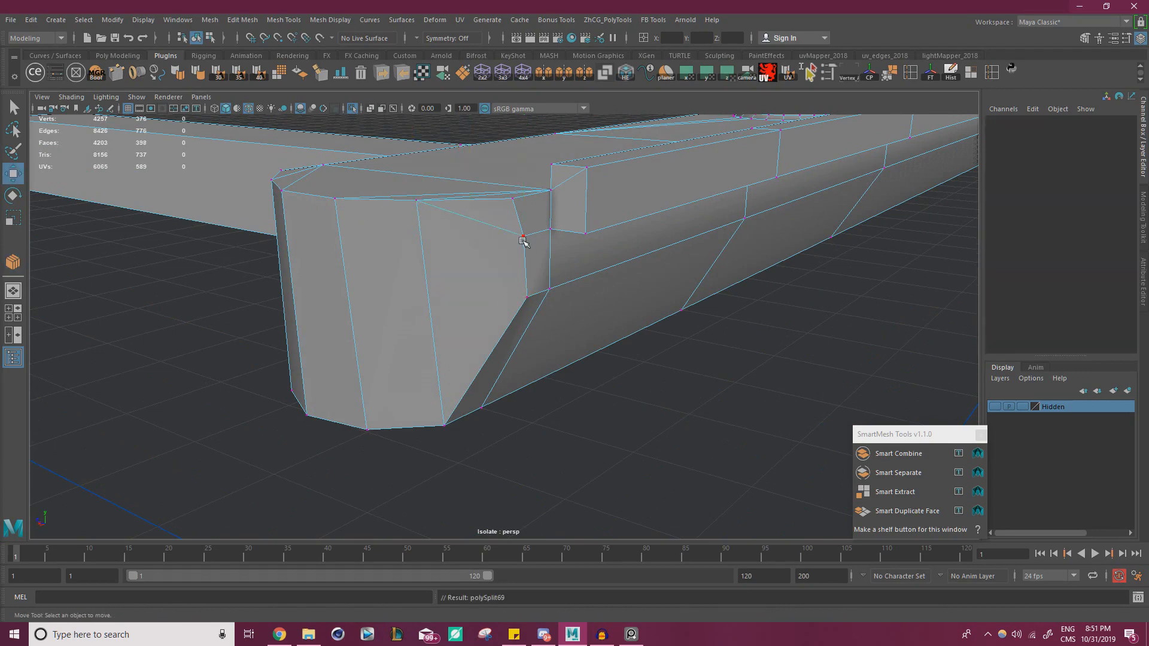
{"action": "left_click", "coordinate": [524, 238]}
{"action": "left_click", "coordinate": [445, 422], "text": "shift"}
{"action": "right_click_drag", "start_coordinate": [446, 419], "coordinate": [538, 437], "text": "shift"}
{"action": "key", "text": "w"}
{"action": "left_click_drag", "start_coordinate": [521, 324], "coordinate": [493, 316], "text": "alt"}
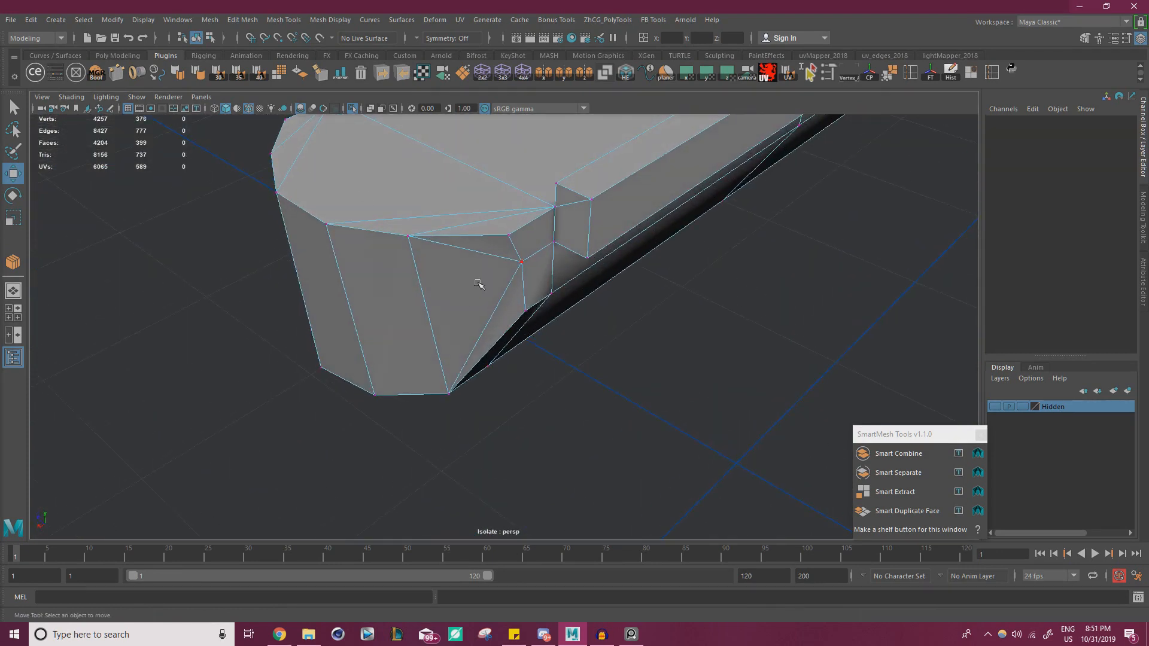
- Flatten the three end-piece faces beside the joint by scaling them to 0 along X with Component axis orientation
{"action": "right_click_drag", "start_coordinate": [535, 290], "coordinate": [541, 324]}
{"action": "left_click", "coordinate": [500, 252]}
{"action": "left_click", "coordinate": [487, 299], "text": "shift"}
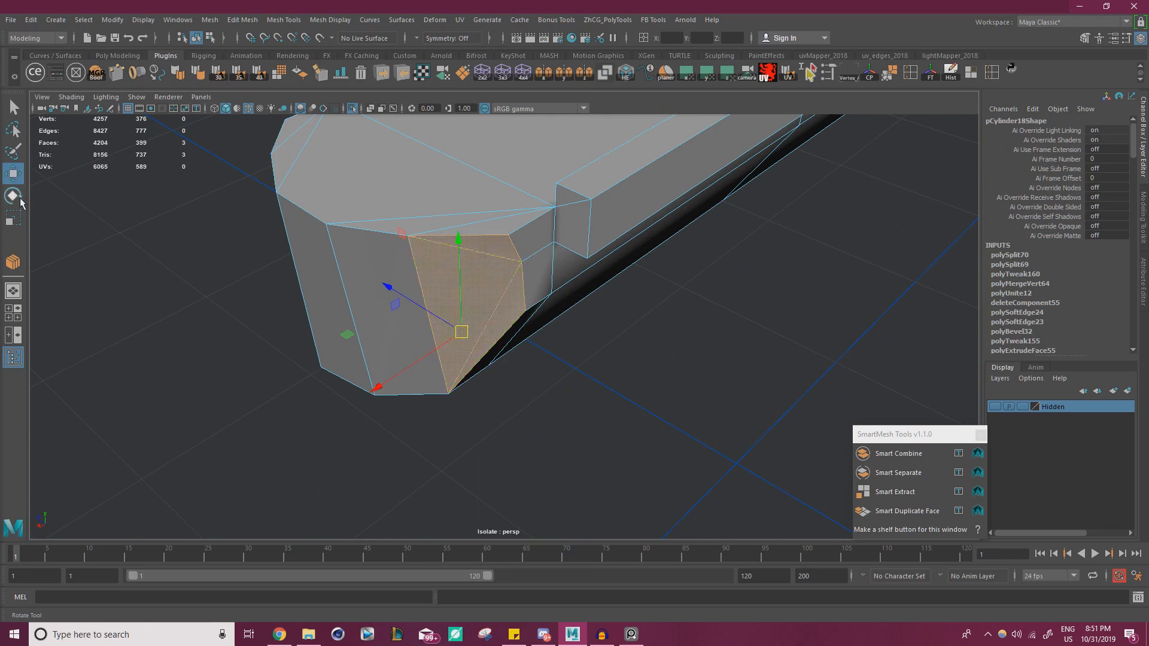
{"action": "double_click", "coordinate": [20, 226]}
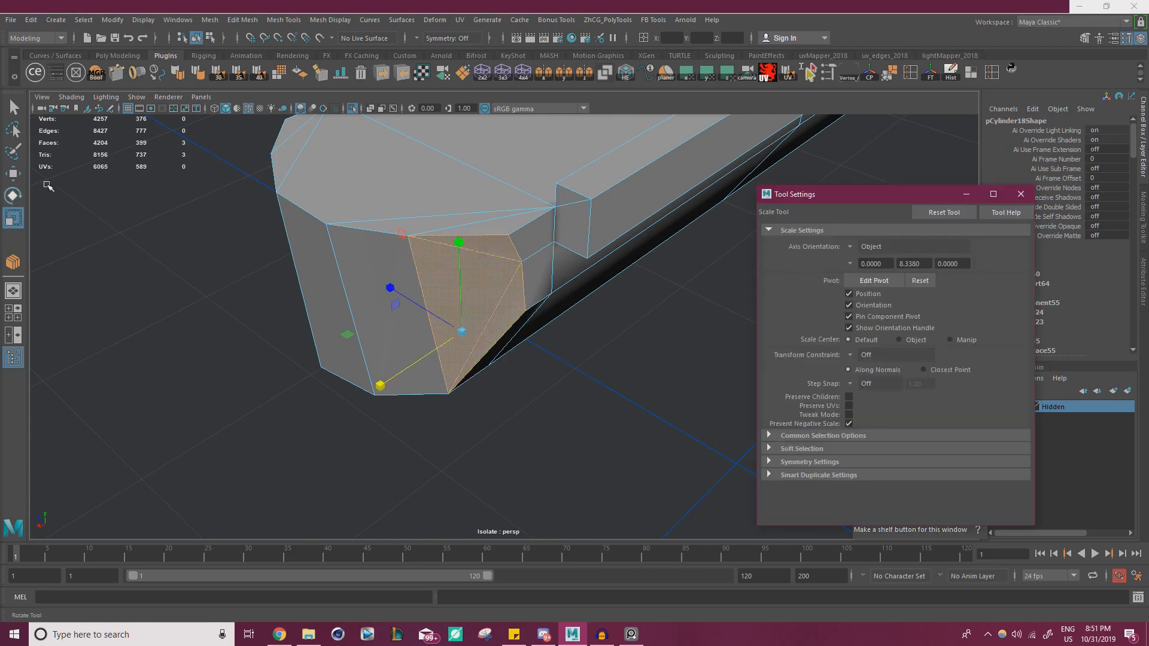
{"action": "left_click", "coordinate": [849, 246]}
{"action": "left_click", "coordinate": [885, 281]}
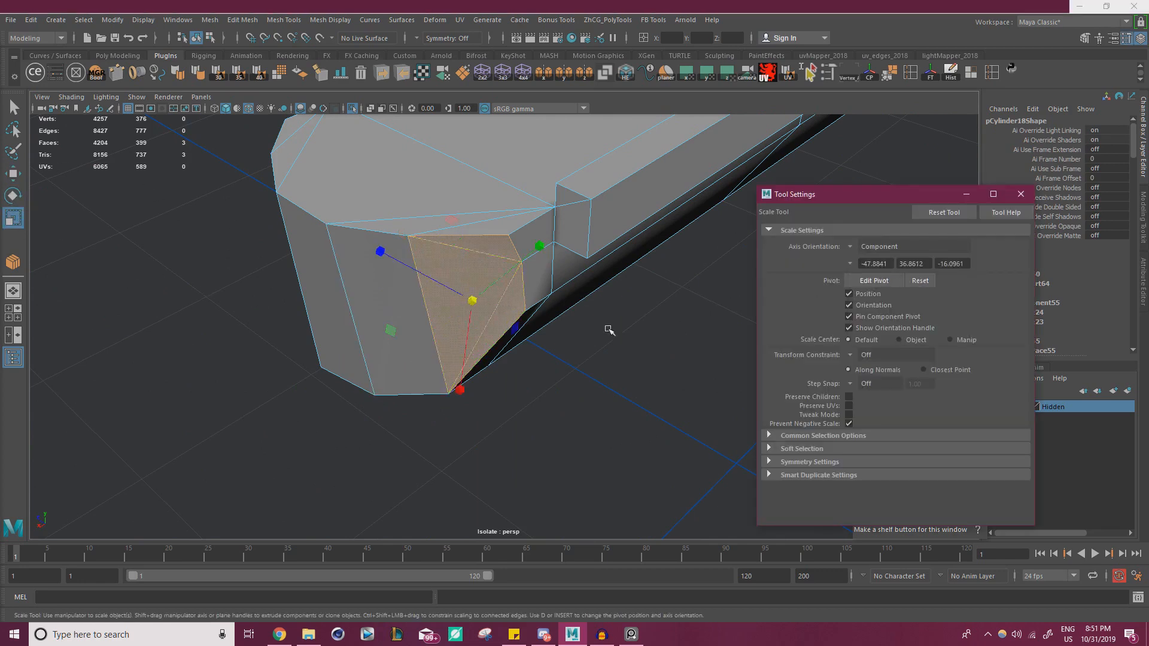
{"action": "left_click_drag", "start_coordinate": [504, 397], "coordinate": [438, 436], "text": "alt"}
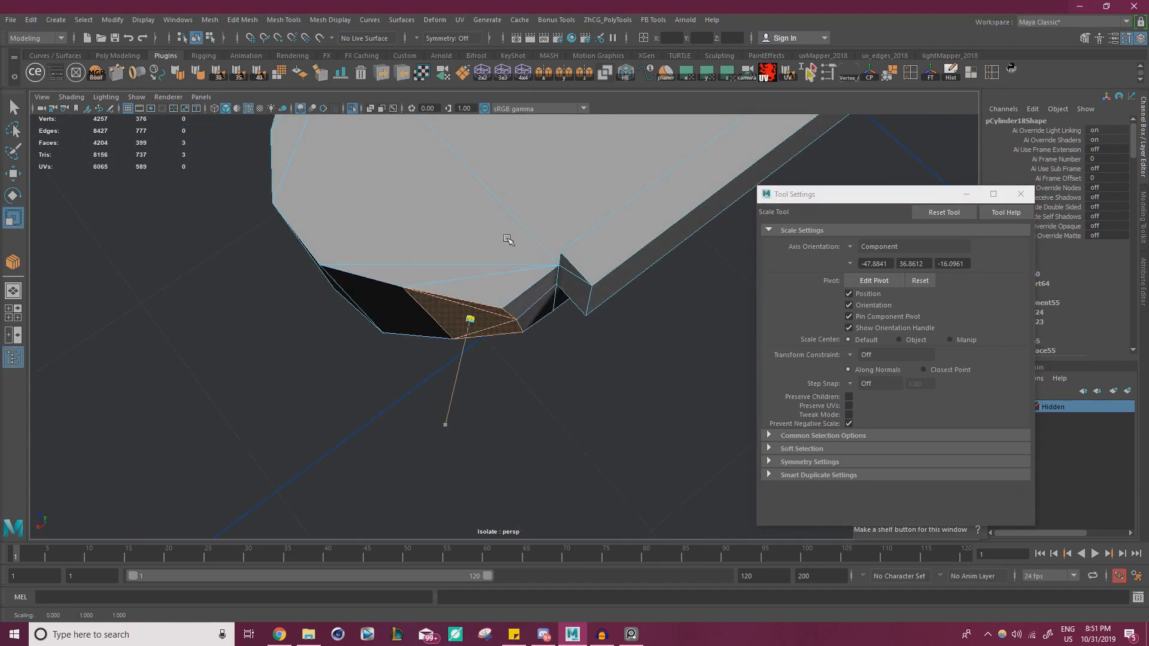
{"action": "left_click_drag", "start_coordinate": [544, 158], "coordinate": [601, 232], "text": "alt"}
{"action": "key", "text": "w"}
{"action": "mouse_move", "coordinate": [538, 251]}
{"action": "left_mouse_down", "text": "alt"}
{"action": "mouse_move", "coordinate": [489, 251]}
{"action": "mouse_move", "coordinate": [526, 250]}
{"action": "left_mouse_up", "text": "alt"}
- Snap the end piece's middle and lower side vertices along Z into line with the rim corner vertex above
{"action": "right_click_drag", "start_coordinate": [526, 249], "coordinate": [529, 231]}
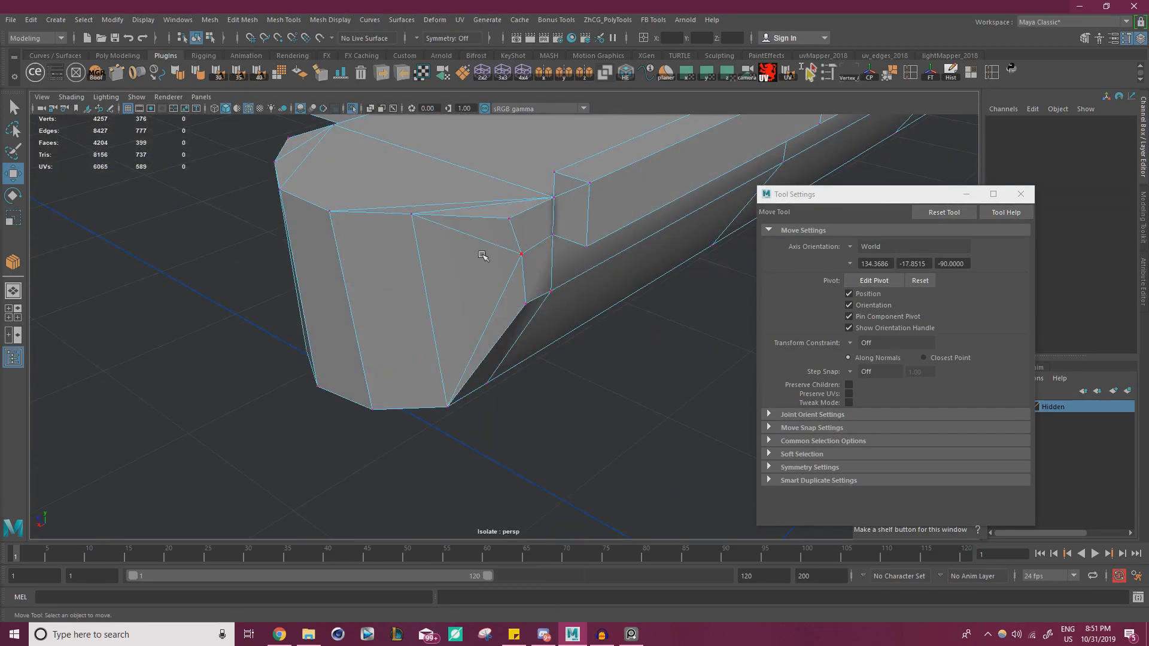
{"action": "left_click", "coordinate": [533, 250]}
{"action": "left_click_drag", "start_coordinate": [533, 250], "coordinate": [453, 243], "text": "alt"}
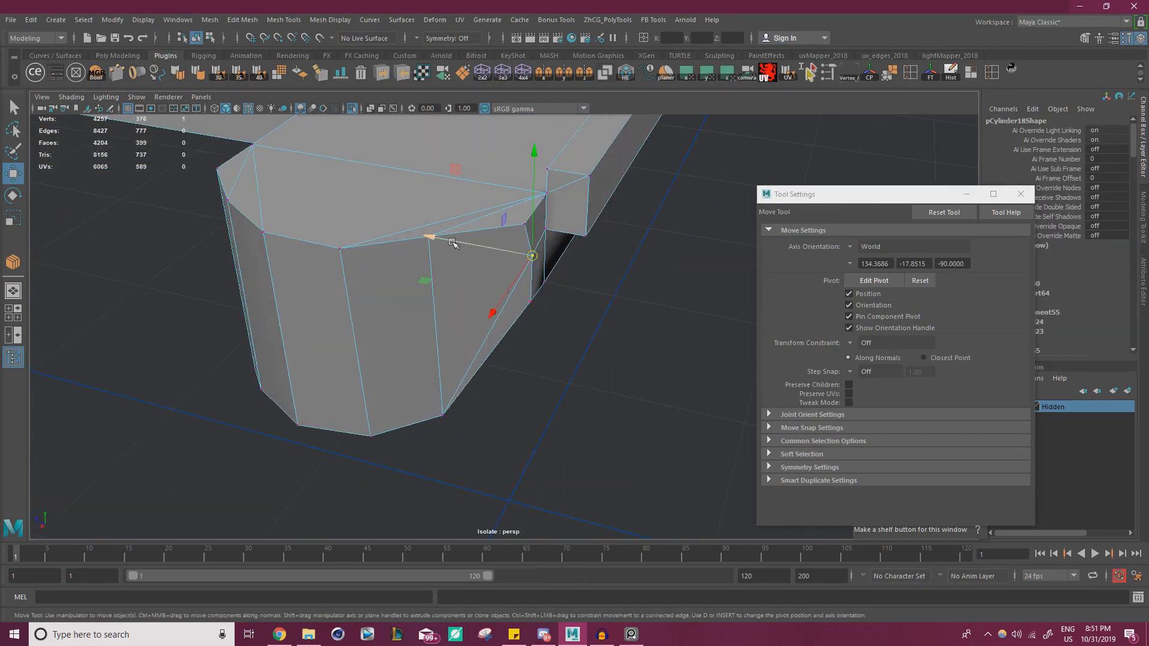
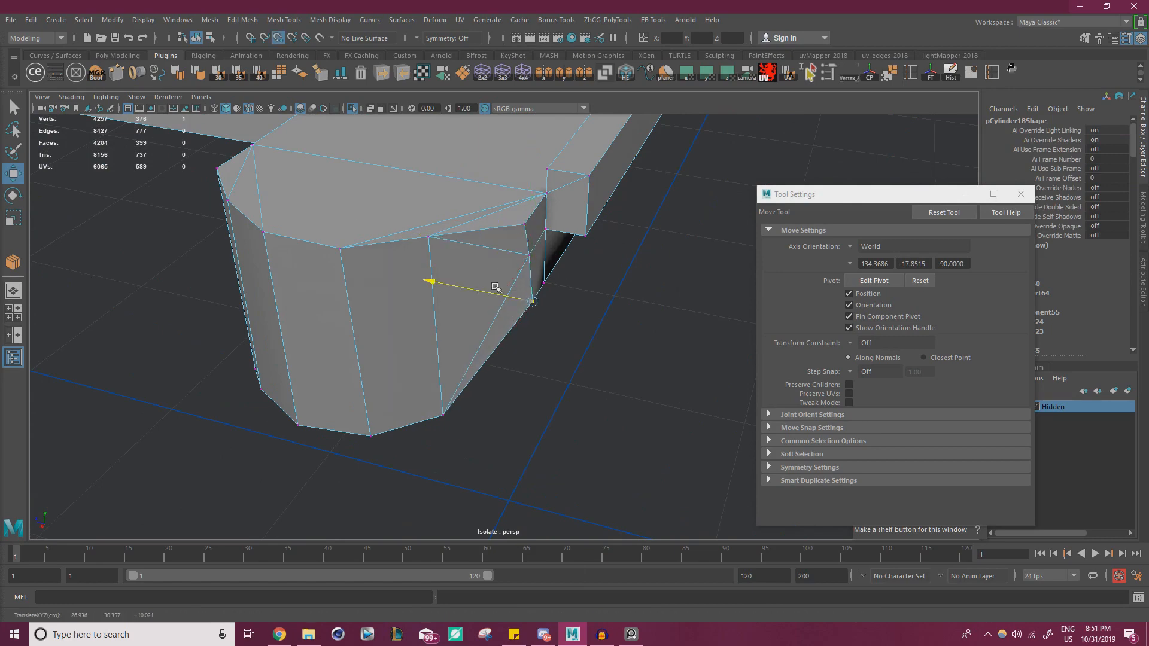
{"action": "left_click_drag", "start_coordinate": [549, 289], "coordinate": [439, 252], "text": "alt"}
- Select the two stacked vertical edges below the end piece's rim corner and shift them along X
{"action": "right_click_drag", "start_coordinate": [514, 269], "coordinate": [513, 242]}
{"action": "left_click", "coordinate": [502, 253]}
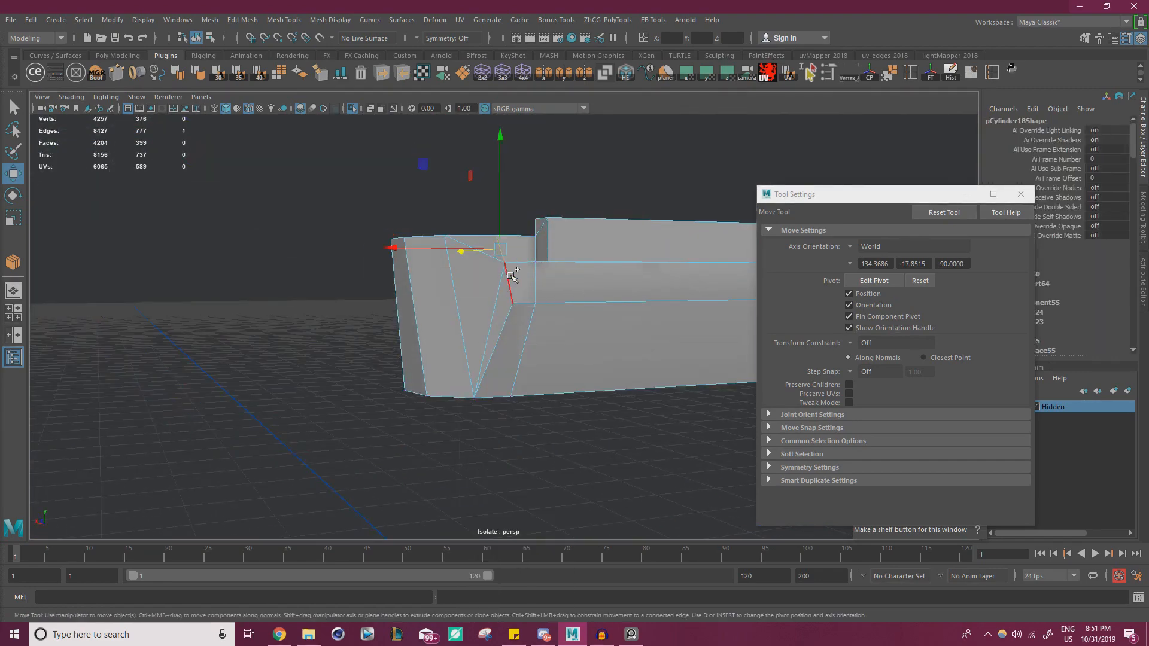
{"action": "left_click", "coordinate": [510, 277], "text": "shift"}
{"action": "left_click_drag", "start_coordinate": [514, 280], "coordinate": [598, 378], "text": "alt"}
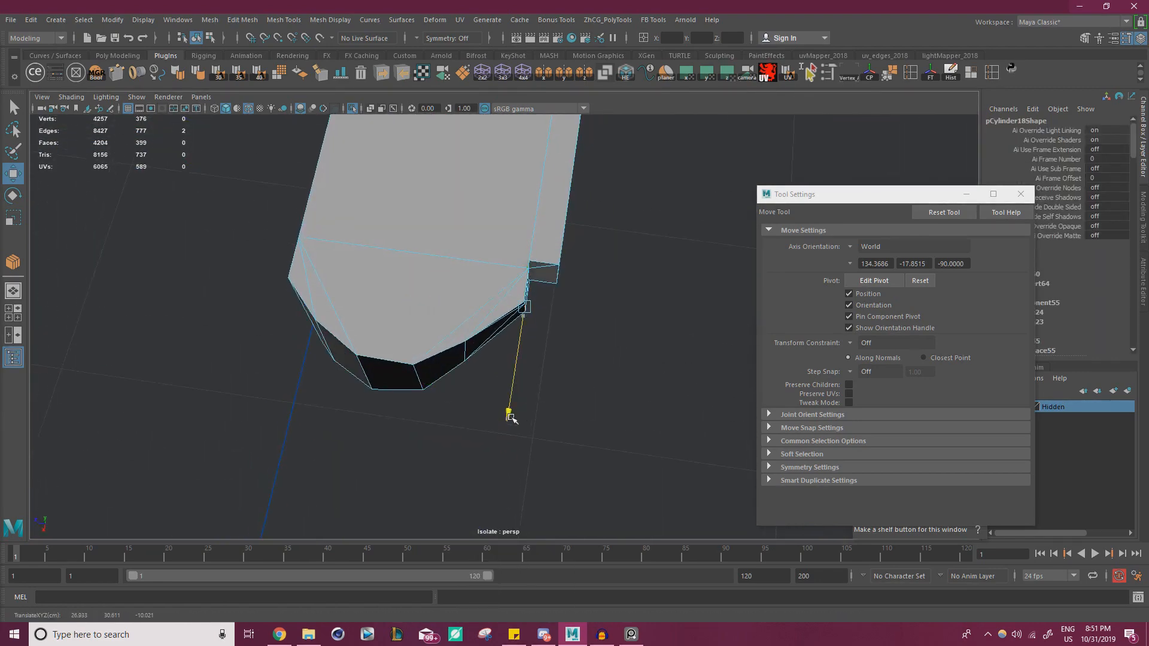
{"action": "left_click_drag", "start_coordinate": [518, 395], "coordinate": [458, 293], "text": "alt"}
- Try to snap the end piece's lower side vertex onto the neighbouring rail vertex
{"action": "left_click_drag", "start_coordinate": [402, 269], "coordinate": [506, 303], "text": "alt"}
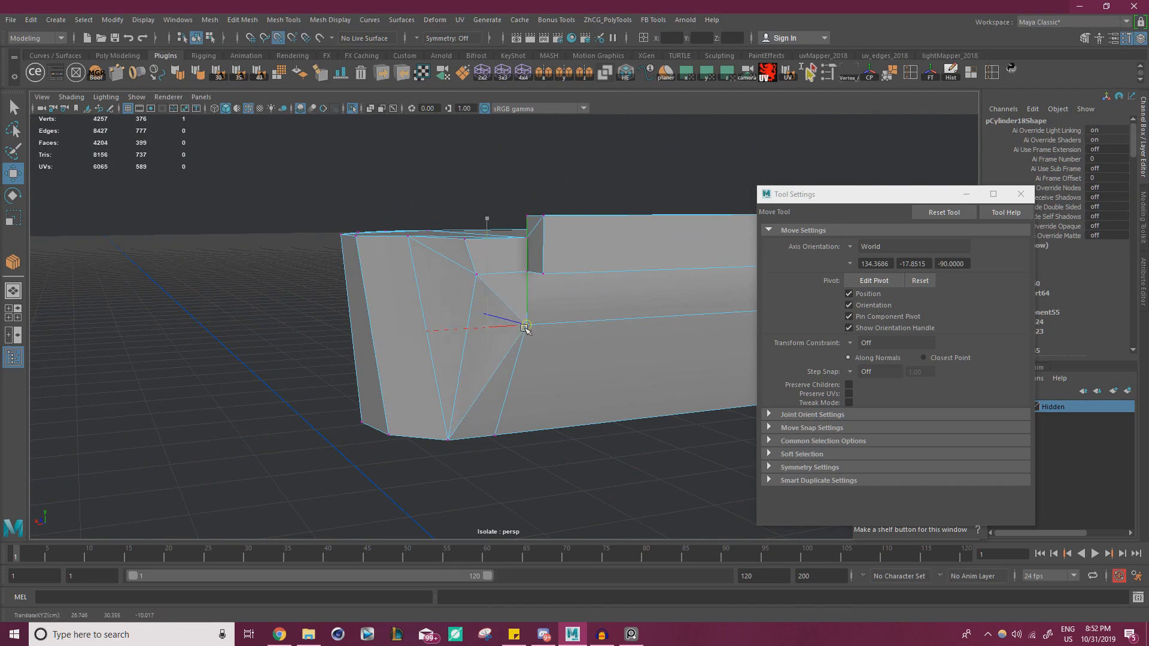
{"action": "middle_click_drag", "start_coordinate": [492, 281], "coordinate": [513, 281]}
{"action": "left_click_drag", "start_coordinate": [489, 292], "coordinate": [514, 296], "text": "alt"}
{"action": "left_click_drag", "start_coordinate": [532, 334], "coordinate": [479, 279], "text": "alt"}
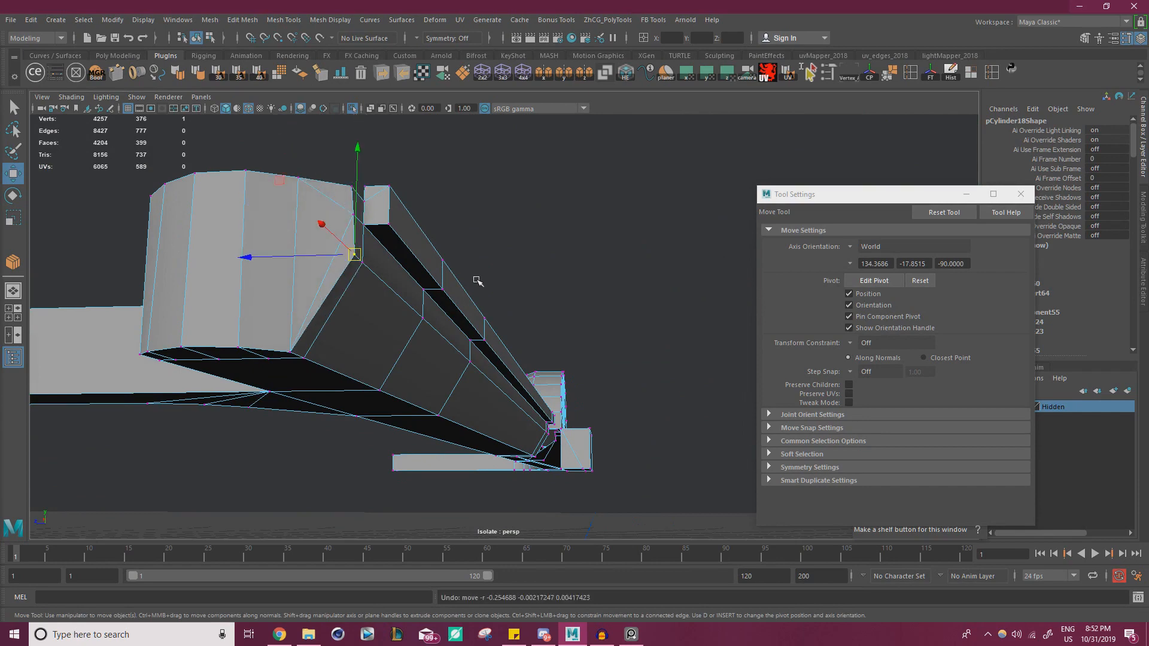
- Try snapping the lower side vertex and the adjacent rail vertex up onto the vertices directly above them
{"action": "left_click_drag", "start_coordinate": [478, 281], "coordinate": [462, 336], "text": "alt"}
{"action": "scroll", "coordinate": [461, 335], "scroll_direction": "up", "scroll_amount": 3}
{"action": "key", "text": "v"}
{"action": "left_click_drag", "start_coordinate": [395, 317], "coordinate": [390, 259]}
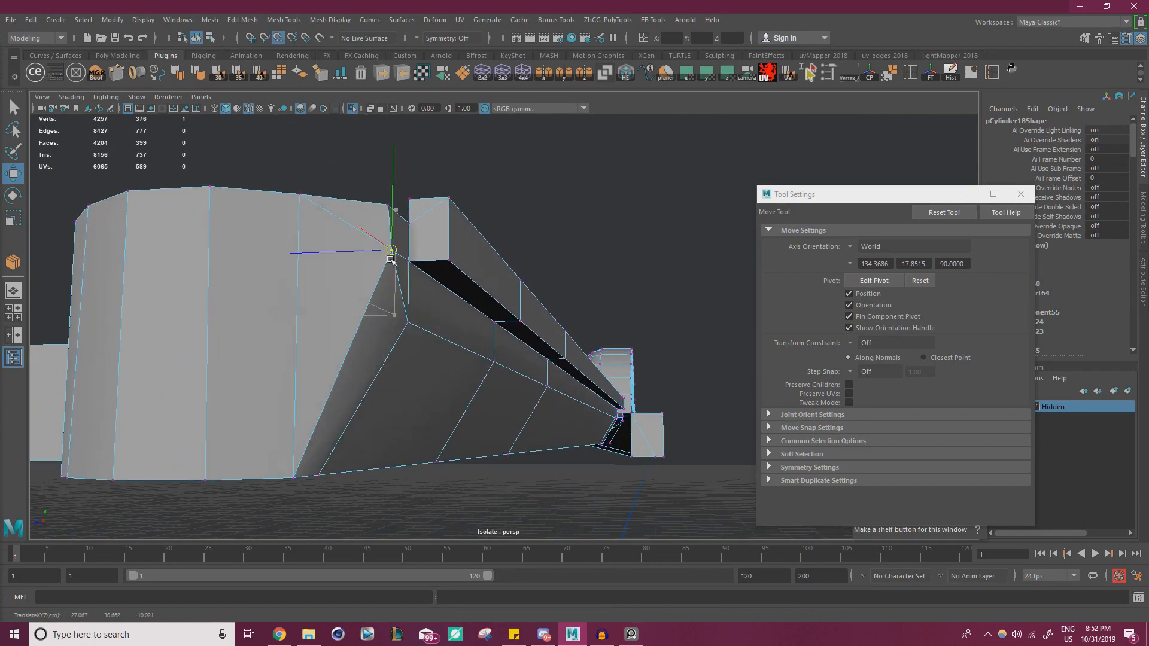
{"action": "left_click_drag", "start_coordinate": [410, 315], "coordinate": [410, 268]}
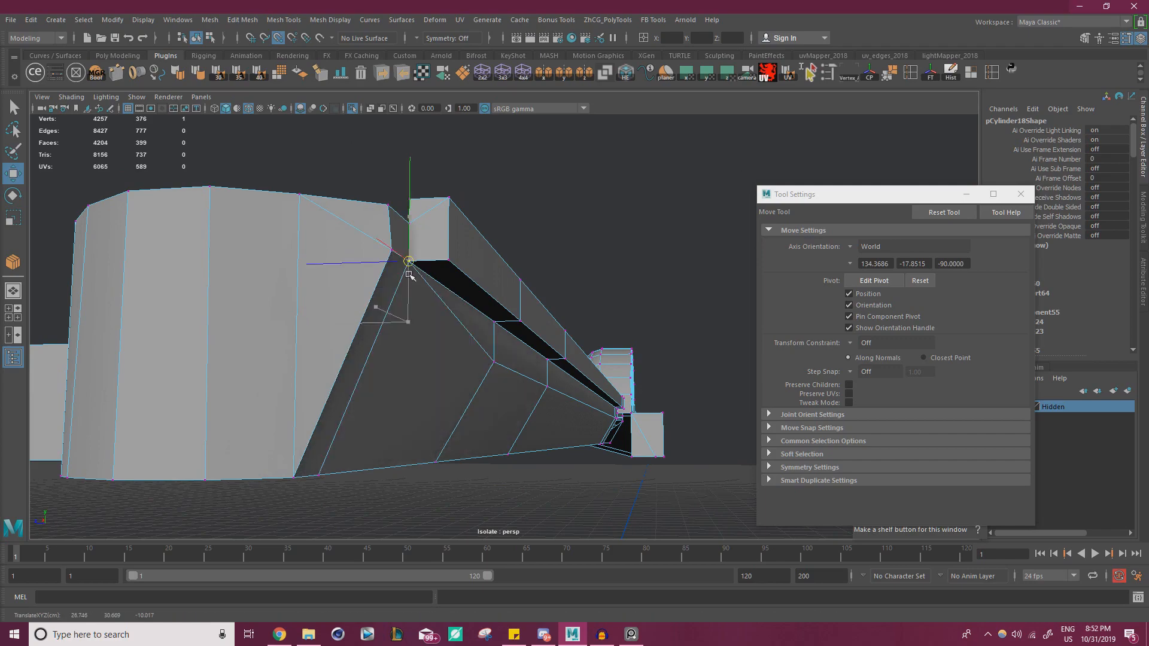
{"action": "left_click_drag", "start_coordinate": [493, 281], "coordinate": [376, 323], "text": "alt"}
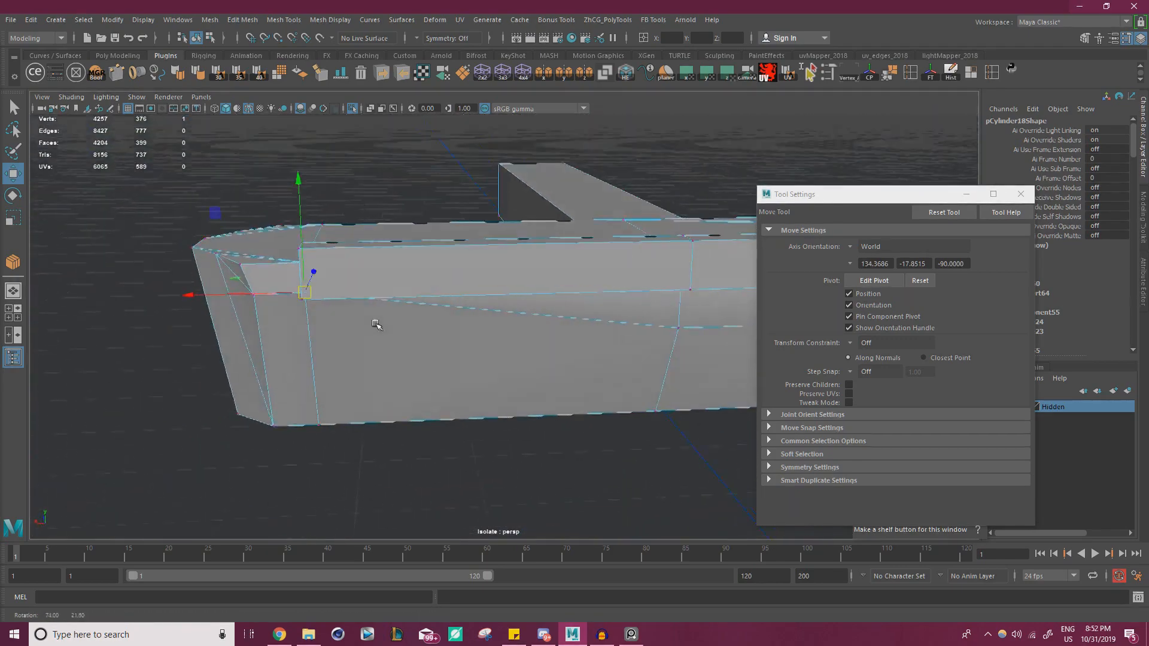
- Try snapping the next two lower vertices along the carriage rail up onto the vertices above them
{"action": "right_click_drag", "start_coordinate": [377, 323], "coordinate": [253, 299], "text": "alt"}
{"action": "middle_click_drag", "start_coordinate": [712, 311], "coordinate": [359, 282], "text": "alt"}
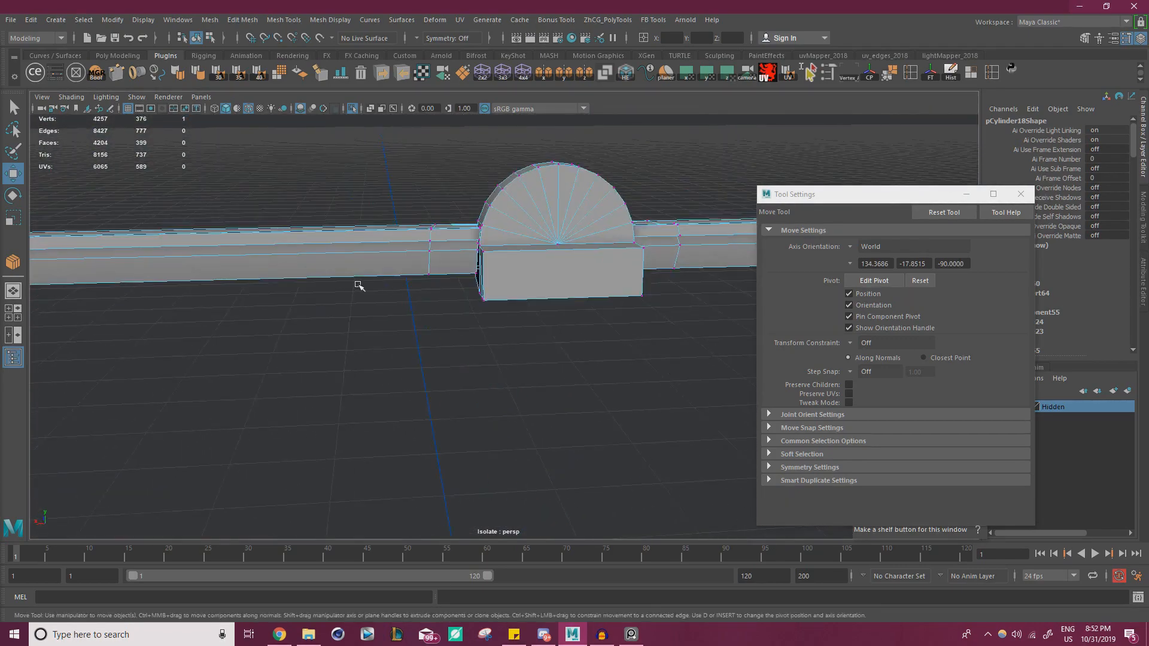
{"action": "left_click_drag", "start_coordinate": [359, 282], "coordinate": [424, 298], "text": "alt"}
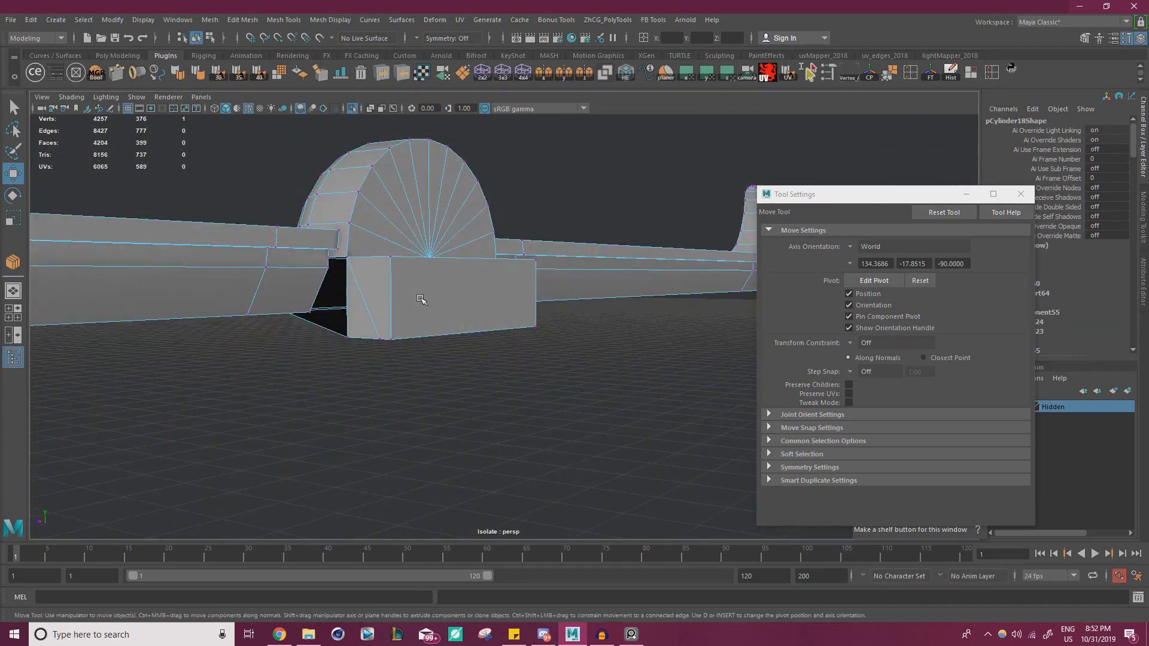
{"action": "right_click_drag", "start_coordinate": [421, 299], "coordinate": [295, 289], "text": "alt"}
{"action": "middle_click_drag", "start_coordinate": [295, 290], "coordinate": [553, 287], "text": "alt"}
{"action": "scroll", "coordinate": [467, 296], "scroll_direction": "up", "scroll_amount": 5}
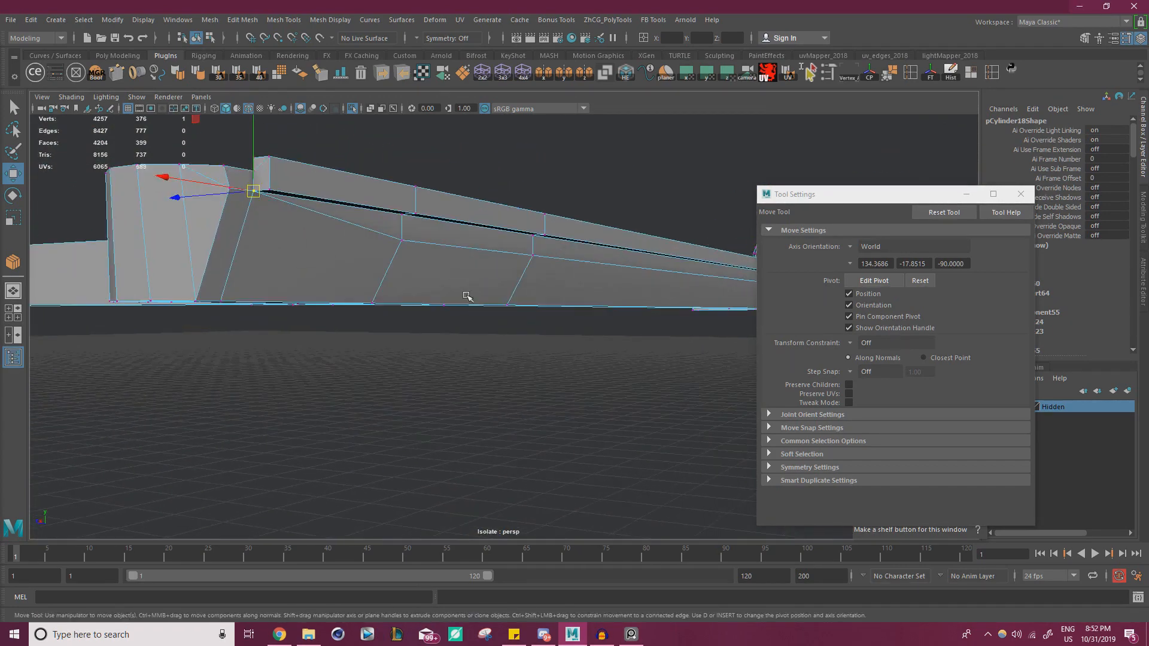
{"action": "middle_click_drag", "start_coordinate": [466, 295], "coordinate": [500, 290], "text": "alt"}
{"action": "scroll", "coordinate": [500, 290], "scroll_direction": "up", "scroll_amount": 4}
{"action": "left_click", "coordinate": [360, 222]}
{"action": "key", "text": "v"}
{"action": "left_click_drag", "start_coordinate": [360, 221], "coordinate": [357, 201]}
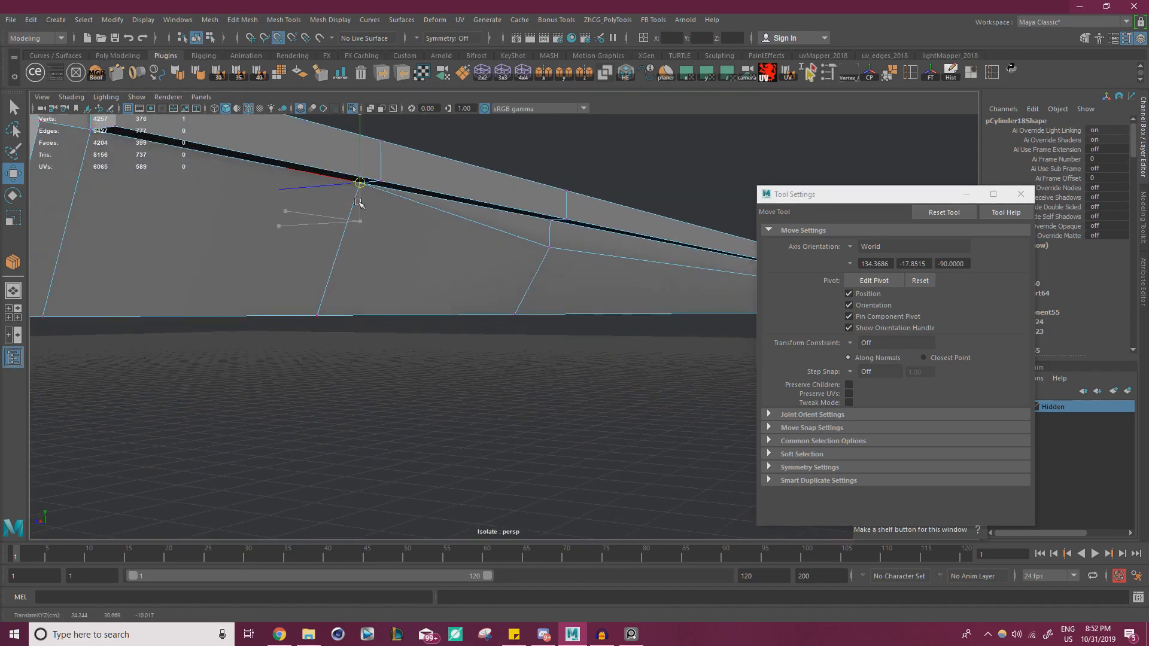
{"action": "left_click_drag", "start_coordinate": [552, 242], "coordinate": [551, 221]}
- Try snapping the last lower rail vertices beside the half-round block up onto the vertices above them
{"action": "middle_click_drag", "start_coordinate": [641, 252], "coordinate": [404, 261], "text": "alt"}
{"action": "scroll", "coordinate": [264, 239], "scroll_direction": "up", "scroll_amount": 6}
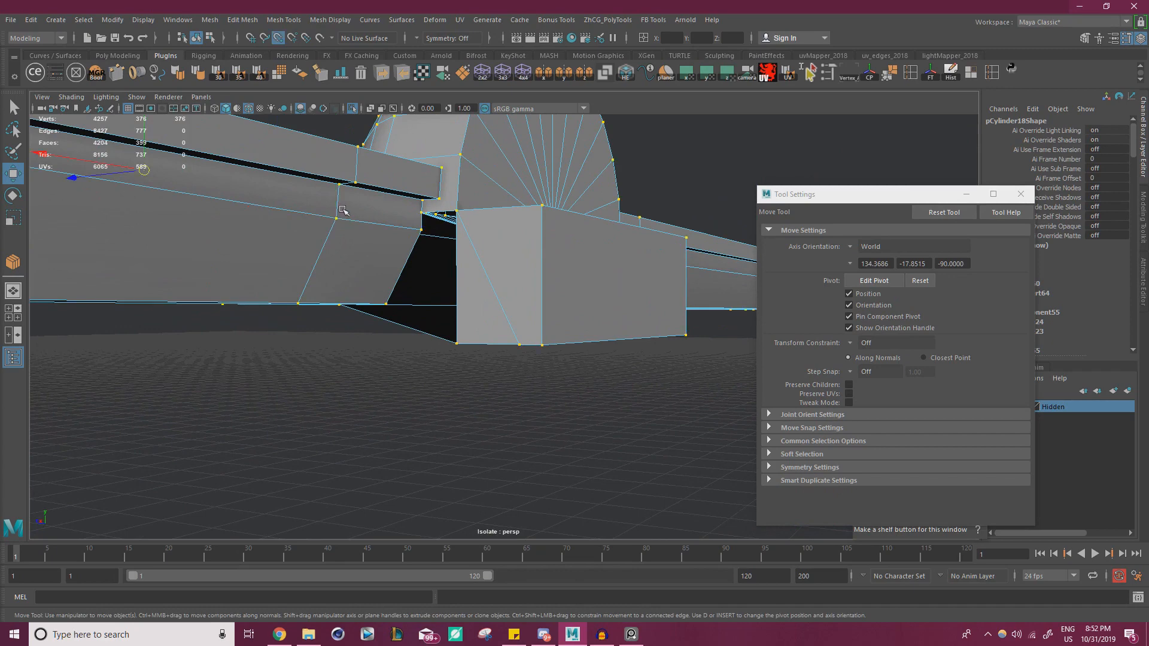
{"action": "key", "text": "v"}
{"action": "left_click_drag", "start_coordinate": [336, 228], "coordinate": [336, 202]}
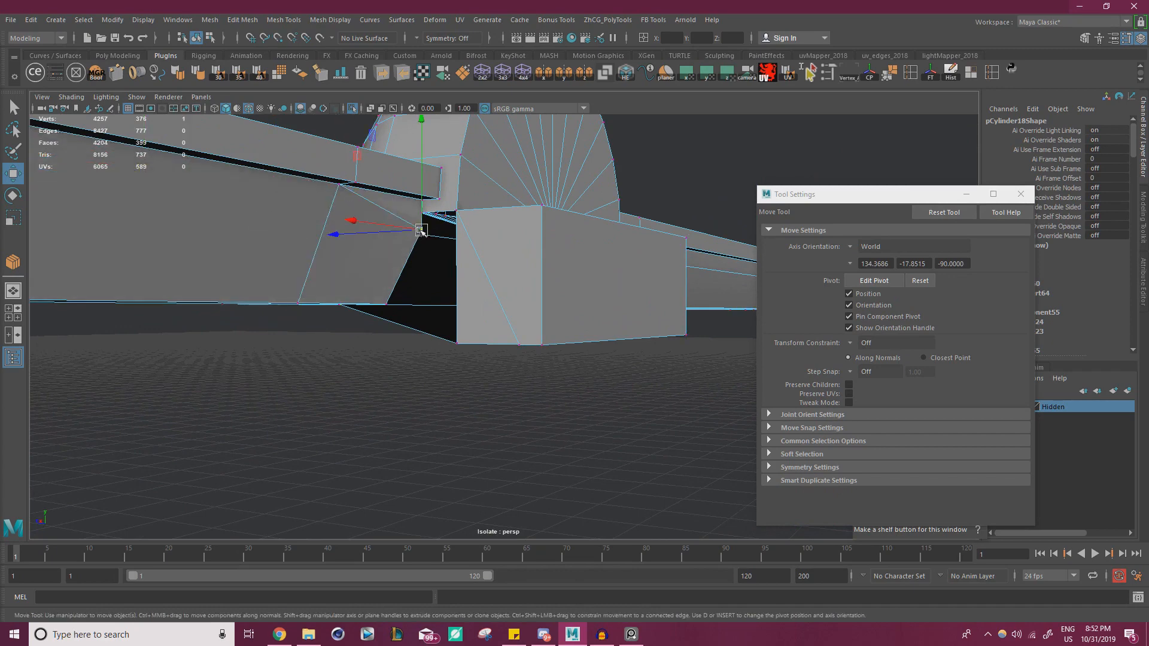
{"action": "left_click_drag", "start_coordinate": [420, 231], "coordinate": [395, 223], "text": "alt"}
{"action": "scroll", "coordinate": [418, 216], "scroll_direction": "up", "scroll_amount": 3}
{"action": "middle_click_drag", "start_coordinate": [418, 215], "coordinate": [452, 272], "text": "alt"}
{"action": "left_click_drag", "start_coordinate": [470, 267], "coordinate": [460, 287], "text": "alt"}
{"action": "left_click_drag", "start_coordinate": [476, 314], "coordinate": [481, 197]}
- Undo the upward vertex snaps along the rail and at the end piece
{"action": "key", "text": "ctrl+z"}
{"action": "key", "text": "ctrl+z"}
{"action": "key", "text": "ctrl+z"}
{"action": "scroll", "coordinate": [217, 251], "scroll_direction": "down", "scroll_amount": 6}
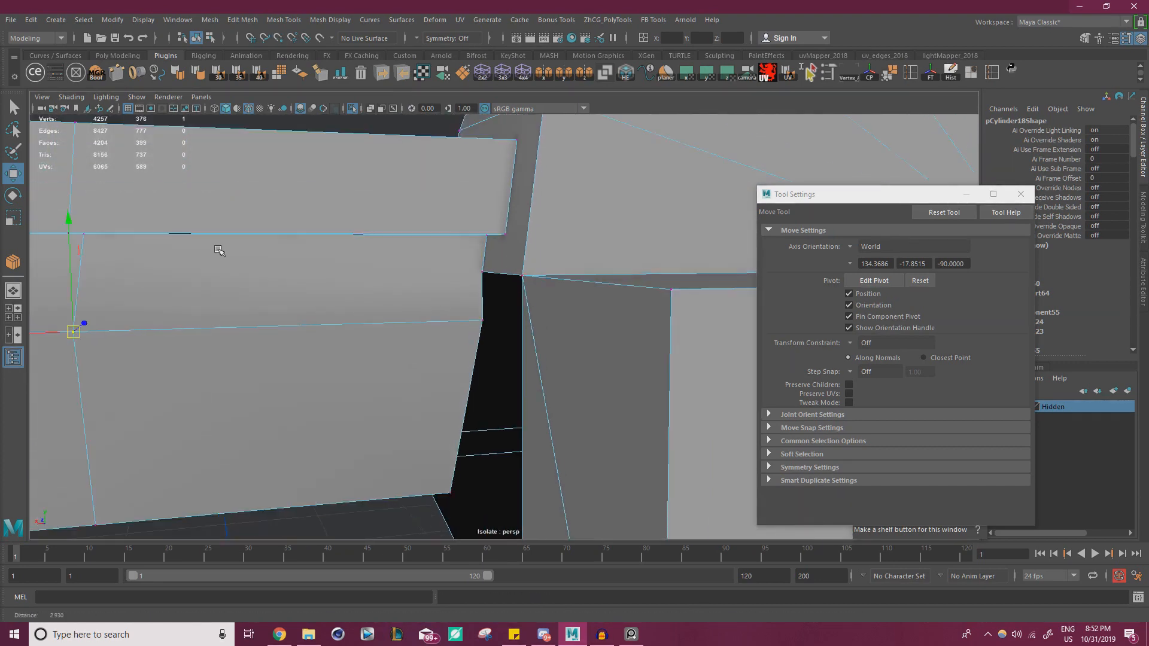
{"action": "left_click_drag", "start_coordinate": [164, 251], "coordinate": [388, 241], "text": "alt"}
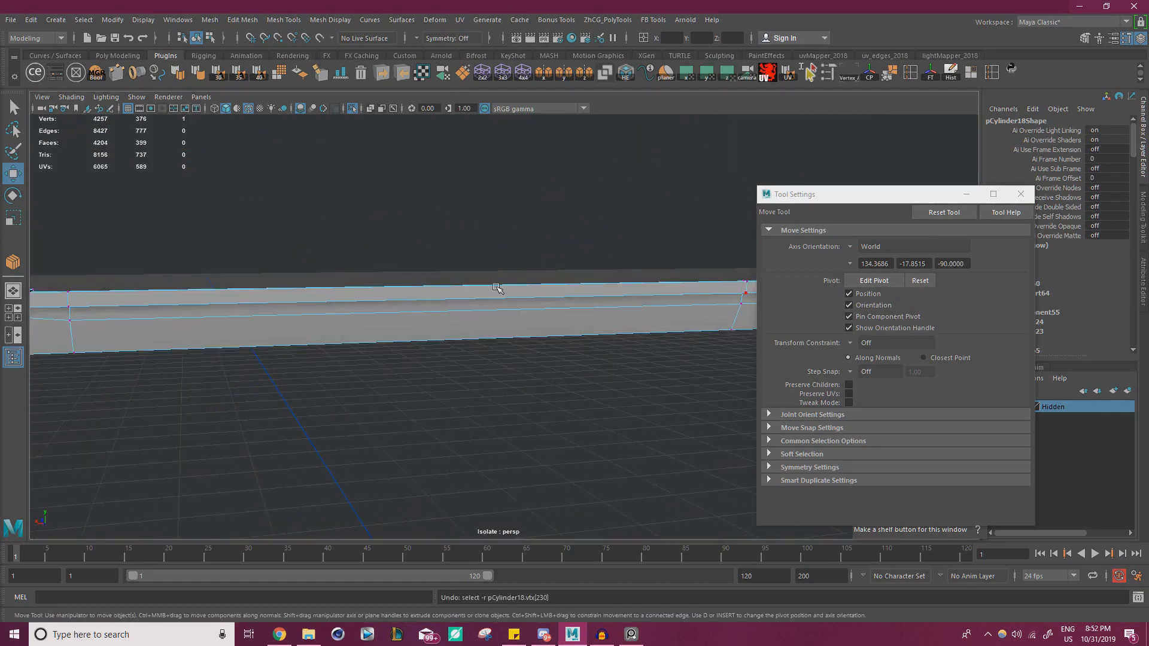
{"action": "middle_click_drag", "start_coordinate": [290, 258], "coordinate": [606, 259], "text": "alt"}
{"action": "key", "text": "ctrl+z"}
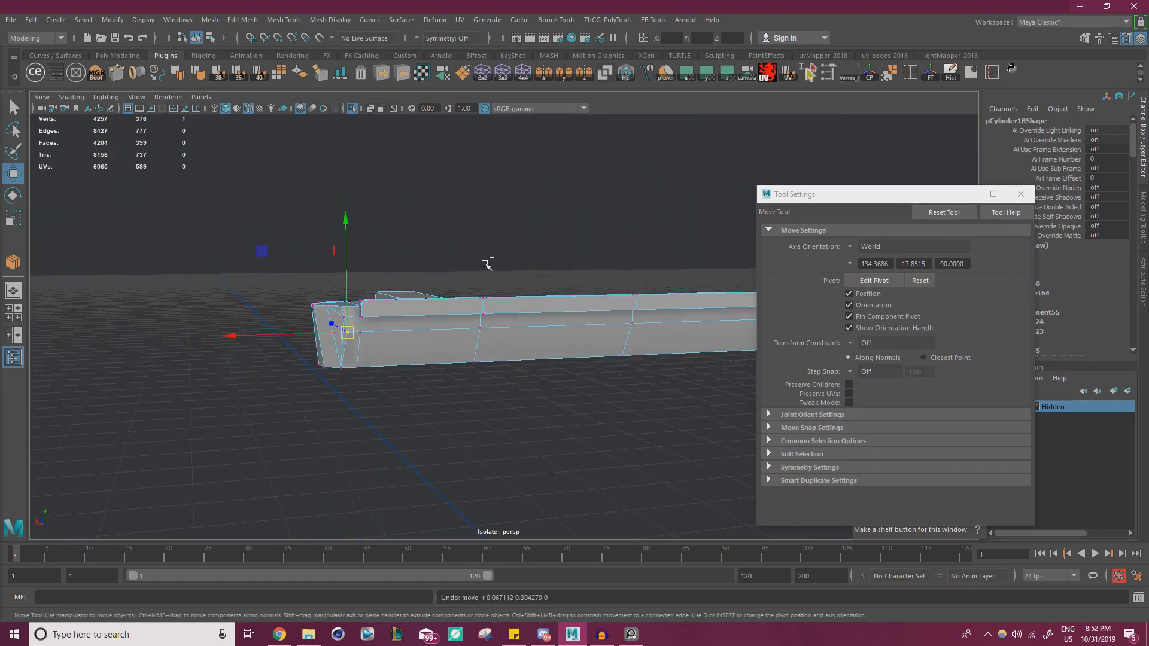
{"action": "left_click_drag", "start_coordinate": [444, 275], "coordinate": [539, 340], "text": "alt"}
{"action": "key", "text": "f"}
{"action": "scroll", "coordinate": [415, 305], "scroll_direction": "down", "scroll_amount": 10}
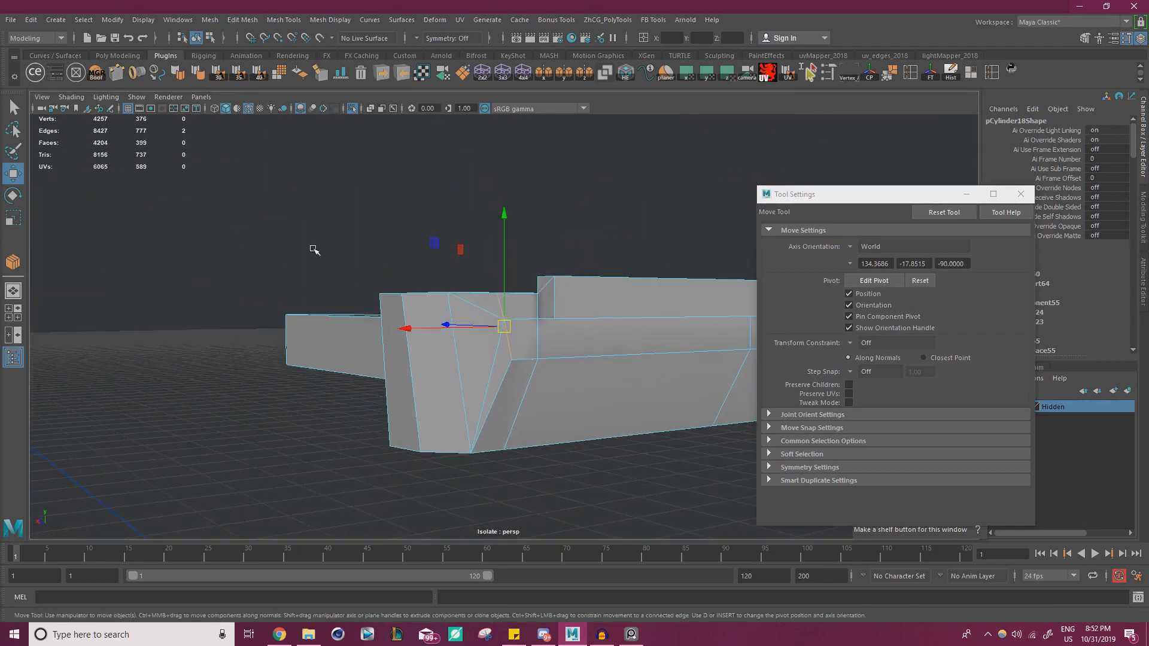
- Move the end piece's rim corner vertex along X until it sits above the middle side vertex
{"action": "left_click", "coordinate": [412, 283]}
{"action": "left_click", "coordinate": [502, 344]}
{"action": "left_click_drag", "start_coordinate": [501, 344], "coordinate": [553, 440], "text": "alt"}
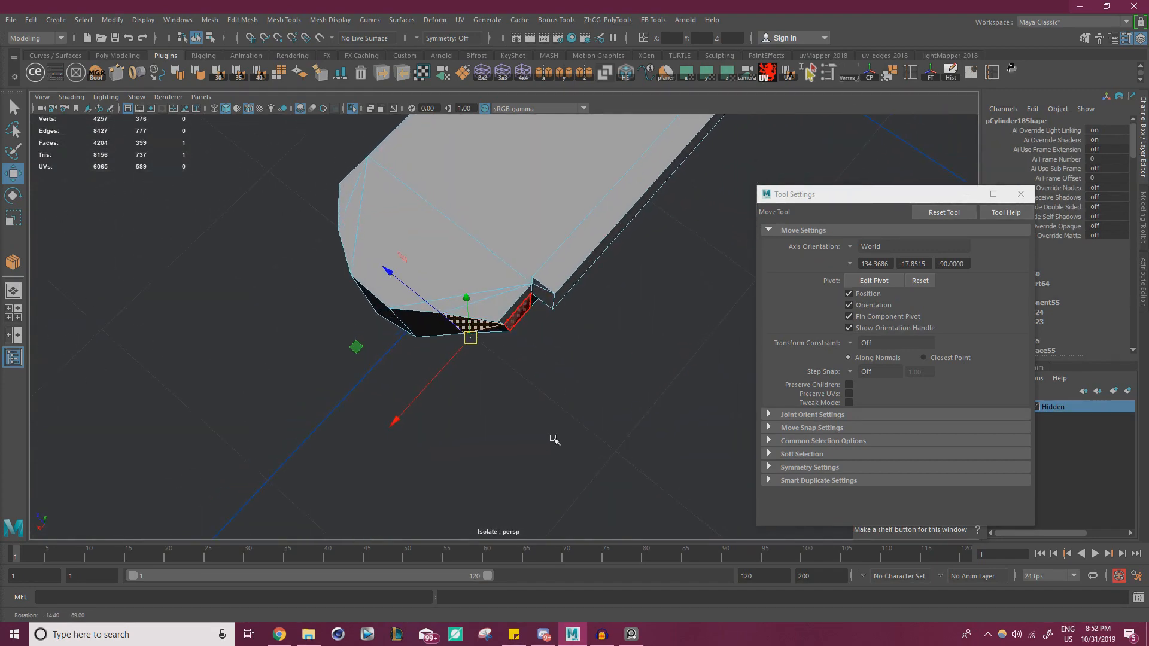
{"action": "left_click", "coordinate": [519, 318]}
{"action": "right_click_drag", "start_coordinate": [508, 310], "coordinate": [467, 317]}
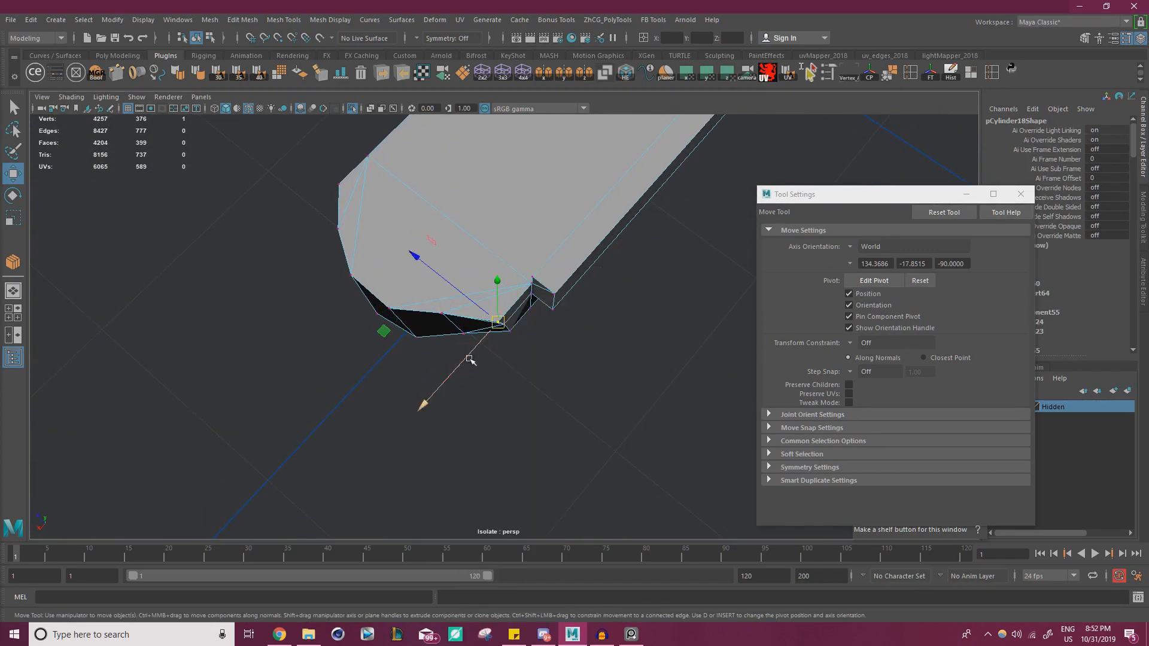
{"action": "left_click_drag", "start_coordinate": [460, 365], "coordinate": [533, 365], "text": "alt"}
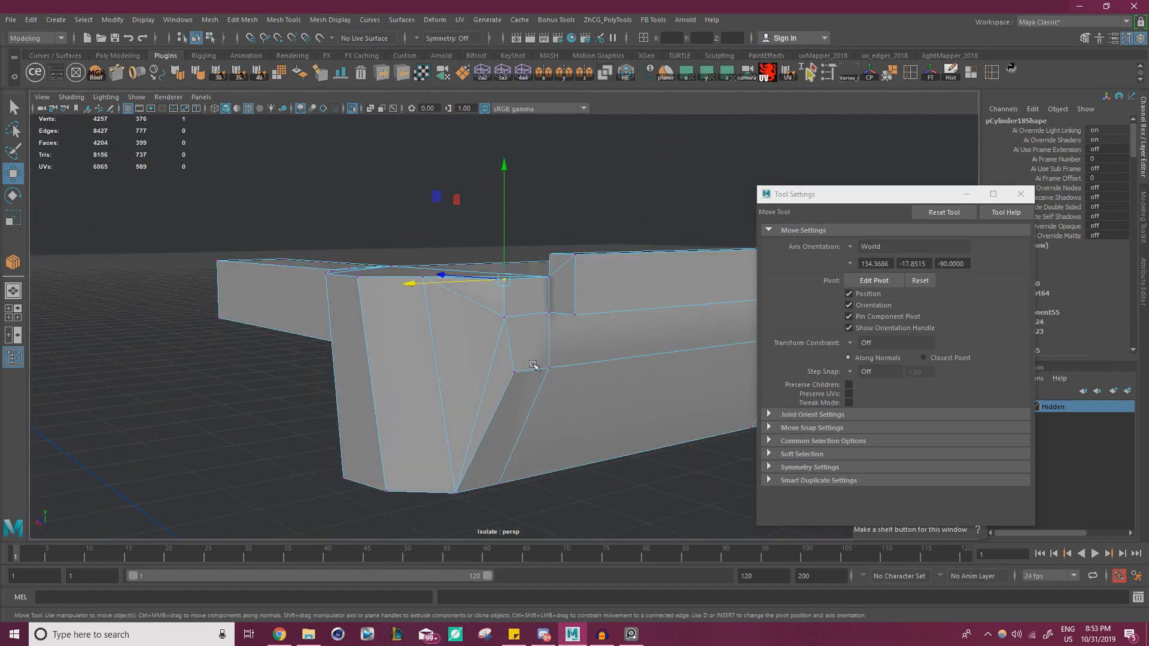
- Select the three narrow faces on the end piece's corner and flatten them along the component X axis
{"action": "right_click_drag", "start_coordinate": [475, 299], "coordinate": [476, 333]}
{"action": "left_click", "coordinate": [483, 302]}
{"action": "left_click", "coordinate": [471, 335], "text": "shift"}
{"action": "left_click", "coordinate": [497, 359], "text": "shift"}
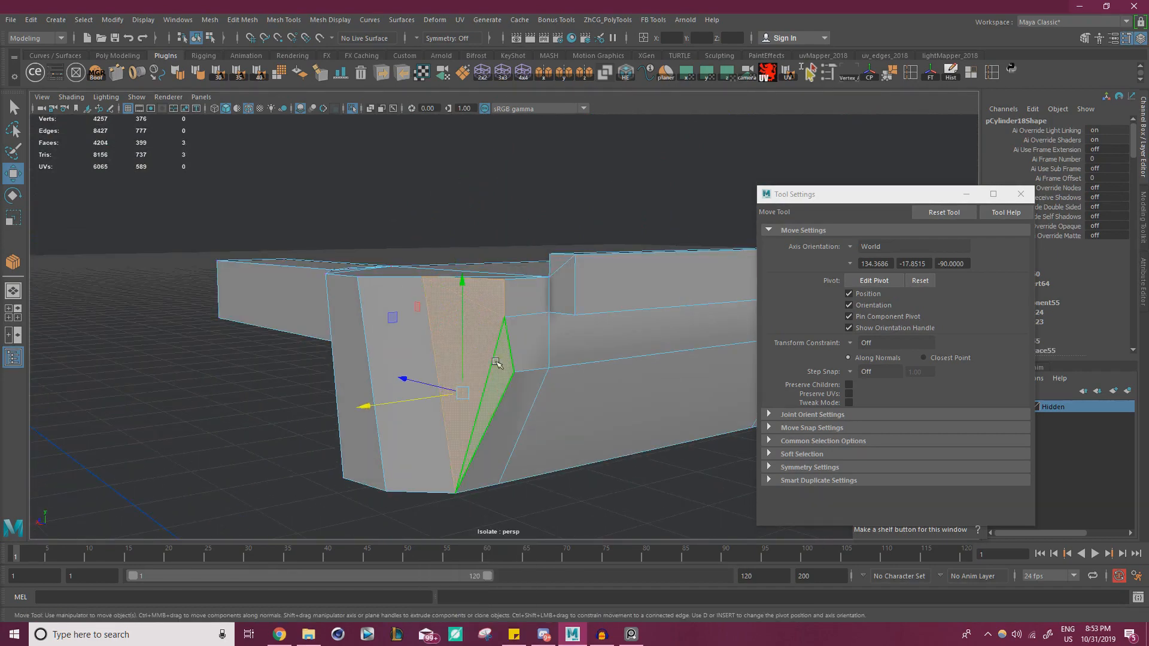
{"action": "key", "text": "r"}
{"action": "left_click_drag", "start_coordinate": [454, 410], "coordinate": [412, 425], "text": "alt"}
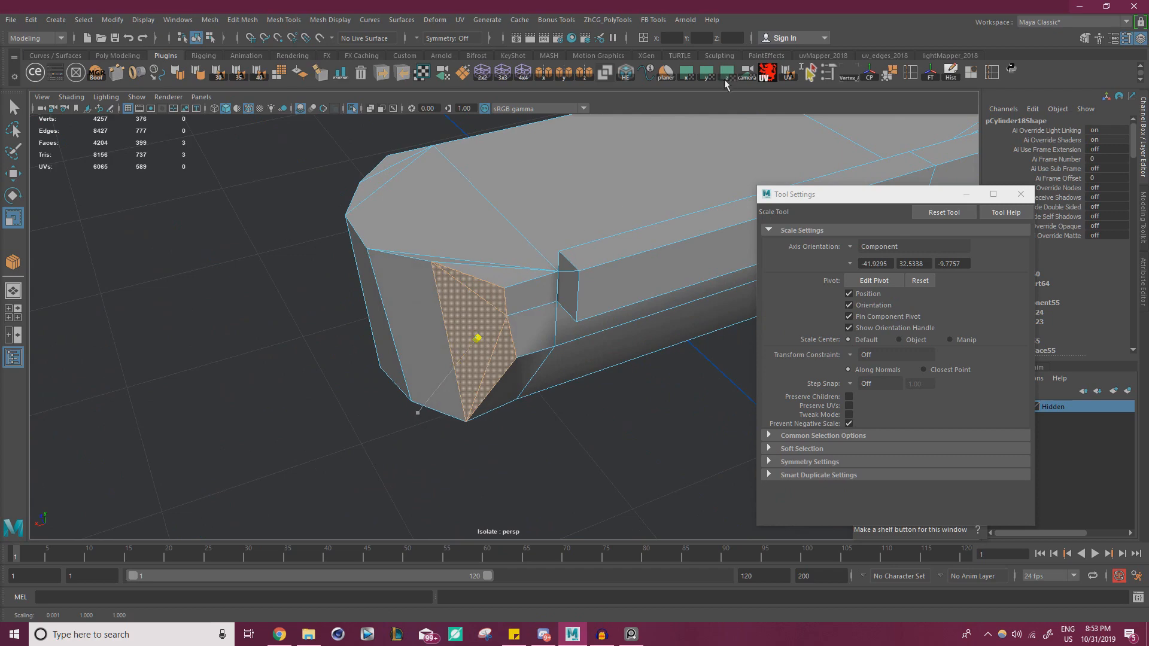
{"action": "left_click_drag", "start_coordinate": [724, 85], "coordinate": [724, 85]}
- Flatten the two stacked faces between the end piece's corner and the rail along the component X axis
{"action": "left_click_drag", "start_coordinate": [542, 282], "coordinate": [476, 257], "text": "alt"}
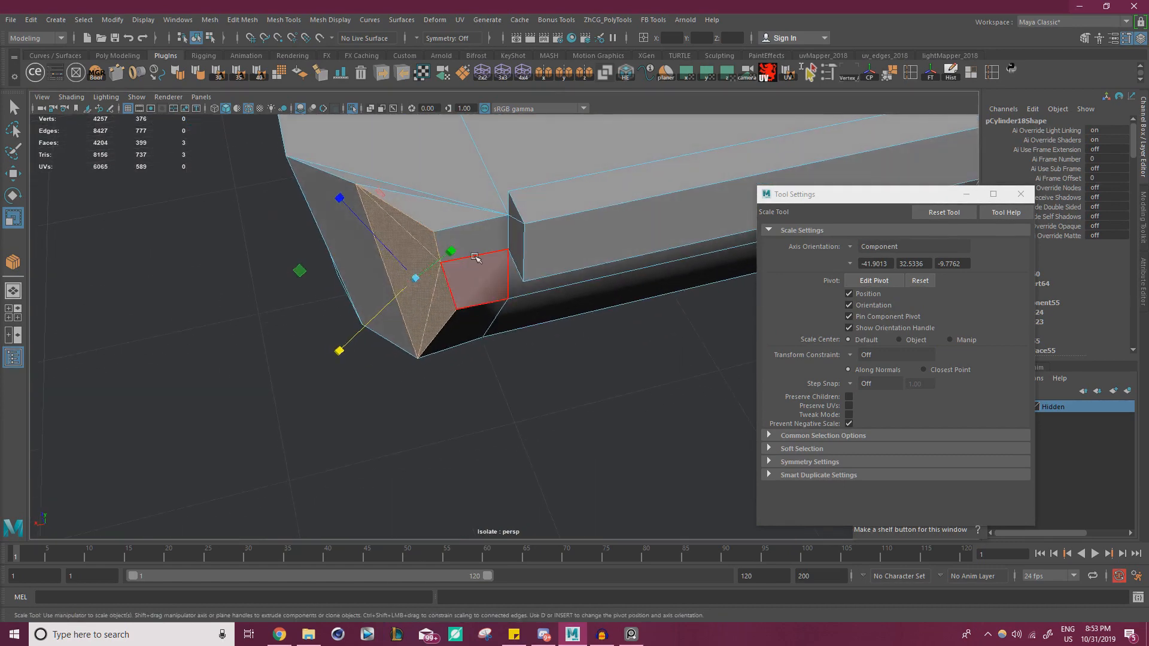
{"action": "left_click", "coordinate": [476, 257]}
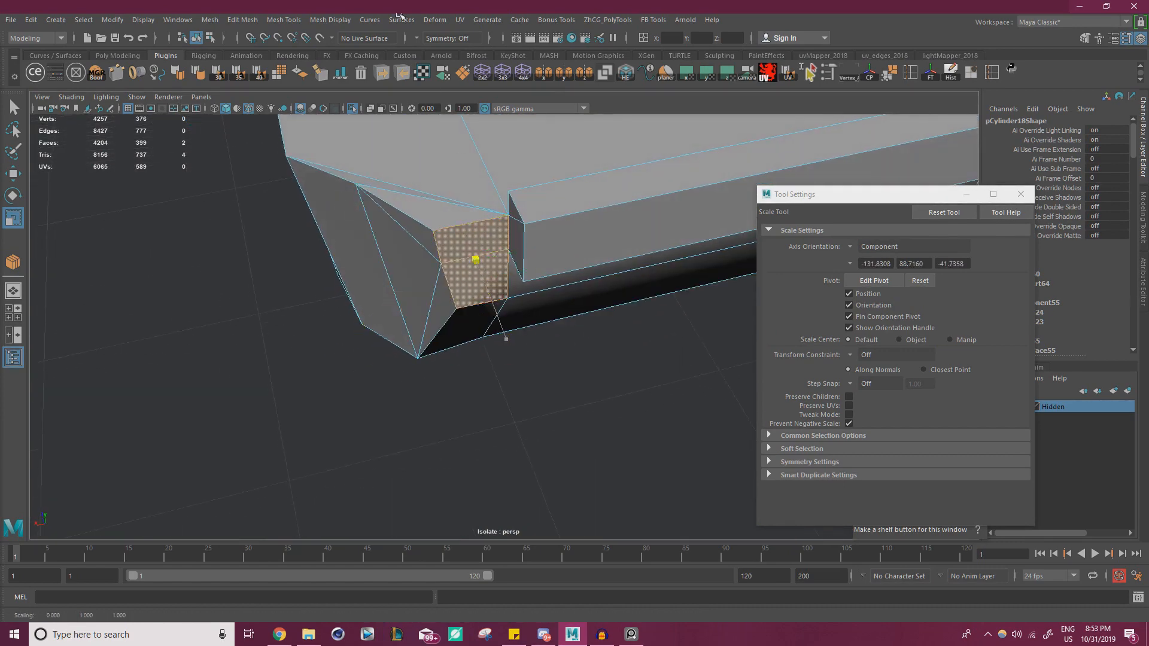
{"action": "left_click_drag", "start_coordinate": [495, 247], "coordinate": [311, 246], "text": "alt"}
{"action": "right_click_drag", "start_coordinate": [311, 245], "coordinate": [559, 291], "text": "alt"}
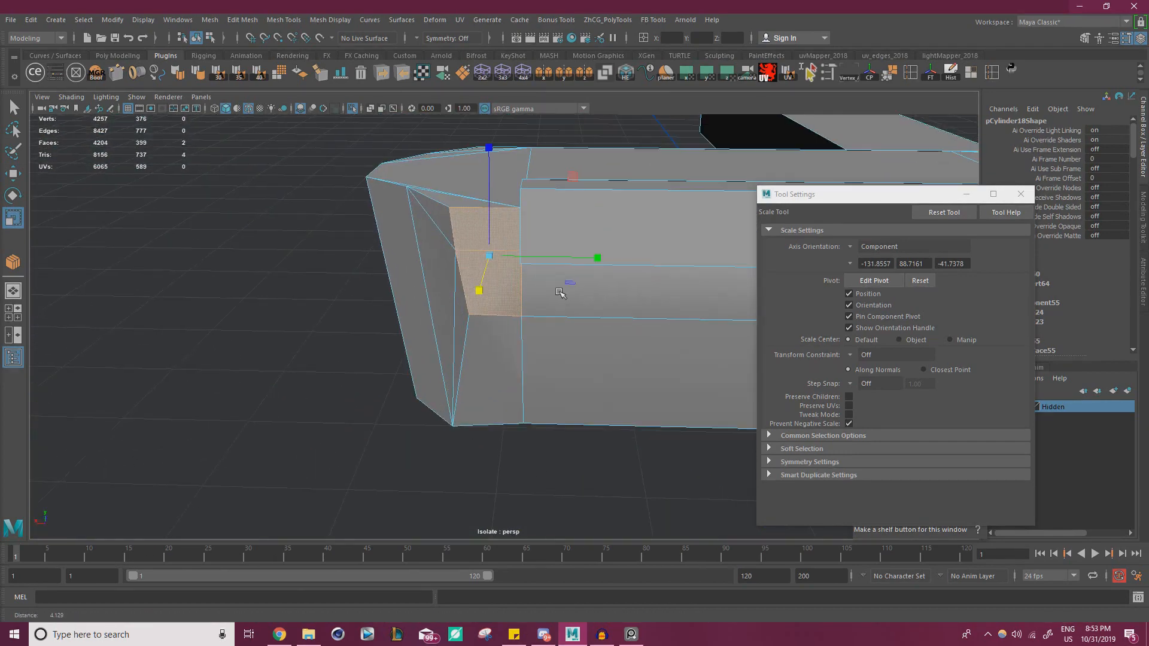
- Soften and harden the edges of the whole carriage mesh automatically based on face angle, and deselect it
{"action": "right_click_drag", "start_coordinate": [469, 267], "coordinate": [511, 247]}
{"action": "right_click_drag", "start_coordinate": [511, 248], "coordinate": [254, 364], "text": "alt"}
{"action": "left_click_drag", "start_coordinate": [254, 364], "coordinate": [436, 341], "text": "alt"}
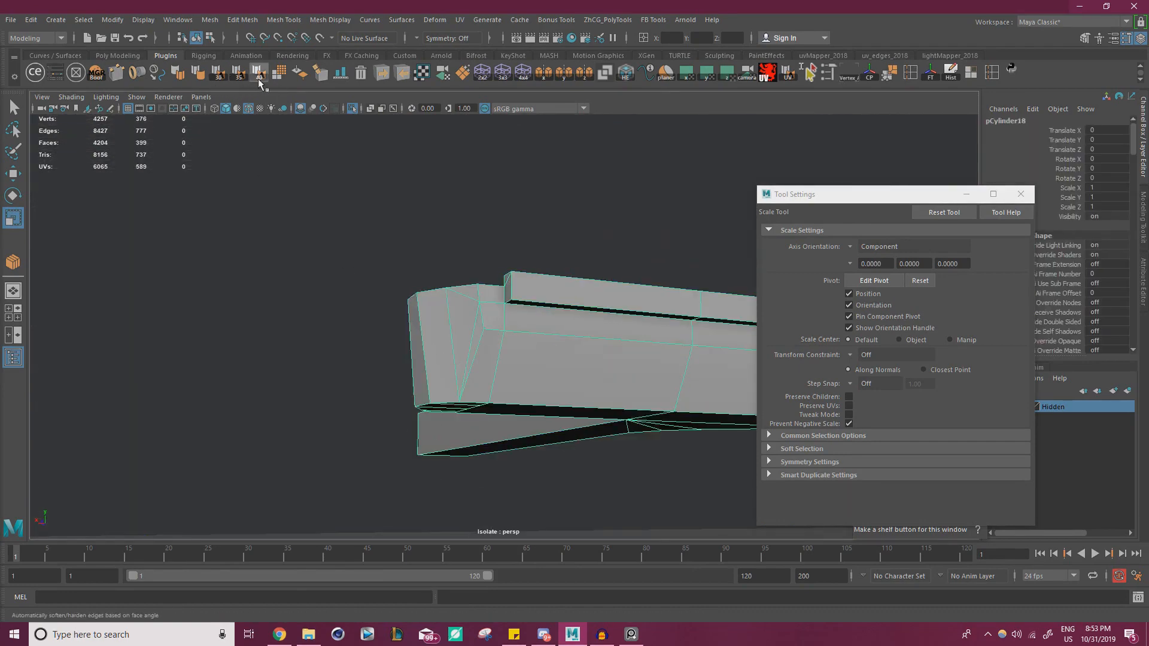
{"action": "key", "text": "w"}
{"action": "right_click_drag", "start_coordinate": [487, 289], "coordinate": [539, 269]}
{"action": "left_click", "coordinate": [538, 239]}
{"action": "left_click_drag", "start_coordinate": [539, 239], "coordinate": [496, 253], "text": "alt"}
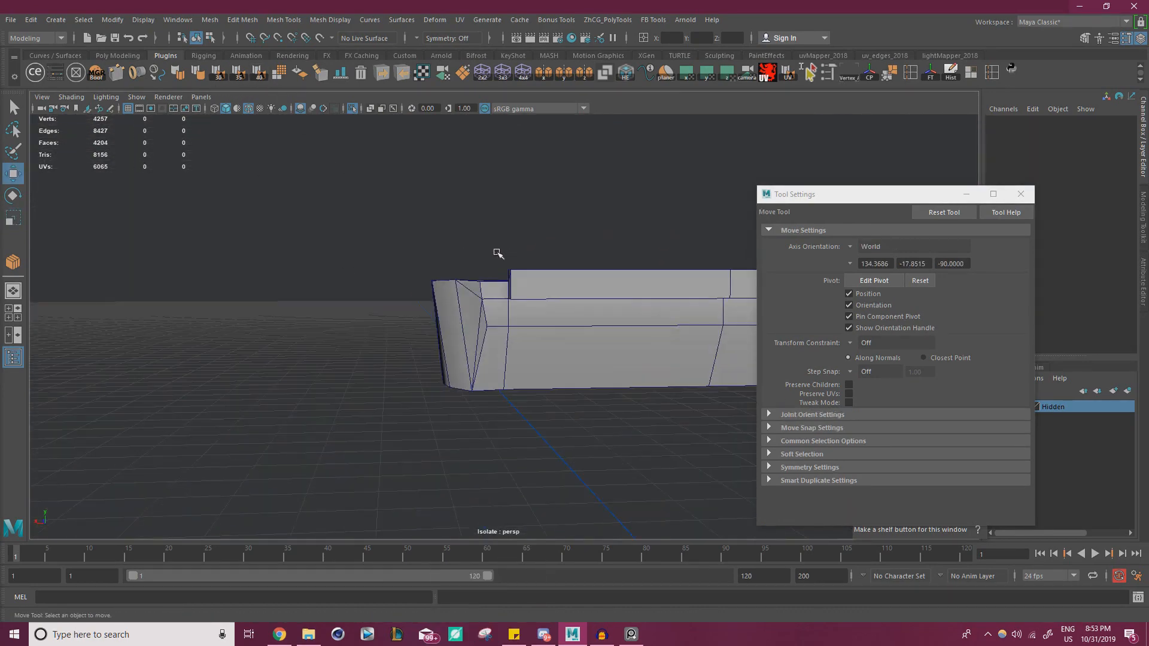
- Move the end piece's middle side vertex along X into line with the vertex above it
{"action": "left_click_drag", "start_coordinate": [255, 118], "coordinate": [490, 319], "text": "alt"}
{"action": "left_click", "coordinate": [491, 319]}
{"action": "right_click_drag", "start_coordinate": [494, 310], "coordinate": [451, 304]}
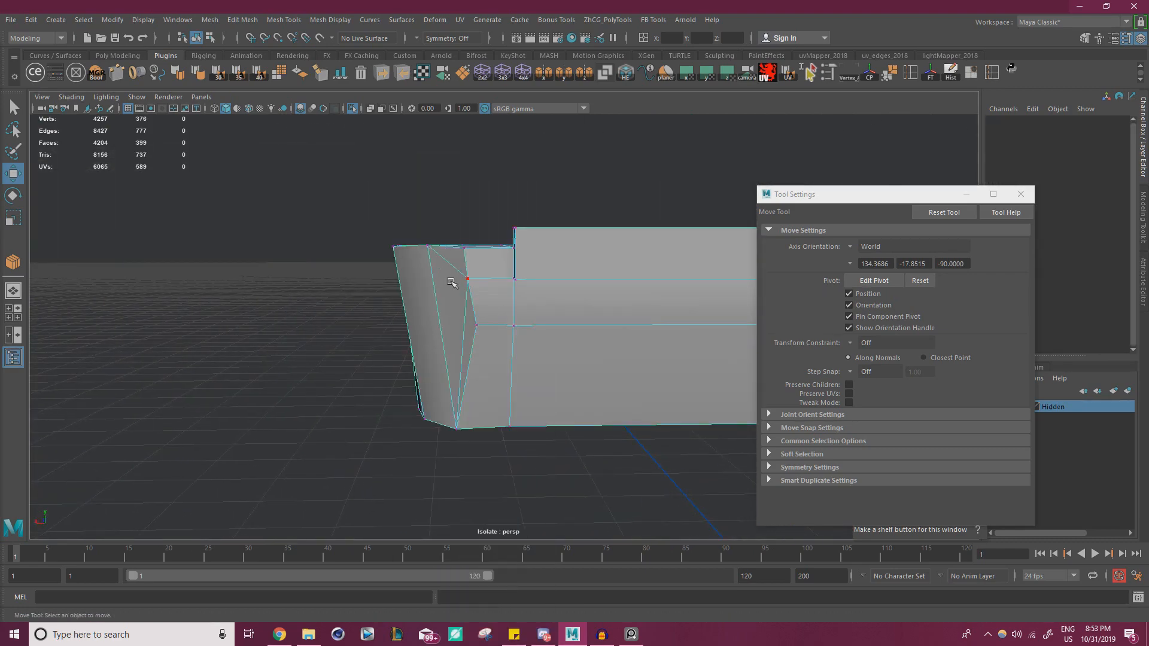
{"action": "left_click_drag", "start_coordinate": [452, 267], "coordinate": [485, 310]}
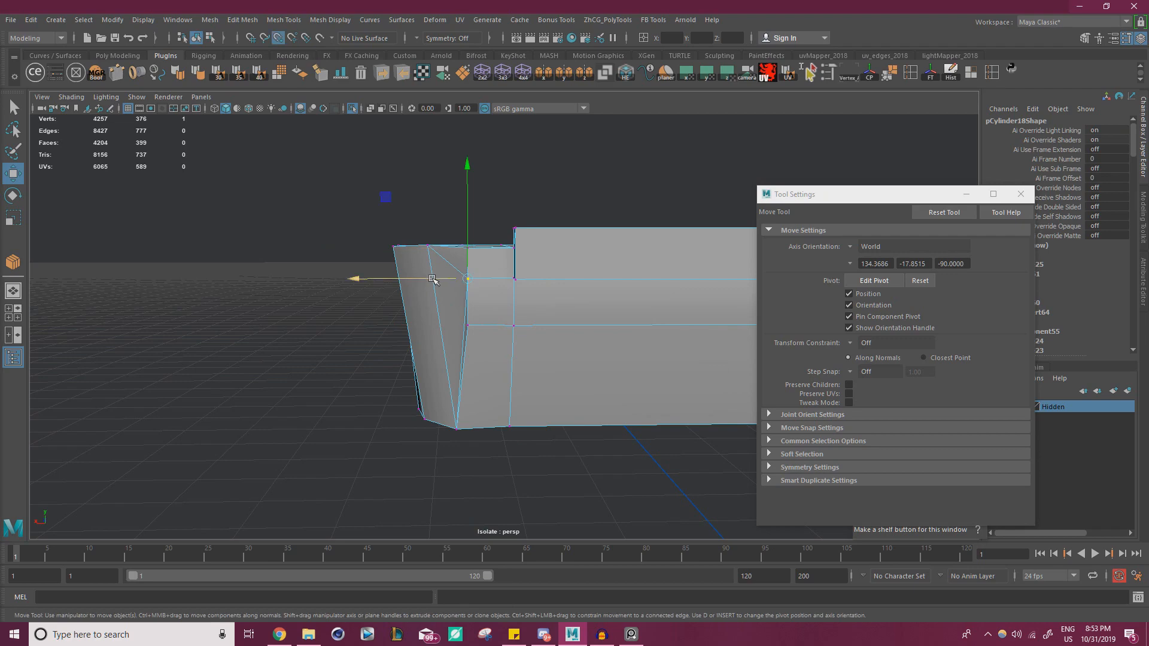
- Try to flatten the three corner faces beside the rail along the component X axis, then undo the scaling and switch to rotating them
{"action": "left_click_drag", "start_coordinate": [539, 325], "coordinate": [421, 289], "text": "alt"}
{"action": "right_click_drag", "start_coordinate": [420, 289], "coordinate": [418, 324]}
{"action": "left_click_drag", "start_coordinate": [418, 325], "coordinate": [441, 359], "text": "alt"}
{"action": "left_click", "coordinate": [440, 358]}
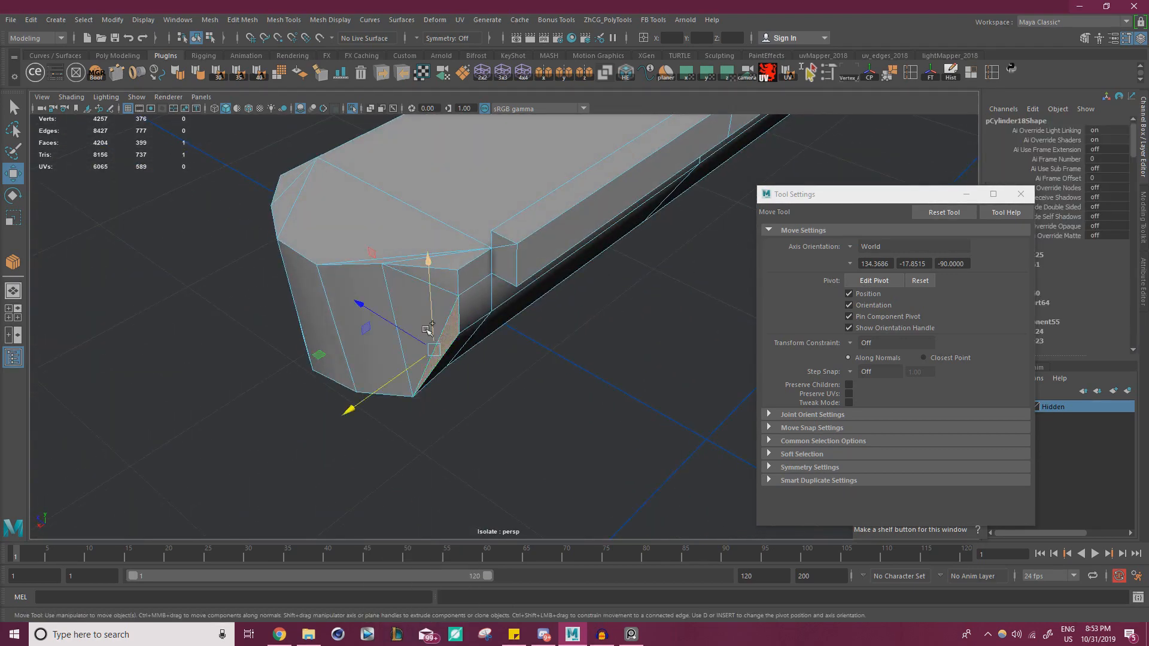
{"action": "key", "text": "r"}
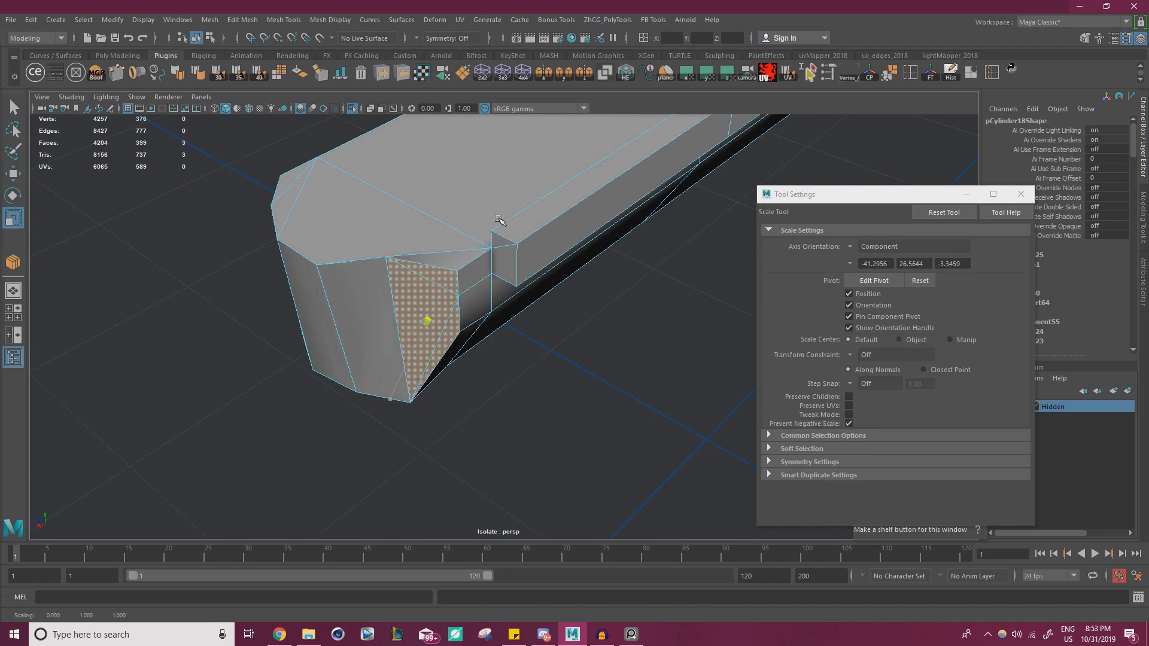
{"action": "left_click_drag", "start_coordinate": [570, 101], "coordinate": [533, 269], "text": "alt"}
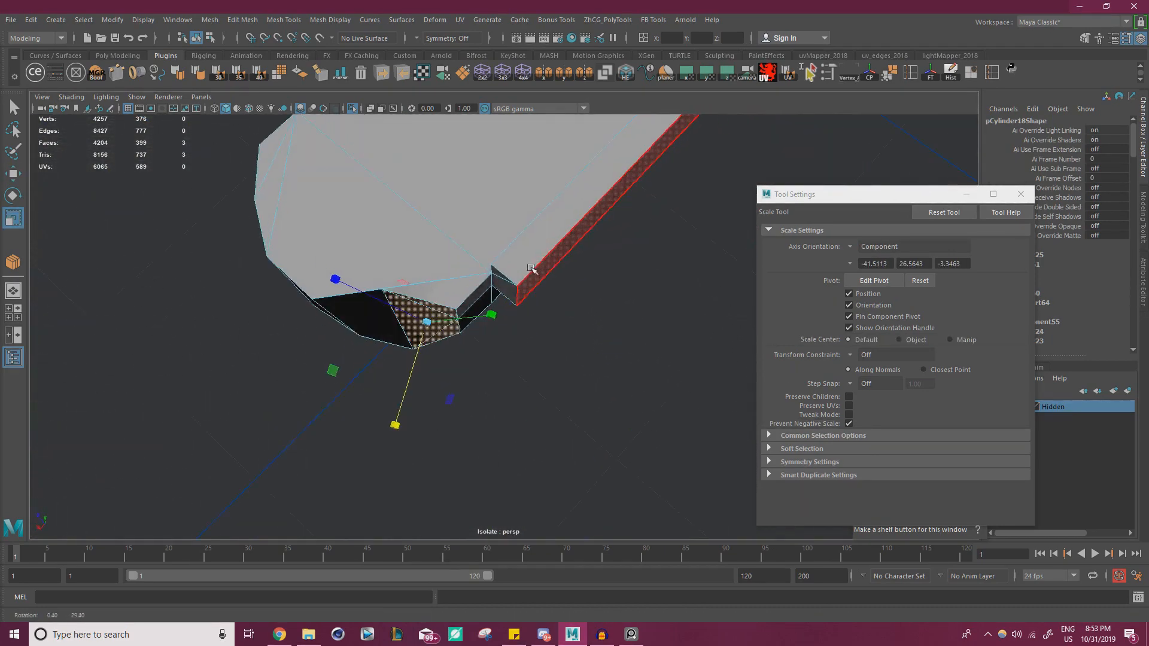
{"action": "middle_click_drag", "start_coordinate": [489, 276], "coordinate": [544, 258], "text": "alt"}
{"action": "key", "text": "ctrl+z"}
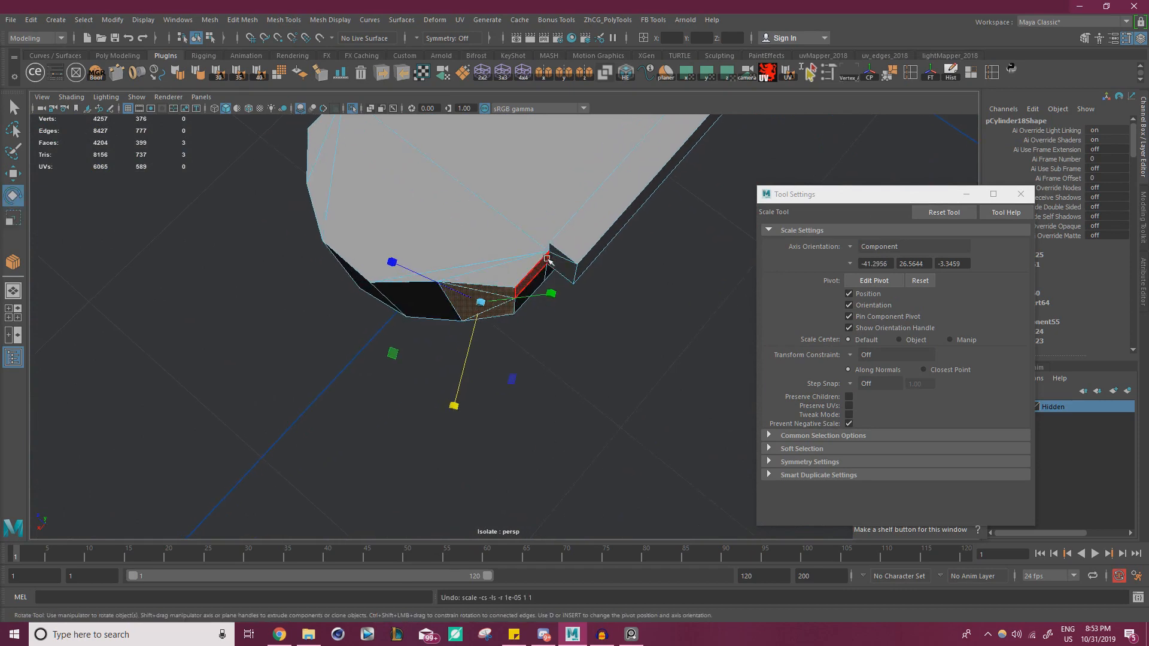
{"action": "key", "text": "e"}
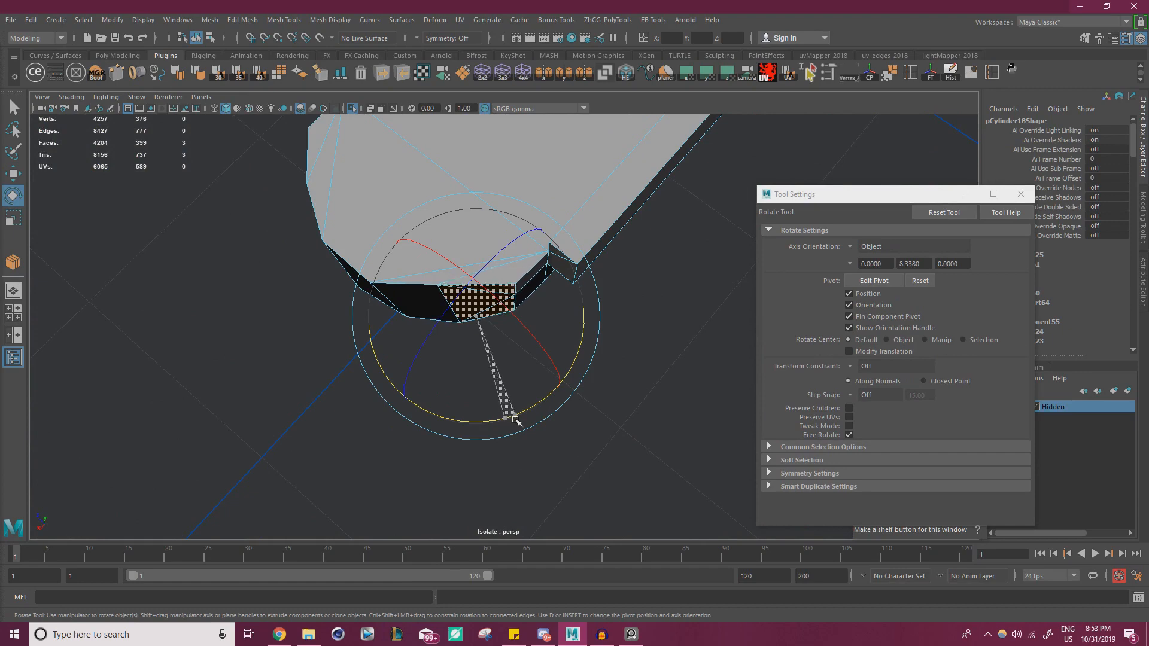
{"action": "left_click_drag", "start_coordinate": [524, 394], "coordinate": [504, 336], "text": "alt"}
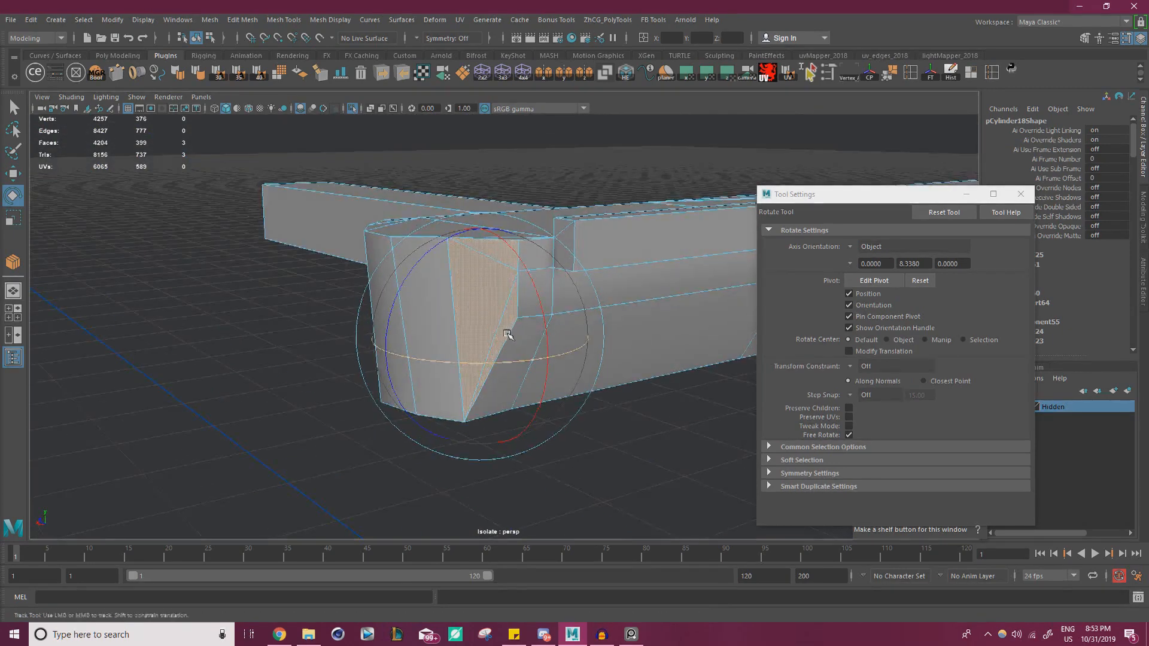
{"action": "right_click_drag", "start_coordinate": [505, 335], "coordinate": [580, 359], "text": "alt"}
{"action": "middle_click_drag", "start_coordinate": [579, 359], "coordinate": [533, 346], "text": "alt"}
- Try to snap the end piece's upper and middle corner vertices onto the matching rail vertices, then undo the moves
{"action": "right_click_drag", "start_coordinate": [459, 269], "coordinate": [402, 269]}
{"action": "left_click_drag", "start_coordinate": [468, 272], "coordinate": [495, 285], "text": "alt"}
{"action": "key", "text": "w"}
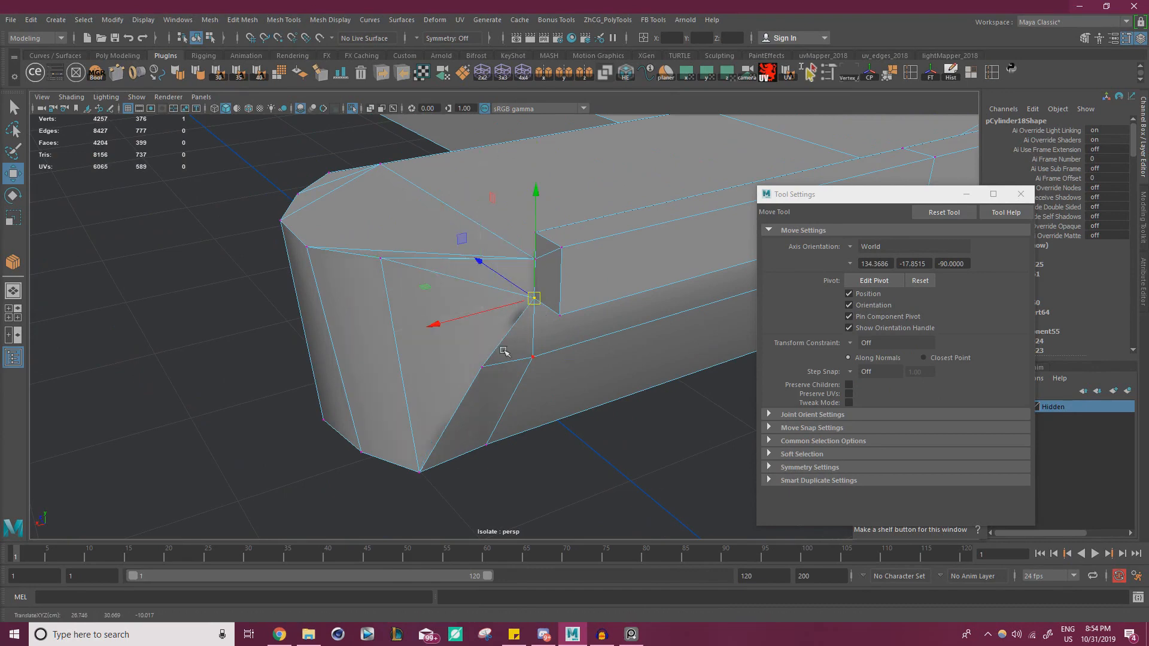
{"action": "left_click_drag", "start_coordinate": [525, 366], "coordinate": [491, 345], "text": "alt"}
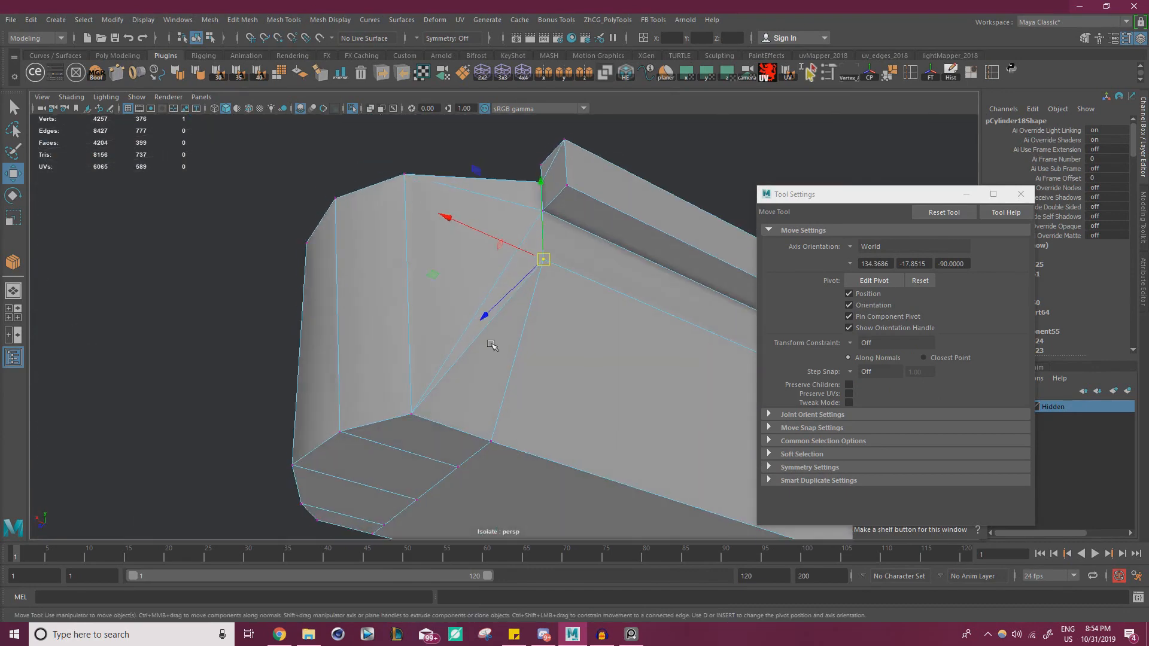
{"action": "left_click_drag", "start_coordinate": [429, 422], "coordinate": [525, 327]}
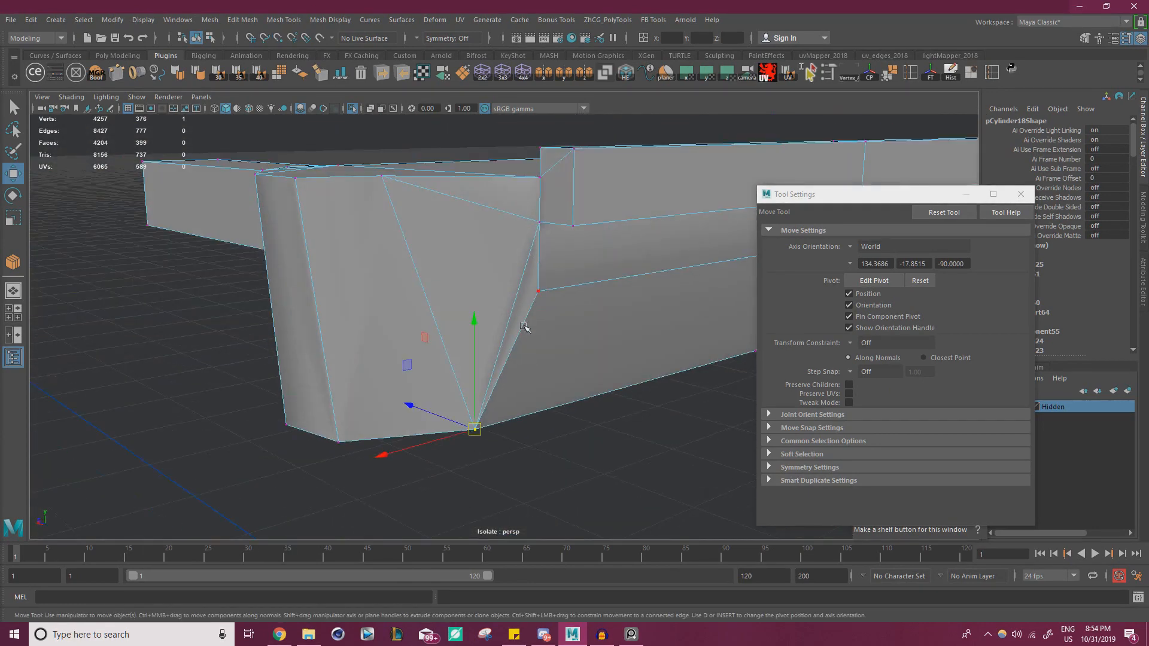
{"action": "left_click_drag", "start_coordinate": [553, 287], "coordinate": [527, 376], "text": "alt"}
{"action": "key", "text": "ctrl+z"}
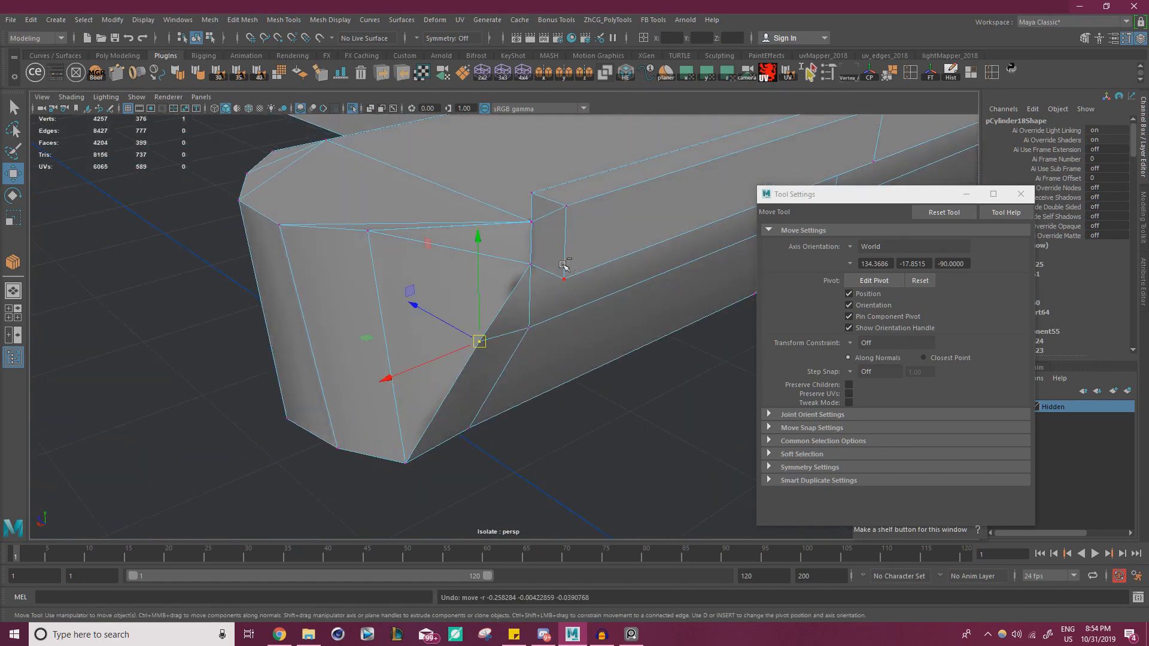
{"action": "left_click_drag", "start_coordinate": [544, 307], "coordinate": [596, 286], "text": "alt"}
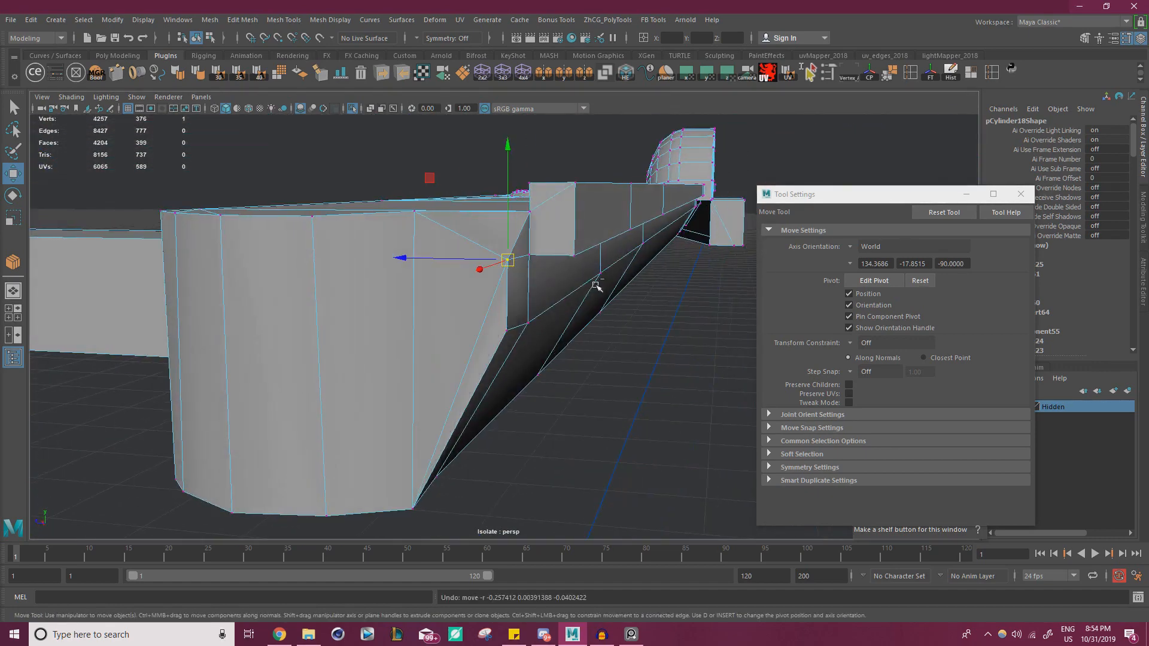
- Snap the end piece's upper and middle corner vertices onto the rail's middle side vertex, and its bottom vertex onto the rail's bottom corner
{"action": "left_click_drag", "start_coordinate": [526, 277], "coordinate": [475, 311], "text": "alt"}
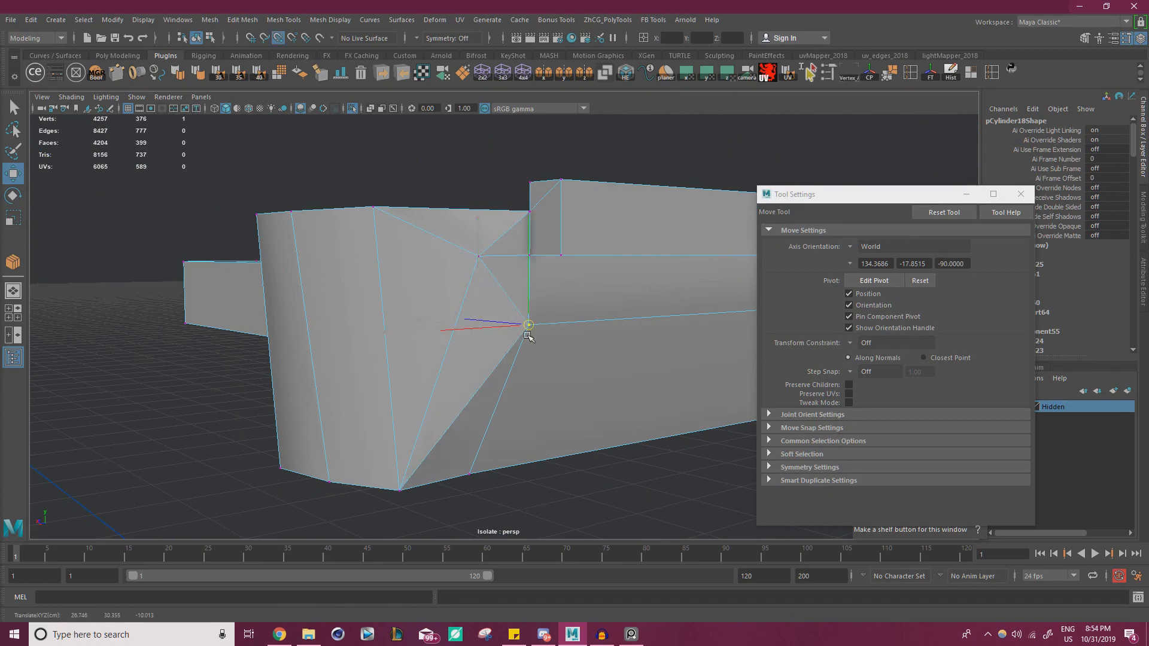
{"action": "left_click_drag", "start_coordinate": [536, 350], "coordinate": [598, 300], "text": "alt"}
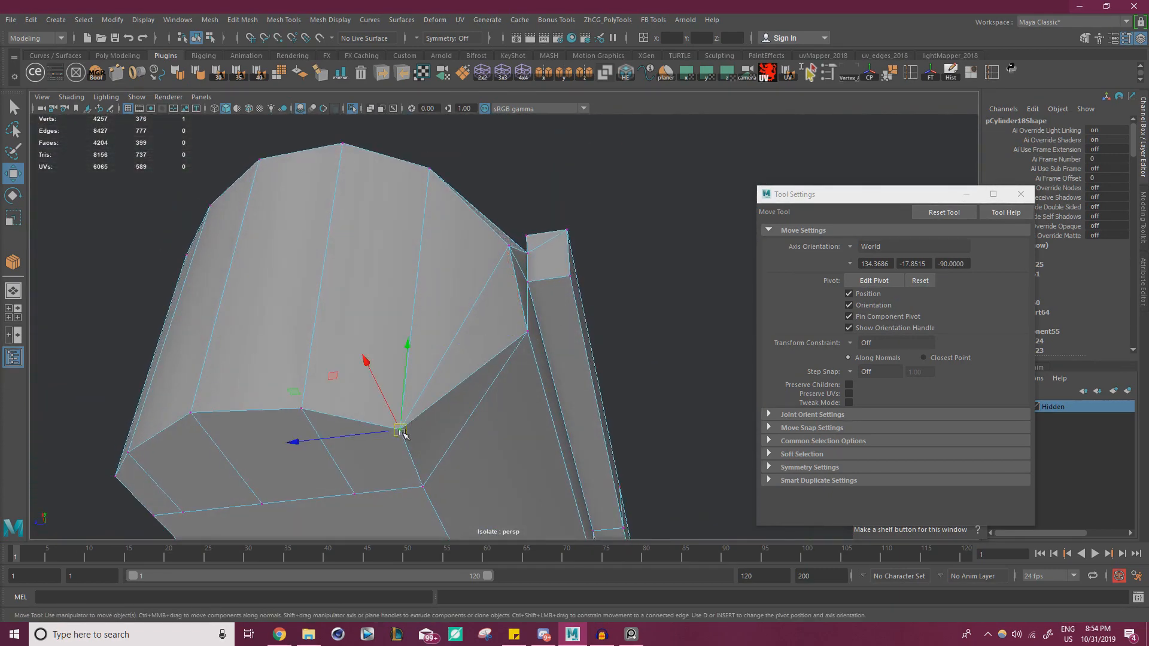
{"action": "left_click_drag", "start_coordinate": [404, 435], "coordinate": [421, 485]}
{"action": "left_click_drag", "start_coordinate": [491, 434], "coordinate": [445, 505], "text": "alt"}
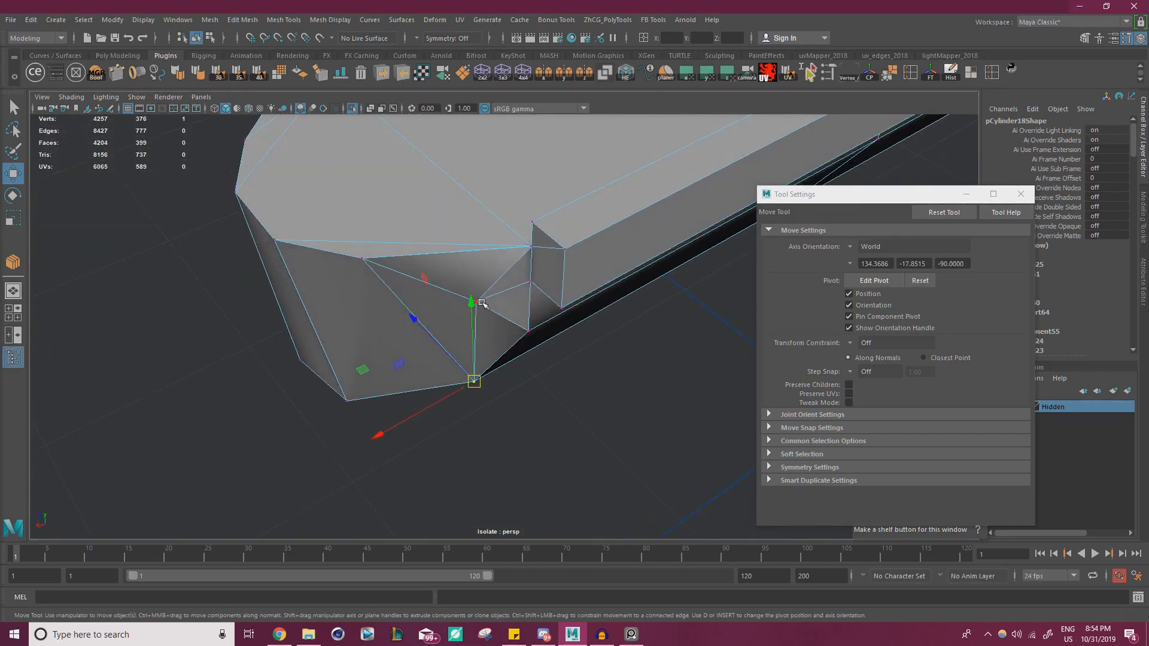
{"action": "left_click_drag", "start_coordinate": [483, 303], "coordinate": [558, 333]}
{"action": "key", "text": "ctrl+z"}
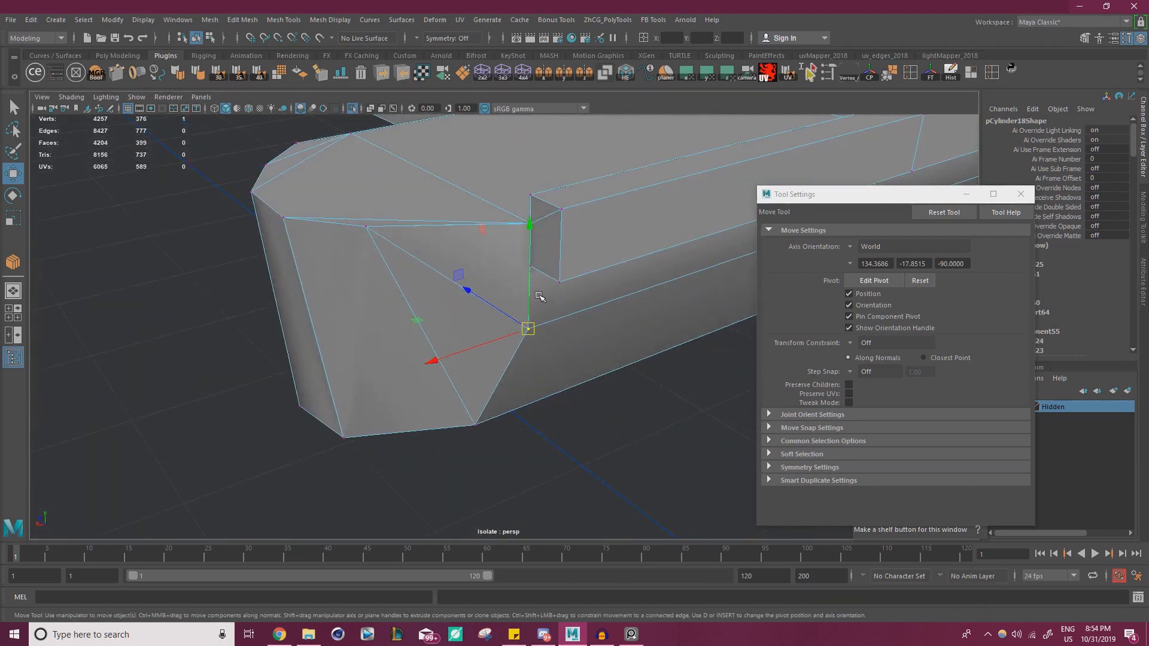
- Cut a new edge from the end piece's rim vertex beside the rail to the lower corner of the rail's step
{"action": "middle_click_drag", "start_coordinate": [539, 296], "coordinate": [531, 307], "text": "alt"}
{"action": "right_click_drag", "start_coordinate": [559, 309], "coordinate": [615, 323], "text": "alt"}
{"action": "key", "text": "ctrl+shift+x"}
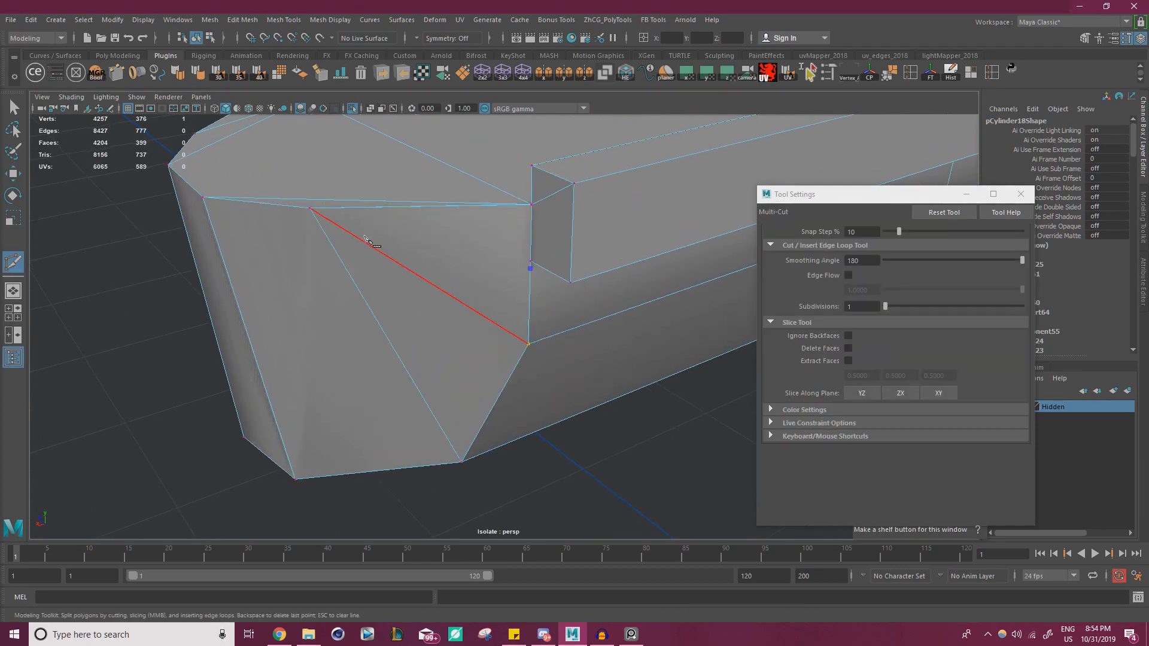
{"action": "key", "text": "w"}
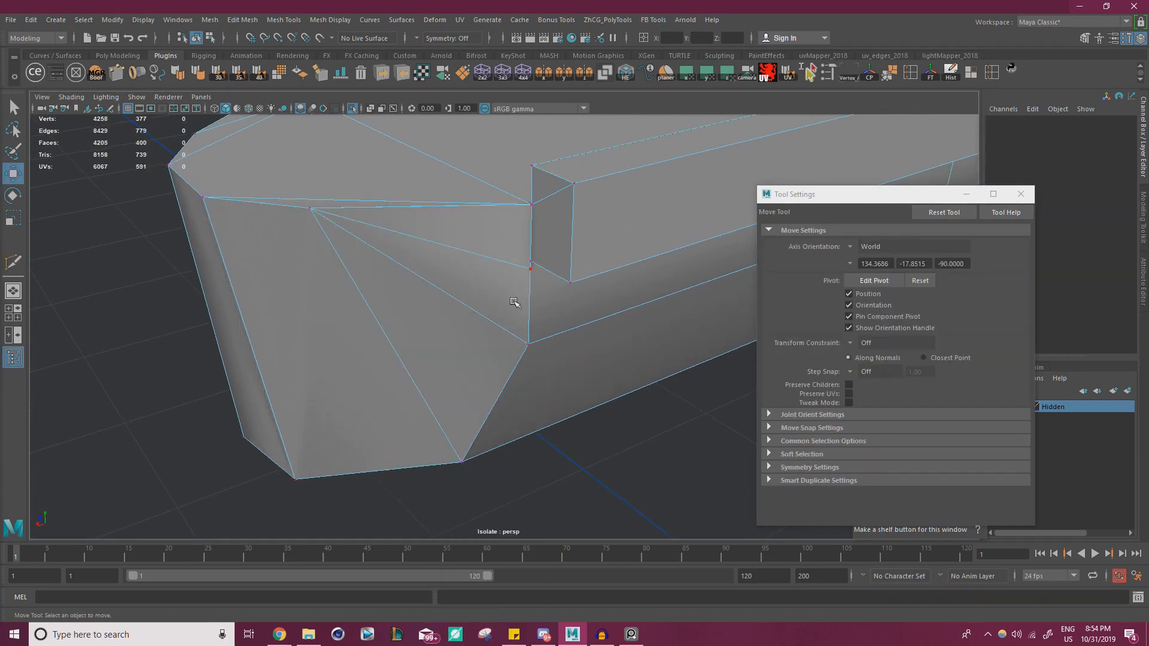
{"action": "right_click_drag", "start_coordinate": [575, 312], "coordinate": [252, 355], "text": "alt"}
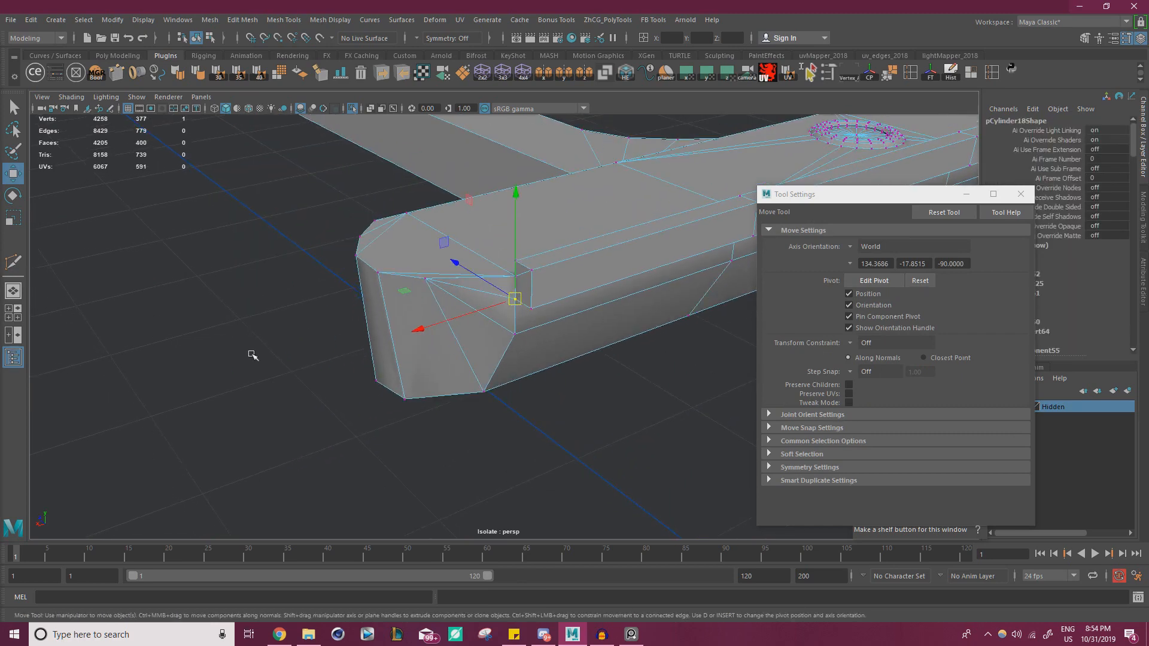
- Merge the overlapping vertices around the end piece, undoing the merge that collapses them all to one point
{"action": "right_click_drag", "start_coordinate": [479, 283], "coordinate": [515, 215], "text": "shift"}
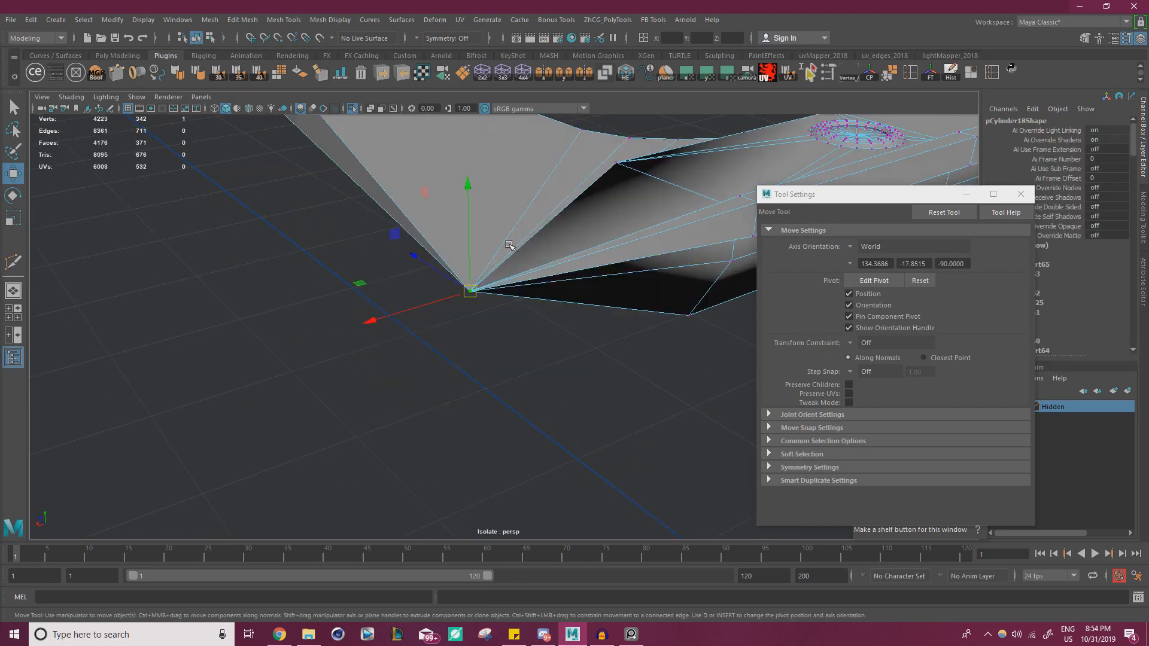
{"action": "key", "text": "ctrl+z"}
{"action": "right_click_drag", "start_coordinate": [450, 282], "coordinate": [487, 320], "text": "shift"}
- Try to snap the end piece's rim vertex onto the rail's upper corner vertex, then undo the move
{"action": "left_click_drag", "start_coordinate": [416, 321], "coordinate": [538, 234], "text": "alt"}
{"action": "key", "text": "w"}
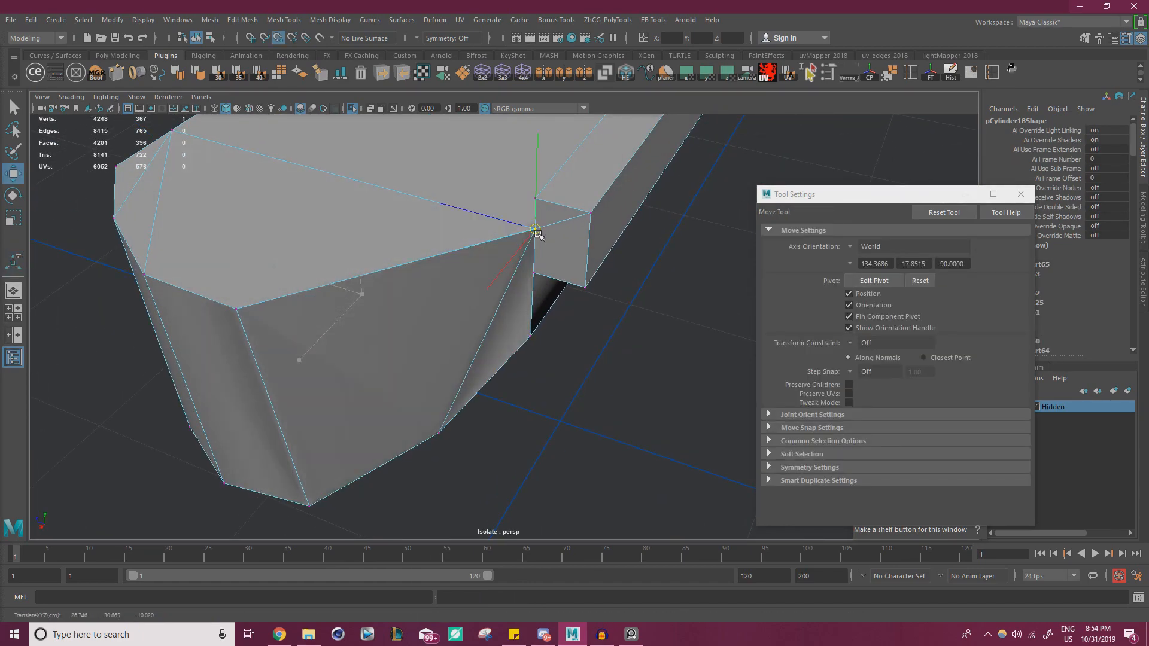
{"action": "left_click_drag", "start_coordinate": [450, 273], "coordinate": [403, 313], "text": "alt"}
{"action": "key", "text": "ctrl+z"}
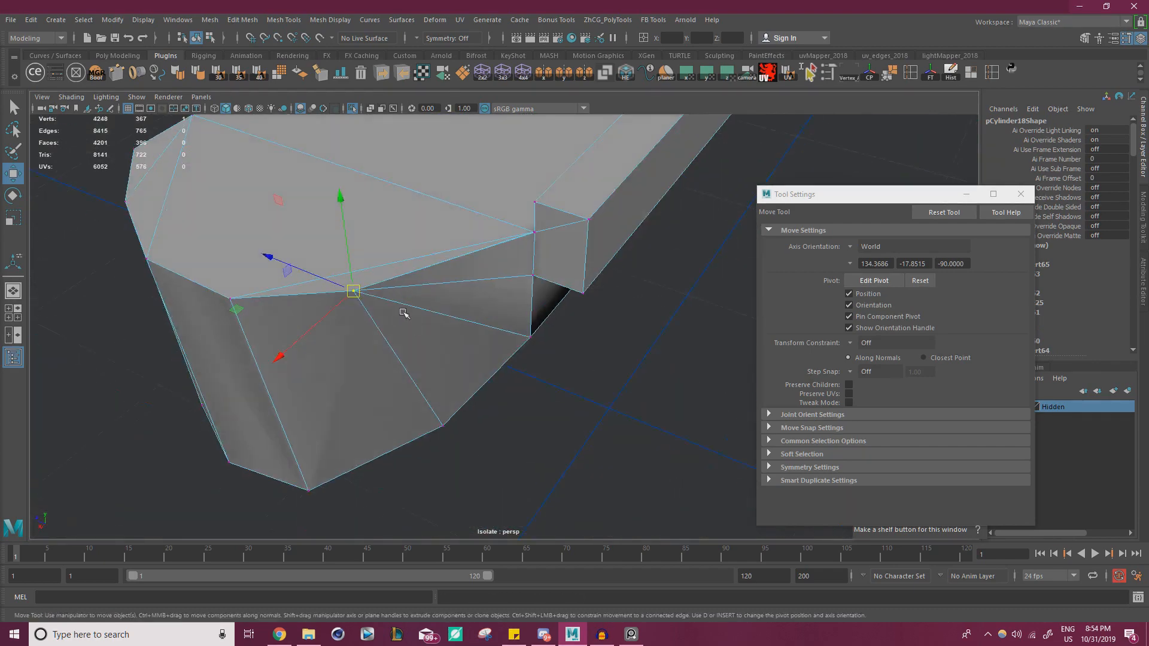
- Snap the intermediate vertices along the end piece's underside seam onto neighbouring vertices
{"action": "middle_click_drag", "start_coordinate": [403, 313], "coordinate": [519, 307], "text": "alt"}
{"action": "left_click_drag", "start_coordinate": [485, 298], "coordinate": [405, 303]}
{"action": "left_click_drag", "start_coordinate": [500, 324], "coordinate": [454, 310], "text": "alt"}
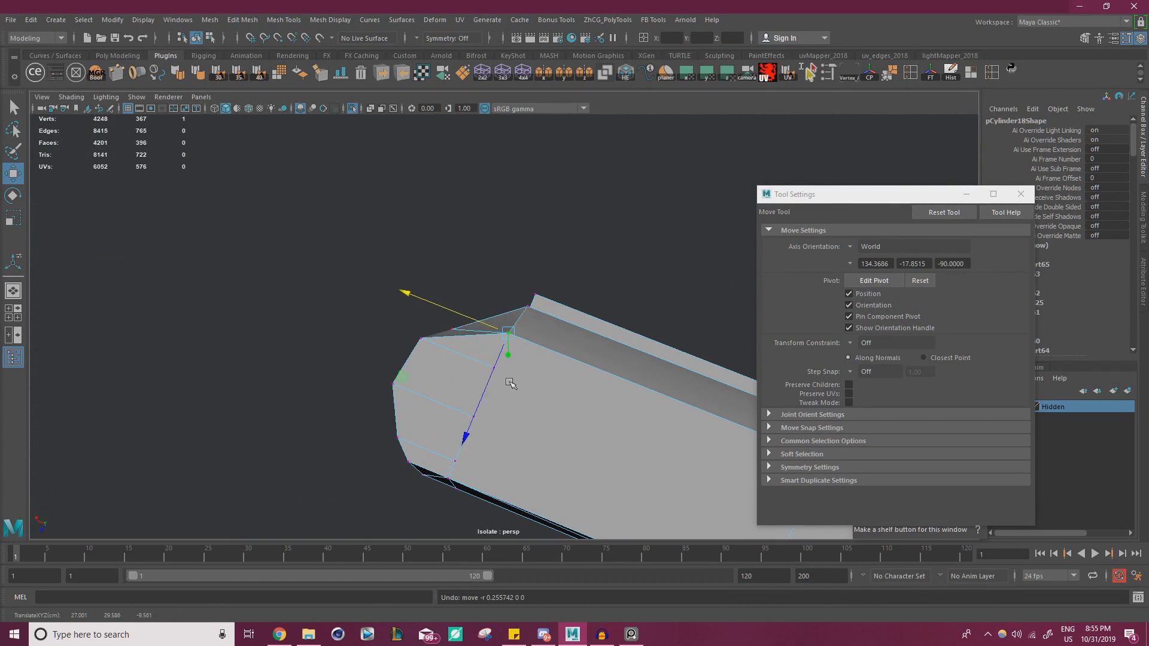
{"action": "scroll", "coordinate": [500, 385], "scroll_direction": "up", "scroll_amount": 3}
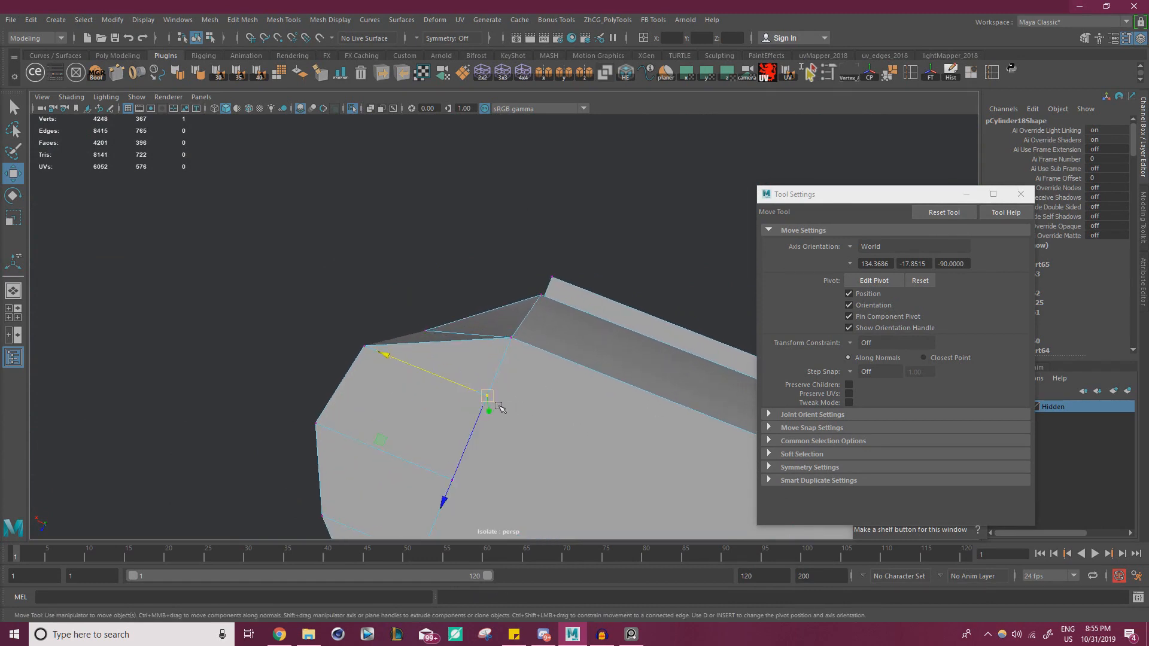
{"action": "left_click_drag", "start_coordinate": [498, 378], "coordinate": [476, 361], "text": "alt"}
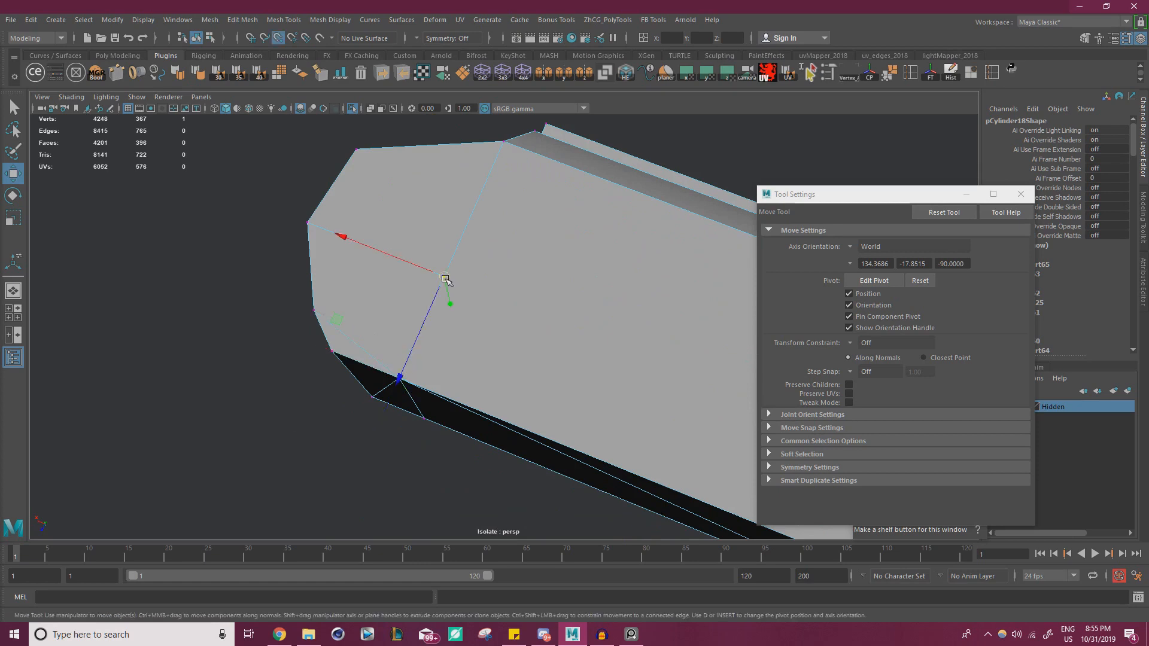
- Select all vertices of the rounded end, merge the overlapping ones and return to object selection
{"action": "left_click_drag", "start_coordinate": [478, 348], "coordinate": [523, 276], "text": "alt"}
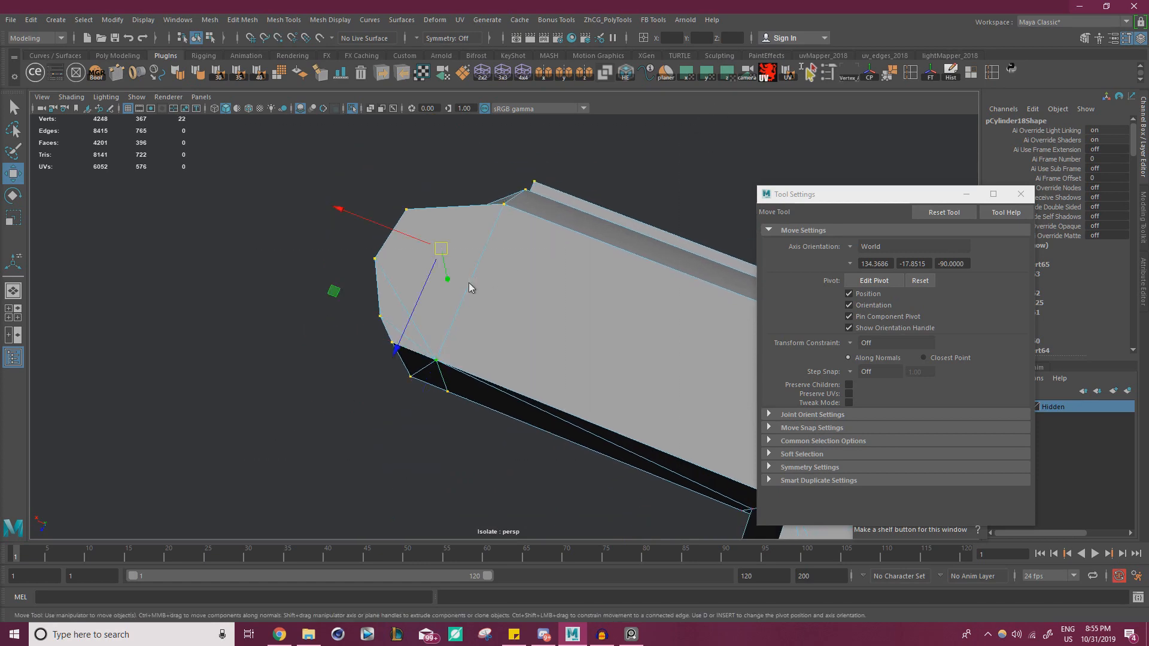
{"action": "right_click_drag", "start_coordinate": [470, 283], "coordinate": [507, 232], "text": "shift"}
{"action": "left_click_drag", "start_coordinate": [508, 237], "coordinate": [482, 262], "text": "alt"}
{"action": "left_click", "coordinate": [482, 269]}
{"action": "key", "text": "w"}
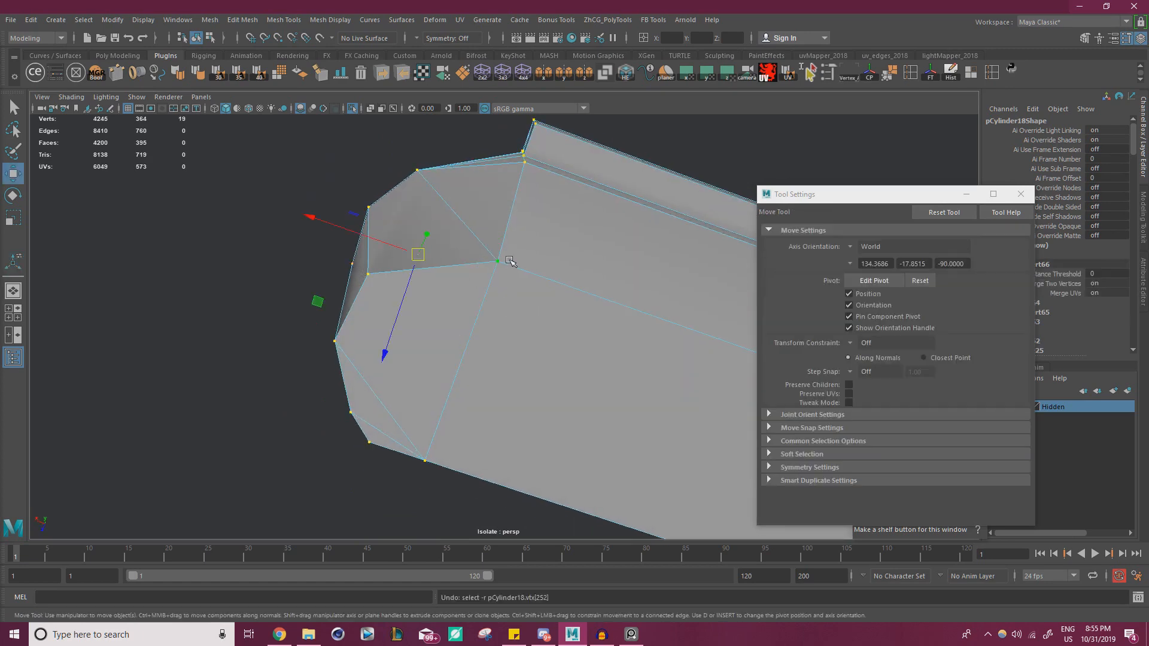
{"action": "left_click_drag", "start_coordinate": [545, 314], "coordinate": [477, 325], "text": "alt"}
{"action": "right_click_drag", "start_coordinate": [477, 325], "coordinate": [506, 291]}
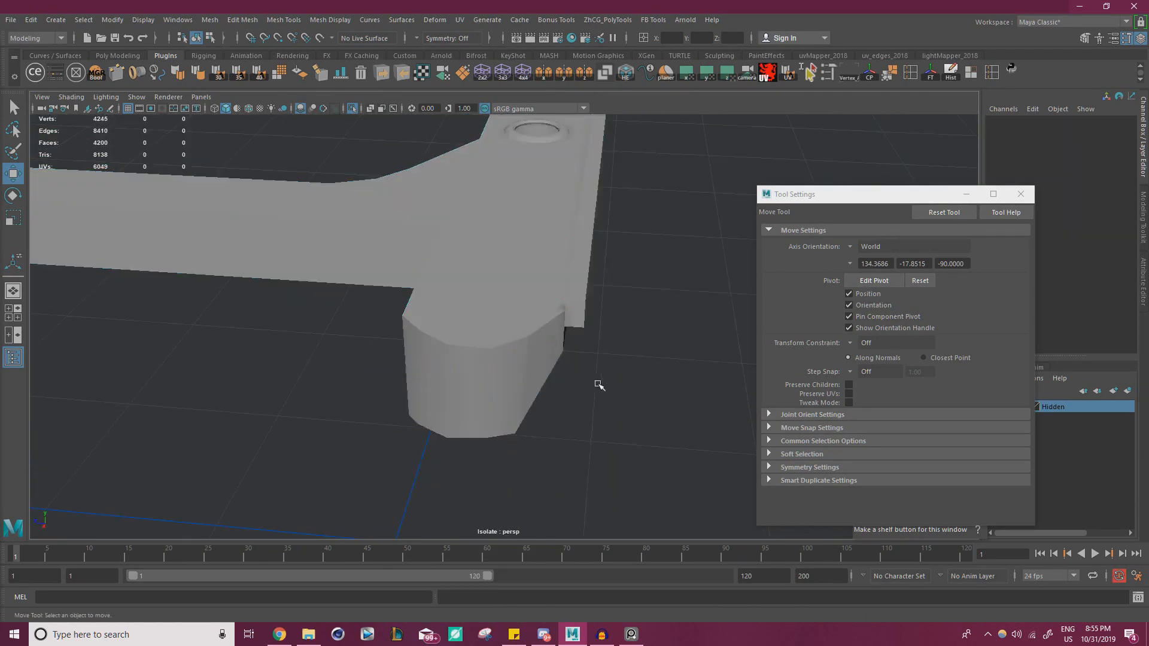
- Examine the shape and shading of the end piece and its joint with the rail from above, below and the side
{"action": "left_click_drag", "start_coordinate": [598, 385], "coordinate": [443, 378], "text": "alt"}
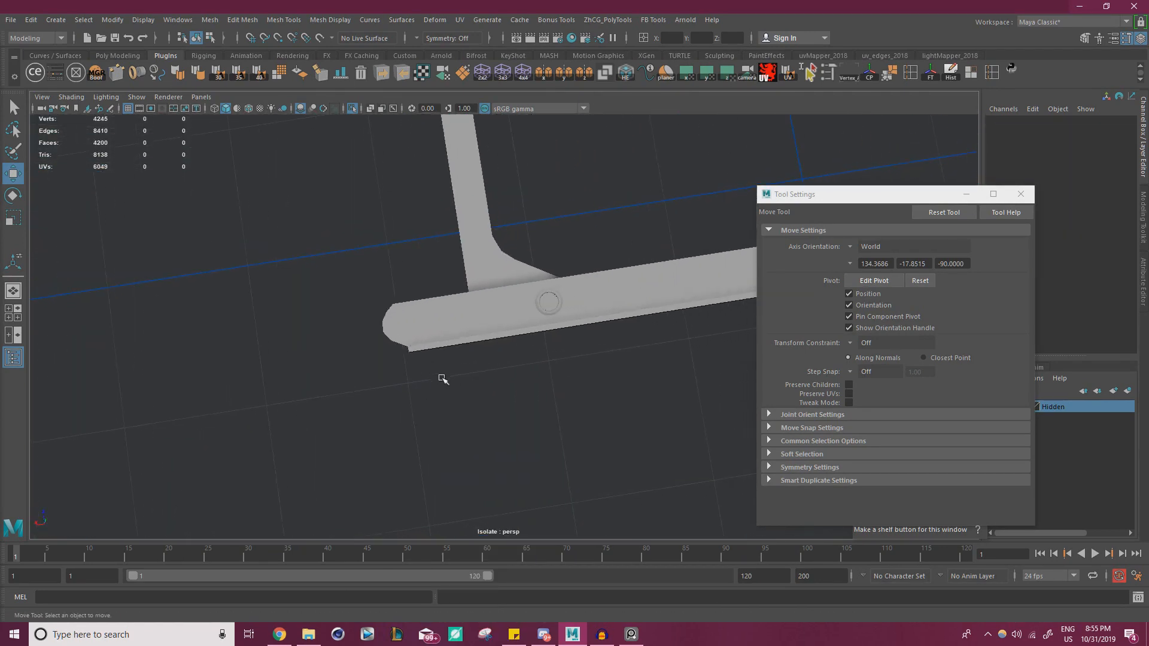
{"action": "mouse_move", "coordinate": [441, 340]}
{"action": "left_mouse_down", "text": "alt"}
{"action": "mouse_move", "coordinate": [469, 325]}
{"action": "mouse_move", "coordinate": [514, 189]}
{"action": "mouse_move", "coordinate": [433, 329]}
{"action": "left_mouse_up", "text": "alt"}
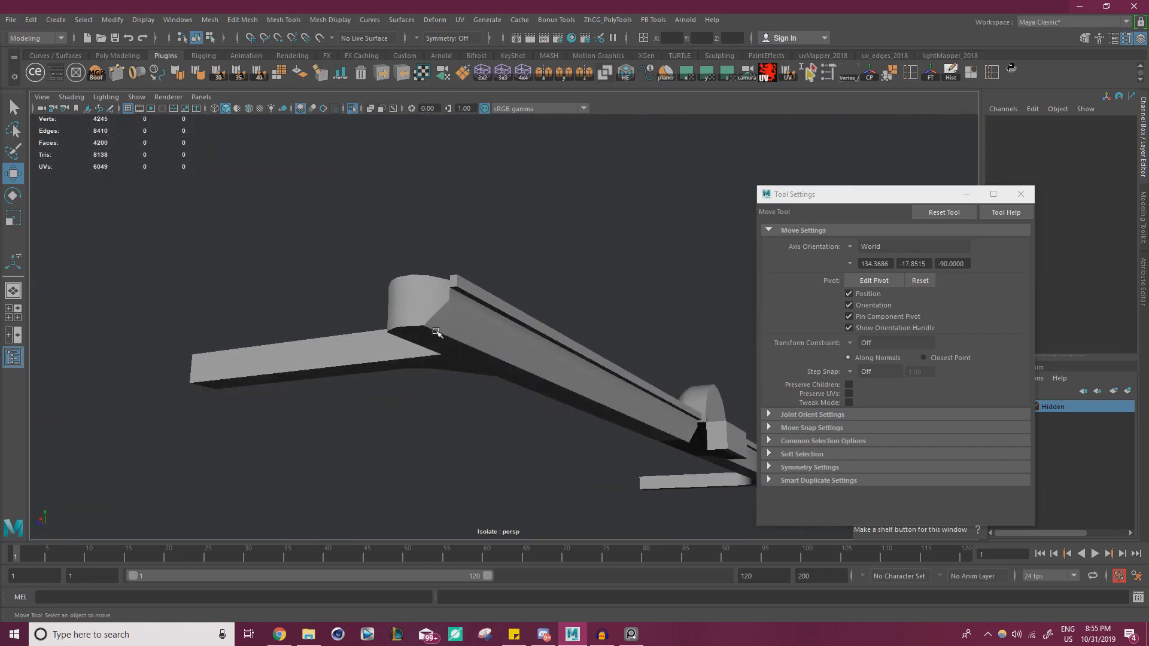
{"action": "left_click", "coordinate": [418, 321]}
{"action": "left_click", "coordinate": [411, 213]}
{"action": "left_click_drag", "start_coordinate": [410, 213], "coordinate": [409, 346], "text": "alt"}
{"action": "left_click", "coordinate": [409, 346]}
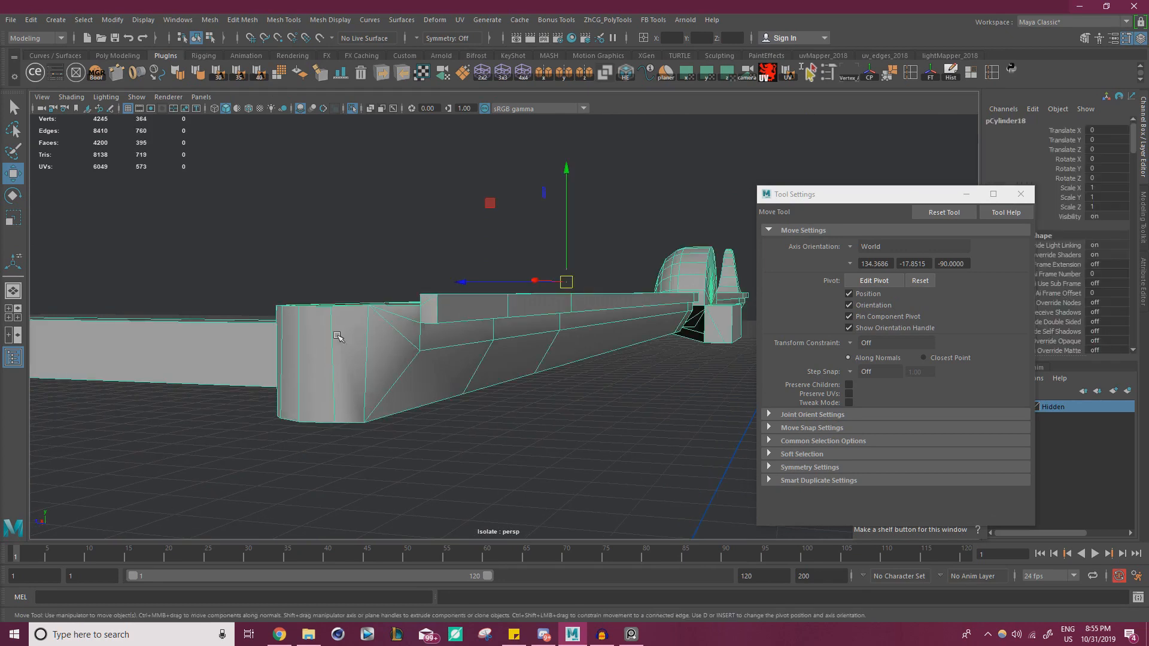
{"action": "left_click_drag", "start_coordinate": [337, 336], "coordinate": [362, 325], "text": "alt"}
{"action": "left_click", "coordinate": [509, 217]}
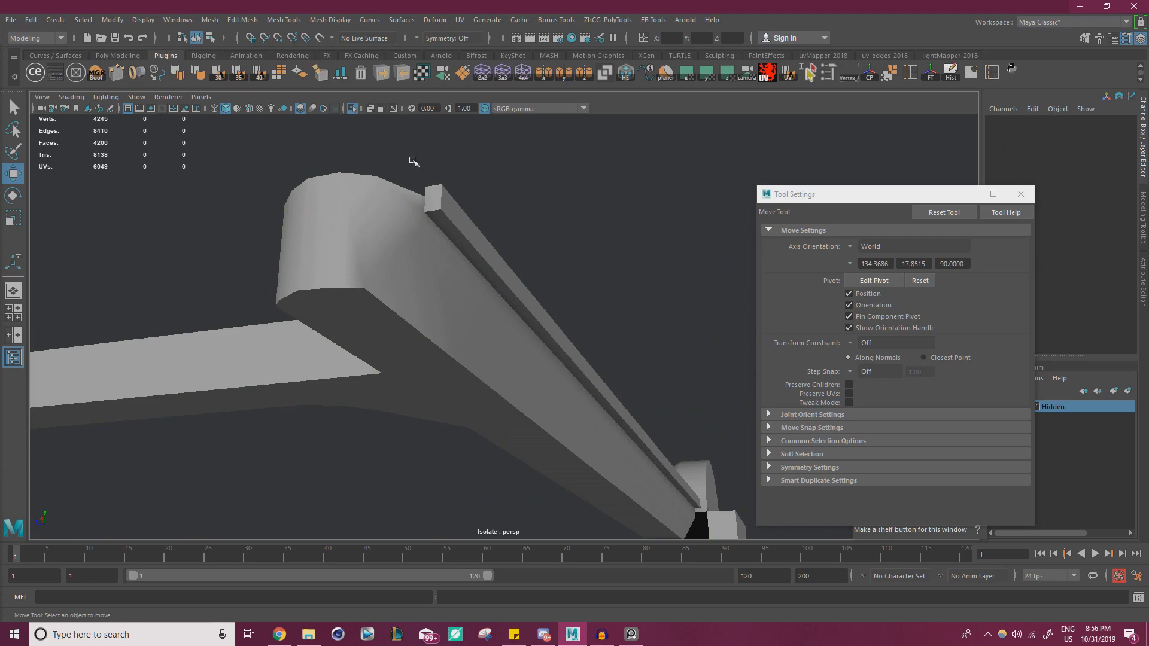
- Turn off isolation to show the whole typewriter again and select the carriage mesh at its rounded end
{"action": "left_click", "coordinate": [352, 108]}
{"action": "left_click_drag", "start_coordinate": [513, 220], "coordinate": [405, 328], "text": "alt"}
{"action": "scroll", "coordinate": [323, 349], "scroll_direction": "up", "scroll_amount": 3}
{"action": "left_click", "coordinate": [241, 370]}
{"action": "middle_click_drag", "start_coordinate": [241, 370], "coordinate": [382, 343], "text": "alt"}
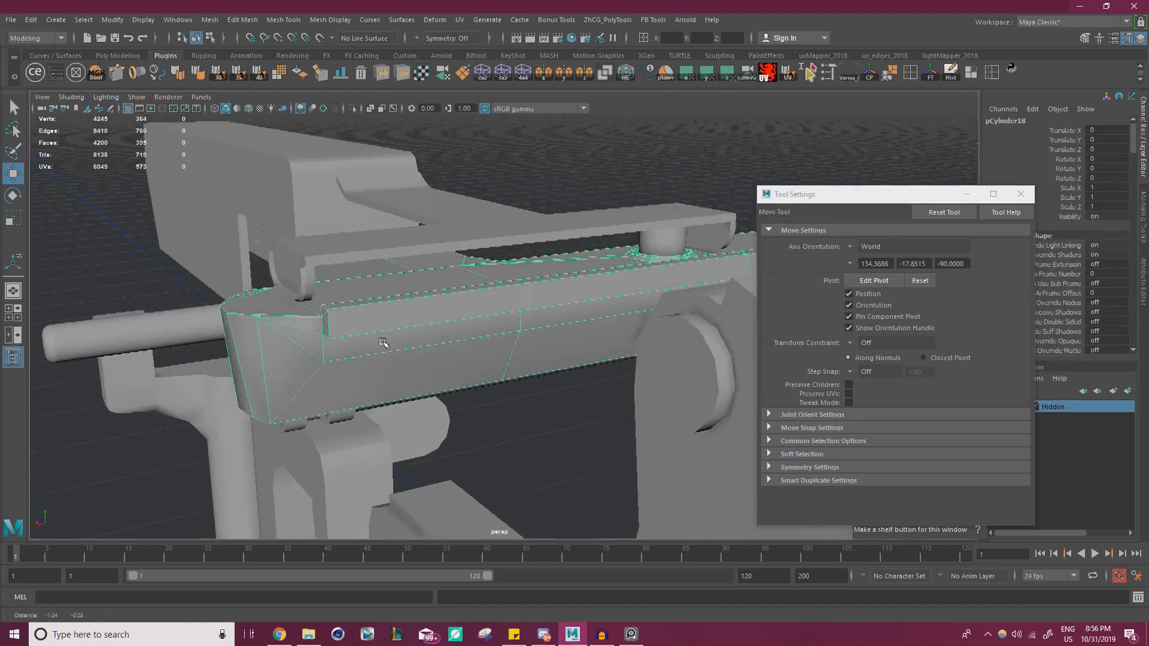
{"action": "scroll", "coordinate": [359, 329], "scroll_direction": "up", "scroll_amount": 2}
{"action": "scroll", "coordinate": [336, 314], "scroll_direction": "up", "scroll_amount": 3}
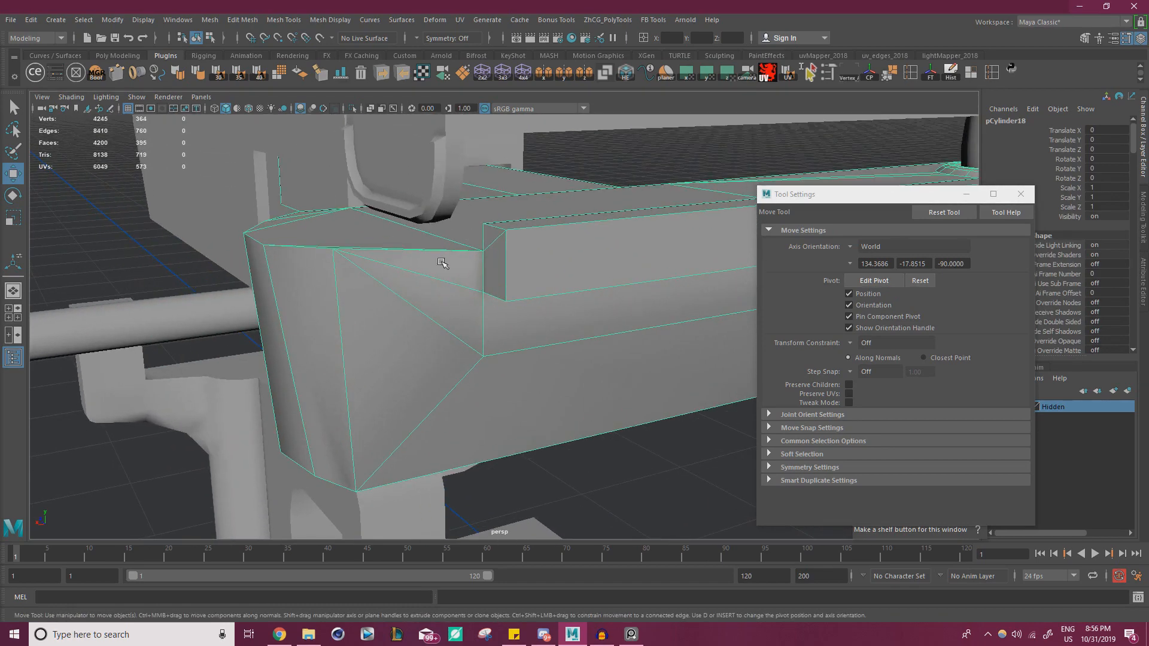
- Delete the diagonal edges on the side of the end piece next to the raised strip
{"action": "left_click_drag", "start_coordinate": [465, 315], "coordinate": [423, 315], "text": "alt"}
{"action": "right_click_drag", "start_coordinate": [447, 299], "coordinate": [441, 258]}
{"action": "left_click", "coordinate": [416, 316]}
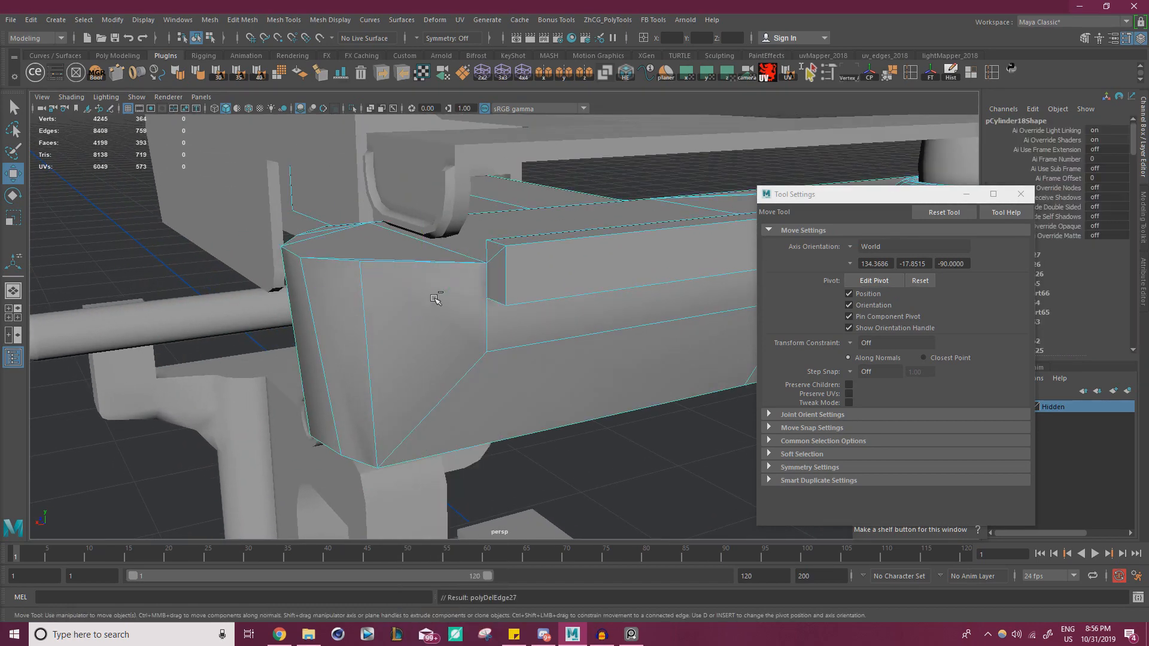
- Connect the upper joint vertex beside the raised strip to the end piece's bottom corner vertex, then return to object selection and deselect
{"action": "right_click_drag", "start_coordinate": [435, 299], "coordinate": [479, 281]}
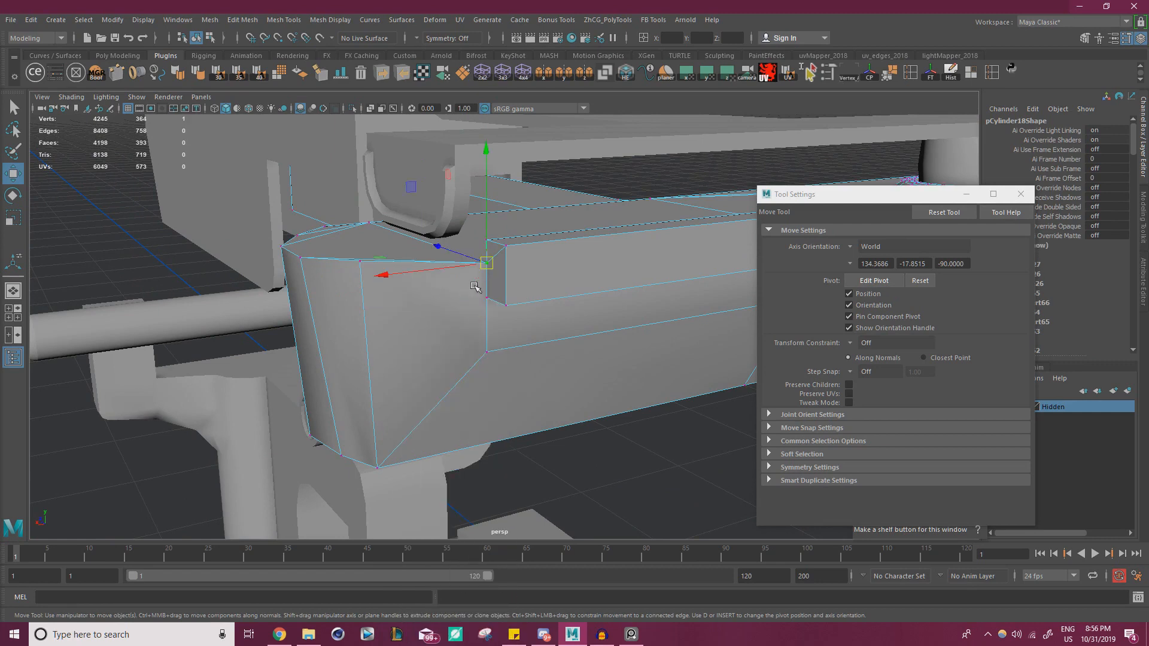
{"action": "left_click", "coordinate": [378, 457], "text": "shift"}
{"action": "right_click_drag", "start_coordinate": [383, 456], "coordinate": [431, 447], "text": "shift"}
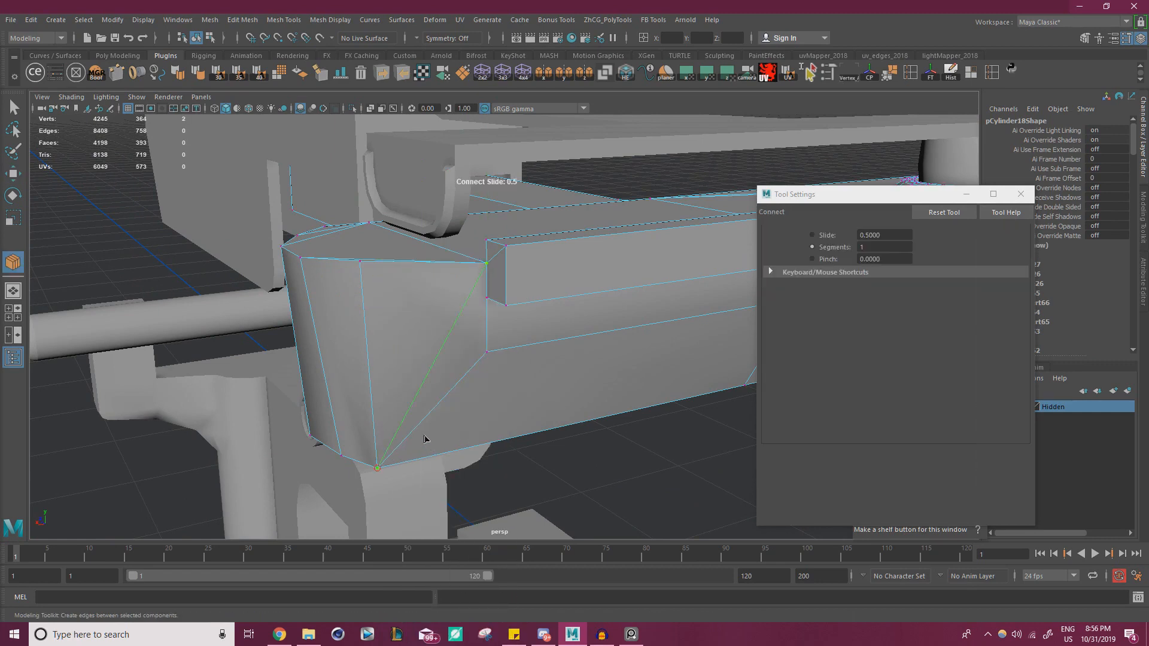
{"action": "key", "text": "w"}
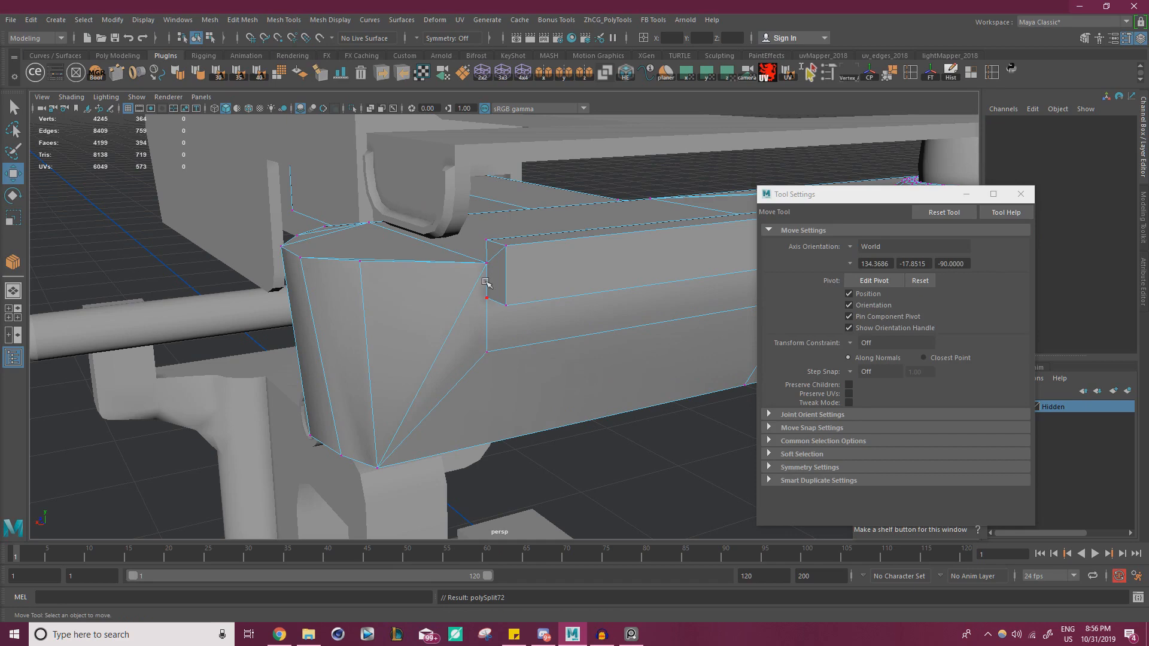
{"action": "right_click_drag", "start_coordinate": [441, 331], "coordinate": [500, 272]}
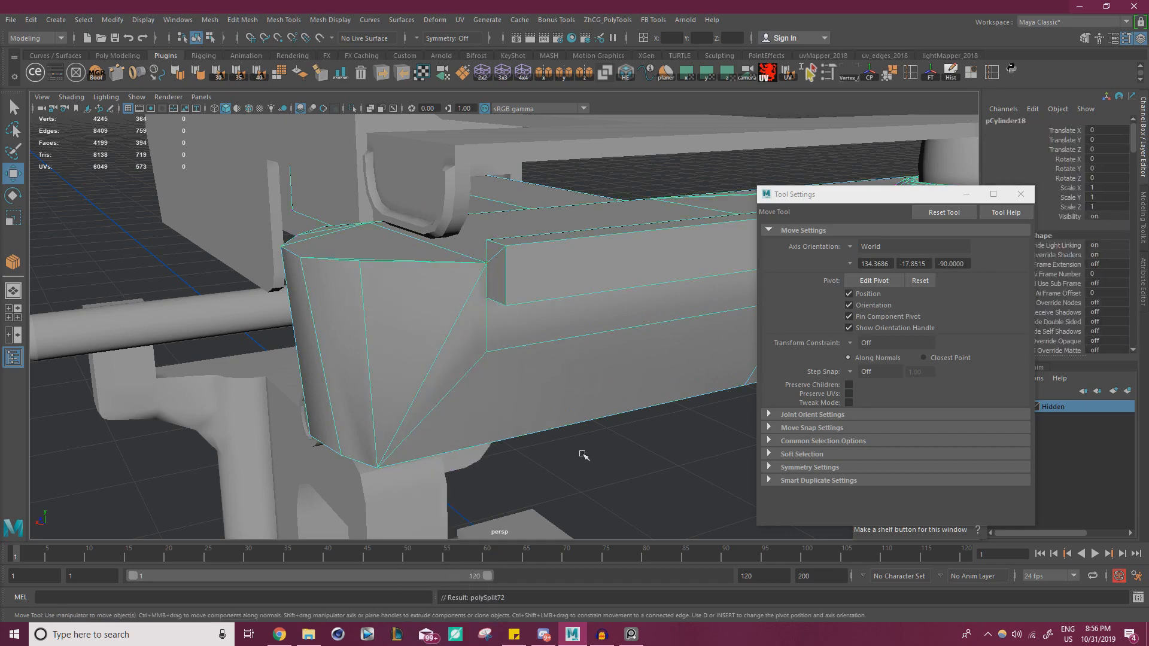
{"action": "left_click", "coordinate": [584, 454]}
- Move the end piece's underside corner vertex at the rail joint outward to even out the rounded profile
{"action": "left_click_drag", "start_coordinate": [520, 410], "coordinate": [548, 226], "text": "alt"}
{"action": "left_click", "coordinate": [488, 330]}
{"action": "right_click_drag", "start_coordinate": [551, 226], "coordinate": [495, 231]}
{"action": "left_click", "coordinate": [556, 182]}
{"action": "left_click_drag", "start_coordinate": [552, 153], "coordinate": [546, 143]}
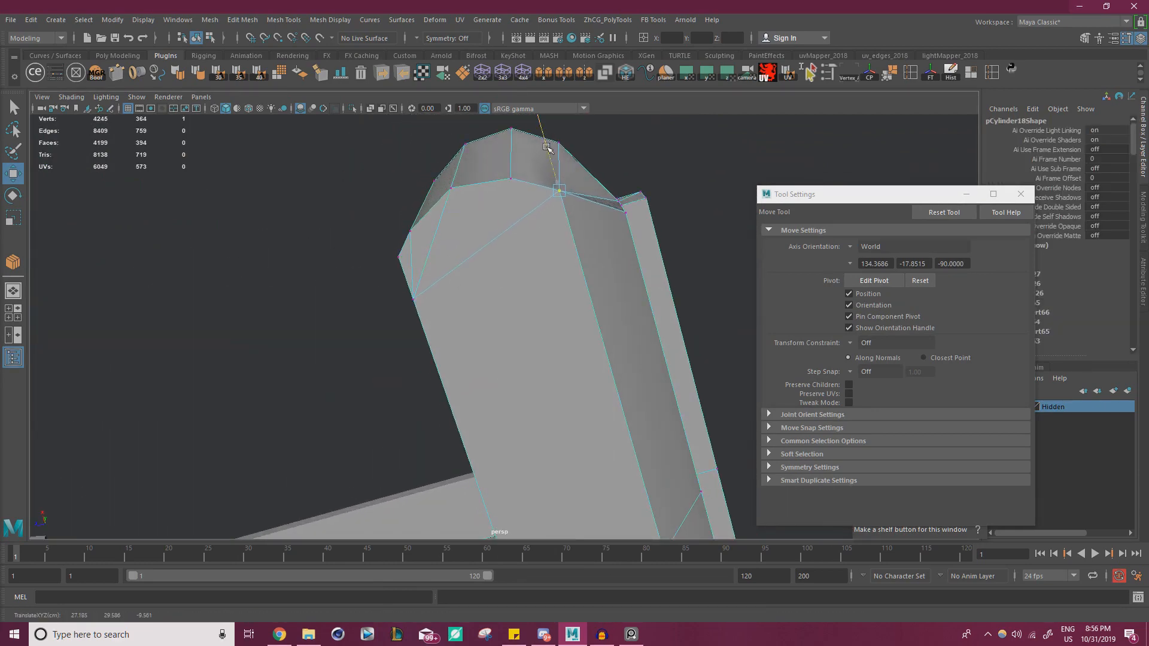
{"action": "left_click_drag", "start_coordinate": [624, 200], "coordinate": [459, 244], "text": "alt"}
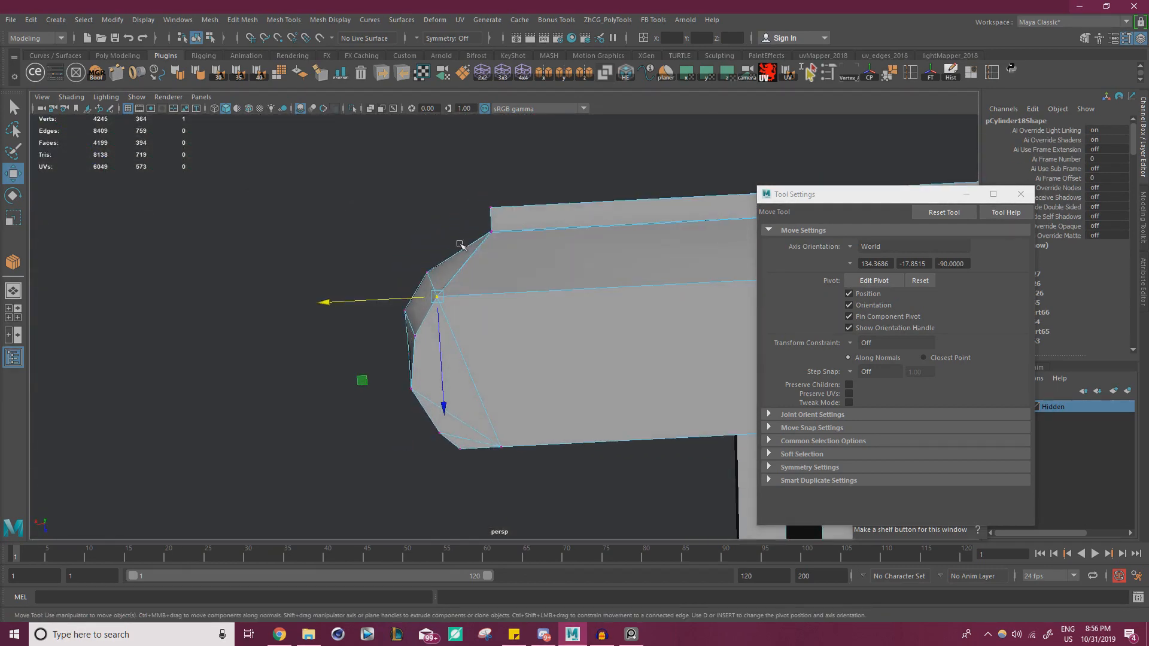
{"action": "middle_click_drag", "start_coordinate": [361, 379], "coordinate": [359, 374]}
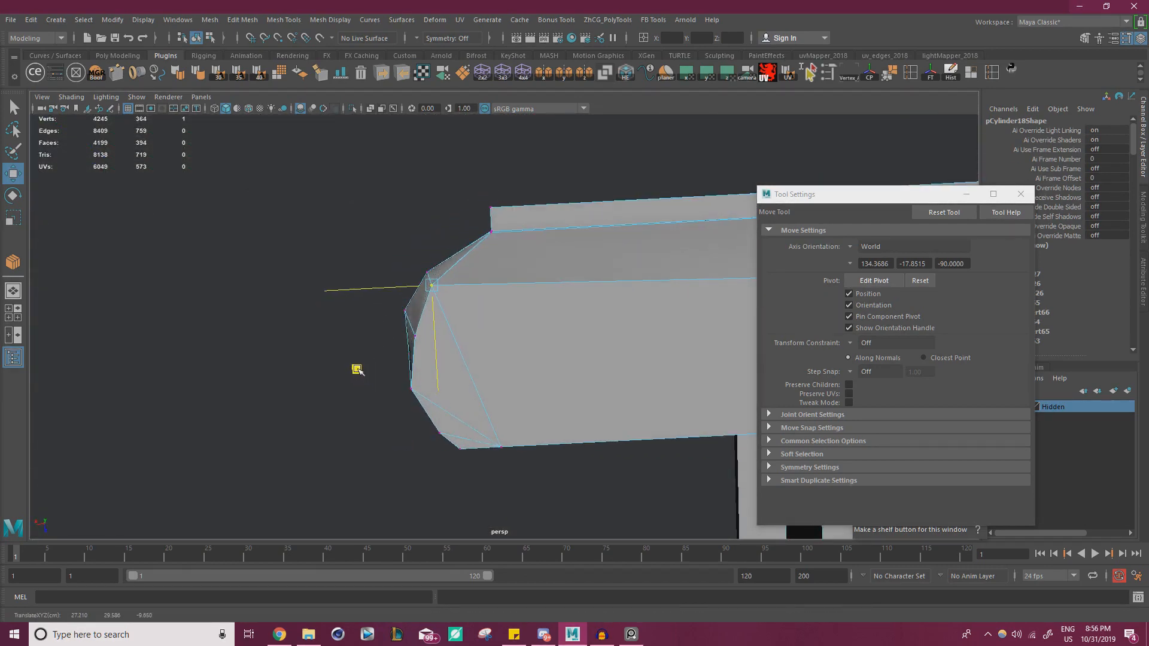
- Select the two end faces of the raised strip and move them along the rail, away from the end piece
{"action": "mouse_move", "coordinate": [504, 351]}
{"action": "left_mouse_down", "text": "alt"}
{"action": "mouse_move", "coordinate": [538, 371]}
{"action": "mouse_move", "coordinate": [483, 386]}
{"action": "mouse_move", "coordinate": [482, 355]}
{"action": "left_mouse_up", "text": "alt"}
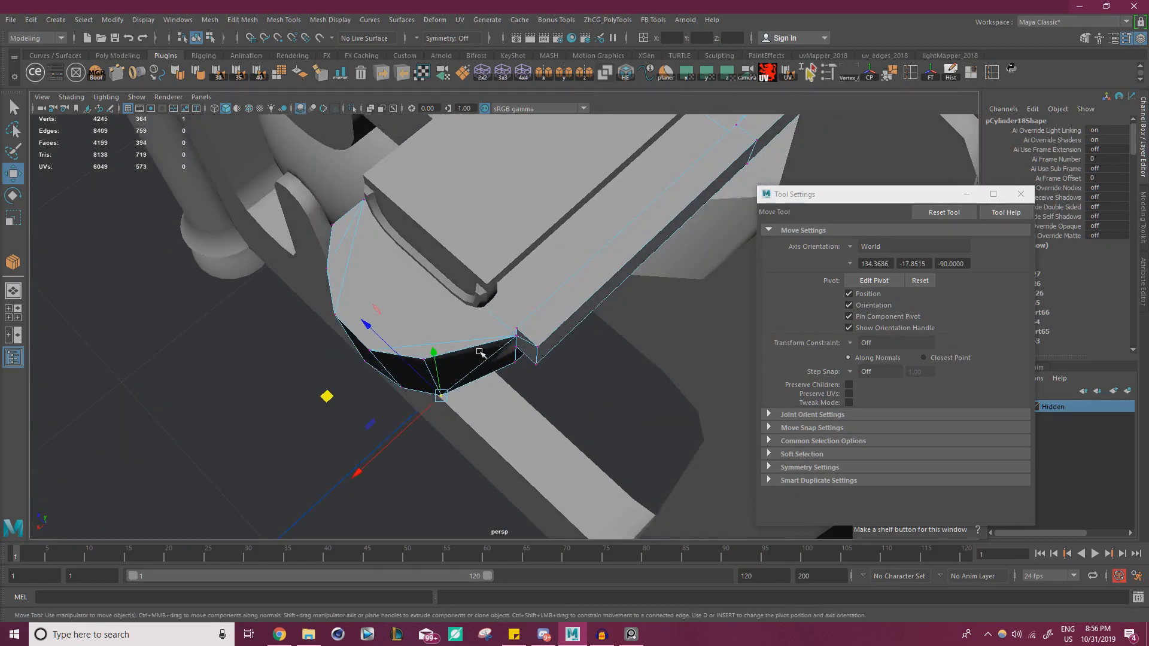
{"action": "left_click_drag", "start_coordinate": [555, 329], "coordinate": [569, 249], "text": "alt"}
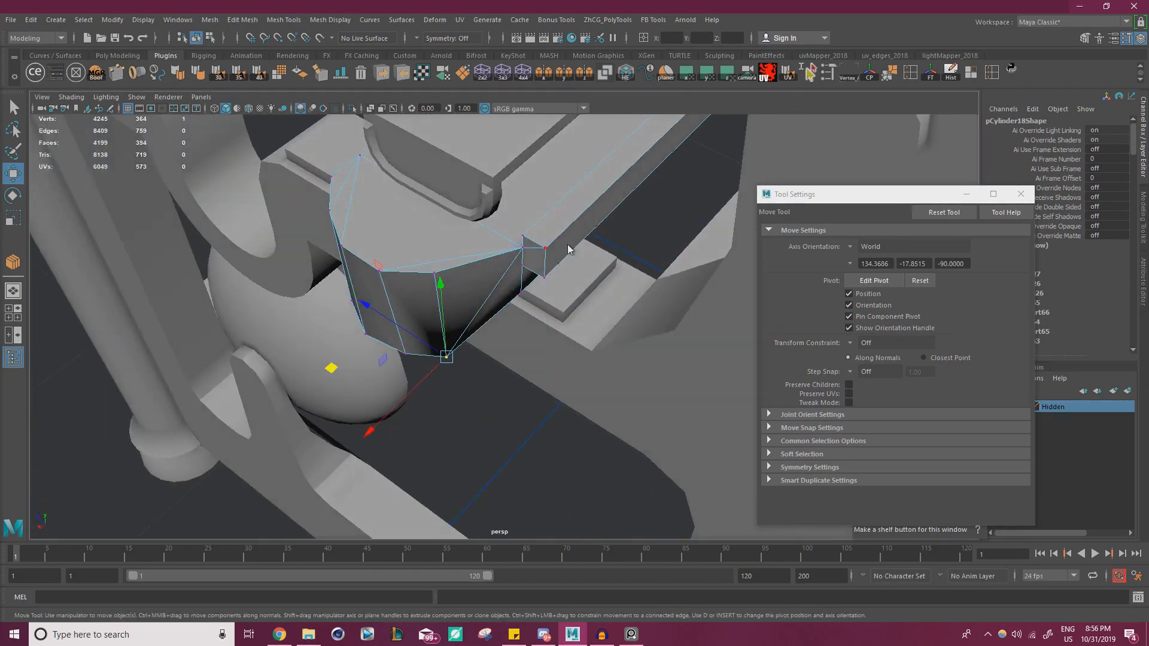
{"action": "right_click_drag", "start_coordinate": [567, 249], "coordinate": [567, 283]}
{"action": "left_click", "coordinate": [535, 250]}
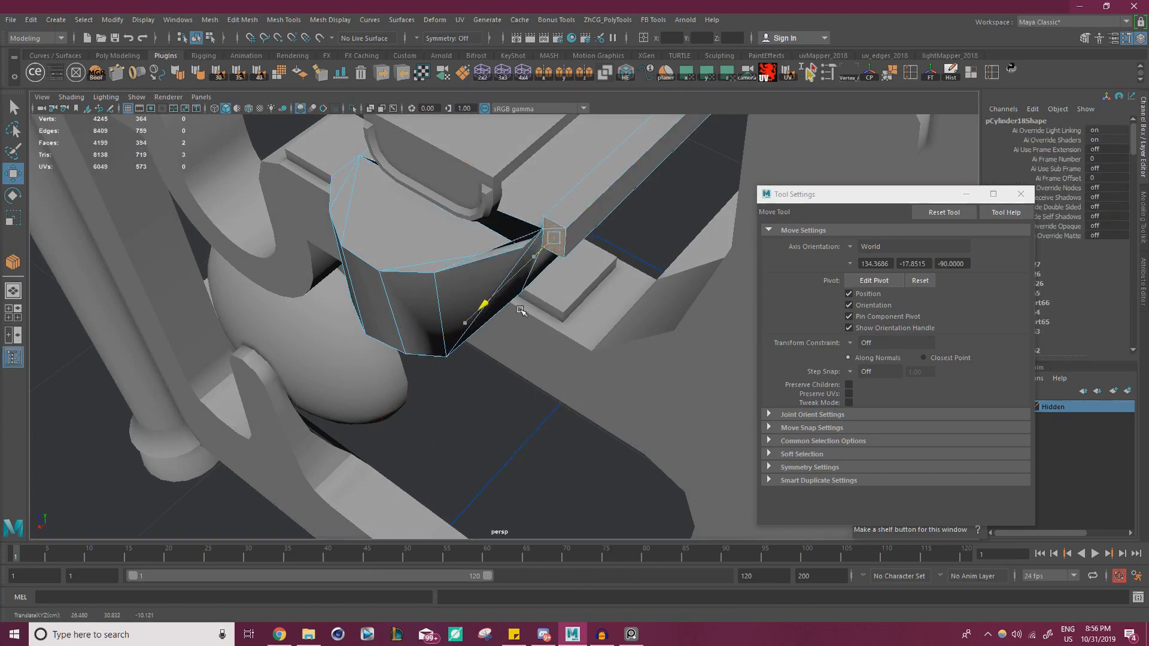
{"action": "scroll", "coordinate": [538, 330], "scroll_direction": "up", "scroll_amount": 3}
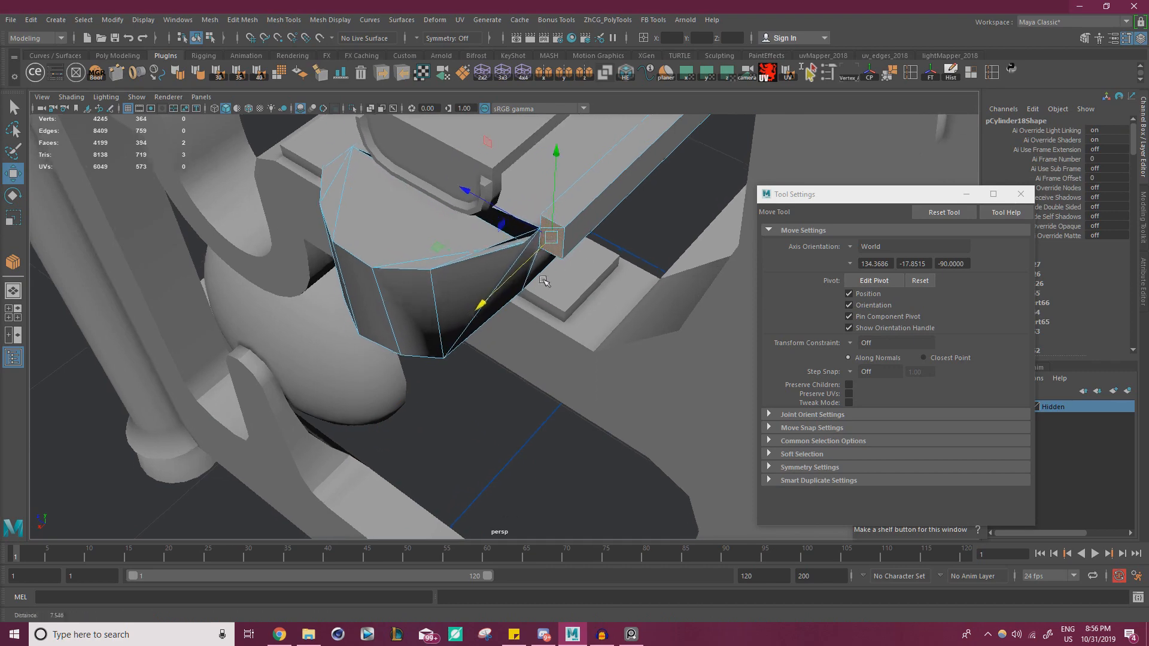
{"action": "middle_click_drag", "start_coordinate": [601, 258], "coordinate": [587, 310], "text": "alt"}
- Snap the loose top vertex of the joint onto the raised strip's corner and merge the overlapping vertices of the rail end
{"action": "right_click_drag", "start_coordinate": [513, 269], "coordinate": [454, 269]}
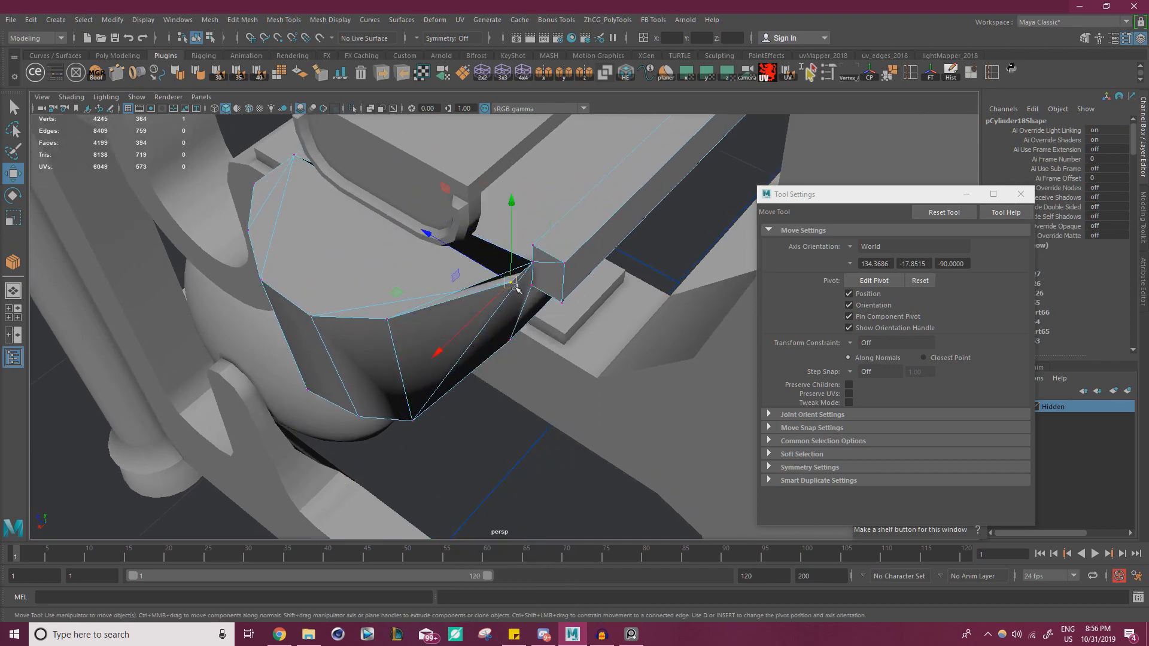
{"action": "left_click_drag", "start_coordinate": [569, 291], "coordinate": [263, 286], "text": "alt"}
{"action": "left_click_drag", "start_coordinate": [304, 426], "coordinate": [578, 165]}
{"action": "right_click_drag", "start_coordinate": [493, 269], "coordinate": [549, 208], "text": "shift"}
{"action": "left_click_drag", "start_coordinate": [454, 291], "coordinate": [565, 290], "text": "alt"}
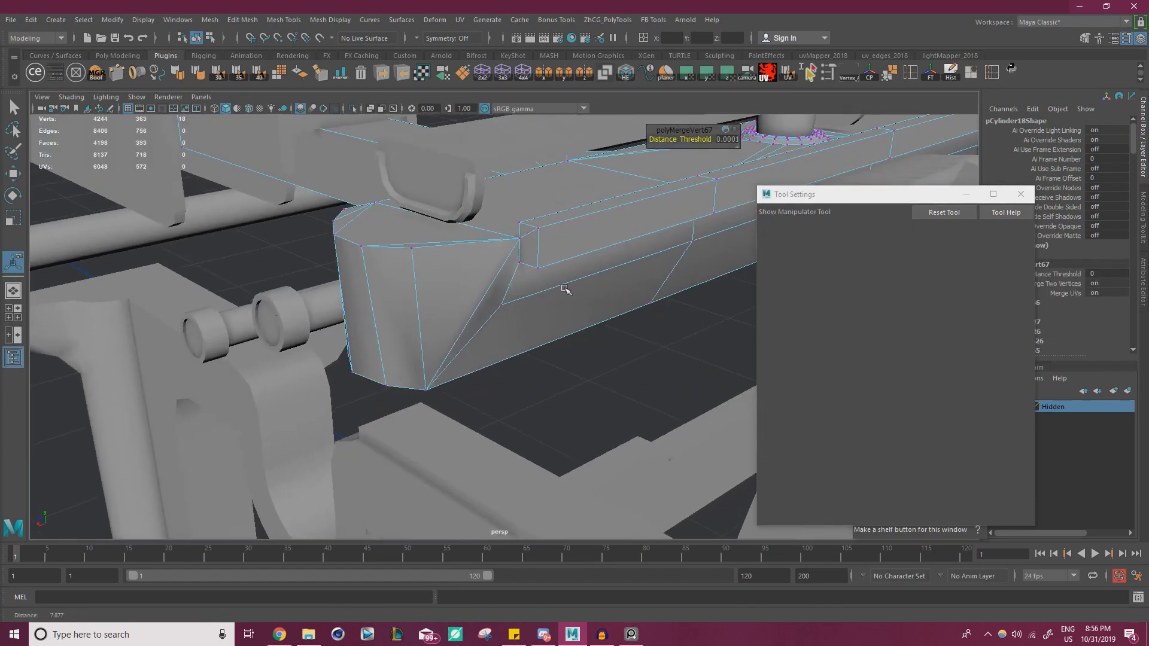
- Select the raised strip's two end faces, then reposition the adjoining underside corner vertex of the end piece
{"action": "right_click_drag", "start_coordinate": [541, 239], "coordinate": [540, 274]}
{"action": "key", "text": "q"}
{"action": "left_click", "coordinate": [532, 227]}
{"action": "left_click", "coordinate": [527, 232], "text": "shift"}
{"action": "key", "text": "w"}
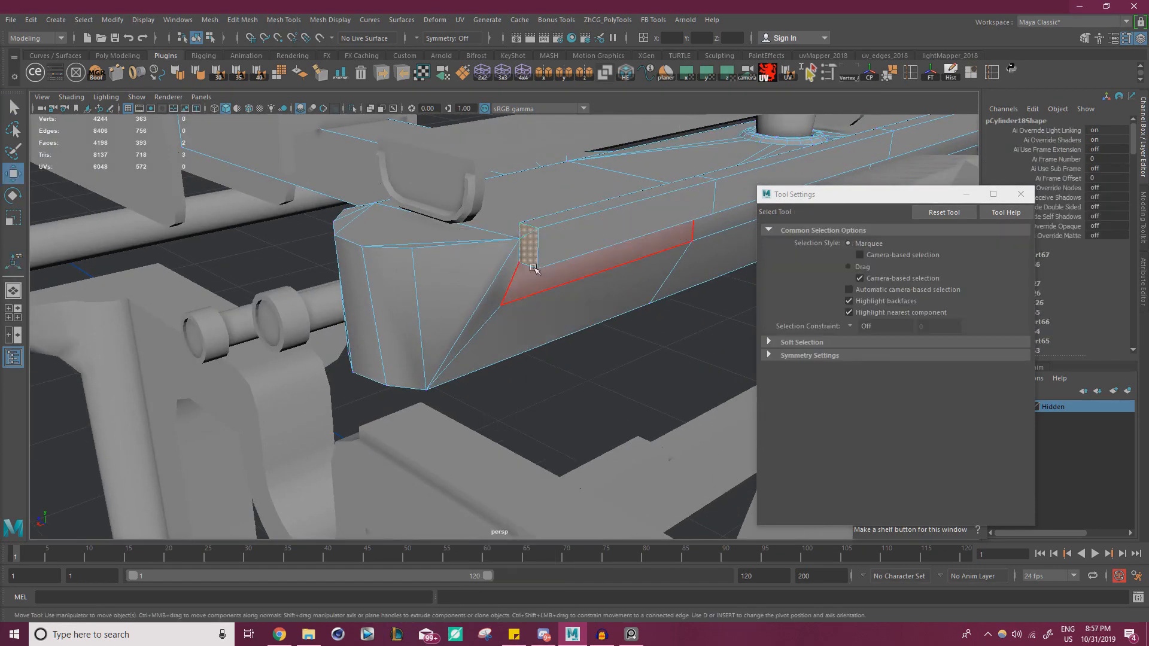
{"action": "left_click_drag", "start_coordinate": [524, 280], "coordinate": [516, 346], "text": "alt"}
{"action": "left_click_drag", "start_coordinate": [510, 389], "coordinate": [432, 240]}
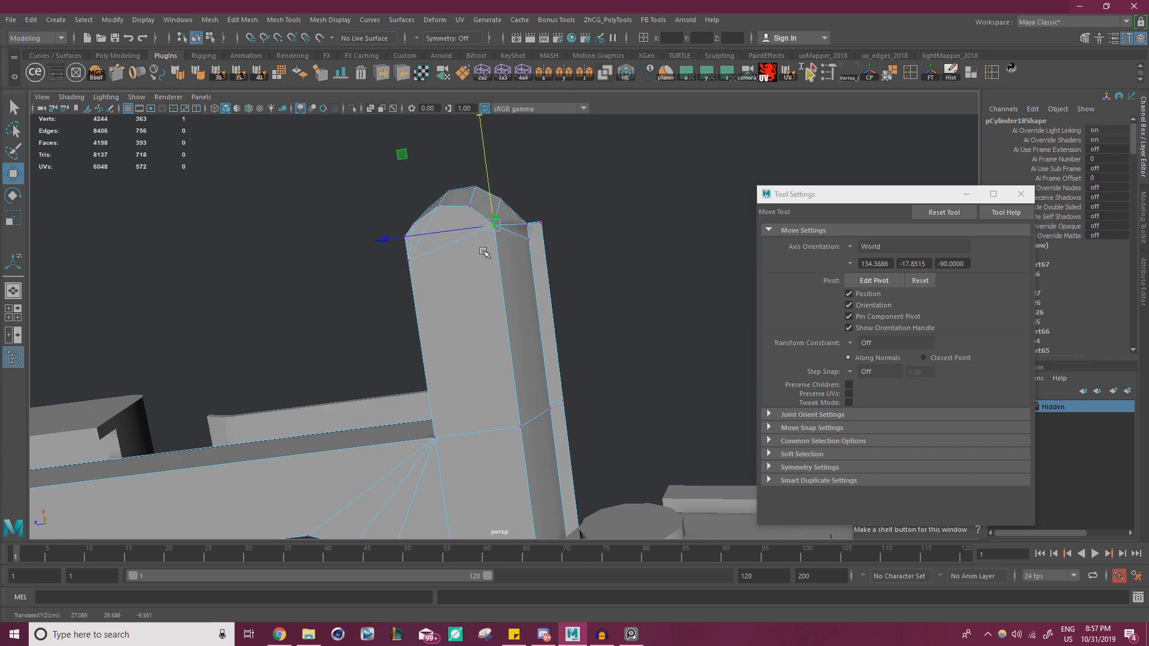
{"action": "left_click_drag", "start_coordinate": [484, 251], "coordinate": [368, 275], "text": "alt"}
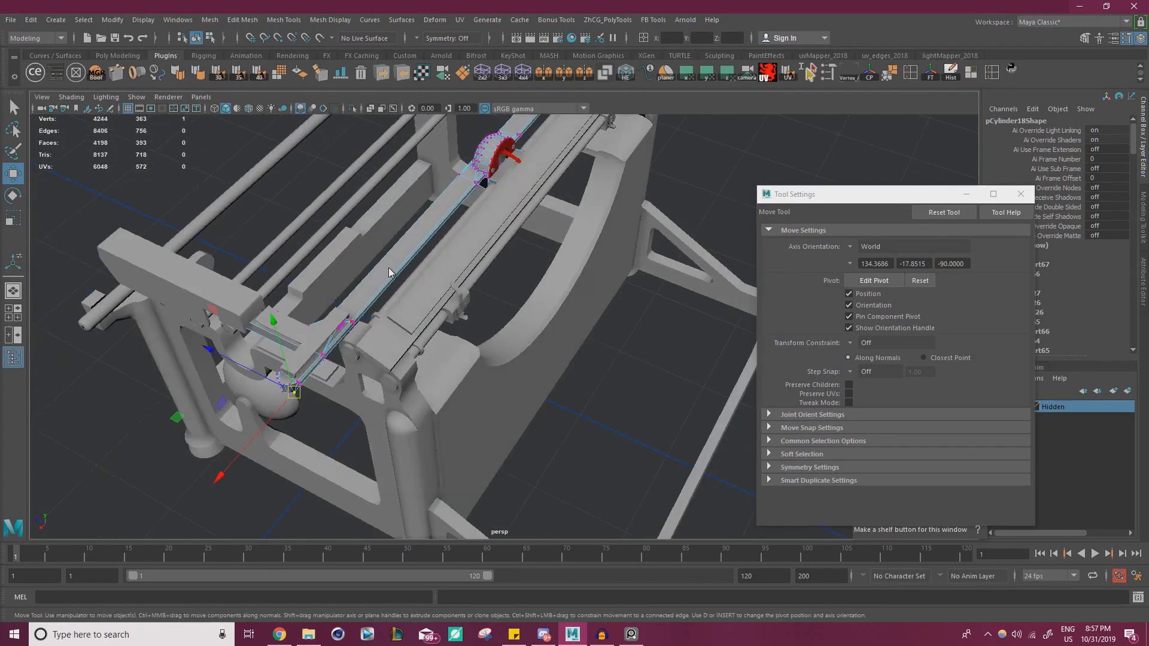
- Select the carriage rail mesh as an object, soften its edges at a 40-degree angle and deselect it to check the shading
{"action": "right_click_drag", "start_coordinate": [389, 273], "coordinate": [442, 236]}
{"action": "left_click", "coordinate": [605, 408]}
{"action": "left_click_drag", "start_coordinate": [505, 377], "coordinate": [359, 299], "text": "alt"}
{"action": "middle_click_drag", "start_coordinate": [359, 299], "coordinate": [427, 335], "text": "alt"}
{"action": "right_click_drag", "start_coordinate": [428, 335], "coordinate": [499, 328], "text": "alt"}
{"action": "left_click", "coordinate": [499, 327]}
{"action": "left_click", "coordinate": [260, 74]}
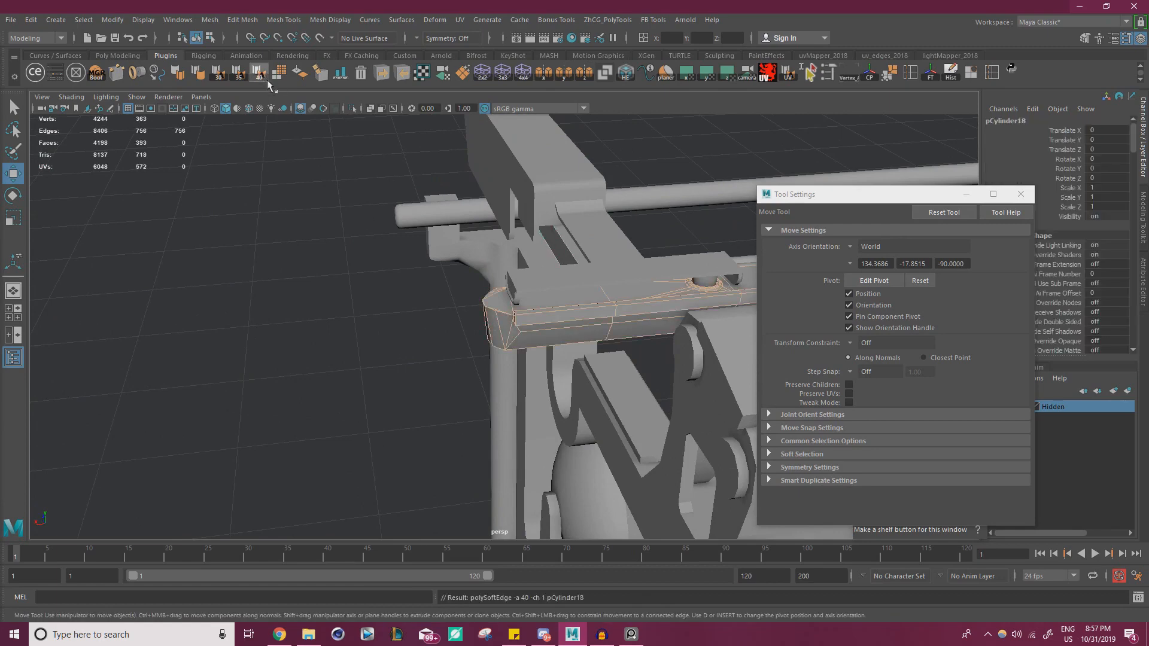
{"action": "left_click", "coordinate": [461, 339]}
{"action": "left_click_drag", "start_coordinate": [461, 338], "coordinate": [351, 313], "text": "alt"}
{"action": "right_click_drag", "start_coordinate": [351, 312], "coordinate": [585, 365], "text": "alt"}
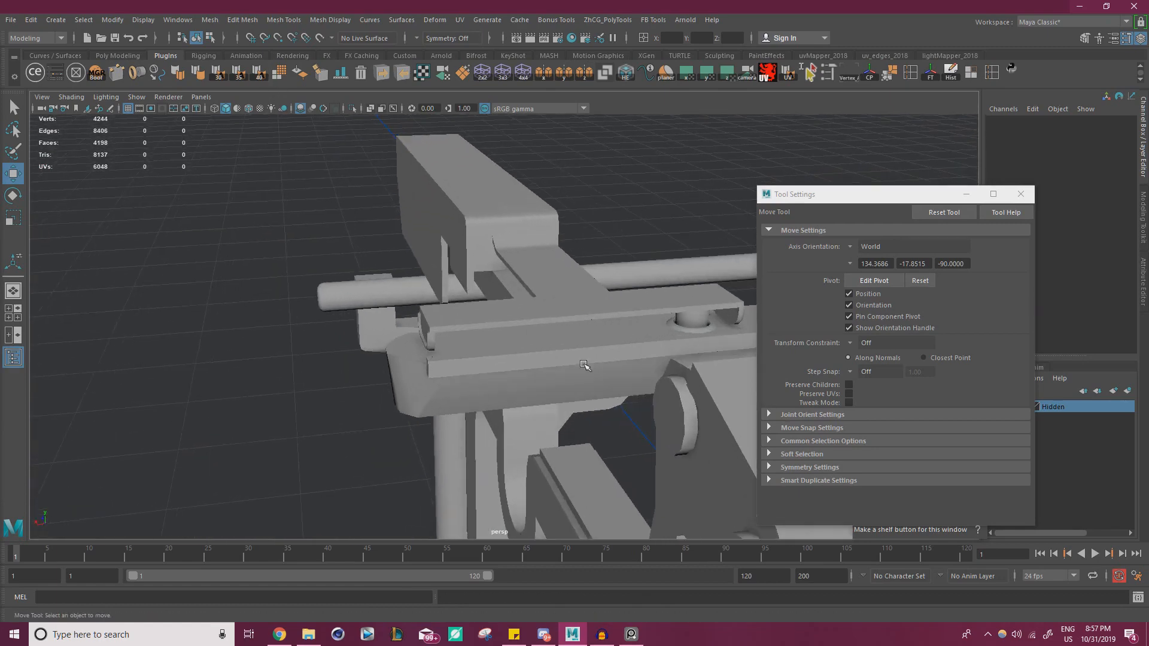
- Select the carriage rail mesh again and display wireframe over the shaded models
{"action": "left_click", "coordinate": [694, 331]}
{"action": "left_click_drag", "start_coordinate": [694, 331], "coordinate": [683, 342], "text": "alt"}
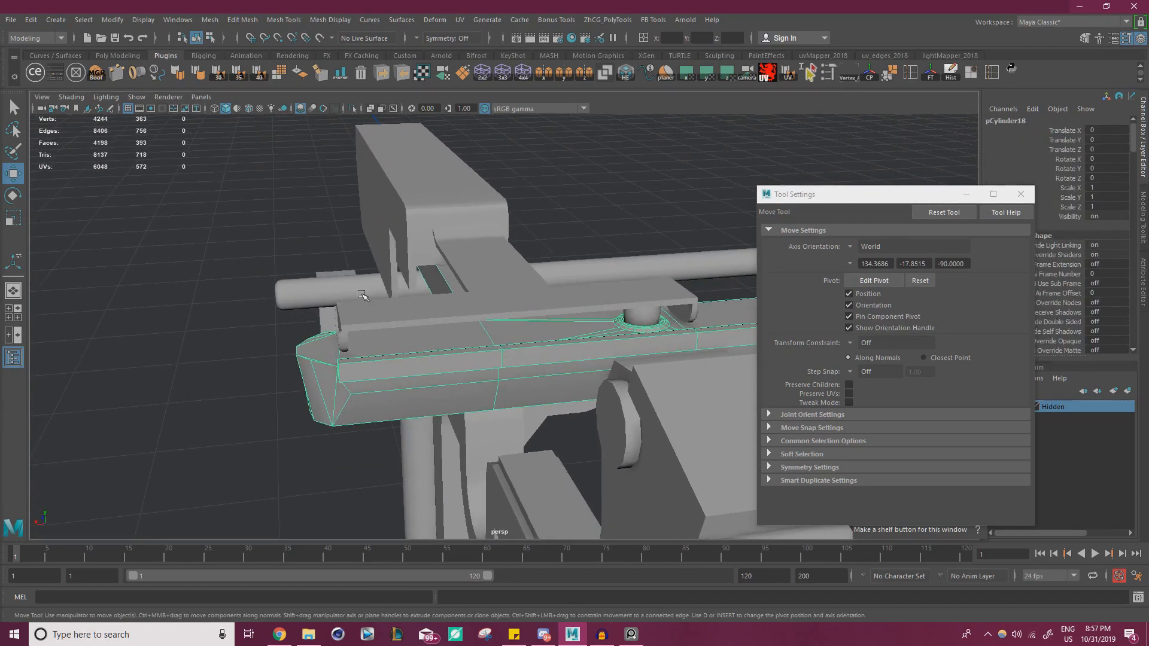
{"action": "left_click", "coordinate": [248, 108]}
{"action": "right_click_drag", "start_coordinate": [347, 169], "coordinate": [226, 264], "text": "alt"}
{"action": "middle_click_drag", "start_coordinate": [365, 277], "coordinate": [285, 277], "text": "alt"}
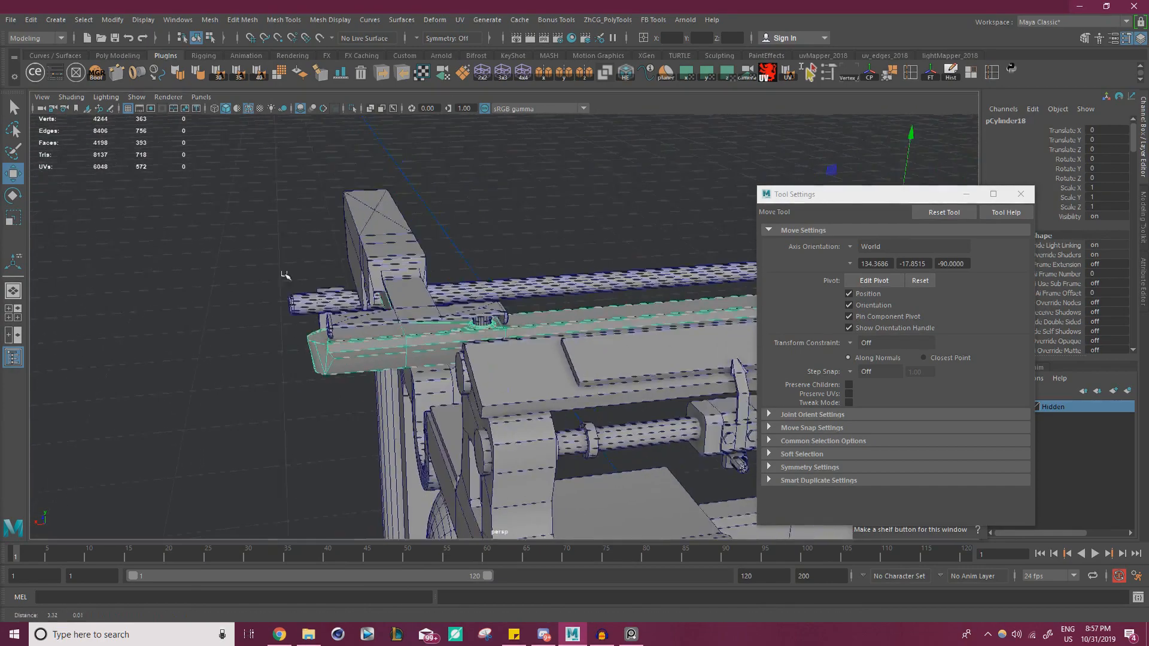
{"action": "right_click_drag", "start_coordinate": [284, 277], "coordinate": [658, 350], "text": "alt"}
{"action": "middle_click_drag", "start_coordinate": [365, 305], "coordinate": [446, 295], "text": "alt"}
- Select the rail's top face beside the round peg and frame it in the view
{"action": "right_click_drag", "start_coordinate": [444, 292], "coordinate": [443, 323]}
{"action": "left_click", "coordinate": [361, 315]}
{"action": "left_click_drag", "start_coordinate": [360, 315], "coordinate": [477, 333], "text": "alt"}
{"action": "key", "text": "f"}
{"action": "scroll", "coordinate": [463, 323], "scroll_direction": "down", "scroll_amount": 5}
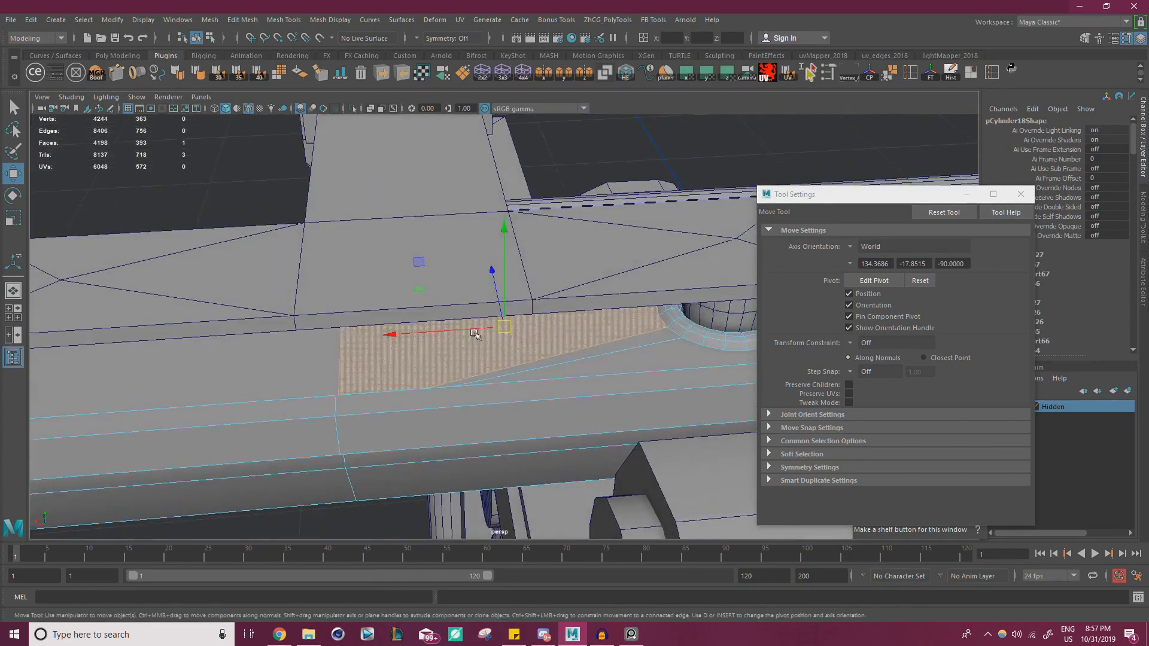
{"action": "middle_click_drag", "start_coordinate": [651, 317], "coordinate": [586, 281], "text": "alt"}
{"action": "middle_click_drag", "start_coordinate": [385, 289], "coordinate": [433, 256], "text": "alt"}
{"action": "left_click_drag", "start_coordinate": [433, 256], "coordinate": [446, 254], "text": "alt"}
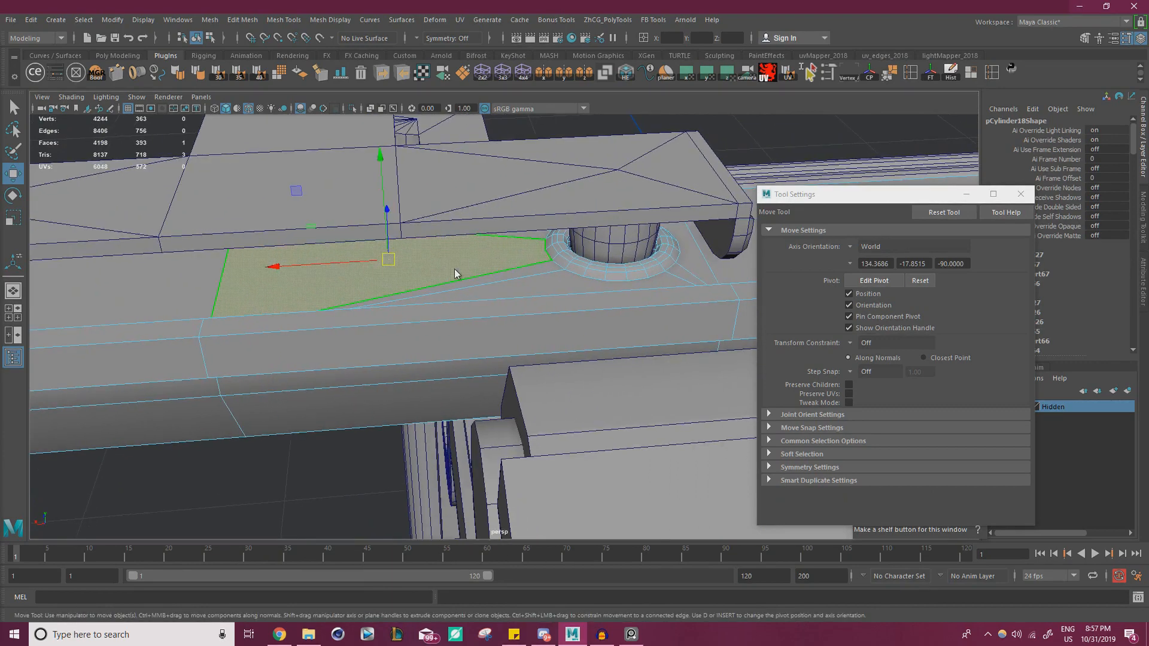
- Return to object selection and isolate the carriage rail mesh, viewing the peg area from above
{"action": "key", "text": "F8"}
{"action": "left_click", "coordinate": [353, 108]}
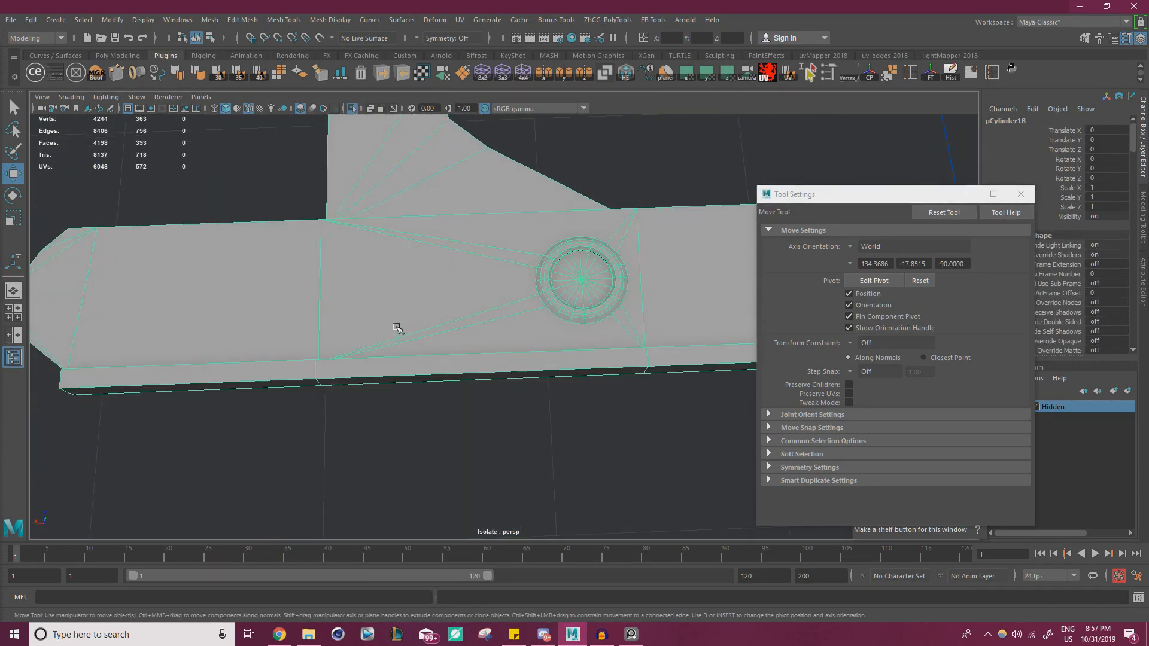
{"action": "middle_click_drag", "start_coordinate": [397, 328], "coordinate": [542, 307], "text": "alt"}
{"action": "middle_click_drag", "start_coordinate": [372, 254], "coordinate": [318, 269], "text": "alt"}
{"action": "right_click_drag", "start_coordinate": [318, 269], "coordinate": [436, 304], "text": "alt"}
- Close the tool settings window and select all faces of the rail's top section around the round peg, including its rings
{"action": "left_click", "coordinate": [1020, 194]}
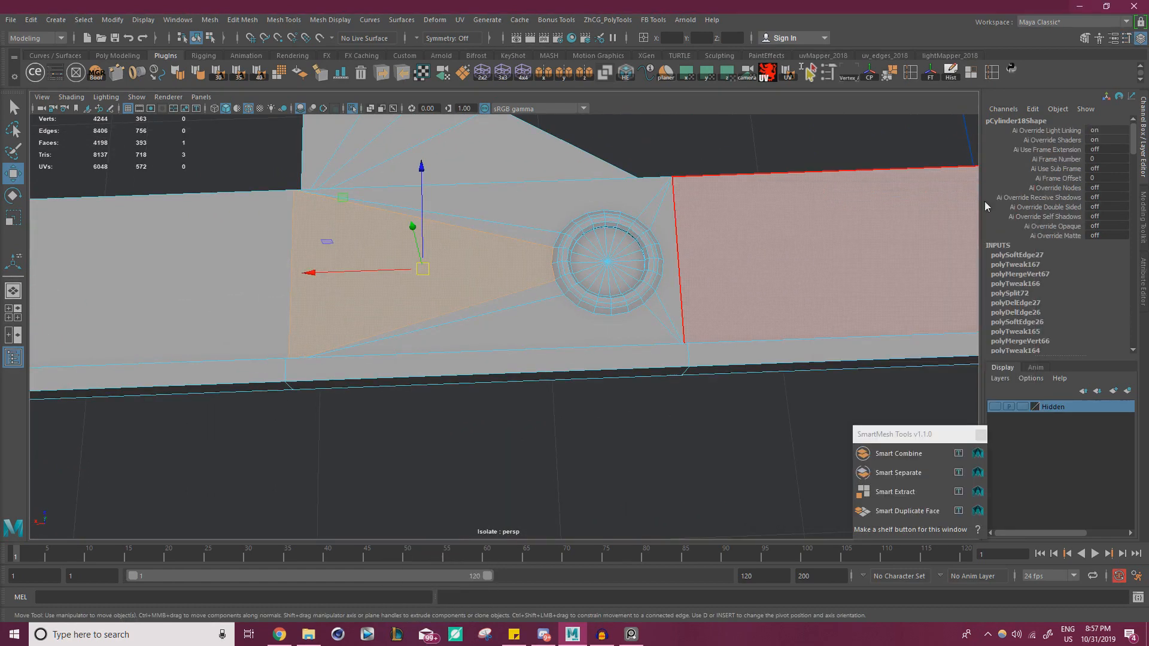
{"action": "left_click", "coordinate": [709, 161]}
{"action": "scroll", "coordinate": [656, 236], "scroll_direction": "up", "scroll_amount": 5}
{"action": "middle_click_drag", "start_coordinate": [584, 206], "coordinate": [548, 307], "text": "alt"}
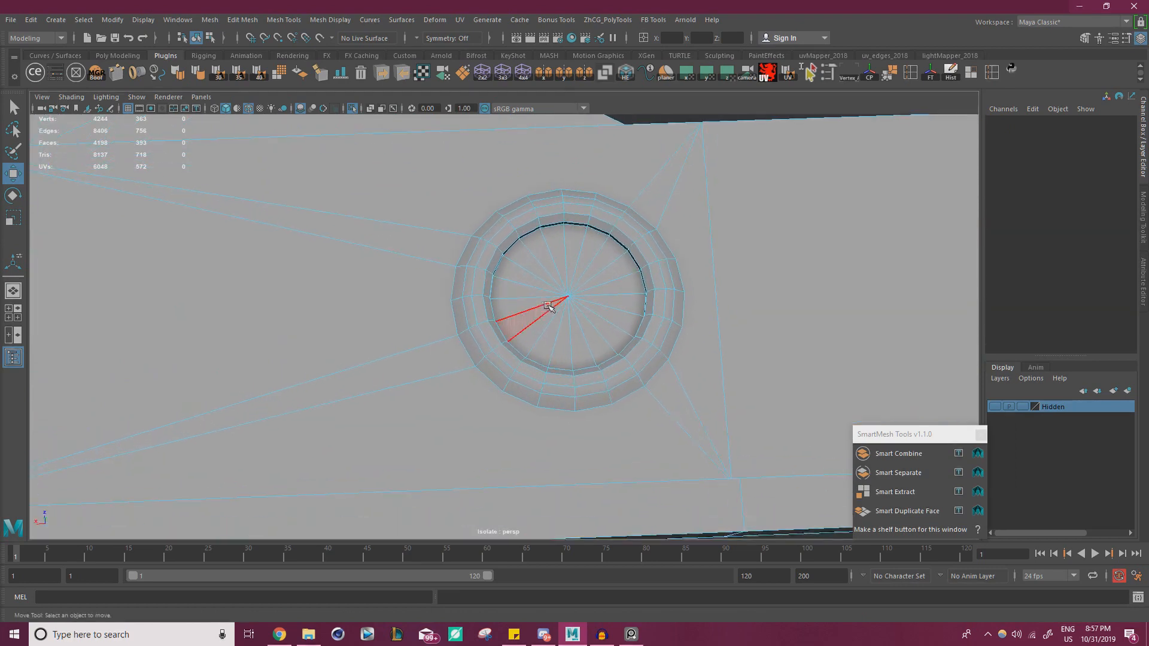
{"action": "left_click", "coordinate": [544, 305]}
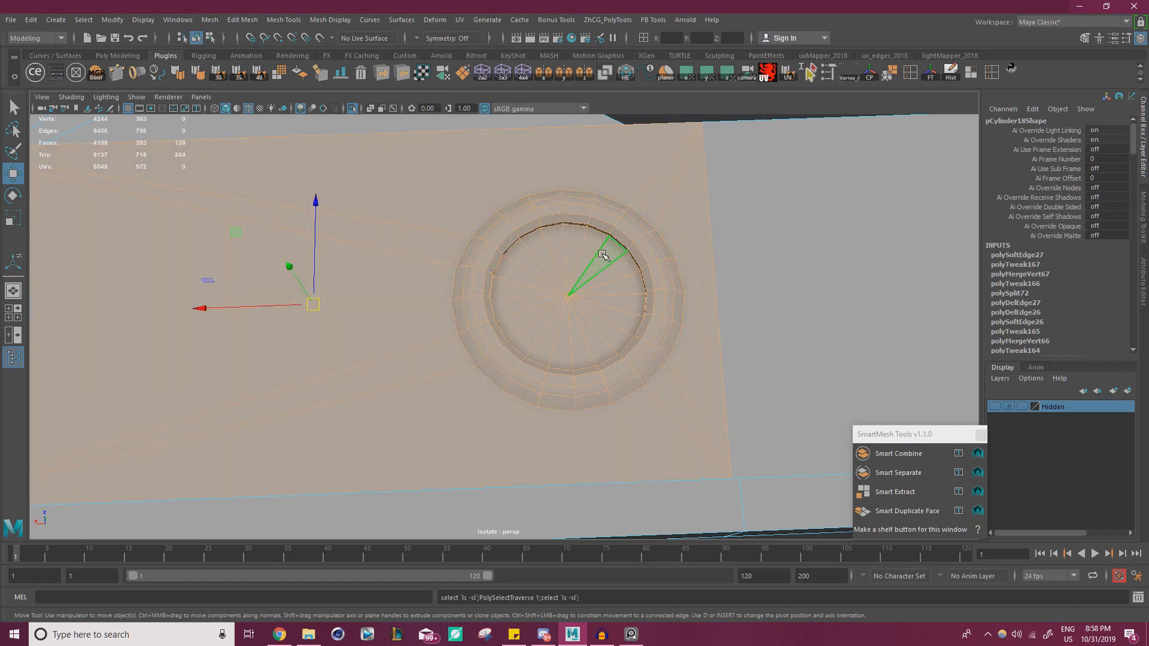
{"action": "scroll", "coordinate": [602, 254], "scroll_direction": "down", "scroll_amount": 8}
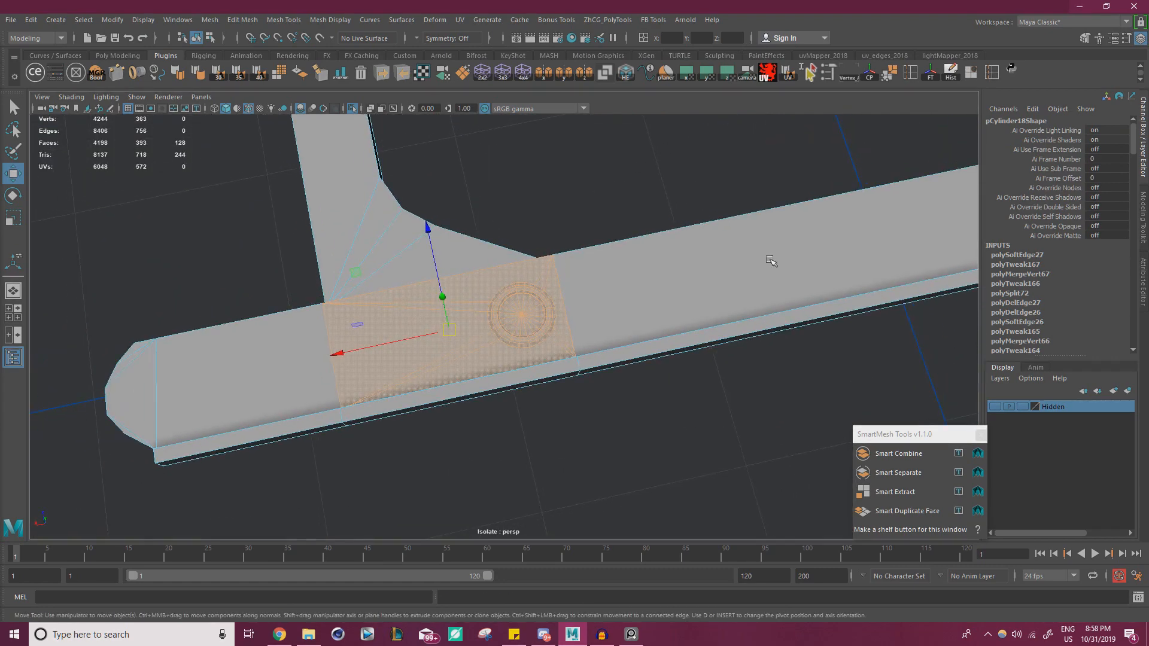
- Duplicate the selected peg section with Smart Duplicate Face and move the copy clear of the rail's front side
{"action": "left_click", "coordinate": [898, 512]}
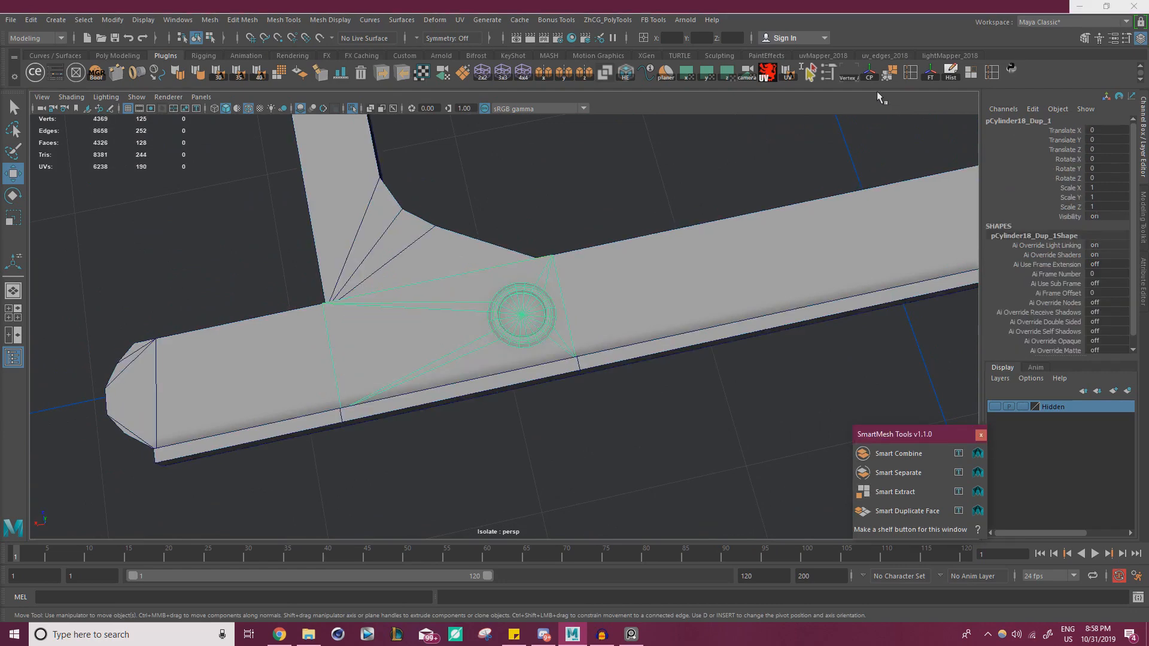
{"action": "scroll", "coordinate": [427, 305], "scroll_direction": "down", "scroll_amount": 2}
{"action": "middle_click_drag", "start_coordinate": [427, 305], "coordinate": [543, 257], "text": "alt"}
{"action": "left_click_drag", "start_coordinate": [482, 223], "coordinate": [500, 354]}
{"action": "scroll", "coordinate": [499, 359], "scroll_direction": "up", "scroll_amount": 1}
{"action": "middle_click_drag", "start_coordinate": [499, 365], "coordinate": [513, 336], "text": "alt"}
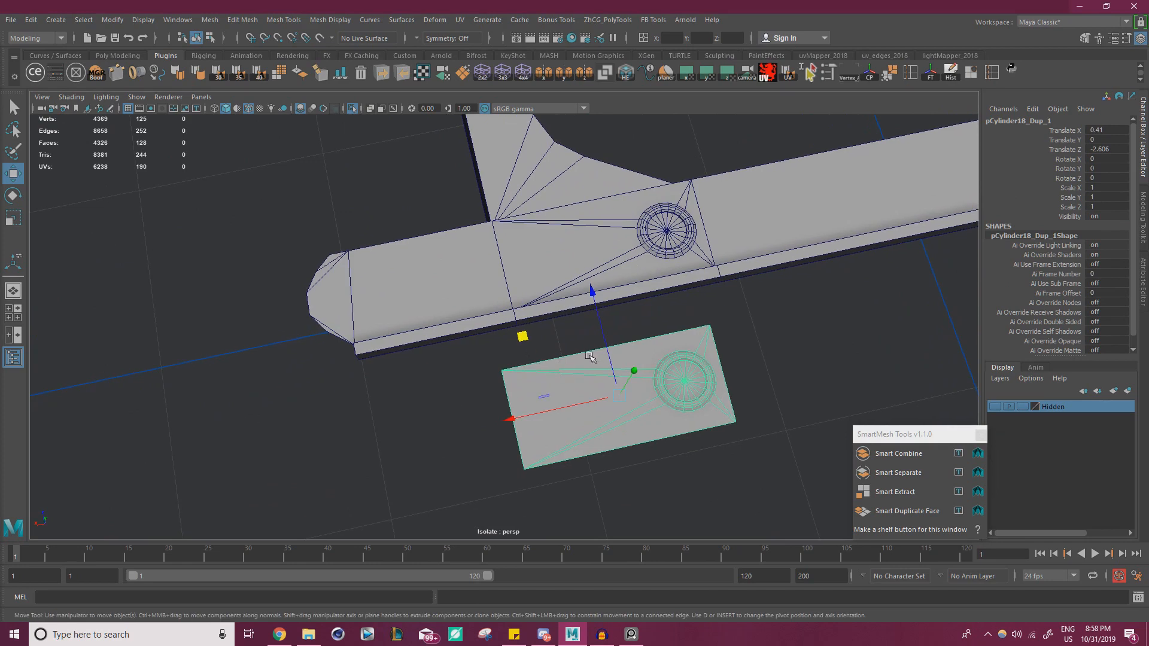
- Rotate the duplicated peg section 180 degrees about the Y axis
{"action": "key", "text": "e"}
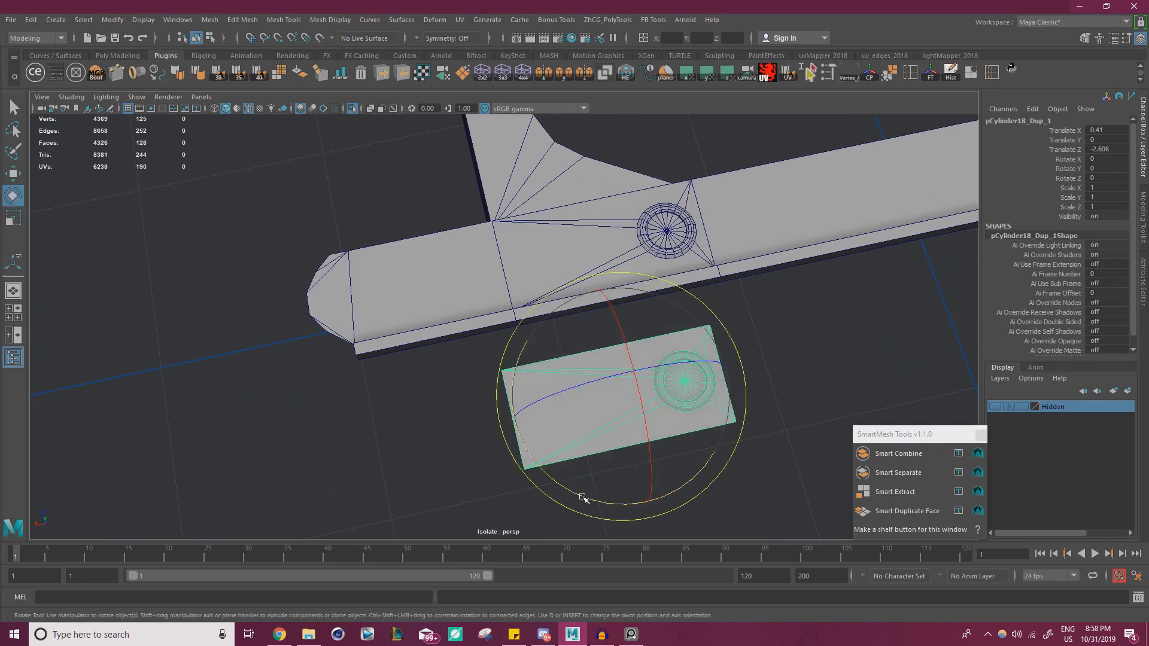
{"action": "left_click_drag", "start_coordinate": [591, 500], "coordinate": [720, 474]}
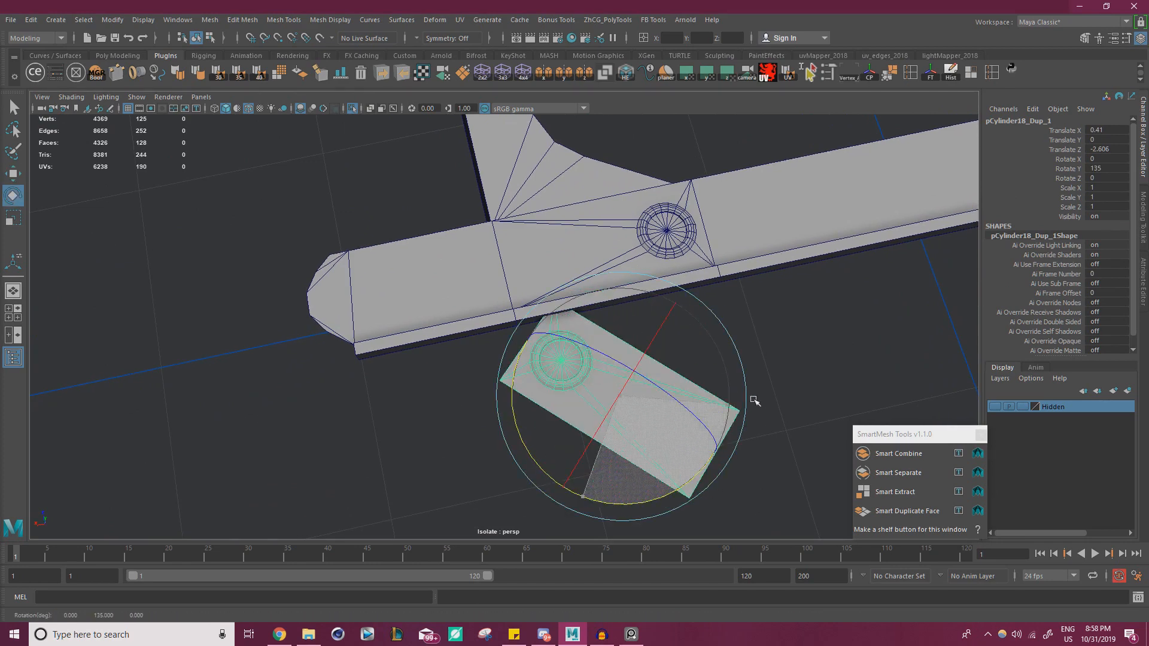
{"action": "left_click_drag", "start_coordinate": [755, 401], "coordinate": [733, 525]}
- Move the duplicated peg section to the rail's rounded end and, with its pivot on a corner, snap it to the rail's inner corner vertex
{"action": "key", "text": "w"}
{"action": "left_click_drag", "start_coordinate": [522, 337], "coordinate": [395, 208]}
{"action": "scroll", "coordinate": [396, 209], "scroll_direction": "up", "scroll_amount": 3}
{"action": "middle_click_drag", "start_coordinate": [396, 209], "coordinate": [512, 285], "text": "alt"}
{"action": "left_click_drag", "start_coordinate": [512, 285], "coordinate": [489, 277], "text": "alt"}
{"action": "right_click_drag", "start_coordinate": [489, 277], "coordinate": [619, 311], "text": "alt"}
{"action": "left_click_drag", "start_coordinate": [619, 311], "coordinate": [679, 246], "text": "alt"}
{"action": "key", "text": "d"}
{"action": "key", "text": "v"}
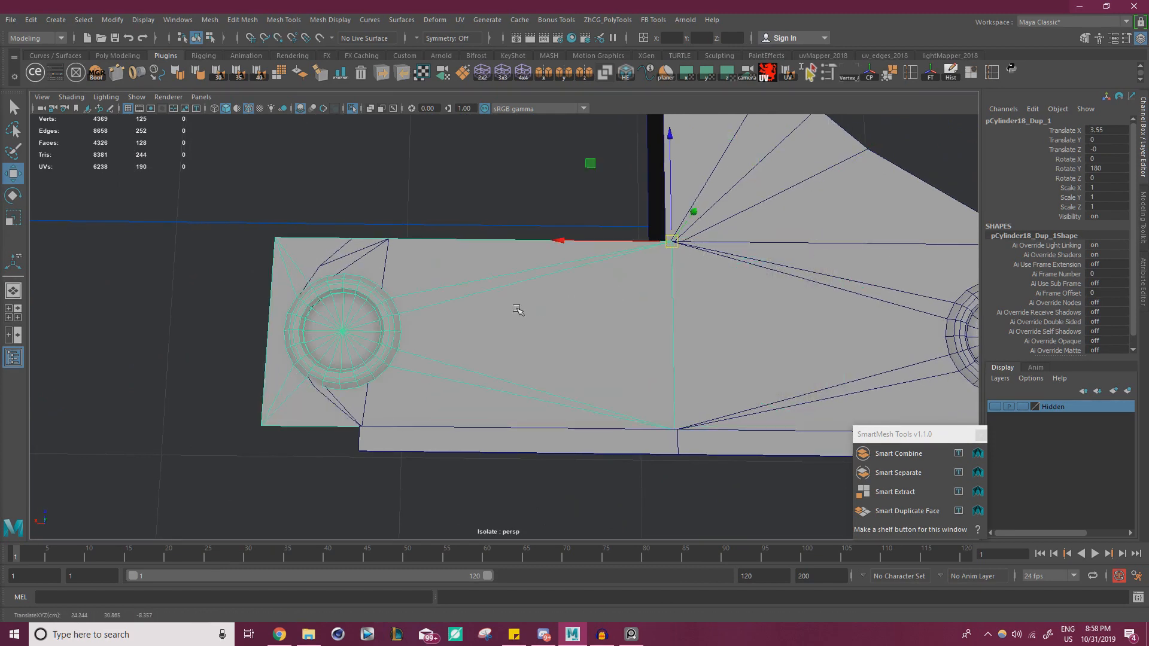
- Move the duplicated section's peg and outer-edge vertices inward along X so they sit inside the rail's rounded end
{"action": "right_click_drag", "start_coordinate": [329, 211], "coordinate": [269, 211]}
{"action": "left_click_drag", "start_coordinate": [160, 184], "coordinate": [533, 480]}
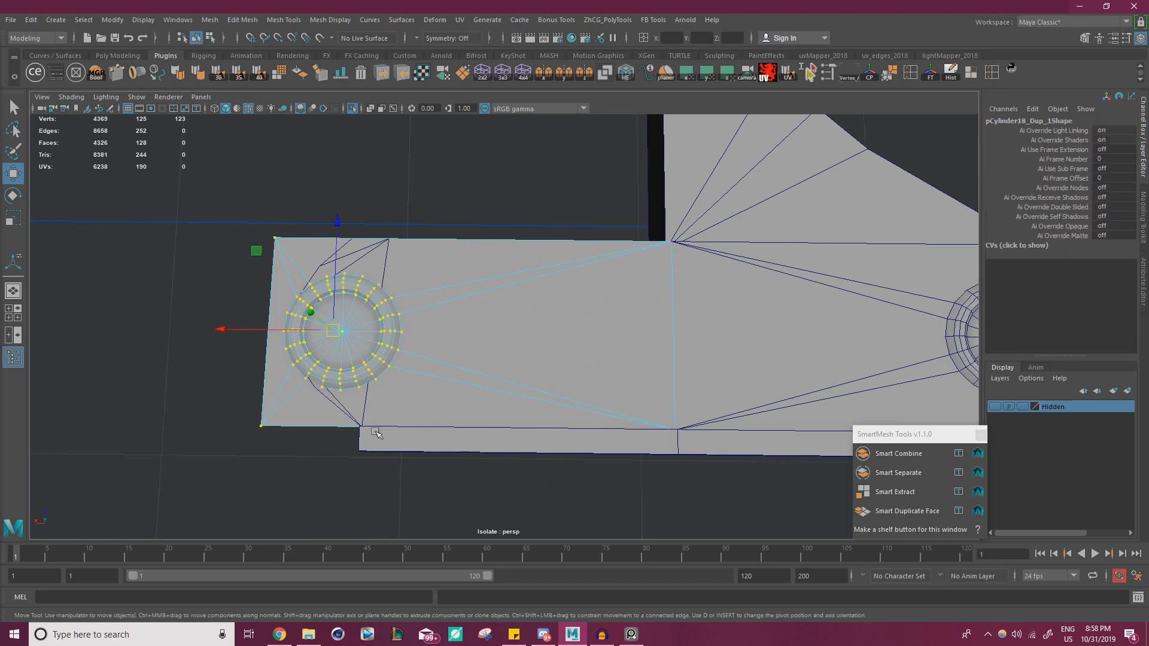
{"action": "left_click_drag", "start_coordinate": [218, 337], "coordinate": [365, 347]}
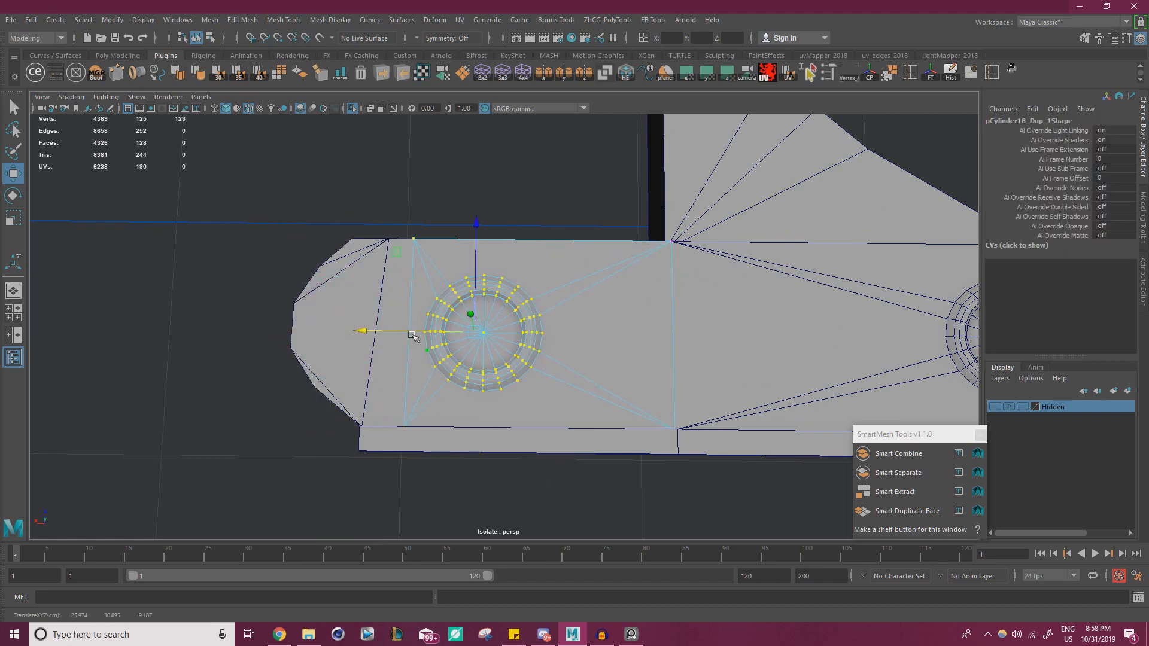
- Delete the rail's original top face beneath the duplicated peg section
{"action": "scroll", "coordinate": [412, 334], "scroll_direction": "up", "scroll_amount": 1}
{"action": "mouse_move", "coordinate": [387, 272]}
{"action": "right_mouse_down"}
{"action": "mouse_move", "coordinate": [422, 256]}
{"action": "mouse_move", "coordinate": [376, 293]}
{"action": "right_mouse_up"}
{"action": "left_click", "coordinate": [351, 281]}
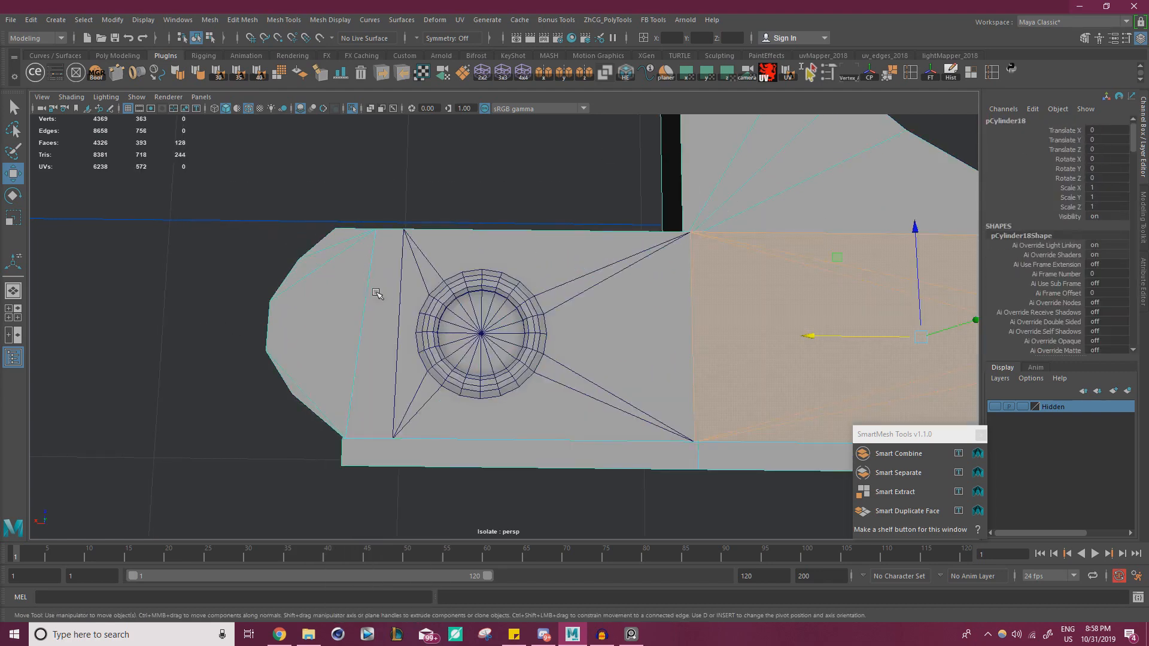
{"action": "left_click", "coordinate": [377, 293]}
{"action": "key", "text": "Delete"}
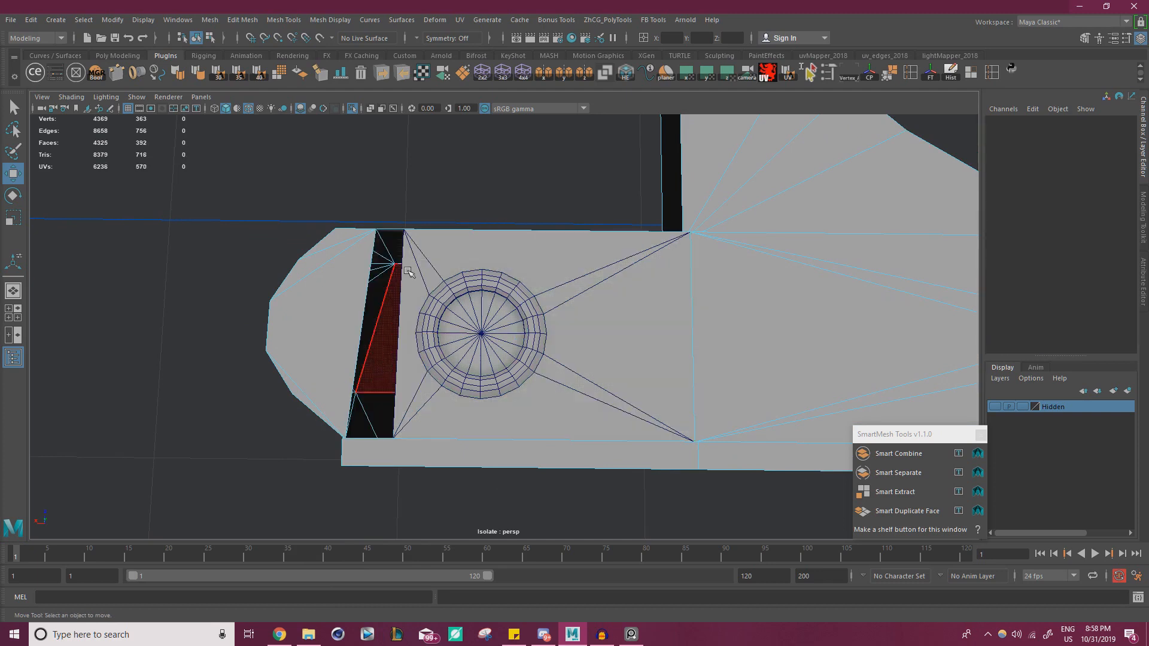
- Snap the duplicated section's two outer corner vertices to the rail's corner vertices at the base of the rounded end
{"action": "right_click_drag", "start_coordinate": [505, 264], "coordinate": [520, 223]}
{"action": "left_click", "coordinate": [508, 251]}
{"action": "scroll", "coordinate": [447, 250], "scroll_direction": "up", "scroll_amount": 1}
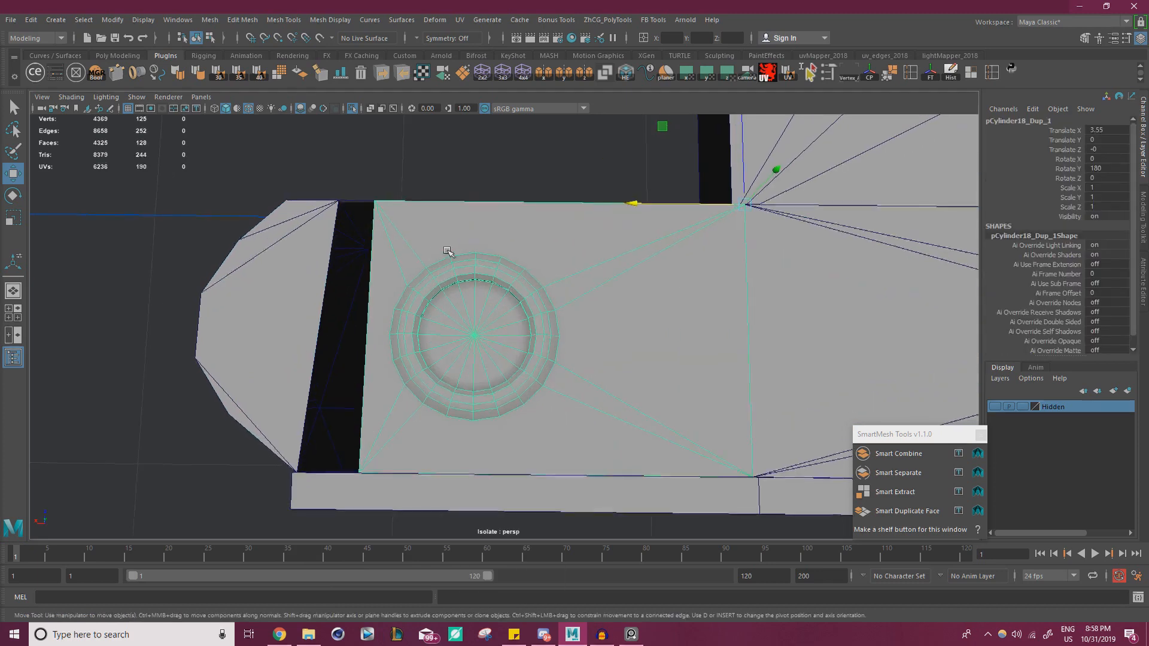
{"action": "scroll", "coordinate": [448, 251], "scroll_direction": "up", "scroll_amount": 1}
{"action": "middle_click_drag", "start_coordinate": [409, 211], "coordinate": [487, 244], "text": "alt"}
{"action": "right_click_drag", "start_coordinate": [487, 244], "coordinate": [434, 234]}
{"action": "left_click", "coordinate": [441, 225]}
{"action": "key", "text": "v"}
{"action": "left_click_drag", "start_coordinate": [442, 225], "coordinate": [424, 227]}
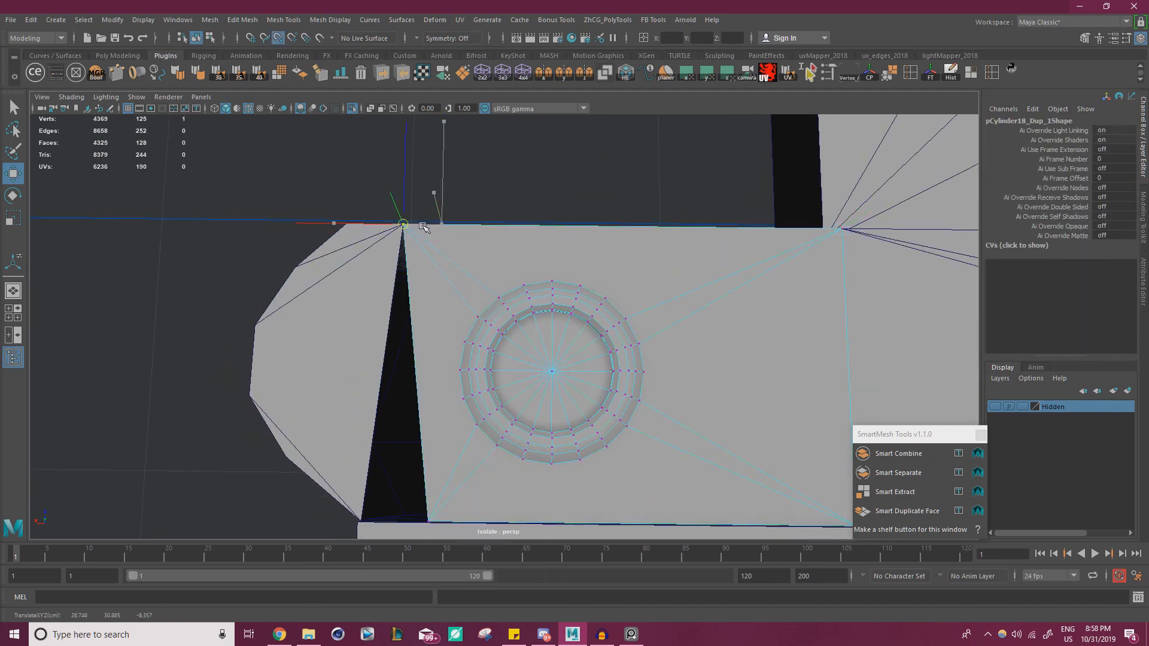
{"action": "middle_click_drag", "start_coordinate": [450, 403], "coordinate": [475, 350], "text": "alt"}
{"action": "left_click", "coordinate": [452, 444]}
{"action": "key", "text": "v"}
{"action": "left_click_drag", "start_coordinate": [451, 446], "coordinate": [387, 448]}
- Combine the duplicated peg section and the rail into one mesh
{"action": "scroll", "coordinate": [608, 399], "scroll_direction": "down", "scroll_amount": 3}
{"action": "left_click_drag", "start_coordinate": [479, 288], "coordinate": [423, 275], "text": "alt"}
{"action": "right_click_drag", "start_coordinate": [423, 275], "coordinate": [441, 225]}
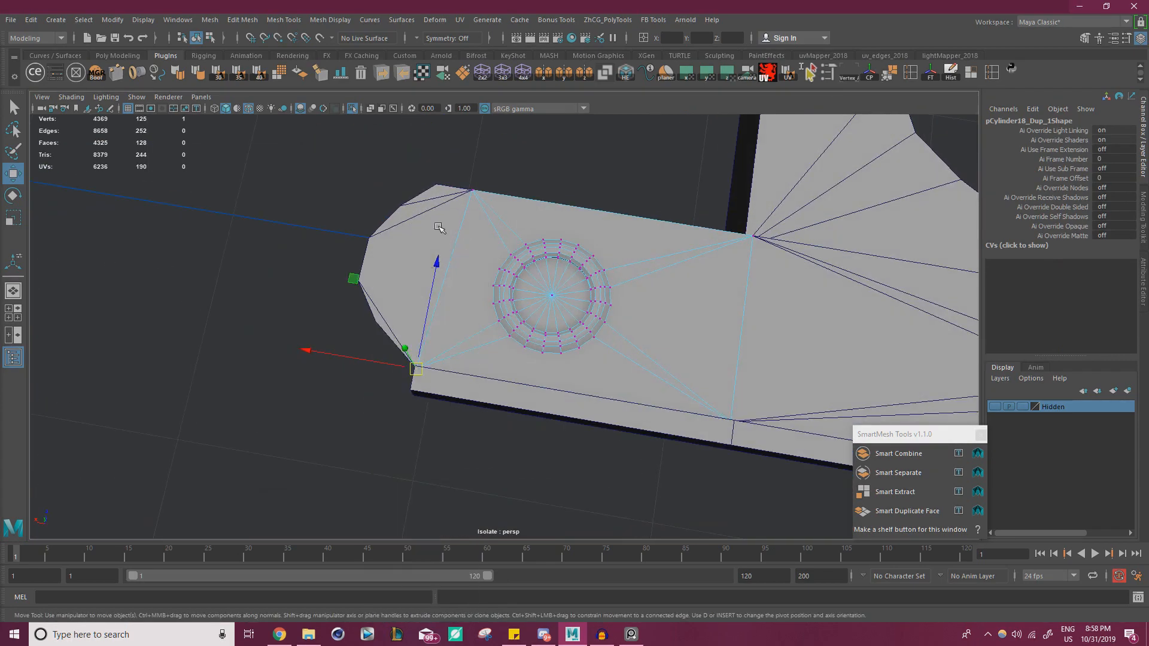
{"action": "left_click", "coordinate": [449, 244]}
{"action": "left_click", "coordinate": [467, 239], "text": "shift"}
{"action": "left_click", "coordinate": [211, 22]}
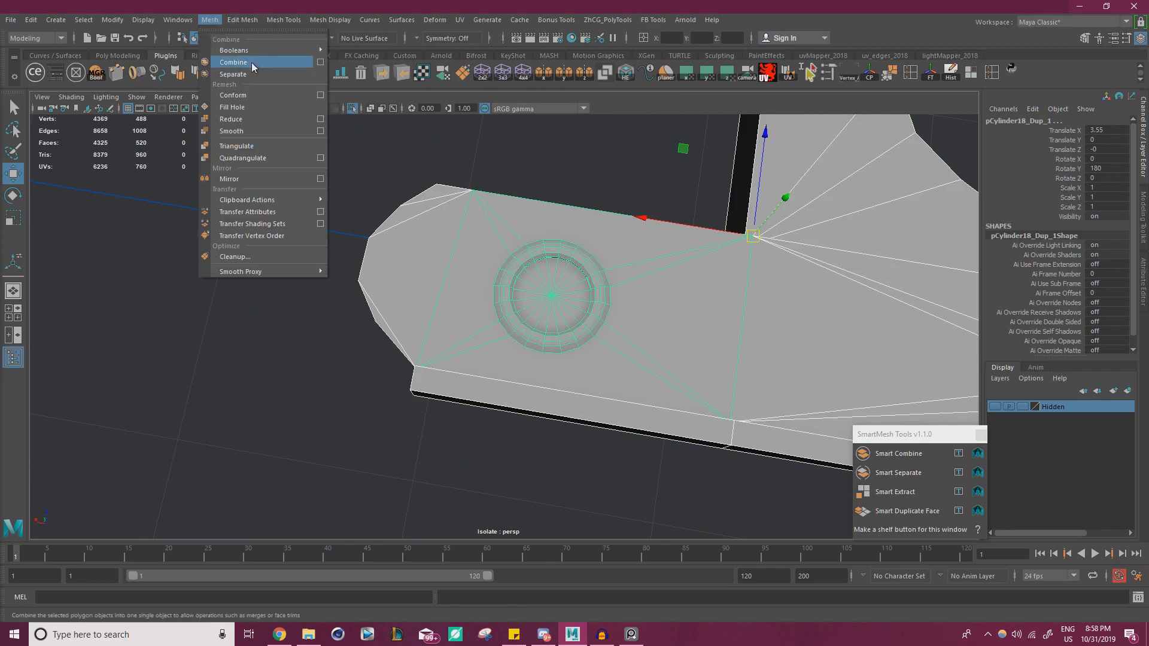
{"action": "left_click", "coordinate": [252, 58]}
- Select the vertices around the rail's rounded end and merge them to weld the peg section on
{"action": "right_click_drag", "start_coordinate": [461, 230], "coordinate": [413, 227]}
{"action": "left_click_drag", "start_coordinate": [302, 144], "coordinate": [850, 519]}
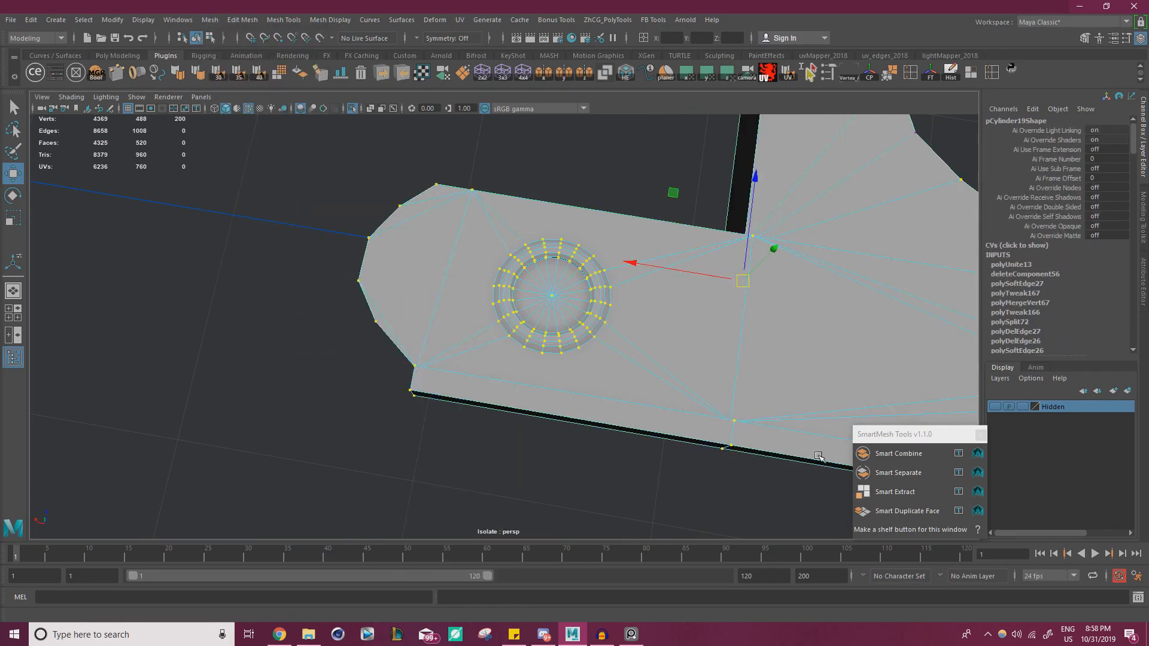
{"action": "right_click_drag", "start_coordinate": [615, 301], "coordinate": [636, 285], "text": "shift"}
{"action": "key", "text": "w"}
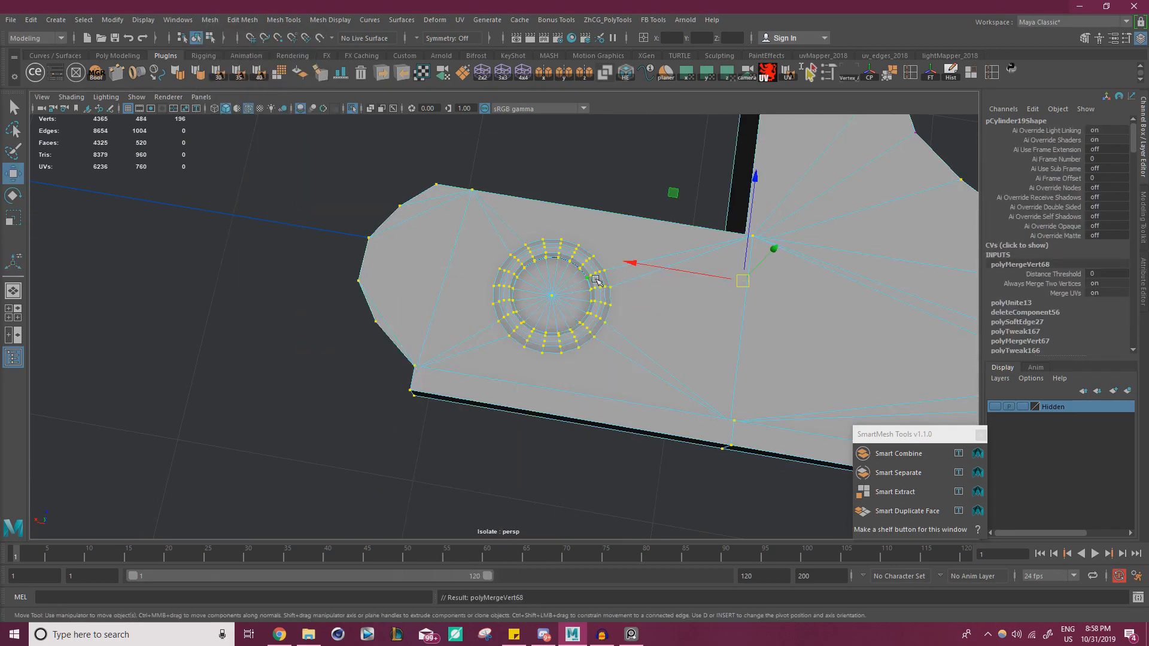
{"action": "left_click_drag", "start_coordinate": [576, 282], "coordinate": [603, 320], "text": "alt"}
{"action": "scroll", "coordinate": [582, 290], "scroll_direction": "up", "scroll_amount": 3}
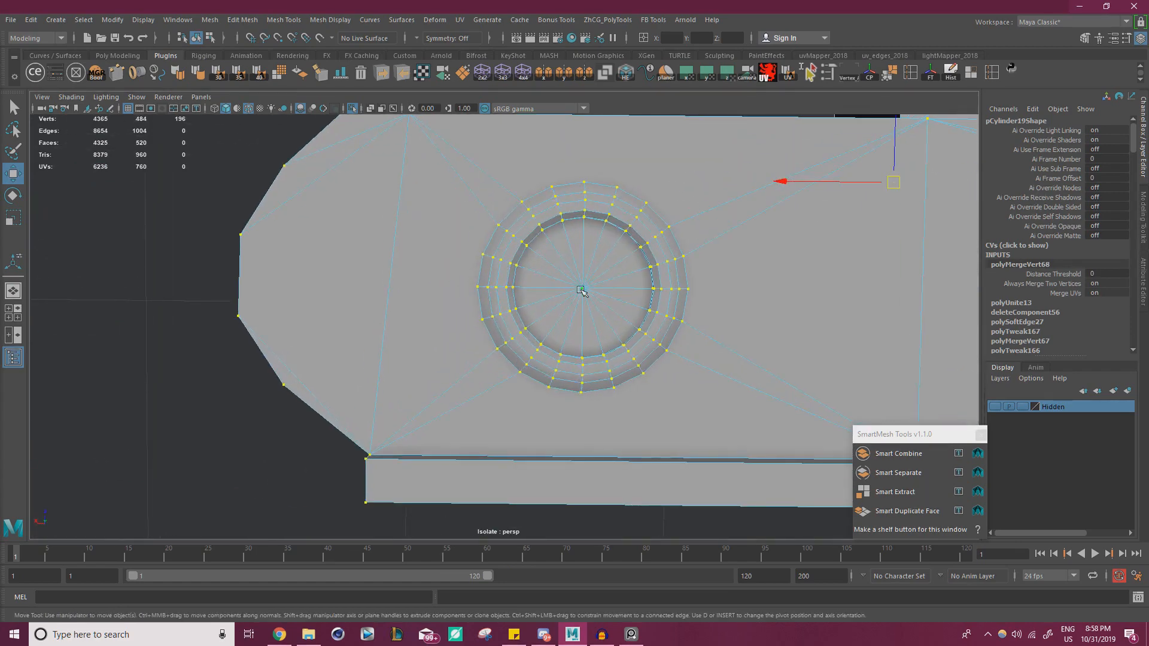
- Select the new peg's faces, leave isolation, and snap them along X in line with the centre vertex of the plate above
{"action": "right_click_drag", "start_coordinate": [580, 289], "coordinate": [580, 316]}
{"action": "left_click", "coordinate": [545, 288]}
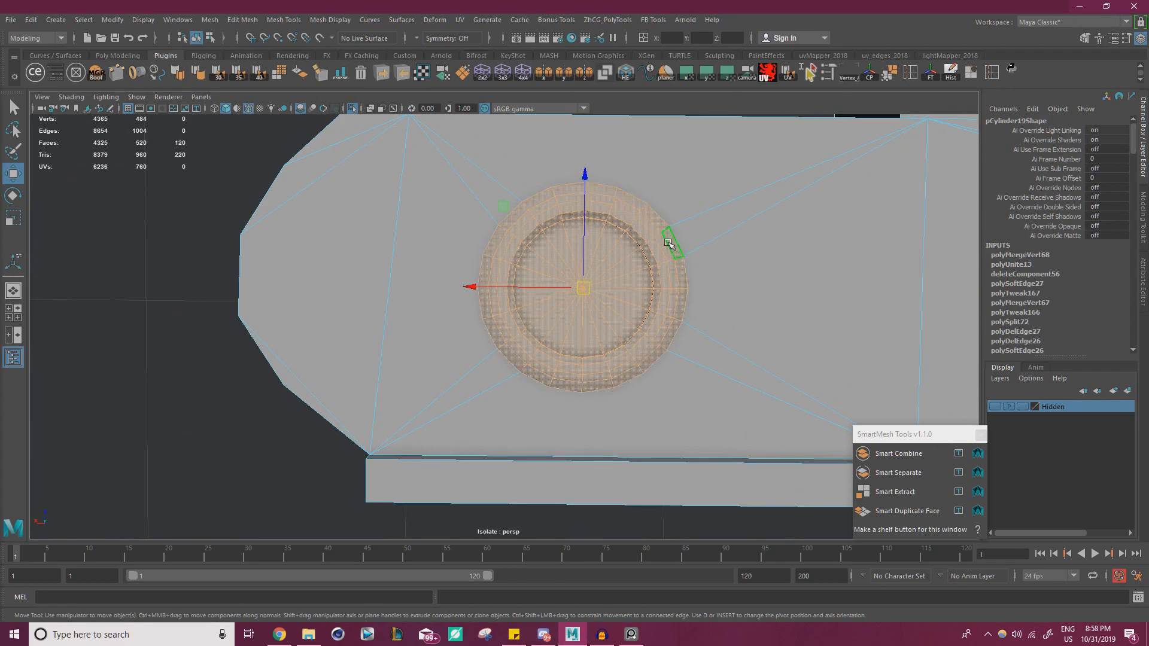
{"action": "left_click", "coordinate": [353, 108]}
{"action": "left_click_drag", "start_coordinate": [598, 299], "coordinate": [619, 199], "text": "alt"}
{"action": "middle_click_drag", "start_coordinate": [619, 200], "coordinate": [625, 274], "text": "alt"}
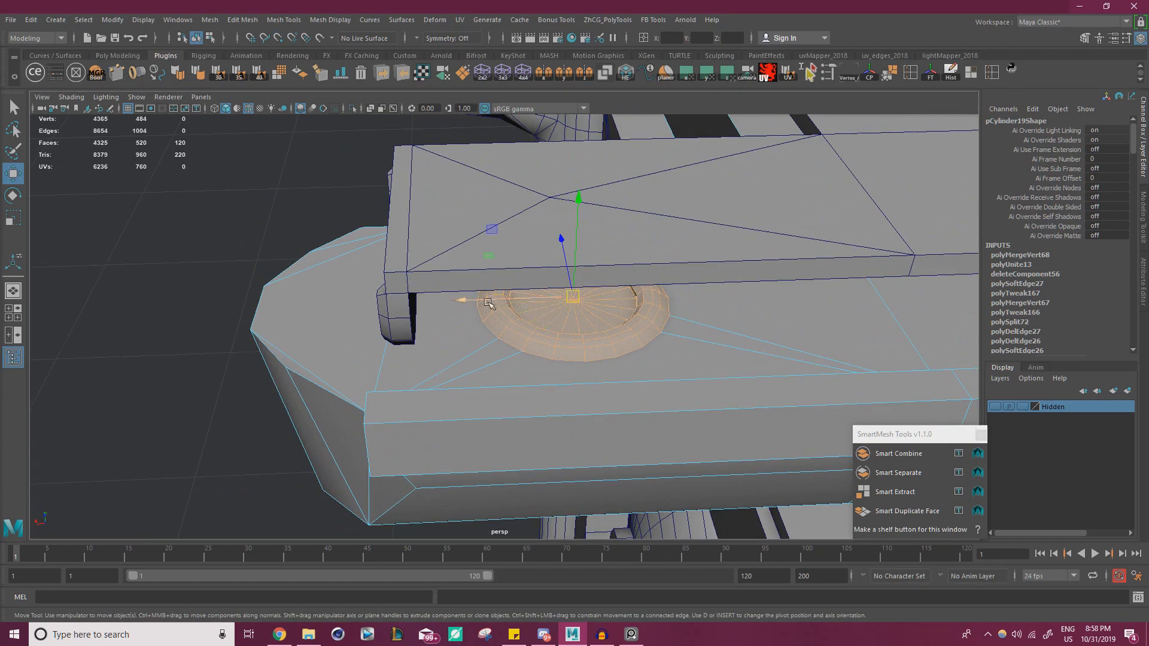
{"action": "left_click_drag", "start_coordinate": [484, 302], "coordinate": [456, 302]}
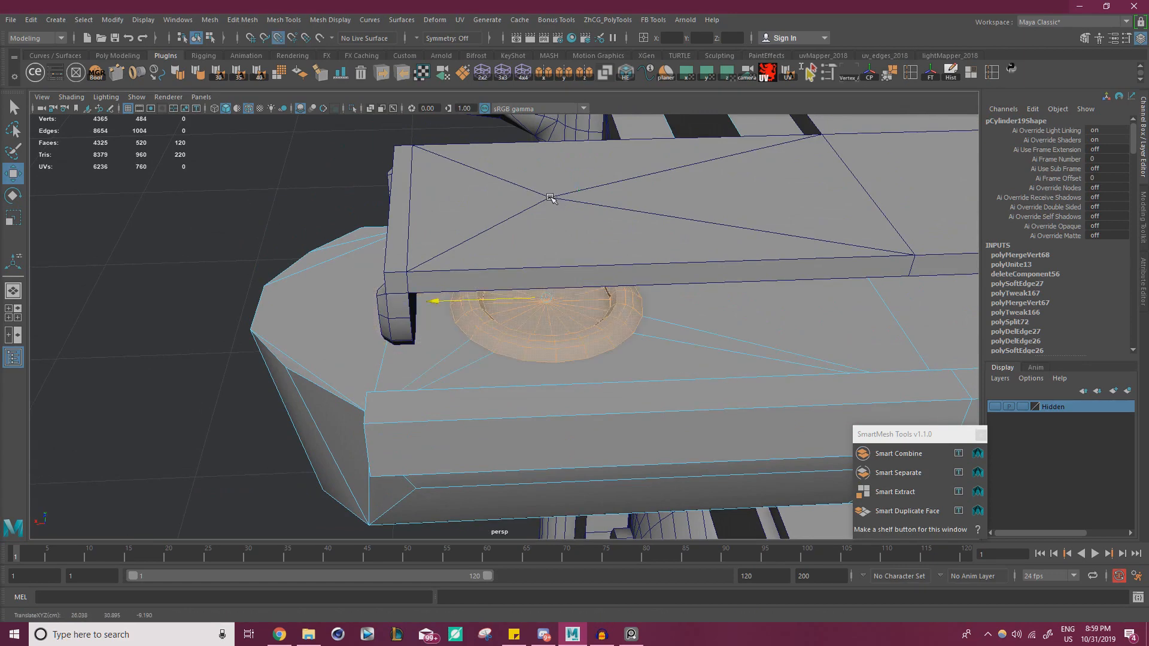
{"action": "scroll", "coordinate": [654, 275], "scroll_direction": "down", "scroll_amount": 4}
{"action": "left_click_drag", "start_coordinate": [654, 275], "coordinate": [518, 272], "text": "alt"}
{"action": "scroll", "coordinate": [446, 250], "scroll_direction": "up", "scroll_amount": 3}
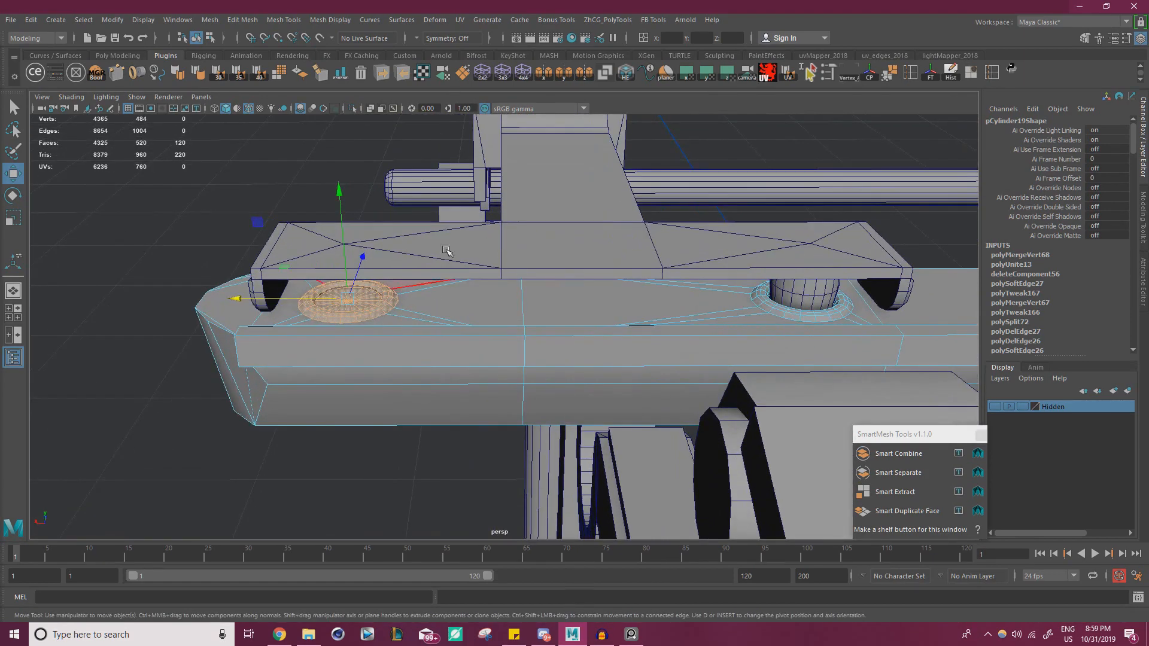
{"action": "right_click_drag", "start_coordinate": [400, 242], "coordinate": [456, 223]}
{"action": "left_click", "coordinate": [353, 200]}
{"action": "left_click_drag", "start_coordinate": [354, 200], "coordinate": [549, 268], "text": "alt"}
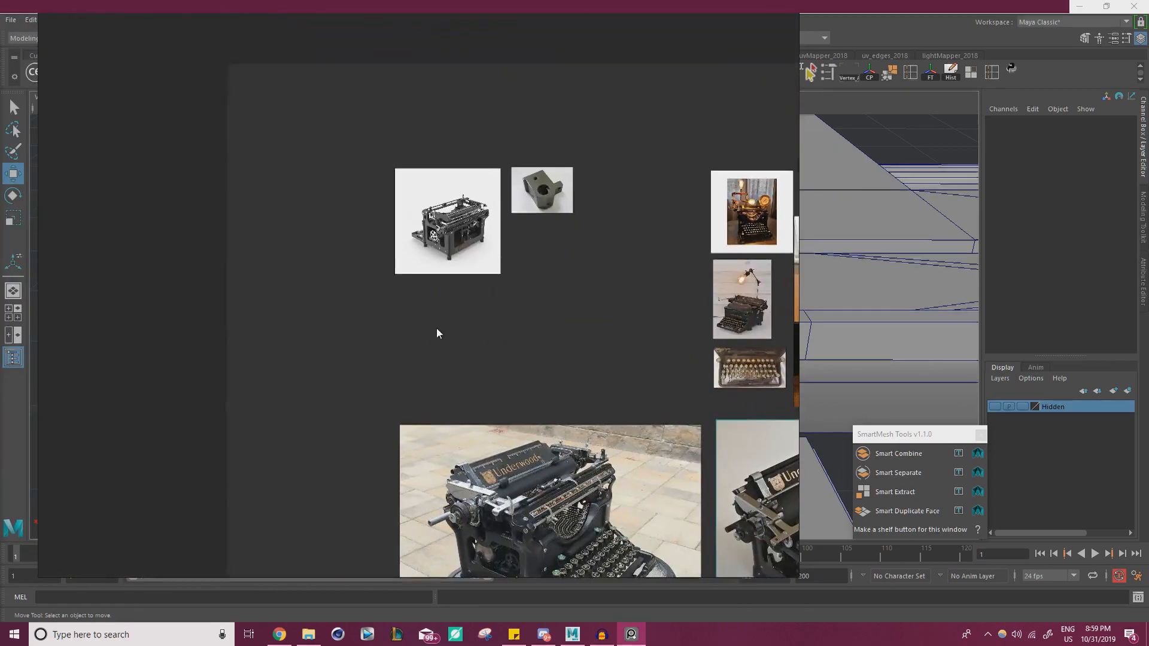
- Switch to the reference board and browse the typewriter photos for views of the carriage ends
{"action": "scroll", "coordinate": [462, 436], "scroll_direction": "up", "scroll_amount": 2}
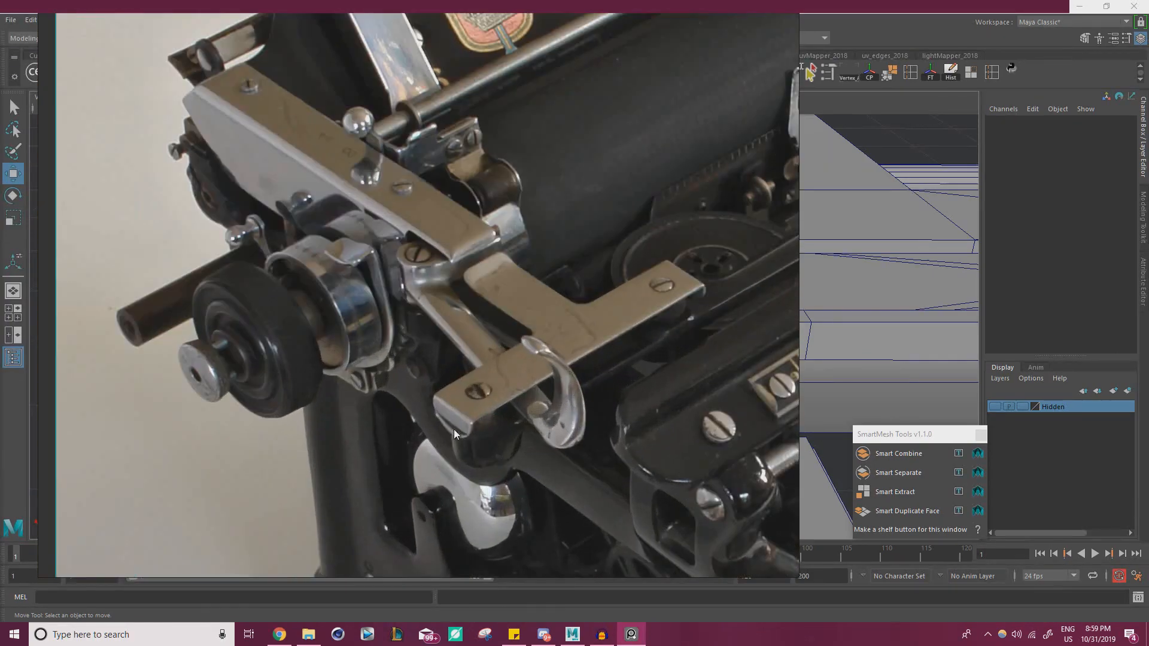
{"action": "scroll", "coordinate": [524, 423], "scroll_direction": "up", "scroll_amount": 2}
{"action": "scroll", "coordinate": [526, 439], "scroll_direction": "down", "scroll_amount": 10}
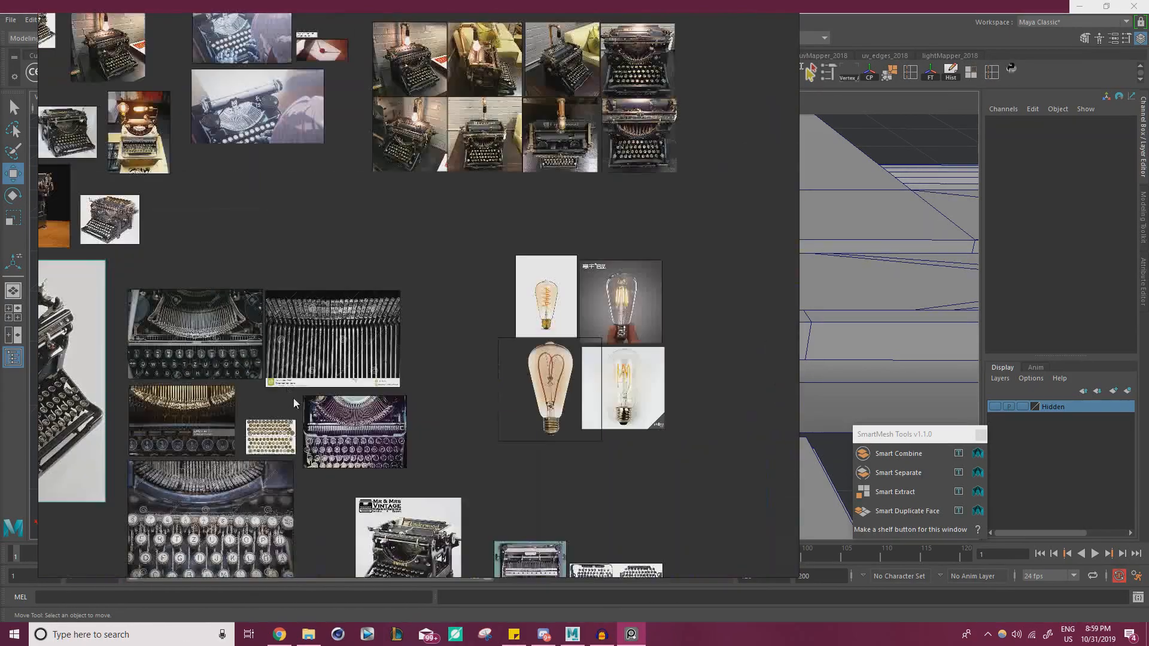
{"action": "scroll", "coordinate": [419, 423], "scroll_direction": "down", "scroll_amount": 3}
{"action": "middle_click_drag", "start_coordinate": [418, 423], "coordinate": [391, 285]}
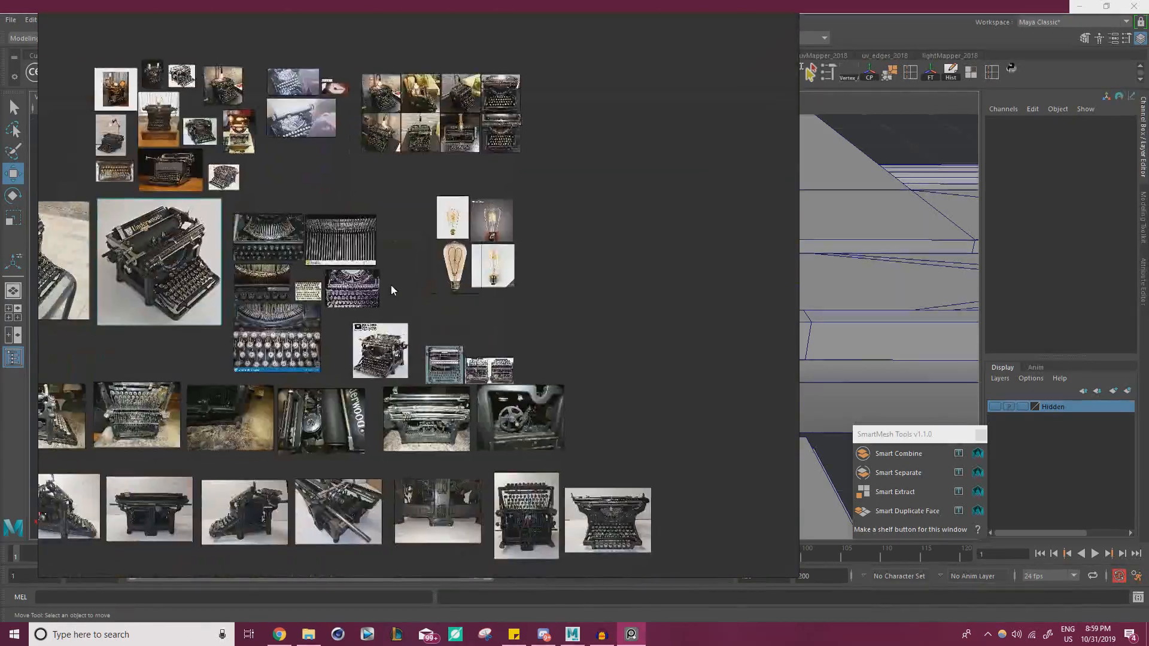
{"action": "scroll", "coordinate": [462, 430], "scroll_direction": "up", "scroll_amount": 5}
{"action": "middle_click_drag", "start_coordinate": [589, 544], "coordinate": [359, 230]}
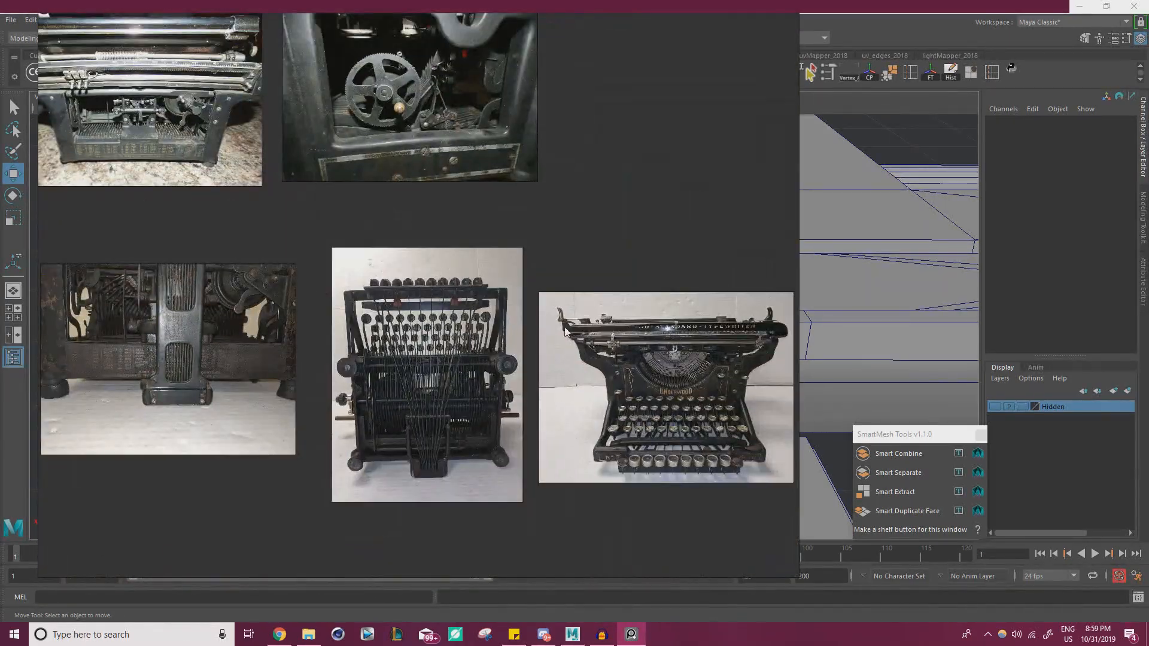
{"action": "middle_click_drag", "start_coordinate": [93, 332], "coordinate": [434, 332]}
{"action": "middle_click_drag", "start_coordinate": [45, 335], "coordinate": [527, 335]}
{"action": "scroll", "coordinate": [457, 335], "scroll_direction": "up", "scroll_amount": 4}
{"action": "middle_click_drag", "start_coordinate": [234, 333], "coordinate": [389, 333]}
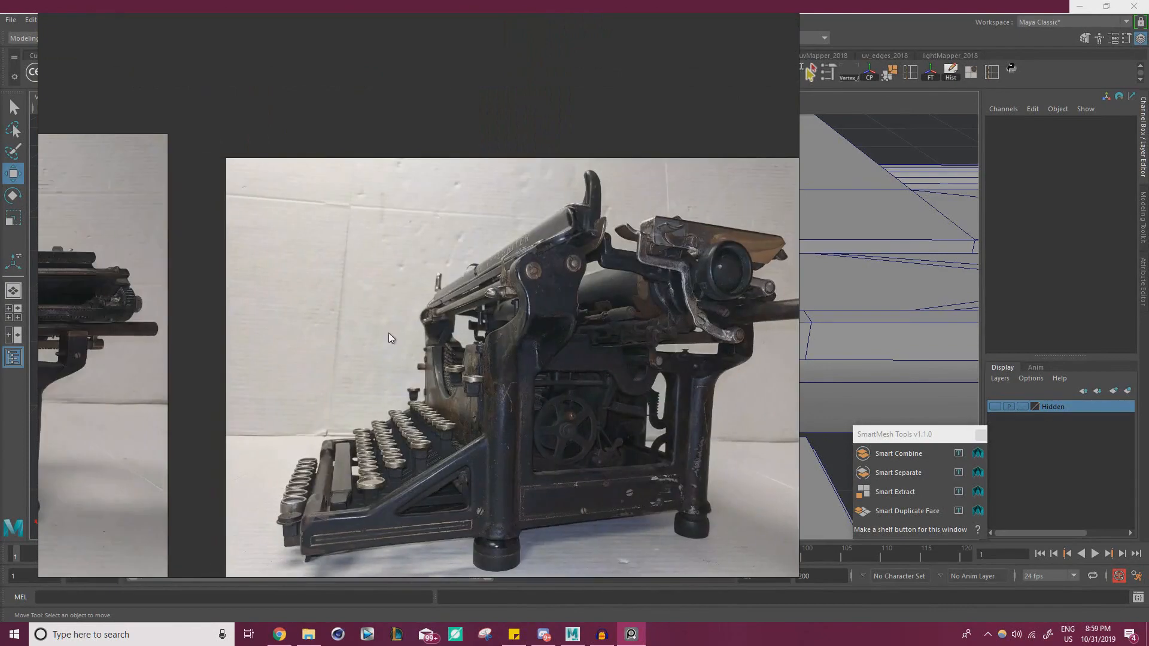
{"action": "middle_click_drag", "start_coordinate": [56, 317], "coordinate": [611, 325]}
{"action": "scroll", "coordinate": [509, 327], "scroll_direction": "down", "scroll_amount": 8}
- Examine the carriage end and its black support arm up close in the side-view typewriter photo
{"action": "scroll", "coordinate": [389, 332], "scroll_direction": "up", "scroll_amount": 6}
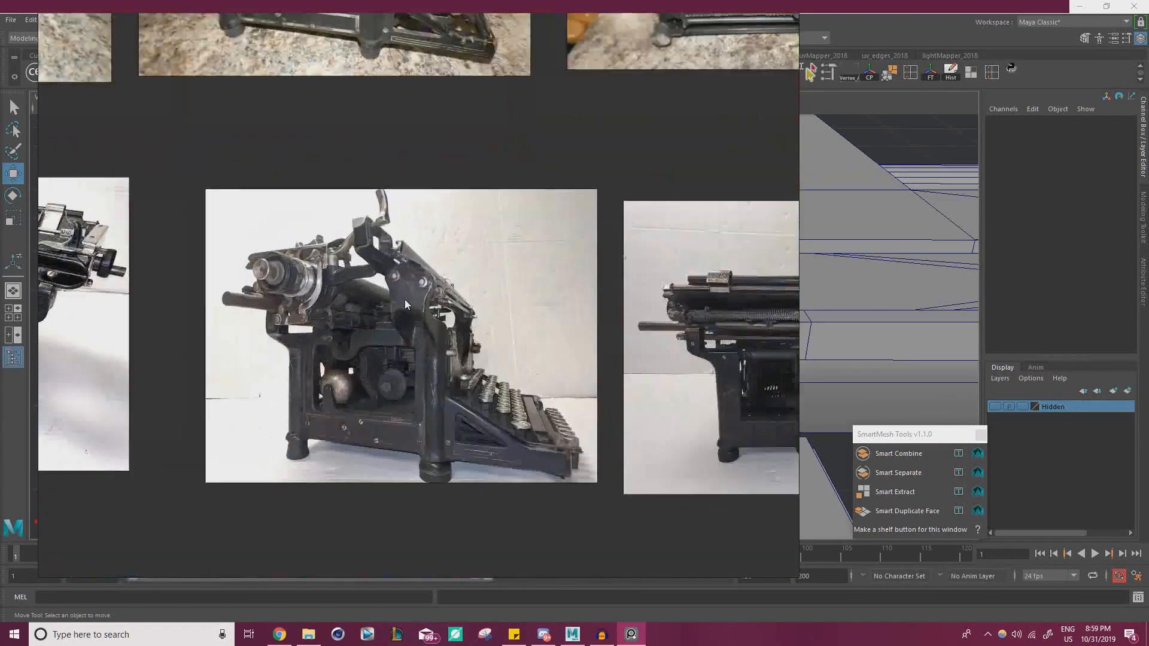
{"action": "scroll", "coordinate": [358, 311], "scroll_direction": "up", "scroll_amount": 4}
{"action": "scroll", "coordinate": [260, 364], "scroll_direction": "up", "scroll_amount": 1}
{"action": "scroll", "coordinate": [264, 353], "scroll_direction": "down", "scroll_amount": 1}
{"action": "scroll", "coordinate": [264, 263], "scroll_direction": "up", "scroll_amount": 2}
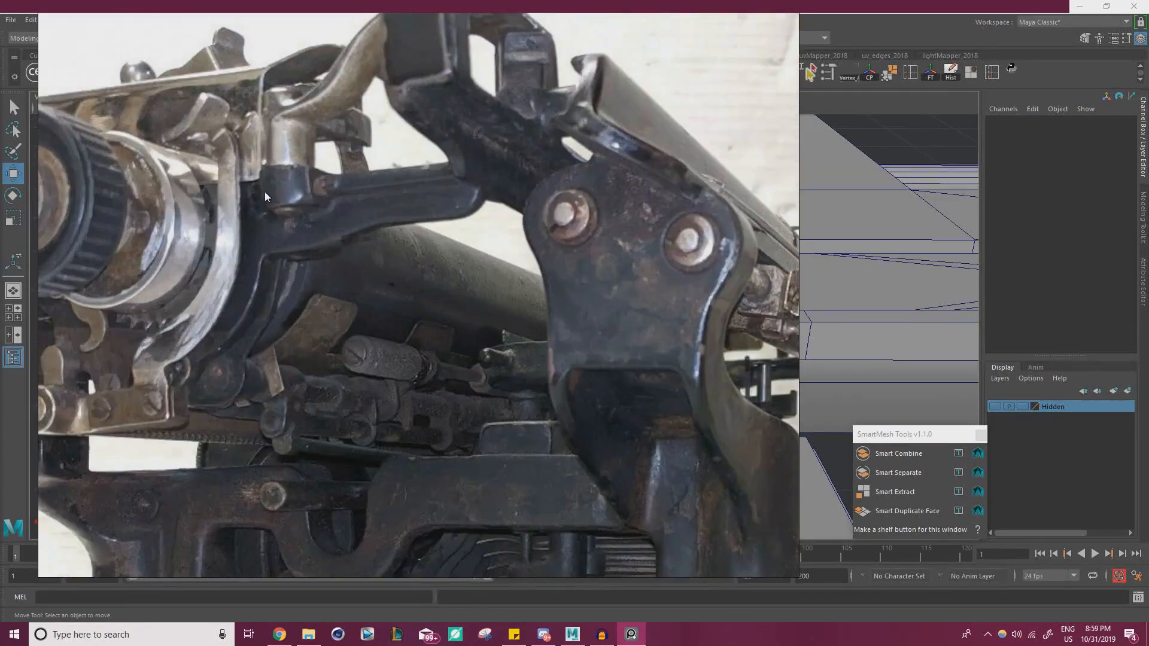
{"action": "scroll", "coordinate": [287, 179], "scroll_direction": "up", "scroll_amount": 1}
{"action": "scroll", "coordinate": [306, 171], "scroll_direction": "up", "scroll_amount": 3}
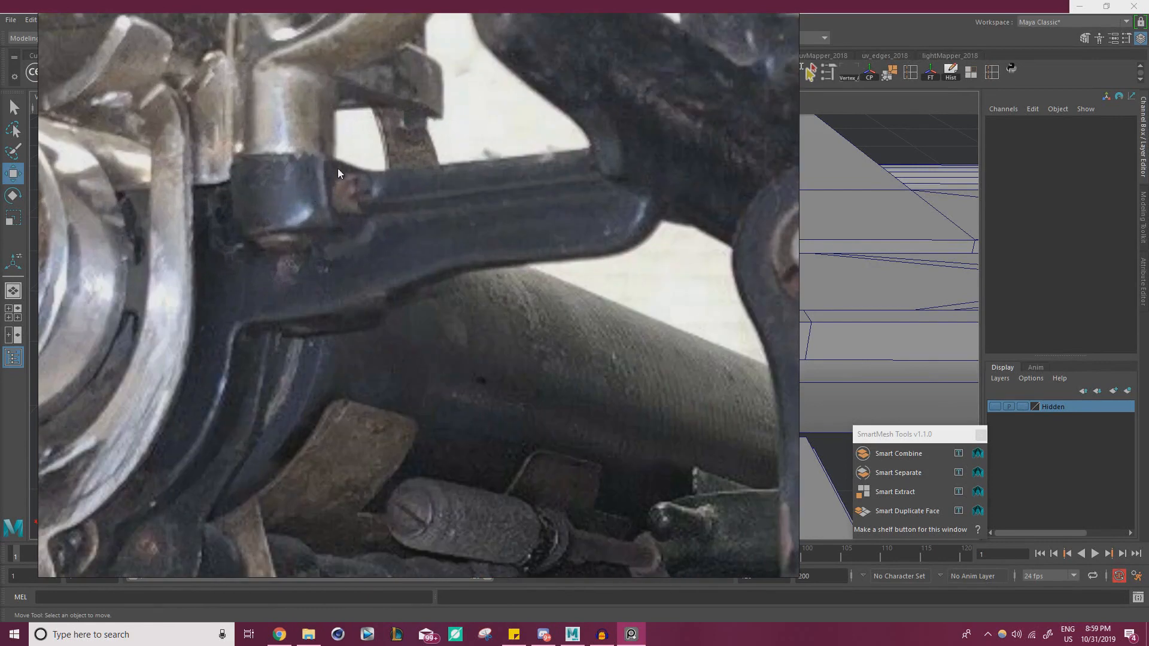
{"action": "scroll", "coordinate": [338, 224], "scroll_direction": "down", "scroll_amount": 7}
- Move the reference board out of the way to uncover the Maya viewport
{"action": "right_click_drag", "start_coordinate": [496, 231], "coordinate": [393, 244]}
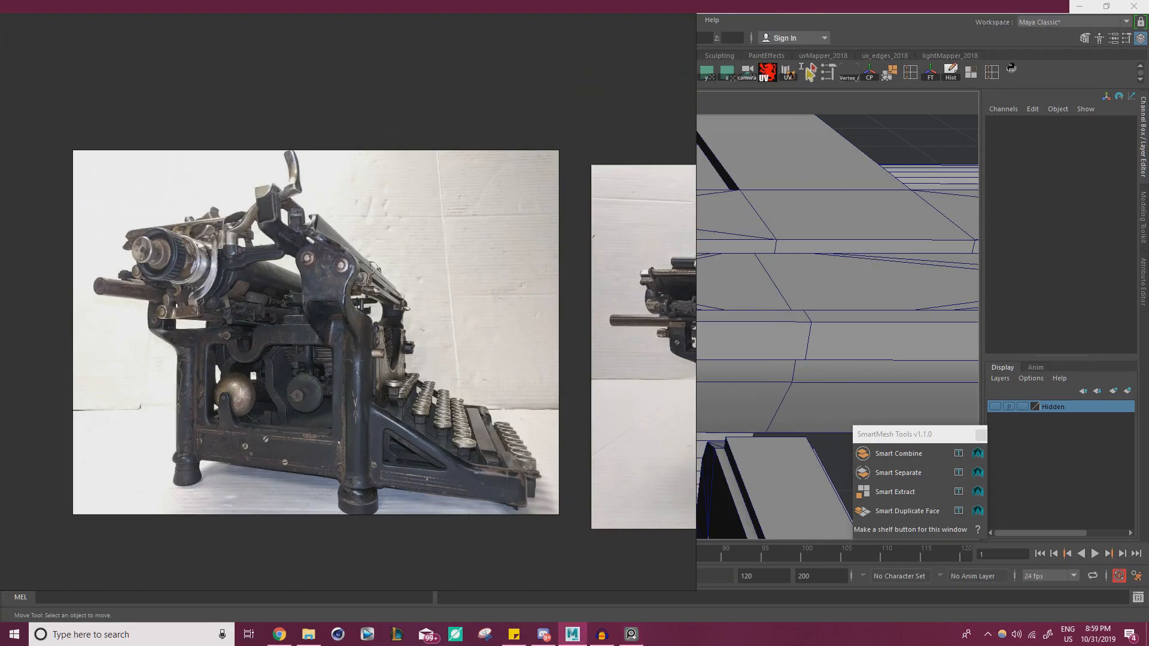
{"action": "middle_click_drag", "start_coordinate": [393, 244], "coordinate": [537, 256]}
{"action": "right_click_drag", "start_coordinate": [378, 271], "coordinate": [344, 276]}
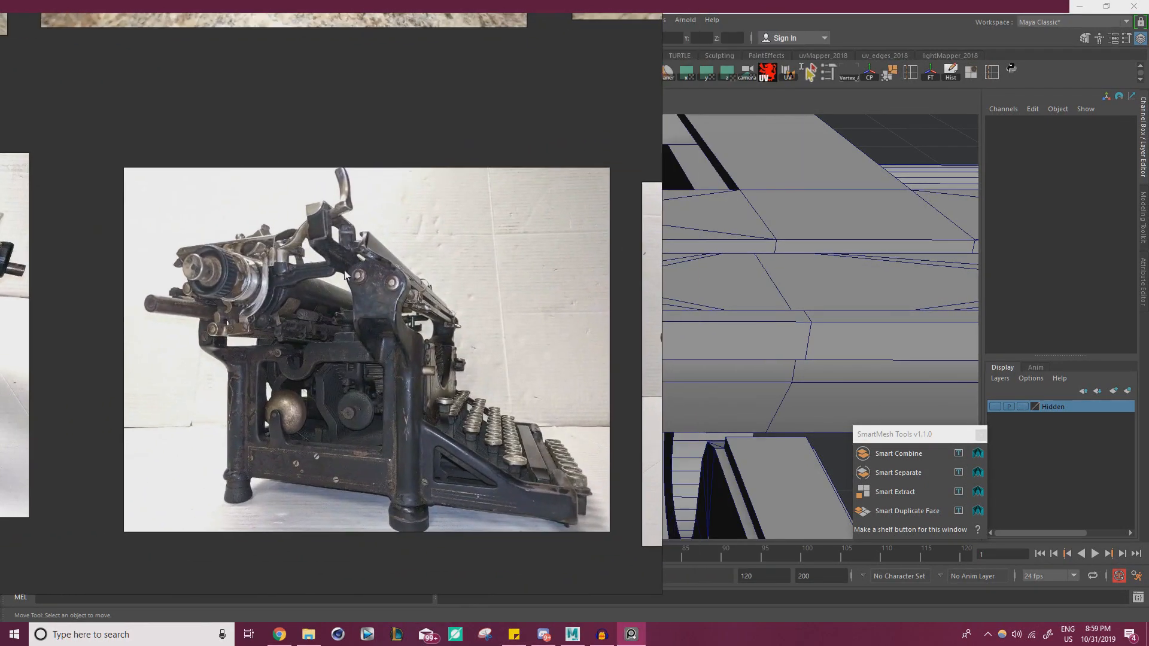
{"action": "right_click_drag", "start_coordinate": [64, 290], "coordinate": [0, 292]}
{"action": "right_click_drag", "start_coordinate": [96, 302], "coordinate": [0, 307]}
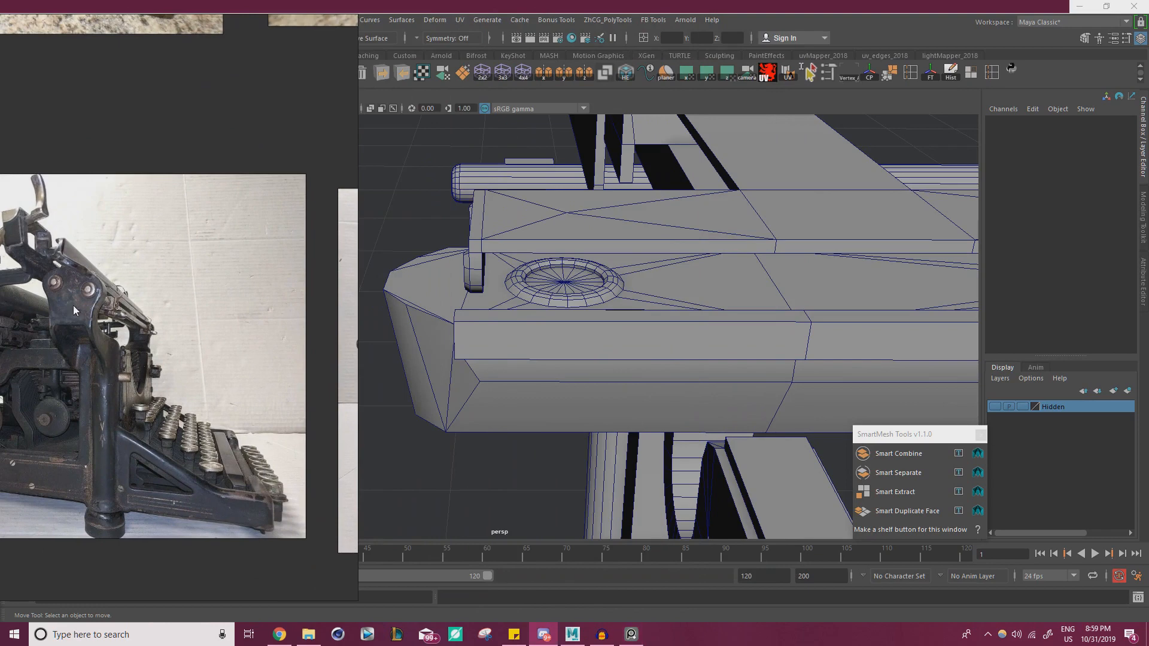
{"action": "right_click_drag", "start_coordinate": [157, 289], "coordinate": [0, 292]}
- Isolate the rail and delete all faces of its rounded end, leaving the peg section in place
{"action": "left_click", "coordinate": [469, 343]}
{"action": "mouse_move", "coordinate": [457, 332]}
{"action": "left_mouse_down", "text": "alt"}
{"action": "mouse_move", "coordinate": [461, 287]}
{"action": "mouse_move", "coordinate": [442, 299]}
{"action": "mouse_move", "coordinate": [451, 311]}
{"action": "left_mouse_up", "text": "alt"}
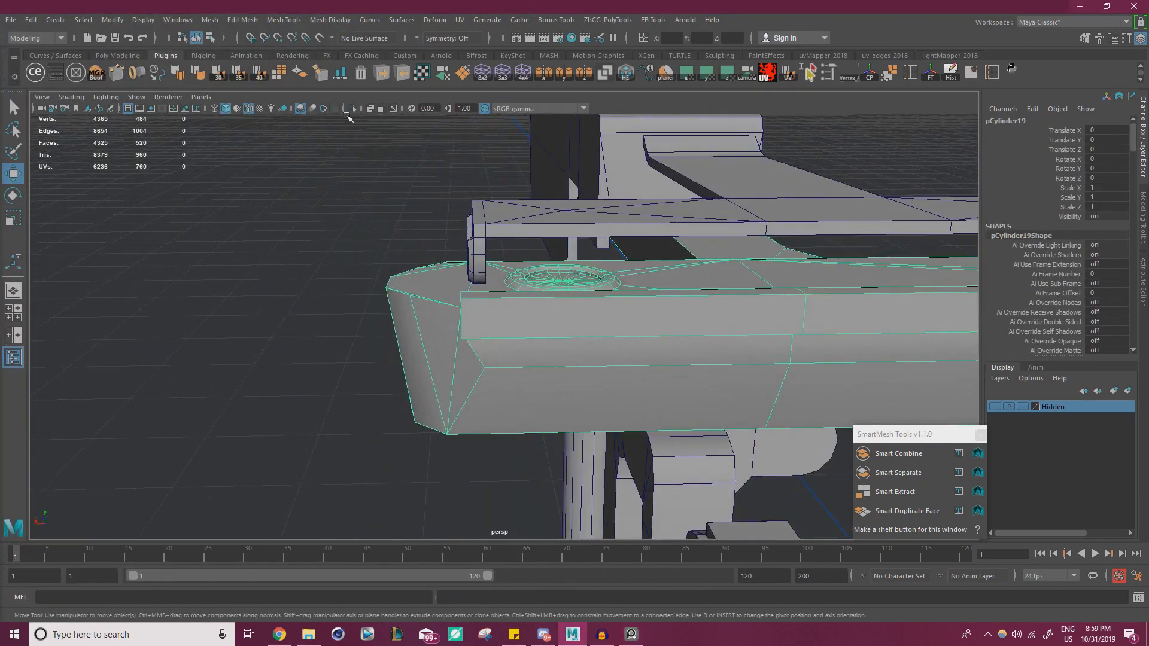
{"action": "left_click", "coordinate": [352, 108]}
{"action": "right_click_drag", "start_coordinate": [441, 300], "coordinate": [413, 408]}
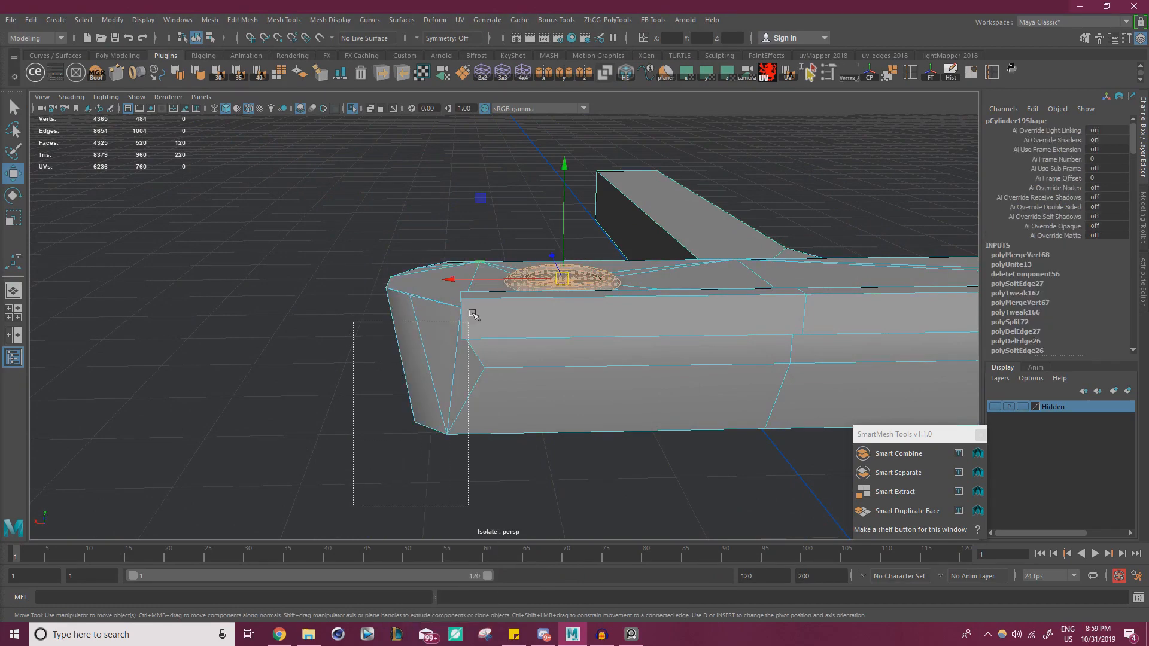
{"action": "left_click_drag", "start_coordinate": [473, 314], "coordinate": [491, 221]}
{"action": "left_click_drag", "start_coordinate": [564, 311], "coordinate": [731, 451], "text": "alt"}
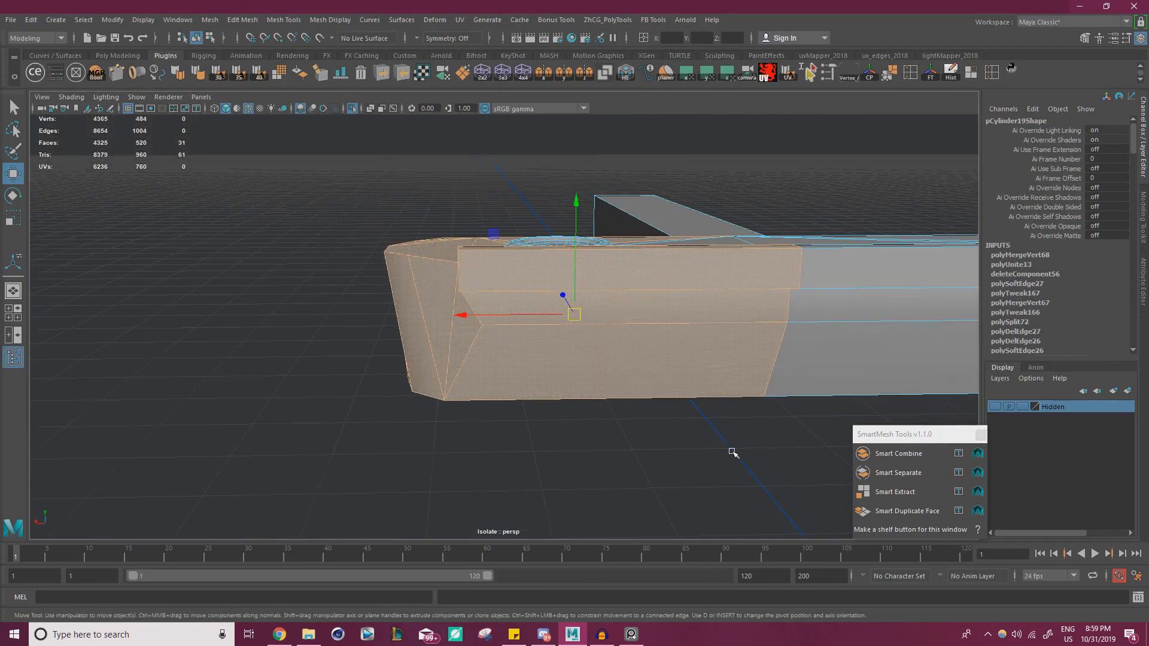
{"action": "left_click_drag", "start_coordinate": [631, 256], "coordinate": [537, 251], "text": "ctrl"}
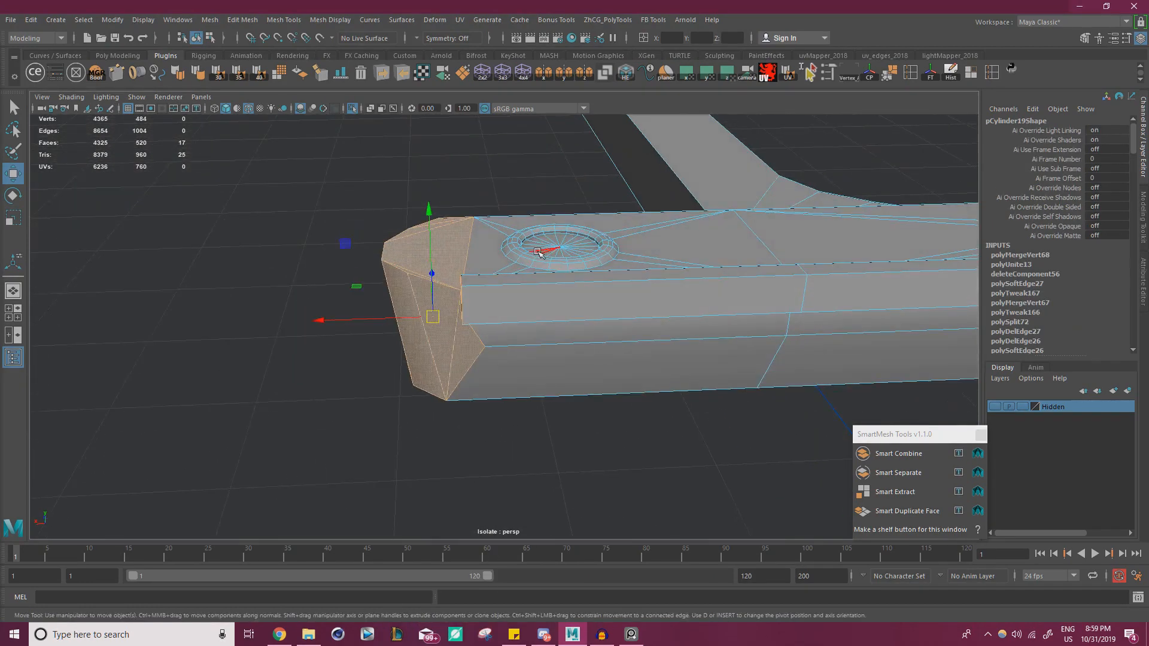
{"action": "key", "text": "Delete"}
- Select the open end's border vertices, set the Scale tool's axis orientation to World, and flatten them along X
{"action": "right_click_drag", "start_coordinate": [510, 265], "coordinate": [453, 264]}
{"action": "left_click_drag", "start_coordinate": [453, 264], "coordinate": [423, 384], "text": "alt"}
{"action": "left_click_drag", "start_coordinate": [488, 185], "coordinate": [679, 335]}
{"action": "key", "text": "r"}
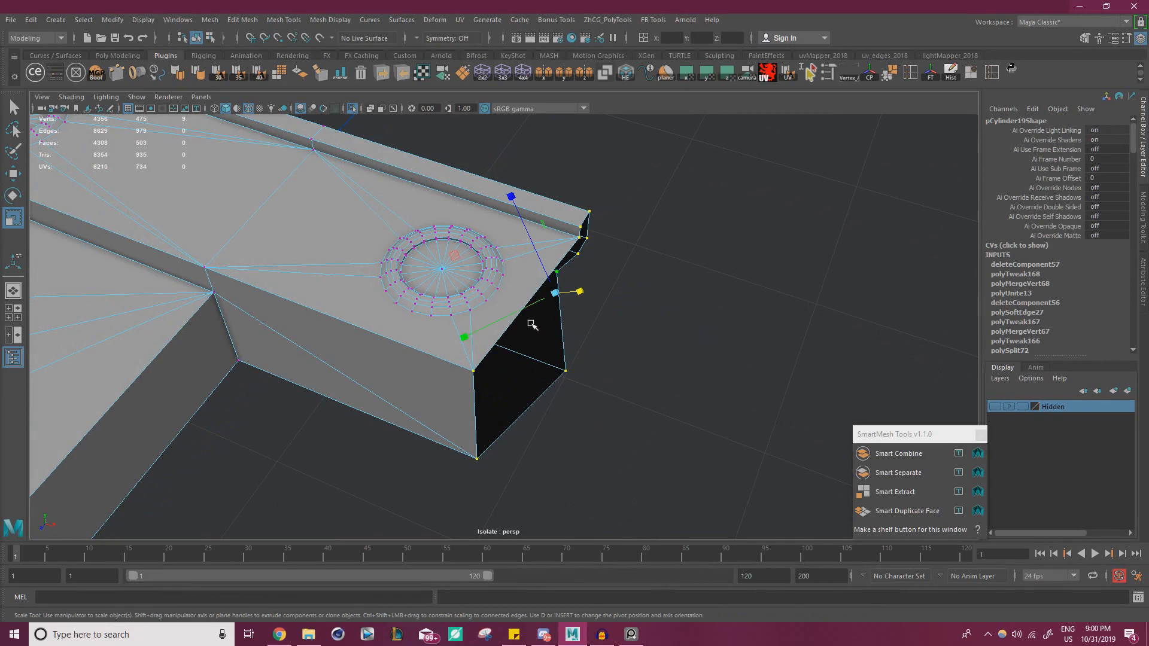
{"action": "double_click", "coordinate": [21, 220]}
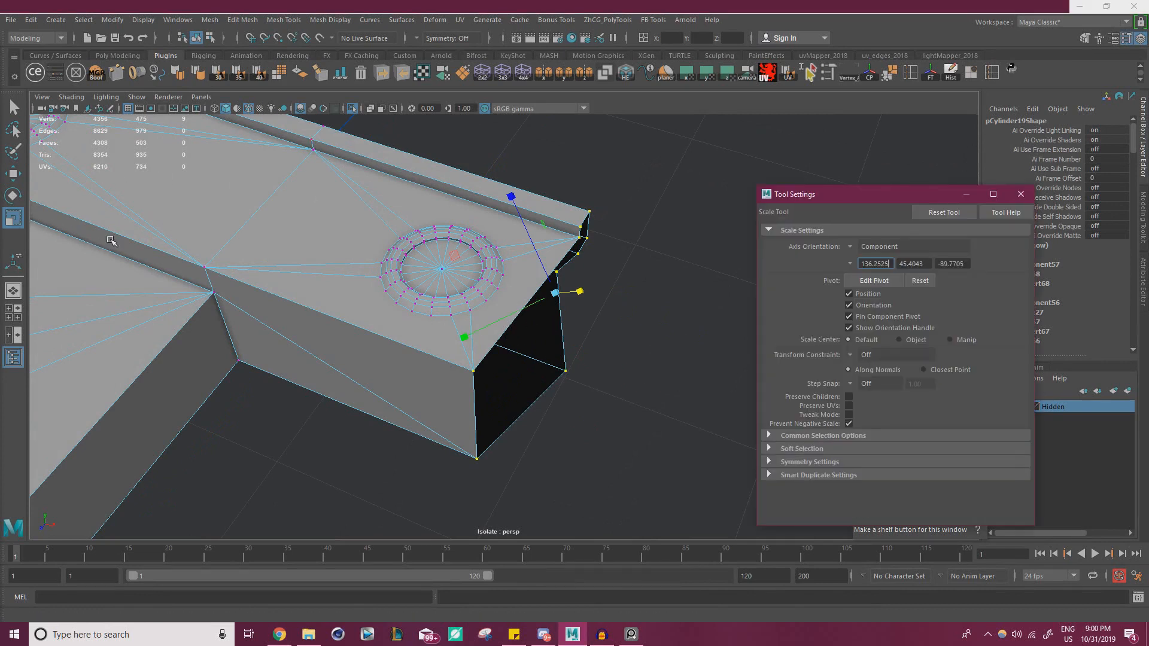
{"action": "left_click", "coordinate": [862, 247]}
{"action": "left_click", "coordinate": [884, 267]}
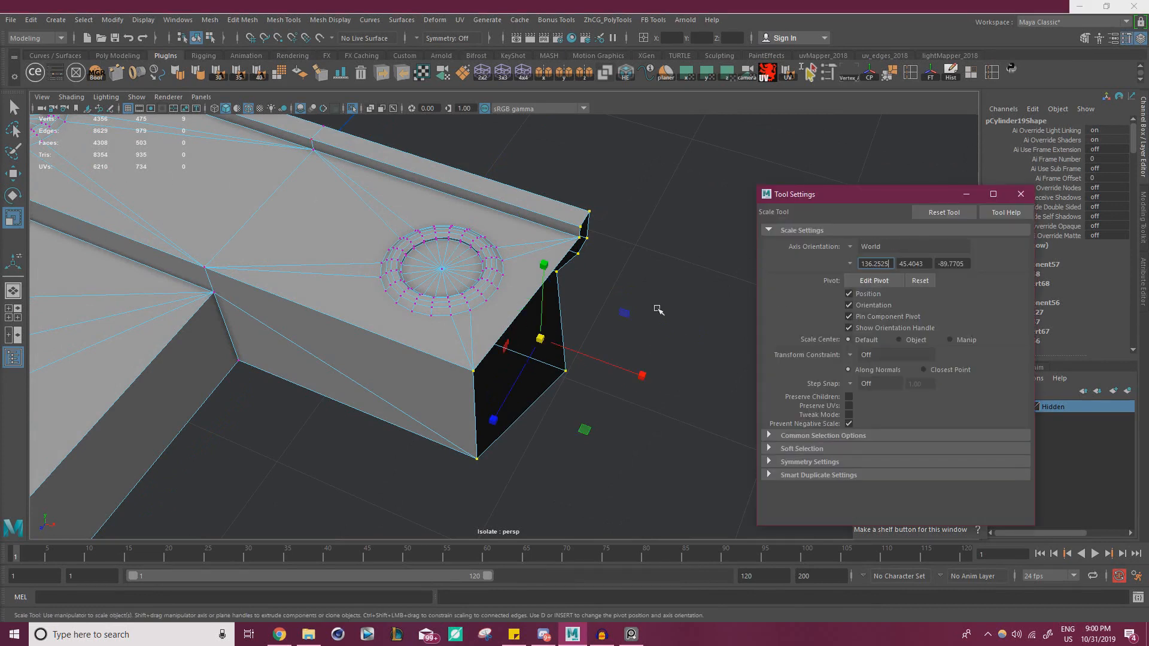
{"action": "left_click", "coordinate": [640, 377]}
- Select the open border edge loop at the rail's flattened end and fill the hole with a face
{"action": "key", "text": "w"}
{"action": "left_click_drag", "start_coordinate": [355, 293], "coordinate": [530, 291], "text": "alt"}
{"action": "right_click_drag", "start_coordinate": [552, 261], "coordinate": [551, 228]}
{"action": "double_click", "coordinate": [567, 252]}
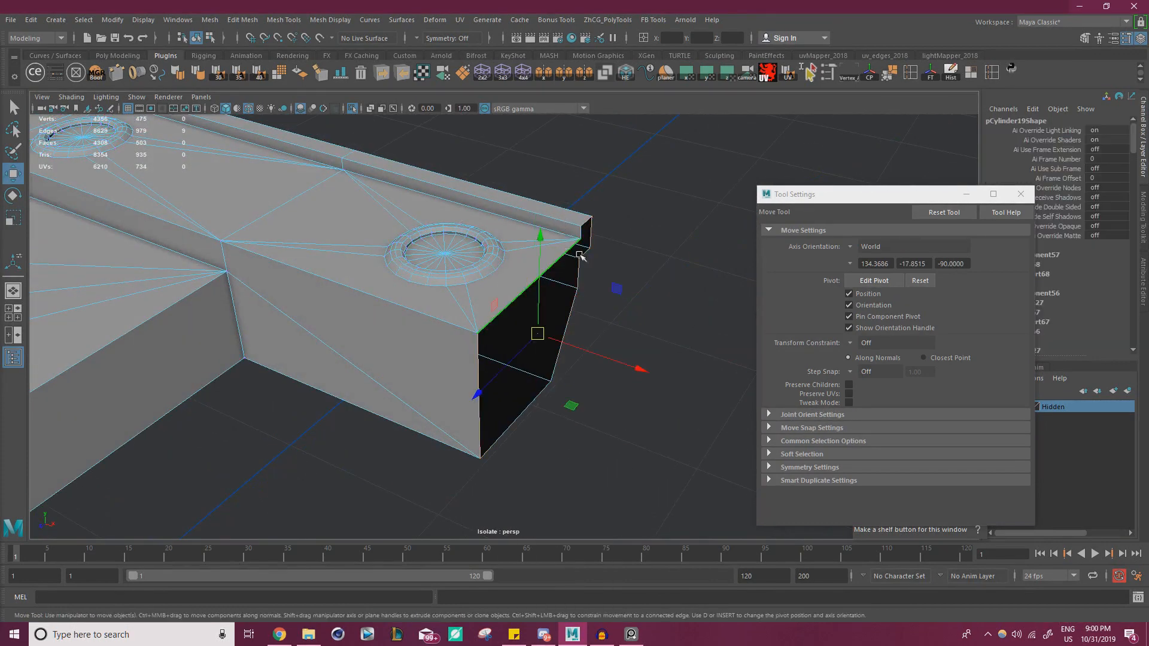
{"action": "right_click_drag", "start_coordinate": [640, 246], "coordinate": [634, 393], "text": "shift"}
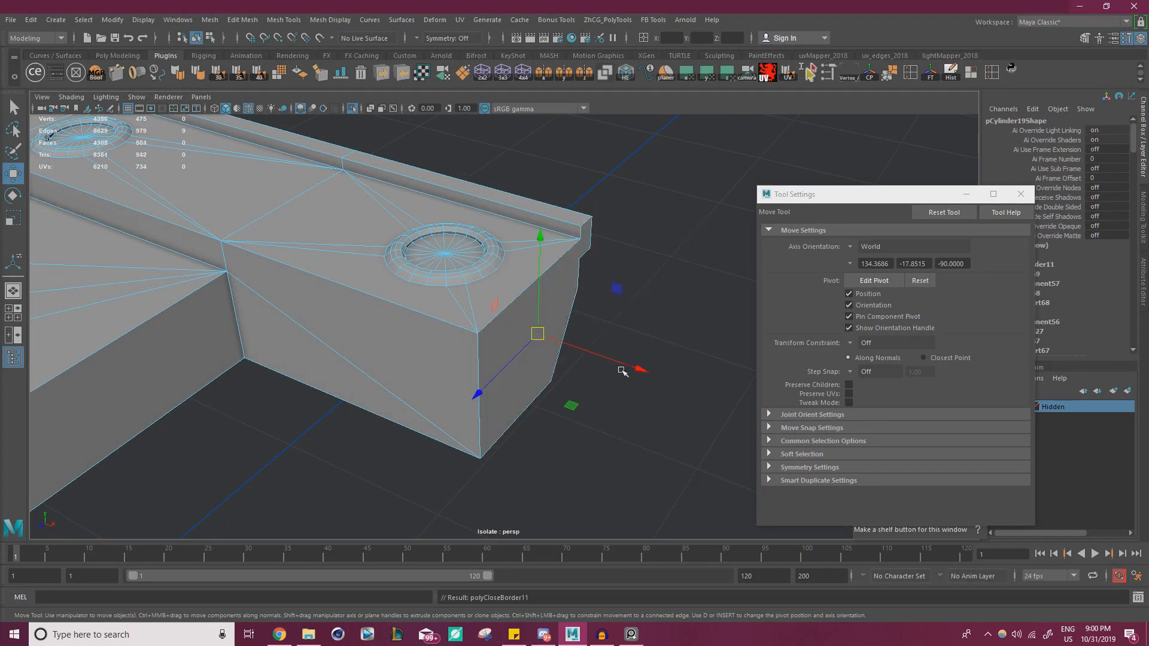
- Return the rail to object mode, bring the whole model back from isolation and close the tool settings
{"action": "right_click", "coordinate": [546, 256]}
{"action": "right_click_drag", "start_coordinate": [546, 255], "coordinate": [605, 236]}
{"action": "left_click", "coordinate": [645, 229]}
{"action": "left_click_drag", "start_coordinate": [645, 229], "coordinate": [350, 144], "text": "alt"}
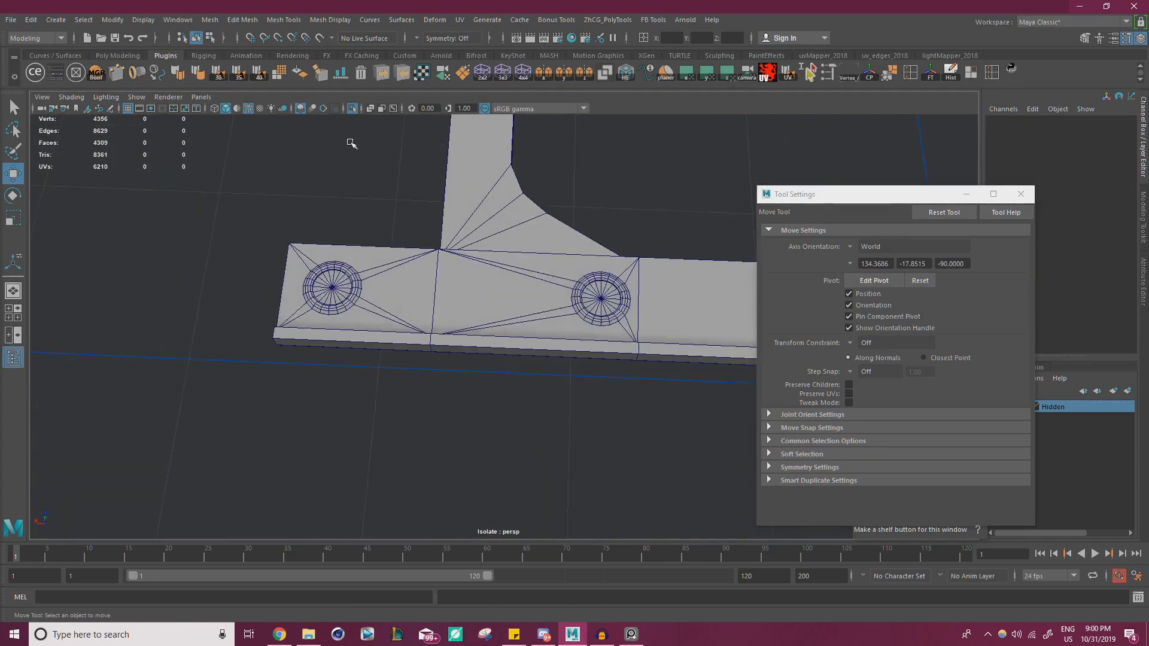
{"action": "left_click", "coordinate": [353, 109]}
{"action": "left_click_drag", "start_coordinate": [417, 250], "coordinate": [397, 224], "text": "alt"}
{"action": "right_click_drag", "start_coordinate": [397, 223], "coordinate": [545, 238], "text": "alt"}
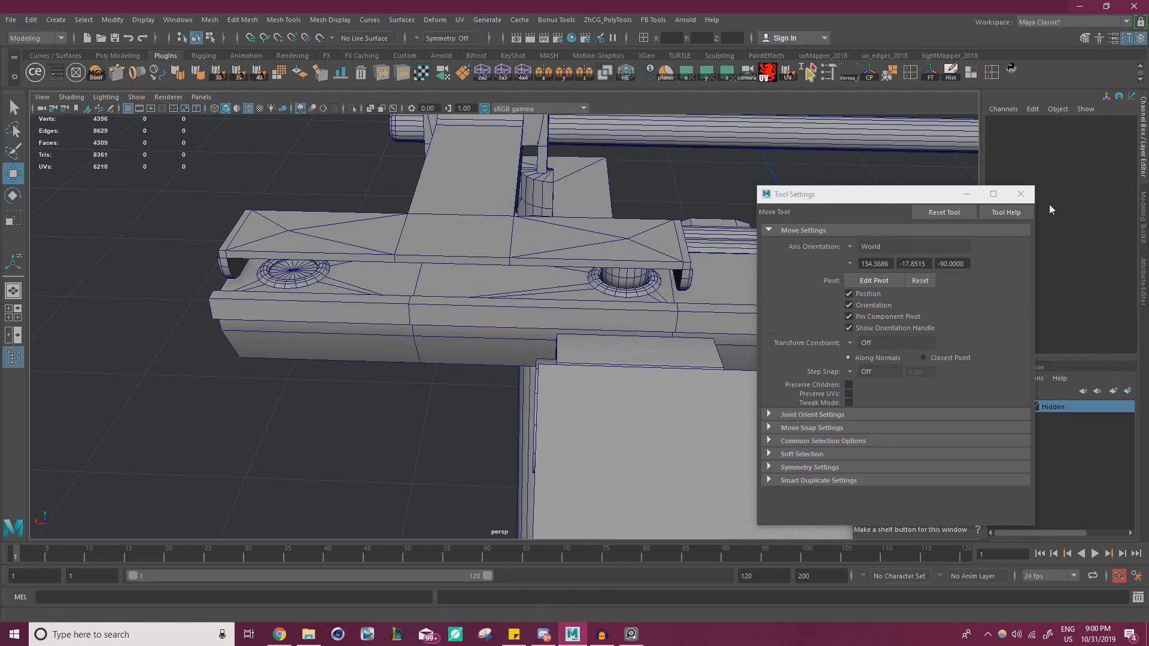
{"action": "left_click", "coordinate": [1021, 194]}
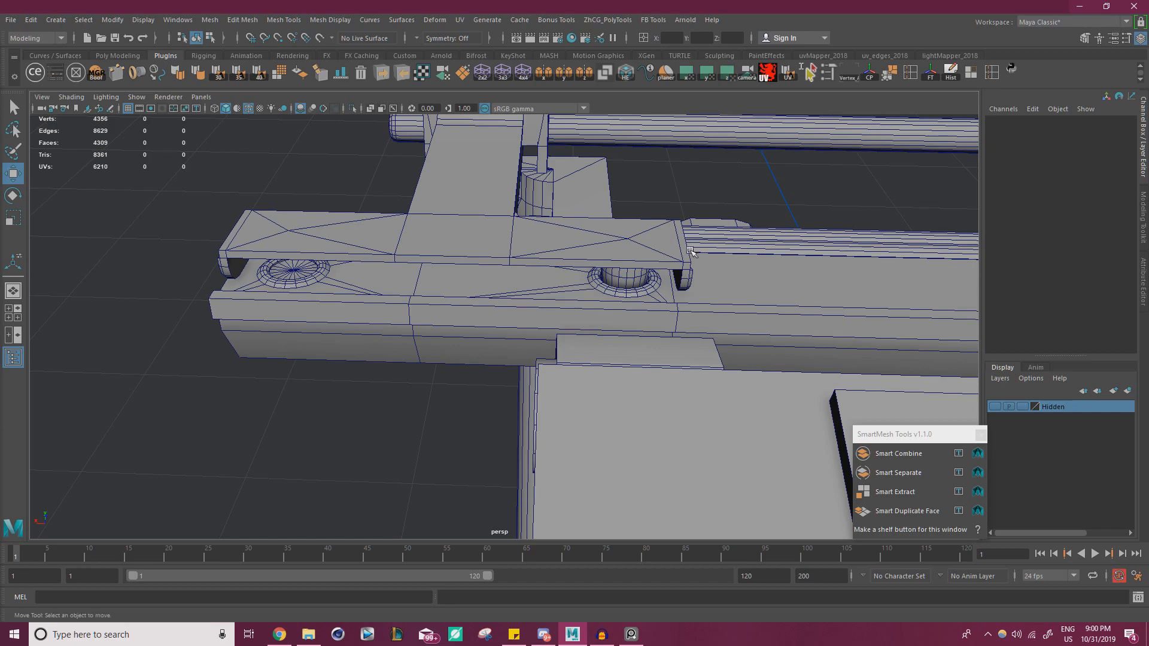
- Duplicate the cylindrical peg and move the copy along X into the empty ring hole at the rail's far end
{"action": "left_click_drag", "start_coordinate": [689, 251], "coordinate": [709, 237], "text": "alt"}
{"action": "right_click_drag", "start_coordinate": [709, 236], "coordinate": [754, 243], "text": "alt"}
{"action": "left_click", "coordinate": [636, 251]}
{"action": "right_click_drag", "start_coordinate": [525, 275], "coordinate": [567, 280], "text": "alt"}
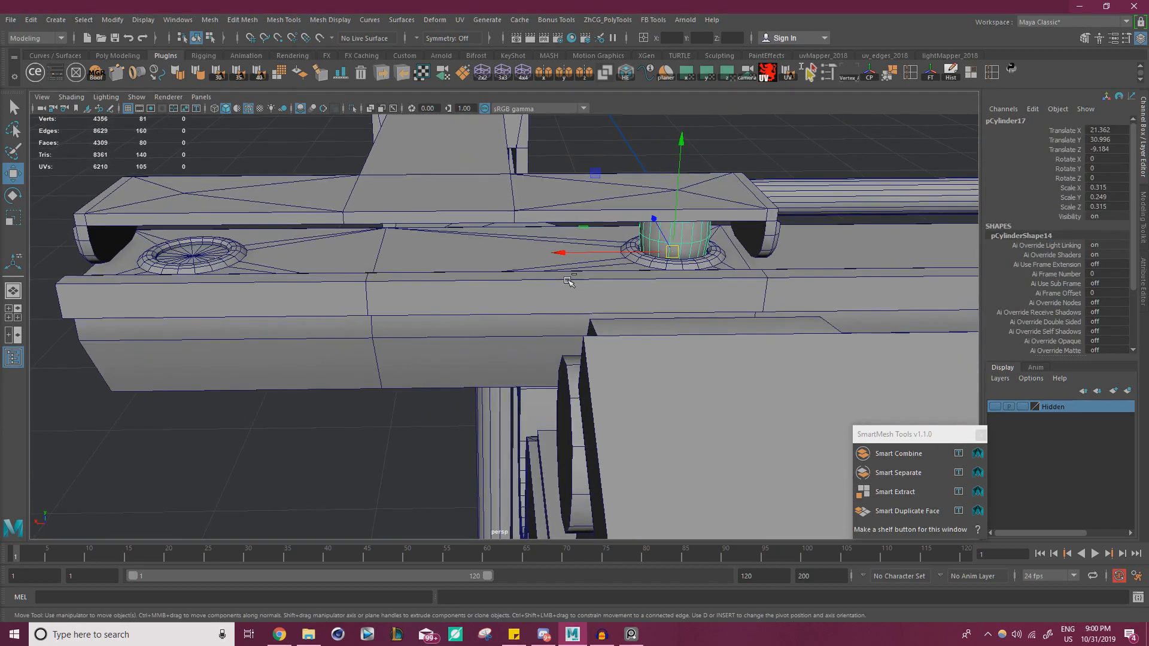
{"action": "left_click_drag", "start_coordinate": [561, 253], "coordinate": [183, 256]}
{"action": "middle_click_drag", "start_coordinate": [182, 256], "coordinate": [364, 273], "text": "alt"}
{"action": "right_click_drag", "start_coordinate": [364, 273], "coordinate": [421, 277], "text": "alt"}
{"action": "middle_click_drag", "start_coordinate": [422, 277], "coordinate": [522, 298], "text": "alt"}
{"action": "left_click_drag", "start_coordinate": [522, 297], "coordinate": [666, 363], "text": "alt"}
{"action": "left_click", "coordinate": [458, 263], "text": "shift"}
{"action": "scroll", "coordinate": [458, 264], "scroll_direction": "down", "scroll_amount": 10}
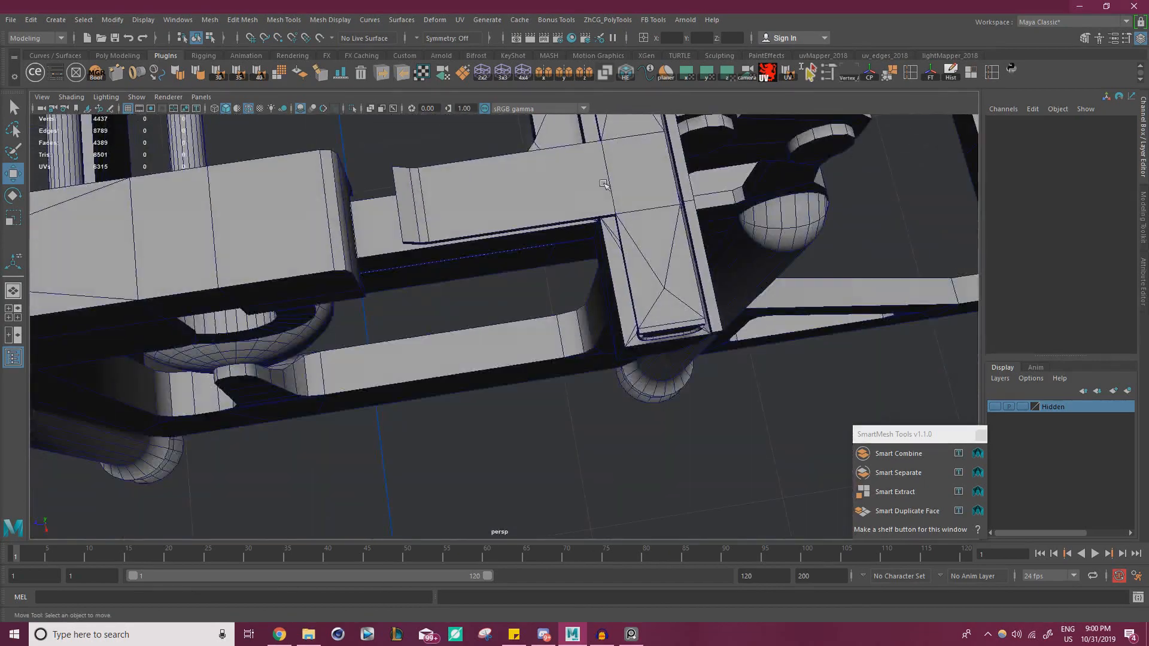
- Compare the modelled carriage side with the side-view typewriter photo, up close around the knob and support arm
{"action": "left_click_drag", "start_coordinate": [690, 241], "coordinate": [636, 207], "text": "alt"}
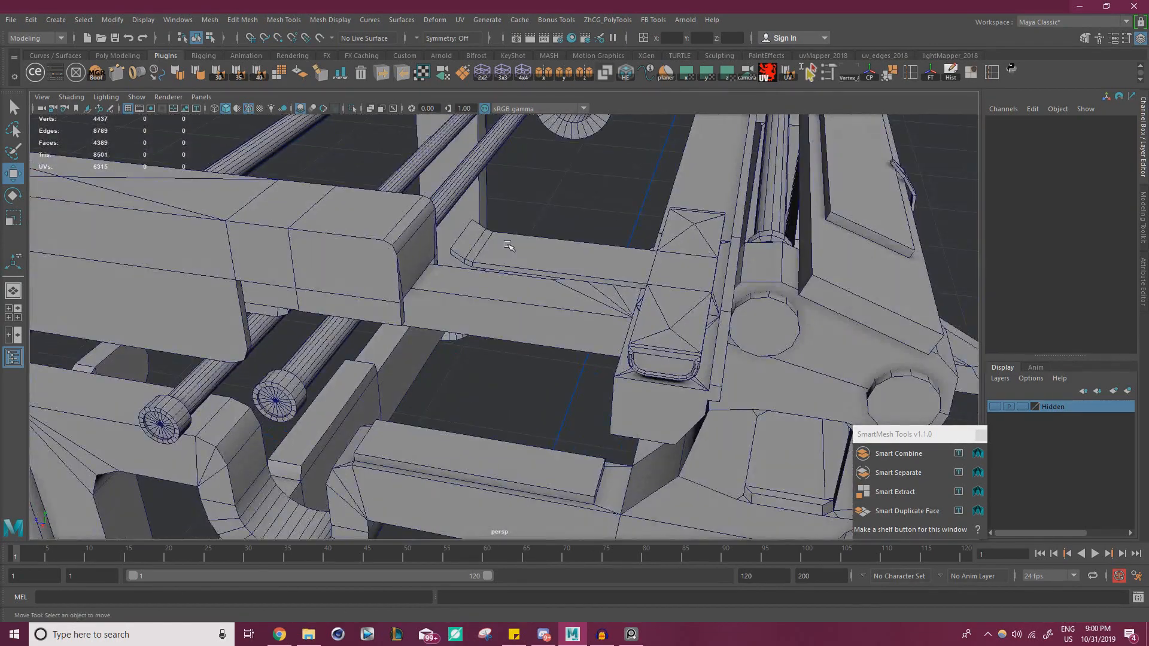
{"action": "left_click_drag", "start_coordinate": [428, 268], "coordinate": [429, 283], "text": "alt"}
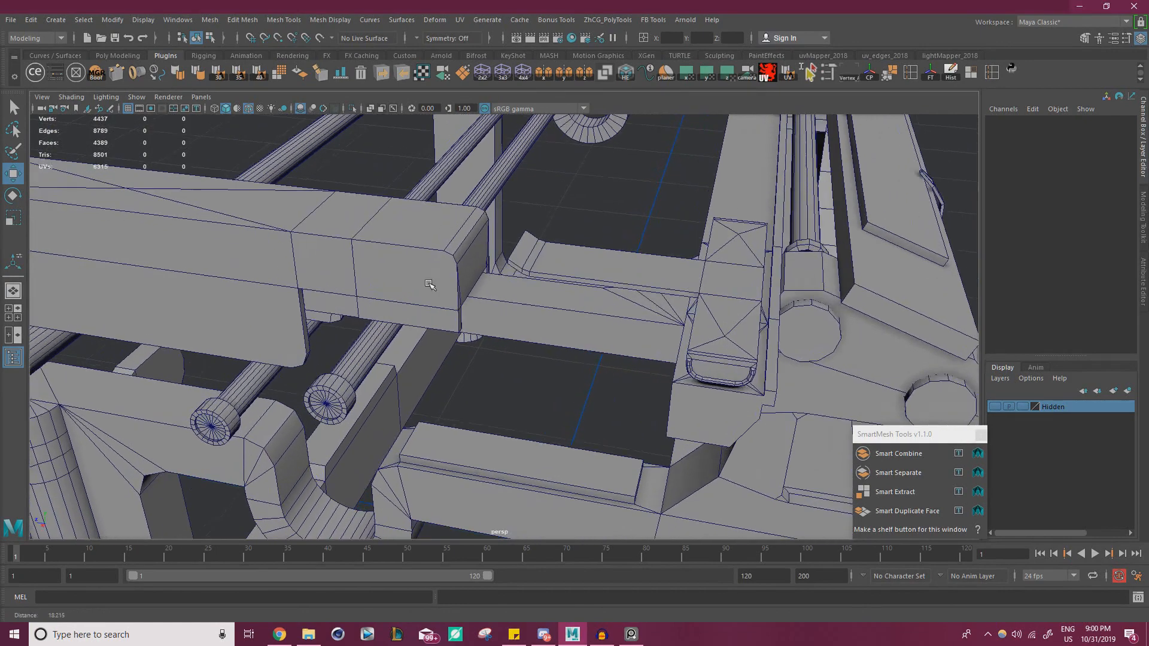
{"action": "key", "text": "alt+Tab"}
{"action": "scroll", "coordinate": [505, 261], "scroll_direction": "up", "scroll_amount": 6}
{"action": "scroll", "coordinate": [505, 261], "scroll_direction": "up", "scroll_amount": 3}
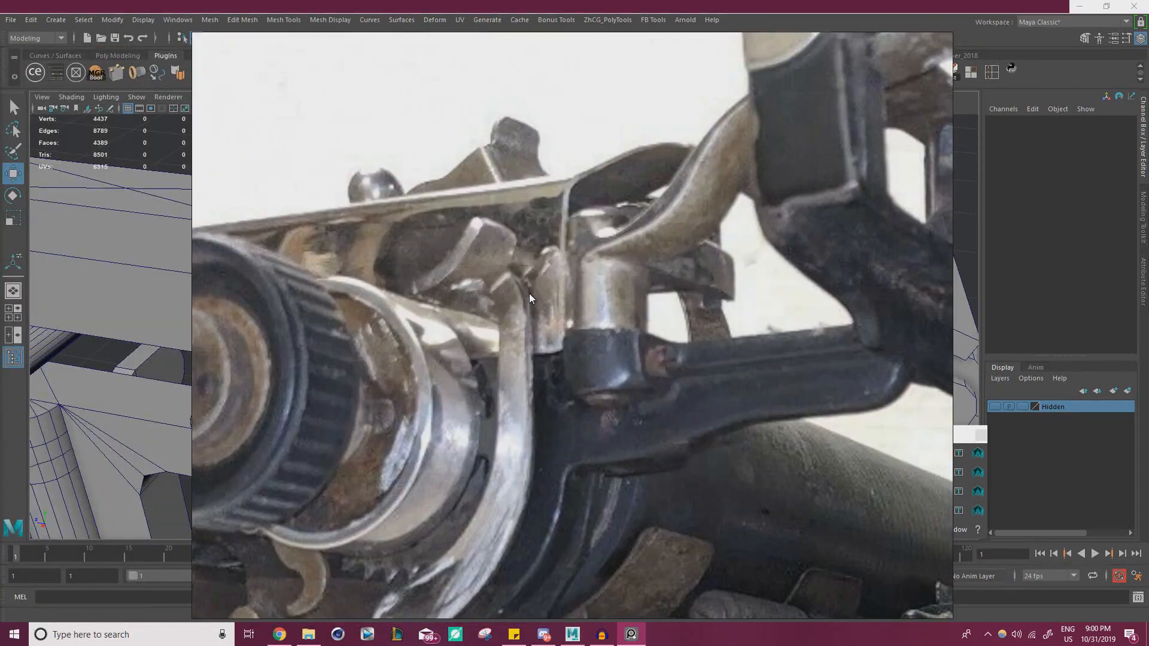
{"action": "scroll", "coordinate": [564, 253], "scroll_direction": "down", "scroll_amount": 10}
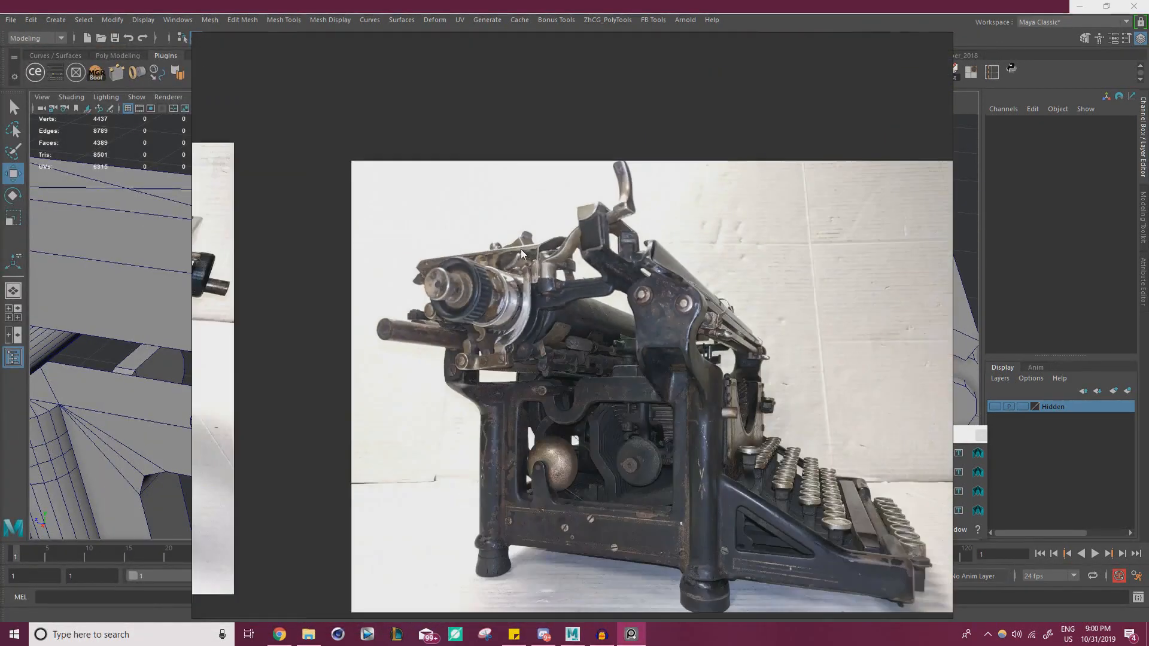
- Browse the reference board for the typewriter photographed on a chair, examine its chrome carriage parts, and move the board aside
{"action": "middle_click_drag", "start_coordinate": [330, 225], "coordinate": [476, 326]}
{"action": "middle_click_drag", "start_coordinate": [710, 484], "coordinate": [522, 314]}
{"action": "middle_click_drag", "start_coordinate": [551, 479], "coordinate": [638, 216]}
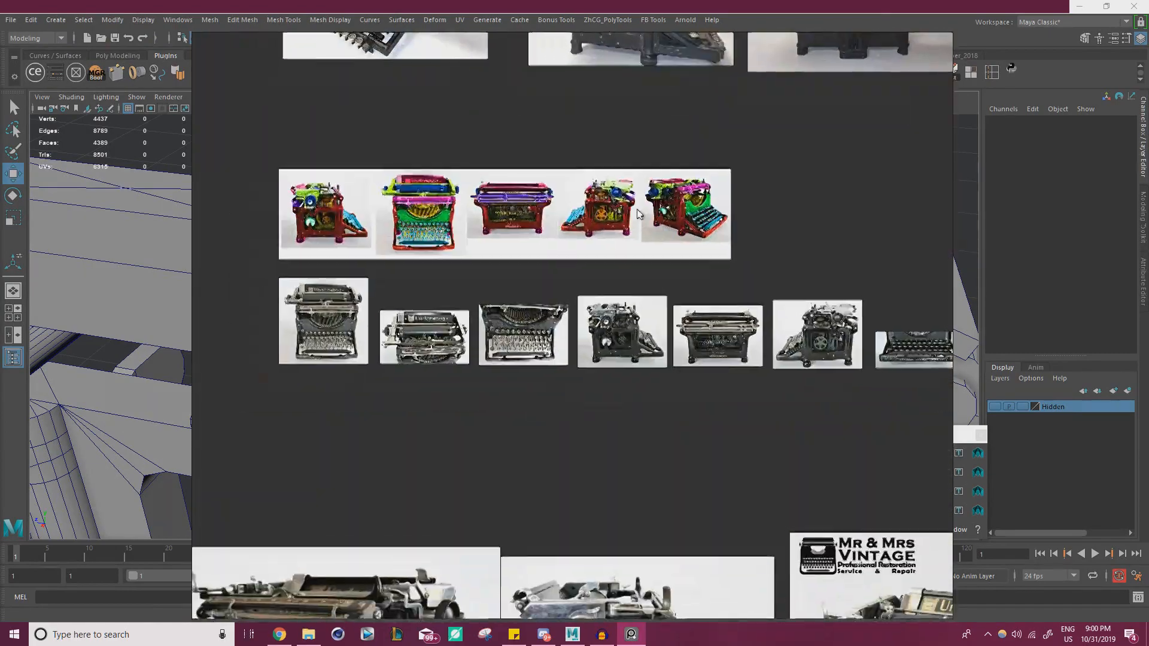
{"action": "middle_click_drag", "start_coordinate": [587, 435], "coordinate": [651, 178]}
{"action": "scroll", "coordinate": [655, 389], "scroll_direction": "up", "scroll_amount": 3}
{"action": "middle_click_drag", "start_coordinate": [663, 362], "coordinate": [198, 335]}
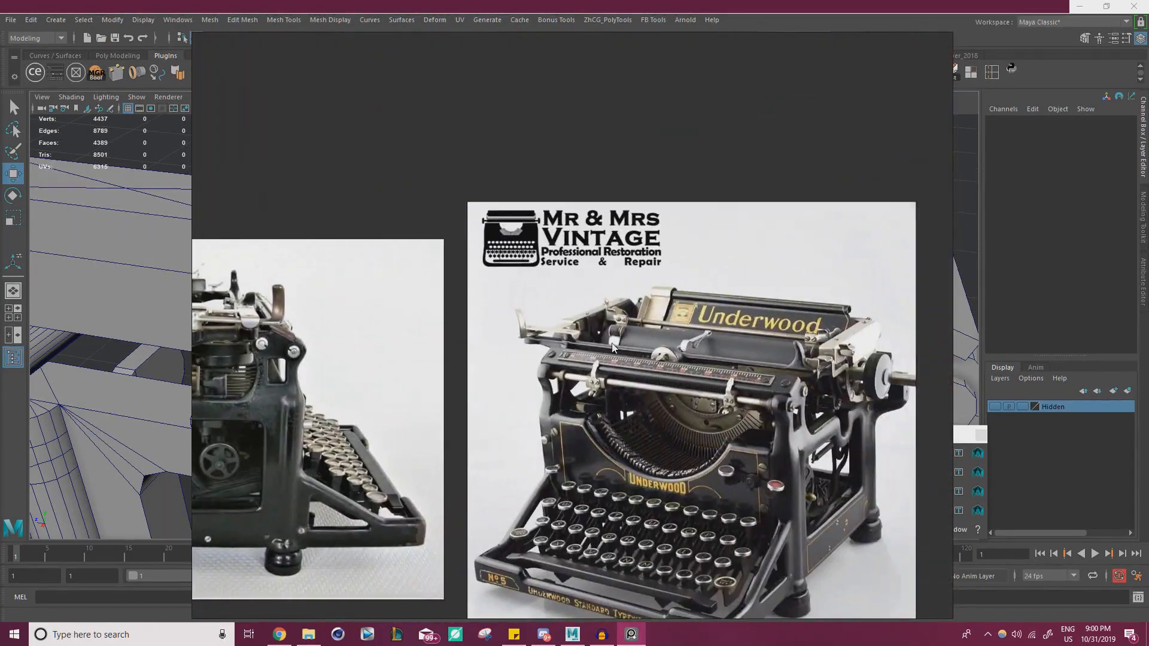
{"action": "middle_click_drag", "start_coordinate": [807, 377], "coordinate": [532, 332]}
{"action": "scroll", "coordinate": [532, 332], "scroll_direction": "down", "scroll_amount": 5}
{"action": "middle_click_drag", "start_coordinate": [602, 311], "coordinate": [861, 298]}
{"action": "scroll", "coordinate": [861, 297], "scroll_direction": "down", "scroll_amount": 1}
{"action": "middle_click_drag", "start_coordinate": [635, 155], "coordinate": [621, 327]}
{"action": "scroll", "coordinate": [542, 378], "scroll_direction": "up", "scroll_amount": 4}
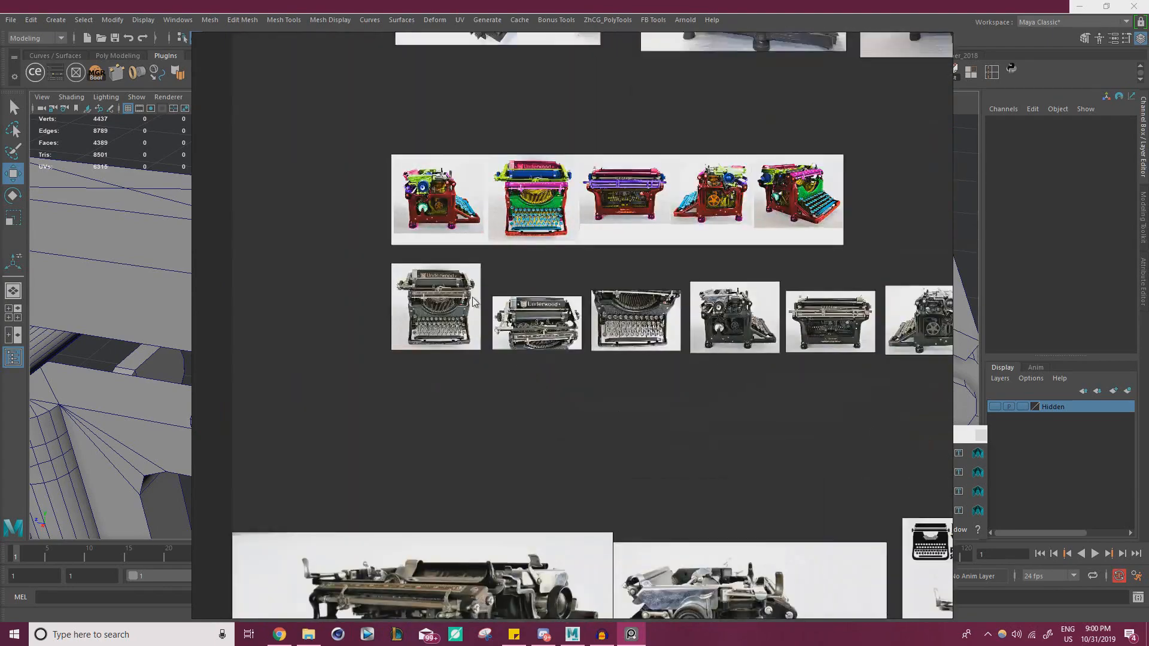
{"action": "middle_click_drag", "start_coordinate": [499, 83], "coordinate": [475, 309]}
{"action": "middle_click_drag", "start_coordinate": [738, 50], "coordinate": [477, 246]}
{"action": "middle_click_drag", "start_coordinate": [418, 115], "coordinate": [518, 435]}
{"action": "scroll", "coordinate": [519, 430], "scroll_direction": "down", "scroll_amount": 2}
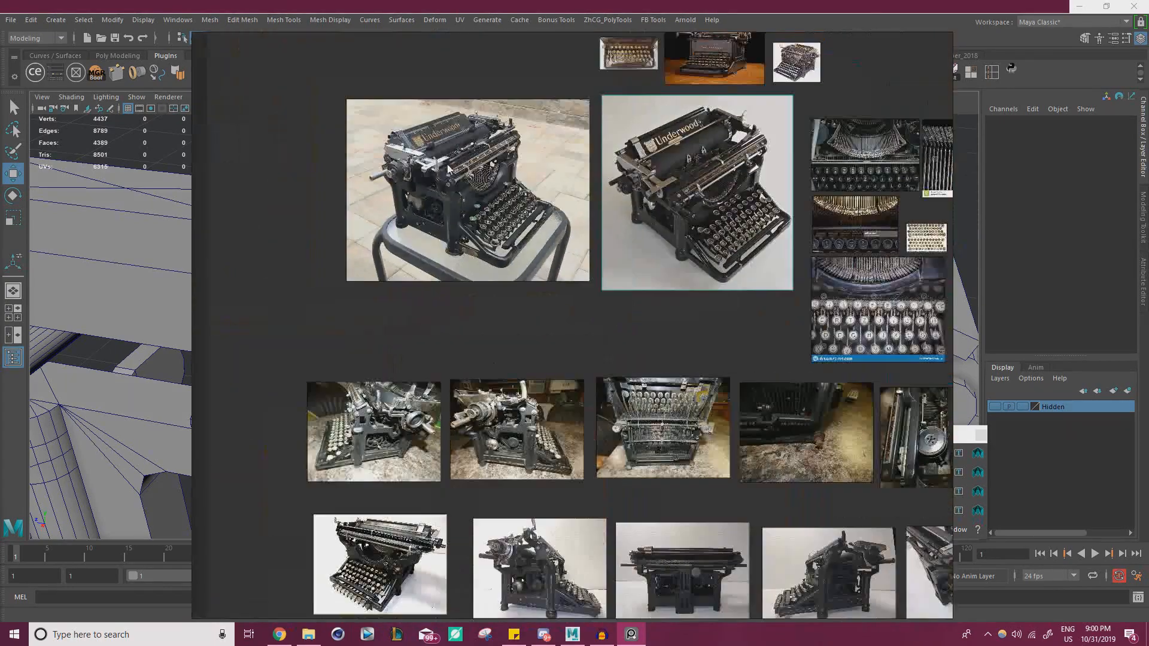
{"action": "scroll", "coordinate": [397, 159], "scroll_direction": "up", "scroll_amount": 5}
{"action": "scroll", "coordinate": [428, 150], "scroll_direction": "up", "scroll_amount": 4}
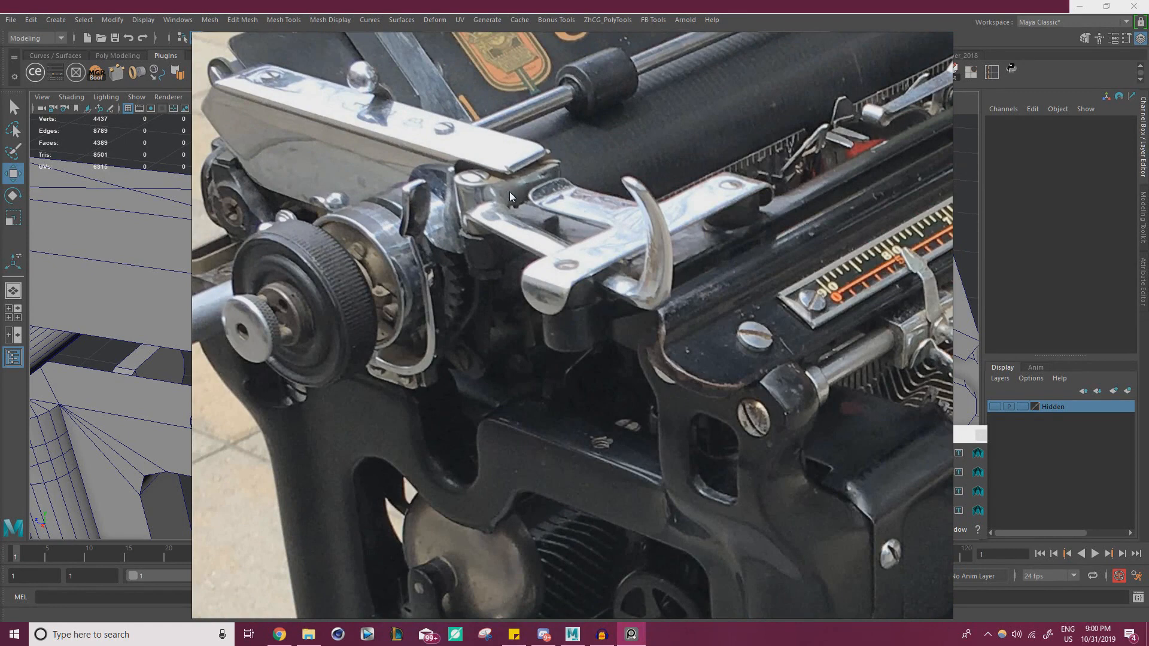
{"action": "right_click_drag", "start_coordinate": [554, 274], "coordinate": [0, 293]}
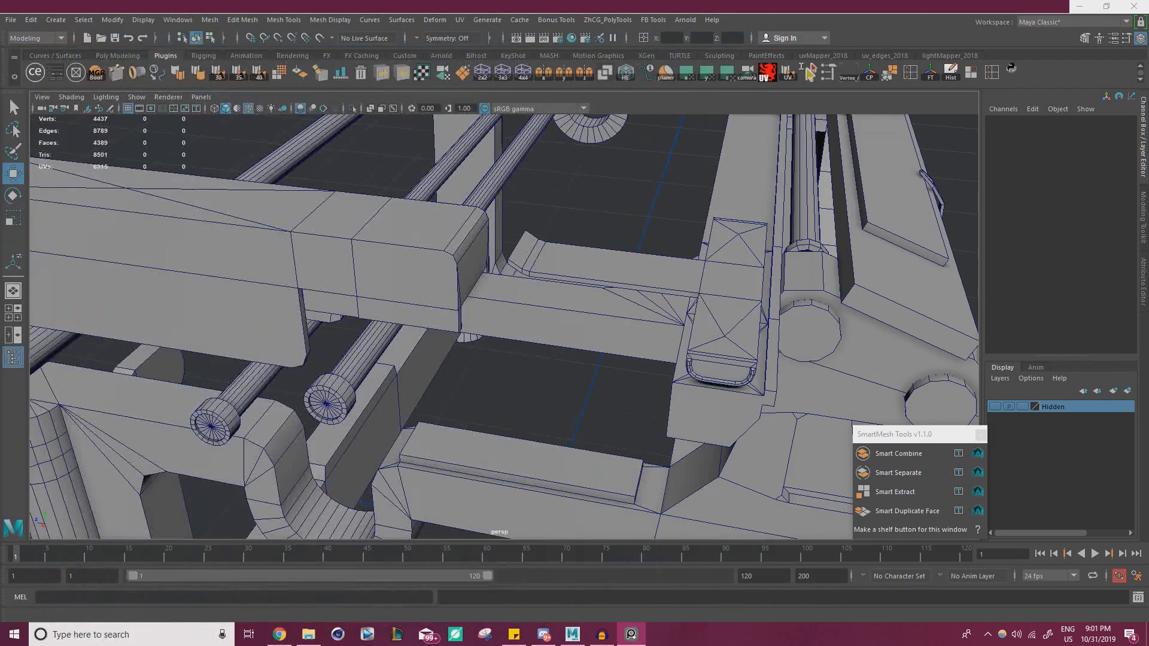
- Isolate the long carriage end cover with the rounded front end and notched sides
{"action": "left_click_drag", "start_coordinate": [536, 332], "coordinate": [446, 317], "text": "alt"}
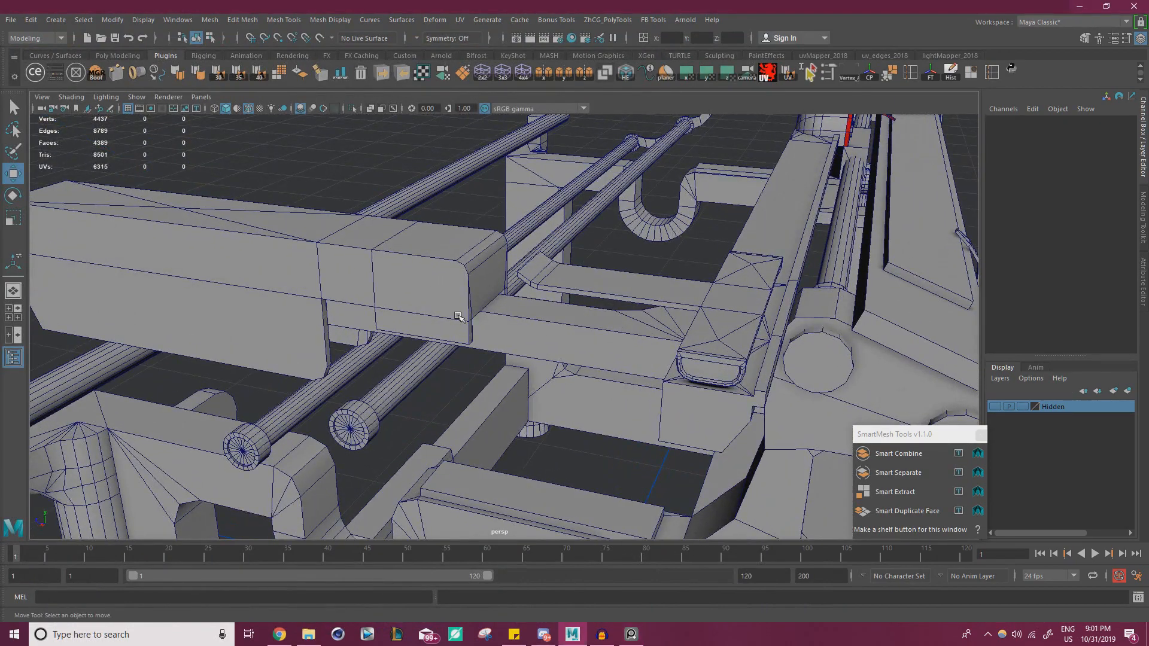
{"action": "left_click", "coordinate": [413, 298]}
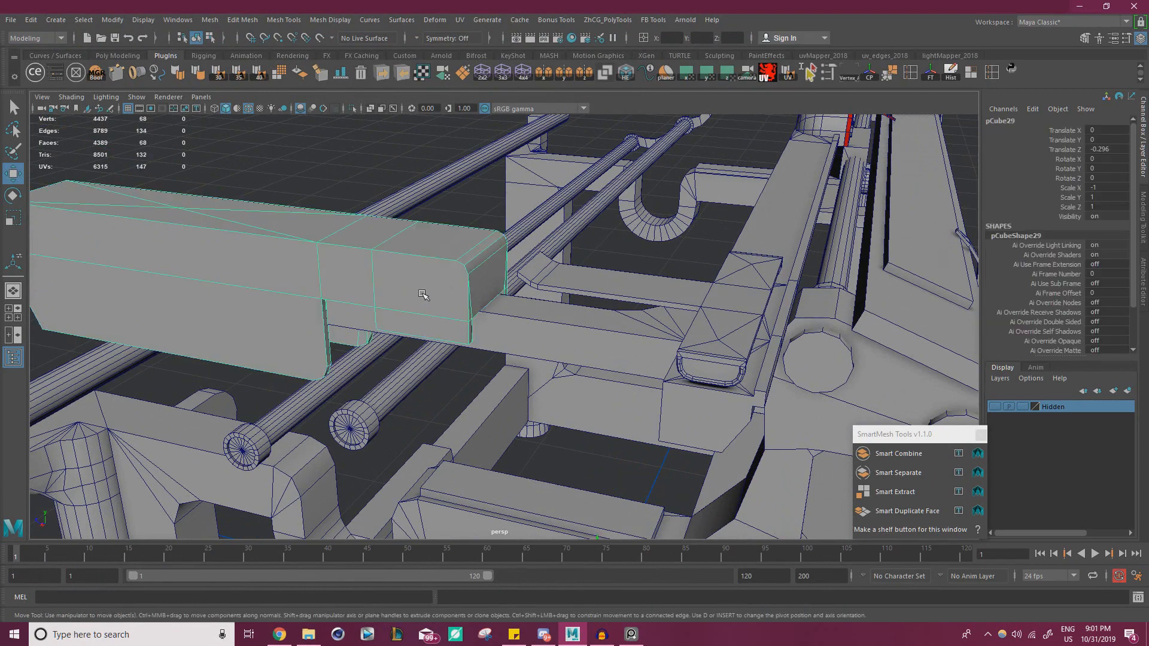
{"action": "left_click_drag", "start_coordinate": [423, 294], "coordinate": [466, 309], "text": "alt"}
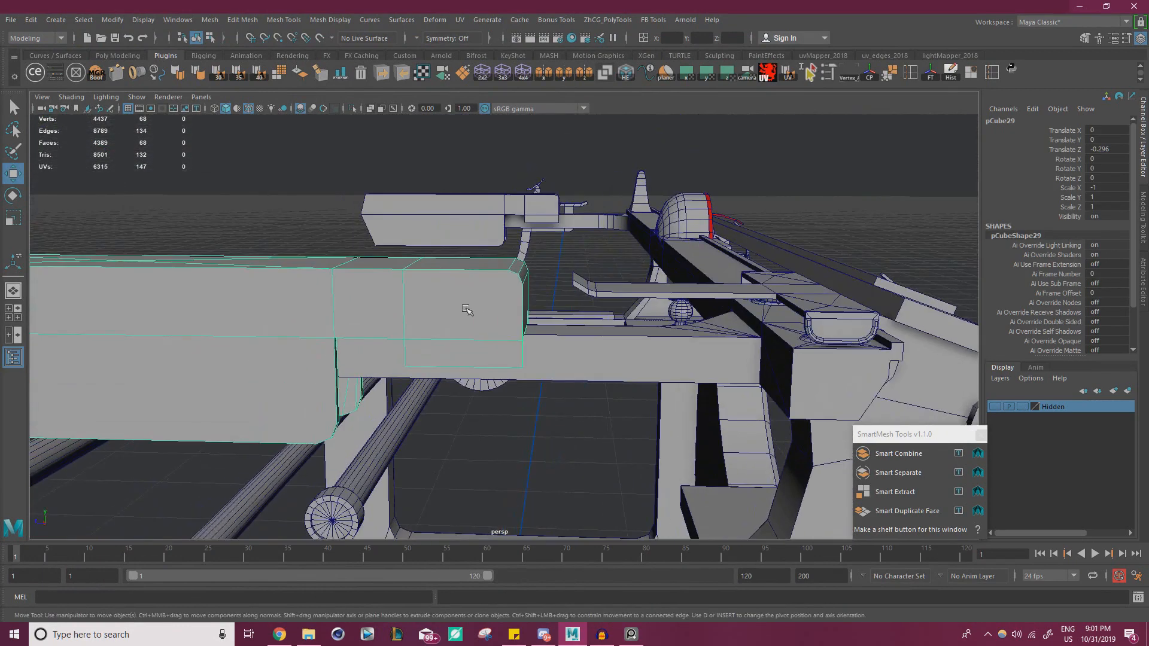
{"action": "left_click", "coordinate": [353, 109]}
{"action": "left_click_drag", "start_coordinate": [419, 252], "coordinate": [501, 322], "text": "alt"}
{"action": "middle_click_drag", "start_coordinate": [502, 322], "coordinate": [496, 334], "text": "alt"}
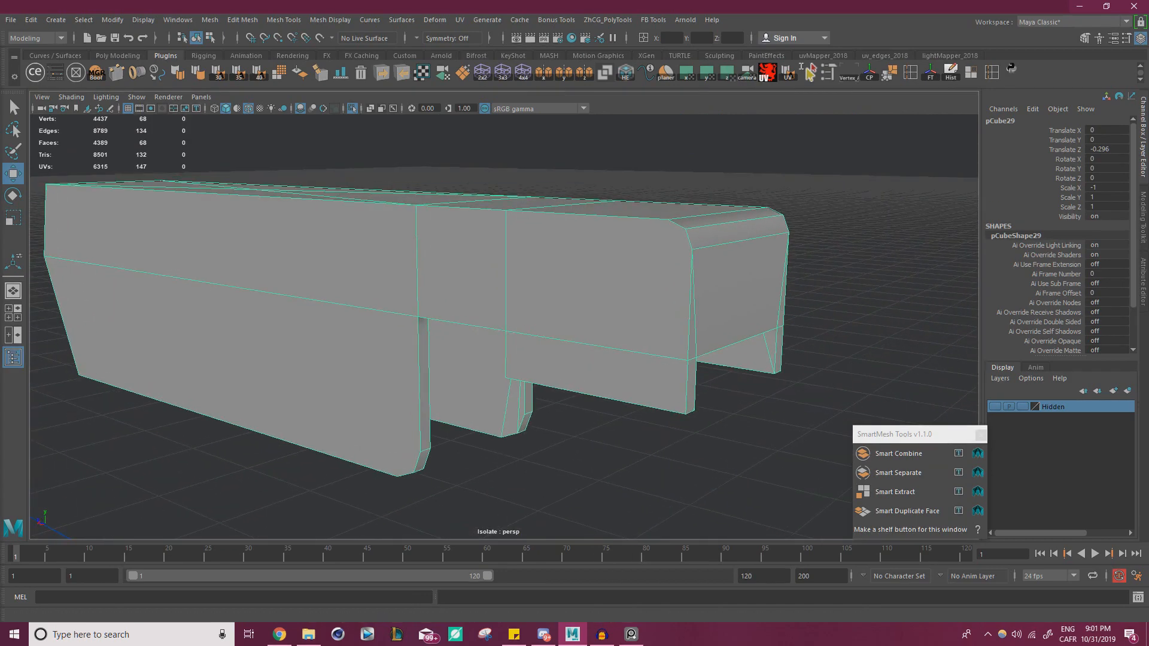
- Cut a lengthwise edge across one side of the cover's narrow front section, starting at the rounded corner's lower vertex
{"action": "right_click_drag", "start_coordinate": [0, 260], "coordinate": [569, 260]}
{"action": "right_click_drag", "start_coordinate": [168, 211], "coordinate": [0, 221]}
{"action": "left_click_drag", "start_coordinate": [592, 295], "coordinate": [673, 267], "text": "alt"}
{"action": "key", "text": "ctrl+shift+x"}
{"action": "left_click", "coordinate": [663, 251]}
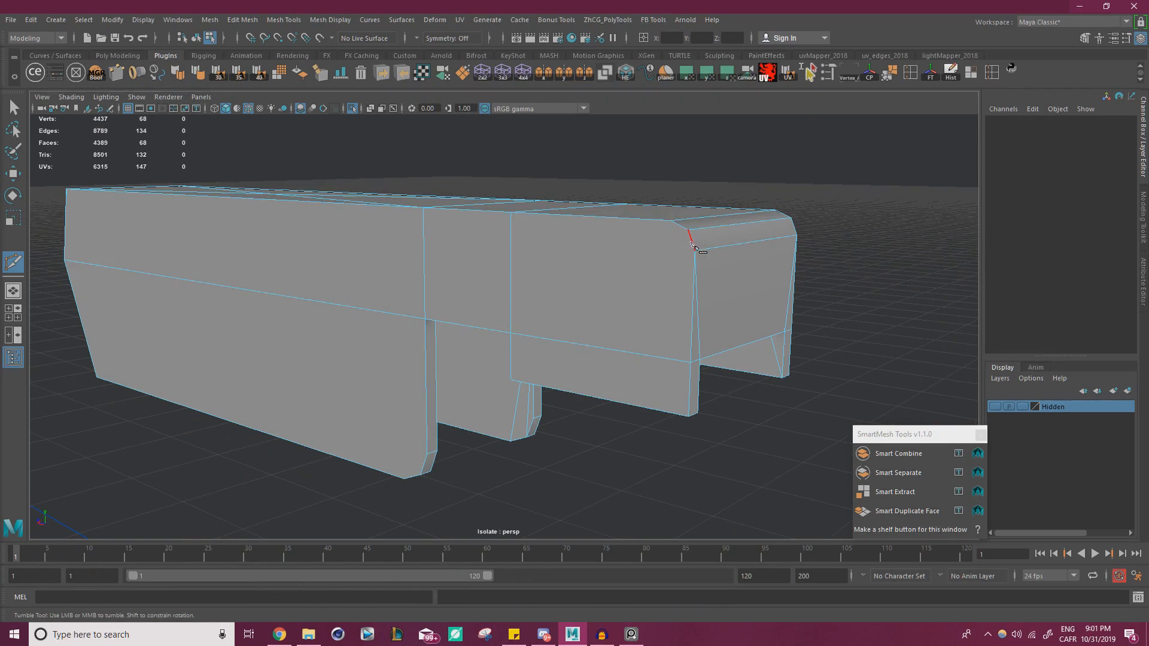
{"action": "left_click_drag", "start_coordinate": [579, 289], "coordinate": [602, 298], "text": "alt"}
{"action": "middle_click_drag", "start_coordinate": [602, 299], "coordinate": [662, 333], "text": "alt"}
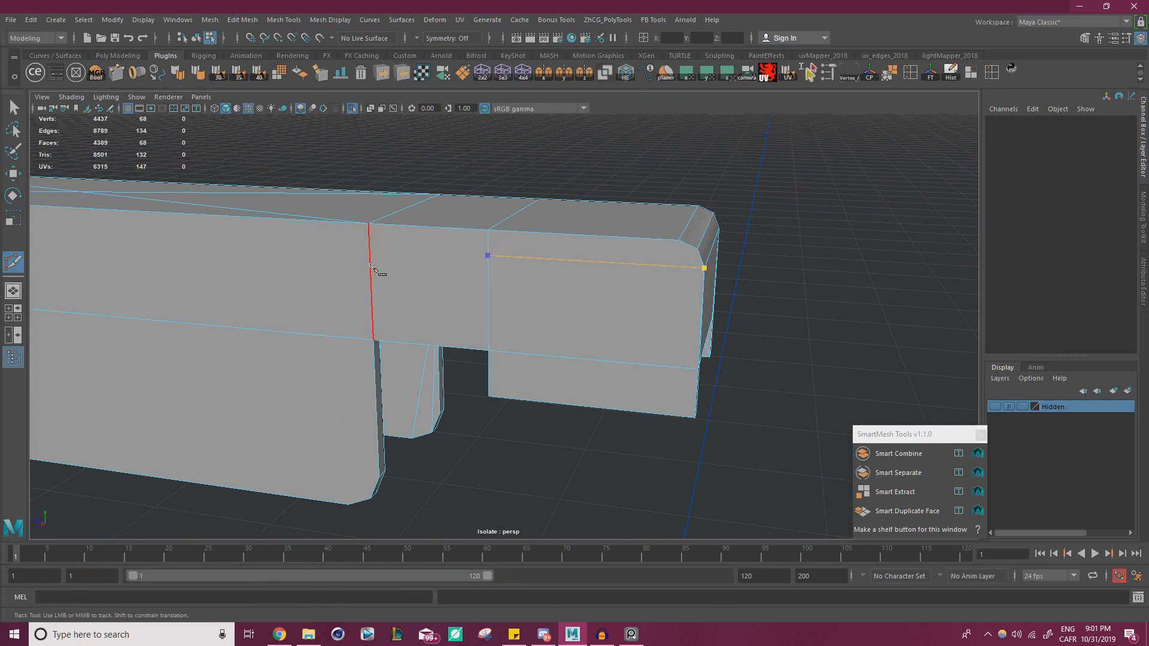
{"action": "key", "text": "w"}
- Snap the two new cut vertices vertically to the height of the rounded corner's lower vertex
{"action": "right_click_drag", "start_coordinate": [510, 278], "coordinate": [455, 278]}
{"action": "left_click_drag", "start_coordinate": [491, 233], "coordinate": [631, 268]}
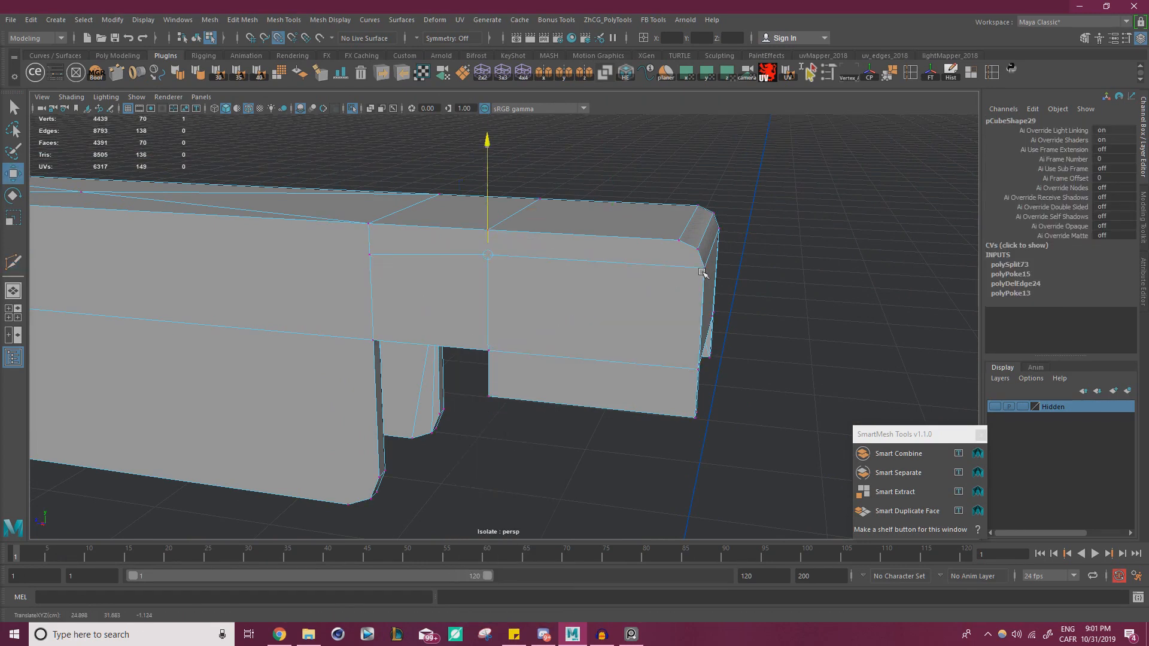
{"action": "left_click", "coordinate": [371, 256]}
{"action": "key", "text": "v"}
{"action": "left_click_drag", "start_coordinate": [371, 234], "coordinate": [439, 326]}
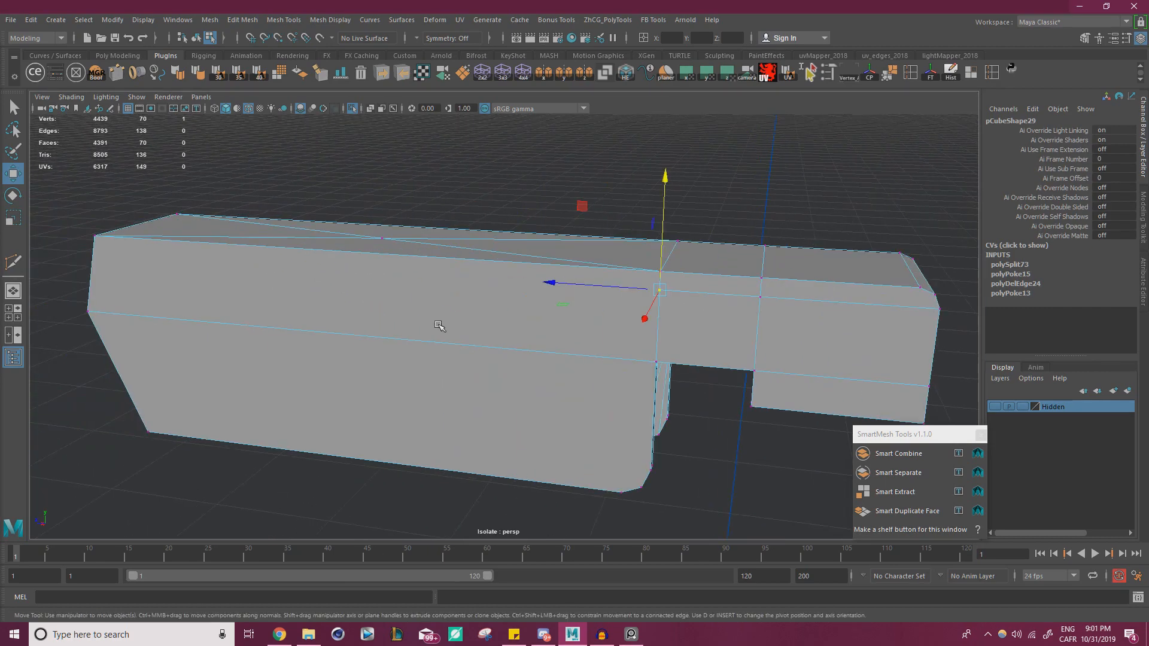
- Connect the innermost cut vertex to the side corner vertex at the cover's far end
{"action": "left_click", "coordinate": [107, 316], "text": "shift"}
{"action": "key", "text": "ctrl+shift+c"}
{"action": "key", "text": "w"}
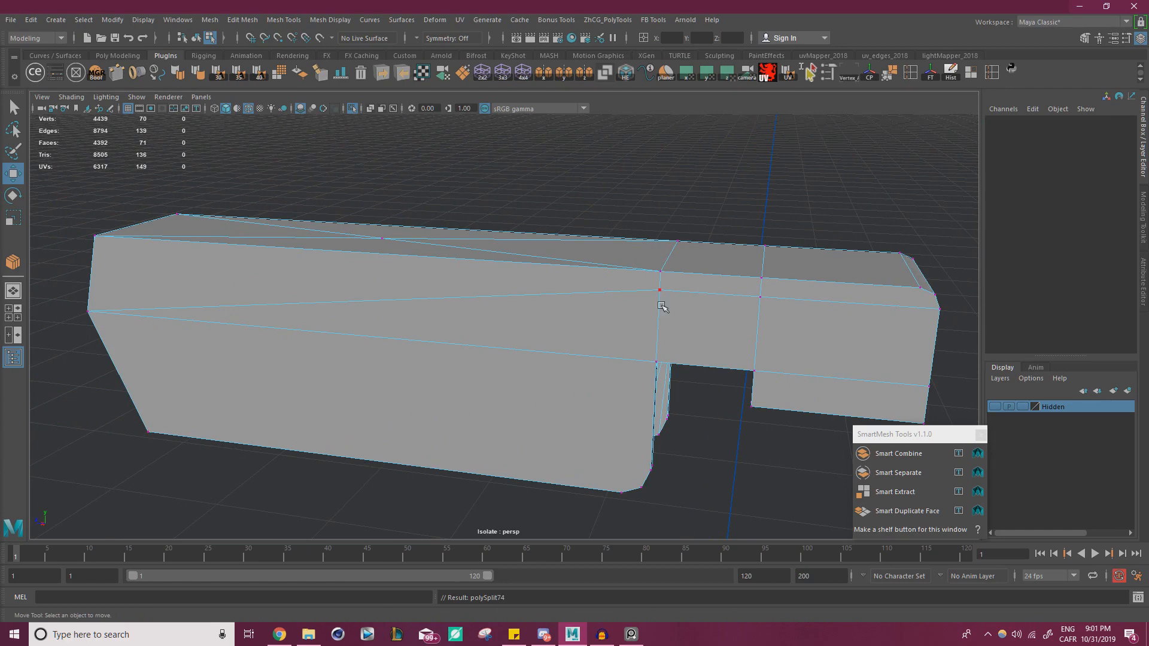
- Cut a matching lengthwise edge across the opposite side of the cover's narrow front section
{"action": "left_click_drag", "start_coordinate": [661, 305], "coordinate": [522, 209], "text": "alt"}
{"action": "key", "text": "ctrl+shift+x"}
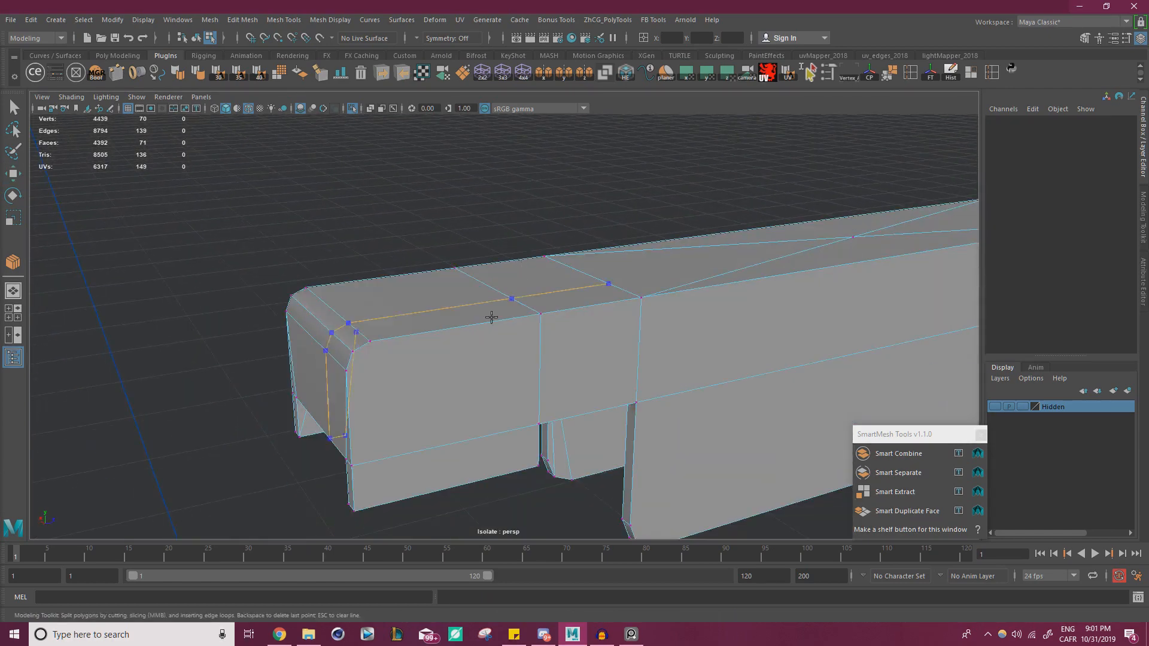
{"action": "left_click", "coordinate": [345, 371]}
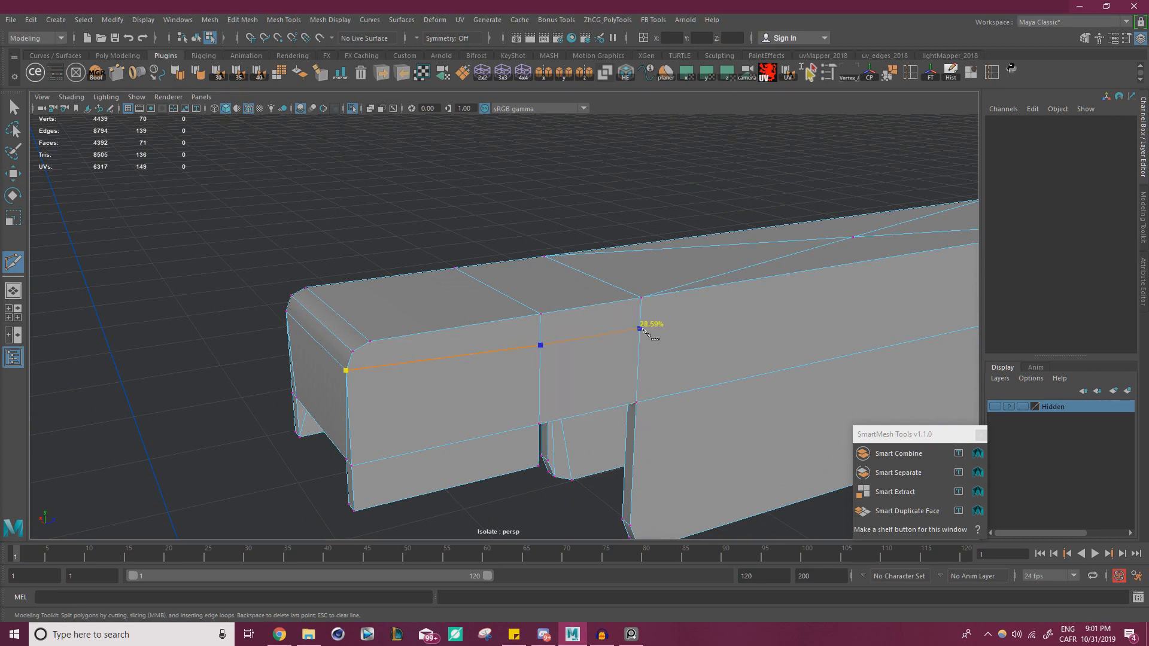
{"action": "right_click_drag", "start_coordinate": [569, 300], "coordinate": [522, 290]}
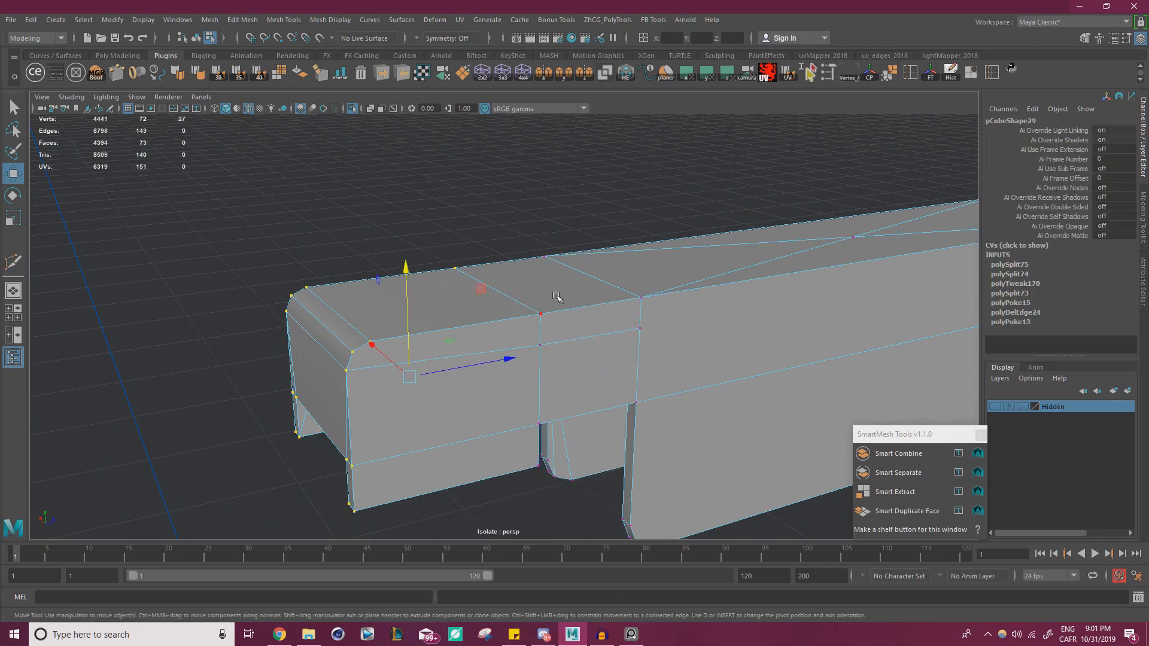
- Level the opposite side's two cut vertices by snapping them vertically to the rounded corner's lower vertex
{"action": "left_click_drag", "start_coordinate": [544, 316], "coordinate": [468, 335]}
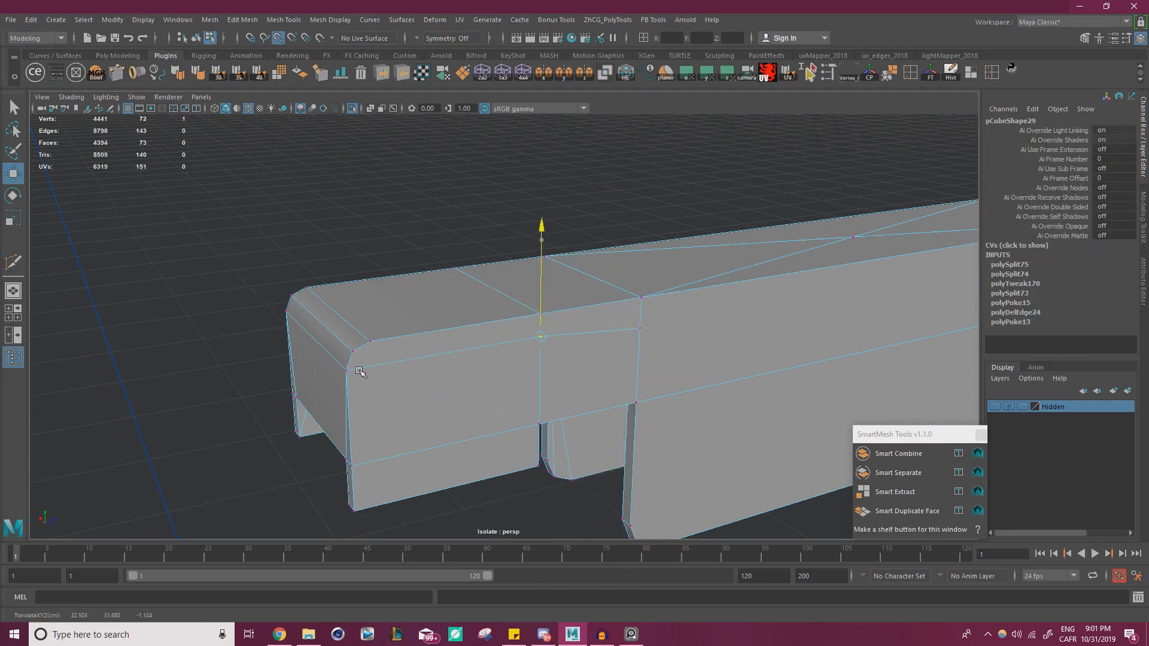
{"action": "left_click", "coordinate": [637, 329]}
{"action": "key", "text": "v"}
{"action": "left_click_drag", "start_coordinate": [644, 309], "coordinate": [571, 326]}
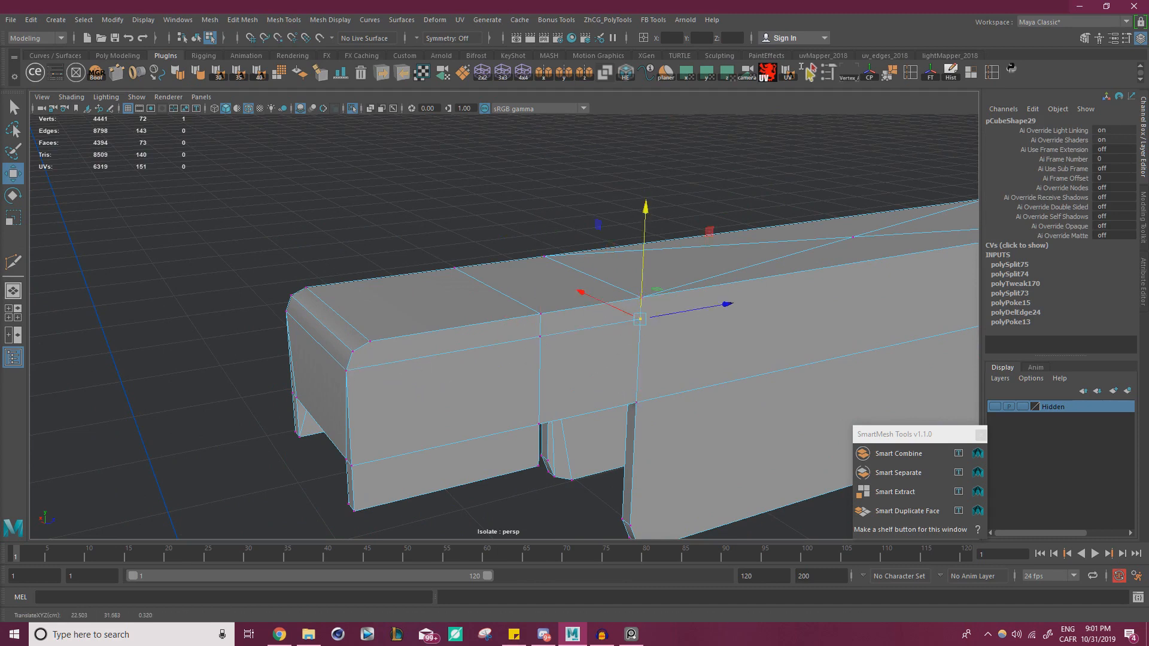
- Connect the opposite side's innermost cut vertex to that side's corner vertex at the far end
{"action": "key", "text": "alt+Tab"}
{"action": "middle_click_drag", "start_coordinate": [877, 324], "coordinate": [778, 310], "text": "alt"}
{"action": "right_click_drag", "start_coordinate": [778, 310], "coordinate": [930, 388], "text": "alt"}
{"action": "key", "text": "w"}
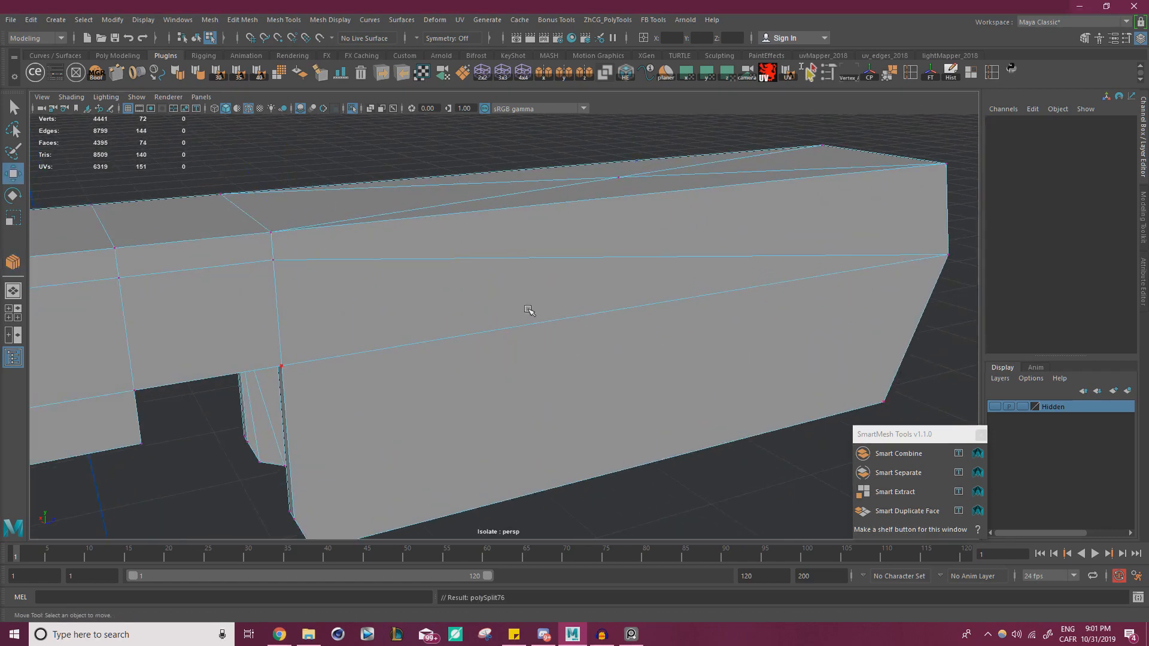
- Delete the front section's faces below the new edges, keeping its thin top, and show the whole model again
{"action": "right_click_drag", "start_coordinate": [530, 311], "coordinate": [383, 293], "text": "alt"}
{"action": "middle_click_drag", "start_coordinate": [382, 293], "coordinate": [620, 277], "text": "alt"}
{"action": "left_click_drag", "start_coordinate": [620, 277], "coordinate": [458, 265], "text": "alt"}
{"action": "right_click_drag", "start_coordinate": [489, 289], "coordinate": [449, 279], "text": "alt"}
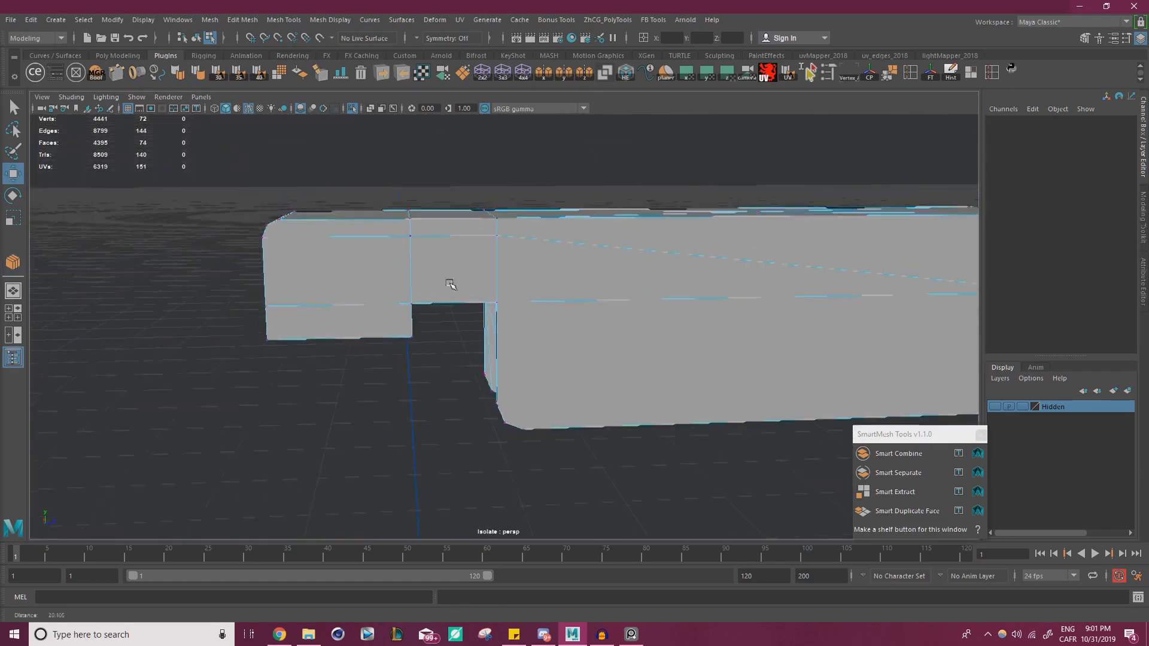
{"action": "left_click_drag", "start_coordinate": [449, 280], "coordinate": [423, 272], "text": "alt"}
{"action": "scroll", "coordinate": [369, 261], "scroll_direction": "up", "scroll_amount": 2}
{"action": "right_click_drag", "start_coordinate": [314, 251], "coordinate": [307, 284]}
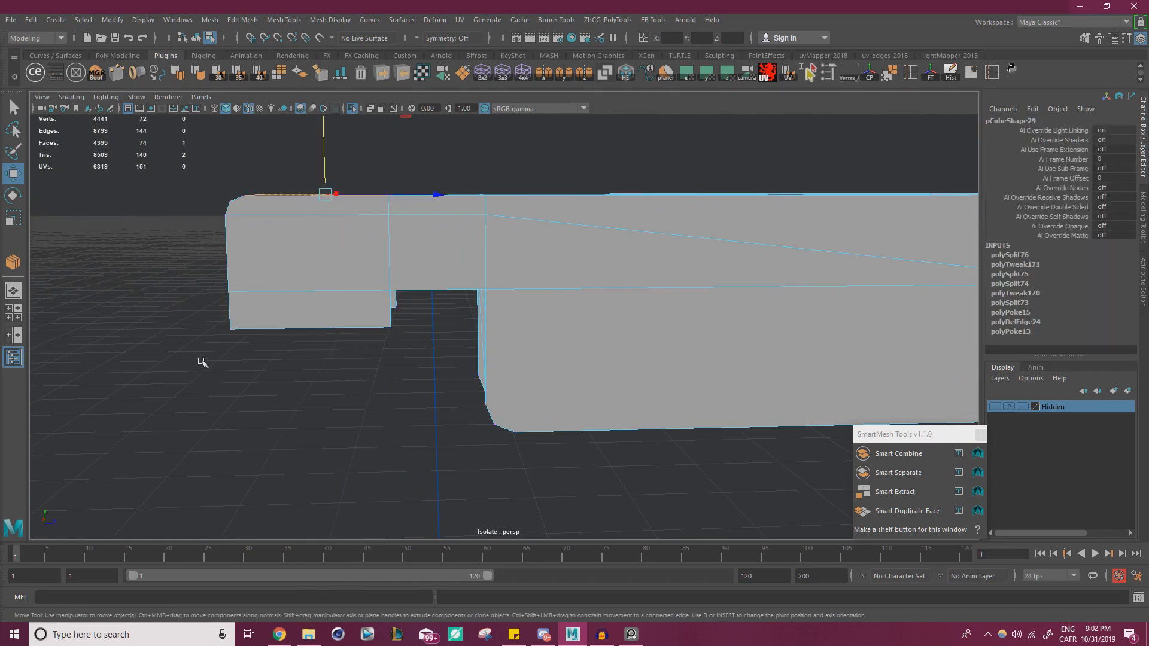
{"action": "left_click_drag", "start_coordinate": [202, 361], "coordinate": [193, 365], "text": "alt"}
{"action": "left_click_drag", "start_coordinate": [396, 260], "coordinate": [415, 291]}
{"action": "scroll", "coordinate": [425, 292], "scroll_direction": "down", "scroll_amount": 1}
{"action": "left_click_drag", "start_coordinate": [415, 291], "coordinate": [587, 267], "text": "alt"}
{"action": "key", "text": "Delete"}
{"action": "scroll", "coordinate": [636, 282], "scroll_direction": "up", "scroll_amount": 2}
{"action": "key", "text": "Delete"}
{"action": "left_click", "coordinate": [353, 110]}
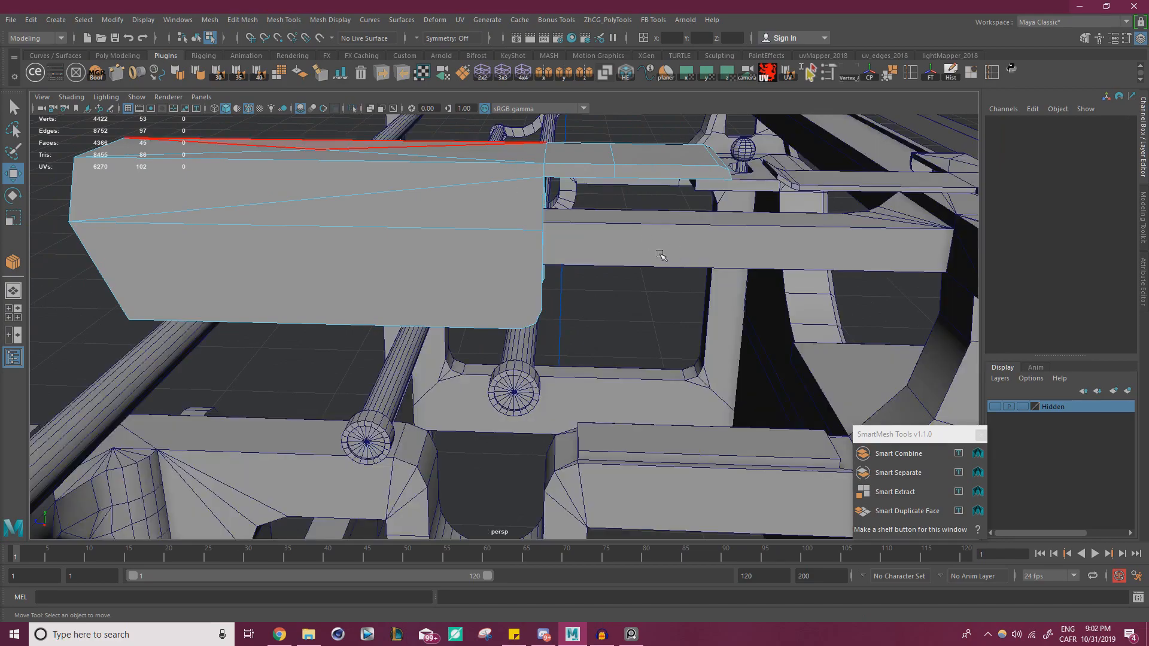
- Check the cover against the reference image and delete the crosswise edge loop on its narrow front section
{"action": "left_click_drag", "start_coordinate": [659, 251], "coordinate": [408, 256], "text": "alt"}
{"action": "right_click_drag", "start_coordinate": [409, 256], "coordinate": [476, 264], "text": "alt"}
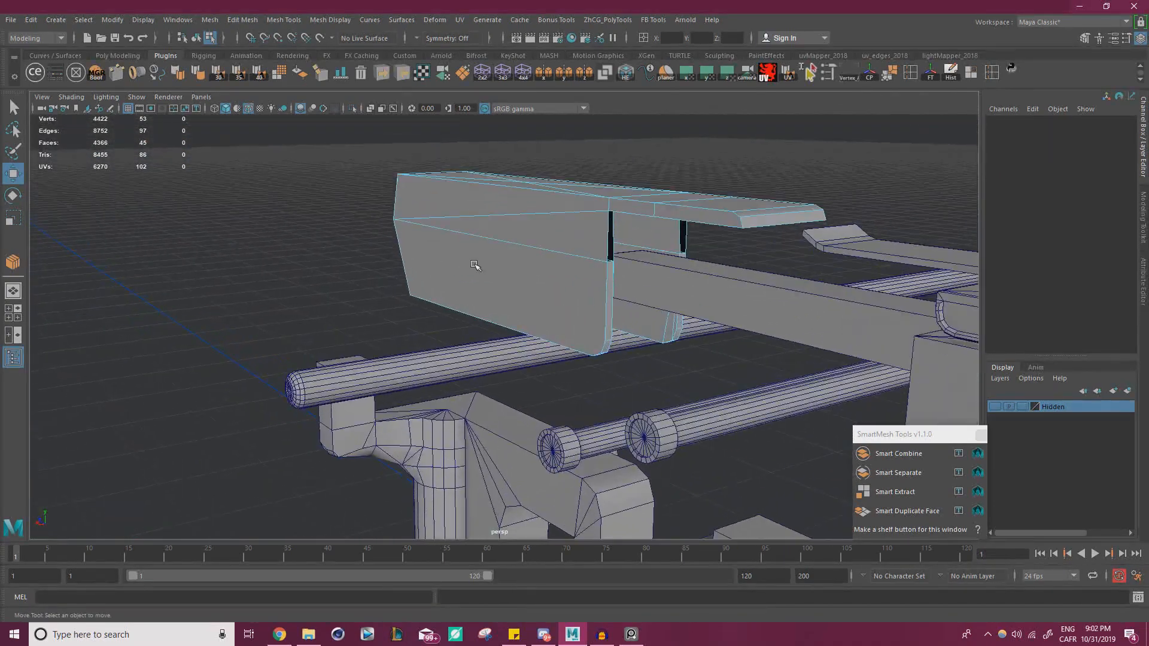
{"action": "key", "text": "alt+Tab"}
{"action": "middle_click_drag", "start_coordinate": [486, 261], "coordinate": [359, 266]}
{"action": "key", "text": "alt+Tab"}
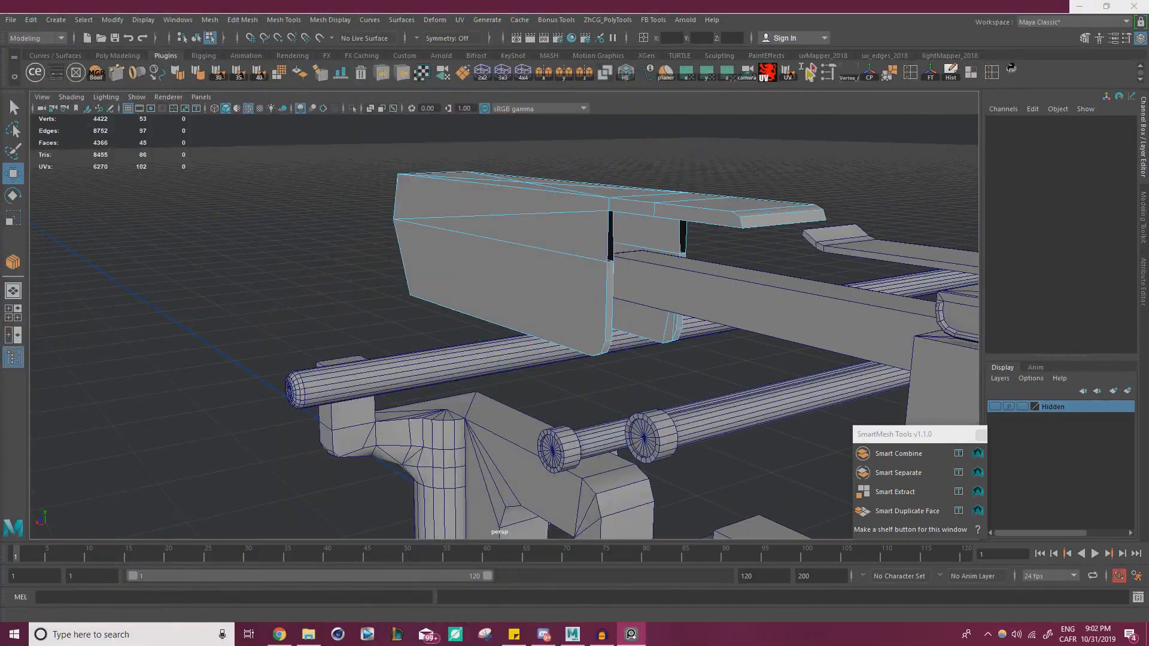
{"action": "left_click_drag", "start_coordinate": [548, 289], "coordinate": [405, 303], "text": "alt"}
{"action": "right_click_drag", "start_coordinate": [388, 281], "coordinate": [390, 248]}
{"action": "left_click_drag", "start_coordinate": [466, 173], "coordinate": [511, 228], "text": "alt"}
{"action": "double_click", "coordinate": [540, 167]}
{"action": "key", "text": "Delete"}
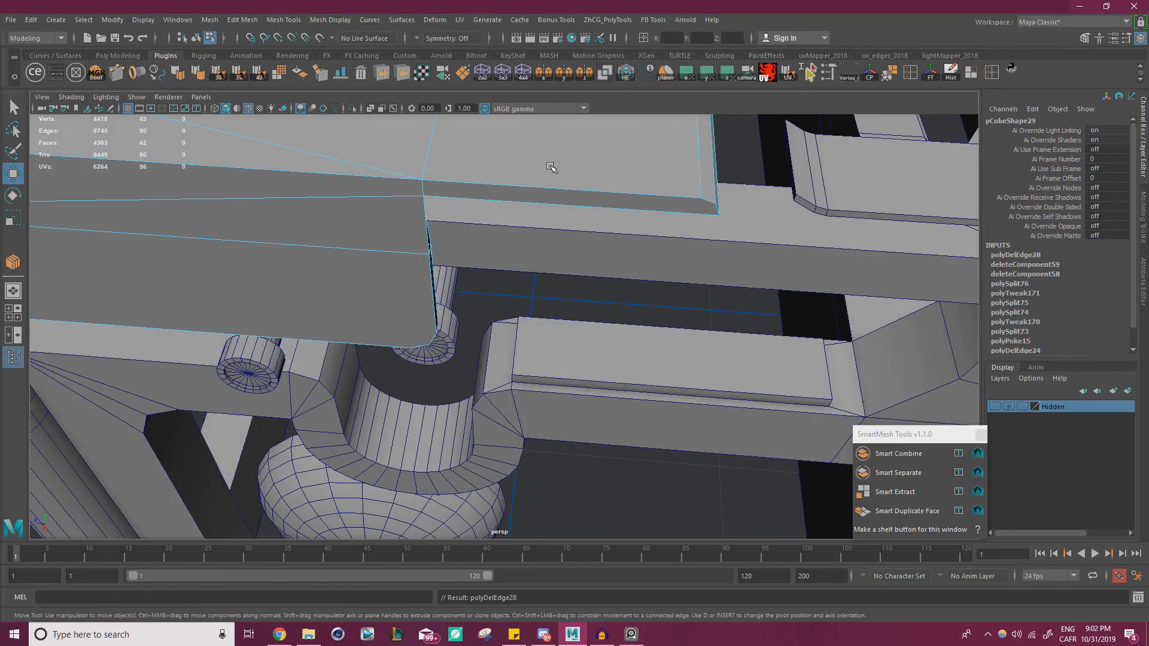
- Move the vertices where the cover's body meets the narrow front section along the cover's length, and isolate the cover
{"action": "left_click_drag", "start_coordinate": [534, 192], "coordinate": [372, 275], "text": "alt"}
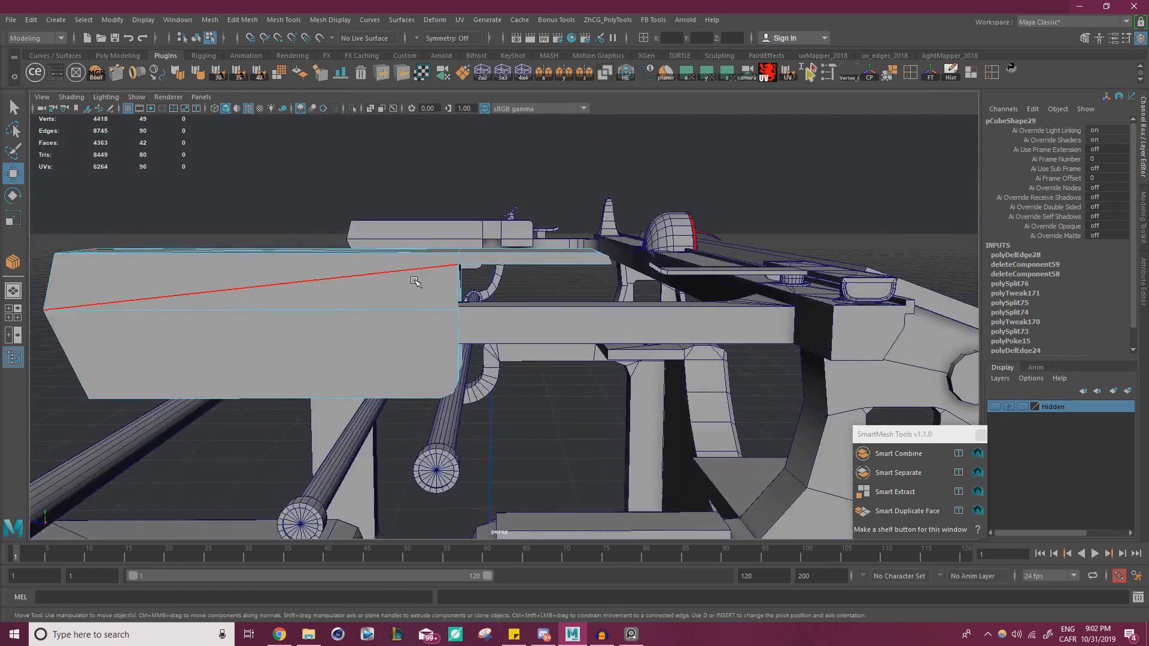
{"action": "right_click_drag", "start_coordinate": [367, 271], "coordinate": [323, 270]}
{"action": "left_click_drag", "start_coordinate": [354, 197], "coordinate": [536, 438]}
{"action": "left_click_drag", "start_coordinate": [479, 353], "coordinate": [467, 393], "text": "alt"}
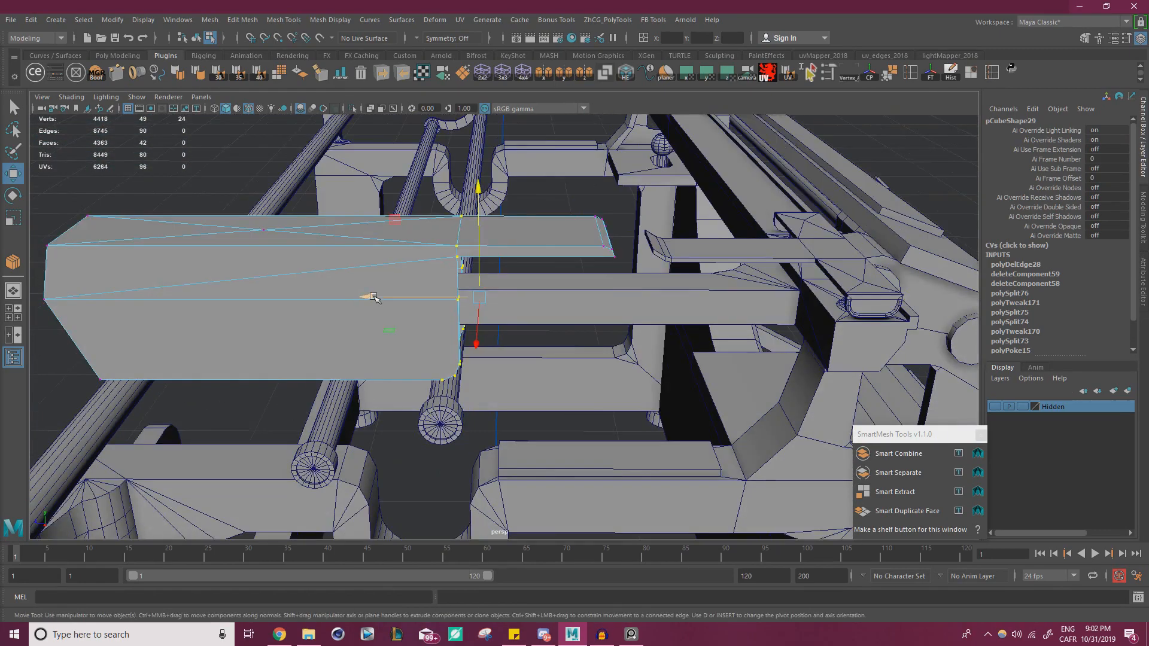
{"action": "left_click_drag", "start_coordinate": [373, 297], "coordinate": [440, 264]}
{"action": "right_click_drag", "start_coordinate": [440, 263], "coordinate": [479, 244]}
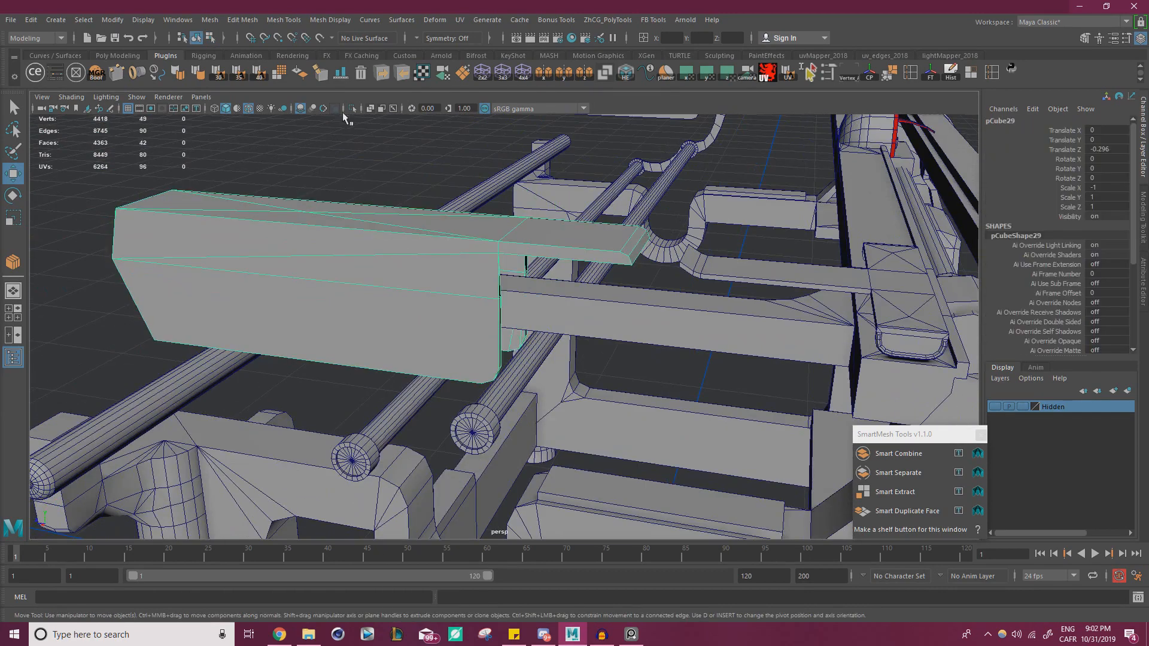
{"action": "left_click", "coordinate": [352, 108]}
- Extrude the open inner edges around the narrow section's underside vertically downward to form an inner lip
{"action": "left_click_drag", "start_coordinate": [415, 198], "coordinate": [459, 290], "text": "alt"}
{"action": "scroll", "coordinate": [419, 272], "scroll_direction": "up", "scroll_amount": 2}
{"action": "right_click_drag", "start_coordinate": [400, 278], "coordinate": [396, 258]}
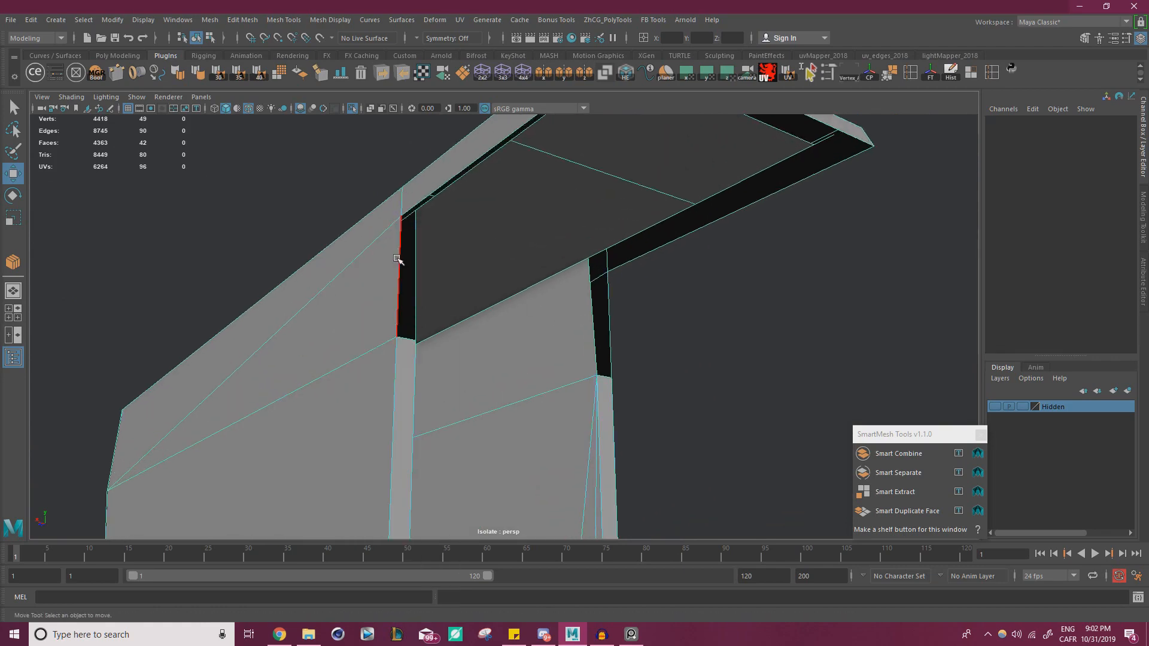
{"action": "left_click", "coordinate": [396, 258]}
{"action": "left_click_drag", "start_coordinate": [396, 258], "coordinate": [353, 282], "text": "alt"}
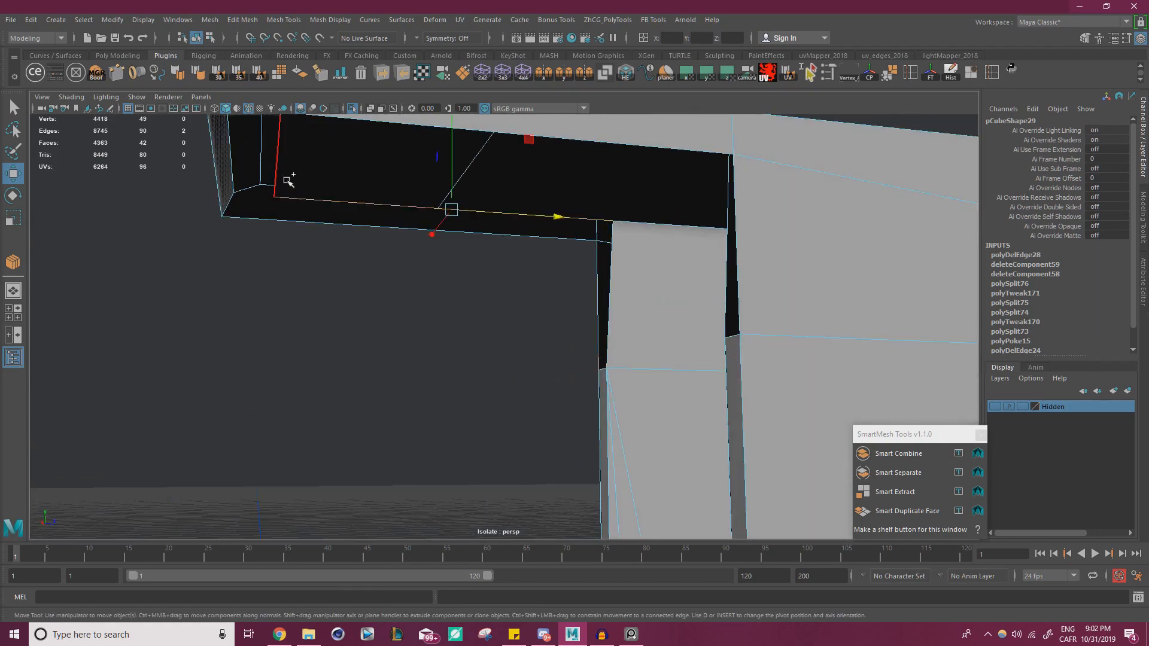
{"action": "left_click", "coordinate": [286, 178], "text": "shift"}
{"action": "left_click_drag", "start_coordinate": [286, 178], "coordinate": [626, 213], "text": "alt"}
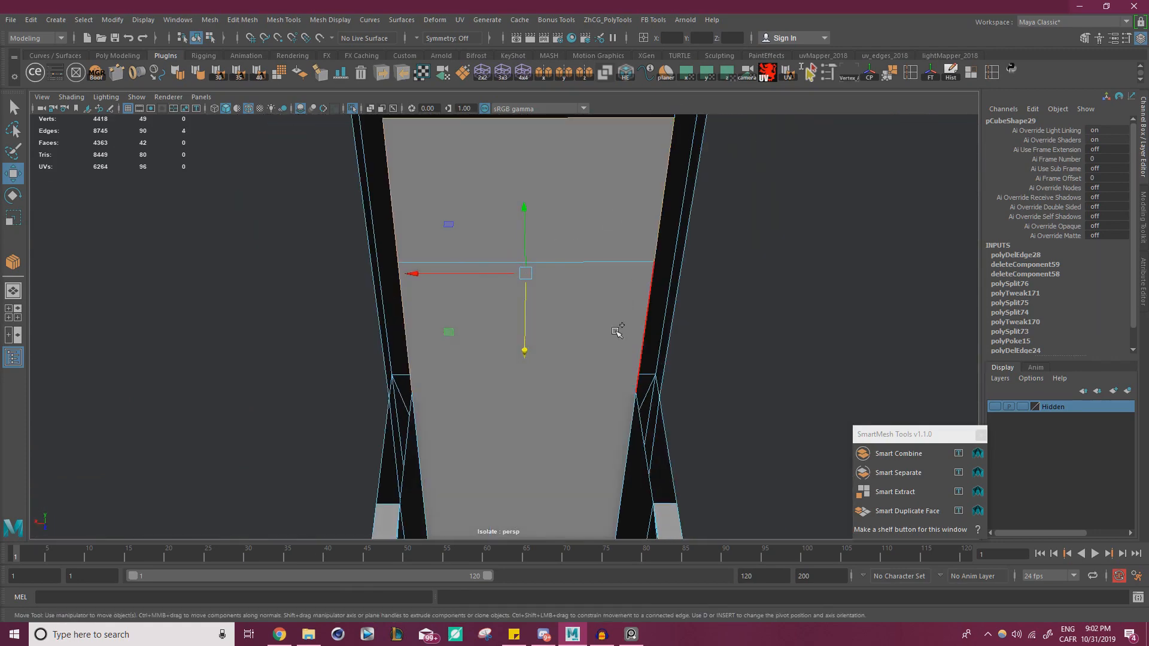
{"action": "left_click_drag", "start_coordinate": [549, 330], "coordinate": [597, 342], "text": "alt"}
{"action": "left_click_drag", "start_coordinate": [593, 280], "coordinate": [896, 299], "text": "shift"}
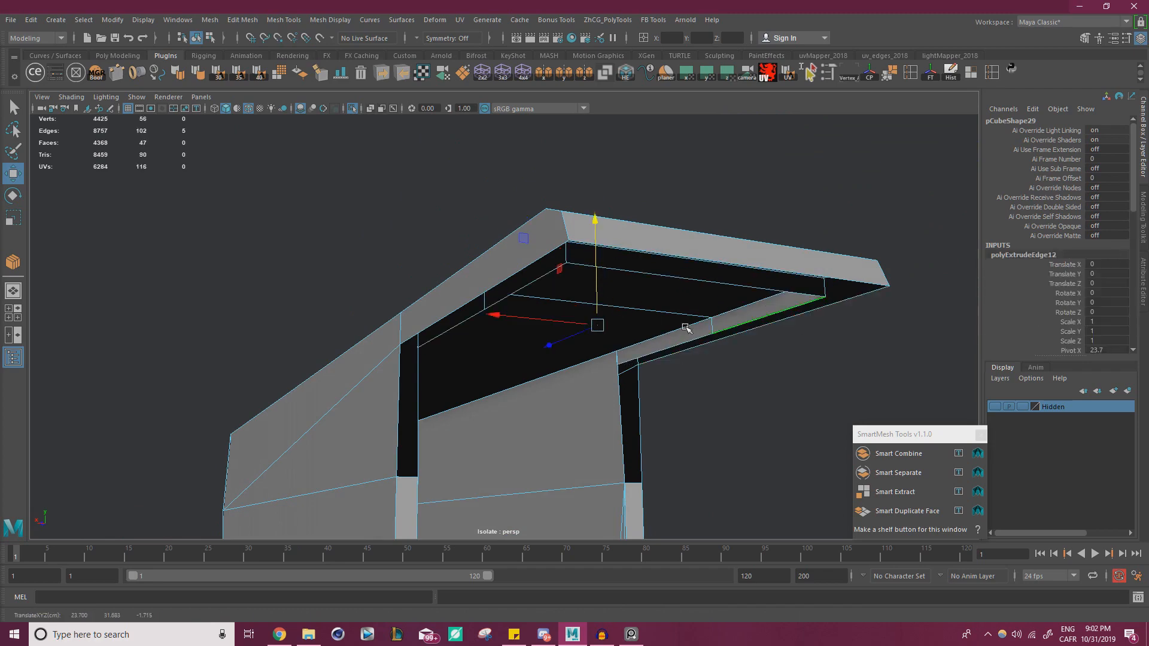
- Cut an edge across one inner side wall from near the top of its open front edge to the far corner vertex
{"action": "middle_click_drag", "start_coordinate": [626, 310], "coordinate": [572, 294], "text": "alt"}
{"action": "left_click_drag", "start_coordinate": [685, 293], "coordinate": [585, 334], "text": "alt"}
{"action": "left_click", "coordinate": [531, 333]}
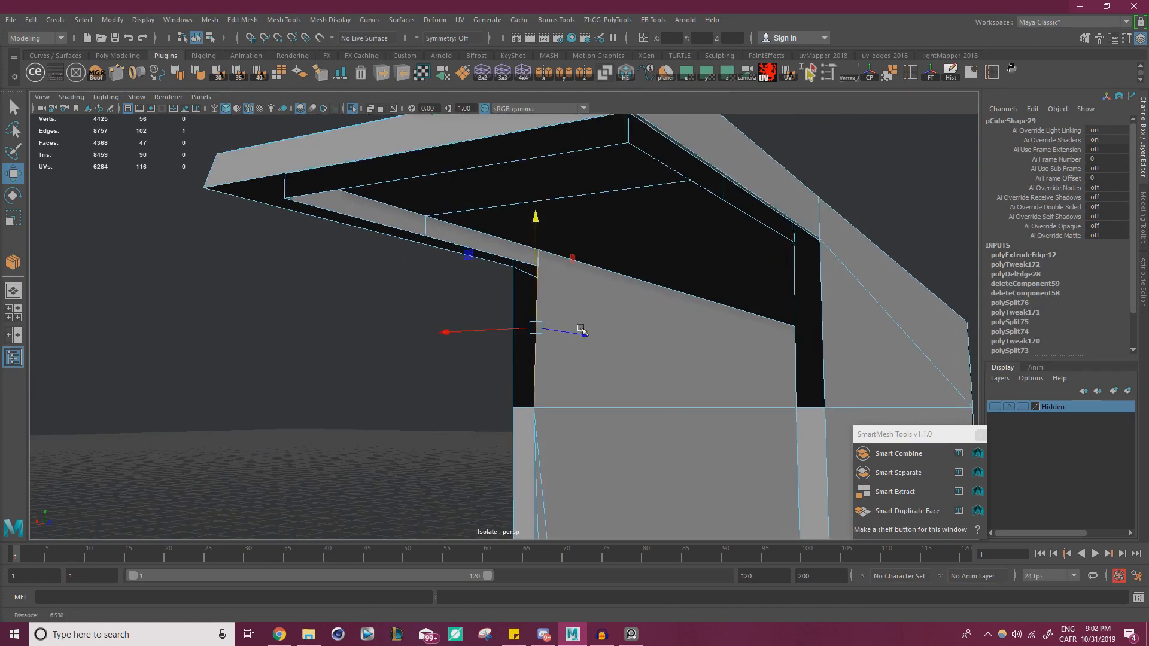
{"action": "right_click_drag", "start_coordinate": [585, 335], "coordinate": [625, 310], "text": "alt"}
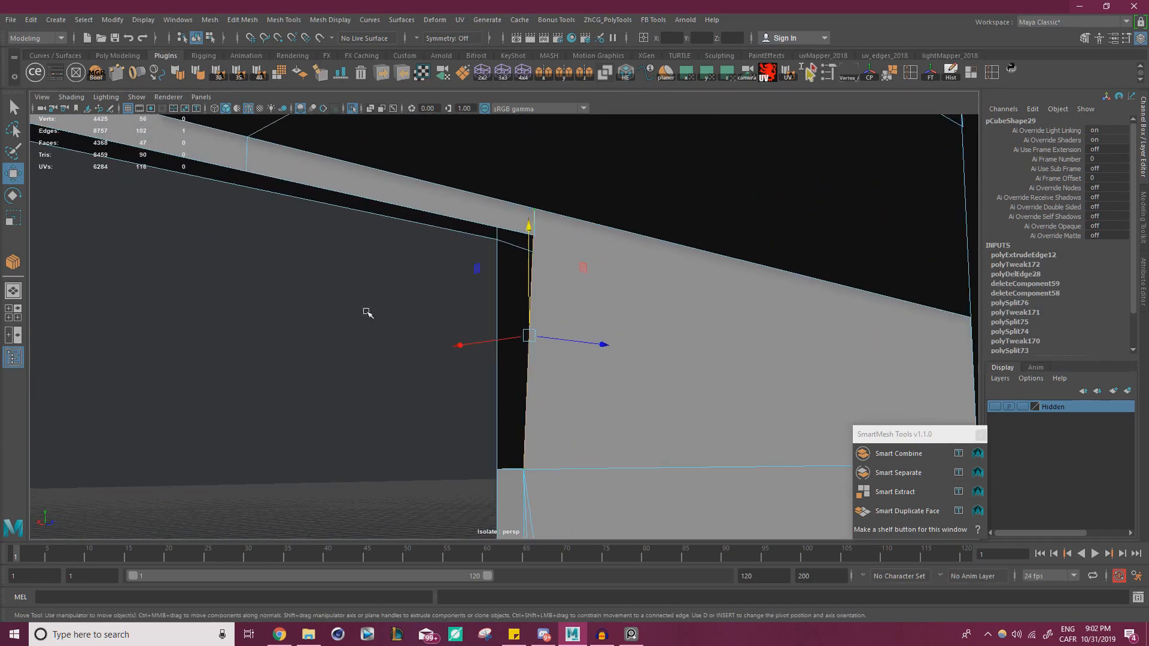
{"action": "right_click_drag", "start_coordinate": [512, 277], "coordinate": [534, 240], "text": "shift"}
{"action": "left_click", "coordinate": [534, 209]}
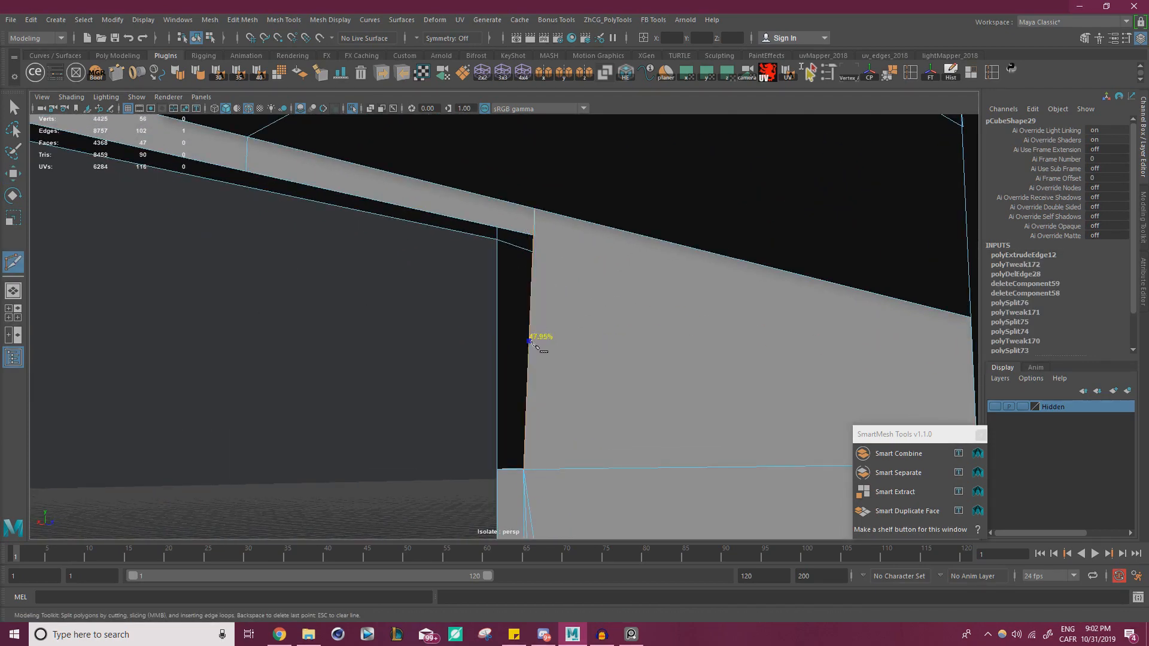
{"action": "left_click_drag", "start_coordinate": [577, 256], "coordinate": [692, 316], "text": "alt"}
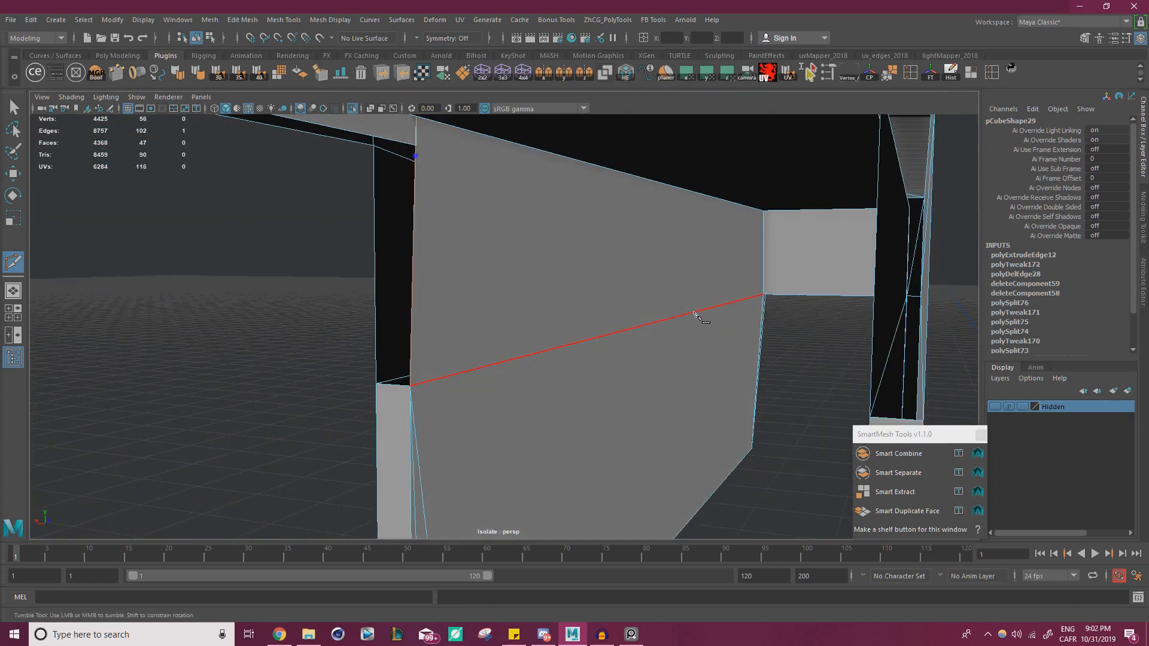
{"action": "right_click", "coordinate": [831, 291]}
{"action": "left_click", "coordinate": [411, 385]}
- Cut a matching edge across the opposite inner side wall to its far corner vertex and finish cutting
{"action": "left_click_drag", "start_coordinate": [573, 305], "coordinate": [688, 287], "text": "alt"}
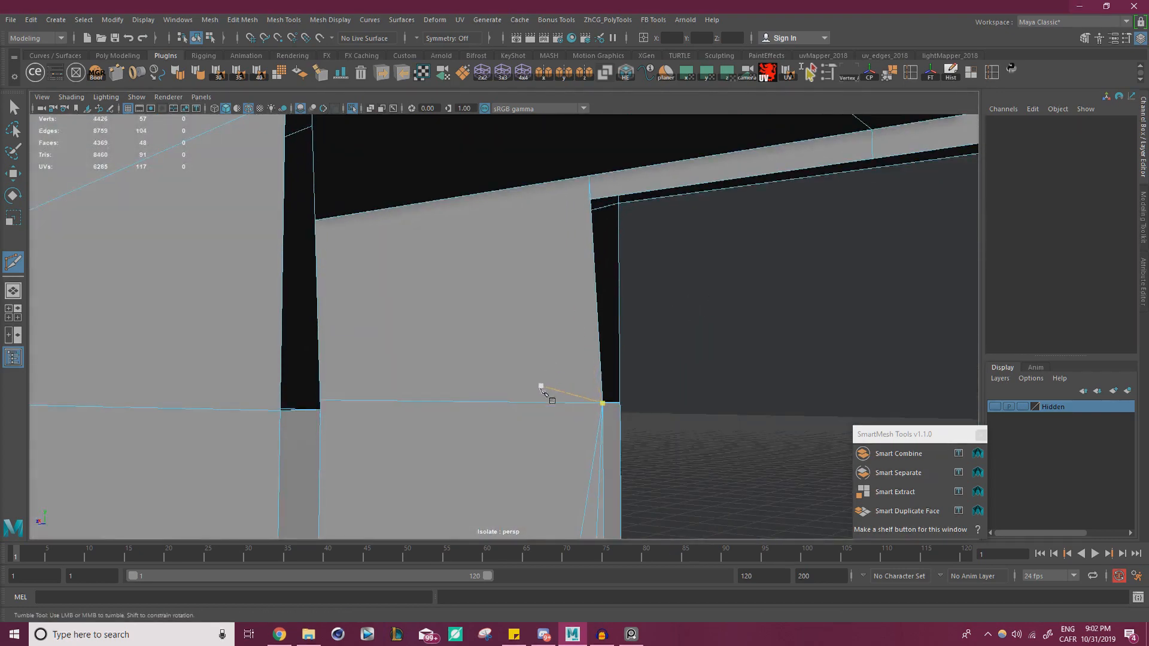
{"action": "left_click", "coordinate": [588, 211]}
{"action": "left_click_drag", "start_coordinate": [588, 211], "coordinate": [425, 307], "text": "alt"}
{"action": "left_click", "coordinate": [403, 286]}
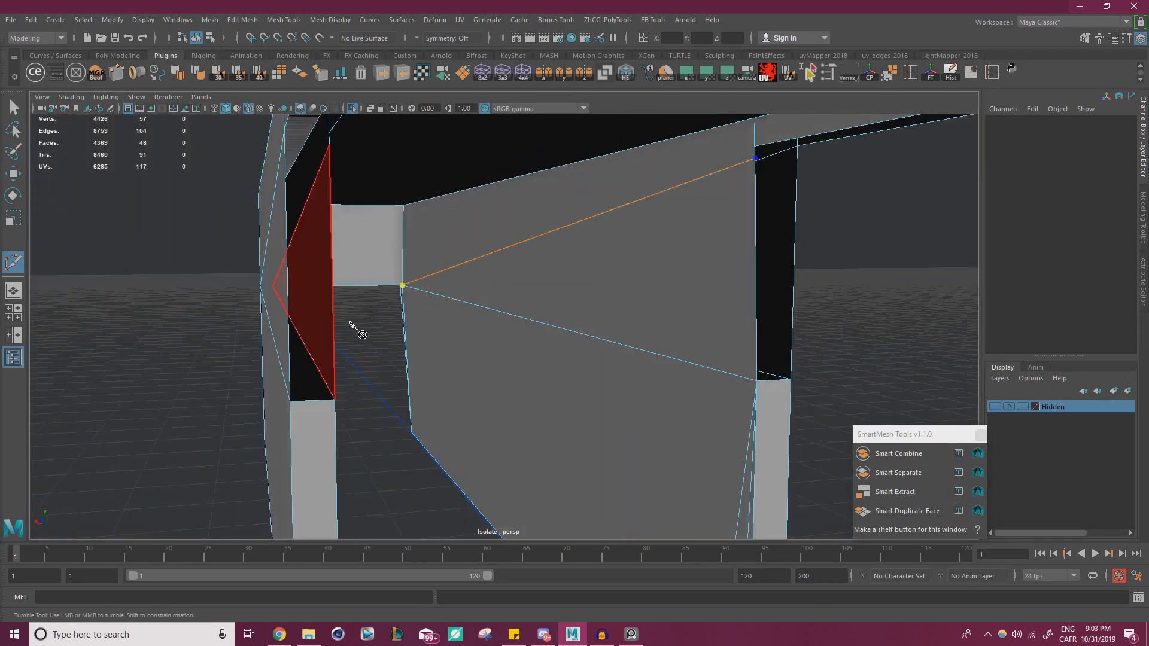
{"action": "right_click", "coordinate": [396, 352]}
{"action": "key", "text": "w"}
- Snap the two new front cut vertices onto the extruded lip's lower corners and merge the cover's overlapping vertices
{"action": "left_click_drag", "start_coordinate": [674, 229], "coordinate": [681, 212], "text": "alt"}
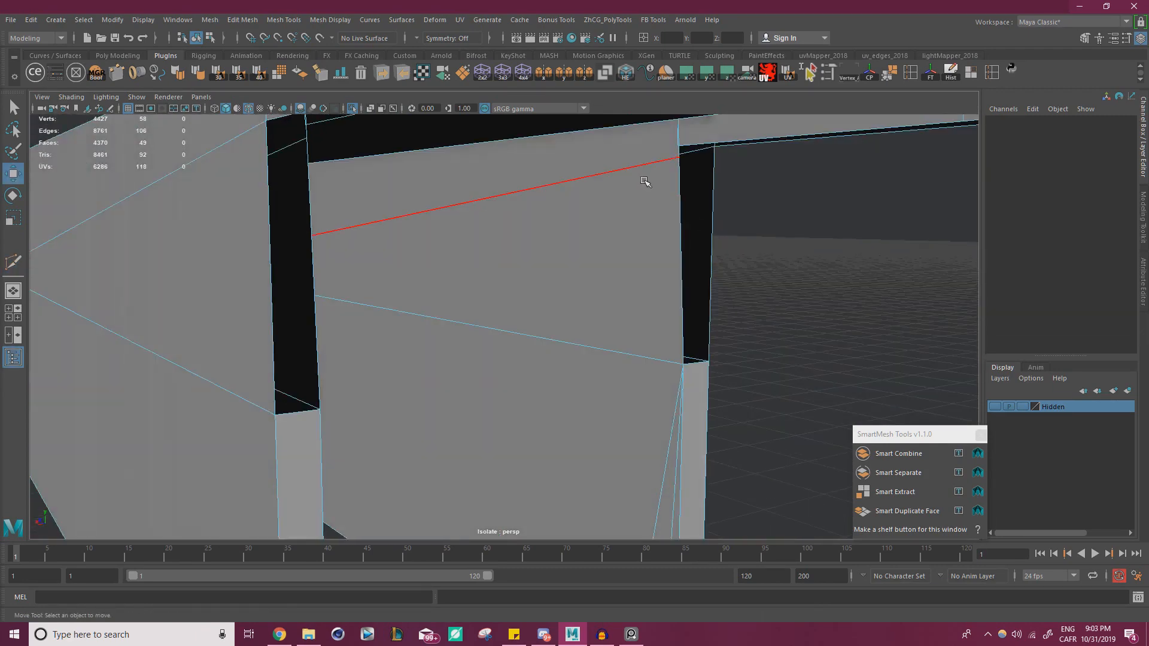
{"action": "right_click_drag", "start_coordinate": [645, 182], "coordinate": [592, 178]}
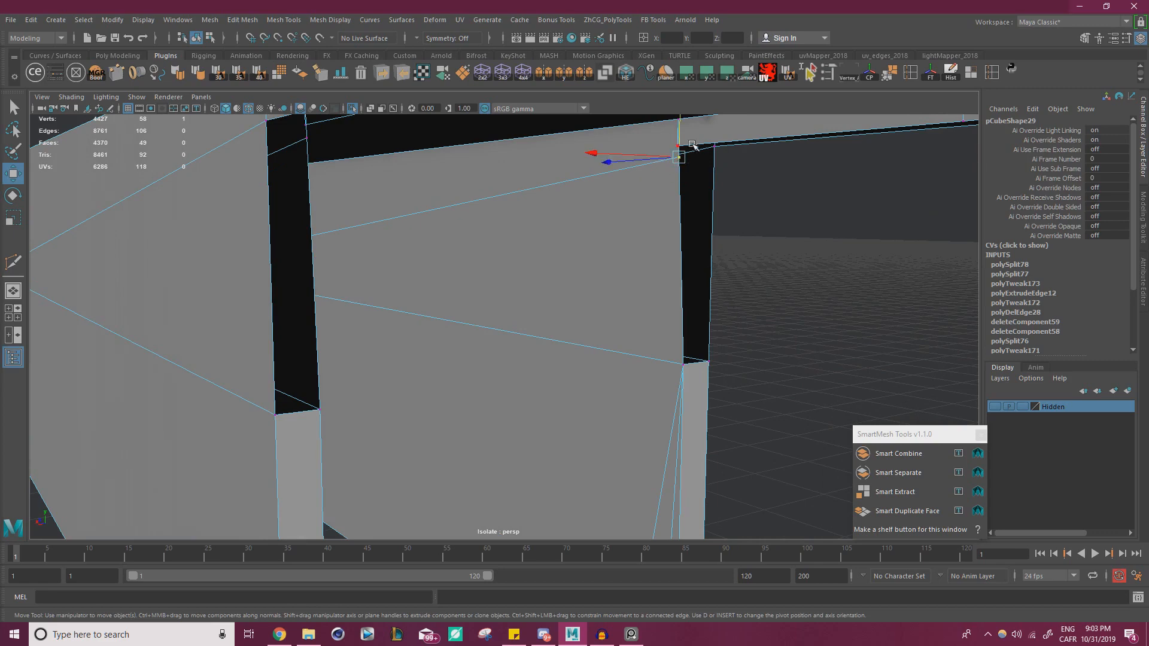
{"action": "left_click_drag", "start_coordinate": [679, 158], "coordinate": [419, 203]}
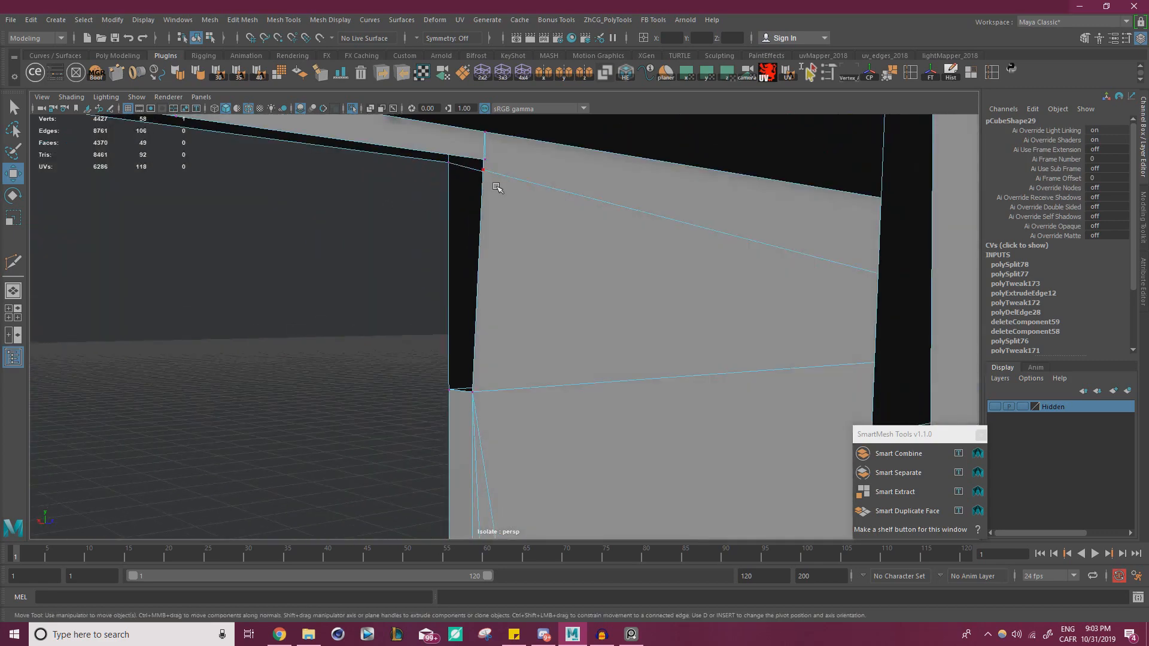
{"action": "left_click_drag", "start_coordinate": [483, 170], "coordinate": [485, 159]}
{"action": "scroll", "coordinate": [488, 198], "scroll_direction": "down", "scroll_amount": 2}
{"action": "left_click_drag", "start_coordinate": [487, 210], "coordinate": [239, 160], "text": "alt"}
{"action": "scroll", "coordinate": [467, 213], "scroll_direction": "down", "scroll_amount": 1}
{"action": "left_click_drag", "start_coordinate": [236, 158], "coordinate": [828, 424]}
{"action": "right_click_drag", "start_coordinate": [649, 292], "coordinate": [701, 238], "text": "shift"}
{"action": "left_click_drag", "start_coordinate": [715, 260], "coordinate": [647, 273], "text": "alt"}
{"action": "right_click_drag", "start_coordinate": [647, 273], "coordinate": [715, 311], "text": "alt"}
{"action": "left_click_drag", "start_coordinate": [715, 311], "coordinate": [664, 304], "text": "alt"}
- Bridge the inner and outer front edges of both side walls to close their open vertical gaps
{"action": "right_click_drag", "start_coordinate": [664, 304], "coordinate": [658, 242]}
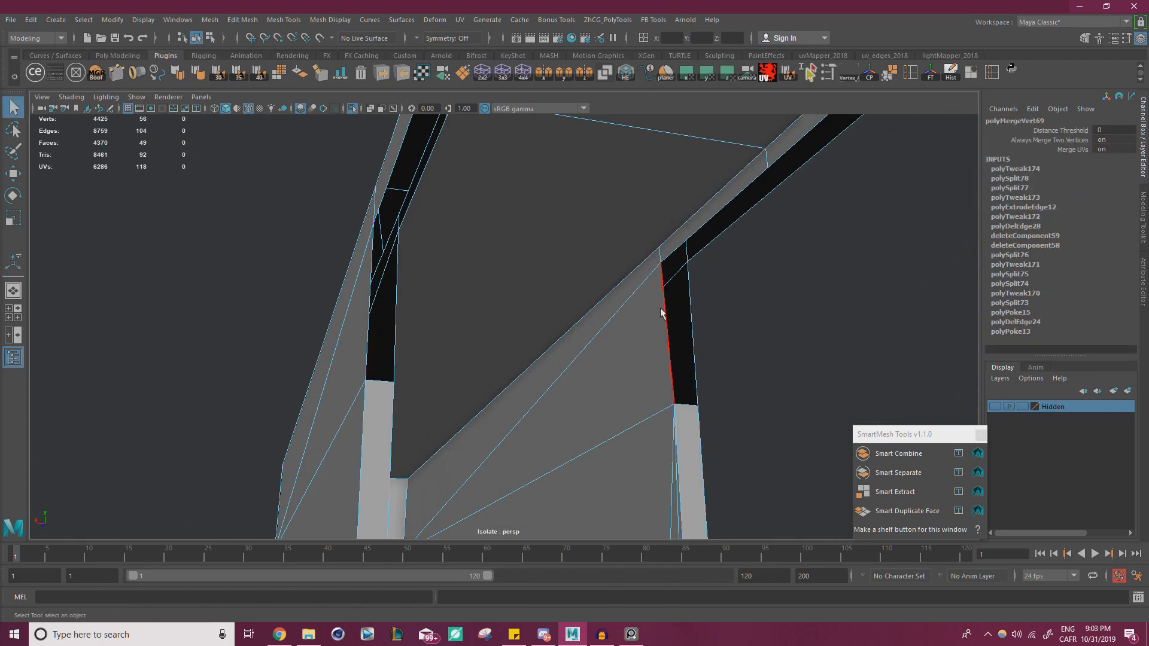
{"action": "left_click", "coordinate": [663, 313]}
{"action": "left_click", "coordinate": [694, 321], "text": "shift"}
{"action": "right_click_drag", "start_coordinate": [755, 263], "coordinate": [718, 403], "text": "shift"}
{"action": "left_click_drag", "start_coordinate": [748, 393], "coordinate": [471, 376], "text": "alt"}
{"action": "left_click", "coordinate": [454, 340]}
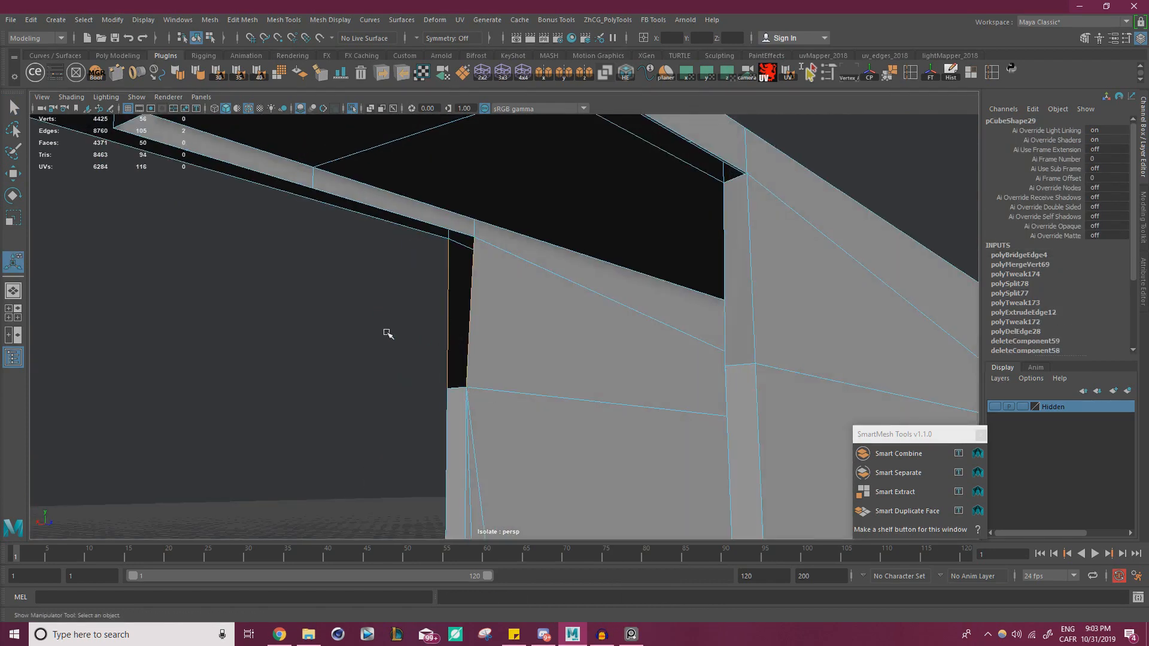
{"action": "key", "text": "g"}
- Delete the crosswise edge loop running through the inner lip and underside of the narrow section
{"action": "left_click_drag", "start_coordinate": [389, 328], "coordinate": [562, 250], "text": "alt"}
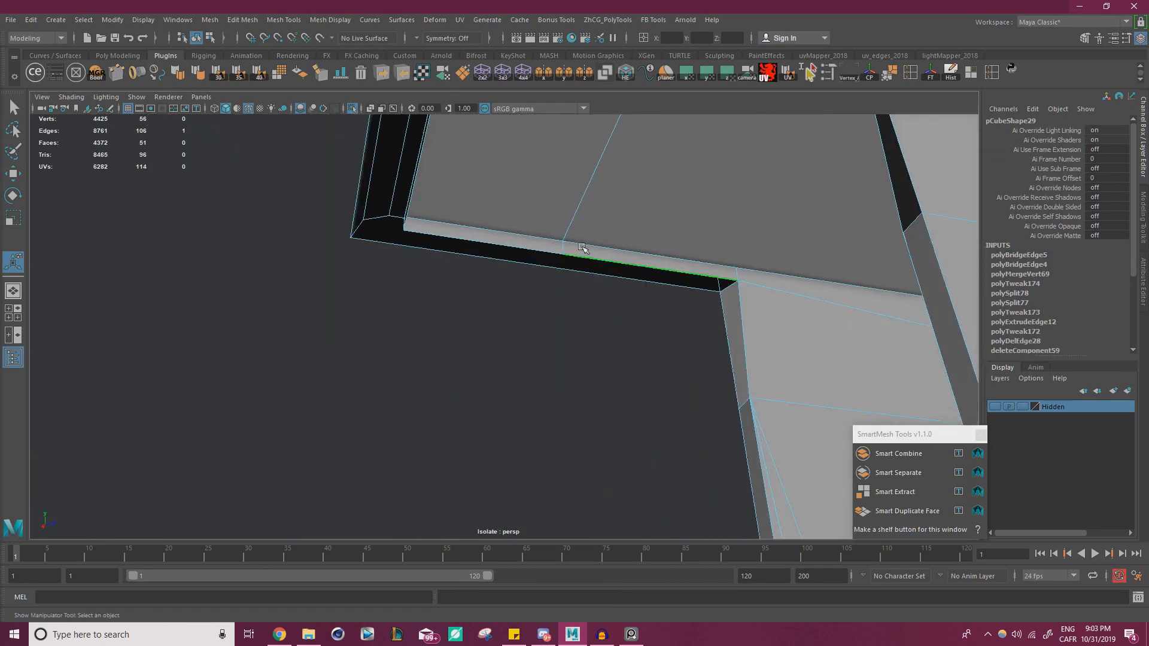
{"action": "key", "text": "ctrl+Delete"}
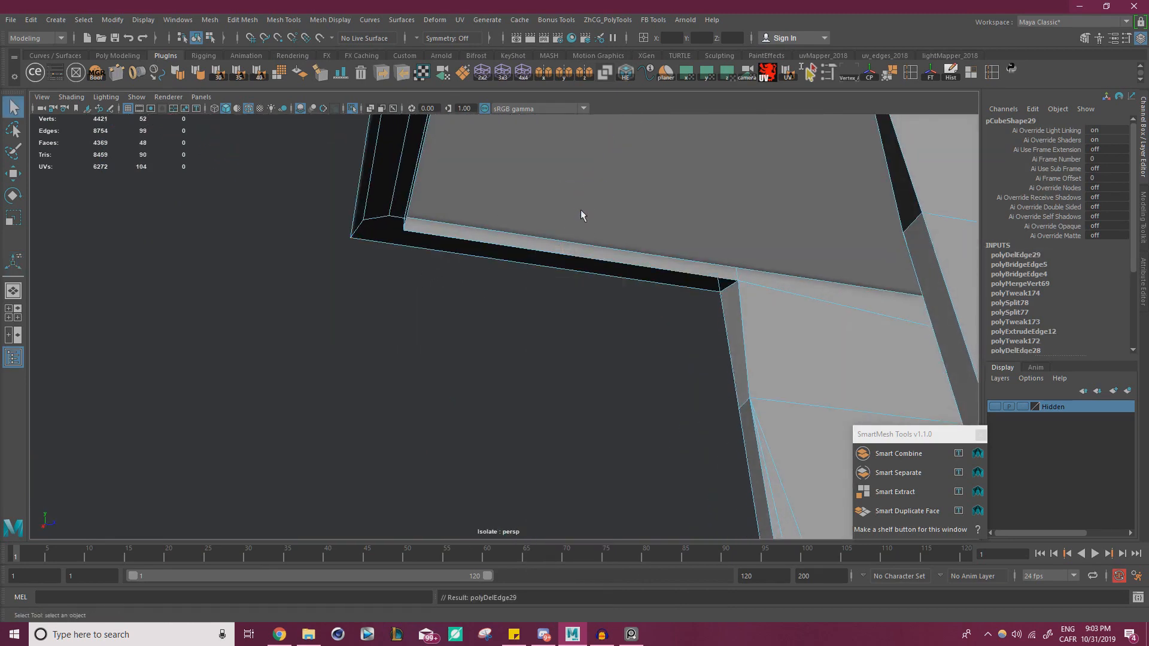
{"action": "key", "text": "w"}
- Bridge the inner lip to the outer lower border along both long sides and the front end of the narrow section
{"action": "right_click", "coordinate": [496, 213]}
{"action": "left_click", "coordinate": [493, 260]}
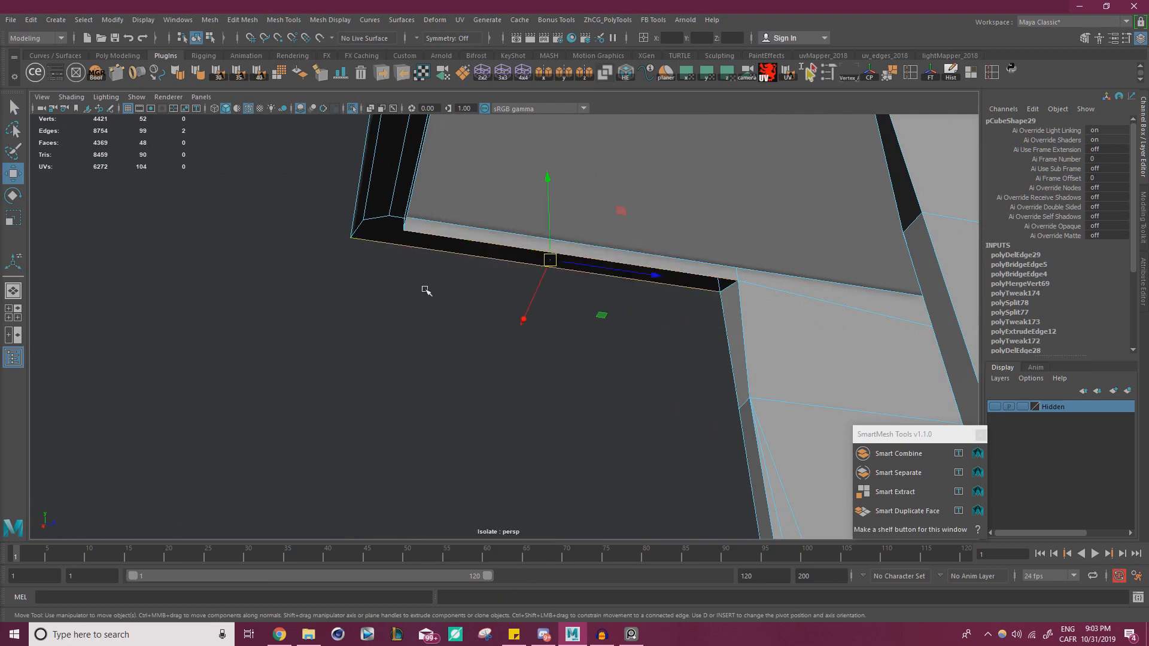
{"action": "key", "text": "g"}
{"action": "left_click_drag", "start_coordinate": [426, 291], "coordinate": [552, 313], "text": "alt"}
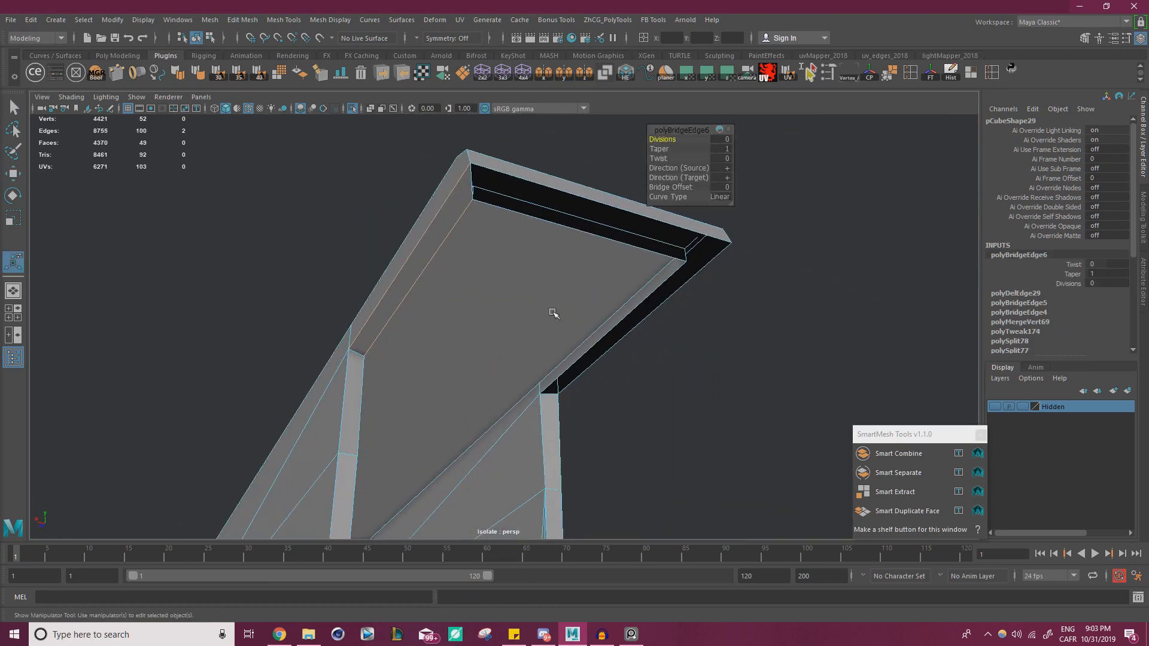
{"action": "left_click", "coordinate": [590, 346]}
{"action": "left_click", "coordinate": [600, 355], "text": "shift"}
{"action": "key", "text": "g"}
{"action": "left_click", "coordinate": [600, 238]}
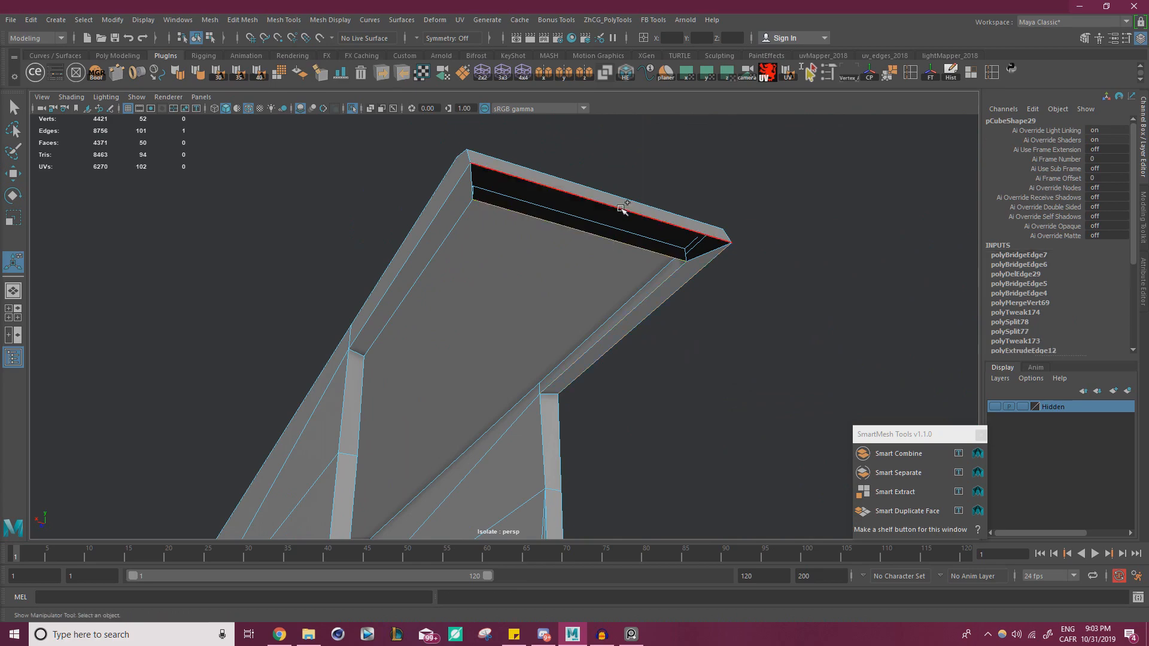
{"action": "key", "text": "g"}
- Select all inner faces of one side wall and scale them along X to flatten that wall
{"action": "left_click_drag", "start_coordinate": [636, 287], "coordinate": [559, 307], "text": "alt"}
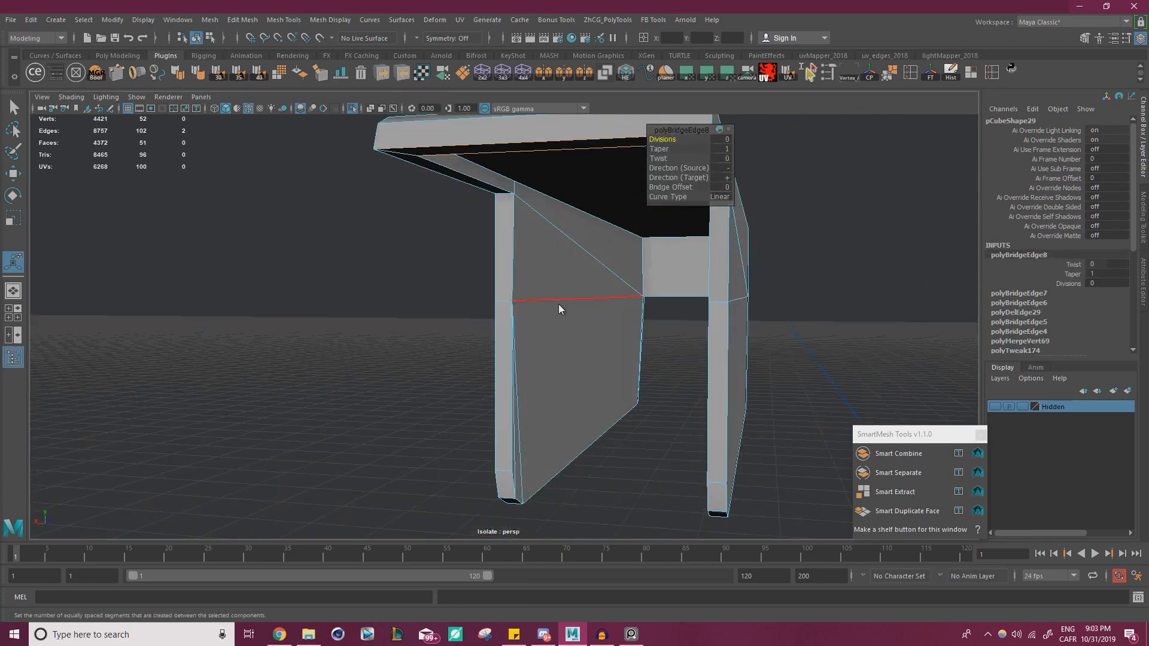
{"action": "key", "text": "q"}
{"action": "left_click", "coordinate": [553, 275]}
{"action": "left_click", "coordinate": [585, 243], "text": "shift"}
{"action": "left_click", "coordinate": [569, 341], "text": "shift"}
{"action": "left_click_drag", "start_coordinate": [513, 438], "coordinate": [544, 416], "text": "alt"}
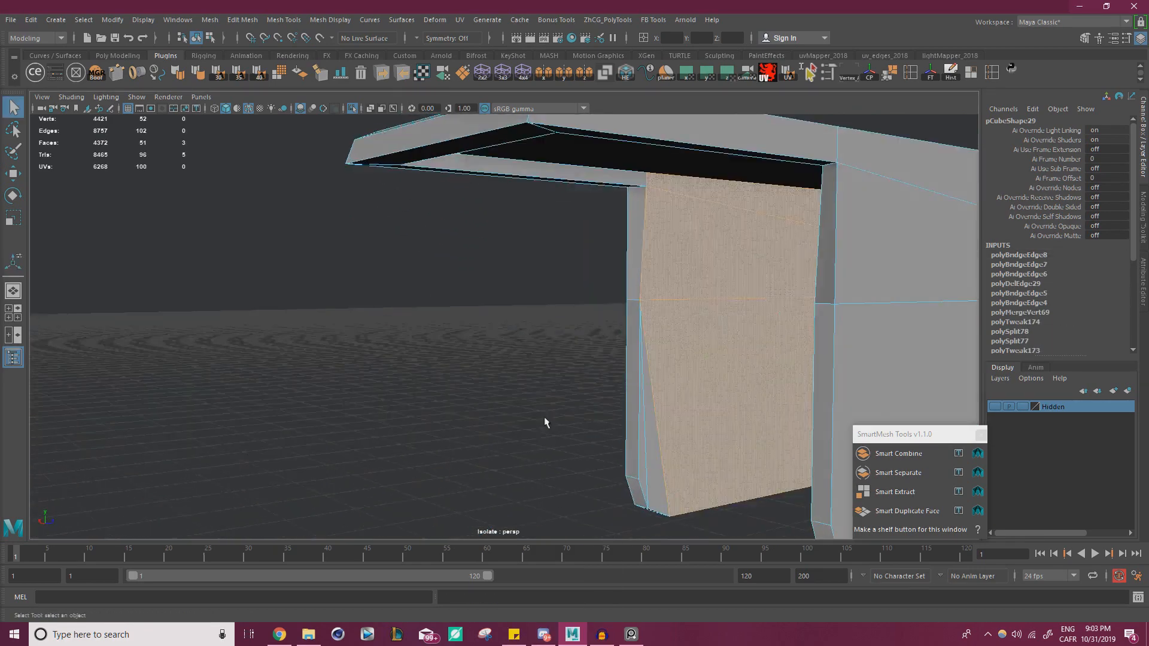
{"action": "middle_click_drag", "start_coordinate": [544, 416], "coordinate": [509, 336], "text": "alt"}
{"action": "right_click_drag", "start_coordinate": [508, 335], "coordinate": [609, 371], "text": "alt"}
{"action": "left_click", "coordinate": [609, 371], "text": "shift"}
{"action": "left_click", "coordinate": [595, 372], "text": "shift"}
{"action": "left_click_drag", "start_coordinate": [479, 357], "coordinate": [605, 344], "text": "alt"}
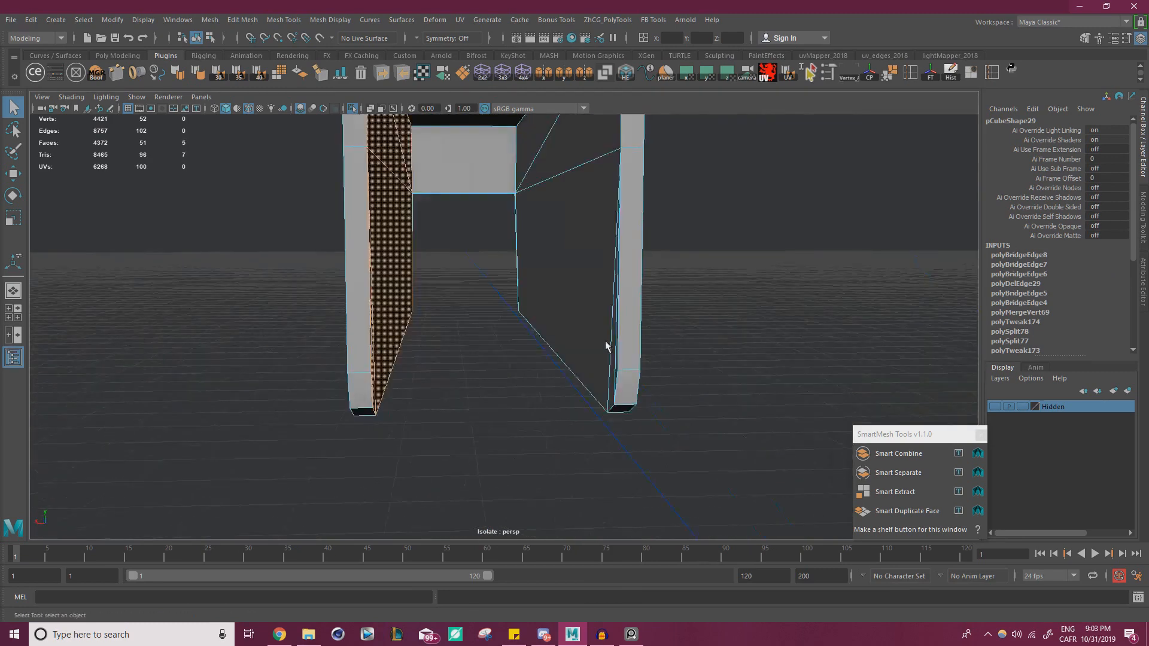
{"action": "right_click_drag", "start_coordinate": [606, 343], "coordinate": [434, 299], "text": "alt"}
{"action": "middle_click_drag", "start_coordinate": [434, 299], "coordinate": [474, 339], "text": "alt"}
{"action": "key", "text": "r"}
{"action": "left_click_drag", "start_coordinate": [341, 272], "coordinate": [343, 272]}
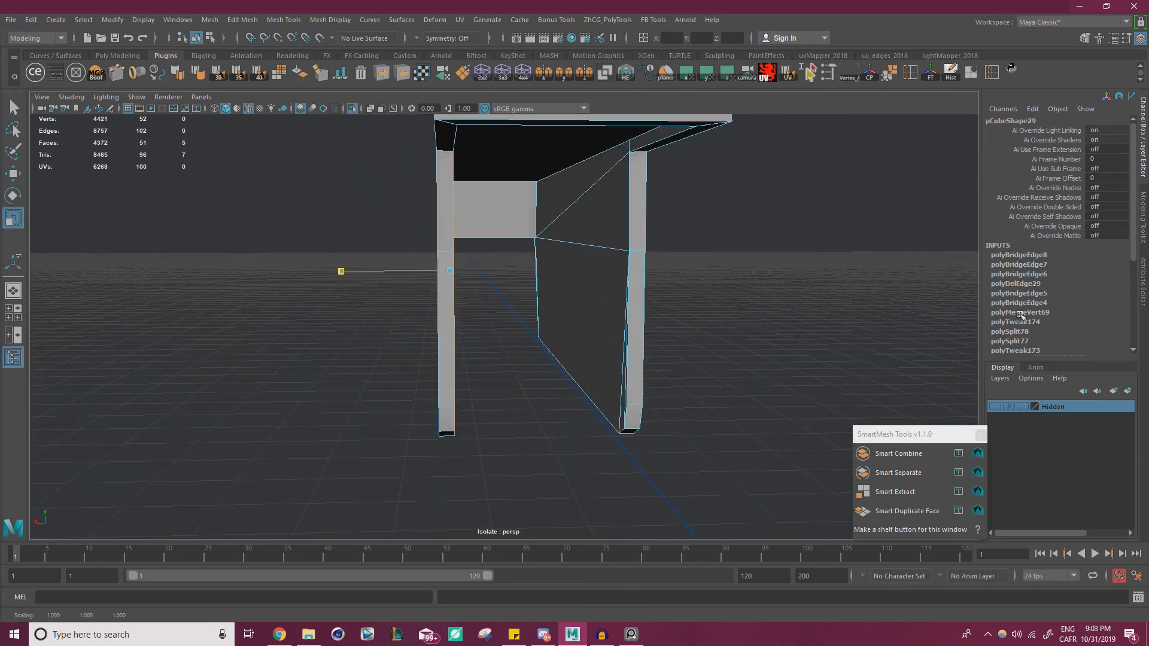
- Select all inner faces of the opposite side wall, including the thin faces beside its rounded corner
{"action": "left_click", "coordinate": [617, 224]}
{"action": "left_click", "coordinate": [585, 185], "text": "shift"}
{"action": "left_click", "coordinate": [604, 344], "text": "shift"}
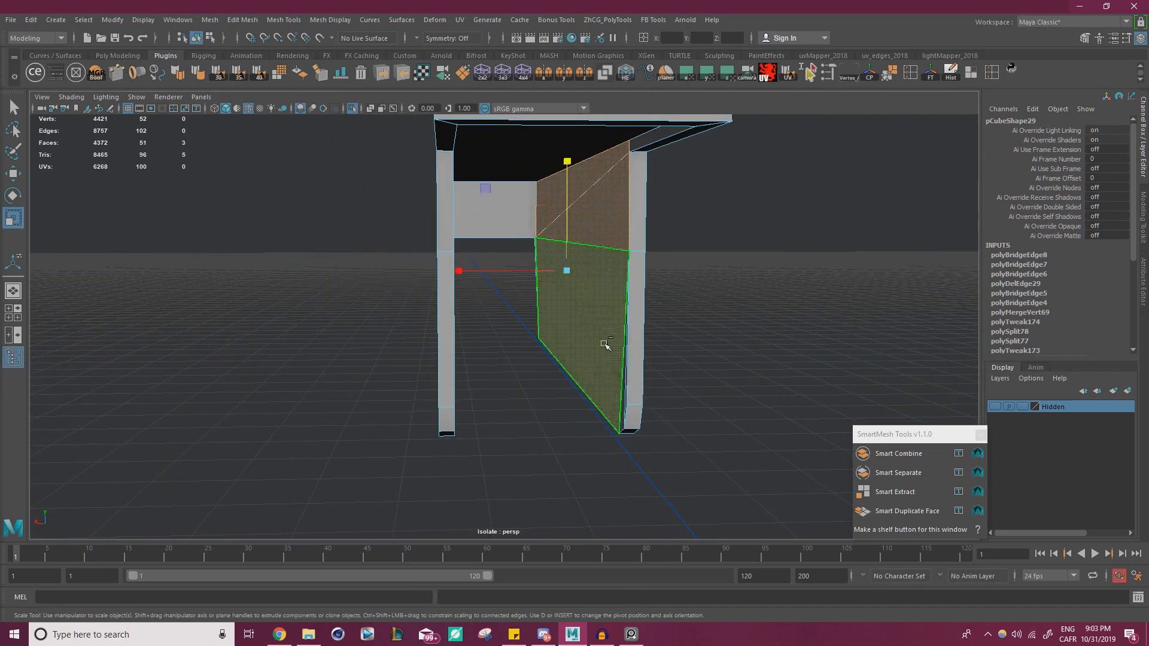
{"action": "key", "text": "f"}
{"action": "left_click", "coordinate": [609, 412], "text": "shift"}
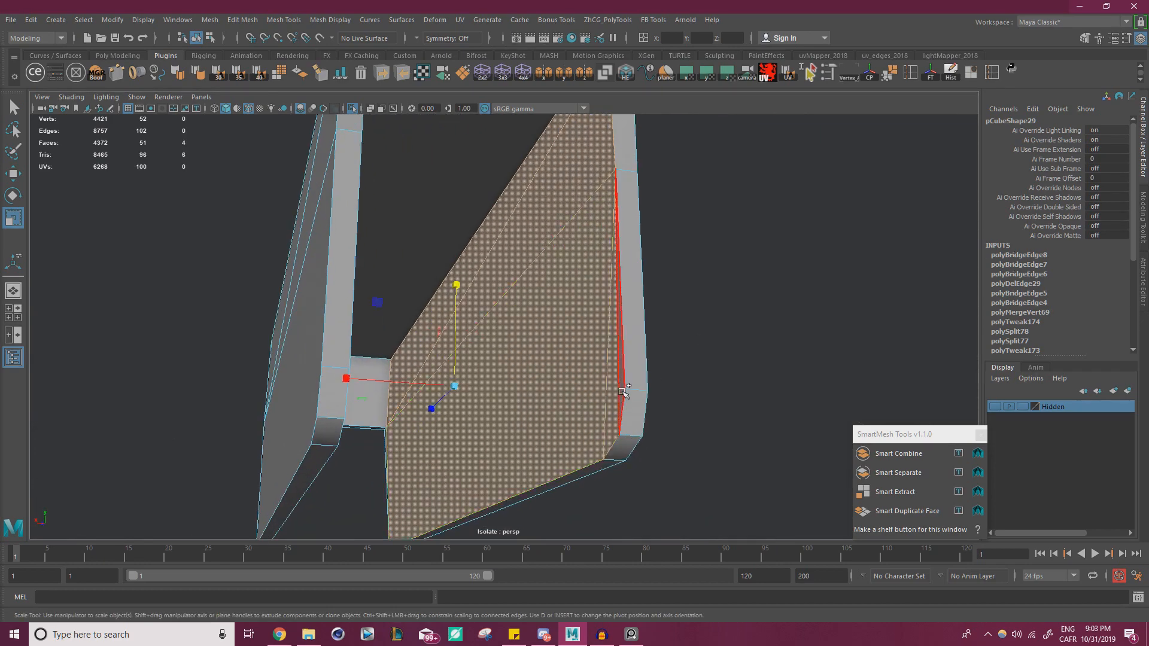
{"action": "left_click_drag", "start_coordinate": [572, 407], "coordinate": [317, 389], "text": "alt"}
{"action": "left_click", "coordinate": [275, 398], "text": "shift"}
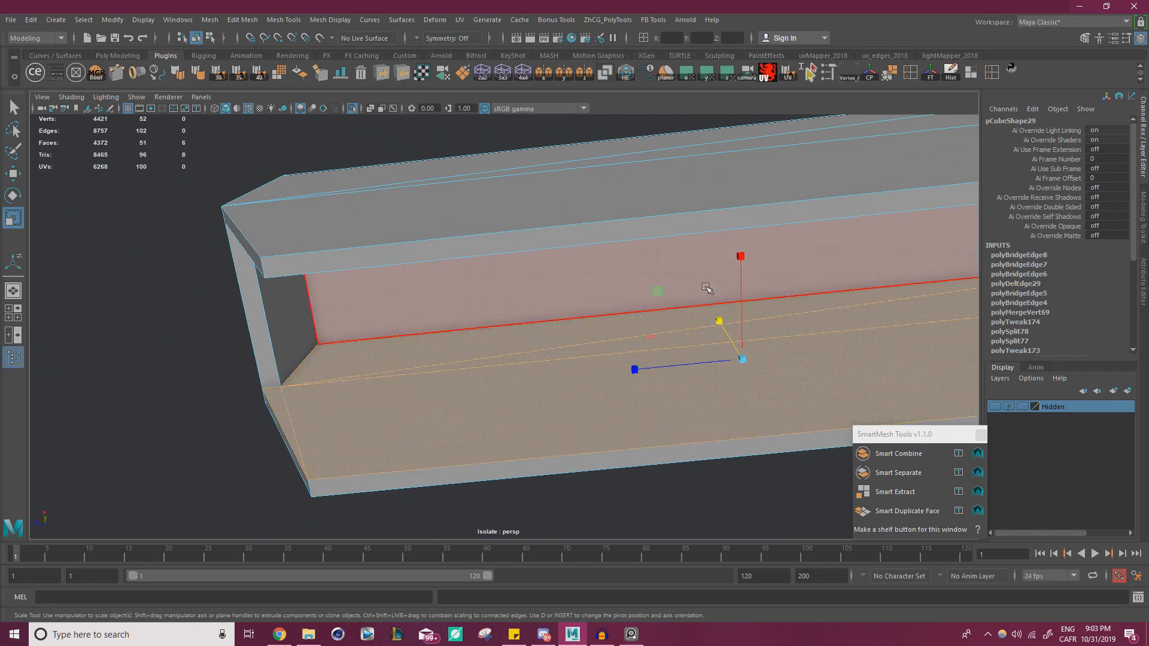
- Return to whole-object selection and select the reshaped cover
{"action": "left_click_drag", "start_coordinate": [583, 316], "coordinate": [657, 296], "text": "alt"}
{"action": "key", "text": "w"}
{"action": "left_click", "coordinate": [441, 216]}
{"action": "right_click_drag", "start_coordinate": [510, 236], "coordinate": [596, 198]}
{"action": "left_click", "coordinate": [579, 181]}
{"action": "left_click", "coordinate": [543, 241]}
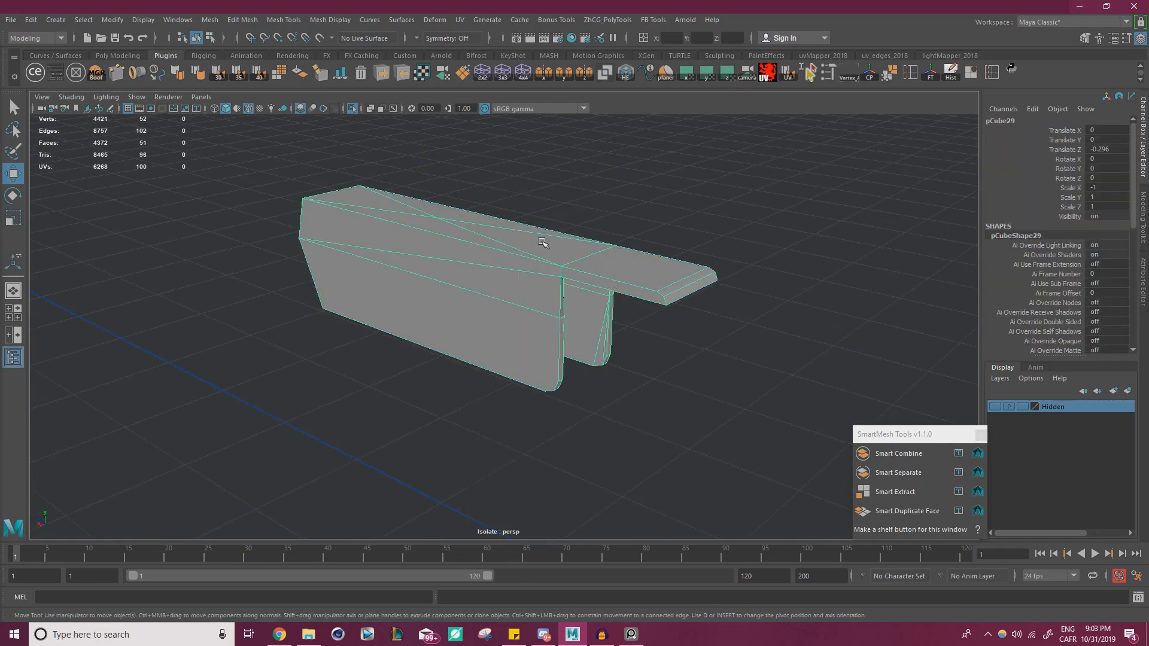
{"action": "left_click_drag", "start_coordinate": [409, 151], "coordinate": [375, 133], "text": "alt"}
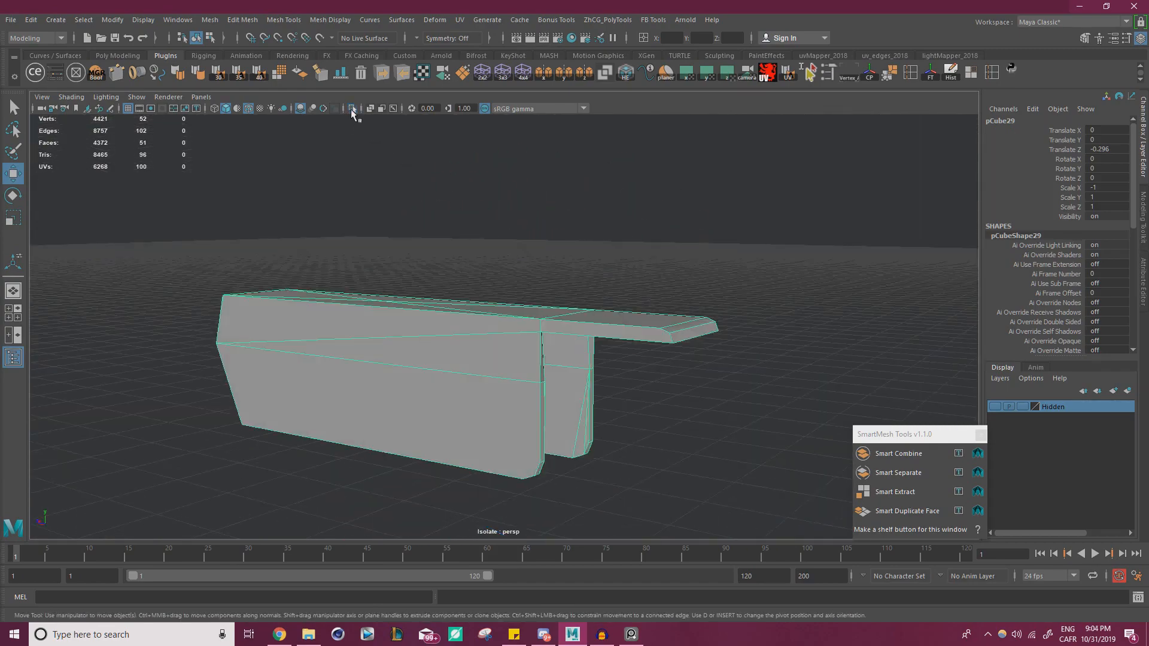
- Show the whole typewriter again and examine the reference photo around the carriage end cover's front end and the bracket beneath it
{"action": "left_click", "coordinate": [352, 111]}
{"action": "left_click_drag", "start_coordinate": [431, 290], "coordinate": [549, 317], "text": "alt"}
{"action": "right_click_drag", "start_coordinate": [1, 303], "coordinate": [651, 338]}
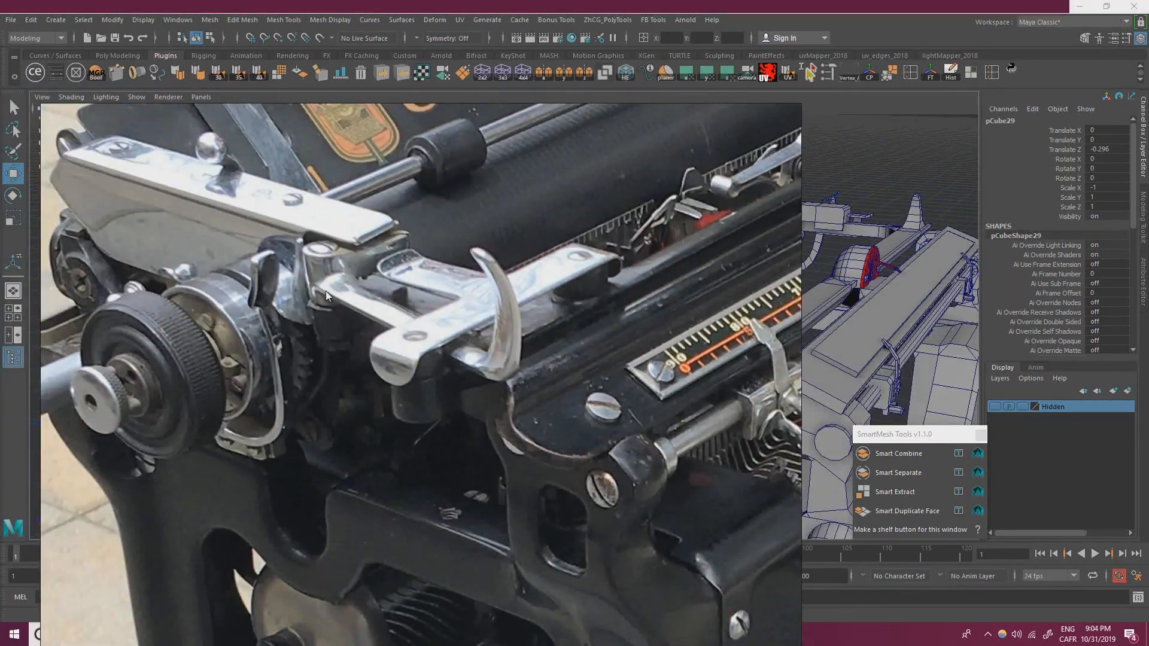
{"action": "scroll", "coordinate": [376, 290], "scroll_direction": "up", "scroll_amount": 5}
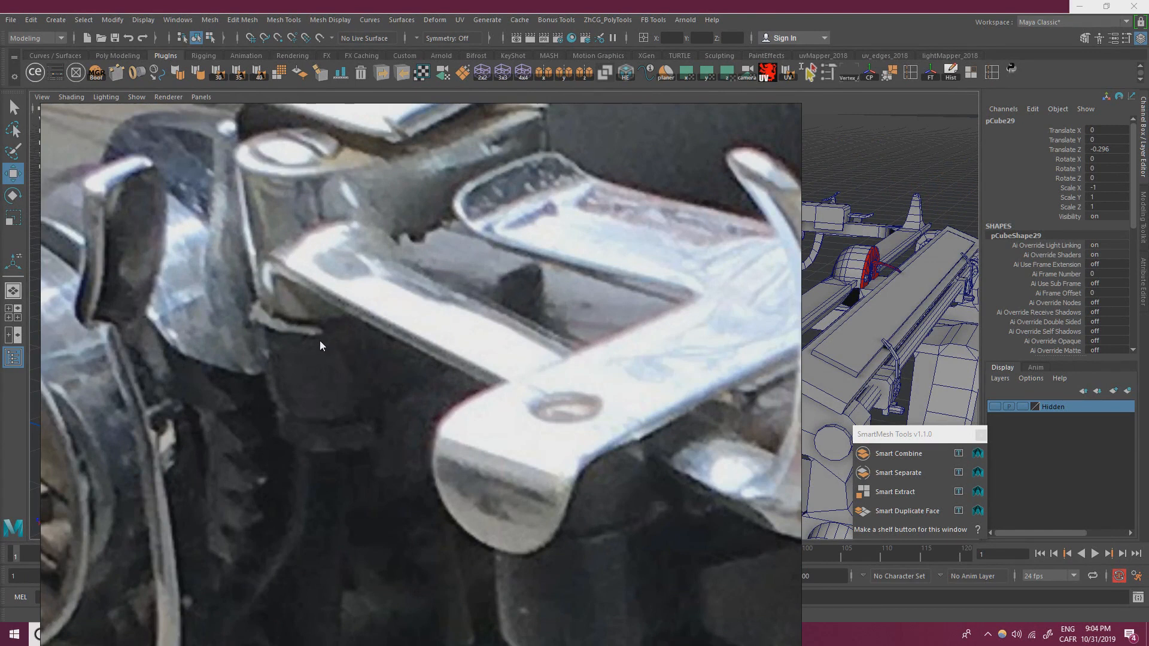
{"action": "scroll", "coordinate": [319, 340], "scroll_direction": "down", "scroll_amount": 4}
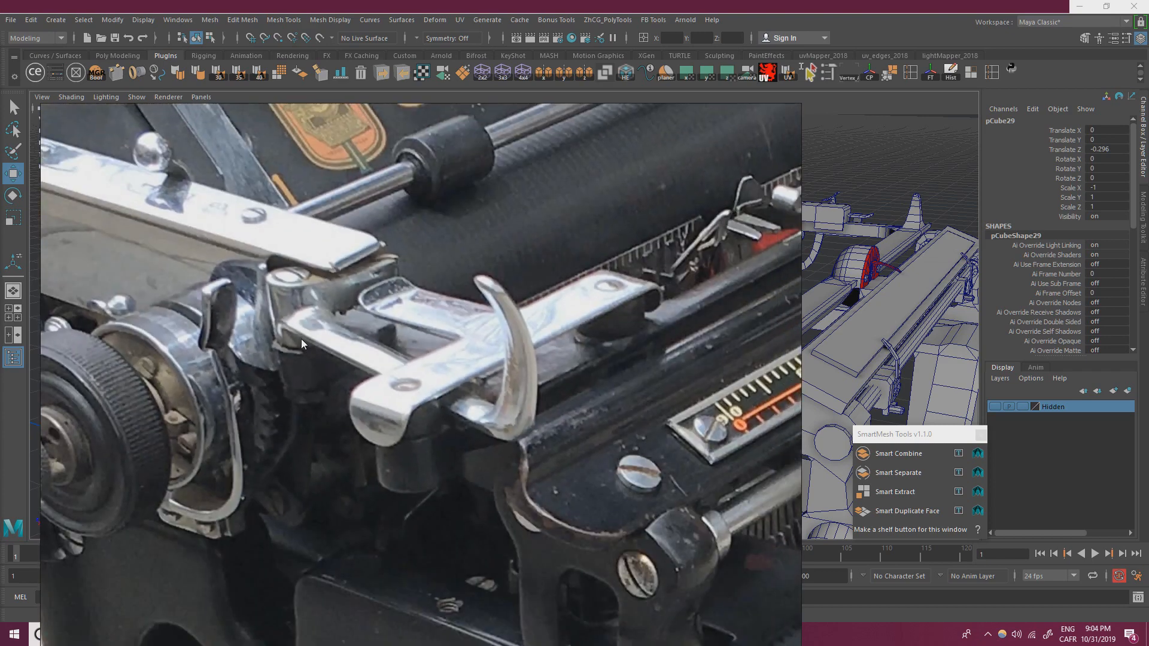
{"action": "scroll", "coordinate": [299, 335], "scroll_direction": "up", "scroll_amount": 3}
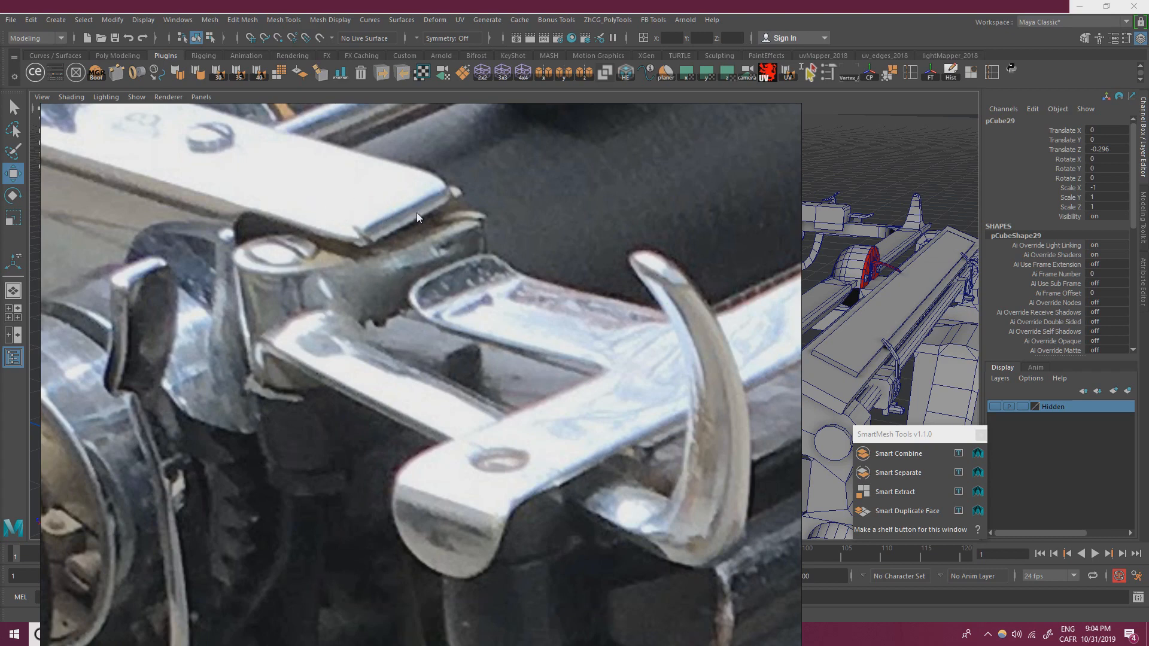
{"action": "right_click_drag", "start_coordinate": [416, 213], "coordinate": [0, 299]}
{"action": "left_click_drag", "start_coordinate": [612, 322], "coordinate": [576, 311], "text": "alt"}
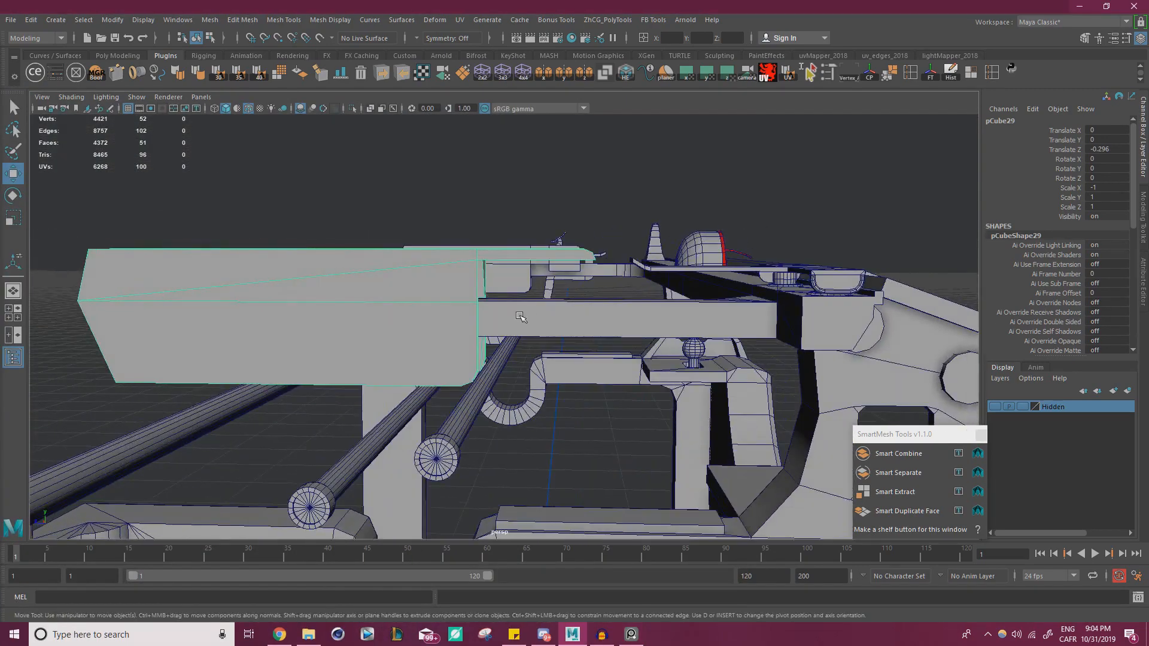
- Select the vertices at the front end of the cover's main body, shift them along Z, and clear the object selection
{"action": "right_click_drag", "start_coordinate": [446, 268], "coordinate": [395, 263]}
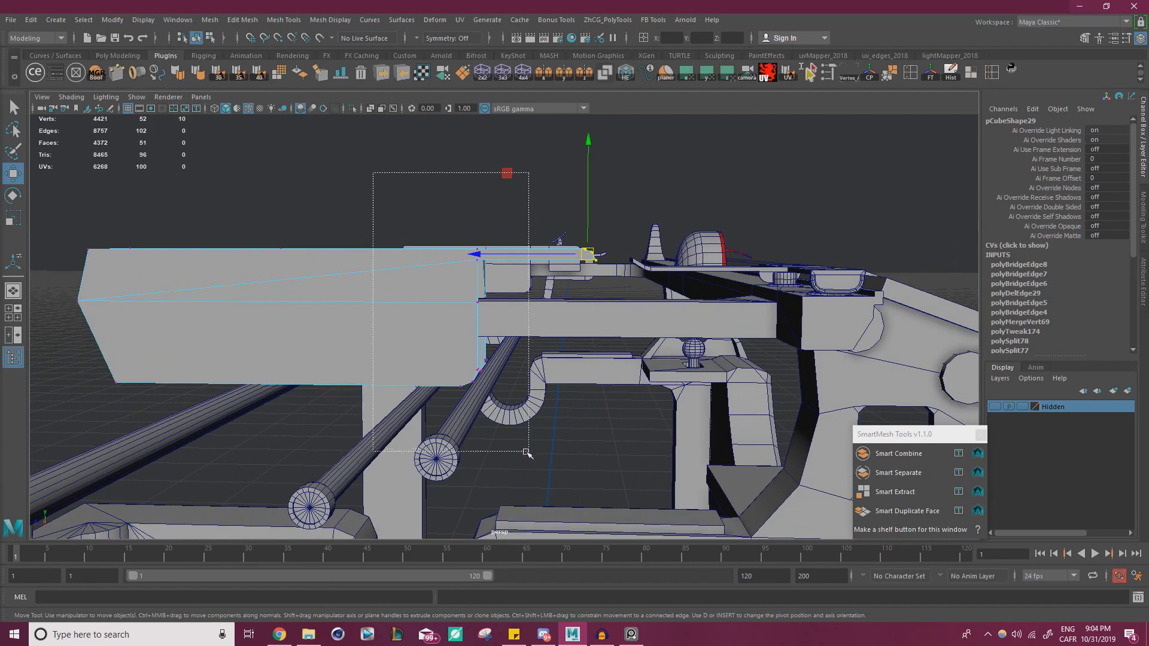
{"action": "left_click_drag", "start_coordinate": [526, 452], "coordinate": [523, 441]}
{"action": "left_click_drag", "start_coordinate": [396, 263], "coordinate": [391, 294], "text": "alt"}
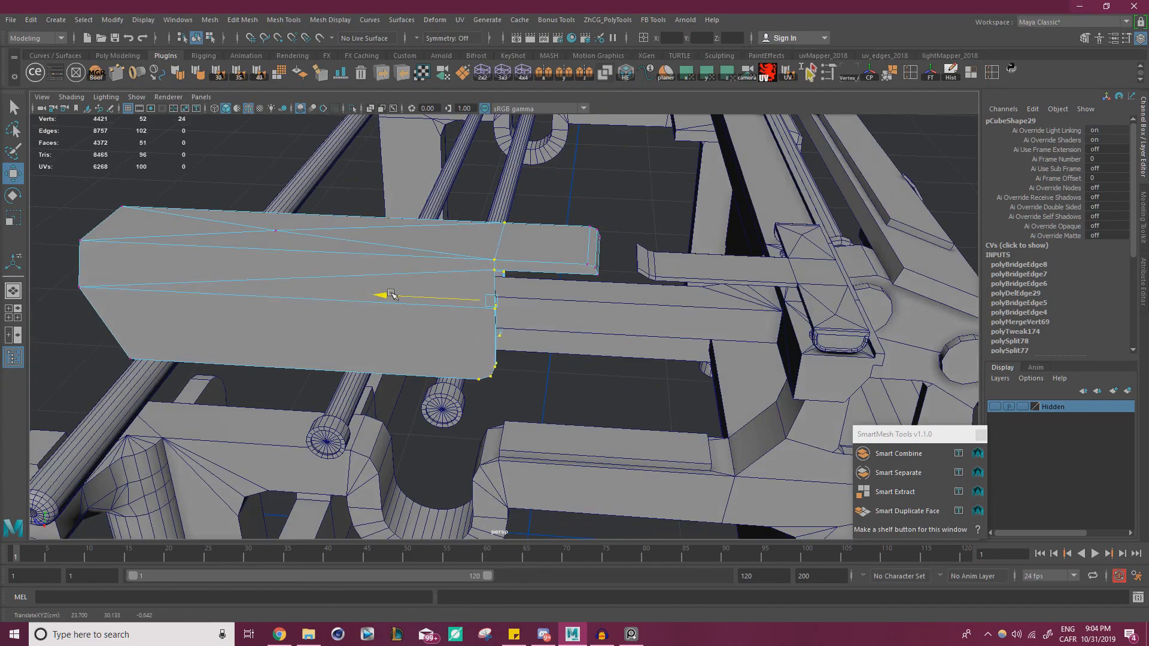
{"action": "left_click_drag", "start_coordinate": [426, 335], "coordinate": [401, 316], "text": "alt"}
{"action": "right_click_drag", "start_coordinate": [399, 278], "coordinate": [442, 258]}
{"action": "left_click", "coordinate": [454, 221]}
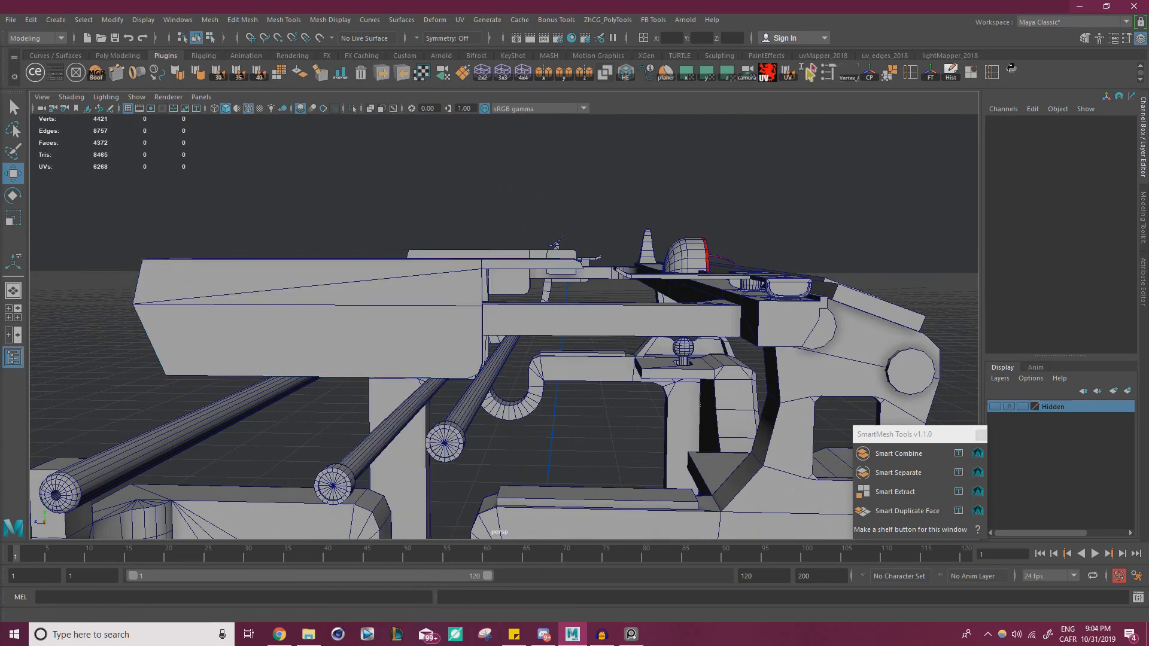
- Check the reference, then select the cover's lower rear corner vertices and shift them along Z to adjust the slanted end
{"action": "key", "text": "alt+Tab"}
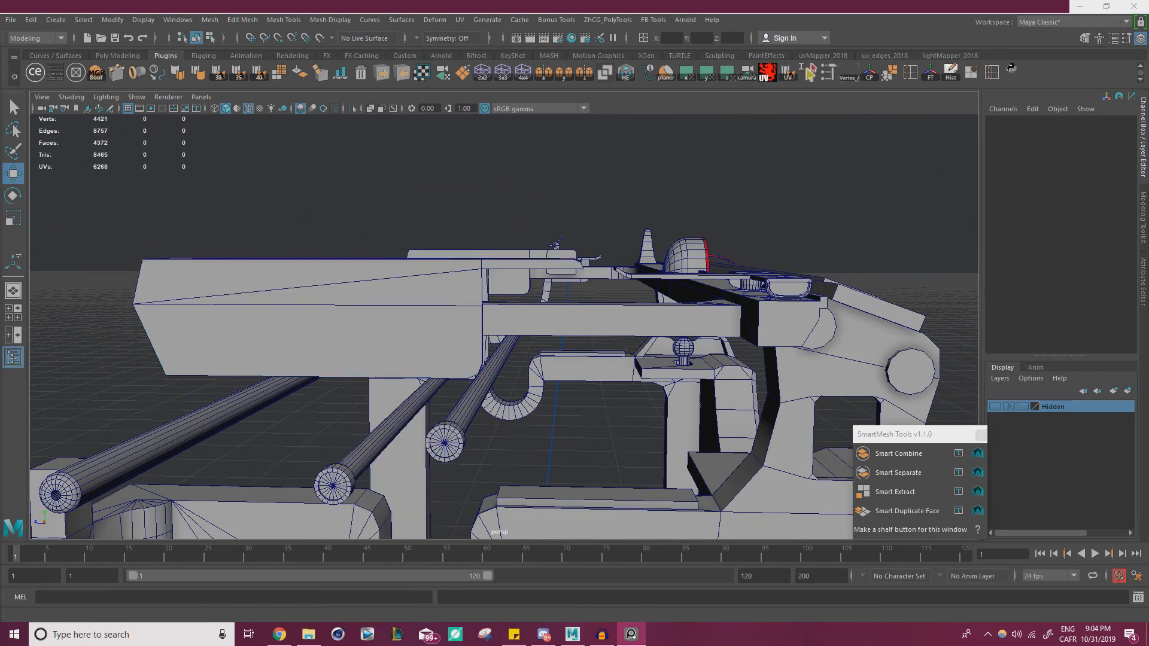
{"action": "left_click", "coordinate": [187, 344]}
{"action": "key", "text": "f"}
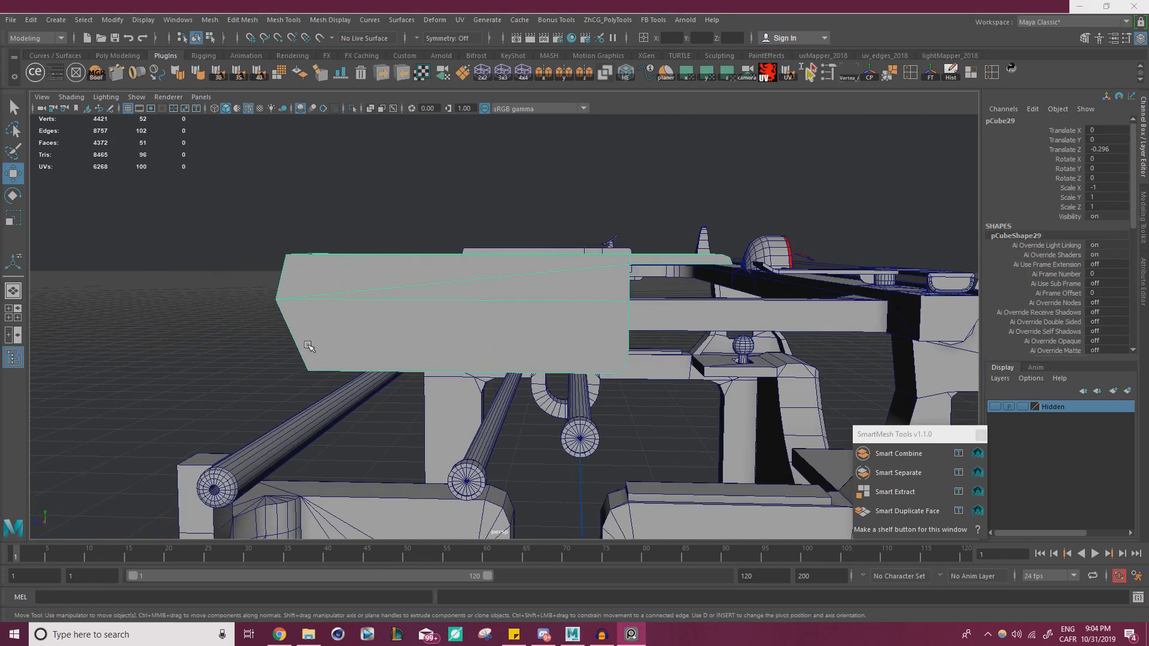
{"action": "right_click_drag", "start_coordinate": [307, 345], "coordinate": [270, 378]}
{"action": "left_click_drag", "start_coordinate": [415, 333], "coordinate": [441, 366], "text": "alt"}
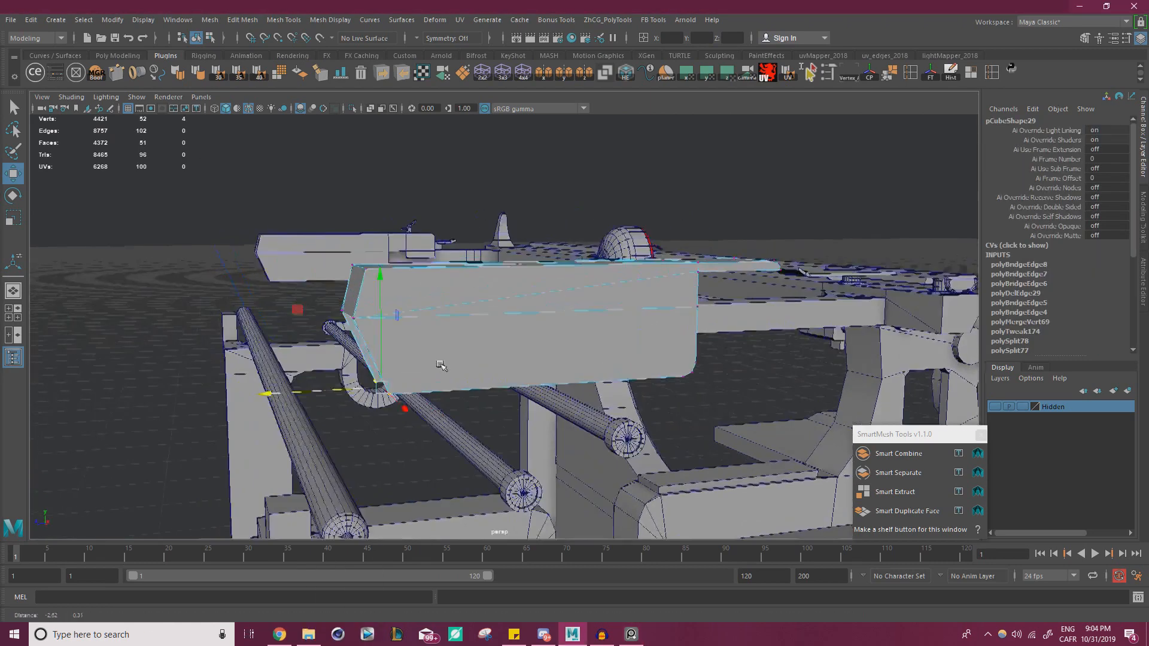
- Select the end cover on the opposite side together with the reshaped cover and combine them into one mesh
{"action": "middle_click_drag", "start_coordinate": [222, 314], "coordinate": [323, 313], "text": "alt"}
{"action": "right_click_drag", "start_coordinate": [325, 264], "coordinate": [338, 262]}
{"action": "left_click", "coordinate": [338, 261], "text": "shift"}
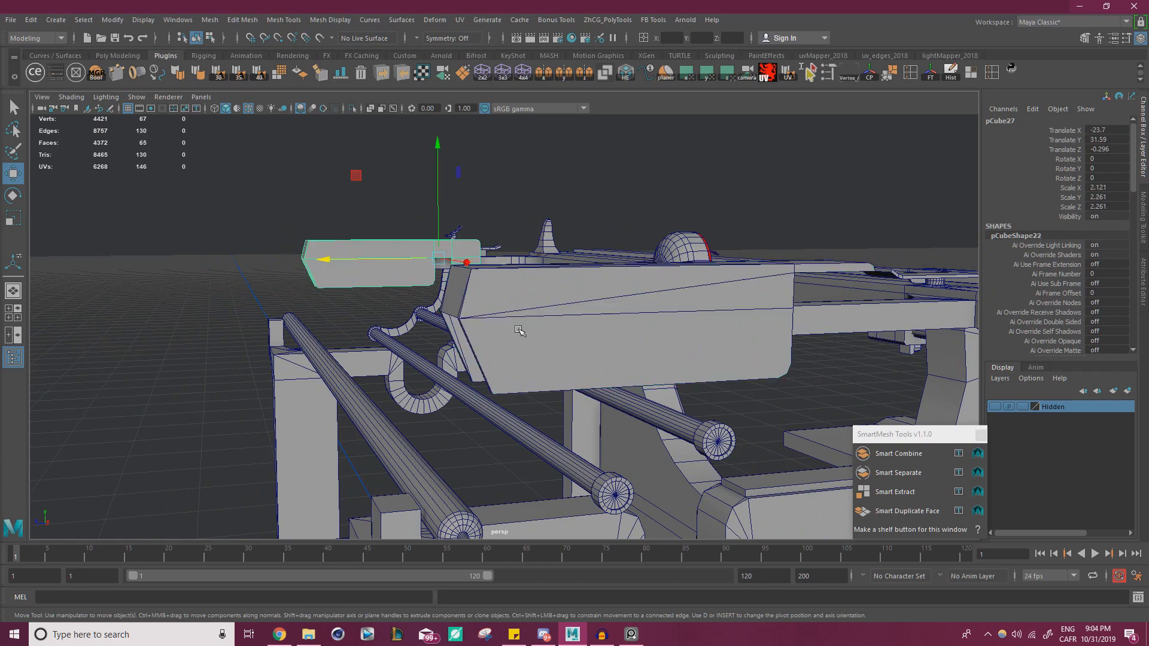
{"action": "left_click", "coordinate": [209, 20]}
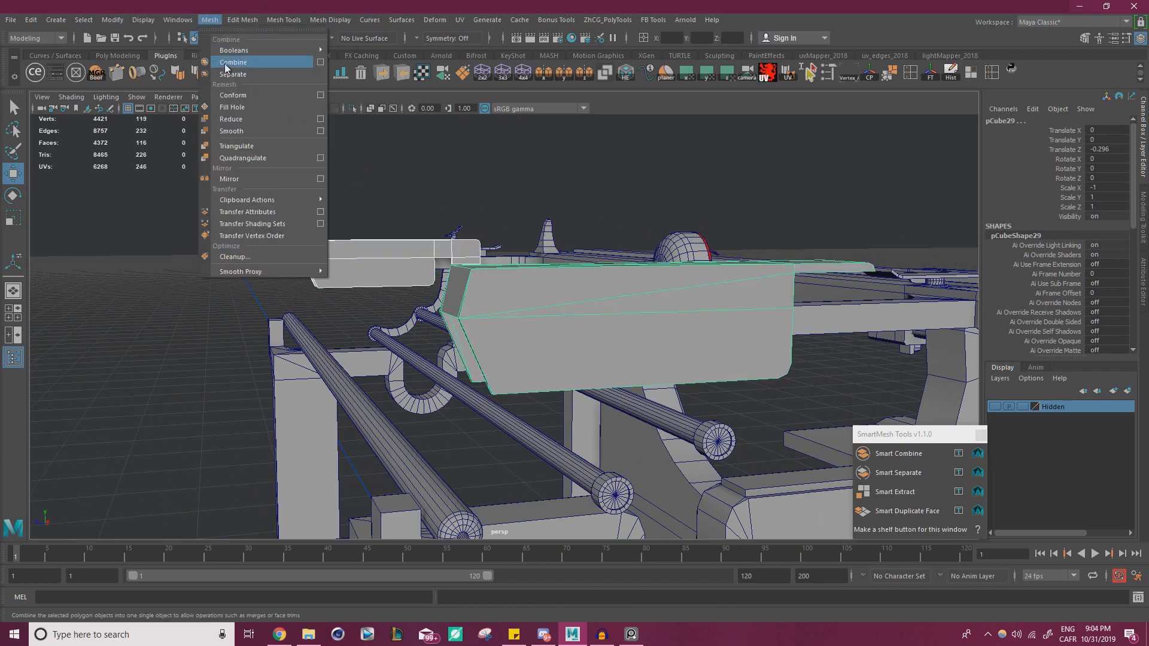
- Combine the two carriage side plates and shift their lower front corner vertices inward to slope both front edges
{"action": "left_click", "coordinate": [228, 60]}
{"action": "right_click_drag", "start_coordinate": [456, 289], "coordinate": [365, 286]}
{"action": "left_click_drag", "start_coordinate": [299, 296], "coordinate": [337, 273]}
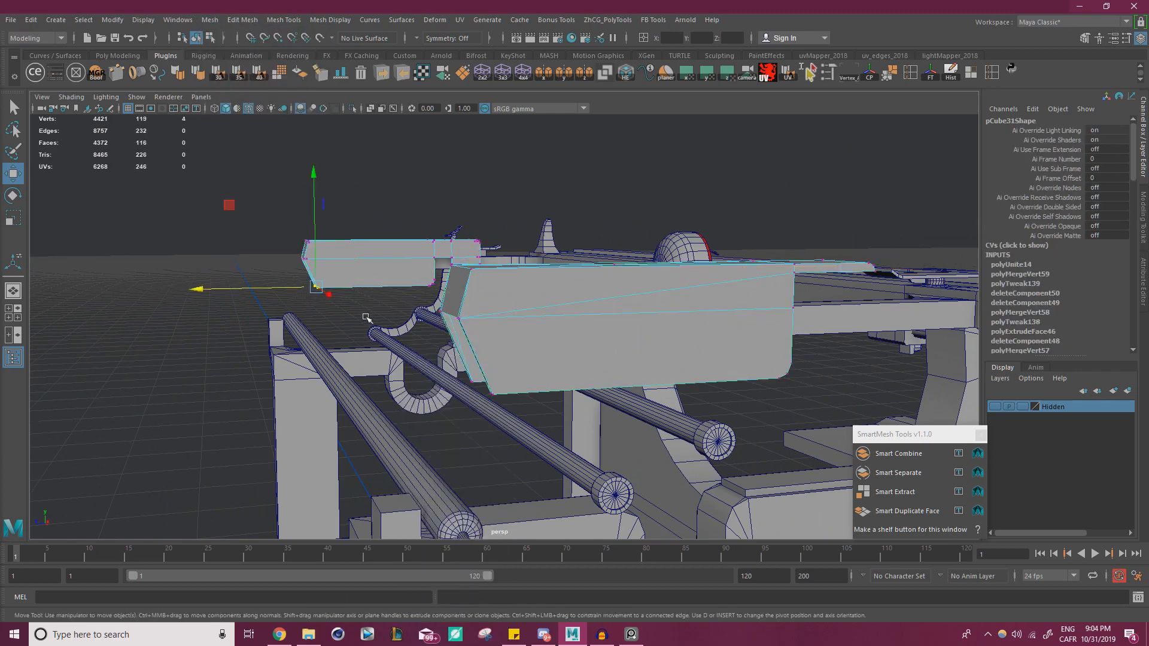
{"action": "left_click_drag", "start_coordinate": [438, 390], "coordinate": [418, 377], "text": "alt"}
{"action": "left_click_drag", "start_coordinate": [464, 417], "coordinate": [527, 356], "text": "shift"}
{"action": "left_click_drag", "start_coordinate": [506, 390], "coordinate": [508, 402], "text": "alt"}
{"action": "left_click_drag", "start_coordinate": [311, 318], "coordinate": [350, 377]}
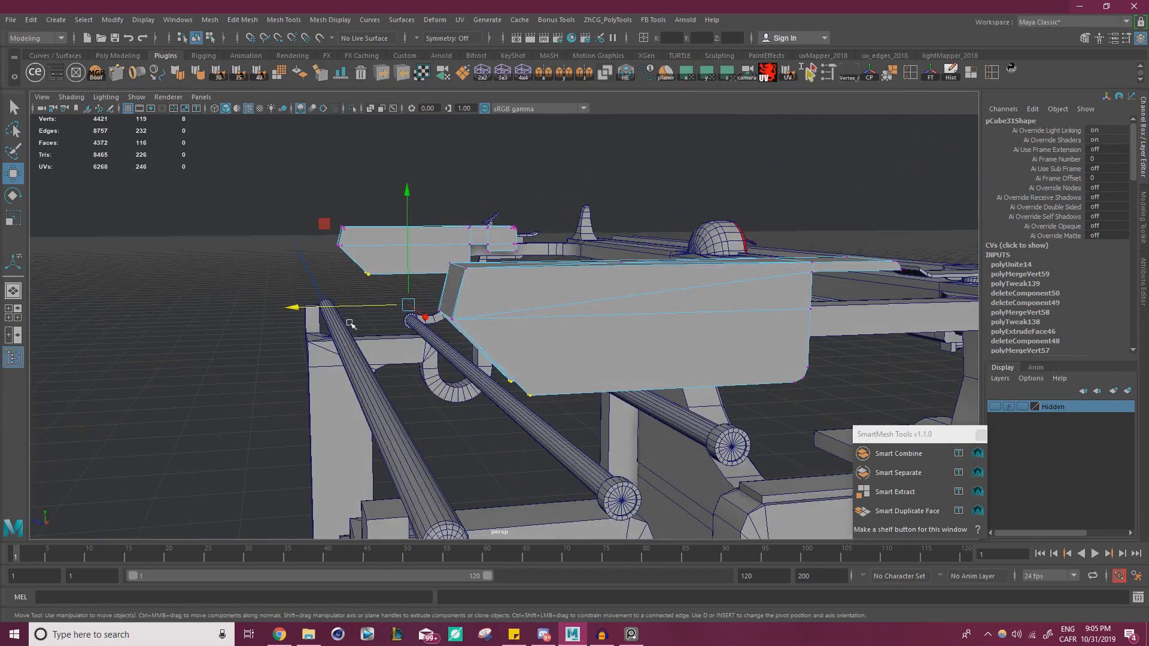
{"action": "left_click_drag", "start_coordinate": [350, 324], "coordinate": [359, 251], "text": "alt"}
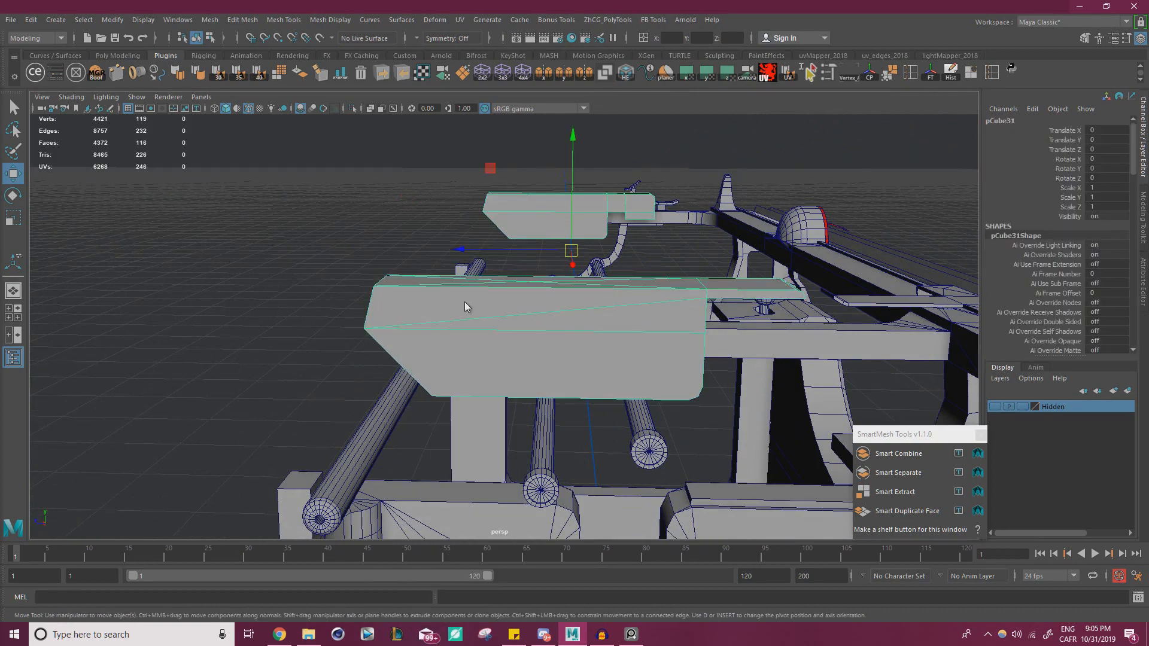
- Separate the combined side plates into individual objects and centre the pivot of the near plate
{"action": "right_click_drag", "start_coordinate": [465, 303], "coordinate": [485, 462], "text": "shift"}
{"action": "mouse_move", "coordinate": [466, 506]}
{"action": "right_mouse_down", "text": "shift"}
{"action": "mouse_move", "coordinate": [464, 528]}
{"action": "mouse_move", "coordinate": [459, 511]}
{"action": "right_mouse_up", "text": "shift"}
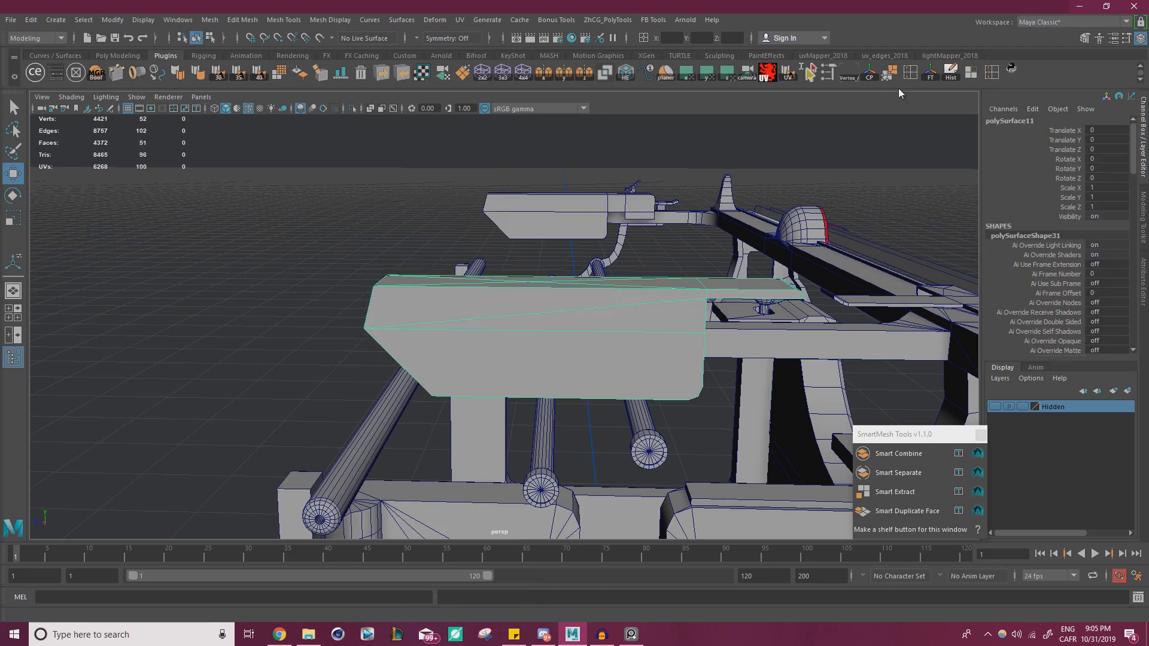
{"action": "left_click", "coordinate": [872, 75]}
- Examine how the near side plate's end flange sits relative to the support arm and the bracket on it
{"action": "right_click_drag", "start_coordinate": [592, 236], "coordinate": [540, 236], "text": "alt"}
{"action": "left_click_drag", "start_coordinate": [541, 235], "coordinate": [559, 275], "text": "alt"}
{"action": "middle_click_drag", "start_coordinate": [559, 274], "coordinate": [500, 286], "text": "alt"}
{"action": "right_click_drag", "start_coordinate": [499, 286], "coordinate": [547, 288], "text": "alt"}
{"action": "left_click_drag", "start_coordinate": [429, 355], "coordinate": [570, 362], "text": "alt"}
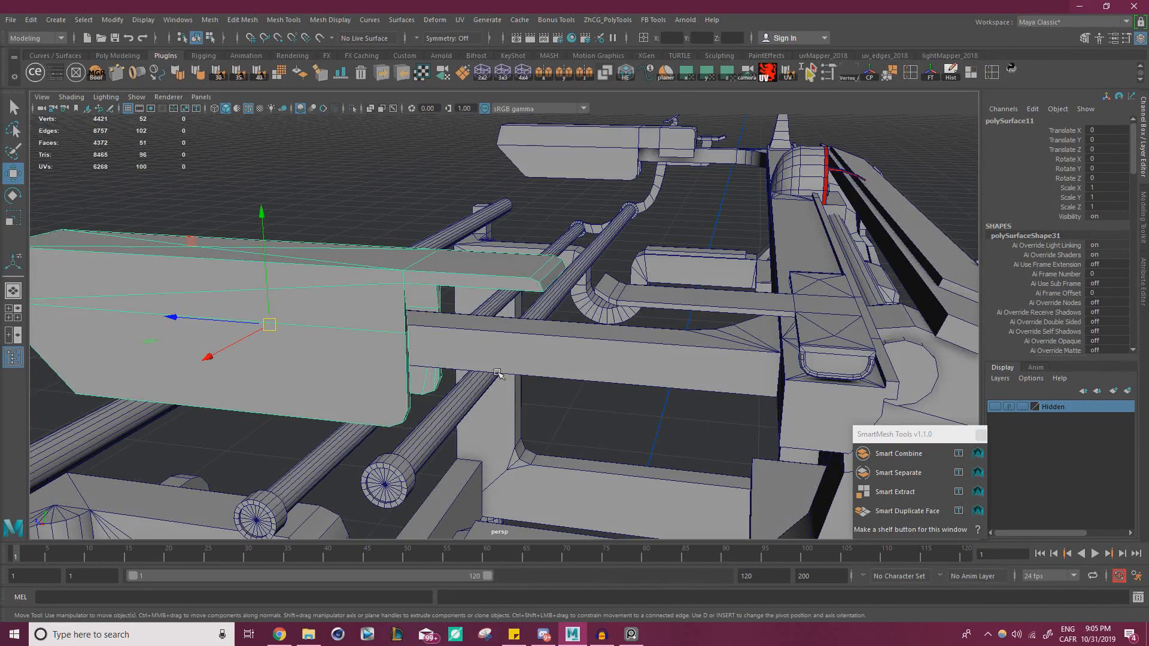
{"action": "left_click_drag", "start_coordinate": [497, 373], "coordinate": [483, 334], "text": "alt"}
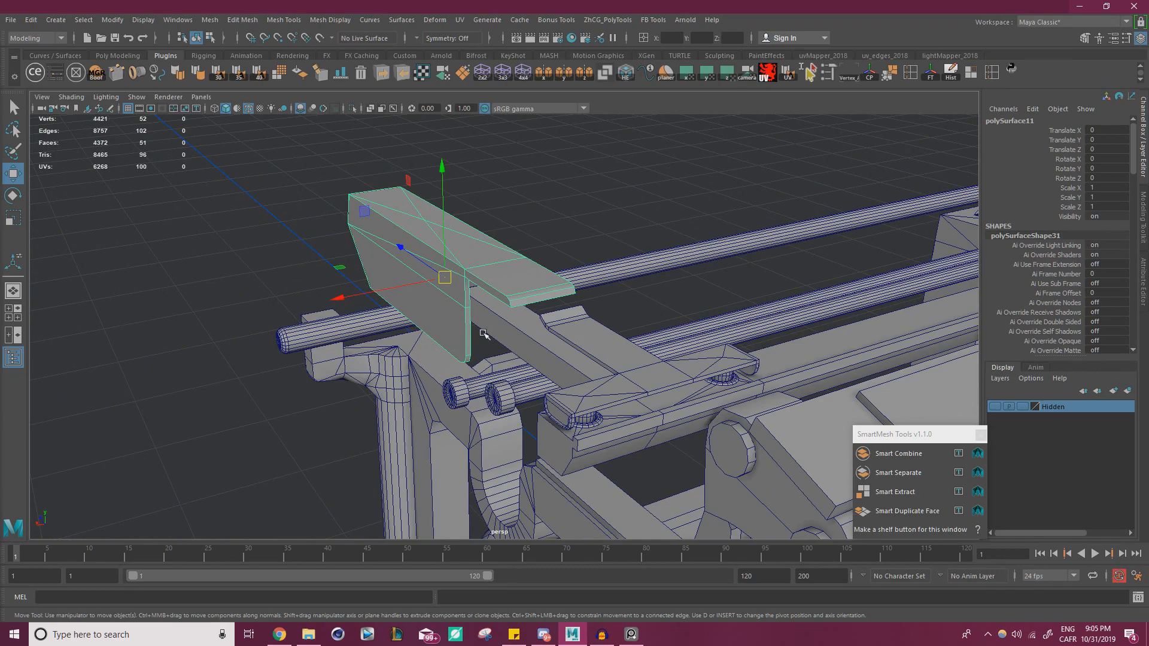
{"action": "right_click_drag", "start_coordinate": [484, 334], "coordinate": [622, 335], "text": "alt"}
{"action": "left_click", "coordinate": [656, 336]}
{"action": "left_click_drag", "start_coordinate": [656, 336], "coordinate": [487, 339], "text": "alt"}
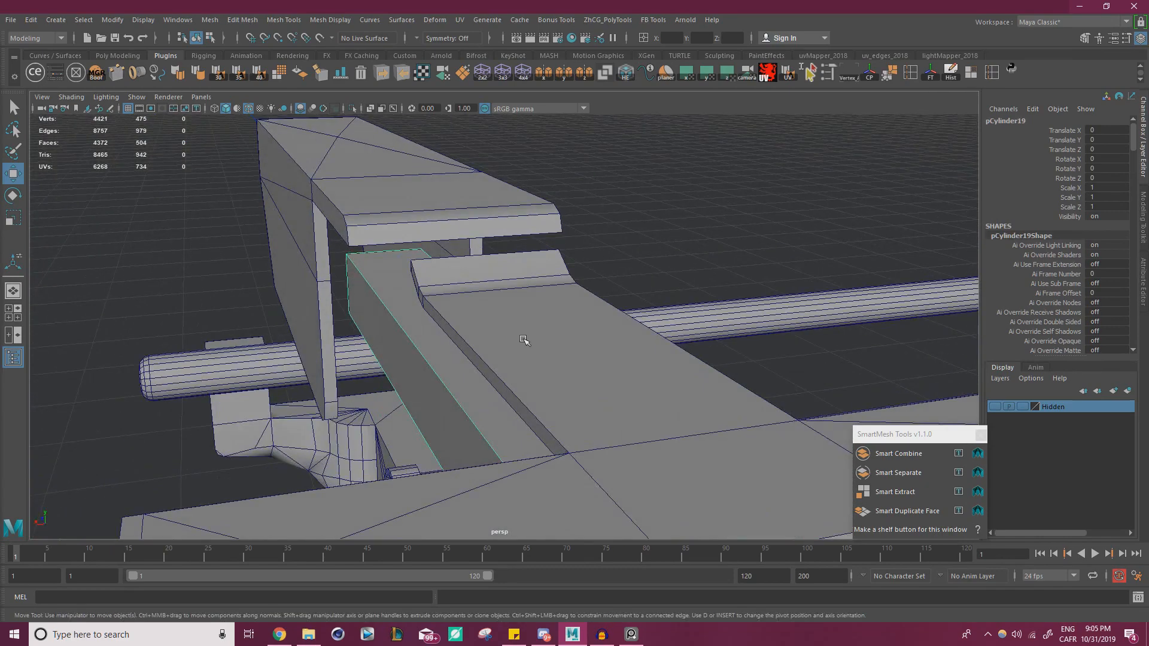
{"action": "right_click_drag", "start_coordinate": [523, 339], "coordinate": [446, 341], "text": "alt"}
{"action": "left_click_drag", "start_coordinate": [447, 341], "coordinate": [521, 350], "text": "alt"}
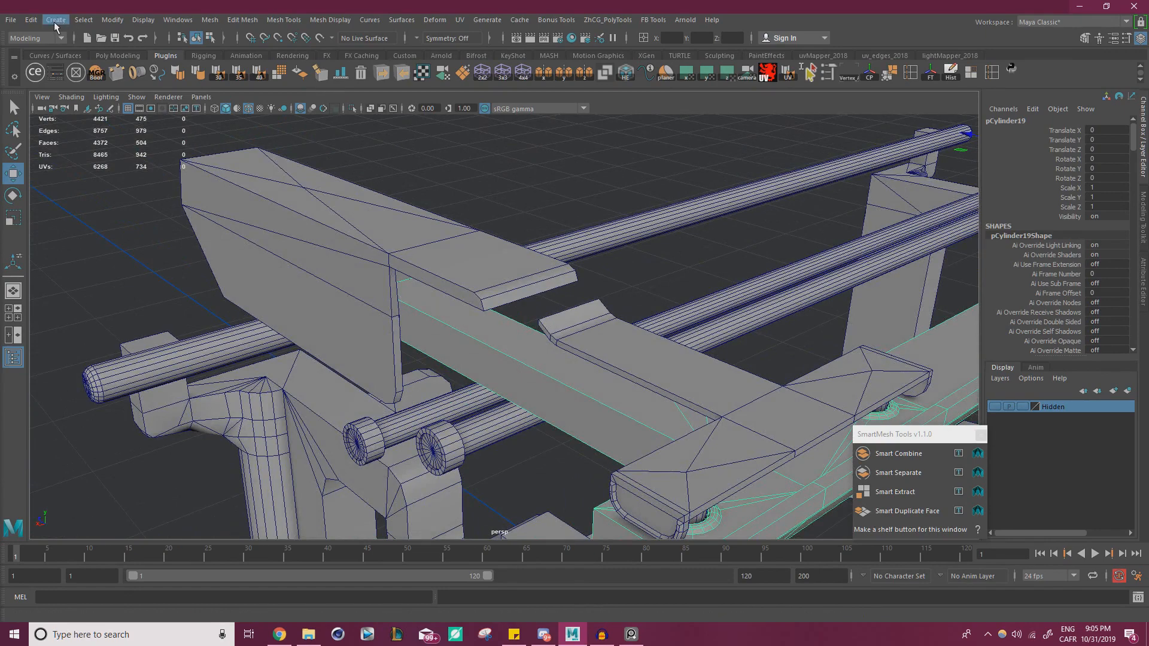
- Create a polygon cube and raise it to a Y position of about 26.1, level with the carriage
{"action": "left_click", "coordinate": [54, 19]}
{"action": "mouse_move", "coordinate": [123, 60]}
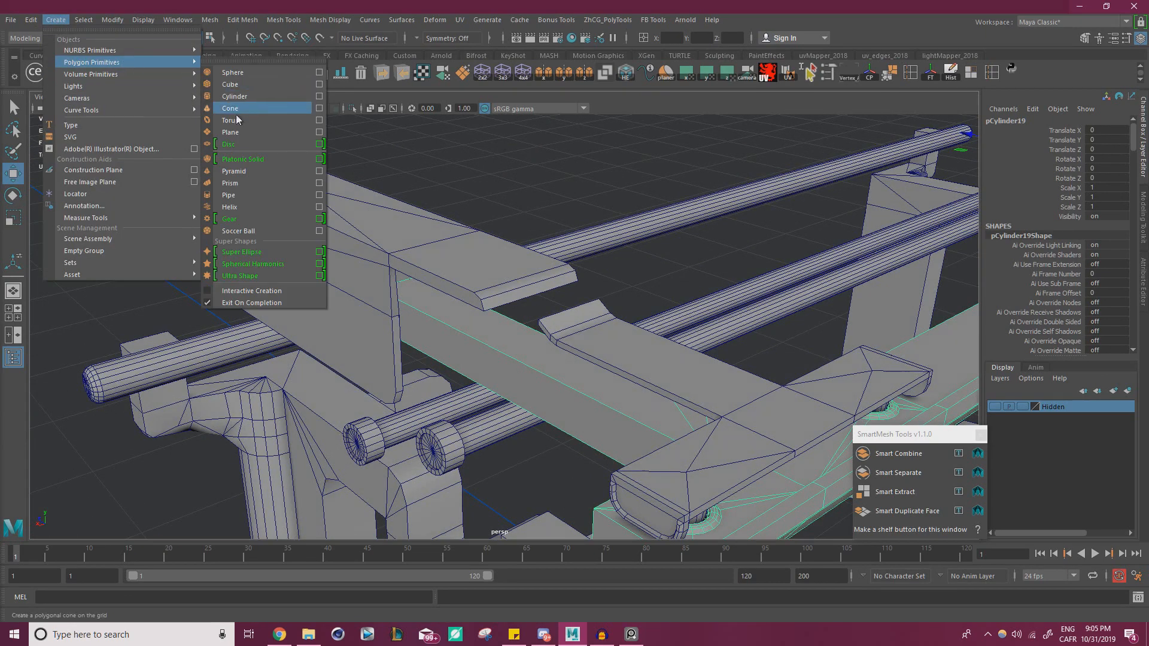
{"action": "left_click", "coordinate": [233, 84]}
{"action": "key", "text": "a"}
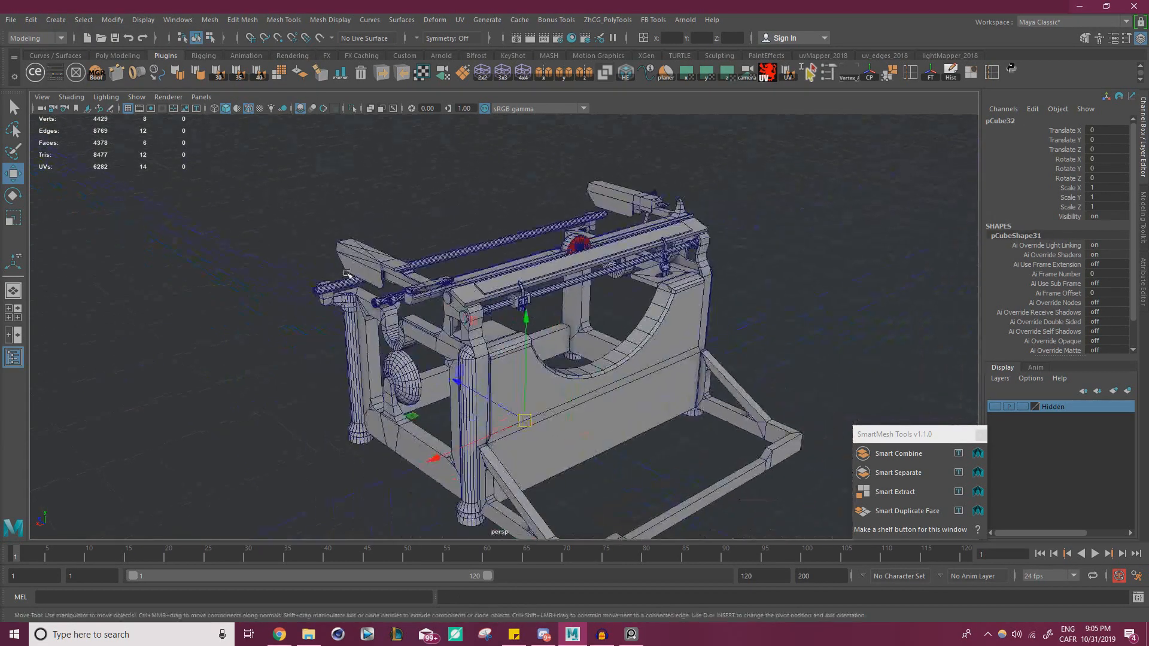
{"action": "left_click_drag", "start_coordinate": [527, 328], "coordinate": [512, 168]}
{"action": "left_click_drag", "start_coordinate": [511, 168], "coordinate": [487, 218], "text": "alt"}
{"action": "right_click_drag", "start_coordinate": [487, 218], "coordinate": [551, 328], "text": "alt"}
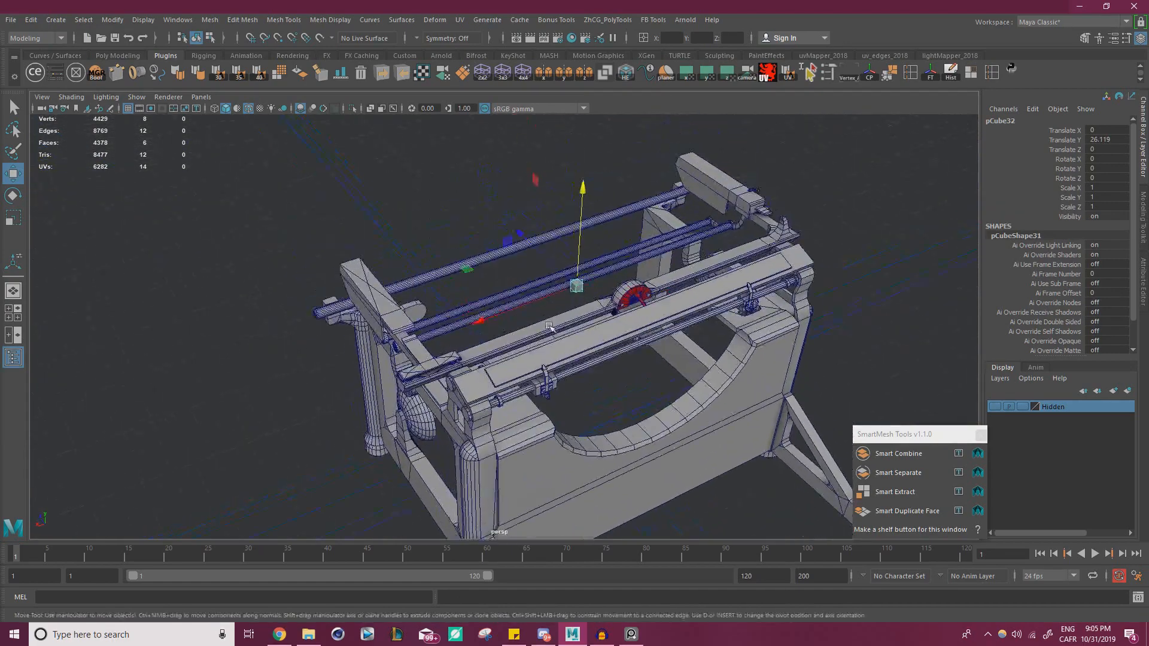
- Position the cube near the side plate at X 17.592, Y 30.636, Z -4.455 and scale it uniformly to 1.23
{"action": "left_click_drag", "start_coordinate": [497, 224], "coordinate": [357, 315], "text": "alt"}
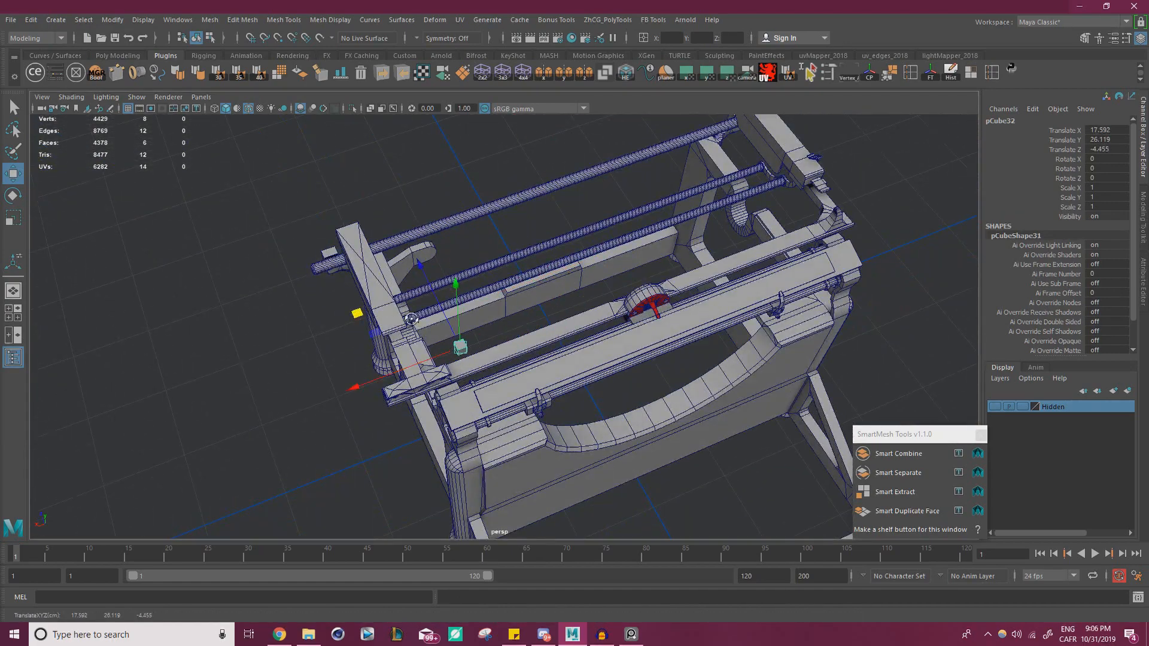
{"action": "left_click_drag", "start_coordinate": [455, 353], "coordinate": [496, 311], "text": "alt"}
{"action": "right_click_drag", "start_coordinate": [496, 311], "coordinate": [540, 321], "text": "alt"}
{"action": "left_click_drag", "start_coordinate": [539, 320], "coordinate": [565, 299], "text": "alt"}
{"action": "right_click_drag", "start_coordinate": [431, 299], "coordinate": [461, 299], "text": "alt"}
{"action": "left_click_drag", "start_coordinate": [474, 297], "coordinate": [472, 218]}
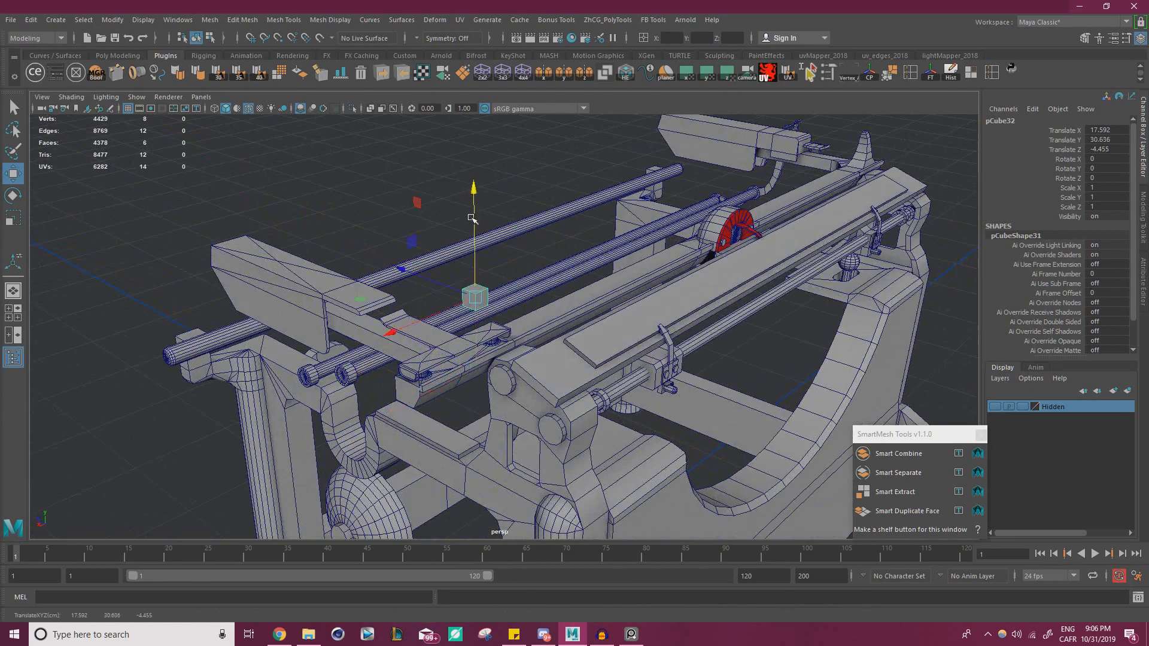
{"action": "key", "text": "r"}
{"action": "left_click_drag", "start_coordinate": [478, 298], "coordinate": [496, 297]}
{"action": "key", "text": "w"}
- Check the bracket in the reference photo, then scale the cube uniformly to 0.886 and move it to X 23.632 at the support arm
{"action": "left_click_drag", "start_coordinate": [389, 311], "coordinate": [426, 295], "text": "alt"}
{"action": "key", "text": "alt+Tab"}
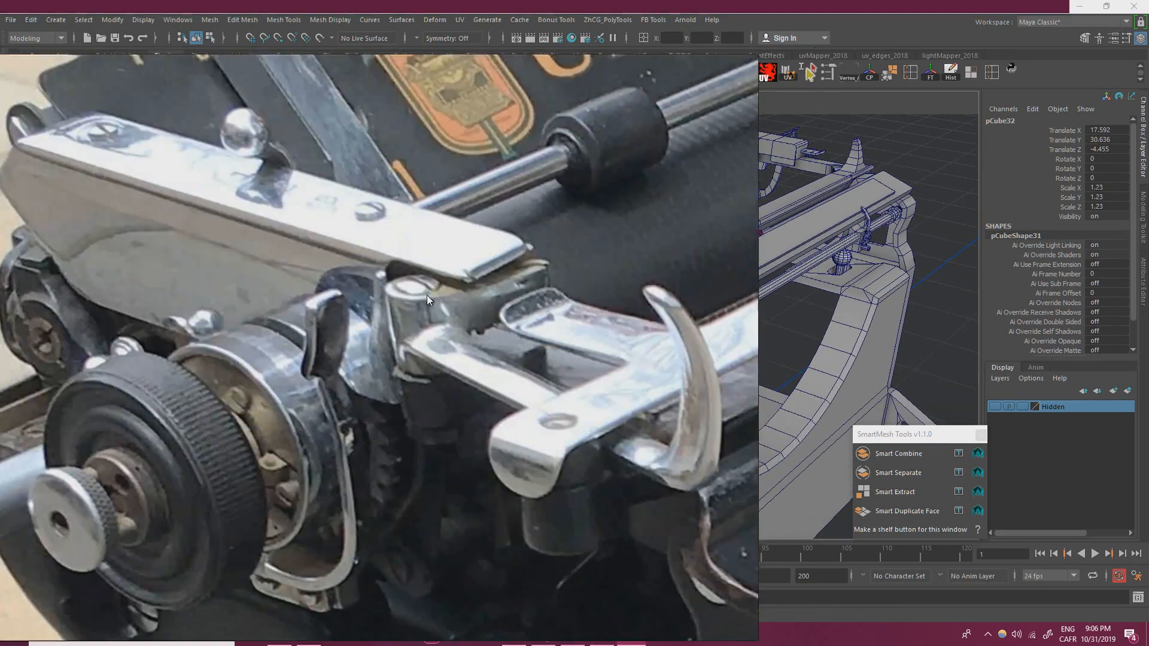
{"action": "right_click_drag", "start_coordinate": [426, 295], "coordinate": [480, 290]}
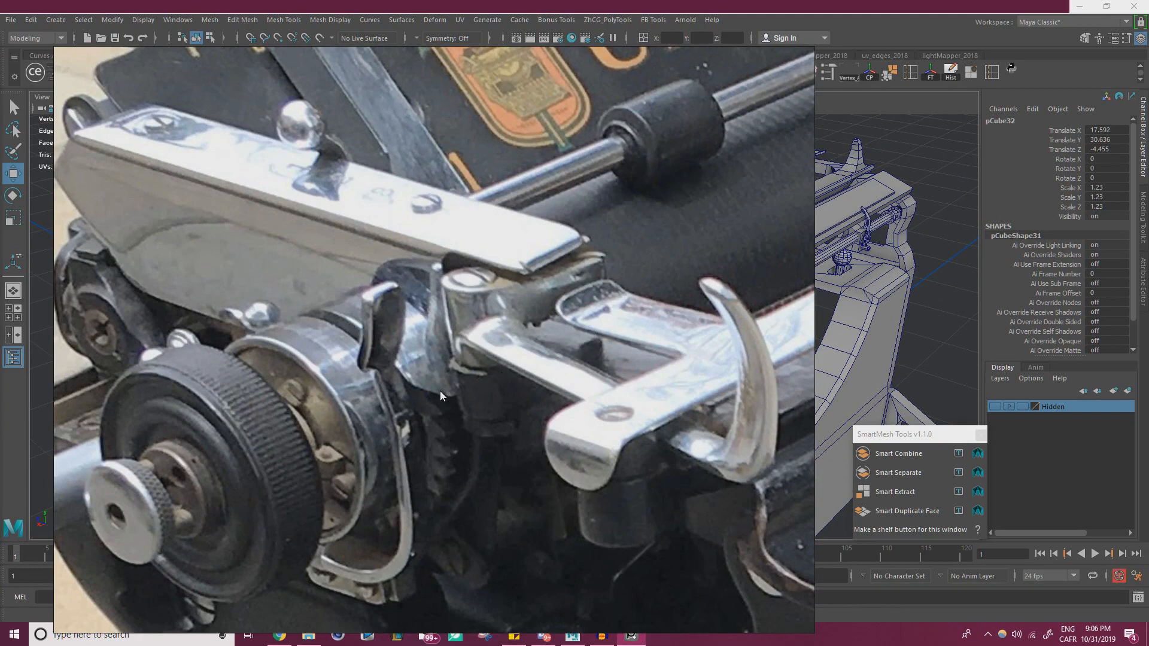
{"action": "right_click_drag", "start_coordinate": [619, 332], "coordinate": [0, 333]}
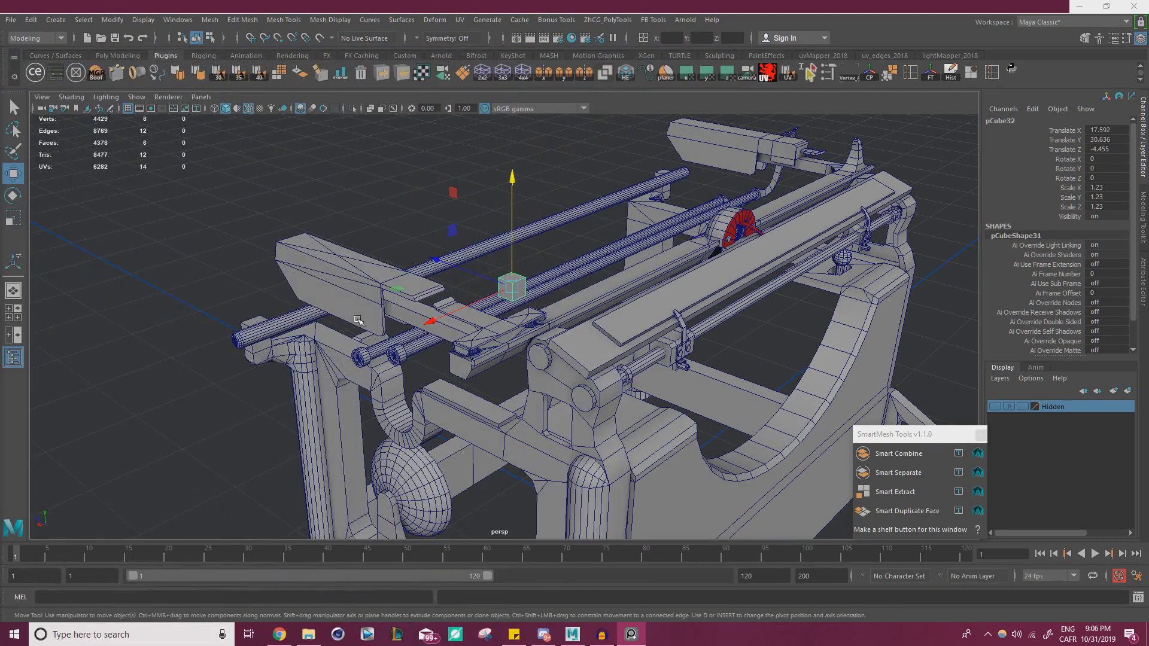
{"action": "scroll", "coordinate": [428, 315], "scroll_direction": "up", "scroll_amount": 4}
{"action": "left_click_drag", "start_coordinate": [389, 311], "coordinate": [601, 371], "text": "alt"}
{"action": "scroll", "coordinate": [608, 398], "scroll_direction": "up", "scroll_amount": 3}
{"action": "key", "text": "r"}
{"action": "key", "text": "w"}
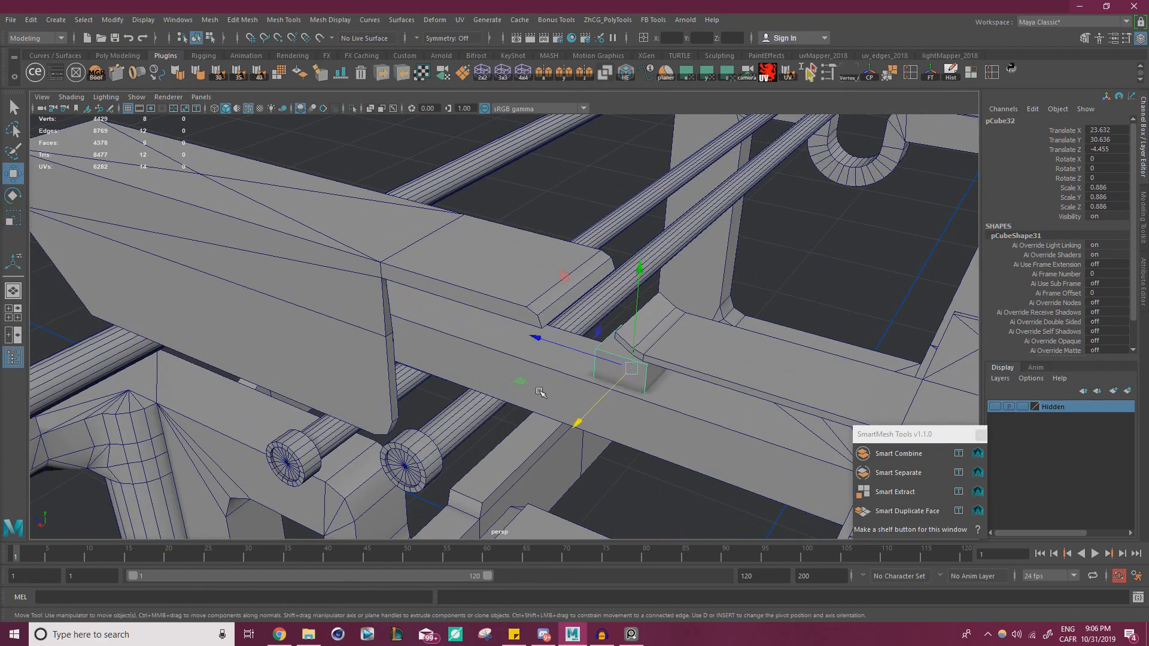
- Move the cube outward to X 24.221 and slide it along the support arm to about Z -3.918
{"action": "left_click_drag", "start_coordinate": [516, 383], "coordinate": [457, 387]}
{"action": "left_click_drag", "start_coordinate": [532, 413], "coordinate": [590, 386], "text": "alt"}
{"action": "middle_click_drag", "start_coordinate": [590, 386], "coordinate": [555, 380], "text": "alt"}
{"action": "left_click_drag", "start_coordinate": [555, 380], "coordinate": [590, 366], "text": "alt"}
{"action": "middle_click_drag", "start_coordinate": [589, 366], "coordinate": [526, 380], "text": "alt"}
{"action": "left_click_drag", "start_coordinate": [526, 380], "coordinate": [548, 377], "text": "alt"}
{"action": "middle_click_drag", "start_coordinate": [548, 377], "coordinate": [567, 380], "text": "alt"}
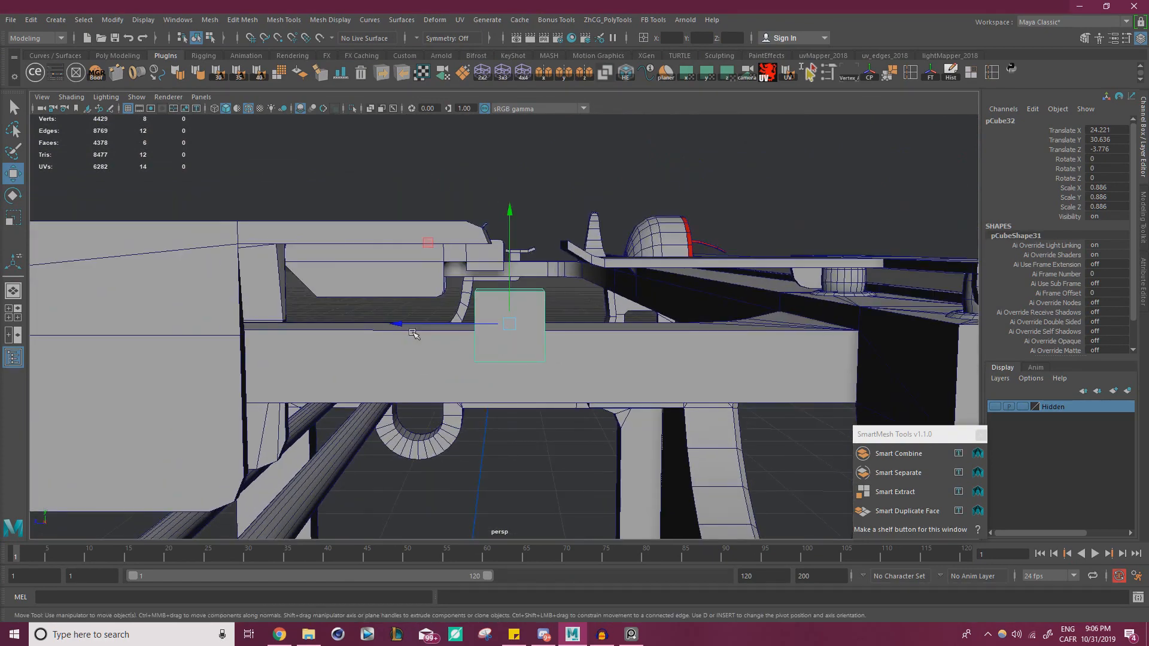
{"action": "left_click_drag", "start_coordinate": [414, 323], "coordinate": [436, 324]}
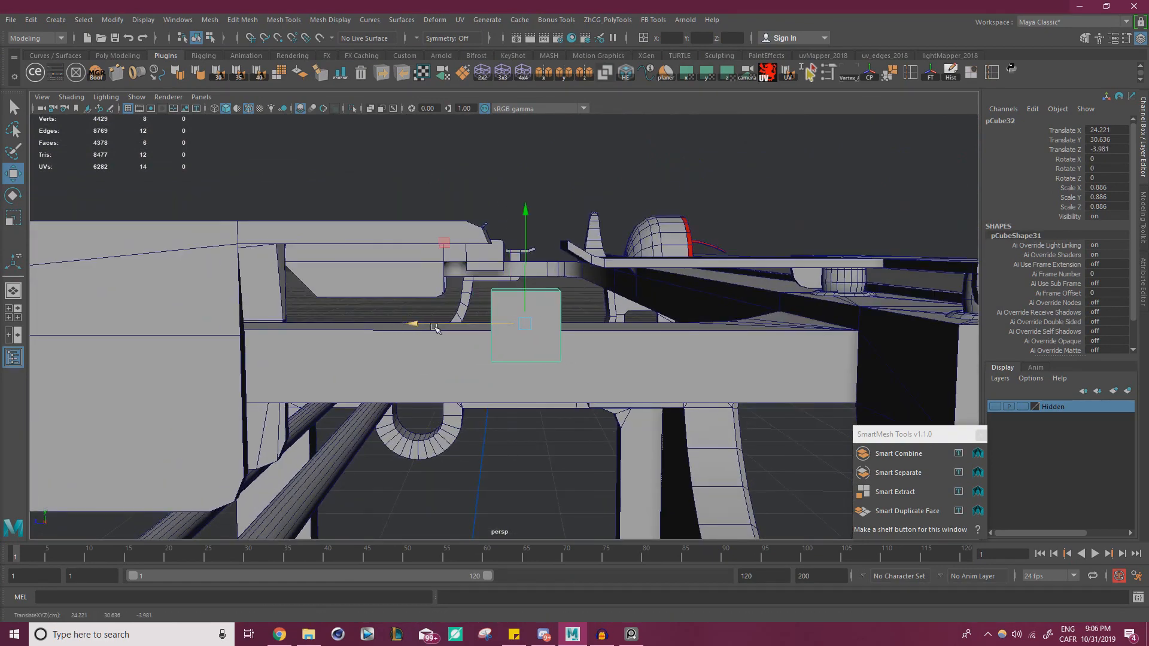
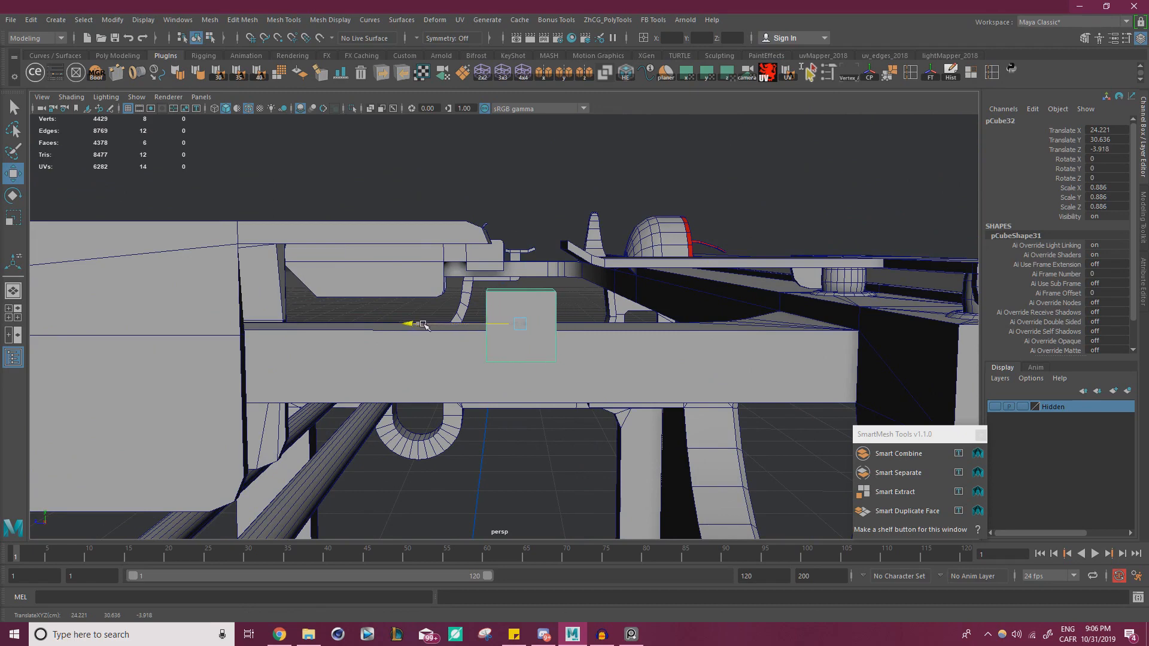
- Shorten the near side plate's top flange by pulling its end vertices back along Z
{"action": "left_click_drag", "start_coordinate": [511, 344], "coordinate": [593, 346], "text": "alt"}
{"action": "left_click", "coordinate": [507, 282]}
{"action": "right_click", "coordinate": [506, 281]}
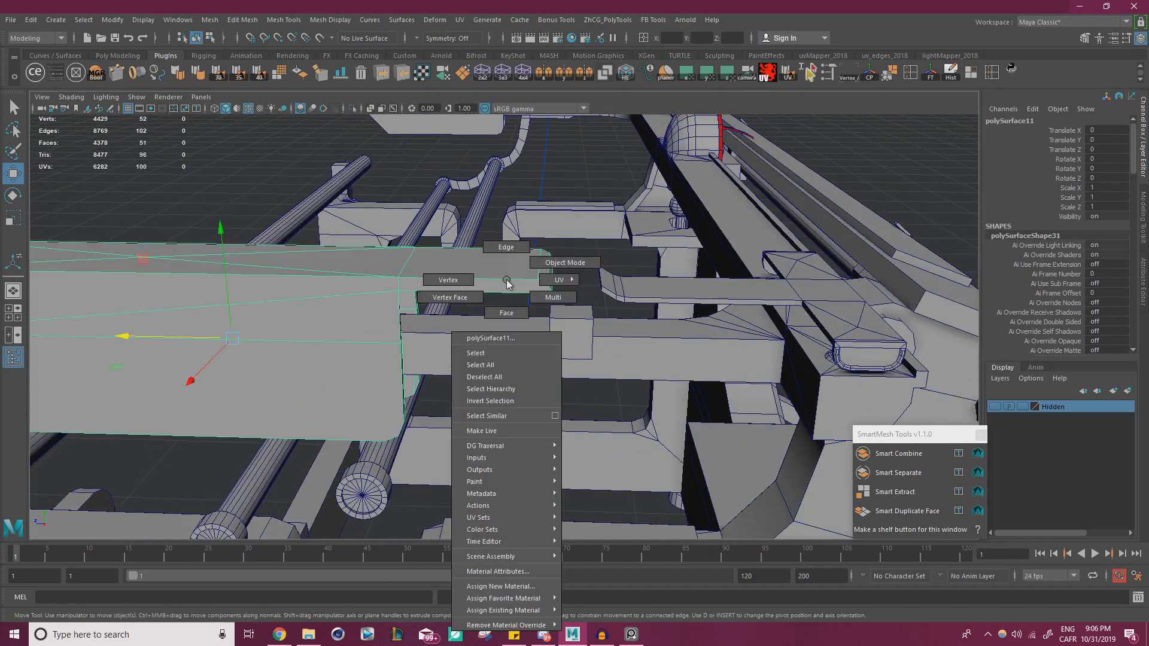
{"action": "left_click", "coordinate": [457, 279]}
{"action": "left_click_drag", "start_coordinate": [444, 270], "coordinate": [417, 268]}
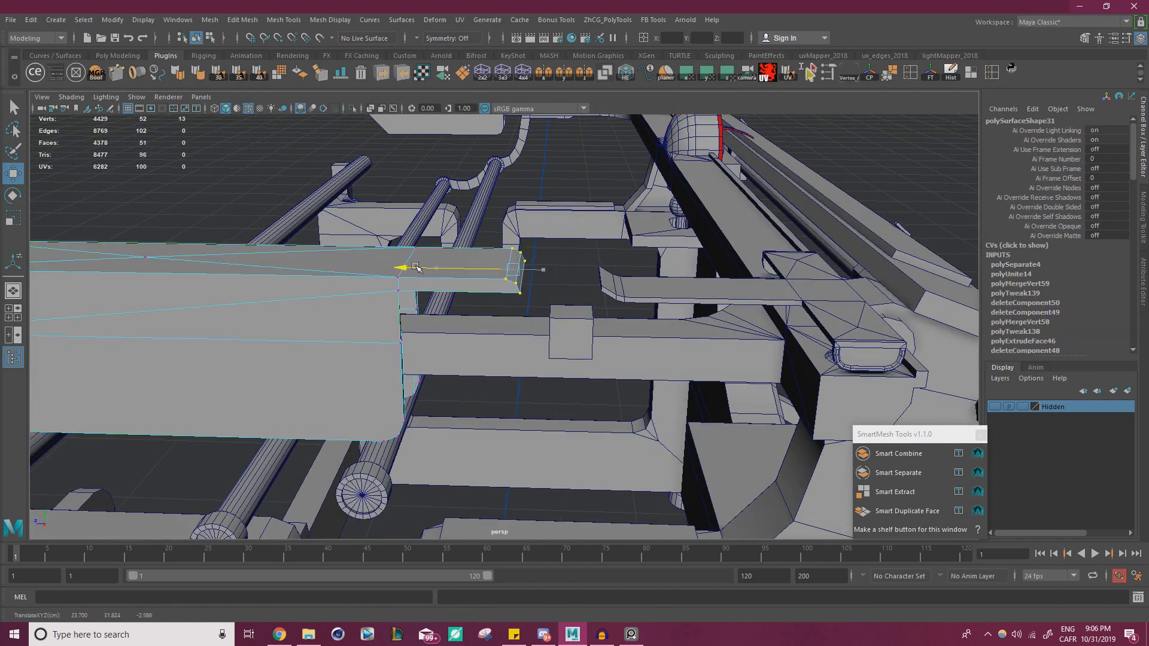
- Return to object mode and slide the cube along the support arm to Z -3.031, near the plate's flange
{"action": "right_click_drag", "start_coordinate": [557, 315], "coordinate": [612, 273]}
{"action": "left_click", "coordinate": [559, 336]}
{"action": "left_click_drag", "start_coordinate": [518, 330], "coordinate": [354, 354]}
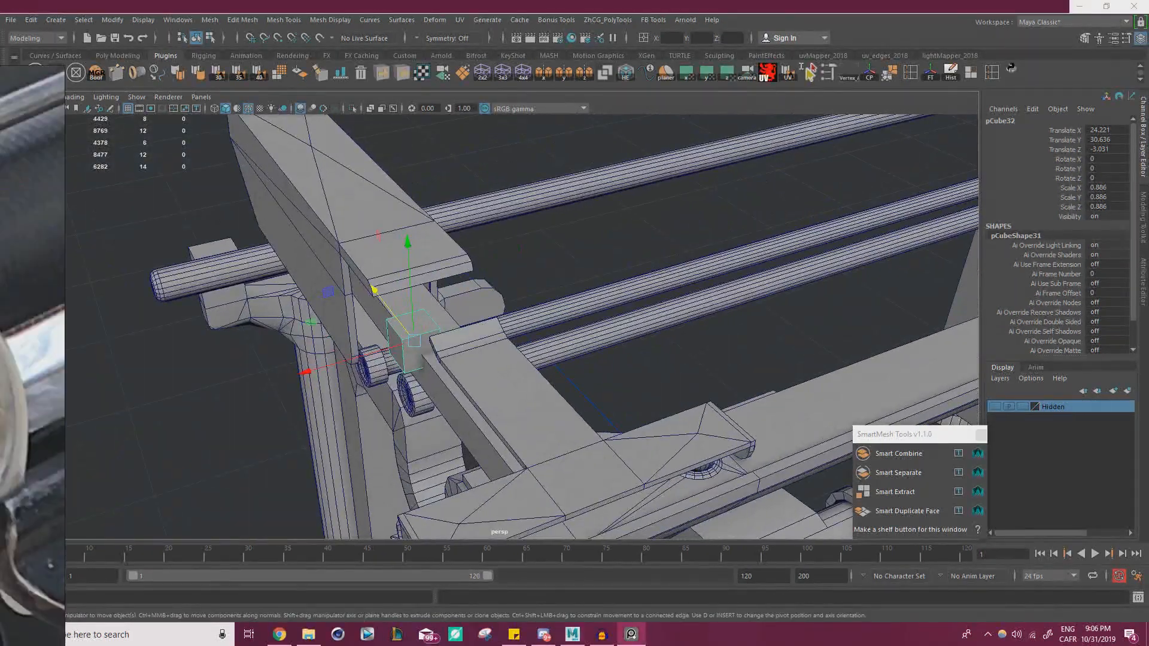
- Study the screw block and arm beneath the side plate in the typewriter reference photos
{"action": "right_click_drag", "start_coordinate": [0, 343], "coordinate": [429, 335]}
{"action": "scroll", "coordinate": [405, 323], "scroll_direction": "up", "scroll_amount": 2}
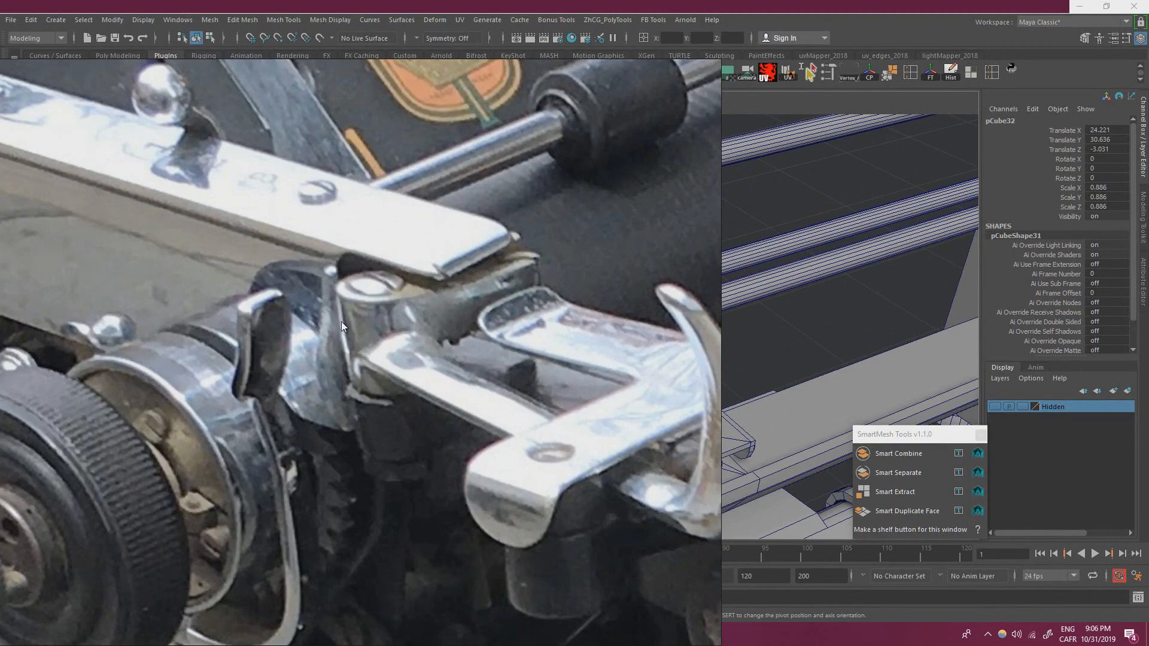
{"action": "scroll", "coordinate": [341, 326], "scroll_direction": "down", "scroll_amount": 8}
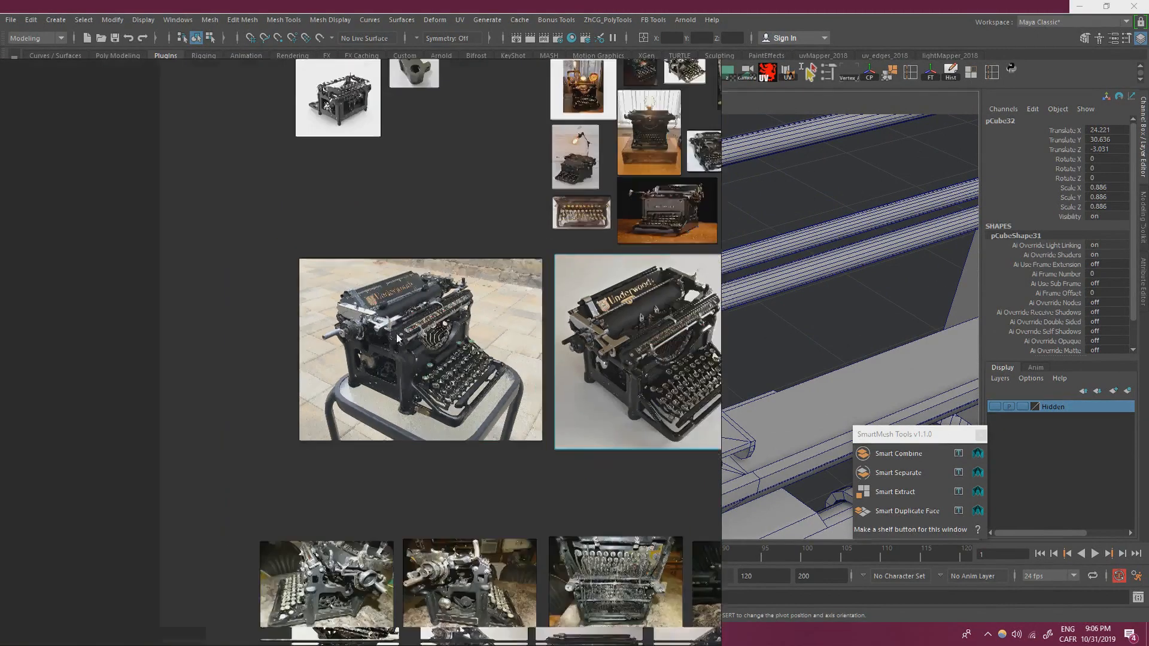
{"action": "scroll", "coordinate": [397, 338], "scroll_direction": "down", "scroll_amount": 1}
{"action": "scroll", "coordinate": [345, 332], "scroll_direction": "up", "scroll_amount": 8}
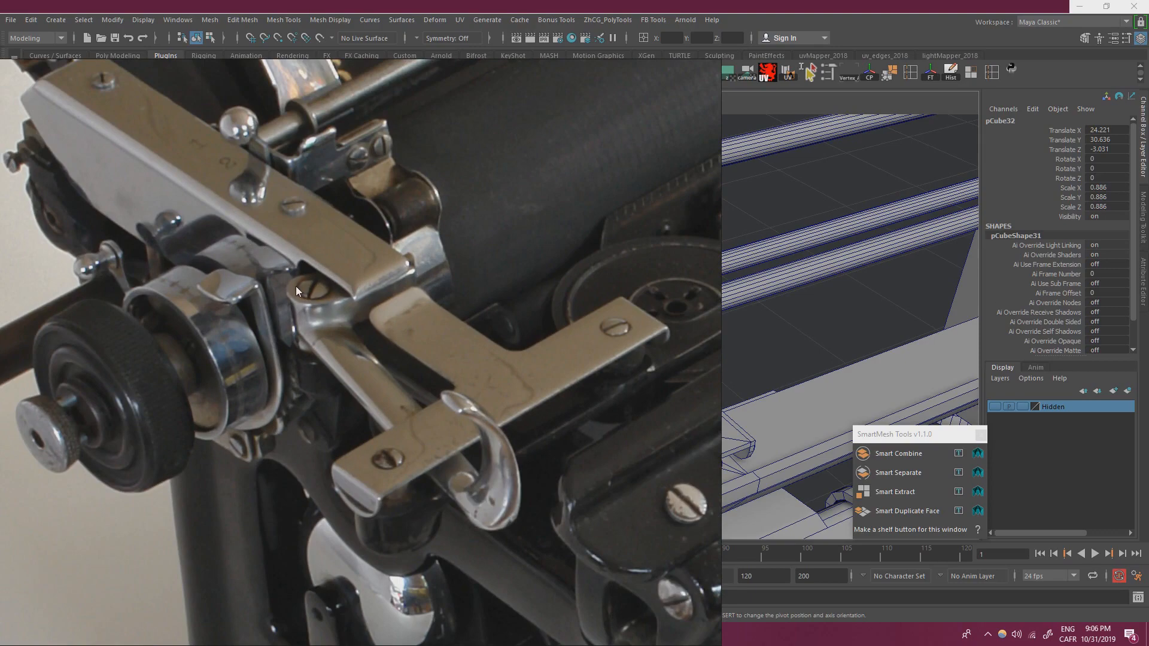
{"action": "scroll", "coordinate": [296, 286], "scroll_direction": "down", "scroll_amount": 1}
{"action": "right_click_drag", "start_coordinate": [387, 326], "coordinate": [0, 299]}
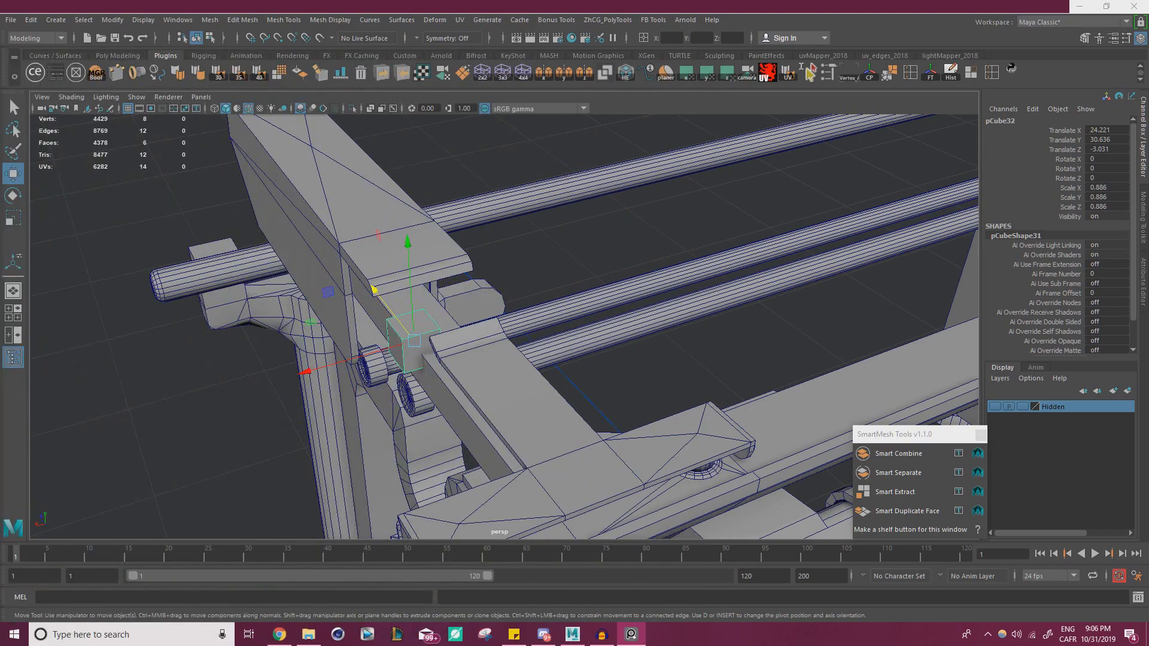
- Slide the cube along the support arm to Z -1.87, beneath the end of the side plate's flange
{"action": "left_click_drag", "start_coordinate": [256, 308], "coordinate": [471, 275], "text": "alt"}
{"action": "left_click", "coordinate": [447, 260]}
{"action": "right_click_drag", "start_coordinate": [442, 262], "coordinate": [368, 254]}
{"action": "left_click_drag", "start_coordinate": [430, 281], "coordinate": [502, 275], "text": "alt"}
{"action": "left_click", "coordinate": [570, 296]}
{"action": "left_click_drag", "start_coordinate": [623, 309], "coordinate": [584, 306], "text": "alt"}
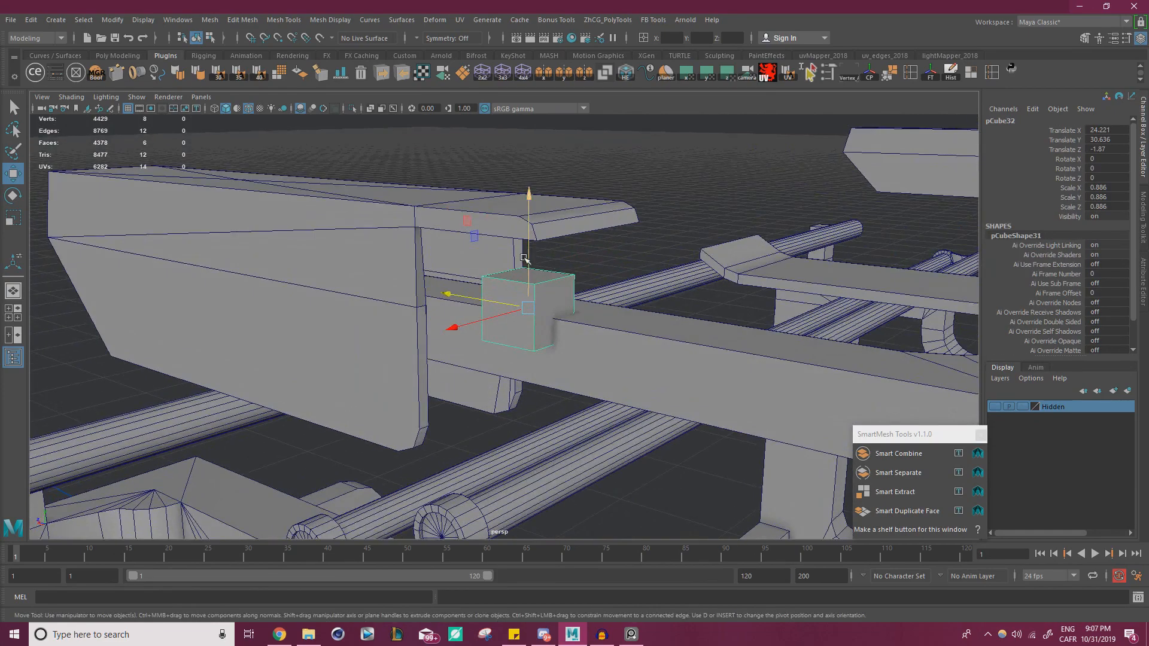
- Snap the cube's pivot to its upper corner beside the support arm
{"action": "left_click_drag", "start_coordinate": [524, 259], "coordinate": [559, 318], "text": "alt"}
{"action": "key", "text": "d"}
{"action": "left_click", "coordinate": [546, 305]}
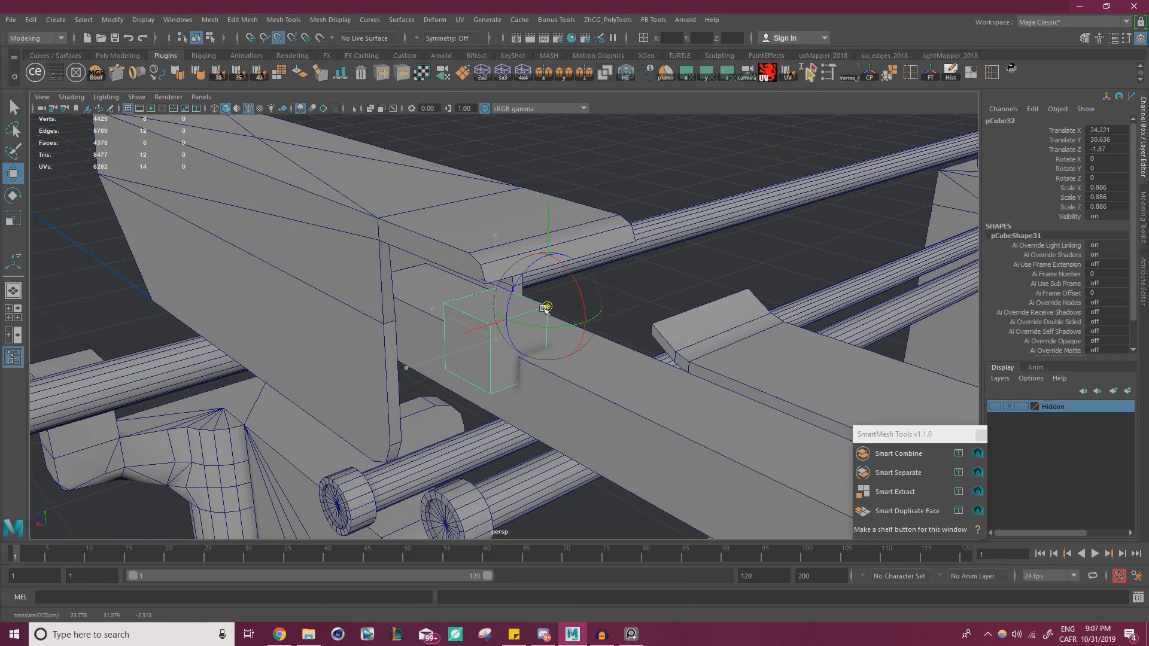
- Align the cube's pivot corner with the support arm's top outer edge, placing the cube at X 24.687 and Y 30.109
{"action": "right_click_drag", "start_coordinate": [562, 298], "coordinate": [521, 350], "text": "alt"}
{"action": "middle_click_drag", "start_coordinate": [520, 350], "coordinate": [407, 296], "text": "alt"}
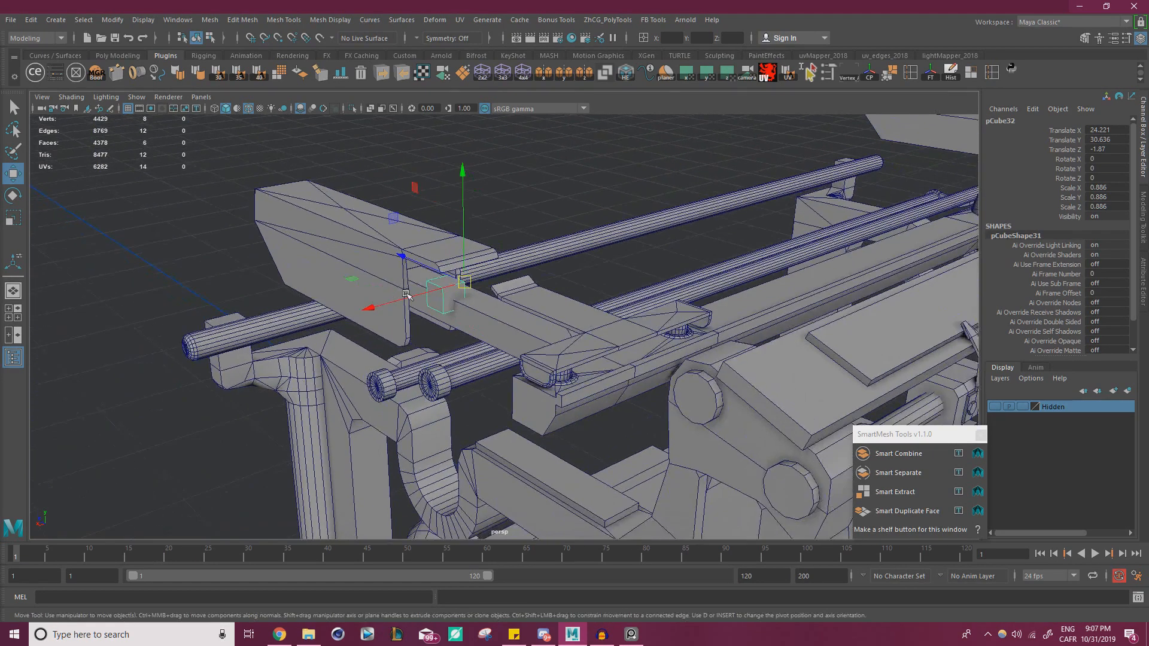
{"action": "right_click_drag", "start_coordinate": [407, 297], "coordinate": [436, 281], "text": "alt"}
{"action": "key", "text": "v"}
{"action": "left_click_drag", "start_coordinate": [453, 238], "coordinate": [462, 297]}
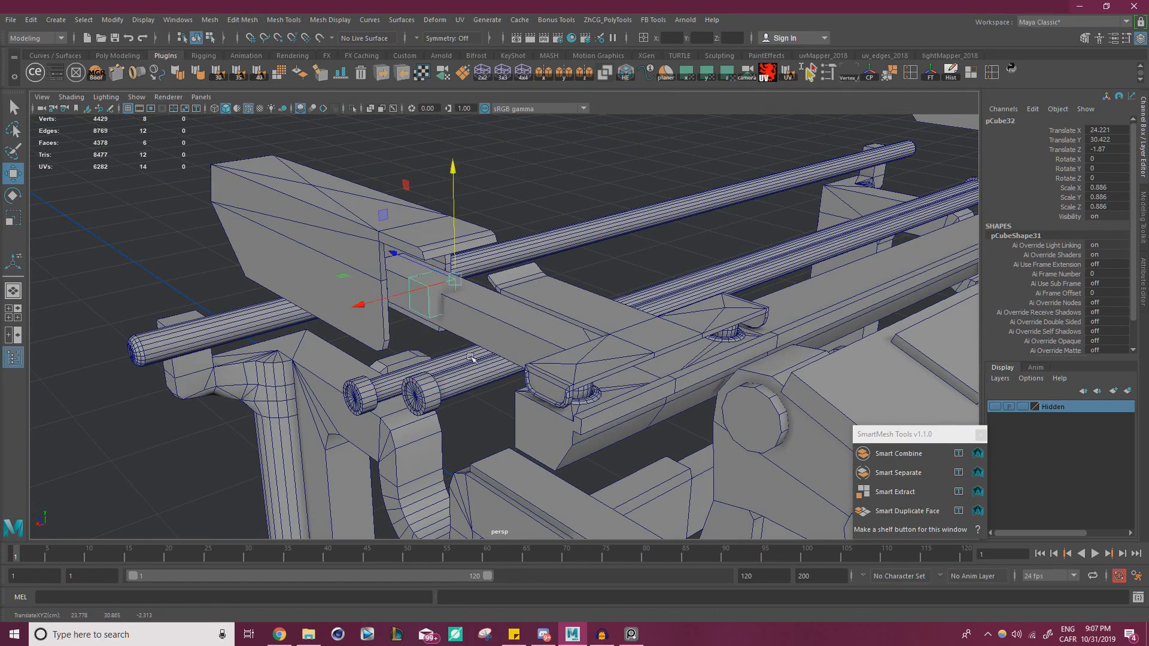
{"action": "left_click_drag", "start_coordinate": [470, 358], "coordinate": [723, 200], "text": "alt"}
{"action": "key", "text": "v"}
{"action": "left_click_drag", "start_coordinate": [590, 267], "coordinate": [617, 298], "text": "alt"}
{"action": "left_click_drag", "start_coordinate": [506, 275], "coordinate": [211, 317], "text": "alt"}
{"action": "left_click_drag", "start_coordinate": [631, 322], "coordinate": [642, 329], "text": "alt"}
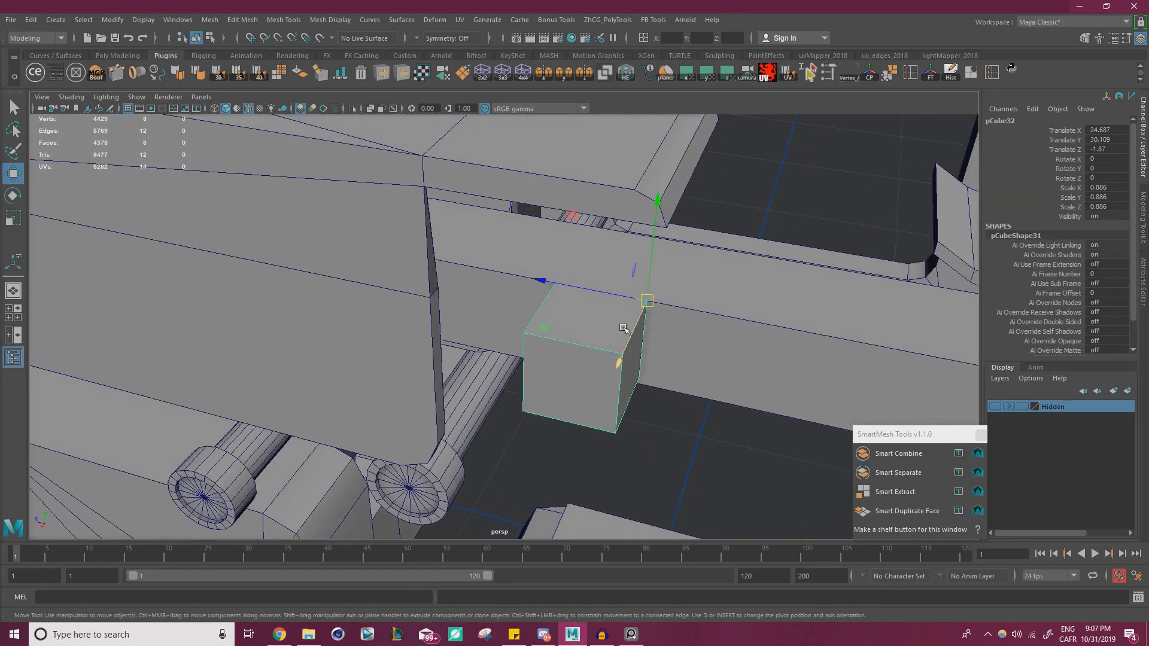
- Compare the joint between the screw block and its arm in two typewriter reference photos
{"action": "right_click_drag", "start_coordinate": [0, 352], "coordinate": [627, 352]}
{"action": "scroll", "coordinate": [560, 343], "scroll_direction": "up", "scroll_amount": 4}
{"action": "scroll", "coordinate": [512, 308], "scroll_direction": "down", "scroll_amount": 1}
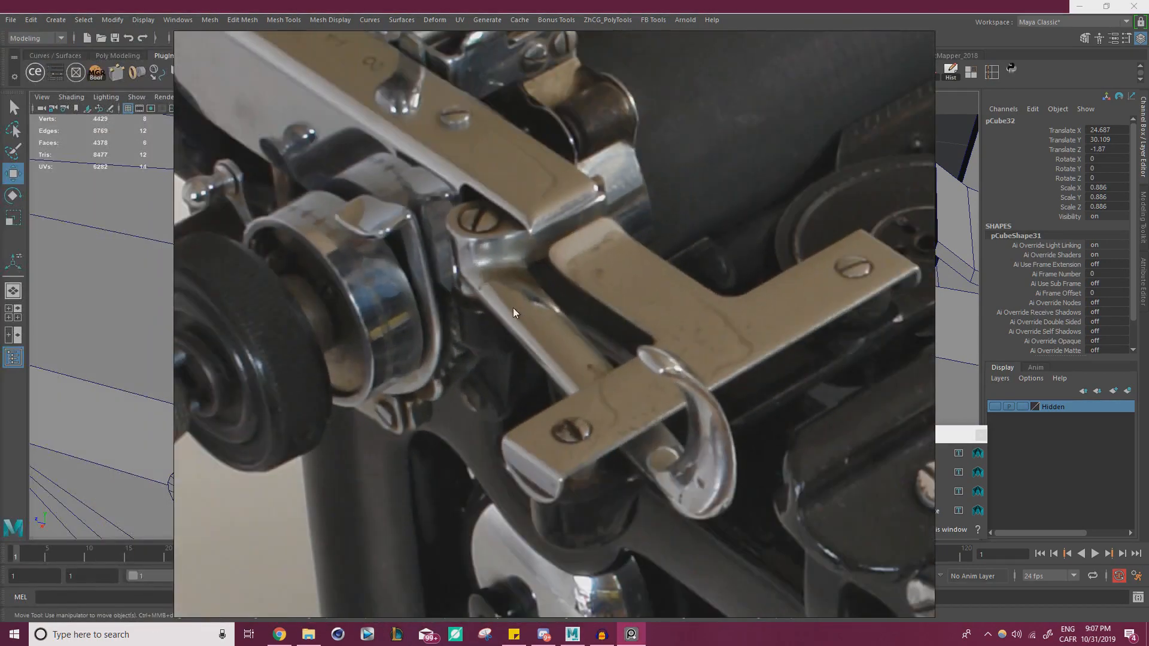
{"action": "scroll", "coordinate": [522, 338], "scroll_direction": "down", "scroll_amount": 6}
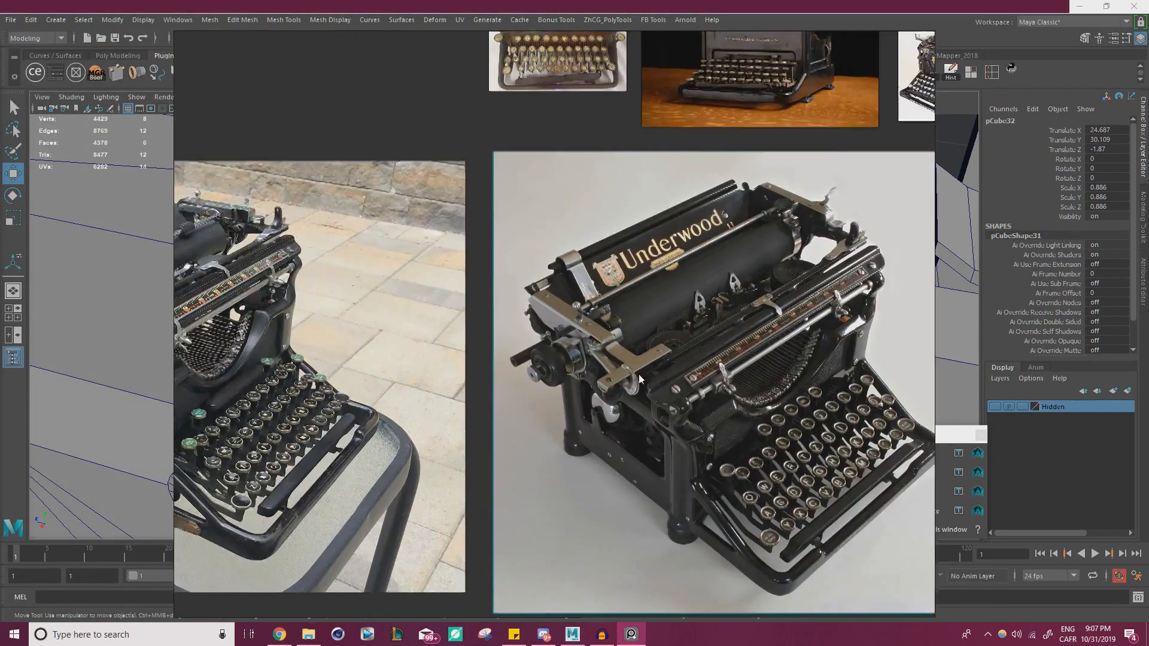
{"action": "scroll", "coordinate": [414, 367], "scroll_direction": "up", "scroll_amount": 6}
{"action": "scroll", "coordinate": [414, 367], "scroll_direction": "up", "scroll_amount": 5}
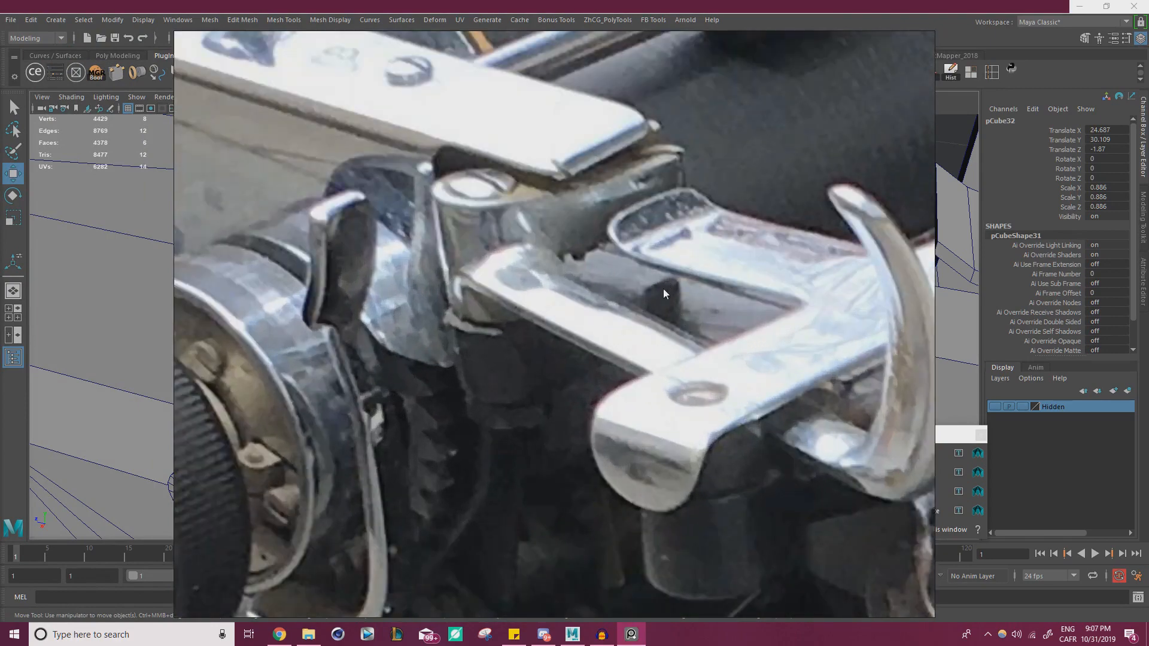
- Examine the collar under the side plate and the black arm carrying it in the typewriter side-view reference photo
{"action": "scroll", "coordinate": [654, 299], "scroll_direction": "down", "scroll_amount": 10}
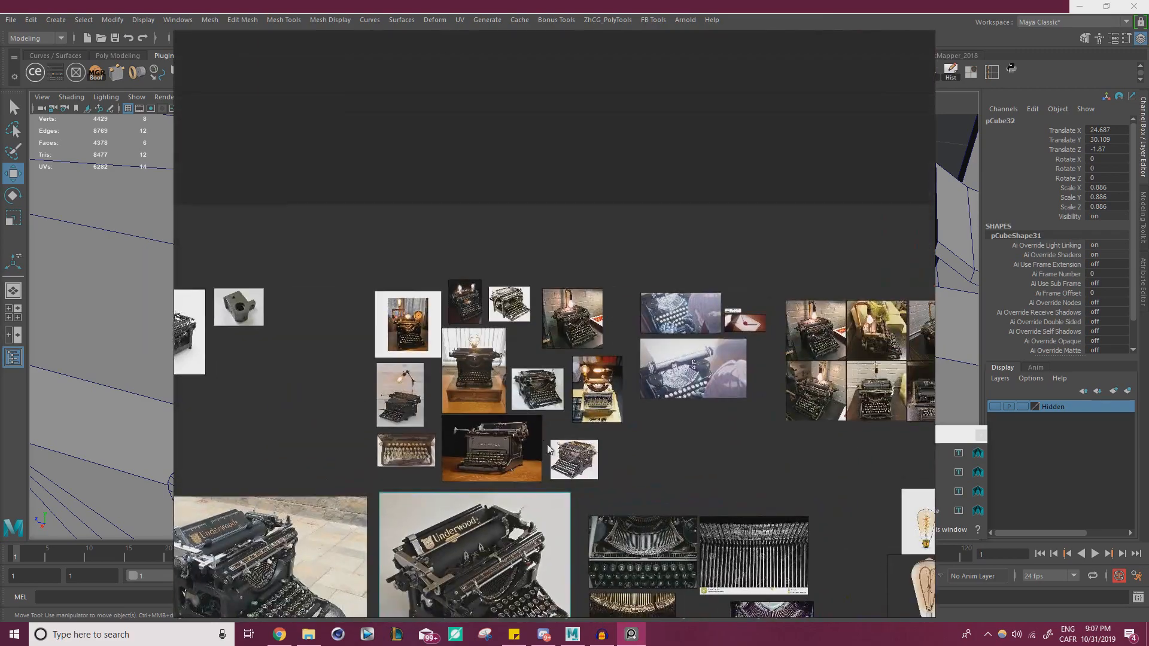
{"action": "middle_click_drag", "start_coordinate": [636, 479], "coordinate": [486, 369]}
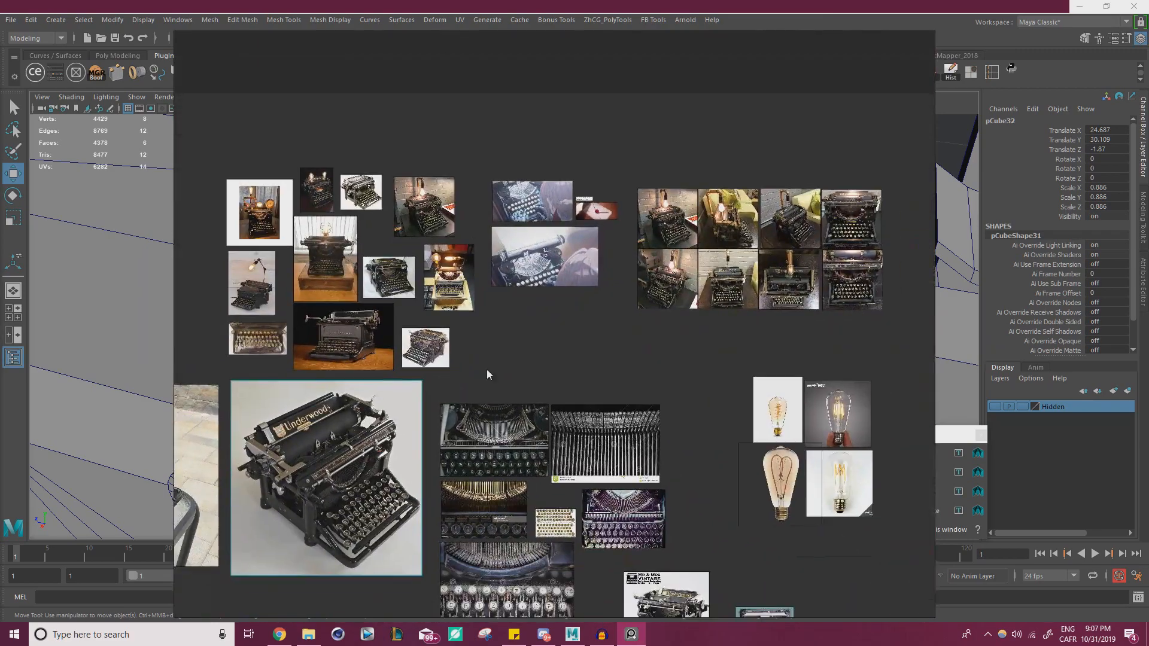
{"action": "middle_click_drag", "start_coordinate": [465, 457], "coordinate": [502, 189]}
{"action": "middle_click_drag", "start_coordinate": [462, 509], "coordinate": [590, 333]}
{"action": "scroll", "coordinate": [590, 333], "scroll_direction": "up", "scroll_amount": 2}
{"action": "middle_click_drag", "start_coordinate": [304, 496], "coordinate": [509, 364]}
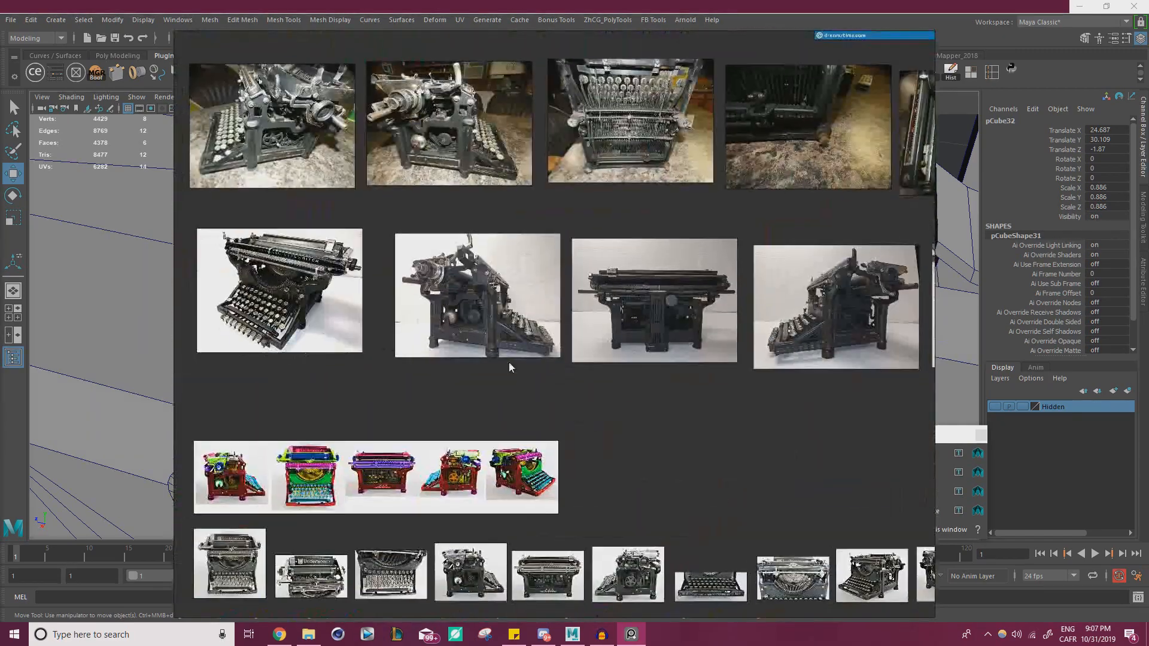
{"action": "scroll", "coordinate": [484, 264], "scroll_direction": "up", "scroll_amount": 12}
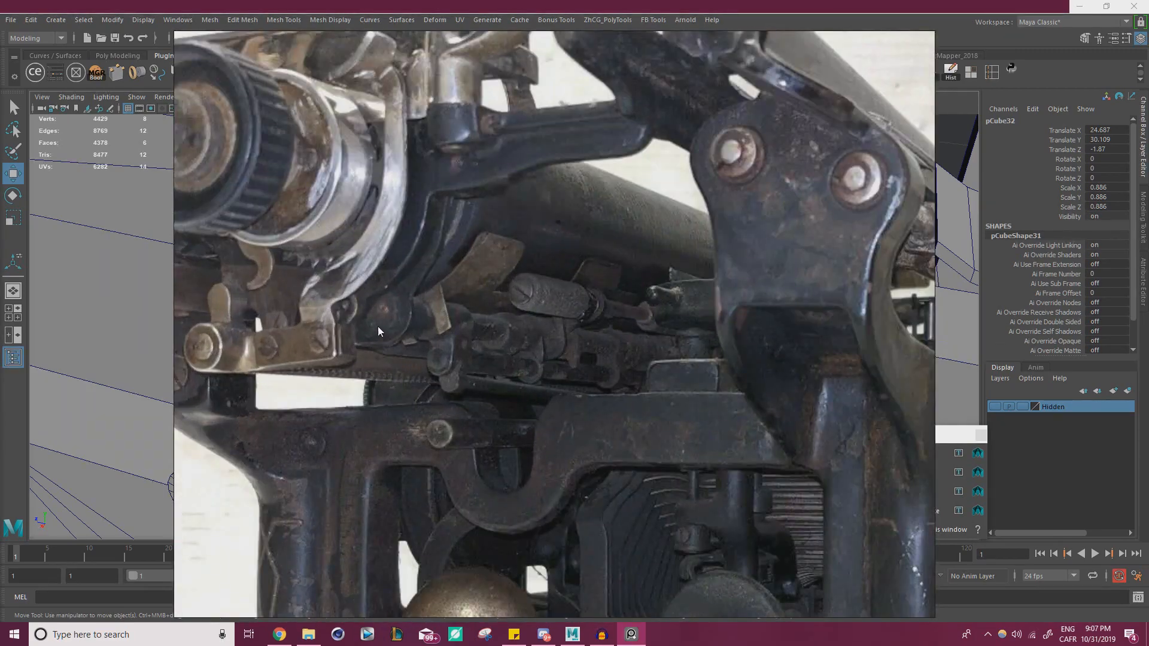
{"action": "middle_click_drag", "start_coordinate": [338, 321], "coordinate": [531, 412]}
{"action": "middle_click_drag", "start_coordinate": [664, 249], "coordinate": [536, 402]}
{"action": "scroll", "coordinate": [640, 299], "scroll_direction": "up", "scroll_amount": 3}
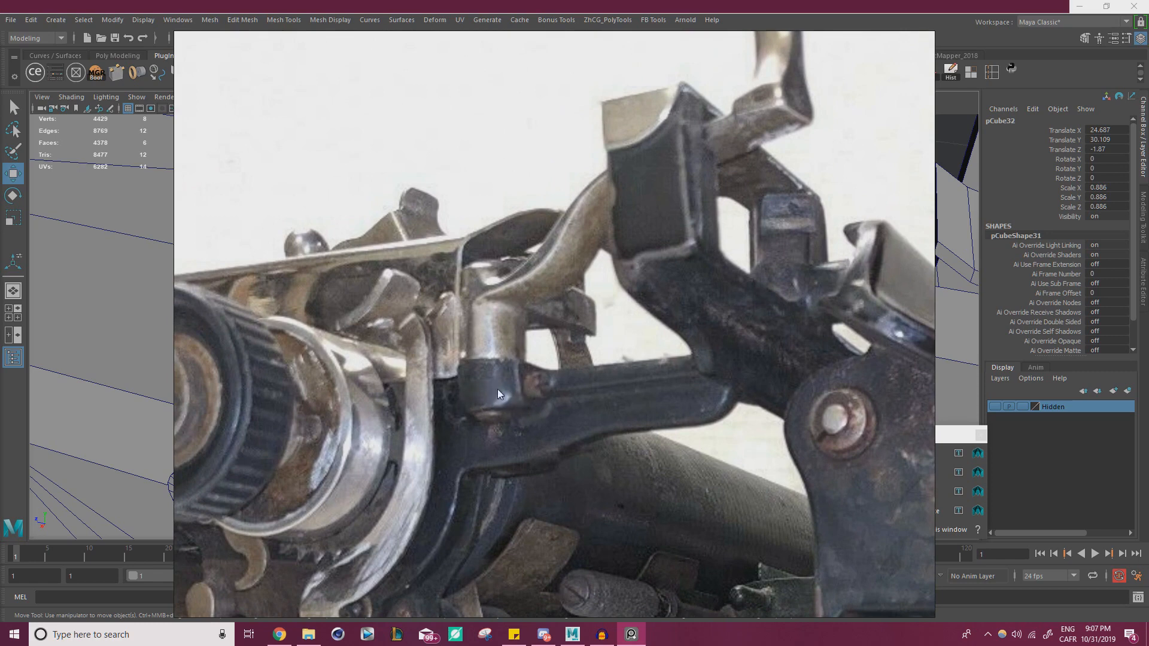
{"action": "scroll", "coordinate": [539, 408], "scroll_direction": "down", "scroll_amount": 3}
{"action": "middle_click_drag", "start_coordinate": [536, 404], "coordinate": [472, 364]}
{"action": "scroll", "coordinate": [436, 336], "scroll_direction": "up", "scroll_amount": 2}
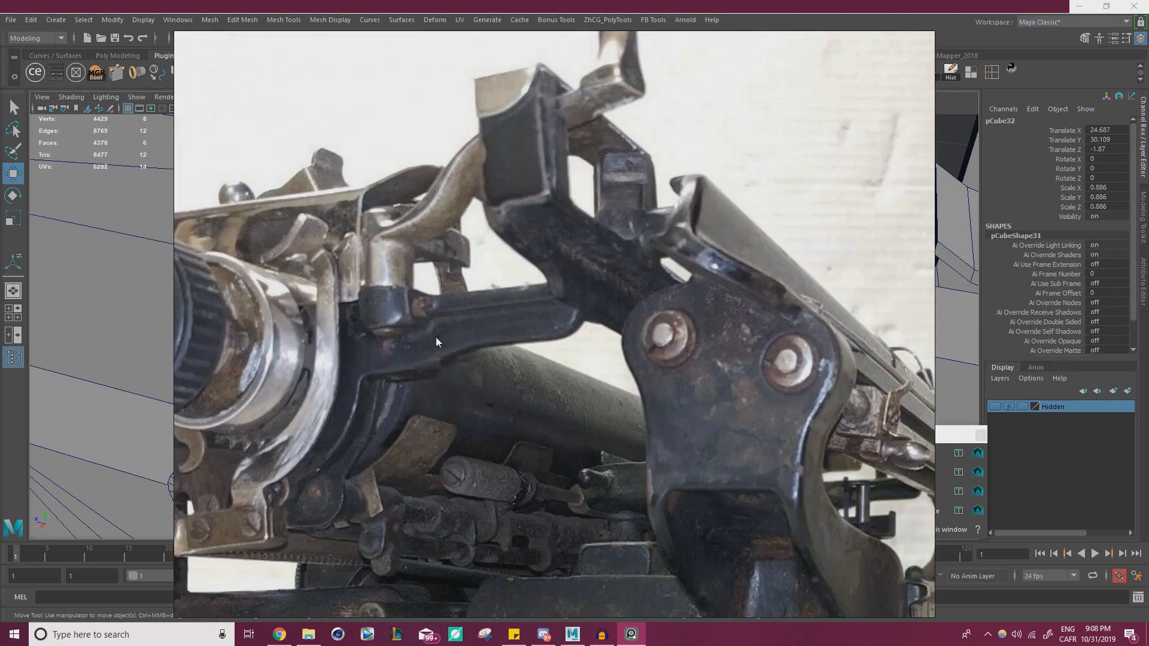
- Compare the carriage's collar and arm across the rear-view, Underwood three-quarter and side-view reference photos
{"action": "scroll", "coordinate": [436, 337], "scroll_direction": "down", "scroll_amount": 3}
{"action": "scroll", "coordinate": [472, 361], "scroll_direction": "down", "scroll_amount": 3}
{"action": "middle_click_drag", "start_coordinate": [522, 418], "coordinate": [328, 310]}
{"action": "middle_click_drag", "start_coordinate": [621, 377], "coordinate": [400, 375]}
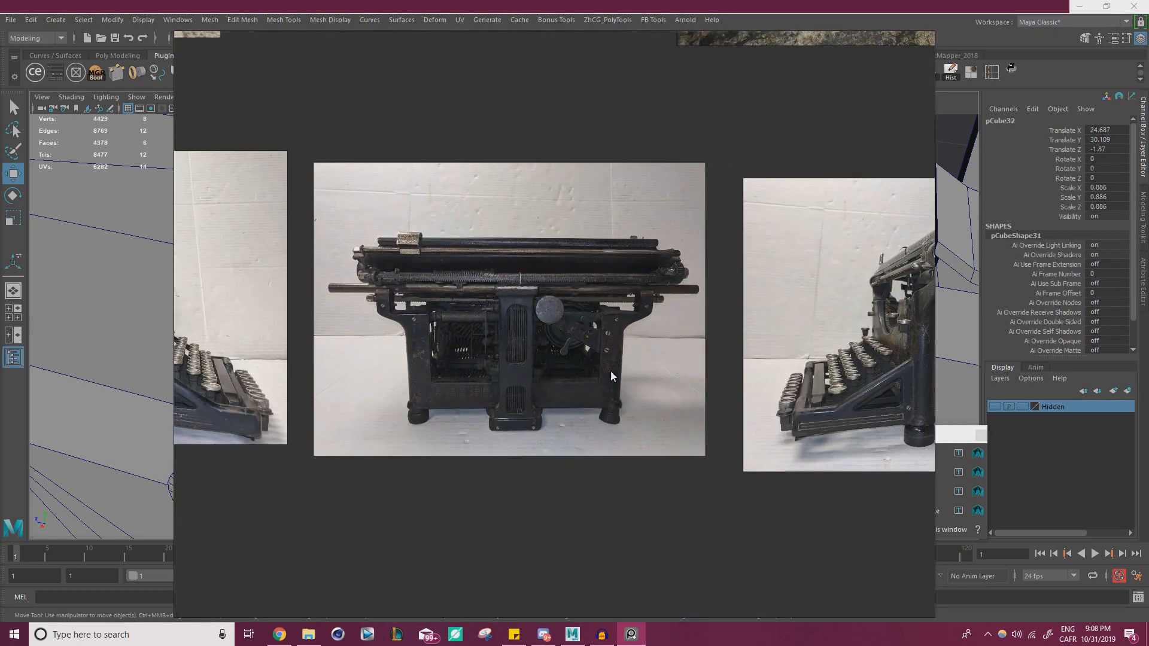
{"action": "middle_click_drag", "start_coordinate": [698, 369], "coordinate": [934, 354]}
{"action": "scroll", "coordinate": [648, 307], "scroll_direction": "up", "scroll_amount": 4}
{"action": "scroll", "coordinate": [612, 332], "scroll_direction": "down", "scroll_amount": 4}
{"action": "scroll", "coordinate": [473, 353], "scroll_direction": "up", "scroll_amount": 4}
{"action": "scroll", "coordinate": [466, 370], "scroll_direction": "down", "scroll_amount": 5}
{"action": "middle_click_drag", "start_coordinate": [311, 357], "coordinate": [609, 370]}
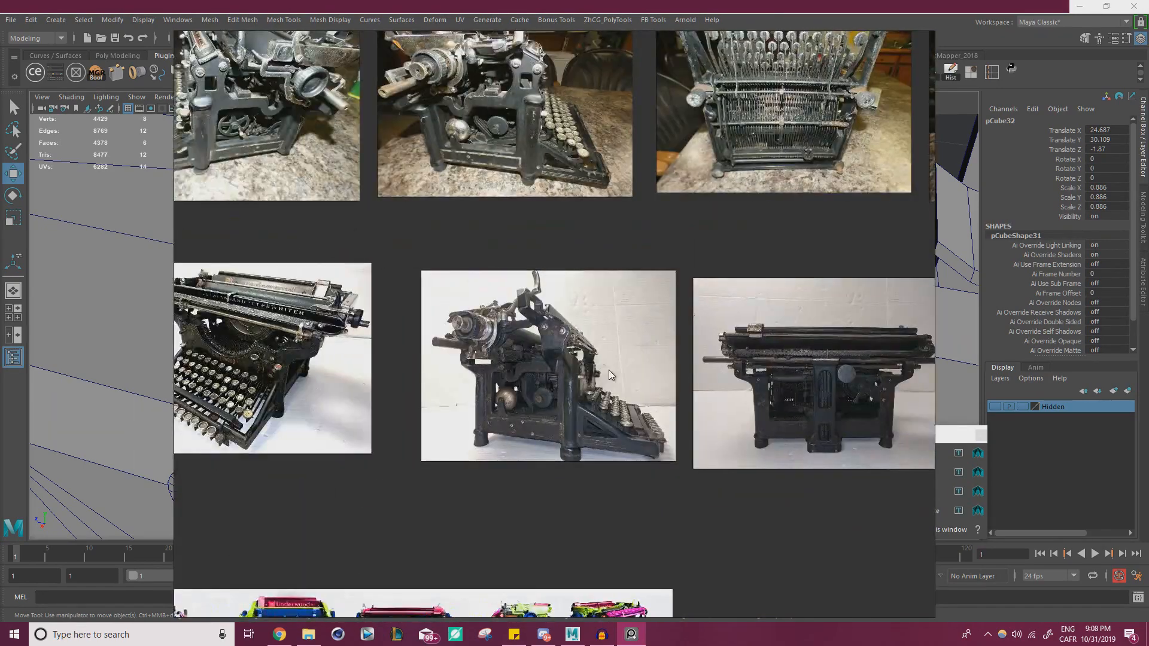
{"action": "middle_click_drag", "start_coordinate": [426, 374], "coordinate": [685, 370]}
{"action": "scroll", "coordinate": [514, 205], "scroll_direction": "down", "scroll_amount": 1}
{"action": "middle_click_drag", "start_coordinate": [514, 205], "coordinate": [514, 347]}
{"action": "scroll", "coordinate": [555, 144], "scroll_direction": "down", "scroll_amount": 1}
{"action": "middle_click_drag", "start_coordinate": [555, 144], "coordinate": [515, 469]}
{"action": "middle_click_drag", "start_coordinate": [533, 244], "coordinate": [487, 334]}
{"action": "scroll", "coordinate": [486, 334], "scroll_direction": "up", "scroll_amount": 3}
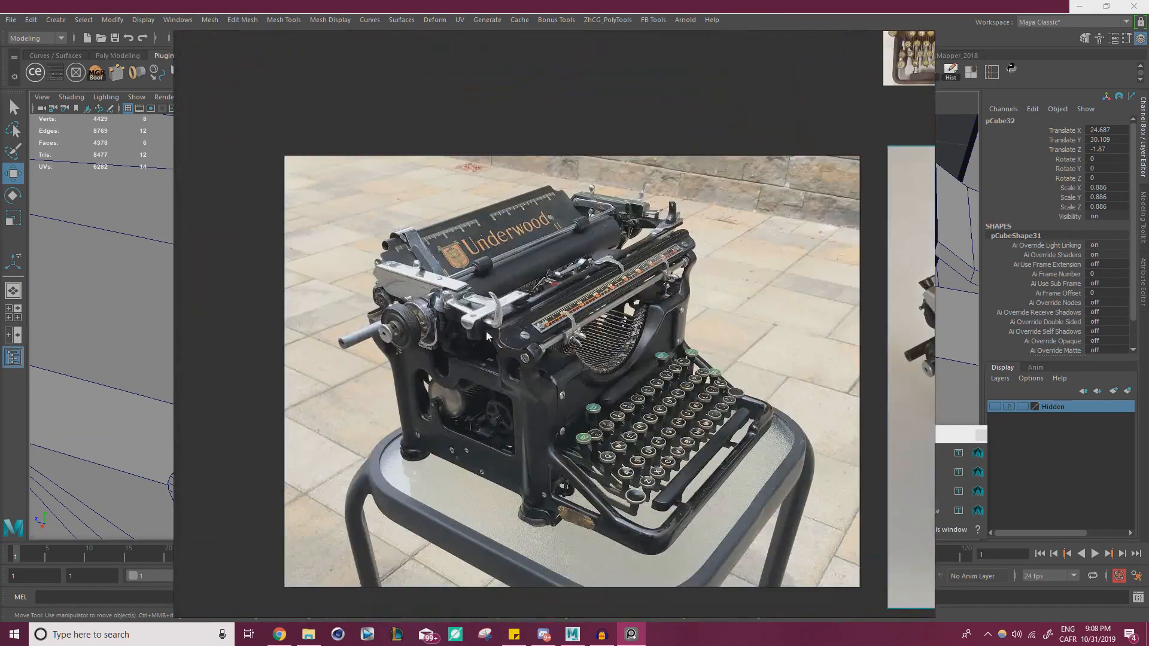
{"action": "scroll", "coordinate": [439, 320], "scroll_direction": "up", "scroll_amount": 4}
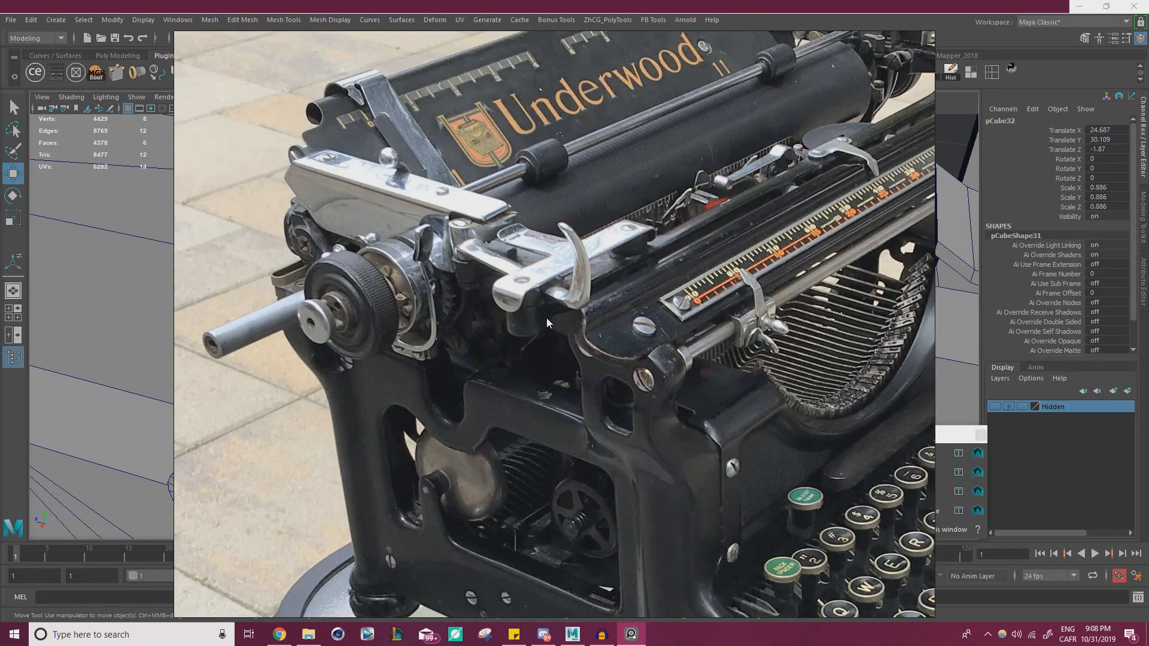
{"action": "scroll", "coordinate": [538, 321], "scroll_direction": "down", "scroll_amount": 7}
{"action": "middle_click_drag", "start_coordinate": [397, 386], "coordinate": [263, 379]}
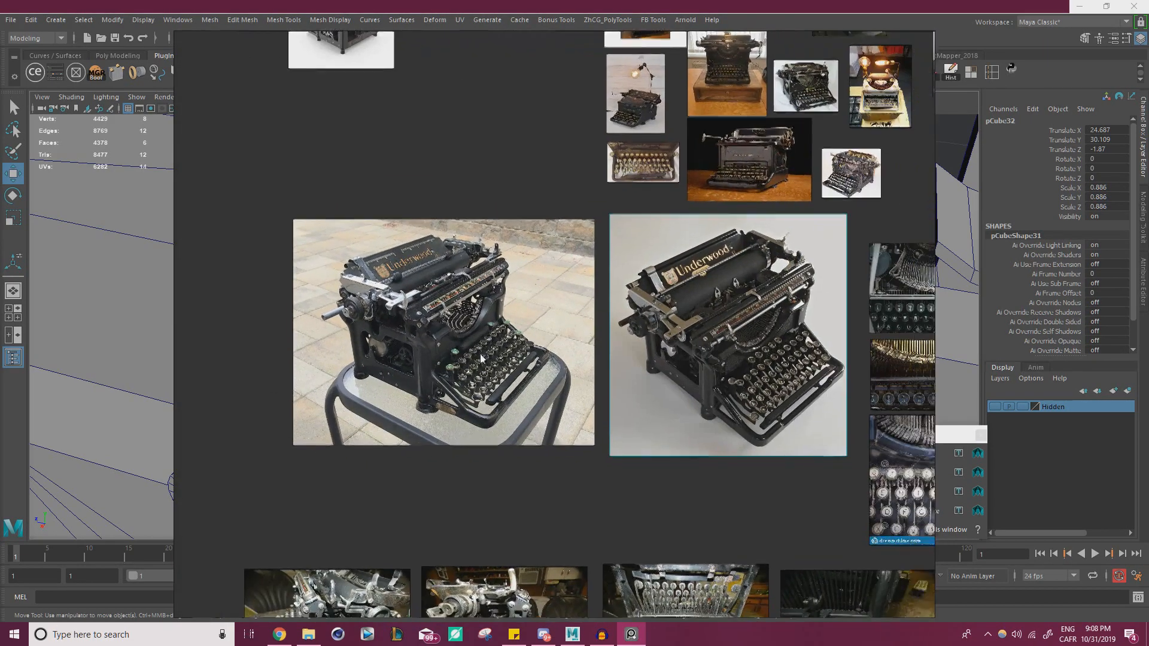
{"action": "middle_click_drag", "start_coordinate": [754, 429], "coordinate": [573, 220]}
{"action": "middle_click_drag", "start_coordinate": [690, 540], "coordinate": [808, 295]}
{"action": "scroll", "coordinate": [424, 329], "scroll_direction": "up", "scroll_amount": 10}
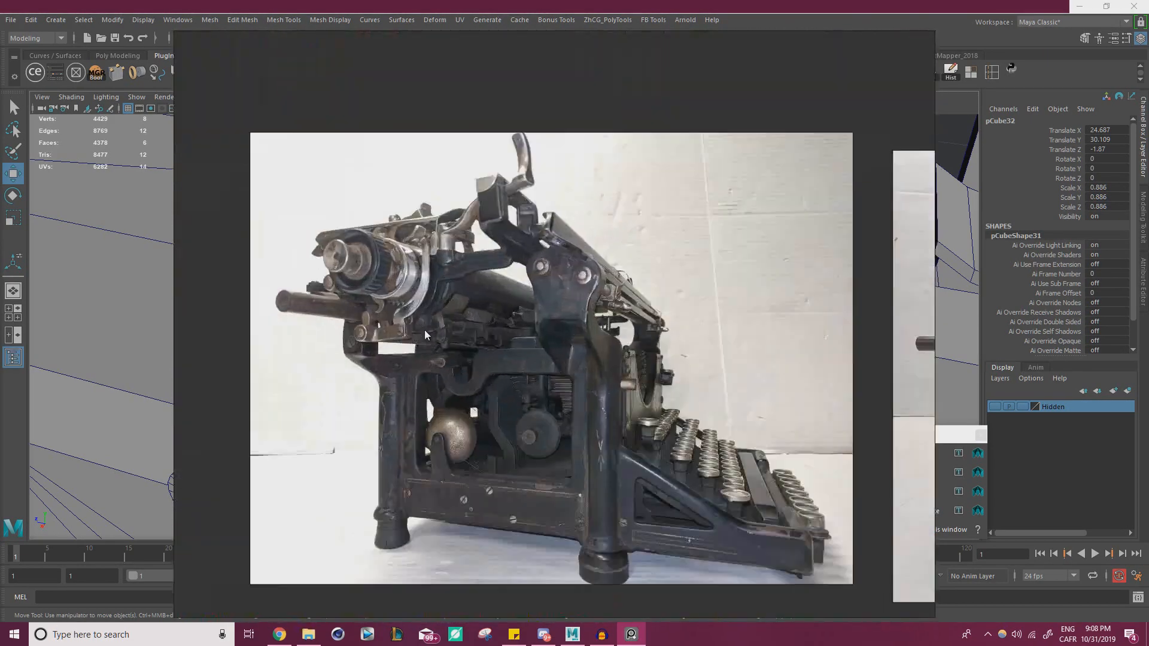
{"action": "middle_click_drag", "start_coordinate": [466, 295], "coordinate": [504, 372]}
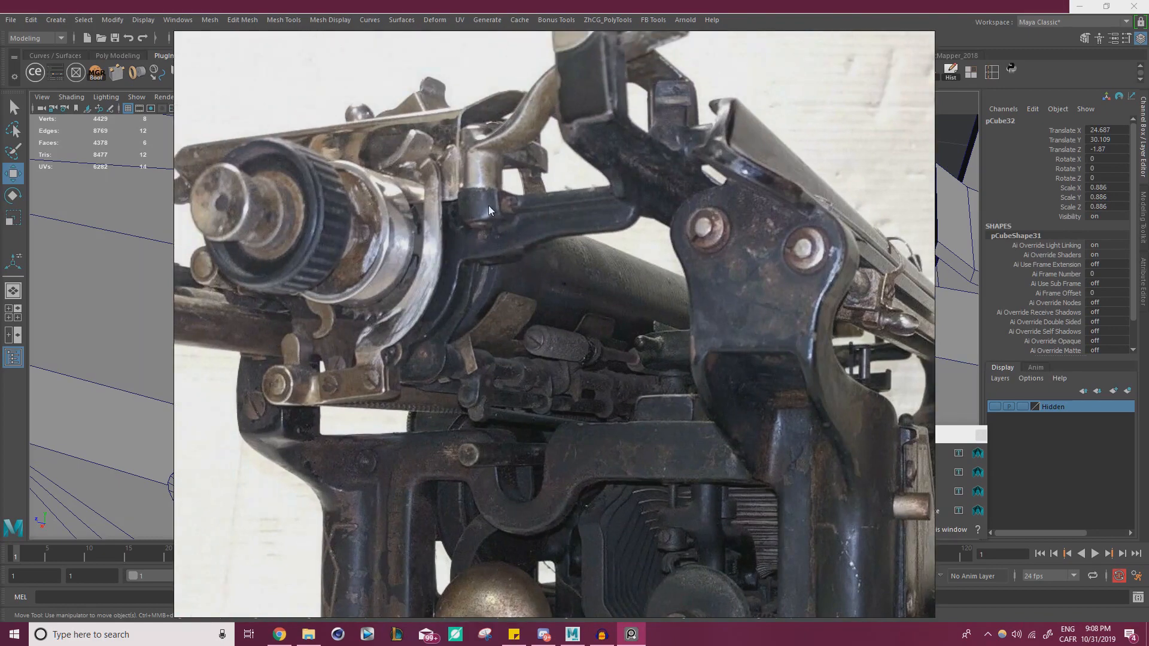
{"action": "right_click_drag", "start_coordinate": [488, 206], "coordinate": [0, 241]}
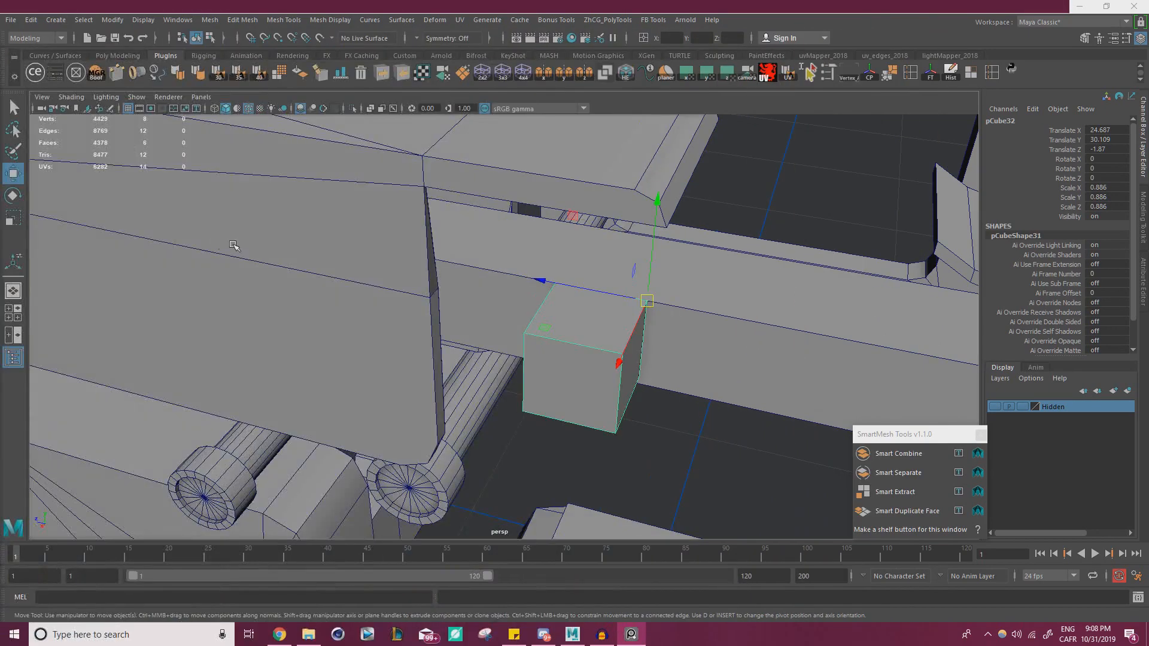
- Extend the small cube by pulling its outer face away from the support arm
{"action": "left_click_drag", "start_coordinate": [574, 295], "coordinate": [580, 323], "text": "alt"}
{"action": "right_click_drag", "start_coordinate": [545, 289], "coordinate": [544, 333]}
{"action": "left_click", "coordinate": [548, 346]}
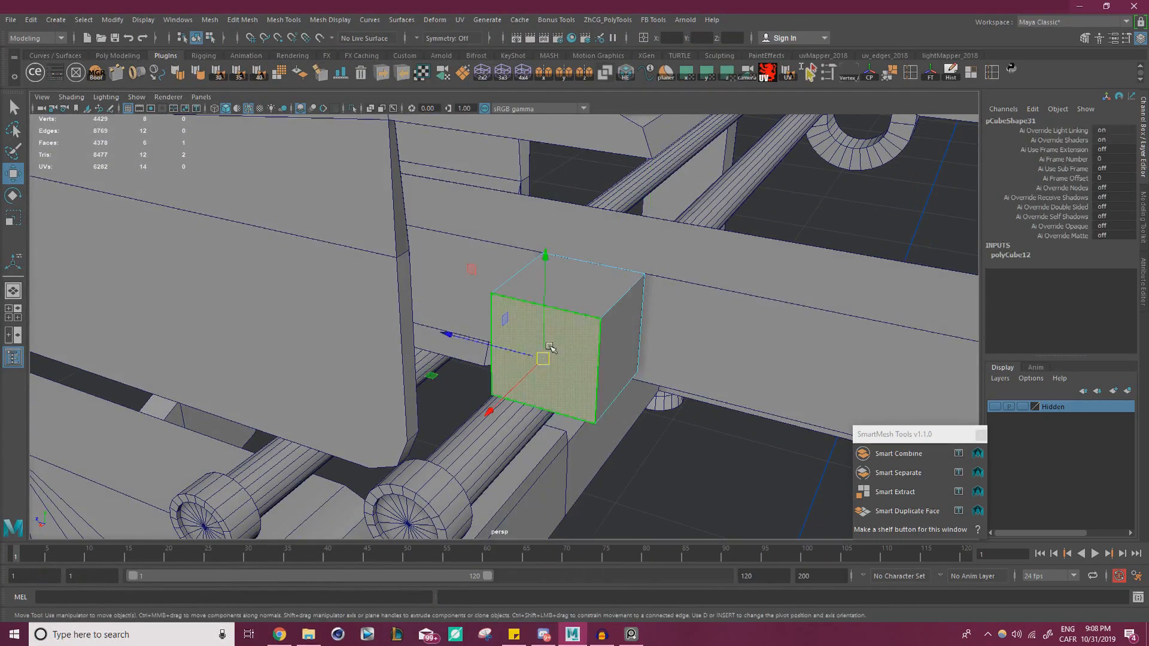
{"action": "left_click_drag", "start_coordinate": [549, 346], "coordinate": [542, 343], "text": "alt"}
{"action": "left_click_drag", "start_coordinate": [494, 388], "coordinate": [472, 391]}
- Bevel the cube's two outer vertical edges with Fraction 1 and 3 segments to give it a rounded end
{"action": "left_click_drag", "start_coordinate": [562, 365], "coordinate": [551, 354], "text": "alt"}
{"action": "right_click_drag", "start_coordinate": [524, 346], "coordinate": [564, 257]}
{"action": "left_click", "coordinate": [577, 326]}
{"action": "left_click", "coordinate": [483, 287], "text": "shift"}
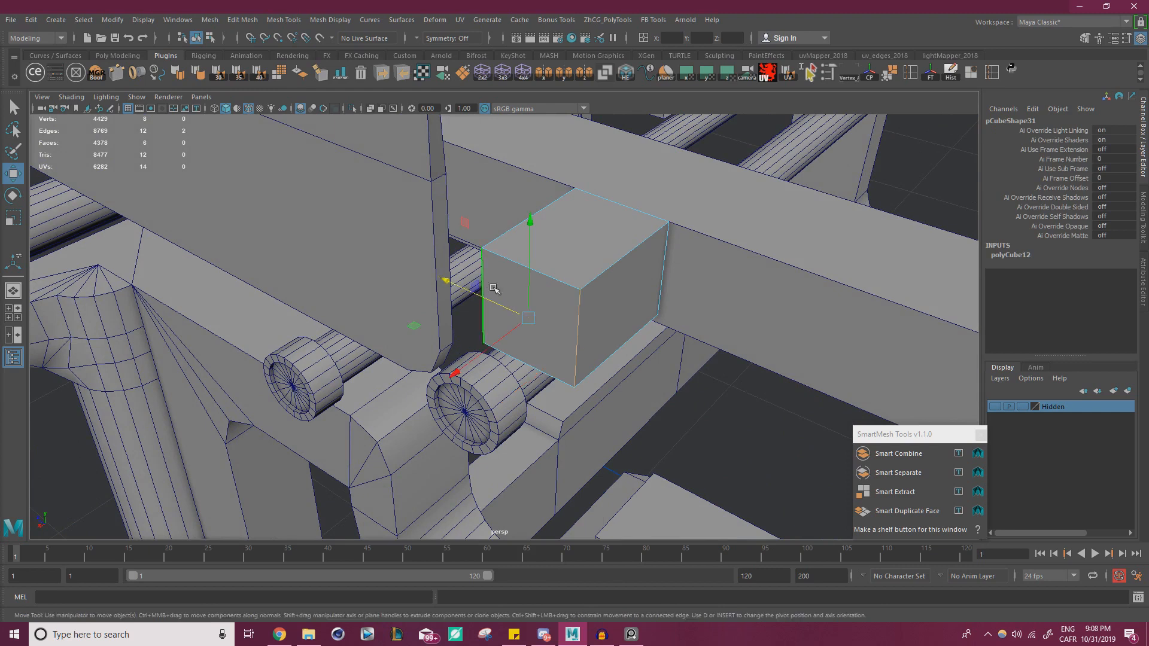
{"action": "left_click", "coordinate": [572, 319]}
{"action": "key", "text": "ctrl+b"}
{"action": "left_click_drag", "start_coordinate": [663, 139], "coordinate": [709, 142]}
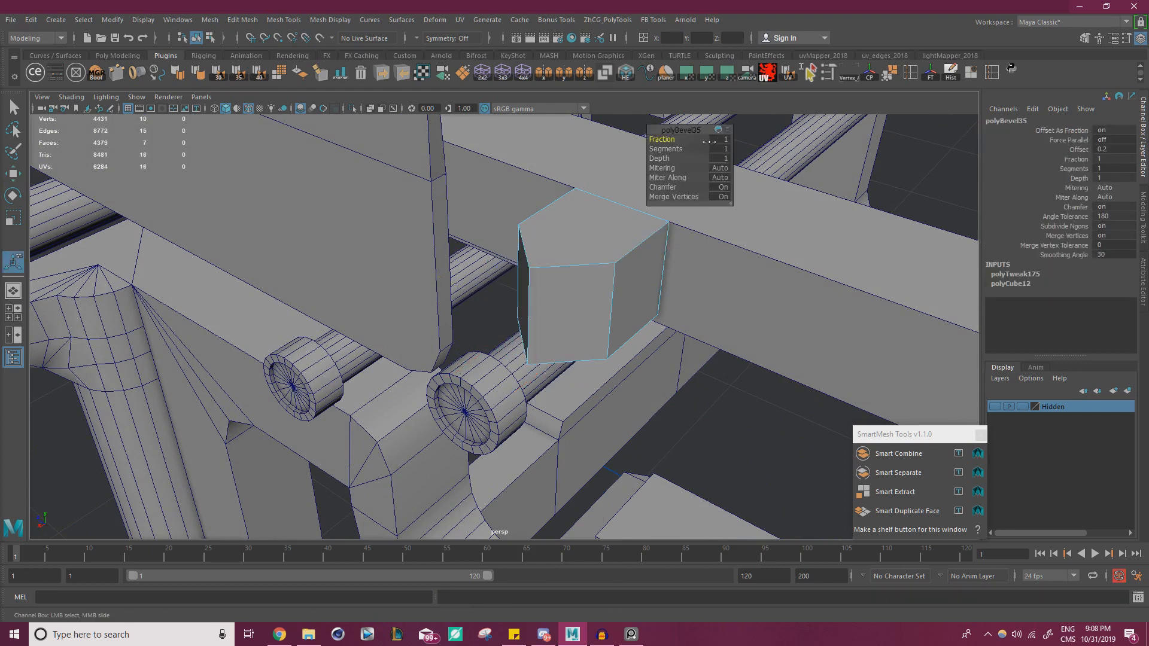
{"action": "scroll", "coordinate": [696, 235], "scroll_direction": "up", "scroll_amount": 3}
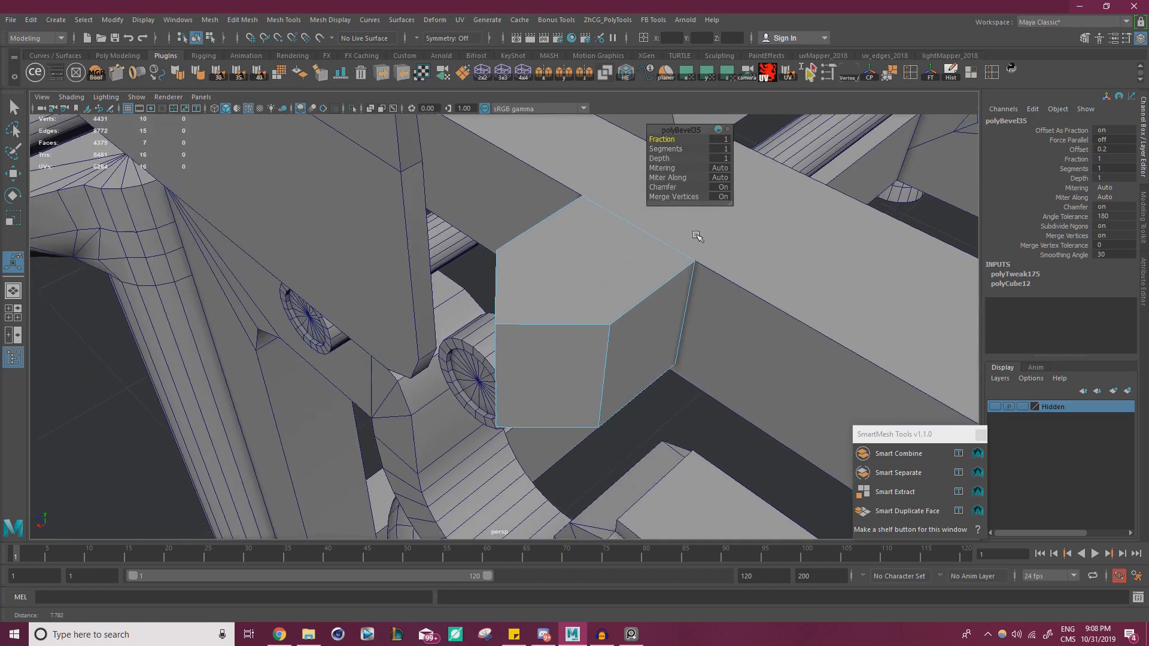
{"action": "left_click_drag", "start_coordinate": [674, 149], "coordinate": [685, 151]}
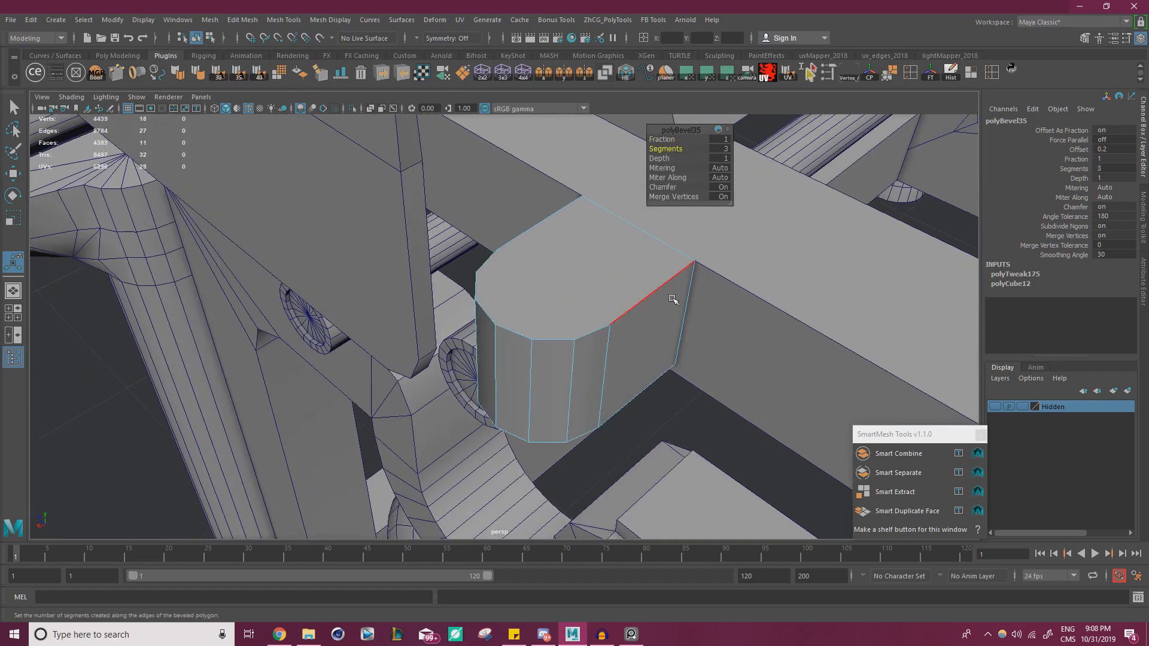
{"action": "left_click_drag", "start_coordinate": [672, 299], "coordinate": [577, 336], "text": "alt"}
{"action": "key", "text": "w"}
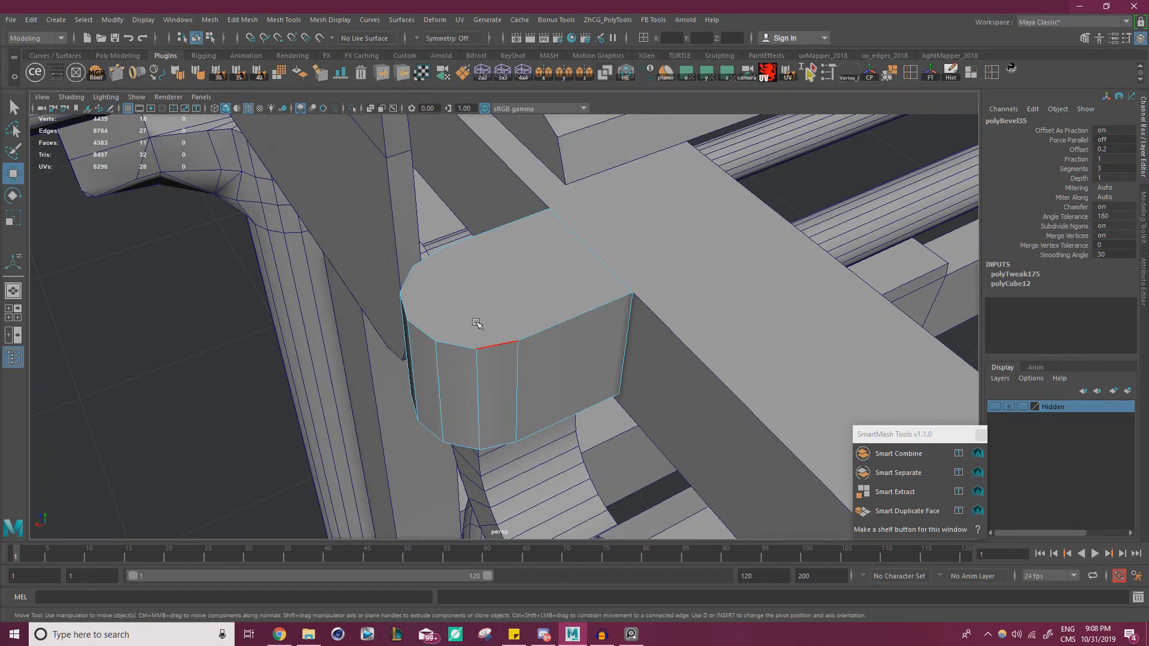
- Merge all of the rounded block's vertices with a distance threshold of 0.0001
{"action": "right_click_drag", "start_coordinate": [521, 291], "coordinate": [461, 289]}
{"action": "scroll", "coordinate": [377, 429], "scroll_direction": "down", "scroll_amount": 3}
{"action": "left_click_drag", "start_coordinate": [297, 467], "coordinate": [708, 190]}
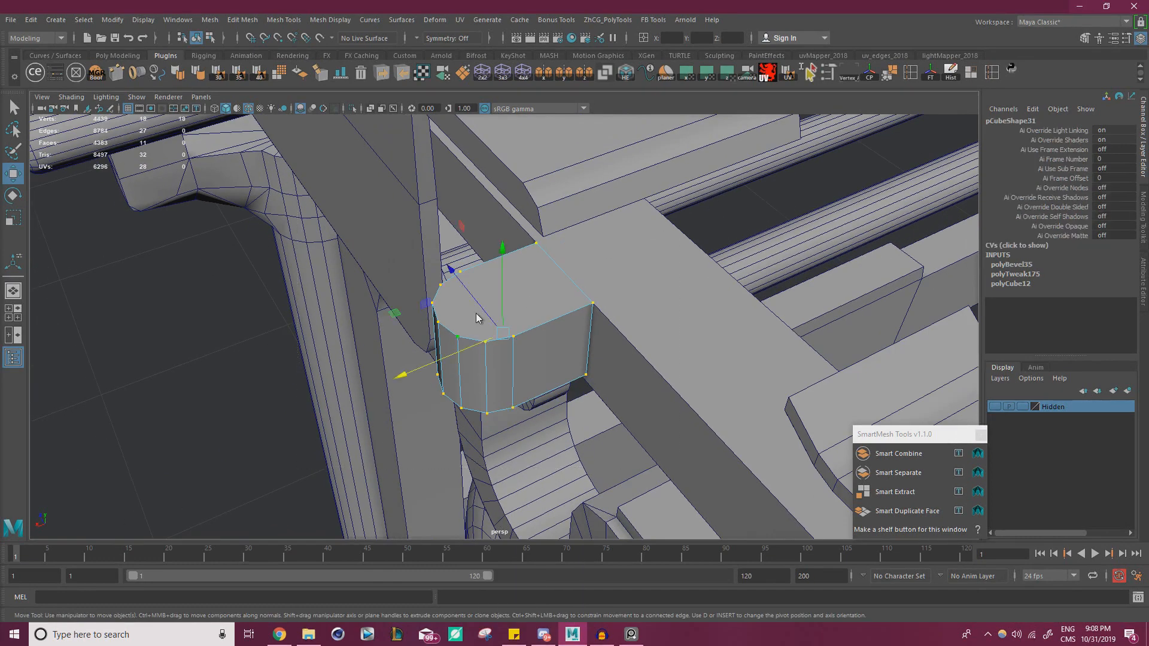
{"action": "mouse_move", "coordinate": [477, 315]}
{"action": "right_mouse_down", "text": "shift"}
{"action": "mouse_move", "coordinate": [482, 281]}
{"action": "mouse_move", "coordinate": [479, 314]}
{"action": "right_mouse_up", "text": "shift"}
{"action": "left_click_drag", "start_coordinate": [480, 314], "coordinate": [369, 359], "text": "alt"}
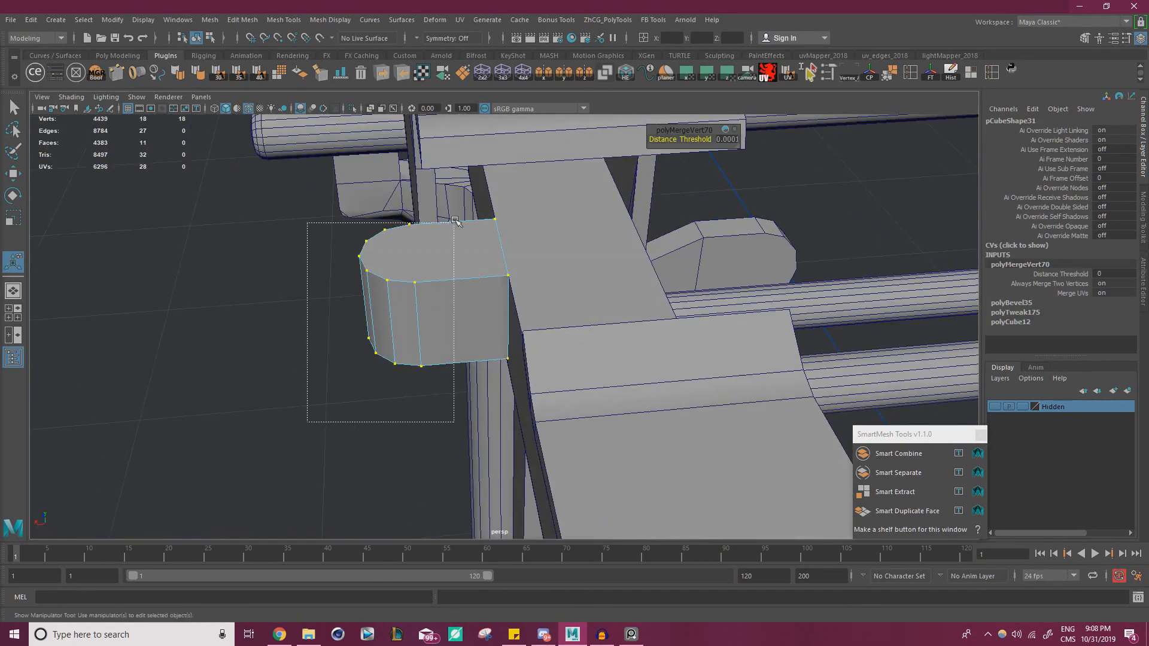
- Shorten the block by moving the vertices of its rounded end toward the support arm
{"action": "left_click_drag", "start_coordinate": [455, 221], "coordinate": [455, 221]}
{"action": "key", "text": "w"}
{"action": "left_click_drag", "start_coordinate": [299, 307], "coordinate": [473, 311]}
{"action": "scroll", "coordinate": [599, 262], "scroll_direction": "up", "scroll_amount": 2}
{"action": "right_click_drag", "start_coordinate": [599, 262], "coordinate": [649, 239]}
- Snap the block's bottom face vertically to the level of the support arm's lower edge
{"action": "left_click_drag", "start_coordinate": [651, 273], "coordinate": [561, 185], "text": "alt"}
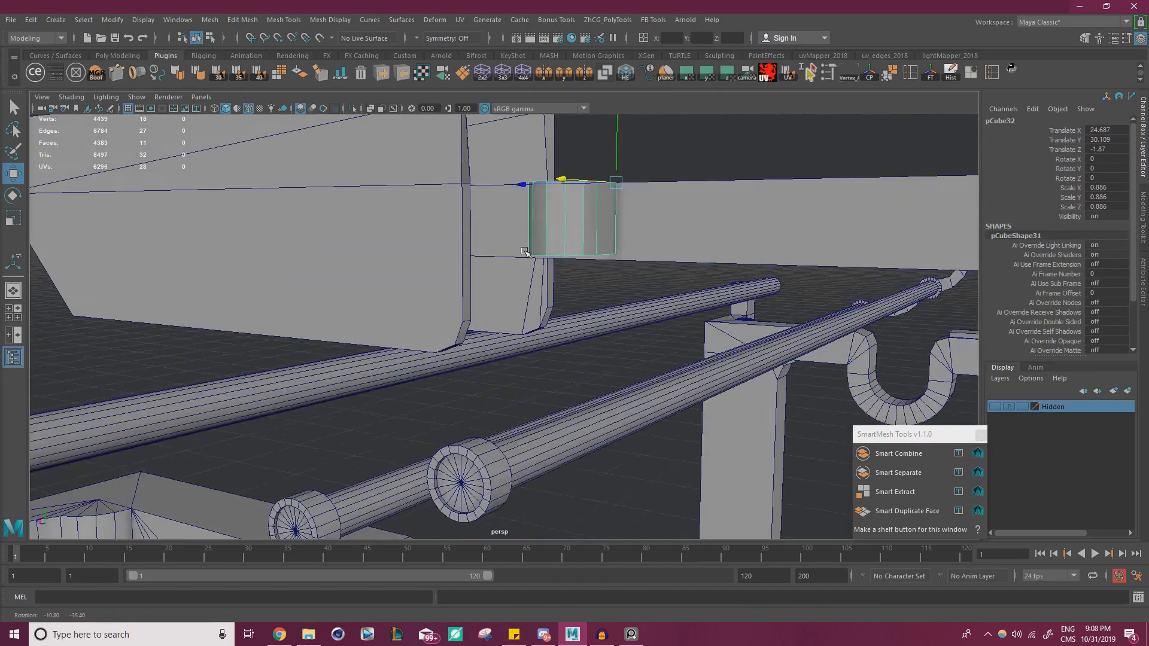
{"action": "left_click_drag", "start_coordinate": [559, 290], "coordinate": [540, 222], "text": "alt"}
{"action": "right_click_drag", "start_coordinate": [540, 222], "coordinate": [643, 306], "text": "alt"}
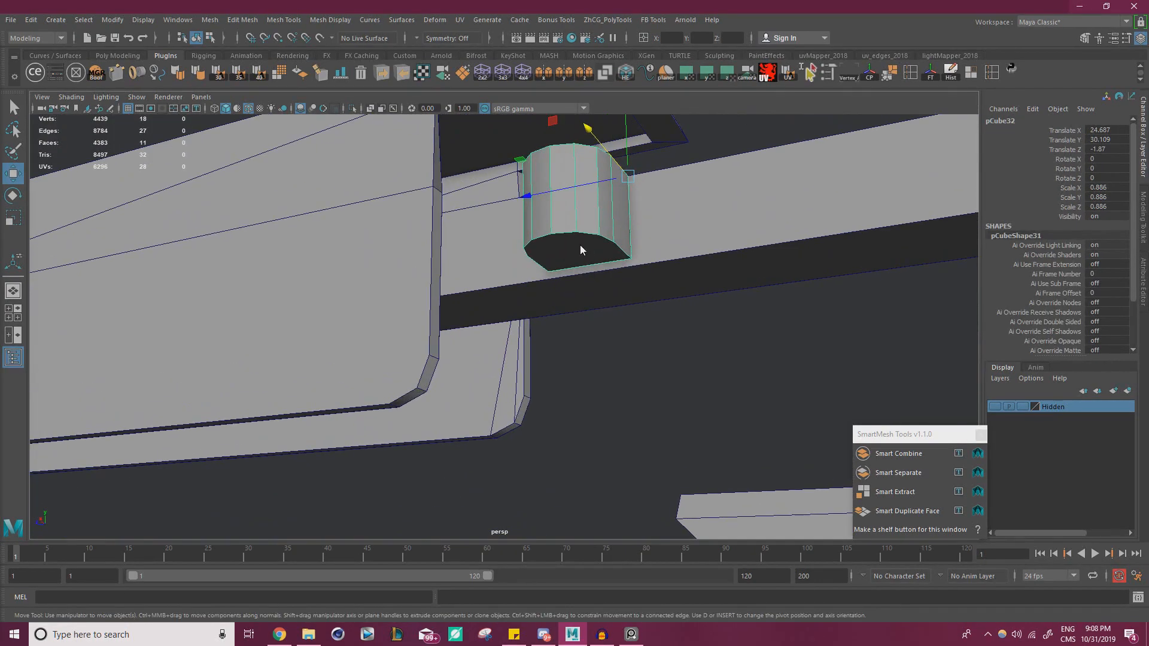
{"action": "right_click_drag", "start_coordinate": [580, 246], "coordinate": [580, 290]}
{"action": "left_click", "coordinate": [574, 252]}
{"action": "middle_click_drag", "start_coordinate": [574, 253], "coordinate": [421, 272], "text": "alt"}
{"action": "left_click_drag", "start_coordinate": [421, 272], "coordinate": [560, 306], "text": "alt"}
{"action": "middle_click_drag", "start_coordinate": [559, 306], "coordinate": [491, 312], "text": "alt"}
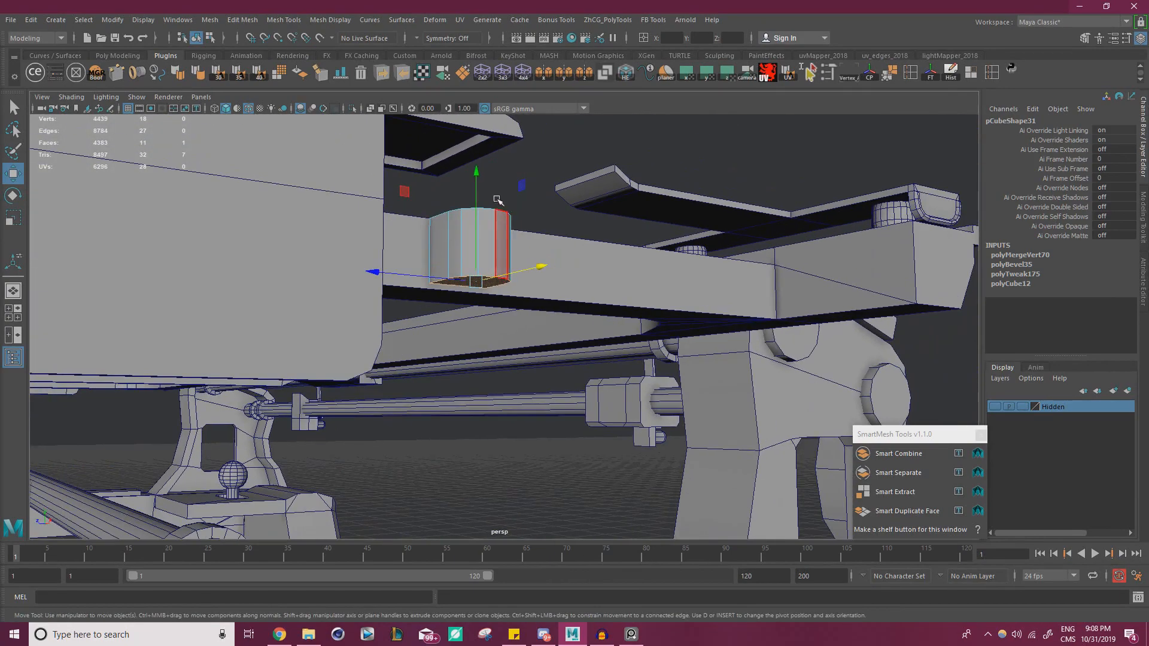
{"action": "left_click_drag", "start_coordinate": [476, 178], "coordinate": [777, 320]}
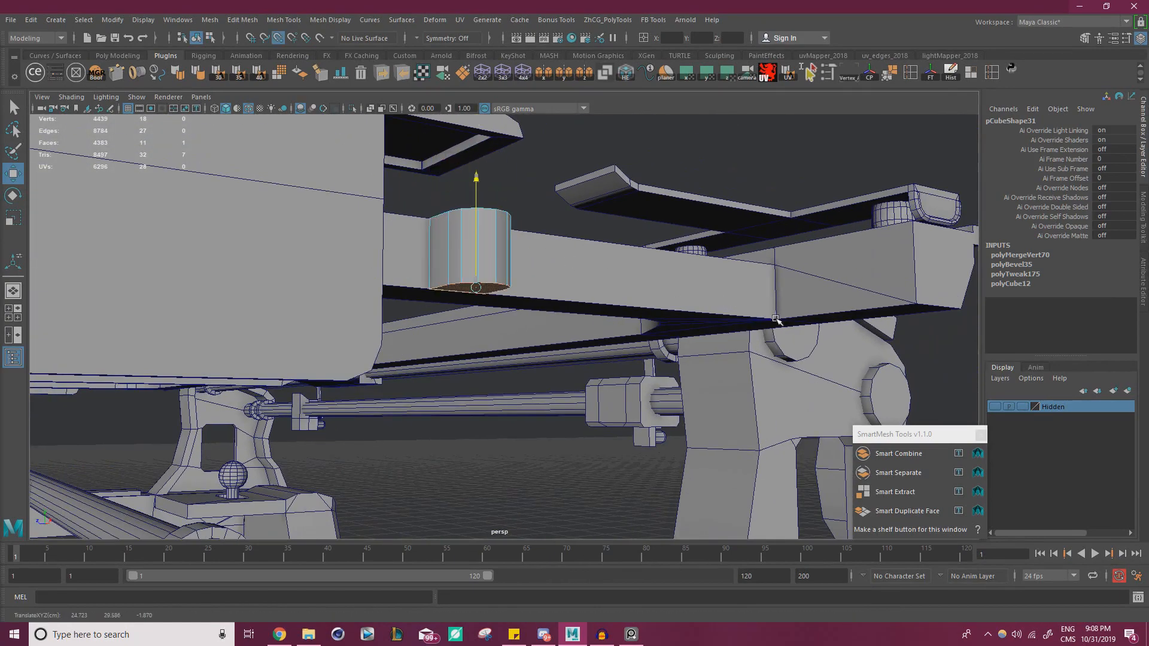
{"action": "left_click_drag", "start_coordinate": [670, 239], "coordinate": [518, 315], "text": "alt"}
{"action": "right_click_drag", "start_coordinate": [494, 290], "coordinate": [553, 272]}
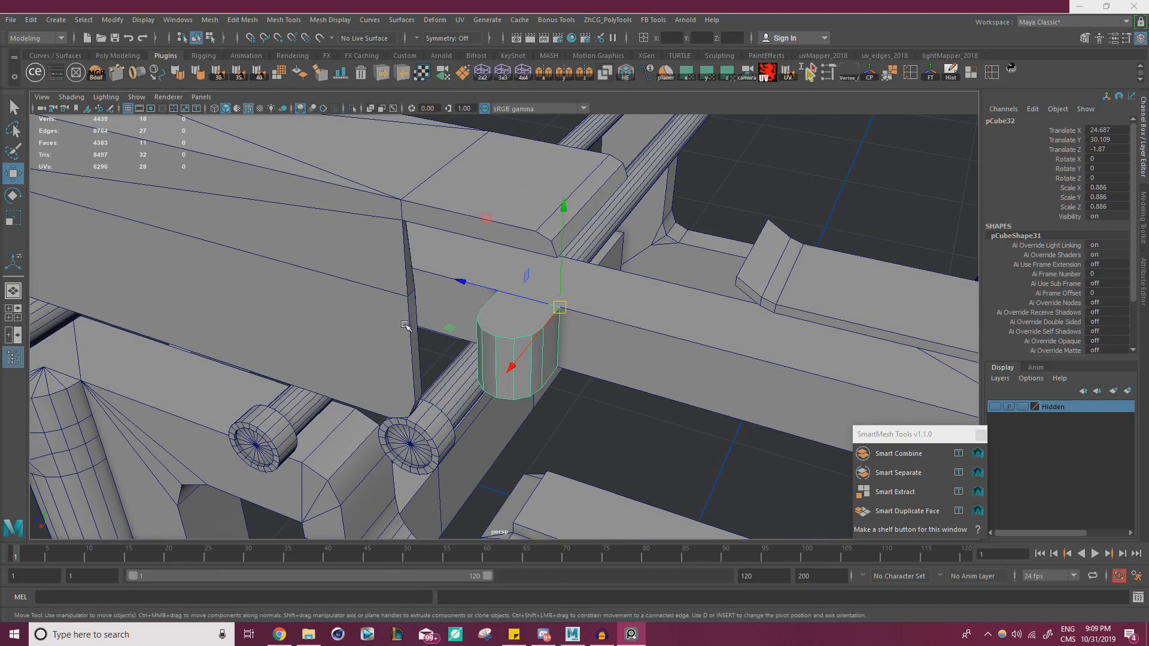
- Bring the block's rounded-end vertices slightly closer to the support arm, reducing its overhang, and deselect the block
{"action": "left_click_drag", "start_coordinate": [405, 325], "coordinate": [472, 353], "text": "alt"}
{"action": "right_click_drag", "start_coordinate": [464, 291], "coordinate": [425, 304]}
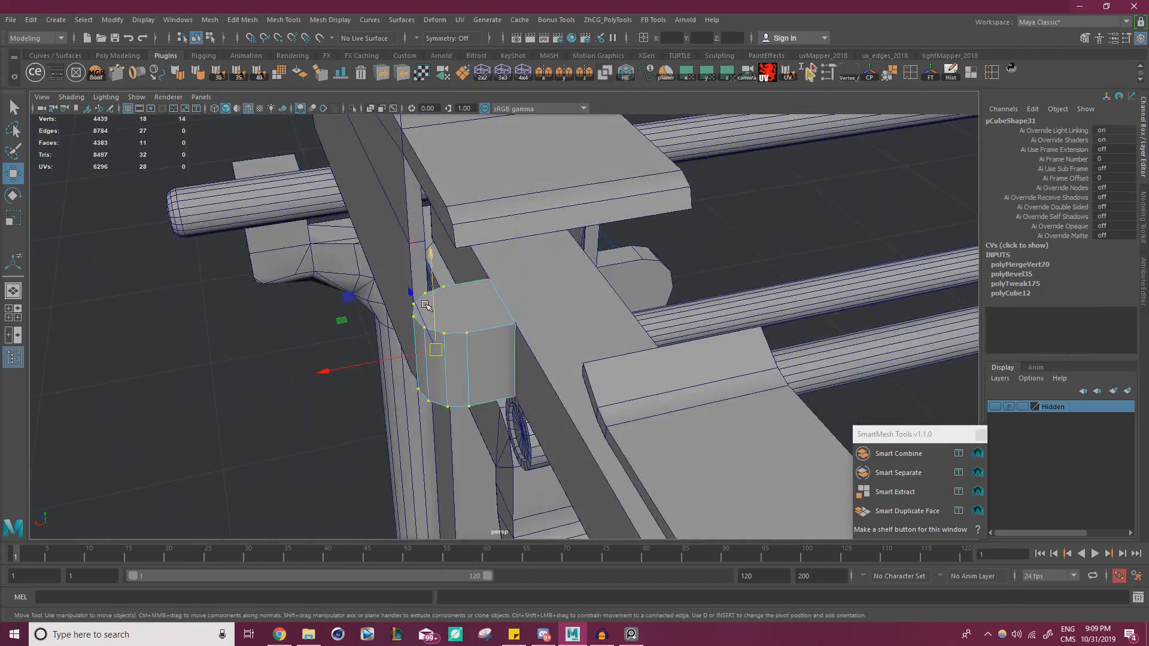
{"action": "left_click_drag", "start_coordinate": [425, 304], "coordinate": [461, 252], "text": "alt"}
{"action": "left_click_drag", "start_coordinate": [453, 271], "coordinate": [447, 295], "text": "alt"}
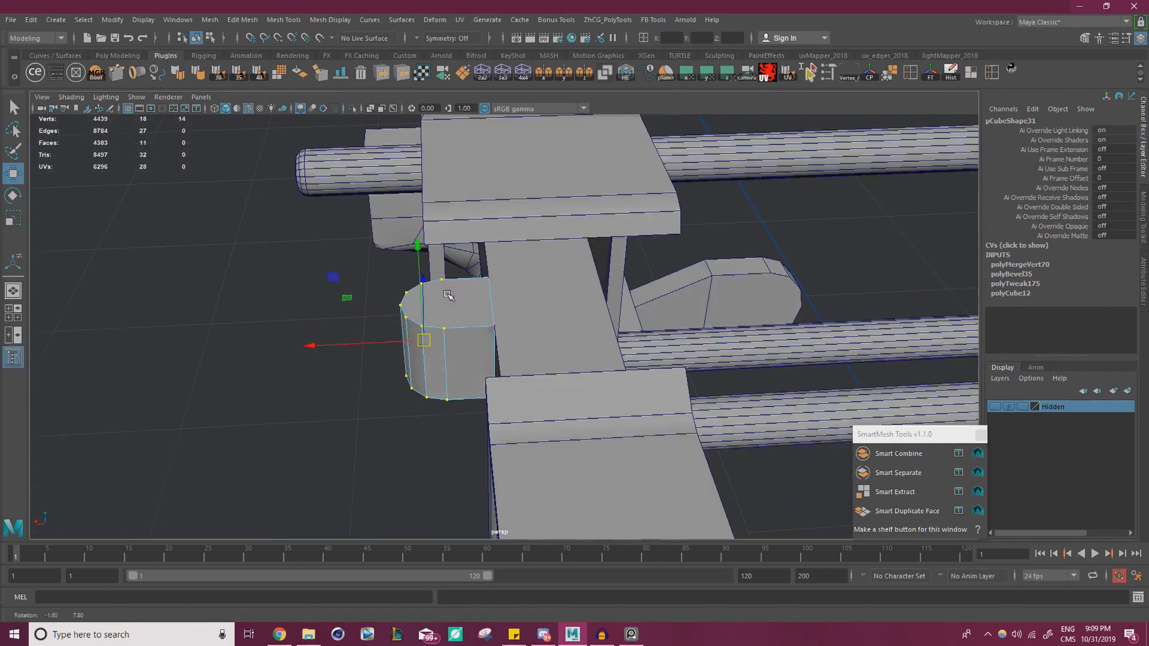
{"action": "left_click_drag", "start_coordinate": [331, 345], "coordinate": [472, 290]}
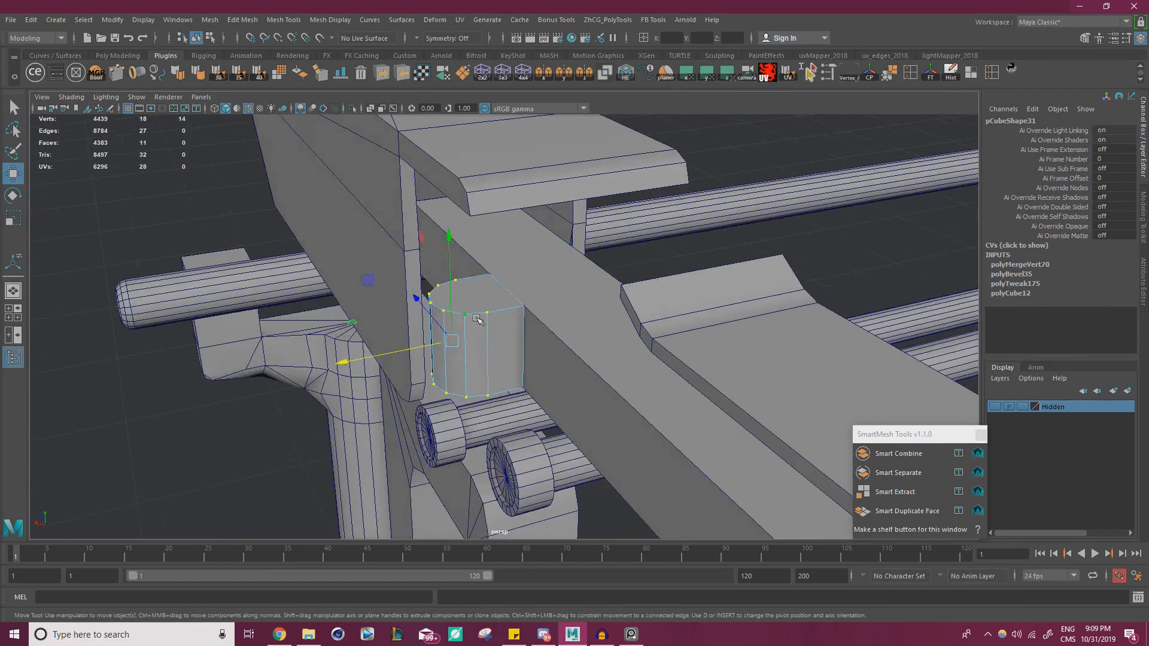
{"action": "right_click_drag", "start_coordinate": [474, 290], "coordinate": [526, 269]}
{"action": "left_click", "coordinate": [395, 380]}
{"action": "left_click_drag", "start_coordinate": [395, 379], "coordinate": [583, 332], "text": "alt"}
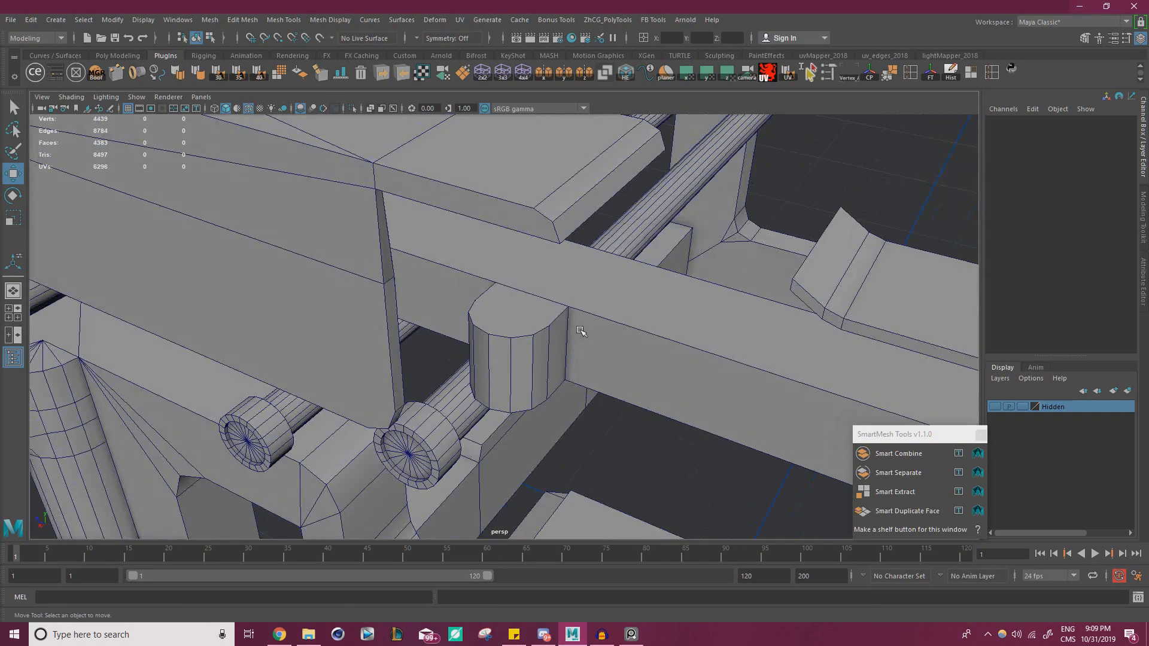
- Cut two edge loops around the support arm, one on each side of the rounded block
{"action": "left_click", "coordinate": [583, 332]}
{"action": "left_click_drag", "start_coordinate": [482, 328], "coordinate": [526, 330], "text": "alt"}
{"action": "key", "text": "ctrl+shift+x"}
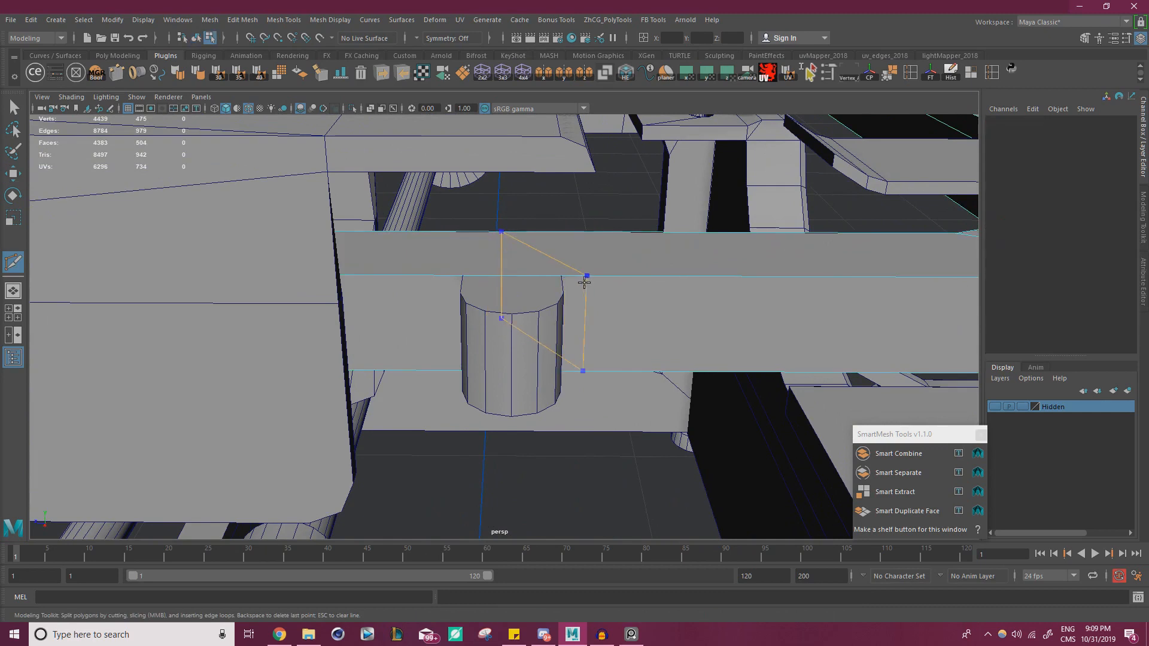
{"action": "left_click", "coordinate": [585, 277]}
{"action": "left_click", "coordinate": [434, 186]}
{"action": "key", "text": "w"}
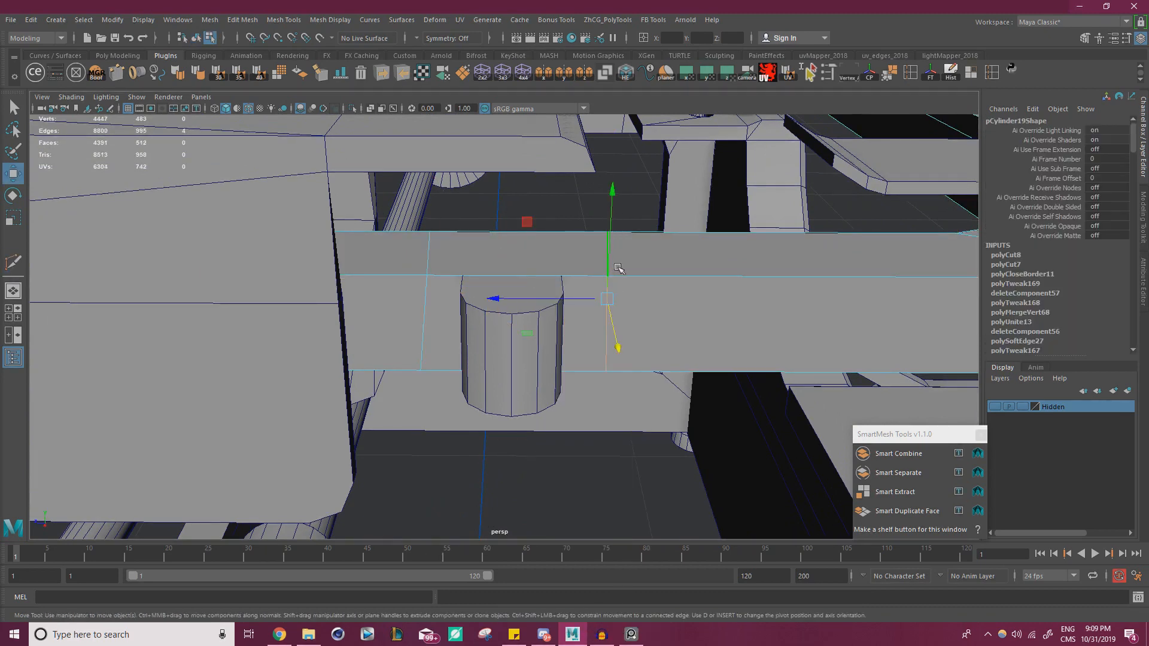
- Snap the support arm's two new edge loops to the two sides of the rounded block
{"action": "key", "text": "r"}
{"action": "key", "text": "w"}
{"action": "left_click", "coordinate": [423, 341]}
{"action": "key", "text": "r"}
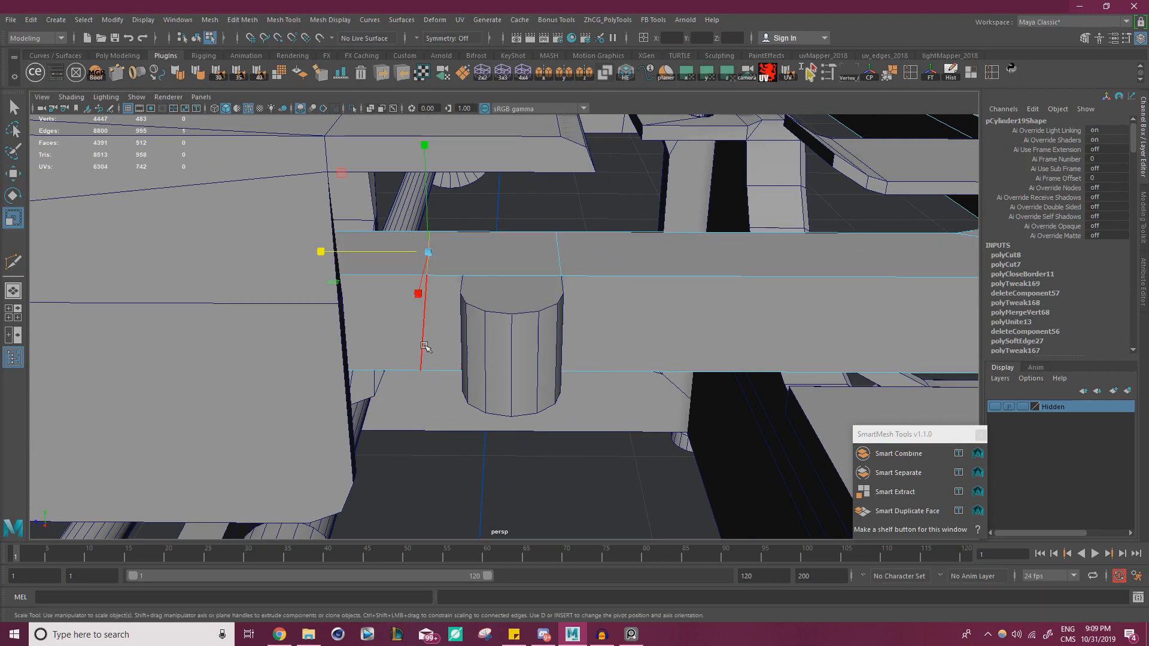
{"action": "key", "text": "w"}
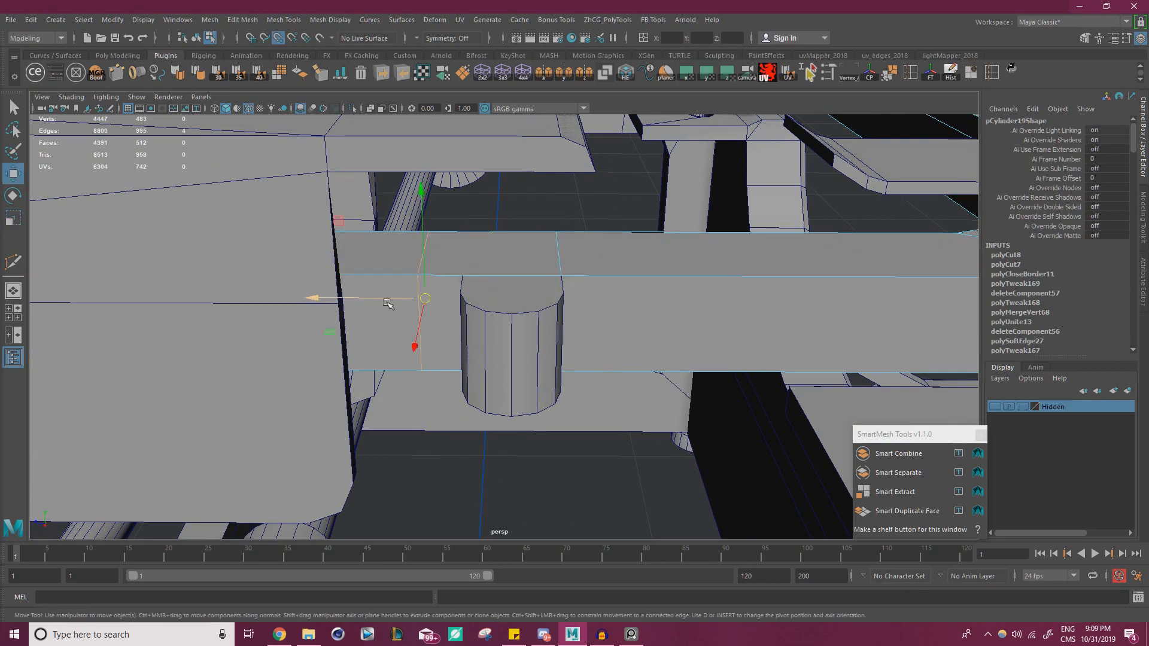
{"action": "left_click_drag", "start_coordinate": [386, 300], "coordinate": [436, 295]}
- Isolate the rounded block, delete its flat face that meets the support arm, and restore the full scene
{"action": "right_click_drag", "start_coordinate": [526, 280], "coordinate": [530, 310]}
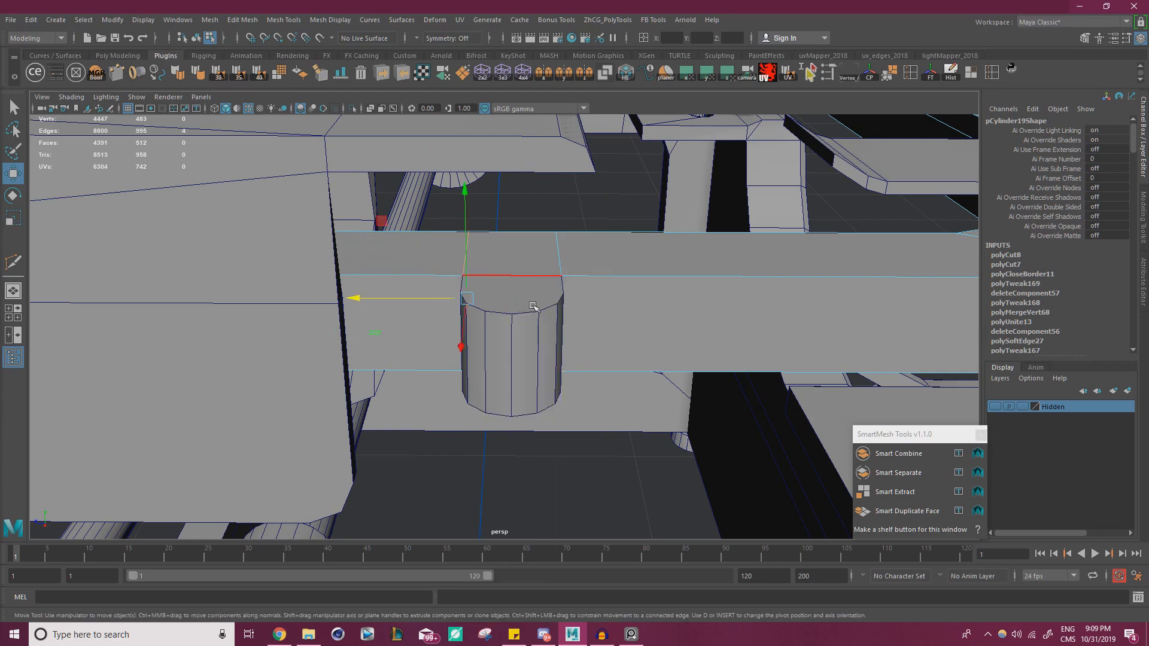
{"action": "left_click_drag", "start_coordinate": [539, 308], "coordinate": [522, 297], "text": "alt"}
{"action": "right_click_drag", "start_coordinate": [506, 289], "coordinate": [535, 274]}
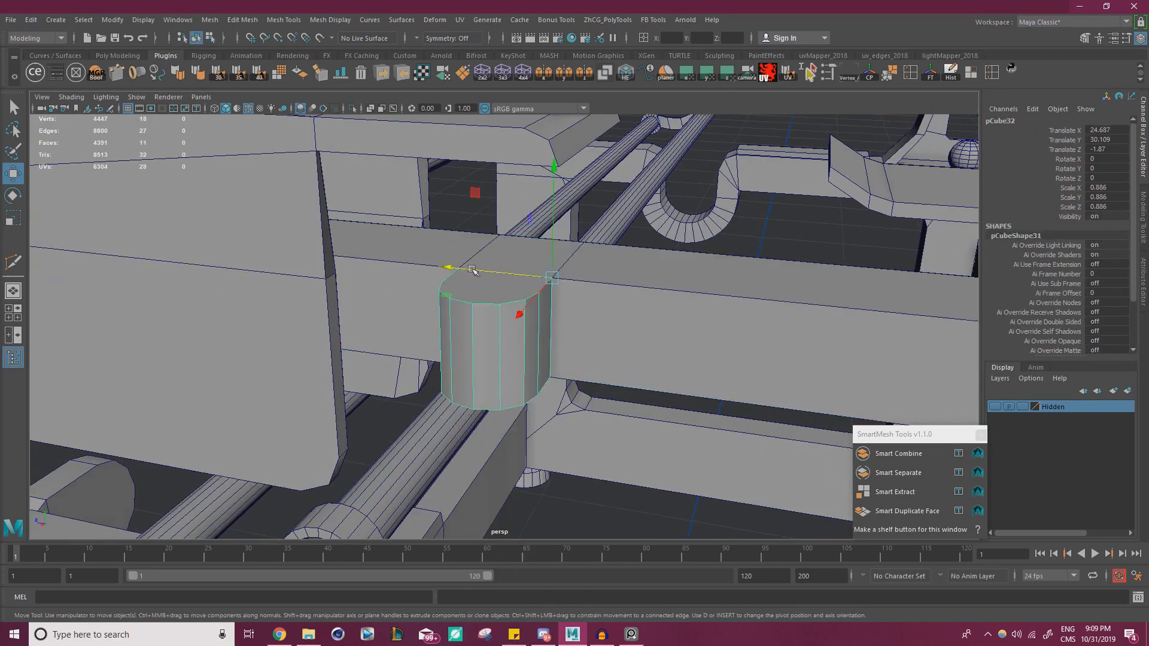
{"action": "left_click", "coordinate": [353, 109]}
{"action": "right_click_drag", "start_coordinate": [456, 280], "coordinate": [511, 286]}
{"action": "left_click", "coordinate": [480, 317]}
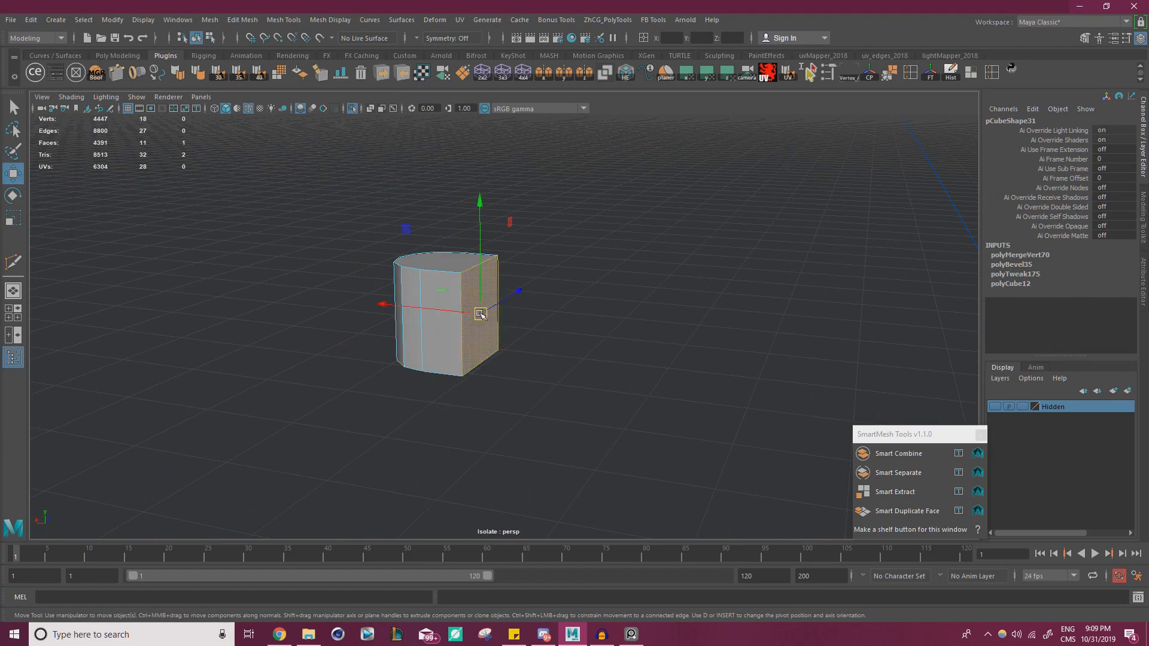
{"action": "key", "text": "Delete"}
{"action": "left_click", "coordinate": [353, 109]}
{"action": "left_click_drag", "start_coordinate": [410, 198], "coordinate": [569, 263], "text": "alt"}
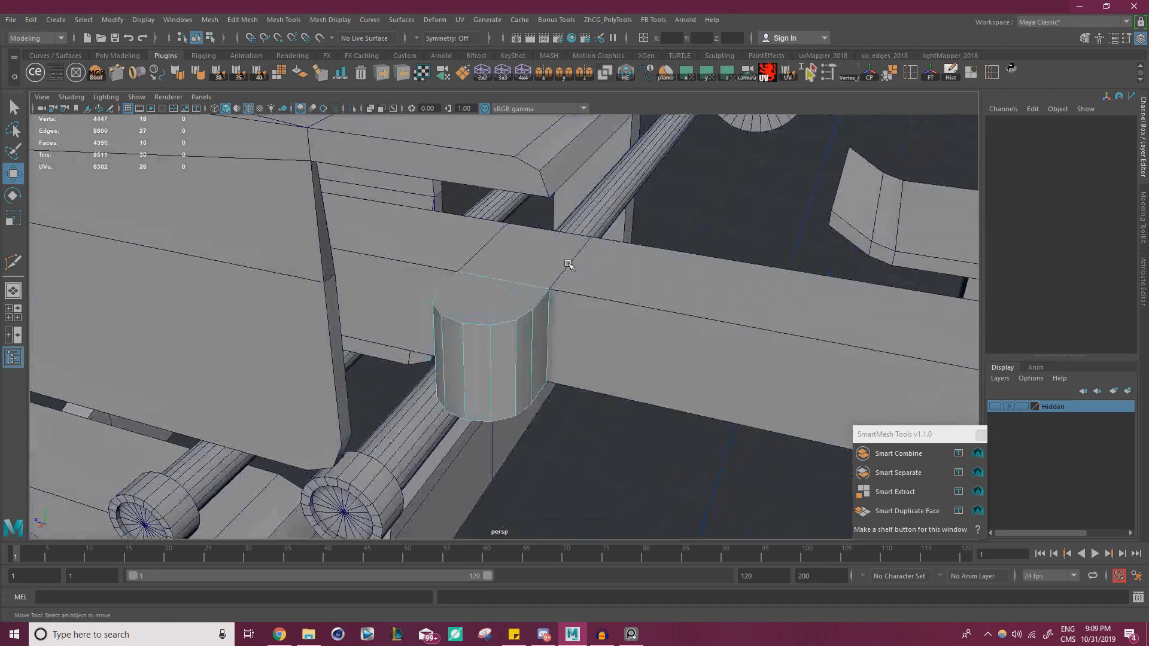
- Isolate the support arm, delete the side face between the two edge loops where the block attaches, and restore the full scene
{"action": "right_click_drag", "start_coordinate": [588, 267], "coordinate": [648, 245]}
{"action": "left_click", "coordinate": [679, 243]}
{"action": "left_click", "coordinate": [679, 244]}
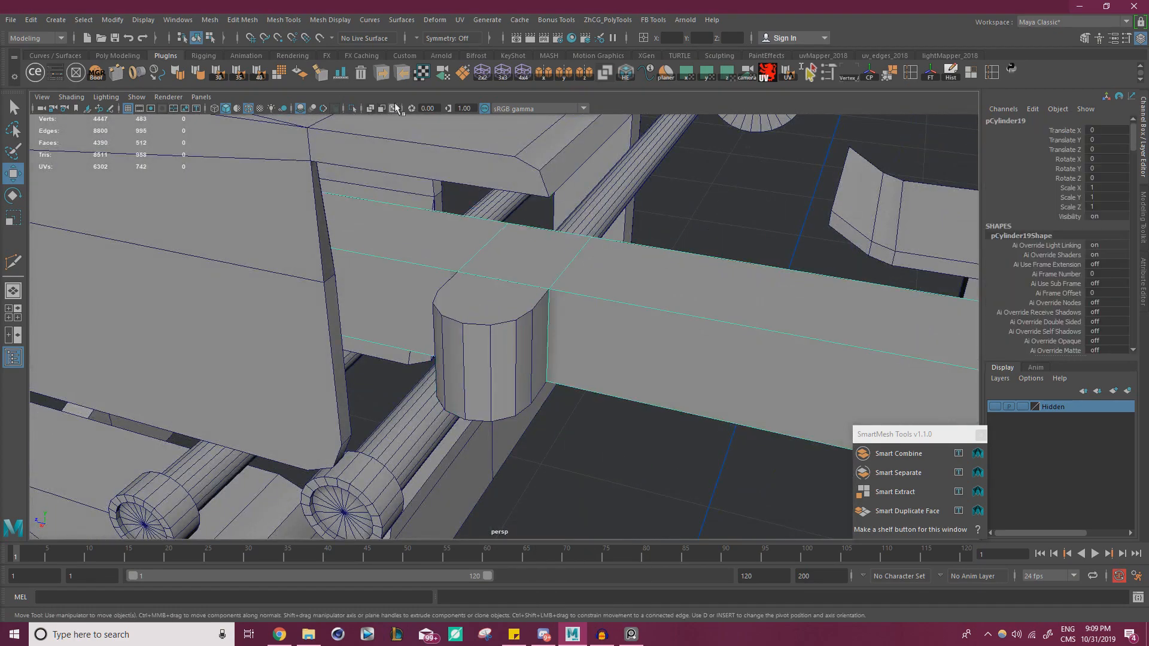
{"action": "left_click", "coordinate": [353, 109]}
{"action": "right_click", "coordinate": [585, 286]}
{"action": "right_click_drag", "start_coordinate": [586, 289], "coordinate": [585, 317]}
{"action": "left_click", "coordinate": [528, 303]}
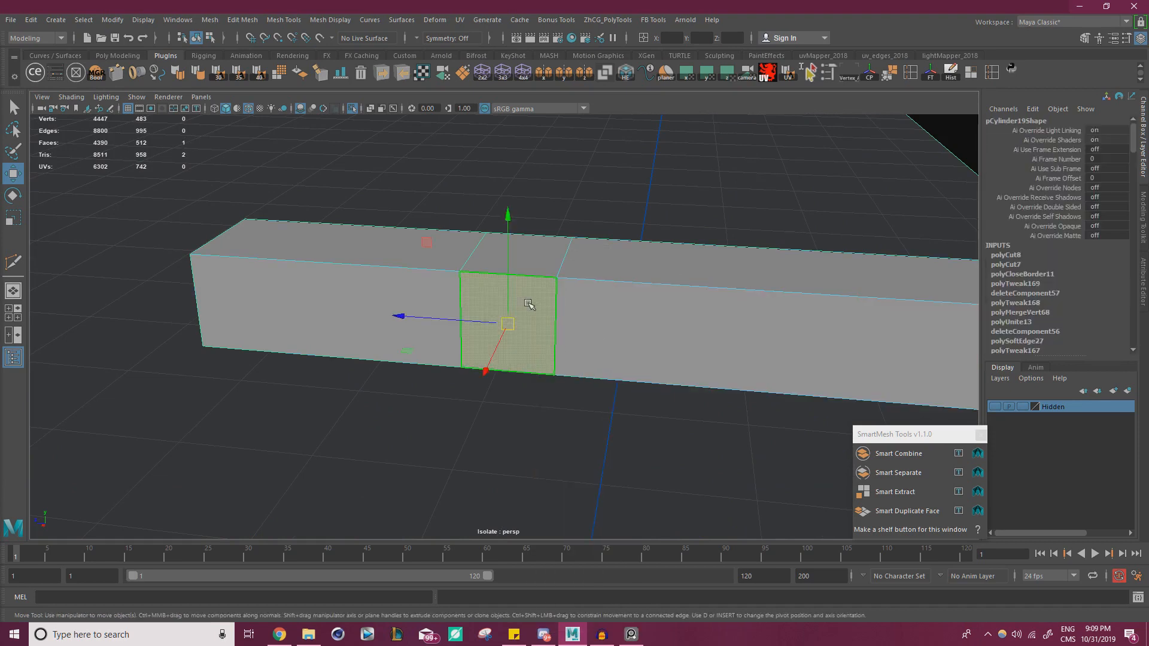
{"action": "key", "text": "Delete"}
{"action": "right_click_drag", "start_coordinate": [626, 260], "coordinate": [643, 248]}
{"action": "left_click", "coordinate": [534, 174]}
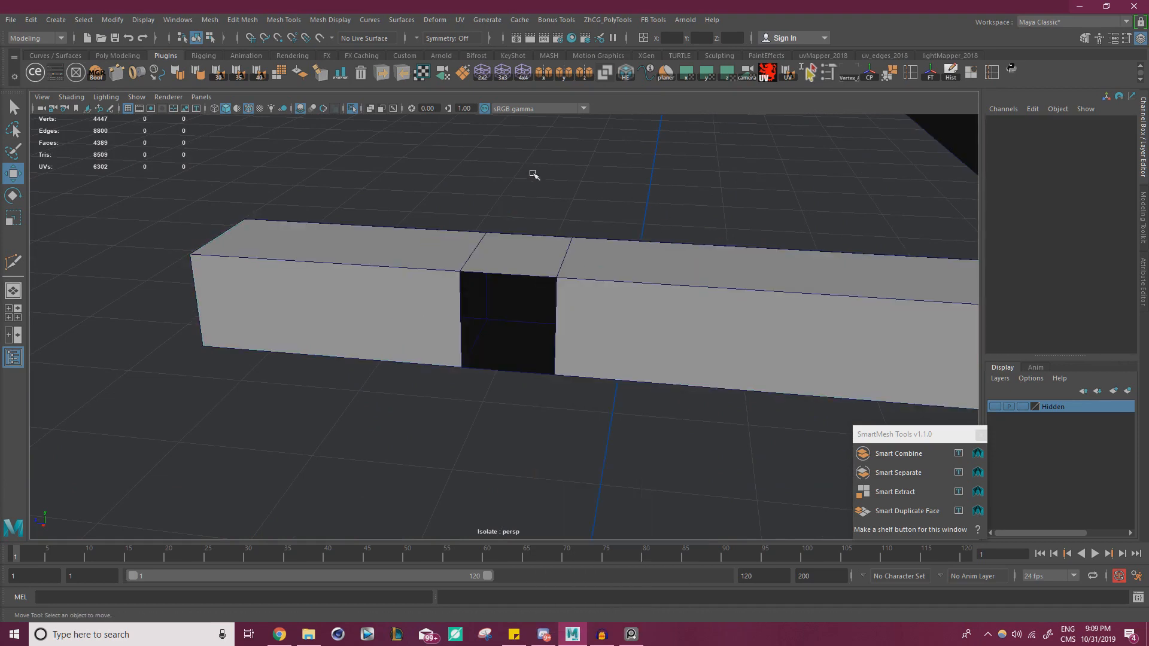
{"action": "left_click", "coordinate": [353, 109]}
- Combine the rounded block and support arm into one mesh and merge the overlapping vertices around their joint
{"action": "left_click", "coordinate": [521, 290]}
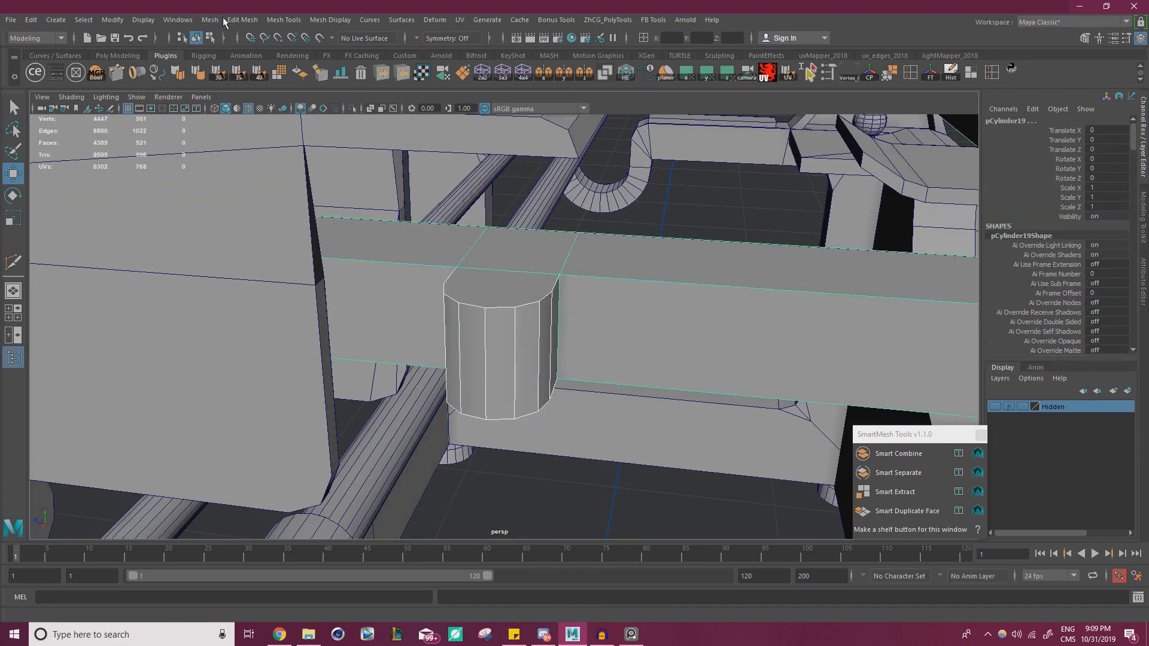
{"action": "left_click", "coordinate": [210, 20]}
{"action": "left_click", "coordinate": [275, 108]}
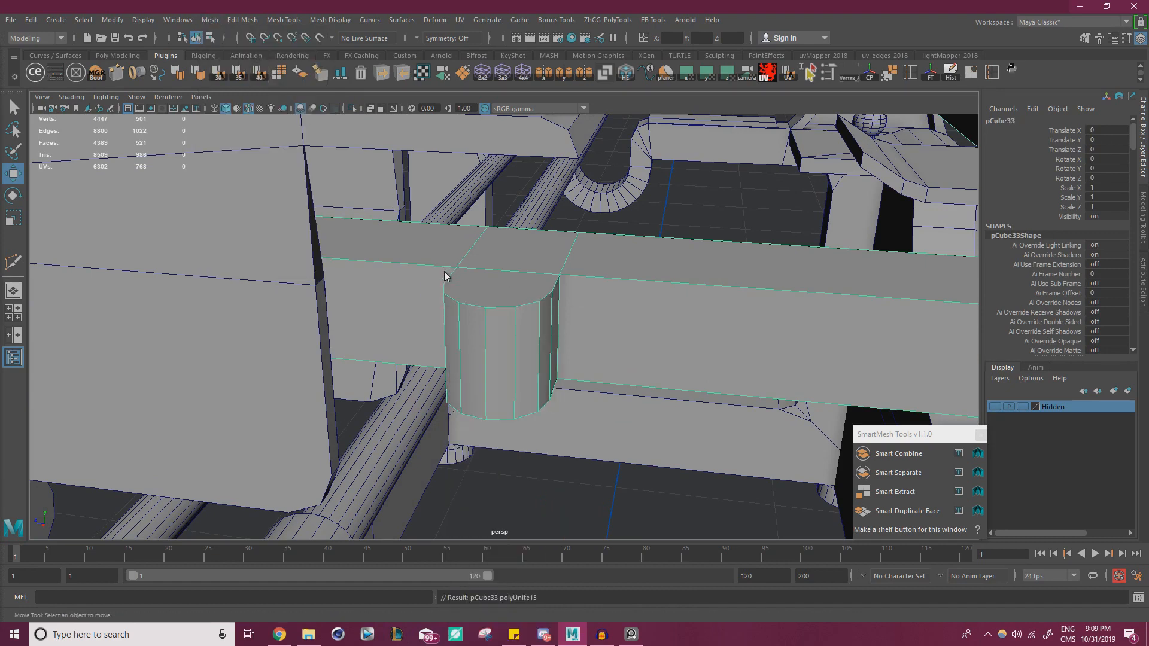
{"action": "right_click_drag", "start_coordinate": [444, 272], "coordinate": [407, 272]}
{"action": "left_click_drag", "start_coordinate": [683, 209], "coordinate": [377, 462]}
{"action": "right_click_drag", "start_coordinate": [620, 304], "coordinate": [636, 254], "text": "shift"}
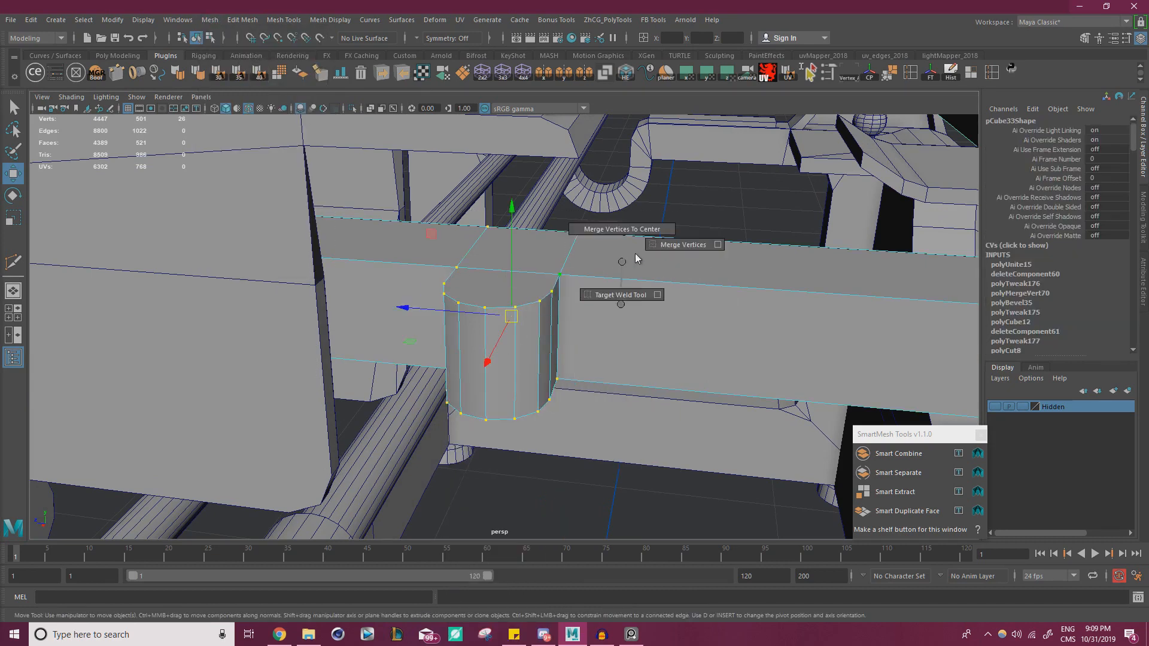
{"action": "right_click_drag", "start_coordinate": [557, 281], "coordinate": [589, 260]}
{"action": "left_click_drag", "start_coordinate": [564, 276], "coordinate": [473, 300], "text": "alt"}
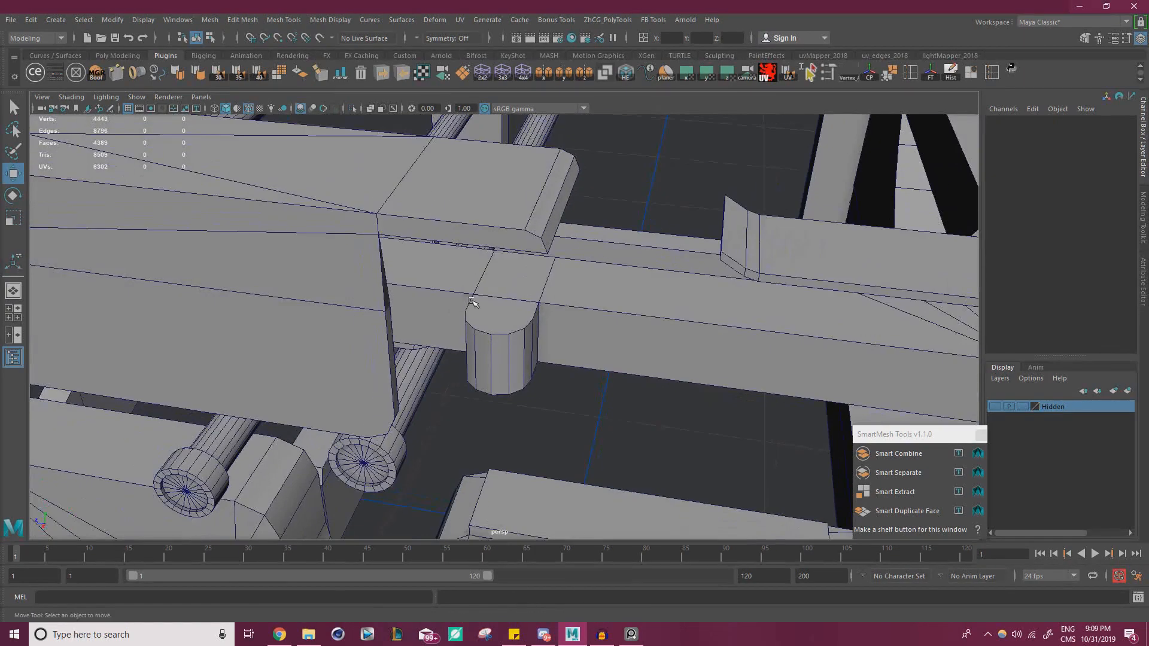
{"action": "scroll", "coordinate": [443, 293], "scroll_direction": "up", "scroll_amount": 3}
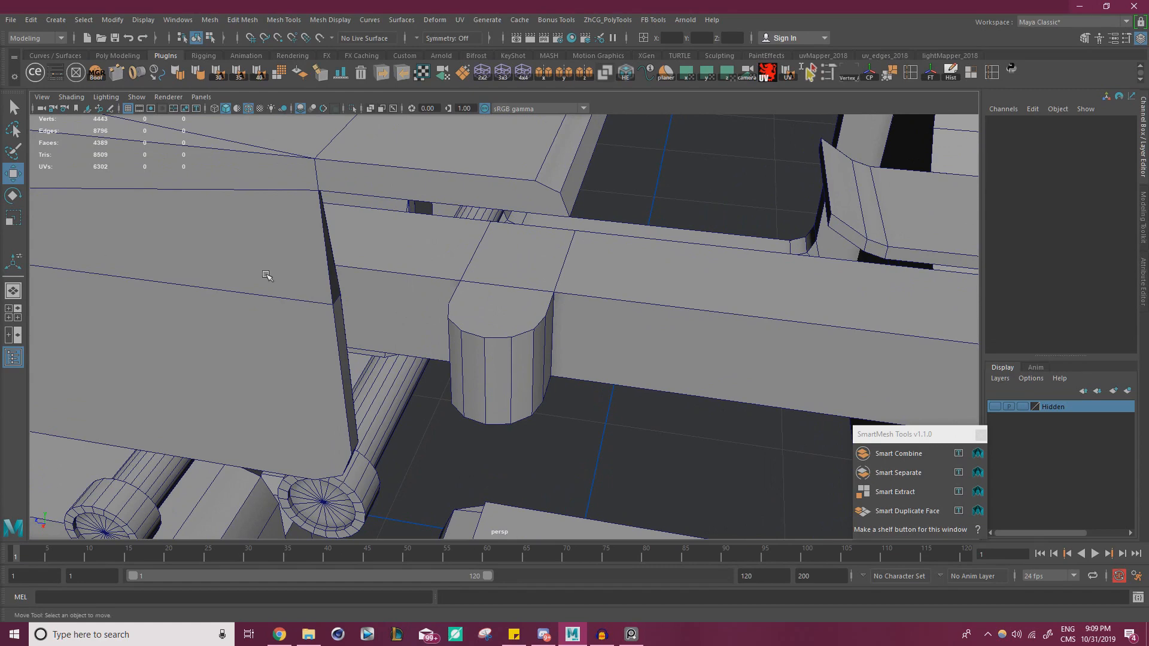
{"action": "left_click_drag", "start_coordinate": [497, 280], "coordinate": [483, 310], "text": "alt"}
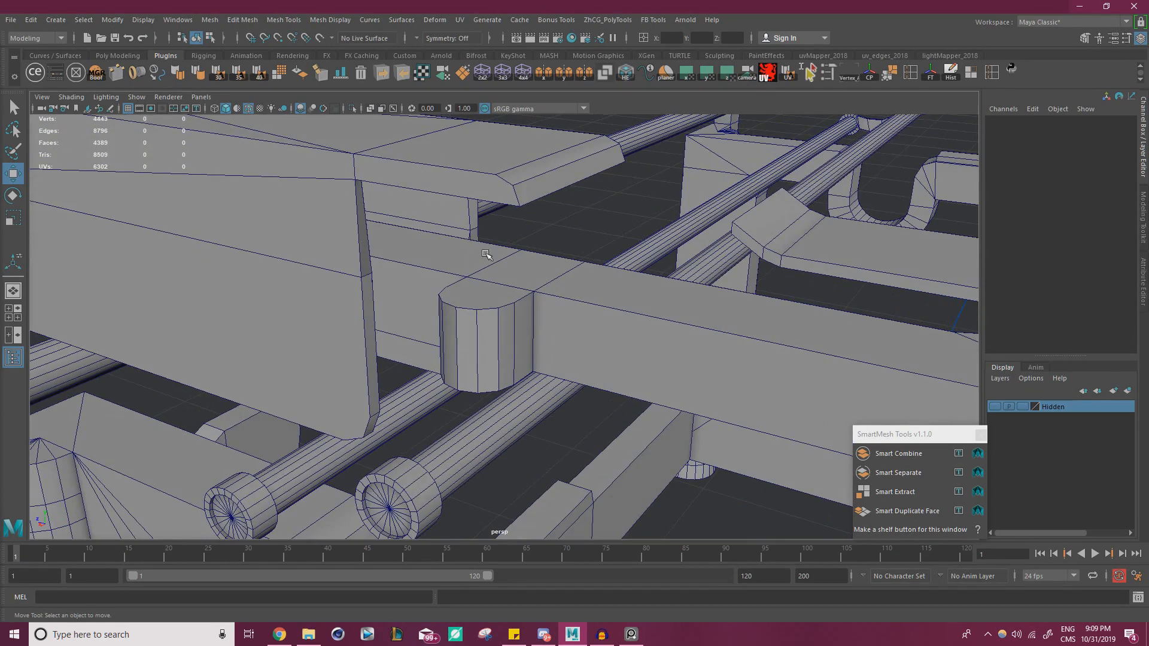
{"action": "left_click_drag", "start_coordinate": [493, 264], "coordinate": [486, 304], "text": "alt"}
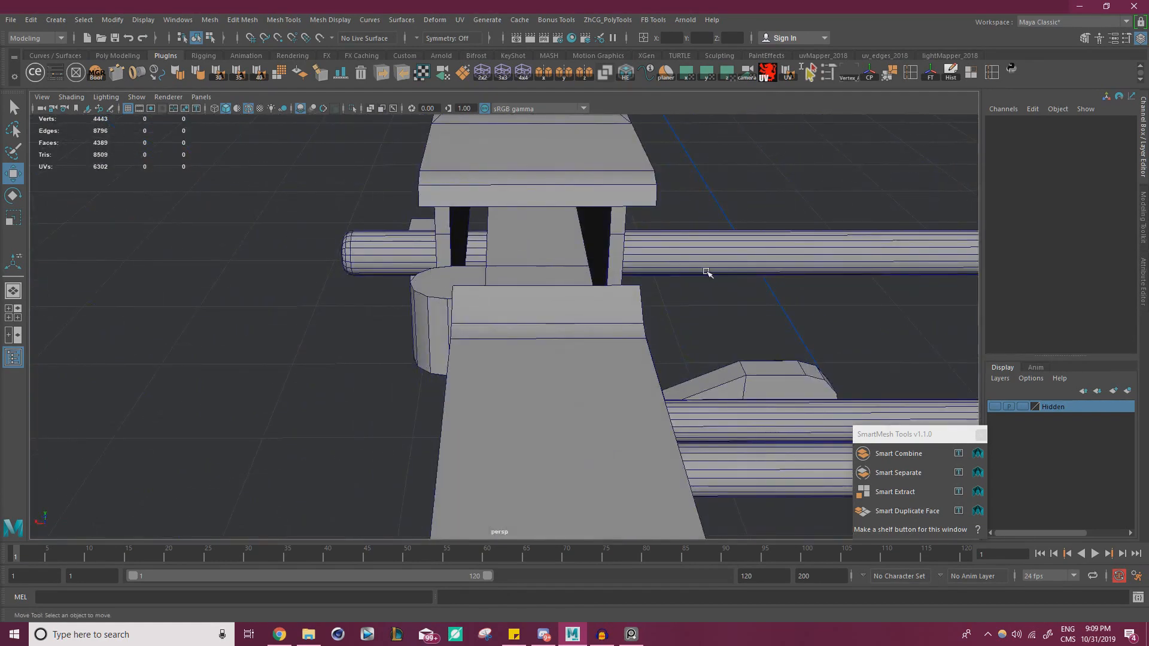
{"action": "left_click_drag", "start_coordinate": [696, 265], "coordinate": [432, 304], "text": "alt"}
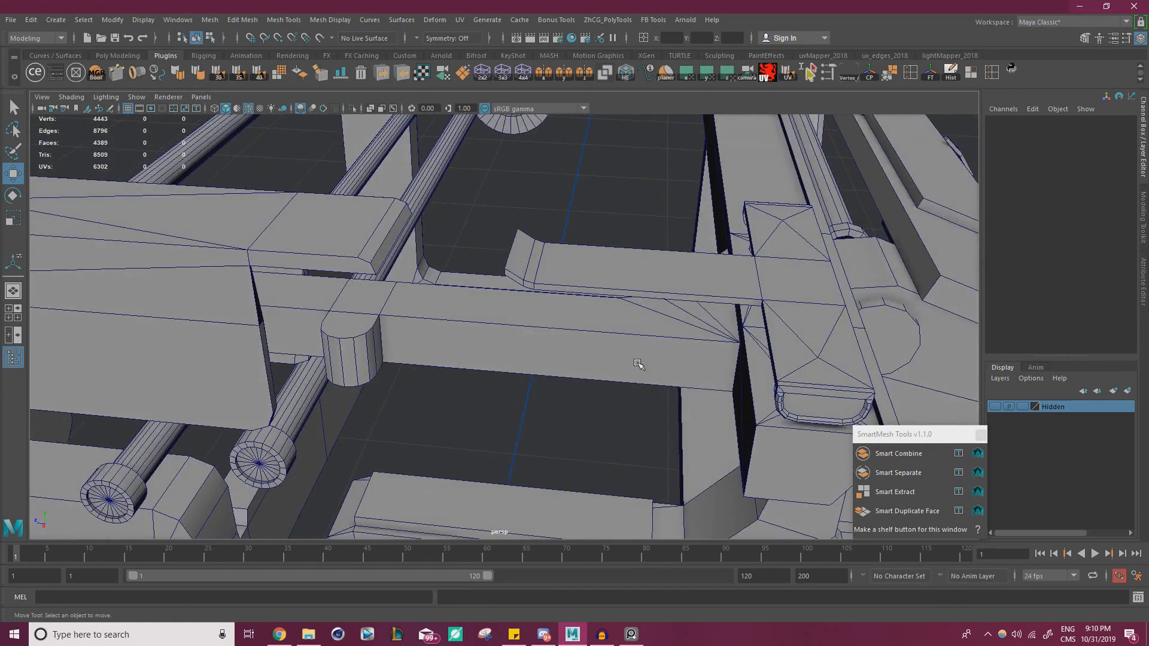
{"action": "left_click_drag", "start_coordinate": [830, 311], "coordinate": [505, 357], "text": "alt"}
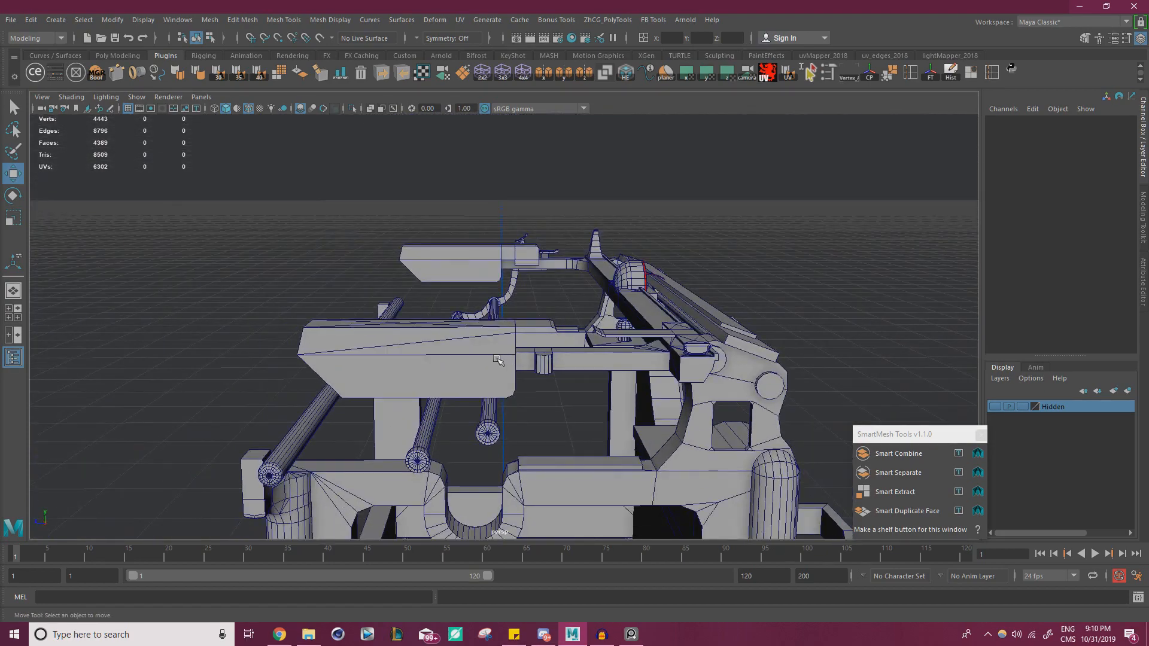
{"action": "left_click", "coordinate": [404, 348]}
{"action": "left_click_drag", "start_coordinate": [376, 357], "coordinate": [321, 352]}
{"action": "key", "text": "ctrl+z"}
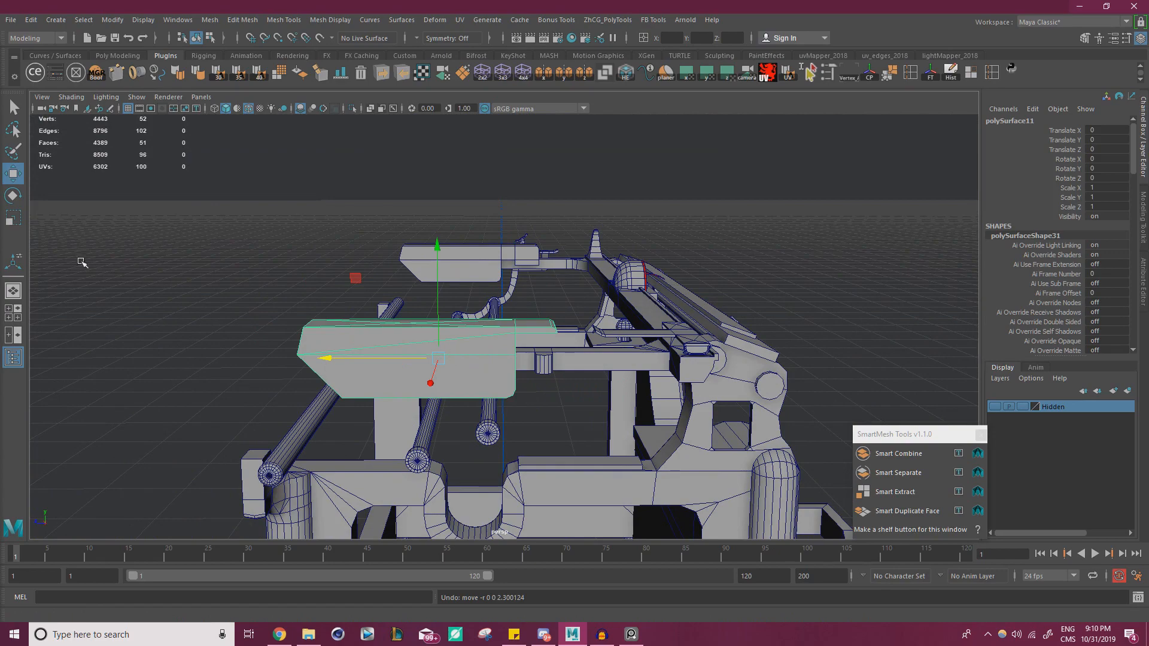
- View the carriage from its opposite side, switch to the reference board and look through its rows of typewriter photos
{"action": "left_click_drag", "start_coordinate": [82, 262], "coordinate": [323, 333], "text": "alt"}
{"action": "right_click_drag", "start_coordinate": [323, 333], "coordinate": [451, 333], "text": "alt"}
{"action": "left_click_drag", "start_coordinate": [451, 333], "coordinate": [414, 325], "text": "alt"}
{"action": "right_click_drag", "start_coordinate": [477, 336], "coordinate": [531, 344], "text": "alt"}
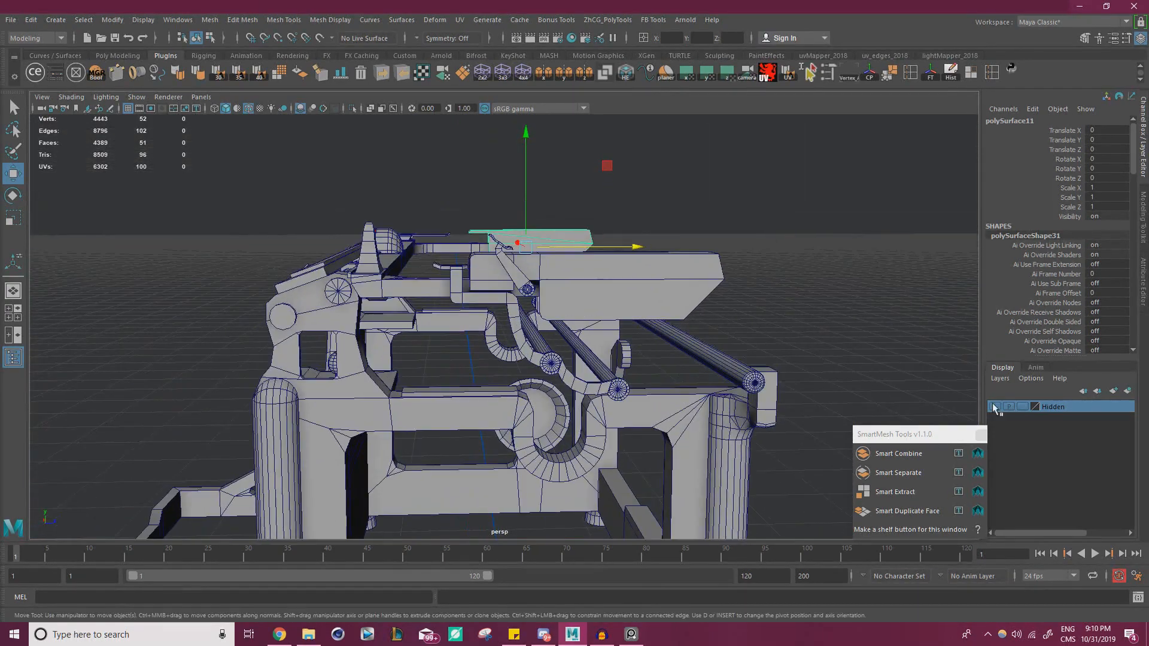
{"action": "key", "text": "alt+Tab"}
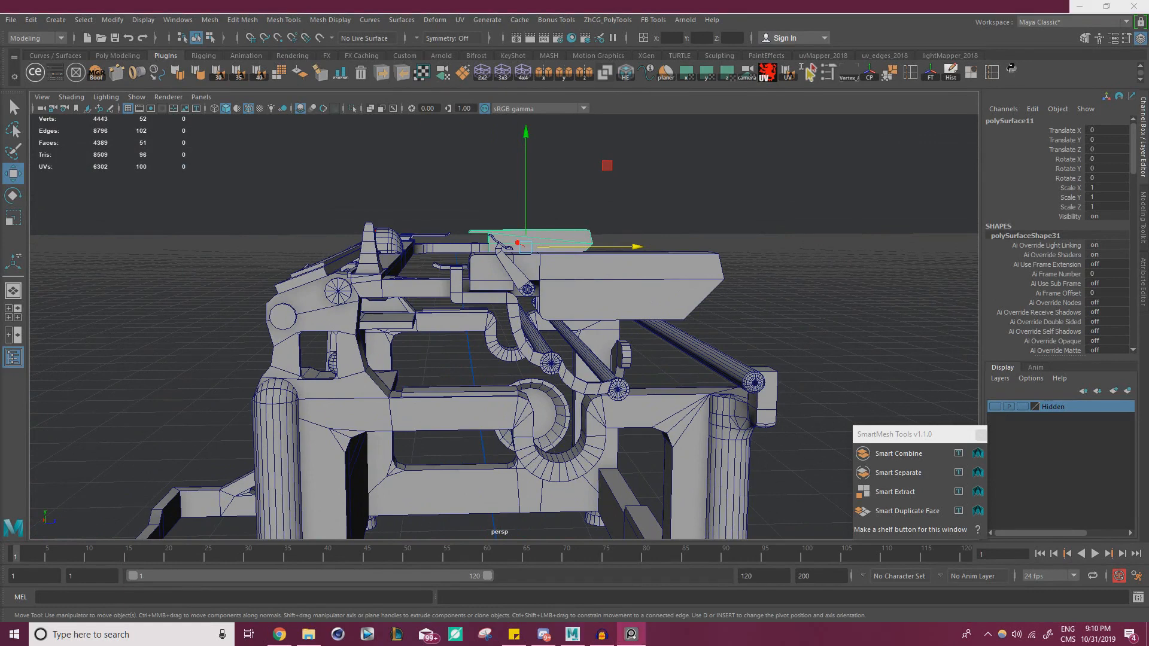
{"action": "right_click_drag", "start_coordinate": [0, 353], "coordinate": [741, 379]}
{"action": "scroll", "coordinate": [745, 371], "scroll_direction": "down", "scroll_amount": 7}
{"action": "middle_click_drag", "start_coordinate": [455, 452], "coordinate": [550, 335]}
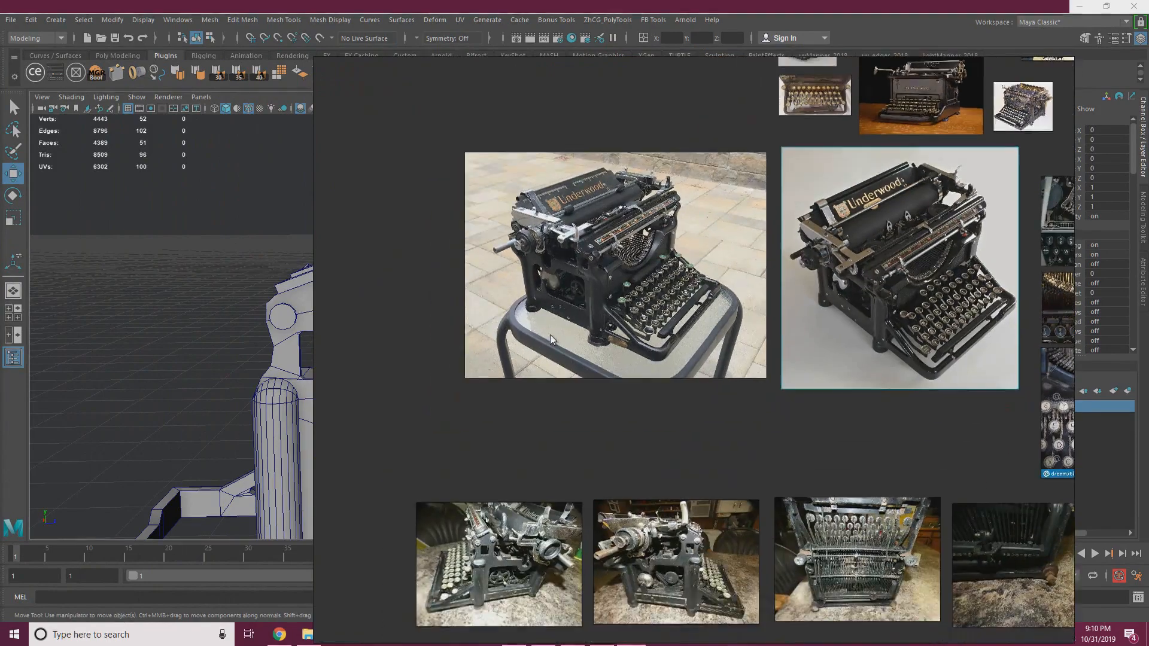
{"action": "middle_click_drag", "start_coordinate": [636, 451], "coordinate": [684, 335]}
{"action": "middle_click_drag", "start_coordinate": [865, 130], "coordinate": [730, 301]}
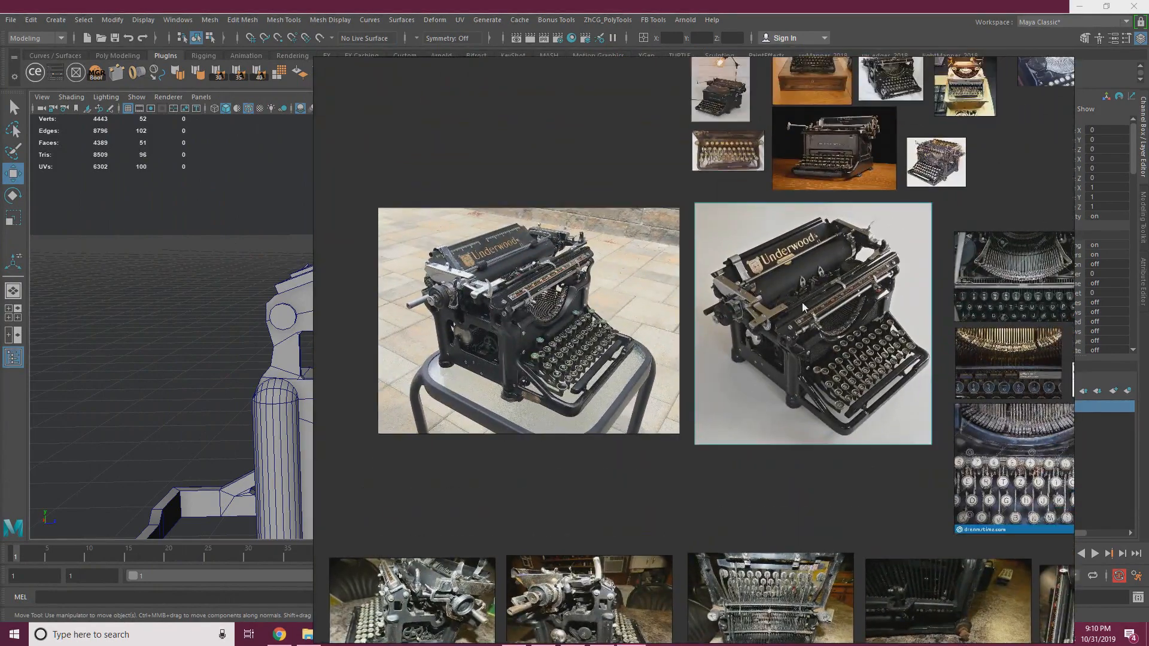
{"action": "scroll", "coordinate": [699, 487], "scroll_direction": "down", "scroll_amount": 6}
{"action": "middle_click_drag", "start_coordinate": [656, 526], "coordinate": [670, 249]}
{"action": "middle_click_drag", "start_coordinate": [680, 442], "coordinate": [707, 252]}
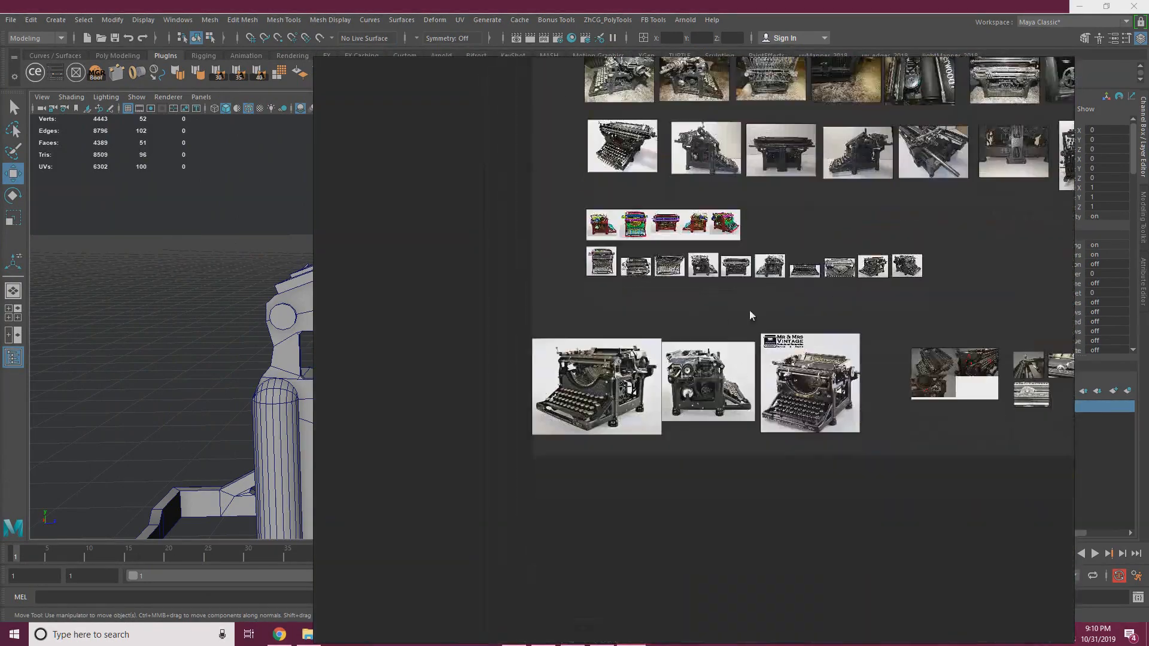
- Examine the front and top-view Underwood photos for the layout of the carriage's side plates, arms and platen
{"action": "scroll", "coordinate": [679, 198], "scroll_direction": "up", "scroll_amount": 8}
{"action": "scroll", "coordinate": [734, 411], "scroll_direction": "up", "scroll_amount": 3}
{"action": "scroll", "coordinate": [712, 360], "scroll_direction": "down", "scroll_amount": 3}
{"action": "middle_click_drag", "start_coordinate": [608, 228], "coordinate": [686, 356]}
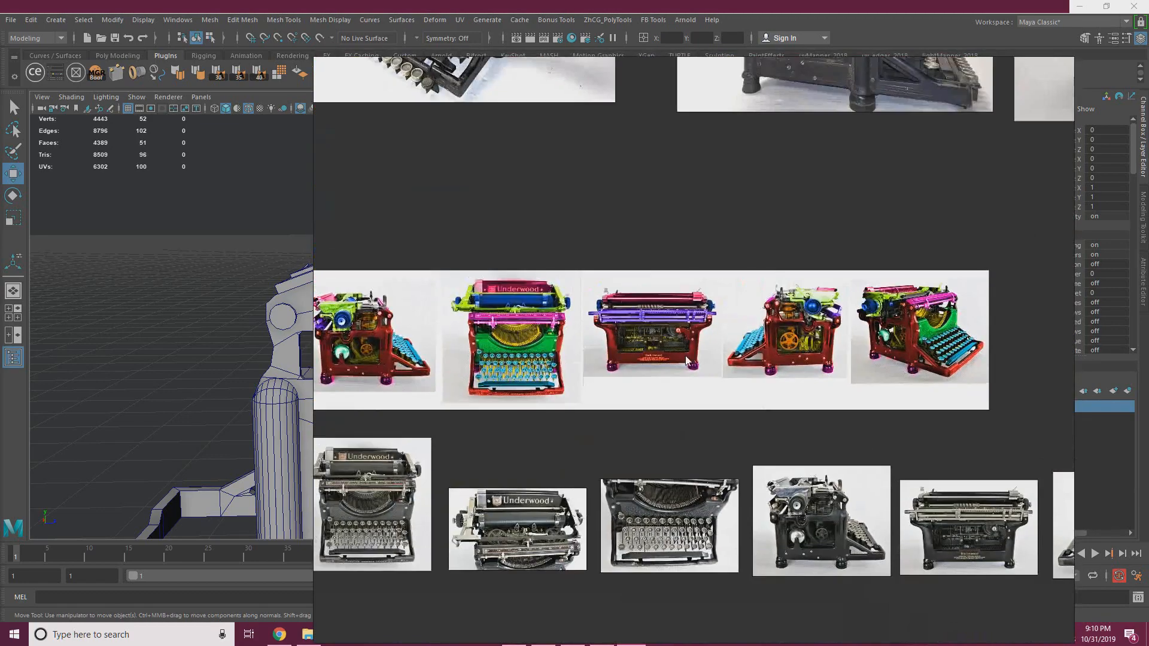
{"action": "middle_click_drag", "start_coordinate": [371, 470], "coordinate": [641, 425]}
{"action": "scroll", "coordinate": [511, 424], "scroll_direction": "up", "scroll_amount": 6}
{"action": "scroll", "coordinate": [639, 427], "scroll_direction": "up", "scroll_amount": 1}
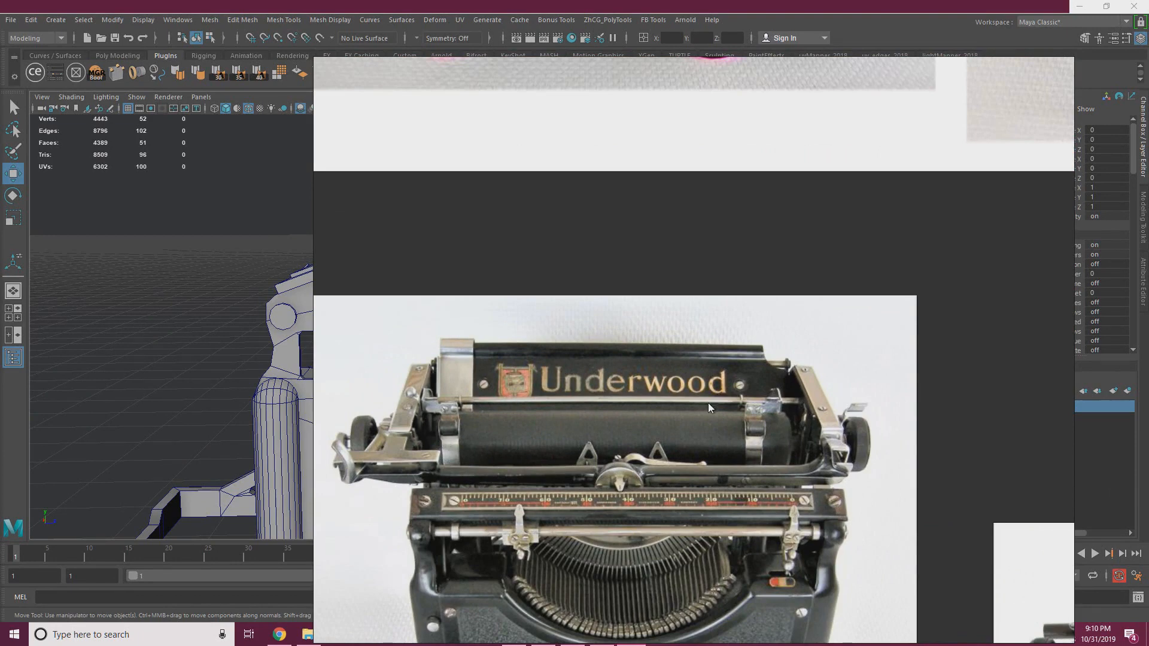
{"action": "scroll", "coordinate": [610, 408], "scroll_direction": "down", "scroll_amount": 4}
{"action": "middle_click_drag", "start_coordinate": [944, 531], "coordinate": [683, 469]}
{"action": "scroll", "coordinate": [683, 469], "scroll_direction": "up", "scroll_amount": 3}
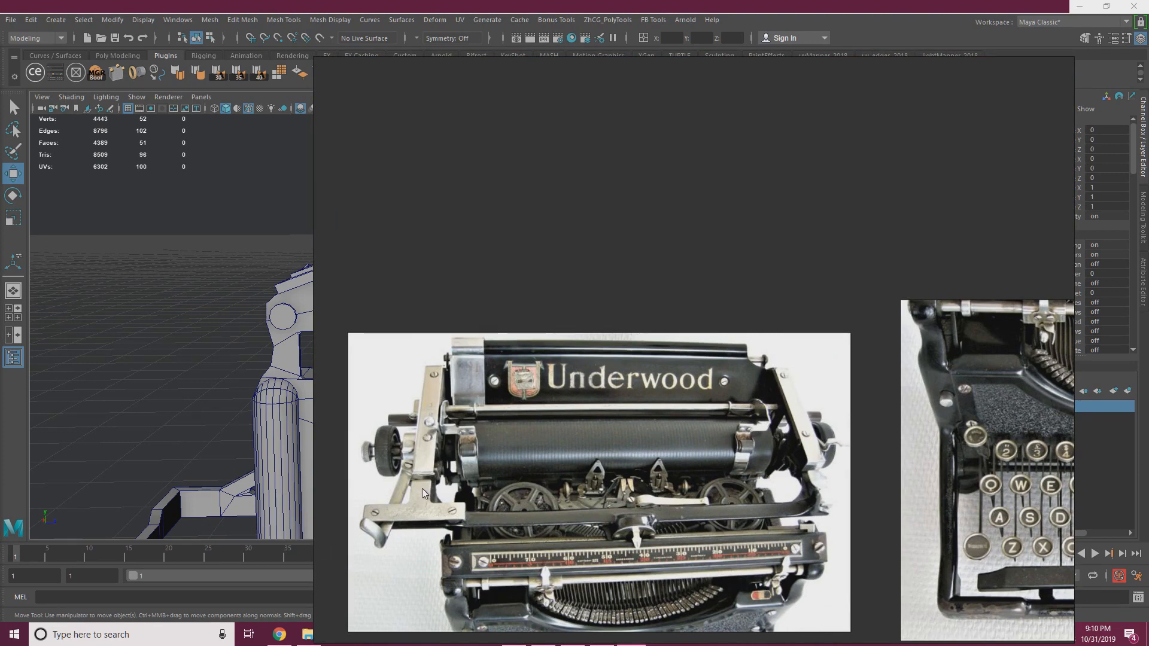
{"action": "scroll", "coordinate": [536, 465], "scroll_direction": "down", "scroll_amount": 2}
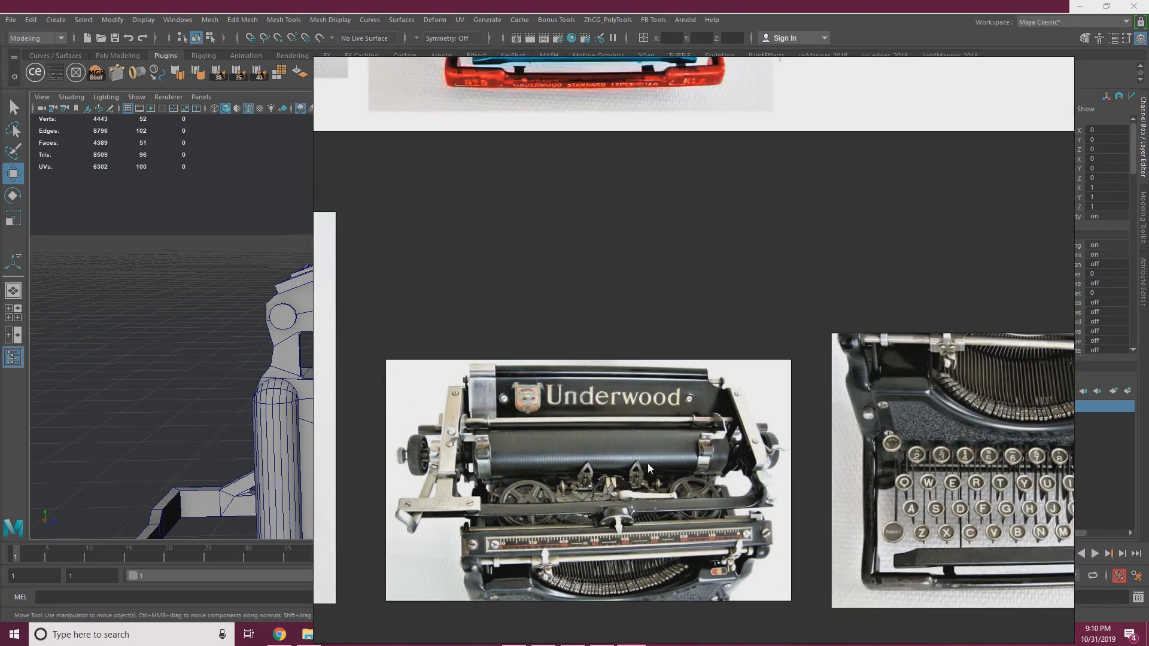
- Examine the side-view photo up close for the carriage's side plate, levers and platen knob
{"action": "middle_click_drag", "start_coordinate": [648, 463], "coordinate": [323, 428]}
{"action": "middle_click_drag", "start_coordinate": [602, 428], "coordinate": [395, 429]}
{"action": "middle_click_drag", "start_coordinate": [777, 404], "coordinate": [312, 390]}
{"action": "middle_click_drag", "start_coordinate": [931, 370], "coordinate": [539, 359]}
{"action": "scroll", "coordinate": [679, 359], "scroll_direction": "down", "scroll_amount": 5}
{"action": "scroll", "coordinate": [709, 366], "scroll_direction": "up", "scroll_amount": 2}
{"action": "scroll", "coordinate": [456, 374], "scroll_direction": "up", "scroll_amount": 4}
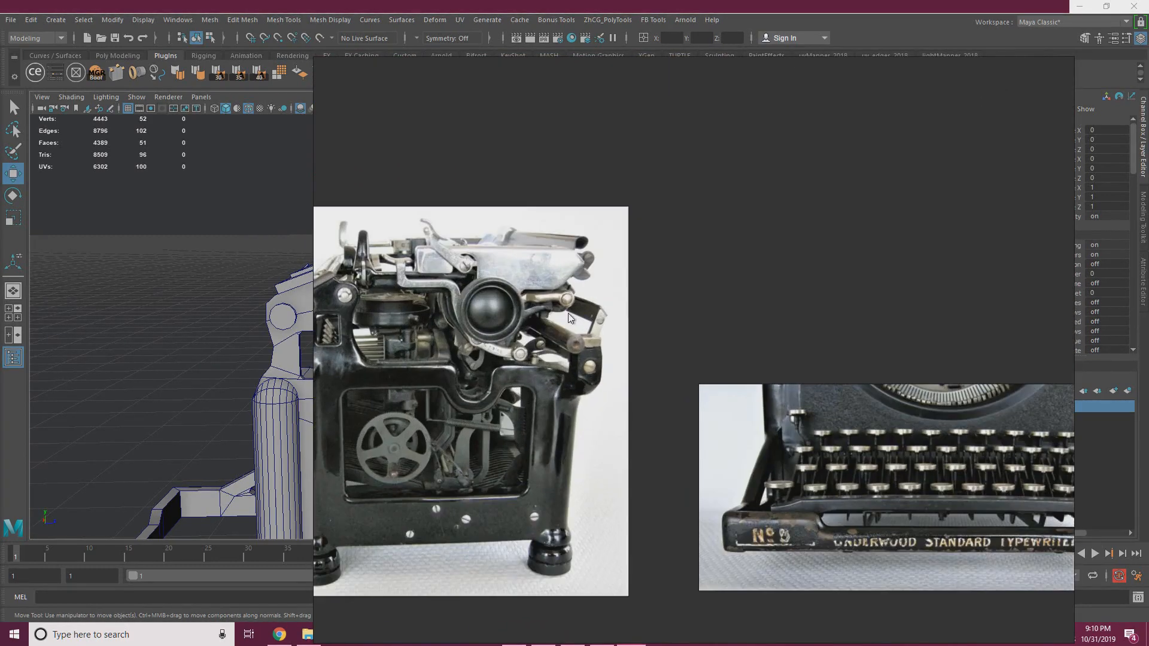
{"action": "scroll", "coordinate": [457, 259], "scroll_direction": "up", "scroll_amount": 6}
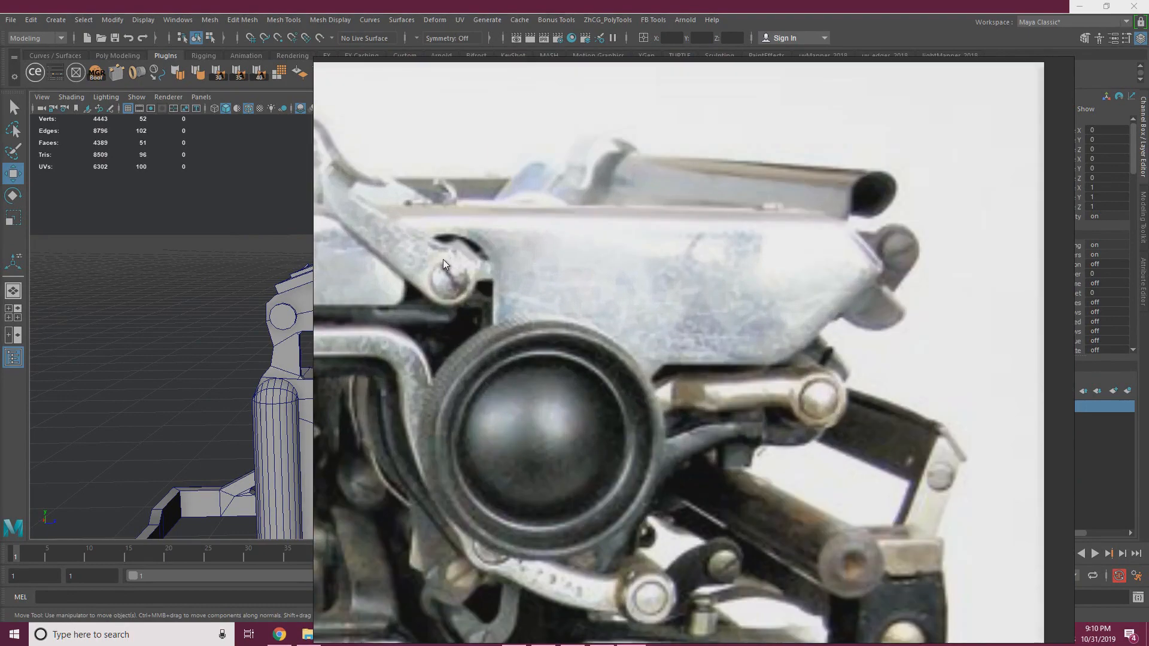
- Examine the close-up front photo of the carriage, scale and typebars, and return to the overview of the photo row
{"action": "scroll", "coordinate": [442, 263], "scroll_direction": "down", "scroll_amount": 8}
{"action": "middle_click_drag", "start_coordinate": [855, 305], "coordinate": [487, 319]}
{"action": "scroll", "coordinate": [783, 353], "scroll_direction": "up", "scroll_amount": 2}
{"action": "middle_click_drag", "start_coordinate": [757, 359], "coordinate": [626, 357]}
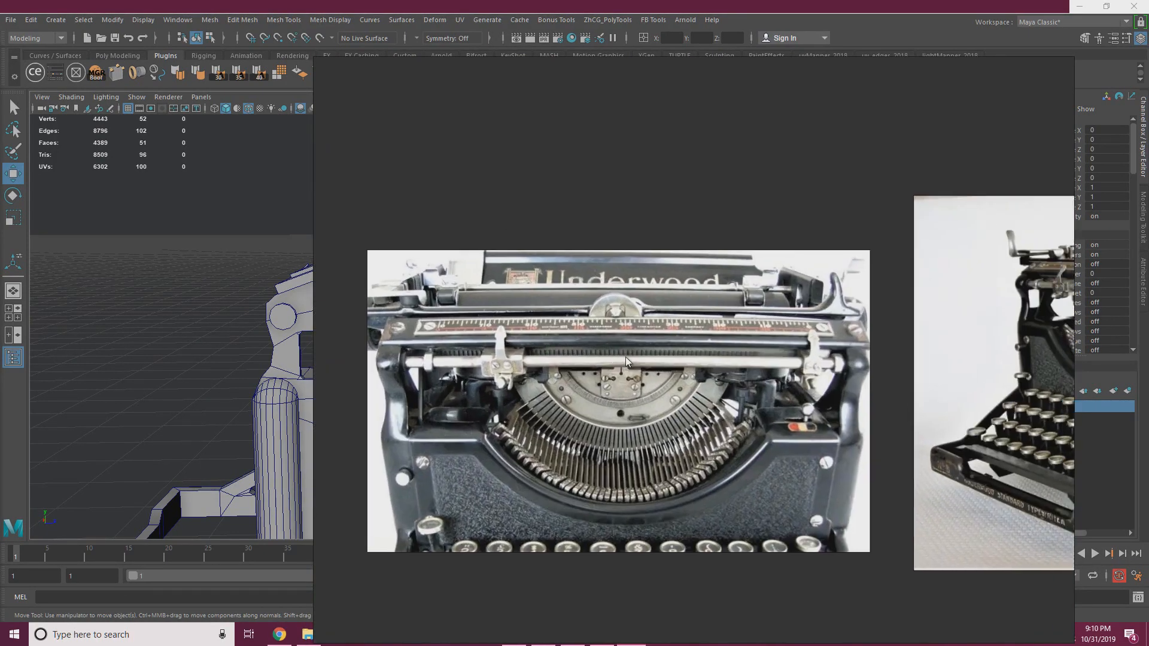
{"action": "scroll", "coordinate": [789, 351], "scroll_direction": "up", "scroll_amount": 1}
{"action": "middle_click_drag", "start_coordinate": [789, 348], "coordinate": [326, 365]}
{"action": "scroll", "coordinate": [437, 374], "scroll_direction": "down", "scroll_amount": 1}
{"action": "scroll", "coordinate": [609, 317], "scroll_direction": "down", "scroll_amount": 3}
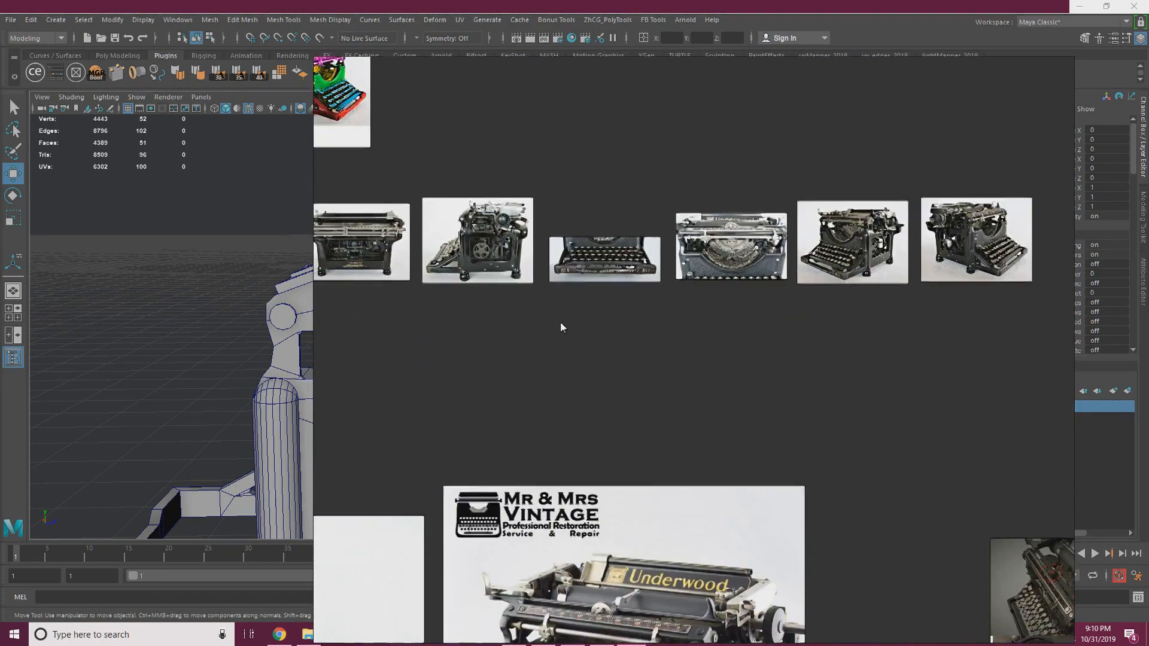
- Examine the carriage end, side plate screws and paper bail bracket in the Mr & Mrs Vintage reference photo
{"action": "scroll", "coordinate": [539, 353], "scroll_direction": "up", "scroll_amount": 5}
{"action": "scroll", "coordinate": [737, 371], "scroll_direction": "up", "scroll_amount": 2}
{"action": "middle_click_drag", "start_coordinate": [879, 329], "coordinate": [612, 360]}
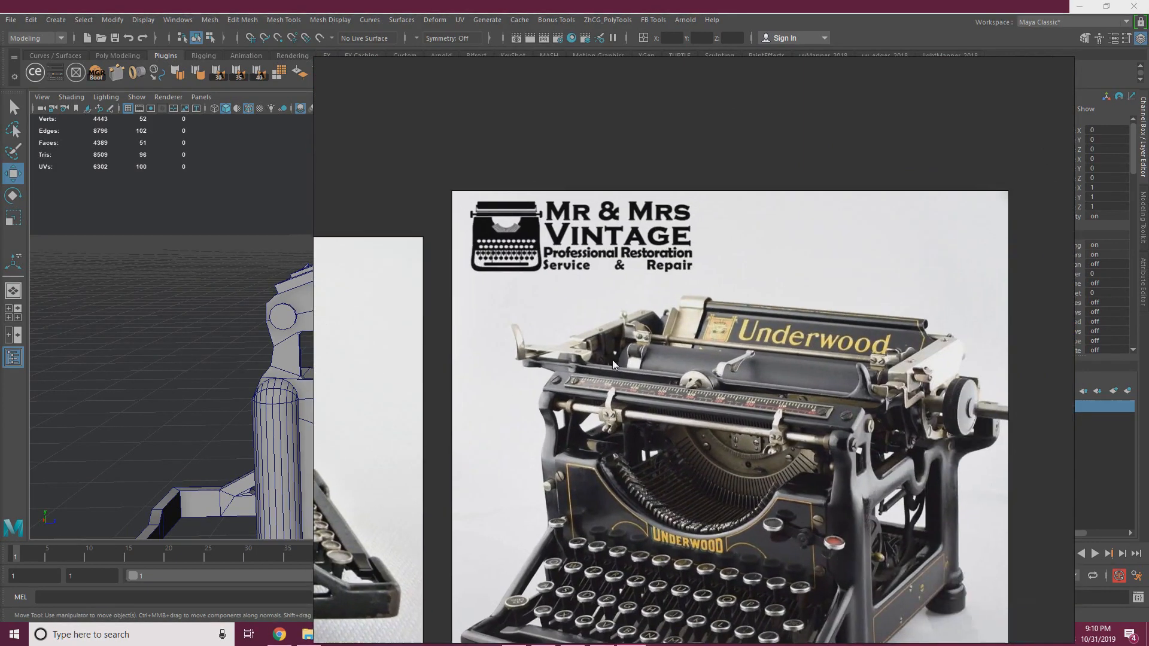
{"action": "scroll", "coordinate": [760, 377], "scroll_direction": "up", "scroll_amount": 3}
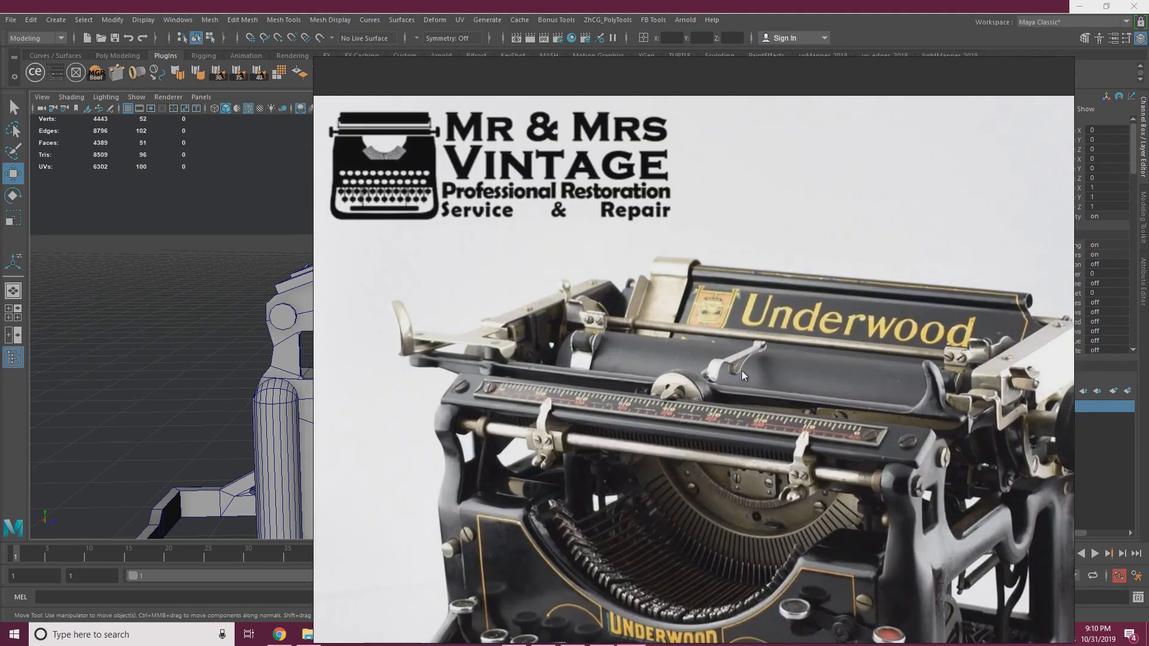
{"action": "scroll", "coordinate": [742, 371], "scroll_direction": "up", "scroll_amount": 1}
{"action": "scroll", "coordinate": [403, 319], "scroll_direction": "up", "scroll_amount": 3}
{"action": "scroll", "coordinate": [533, 335], "scroll_direction": "up", "scroll_amount": 2}
{"action": "middle_click_drag", "start_coordinate": [533, 336], "coordinate": [583, 332]}
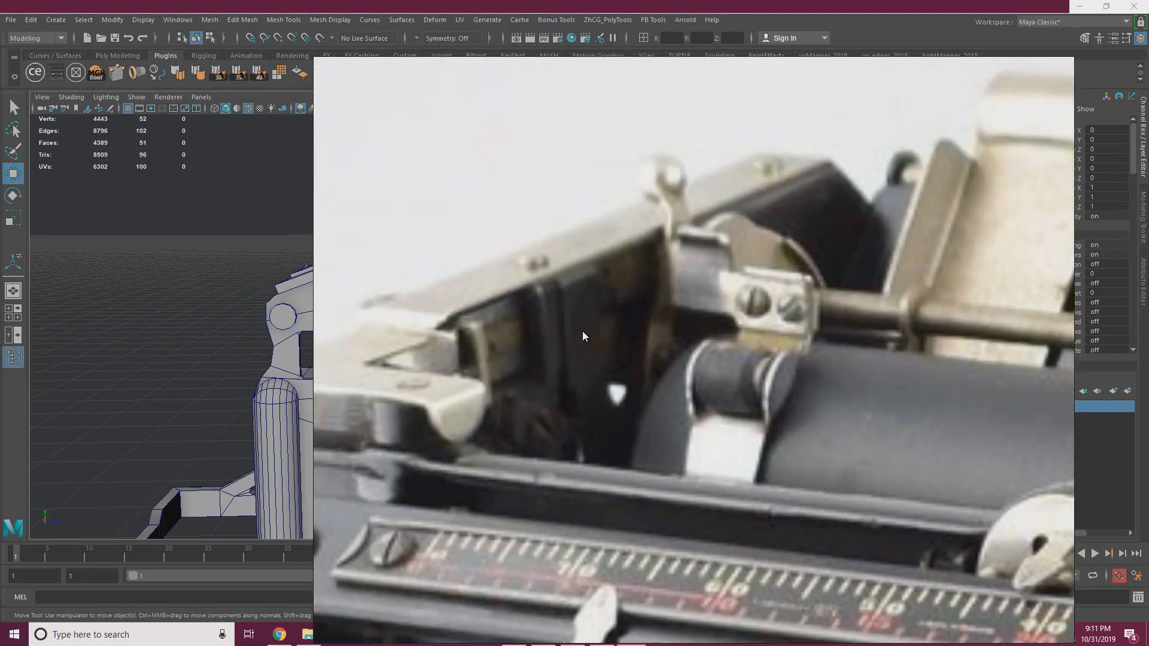
- Examine the patio Underwood photo up close for the carriage's side plate, end levers, platen knob and front bracket
{"action": "scroll", "coordinate": [555, 361], "scroll_direction": "down", "scroll_amount": 10}
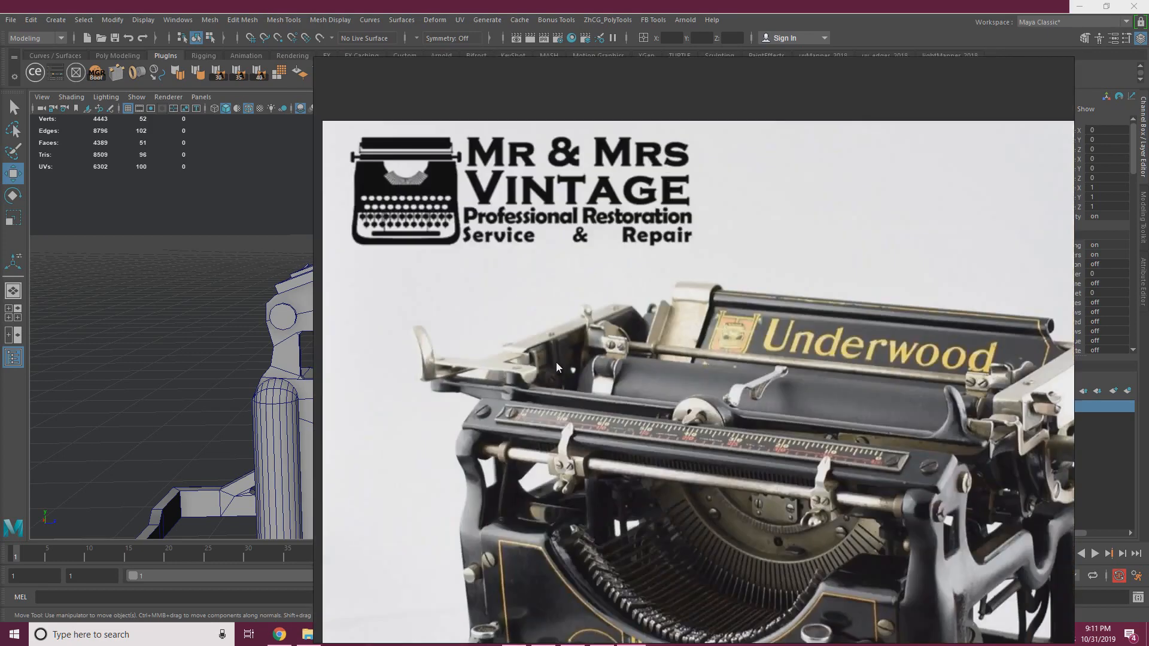
{"action": "scroll", "coordinate": [519, 314], "scroll_direction": "down", "scroll_amount": 10}
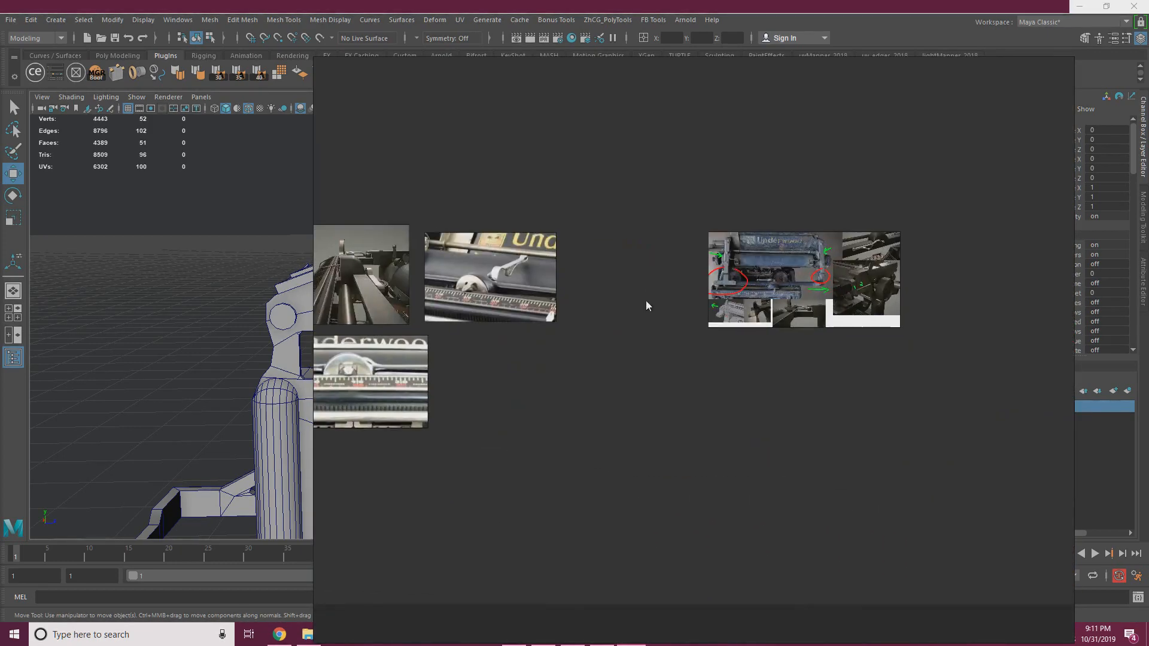
{"action": "scroll", "coordinate": [591, 227], "scroll_direction": "up", "scroll_amount": 6}
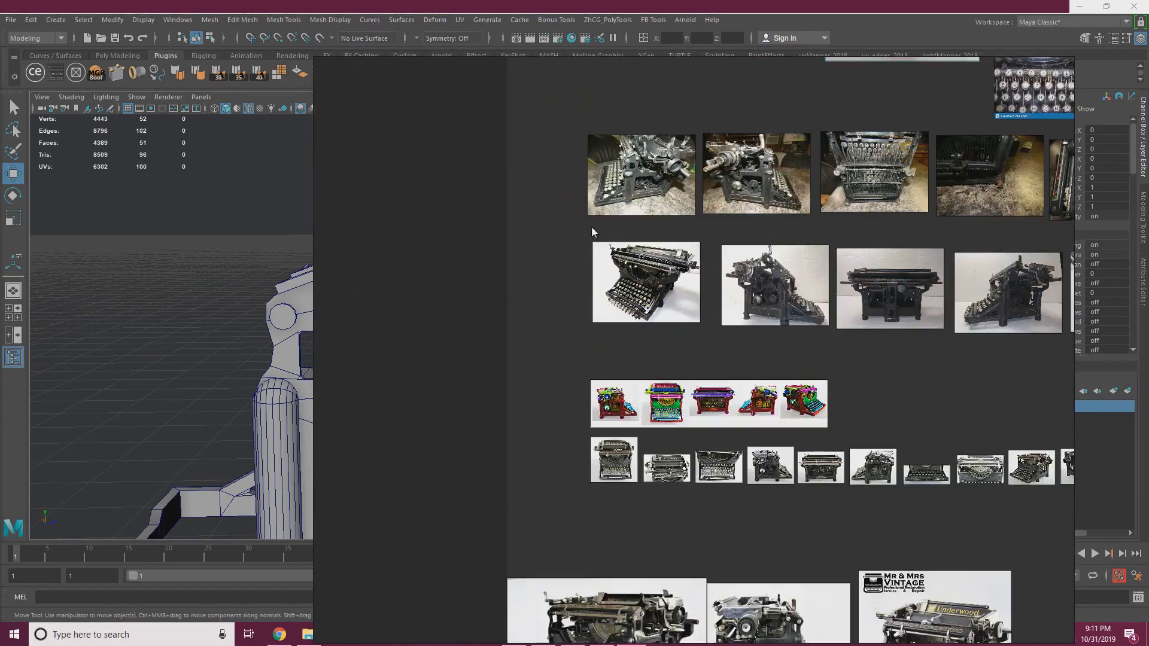
{"action": "scroll", "coordinate": [588, 360], "scroll_direction": "down", "scroll_amount": 4}
{"action": "middle_click_drag", "start_coordinate": [623, 89], "coordinate": [569, 358]}
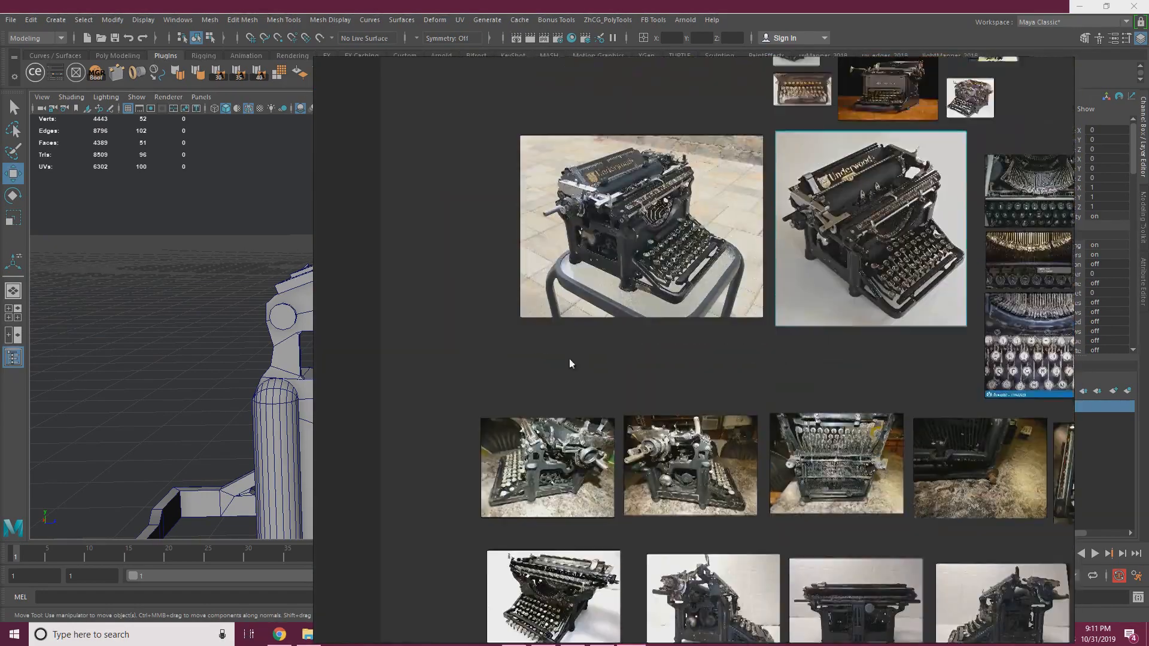
{"action": "middle_click_drag", "start_coordinate": [626, 63], "coordinate": [584, 367]}
{"action": "scroll", "coordinate": [543, 518], "scroll_direction": "up", "scroll_amount": 5}
{"action": "scroll", "coordinate": [538, 485], "scroll_direction": "up", "scroll_amount": 3}
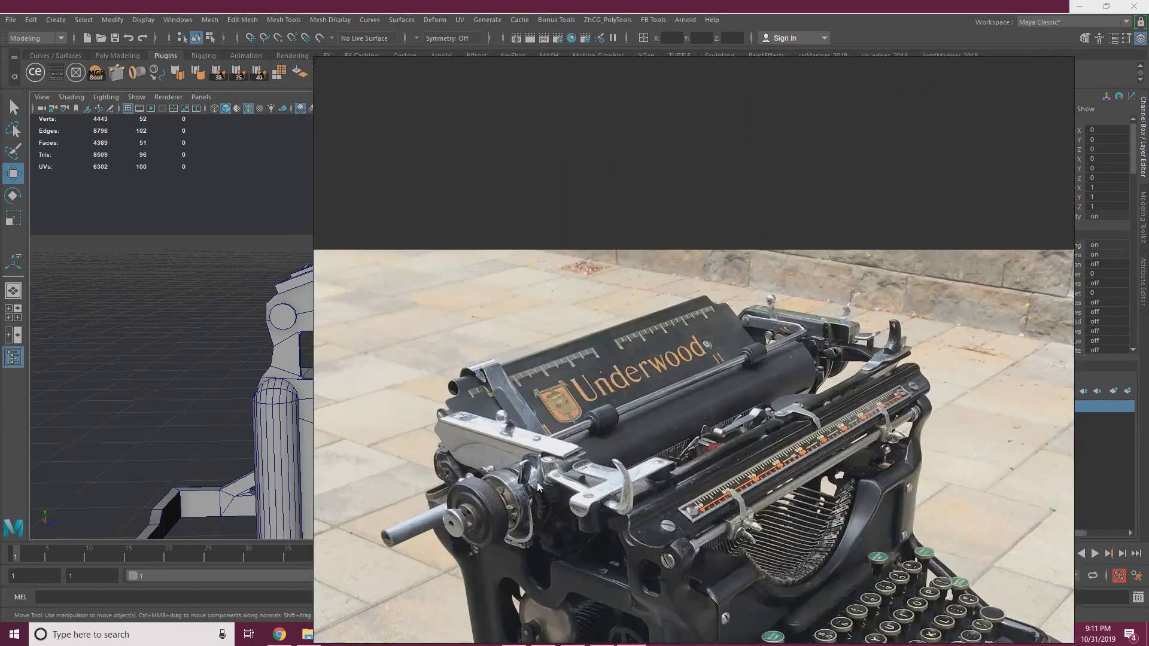
{"action": "scroll", "coordinate": [537, 481], "scroll_direction": "up", "scroll_amount": 1}
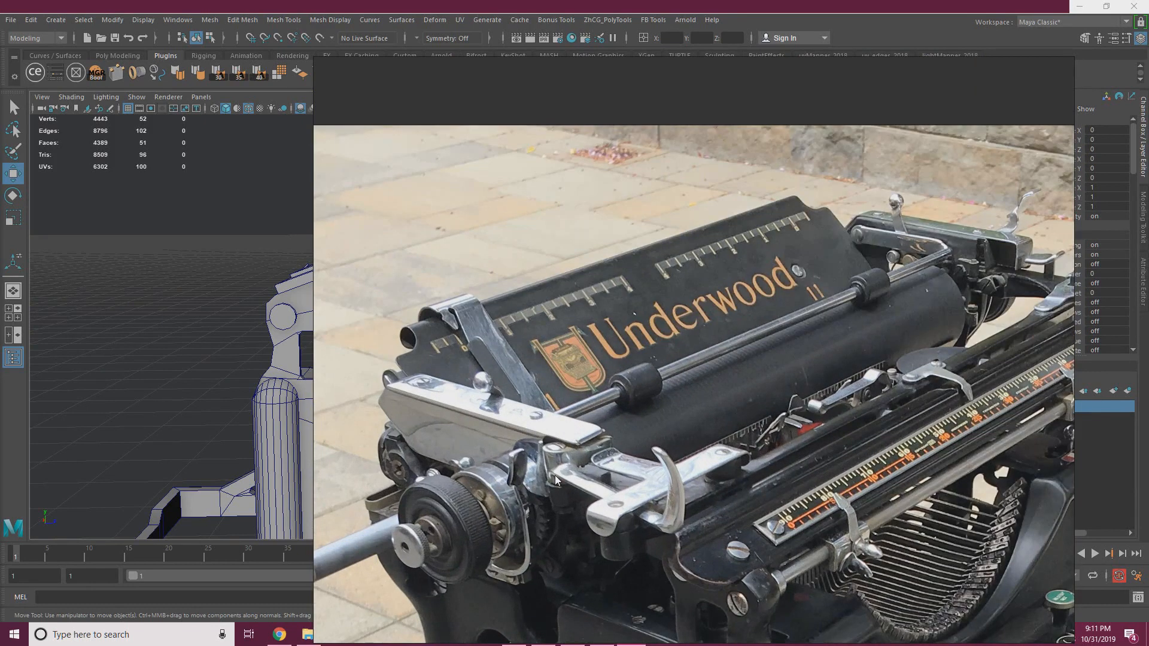
{"action": "scroll", "coordinate": [541, 483], "scroll_direction": "up", "scroll_amount": 2}
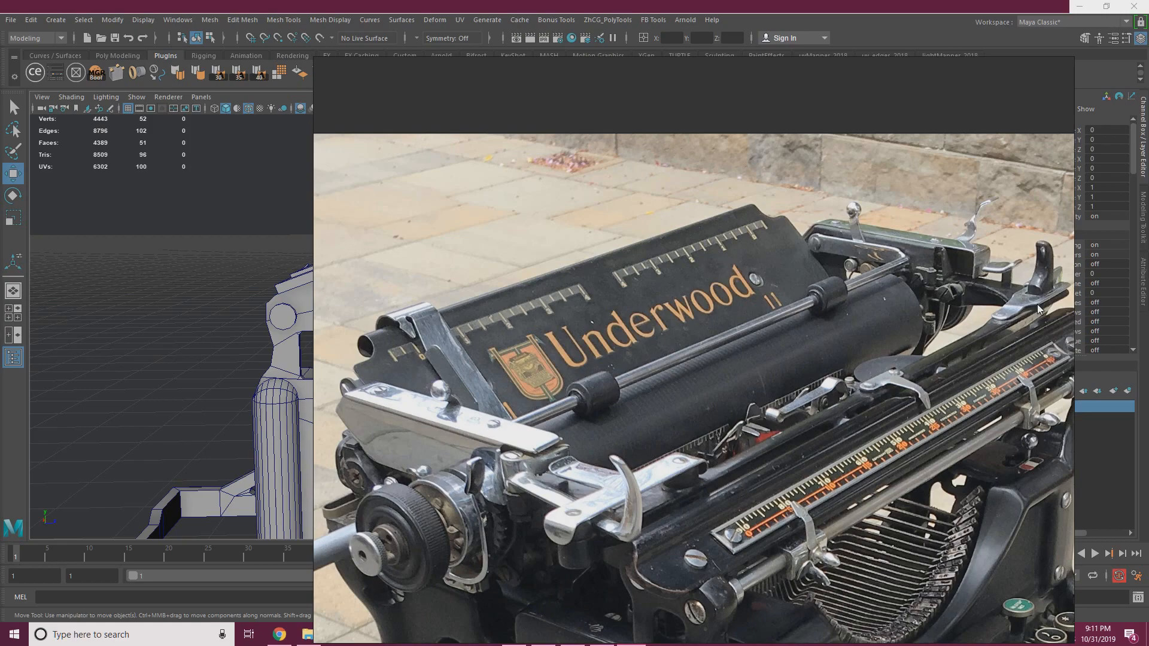
{"action": "scroll", "coordinate": [584, 472], "scroll_direction": "down", "scroll_amount": 6}
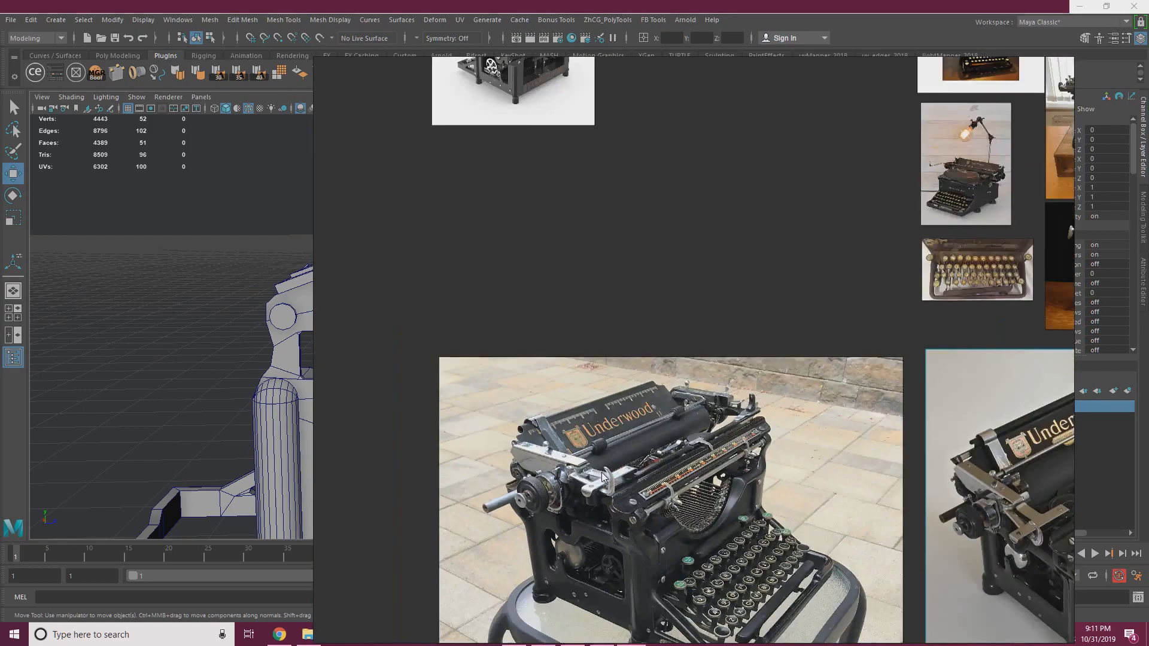
- Examine the grey-background Underwood photo for the carriage end's bracket, screws and side plate
{"action": "middle_click_drag", "start_coordinate": [928, 461], "coordinate": [654, 454]}
{"action": "scroll", "coordinate": [612, 487], "scroll_direction": "up", "scroll_amount": 6}
{"action": "middle_click_drag", "start_coordinate": [528, 524], "coordinate": [624, 465]}
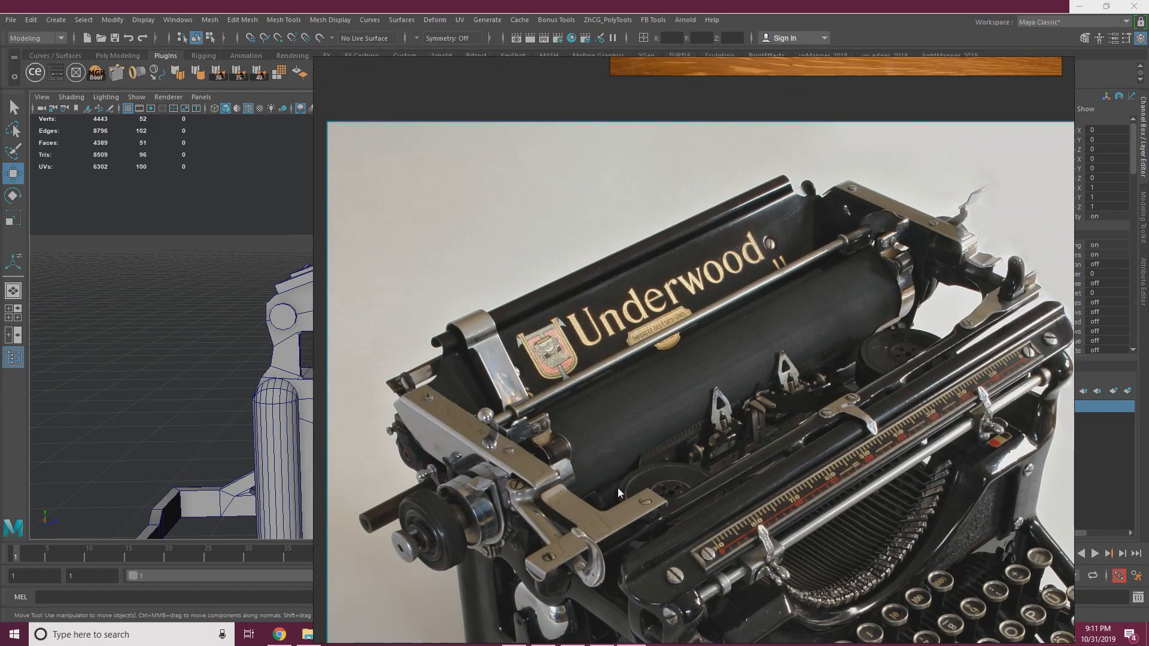
{"action": "right_click_drag", "start_coordinate": [817, 407], "coordinate": [0, 386]}
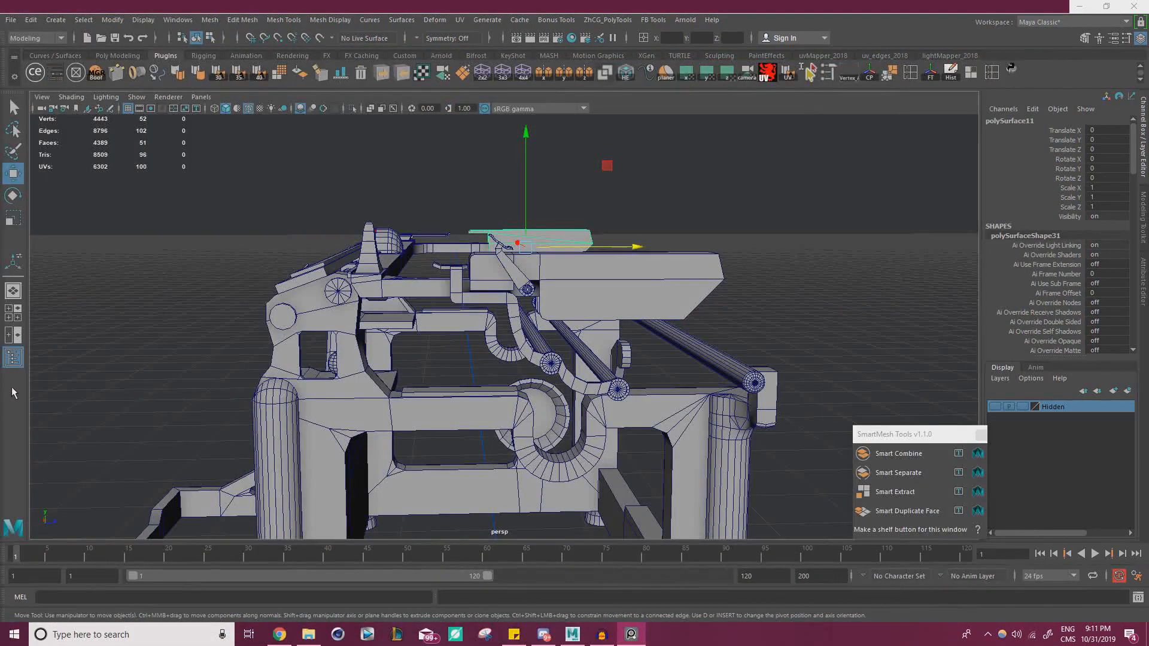
- Select the rounded screw block's vertices on the support arm and shift them along the arm
{"action": "left_click", "coordinate": [636, 320]}
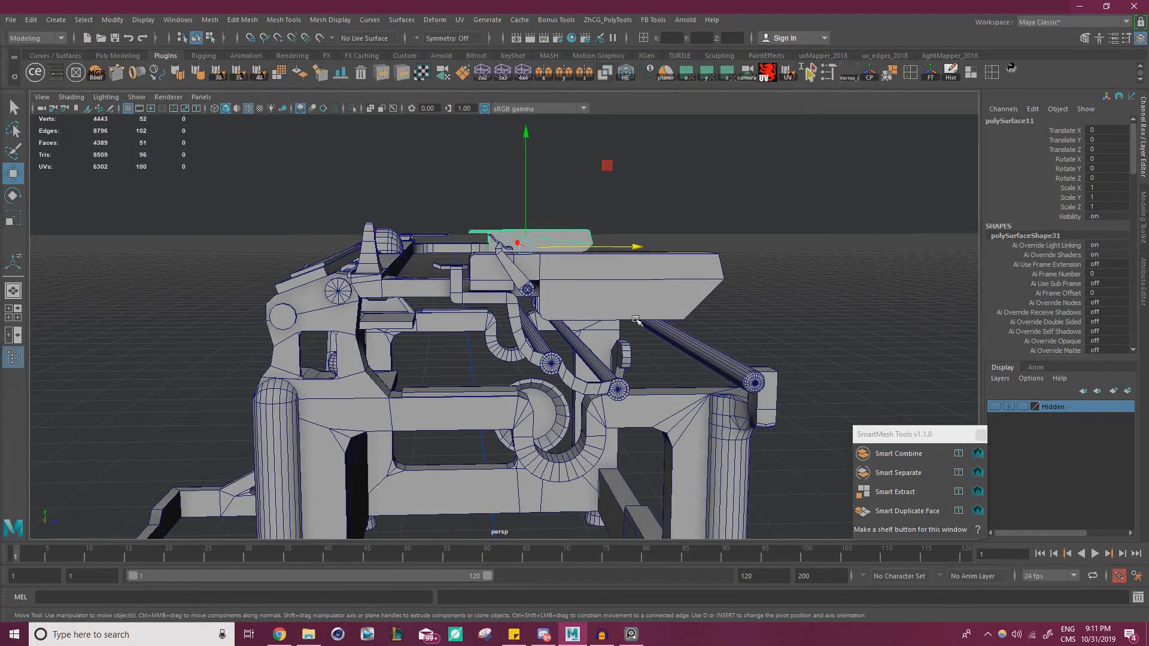
{"action": "left_click_drag", "start_coordinate": [636, 320], "coordinate": [540, 401], "text": "alt"}
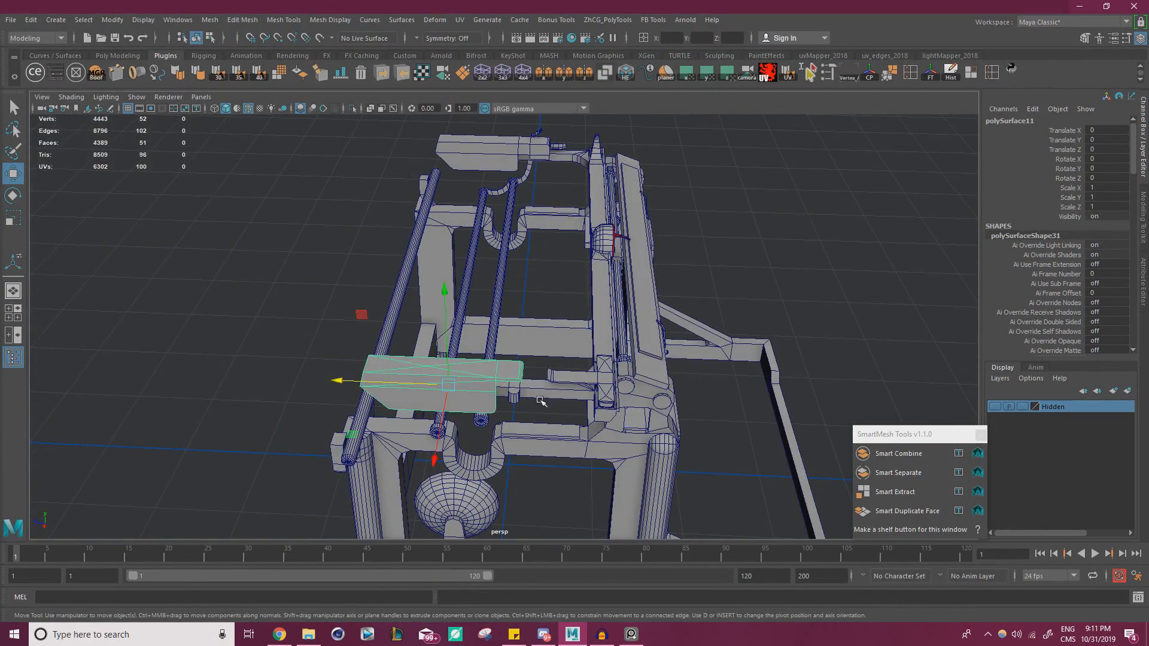
{"action": "right_click_drag", "start_coordinate": [501, 388], "coordinate": [587, 405], "text": "alt"}
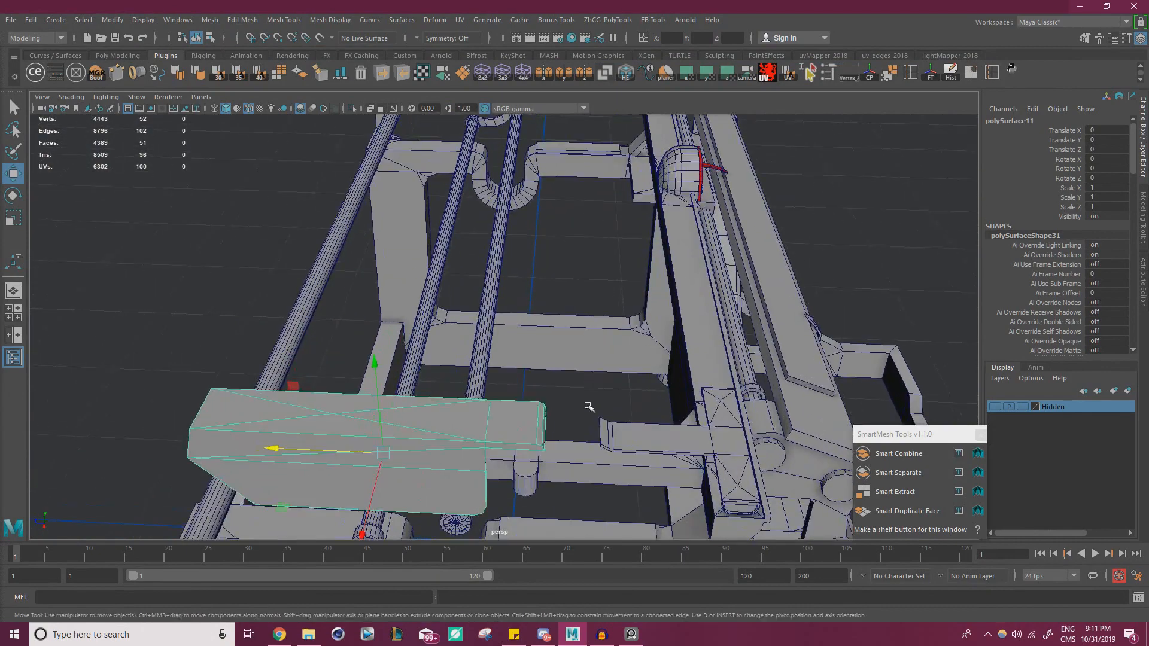
{"action": "left_click_drag", "start_coordinate": [587, 405], "coordinate": [551, 344], "text": "alt"}
{"action": "right_click_drag", "start_coordinate": [419, 359], "coordinate": [459, 357], "text": "alt"}
{"action": "middle_click_drag", "start_coordinate": [459, 356], "coordinate": [487, 371], "text": "alt"}
{"action": "left_click", "coordinate": [529, 292]}
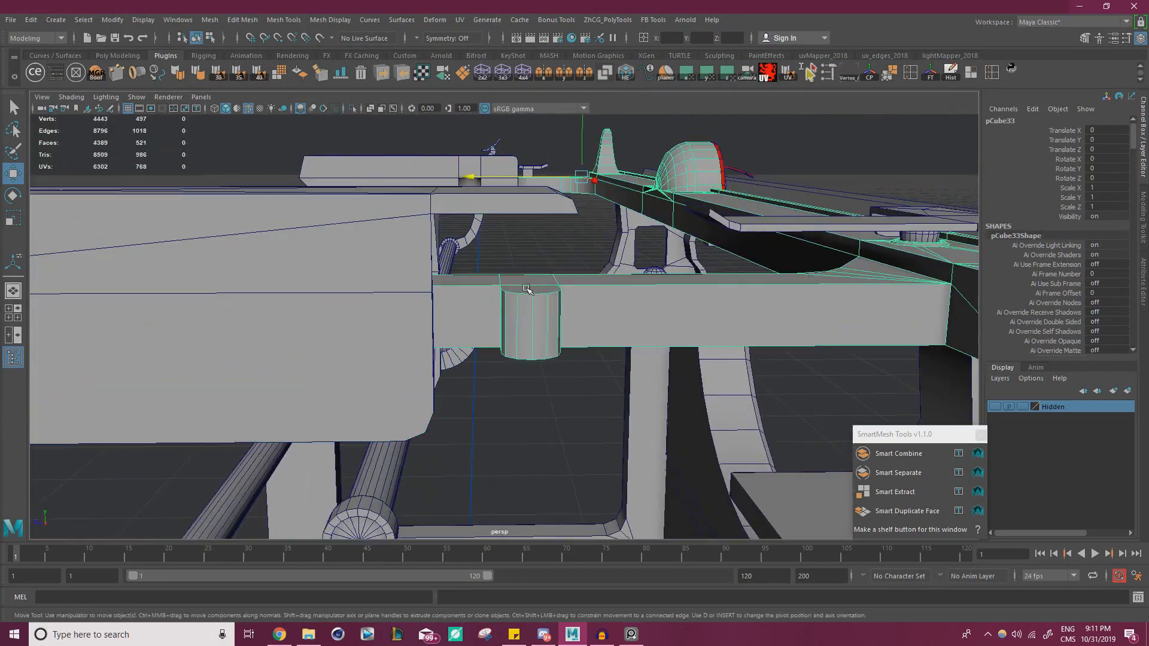
{"action": "right_click_drag", "start_coordinate": [526, 289], "coordinate": [460, 277]}
{"action": "left_click_drag", "start_coordinate": [467, 242], "coordinate": [650, 420]}
{"action": "left_click_drag", "start_coordinate": [411, 313], "coordinate": [450, 319]}
- Compare the rounded screw block on the support arm with the carriage bracket in the grey-background reference photo
{"action": "key", "text": "alt+Tab"}
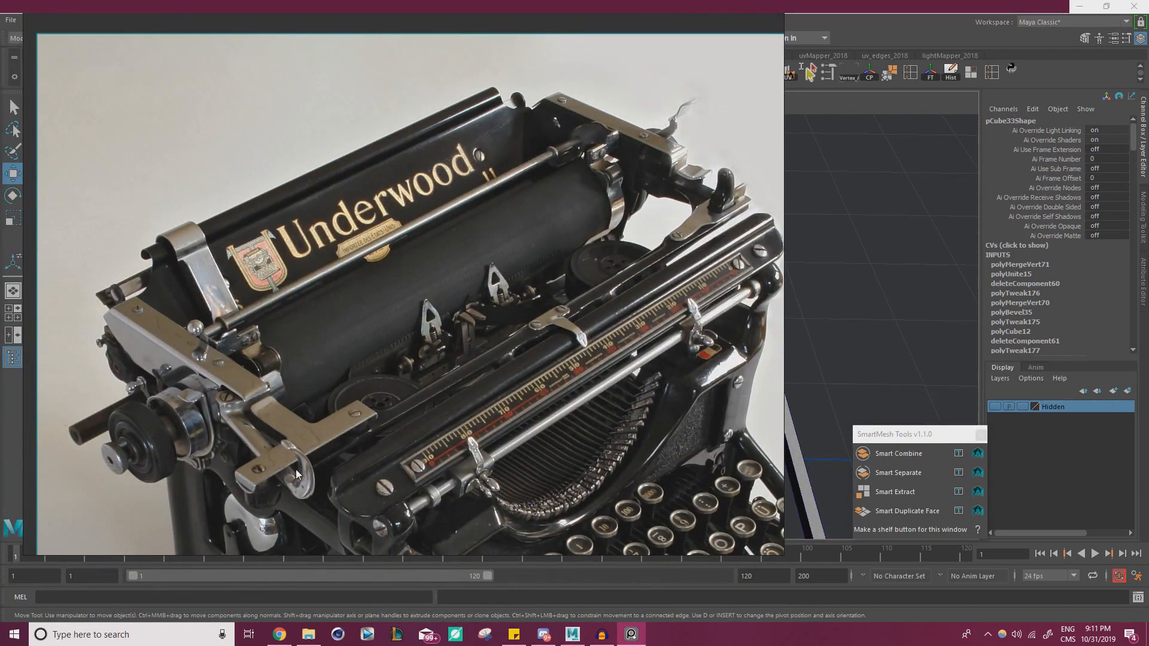
{"action": "key", "text": "alt+Tab"}
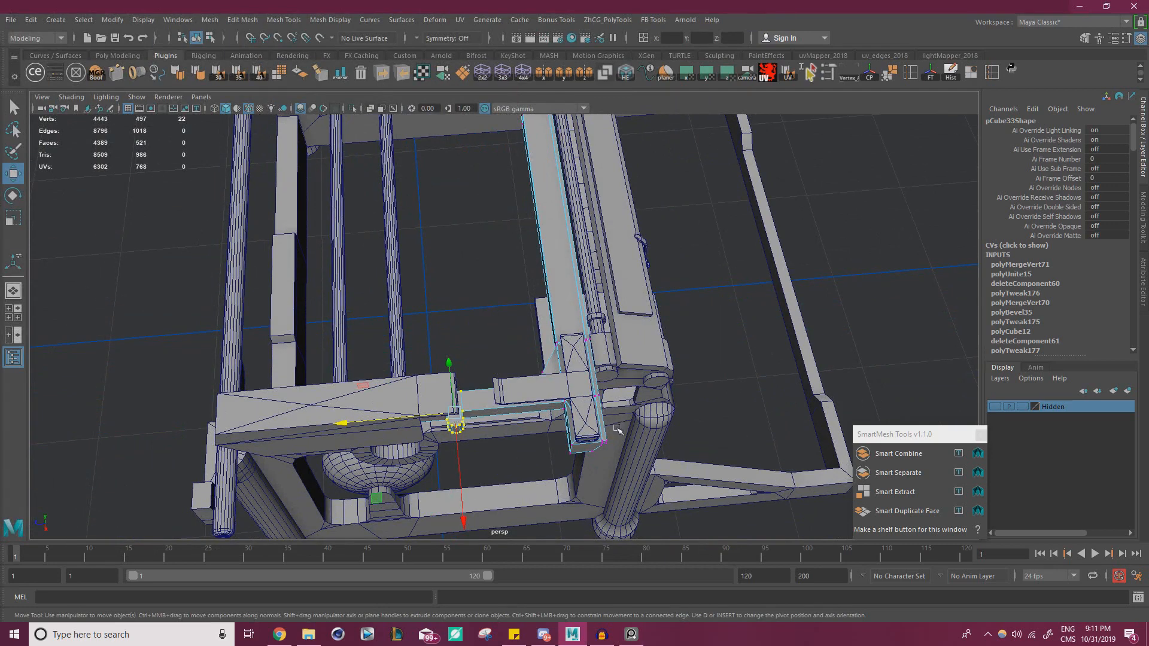
{"action": "key", "text": "alt+Tab"}
{"action": "right_click_drag", "start_coordinate": [177, 438], "coordinate": [410, 390]}
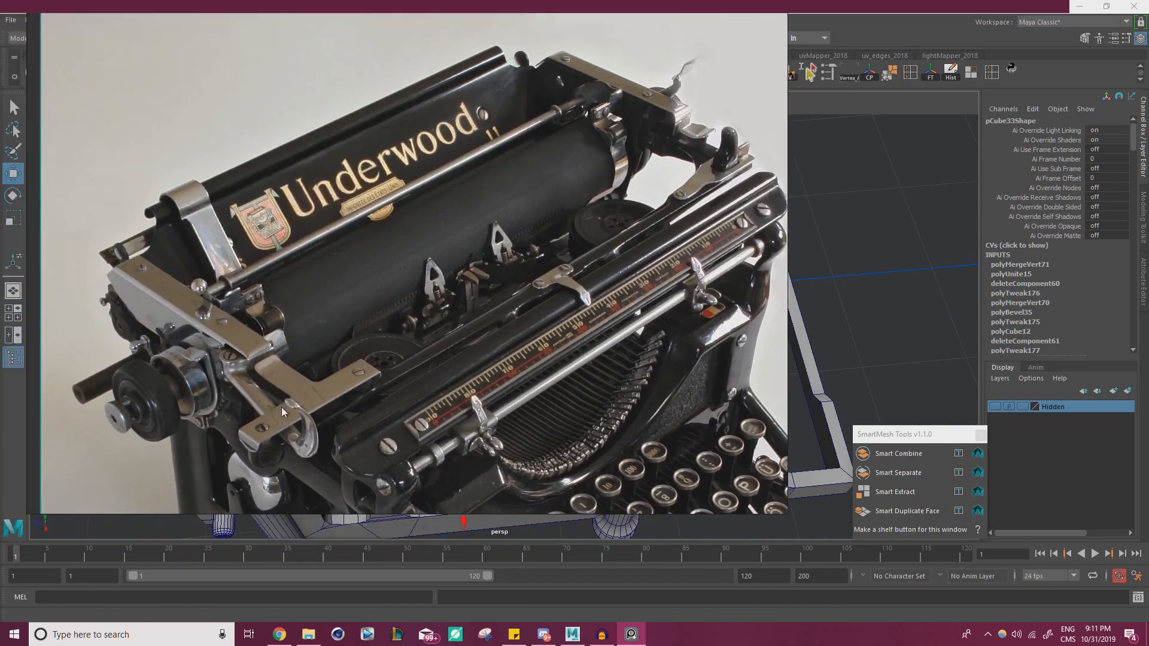
{"action": "right_click_drag", "start_coordinate": [281, 412], "coordinate": [1, 389]}
{"action": "left_click_drag", "start_coordinate": [482, 361], "coordinate": [430, 336], "text": "alt"}
{"action": "scroll", "coordinate": [435, 340], "scroll_direction": "up", "scroll_amount": 1}
{"action": "right_click_drag", "start_coordinate": [431, 336], "coordinate": [459, 353], "text": "alt"}
{"action": "middle_click_drag", "start_coordinate": [459, 354], "coordinate": [477, 348], "text": "alt"}
{"action": "right_click_drag", "start_coordinate": [477, 348], "coordinate": [543, 329], "text": "alt"}
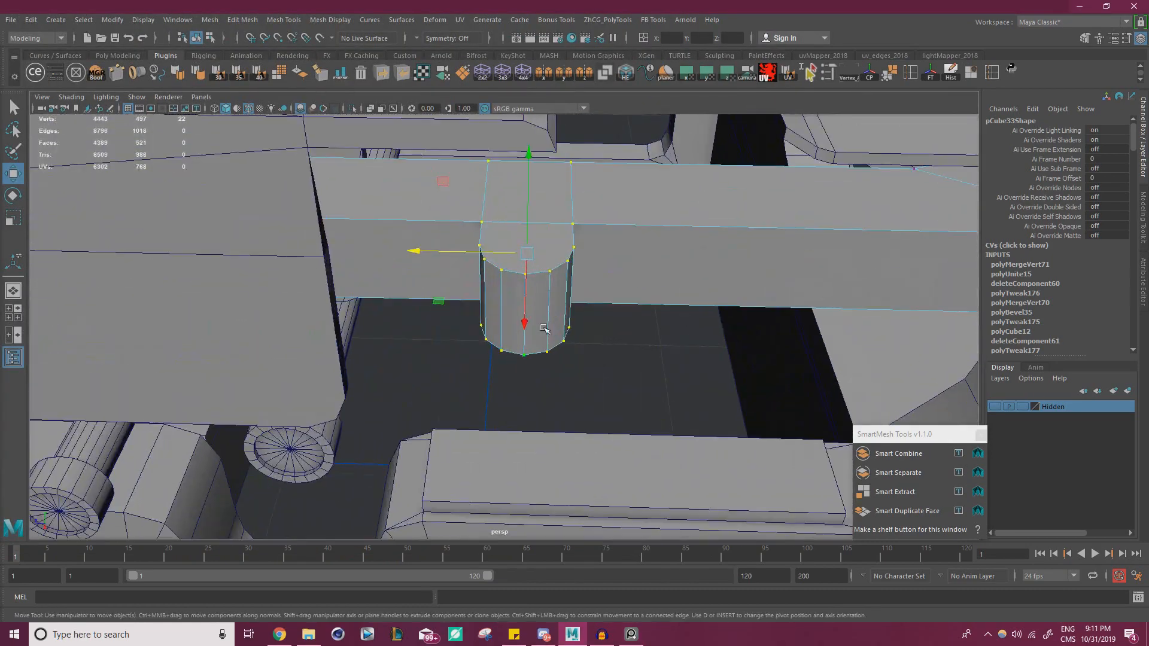
{"action": "right_click_drag", "start_coordinate": [528, 258], "coordinate": [583, 240]}
{"action": "left_click", "coordinate": [690, 390]}
{"action": "right_click_drag", "start_coordinate": [690, 390], "coordinate": [477, 333], "text": "alt"}
{"action": "left_click_drag", "start_coordinate": [477, 333], "coordinate": [431, 338], "text": "alt"}
{"action": "right_click_drag", "start_coordinate": [430, 338], "coordinate": [559, 332], "text": "alt"}
- Scale the rounded screw block's vertices slightly along the support arm and leave component editing
{"action": "left_click", "coordinate": [618, 293]}
{"action": "right_click_drag", "start_coordinate": [619, 289], "coordinate": [551, 290]}
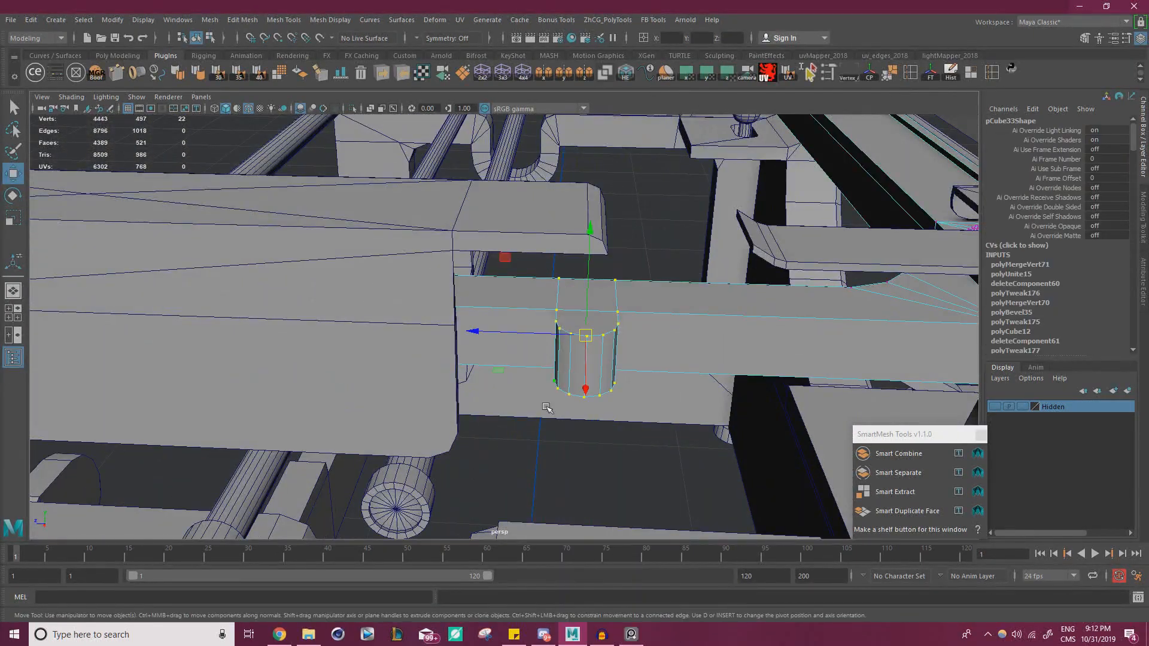
{"action": "left_click_drag", "start_coordinate": [546, 407], "coordinate": [692, 209], "text": "alt"}
{"action": "key", "text": "r"}
{"action": "mouse_move", "coordinate": [508, 286]}
{"action": "left_mouse_down"}
{"action": "mouse_move", "coordinate": [506, 305]}
{"action": "mouse_move", "coordinate": [530, 323]}
{"action": "left_mouse_up"}
{"action": "key", "text": "w"}
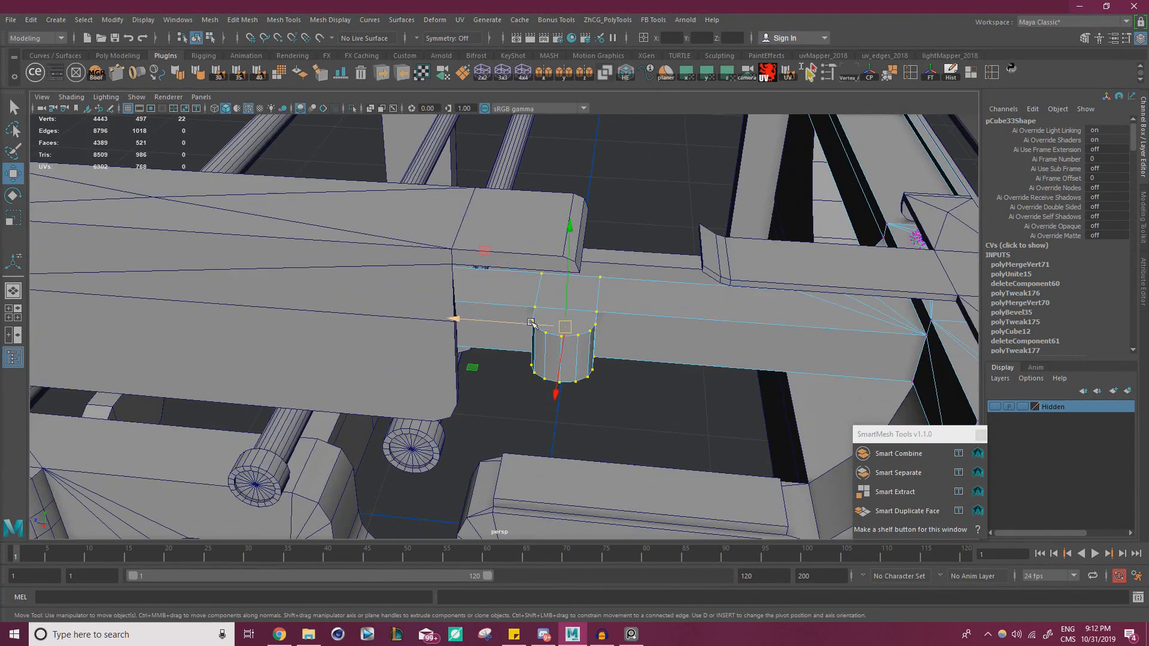
{"action": "key", "text": "r"}
{"action": "left_click_drag", "start_coordinate": [453, 319], "coordinate": [462, 322]}
{"action": "key", "text": "w"}
{"action": "right_click_drag", "start_coordinate": [585, 289], "coordinate": [641, 272]}
{"action": "left_click", "coordinate": [653, 412]}
- Inspect the screw block, support arm and side plate at the carriage end from several angles
{"action": "right_click_drag", "start_coordinate": [652, 412], "coordinate": [568, 389], "text": "alt"}
{"action": "left_click_drag", "start_coordinate": [567, 389], "coordinate": [550, 372], "text": "alt"}
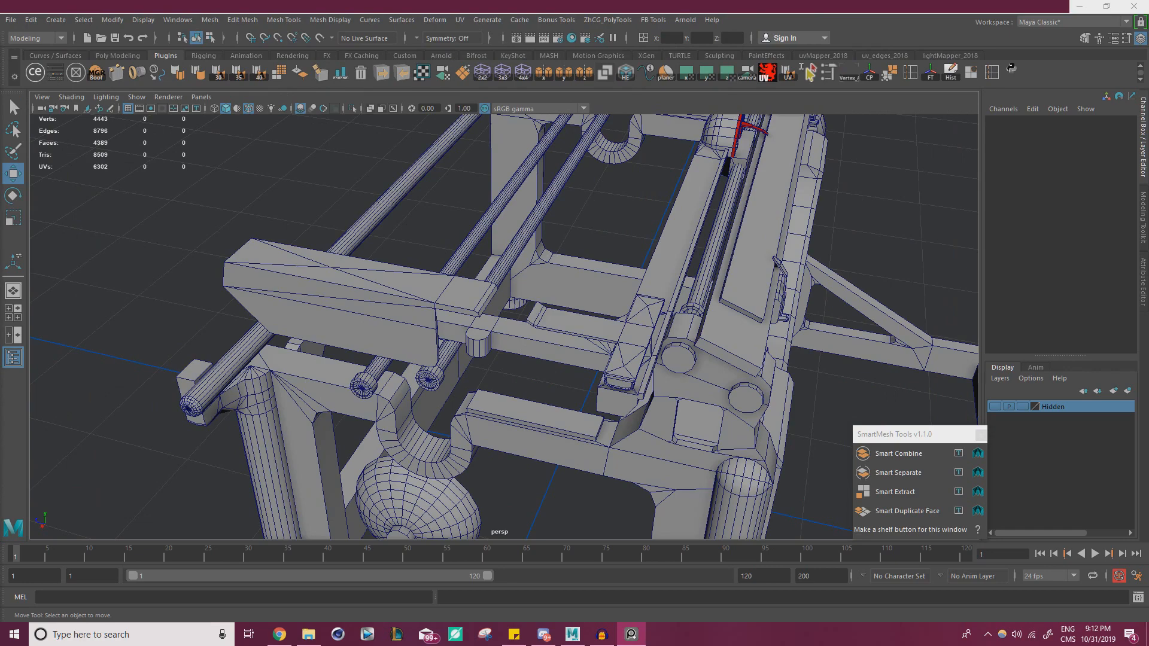
{"action": "left_click_drag", "start_coordinate": [496, 349], "coordinate": [437, 297], "text": "alt"}
{"action": "right_click_drag", "start_coordinate": [436, 296], "coordinate": [473, 299], "text": "alt"}
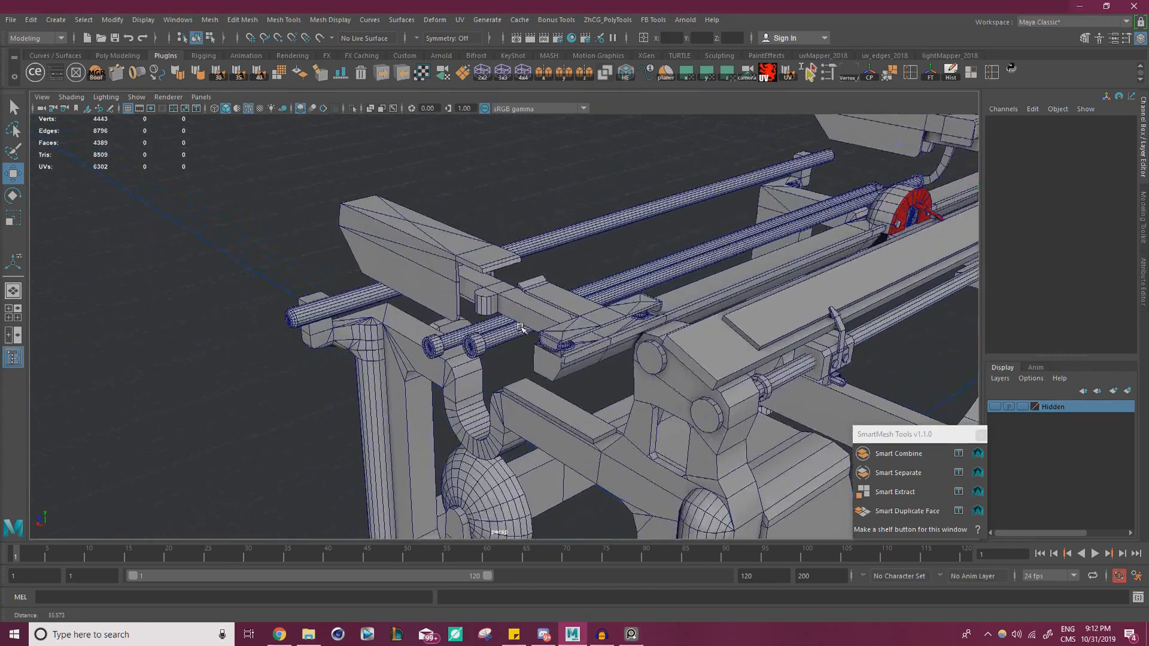
{"action": "left_click_drag", "start_coordinate": [473, 299], "coordinate": [452, 333], "text": "alt"}
{"action": "right_click_drag", "start_coordinate": [453, 334], "coordinate": [509, 333], "text": "alt"}
{"action": "middle_click_drag", "start_coordinate": [664, 333], "coordinate": [531, 335], "text": "alt"}
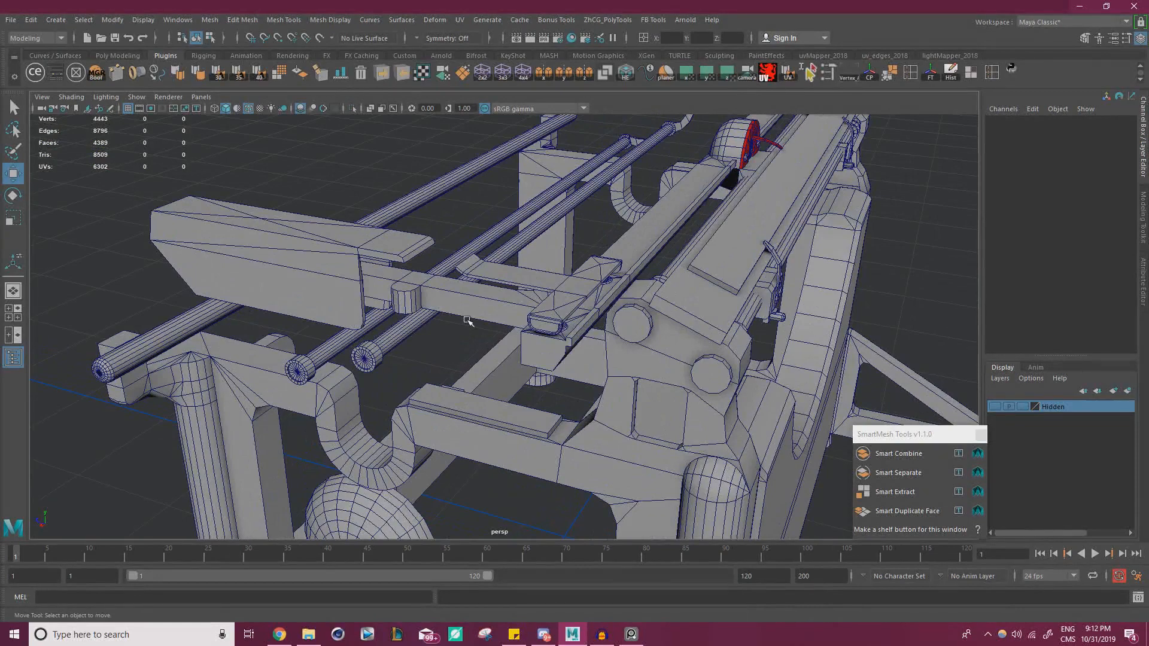
{"action": "right_click_drag", "start_coordinate": [376, 340], "coordinate": [443, 336], "text": "alt"}
{"action": "left_click_drag", "start_coordinate": [443, 336], "coordinate": [426, 353], "text": "alt"}
{"action": "right_click_drag", "start_coordinate": [426, 353], "coordinate": [461, 343], "text": "alt"}
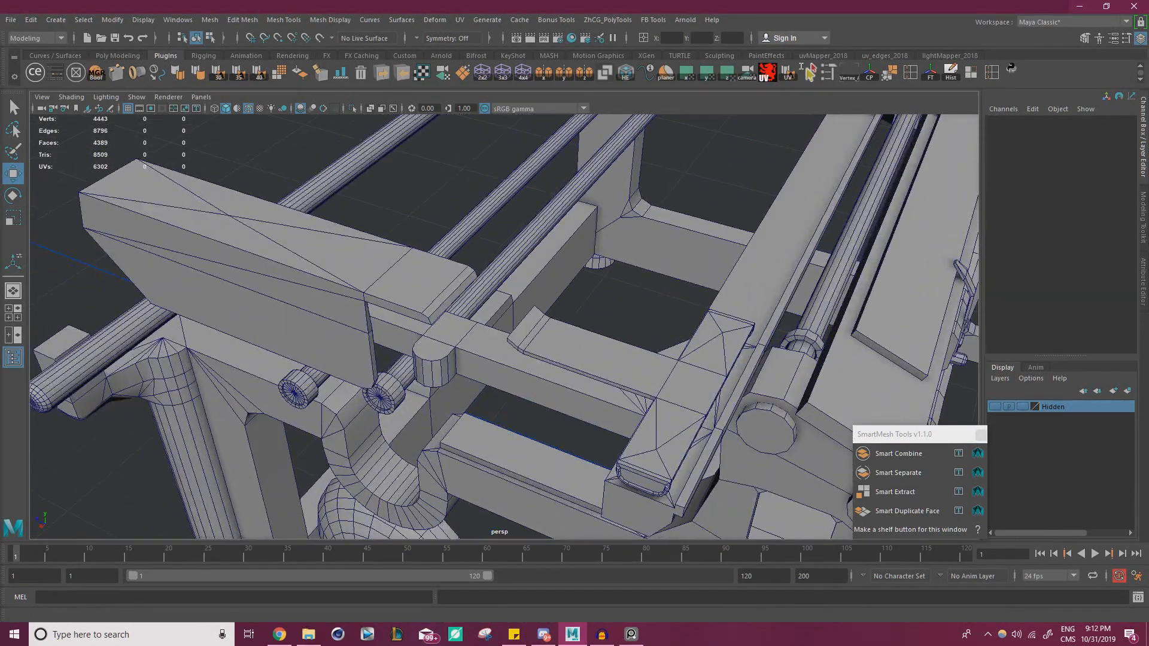
- Create a polygon cylinder, raise it to carriage height and scale it uniformly to 1.265
{"action": "left_click", "coordinate": [55, 20]}
{"action": "mouse_move", "coordinate": [110, 65]}
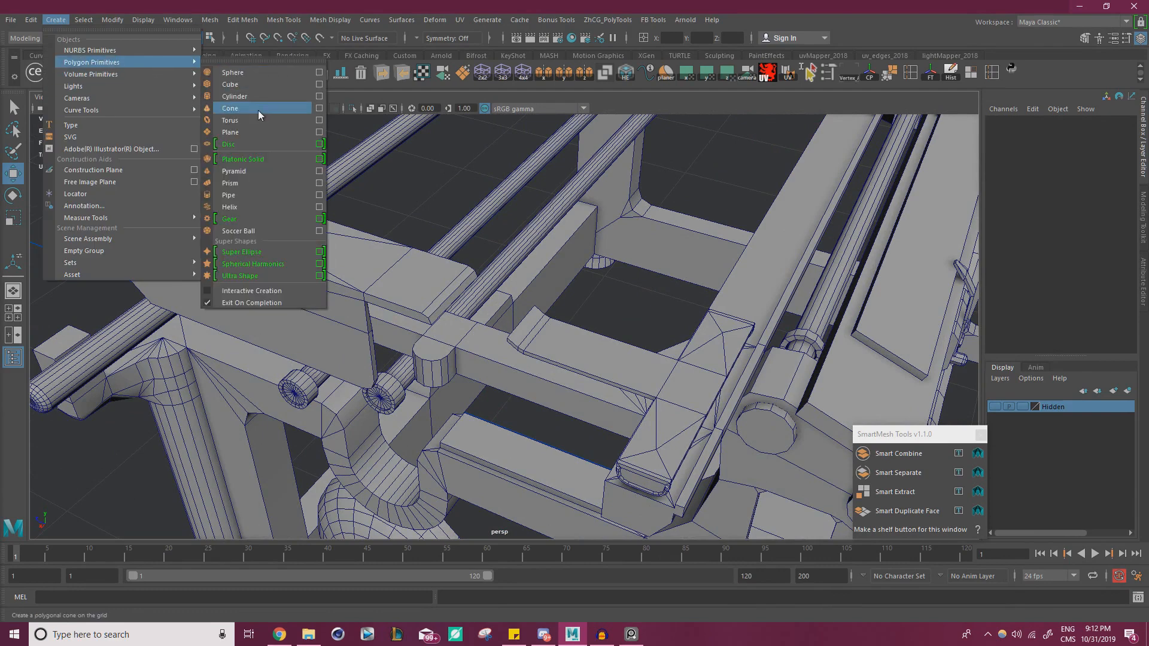
{"action": "left_click", "coordinate": [252, 96]}
{"action": "right_click_drag", "start_coordinate": [694, 374], "coordinate": [619, 383], "text": "alt"}
{"action": "left_click_drag", "start_coordinate": [609, 375], "coordinate": [626, 183]}
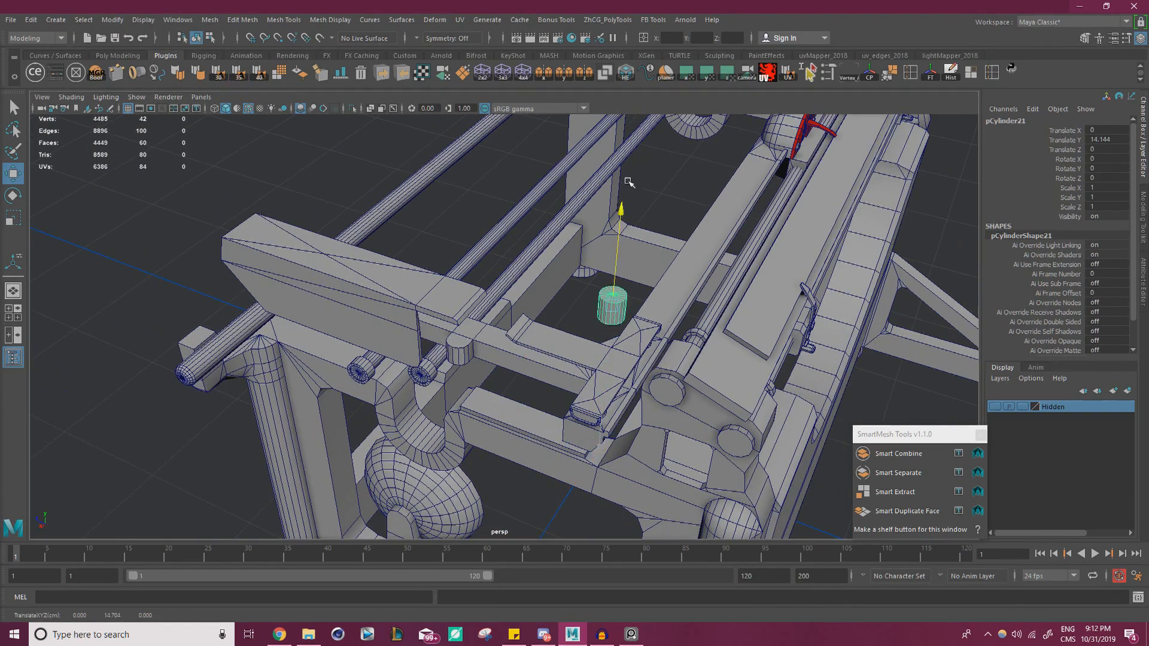
{"action": "key", "text": "r"}
{"action": "left_click_drag", "start_coordinate": [615, 262], "coordinate": [624, 263]}
{"action": "key", "text": "w"}
{"action": "left_click_drag", "start_coordinate": [568, 314], "coordinate": [558, 319]}
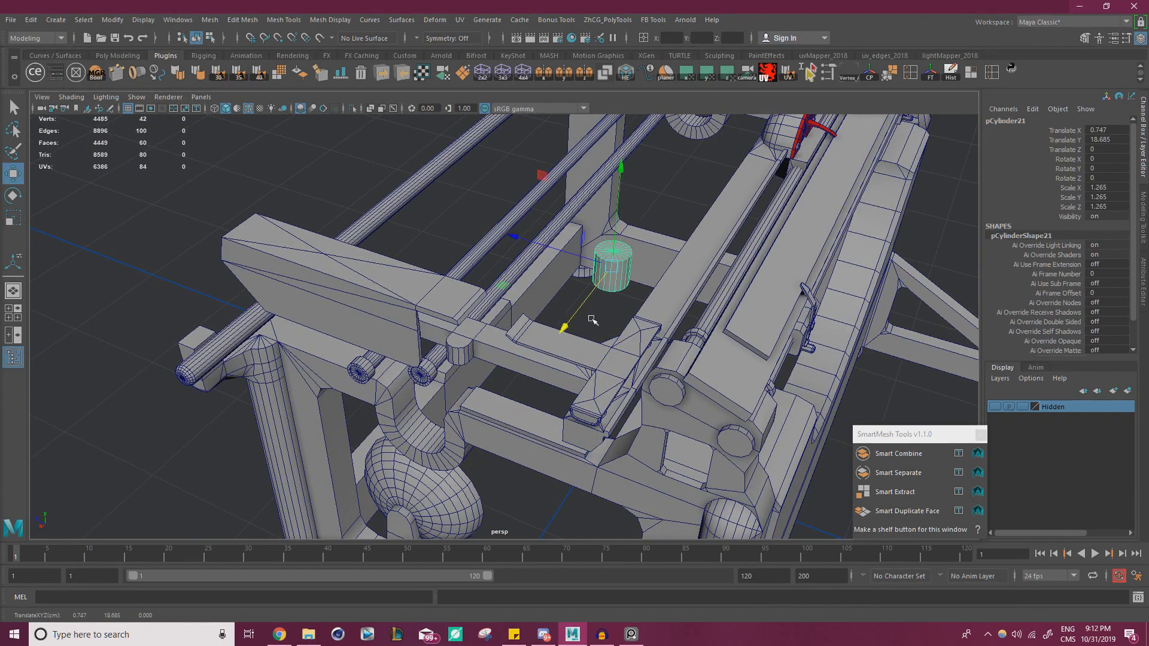
- Poke the top face of the rounded screw block to get a centre vertex
{"action": "scroll", "coordinate": [422, 347], "scroll_direction": "up", "scroll_amount": 5}
{"action": "left_click", "coordinate": [392, 342]}
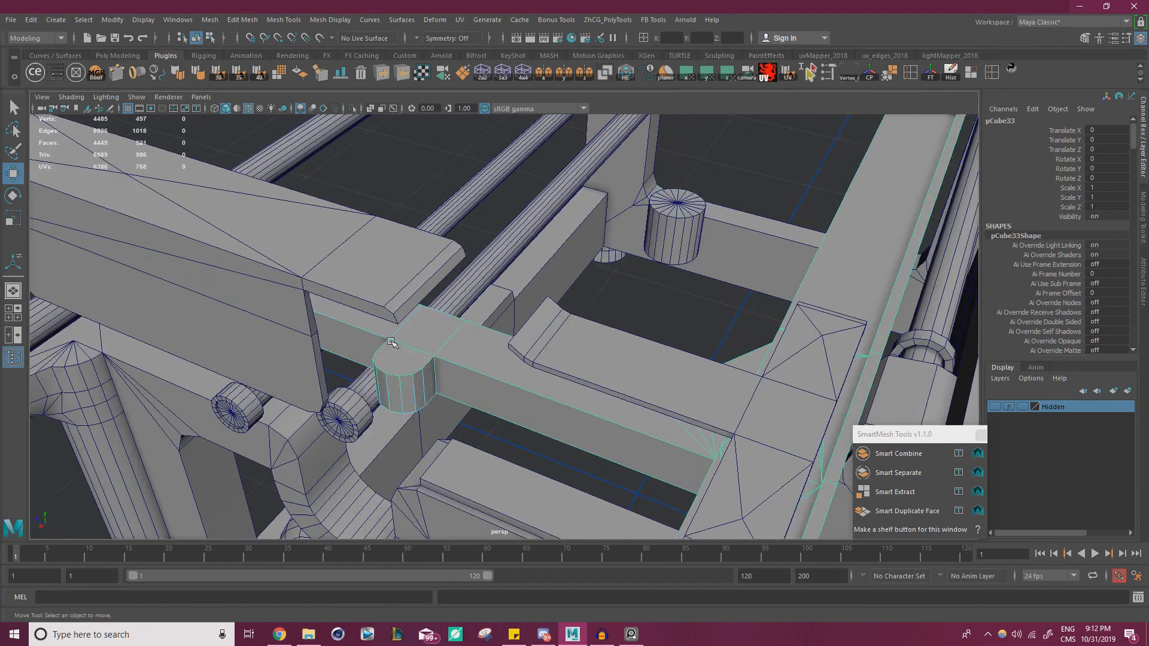
{"action": "right_click_drag", "start_coordinate": [392, 342], "coordinate": [396, 370]}
{"action": "left_click", "coordinate": [401, 363]}
{"action": "right_click_drag", "start_coordinate": [457, 336], "coordinate": [510, 317], "text": "shift"}
- Snap the cylinder to the centre of the screw block's top and scale it uniformly to 0.257
{"action": "right_click_drag", "start_coordinate": [680, 234], "coordinate": [700, 227]}
{"action": "left_click_drag", "start_coordinate": [676, 226], "coordinate": [378, 374]}
{"action": "key", "text": "r"}
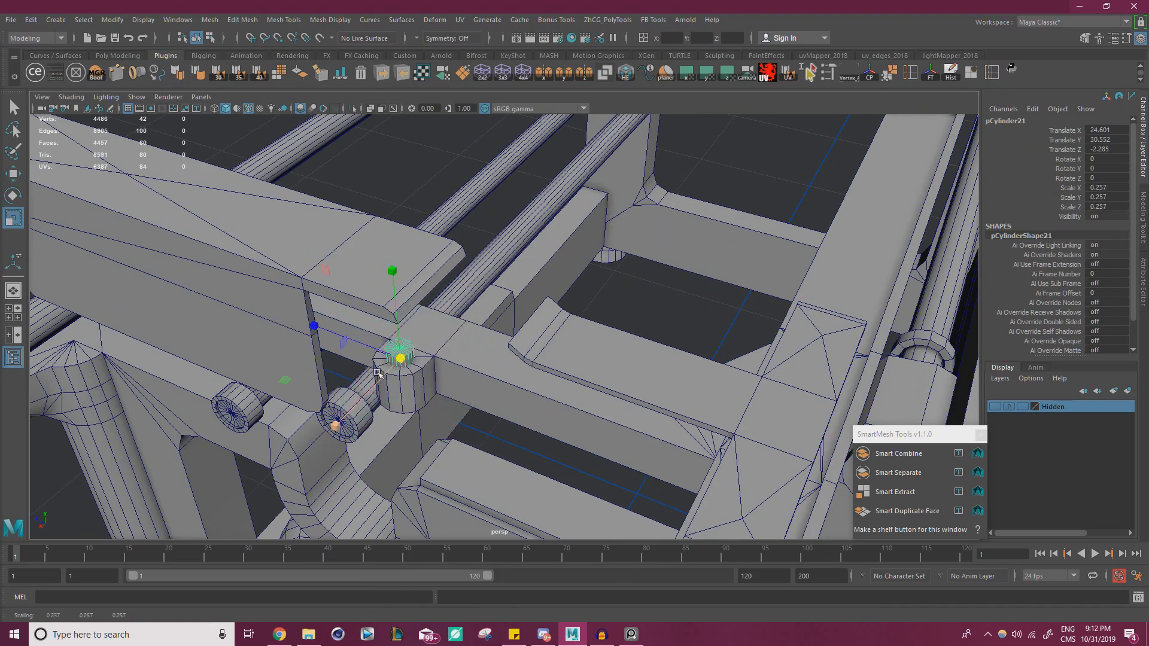
- Delete the radial poke edges on the screw block's top face around the small cylinder
{"action": "key", "text": "f"}
{"action": "scroll", "coordinate": [597, 363], "scroll_direction": "down", "scroll_amount": 1}
{"action": "left_click_drag", "start_coordinate": [597, 363], "coordinate": [557, 365], "text": "alt"}
{"action": "left_click", "coordinate": [589, 374]}
{"action": "middle_click_drag", "start_coordinate": [576, 365], "coordinate": [578, 309], "text": "alt"}
{"action": "right_click_drag", "start_coordinate": [599, 289], "coordinate": [604, 256]}
{"action": "left_click", "coordinate": [623, 302]}
{"action": "left_click", "coordinate": [580, 353], "text": "shift"}
{"action": "left_click", "coordinate": [519, 374], "text": "shift"}
{"action": "left_click_drag", "start_coordinate": [503, 377], "coordinate": [544, 377], "text": "alt"}
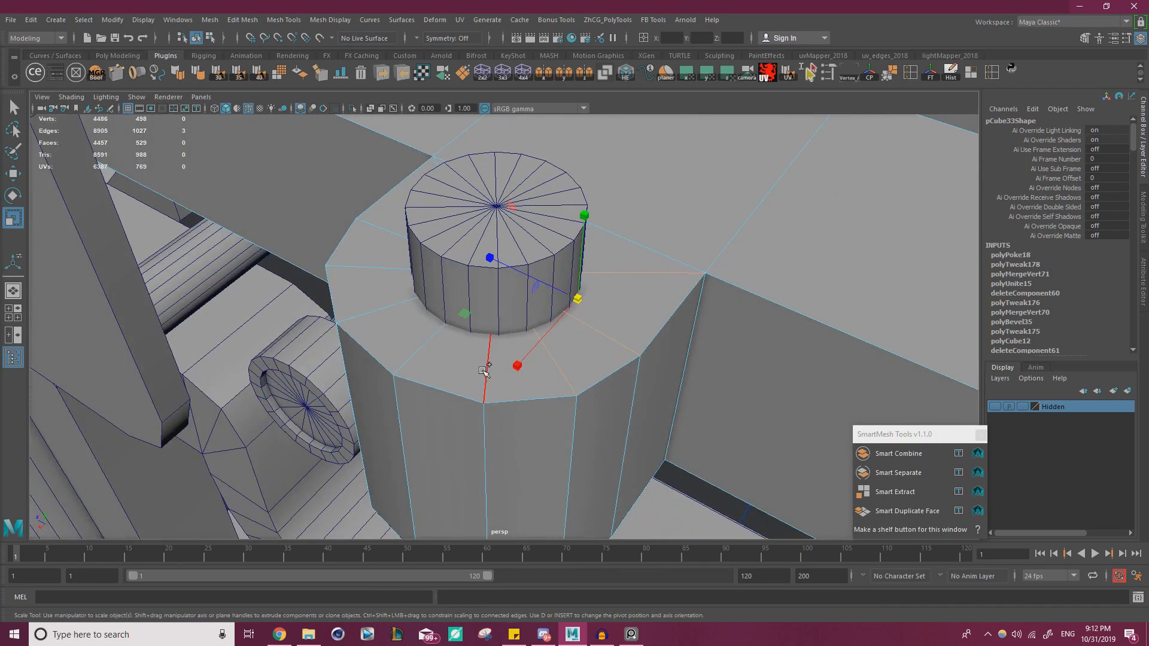
{"action": "left_click", "coordinate": [484, 371], "text": "shift"}
{"action": "left_click", "coordinate": [421, 353], "text": "shift"}
{"action": "left_click", "coordinate": [374, 316], "text": "shift"}
{"action": "left_click_drag", "start_coordinate": [335, 324], "coordinate": [364, 327], "text": "alt"}
{"action": "left_click", "coordinate": [361, 341], "text": "shift"}
{"action": "left_click", "coordinate": [350, 304], "text": "shift"}
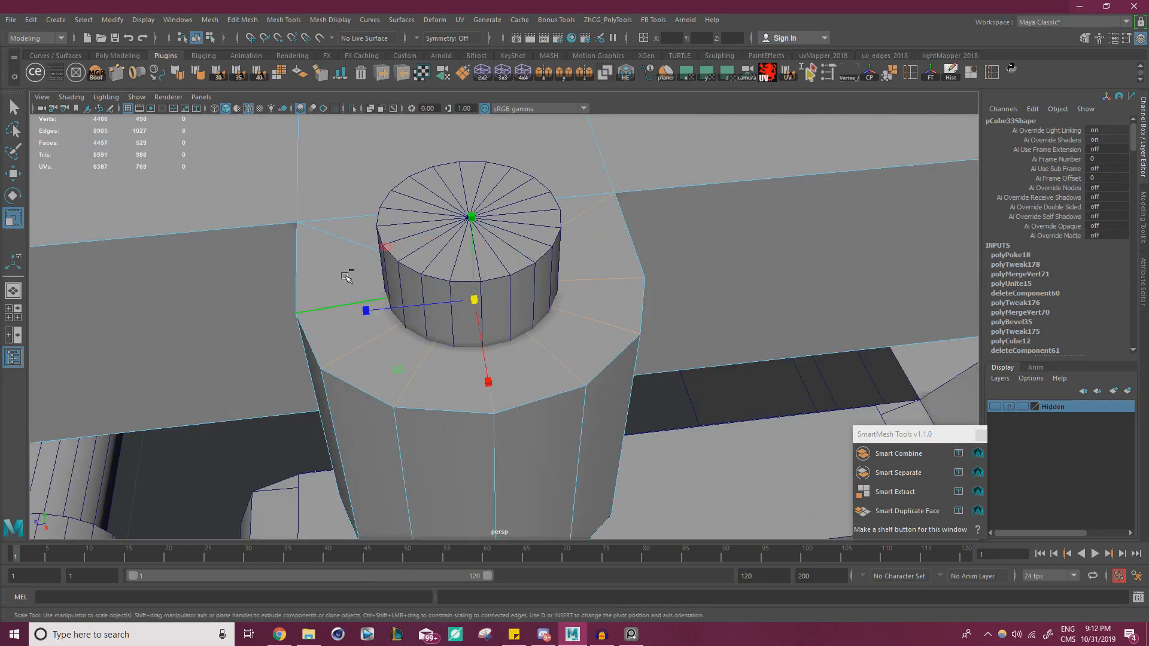
{"action": "key", "text": "Delete"}
{"action": "key", "text": "w"}
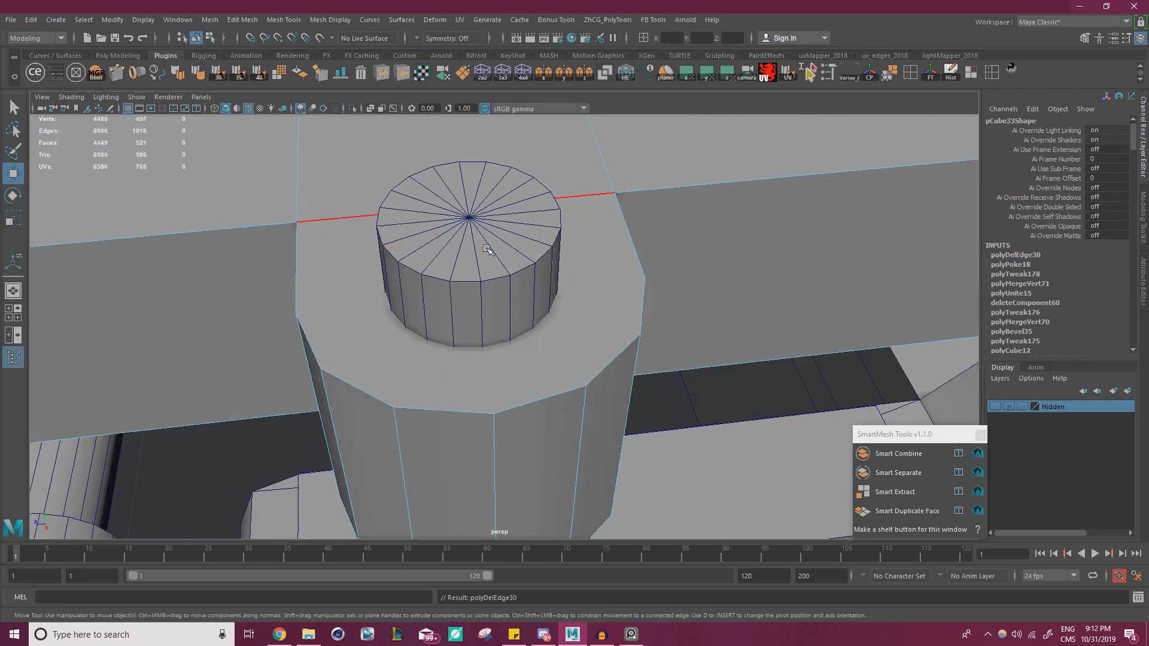
- Raise the small cylinder above the screw block to a Translate Y of 31.19
{"action": "key", "text": "F8"}
{"action": "right_click_drag", "start_coordinate": [492, 226], "coordinate": [548, 205]}
{"action": "right_click_drag", "start_coordinate": [582, 242], "coordinate": [400, 223], "text": "alt"}
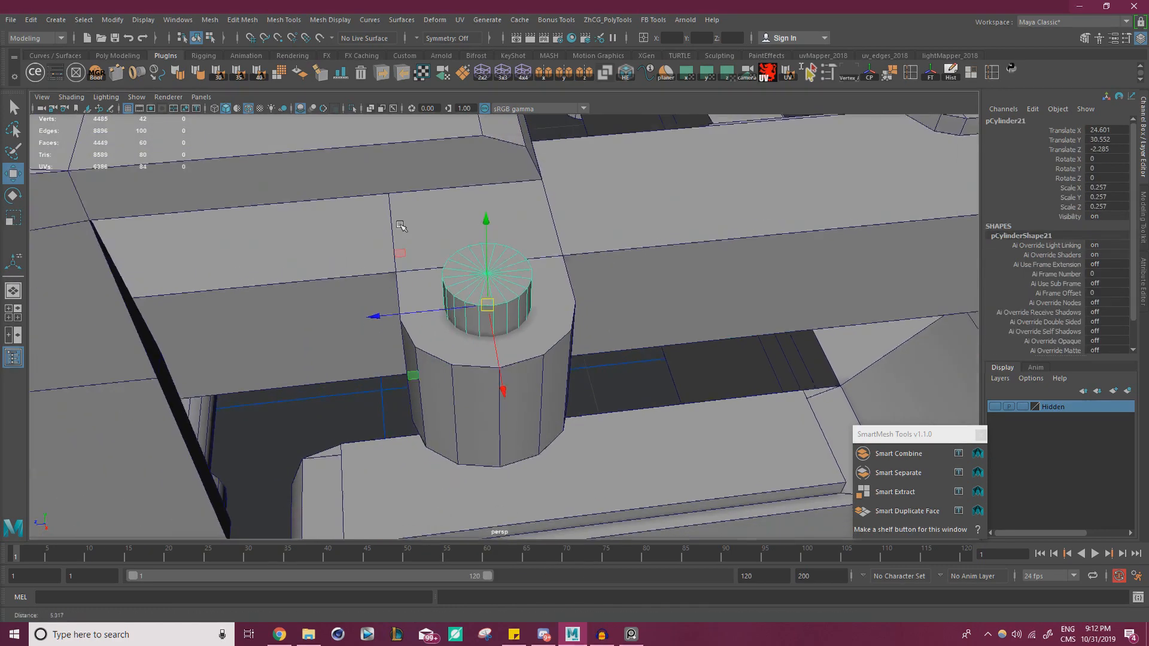
{"action": "left_click_drag", "start_coordinate": [400, 223], "coordinate": [353, 206], "text": "alt"}
{"action": "middle_click_drag", "start_coordinate": [481, 199], "coordinate": [506, 240], "text": "alt"}
{"action": "left_click_drag", "start_coordinate": [519, 251], "coordinate": [518, 150]}
{"action": "left_click_drag", "start_coordinate": [500, 300], "coordinate": [519, 254], "text": "alt"}
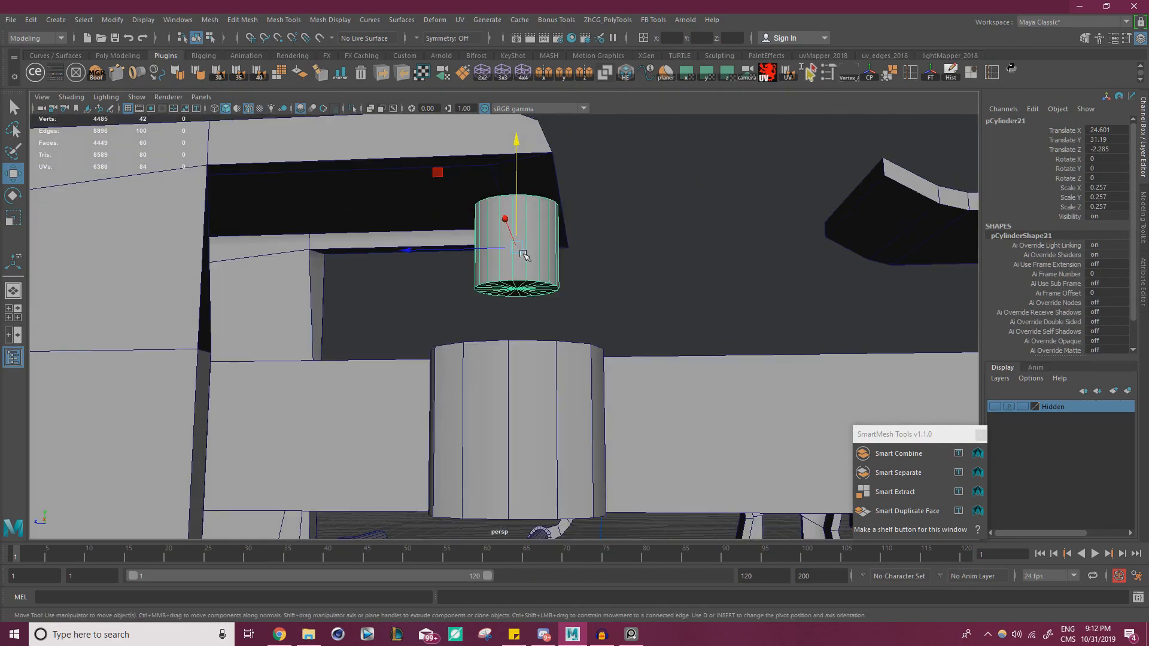
- Delete the bottom cap faces of the small cylinder above the screw block
{"action": "right_click_drag", "start_coordinate": [521, 255], "coordinate": [524, 289]}
{"action": "left_click_drag", "start_coordinate": [524, 257], "coordinate": [533, 299], "text": "alt"}
{"action": "left_click_drag", "start_coordinate": [564, 255], "coordinate": [443, 317]}
{"action": "left_click_drag", "start_coordinate": [516, 245], "coordinate": [516, 241]}
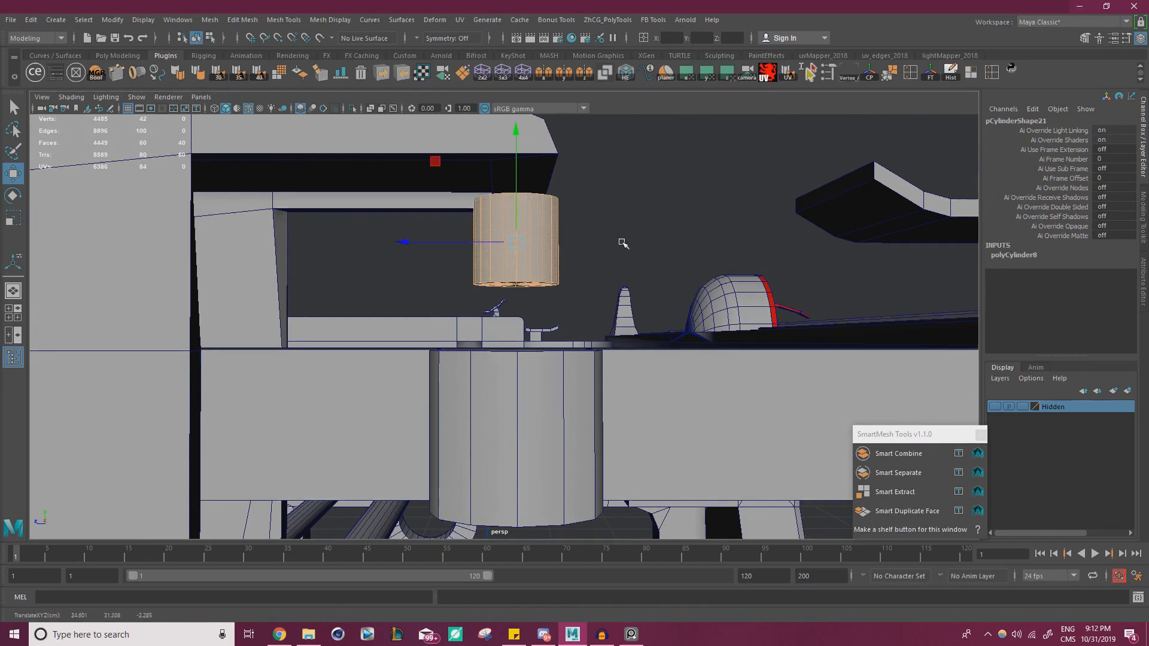
{"action": "key", "text": "ctrl+z"}
{"action": "left_click_drag", "start_coordinate": [623, 249], "coordinate": [359, 128], "text": "ctrl"}
{"action": "key", "text": "Delete"}
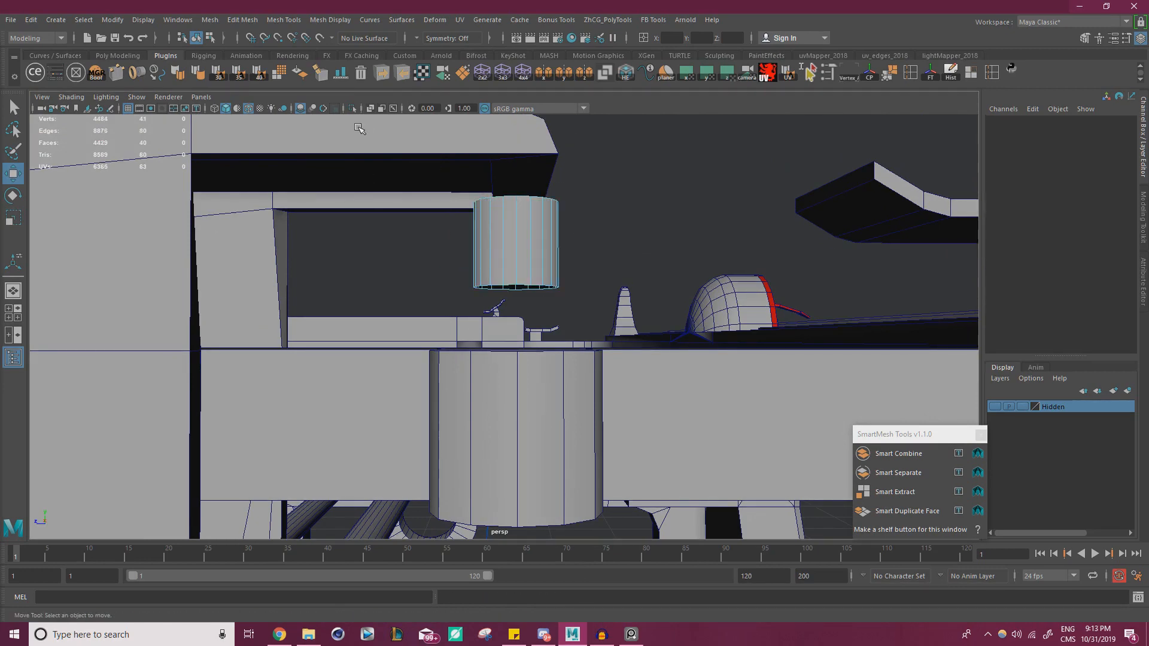
- Move the small cylinder's pivot down to its open base with vertex snapping
{"action": "right_click_drag", "start_coordinate": [538, 225], "coordinate": [586, 204]}
{"action": "left_click", "coordinate": [579, 211]}
{"action": "left_click", "coordinate": [510, 246]}
{"action": "left_click_drag", "start_coordinate": [510, 246], "coordinate": [528, 277], "text": "alt"}
{"action": "key", "text": "d"}
{"action": "key", "text": "v"}
{"action": "key", "text": "ctrl+z"}
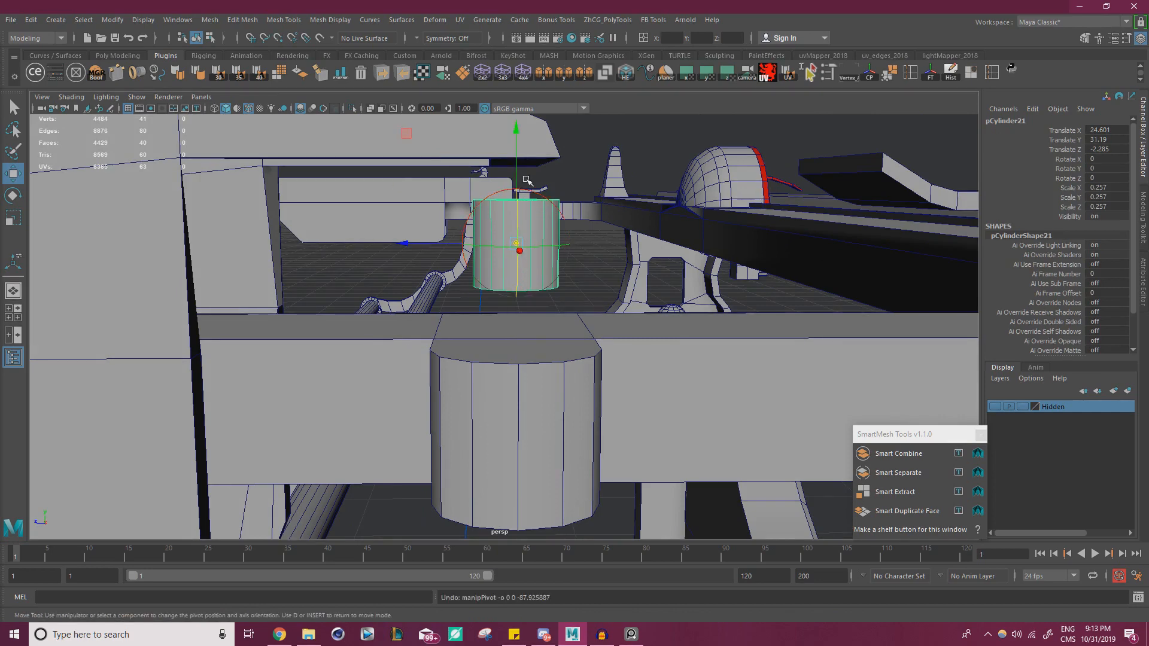
{"action": "key", "text": "v"}
{"action": "left_click_drag", "start_coordinate": [518, 164], "coordinate": [551, 292]}
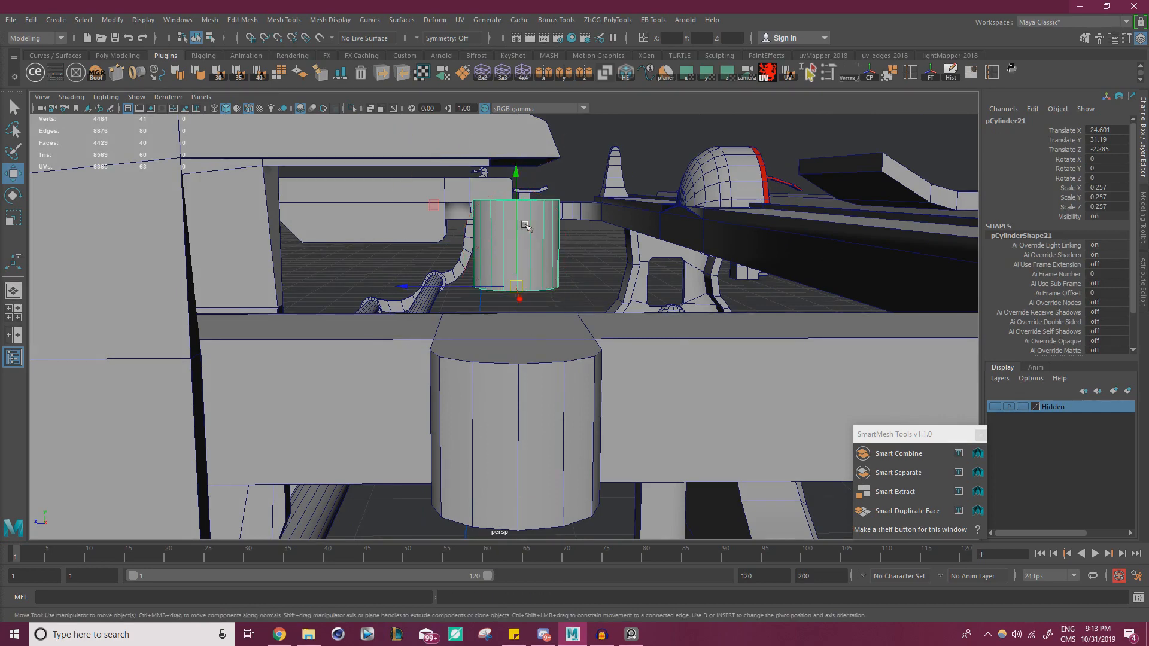
- Seat the cylinder on the screw block at Translate X 24.521 and Y 30.809, scaled uniformly to 0.457
{"action": "middle_click_drag", "start_coordinate": [551, 288], "coordinate": [550, 363]}
{"action": "left_click_drag", "start_coordinate": [614, 347], "coordinate": [519, 405], "text": "alt"}
{"action": "key", "text": "r"}
{"action": "key", "text": "w"}
{"action": "left_click_drag", "start_coordinate": [413, 369], "coordinate": [454, 353]}
{"action": "right_click_drag", "start_coordinate": [0, 349], "coordinate": [0, 350]}
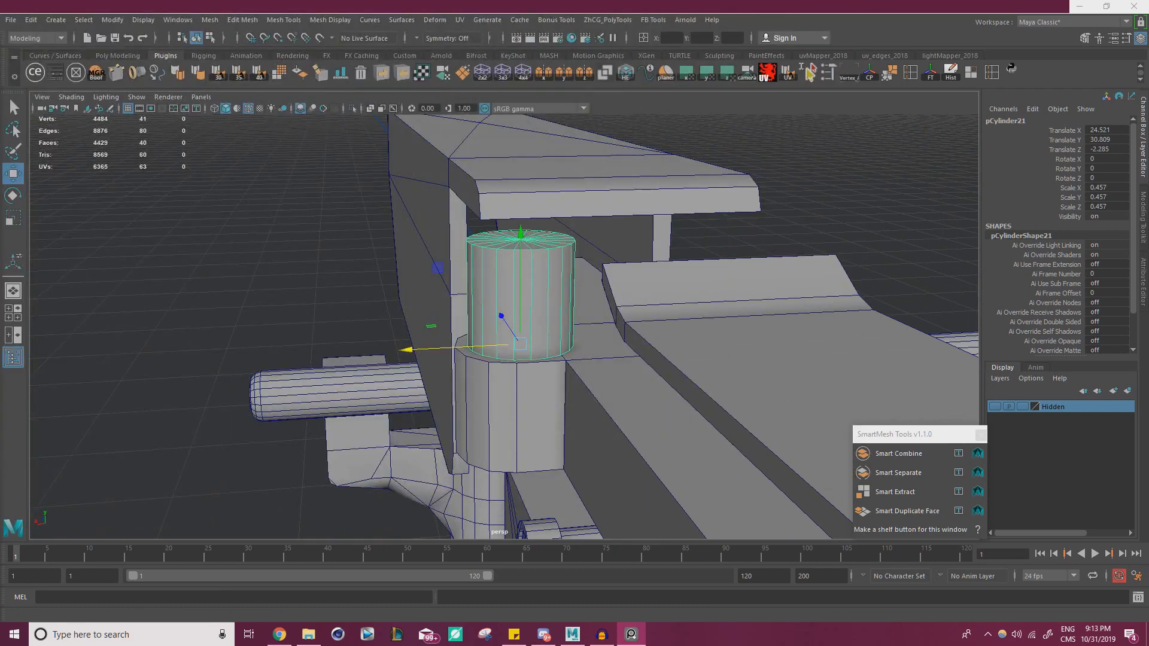
- Shorten the cylinder's height above the screw block and scale it uniformly to 0.46
{"action": "left_click_drag", "start_coordinate": [605, 361], "coordinate": [556, 335], "text": "alt"}
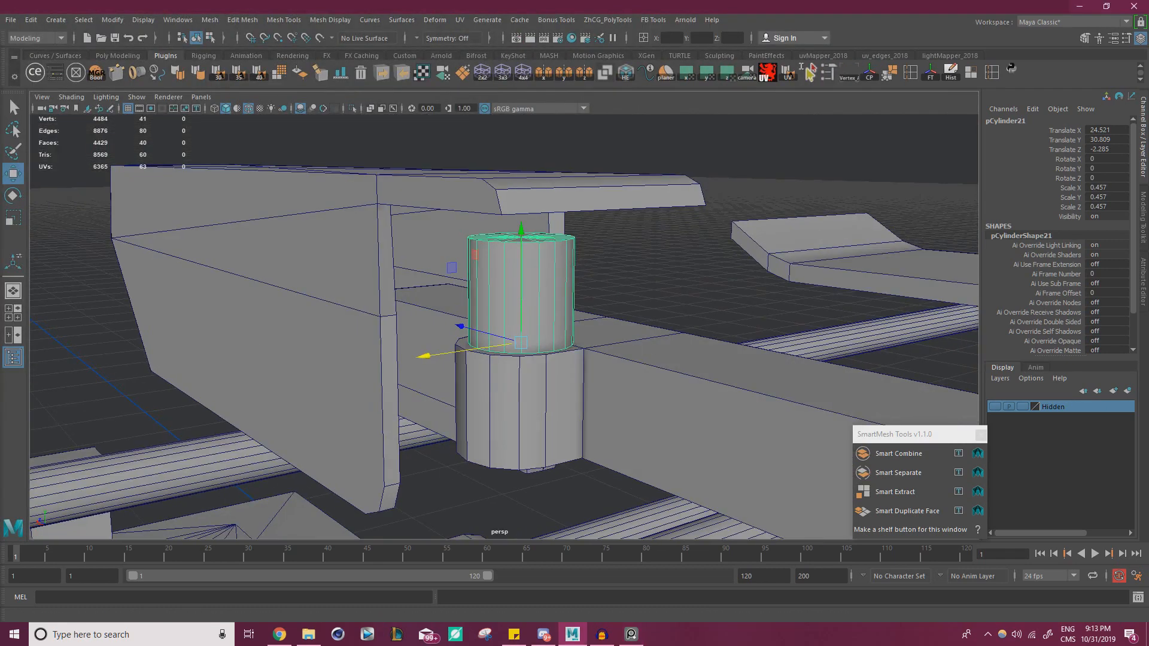
{"action": "left_click_drag", "start_coordinate": [287, 340], "coordinate": [419, 353], "text": "alt"}
{"action": "scroll", "coordinate": [419, 347], "scroll_direction": "down", "scroll_amount": 3}
{"action": "middle_click_drag", "start_coordinate": [422, 332], "coordinate": [374, 353], "text": "alt"}
{"action": "key", "text": "r"}
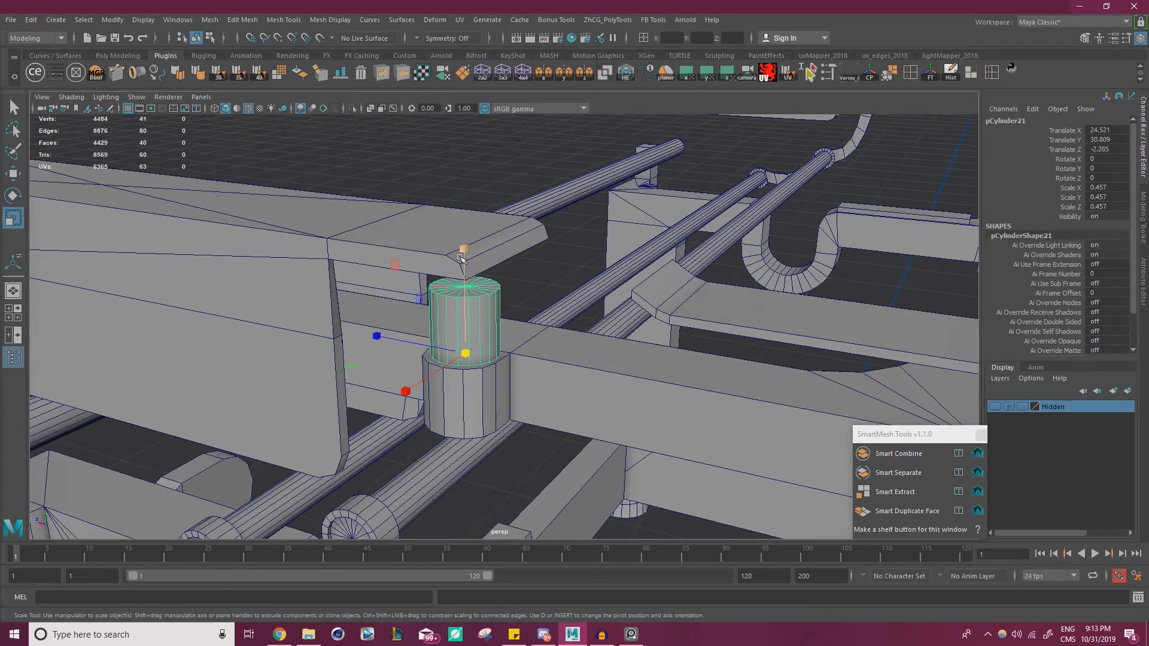
{"action": "left_click_drag", "start_coordinate": [460, 257], "coordinate": [516, 322]}
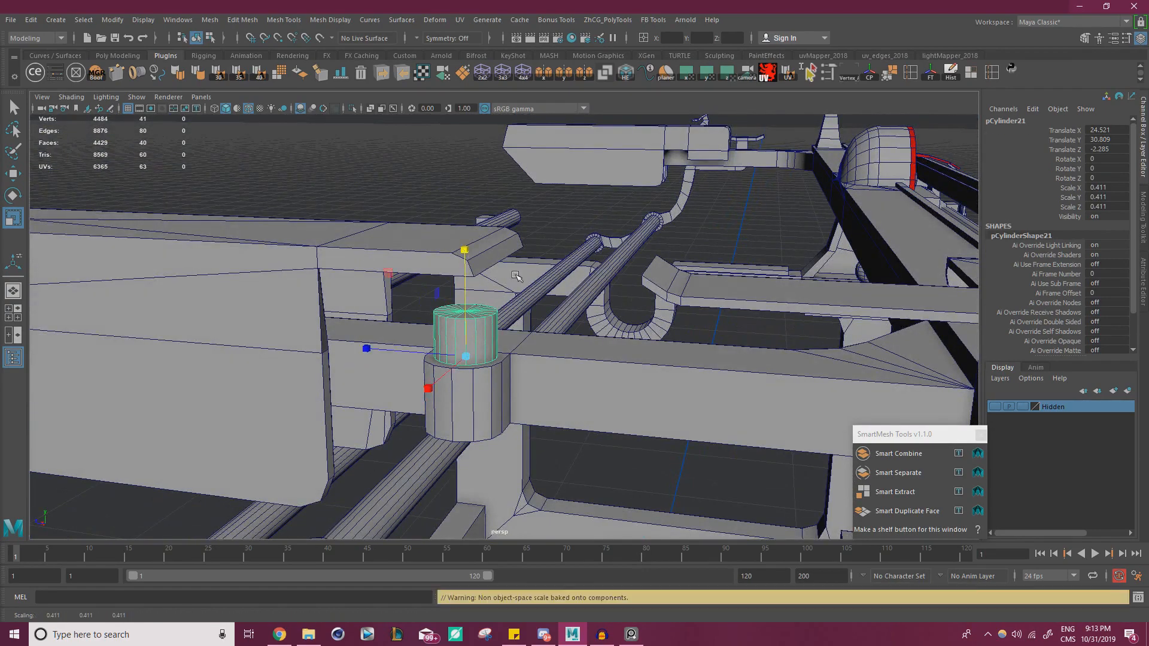
{"action": "left_click_drag", "start_coordinate": [466, 255], "coordinate": [505, 332], "text": "alt"}
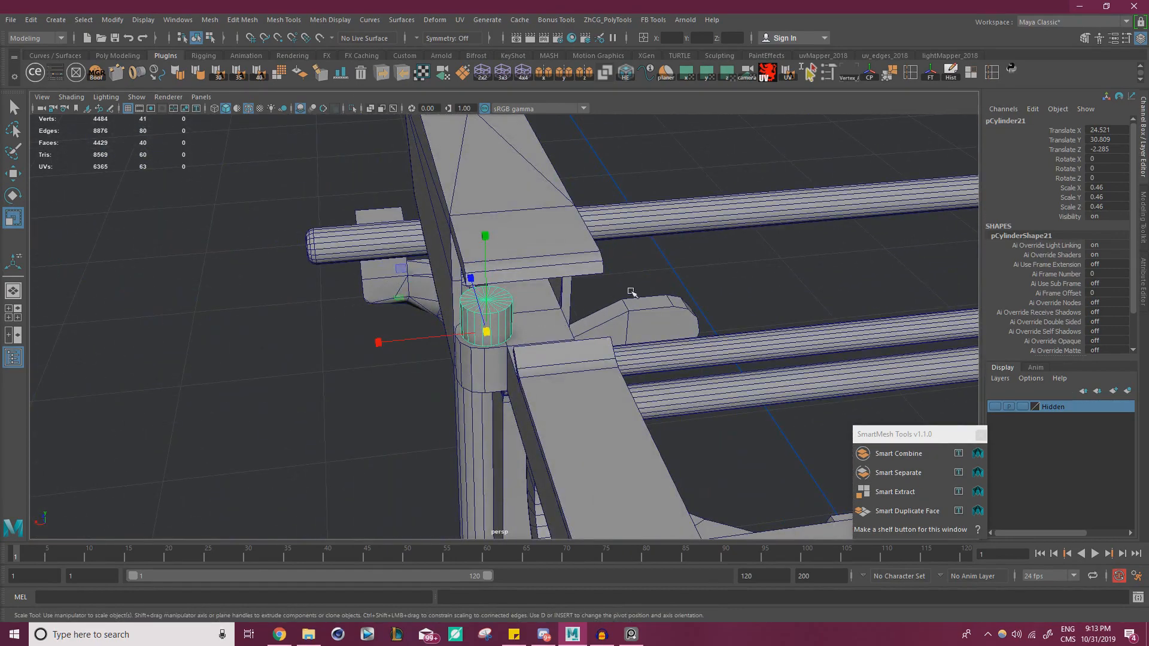
- Extrude three adjacent side faces of the cylinder sideways into a long arm
{"action": "scroll", "coordinate": [541, 338], "scroll_direction": "up", "scroll_amount": 2}
{"action": "left_click_drag", "start_coordinate": [634, 350], "coordinate": [566, 338], "text": "alt"}
{"action": "scroll", "coordinate": [566, 339], "scroll_direction": "up", "scroll_amount": 5}
{"action": "right_click_drag", "start_coordinate": [487, 289], "coordinate": [490, 323]}
{"action": "left_click_drag", "start_coordinate": [521, 350], "coordinate": [654, 366], "text": "alt"}
{"action": "left_click", "coordinate": [487, 318]}
{"action": "left_click", "coordinate": [539, 331], "text": "shift"}
{"action": "left_click", "coordinate": [560, 331], "text": "shift"}
{"action": "left_click", "coordinate": [548, 321], "text": "shift"}
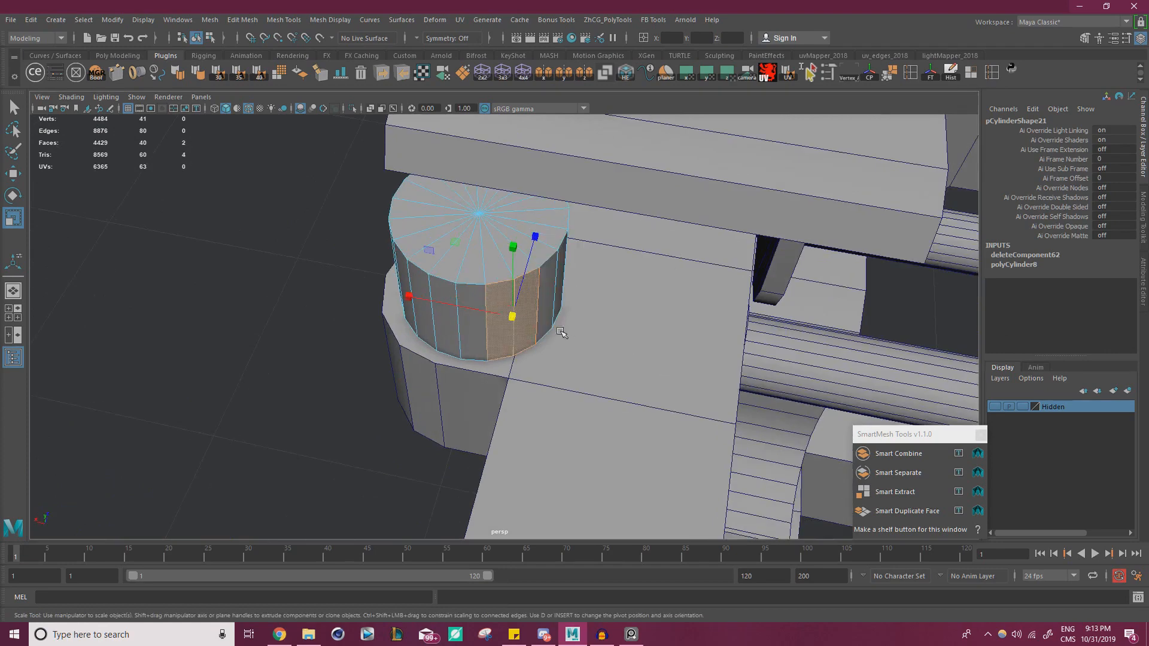
{"action": "key", "text": "w"}
{"action": "left_click_drag", "start_coordinate": [441, 303], "coordinate": [442, 347], "text": "shift"}
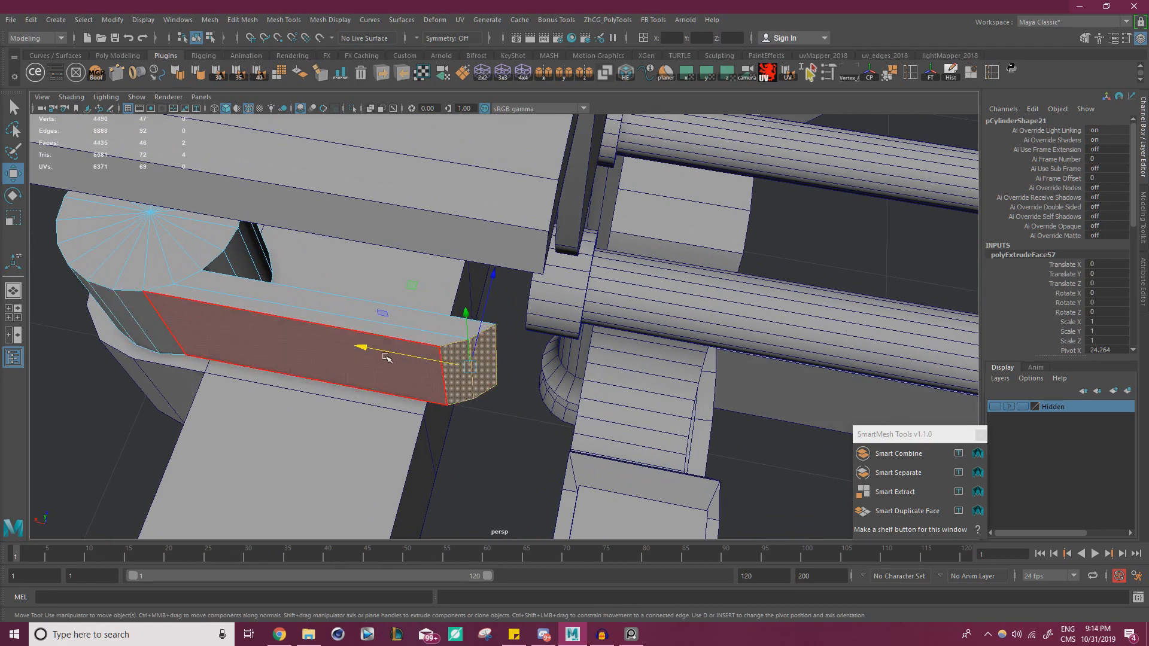
{"action": "left_click_drag", "start_coordinate": [385, 358], "coordinate": [421, 340]}
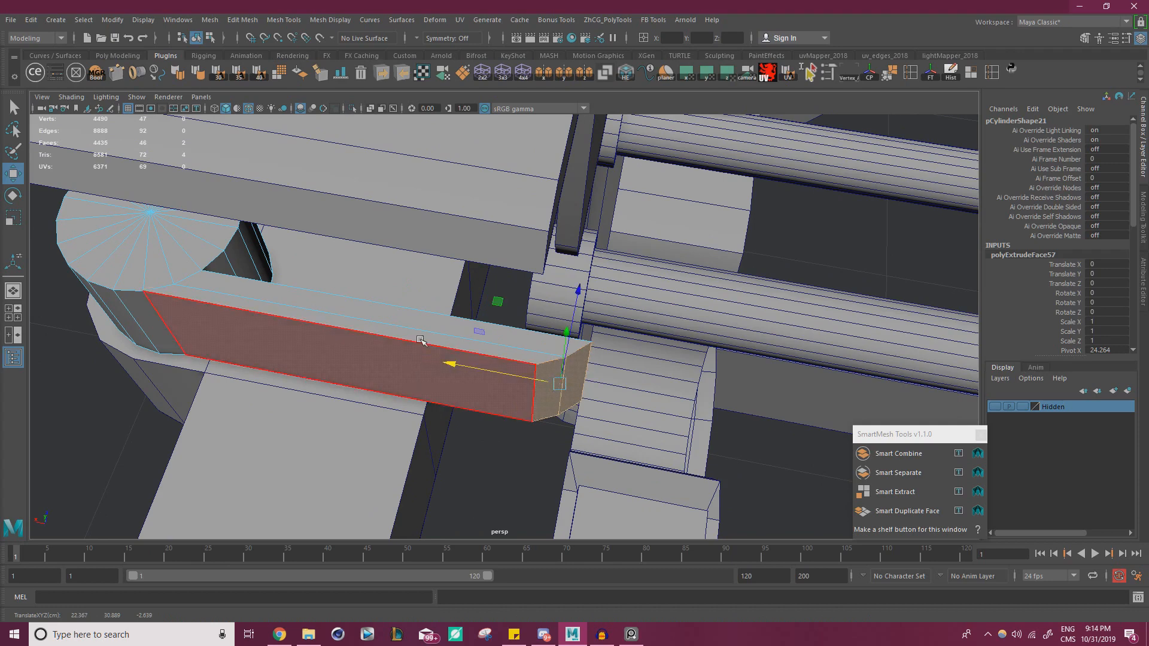
- Insert an edge loop across the middle of the extruded arm and select one of its edges
{"action": "scroll", "coordinate": [365, 339], "scroll_direction": "up", "scroll_amount": 1}
{"action": "key", "text": "ctrl+shift+x"}
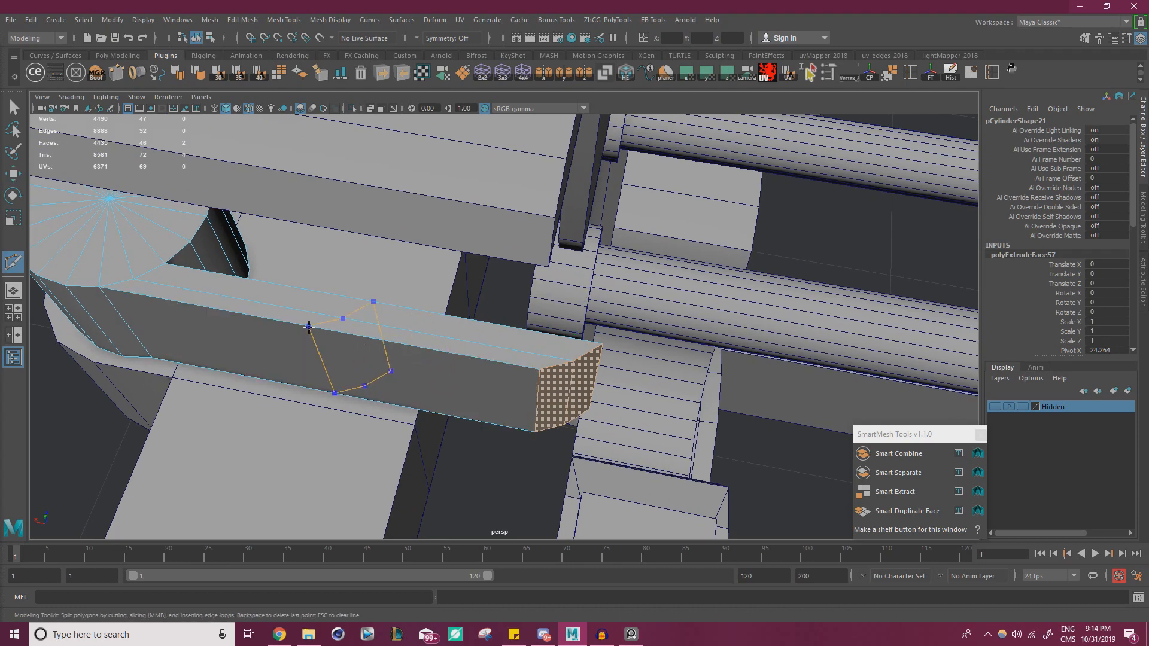
{"action": "key", "text": "Return"}
{"action": "key", "text": "w"}
{"action": "left_click", "coordinate": [328, 345]}
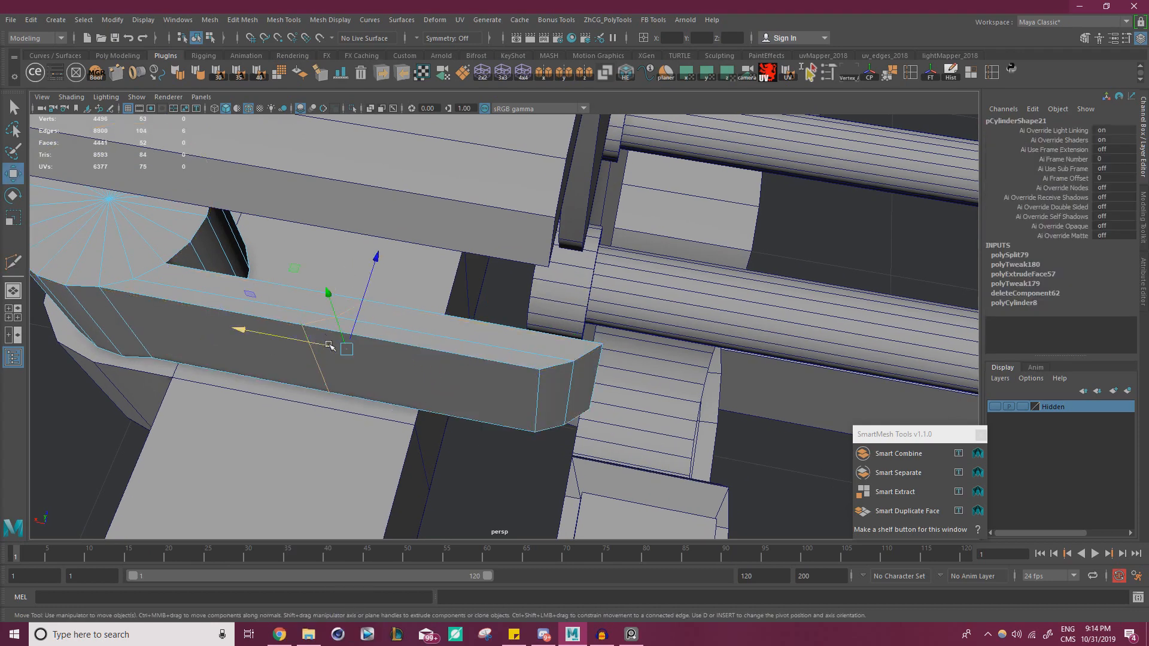
- Bend the outer half of the arm by moving and rotating its vertices
{"action": "left_click_drag", "start_coordinate": [296, 272], "coordinate": [475, 325]}
{"action": "right_click_drag", "start_coordinate": [477, 290], "coordinate": [418, 288]}
{"action": "left_click_drag", "start_coordinate": [389, 385], "coordinate": [629, 241]}
{"action": "left_click_drag", "start_coordinate": [630, 240], "coordinate": [468, 301], "text": "alt"}
{"action": "left_click_drag", "start_coordinate": [427, 241], "coordinate": [434, 234]}
{"action": "key", "text": "e"}
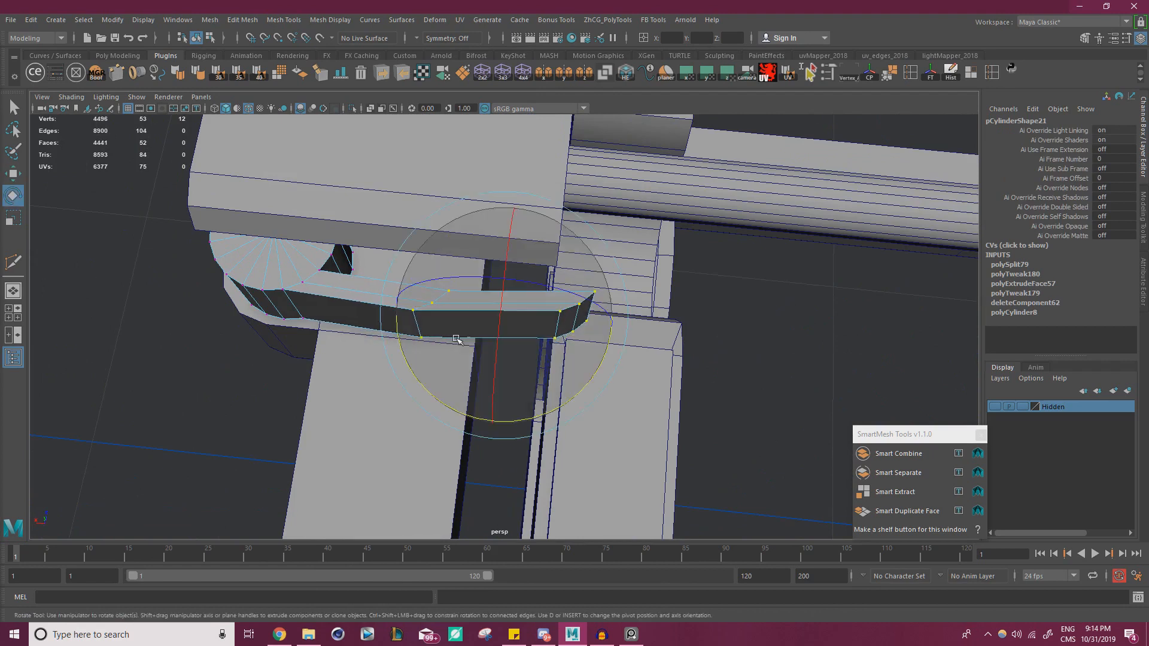
{"action": "left_click_drag", "start_coordinate": [457, 412], "coordinate": [464, 415]}
{"action": "key", "text": "w"}
{"action": "left_click_drag", "start_coordinate": [433, 237], "coordinate": [417, 232]}
{"action": "mouse_move", "coordinate": [462, 318]}
{"action": "left_mouse_down", "text": "alt"}
{"action": "mouse_move", "coordinate": [475, 321]}
{"action": "mouse_move", "coordinate": [469, 335]}
{"action": "left_mouse_up", "text": "alt"}
{"action": "scroll", "coordinate": [469, 336], "scroll_direction": "up", "scroll_amount": 4}
{"action": "right_click_drag", "start_coordinate": [417, 307], "coordinate": [415, 256]}
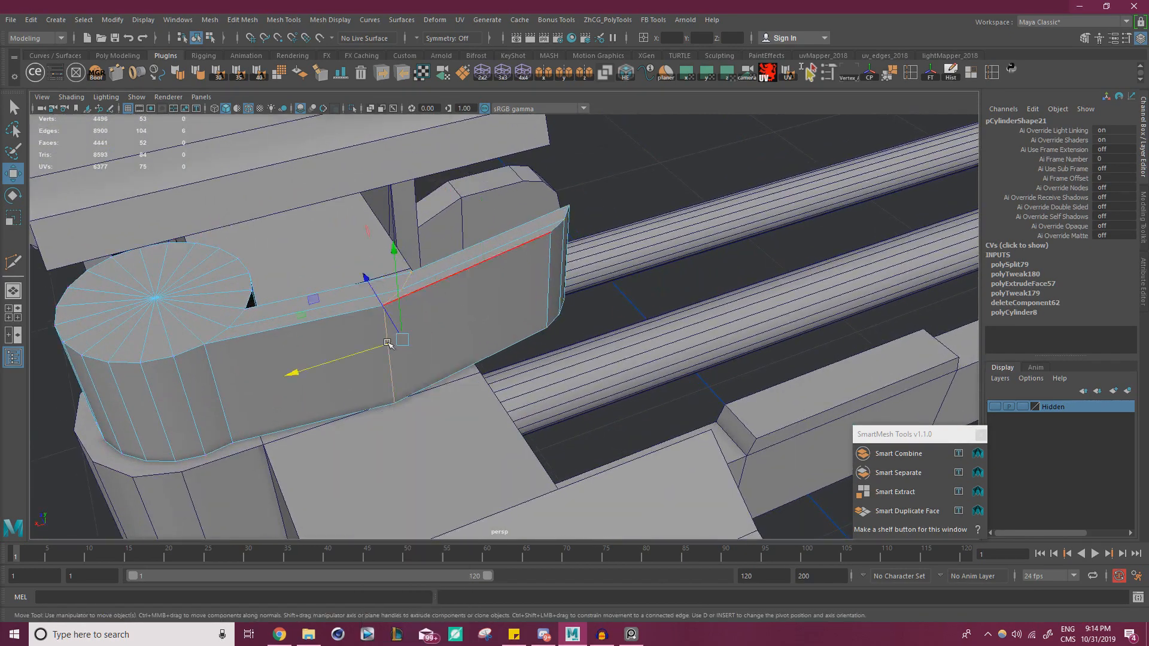
- Bevel the edge loop at the arm's bend with a Fraction of 0.5
{"action": "key", "text": "r"}
{"action": "left_click_drag", "start_coordinate": [310, 367], "coordinate": [548, 323]}
{"action": "key", "text": "e"}
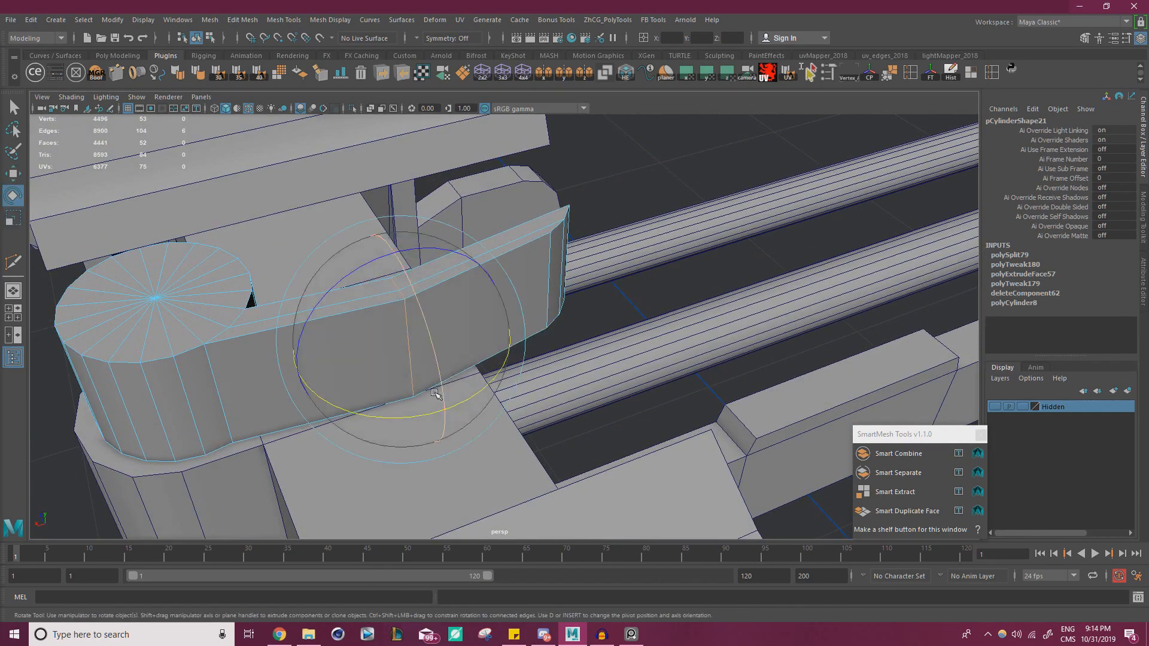
{"action": "left_click_drag", "start_coordinate": [436, 395], "coordinate": [441, 433], "text": "alt"}
{"action": "key", "text": "w"}
{"action": "key", "text": "ctrl+b"}
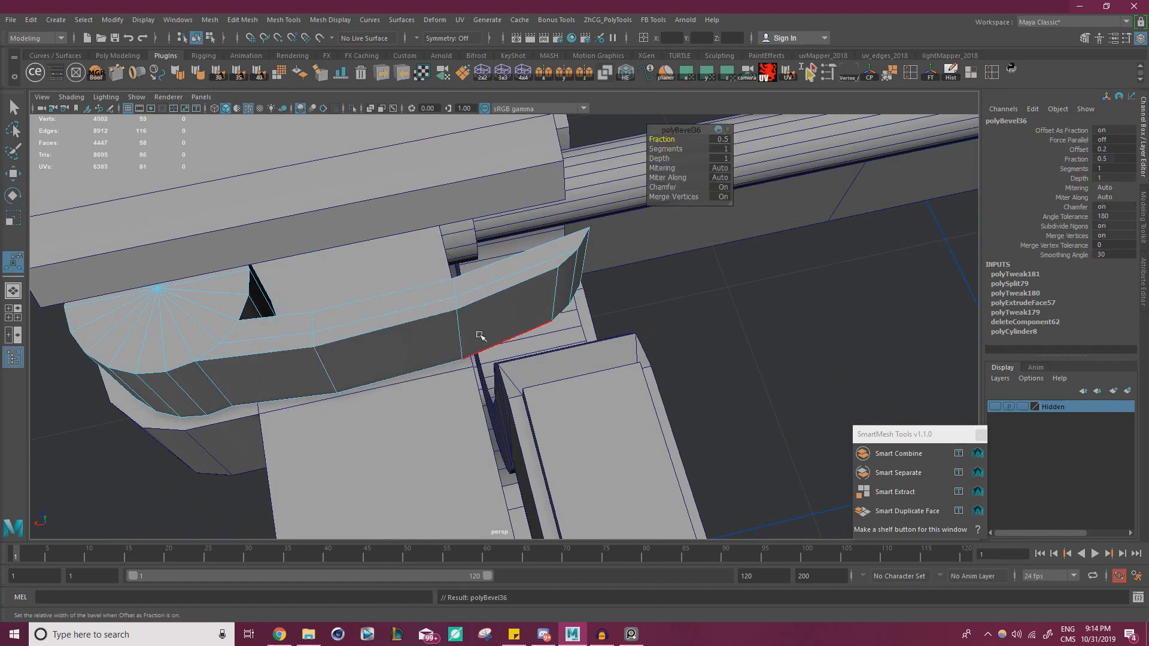
{"action": "left_click_drag", "start_coordinate": [480, 336], "coordinate": [267, 333], "text": "alt"}
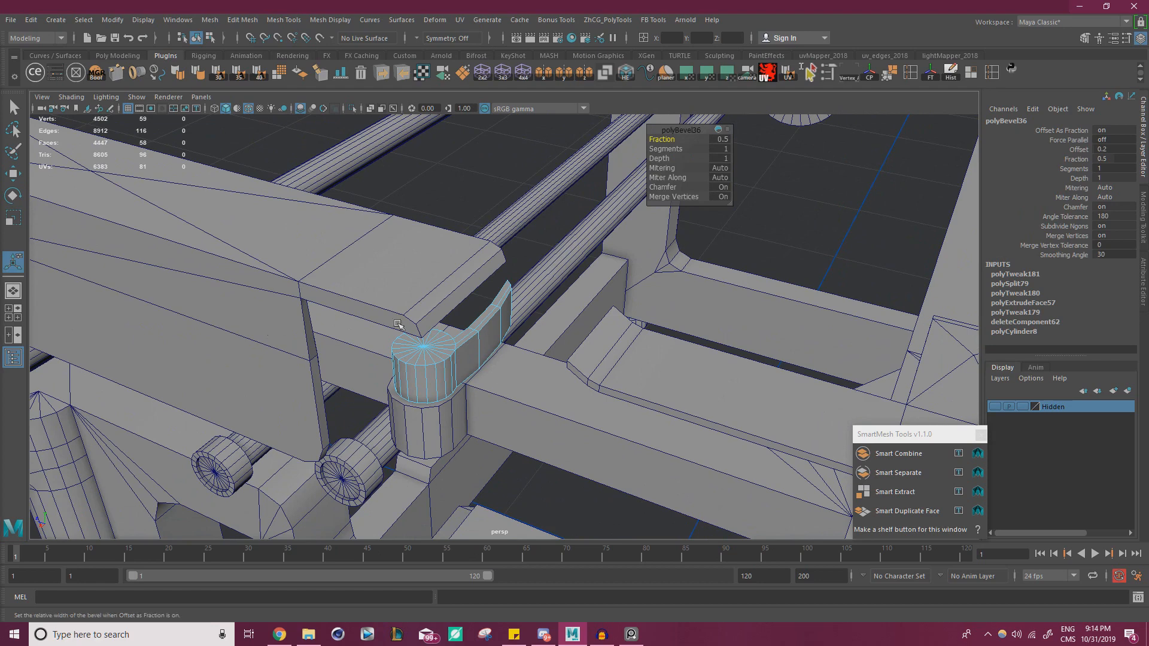
- Examine the typewriter reference photos for the shape of the metal arm at the carriage's hinge screw
{"action": "left_click_drag", "start_coordinate": [542, 352], "coordinate": [359, 278], "text": "alt"}
{"action": "scroll", "coordinate": [357, 277], "scroll_direction": "up", "scroll_amount": 3}
{"action": "key", "text": "alt+Tab"}
{"action": "right_click_drag", "start_coordinate": [291, 297], "coordinate": [682, 282]}
{"action": "scroll", "coordinate": [664, 294], "scroll_direction": "down", "scroll_amount": 3}
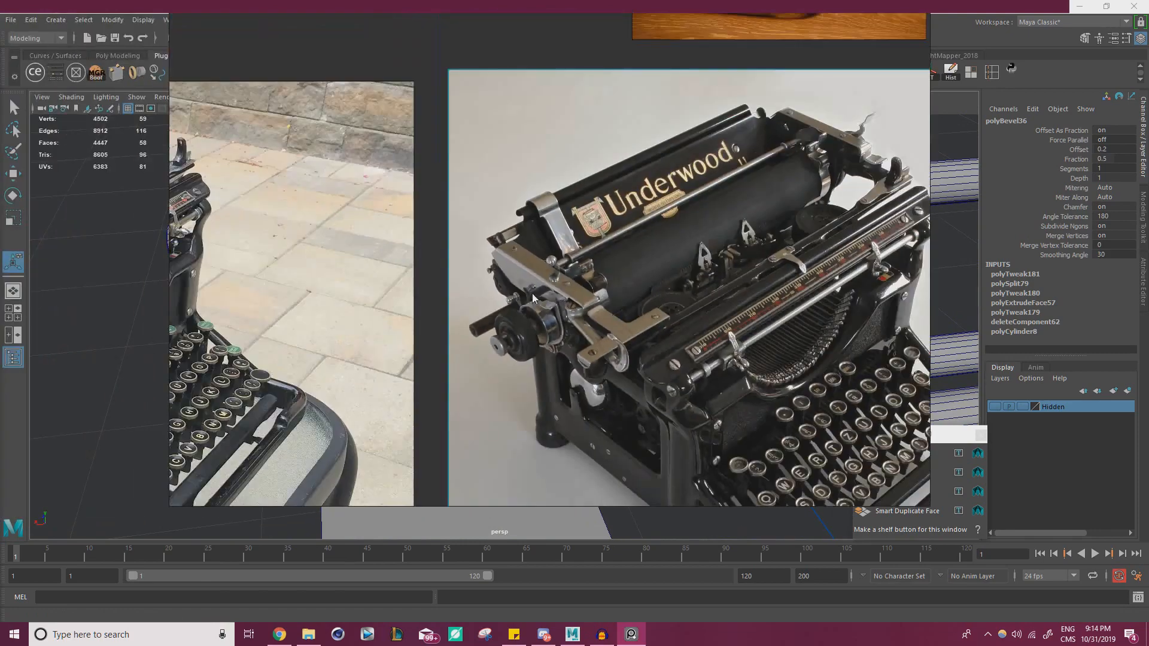
{"action": "scroll", "coordinate": [450, 321], "scroll_direction": "down", "scroll_amount": 1}
{"action": "scroll", "coordinate": [356, 288], "scroll_direction": "up", "scroll_amount": 8}
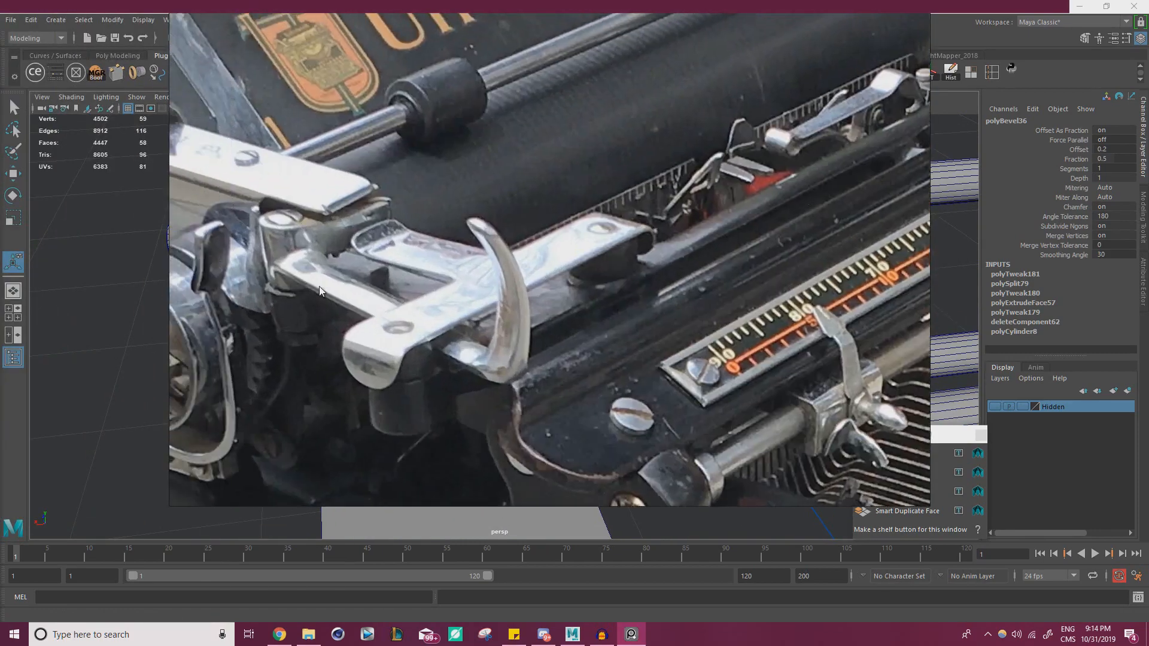
{"action": "scroll", "coordinate": [272, 231], "scroll_direction": "up", "scroll_amount": 3}
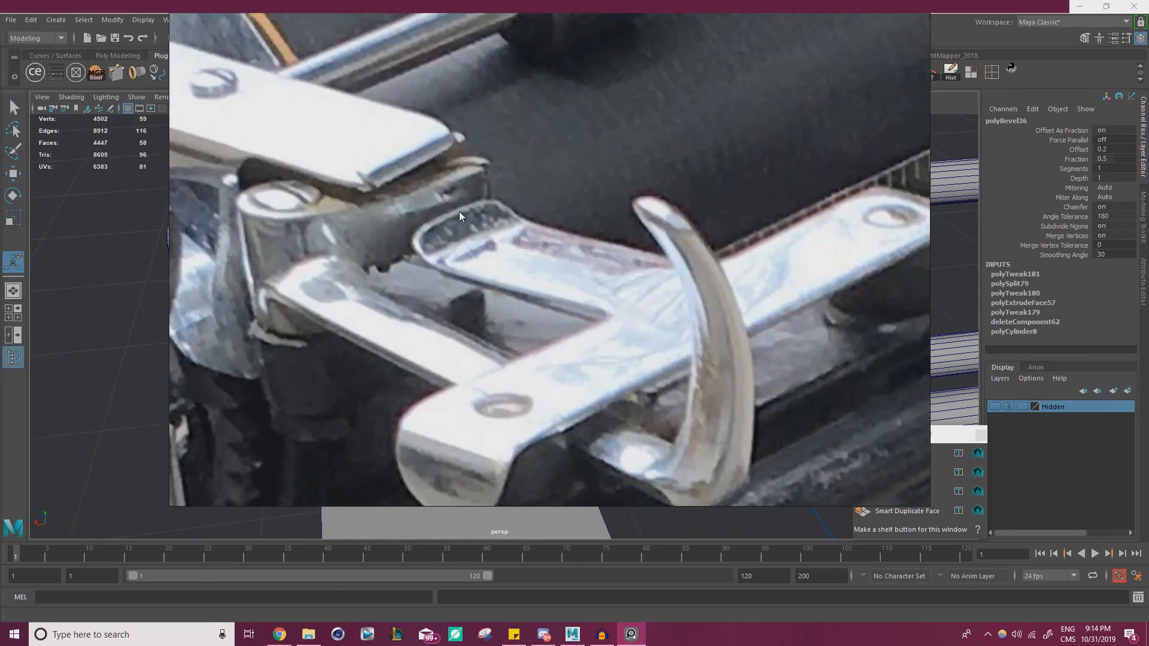
{"action": "key", "text": "alt+Tab"}
{"action": "left_click_drag", "start_coordinate": [367, 285], "coordinate": [406, 289], "text": "alt"}
{"action": "right_click_drag", "start_coordinate": [406, 289], "coordinate": [557, 317], "text": "alt"}
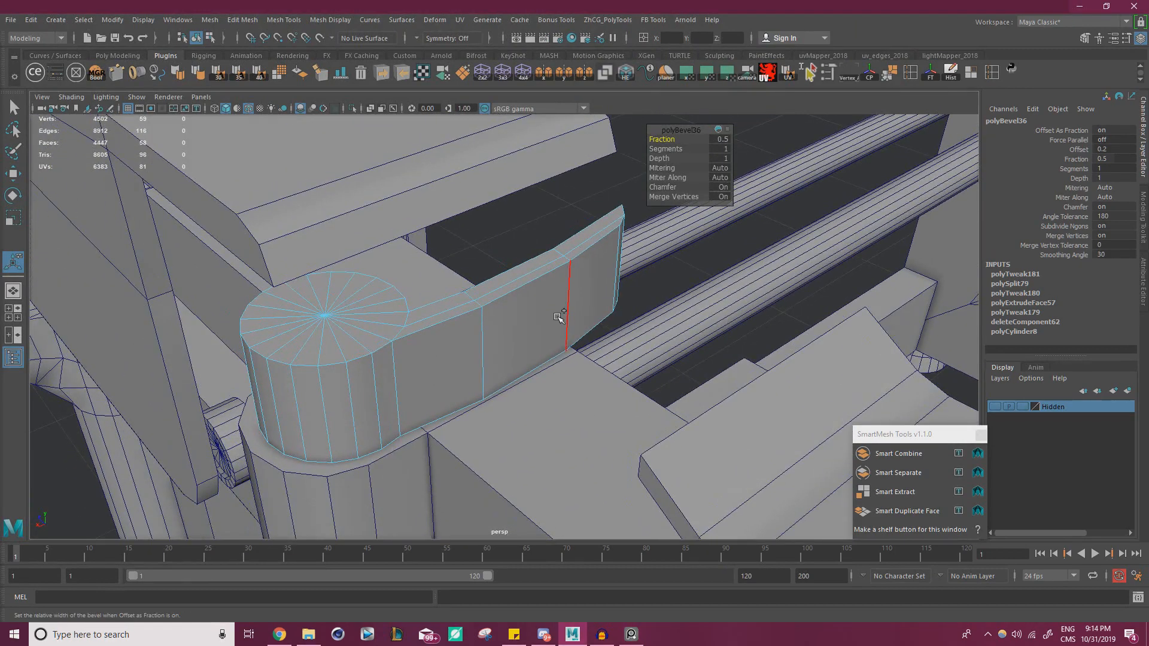
- Undo the bevel, bend, edge loop and arm extrusion on the small cylinder
{"action": "key", "text": "ctrl+z"}
{"action": "key", "text": "ctrl+z"}
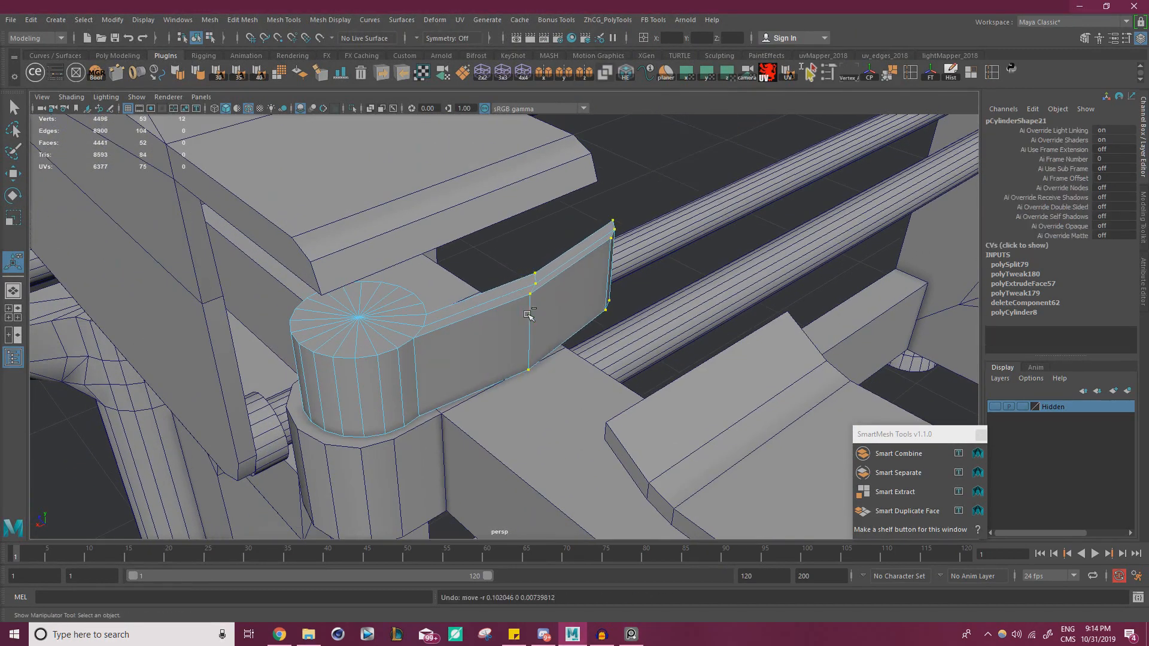
{"action": "key", "text": "ctrl+z"}
{"action": "key", "text": "ctrl+z"}
{"action": "key", "text": "ctrl+z"}
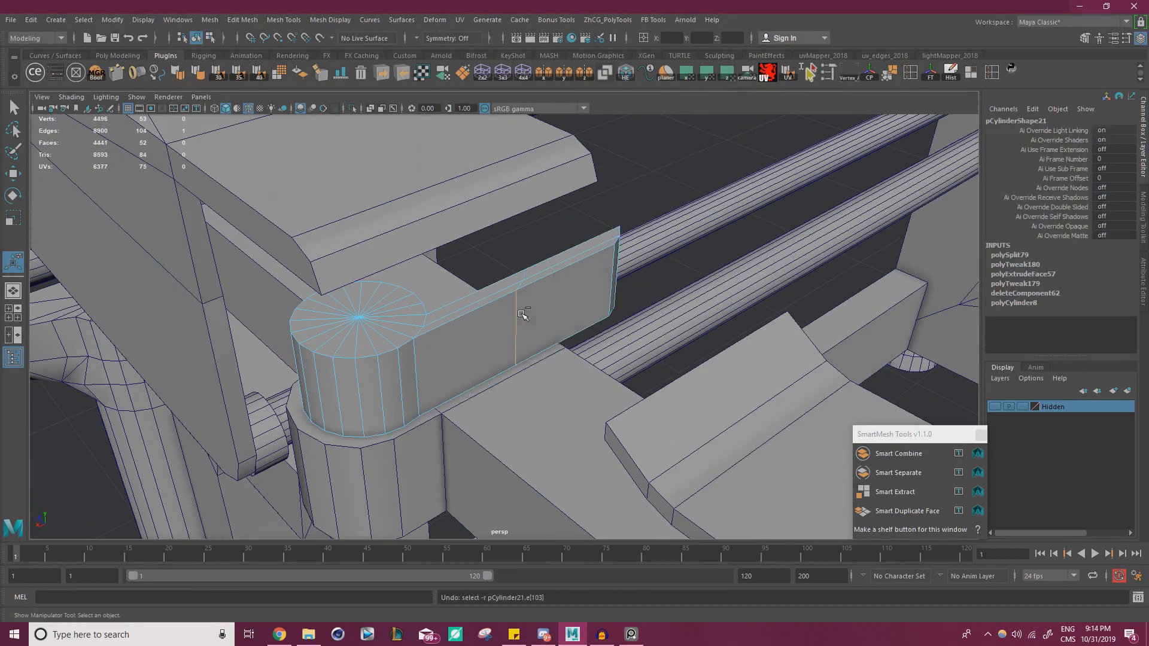
{"action": "key", "text": "ctrl+z"}
{"action": "key", "text": "ctrl+z"}
- Insert a horizontal edge loop around the cylinder's side and bevel it with a Fraction of about 0.7
{"action": "left_click_drag", "start_coordinate": [522, 313], "coordinate": [385, 333], "text": "alt"}
{"action": "scroll", "coordinate": [385, 333], "scroll_direction": "up", "scroll_amount": 2}
{"action": "key", "text": "w"}
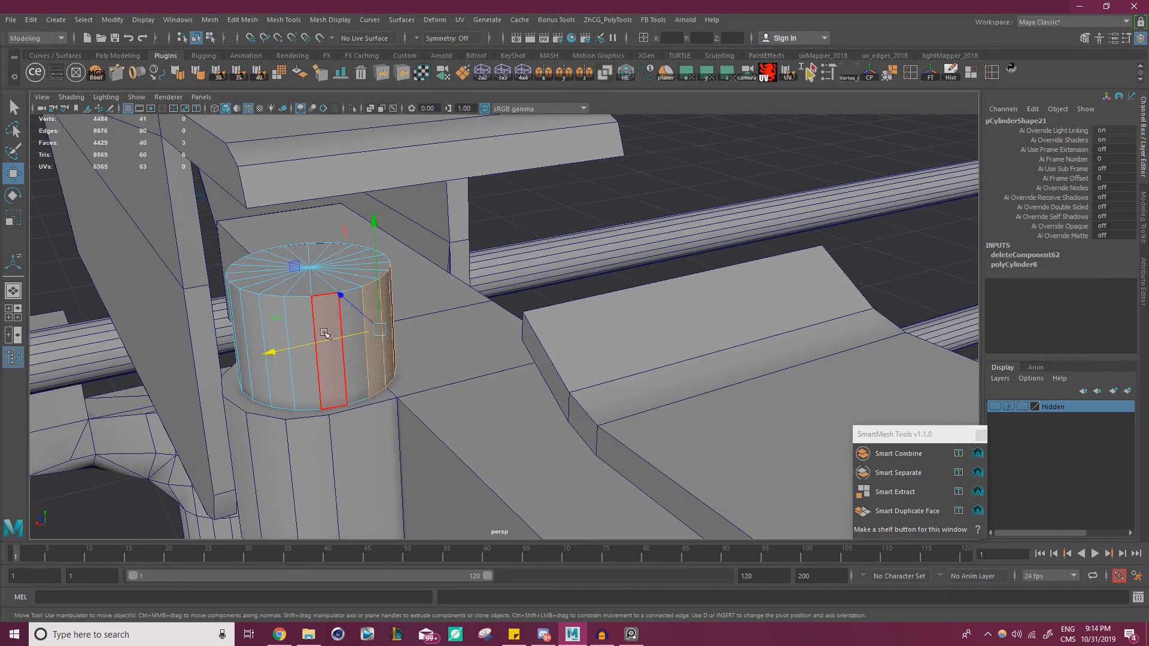
{"action": "right_click_drag", "start_coordinate": [323, 289], "coordinate": [368, 272]}
{"action": "key", "text": "ctrl+shift+x"}
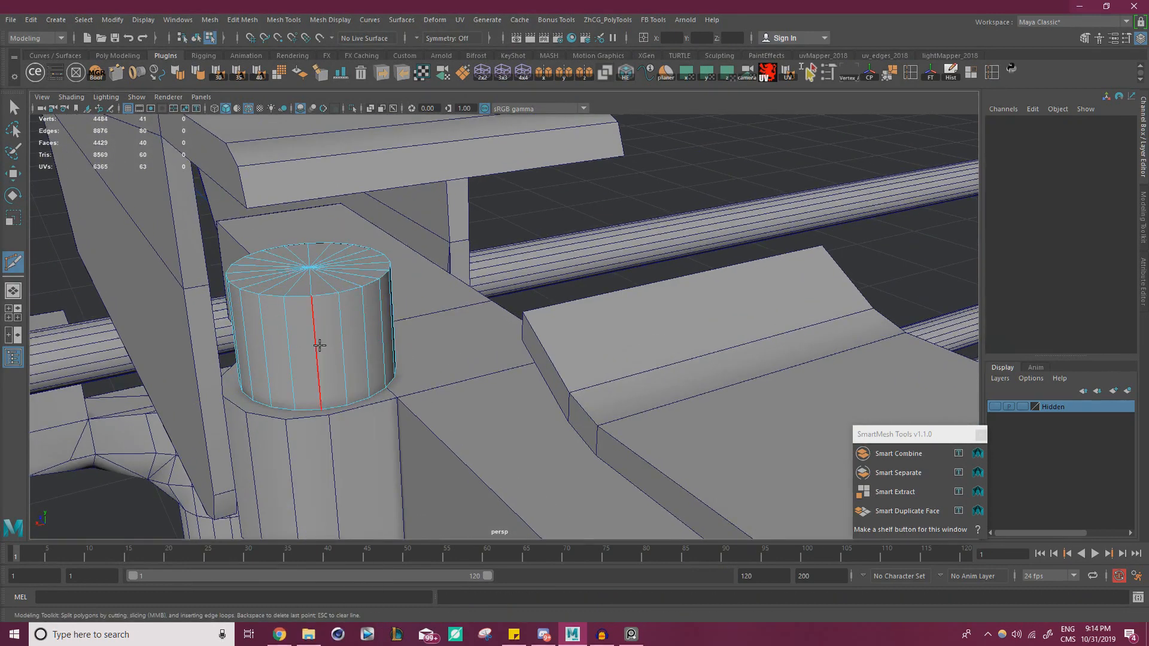
{"action": "left_click", "coordinate": [317, 350], "text": "ctrl"}
{"action": "key", "text": "w"}
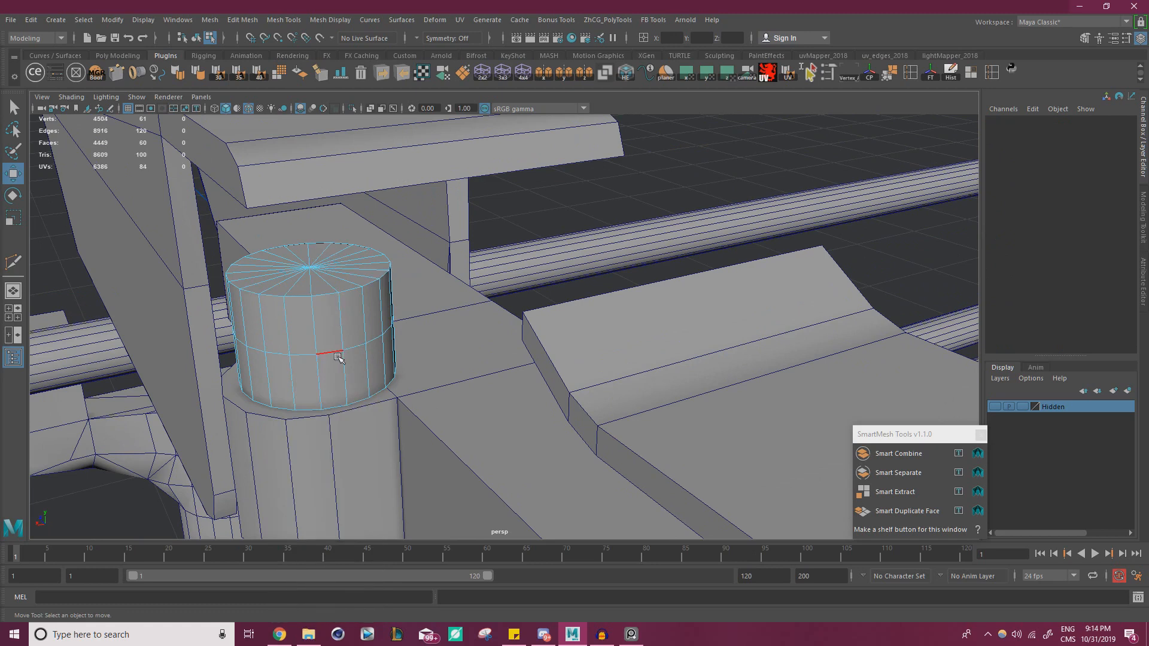
{"action": "double_click", "coordinate": [328, 353]}
{"action": "key", "text": "ctrl+b"}
{"action": "left_click_drag", "start_coordinate": [651, 140], "coordinate": [659, 140]}
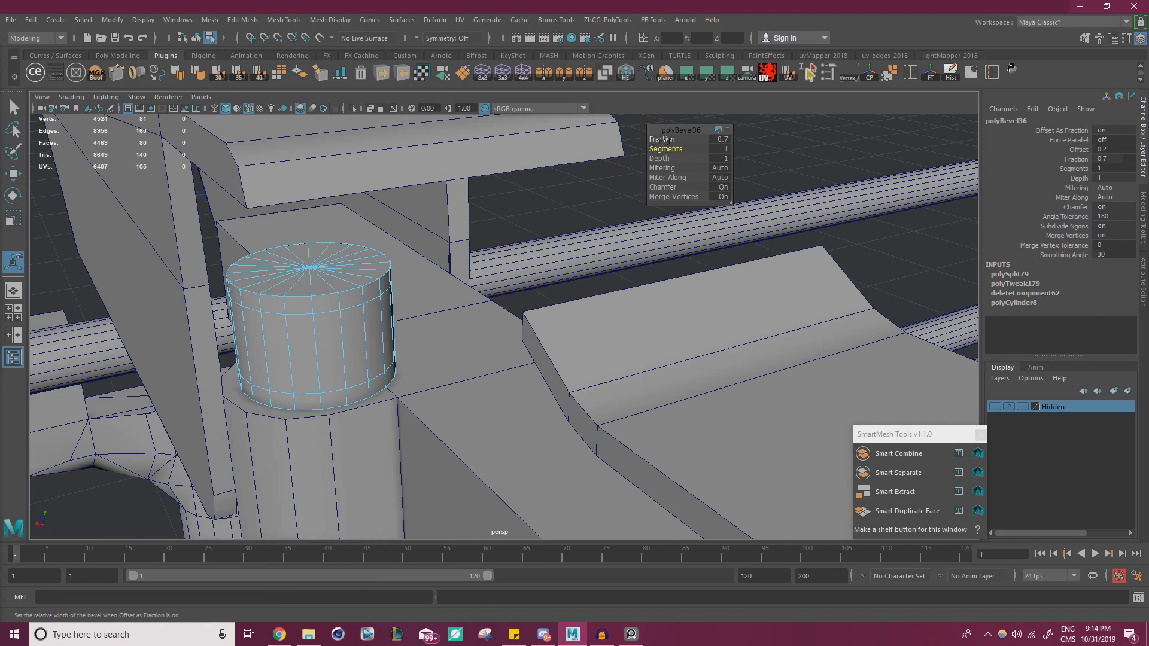
{"action": "left_click_drag", "start_coordinate": [667, 139], "coordinate": [663, 140]}
{"action": "key", "text": "w"}
- Extrude three adjacent faces of the cylinder's middle band sideways into a long arm
{"action": "right_click_drag", "start_coordinate": [358, 291], "coordinate": [358, 325]}
{"action": "left_click", "coordinate": [353, 345]}
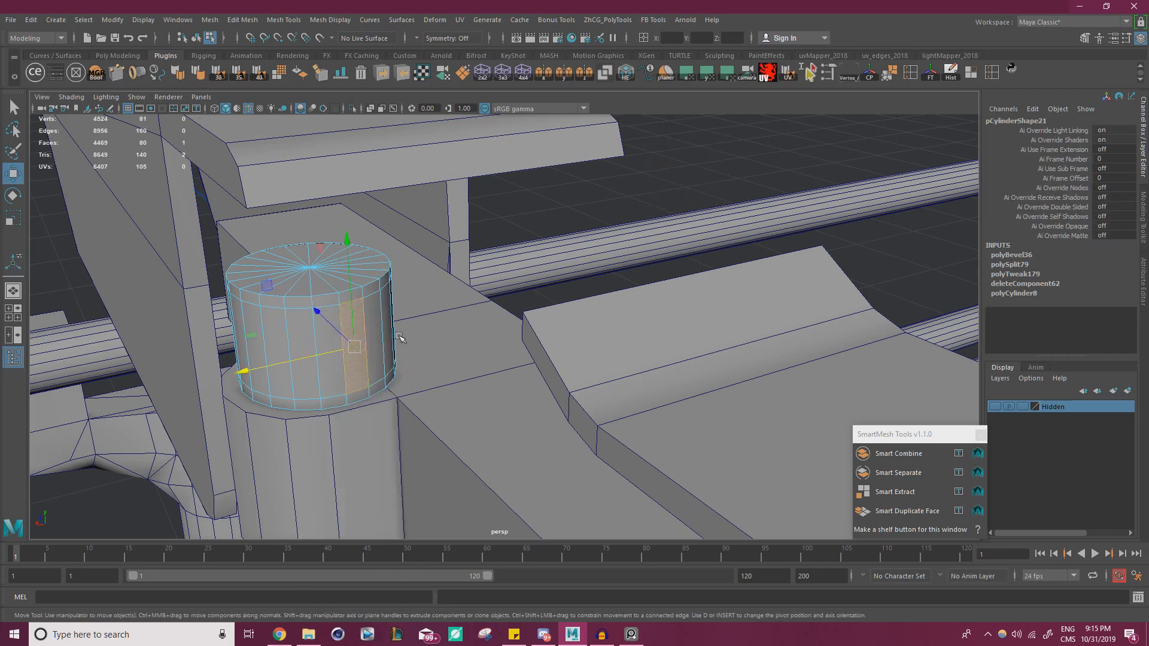
{"action": "left_click_drag", "start_coordinate": [398, 337], "coordinate": [417, 312], "text": "alt"}
{"action": "left_click", "coordinate": [395, 278]}
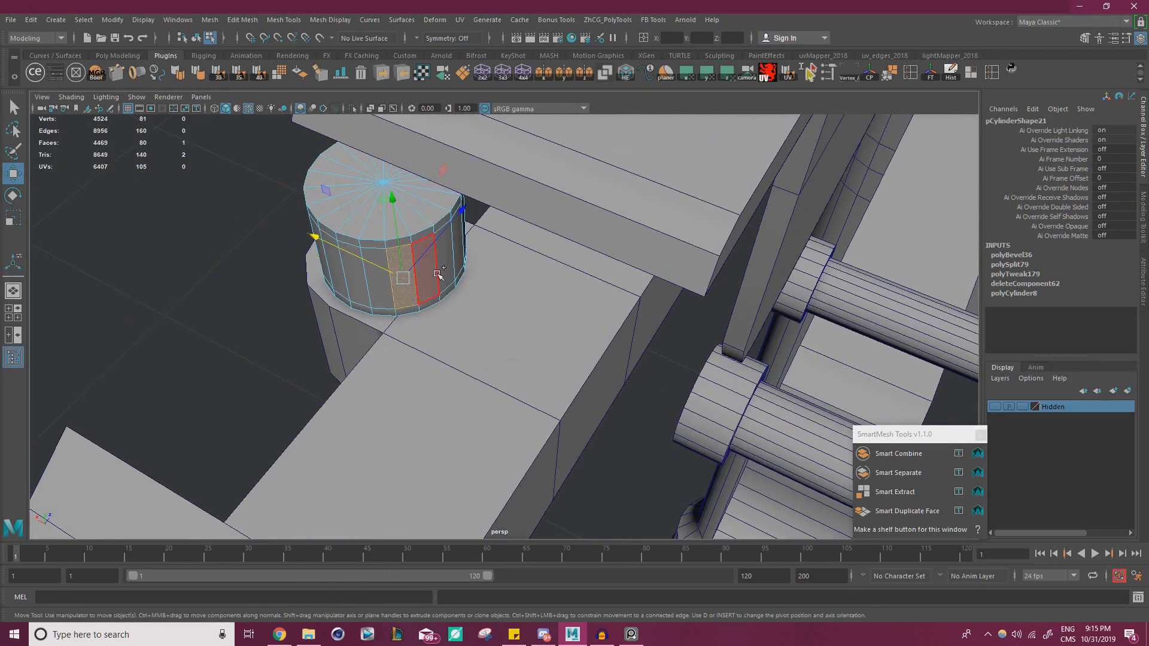
{"action": "left_click", "coordinate": [433, 272], "text": "shift"}
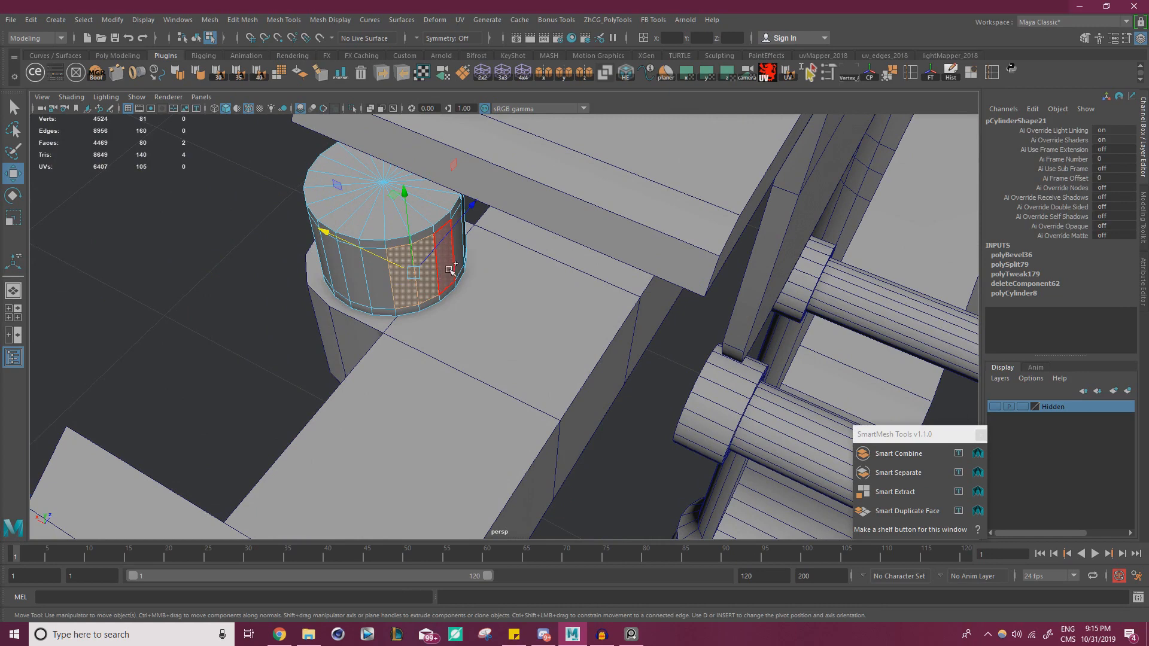
{"action": "left_click", "coordinate": [450, 270], "text": "shift"}
{"action": "left_click_drag", "start_coordinate": [450, 271], "coordinate": [402, 289], "text": "alt"}
{"action": "left_click_drag", "start_coordinate": [323, 270], "coordinate": [573, 363], "text": "shift"}
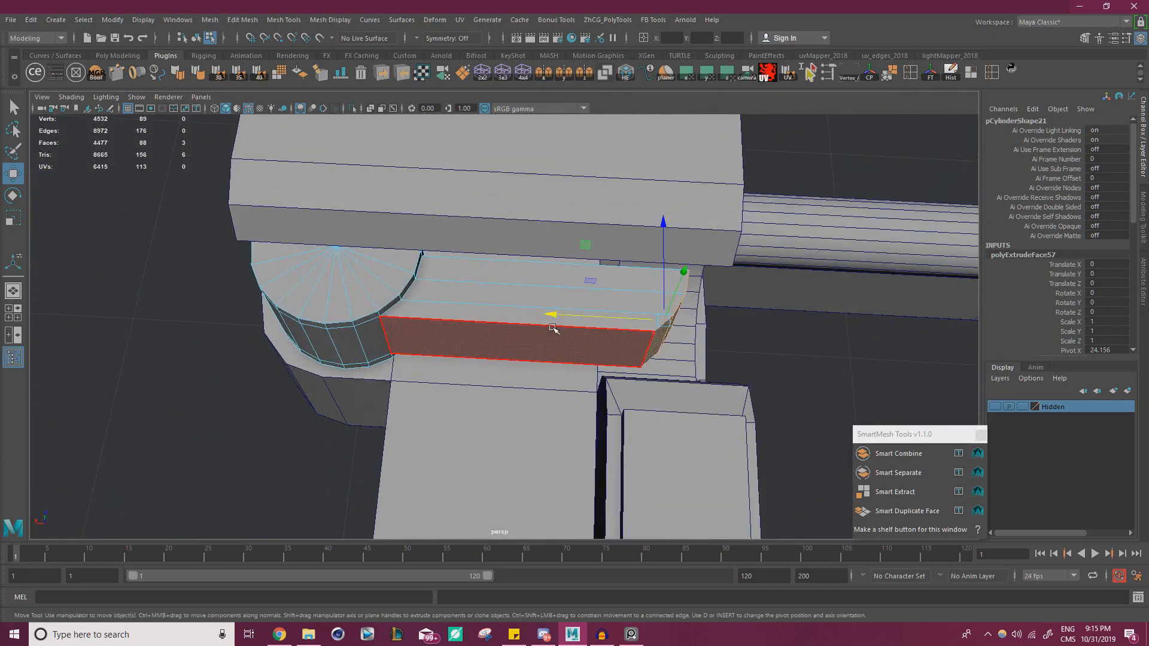
{"action": "left_click_drag", "start_coordinate": [557, 314], "coordinate": [575, 313]}
- Cut an edge loop across the middle of the arm, then move it outward and rotate it slightly to bend the arm
{"action": "key", "text": "ctrl+shift+x"}
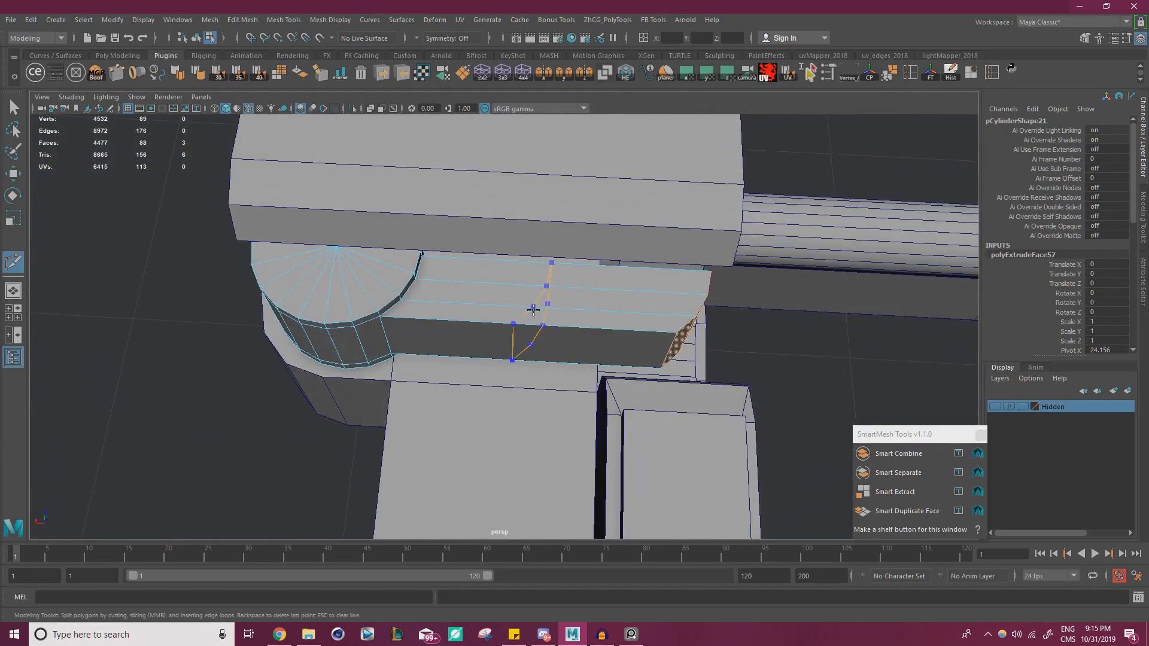
{"action": "key", "text": "Return"}
{"action": "key", "text": "r"}
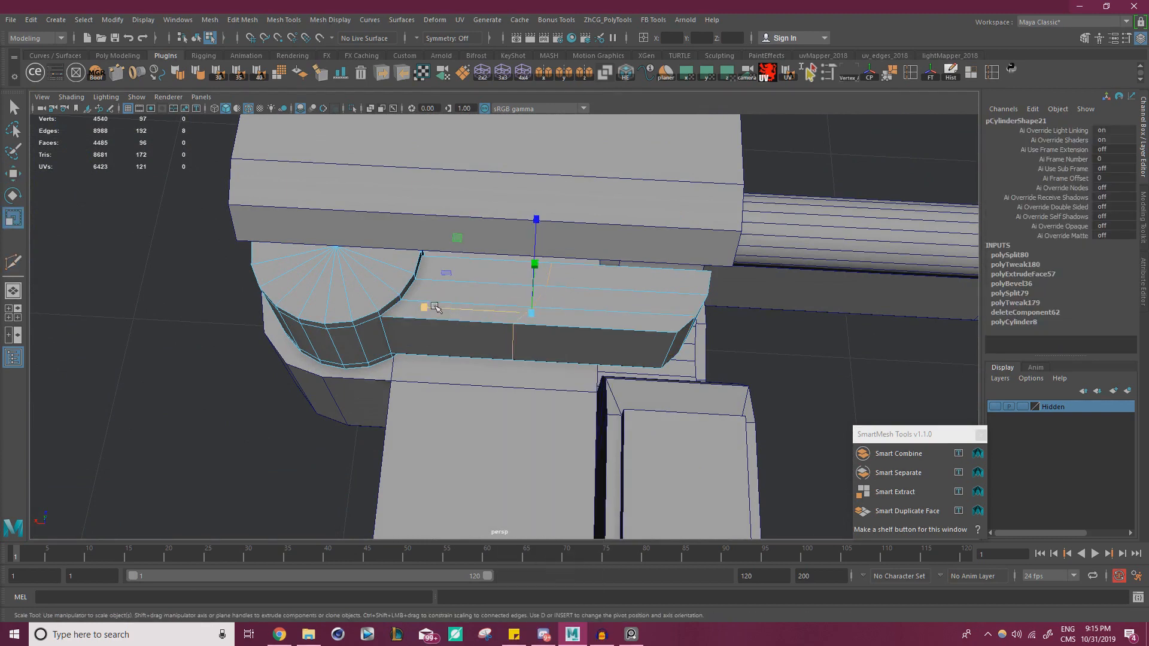
{"action": "key", "text": "w"}
{"action": "left_click_drag", "start_coordinate": [450, 247], "coordinate": [463, 257]}
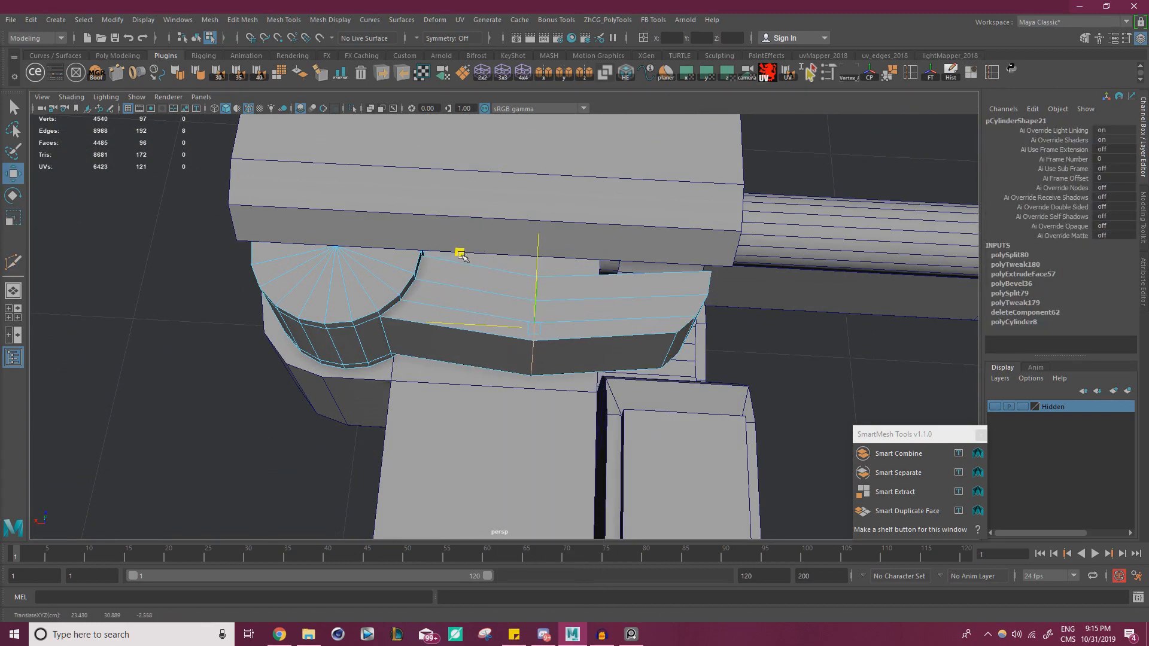
{"action": "key", "text": "e"}
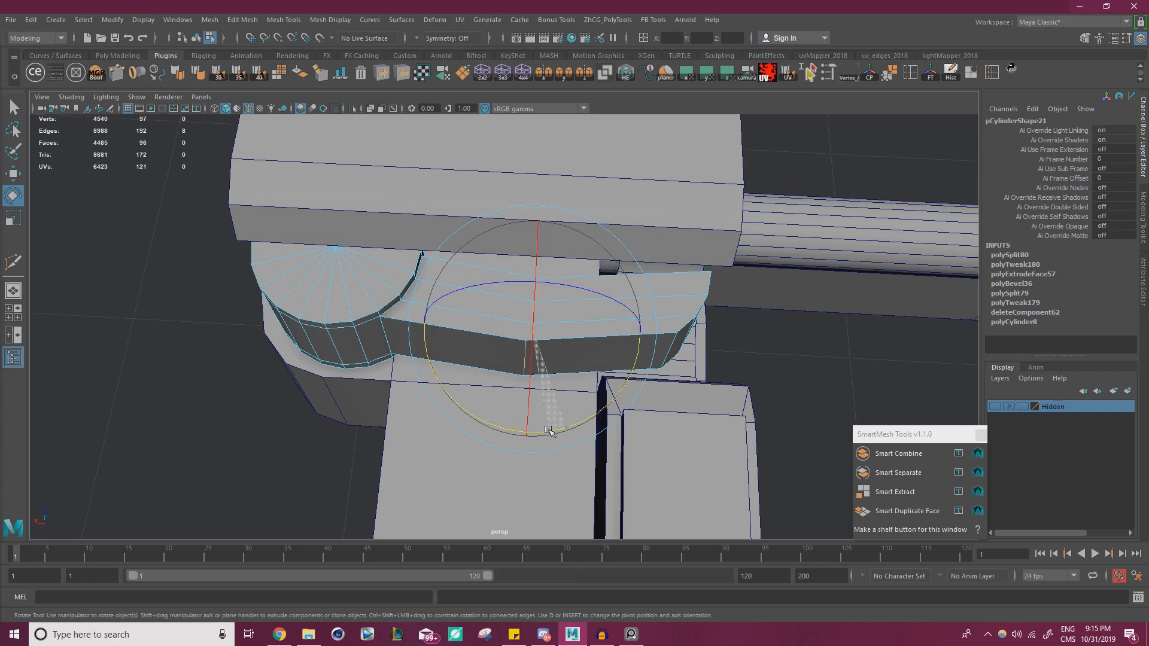
{"action": "left_click_drag", "start_coordinate": [547, 429], "coordinate": [550, 430]}
- Try a bevel on the arm's middle edge loop, undo it, and move the loop further outward to deepen the bend
{"action": "key", "text": "ctrl+b"}
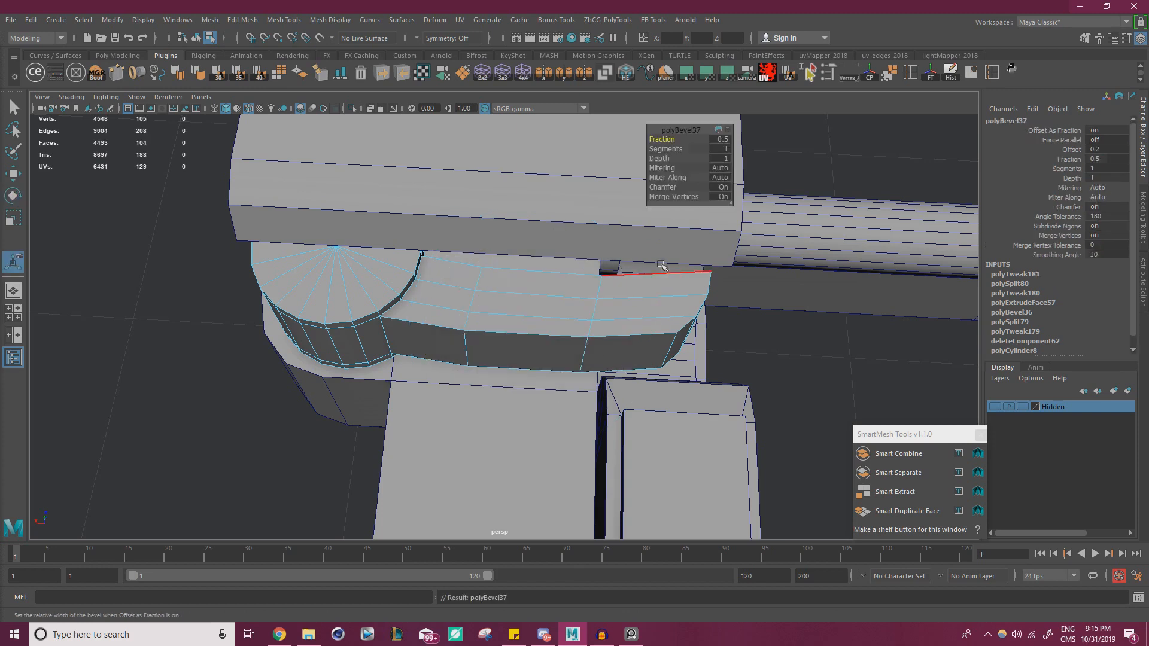
{"action": "key", "text": "ctrl+z"}
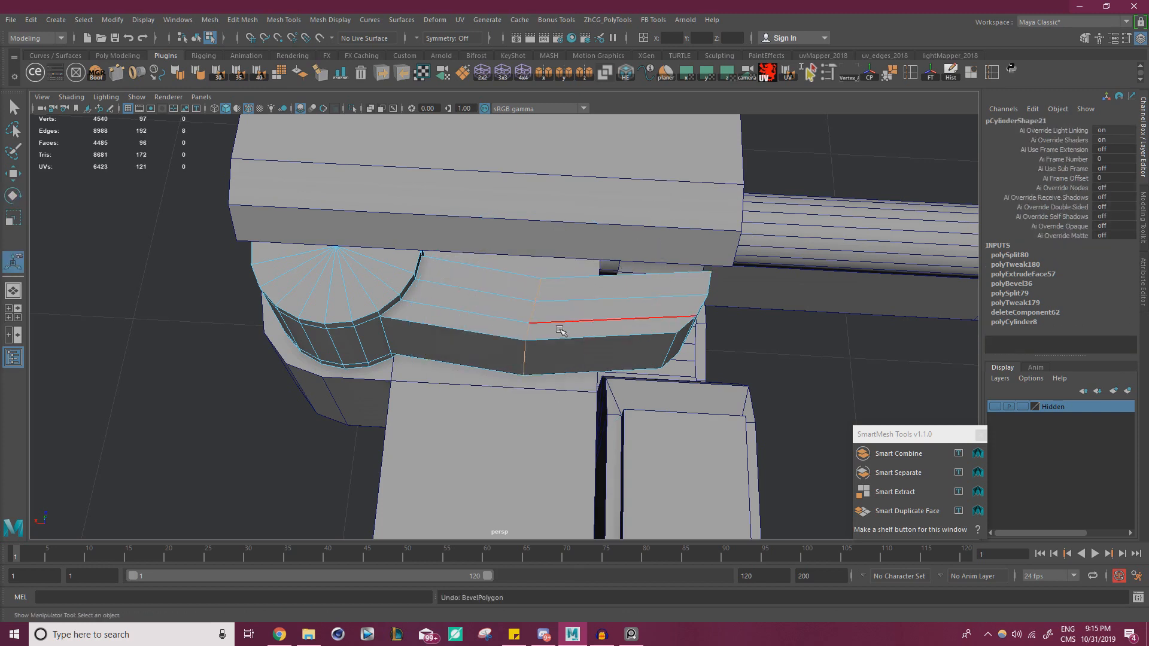
{"action": "key", "text": "w"}
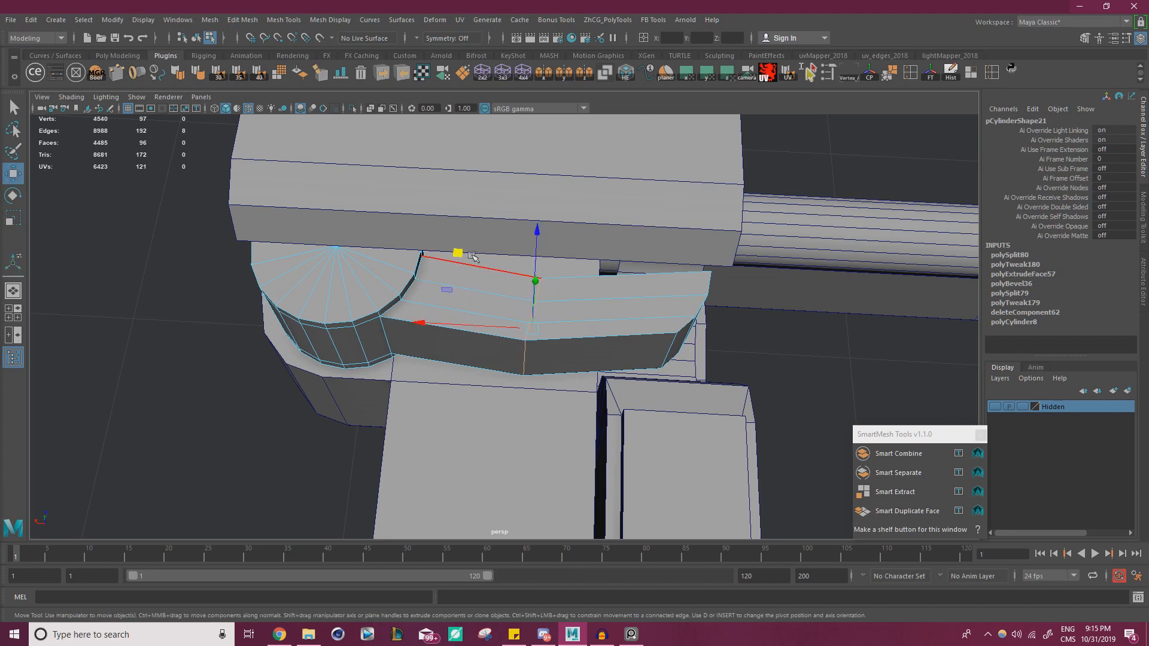
{"action": "middle_click_drag", "start_coordinate": [457, 251], "coordinate": [458, 260]}
- Rotate the vertices at the arm's free end to follow the bend and shift them slightly outward
{"action": "right_click_drag", "start_coordinate": [623, 290], "coordinate": [571, 292]}
{"action": "left_click_drag", "start_coordinate": [748, 390], "coordinate": [632, 225]}
{"action": "key", "text": "e"}
{"action": "left_click_drag", "start_coordinate": [658, 419], "coordinate": [667, 432]}
{"action": "key", "text": "w"}
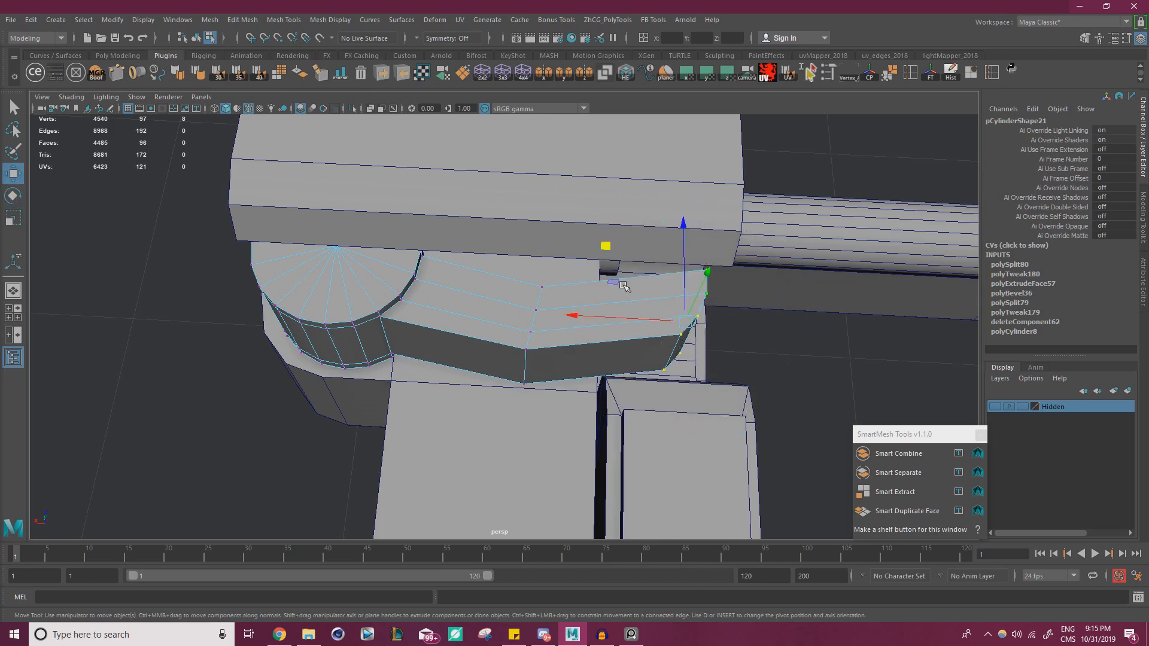
{"action": "left_click_drag", "start_coordinate": [602, 250], "coordinate": [600, 253]}
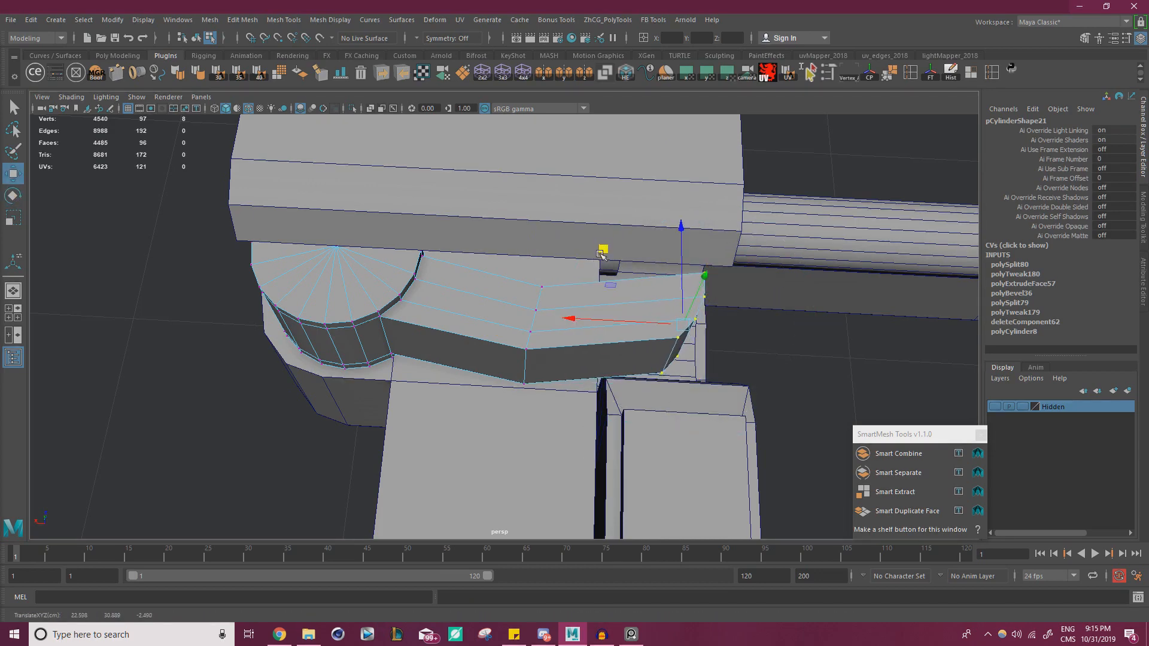
- Move the in-between vertices on the arm's top side, at the bend and the free end, onto the neighbouring corner vertices
{"action": "left_click_drag", "start_coordinate": [582, 342], "coordinate": [550, 306], "text": "alt"}
{"action": "right_click", "coordinate": [548, 291]}
{"action": "right_click_drag", "start_coordinate": [539, 305], "coordinate": [631, 321], "text": "alt"}
{"action": "left_click", "coordinate": [537, 297]}
{"action": "mouse_move", "coordinate": [538, 300]}
{"action": "left_mouse_down"}
{"action": "mouse_move", "coordinate": [533, 314]}
{"action": "mouse_move", "coordinate": [544, 260]}
{"action": "mouse_move", "coordinate": [523, 330]}
{"action": "mouse_move", "coordinate": [542, 304]}
{"action": "left_mouse_up"}
{"action": "left_click", "coordinate": [541, 277]}
{"action": "key", "text": "ctrl+z"}
{"action": "left_click", "coordinate": [468, 342]}
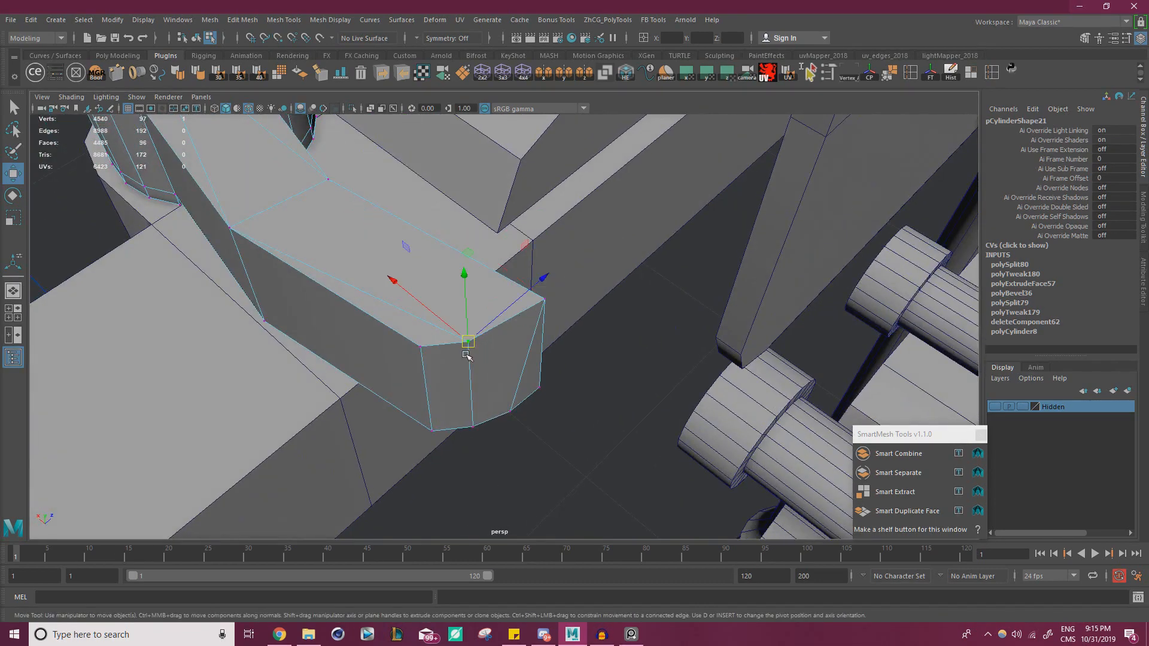
{"action": "left_click_drag", "start_coordinate": [467, 342], "coordinate": [508, 333]}
{"action": "scroll", "coordinate": [511, 353], "scroll_direction": "up", "scroll_amount": 1}
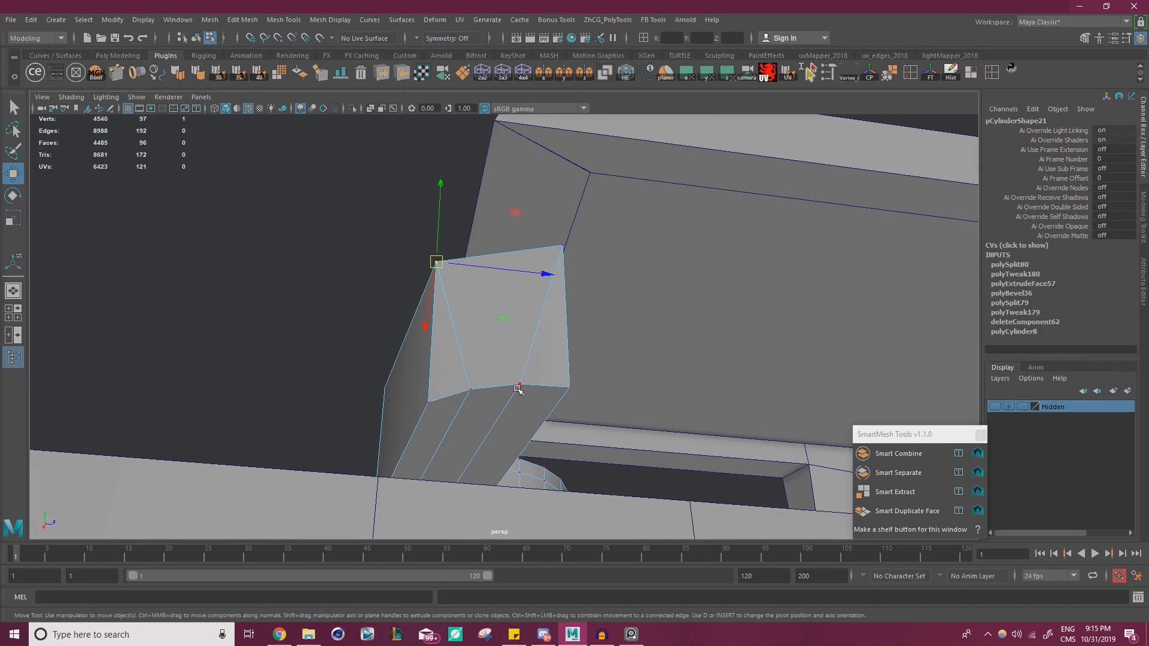
- Snap the in-between vertices on the arm's underside, at the free end and the bend, onto the neighbouring corner vertices
{"action": "left_click", "coordinate": [518, 389]}
{"action": "key", "text": "v"}
{"action": "left_click_drag", "start_coordinate": [519, 389], "coordinate": [548, 389]}
{"action": "left_click", "coordinate": [472, 393]}
{"action": "left_click_drag", "start_coordinate": [473, 394], "coordinate": [540, 434]}
{"action": "key", "text": "v"}
{"action": "left_click", "coordinate": [454, 430]}
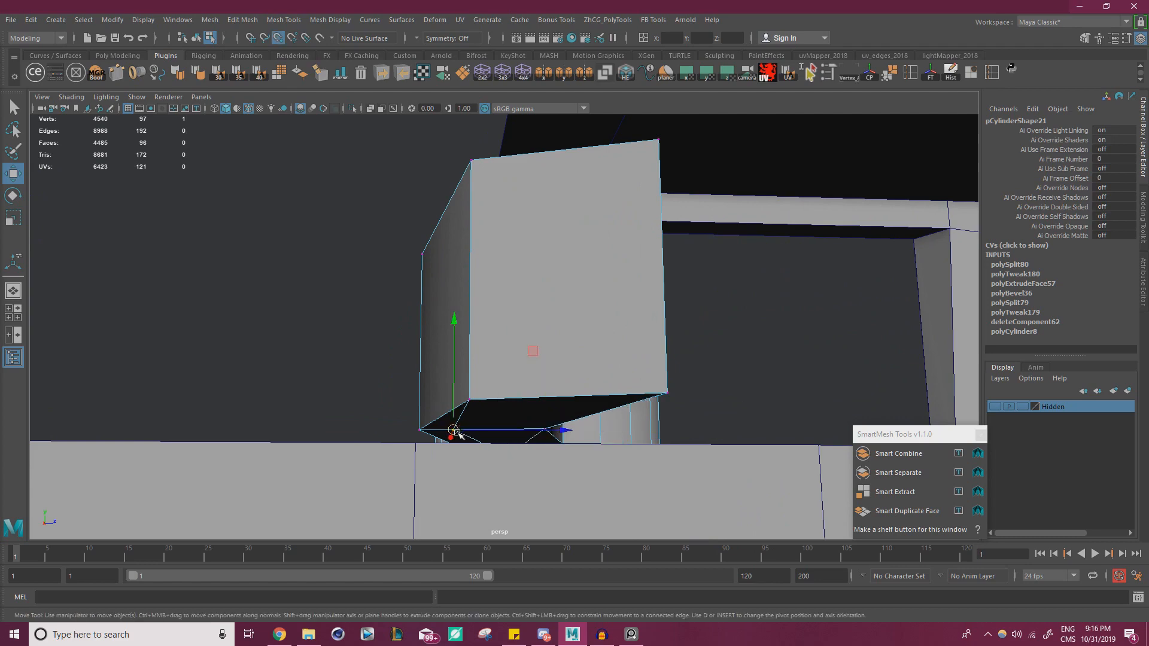
{"action": "key", "text": "v"}
{"action": "left_click_drag", "start_coordinate": [454, 430], "coordinate": [420, 431]}
- Merge all overlapping vertices of the cylinder and arm and show the merge operation's attributes
{"action": "scroll", "coordinate": [431, 389], "scroll_direction": "down", "scroll_amount": 2}
{"action": "left_click_drag", "start_coordinate": [431, 386], "coordinate": [393, 317], "text": "alt"}
{"action": "left_click_drag", "start_coordinate": [333, 241], "coordinate": [643, 407]}
{"action": "right_click_drag", "start_coordinate": [562, 353], "coordinate": [556, 272], "text": "shift"}
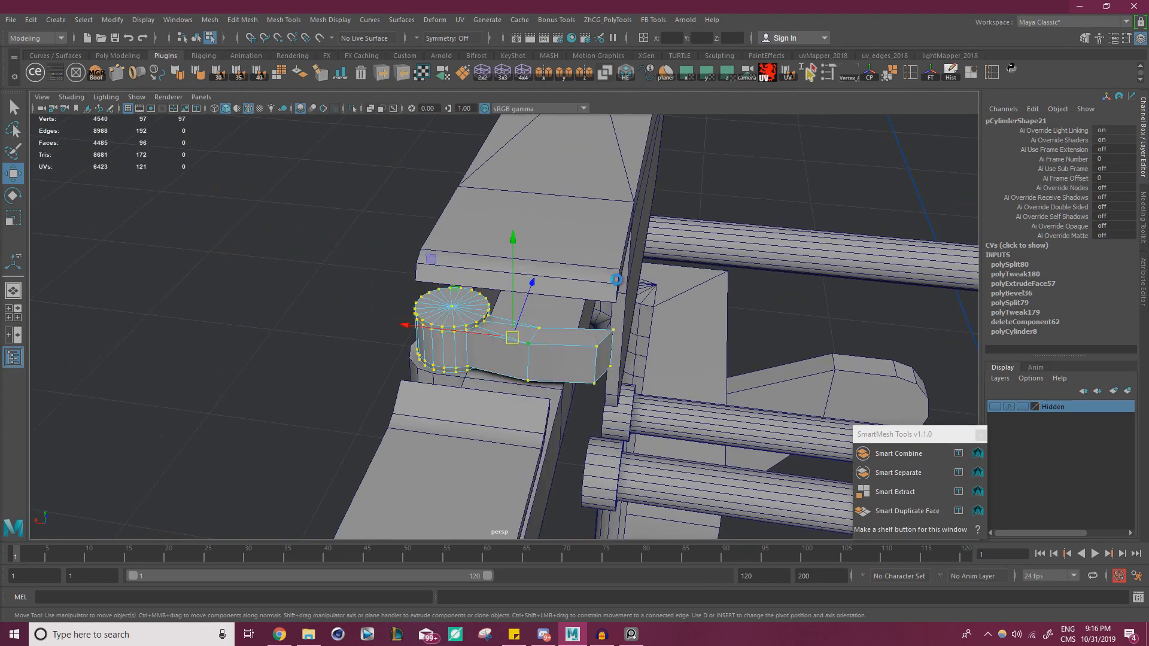
{"action": "scroll", "coordinate": [518, 339], "scroll_direction": "up", "scroll_amount": 5}
{"action": "right_click_drag", "start_coordinate": [460, 323], "coordinate": [456, 336]}
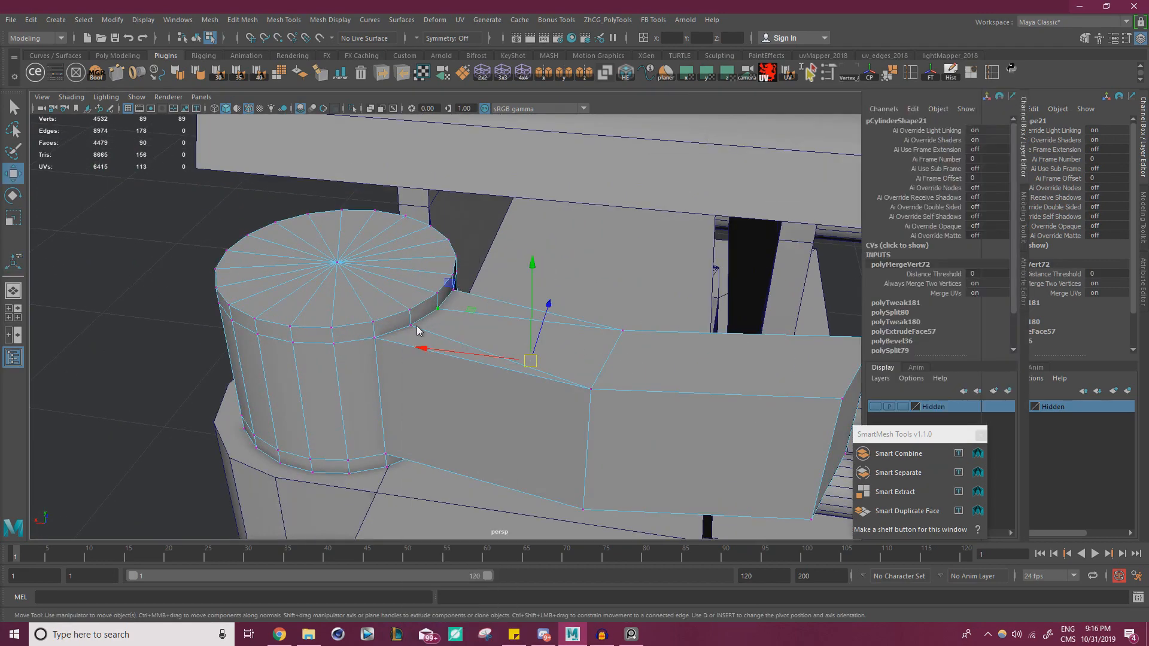
{"action": "key", "text": "ctrl+a"}
- Select the side face loop running around the cylinder's middle band and arm, try flattening it vertically, and undo the scaling
{"action": "right_click_drag", "start_coordinate": [331, 349], "coordinate": [326, 327]}
{"action": "left_click", "coordinate": [326, 329]}
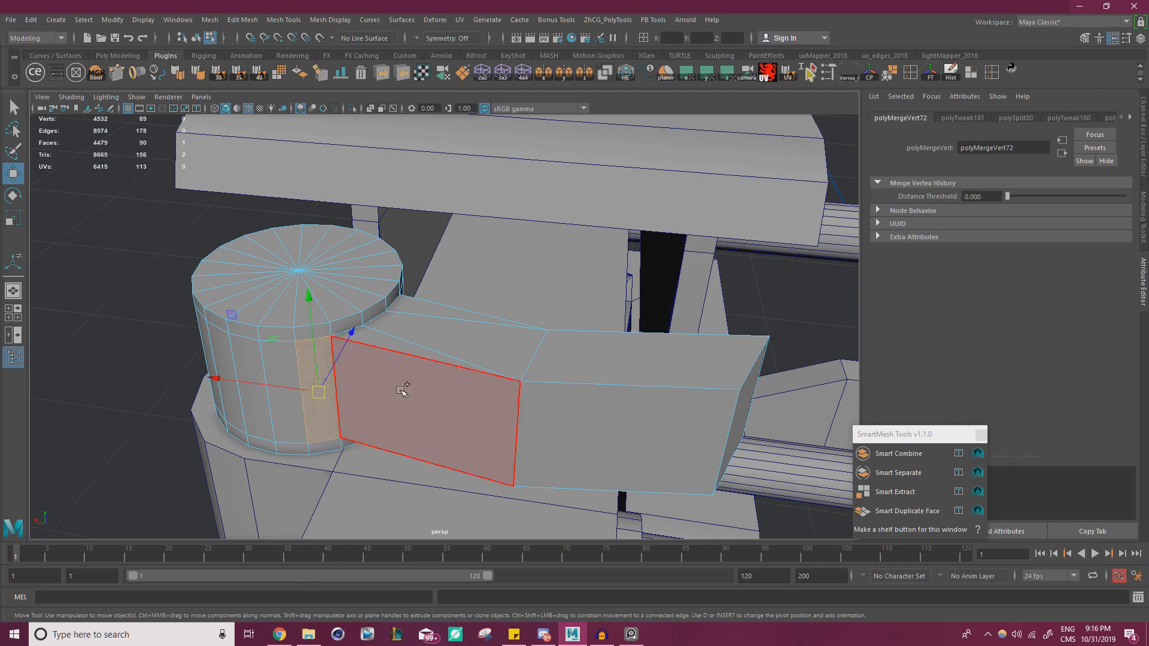
{"action": "double_click", "coordinate": [413, 383], "text": "shift"}
{"action": "key", "text": "r"}
{"action": "left_click_drag", "start_coordinate": [469, 273], "coordinate": [472, 287]}
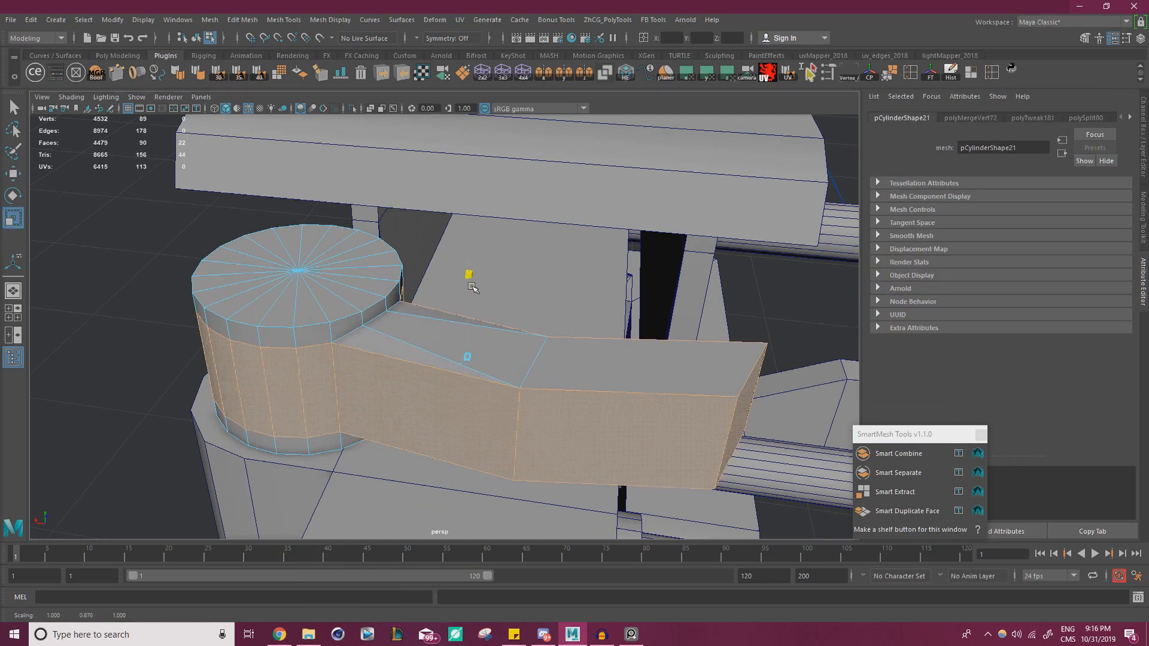
{"action": "key", "text": "ctrl+z"}
- Add the arm's top and underside faces to the selection and scale the middle band and arm thinner vertically
{"action": "left_click", "coordinate": [396, 337], "text": "shift"}
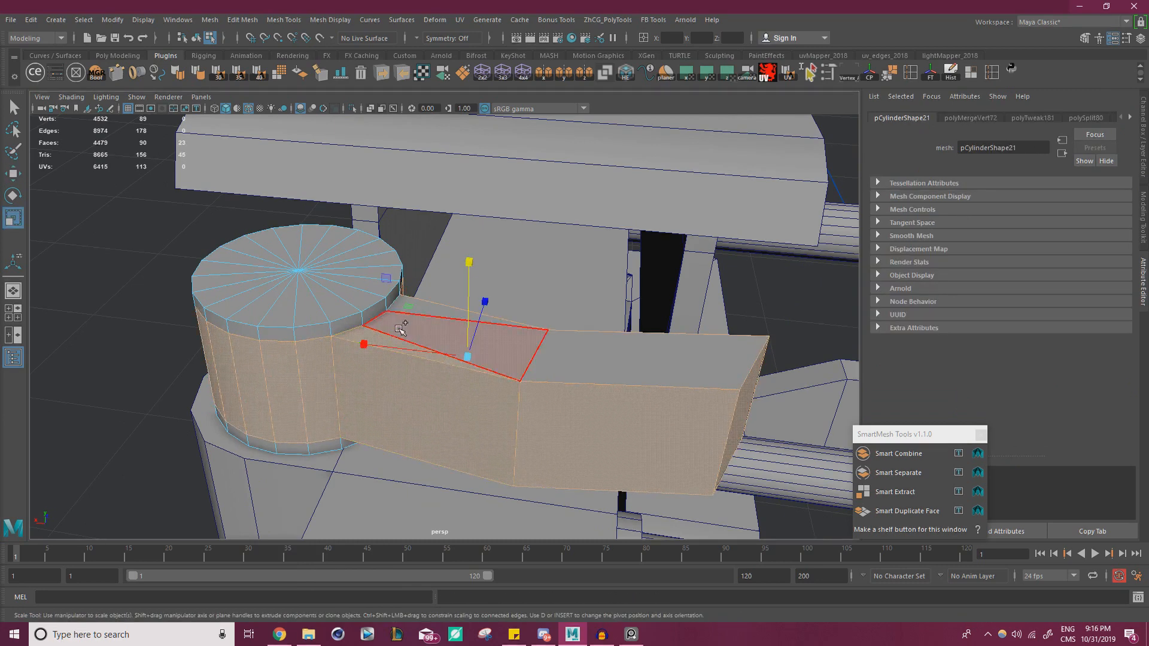
{"action": "left_click", "coordinate": [418, 312], "text": "shift"}
{"action": "left_click", "coordinate": [567, 351], "text": "shift"}
{"action": "left_click_drag", "start_coordinate": [643, 377], "coordinate": [530, 339], "text": "alt"}
{"action": "middle_click_drag", "start_coordinate": [530, 339], "coordinate": [520, 287], "text": "alt"}
{"action": "right_click_drag", "start_coordinate": [526, 311], "coordinate": [605, 383], "text": "alt"}
{"action": "left_click_drag", "start_coordinate": [526, 353], "coordinate": [493, 410], "text": "alt"}
{"action": "middle_click_drag", "start_coordinate": [493, 411], "coordinate": [508, 323], "text": "alt"}
{"action": "right_click_drag", "start_coordinate": [507, 336], "coordinate": [551, 396], "text": "alt"}
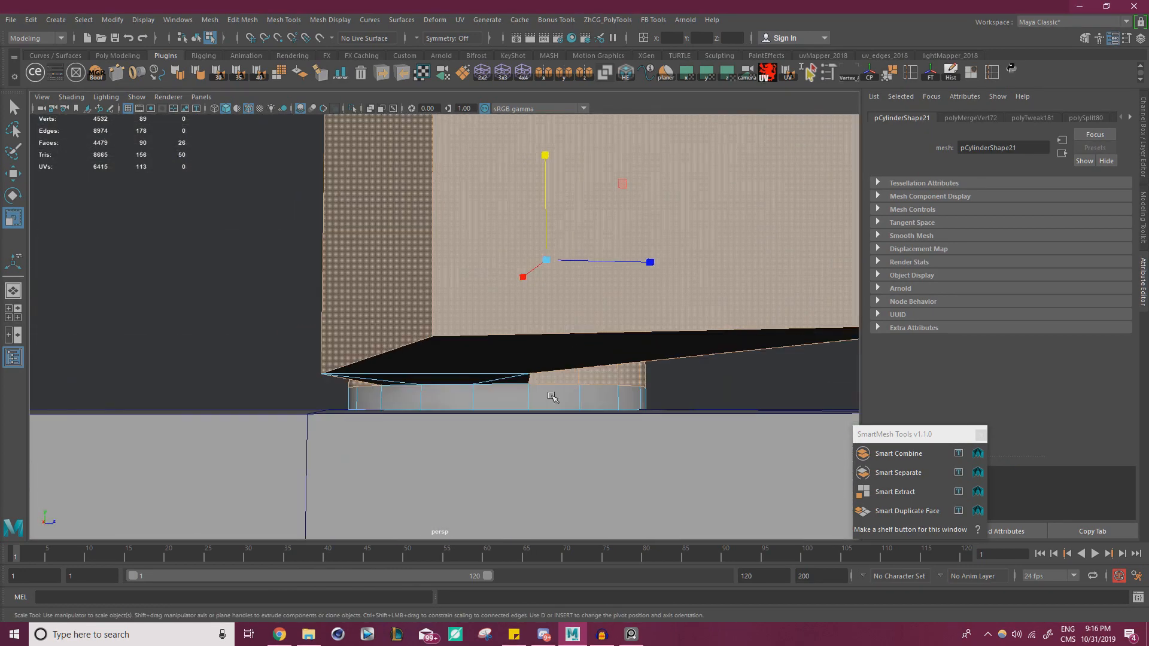
{"action": "left_click", "coordinate": [388, 384], "text": "shift"}
{"action": "left_click", "coordinate": [441, 351], "text": "shift"}
{"action": "right_click_drag", "start_coordinate": [515, 359], "coordinate": [383, 311], "text": "alt"}
{"action": "left_click_drag", "start_coordinate": [359, 299], "coordinate": [569, 365], "text": "alt"}
{"action": "middle_click_drag", "start_coordinate": [568, 365], "coordinate": [597, 377], "text": "alt"}
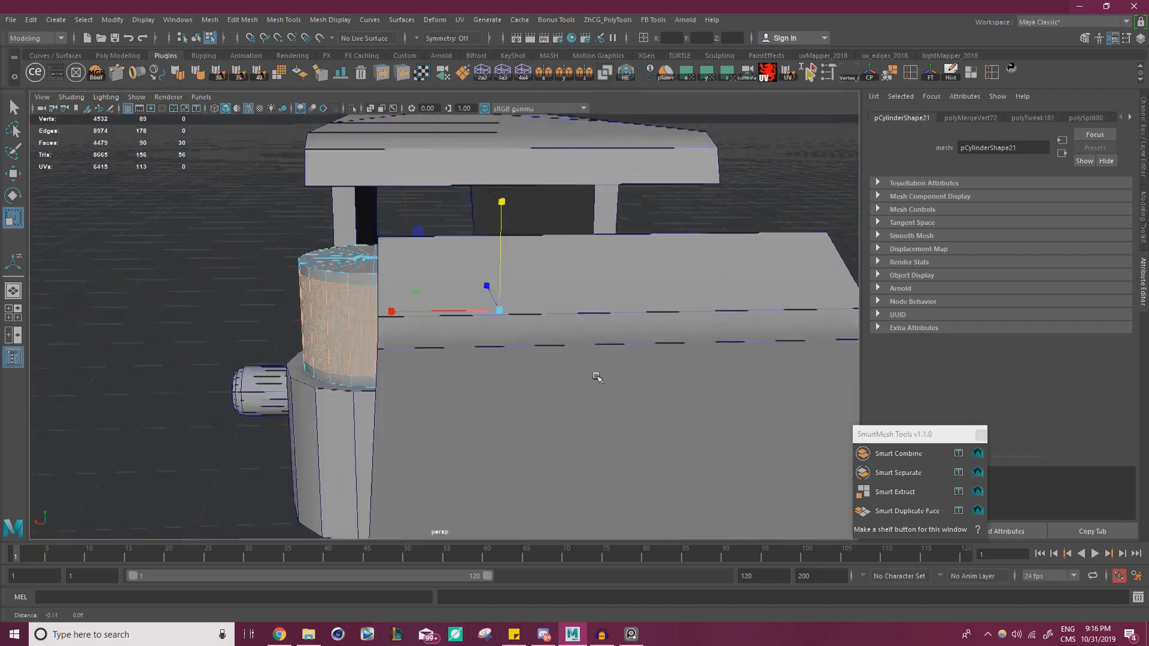
{"action": "left_click_drag", "start_coordinate": [510, 257], "coordinate": [569, 282], "text": "alt"}
{"action": "left_click_drag", "start_coordinate": [556, 211], "coordinate": [563, 346]}
{"action": "key", "text": "w"}
- Bevel the two vertical corner edges at the arm's tip with a Fraction of 0.5 and 1 segment
{"action": "left_click_drag", "start_coordinate": [384, 345], "coordinate": [467, 357], "text": "alt"}
{"action": "right_click_drag", "start_coordinate": [467, 357], "coordinate": [518, 359], "text": "alt"}
{"action": "mouse_move", "coordinate": [517, 359]}
{"action": "left_mouse_down", "text": "alt"}
{"action": "mouse_move", "coordinate": [459, 356]}
{"action": "mouse_move", "coordinate": [493, 379]}
{"action": "mouse_move", "coordinate": [502, 355]}
{"action": "left_mouse_up", "text": "alt"}
{"action": "right_click_drag", "start_coordinate": [583, 325], "coordinate": [564, 318], "text": "alt"}
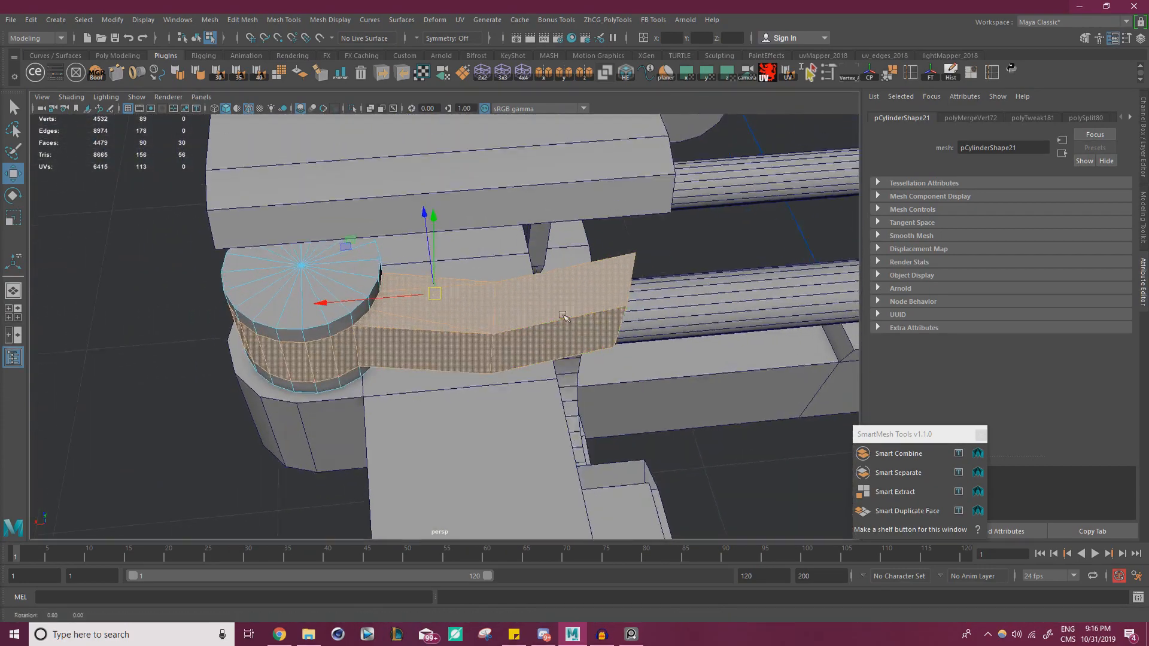
{"action": "left_click_drag", "start_coordinate": [565, 318], "coordinate": [539, 317], "text": "alt"}
{"action": "right_click_drag", "start_coordinate": [539, 318], "coordinate": [563, 318], "text": "alt"}
{"action": "right_click_drag", "start_coordinate": [490, 289], "coordinate": [490, 256]}
{"action": "left_click", "coordinate": [518, 338]}
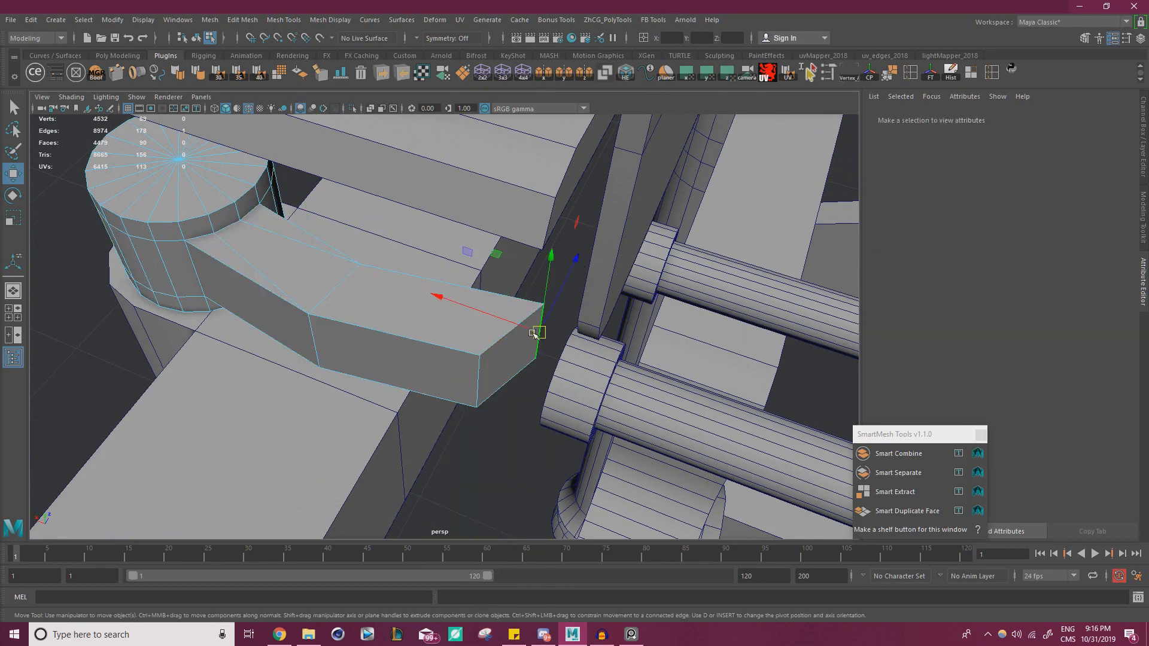
{"action": "key", "text": "ctrl+b"}
{"action": "left_click_drag", "start_coordinate": [546, 292], "coordinate": [578, 149], "text": "alt"}
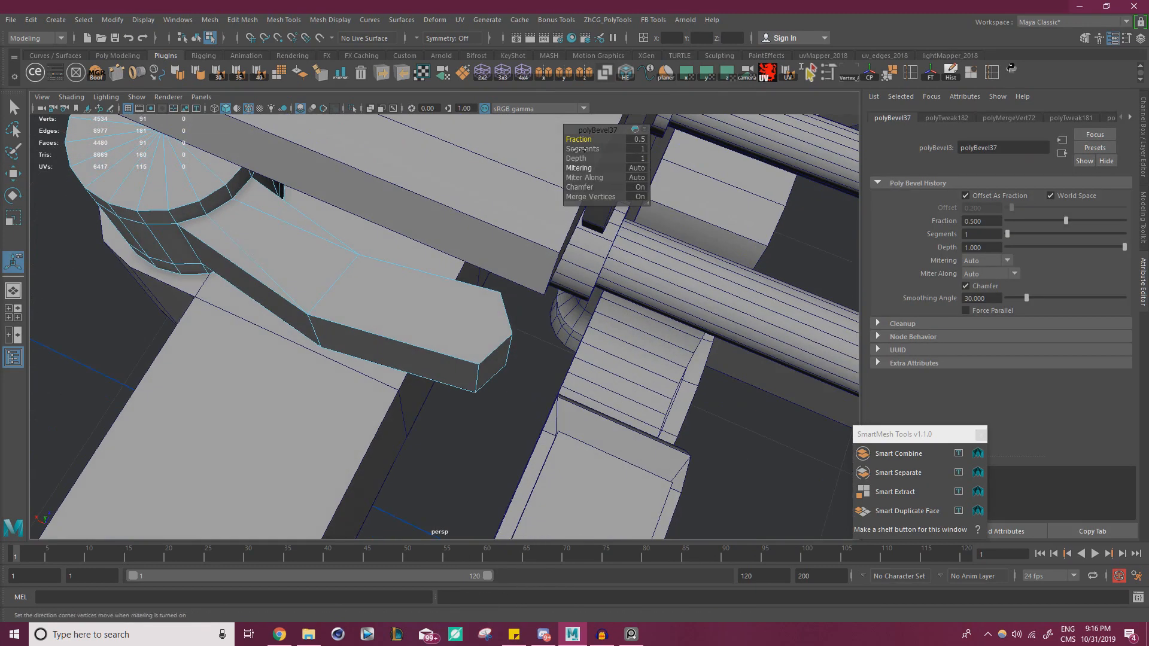
{"action": "left_click", "coordinate": [476, 382]}
{"action": "key", "text": "ctrl+b"}
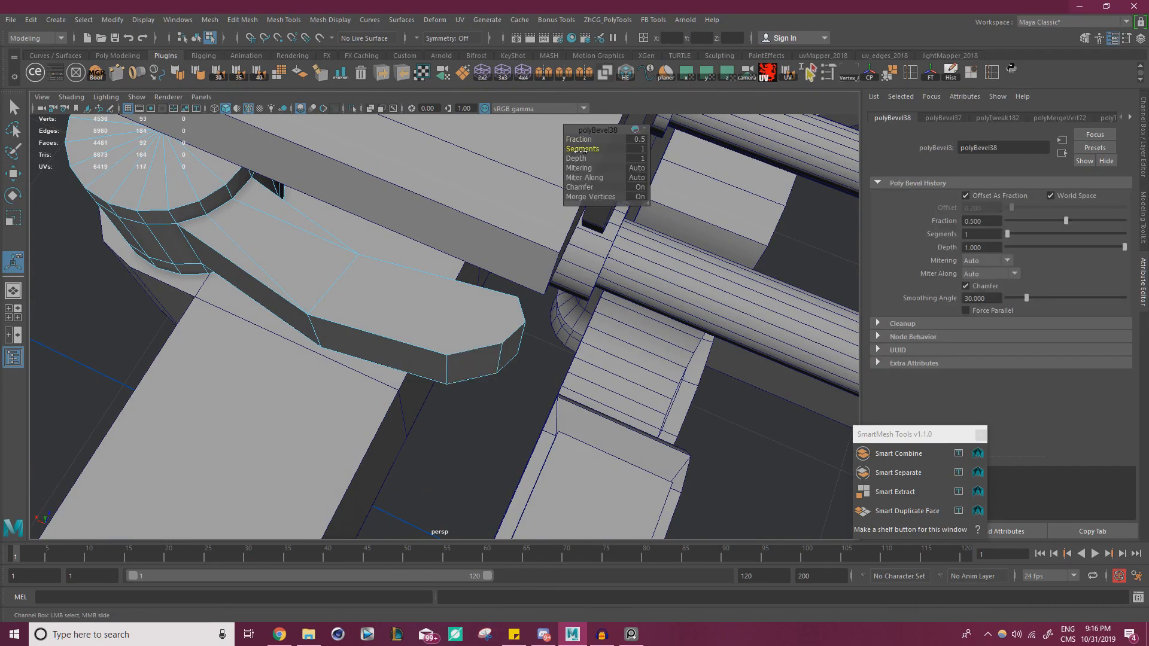
- Reposition the outer side face of the arm's end section to narrow the arm toward its tip
{"action": "left_click_drag", "start_coordinate": [502, 279], "coordinate": [442, 363], "text": "alt"}
{"action": "key", "text": "w"}
{"action": "right_click_drag", "start_coordinate": [422, 290], "coordinate": [423, 323]}
{"action": "left_click", "coordinate": [472, 341]}
{"action": "left_click_drag", "start_coordinate": [583, 350], "coordinate": [546, 354], "text": "alt"}
{"action": "middle_click_drag", "start_coordinate": [546, 354], "coordinate": [508, 390], "text": "alt"}
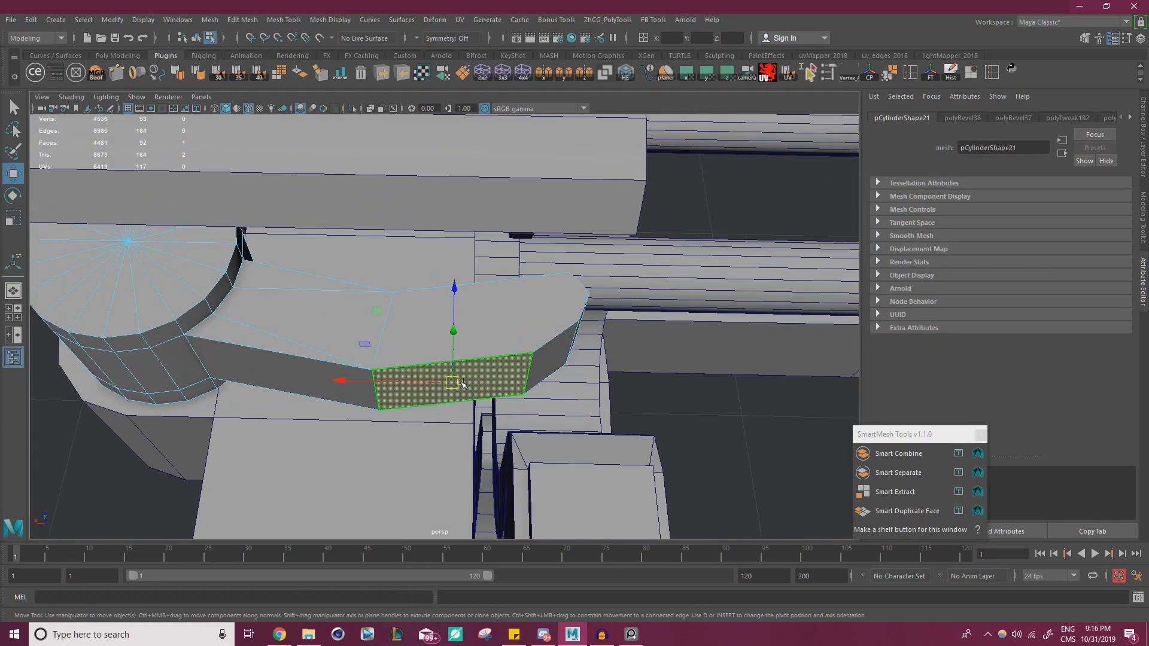
{"action": "left_click_drag", "start_coordinate": [458, 310], "coordinate": [458, 301]}
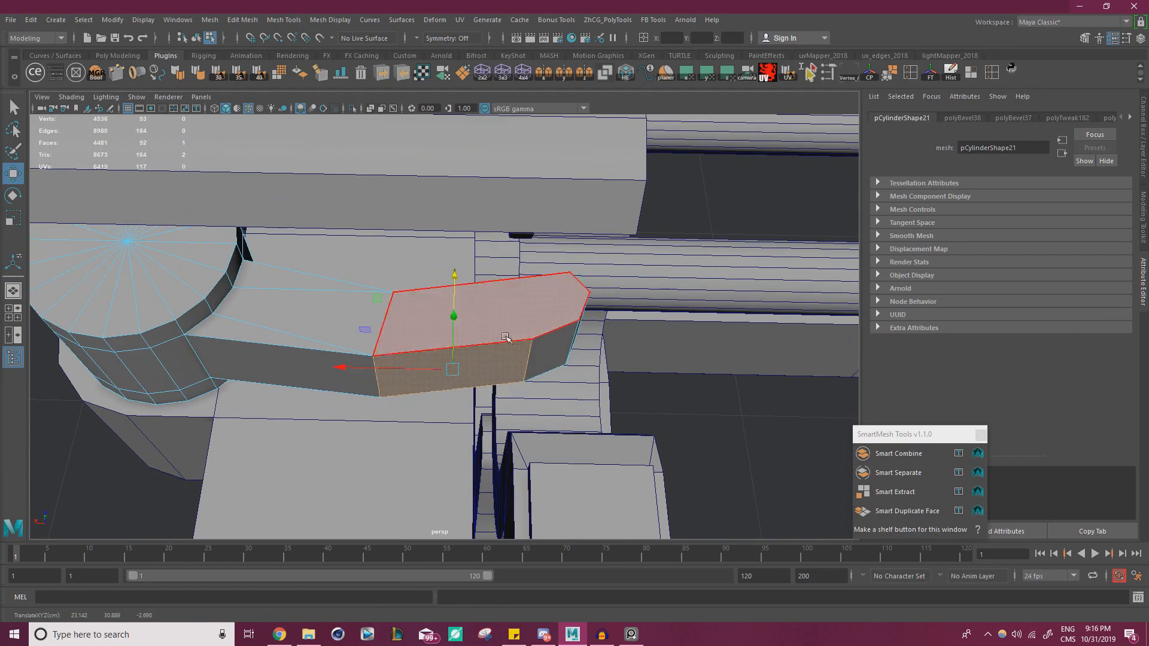
{"action": "left_click_drag", "start_coordinate": [506, 338], "coordinate": [429, 345], "text": "alt"}
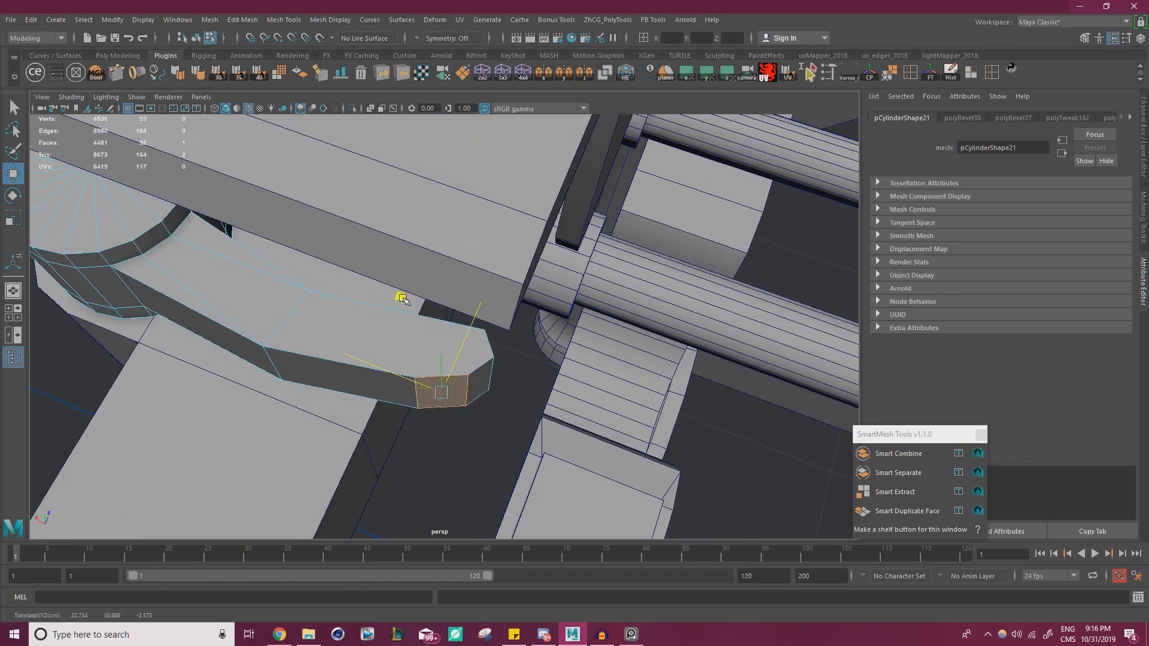
{"action": "left_click_drag", "start_coordinate": [403, 298], "coordinate": [437, 367], "text": "alt"}
{"action": "left_click_drag", "start_coordinate": [439, 303], "coordinate": [497, 311]}
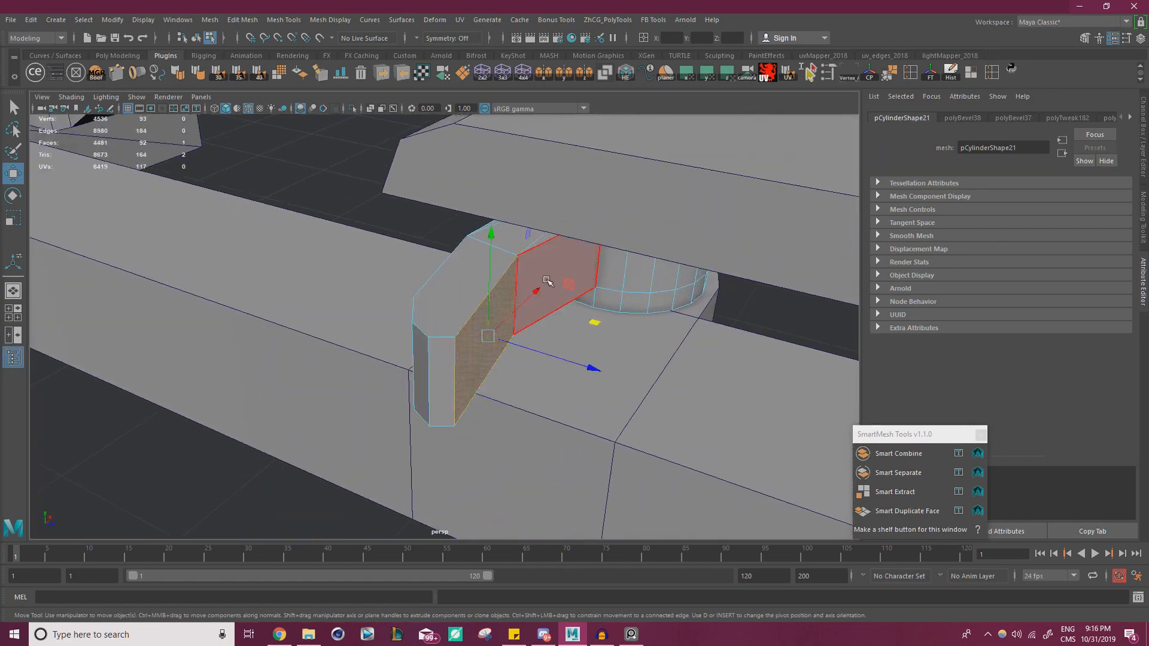
{"action": "left_click_drag", "start_coordinate": [546, 280], "coordinate": [555, 272], "text": "alt"}
{"action": "left_click_drag", "start_coordinate": [544, 344], "coordinate": [462, 335], "text": "alt"}
{"action": "right_click_drag", "start_coordinate": [459, 290], "coordinate": [459, 319]}
{"action": "left_click", "coordinate": [495, 274]}
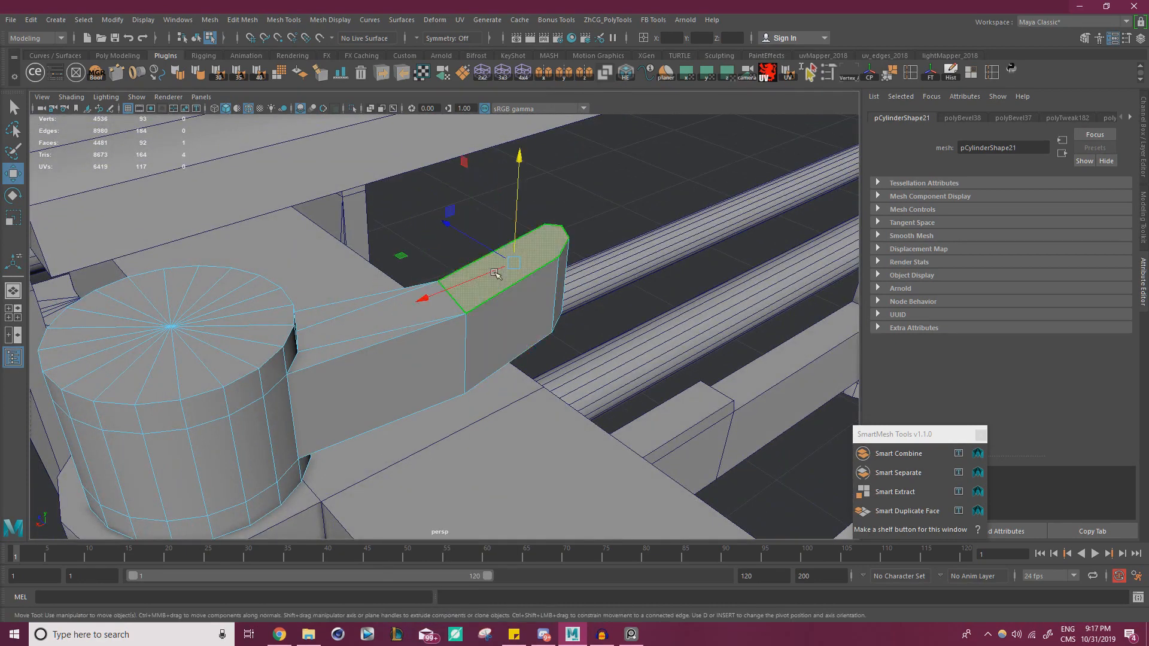
{"action": "left_click", "coordinate": [336, 302], "text": "shift"}
{"action": "left_click_drag", "start_coordinate": [361, 360], "coordinate": [402, 311], "text": "alt"}
{"action": "right_click_drag", "start_coordinate": [401, 308], "coordinate": [464, 269]}
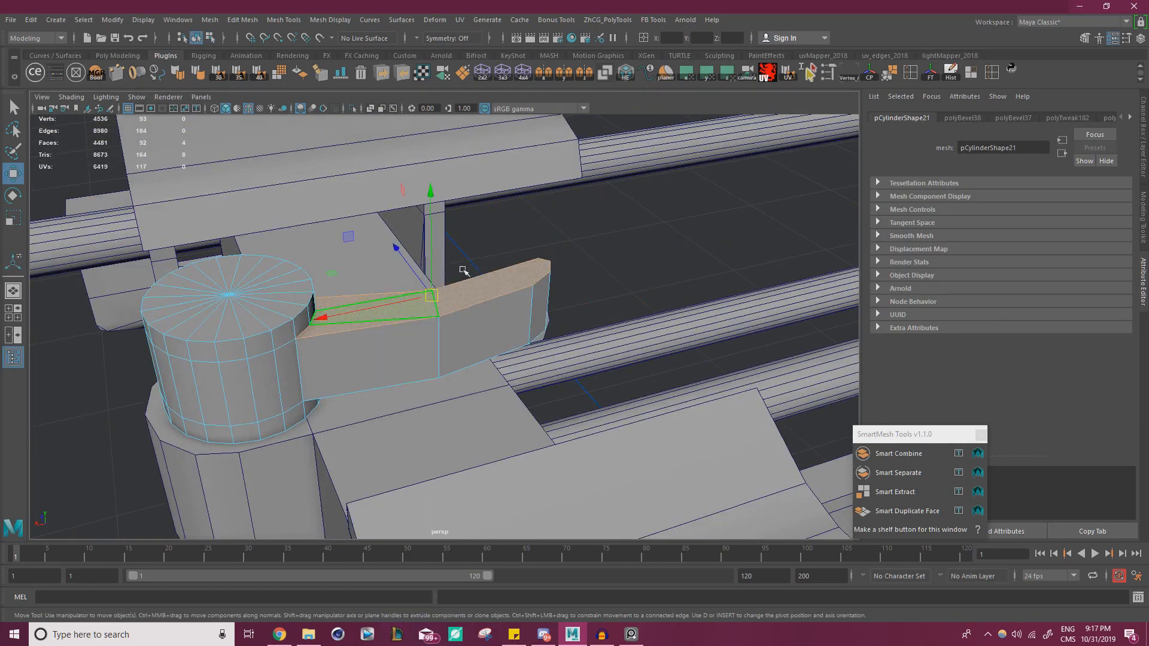
{"action": "left_click", "coordinate": [465, 269]}
- Preview the cylinder and arm in smoothed display, check the shape, and return to the unsmoothed display
{"action": "left_click_drag", "start_coordinate": [398, 289], "coordinate": [445, 216], "text": "alt"}
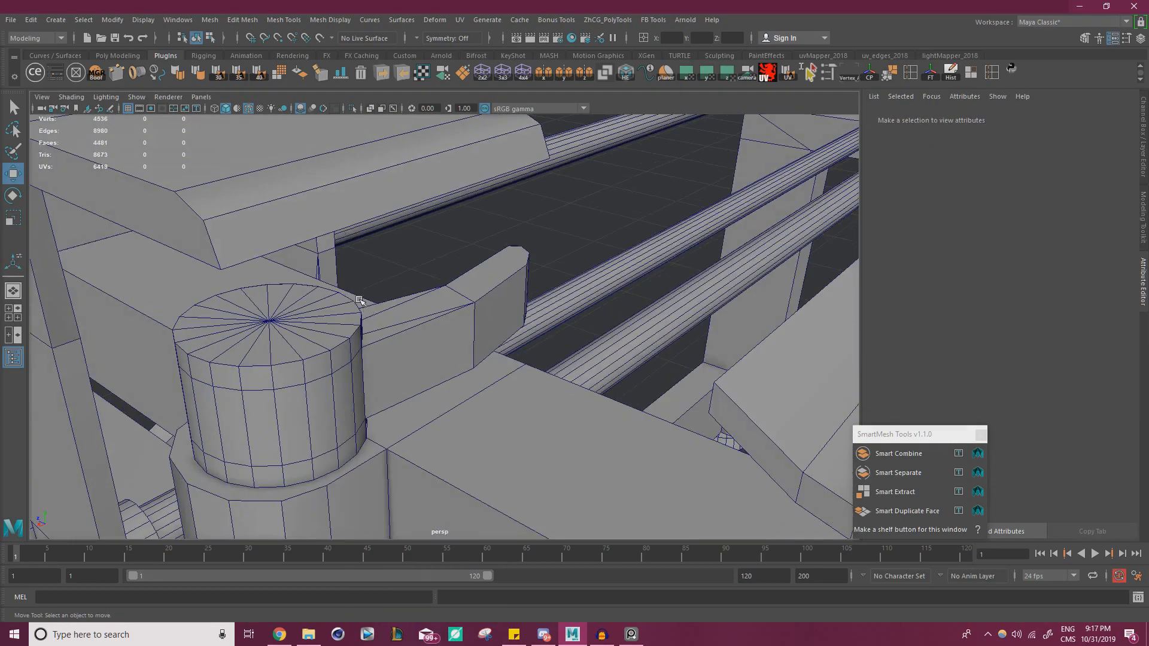
{"action": "right_click_drag", "start_coordinate": [359, 300], "coordinate": [456, 312], "text": "alt"}
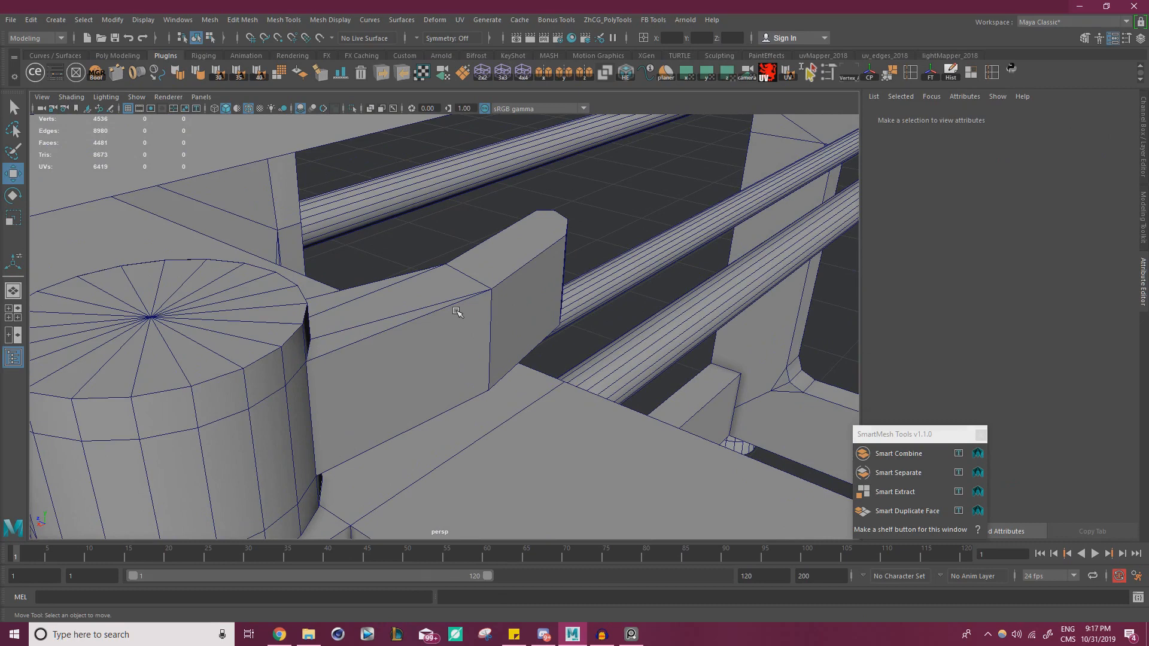
{"action": "left_click", "coordinate": [441, 308]}
{"action": "key", "text": "3"}
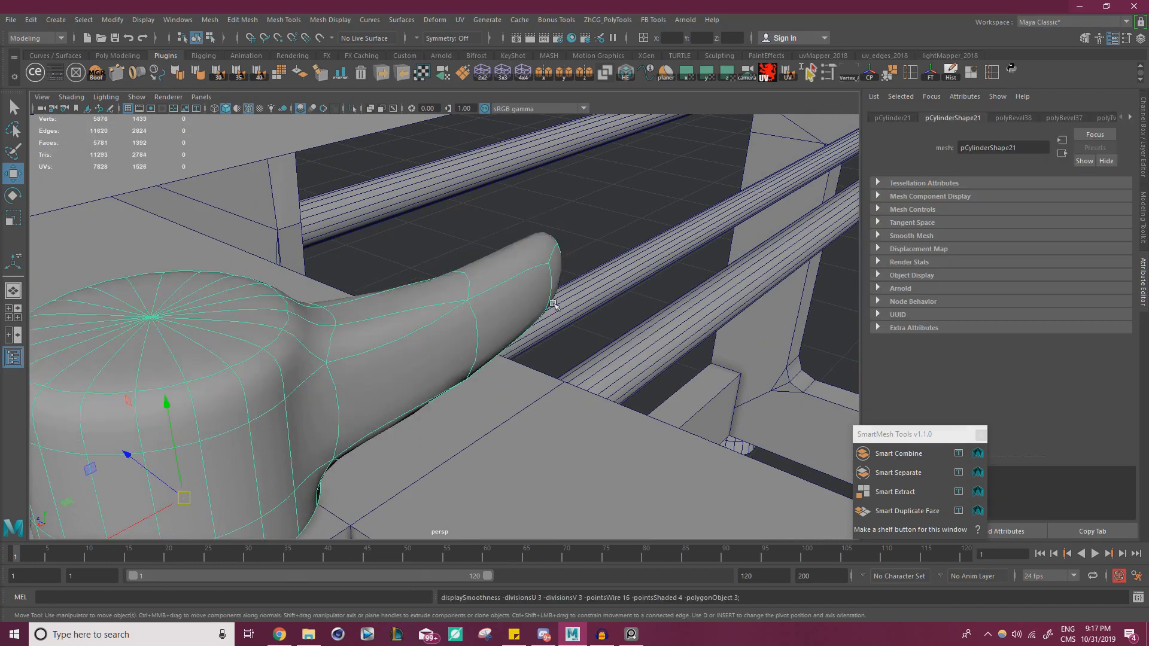
{"action": "left_click_drag", "start_coordinate": [441, 308], "coordinate": [177, 215], "text": "alt"}
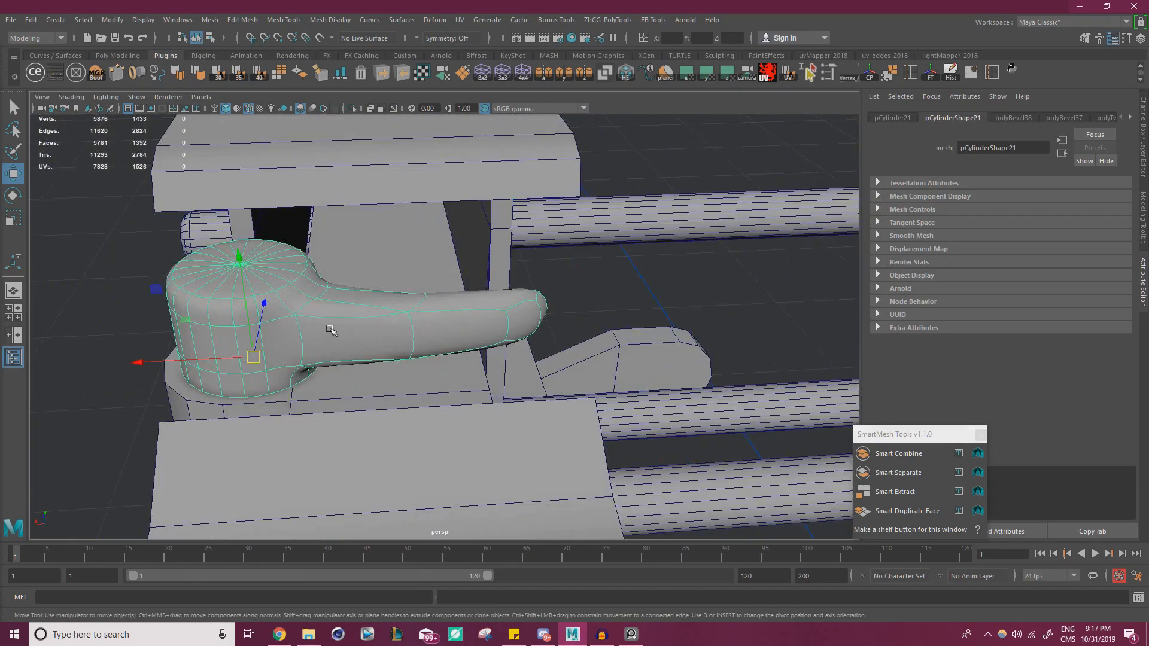
{"action": "key", "text": "1"}
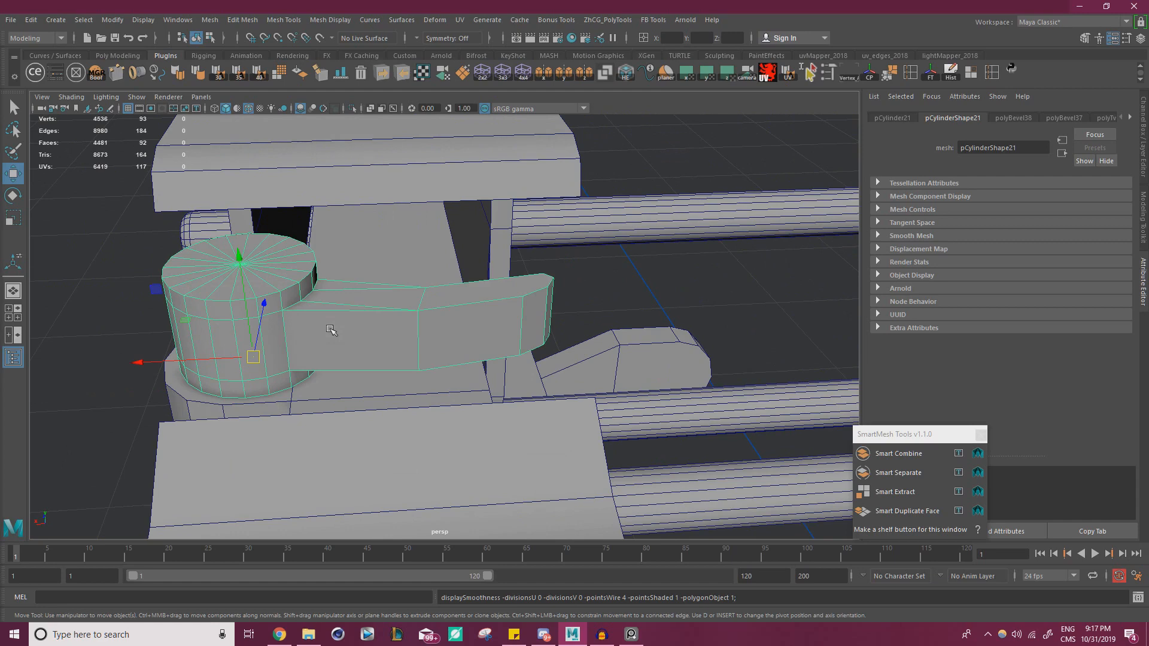
{"action": "left_click", "coordinate": [711, 299]}
{"action": "right_click_drag", "start_coordinate": [670, 299], "coordinate": [616, 299], "text": "alt"}
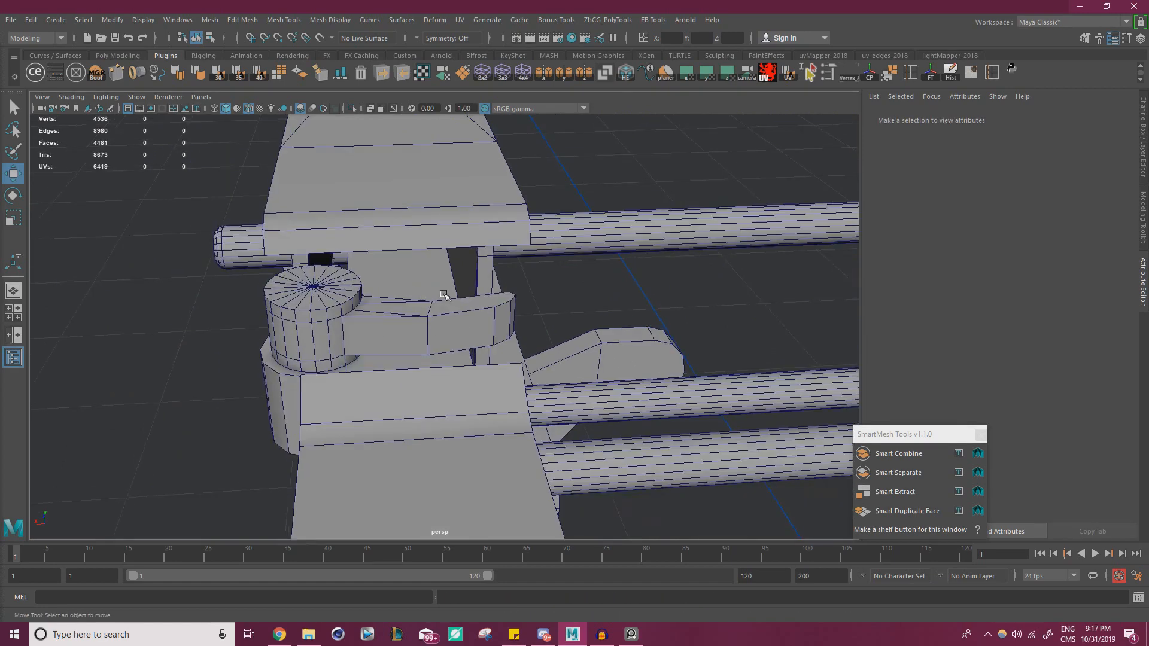
- Select all the wedge faces on the small cylinder's top cap and extrude them inward with an Offset of 0.07
{"action": "left_click_drag", "start_coordinate": [428, 281], "coordinate": [518, 307], "text": "alt"}
{"action": "right_click_drag", "start_coordinate": [517, 308], "coordinate": [544, 318], "text": "alt"}
{"action": "right_click_drag", "start_coordinate": [410, 284], "coordinate": [497, 329], "text": "alt"}
{"action": "left_click", "coordinate": [492, 259]}
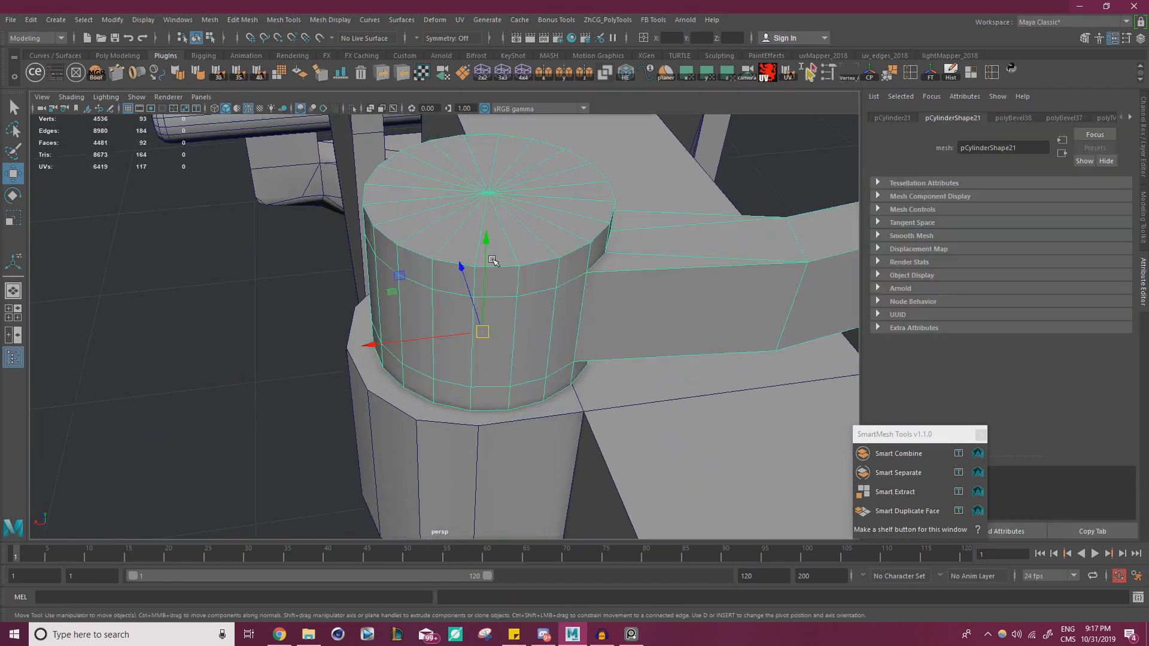
{"action": "middle_click_drag", "start_coordinate": [528, 238], "coordinate": [536, 275], "text": "alt"}
{"action": "right_click", "coordinate": [501, 236]}
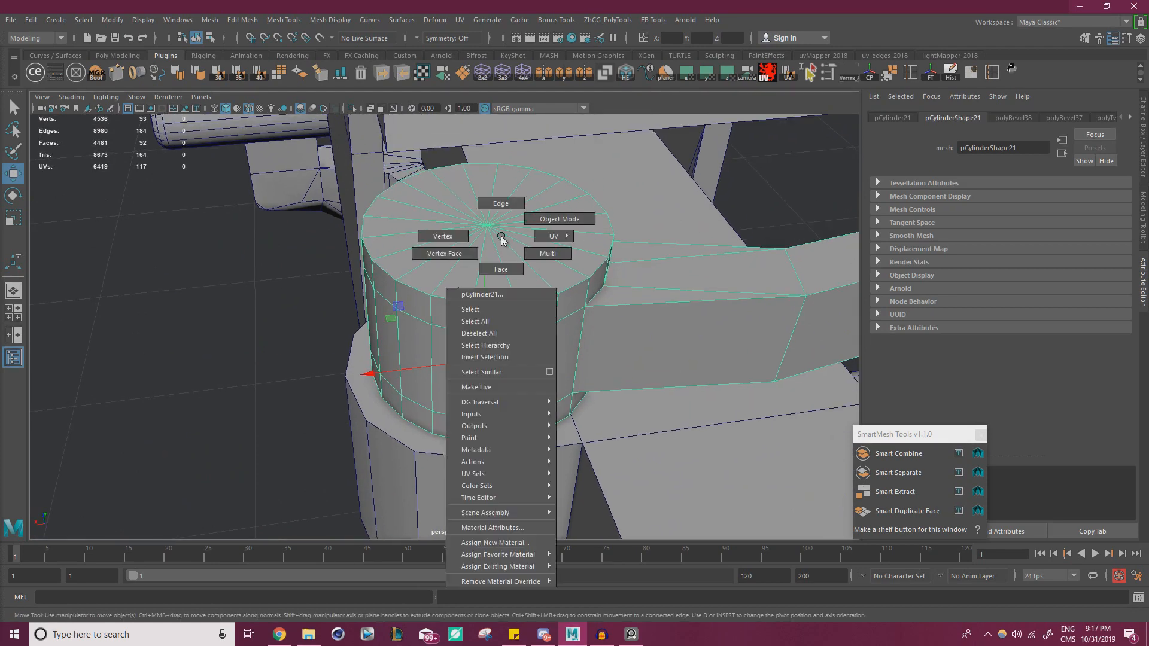
{"action": "right_click_drag", "start_coordinate": [502, 269], "coordinate": [503, 269]}
{"action": "left_click", "coordinate": [505, 280]}
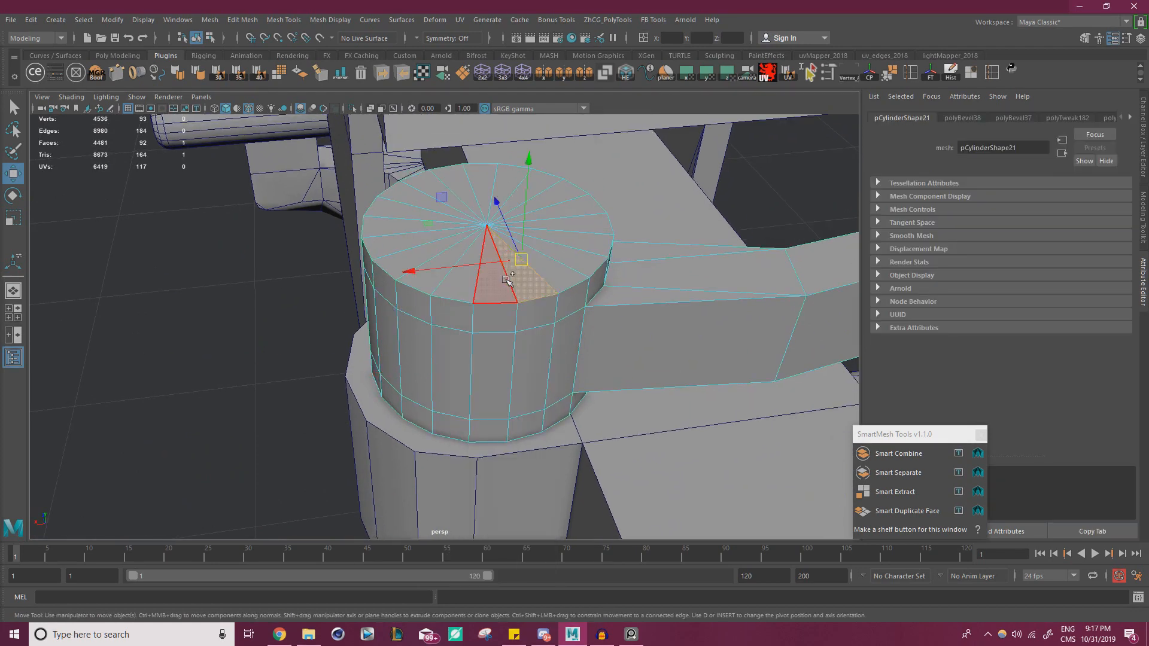
{"action": "right_click_drag", "start_coordinate": [522, 273], "coordinate": [600, 298], "text": "alt"}
{"action": "left_click_drag", "start_coordinate": [530, 272], "coordinate": [578, 302], "text": "alt"}
{"action": "left_click", "coordinate": [632, 263], "text": "shift"}
{"action": "left_click", "coordinate": [650, 250], "text": "shift"}
{"action": "left_click", "coordinate": [650, 220], "text": "shift"}
{"action": "left_click", "coordinate": [643, 198], "text": "shift"}
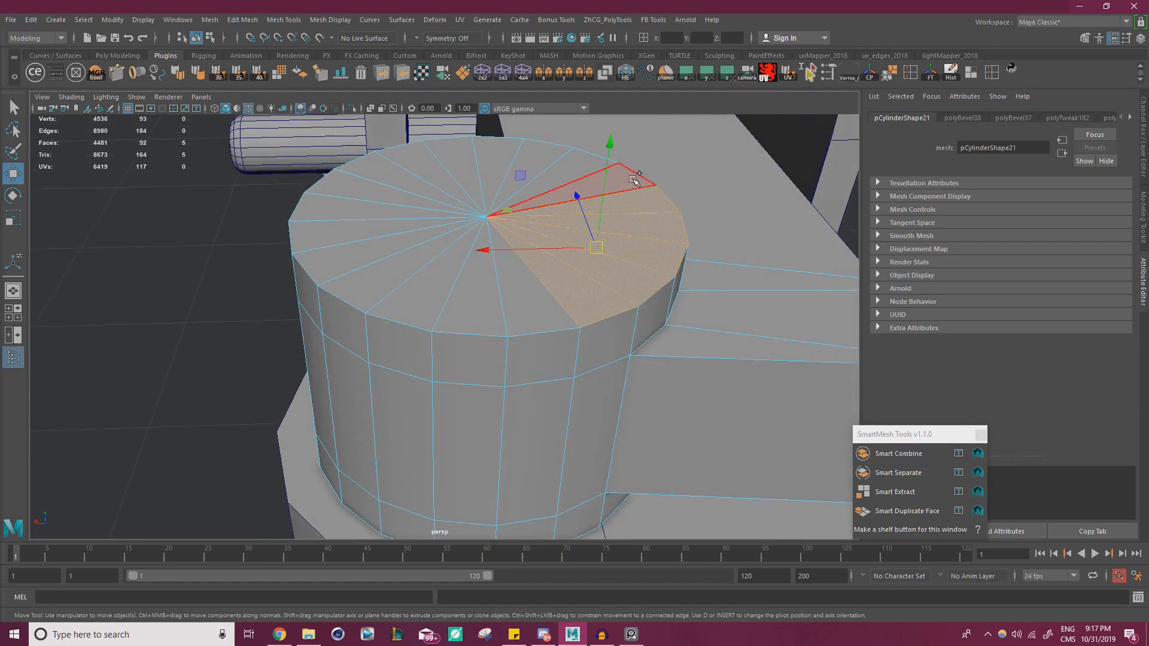
{"action": "left_click", "coordinate": [626, 179], "text": "shift"}
{"action": "left_click", "coordinate": [575, 169], "text": "shift"}
{"action": "left_click", "coordinate": [536, 156], "text": "shift"}
{"action": "left_click", "coordinate": [497, 150], "text": "shift"}
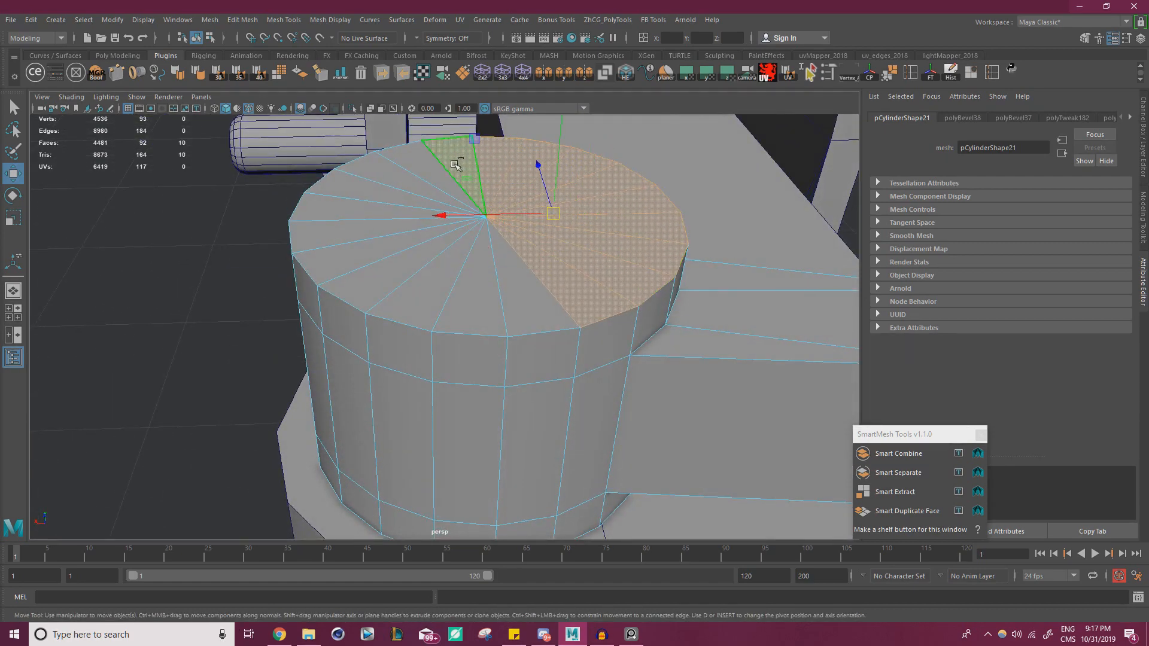
{"action": "left_click", "coordinate": [450, 152], "text": "shift"}
{"action": "left_click", "coordinate": [406, 161], "text": "shift"}
{"action": "left_click", "coordinate": [366, 172], "text": "shift"}
{"action": "left_click", "coordinate": [338, 190], "text": "shift"}
{"action": "left_click", "coordinate": [333, 212], "text": "shift"}
{"action": "left_click", "coordinate": [317, 235], "text": "shift"}
{"action": "left_click", "coordinate": [335, 258], "text": "shift"}
{"action": "left_click", "coordinate": [362, 276], "text": "shift"}
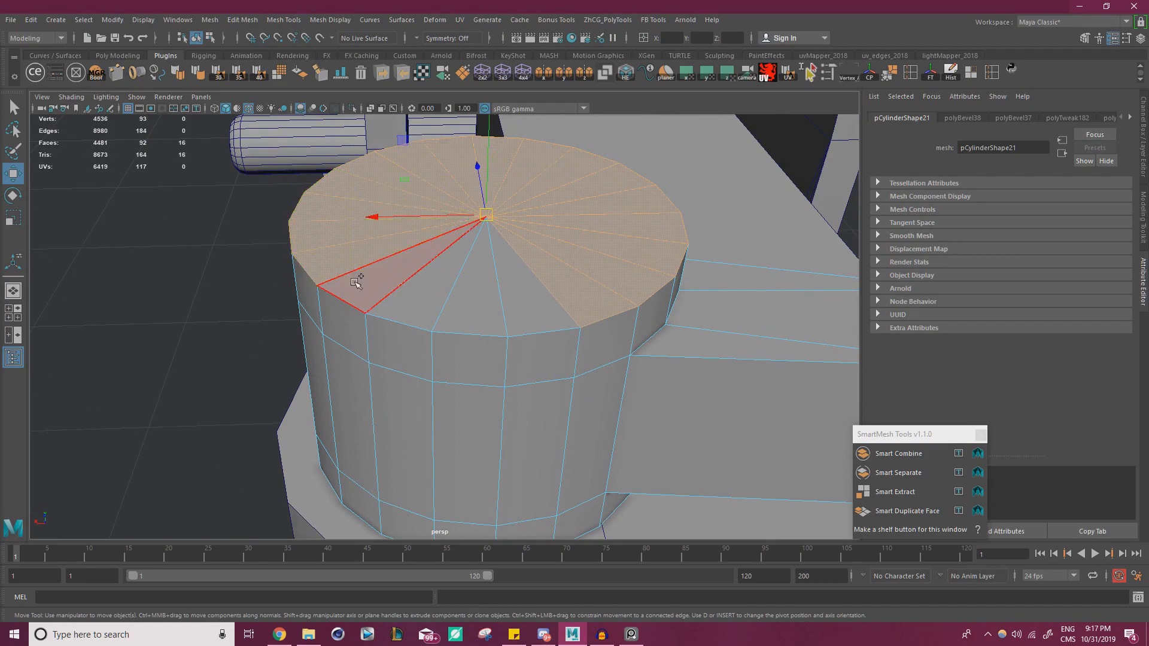
{"action": "left_click", "coordinate": [419, 295], "text": "shift"}
{"action": "left_click", "coordinate": [469, 307], "text": "shift"}
{"action": "left_click", "coordinate": [524, 313], "text": "shift"}
{"action": "key", "text": "ctrl+e"}
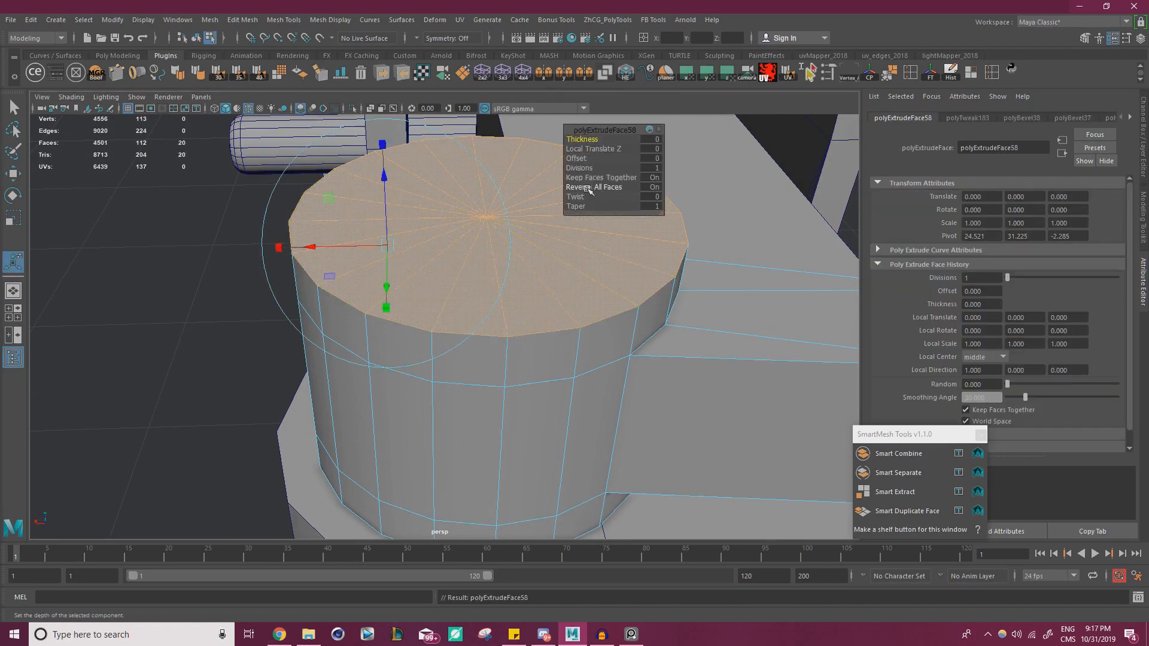
{"action": "left_click", "coordinate": [576, 158]}
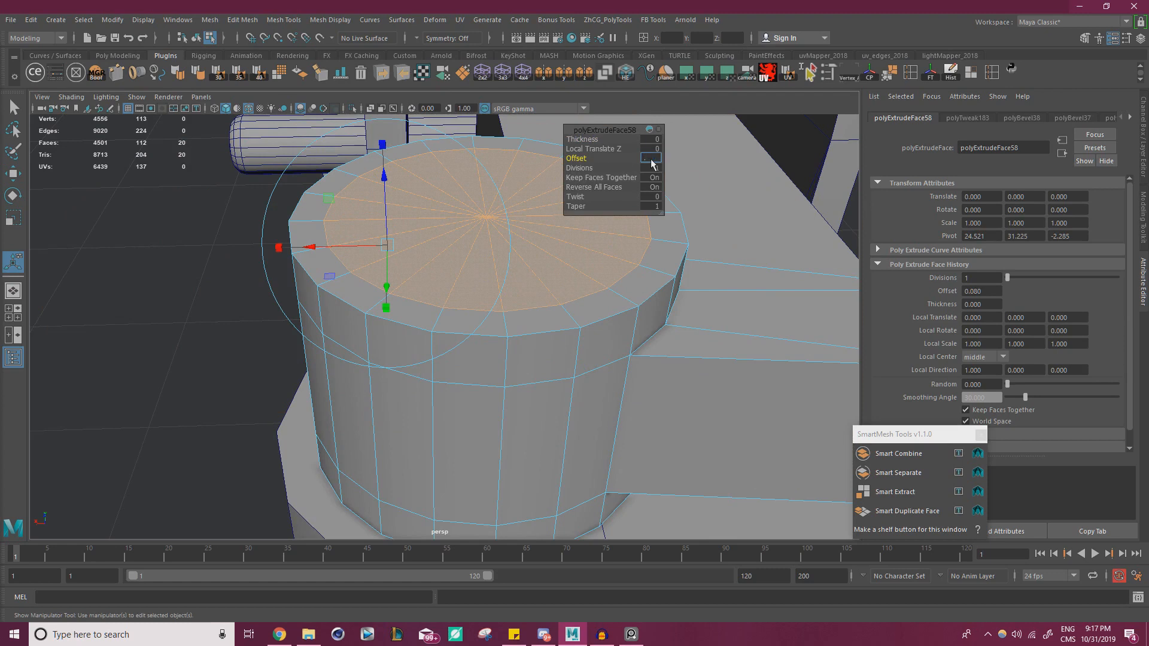
{"action": "key", "text": "w"}
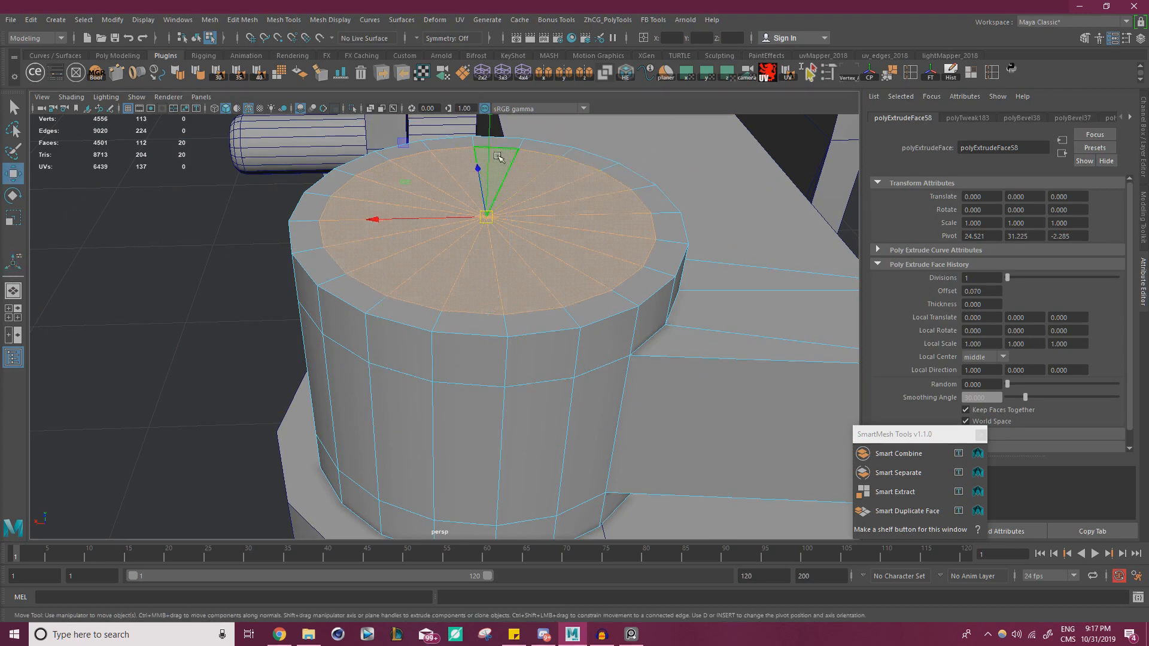
- Extrude the inset cap faces straight down to sink a shallow round recess into the cylinder's top
{"action": "left_click_drag", "start_coordinate": [498, 157], "coordinate": [480, 238], "text": "shift"}
{"action": "key", "text": "r"}
{"action": "key", "text": "w"}
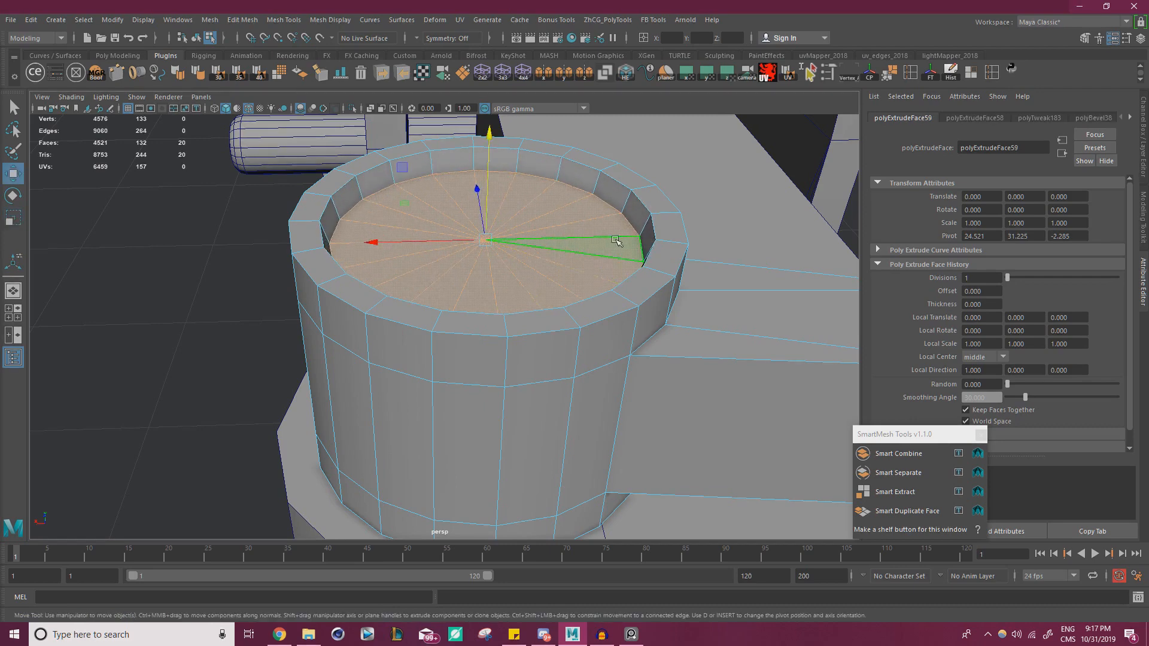
- Scale the ring of inner wall faces of the recess inward to thicken its rim, and return to object mode
{"action": "right_click_drag", "start_coordinate": [616, 240], "coordinate": [479, 257], "text": "alt"}
{"action": "left_click_drag", "start_coordinate": [497, 260], "coordinate": [514, 301], "text": "alt"}
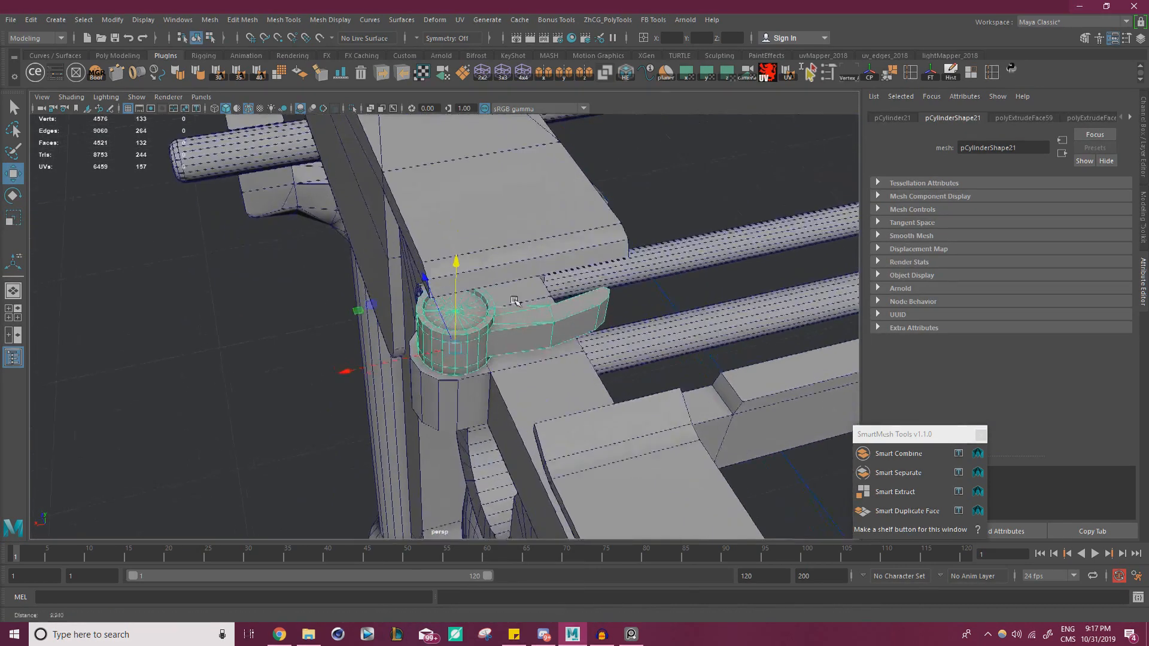
{"action": "right_click_drag", "start_coordinate": [514, 301], "coordinate": [499, 303], "text": "alt"}
{"action": "left_click_drag", "start_coordinate": [500, 302], "coordinate": [586, 281], "text": "alt"}
{"action": "mouse_move", "coordinate": [527, 308]}
{"action": "right_mouse_down", "text": "alt"}
{"action": "mouse_move", "coordinate": [670, 311]}
{"action": "mouse_move", "coordinate": [542, 314]}
{"action": "right_mouse_up", "text": "alt"}
{"action": "right_click_drag", "start_coordinate": [411, 197], "coordinate": [408, 231]}
{"action": "left_click", "coordinate": [363, 147]}
{"action": "double_click", "coordinate": [340, 167], "text": "shift"}
{"action": "key", "text": "r"}
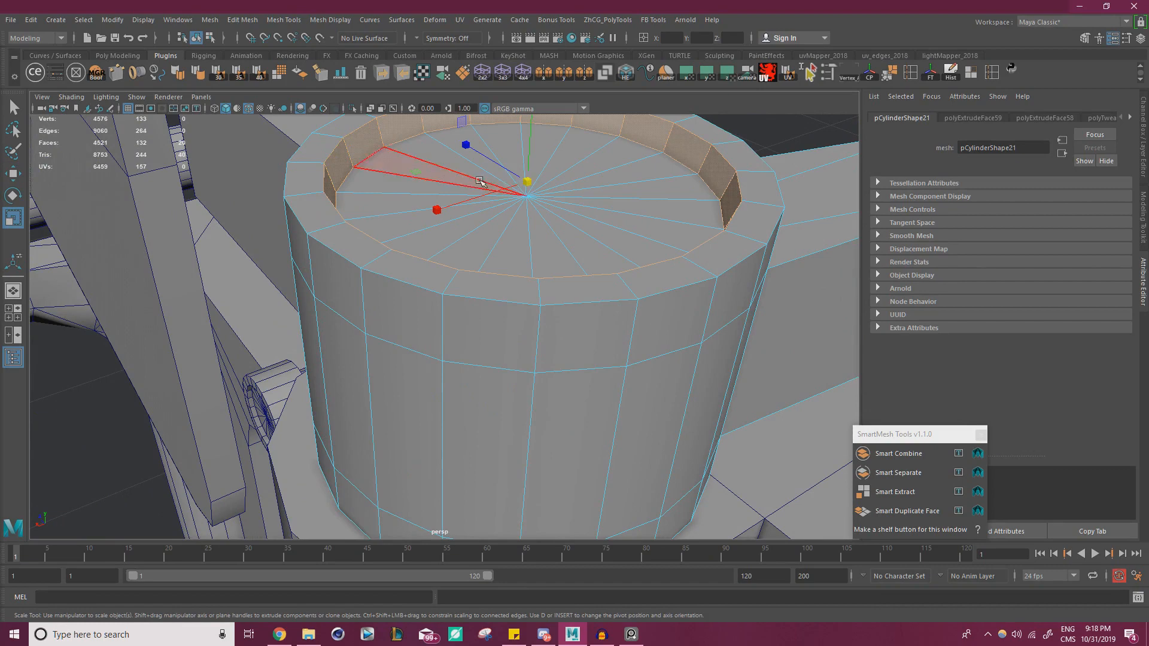
{"action": "left_click_drag", "start_coordinate": [418, 174], "coordinate": [432, 173]}
{"action": "right_click_drag", "start_coordinate": [460, 209], "coordinate": [353, 235], "text": "alt"}
{"action": "left_click_drag", "start_coordinate": [348, 291], "coordinate": [351, 292]}
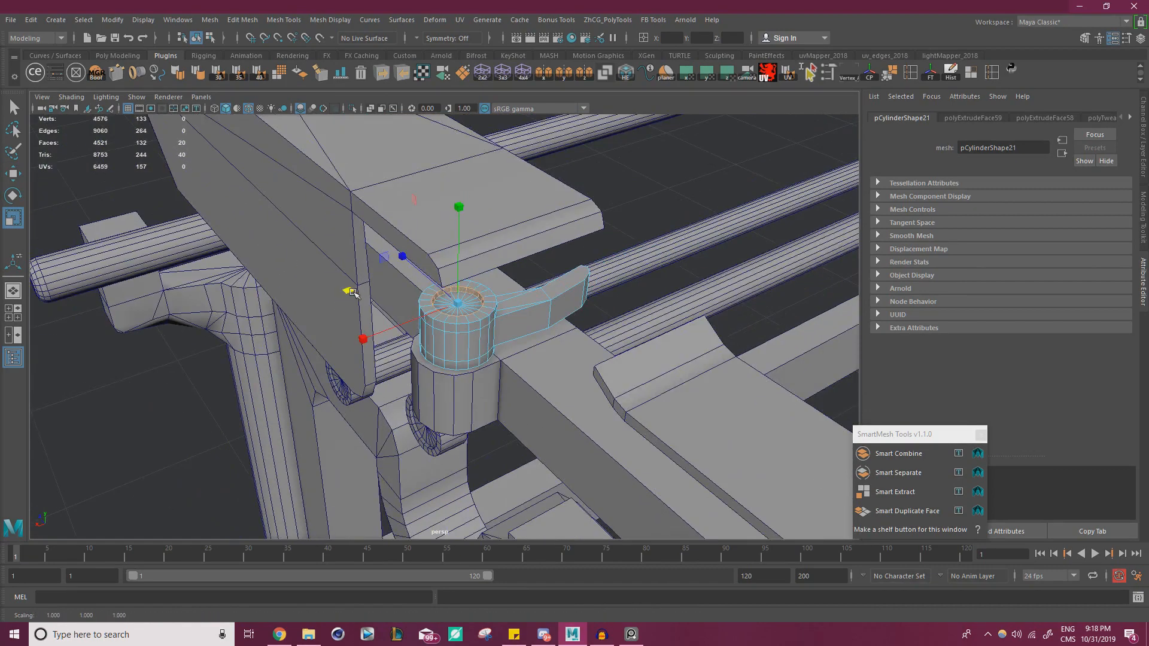
{"action": "key", "text": "w"}
{"action": "right_click_drag", "start_coordinate": [464, 314], "coordinate": [520, 275]}
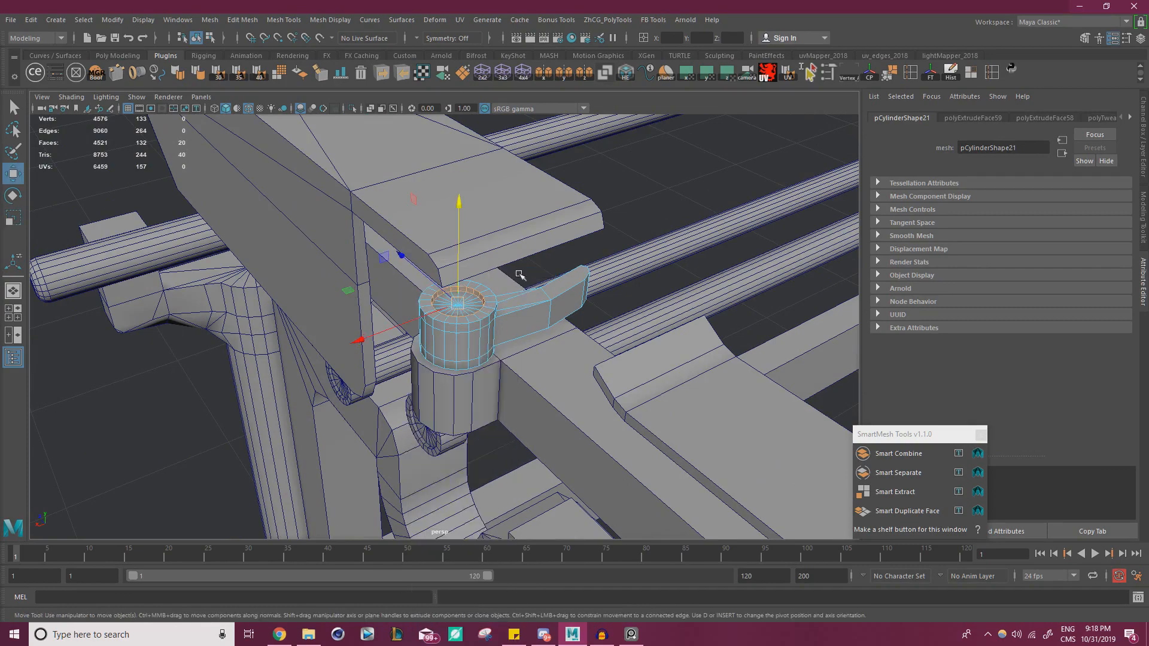
{"action": "left_click", "coordinate": [520, 274]}
- Cut a new edge loop around the cylinder's middle band, running on through the curved arm
{"action": "right_click_drag", "start_coordinate": [419, 238], "coordinate": [335, 263], "text": "alt"}
{"action": "left_click_drag", "start_coordinate": [353, 281], "coordinate": [441, 317], "text": "alt"}
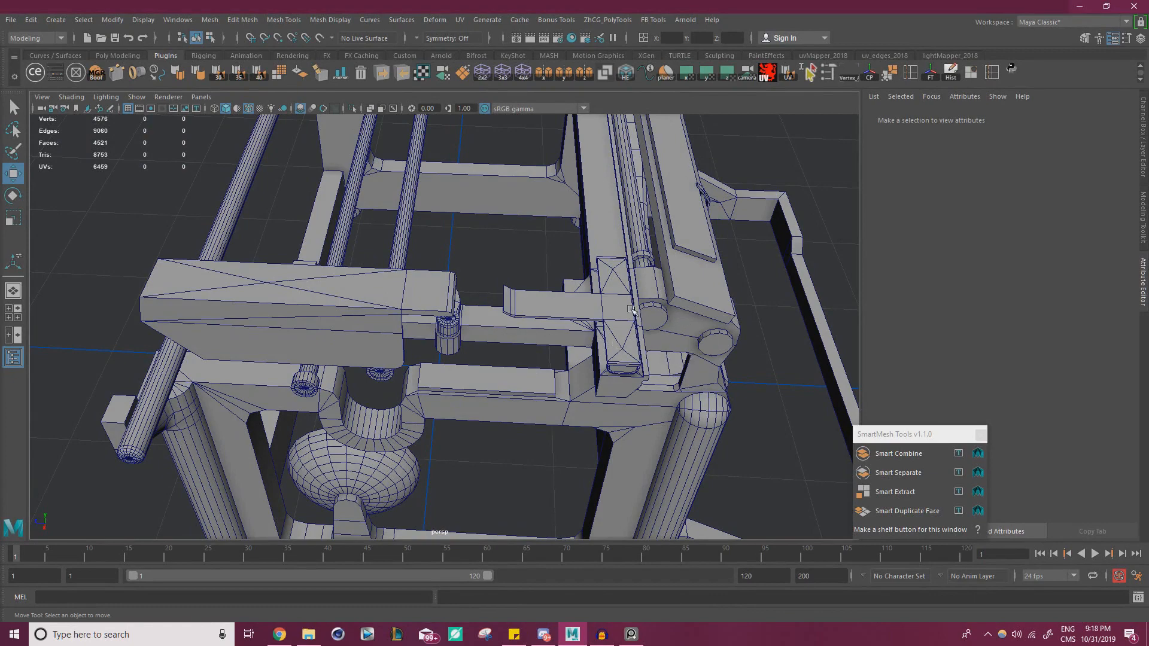
{"action": "left_click_drag", "start_coordinate": [630, 309], "coordinate": [410, 304], "text": "alt"}
{"action": "right_click_drag", "start_coordinate": [411, 304], "coordinate": [582, 374], "text": "alt"}
{"action": "left_click_drag", "start_coordinate": [583, 374], "coordinate": [538, 356], "text": "alt"}
{"action": "right_click_drag", "start_coordinate": [539, 356], "coordinate": [636, 383], "text": "alt"}
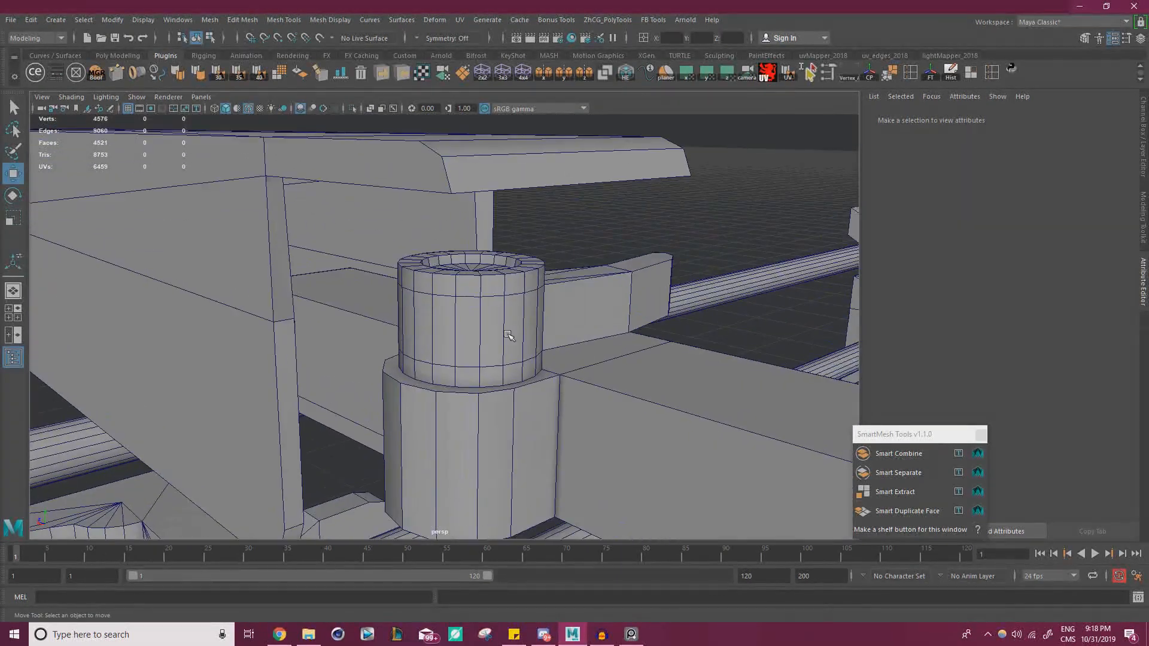
{"action": "left_click", "coordinate": [507, 335]}
{"action": "left_click_drag", "start_coordinate": [526, 346], "coordinate": [549, 365], "text": "alt"}
{"action": "right_click_drag", "start_coordinate": [549, 365], "coordinate": [587, 364], "text": "alt"}
{"action": "left_click_drag", "start_coordinate": [529, 353], "coordinate": [500, 328], "text": "alt"}
{"action": "key", "text": "ctrl+shift+x"}
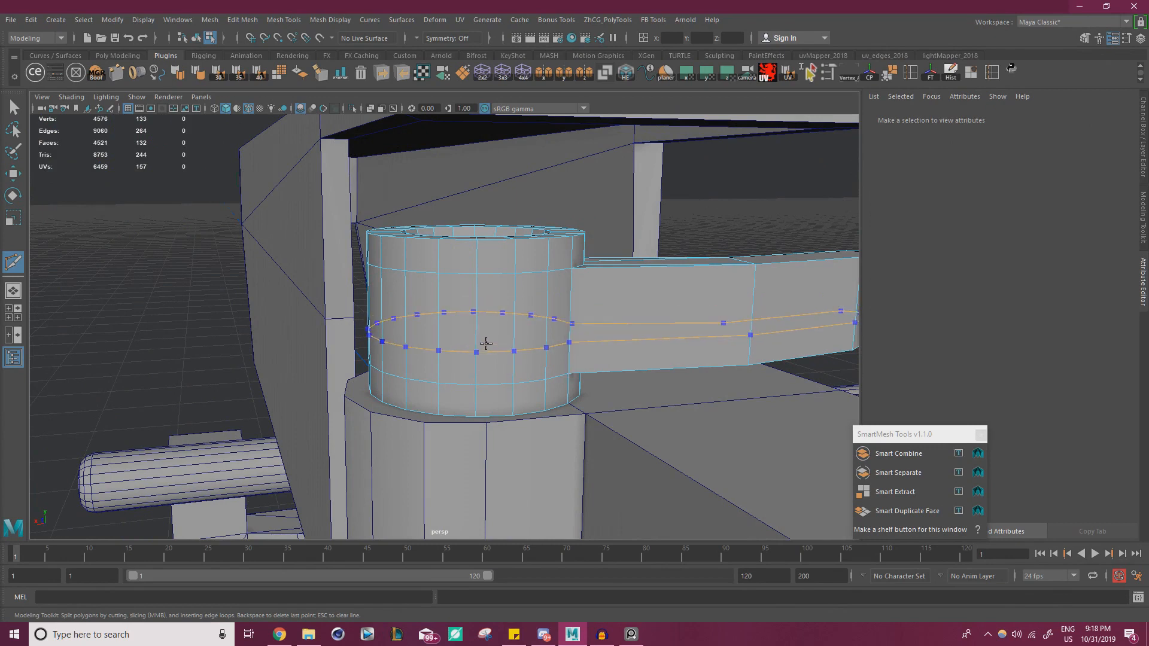
{"action": "left_click", "coordinate": [488, 336], "text": "ctrl"}
- Snap the new loop's vertices on the curved arm up to its top edge and merge the mesh's overlapping vertices
{"action": "key", "text": "w"}
{"action": "right_click_drag", "start_coordinate": [601, 337], "coordinate": [539, 297]}
{"action": "middle_click_drag", "start_coordinate": [605, 297], "coordinate": [448, 281], "text": "alt"}
{"action": "right_click_drag", "start_coordinate": [448, 281], "coordinate": [667, 328], "text": "alt"}
{"action": "left_click", "coordinate": [679, 311]}
{"action": "left_click_drag", "start_coordinate": [679, 312], "coordinate": [511, 304], "text": "alt"}
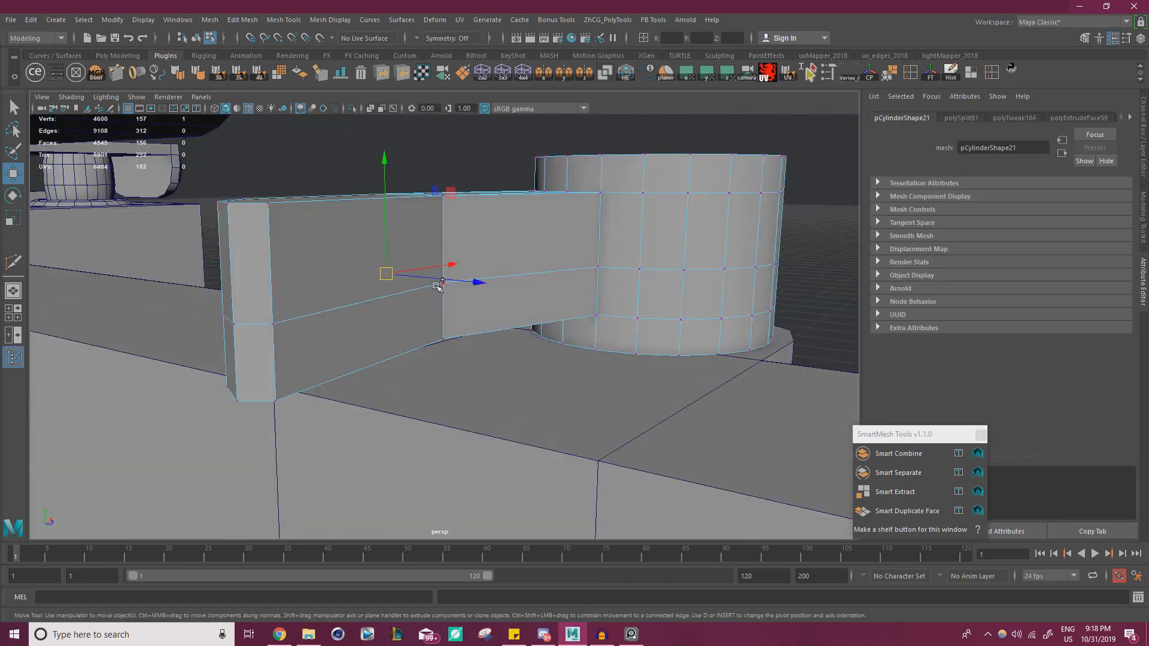
{"action": "key", "text": "space"}
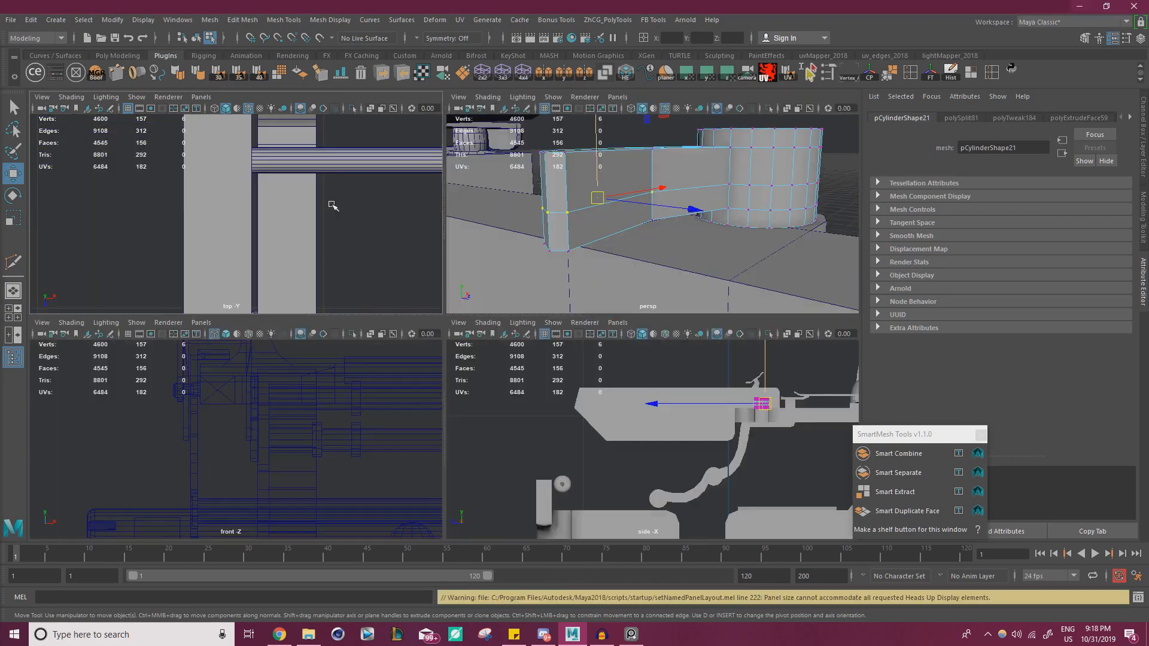
{"action": "key", "text": "space"}
{"action": "left_click_drag", "start_coordinate": [331, 193], "coordinate": [371, 257]}
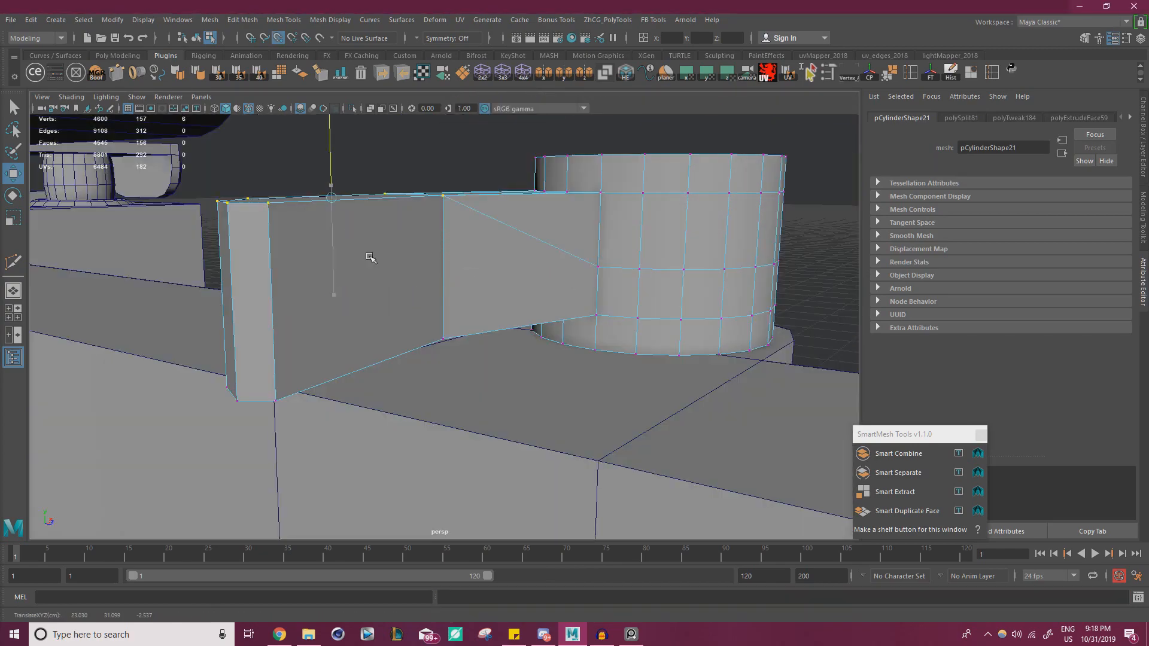
{"action": "left_click_drag", "start_coordinate": [449, 339], "coordinate": [206, 418], "text": "alt"}
{"action": "right_click_drag", "start_coordinate": [408, 294], "coordinate": [405, 221], "text": "shift"}
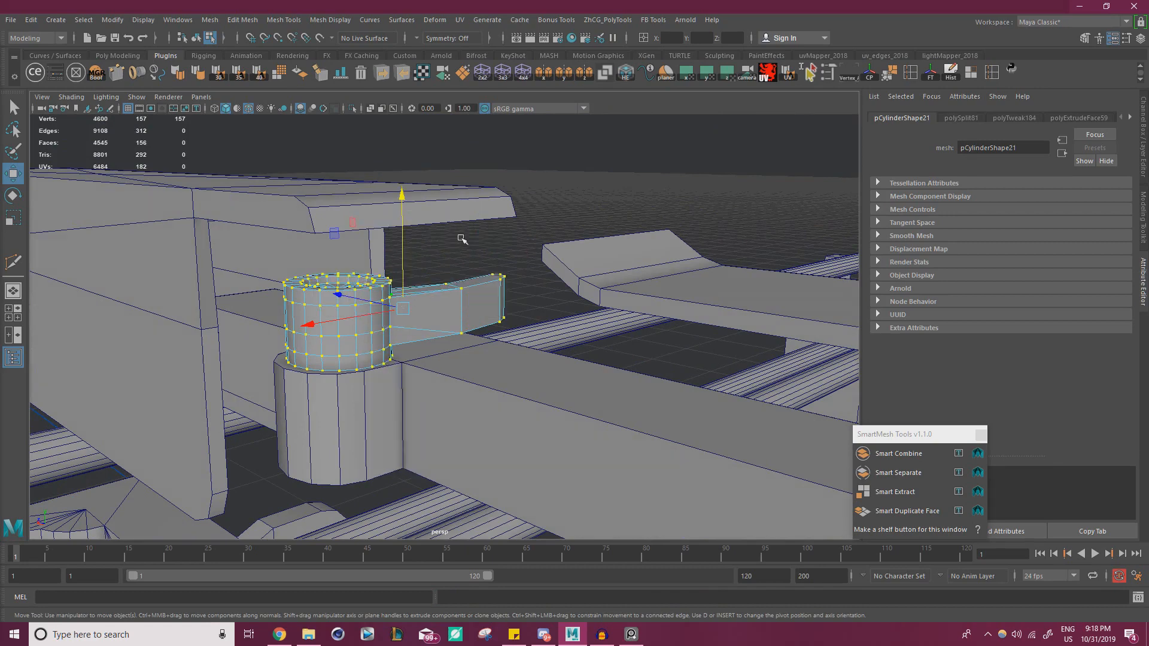
- Select four adjacent faces on the cylinder's lower side band and extrude them outward along the support arm
{"action": "scroll", "coordinate": [363, 328], "scroll_direction": "up", "scroll_amount": 3}
{"action": "left_click_drag", "start_coordinate": [363, 328], "coordinate": [458, 314], "text": "alt"}
{"action": "key", "text": "w"}
{"action": "right_click_drag", "start_coordinate": [433, 290], "coordinate": [546, 332]}
{"action": "left_click", "coordinate": [522, 321]}
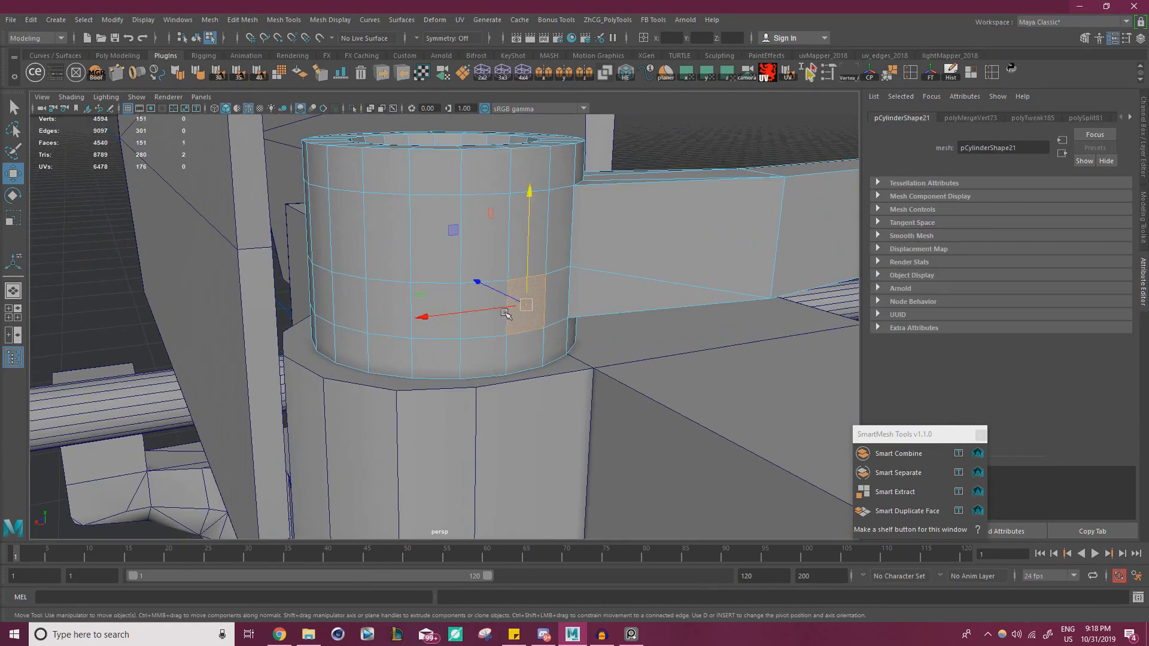
{"action": "double_click", "coordinate": [392, 304], "text": "shift"}
{"action": "left_click_drag", "start_coordinate": [392, 304], "coordinate": [443, 359], "text": "alt"}
{"action": "scroll", "coordinate": [443, 359], "scroll_direction": "down", "scroll_amount": 5}
{"action": "middle_click_drag", "start_coordinate": [424, 359], "coordinate": [383, 261], "text": "alt"}
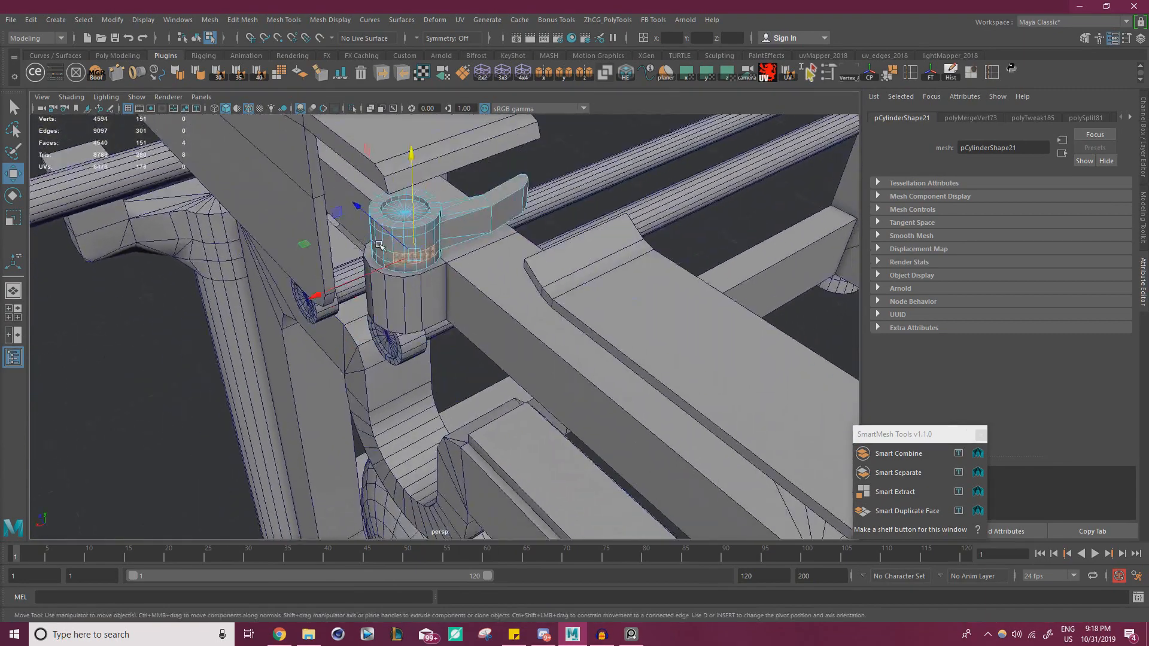
{"action": "left_click_drag", "start_coordinate": [383, 261], "coordinate": [353, 251], "text": "alt"}
{"action": "right_click_drag", "start_coordinate": [455, 288], "coordinate": [551, 300], "text": "alt"}
{"action": "middle_click_drag", "start_coordinate": [431, 209], "coordinate": [467, 297], "text": "alt"}
{"action": "right_click_drag", "start_coordinate": [467, 297], "coordinate": [516, 304], "text": "alt"}
{"action": "left_click", "coordinate": [495, 245]}
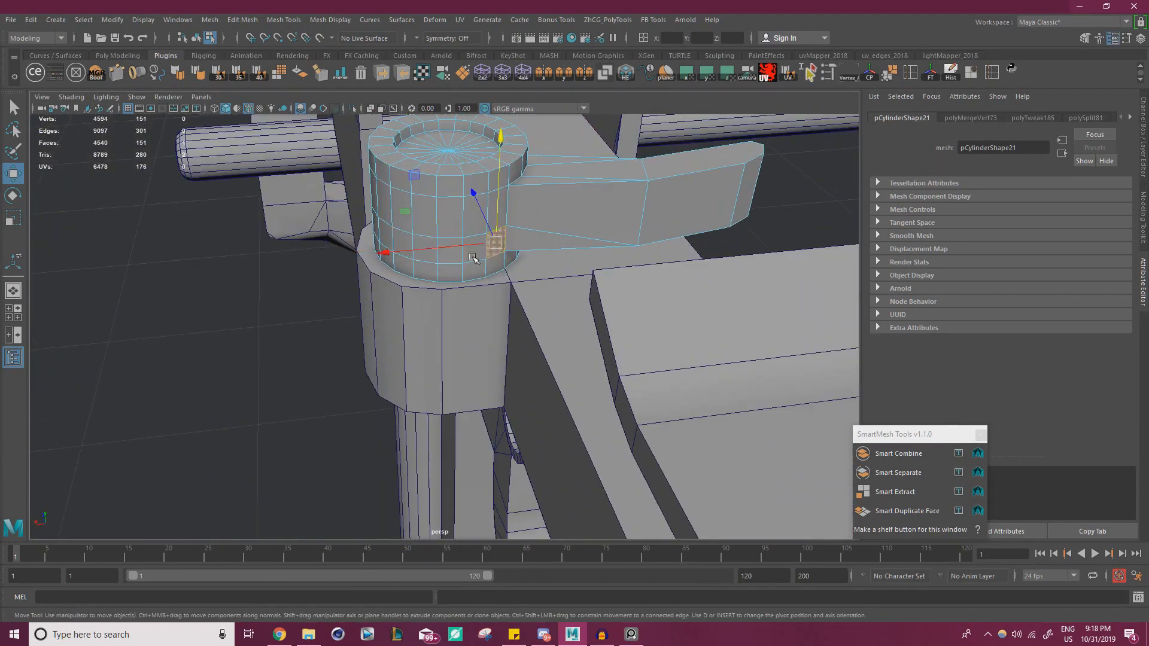
{"action": "left_click_drag", "start_coordinate": [529, 294], "coordinate": [353, 276], "text": "alt"}
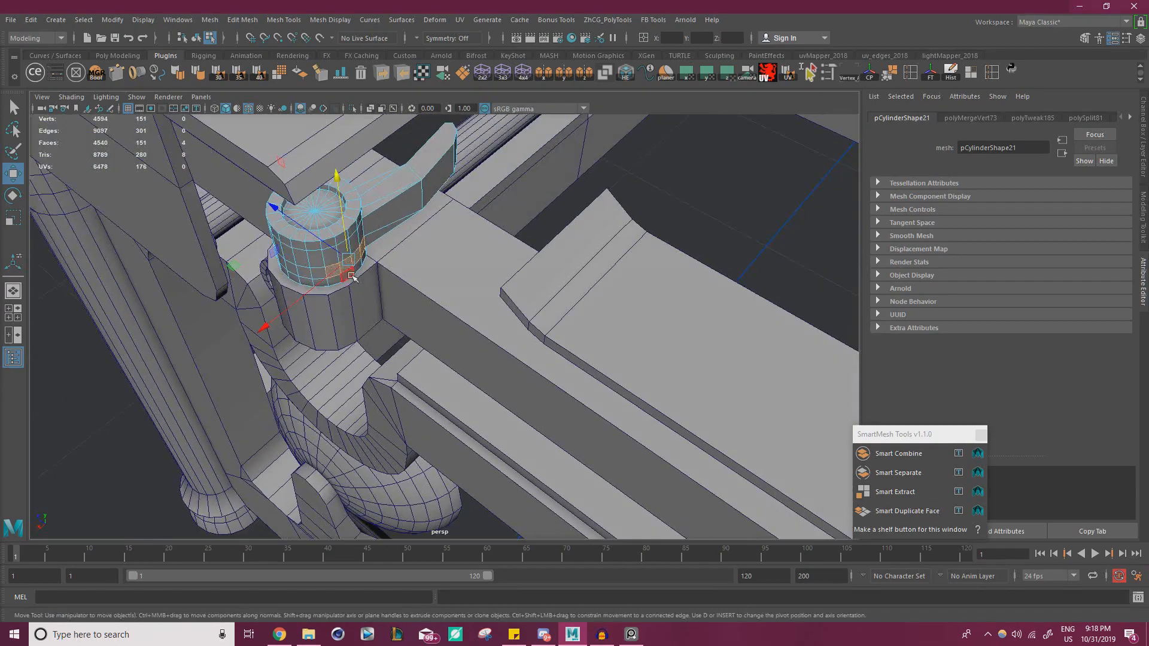
{"action": "left_click_drag", "start_coordinate": [291, 221], "coordinate": [404, 298], "text": "shift"}
{"action": "left_click_drag", "start_coordinate": [458, 251], "coordinate": [526, 231], "text": "alt"}
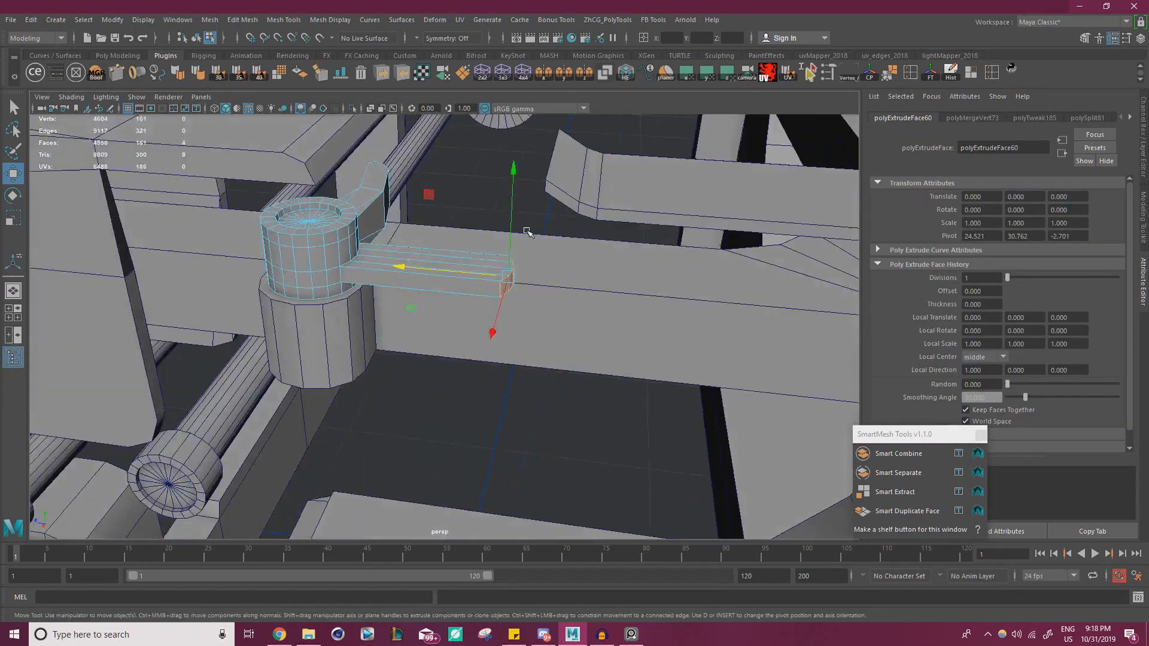
- Flatten the end of the extruded block into a straight plane and pull it back to make the block shorter
{"action": "right_click_drag", "start_coordinate": [526, 230], "coordinate": [440, 258], "text": "alt"}
{"action": "left_click_drag", "start_coordinate": [441, 258], "coordinate": [455, 308], "text": "alt"}
{"action": "right_click_drag", "start_coordinate": [454, 308], "coordinate": [503, 312], "text": "alt"}
{"action": "key", "text": "r"}
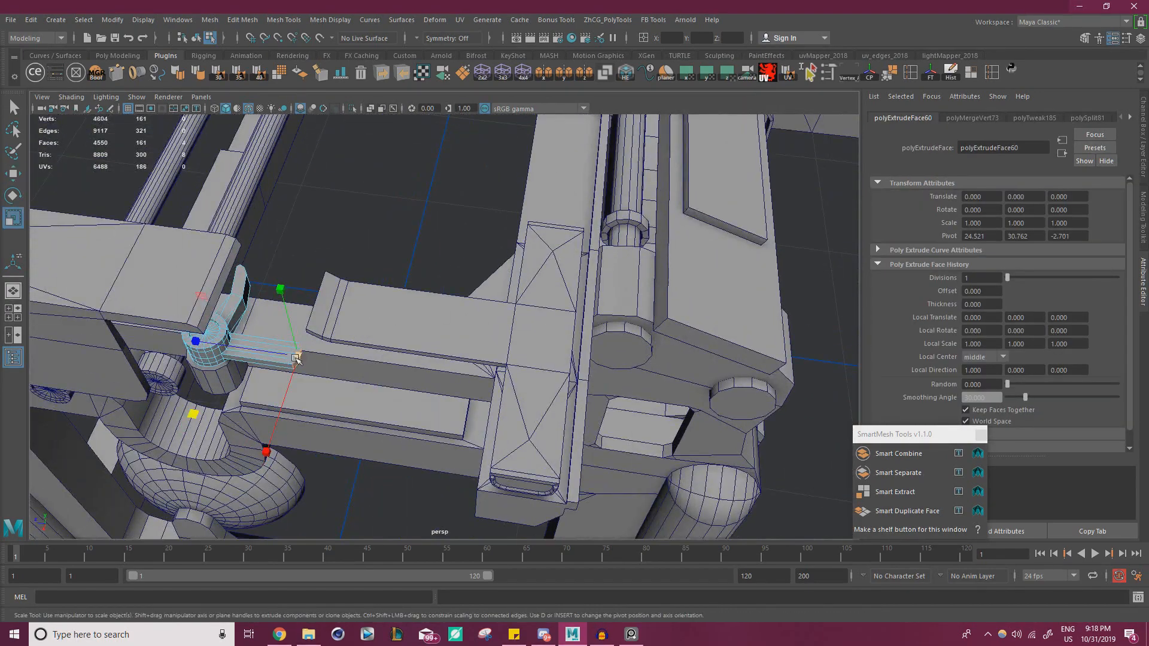
{"action": "middle_click_drag", "start_coordinate": [269, 335], "coordinate": [479, 284], "text": "alt"}
{"action": "right_click_drag", "start_coordinate": [478, 285], "coordinate": [544, 300], "text": "alt"}
{"action": "middle_click_drag", "start_coordinate": [544, 300], "coordinate": [473, 353], "text": "alt"}
{"action": "key", "text": "w"}
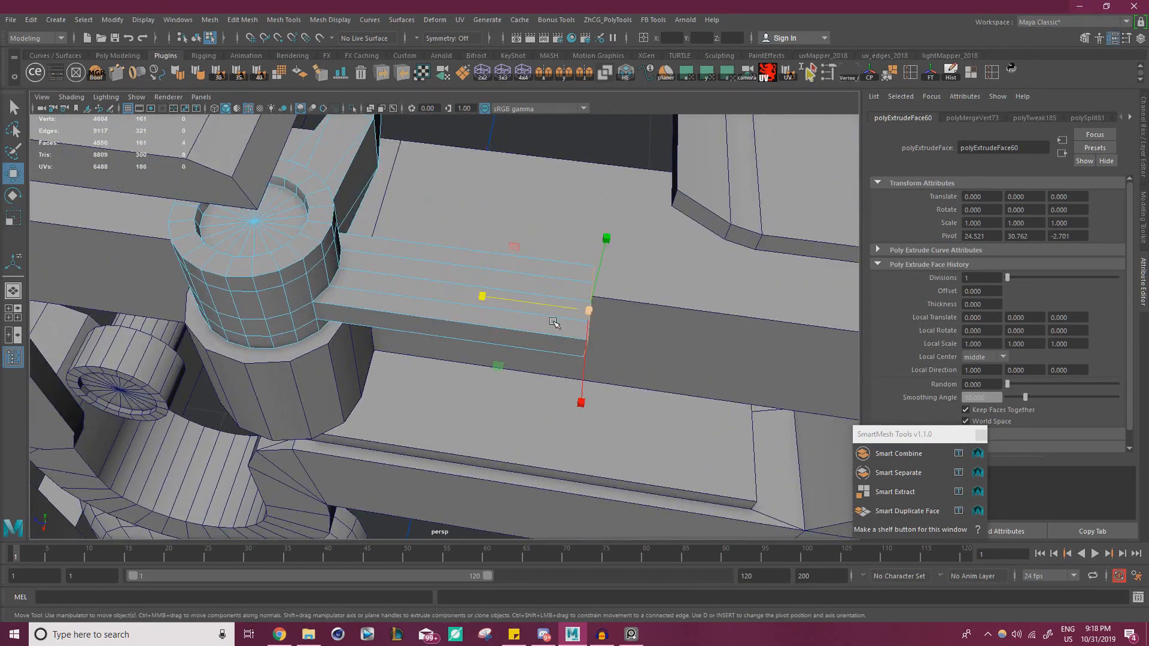
{"action": "left_click_drag", "start_coordinate": [496, 297], "coordinate": [329, 272]}
{"action": "key", "text": "f"}
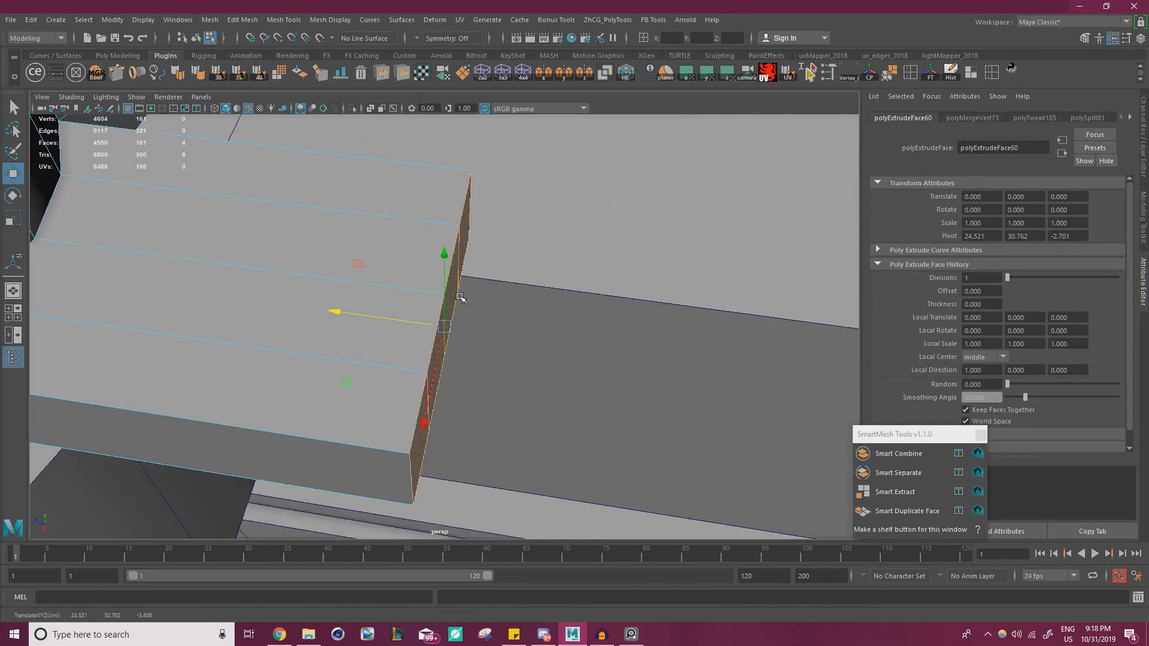
{"action": "scroll", "coordinate": [405, 283], "scroll_direction": "down", "scroll_amount": 5}
{"action": "left_click_drag", "start_coordinate": [405, 283], "coordinate": [489, 306], "text": "alt"}
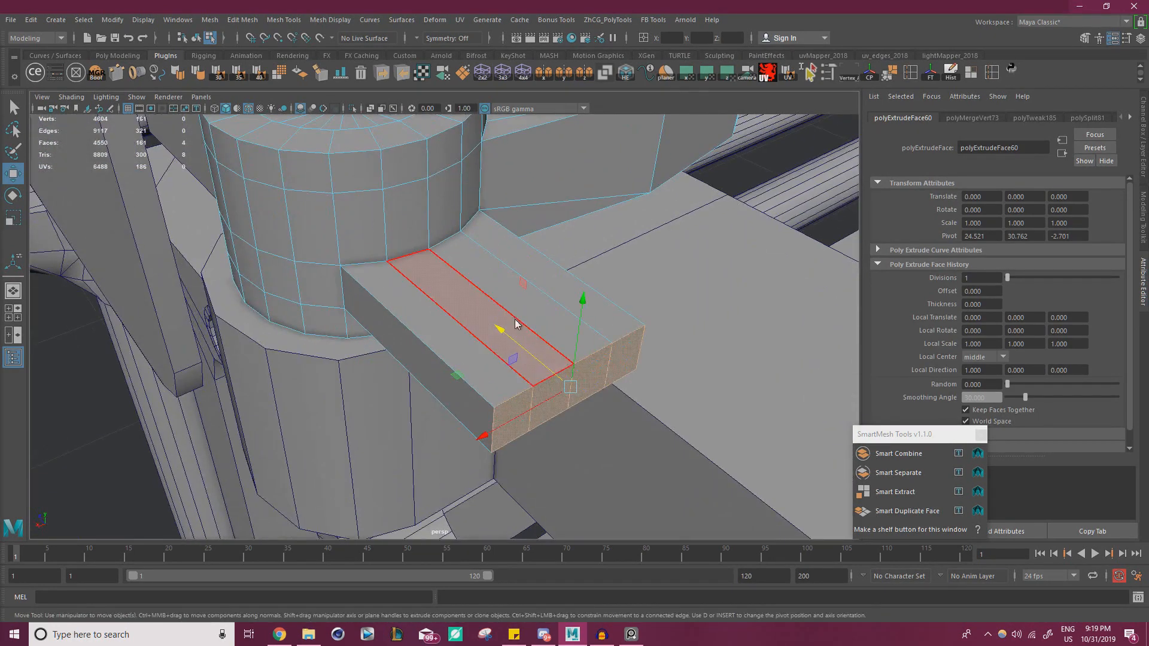
- Snap the inner vertical edges on the block's end face onto its two outer corner edges
{"action": "right_click_drag", "start_coordinate": [515, 321], "coordinate": [515, 282]}
{"action": "left_click", "coordinate": [526, 399]}
{"action": "left_click_drag", "start_coordinate": [474, 440], "coordinate": [443, 447]}
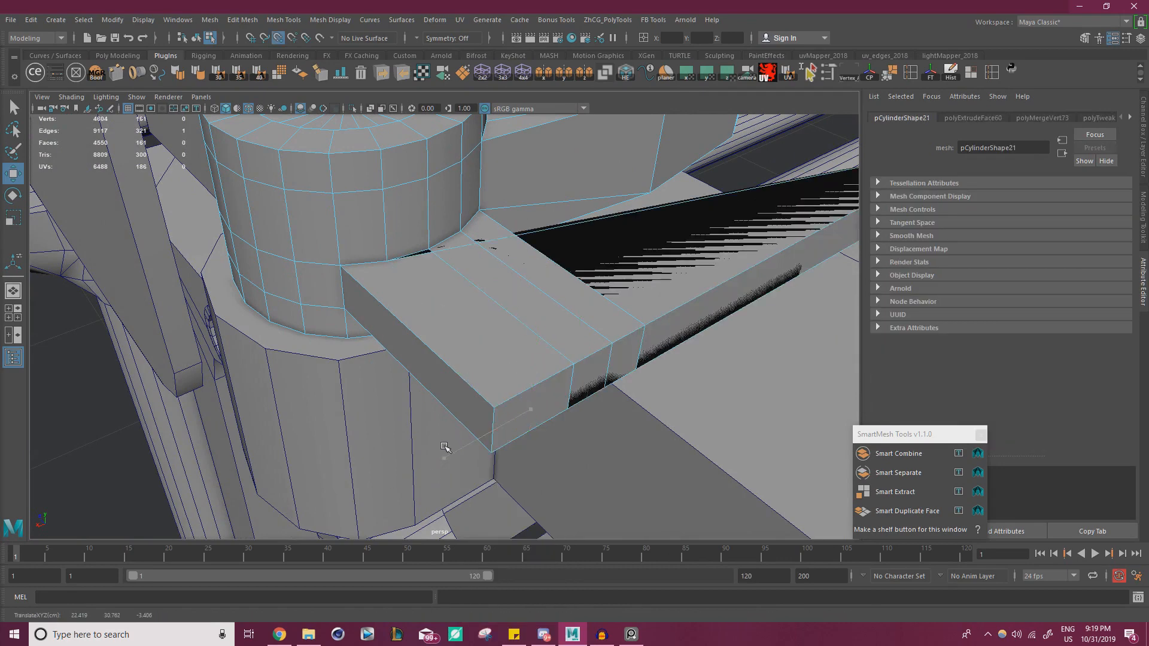
{"action": "left_click", "coordinate": [572, 388]}
{"action": "left_click_drag", "start_coordinate": [531, 411], "coordinate": [495, 429]}
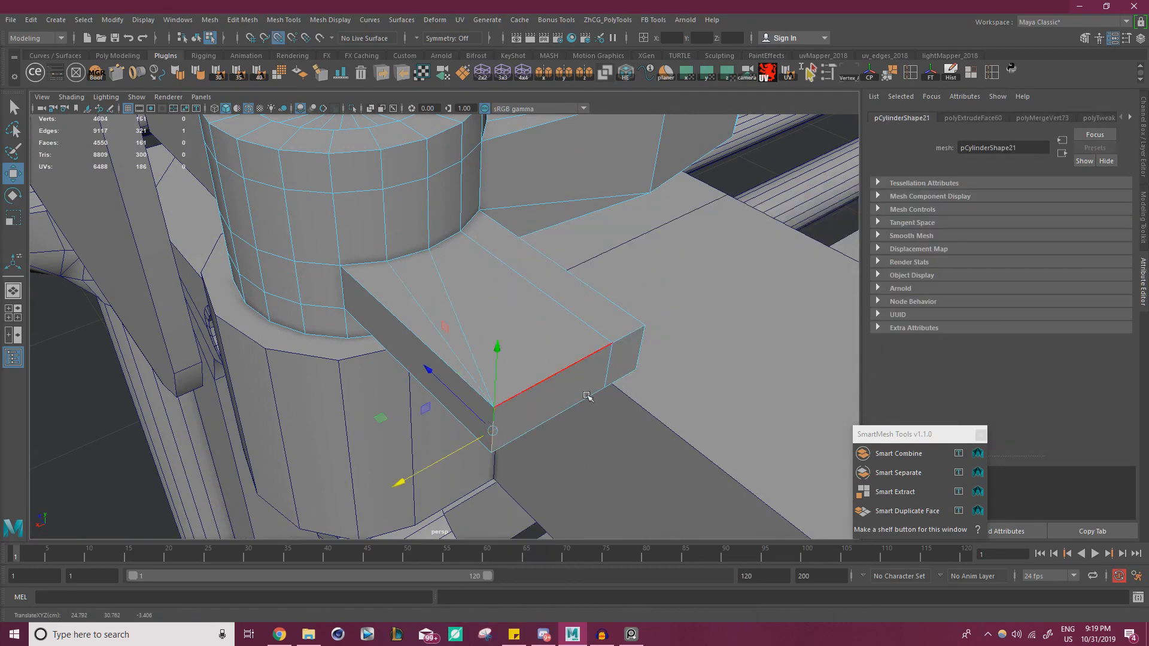
{"action": "left_click", "coordinate": [607, 371]}
{"action": "key", "text": "v"}
{"action": "left_click_drag", "start_coordinate": [570, 390], "coordinate": [644, 340]}
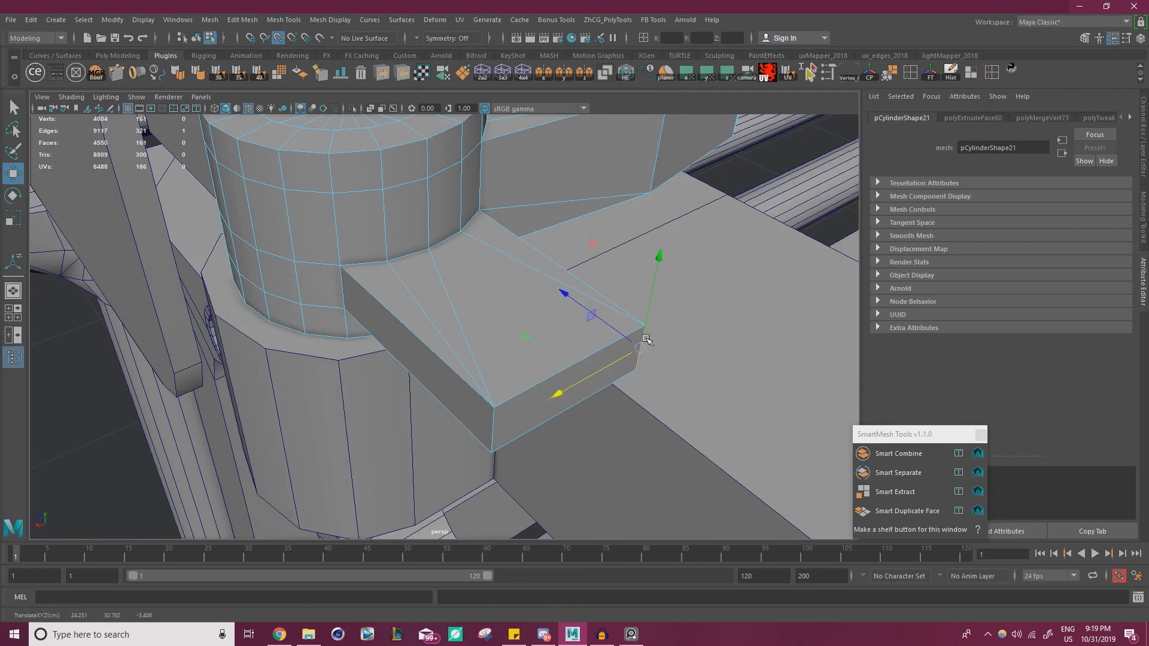
- Select all vertices of the cylinder mesh and merge the overlapping ones
{"action": "right_click_drag", "start_coordinate": [510, 290], "coordinate": [280, 457]}
{"action": "left_click_drag", "start_coordinate": [280, 457], "coordinate": [658, 138]}
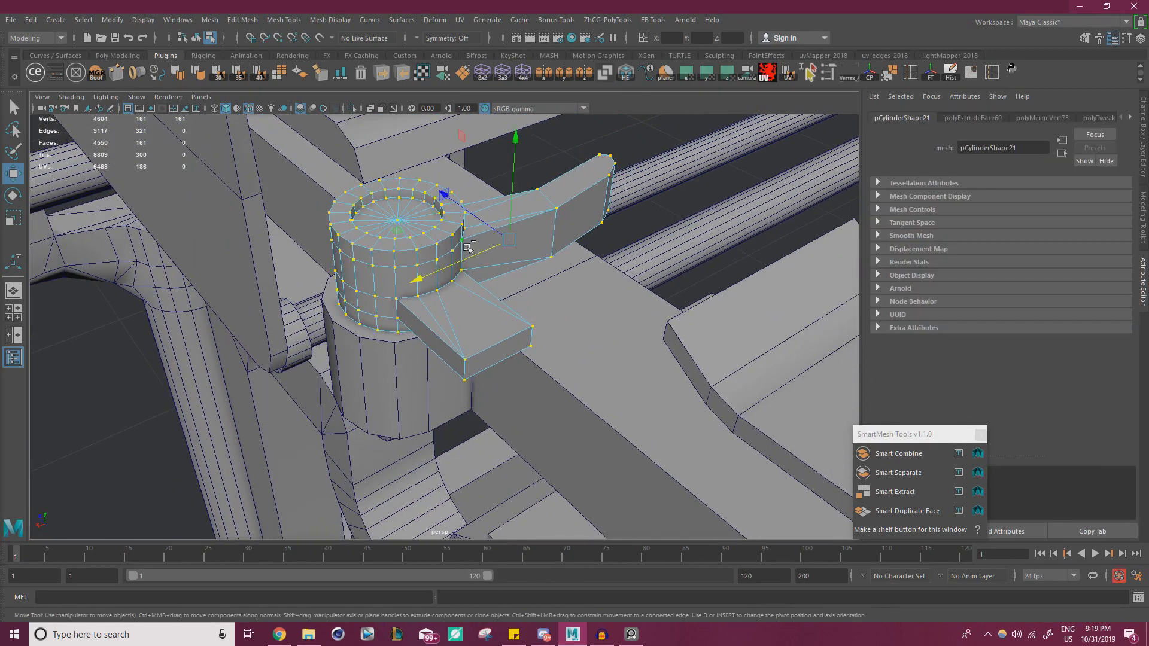
{"action": "right_click_drag", "start_coordinate": [462, 249], "coordinate": [477, 181], "text": "shift"}
{"action": "key", "text": "ctrl+z"}
{"action": "right_click_drag", "start_coordinate": [397, 226], "coordinate": [392, 200], "text": "shift"}
- Move the block's end face outward along the support arm to stretch it into a long, thin bar
{"action": "right_click_drag", "start_coordinate": [472, 316], "coordinate": [467, 335]}
{"action": "key", "text": "w"}
{"action": "left_click", "coordinate": [491, 357]}
{"action": "right_click_drag", "start_coordinate": [572, 359], "coordinate": [431, 359], "text": "alt"}
{"action": "left_click_drag", "start_coordinate": [431, 359], "coordinate": [336, 328], "text": "alt"}
{"action": "middle_click_drag", "start_coordinate": [336, 328], "coordinate": [398, 318], "text": "alt"}
{"action": "right_click_drag", "start_coordinate": [398, 317], "coordinate": [344, 317], "text": "alt"}
{"action": "middle_click_drag", "start_coordinate": [700, 350], "coordinate": [461, 335], "text": "alt"}
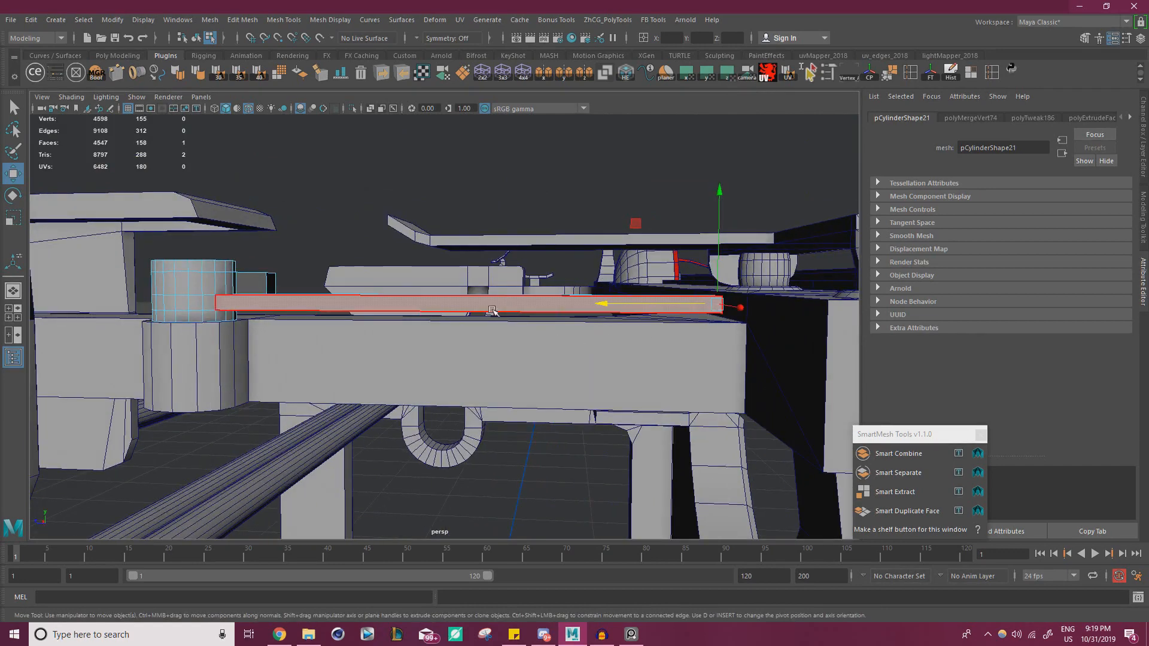
- Check the lever joint in the reference photo, and raise all vertices of the cylinder mesh except those at its base
{"action": "left_click", "coordinate": [630, 634]}
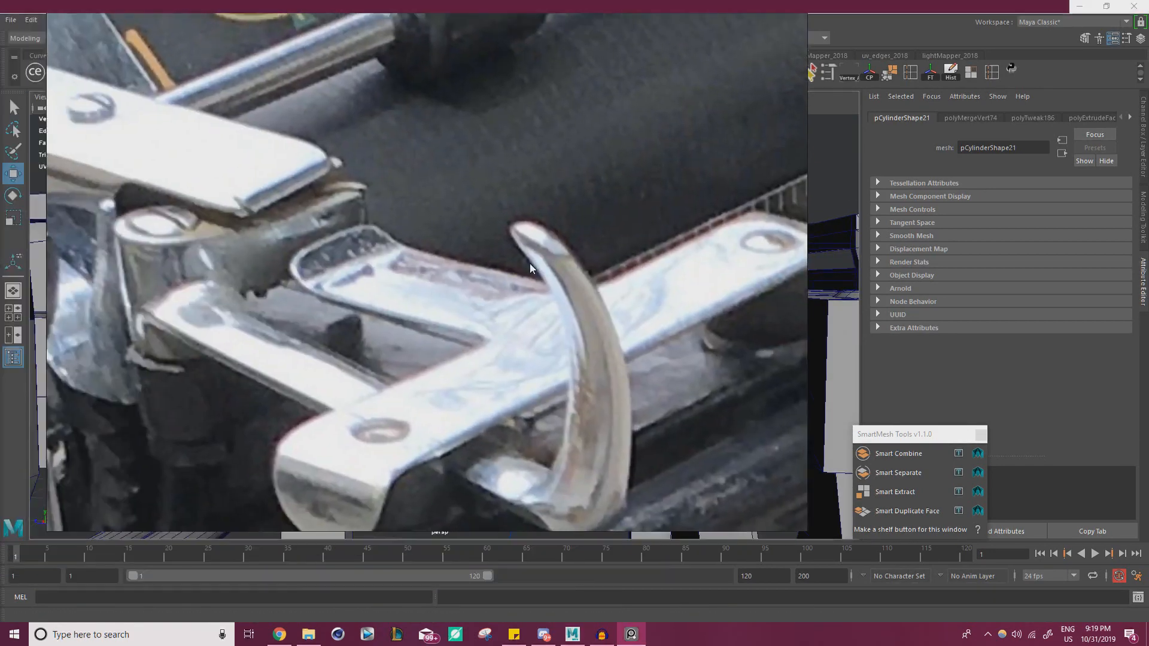
{"action": "middle_click_drag", "start_coordinate": [530, 264], "coordinate": [582, 239]}
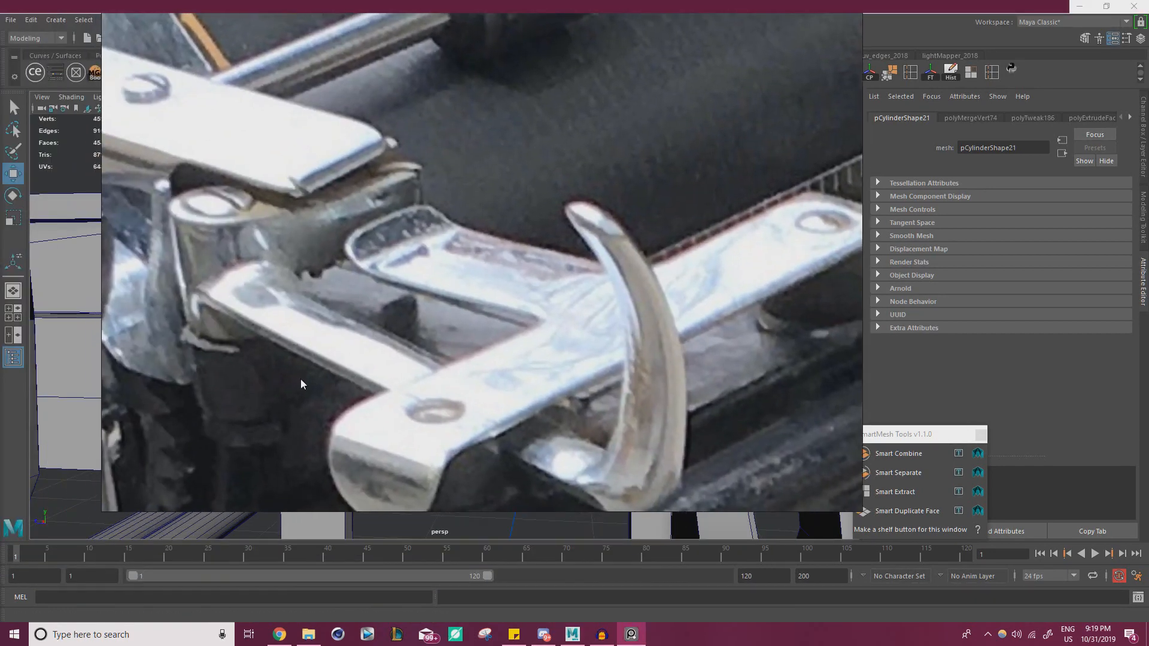
{"action": "right_click_drag", "start_coordinate": [224, 222], "coordinate": [0, 223]}
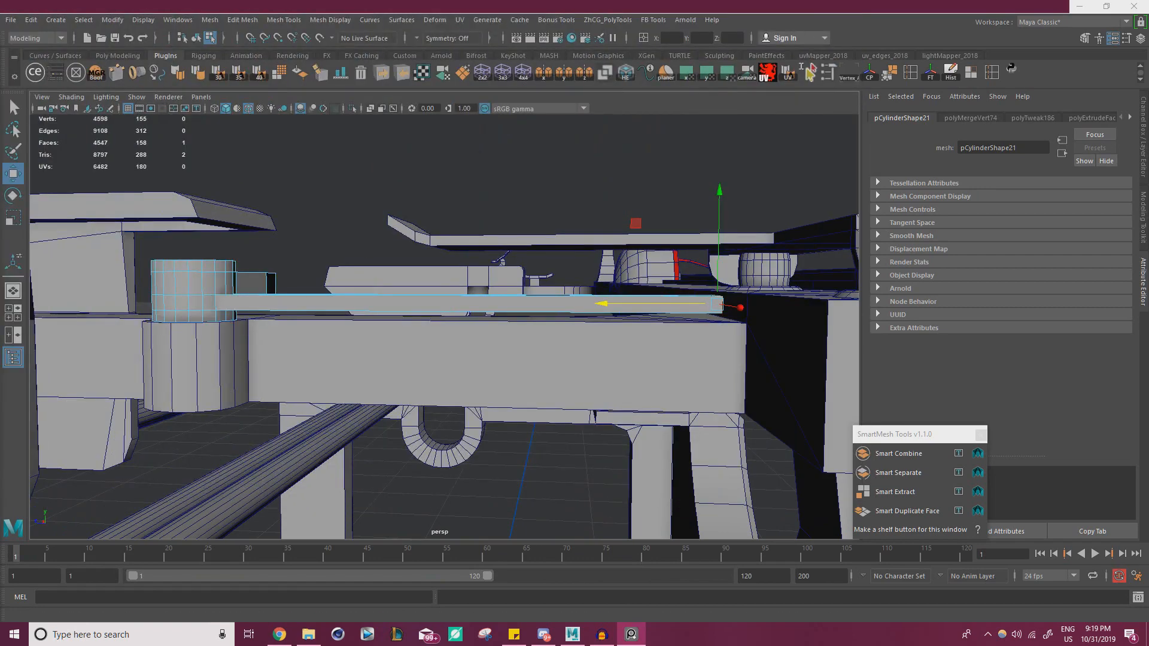
{"action": "right_click_drag", "start_coordinate": [359, 374], "coordinate": [439, 376], "text": "alt"}
{"action": "middle_click_drag", "start_coordinate": [439, 377], "coordinate": [538, 398], "text": "alt"}
{"action": "left_click_drag", "start_coordinate": [278, 337], "coordinate": [365, 325], "text": "alt"}
{"action": "right_click_drag", "start_coordinate": [250, 275], "coordinate": [173, 264]}
{"action": "right_click_drag", "start_coordinate": [383, 311], "coordinate": [323, 317], "text": "alt"}
{"action": "left_click_drag", "start_coordinate": [323, 317], "coordinate": [232, 295], "text": "alt"}
{"action": "right_click_drag", "start_coordinate": [422, 307], "coordinate": [298, 284], "text": "alt"}
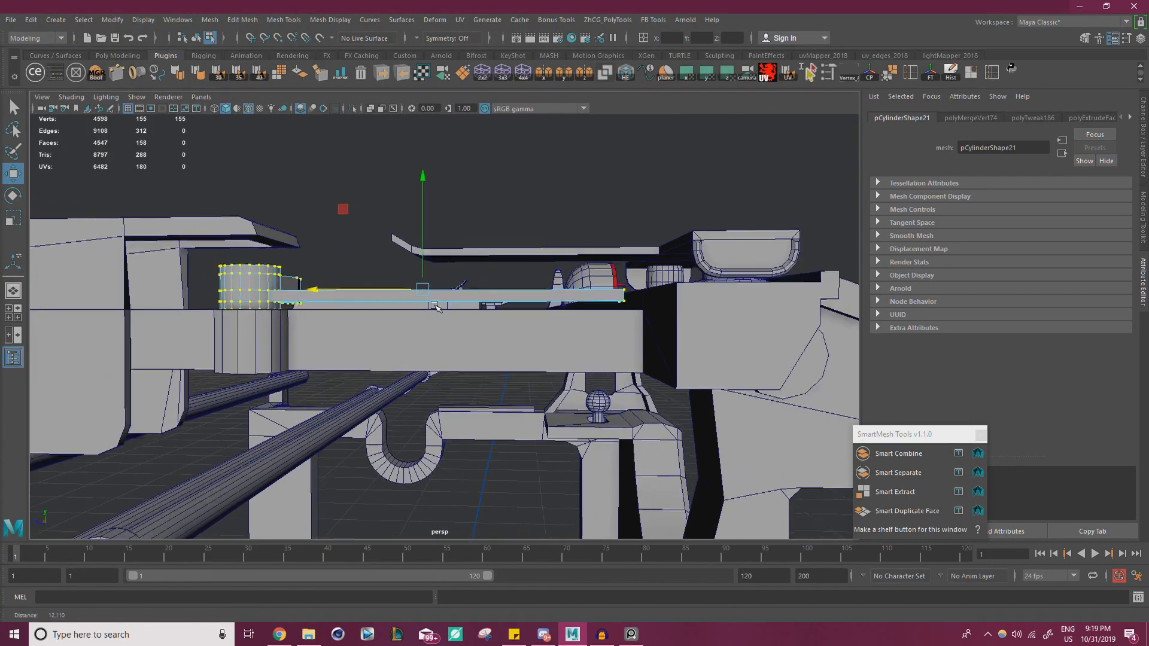
{"action": "left_click_drag", "start_coordinate": [179, 428], "coordinate": [711, 209]}
{"action": "left_click_drag", "start_coordinate": [418, 293], "coordinate": [501, 297], "text": "alt"}
{"action": "middle_click_drag", "start_coordinate": [504, 299], "coordinate": [646, 287], "text": "alt"}
{"action": "right_click_drag", "start_coordinate": [383, 263], "coordinate": [509, 281], "text": "alt"}
{"action": "middle_click_drag", "start_coordinate": [509, 281], "coordinate": [356, 346], "text": "alt"}
{"action": "right_click_drag", "start_coordinate": [179, 335], "coordinate": [385, 367], "text": "alt"}
{"action": "middle_click_drag", "start_coordinate": [385, 367], "coordinate": [477, 334], "text": "alt"}
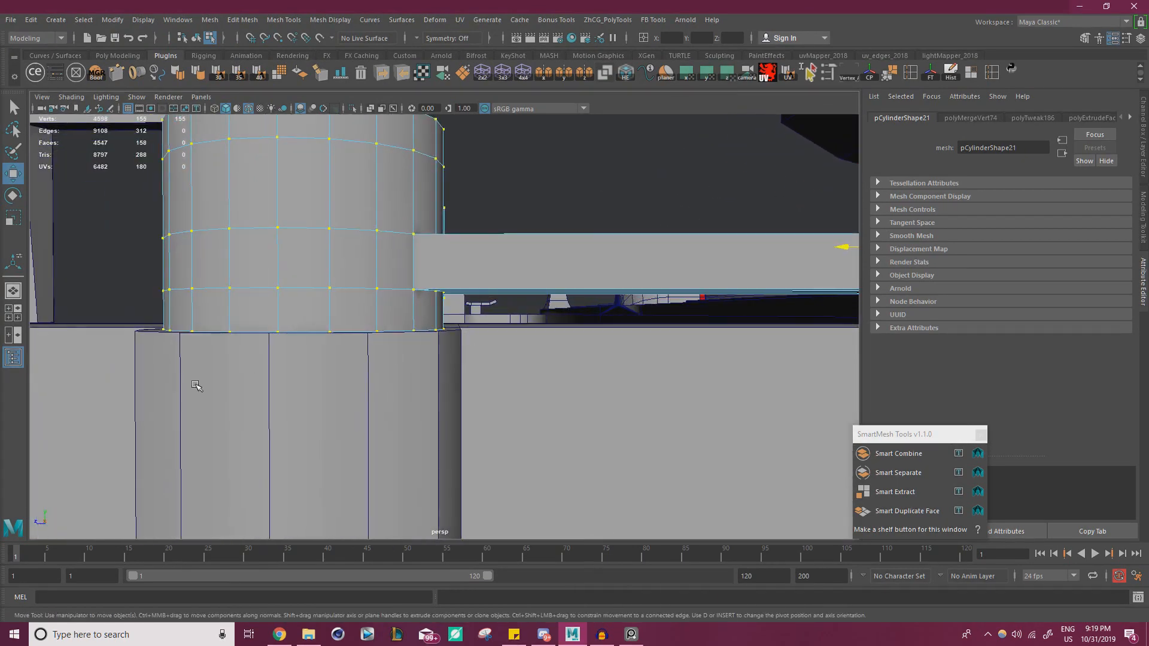
{"action": "left_click_drag", "start_coordinate": [484, 313], "coordinate": [484, 313], "text": "ctrl"}
{"action": "right_click_drag", "start_coordinate": [482, 329], "coordinate": [379, 321], "text": "alt"}
{"action": "left_click_drag", "start_coordinate": [379, 321], "coordinate": [259, 323], "text": "alt"}
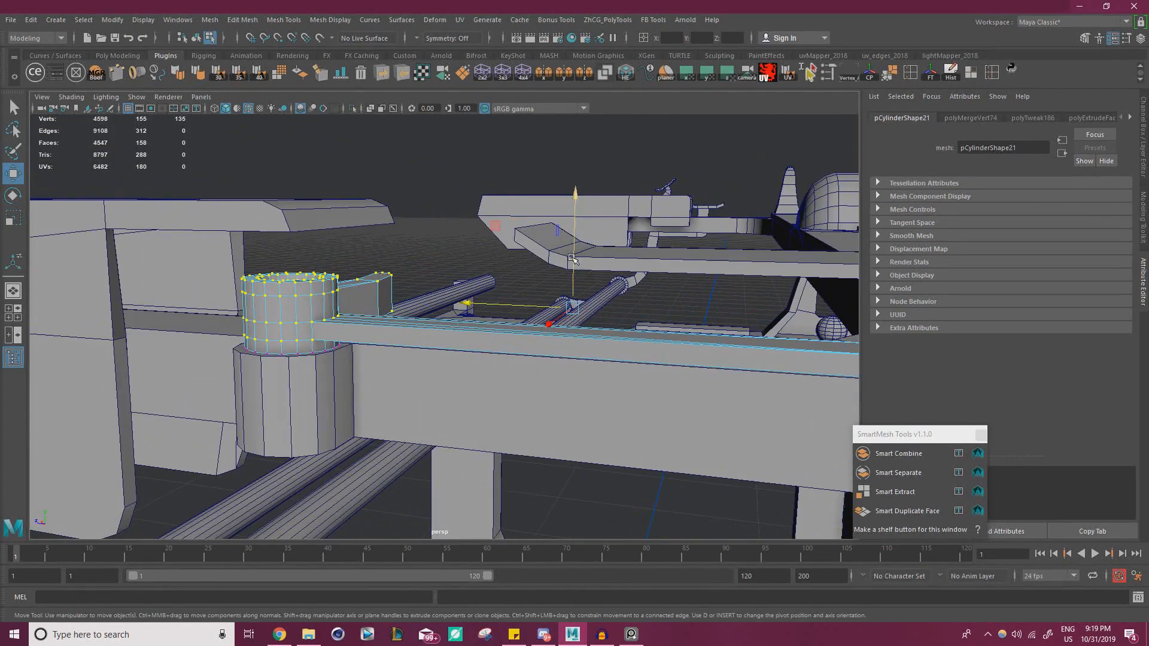
{"action": "left_click_drag", "start_coordinate": [577, 250], "coordinate": [635, 289]}
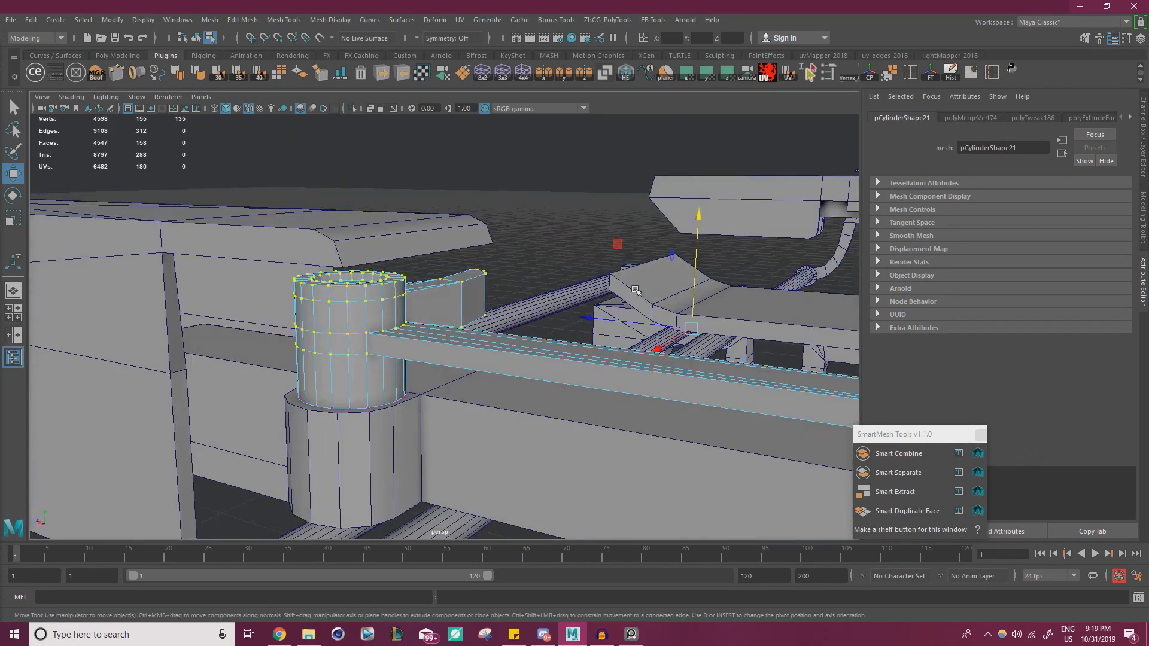
- Try to raise the four top faces of the short block towards the cylinder's rim
{"action": "left_click_drag", "start_coordinate": [699, 271], "coordinate": [605, 298], "text": "alt"}
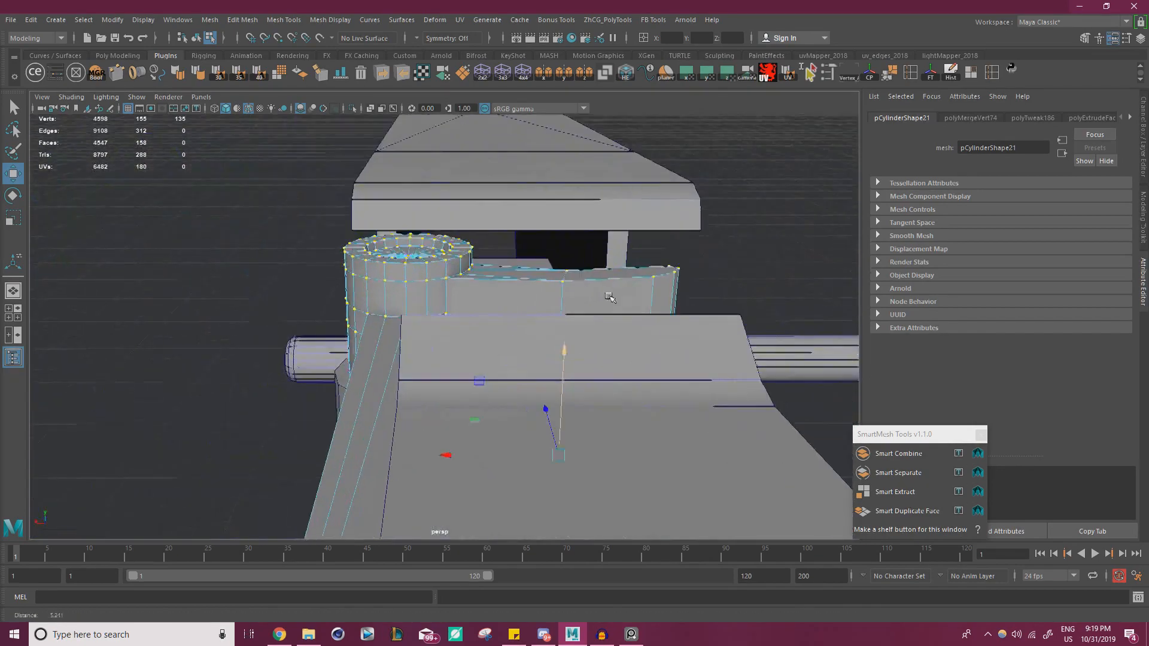
{"action": "middle_click_drag", "start_coordinate": [605, 298], "coordinate": [558, 328], "text": "alt"}
{"action": "scroll", "coordinate": [559, 327], "scroll_direction": "up", "scroll_amount": 3}
{"action": "left_click_drag", "start_coordinate": [559, 328], "coordinate": [413, 315], "text": "alt"}
{"action": "scroll", "coordinate": [403, 305], "scroll_direction": "up", "scroll_amount": 3}
{"action": "right_click_drag", "start_coordinate": [391, 282], "coordinate": [389, 315]}
{"action": "left_click", "coordinate": [410, 295], "text": "shift"}
{"action": "left_click", "coordinate": [465, 273], "text": "shift"}
{"action": "left_click", "coordinate": [597, 317], "text": "shift"}
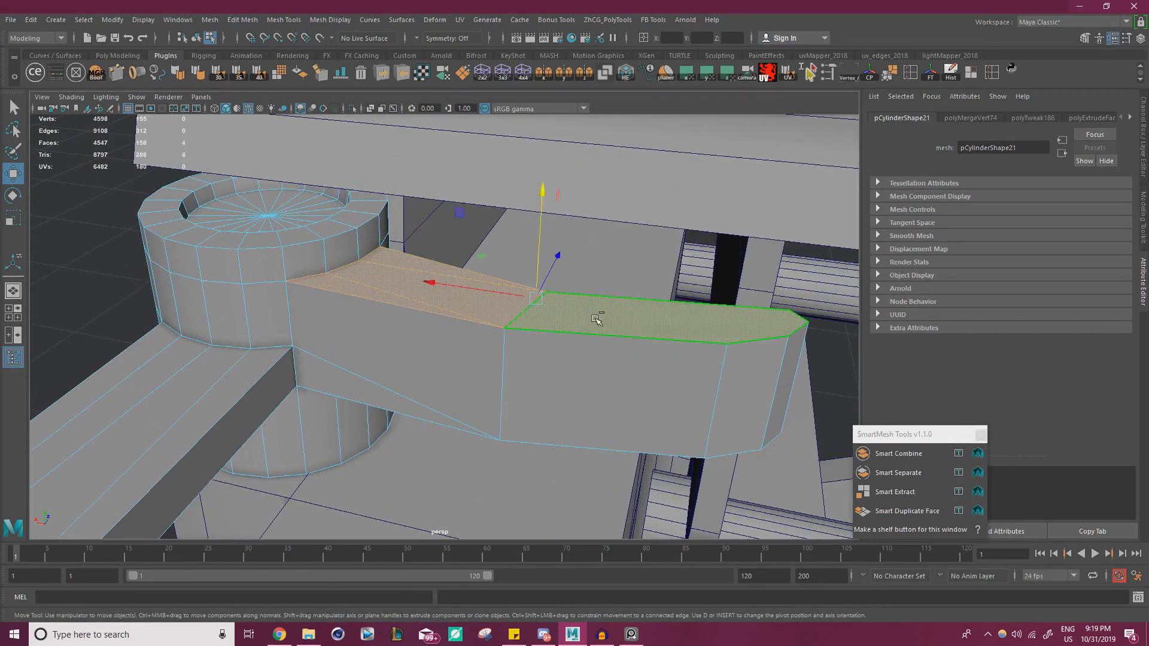
{"action": "left_click_drag", "start_coordinate": [562, 314], "coordinate": [544, 260], "text": "alt"}
{"action": "middle_click_drag", "start_coordinate": [544, 260], "coordinate": [539, 290], "text": "alt"}
{"action": "left_click_drag", "start_coordinate": [532, 290], "coordinate": [532, 267]}
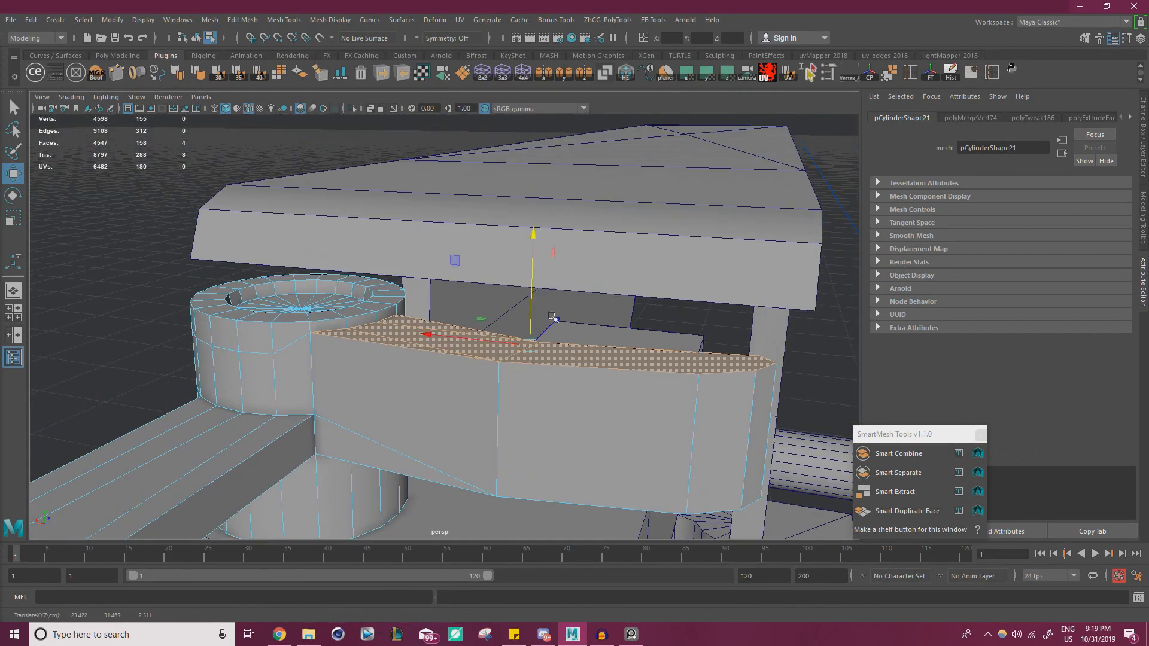
{"action": "left_click_drag", "start_coordinate": [578, 298], "coordinate": [450, 279], "text": "alt"}
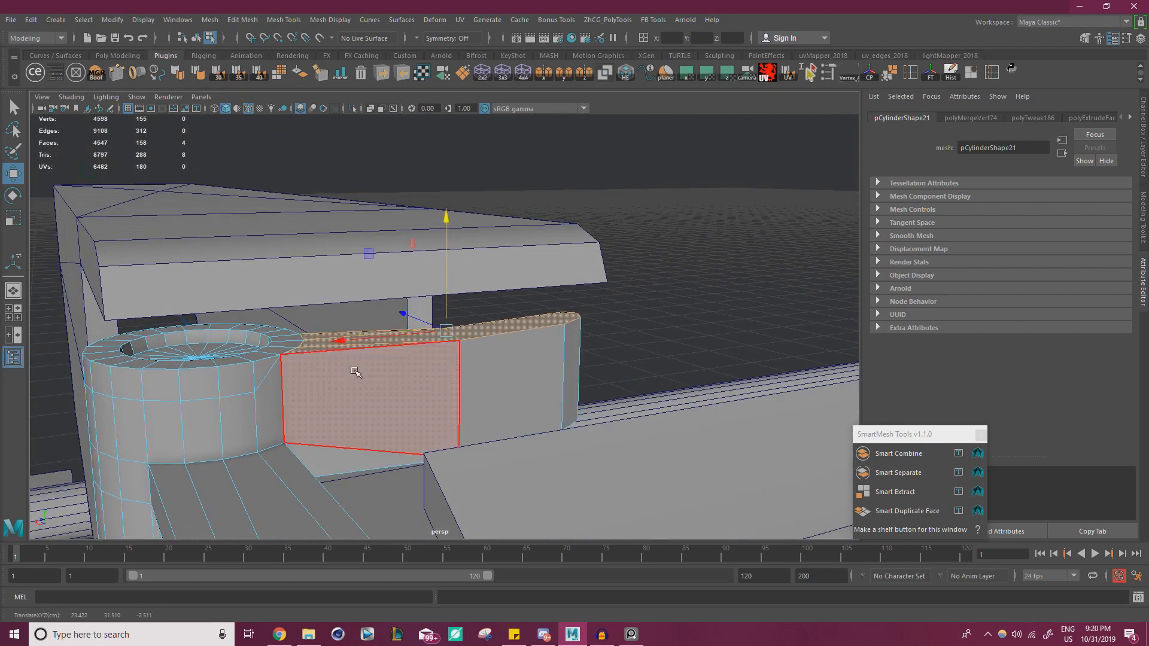
{"action": "left_click_drag", "start_coordinate": [279, 350], "coordinate": [530, 319], "text": "alt"}
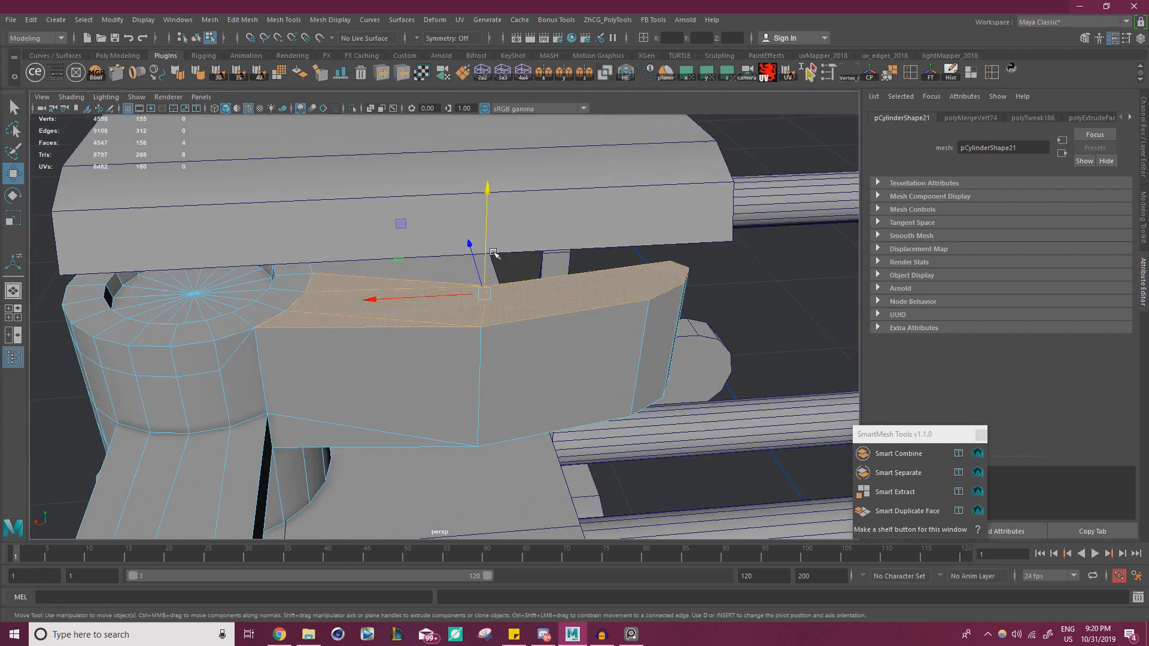
- Delete the three cylinder side faces above the short block and snap the block's top faces up to the rim's height
{"action": "left_click_drag", "start_coordinate": [493, 253], "coordinate": [526, 336], "text": "alt"}
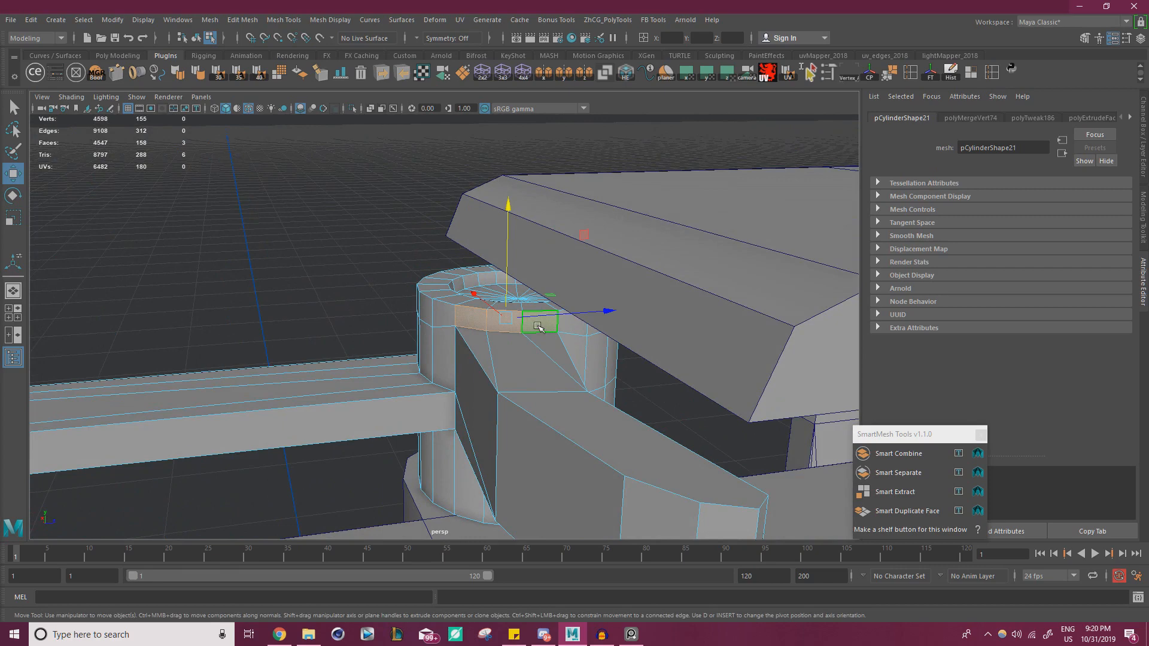
{"action": "key", "text": "Delete"}
{"action": "left_click", "coordinate": [516, 355]}
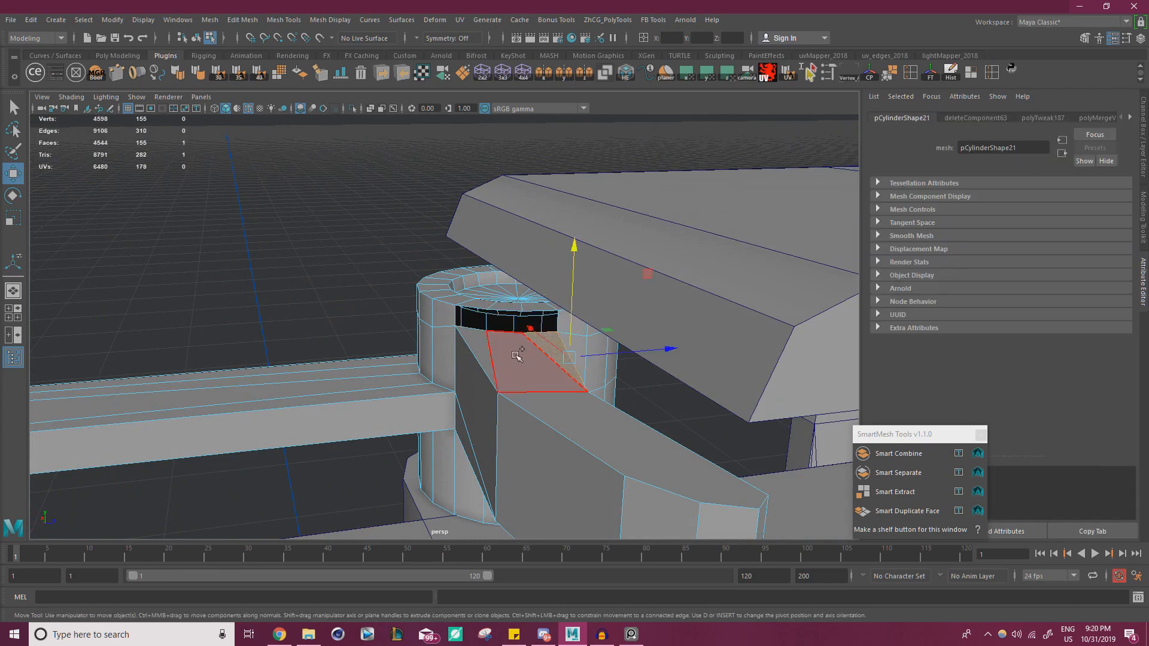
{"action": "left_click", "coordinate": [576, 414], "text": "shift"}
{"action": "left_click_drag", "start_coordinate": [576, 414], "coordinate": [363, 311], "text": "alt"}
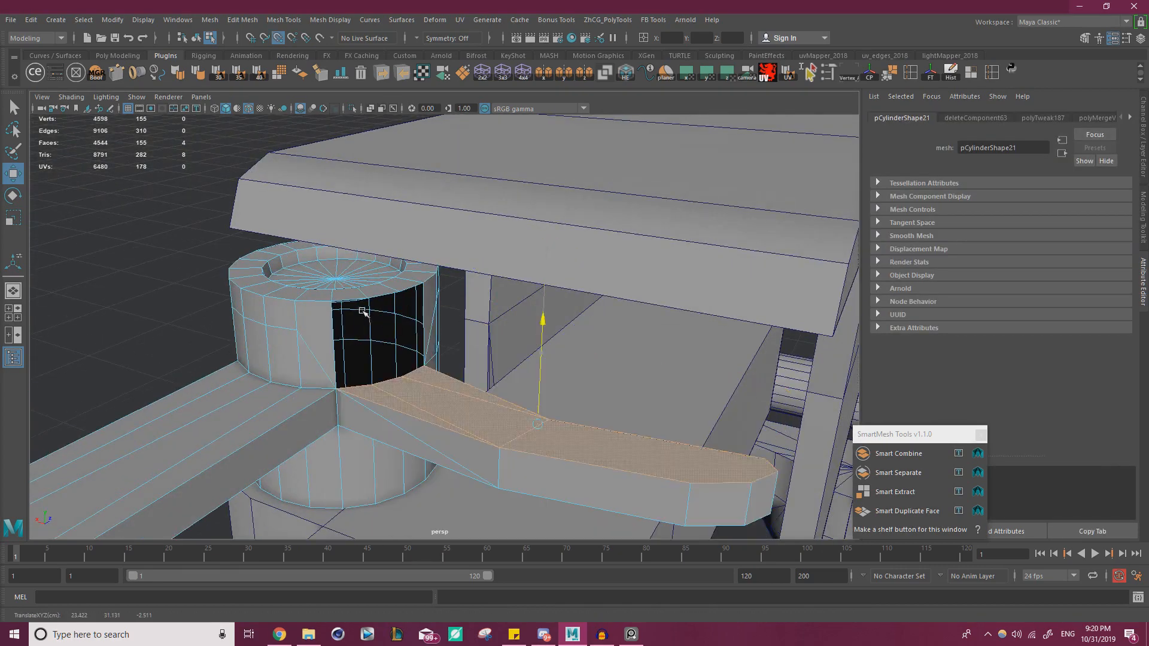
{"action": "middle_click_drag", "start_coordinate": [362, 311], "coordinate": [328, 302]}
- Merge the overlapping vertices of the whole cylinder mesh and return to object mode with nothing selected
{"action": "right_click", "coordinate": [404, 289]}
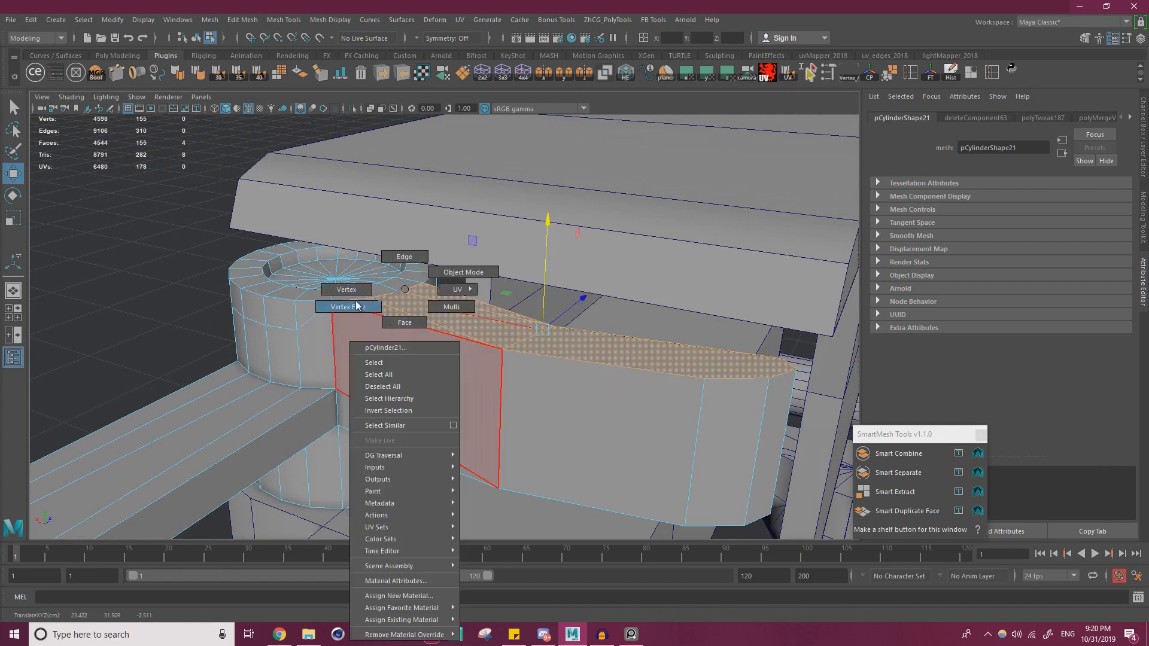
{"action": "right_click_drag", "start_coordinate": [338, 284], "coordinate": [337, 286]}
{"action": "scroll", "coordinate": [251, 245], "scroll_direction": "down", "scroll_amount": 3}
{"action": "left_click_drag", "start_coordinate": [202, 169], "coordinate": [664, 470]}
{"action": "right_click_drag", "start_coordinate": [444, 311], "coordinate": [479, 249], "text": "shift"}
{"action": "right_click_drag", "start_coordinate": [385, 290], "coordinate": [442, 272]}
{"action": "left_click", "coordinate": [287, 264]}
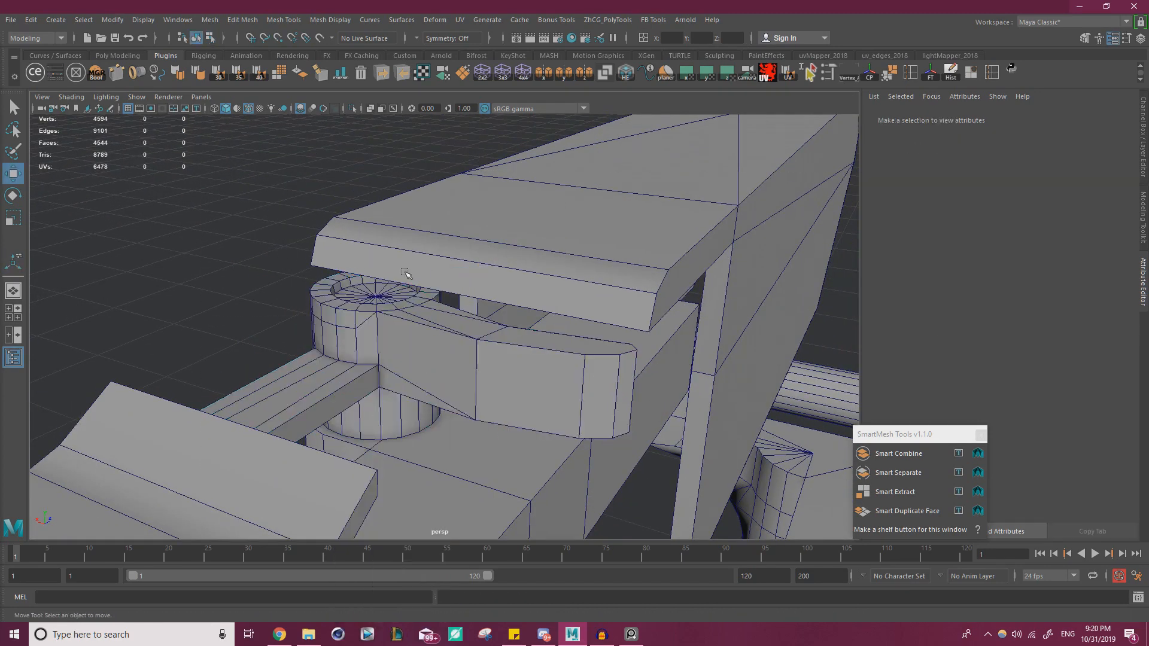
- Temporarily isolate the cylinder mesh and move its pivot to the centre of the cylinder's recessed top
{"action": "scroll", "coordinate": [341, 311], "scroll_direction": "down", "scroll_amount": 5}
{"action": "mouse_move", "coordinate": [342, 312]}
{"action": "left_mouse_down", "text": "alt"}
{"action": "mouse_move", "coordinate": [454, 320]}
{"action": "mouse_move", "coordinate": [514, 302]}
{"action": "mouse_move", "coordinate": [492, 333]}
{"action": "mouse_move", "coordinate": [502, 304]}
{"action": "mouse_move", "coordinate": [349, 281]}
{"action": "mouse_move", "coordinate": [340, 320]}
{"action": "left_mouse_up", "text": "alt"}
{"action": "scroll", "coordinate": [501, 321], "scroll_direction": "up", "scroll_amount": 3}
{"action": "left_click", "coordinate": [501, 321]}
{"action": "scroll", "coordinate": [502, 320], "scroll_direction": "up", "scroll_amount": 5}
{"action": "scroll", "coordinate": [458, 294], "scroll_direction": "up", "scroll_amount": 3}
{"action": "right_click_drag", "start_coordinate": [449, 287], "coordinate": [450, 321]}
{"action": "left_click_drag", "start_coordinate": [474, 317], "coordinate": [467, 318], "text": "alt"}
{"action": "scroll", "coordinate": [467, 317], "scroll_direction": "down", "scroll_amount": 2}
{"action": "left_click", "coordinate": [456, 292]}
{"action": "scroll", "coordinate": [457, 292], "scroll_direction": "down", "scroll_amount": 4}
{"action": "middle_click_drag", "start_coordinate": [457, 293], "coordinate": [320, 317], "text": "alt"}
{"action": "left_click_drag", "start_coordinate": [231, 311], "coordinate": [514, 325]}
{"action": "left_click_drag", "start_coordinate": [579, 289], "coordinate": [471, 347], "text": "alt"}
{"action": "scroll", "coordinate": [503, 329], "scroll_direction": "up", "scroll_amount": 4}
{"action": "scroll", "coordinate": [471, 347], "scroll_direction": "up", "scroll_amount": 5}
{"action": "right_click_drag", "start_coordinate": [447, 329], "coordinate": [613, 343]}
{"action": "left_click", "coordinate": [352, 109]}
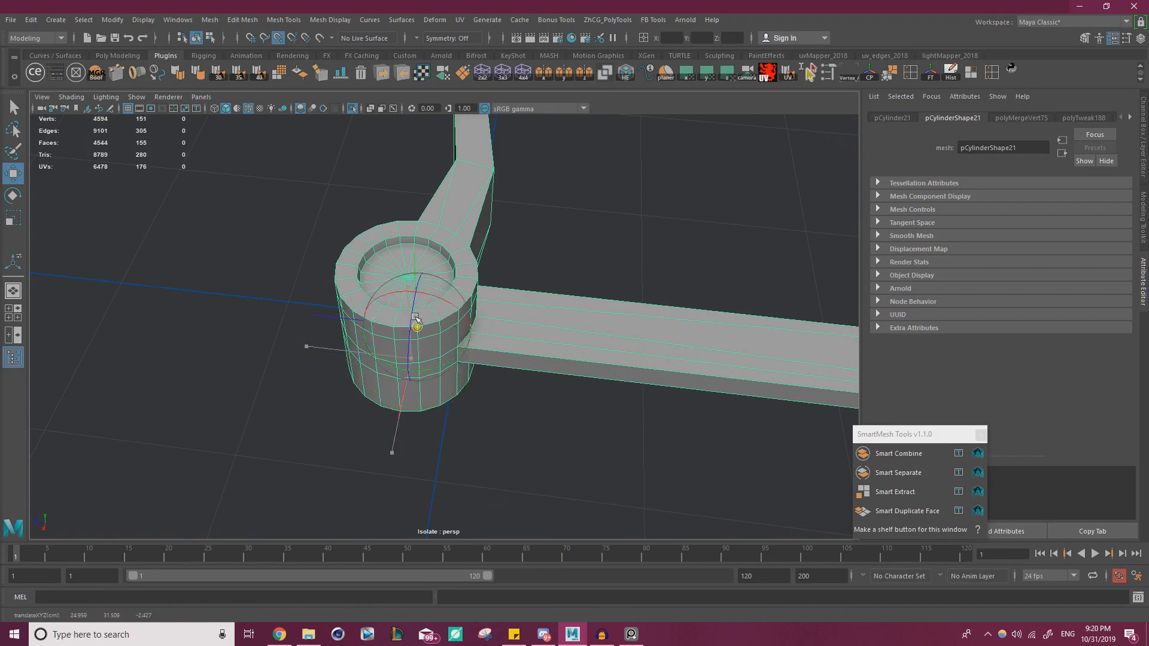
{"action": "key", "text": "d"}
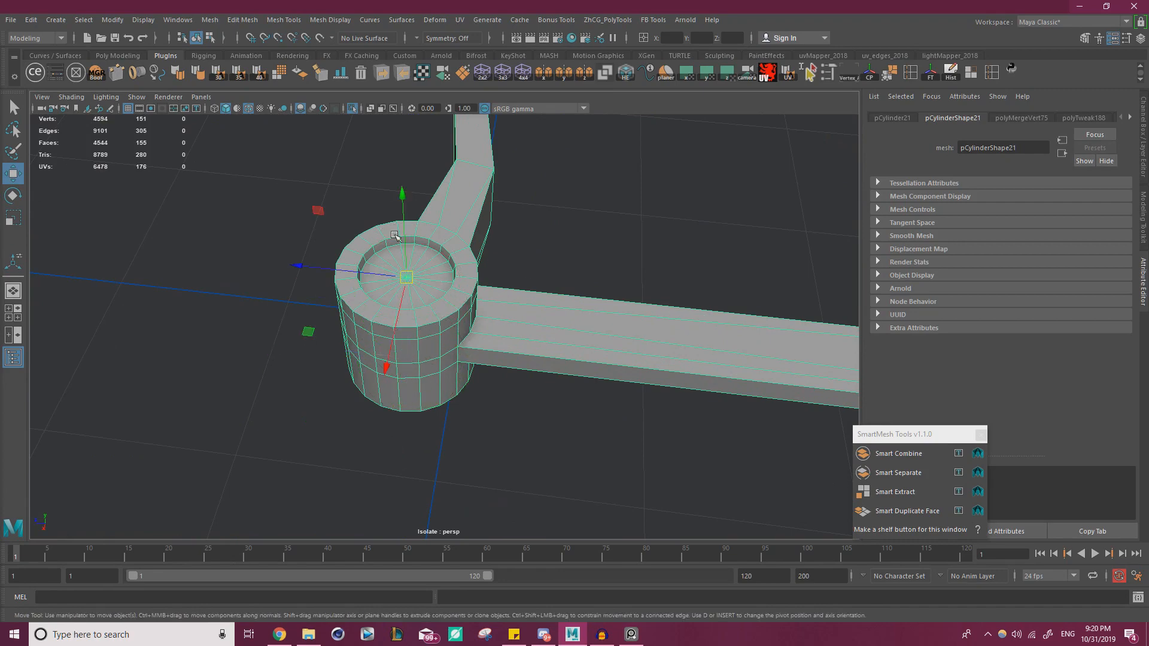
{"action": "left_click", "coordinate": [353, 108]}
- Rotate the cylinder mesh around its vertical axis to swing the long bar slightly outward from the support arm
{"action": "key", "text": "e"}
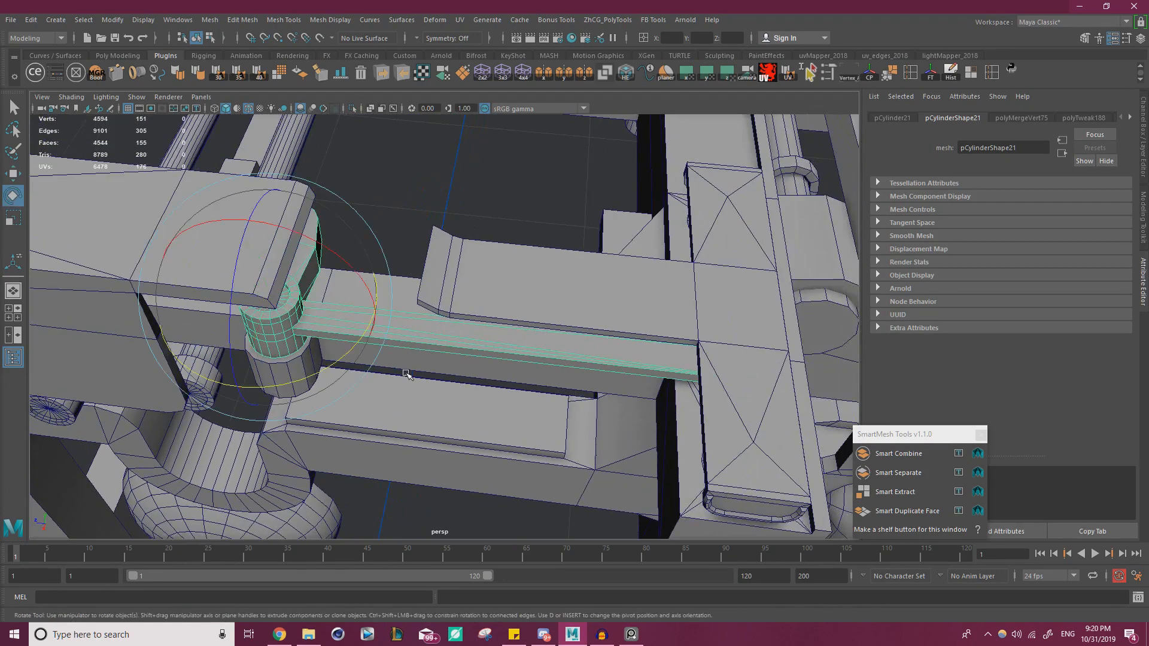
{"action": "left_click_drag", "start_coordinate": [329, 359], "coordinate": [549, 356]}
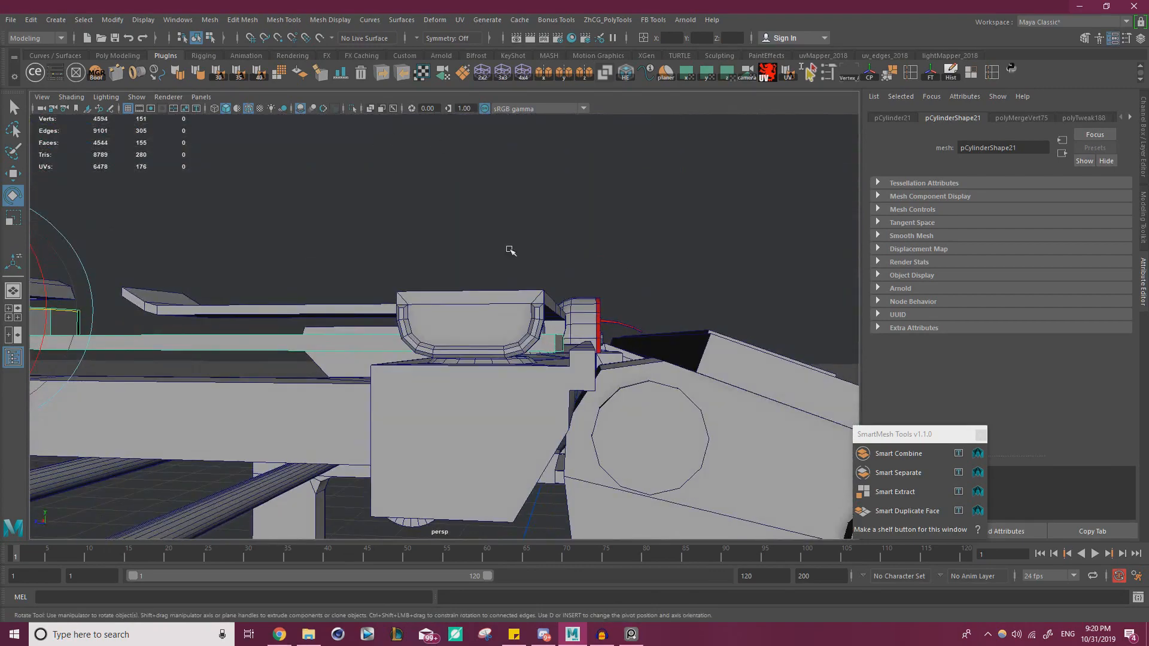
{"action": "left_click_drag", "start_coordinate": [510, 250], "coordinate": [479, 376], "text": "alt"}
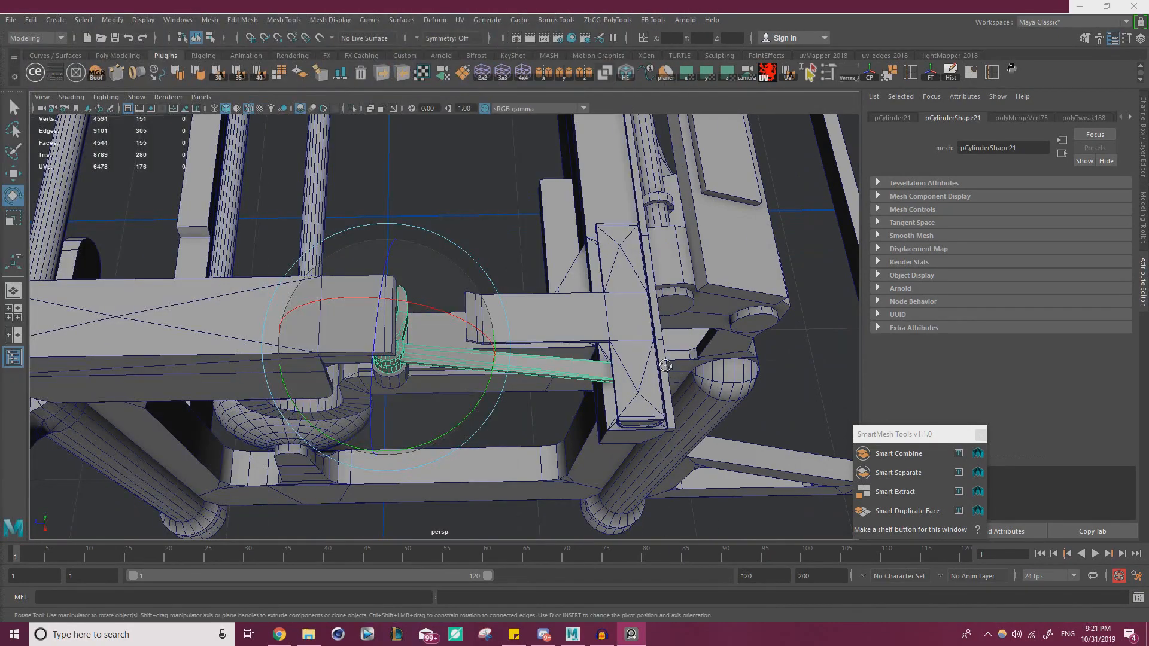
{"action": "left_click_drag", "start_coordinate": [665, 366], "coordinate": [467, 354], "text": "alt"}
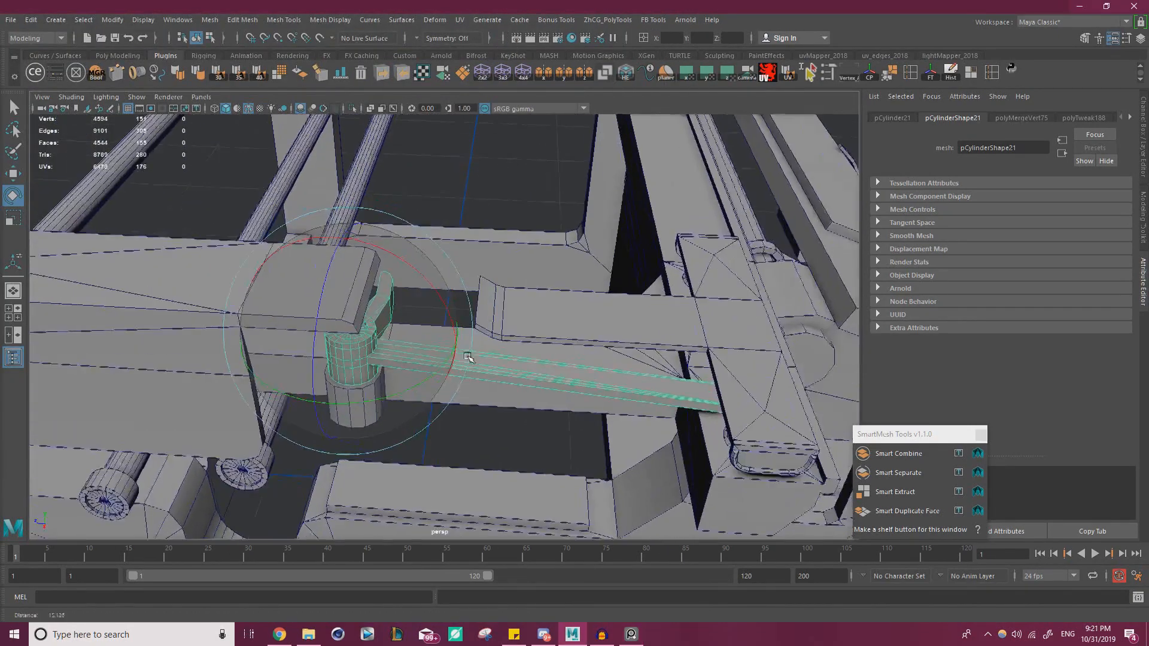
{"action": "right_click_drag", "start_coordinate": [467, 353], "coordinate": [546, 337], "text": "alt"}
{"action": "left_click_drag", "start_coordinate": [546, 337], "coordinate": [480, 326], "text": "alt"}
{"action": "right_click_drag", "start_coordinate": [480, 327], "coordinate": [436, 344], "text": "alt"}
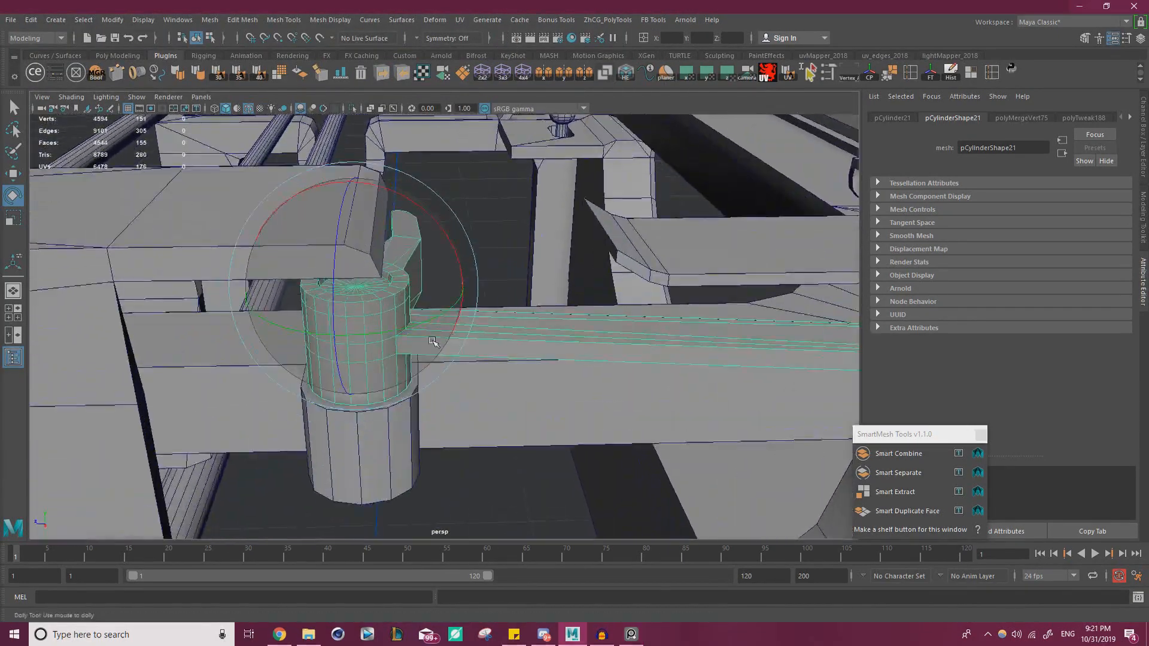
{"action": "left_click_drag", "start_coordinate": [436, 344], "coordinate": [503, 326], "text": "alt"}
{"action": "right_click_drag", "start_coordinate": [503, 326], "coordinate": [539, 323], "text": "alt"}
{"action": "left_click_drag", "start_coordinate": [539, 323], "coordinate": [473, 314], "text": "alt"}
{"action": "right_click_drag", "start_coordinate": [293, 303], "coordinate": [257, 305]}
{"action": "middle_click_drag", "start_coordinate": [269, 311], "coordinate": [288, 287], "text": "alt"}
{"action": "key", "text": "w"}
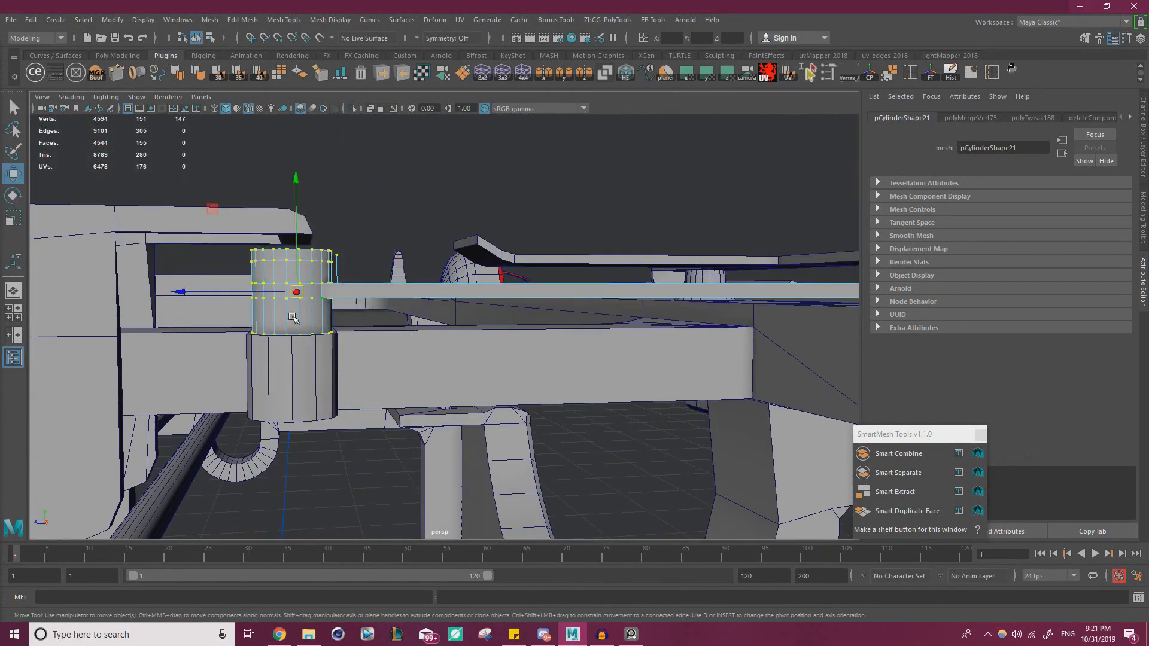
{"action": "left_click_drag", "start_coordinate": [622, 275], "coordinate": [467, 305], "text": "alt"}
{"action": "middle_click_drag", "start_coordinate": [429, 263], "coordinate": [434, 338], "text": "alt"}
{"action": "scroll", "coordinate": [434, 339], "scroll_direction": "up", "scroll_amount": 2}
{"action": "left_click_drag", "start_coordinate": [434, 339], "coordinate": [606, 363], "text": "alt"}
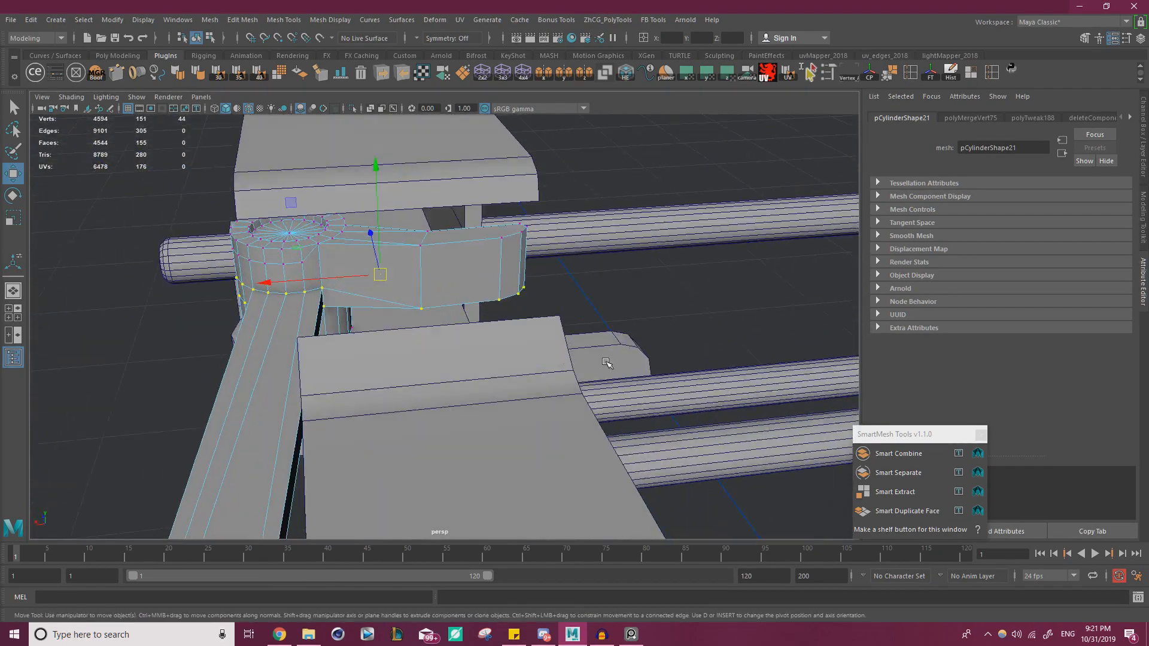
{"action": "left_click_drag", "start_coordinate": [398, 204], "coordinate": [398, 203], "text": "ctrl"}
{"action": "scroll", "coordinate": [585, 299], "scroll_direction": "up", "scroll_amount": 3}
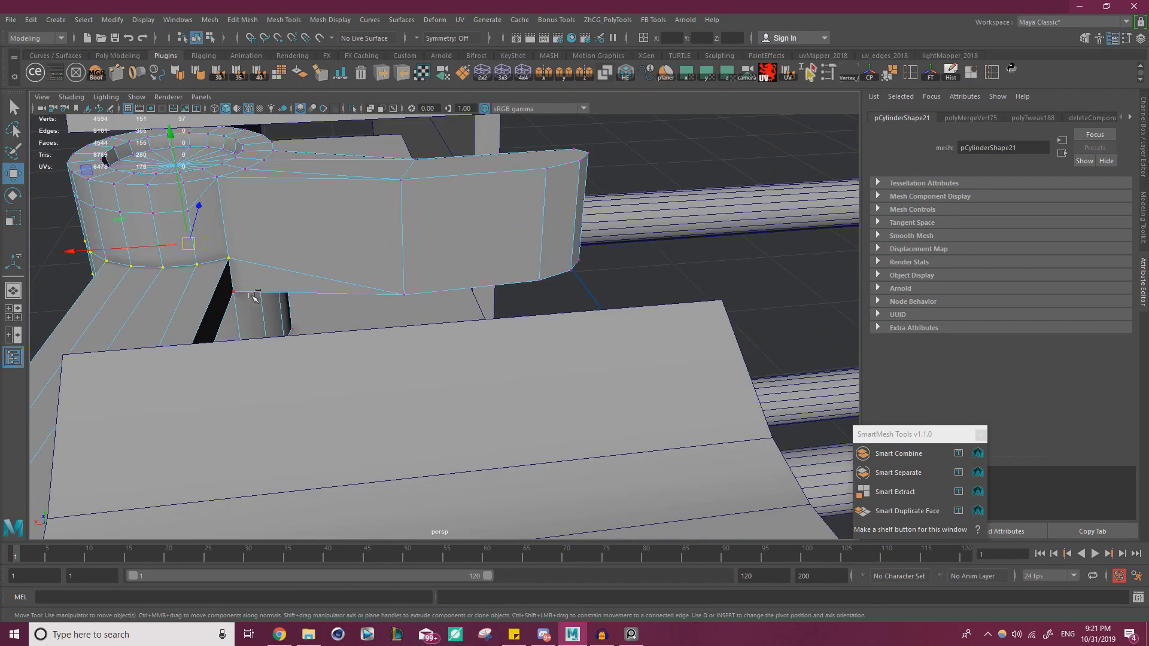
{"action": "left_click_drag", "start_coordinate": [252, 296], "coordinate": [518, 305], "text": "alt"}
{"action": "middle_click_drag", "start_coordinate": [530, 353], "coordinate": [449, 270], "text": "alt"}
{"action": "right_click_drag", "start_coordinate": [449, 270], "coordinate": [467, 353], "text": "alt"}
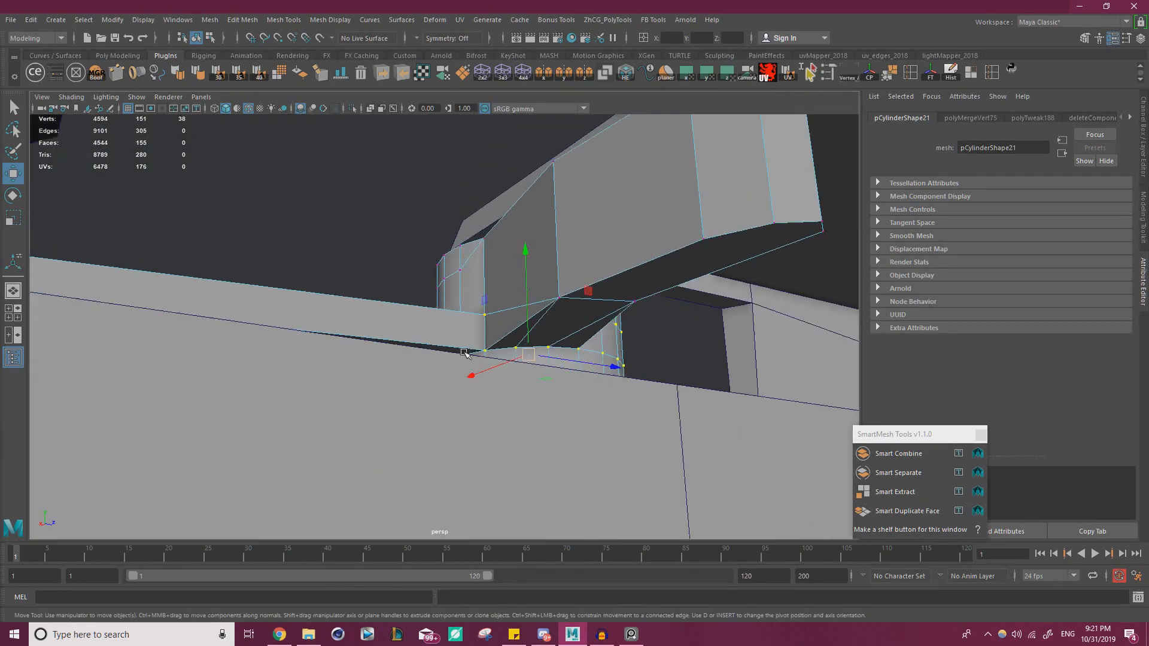
- Select all faces of the long bar and fine-tune its height on the cylinder by moving them vertically
{"action": "left_click_drag", "start_coordinate": [523, 374], "coordinate": [472, 357], "text": "alt"}
{"action": "left_click_drag", "start_coordinate": [245, 317], "coordinate": [502, 352], "text": "alt"}
{"action": "right_click_drag", "start_coordinate": [503, 351], "coordinate": [443, 339], "text": "alt"}
{"action": "left_click_drag", "start_coordinate": [463, 302], "coordinate": [499, 353]}
{"action": "left_click_drag", "start_coordinate": [508, 326], "coordinate": [483, 363], "text": "alt"}
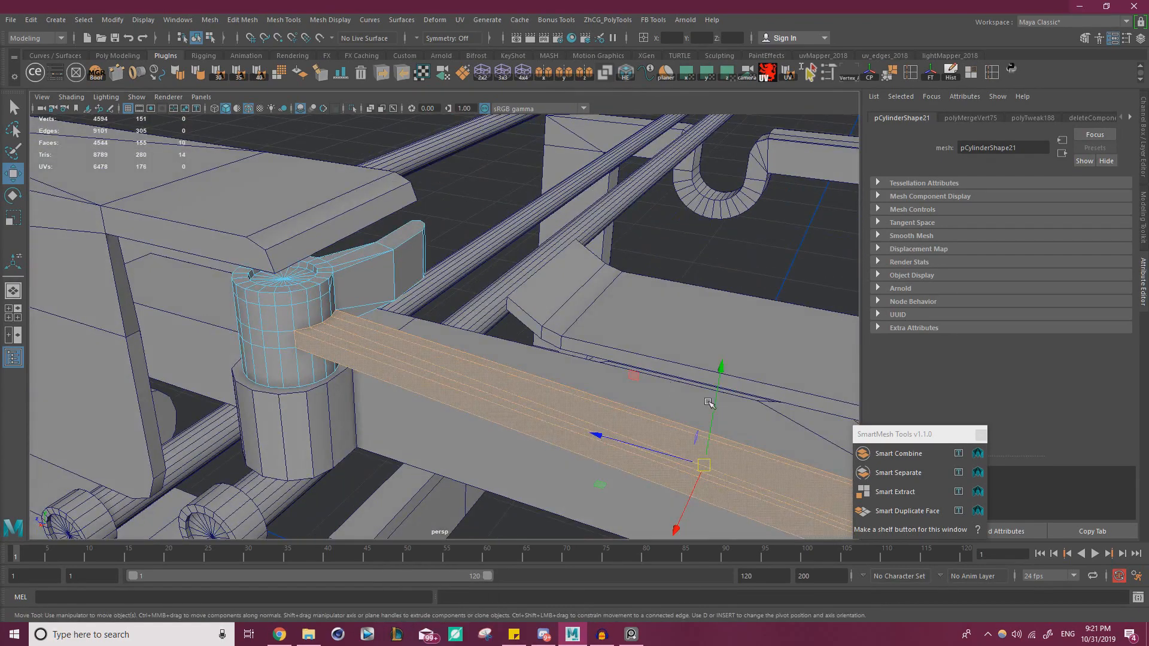
{"action": "left_click_drag", "start_coordinate": [712, 389], "coordinate": [347, 331], "text": "alt"}
{"action": "left_click_drag", "start_coordinate": [294, 232], "coordinate": [294, 228]}
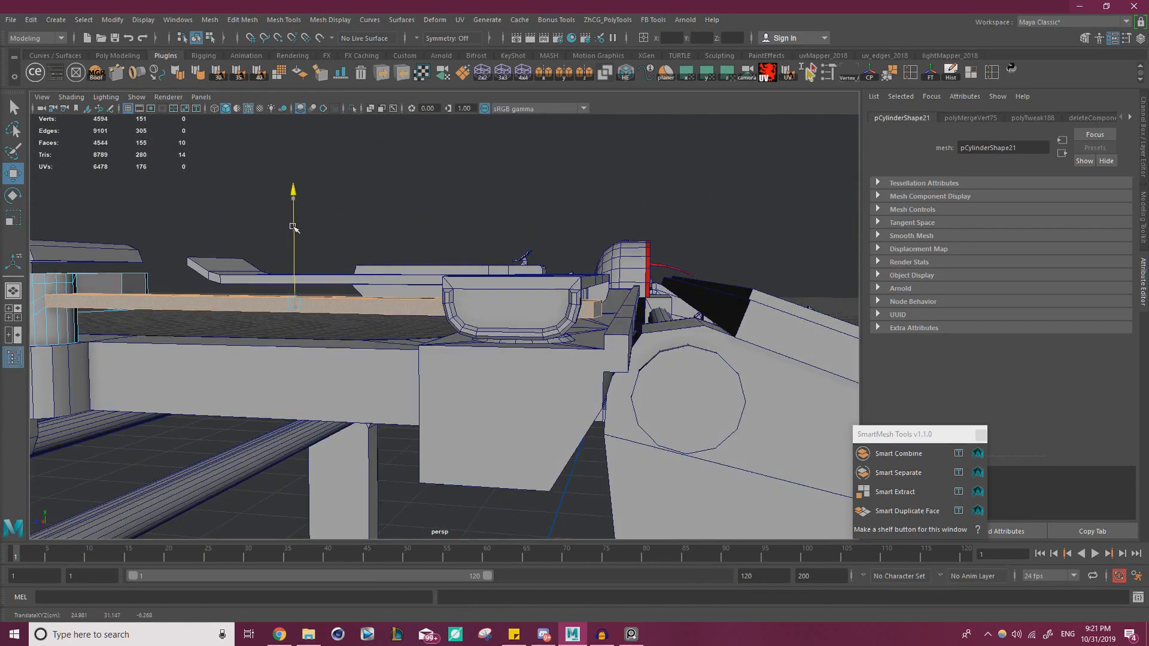
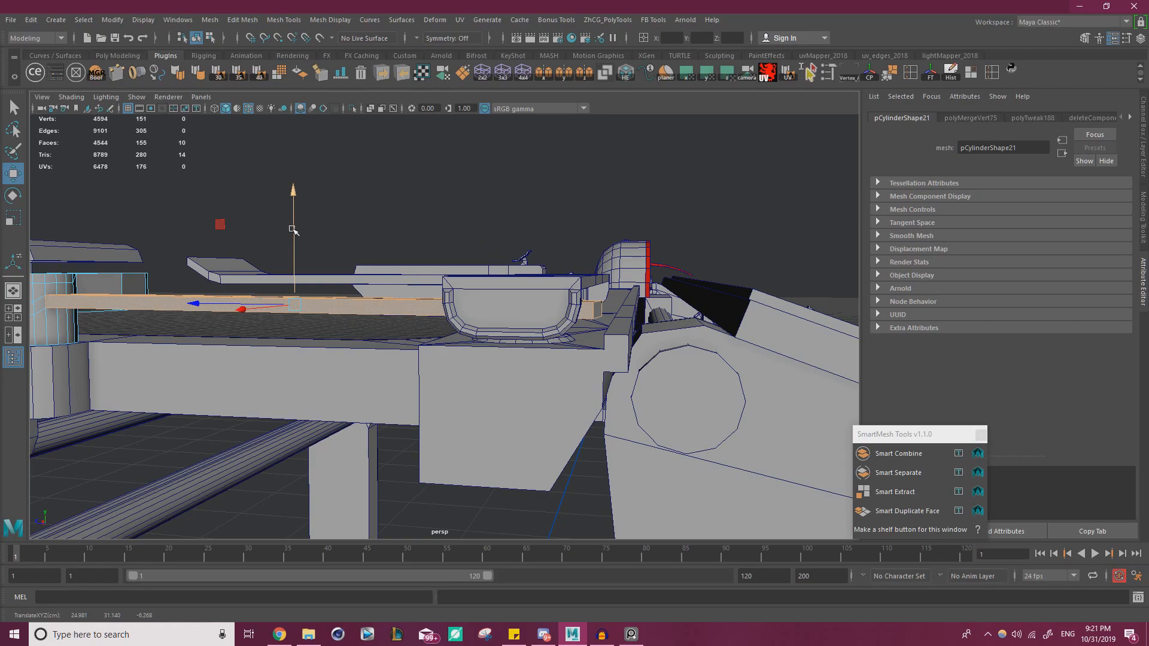
- Extrude the end face of the long bar beyond the support arm with a thickness of 0.5
{"action": "left_click_drag", "start_coordinate": [386, 172], "coordinate": [491, 350], "text": "alt"}
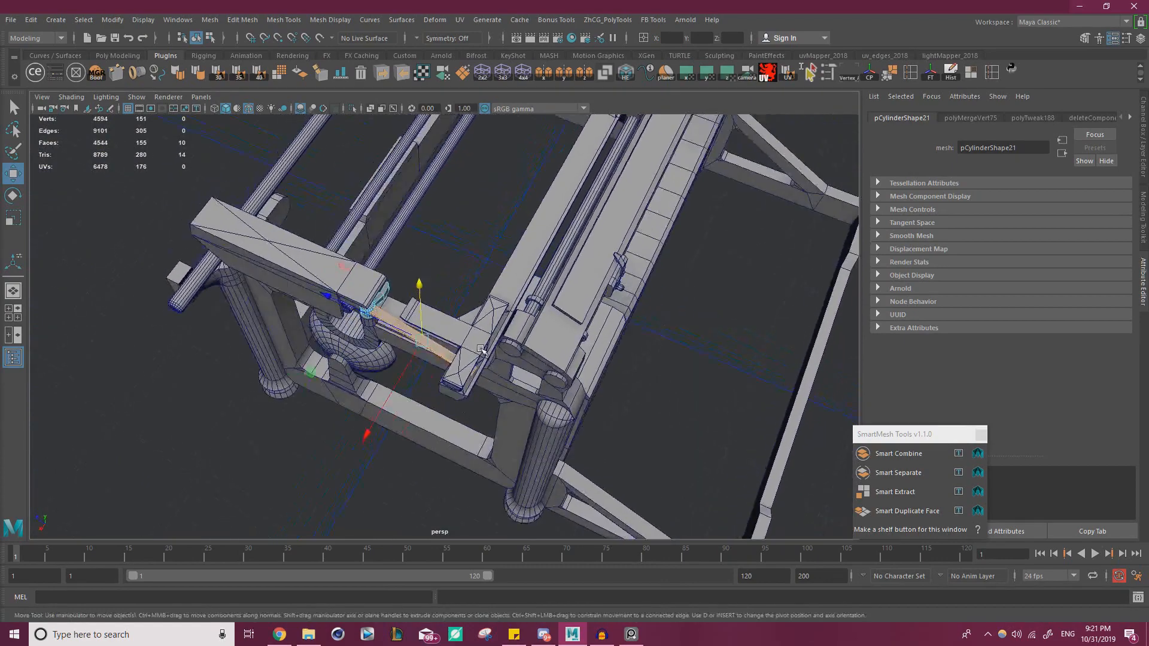
{"action": "scroll", "coordinate": [485, 356], "scroll_direction": "up", "scroll_amount": 7}
{"action": "middle_click_drag", "start_coordinate": [476, 368], "coordinate": [560, 370], "text": "alt"}
{"action": "key", "text": "r"}
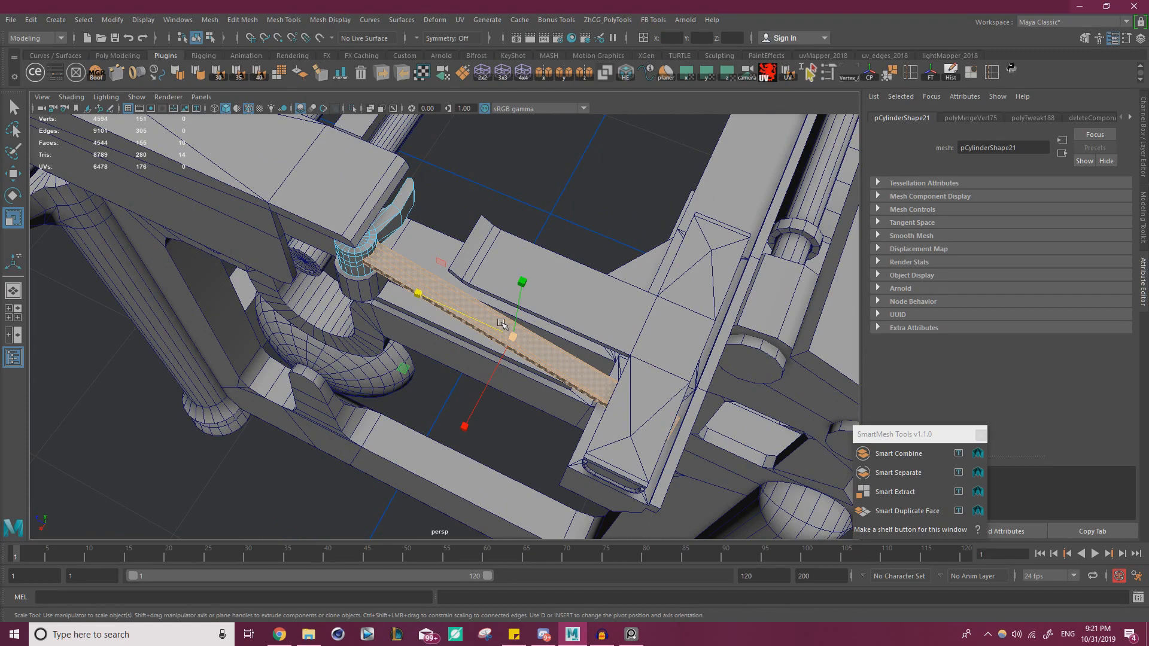
{"action": "left_click_drag", "start_coordinate": [561, 370], "coordinate": [520, 353], "text": "alt"}
{"action": "middle_click_drag", "start_coordinate": [520, 353], "coordinate": [413, 356], "text": "alt"}
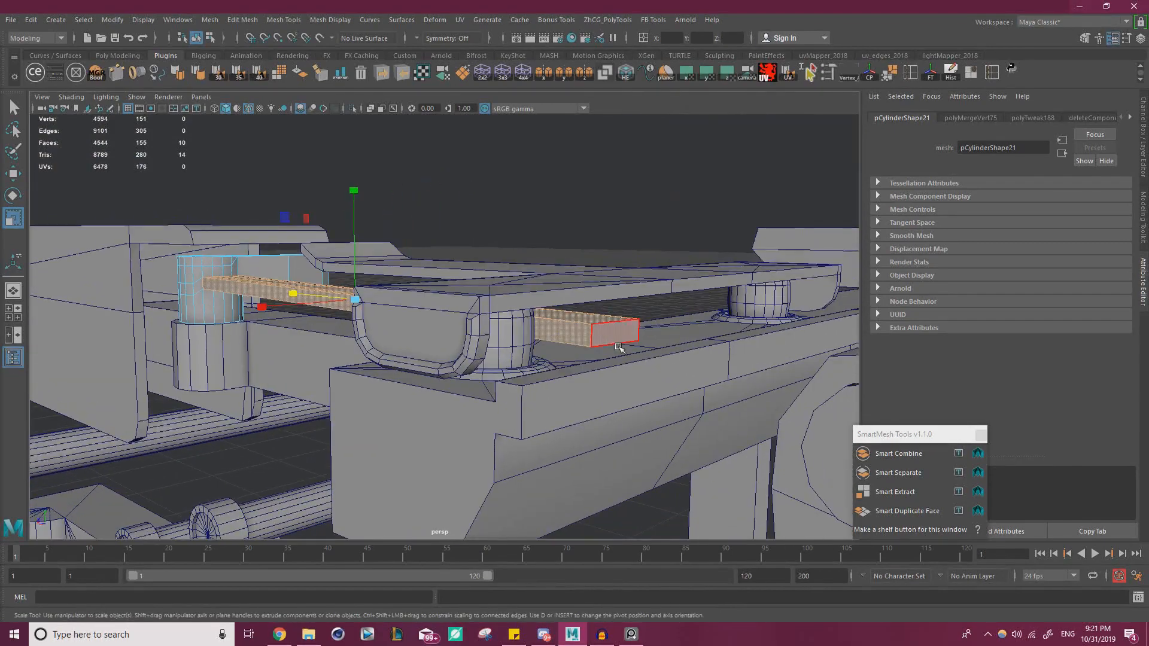
{"action": "left_click", "coordinate": [618, 343]}
{"action": "key", "text": "w"}
{"action": "left_click_drag", "start_coordinate": [598, 370], "coordinate": [497, 354], "text": "alt"}
{"action": "middle_click_drag", "start_coordinate": [497, 354], "coordinate": [542, 358], "text": "alt"}
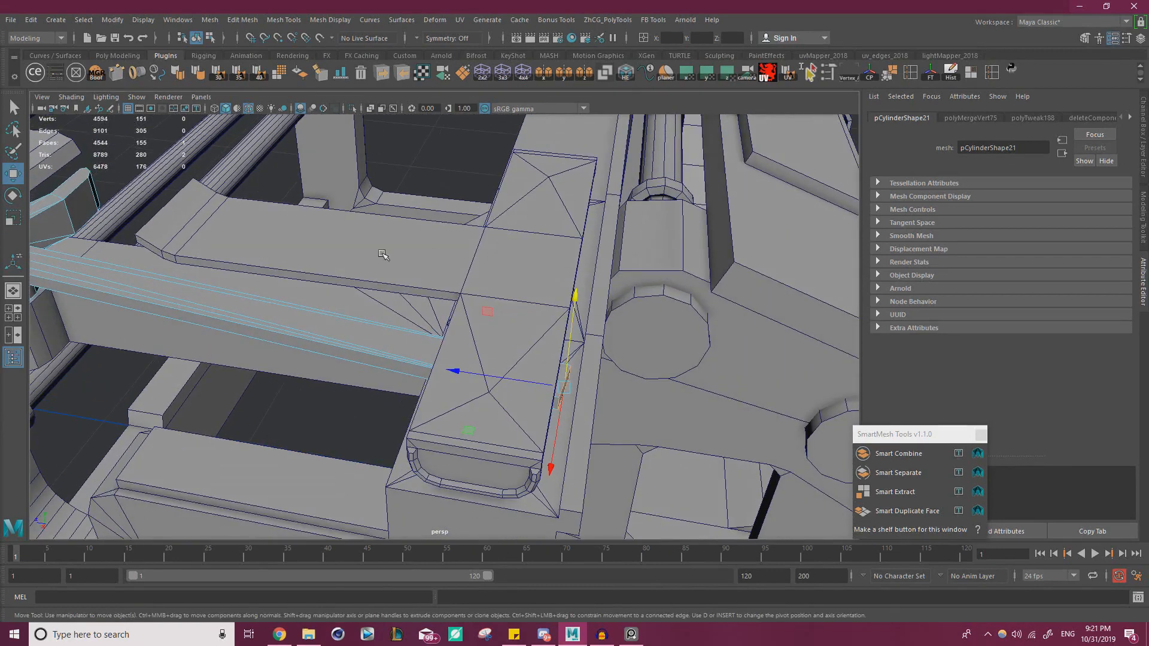
{"action": "key", "text": "ctrl+e"}
{"action": "left_click_drag", "start_coordinate": [586, 140], "coordinate": [590, 138]}
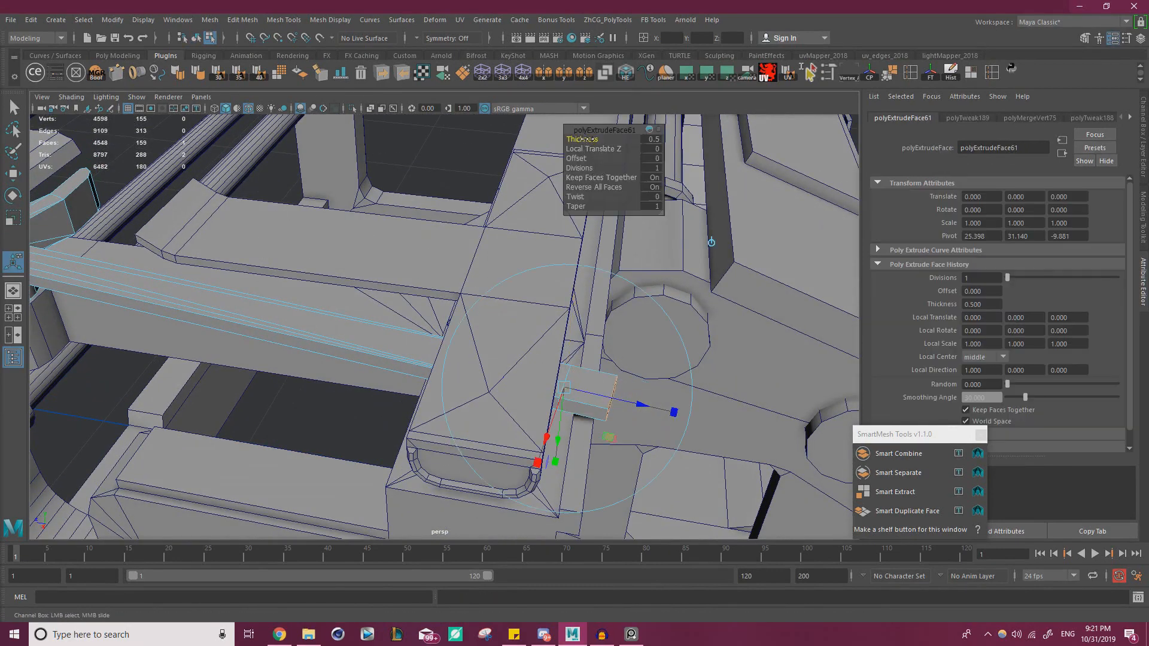
- Extrude the top face of the bar's new end section upward into a tall post
{"action": "key", "text": "w"}
{"action": "left_click_drag", "start_coordinate": [579, 384], "coordinate": [435, 329], "text": "alt"}
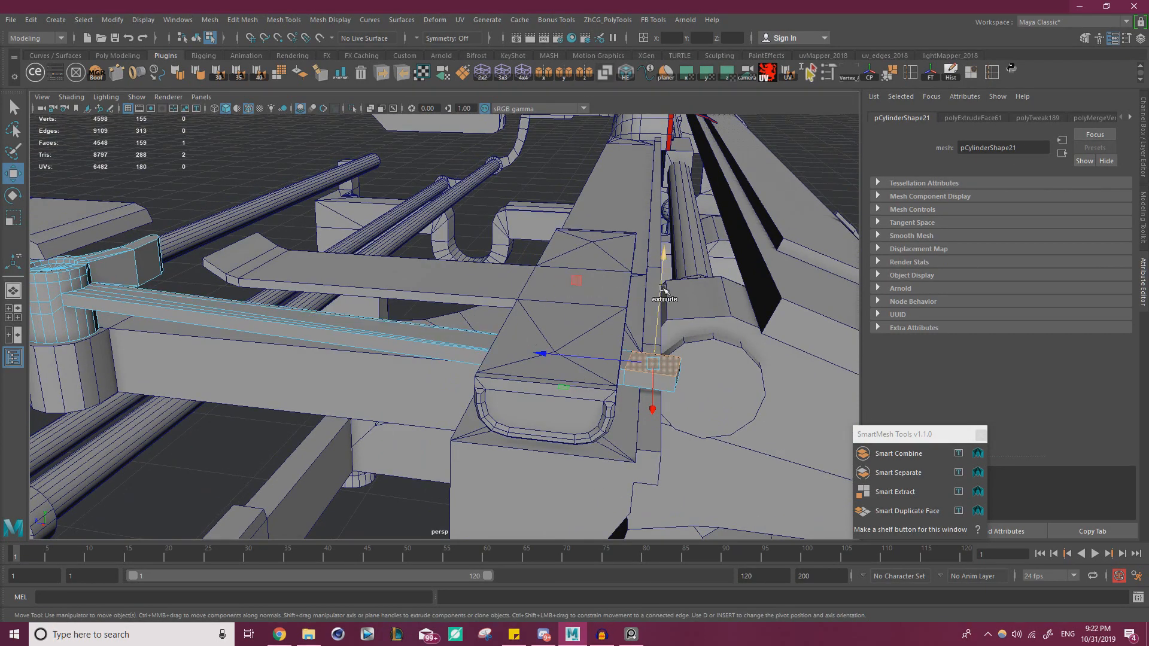
{"action": "left_click_drag", "start_coordinate": [663, 289], "coordinate": [673, 202], "text": "shift"}
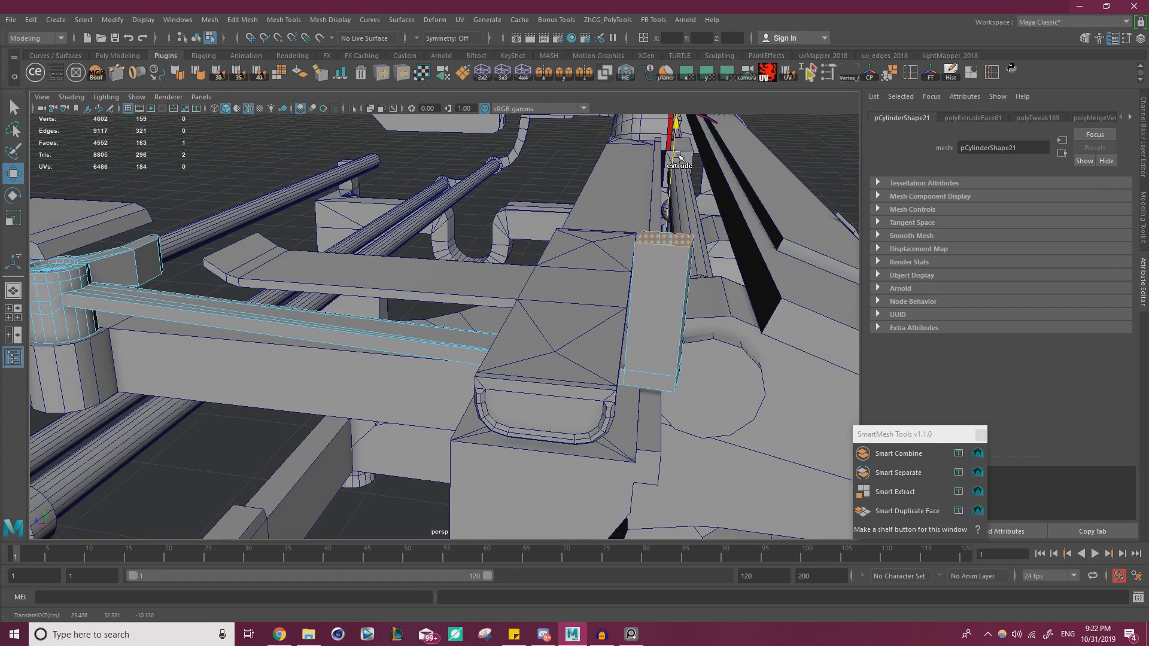
- Insert a centred edge loop with the Multi-Cut tool through the middle of the post and the long bar
{"action": "left_click_drag", "start_coordinate": [639, 294], "coordinate": [635, 323], "text": "alt"}
{"action": "key", "text": "ctrl+shift+x"}
{"action": "middle_click", "coordinate": [542, 351], "text": "ctrl"}
{"action": "key", "text": "w"}
{"action": "scroll", "coordinate": [645, 312], "scroll_direction": "up", "scroll_amount": 2}
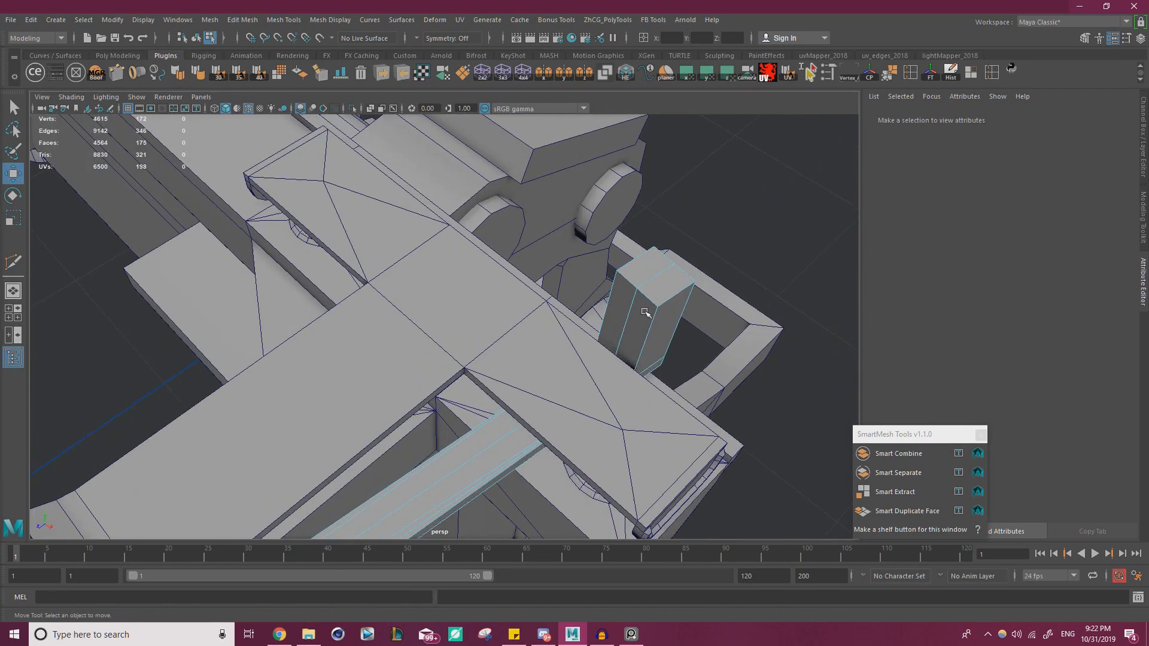
- Move the post's centre edges outward to turn its rectangular cross-section into a hexagonal one
{"action": "left_click", "coordinate": [645, 259]}
{"action": "left_click_drag", "start_coordinate": [645, 259], "coordinate": [503, 376], "text": "alt"}
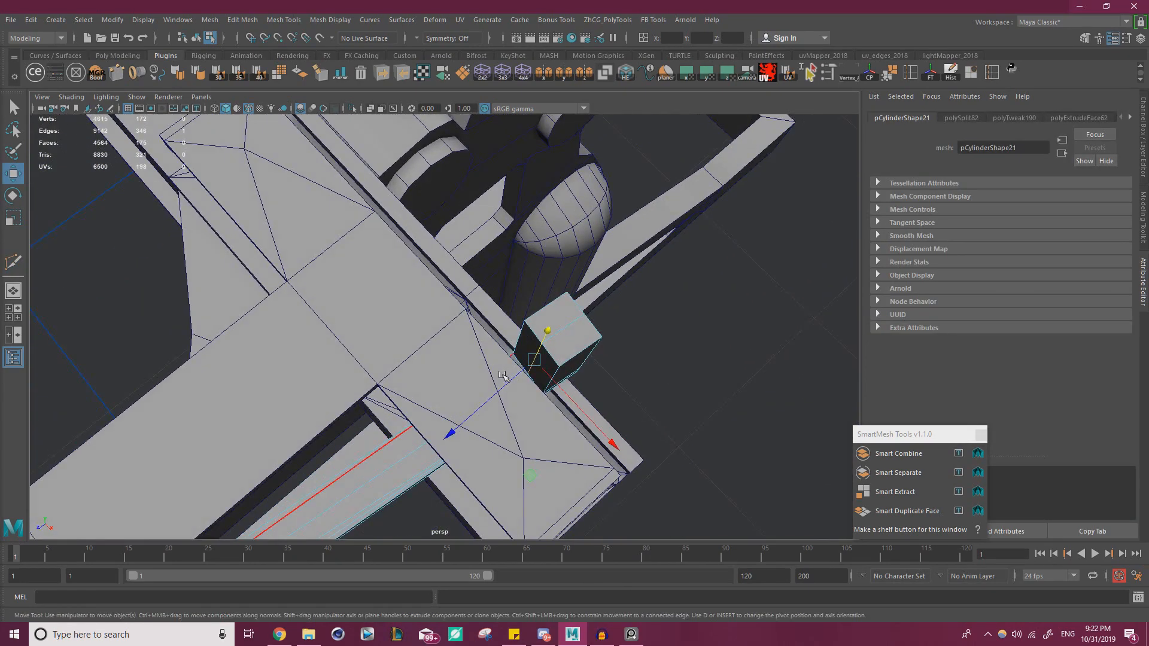
{"action": "left_click_drag", "start_coordinate": [463, 425], "coordinate": [460, 334]}
{"action": "left_click", "coordinate": [508, 386]}
{"action": "left_click", "coordinate": [471, 385], "text": "shift"}
{"action": "left_click_drag", "start_coordinate": [471, 385], "coordinate": [446, 435], "text": "alt"}
{"action": "left_click_drag", "start_coordinate": [398, 378], "coordinate": [441, 374]}
- Set the Scale tool's axis orientation to Object and narrow the post's two top faces to about 0.68 along X
{"action": "right_click_drag", "start_coordinate": [440, 372], "coordinate": [436, 334]}
{"action": "left_click", "coordinate": [432, 396]}
{"action": "left_click_drag", "start_coordinate": [431, 396], "coordinate": [364, 384], "text": "alt"}
{"action": "left_click", "coordinate": [374, 349], "text": "shift"}
{"action": "key", "text": "r"}
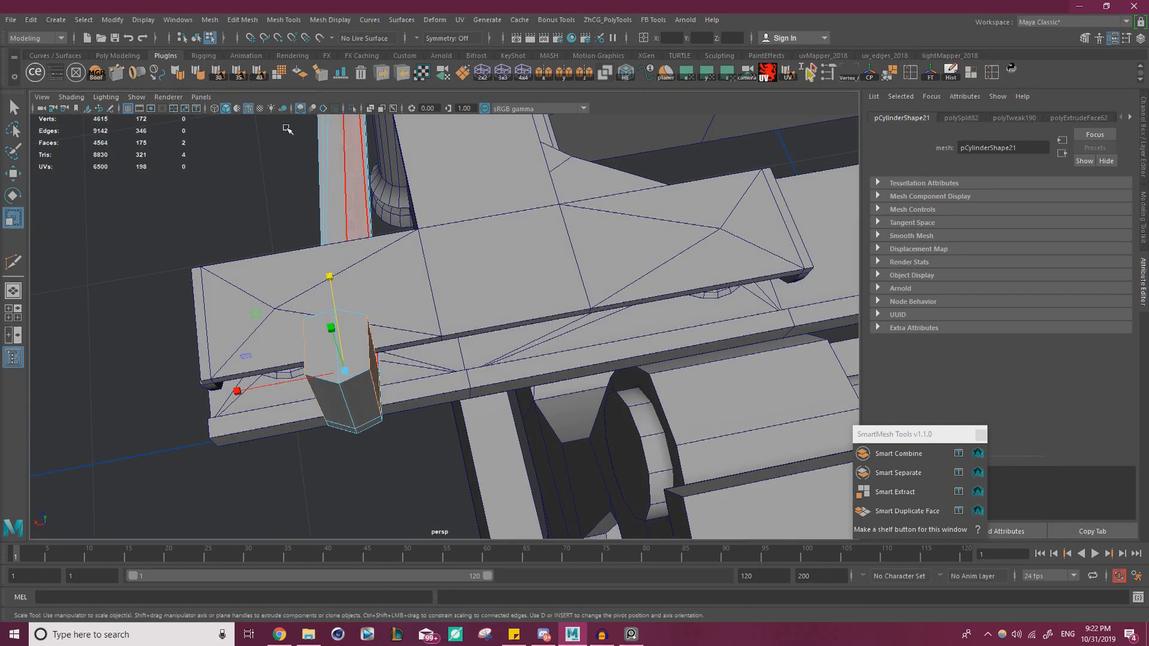
{"action": "double_click", "coordinate": [13, 218]}
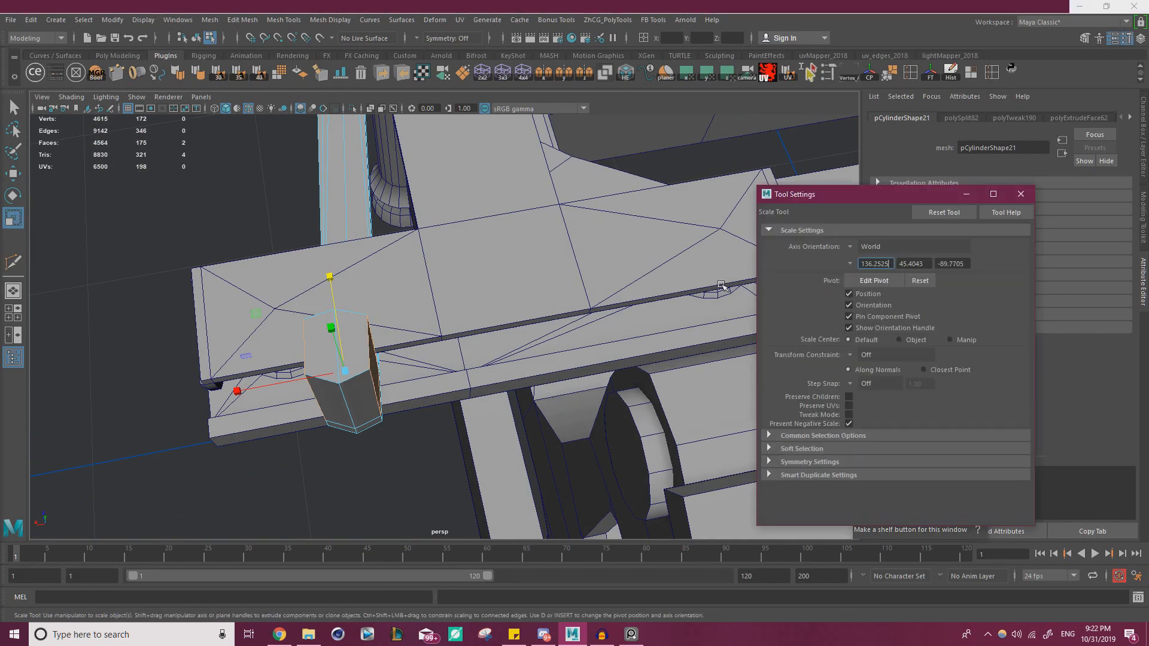
{"action": "left_click", "coordinate": [850, 248]}
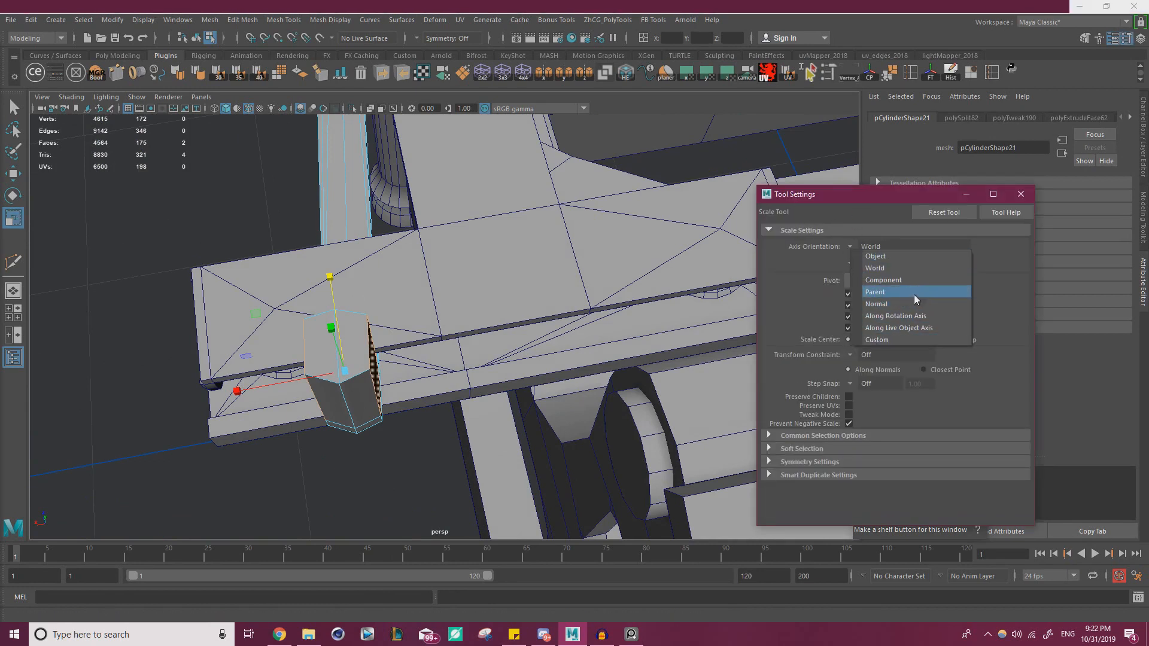
{"action": "left_click", "coordinate": [891, 256]}
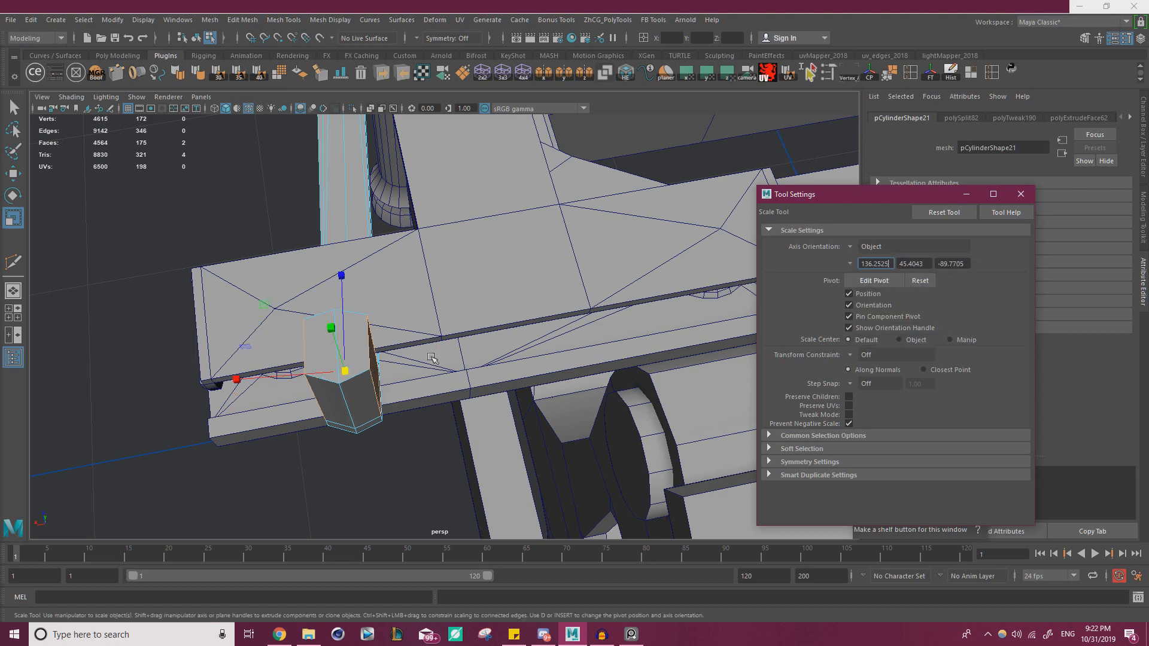
{"action": "left_click_drag", "start_coordinate": [236, 379], "coordinate": [246, 351]}
{"action": "key", "text": "ctrl+z"}
{"action": "left_click", "coordinate": [350, 349]}
{"action": "left_click", "coordinate": [325, 352], "text": "shift"}
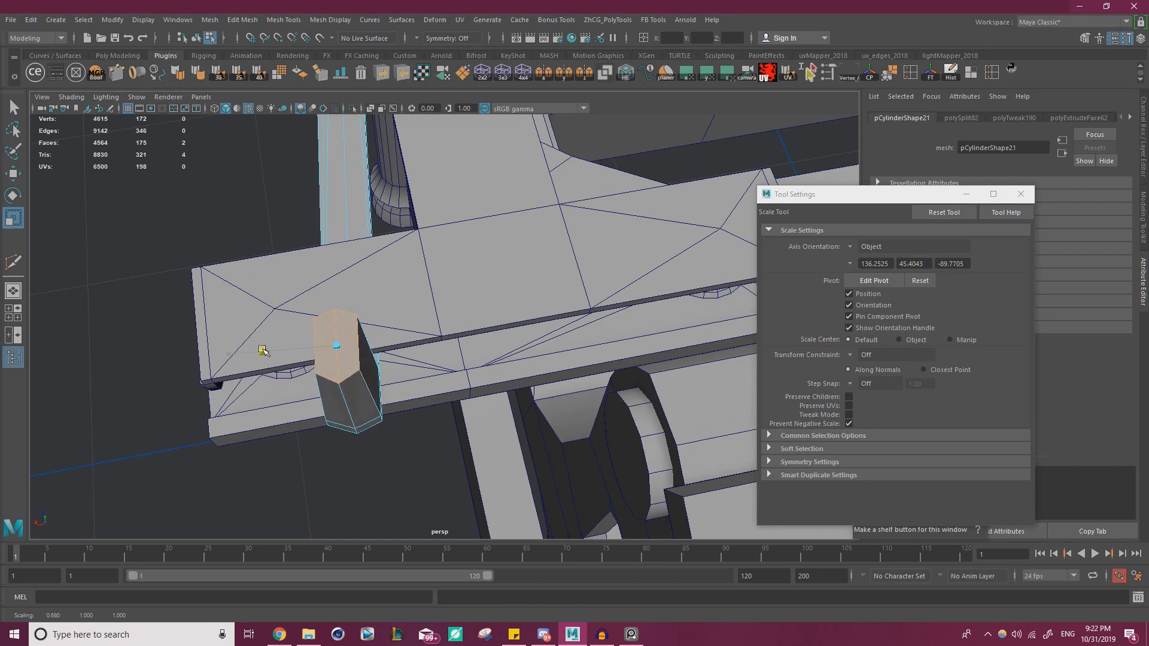
- Move the post's top faces down and away from the support arm so the post leans outward
{"action": "left_click_drag", "start_coordinate": [368, 367], "coordinate": [502, 269], "text": "alt"}
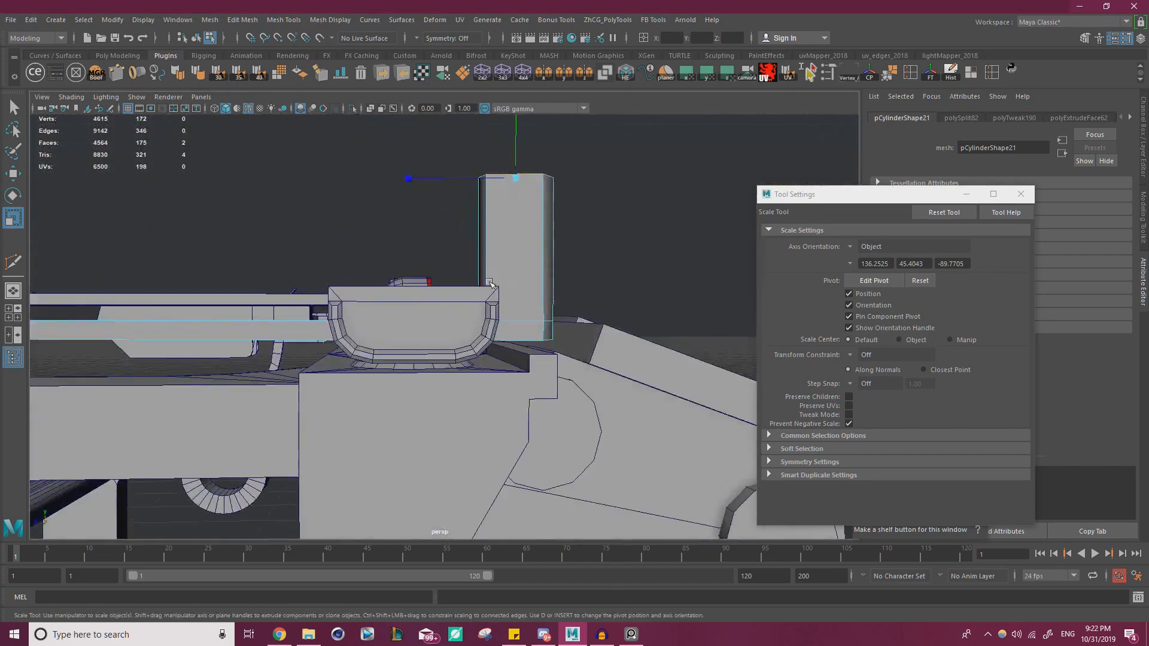
{"action": "middle_click_drag", "start_coordinate": [389, 193], "coordinate": [362, 254], "text": "alt"}
{"action": "key", "text": "w"}
{"action": "middle_click_drag", "start_coordinate": [405, 163], "coordinate": [428, 169]}
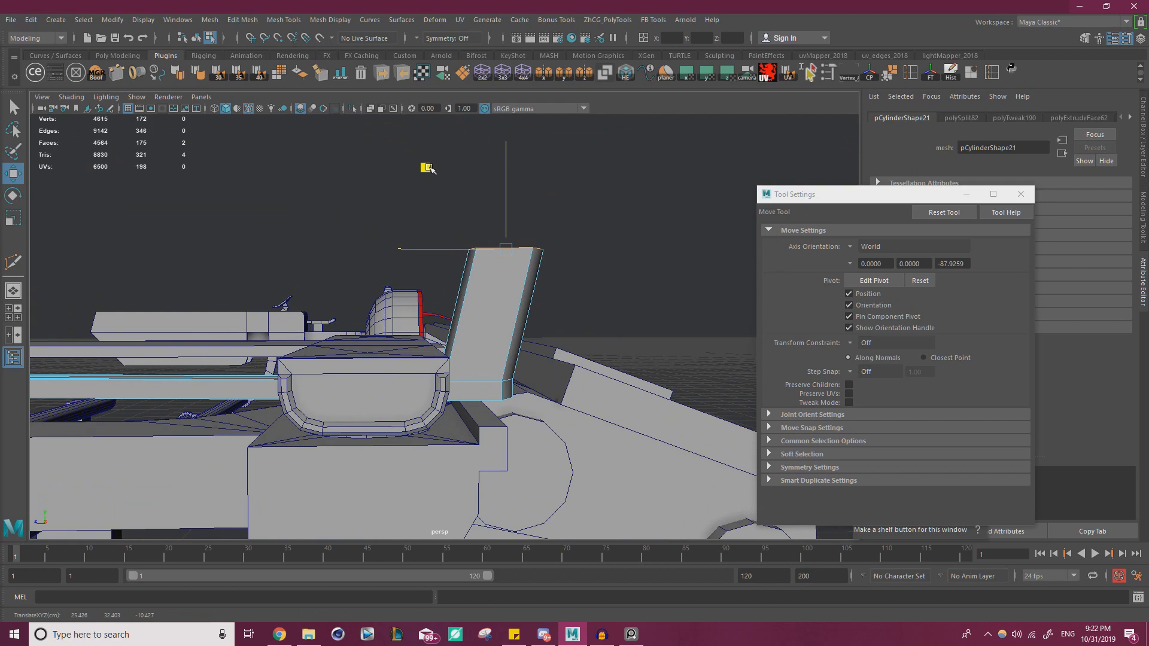
{"action": "key", "text": "e"}
{"action": "key", "text": "w"}
- Extrude the post's top faces up and back over the support arm, and rotate them to angle the new segment's end
{"action": "middle_click_drag", "start_coordinate": [512, 246], "coordinate": [522, 253], "text": "alt"}
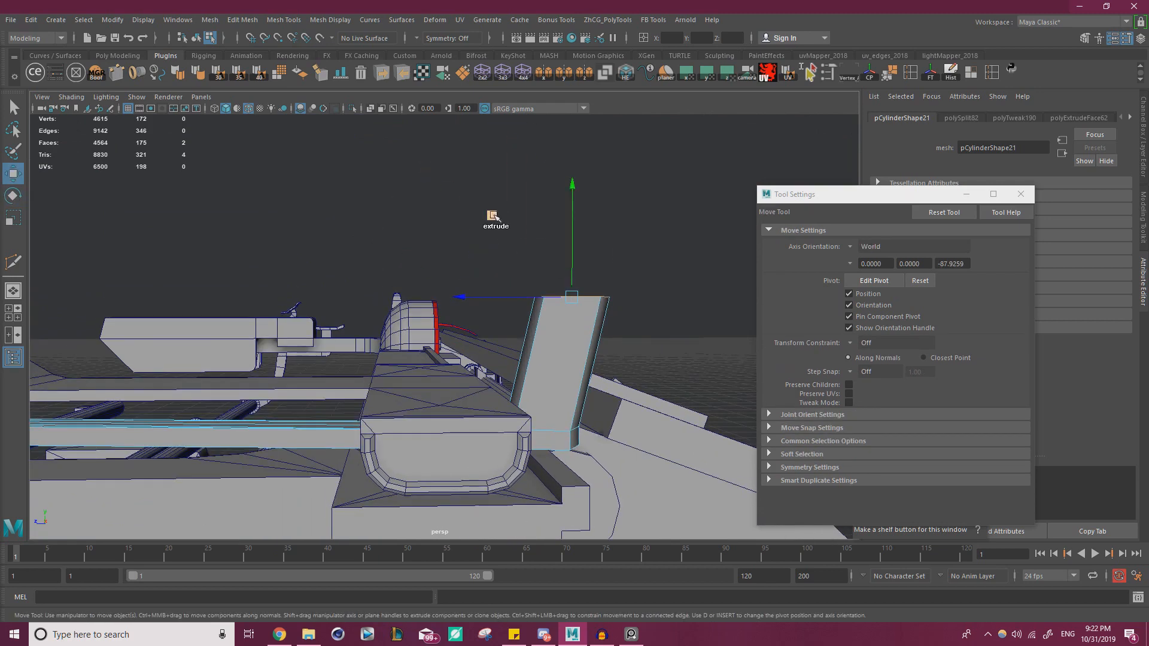
{"action": "middle_click_drag", "start_coordinate": [497, 215], "coordinate": [385, 120], "text": "shift"}
{"action": "key", "text": "e"}
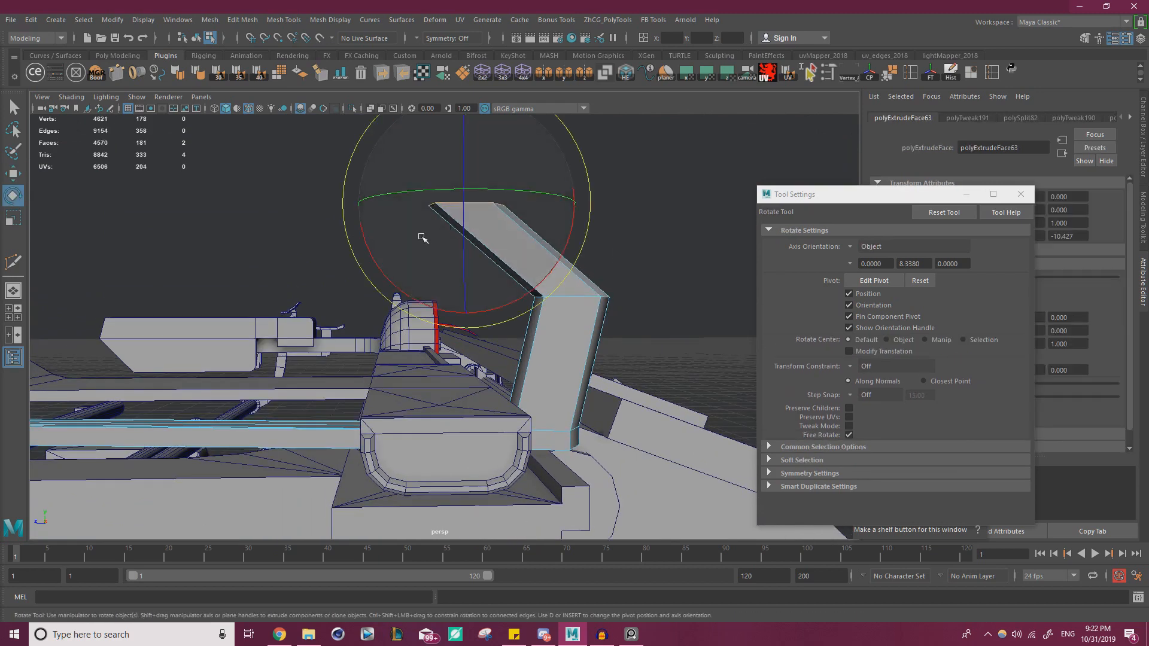
{"action": "left_click_drag", "start_coordinate": [377, 269], "coordinate": [419, 198]}
- Set the Scale tool's axis orientation to Component and scale down the end faces of the angled segment
{"action": "key", "text": "r"}
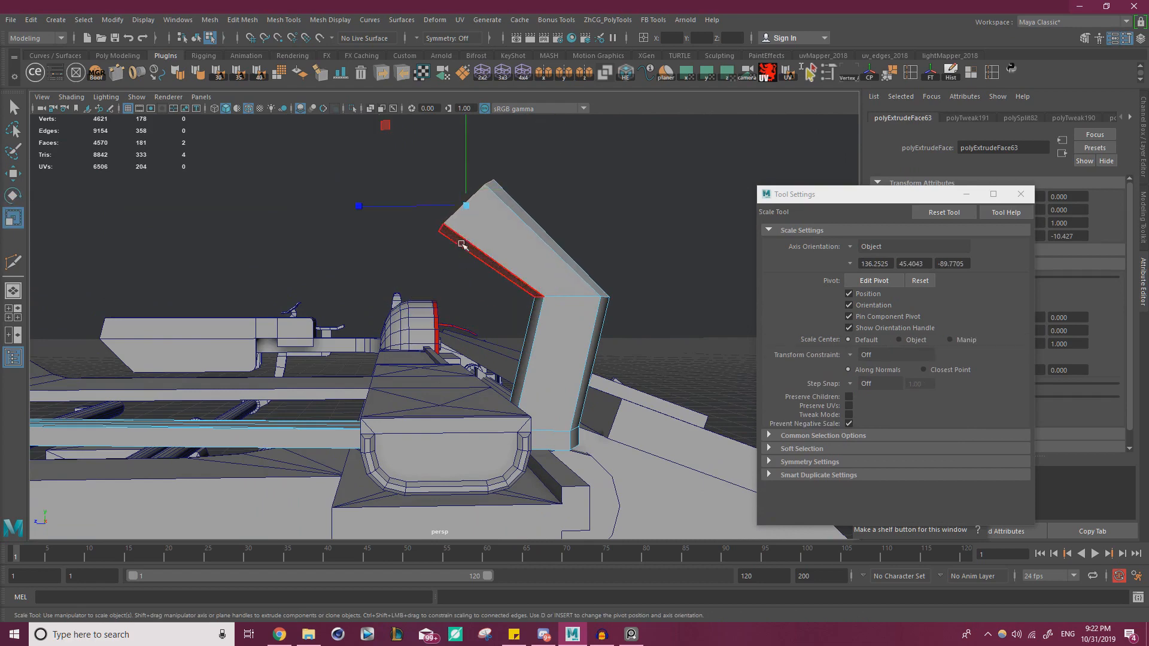
{"action": "left_click_drag", "start_coordinate": [613, 263], "coordinate": [598, 251], "text": "alt"}
{"action": "left_click", "coordinate": [850, 247]}
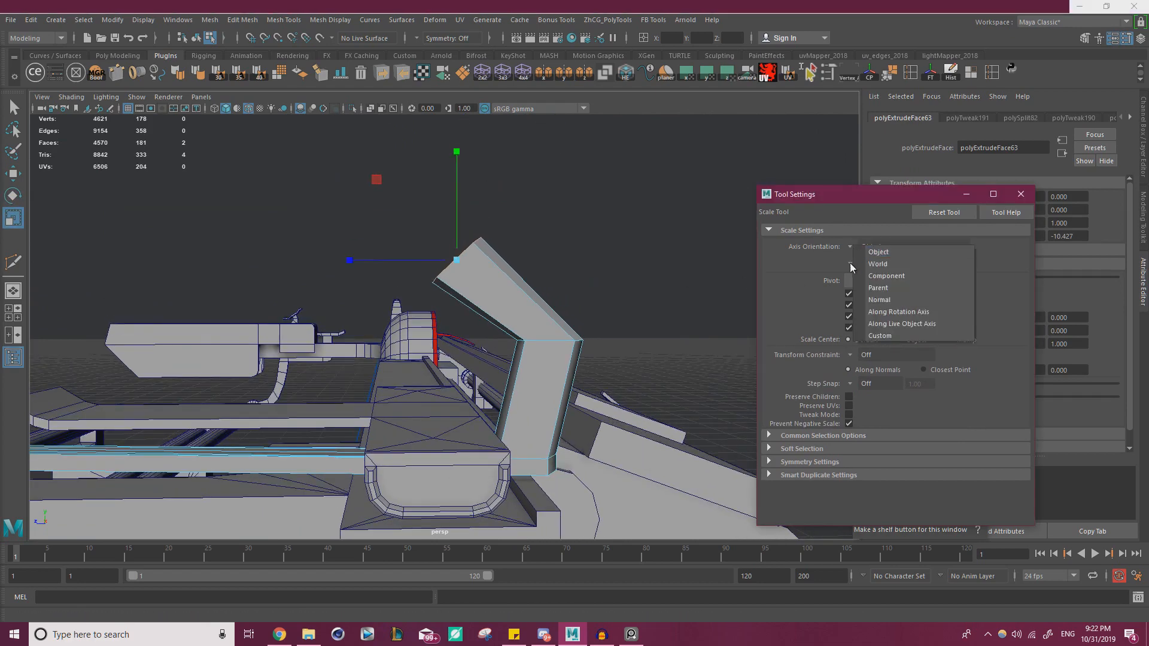
{"action": "left_click", "coordinate": [903, 276]}
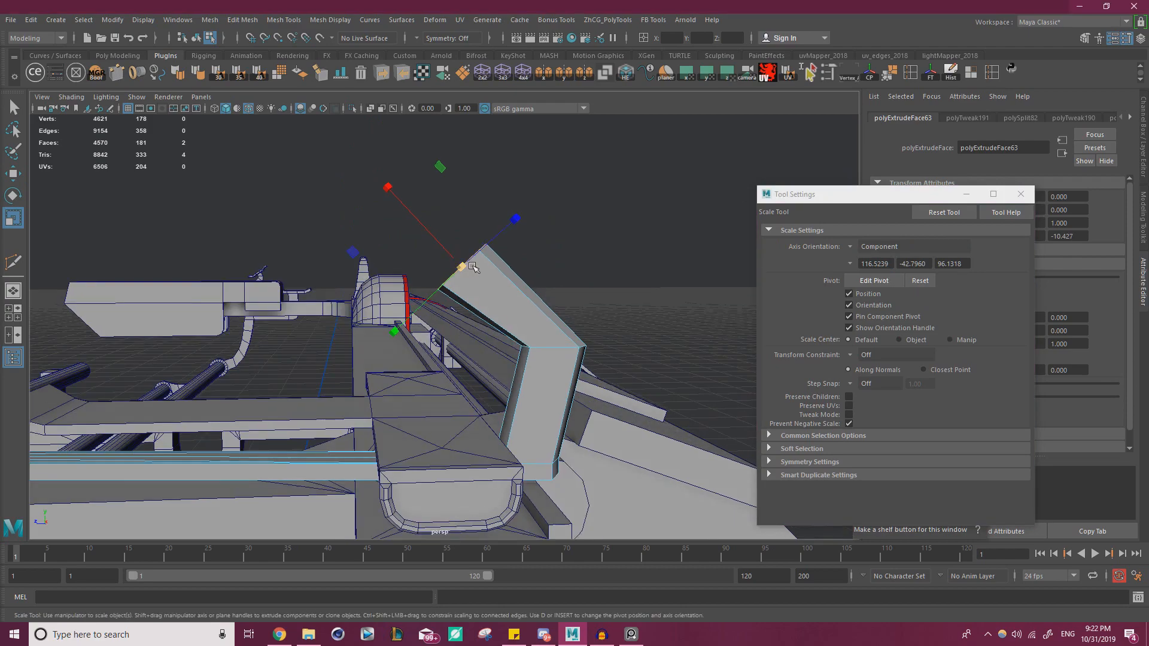
{"action": "left_click_drag", "start_coordinate": [453, 328], "coordinate": [569, 333], "text": "alt"}
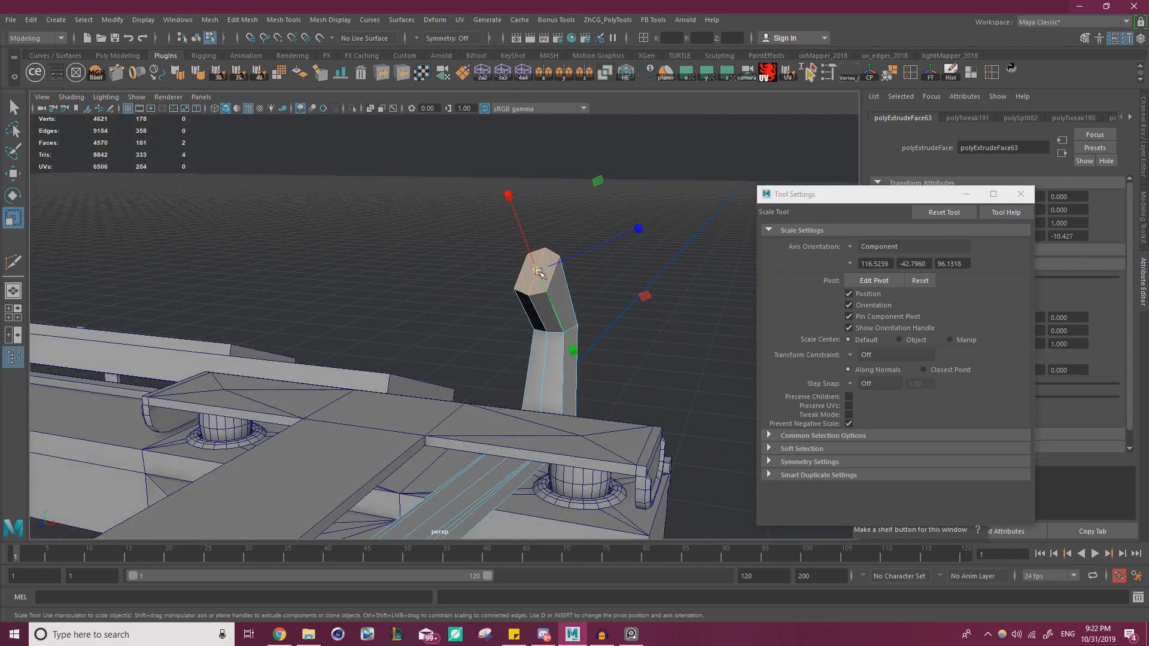
{"action": "left_click_drag", "start_coordinate": [539, 273], "coordinate": [360, 174]}
- Adjust the position of the short extruded tip segment at the end of the bent post
{"action": "key", "text": "w"}
{"action": "key", "text": "e"}
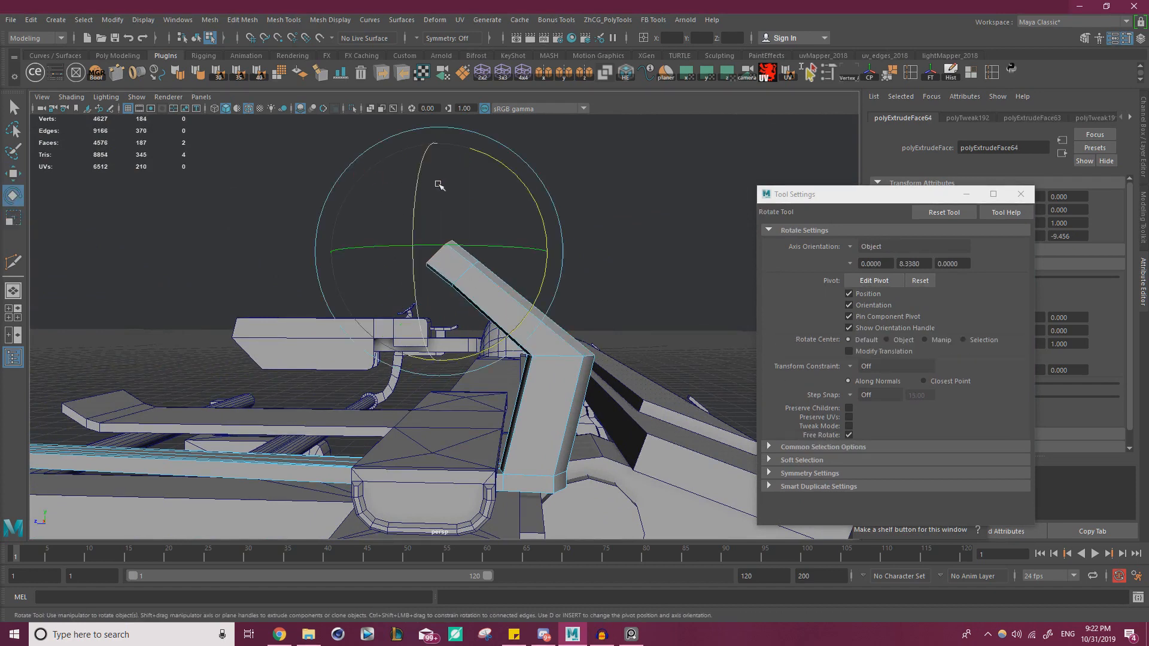
{"action": "key", "text": "w"}
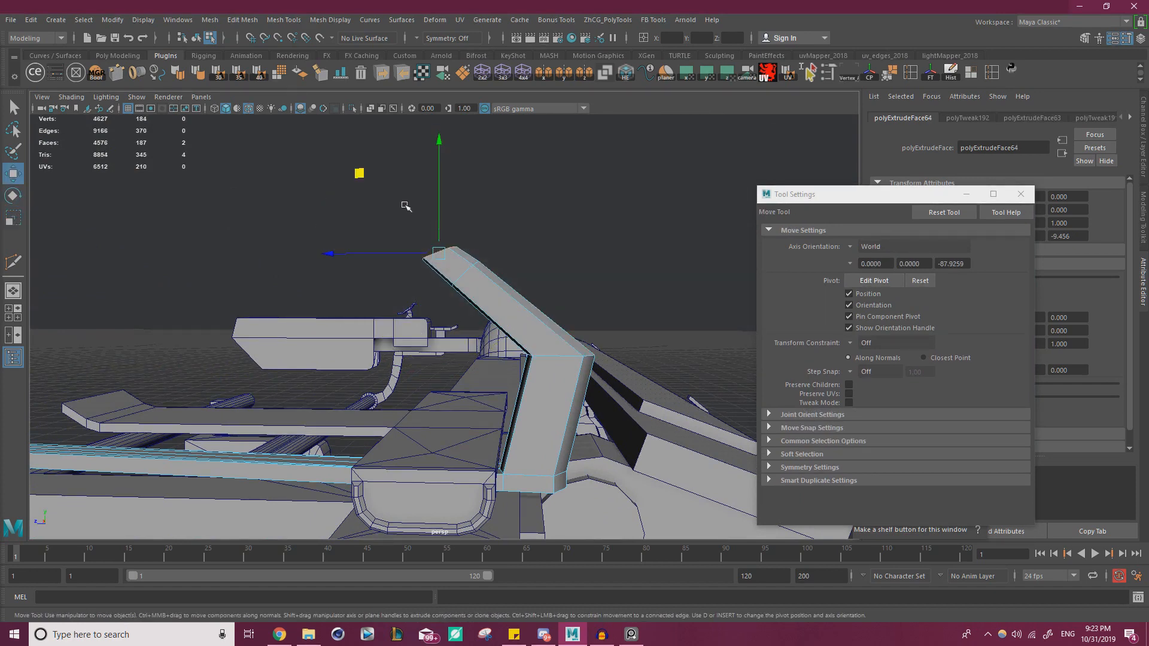
{"action": "left_click", "coordinate": [363, 174]}
- Bevel the edge loop at the post's bend with a fraction of 1 and 2 segments
{"action": "left_click_drag", "start_coordinate": [530, 295], "coordinate": [474, 259], "text": "alt"}
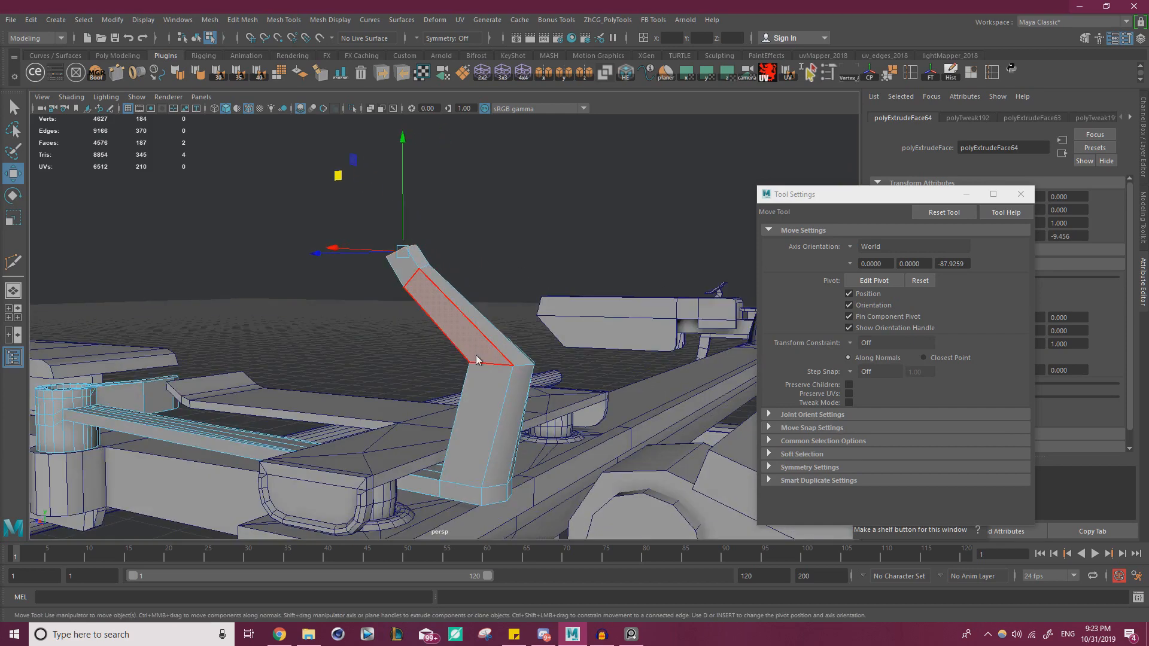
{"action": "key", "text": "ctrl+b"}
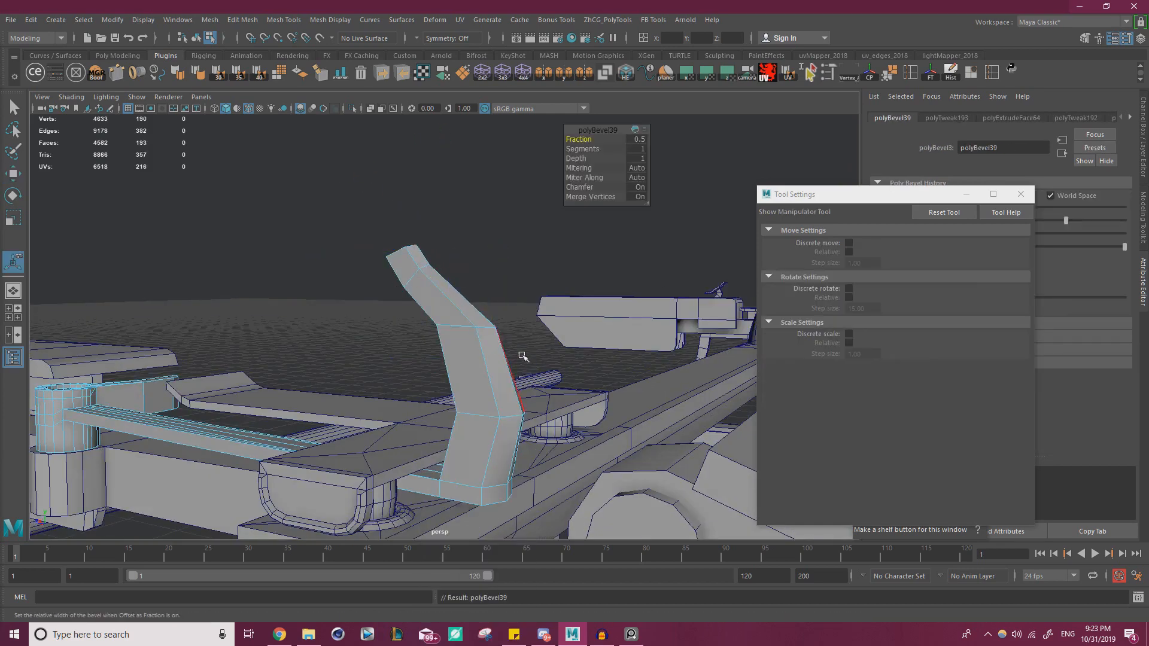
{"action": "left_click_drag", "start_coordinate": [562, 346], "coordinate": [464, 324], "text": "alt"}
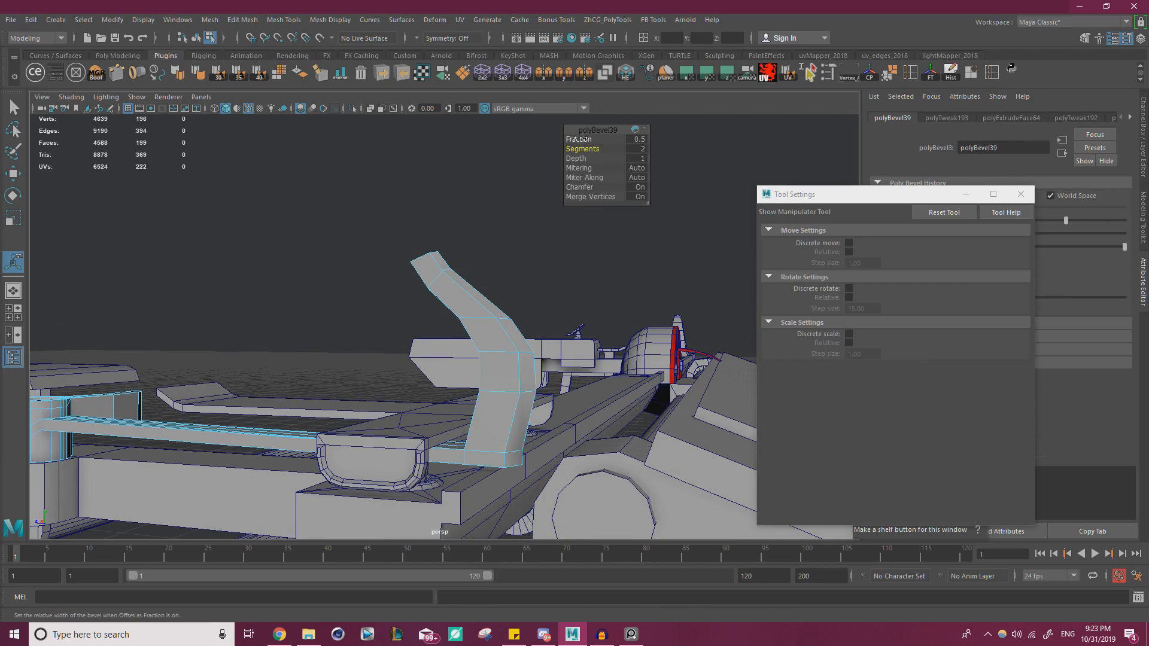
{"action": "left_click", "coordinate": [578, 139]}
{"action": "middle_click_drag", "start_coordinate": [578, 139], "coordinate": [591, 140]}
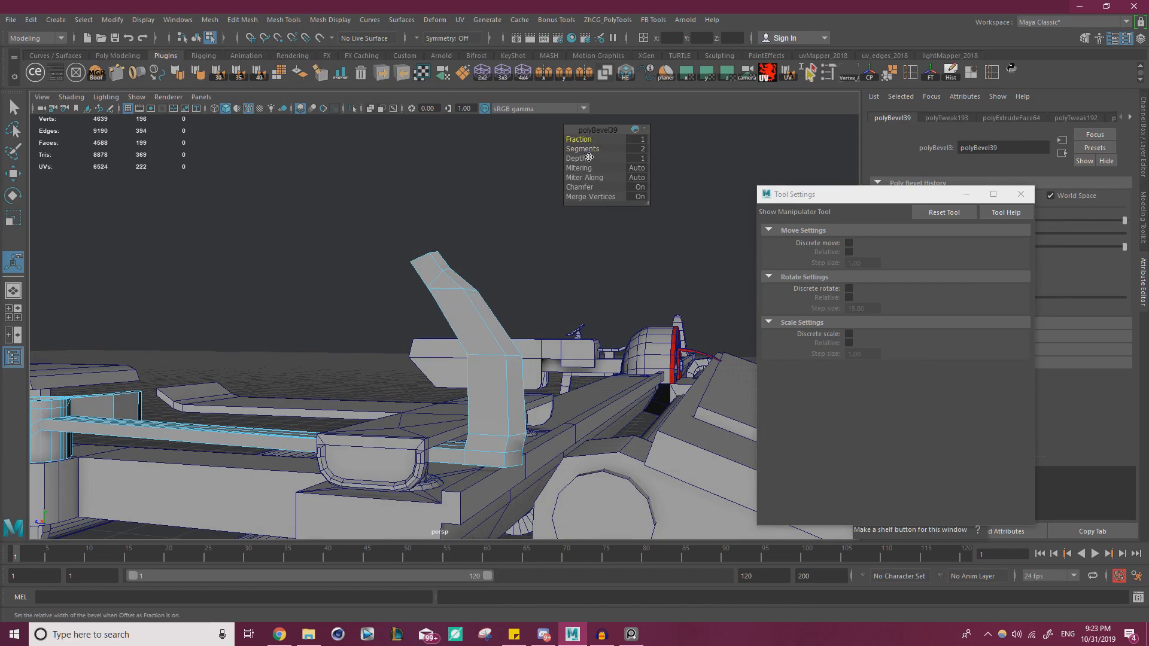
- Select the middle edge across the bent post's end faces and move it up and outward
{"action": "left_click_drag", "start_coordinate": [477, 228], "coordinate": [469, 275], "text": "alt"}
{"action": "right_click_drag", "start_coordinate": [469, 275], "coordinate": [502, 329], "text": "alt"}
{"action": "left_click", "coordinate": [438, 254]}
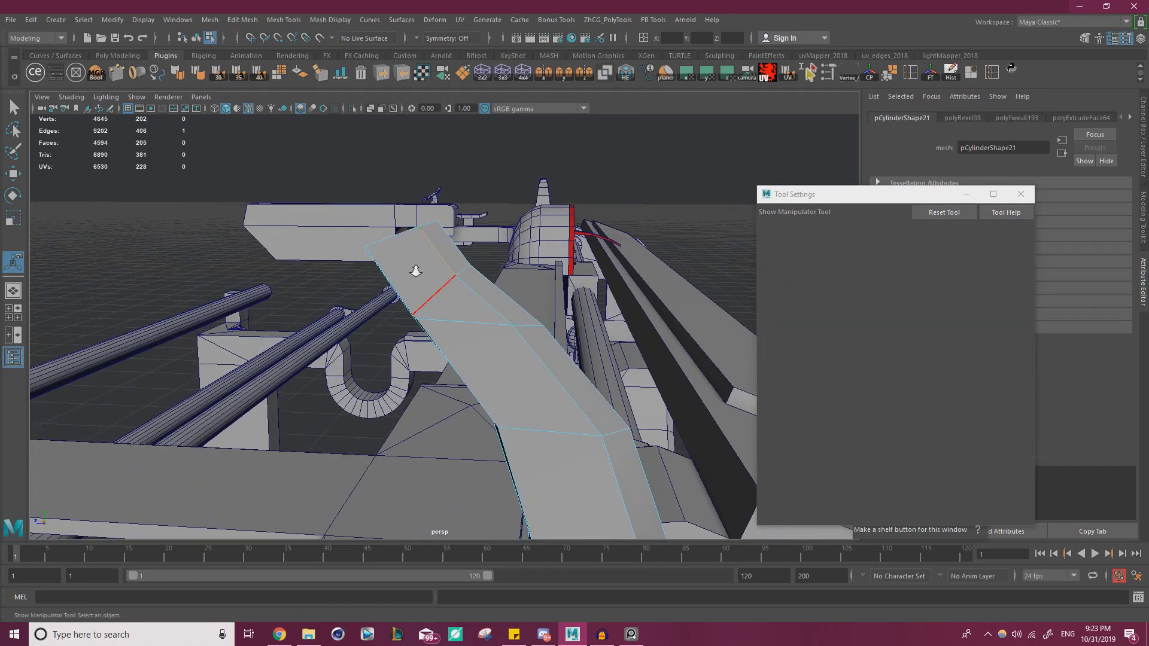
{"action": "left_click_drag", "start_coordinate": [415, 271], "coordinate": [497, 329], "text": "alt"}
{"action": "key", "text": "w"}
{"action": "left_click_drag", "start_coordinate": [412, 322], "coordinate": [379, 225], "text": "alt"}
{"action": "left_click_drag", "start_coordinate": [379, 167], "coordinate": [359, 147]}
{"action": "left_click_drag", "start_coordinate": [361, 200], "coordinate": [443, 219], "text": "alt"}
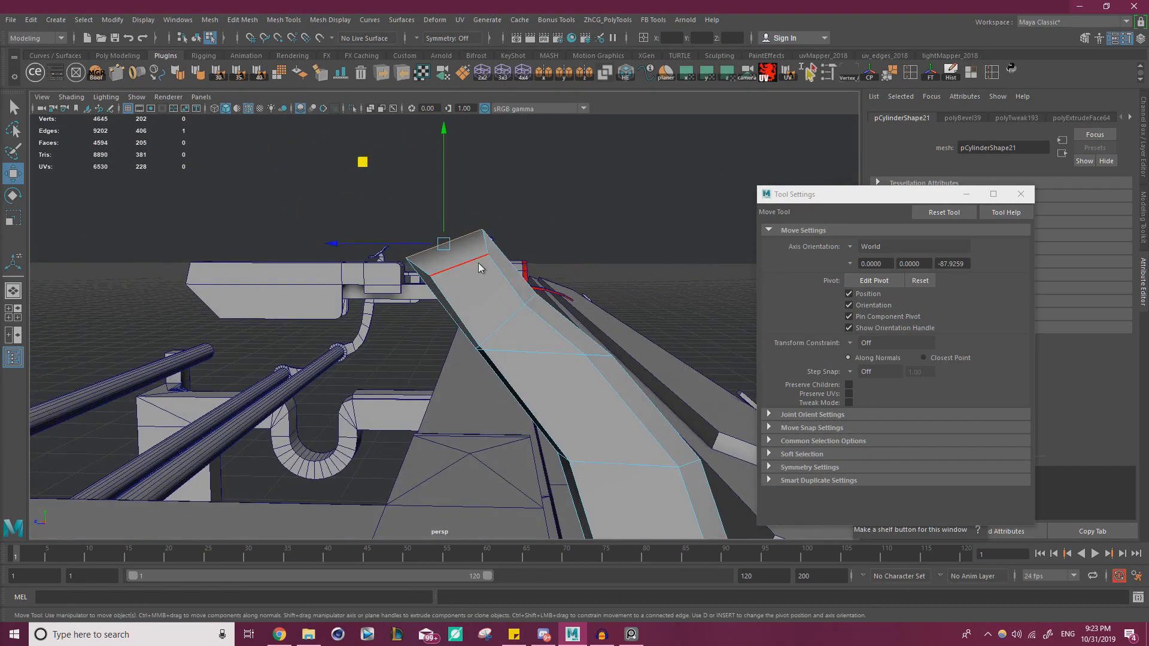
- Select the six tip vertices of the bent post and move them back and down to shorten the tip
{"action": "right_click_drag", "start_coordinate": [479, 267], "coordinate": [416, 267]}
{"action": "left_click_drag", "start_coordinate": [419, 275], "coordinate": [434, 252], "text": "alt"}
{"action": "left_click_drag", "start_coordinate": [359, 286], "coordinate": [556, 192]}
{"action": "key", "text": "e"}
{"action": "key", "text": "w"}
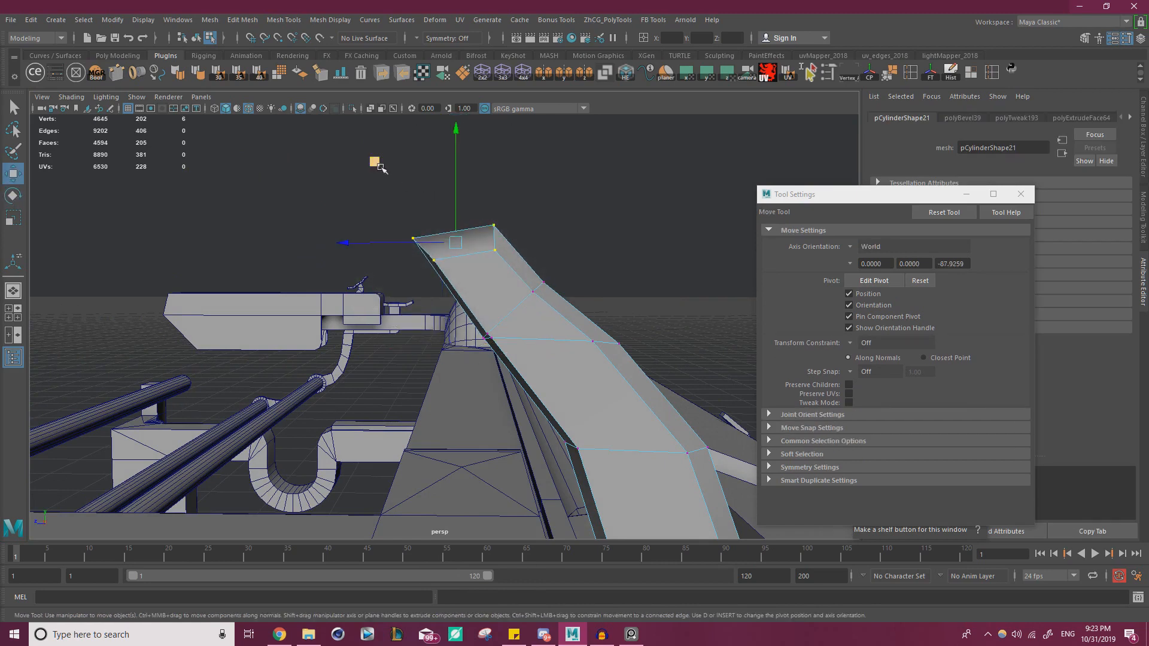
{"action": "middle_click_drag", "start_coordinate": [378, 165], "coordinate": [411, 190]}
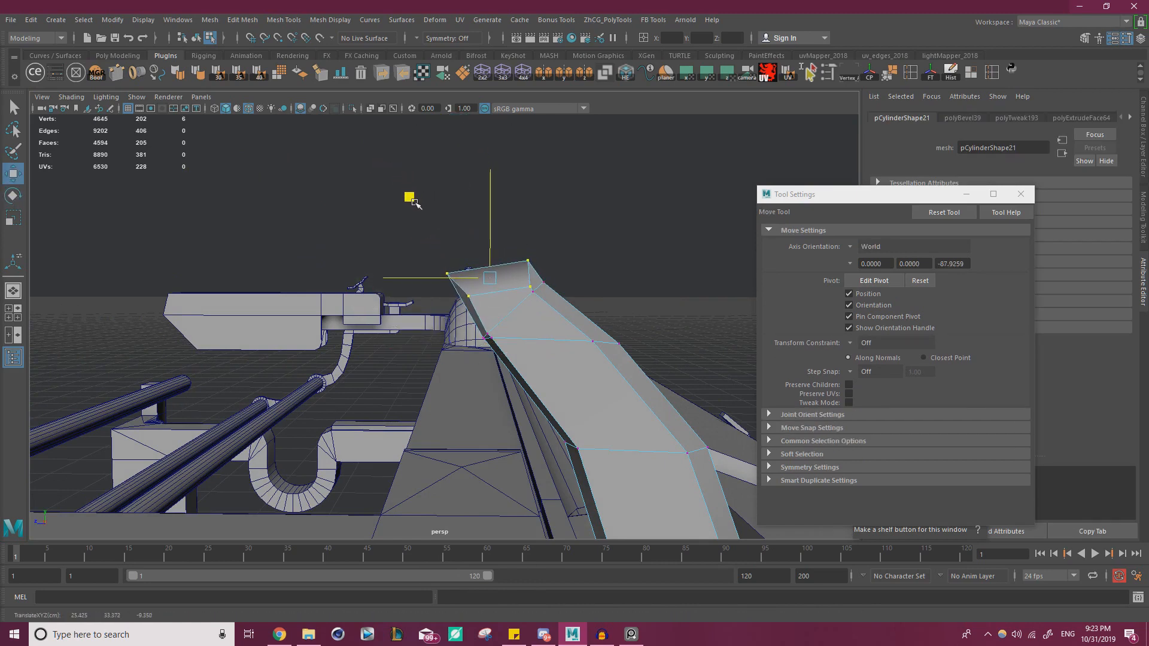
{"action": "left_click_drag", "start_coordinate": [417, 203], "coordinate": [413, 202]}
- Snap the stray side vertices below the tip onto their neighbouring vertices and merge the overlapping vertices
{"action": "left_click_drag", "start_coordinate": [590, 326], "coordinate": [550, 339], "text": "alt"}
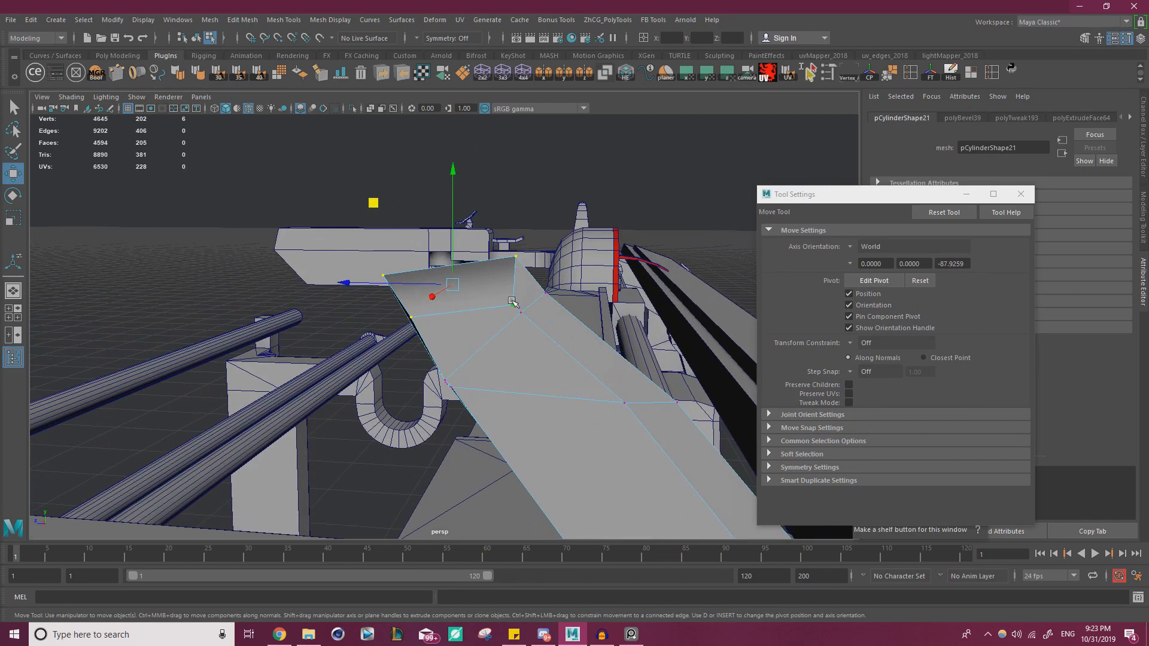
{"action": "left_click", "coordinate": [513, 305]}
{"action": "key", "text": "v"}
{"action": "left_click_drag", "start_coordinate": [509, 305], "coordinate": [262, 283]}
{"action": "scroll", "coordinate": [262, 283], "scroll_direction": "up", "scroll_amount": 1}
{"action": "left_click_drag", "start_coordinate": [210, 246], "coordinate": [194, 249]}
{"action": "left_click", "coordinate": [200, 245]}
{"action": "key", "text": "v"}
{"action": "left_click_drag", "start_coordinate": [419, 350], "coordinate": [114, 201]}
{"action": "right_click_drag", "start_coordinate": [226, 275], "coordinate": [294, 210], "text": "shift"}
- Merge the remaining closely spaced vertex pairs along the side edges below the lever's tip
{"action": "left_click_drag", "start_coordinate": [105, 266], "coordinate": [146, 303], "text": "alt"}
{"action": "left_click", "coordinate": [537, 264]}
{"action": "key", "text": "w"}
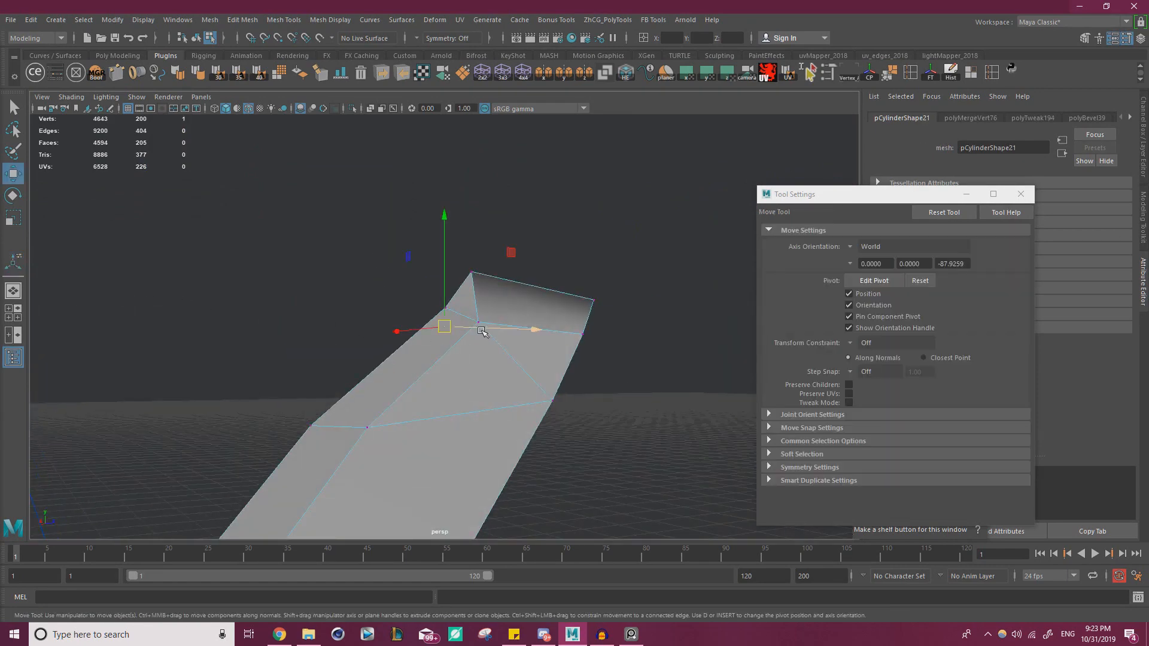
{"action": "left_click", "coordinate": [481, 321], "text": "shift"}
{"action": "left_click_drag", "start_coordinate": [486, 321], "coordinate": [390, 309], "text": "alt"}
{"action": "left_click_drag", "start_coordinate": [503, 272], "coordinate": [423, 383], "text": "alt"}
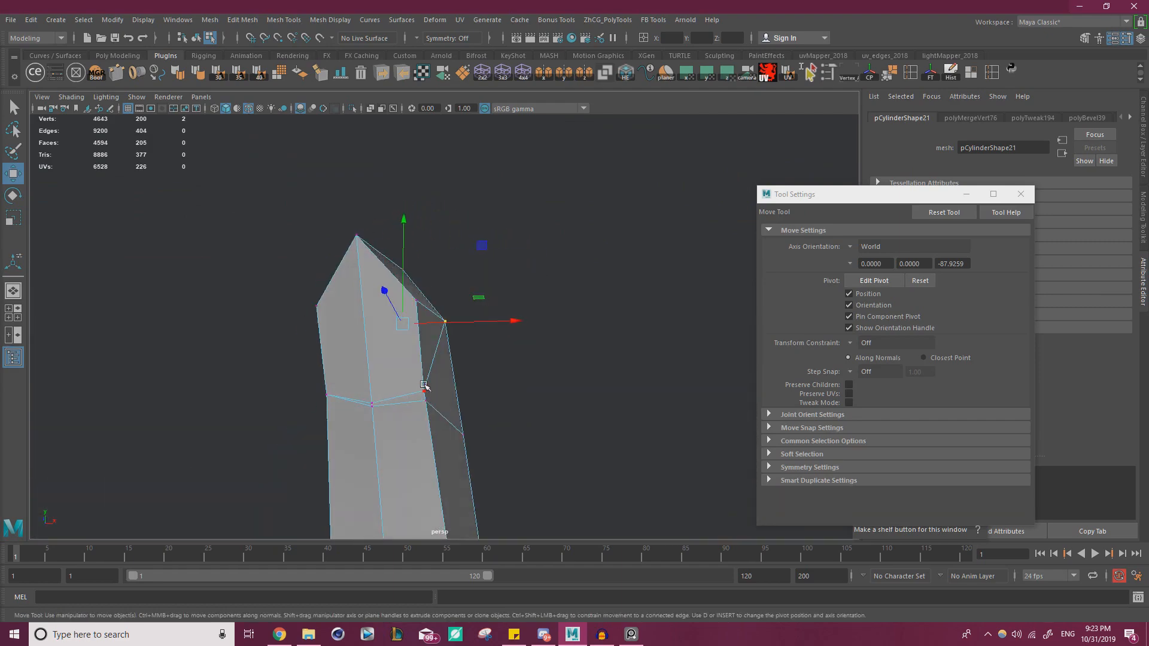
{"action": "left_click", "coordinate": [428, 400]}
{"action": "left_click", "coordinate": [428, 401], "text": "shift"}
{"action": "scroll", "coordinate": [436, 410], "scroll_direction": "up", "scroll_amount": 1}
{"action": "middle_click_drag", "start_coordinate": [440, 410], "coordinate": [500, 347], "text": "alt"}
{"action": "scroll", "coordinate": [500, 347], "scroll_direction": "up", "scroll_amount": 2}
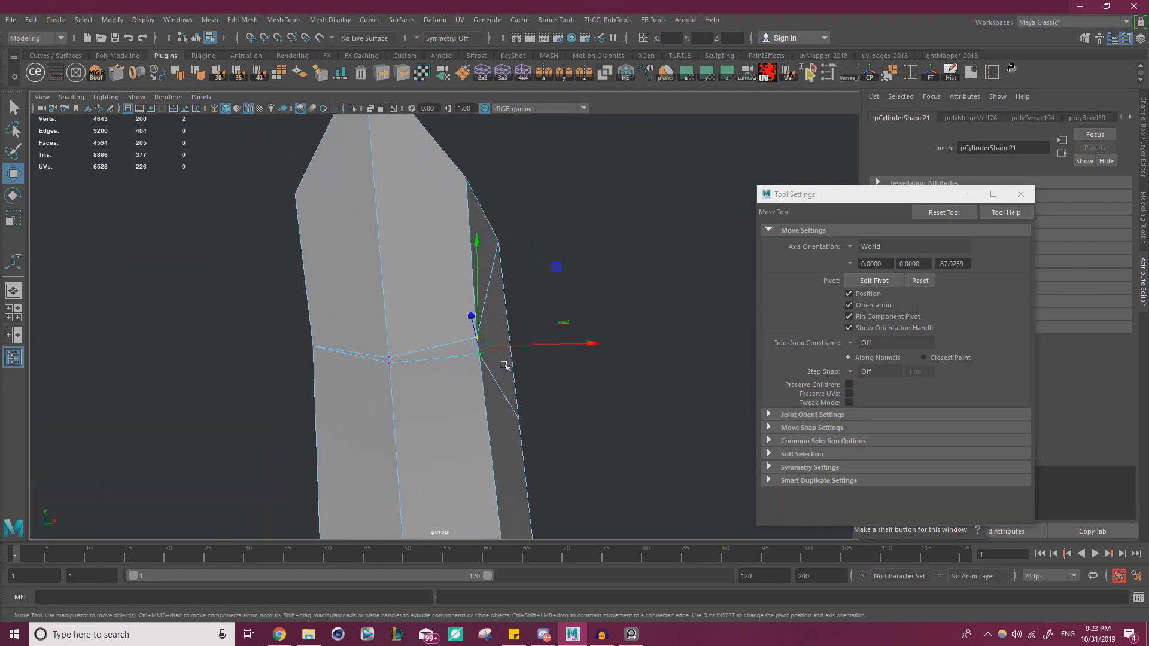
{"action": "right_click_drag", "start_coordinate": [618, 264], "coordinate": [616, 193], "text": "shift"}
{"action": "left_click_drag", "start_coordinate": [519, 352], "coordinate": [482, 328], "text": "alt"}
{"action": "scroll", "coordinate": [482, 329], "scroll_direction": "up", "scroll_amount": 1}
{"action": "scroll", "coordinate": [482, 328], "scroll_direction": "up", "scroll_amount": 1}
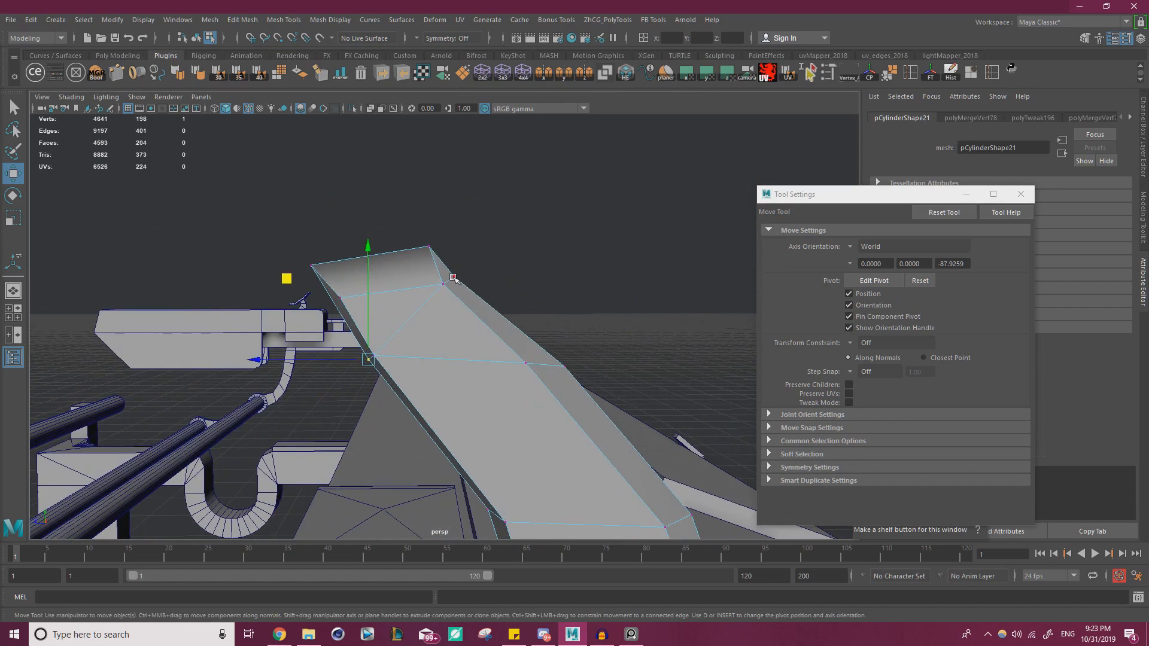
- Select the four vertices just below the lever's tip and move them slightly to refine its curve
{"action": "left_click", "coordinate": [455, 279]}
{"action": "left_click_drag", "start_coordinate": [434, 296], "coordinate": [489, 259], "text": "shift"}
{"action": "left_click_drag", "start_coordinate": [368, 200], "coordinate": [377, 200]}
{"action": "left_click_drag", "start_coordinate": [424, 264], "coordinate": [422, 344], "text": "alt"}
{"action": "middle_click_drag", "start_coordinate": [329, 267], "coordinate": [333, 267]}
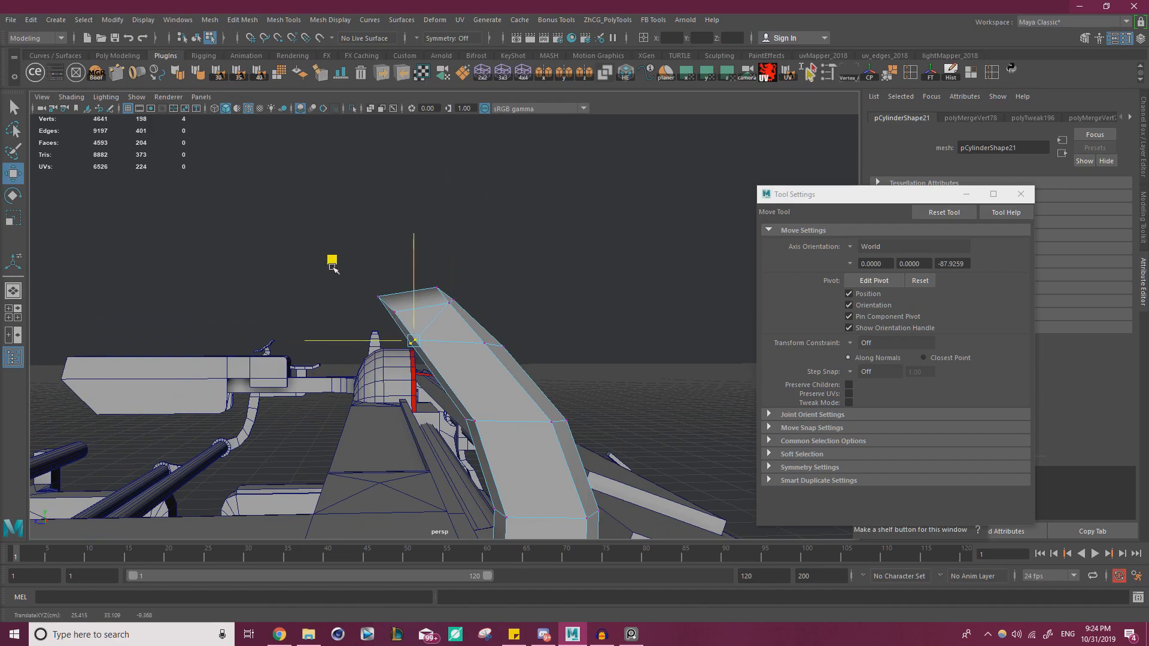
{"action": "left_click_drag", "start_coordinate": [330, 269], "coordinate": [497, 312], "text": "alt"}
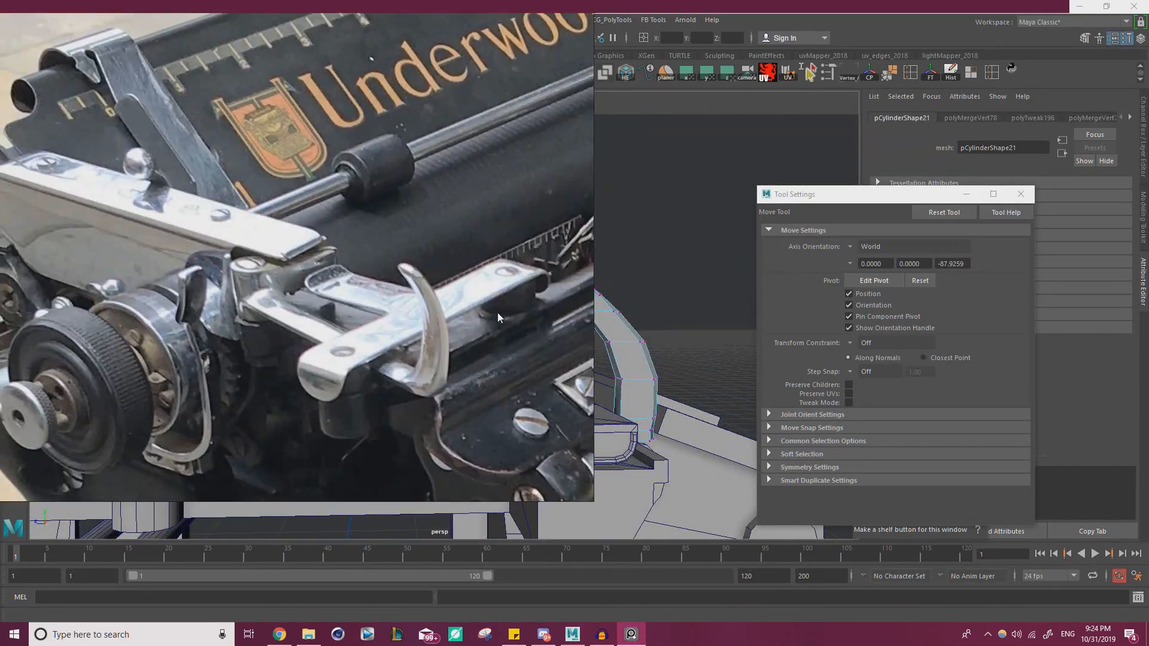
- Compare the lever with the reference photo, return to object mode and clear the selection
{"action": "right_click_drag", "start_coordinate": [497, 312], "coordinate": [530, 310]}
{"action": "key", "text": "alt+Tab"}
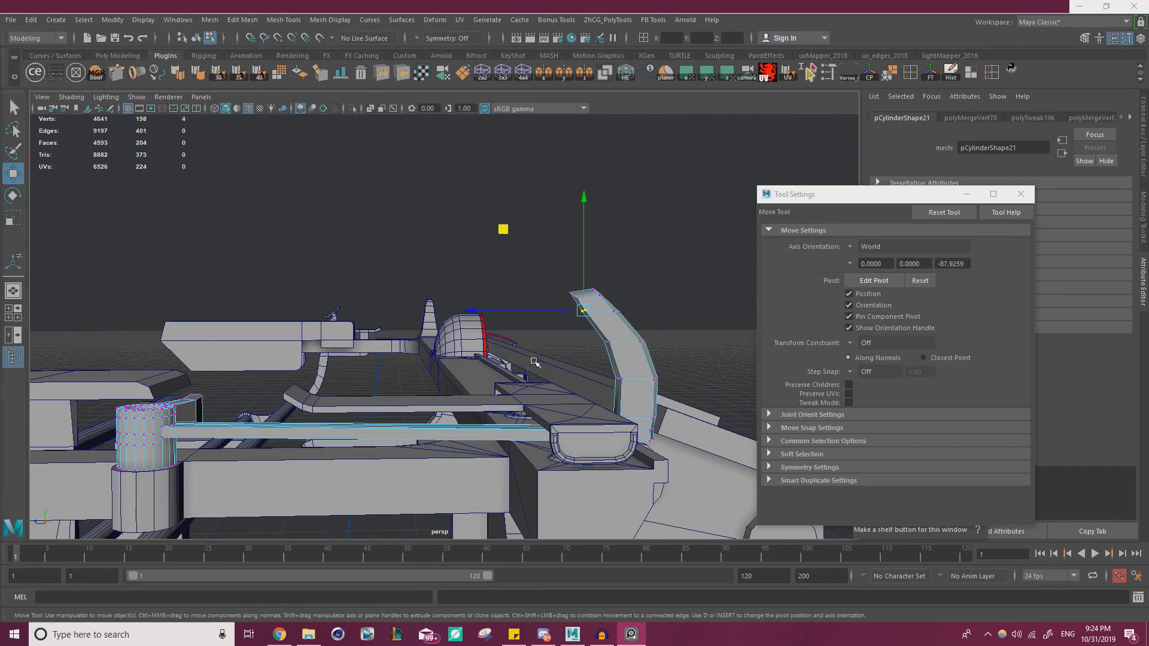
{"action": "left_click_drag", "start_coordinate": [533, 362], "coordinate": [323, 303], "text": "alt"}
{"action": "right_click_drag", "start_coordinate": [250, 234], "coordinate": [300, 206]}
{"action": "left_click", "coordinate": [328, 231]}
{"action": "left_click_drag", "start_coordinate": [329, 233], "coordinate": [468, 394], "text": "alt"}
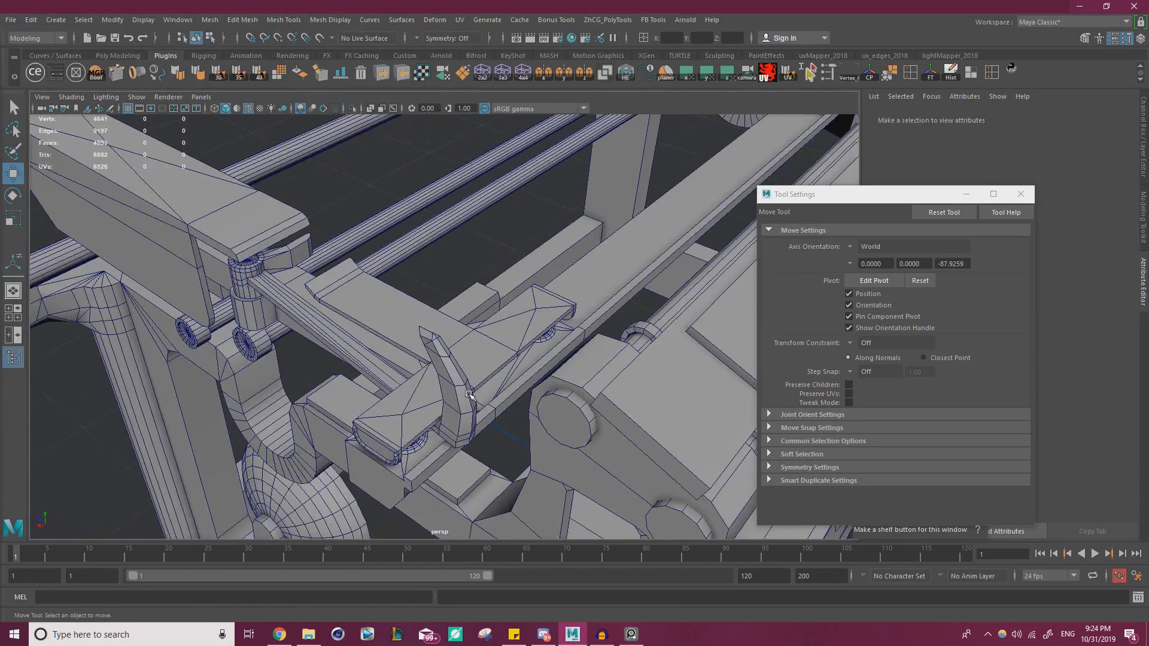
- Hide the wireframe overlay and preview the lever smoothed, examining its curved tip and the joint at the small cylinder
{"action": "left_click", "coordinate": [247, 108]}
{"action": "mouse_move", "coordinate": [217, 260]}
{"action": "left_mouse_down", "text": "alt"}
{"action": "mouse_move", "coordinate": [226, 241]}
{"action": "mouse_move", "coordinate": [380, 311]}
{"action": "mouse_move", "coordinate": [318, 293]}
{"action": "mouse_move", "coordinate": [348, 288]}
{"action": "mouse_move", "coordinate": [455, 317]}
{"action": "mouse_move", "coordinate": [413, 225]}
{"action": "mouse_move", "coordinate": [347, 259]}
{"action": "left_mouse_up", "text": "alt"}
{"action": "right_click_drag", "start_coordinate": [347, 259], "coordinate": [475, 325], "text": "alt"}
{"action": "left_click_drag", "start_coordinate": [475, 325], "coordinate": [457, 388], "text": "alt"}
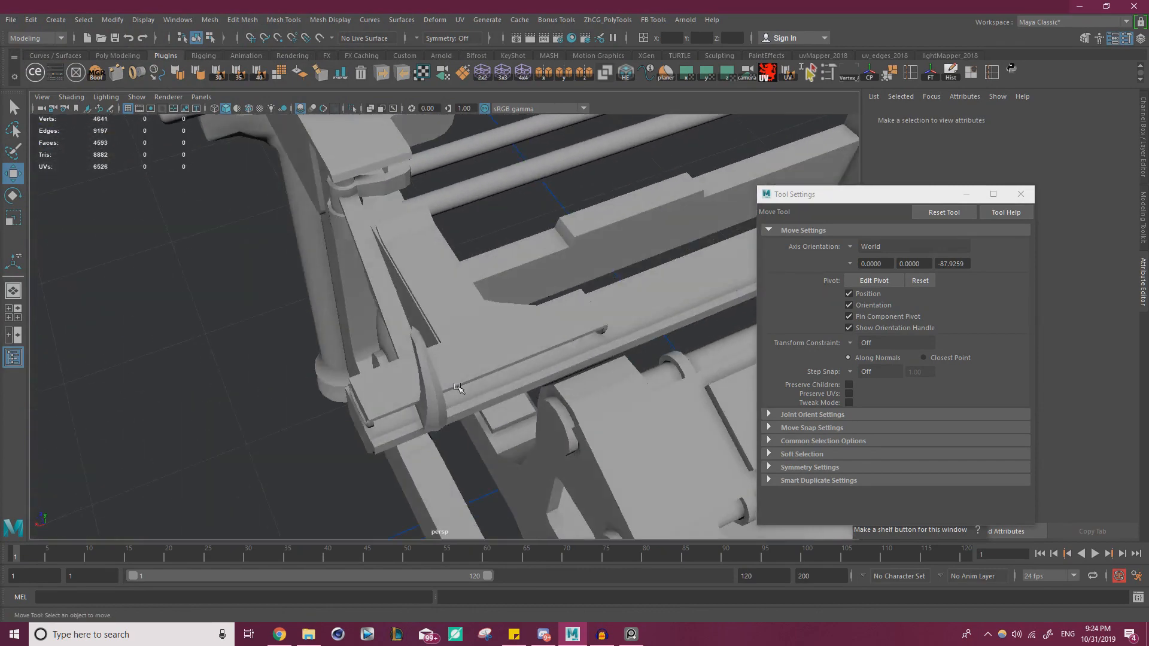
{"action": "left_click", "coordinate": [387, 327]}
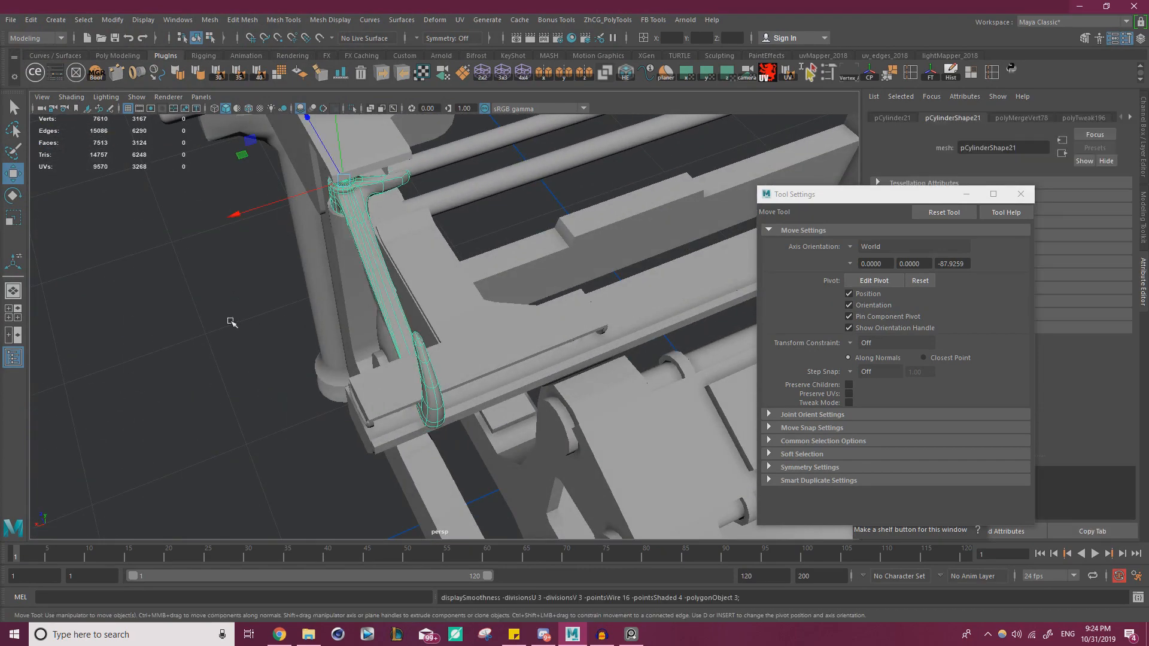
{"action": "left_click", "coordinate": [232, 322]}
{"action": "left_click_drag", "start_coordinate": [232, 323], "coordinate": [449, 300], "text": "alt"}
{"action": "right_click_drag", "start_coordinate": [449, 299], "coordinate": [488, 321], "text": "alt"}
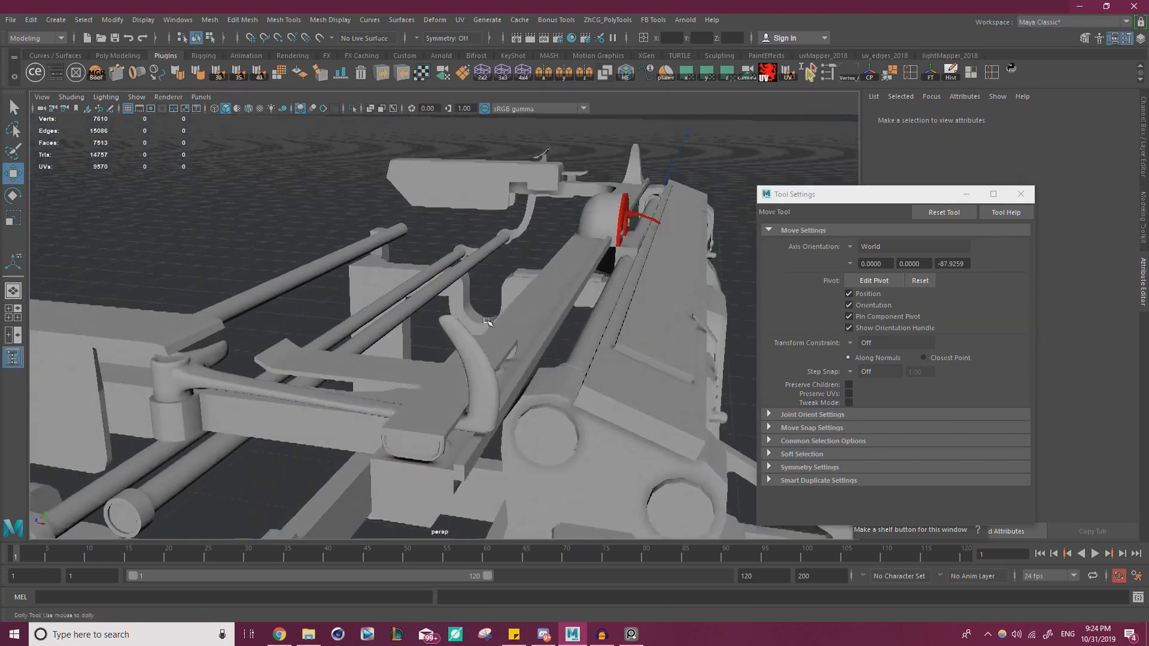
{"action": "left_click_drag", "start_coordinate": [488, 321], "coordinate": [288, 335], "text": "alt"}
{"action": "right_click_drag", "start_coordinate": [382, 354], "coordinate": [886, 368], "text": "alt"}
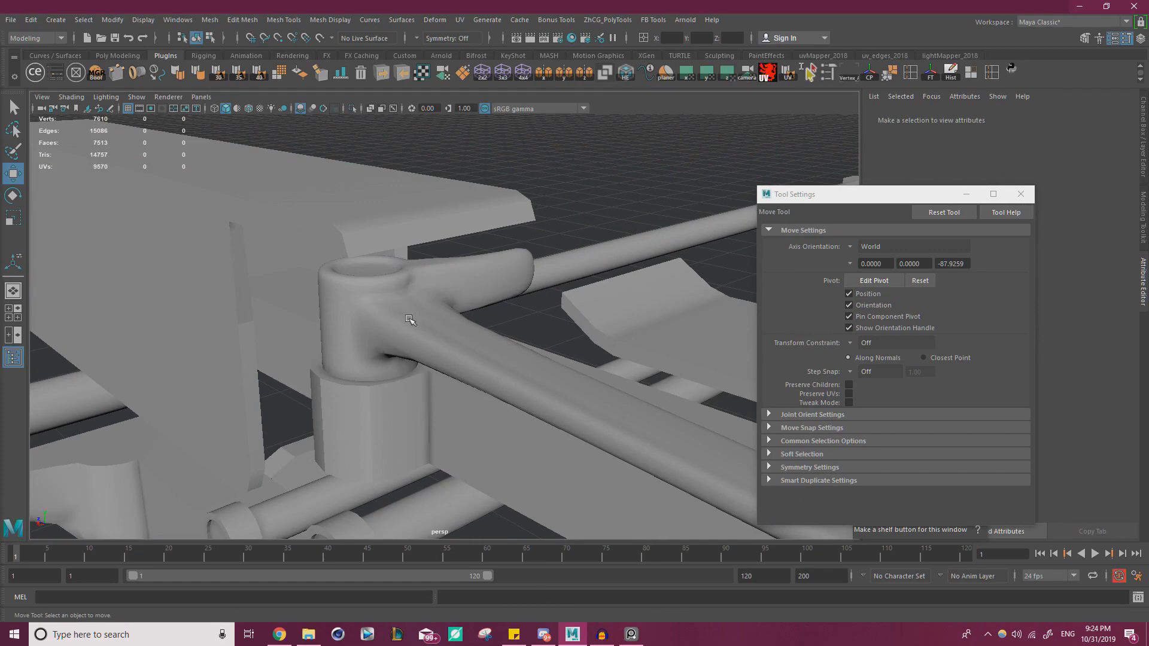
{"action": "left_click", "coordinate": [424, 322]}
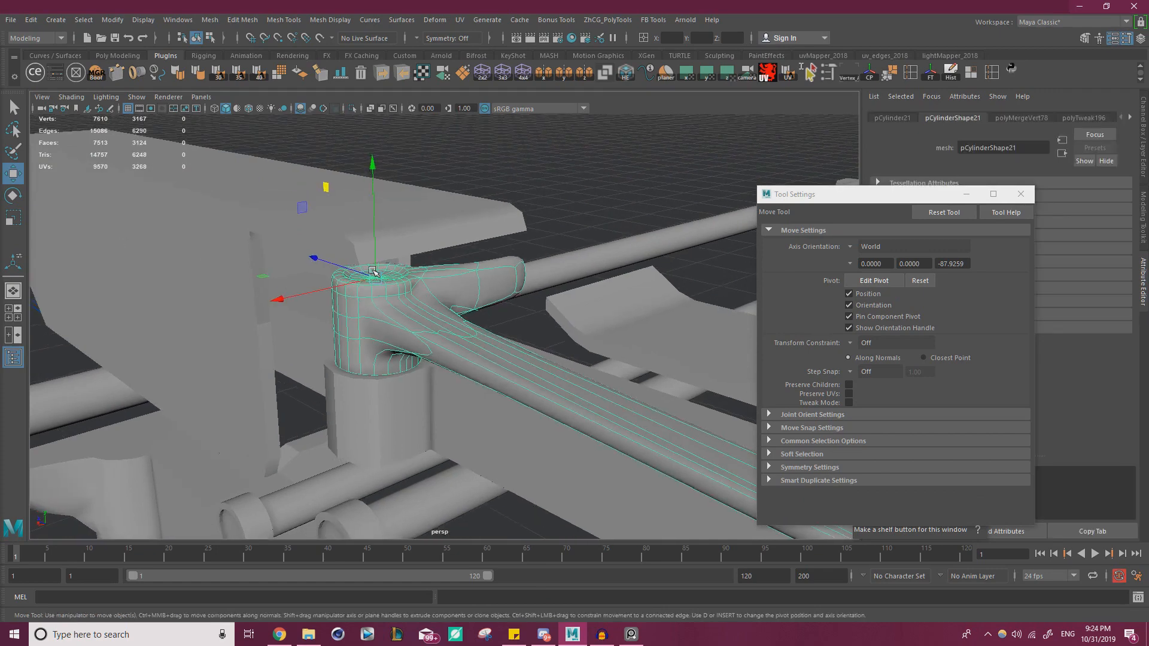
{"action": "left_click_drag", "start_coordinate": [425, 322], "coordinate": [256, 288], "text": "alt"}
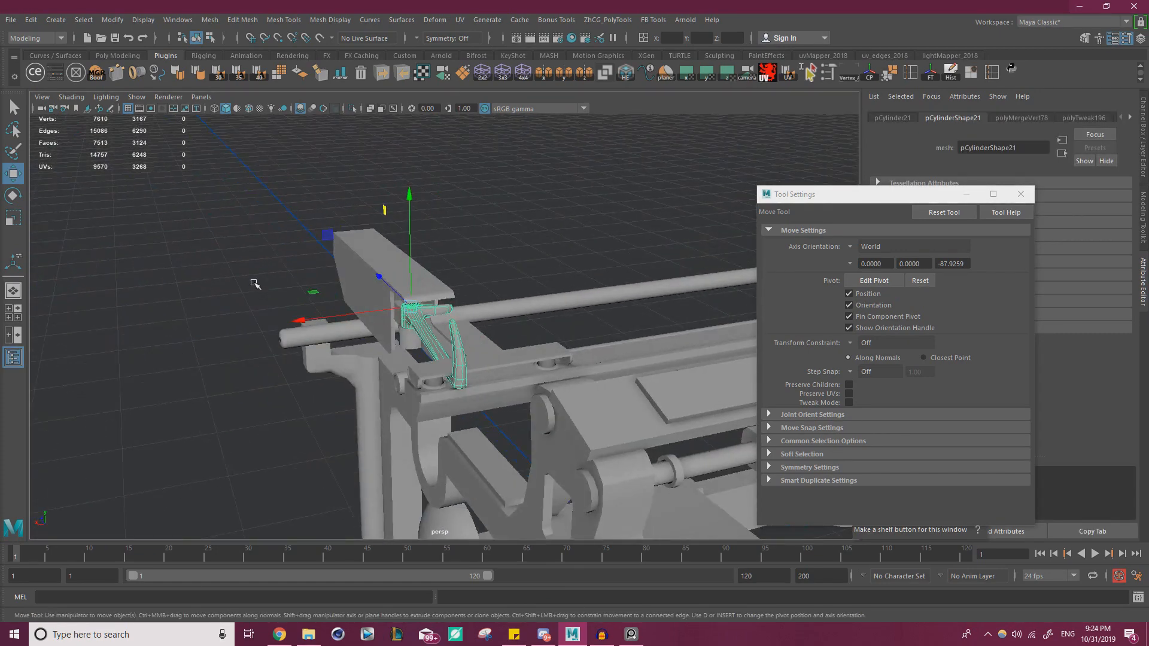
- Turn off the lever's smooth preview and inspect its unsmoothed shape next to the carriage arm
{"action": "key", "text": "1"}
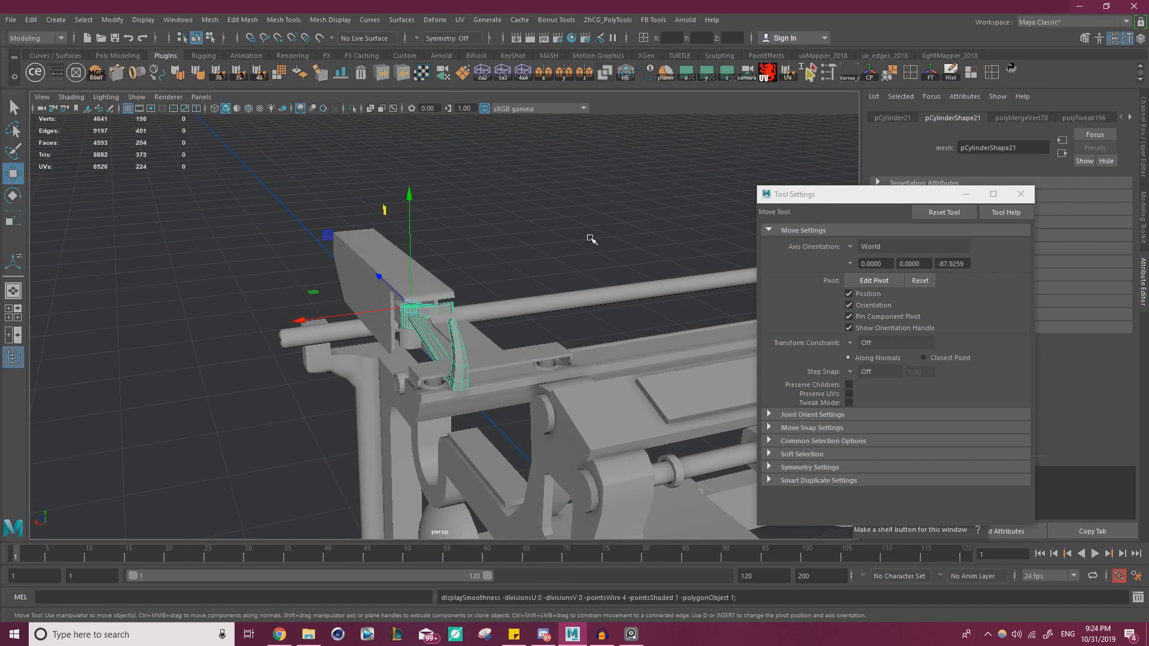
{"action": "left_click", "coordinate": [590, 236]}
{"action": "right_click_drag", "start_coordinate": [327, 303], "coordinate": [410, 305], "text": "alt"}
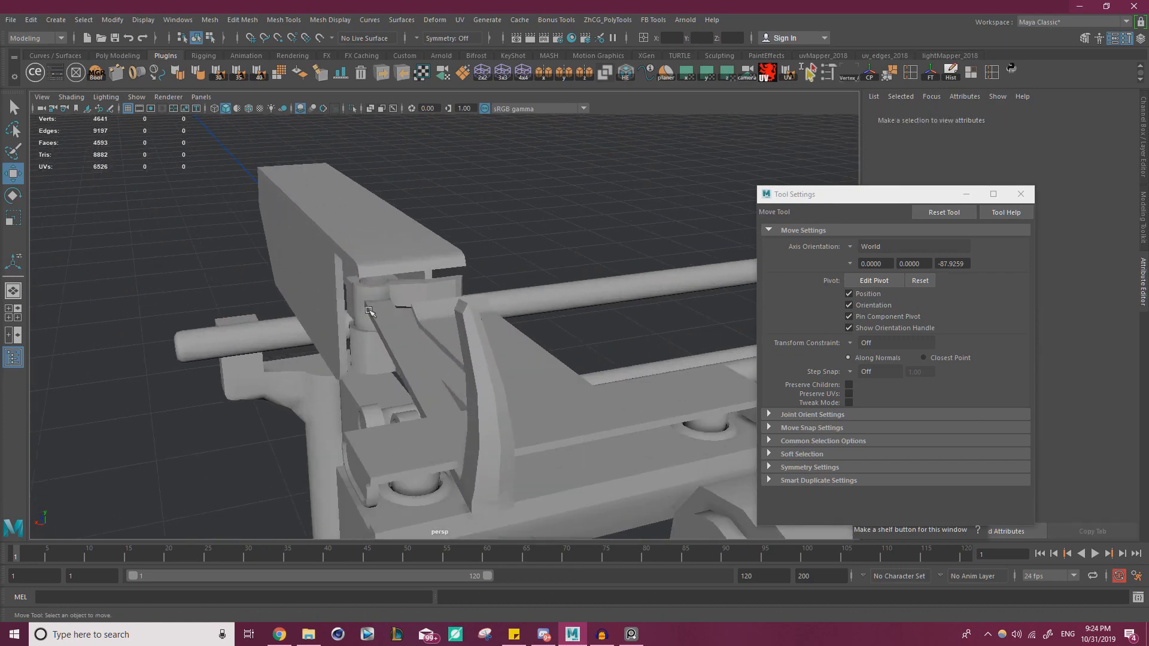
{"action": "scroll", "coordinate": [319, 274], "scroll_direction": "up", "scroll_amount": 3}
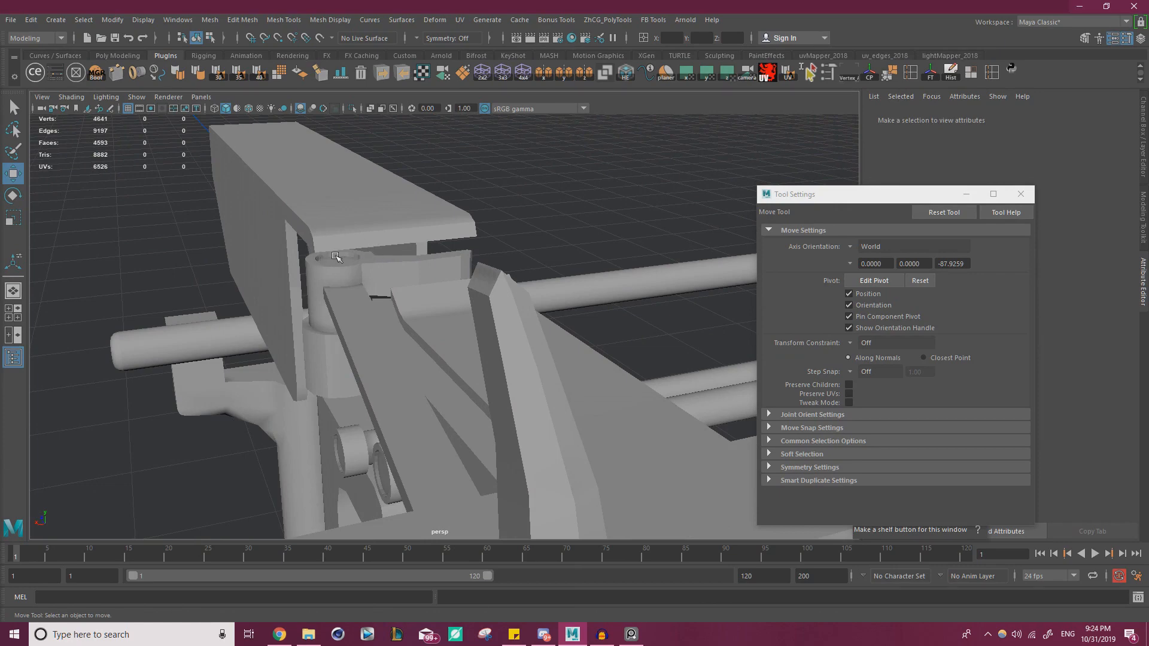
{"action": "left_click_drag", "start_coordinate": [502, 248], "coordinate": [532, 256], "text": "alt"}
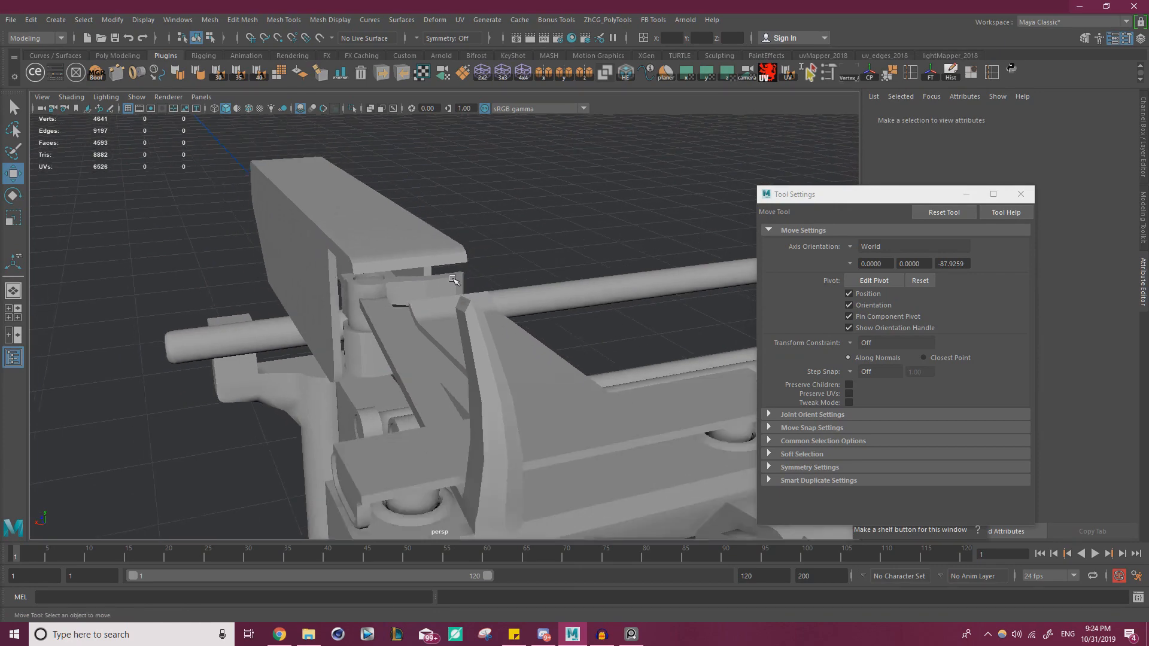
{"action": "right_click_drag", "start_coordinate": [533, 257], "coordinate": [351, 326], "text": "alt"}
{"action": "left_click_drag", "start_coordinate": [352, 326], "coordinate": [482, 359], "text": "alt"}
- Soften and harden the lever's edges automatically with a 30-degree angle and bring back the wireframe overlay
{"action": "left_click", "coordinate": [479, 357]}
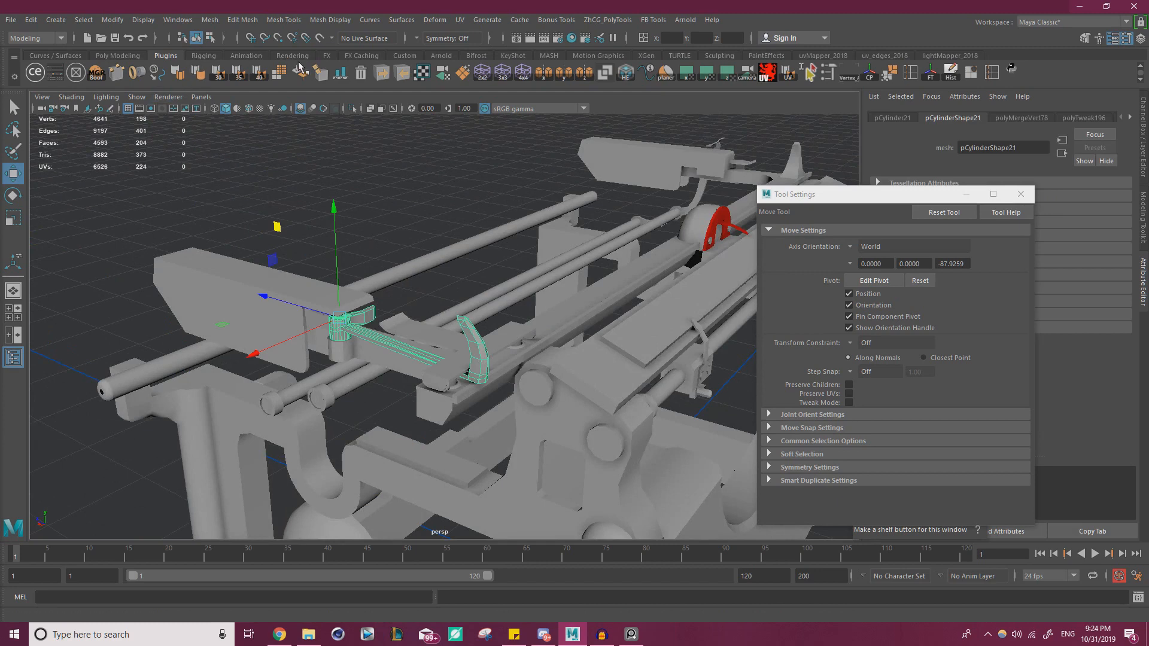
{"action": "left_click", "coordinate": [200, 76]}
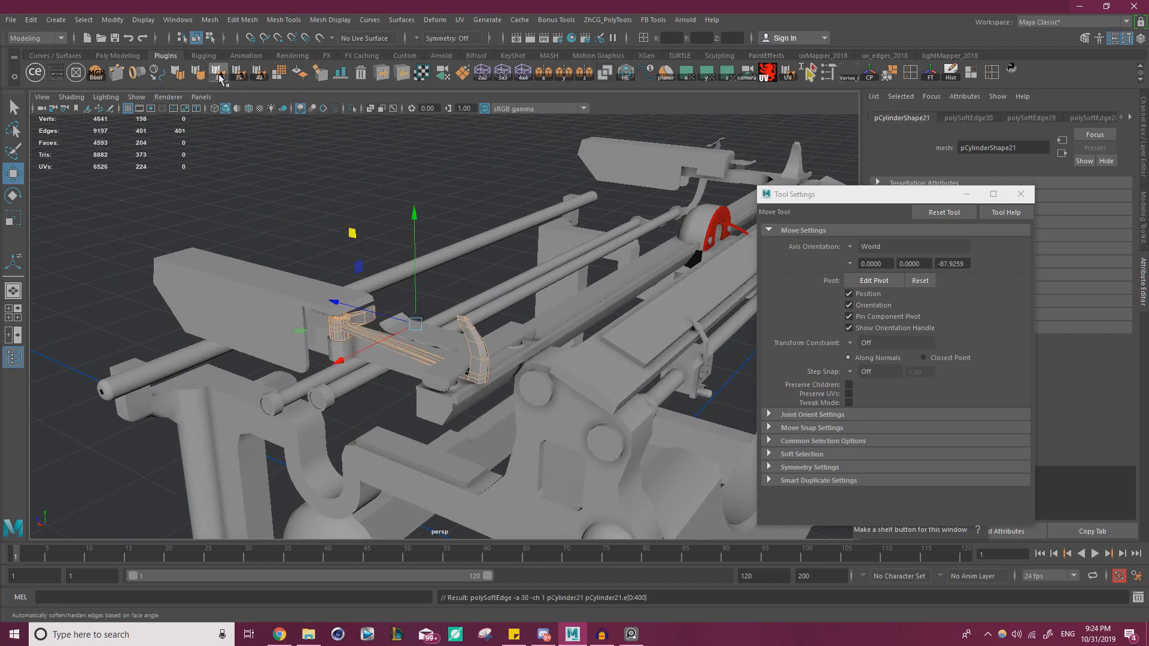
{"action": "left_click", "coordinate": [334, 179]}
{"action": "mouse_move", "coordinate": [333, 179]}
{"action": "left_mouse_down", "text": "alt"}
{"action": "mouse_move", "coordinate": [333, 243]}
{"action": "mouse_move", "coordinate": [315, 182]}
{"action": "mouse_move", "coordinate": [377, 192]}
{"action": "mouse_move", "coordinate": [479, 156]}
{"action": "mouse_move", "coordinate": [518, 221]}
{"action": "mouse_move", "coordinate": [465, 239]}
{"action": "mouse_move", "coordinate": [472, 180]}
{"action": "mouse_move", "coordinate": [455, 150]}
{"action": "left_mouse_up", "text": "alt"}
{"action": "left_click", "coordinate": [247, 109]}
- Select the lever and examine how its cylinder and bar sit against the carriage from several angles
{"action": "right_click_drag", "start_coordinate": [454, 240], "coordinate": [491, 299], "text": "alt"}
{"action": "middle_click_drag", "start_coordinate": [491, 299], "coordinate": [543, 321], "text": "alt"}
{"action": "left_click_drag", "start_coordinate": [543, 321], "coordinate": [412, 349], "text": "alt"}
{"action": "left_click", "coordinate": [412, 350]}
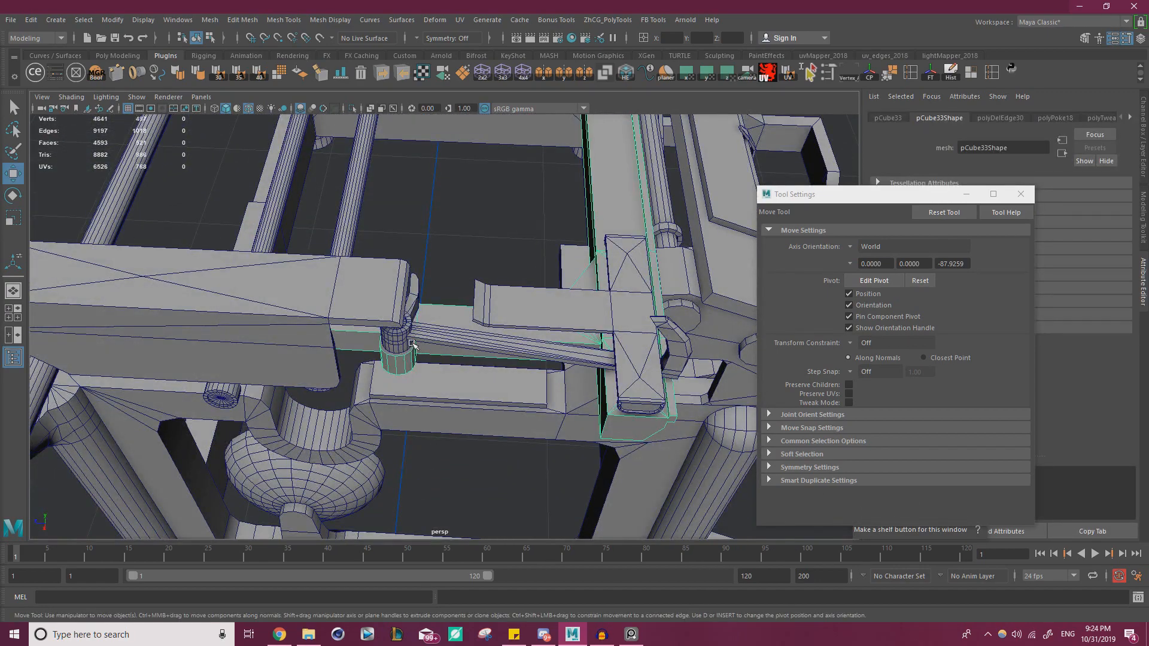
{"action": "right_click_drag", "start_coordinate": [396, 341], "coordinate": [498, 349], "text": "alt"}
{"action": "left_click", "coordinate": [369, 342]}
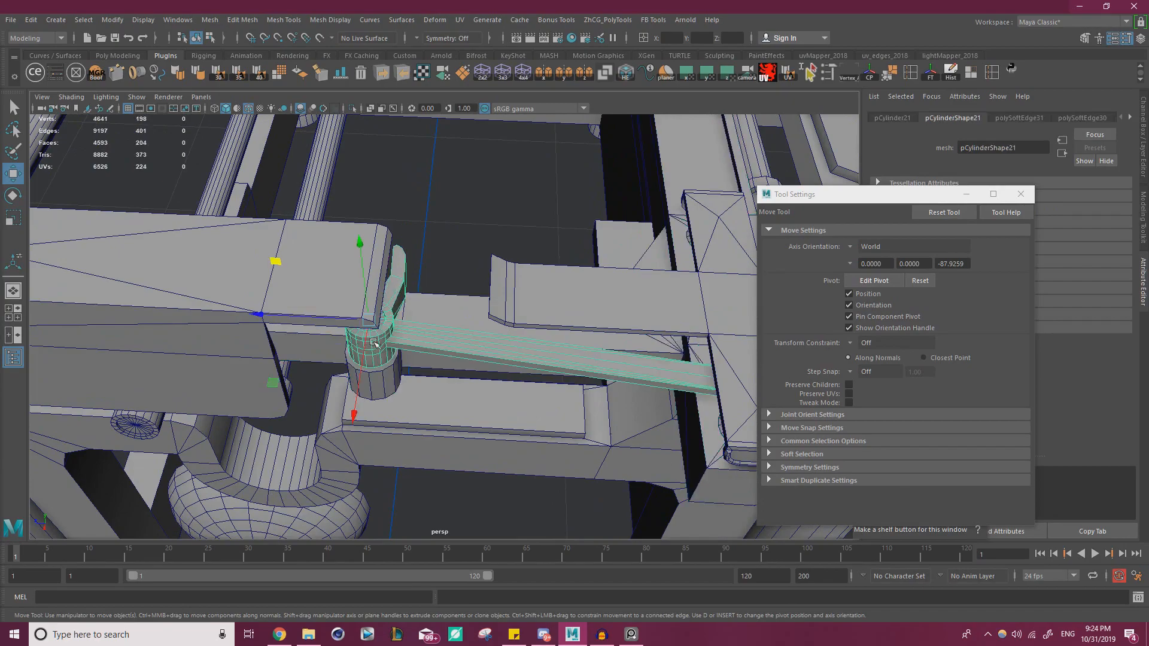
{"action": "left_click_drag", "start_coordinate": [422, 334], "coordinate": [353, 333], "text": "alt"}
{"action": "left_click_drag", "start_coordinate": [488, 256], "coordinate": [428, 257], "text": "alt"}
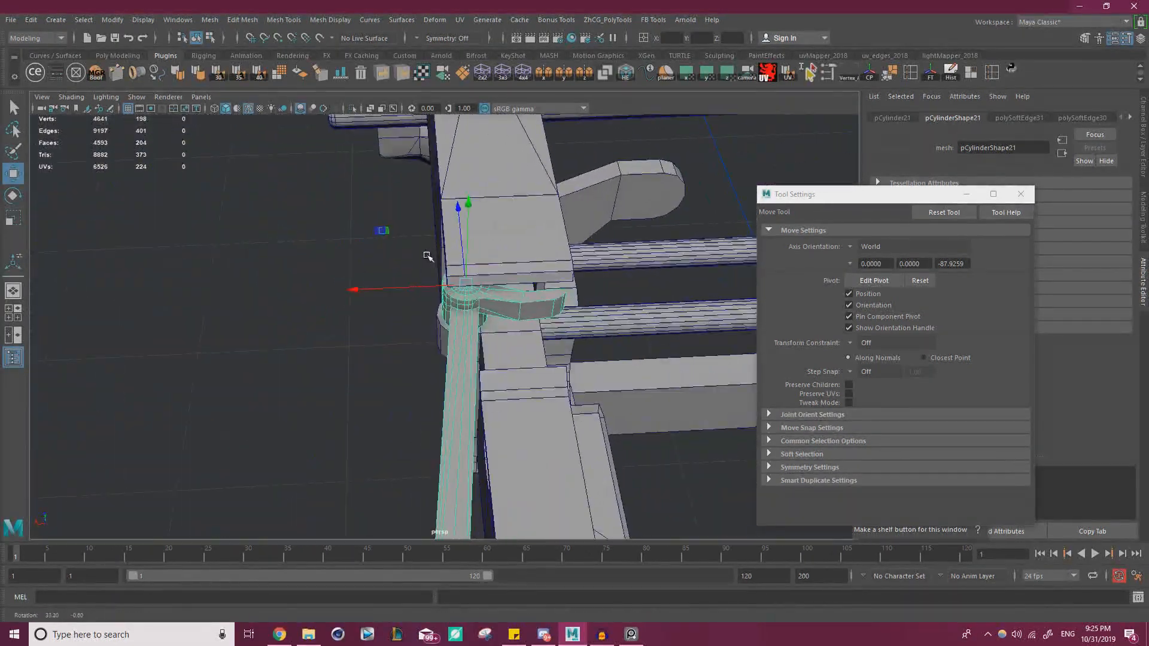
{"action": "right_click_drag", "start_coordinate": [429, 257], "coordinate": [74, 279], "text": "alt"}
- Switch to the reference board and find the annotated carriage close-ups with the red-numbered parts
{"action": "left_click", "coordinate": [630, 634]}
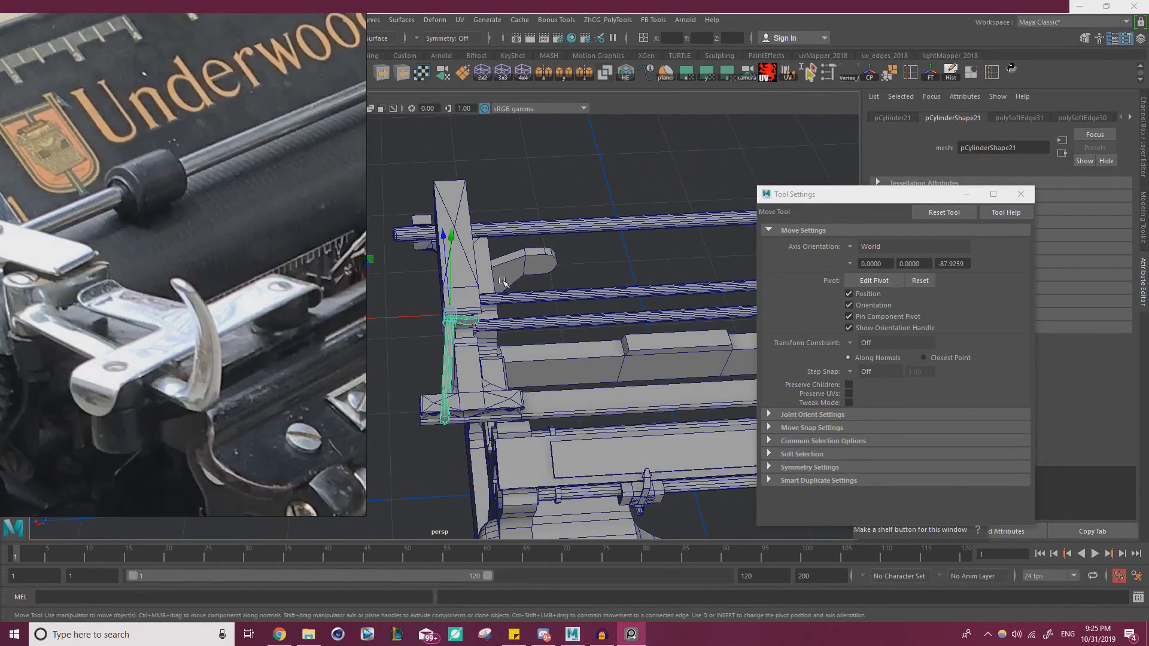
{"action": "scroll", "coordinate": [440, 292], "scroll_direction": "down", "scroll_amount": 10}
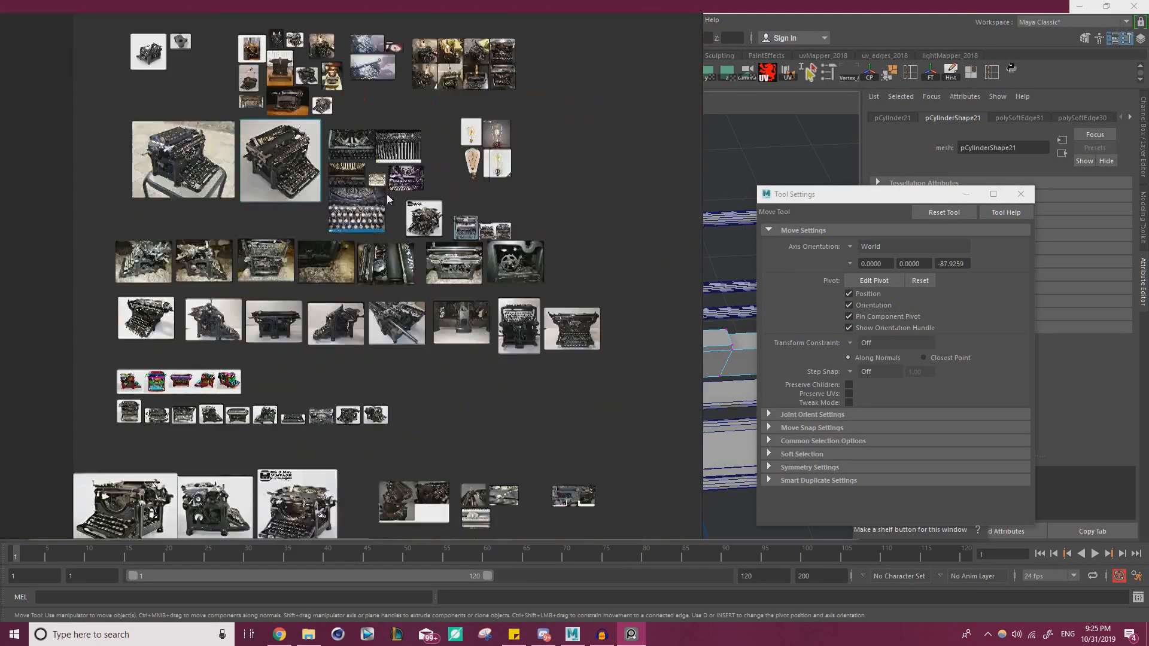
{"action": "middle_click_drag", "start_coordinate": [425, 344], "coordinate": [383, 306]}
{"action": "scroll", "coordinate": [383, 306], "scroll_direction": "up", "scroll_amount": 2}
{"action": "scroll", "coordinate": [330, 253], "scroll_direction": "up", "scroll_amount": 2}
{"action": "middle_click_drag", "start_coordinate": [330, 253], "coordinate": [224, 180]}
{"action": "middle_click_drag", "start_coordinate": [365, 368], "coordinate": [494, 269]}
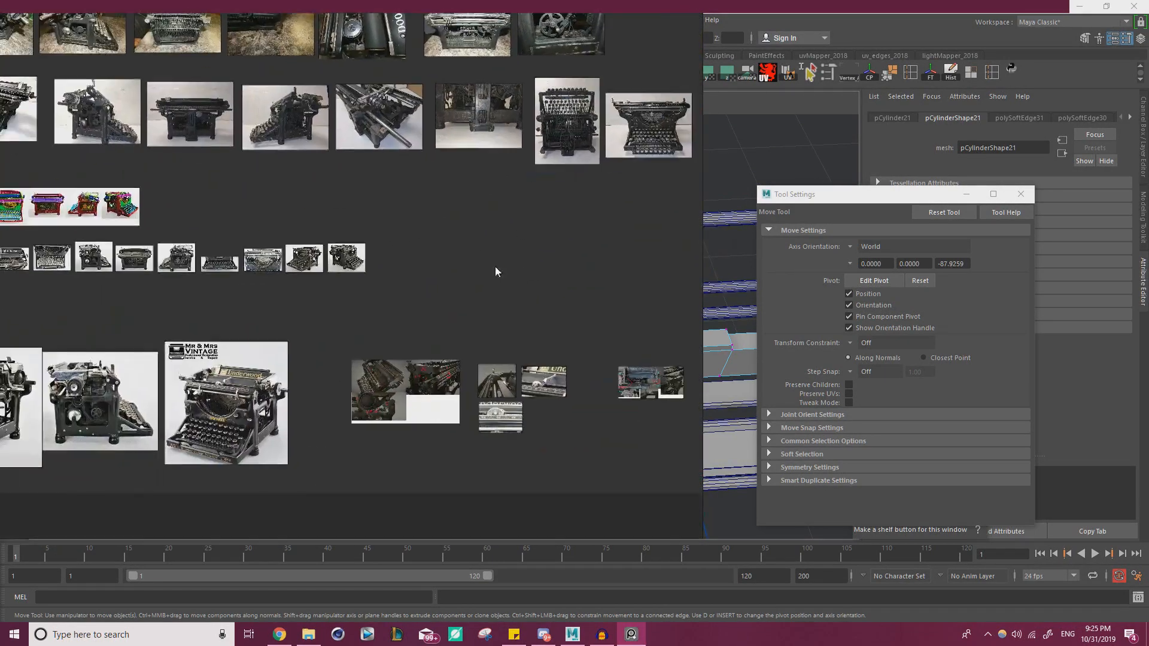
{"action": "scroll", "coordinate": [439, 410], "scroll_direction": "up", "scroll_amount": 6}
{"action": "middle_click_drag", "start_coordinate": [439, 410], "coordinate": [388, 281]}
{"action": "scroll", "coordinate": [344, 250], "scroll_direction": "up", "scroll_amount": 3}
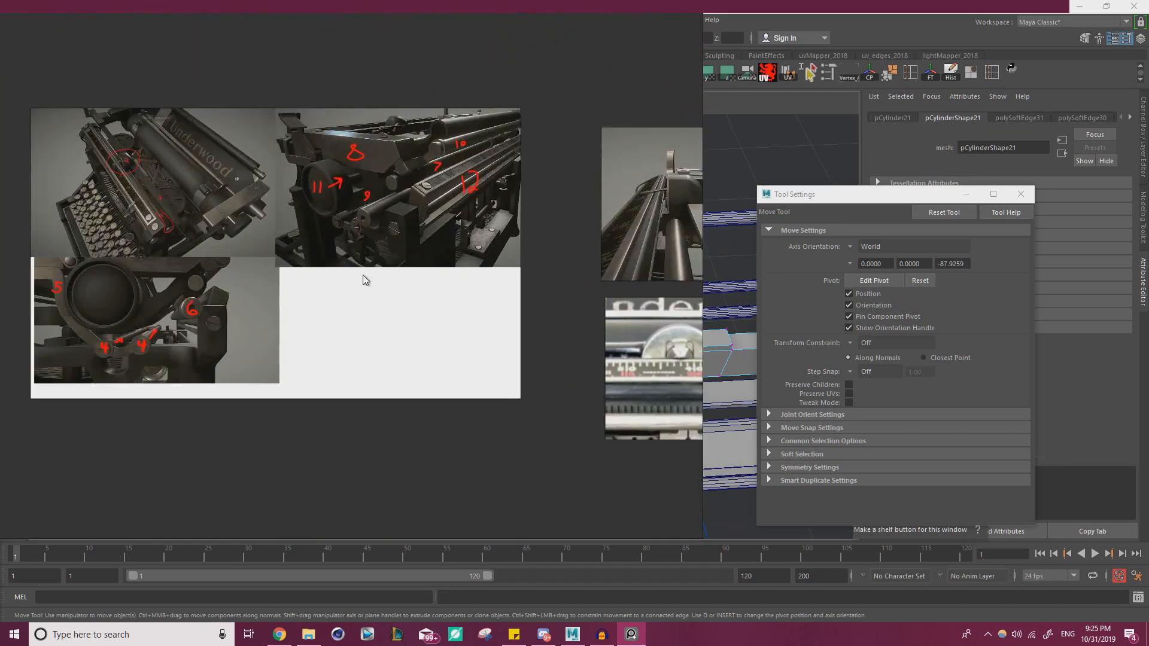
{"action": "scroll", "coordinate": [393, 267], "scroll_direction": "up", "scroll_amount": 2}
{"action": "middle_click_drag", "start_coordinate": [400, 277], "coordinate": [467, 332]}
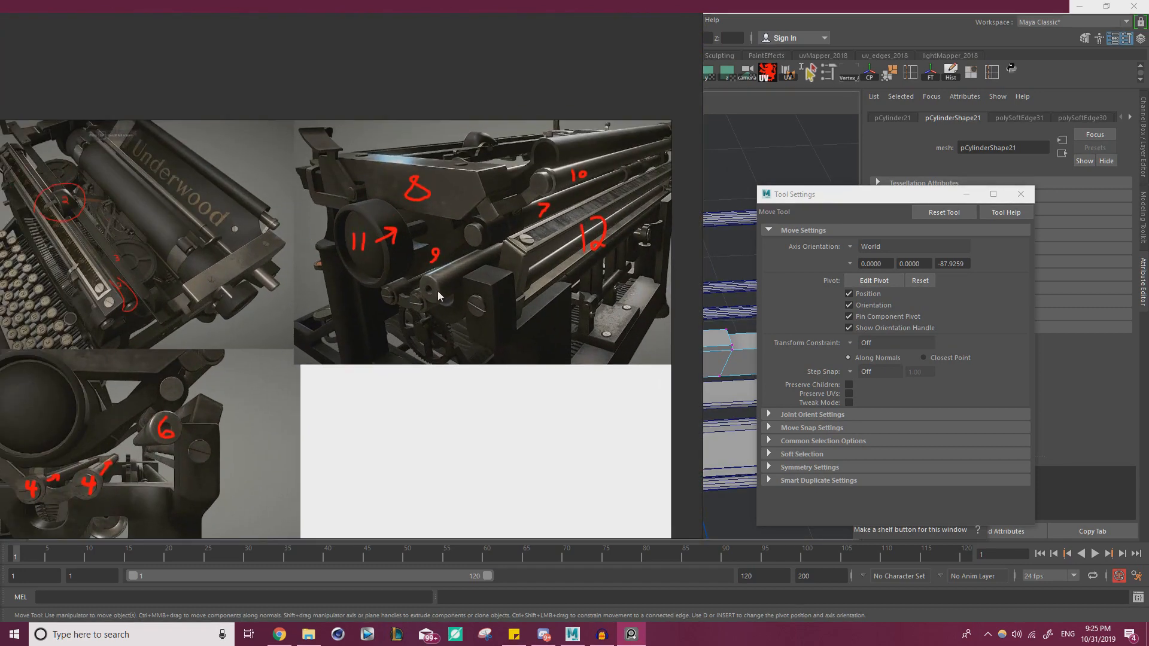
- Study the rods numbered 7 and 10 and the rail numbered 12 in the annotated carriage photo
{"action": "scroll", "coordinate": [429, 232], "scroll_direction": "up", "scroll_amount": 2}
{"action": "scroll", "coordinate": [506, 219], "scroll_direction": "up", "scroll_amount": 2}
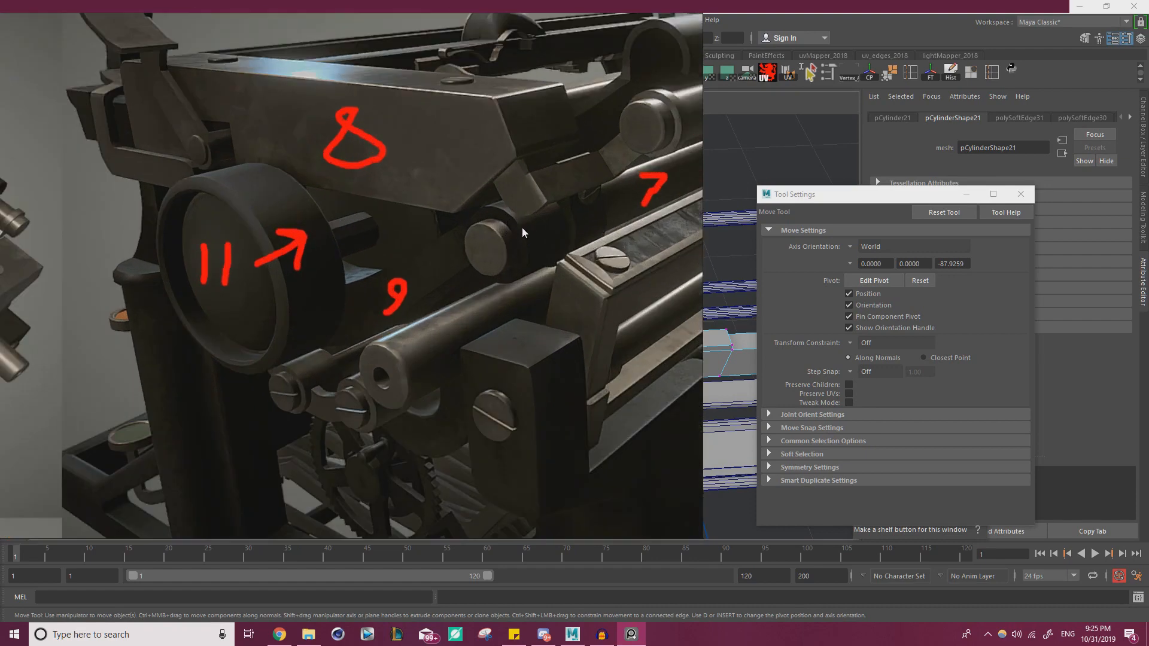
{"action": "middle_click_drag", "start_coordinate": [503, 216], "coordinate": [401, 269]}
{"action": "middle_click_drag", "start_coordinate": [619, 169], "coordinate": [468, 206]}
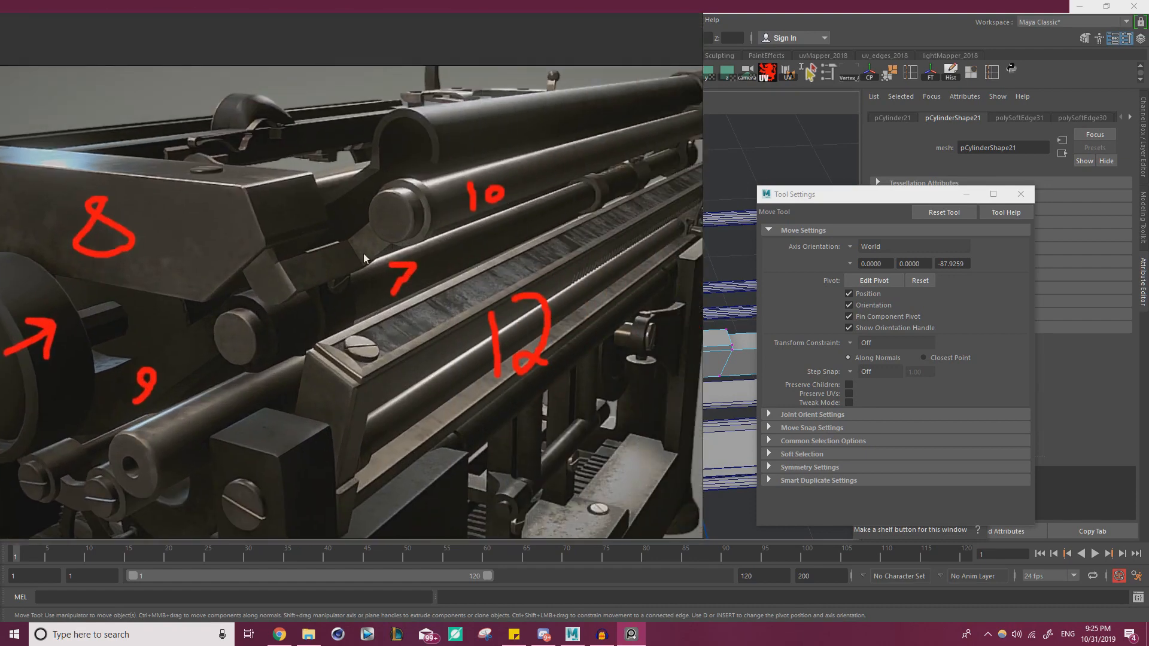
{"action": "middle_click_drag", "start_coordinate": [588, 162], "coordinate": [498, 195]}
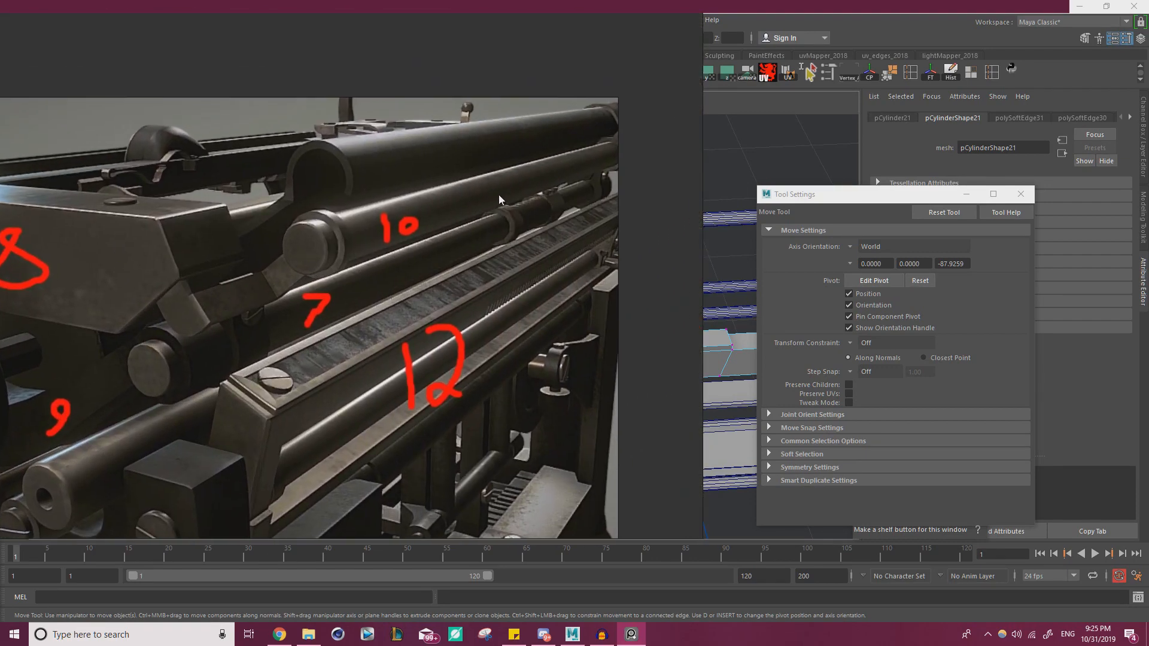
{"action": "scroll", "coordinate": [532, 207], "scroll_direction": "up", "scroll_amount": 2}
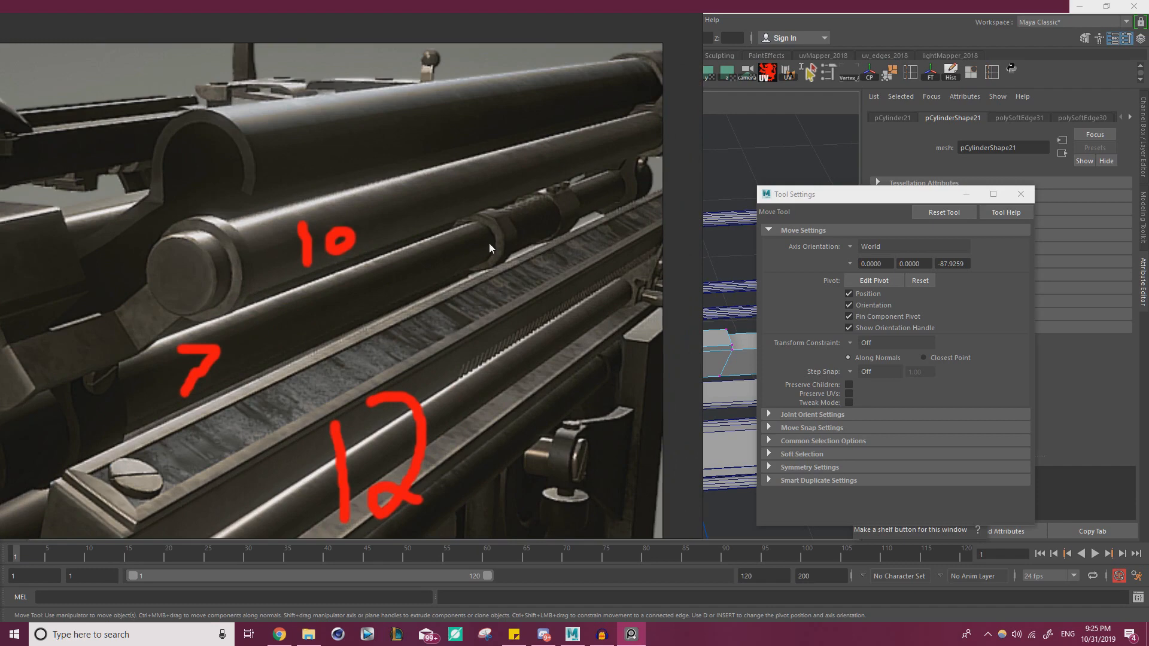
{"action": "scroll", "coordinate": [489, 243], "scroll_direction": "down", "scroll_amount": 3}
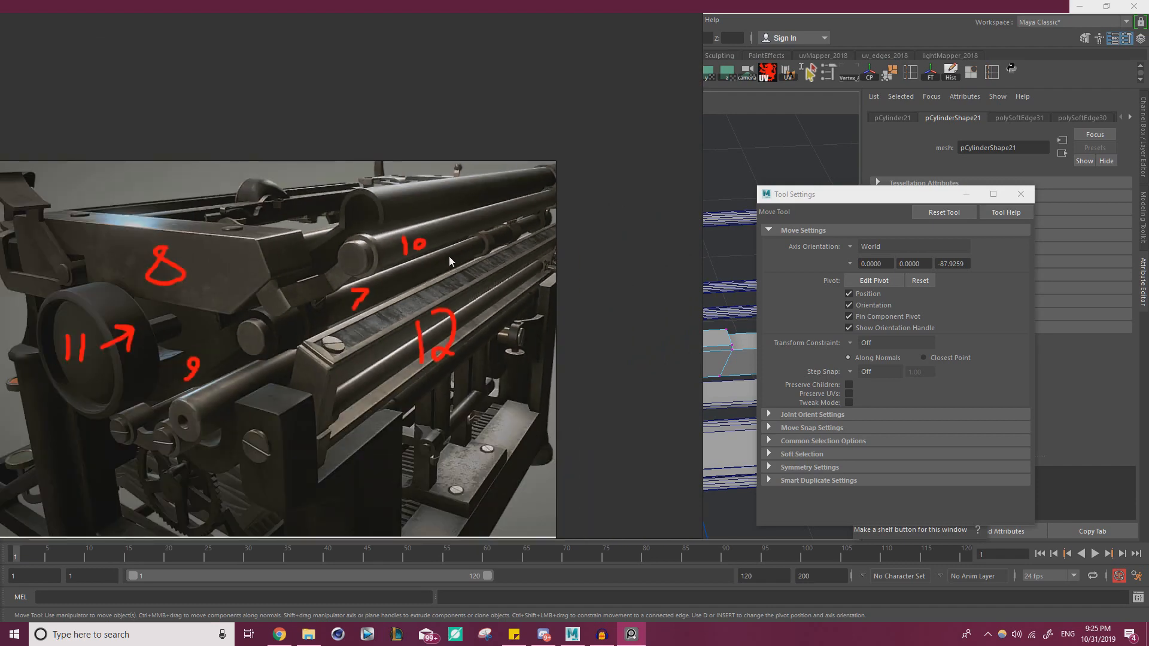
{"action": "right_click_drag", "start_coordinate": [327, 247], "coordinate": [424, 226]}
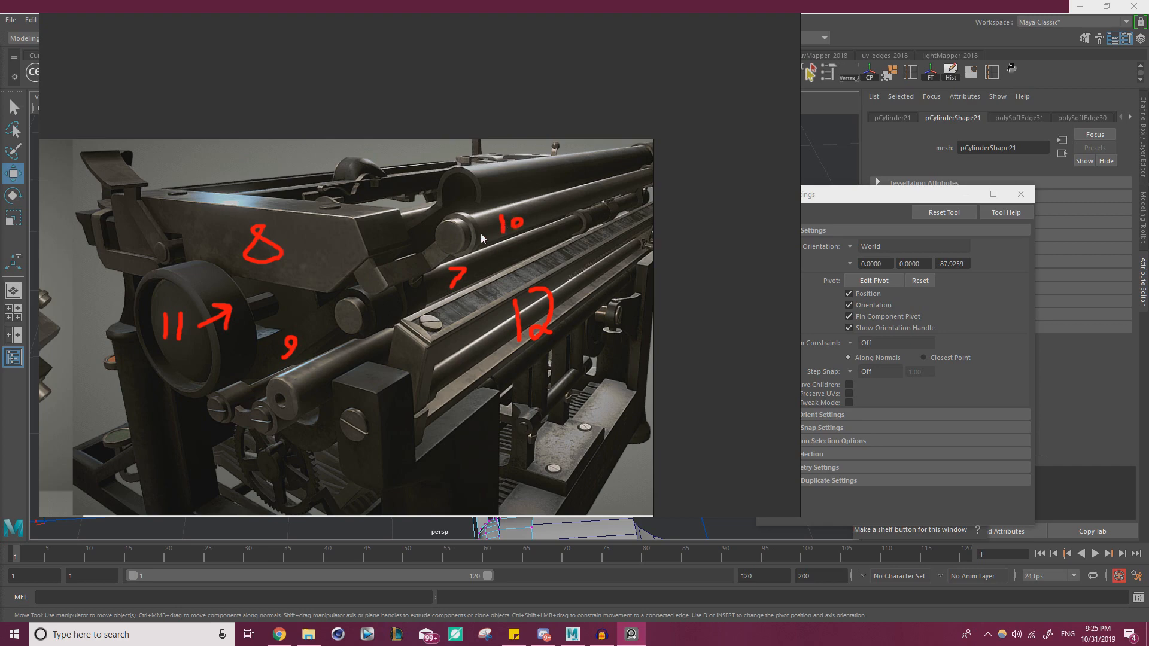
{"action": "scroll", "coordinate": [426, 321], "scroll_direction": "down", "scroll_amount": 3}
{"action": "scroll", "coordinate": [385, 305], "scroll_direction": "up", "scroll_amount": 4}
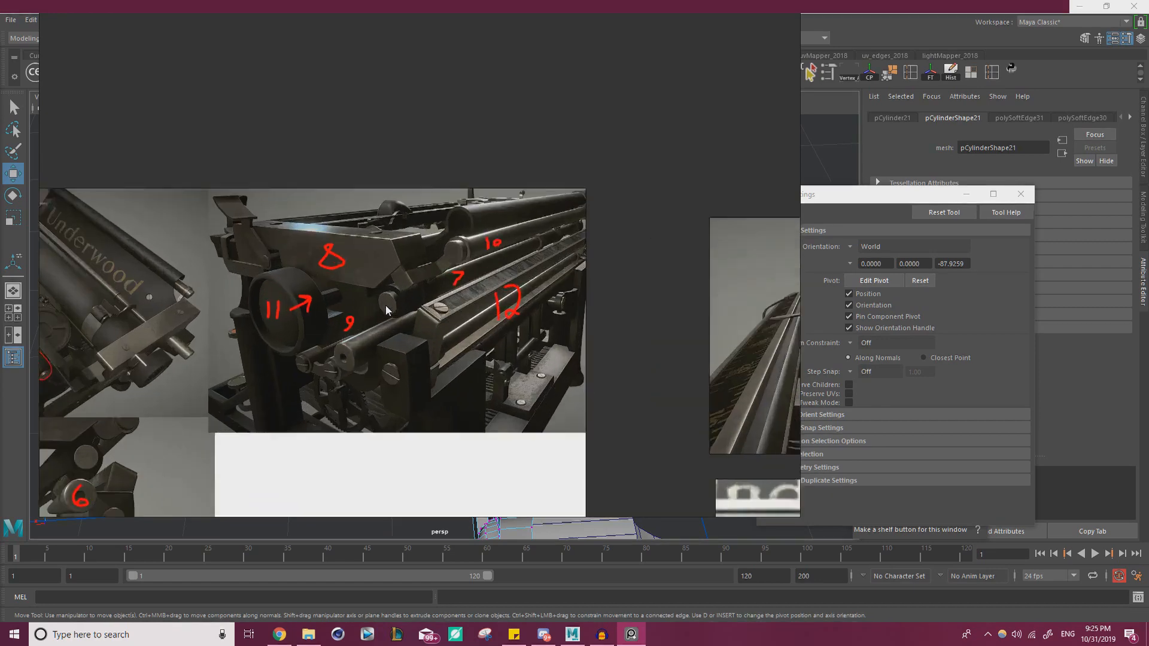
- Examine the end plate numbered 8 and the knob numbered 11, and compare them with the Underwood overview photo
{"action": "scroll", "coordinate": [385, 305], "scroll_direction": "up", "scroll_amount": 5}
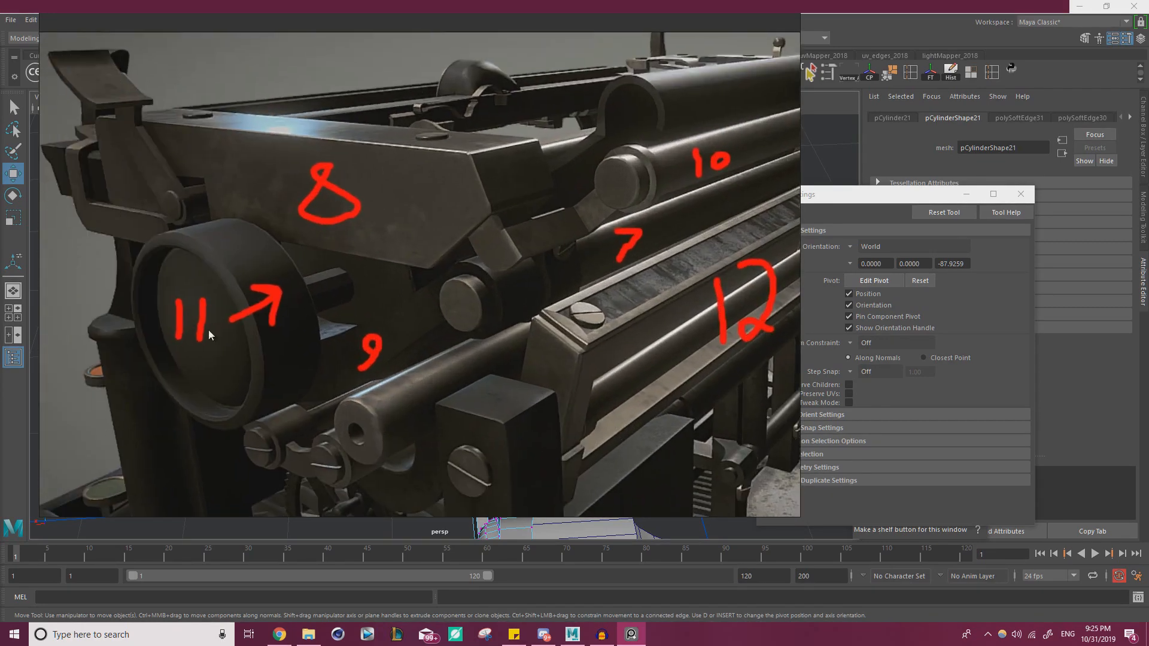
{"action": "scroll", "coordinate": [426, 298], "scroll_direction": "down", "scroll_amount": 6}
{"action": "scroll", "coordinate": [354, 278], "scroll_direction": "up", "scroll_amount": 5}
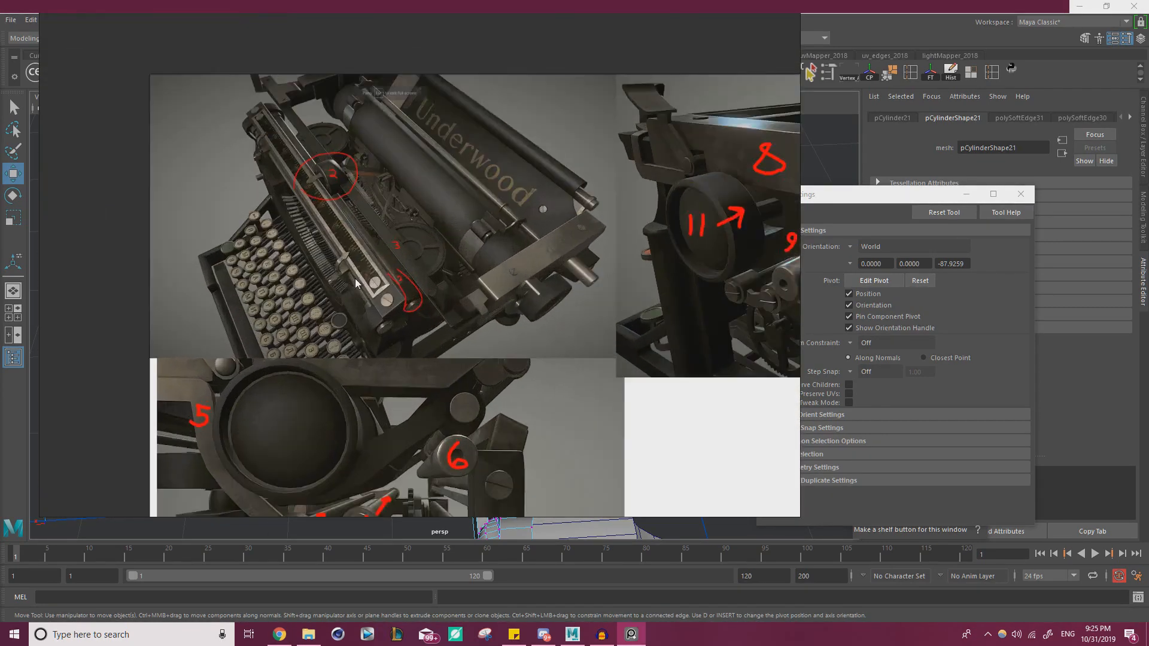
{"action": "middle_click_drag", "start_coordinate": [582, 259], "coordinate": [371, 325]}
{"action": "middle_click_drag", "start_coordinate": [569, 322], "coordinate": [315, 316]}
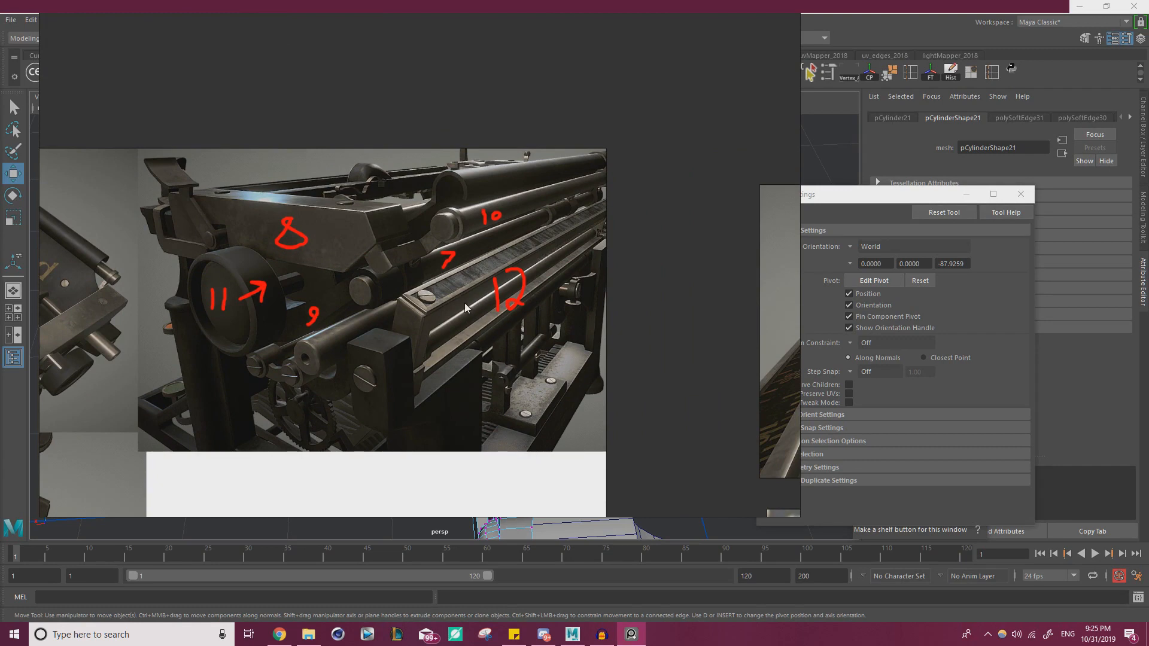
- Survey the annotated reference photos together, and inspect the carriage-end photo with parts numbered 7 to 12 up close
{"action": "scroll", "coordinate": [428, 265], "scroll_direction": "down", "scroll_amount": 7}
{"action": "middle_click_drag", "start_coordinate": [427, 266], "coordinate": [628, 238]}
{"action": "mouse_move", "coordinate": [242, 272]}
{"action": "middle_mouse_down"}
{"action": "mouse_move", "coordinate": [715, 263]}
{"action": "mouse_move", "coordinate": [185, 281]}
{"action": "middle_mouse_up"}
{"action": "middle_click_drag", "start_coordinate": [538, 266], "coordinate": [339, 289]}
{"action": "scroll", "coordinate": [338, 290], "scroll_direction": "up", "scroll_amount": 7}
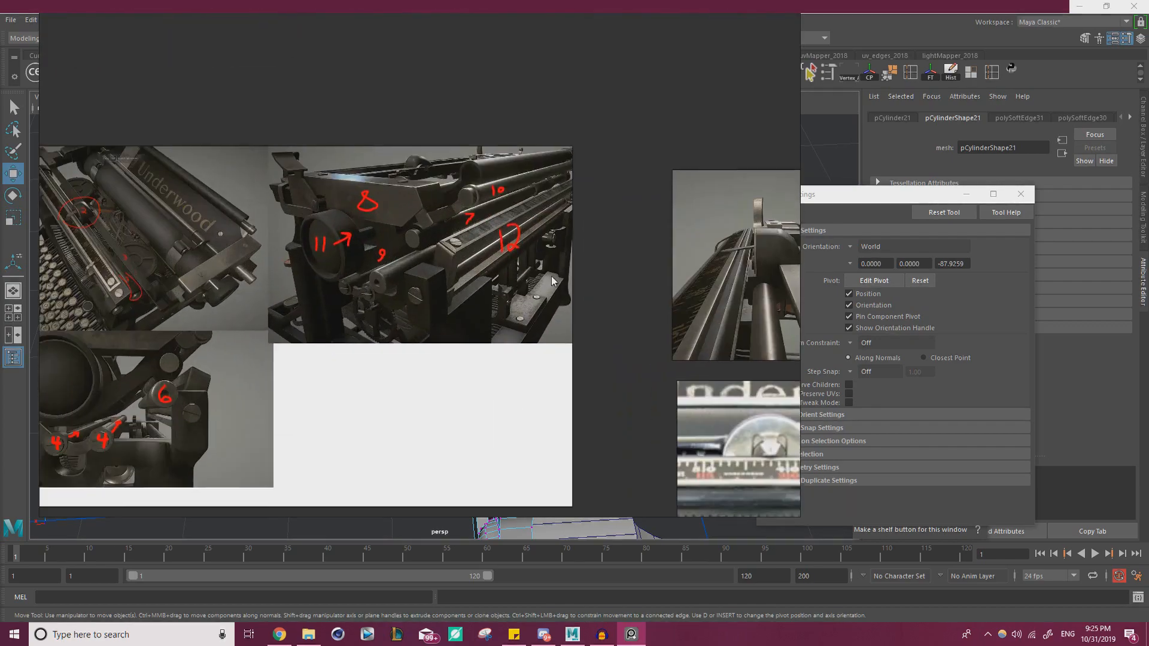
{"action": "middle_click_drag", "start_coordinate": [533, 286], "coordinate": [690, 270]}
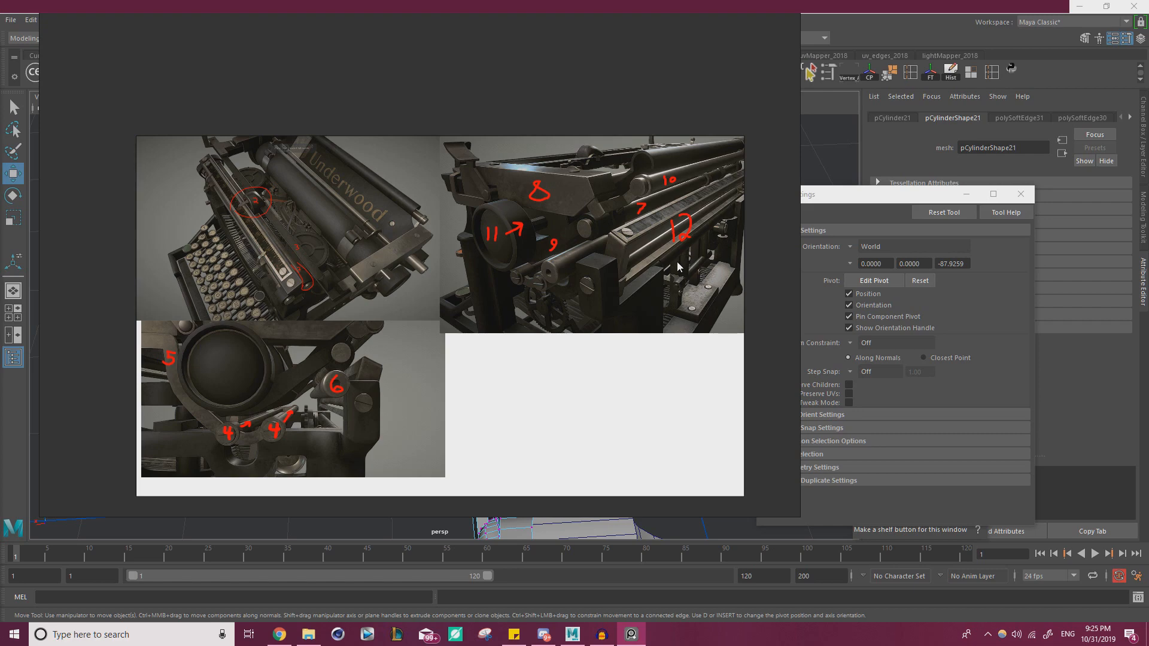
{"action": "scroll", "coordinate": [709, 177], "scroll_direction": "up", "scroll_amount": 4}
{"action": "middle_click_drag", "start_coordinate": [638, 212], "coordinate": [583, 244]}
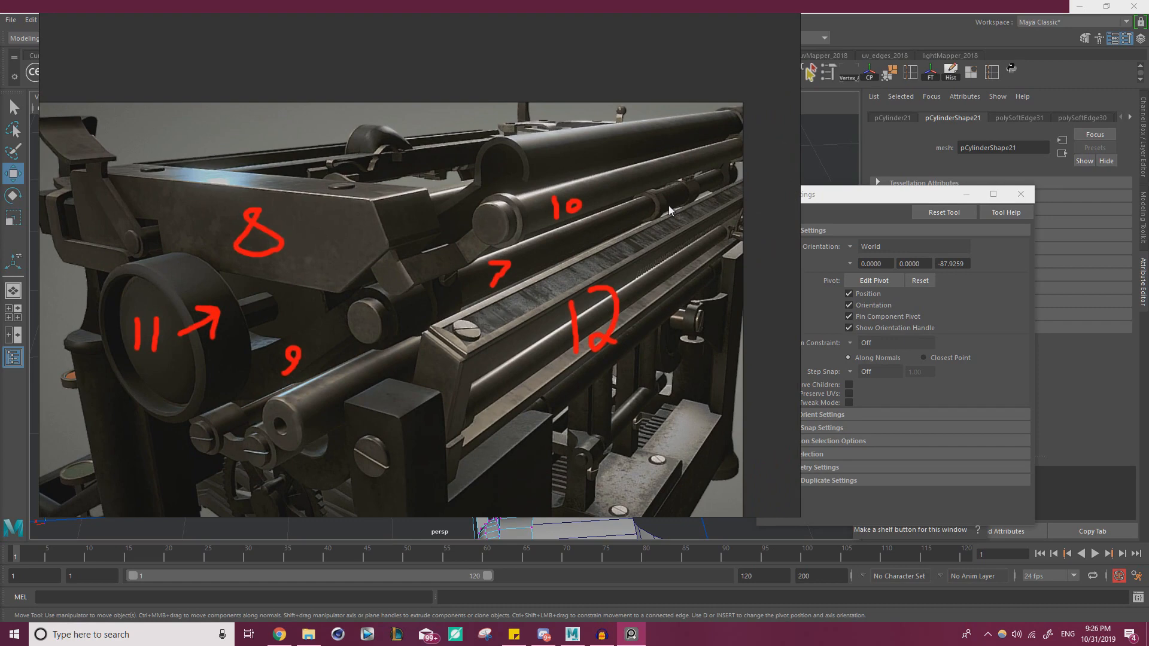
- Return to the Maya scene, clear the selection and turn off the wireframe overlay on the whole typewriter model
{"action": "right_click_drag", "start_coordinate": [539, 245], "coordinate": [0, 299]}
{"action": "left_click_drag", "start_coordinate": [333, 280], "coordinate": [332, 247], "text": "alt"}
{"action": "right_click_drag", "start_coordinate": [385, 265], "coordinate": [418, 254]}
{"action": "left_click", "coordinate": [409, 276]}
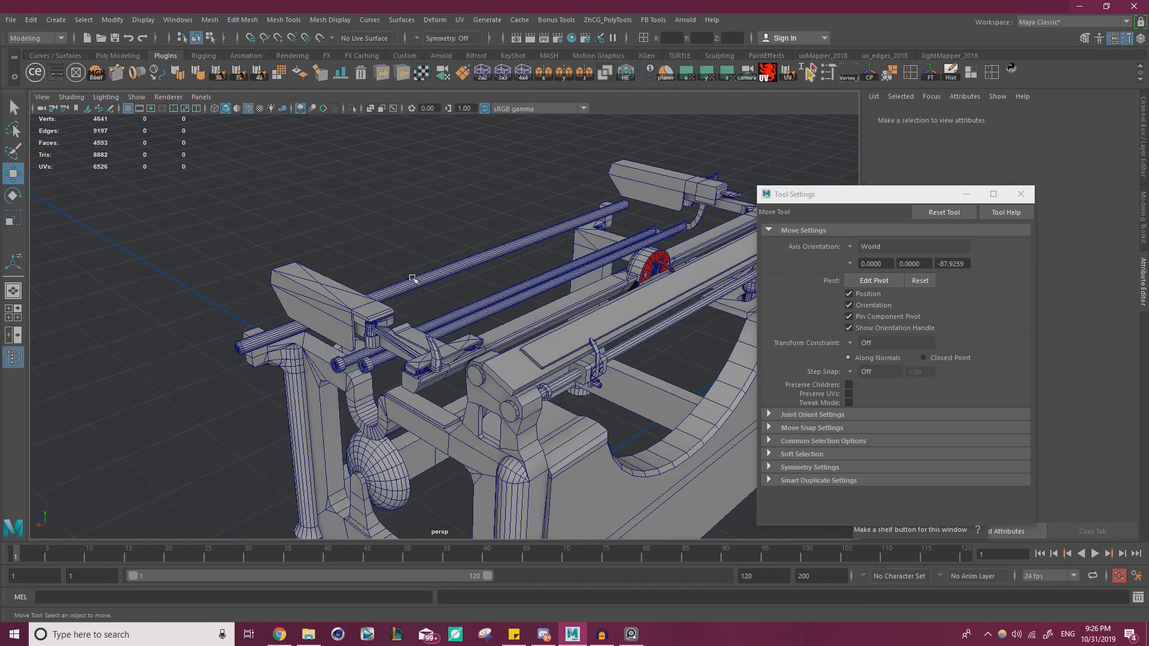
{"action": "left_click_drag", "start_coordinate": [505, 345], "coordinate": [369, 257], "text": "alt"}
{"action": "left_click", "coordinate": [248, 109]}
{"action": "mouse_move", "coordinate": [366, 186]}
{"action": "left_mouse_down", "text": "alt"}
{"action": "mouse_move", "coordinate": [397, 217]}
{"action": "mouse_move", "coordinate": [367, 233]}
{"action": "mouse_move", "coordinate": [365, 272]}
{"action": "mouse_move", "coordinate": [243, 257]}
{"action": "left_mouse_up", "text": "alt"}
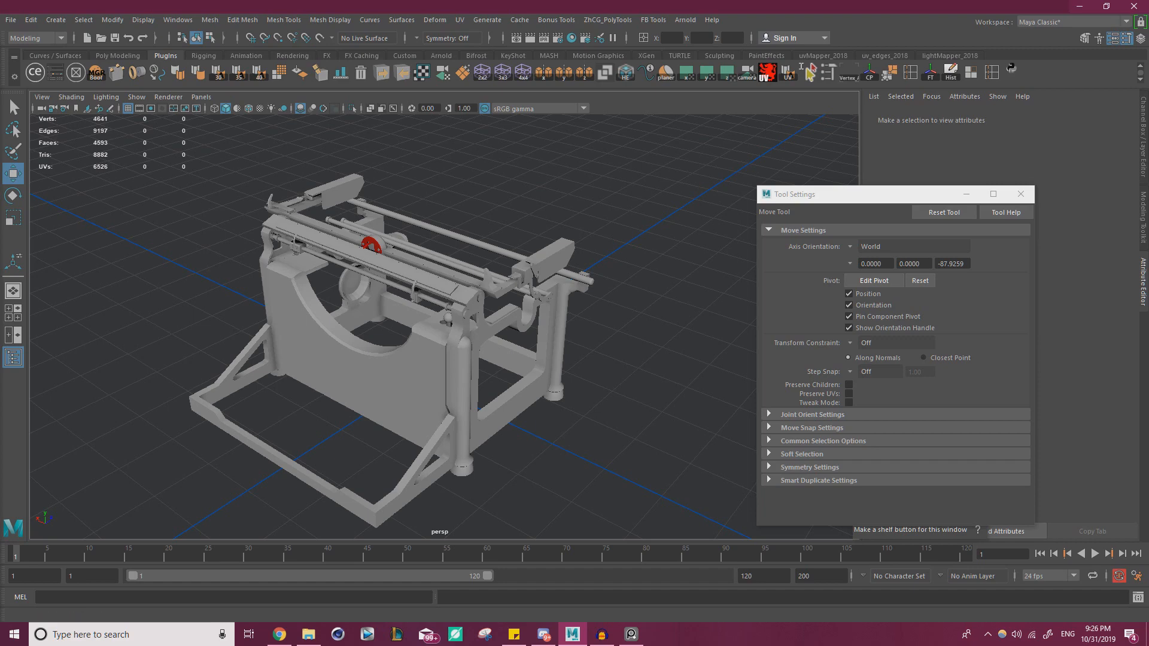
- Switch to the reference board and review the Underwood overview photo beside the close-up of parts numbered 8, 9 and 11
{"action": "key", "text": "alt+Tab"}
{"action": "right_click_drag", "start_coordinate": [436, 134], "coordinate": [455, 129]}
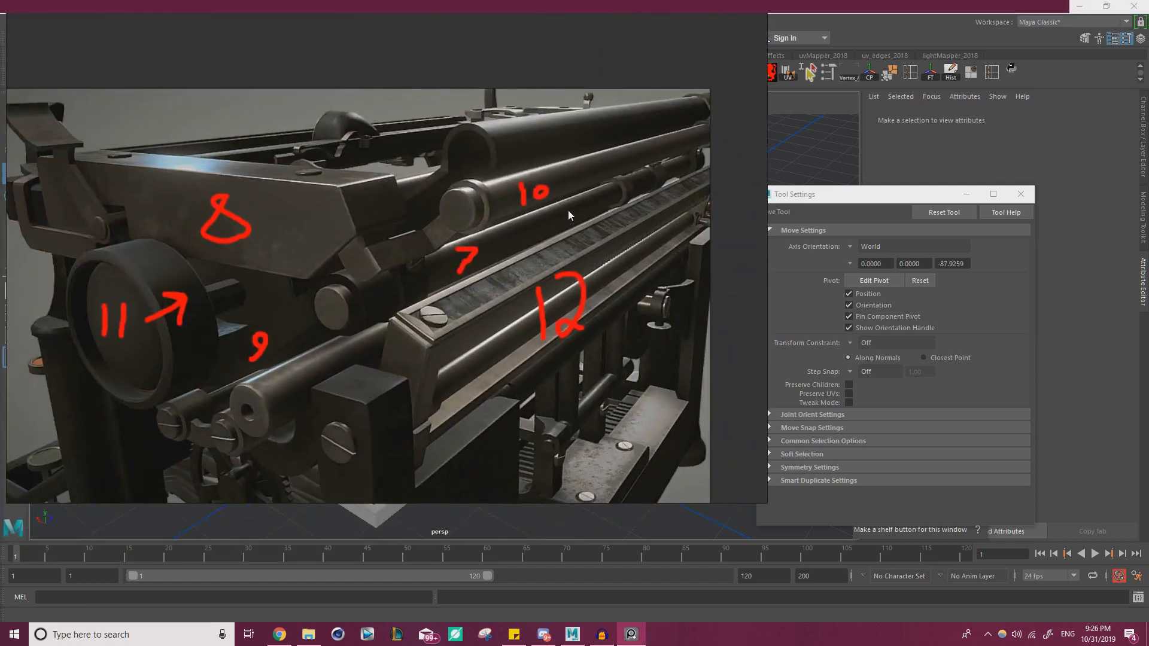
{"action": "scroll", "coordinate": [455, 245], "scroll_direction": "down", "scroll_amount": 8}
{"action": "middle_click_drag", "start_coordinate": [425, 236], "coordinate": [464, 266]}
{"action": "scroll", "coordinate": [383, 288], "scroll_direction": "up", "scroll_amount": 6}
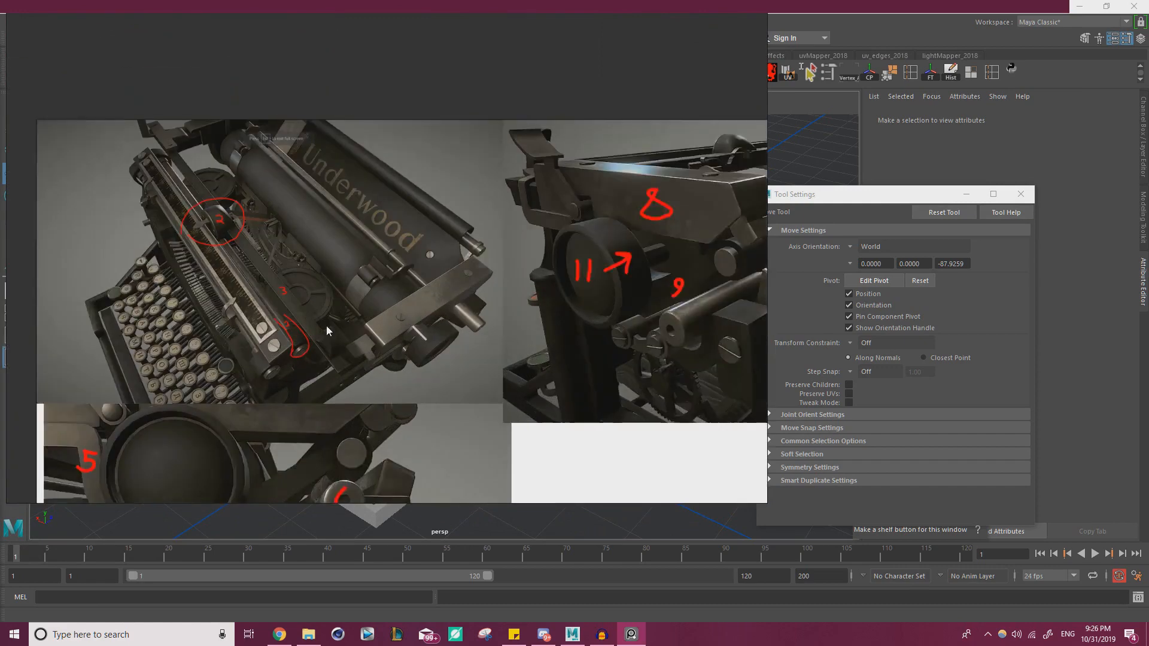
{"action": "scroll", "coordinate": [326, 331], "scroll_direction": "up", "scroll_amount": 1}
{"action": "scroll", "coordinate": [384, 295], "scroll_direction": "down", "scroll_amount": 1}
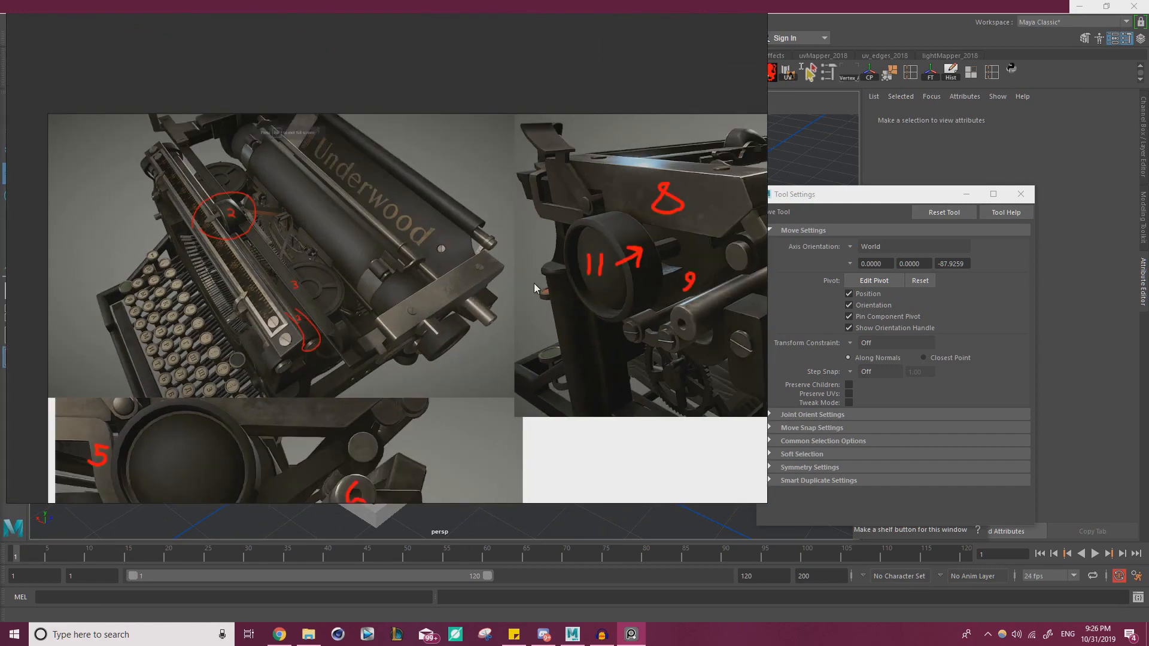
- Switch back to Maya and examine the shaded typewriter frame and carriage from low and raised side angles
{"action": "key", "text": "alt+Tab"}
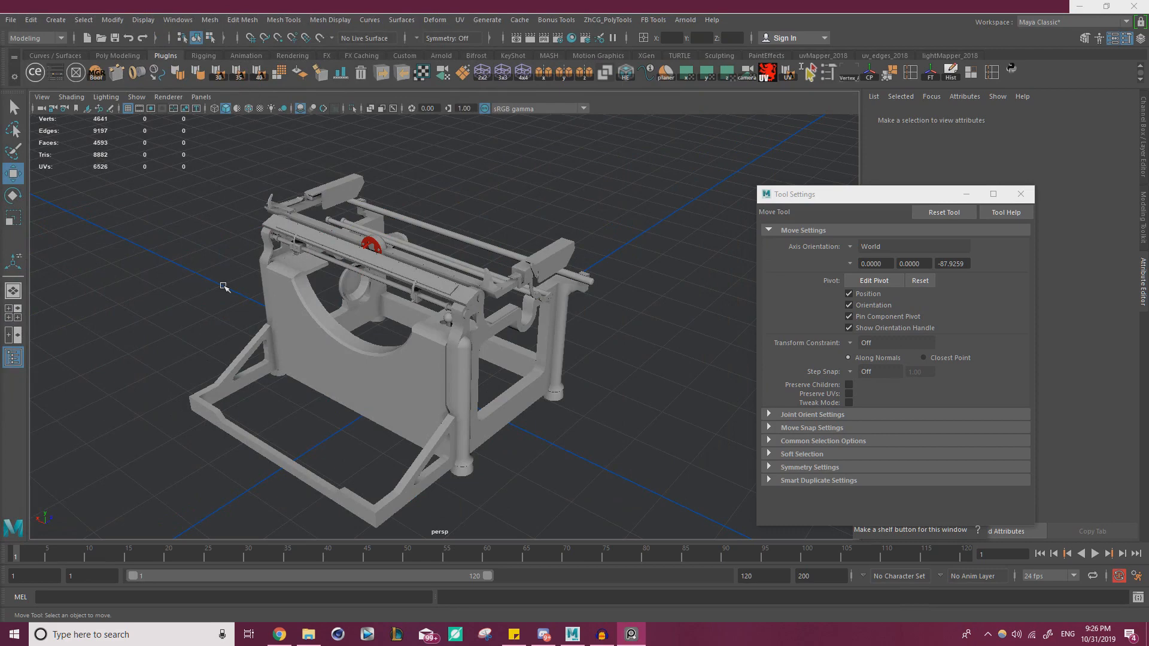
{"action": "left_click_drag", "start_coordinate": [412, 313], "coordinate": [317, 259], "text": "alt"}
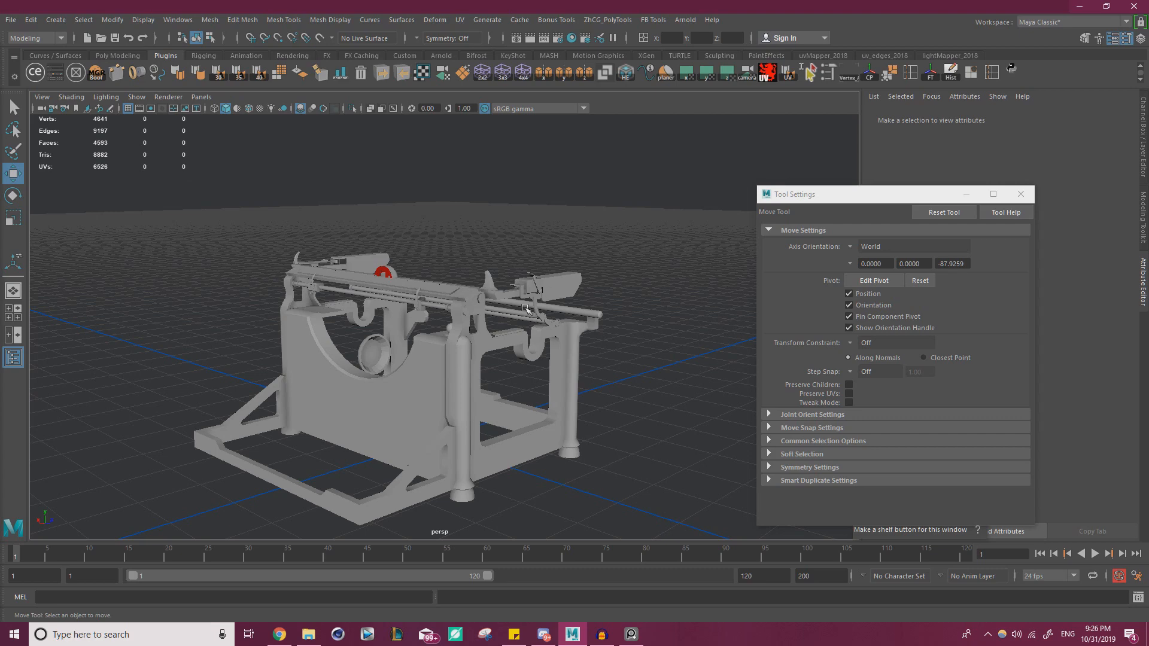
{"action": "left_click_drag", "start_coordinate": [526, 309], "coordinate": [323, 338], "text": "alt"}
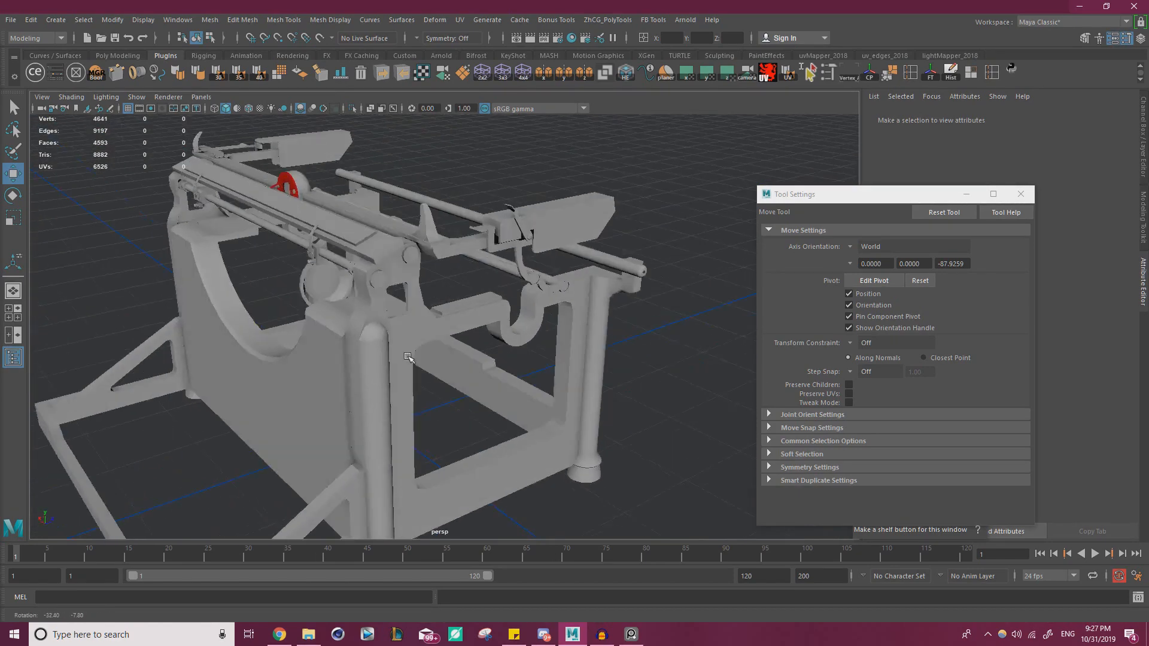
{"action": "right_click_drag", "start_coordinate": [443, 320], "coordinate": [305, 339], "text": "alt"}
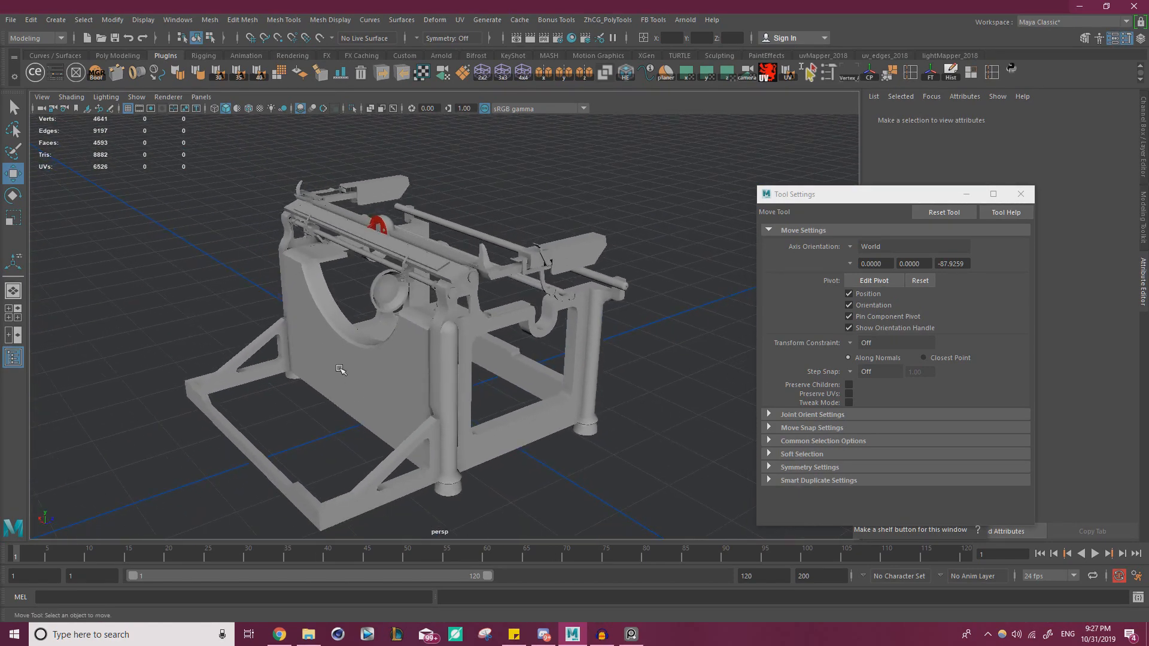